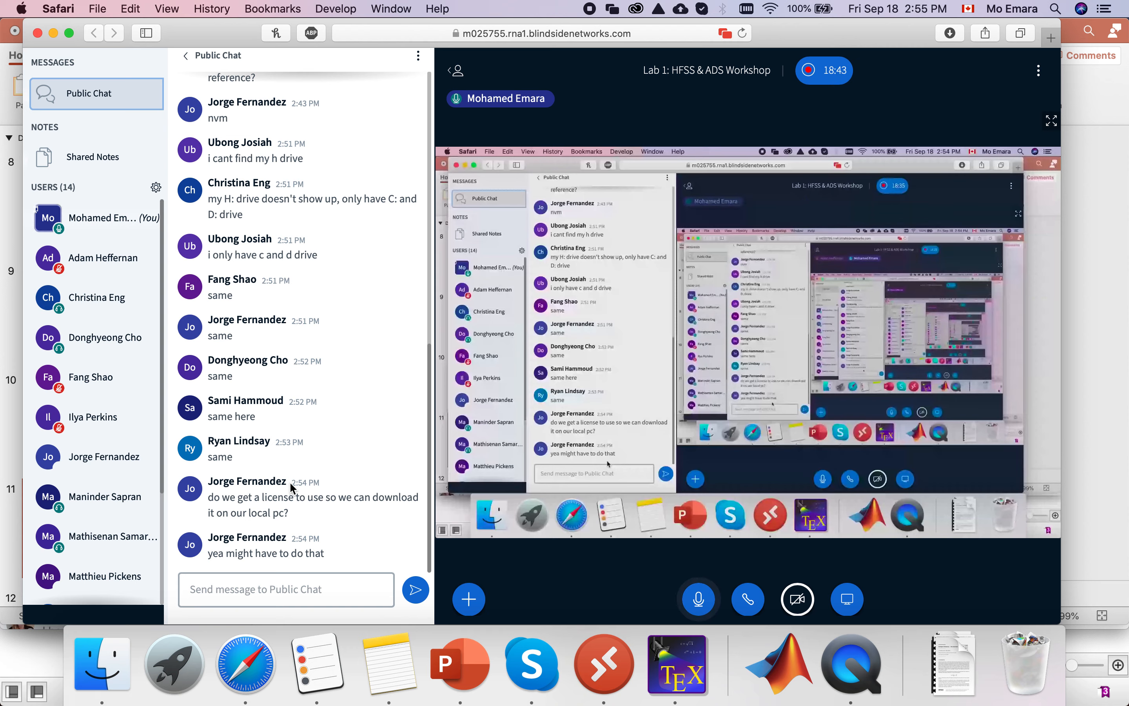
Step: Switch to the ANSYS Electronics Desktop session and insert an HFSS design into the Lab1_HFSS_Workshop project
key(ctrl+Right)
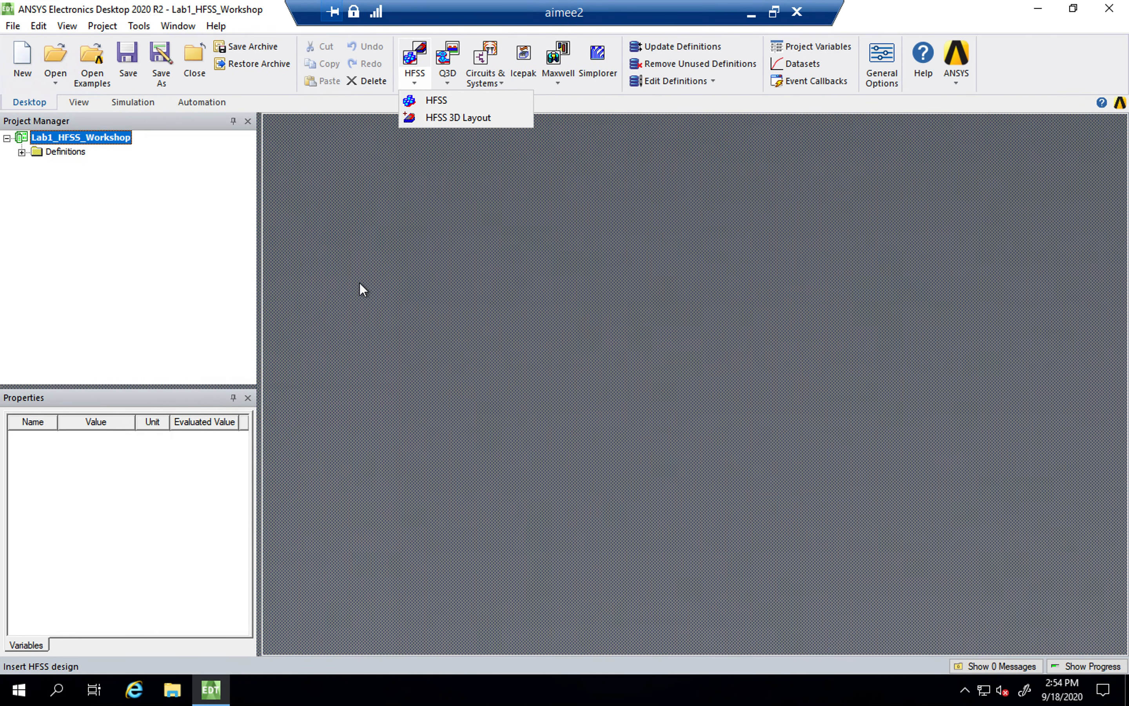
click(166, 220)
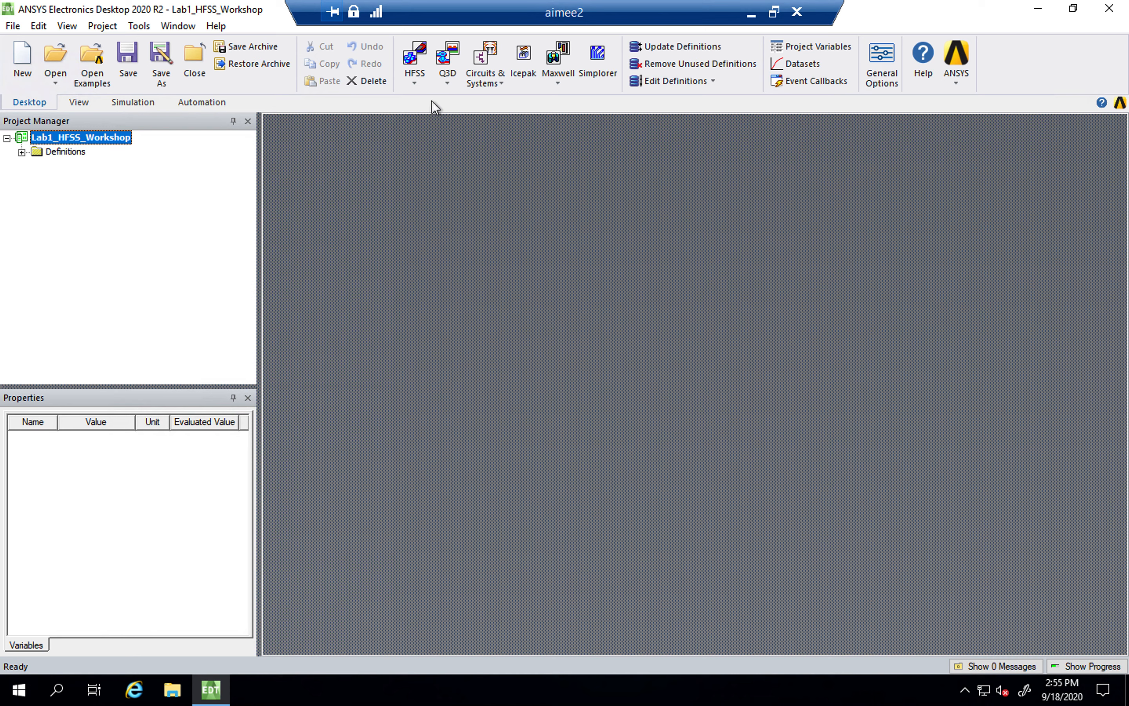
click(415, 83)
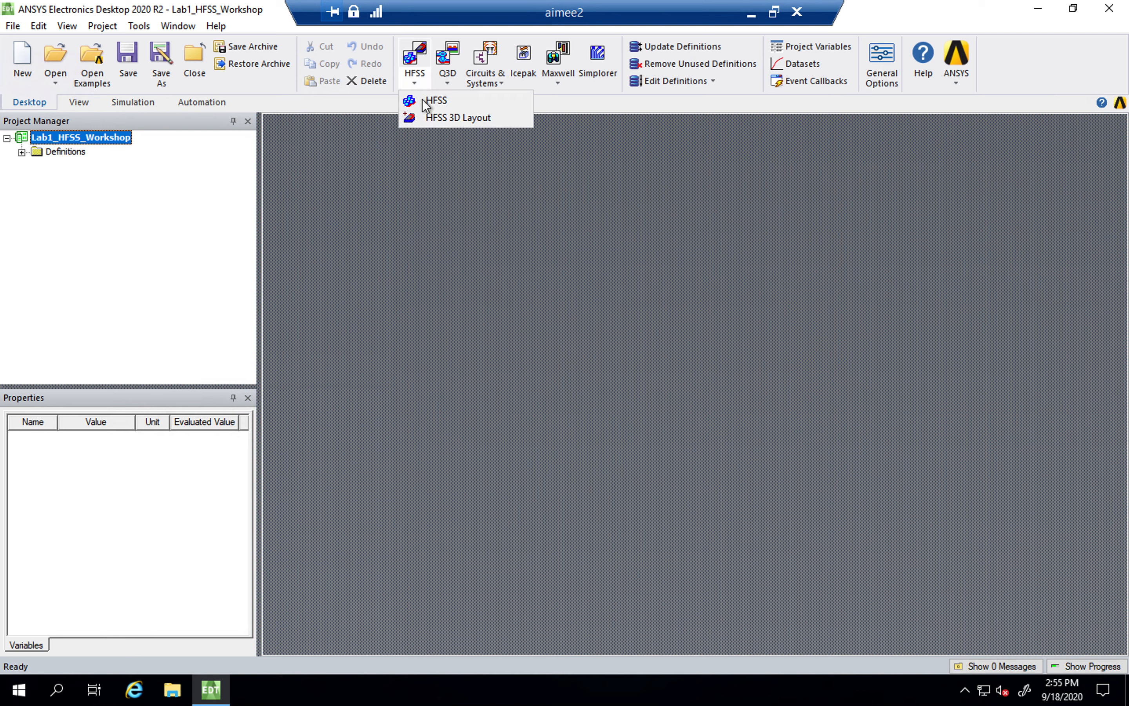
click(451, 101)
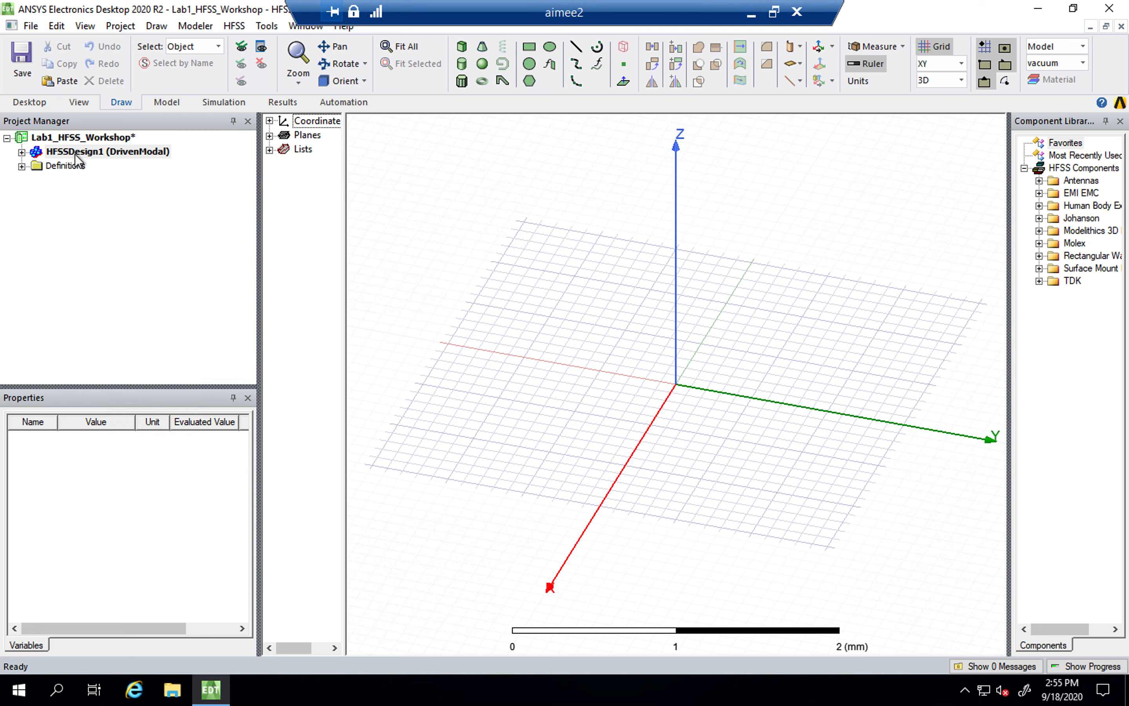
Step: Review the solution type options of the new HFSS design and leave without applying changes
click(123, 155)
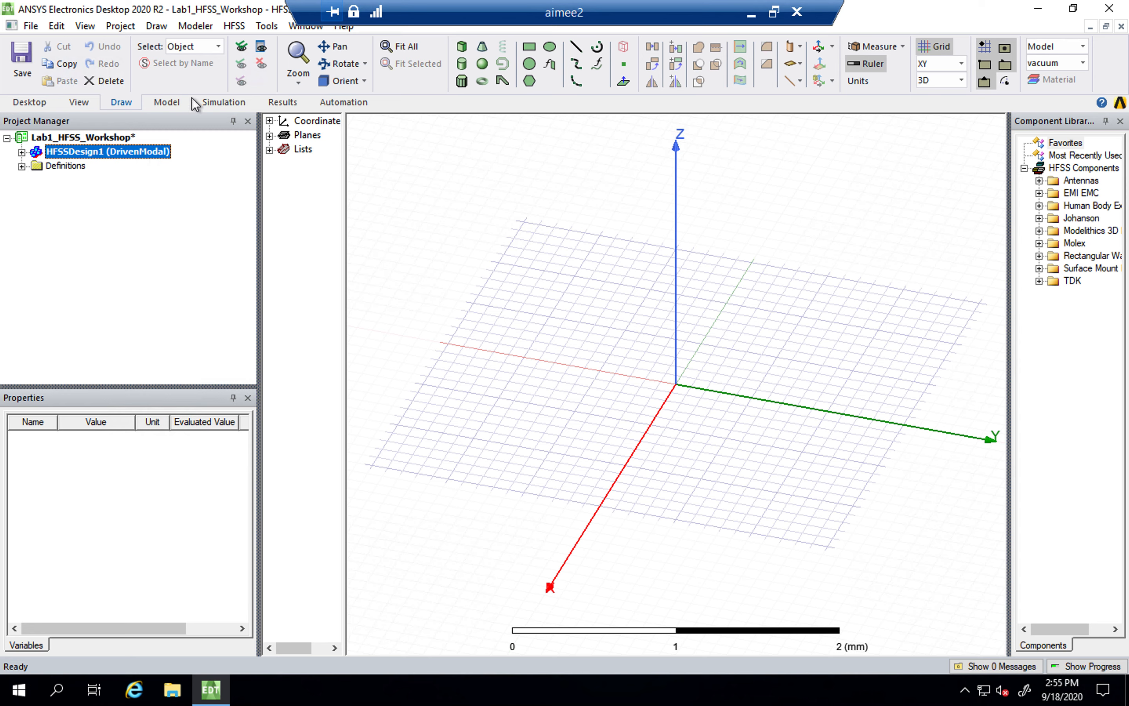
click(229, 27)
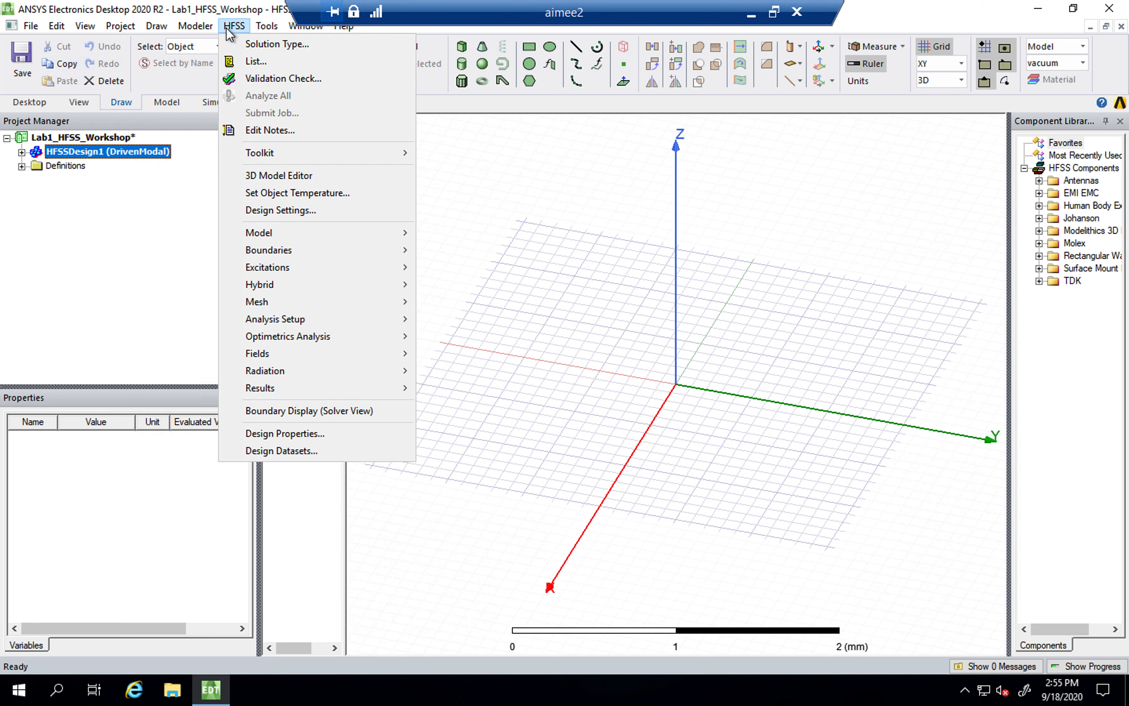
click(266, 45)
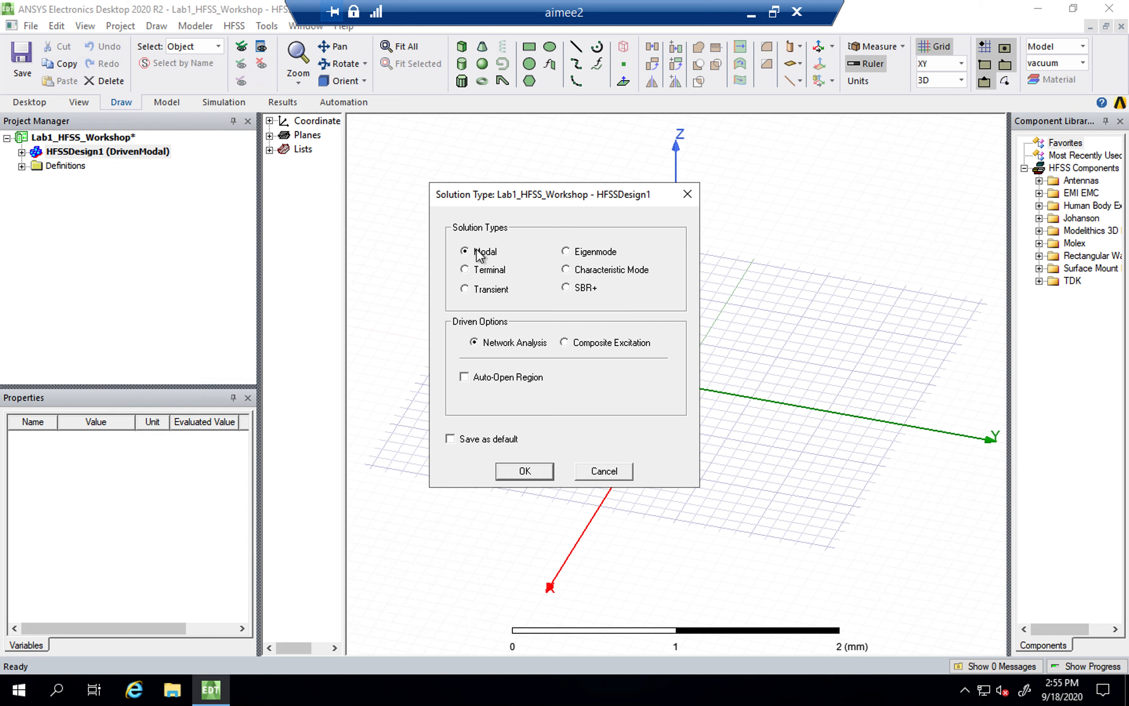
click(628, 472)
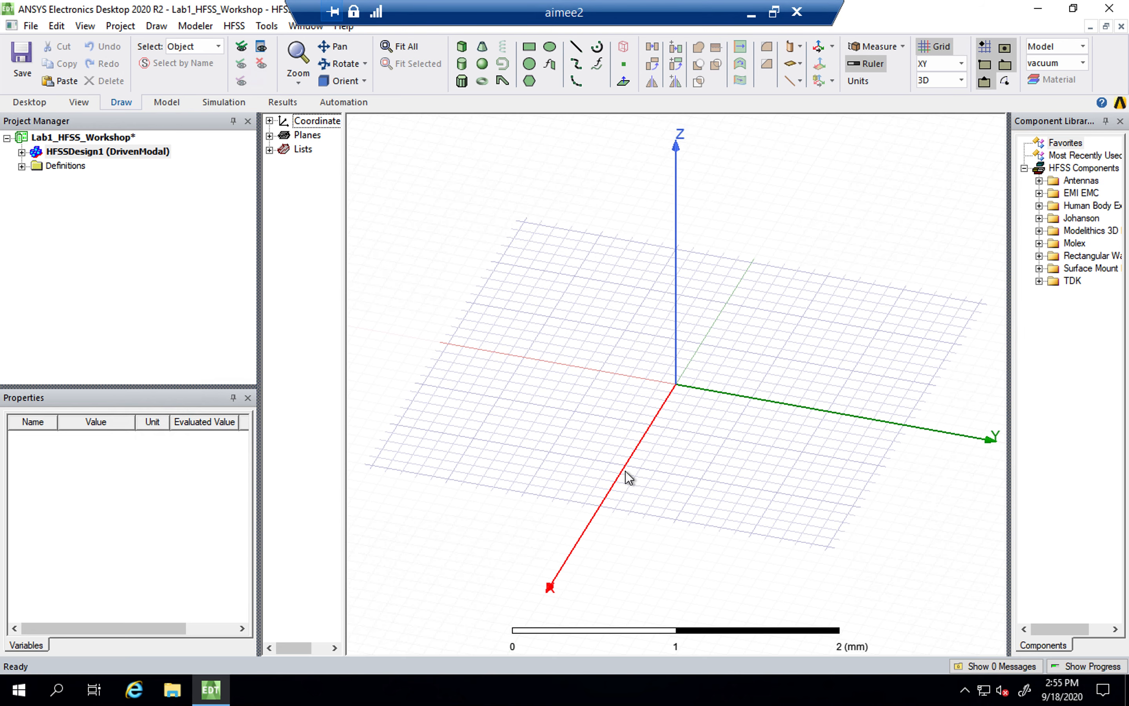
Step: Rename the HFSS design to Rect_Waveguide and adjust the widths of the project and model tree panes
click(88, 155)
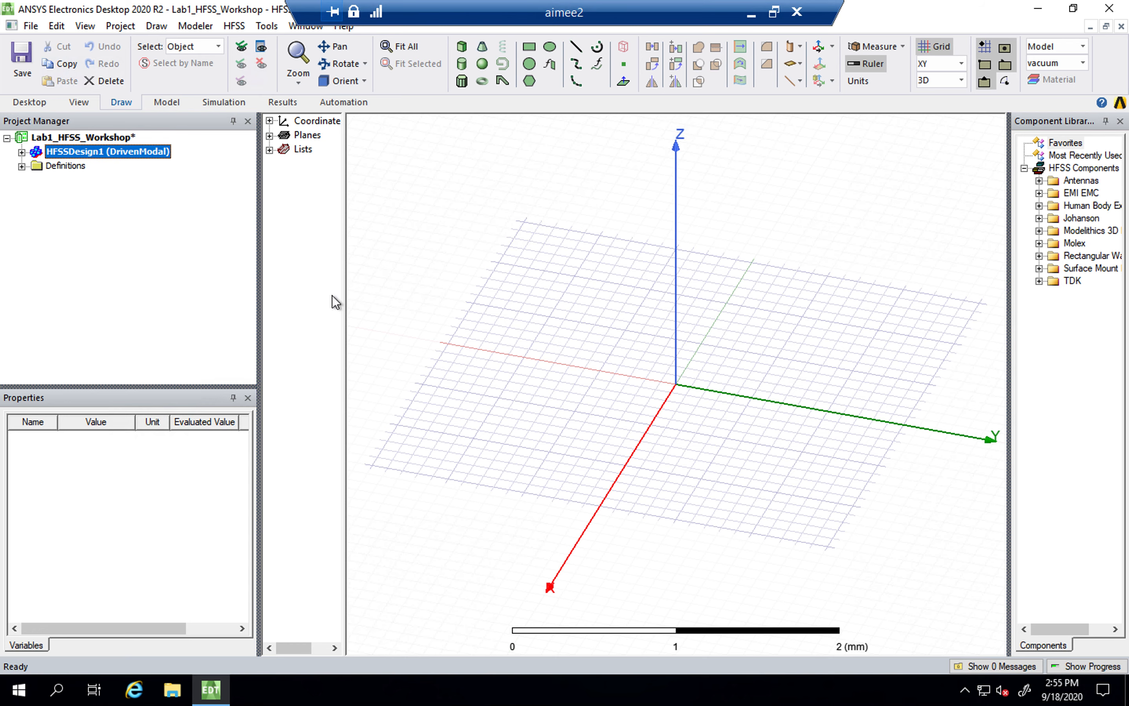
drag(346, 294, 420, 292)
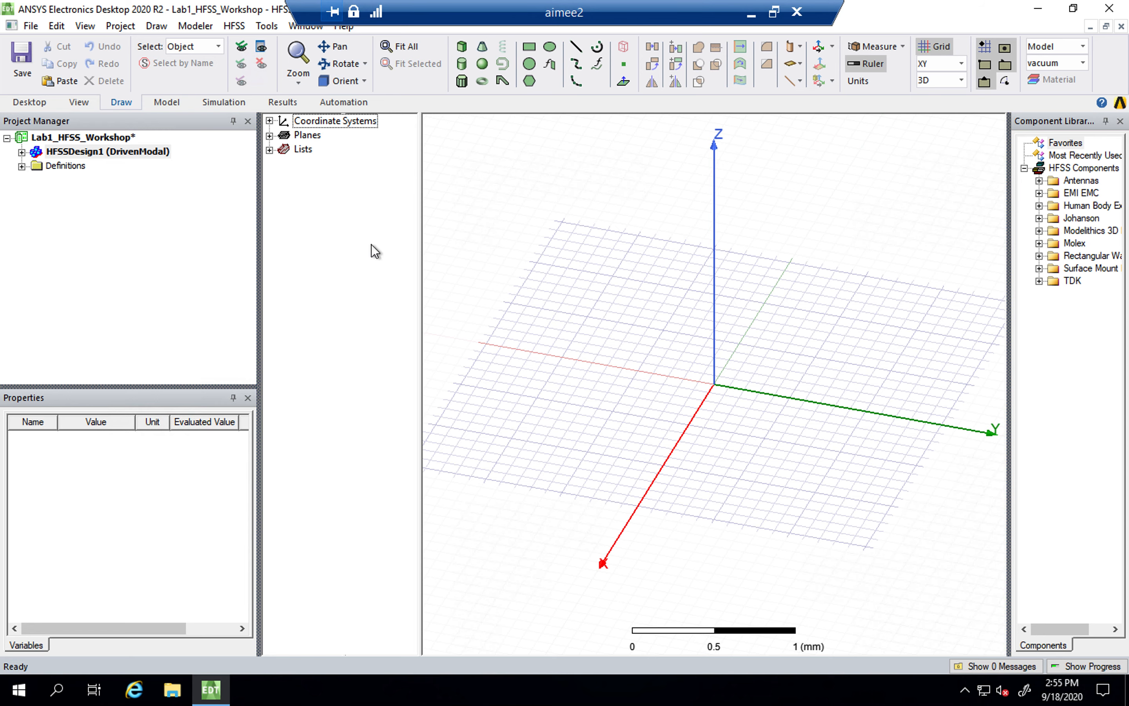
click(59, 138)
click(69, 152)
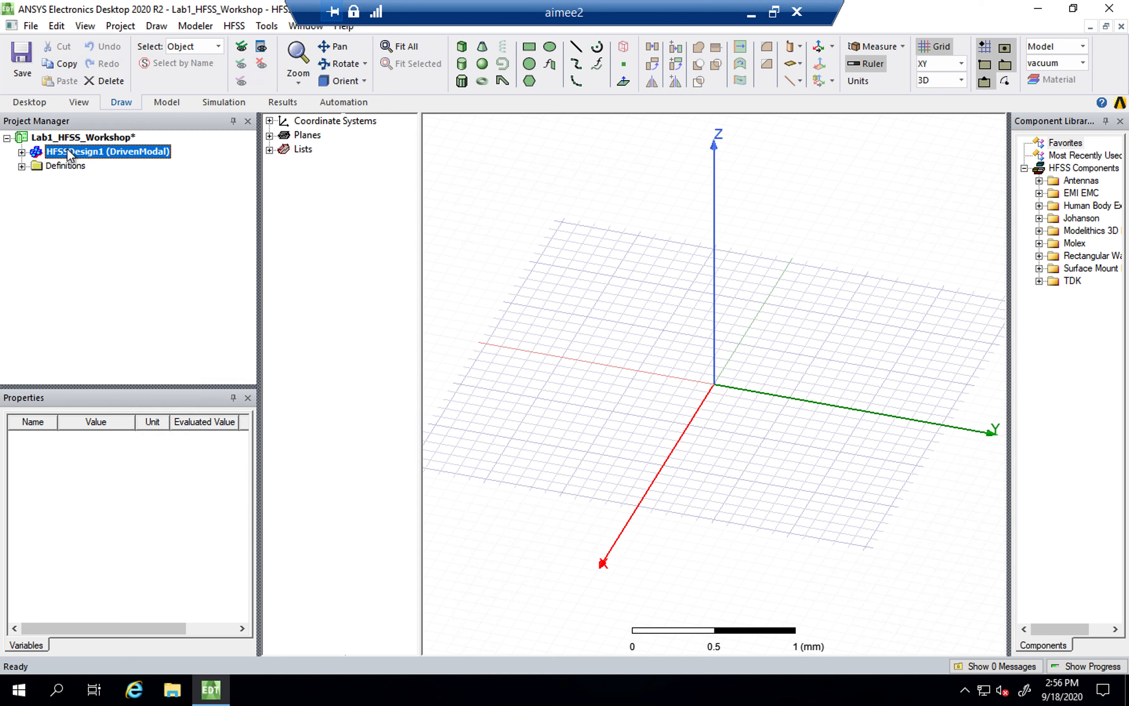
click(78, 151)
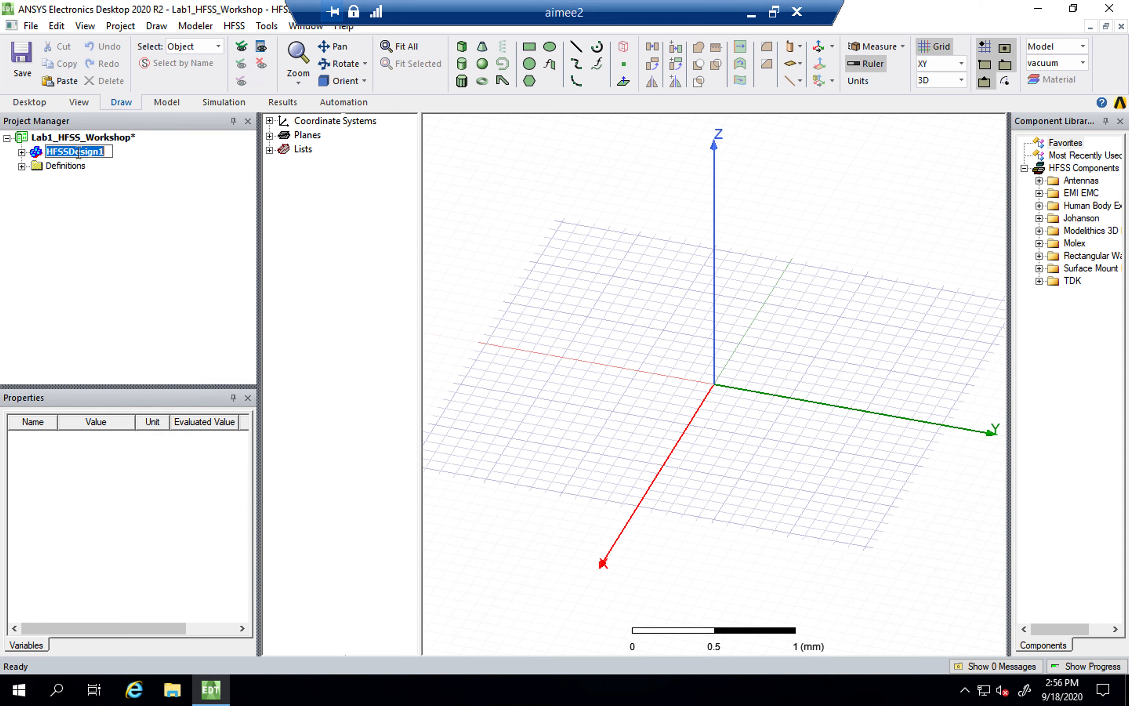
text(Rect_Waveguide)
key(Return)
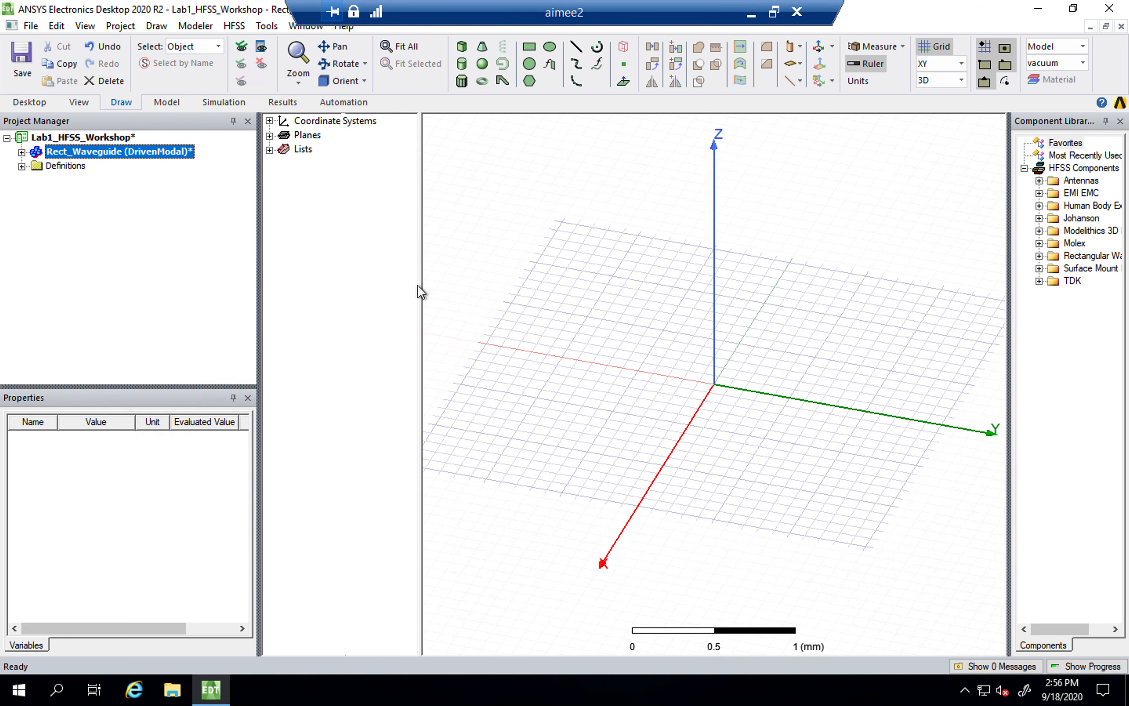
drag(418, 285, 408, 283)
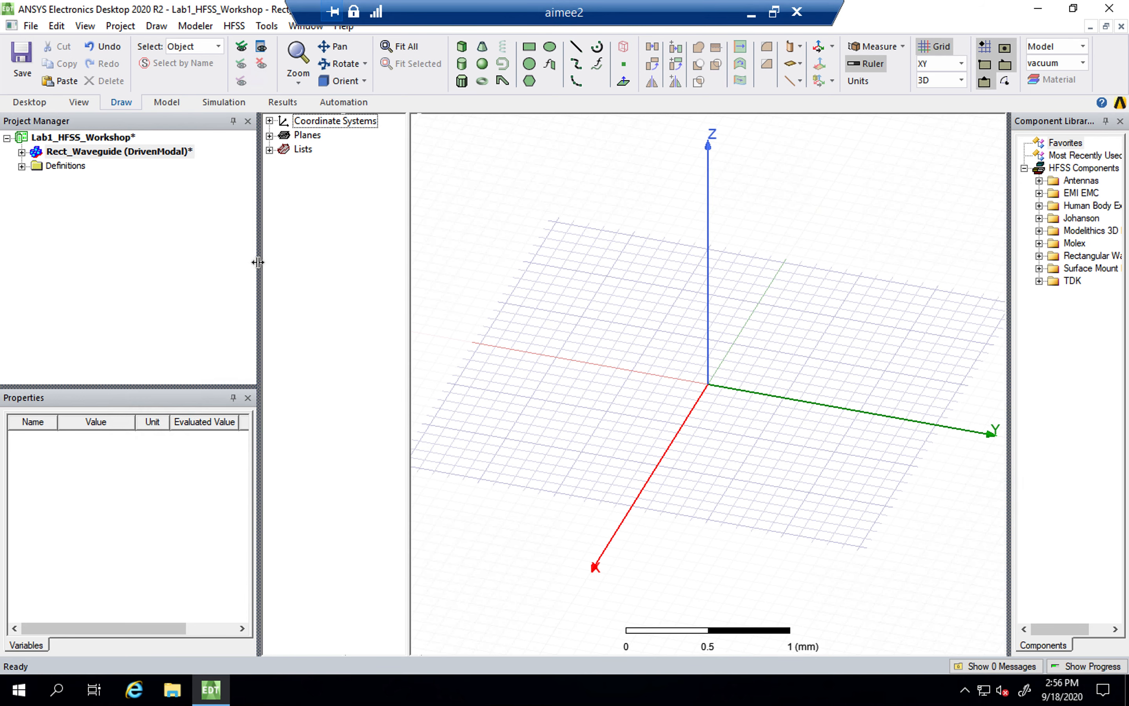
drag(247, 262, 225, 262)
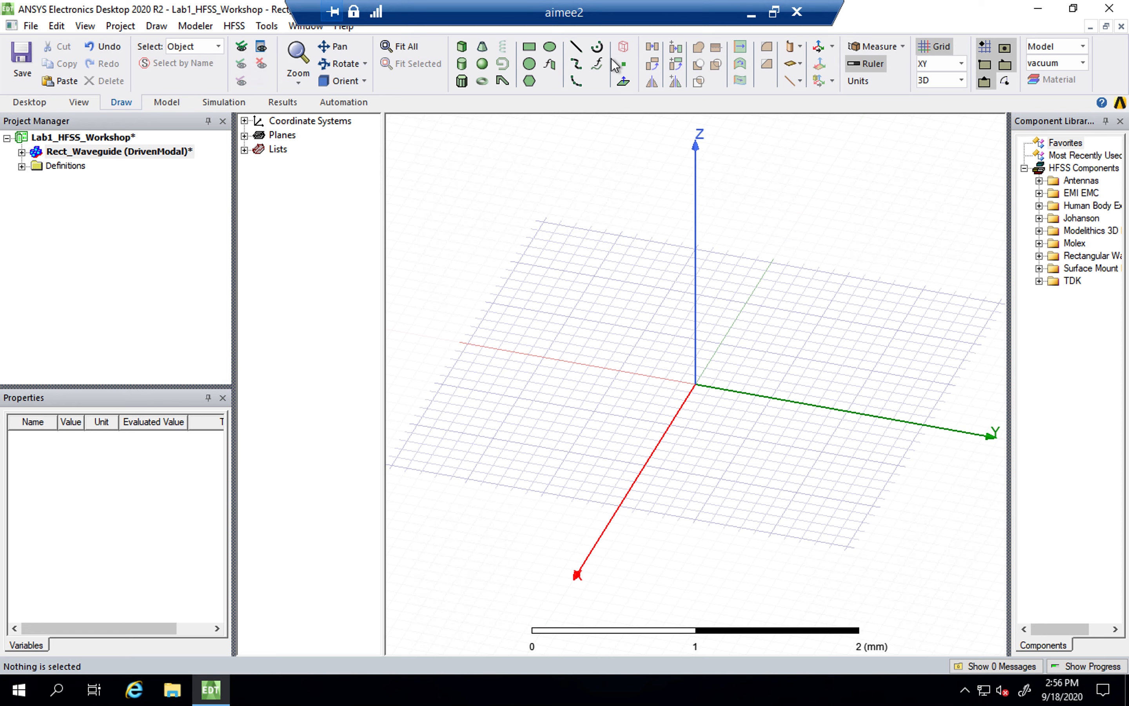
Step: Draw a trial box about 0.9 mm high on the XY plane, spanning the origin
click(464, 51)
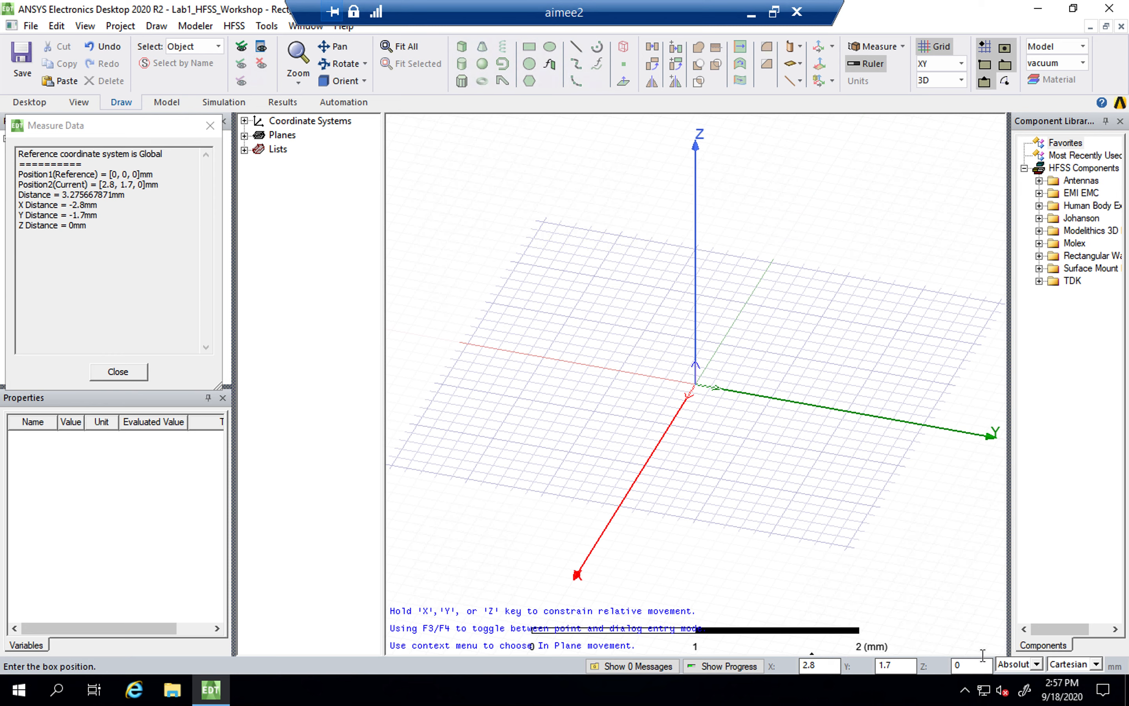
click(629, 407)
click(848, 304)
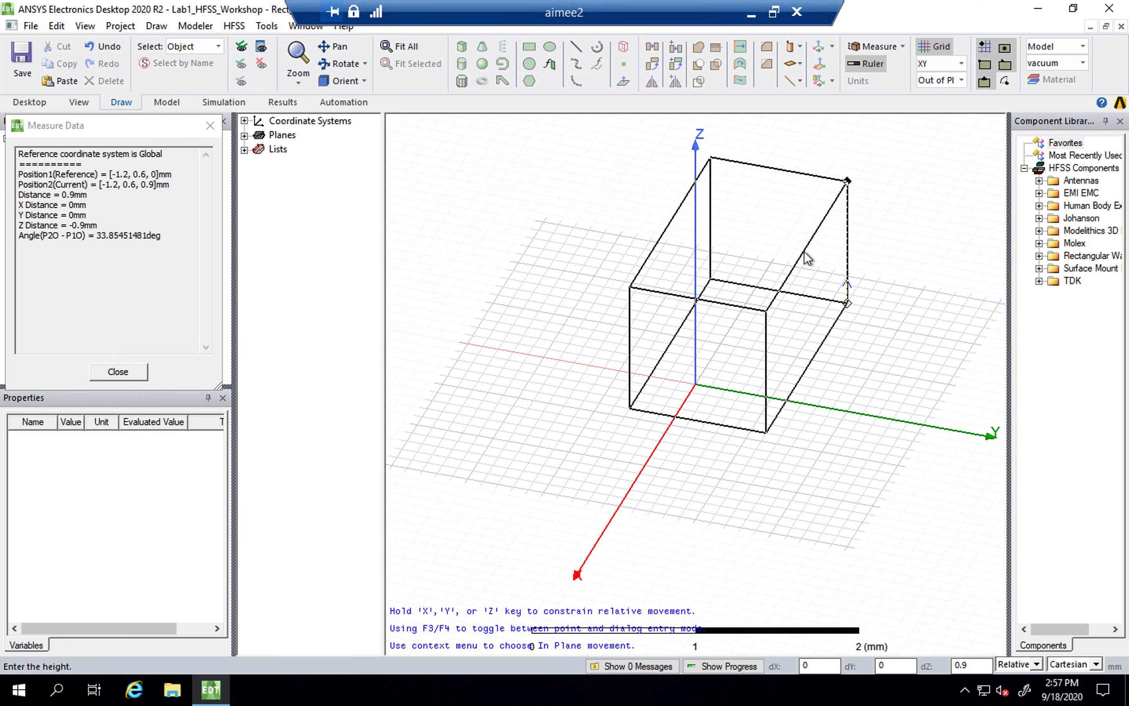
click(805, 253)
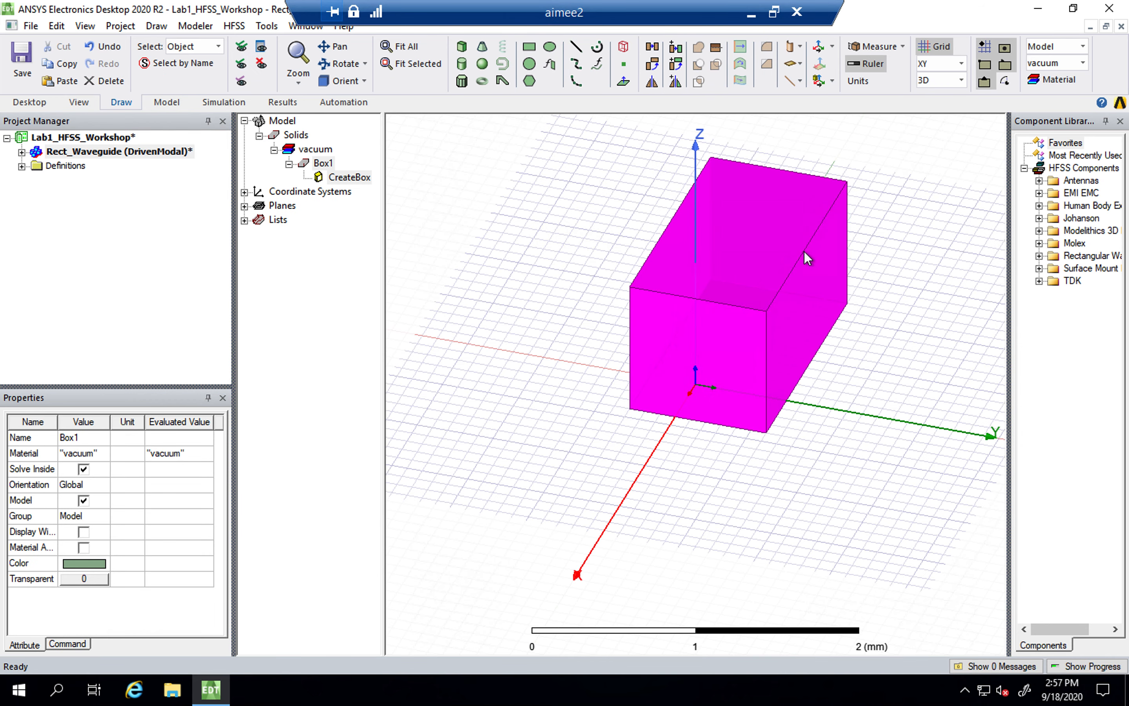
click(588, 313)
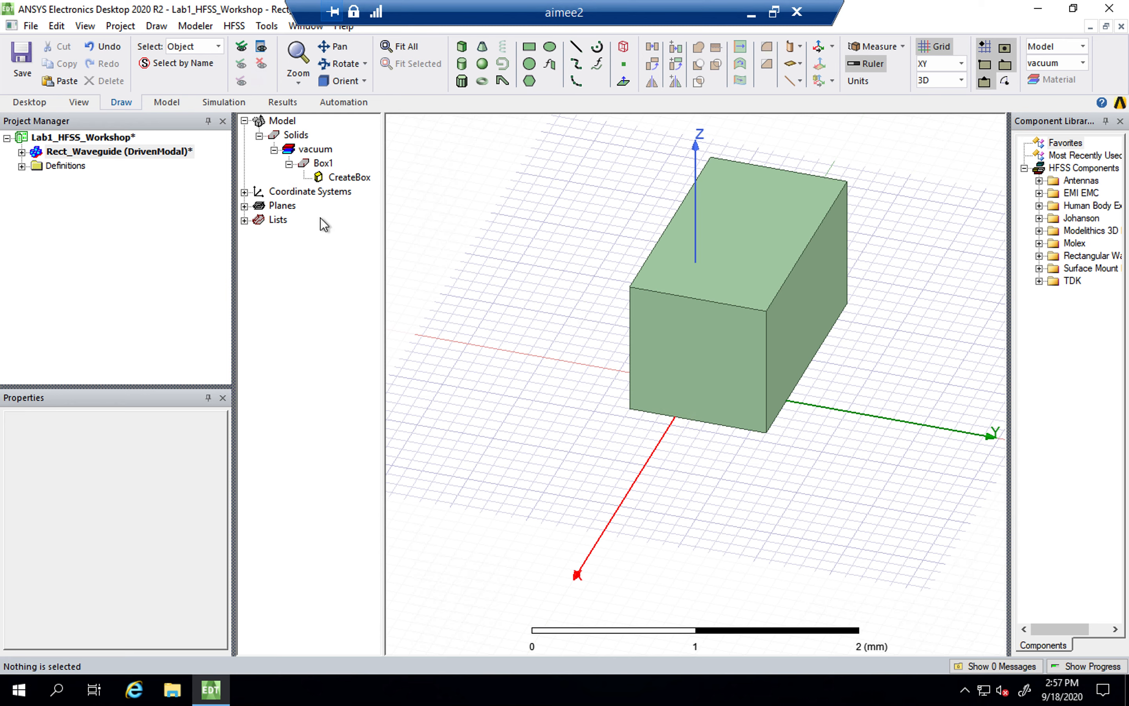
Step: Delete the trial box from the model
click(323, 163)
right_click(322, 164)
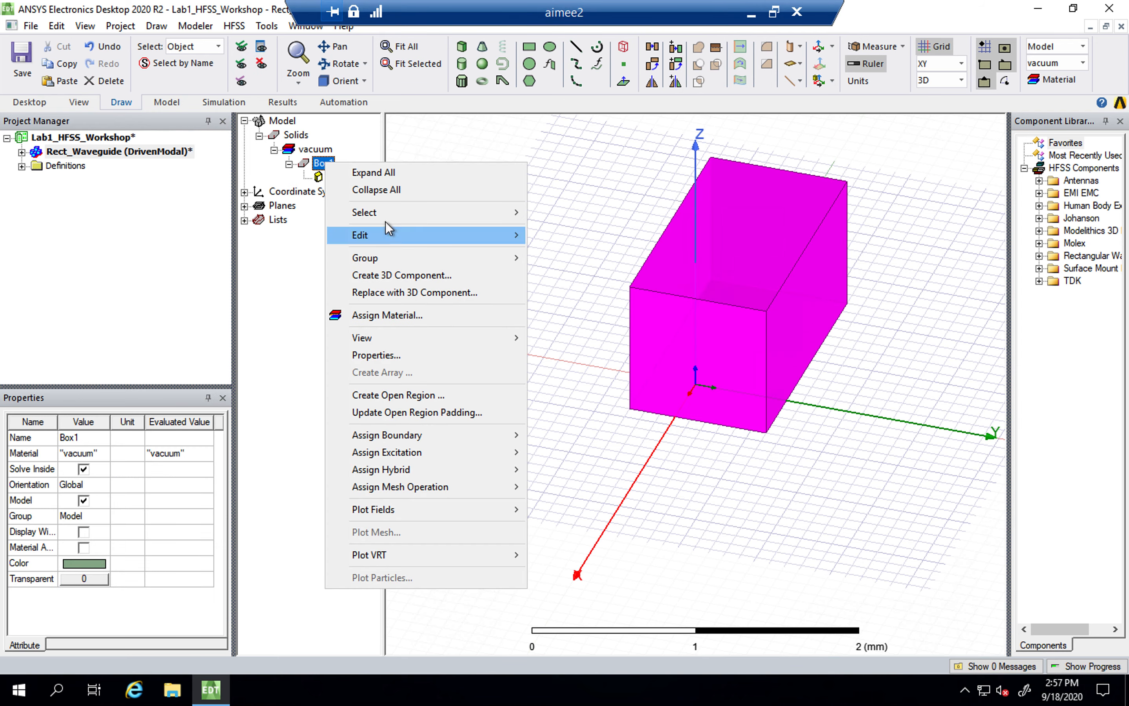
mouse_move(506, 235)
click(566, 271)
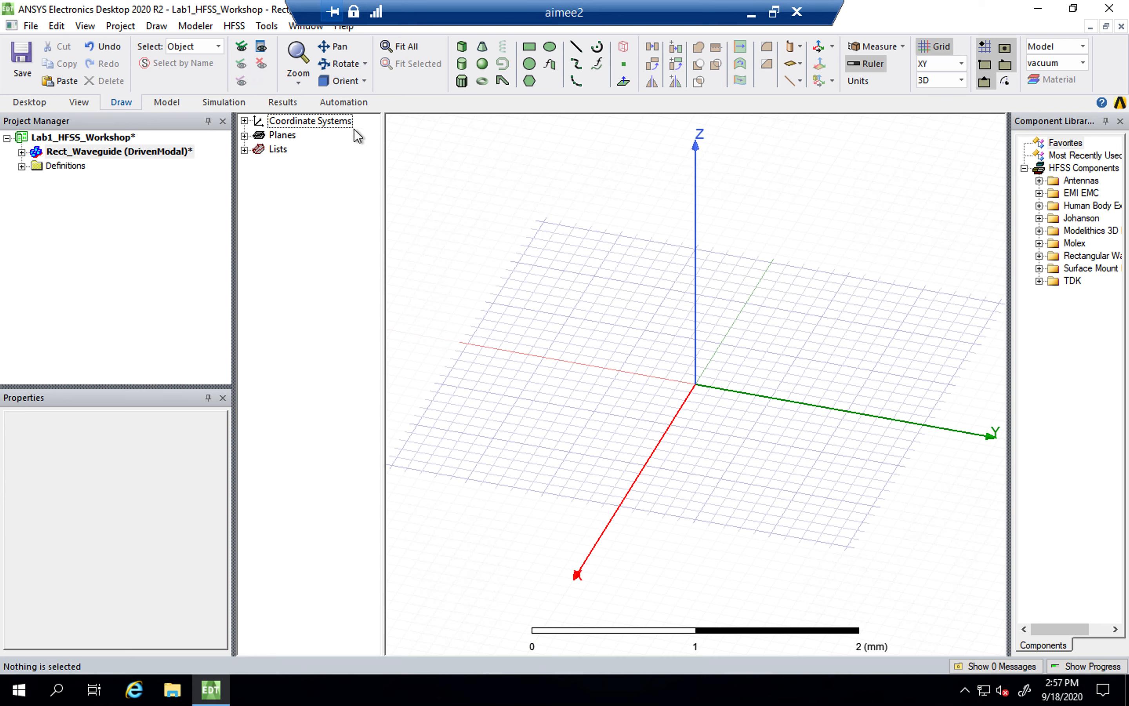
Step: Draw a box about 1.7 by 1.1 mm and 0.6 mm high around the origin, and widen the model tree
click(464, 48)
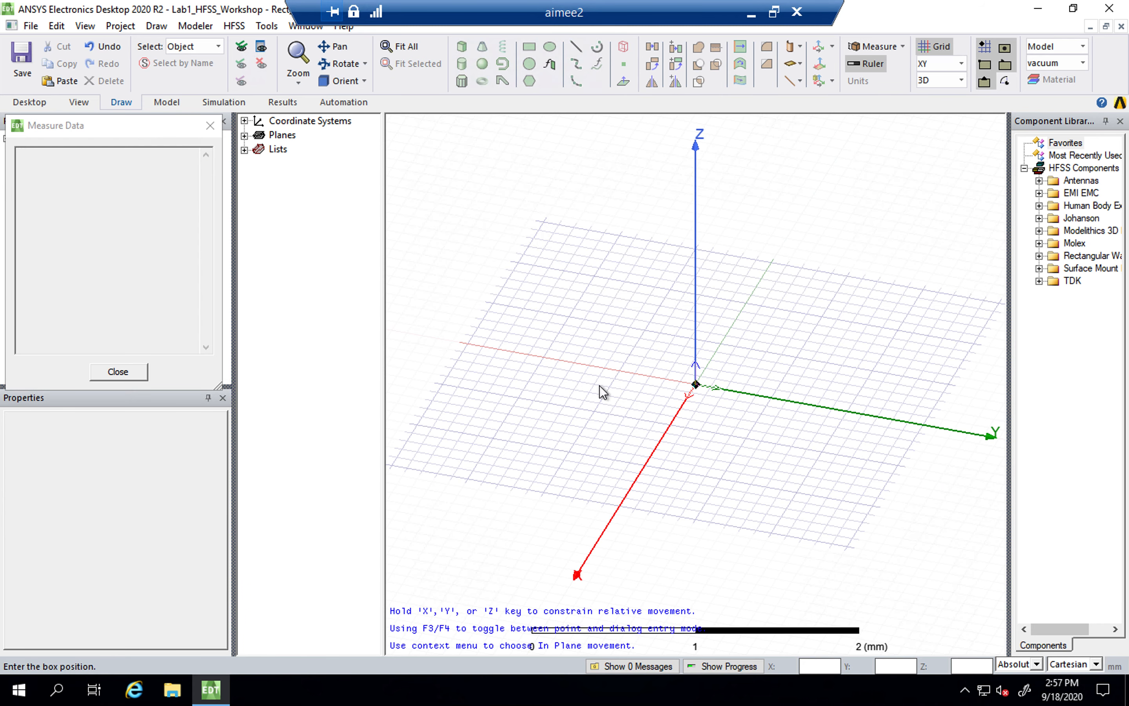
click(577, 411)
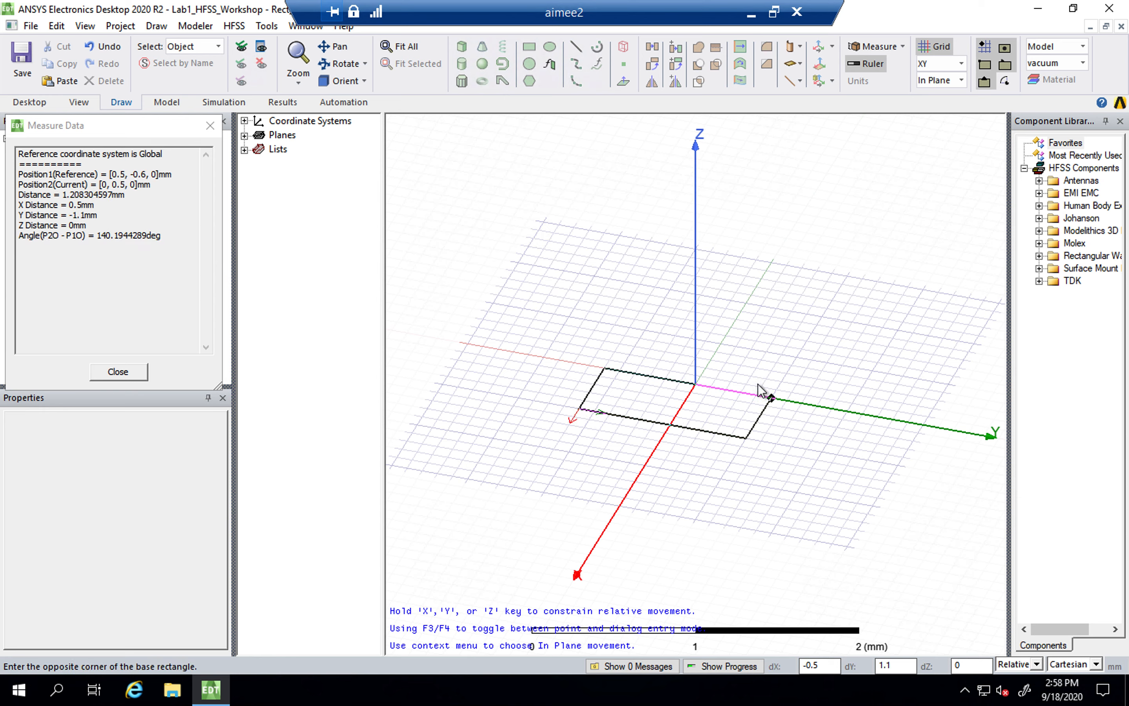
click(834, 300)
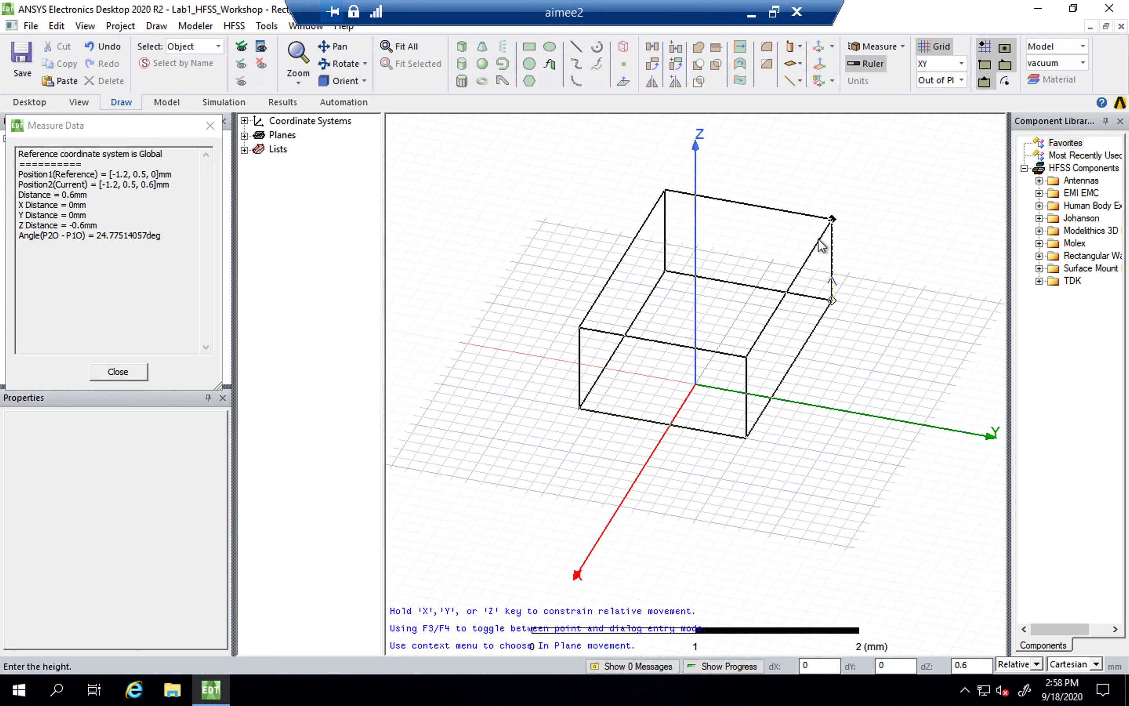
click(833, 224)
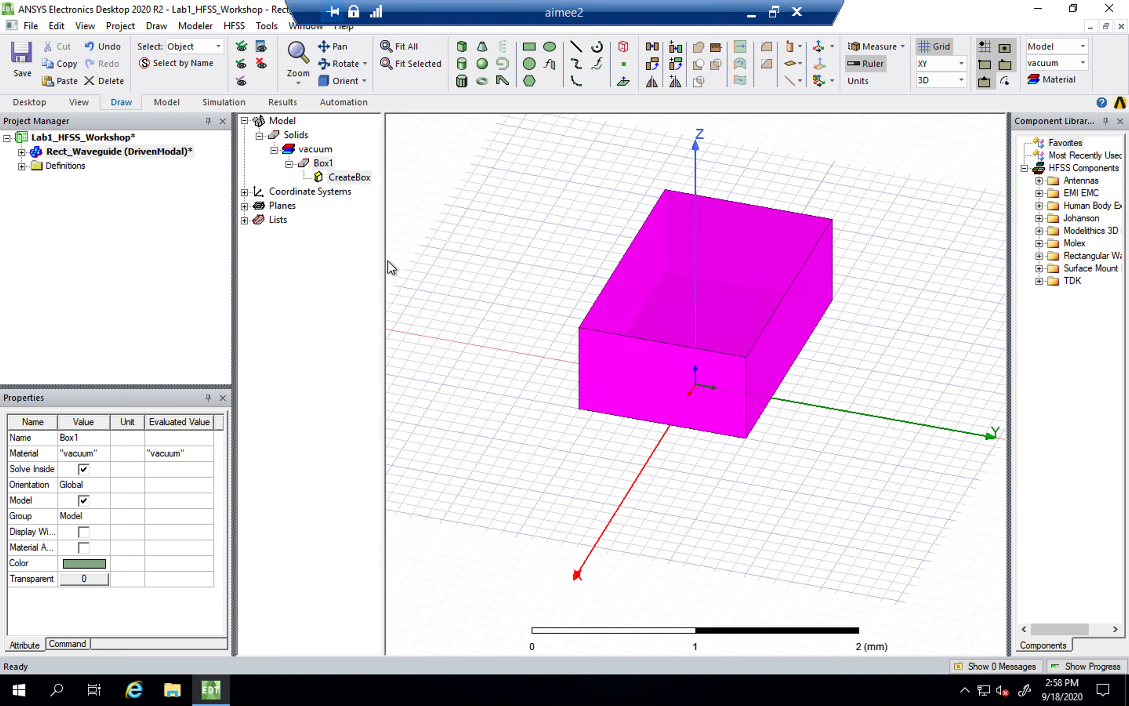
drag(384, 259, 427, 259)
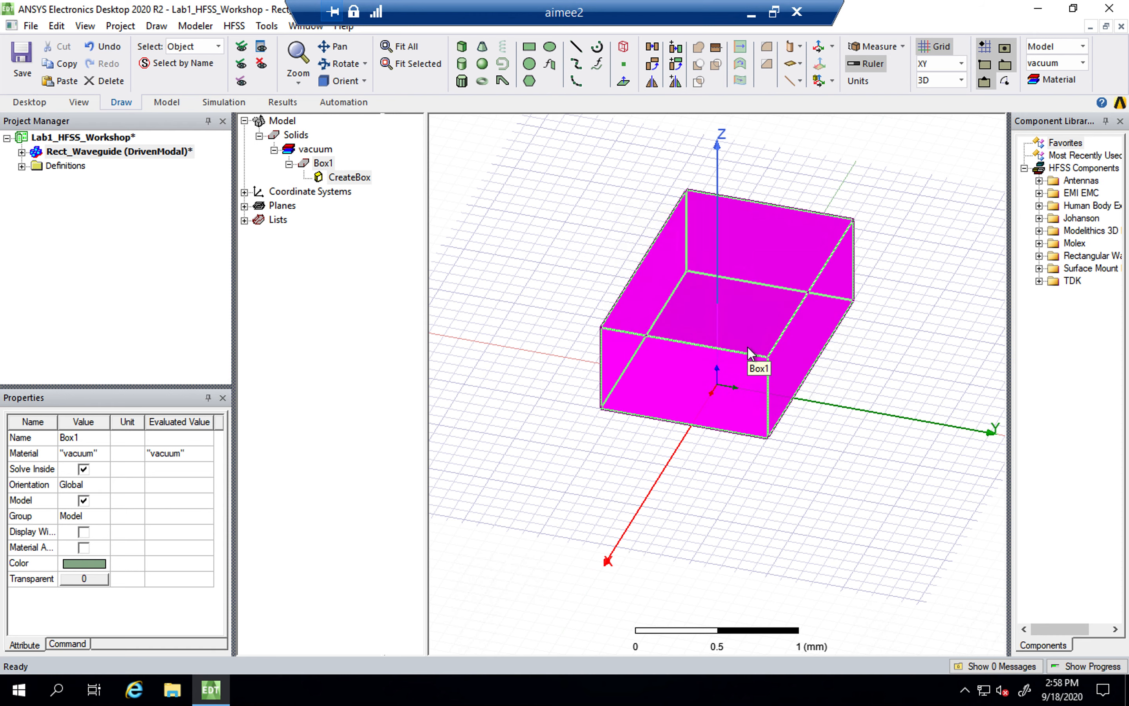
click(536, 252)
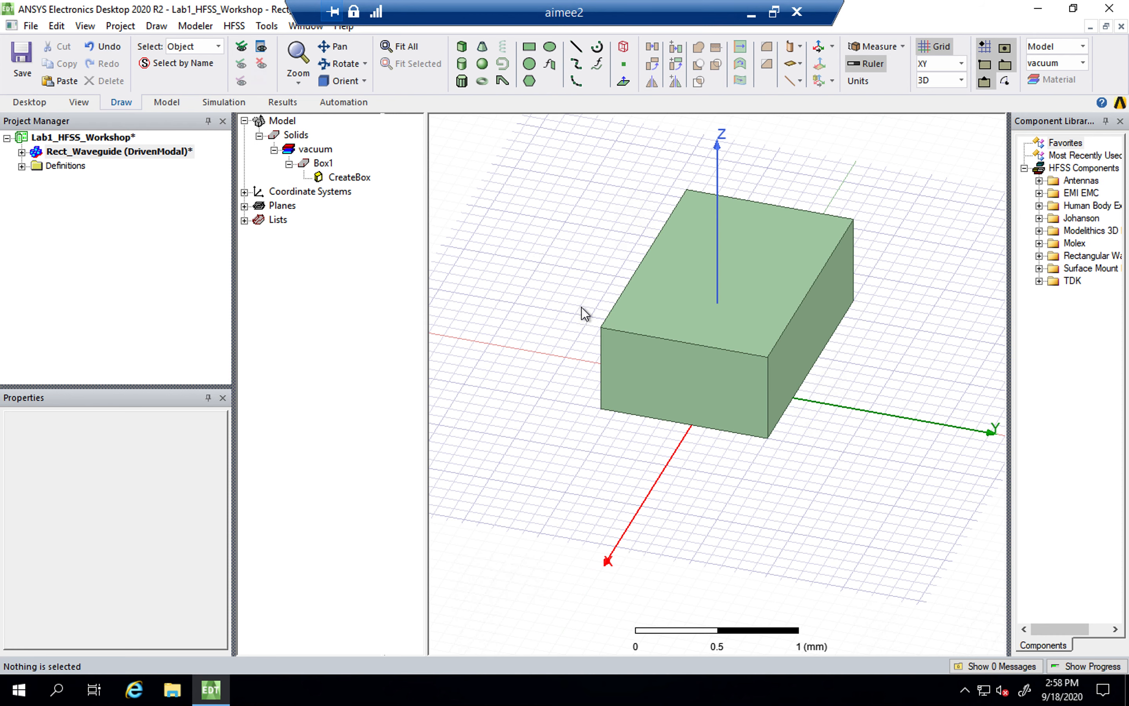
Step: Rename the box to Waveguide in its properties
click(324, 163)
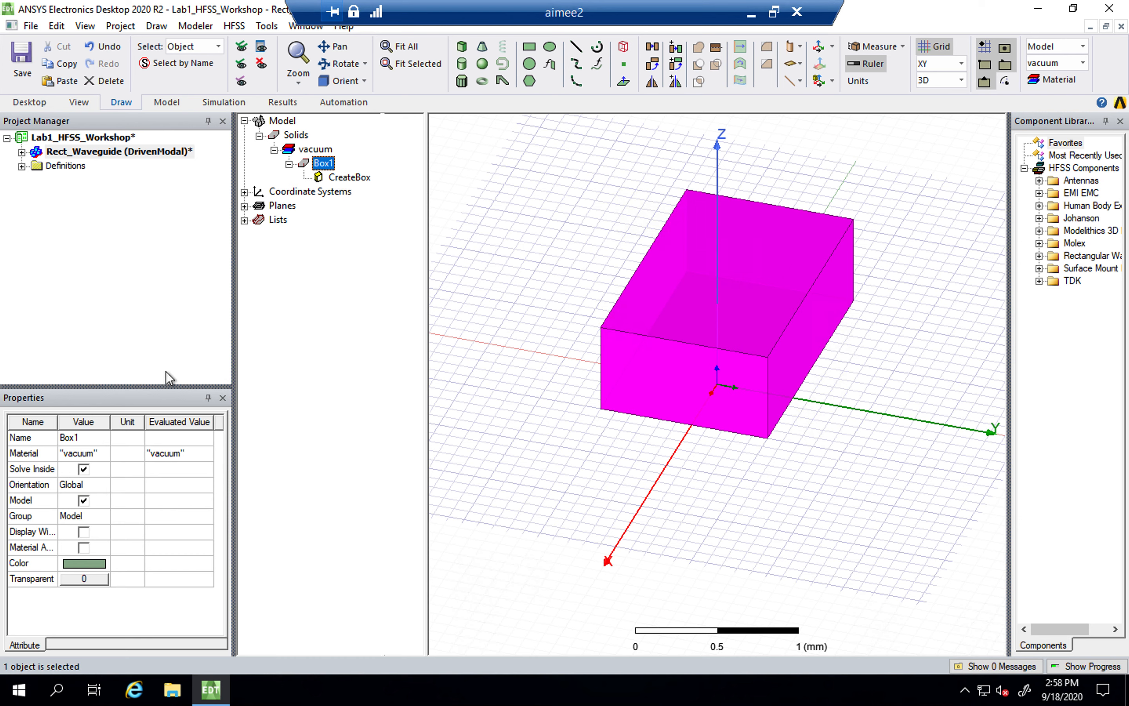
drag(111, 427, 144, 427)
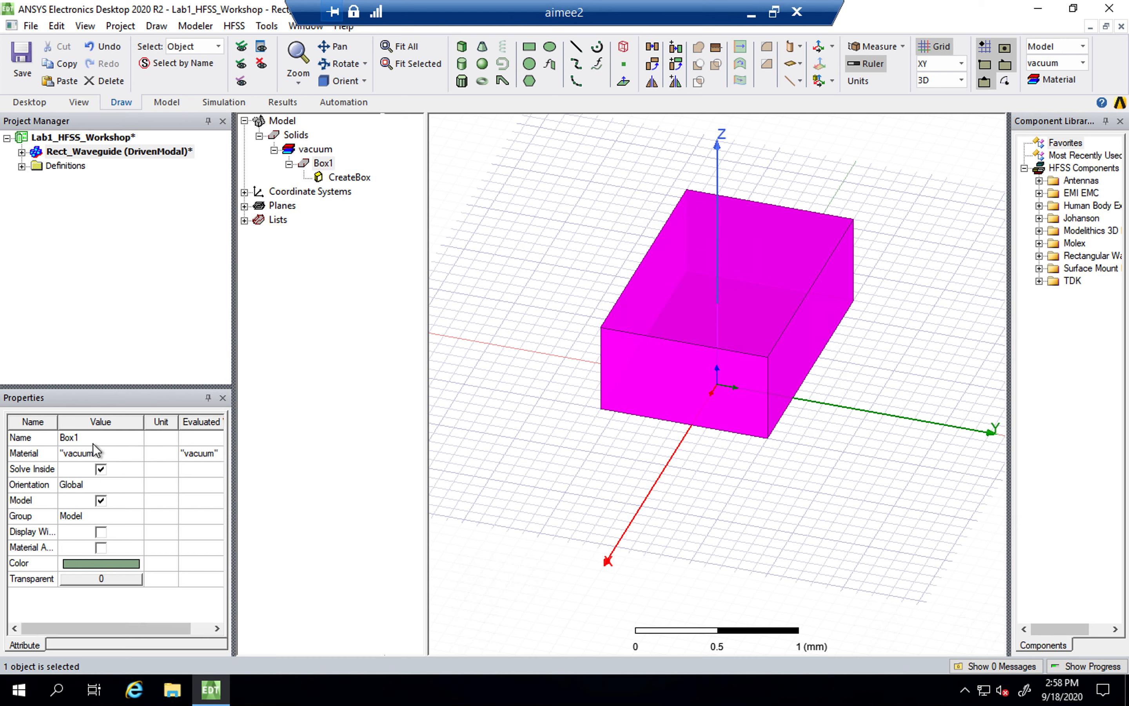
click(93, 442)
text(Wa g)
key(BackSpace)
key(BackSpace)
text(veguide)
click(156, 451)
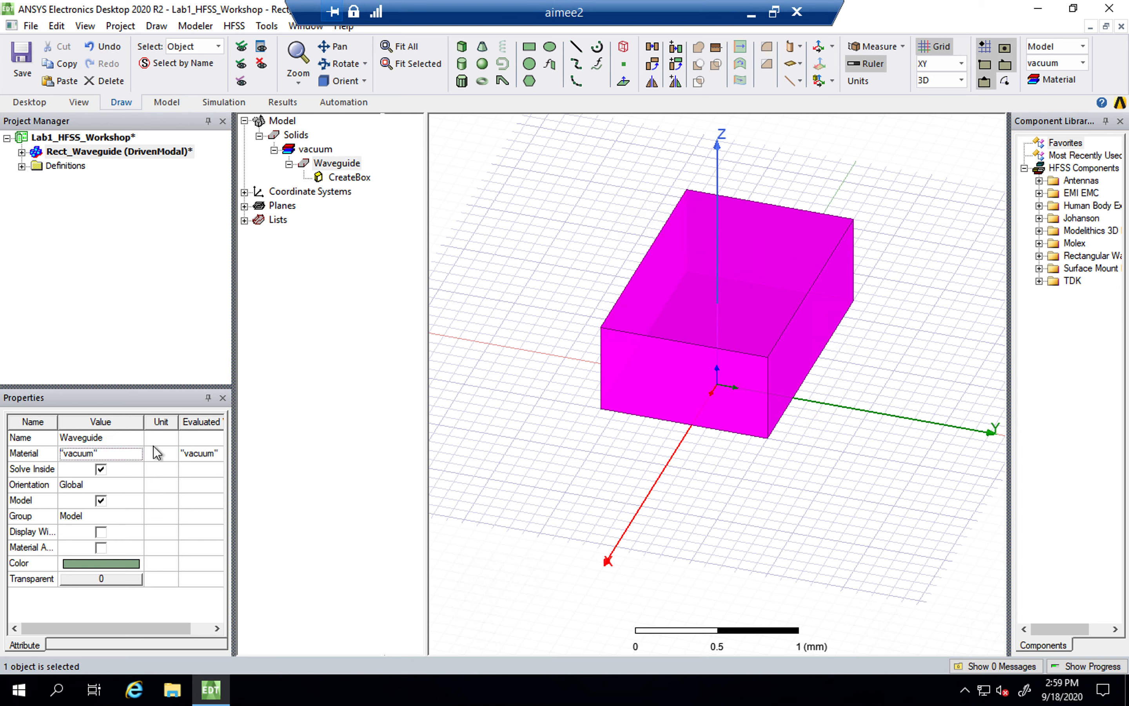
Step: Assign the air material from the system library to the Waveguide box
drag(143, 384, 159, 315)
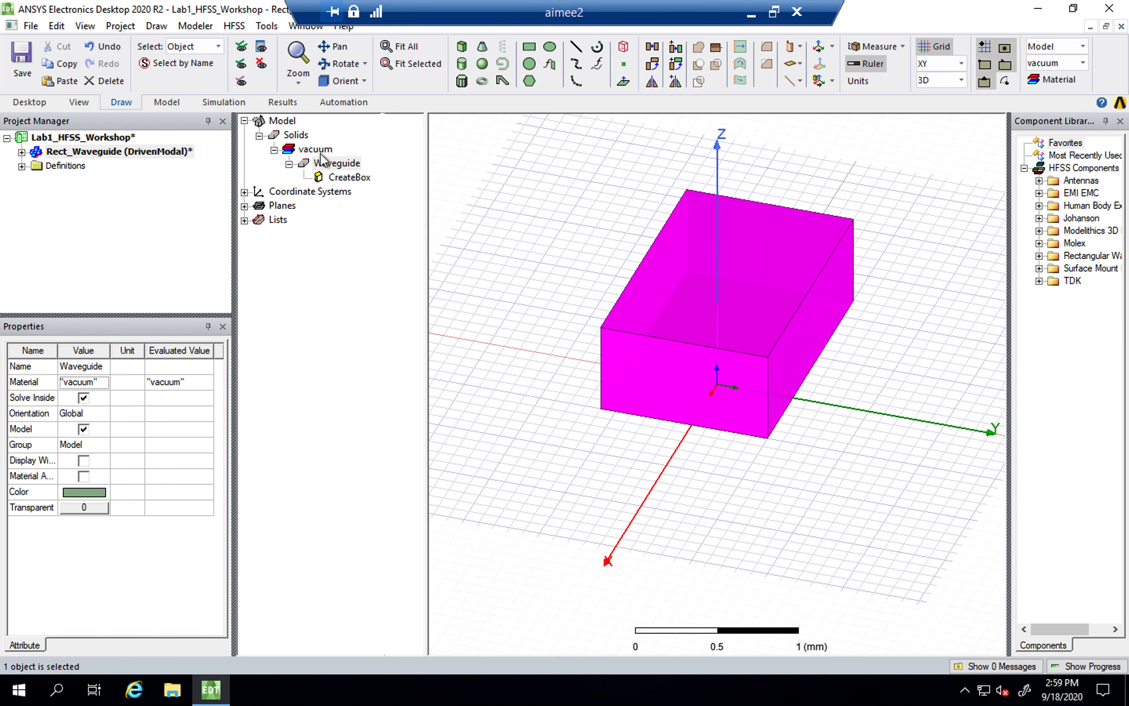
click(328, 164)
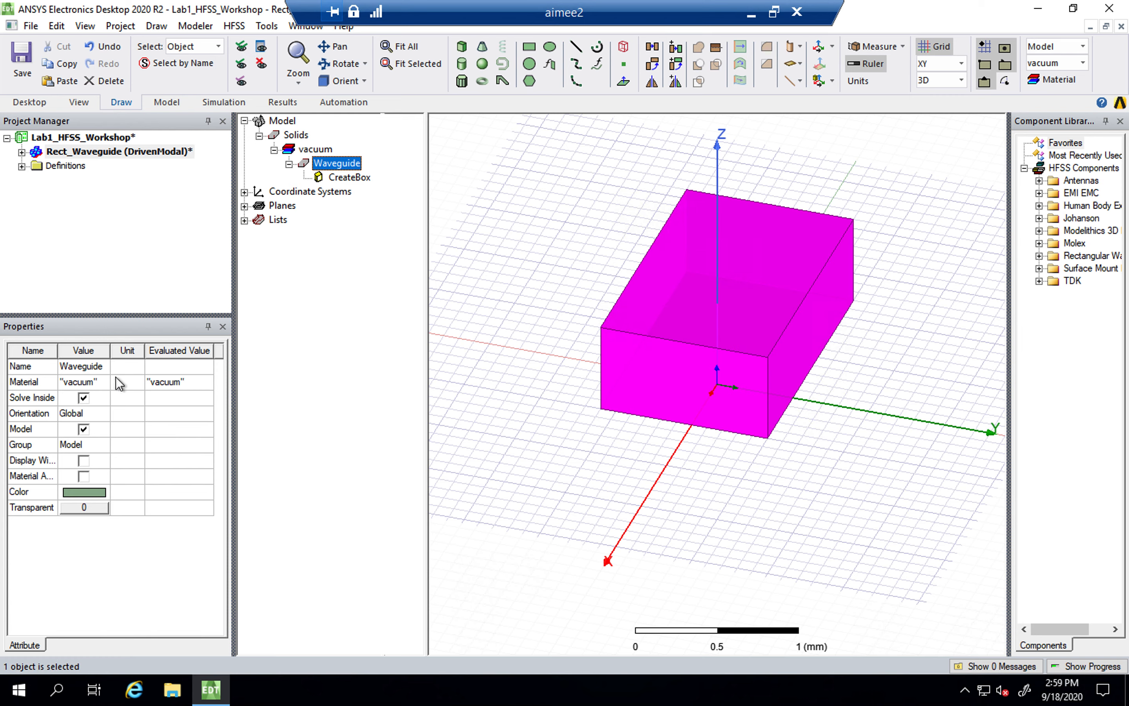
drag(109, 355, 137, 355)
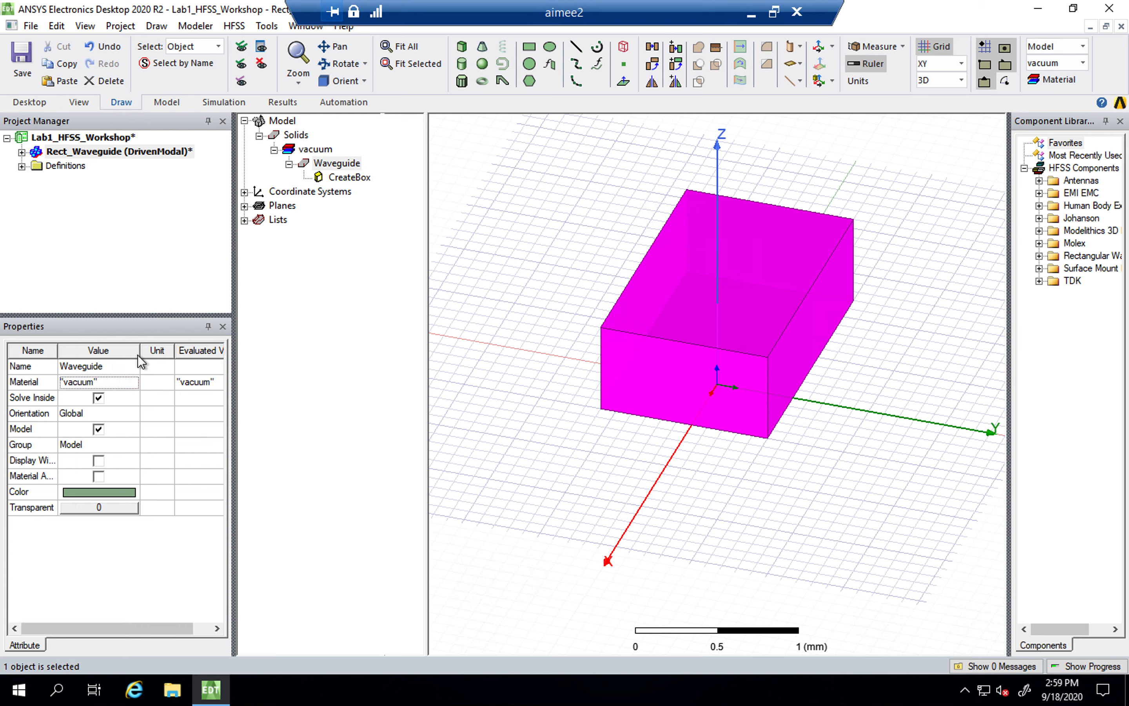
click(114, 382)
click(117, 382)
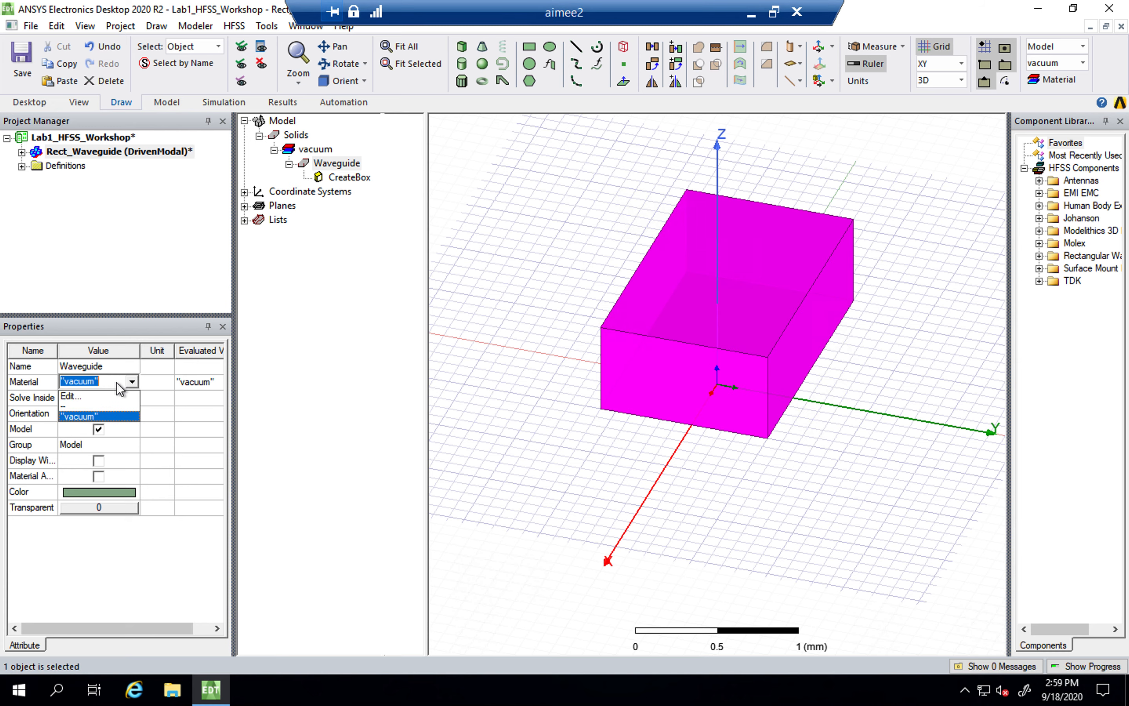
click(103, 397)
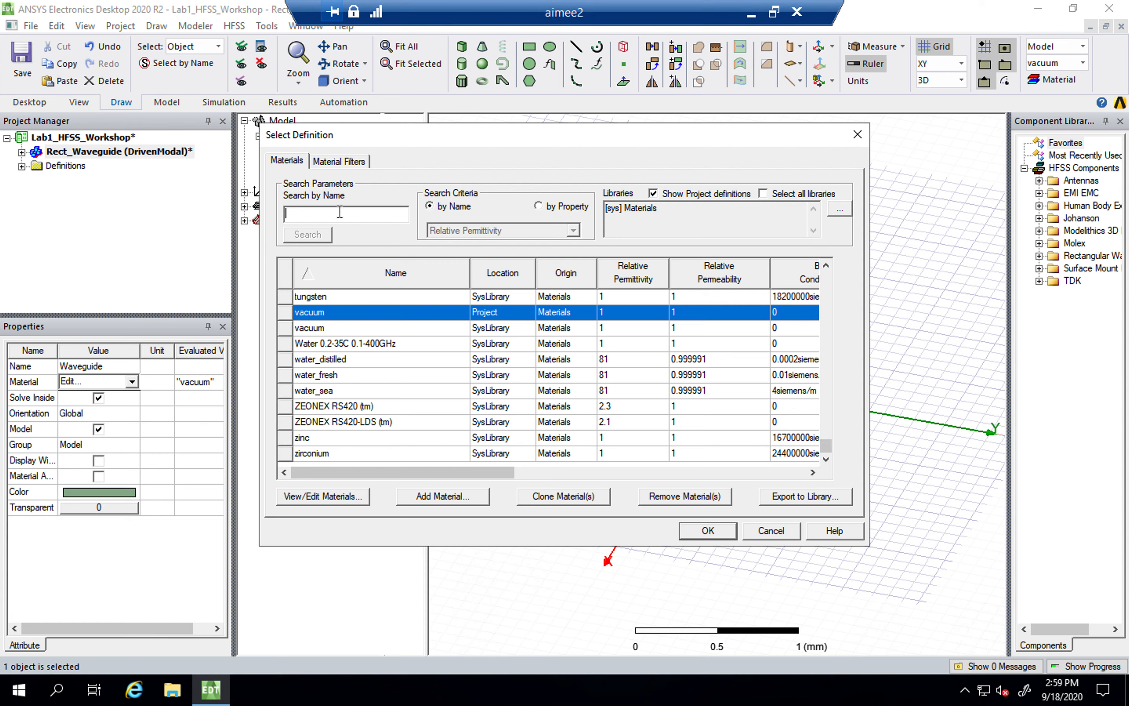
text(air)
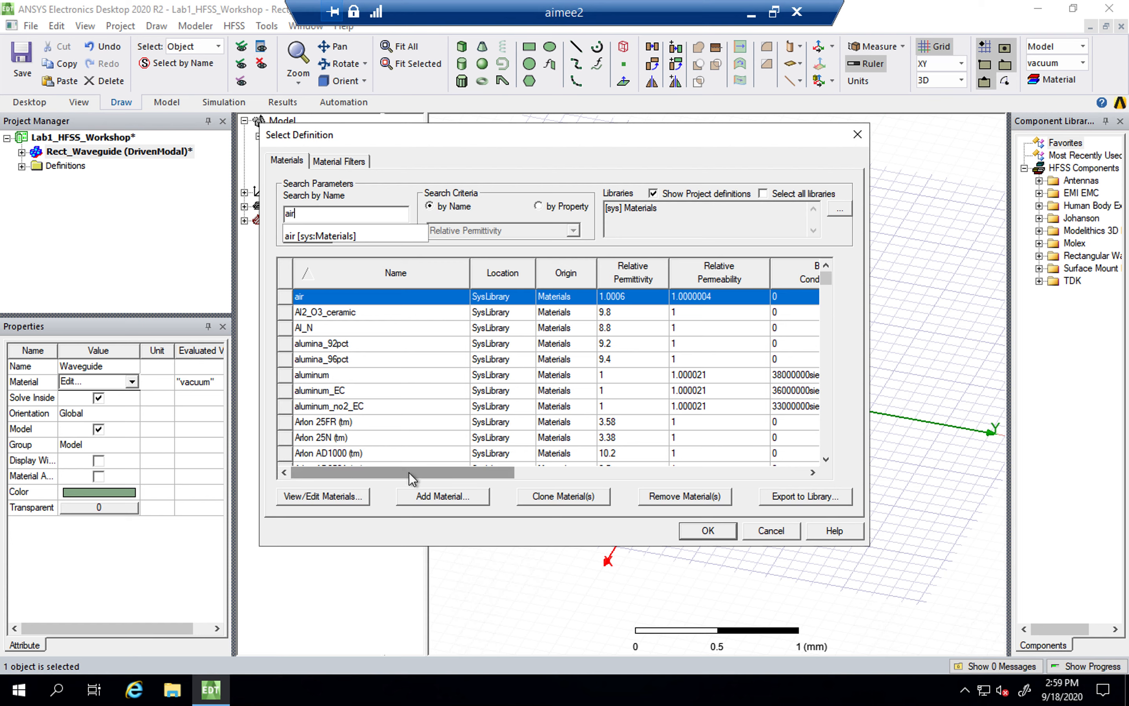
drag(409, 472, 545, 468)
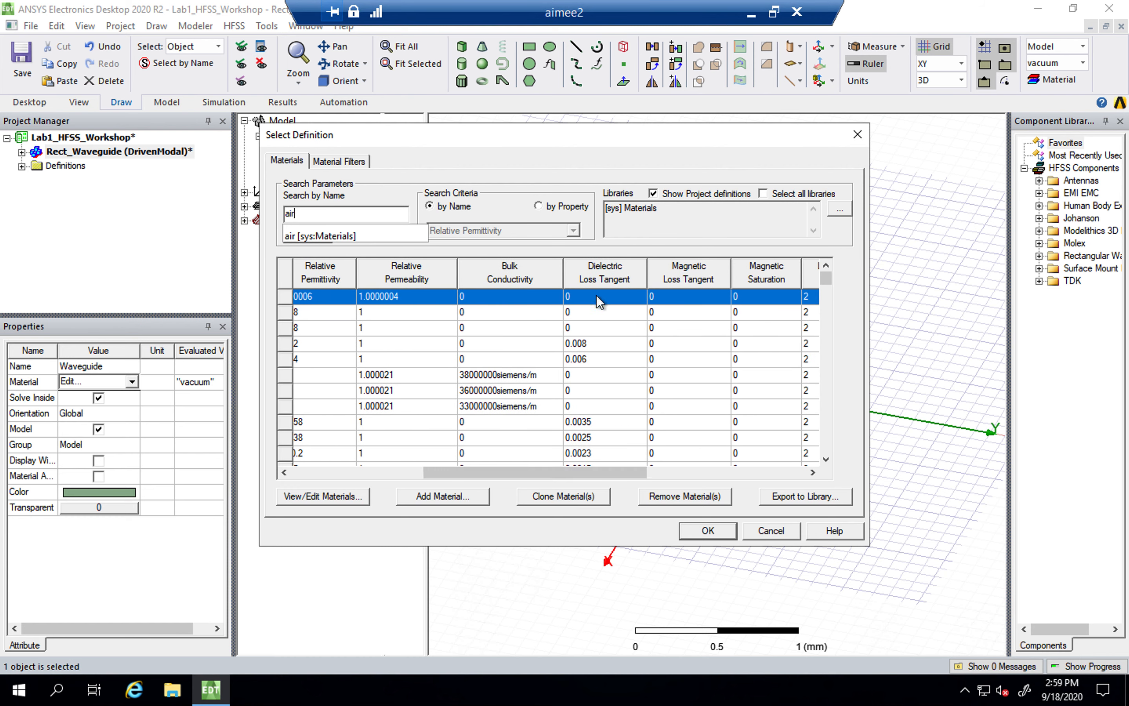
drag(536, 473, 405, 469)
click(719, 531)
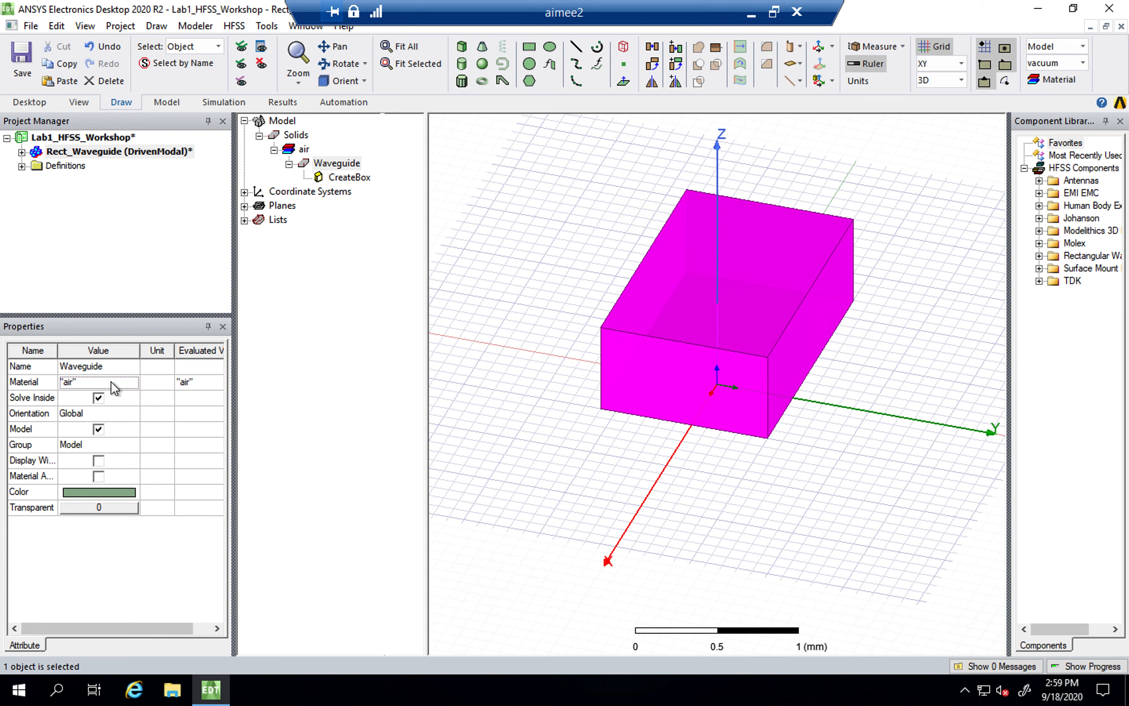
Step: Set the Waveguide box's color to the bright blue basic color (red 0, green 128, blue 255)
drag(140, 351, 172, 351)
click(125, 490)
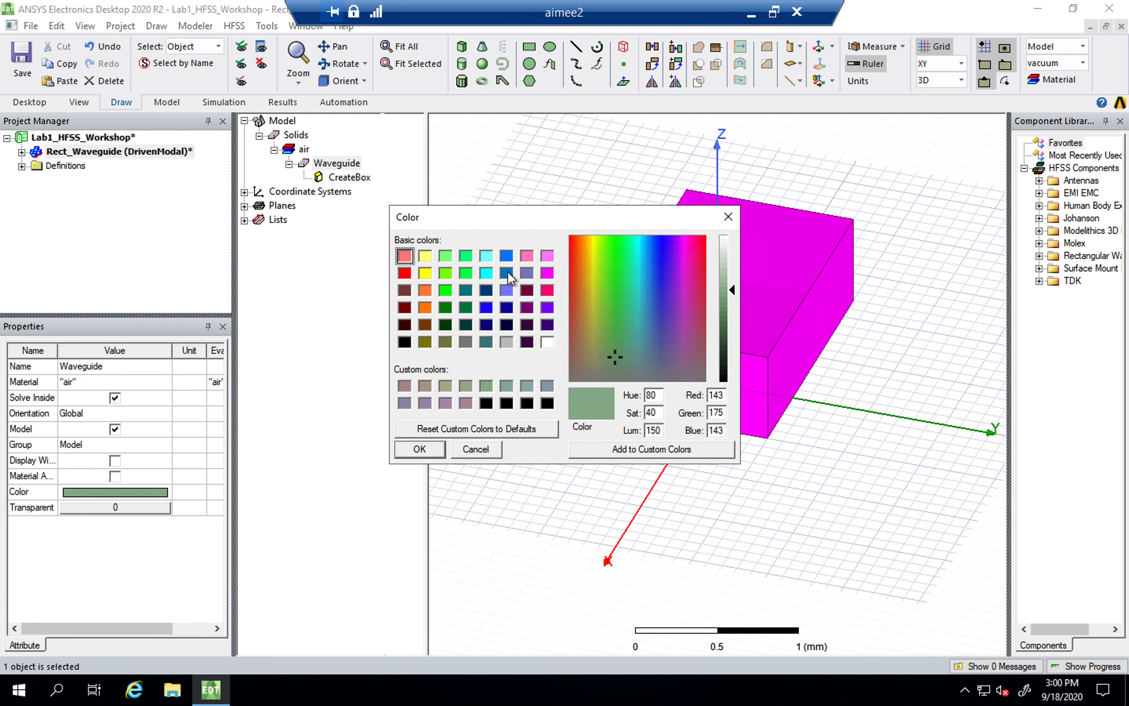
click(507, 255)
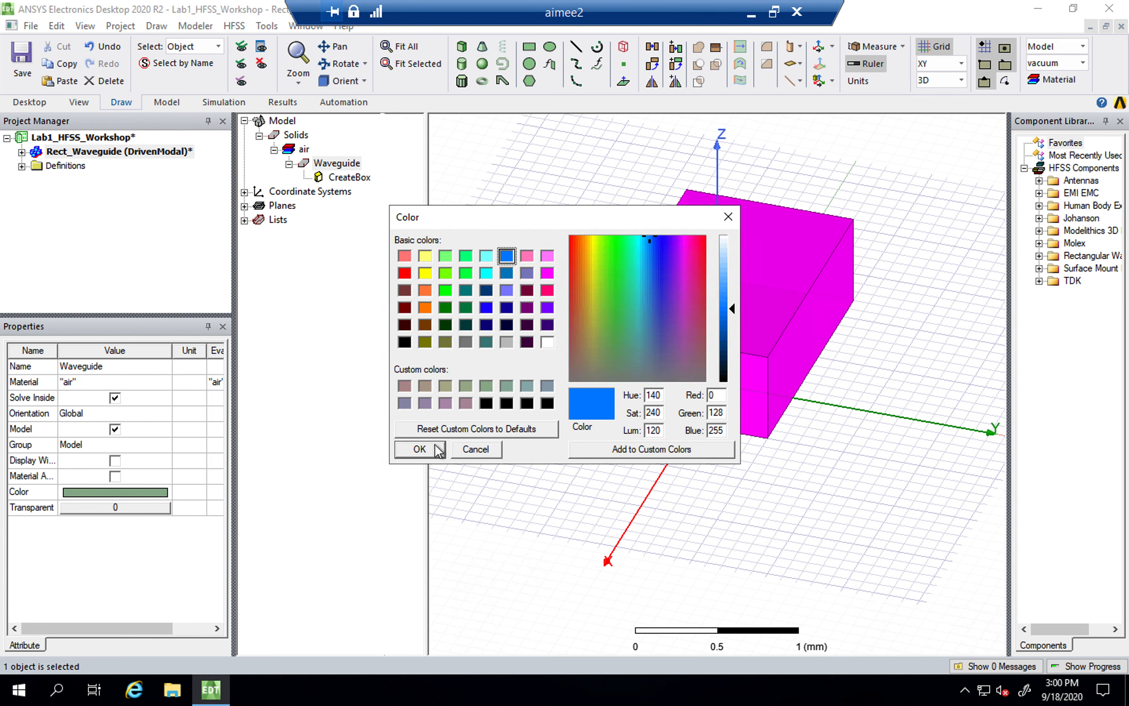
click(420, 450)
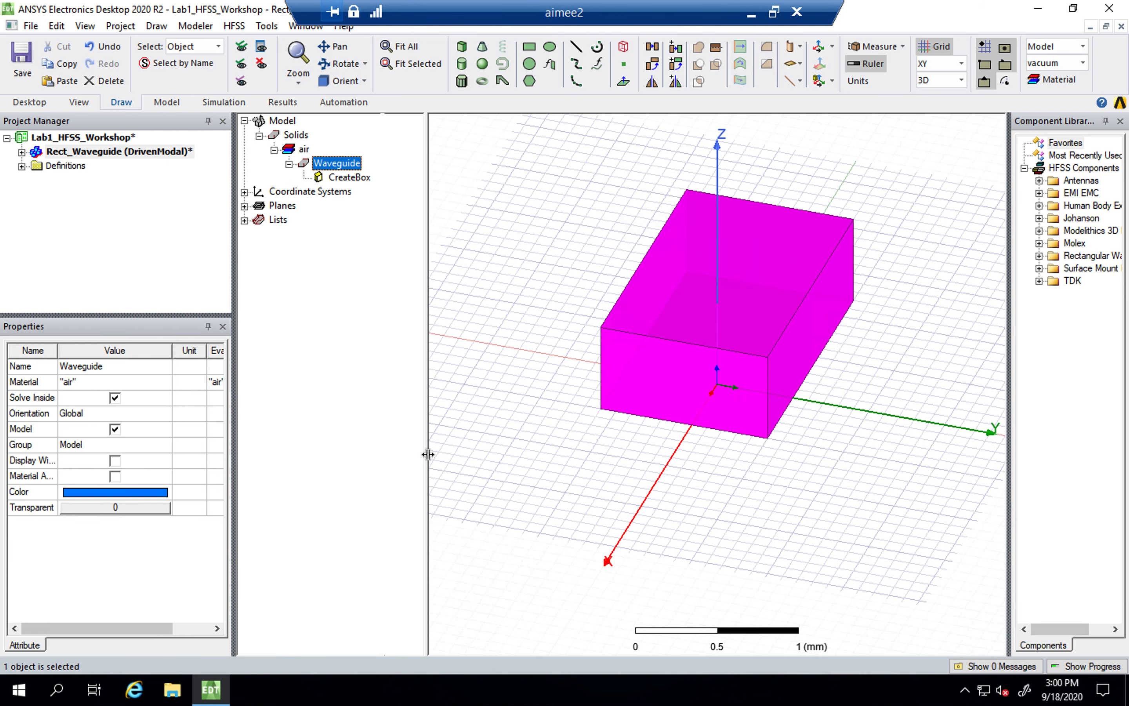
click(368, 426)
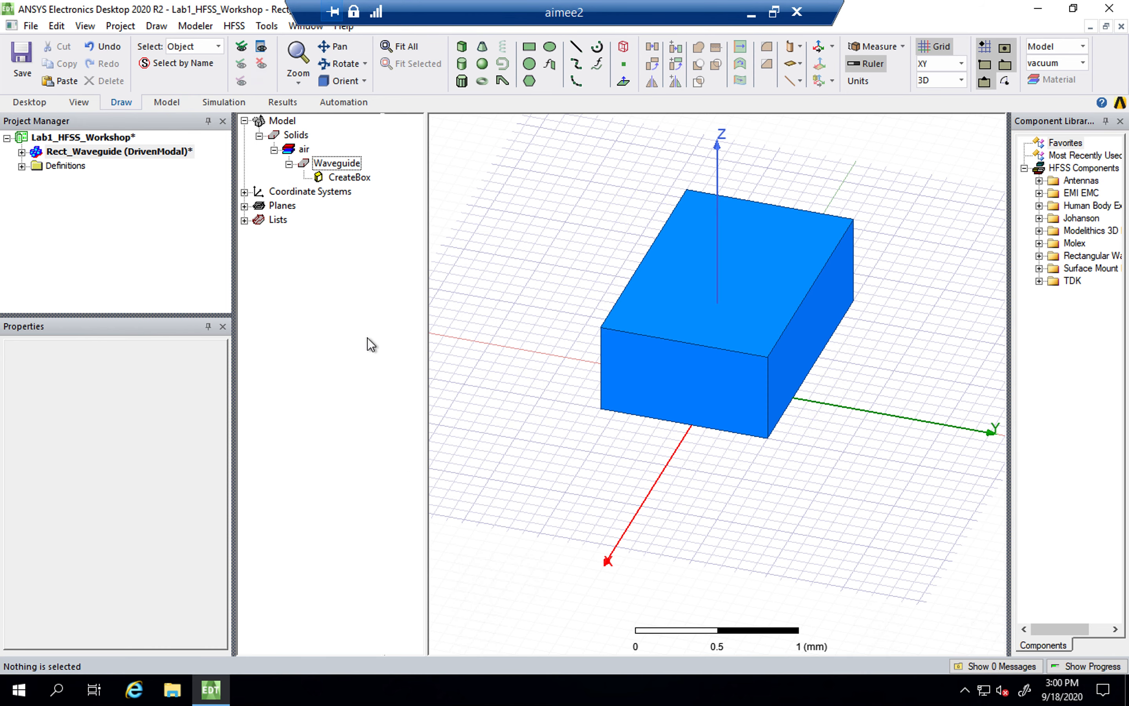
Step: Set the Waveguide box's transparency to 0.85
click(346, 164)
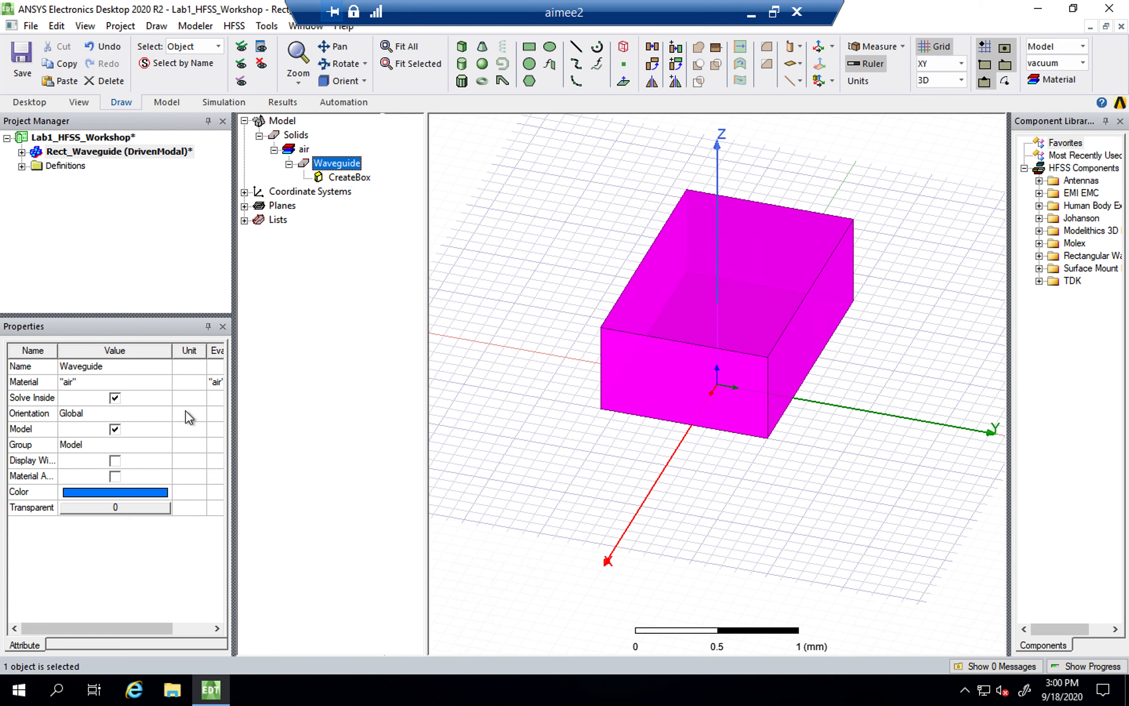
click(120, 507)
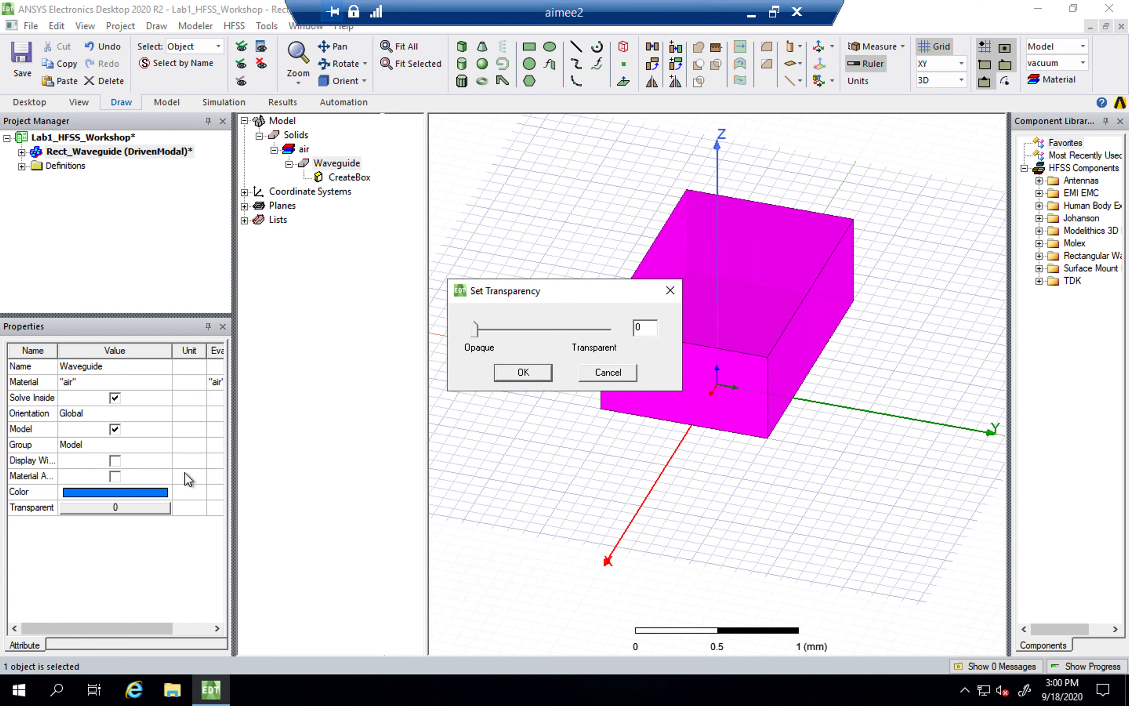
drag(476, 339, 565, 331)
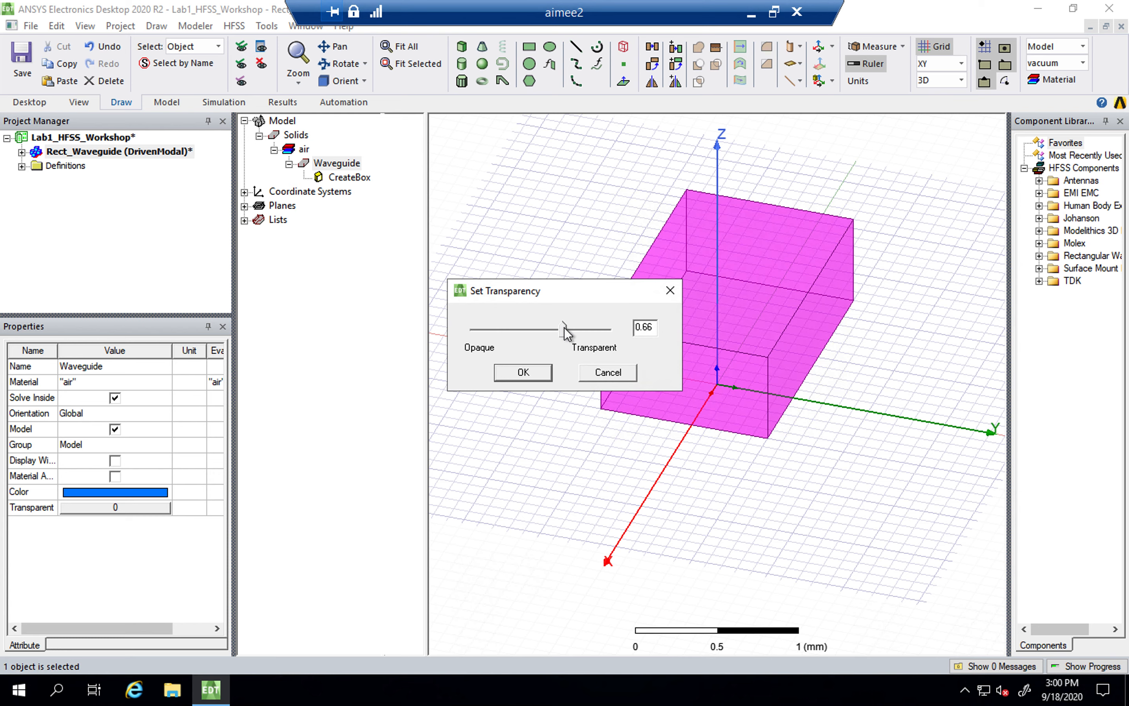
drag(564, 327, 590, 328)
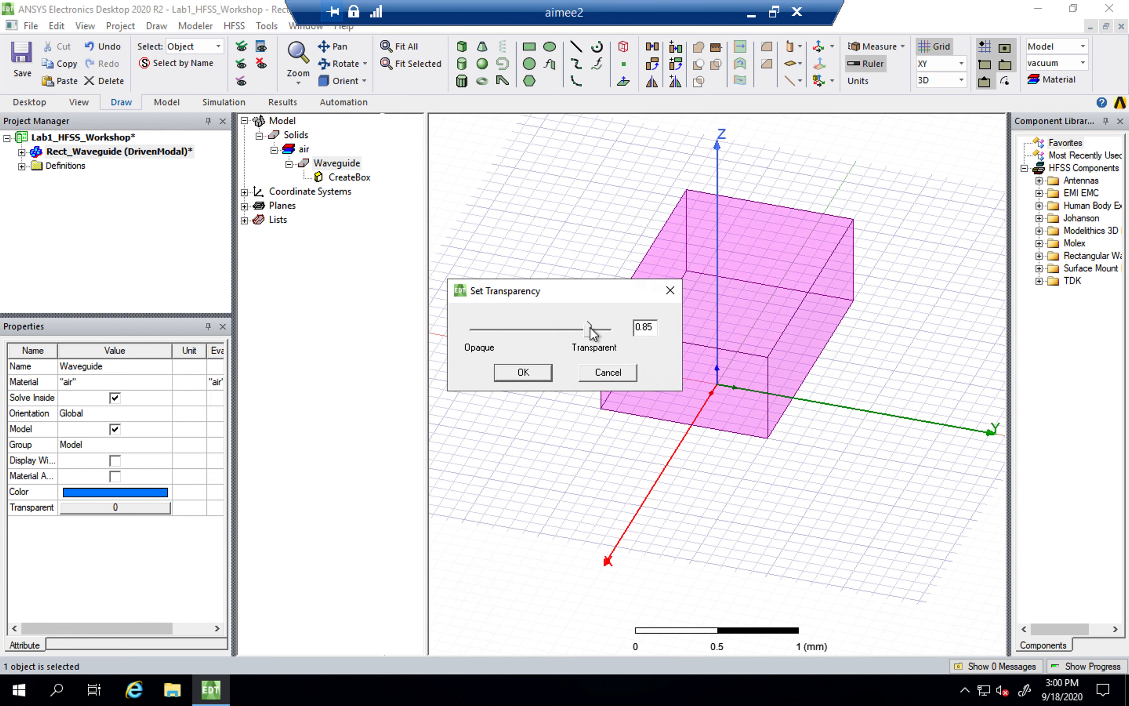
click(522, 373)
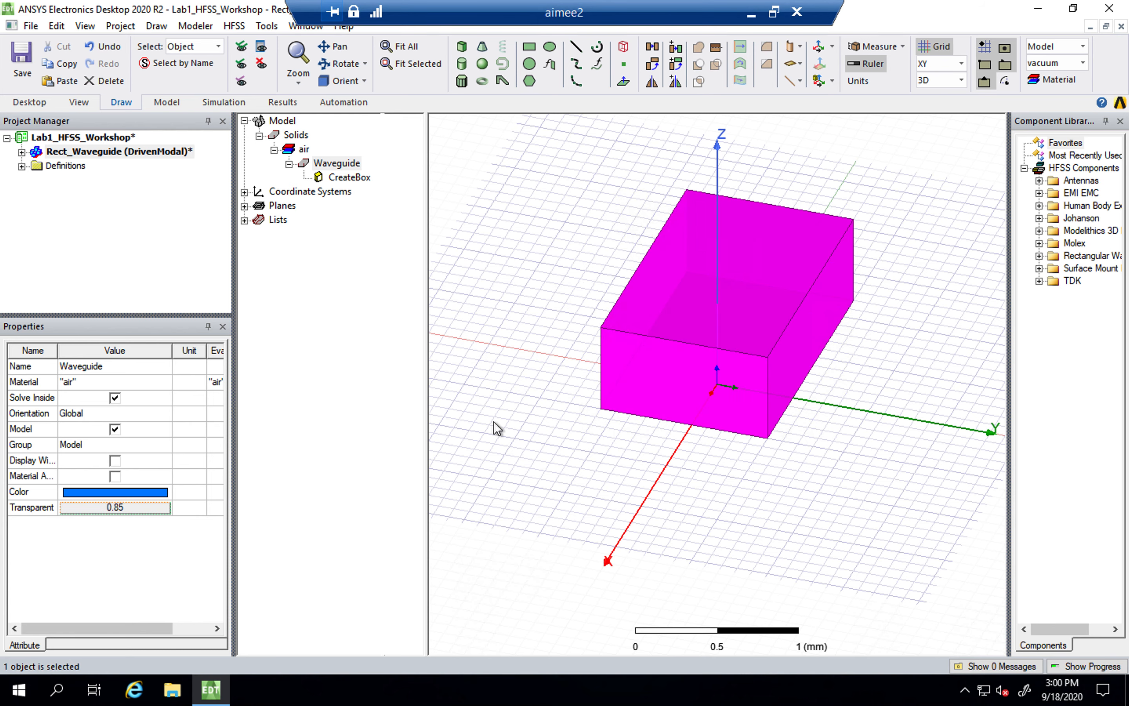
click(494, 421)
Step: Set the position of the Waveguide's CreateBox command to -WG_W/2, 0, 0, using a new width variable
click(335, 163)
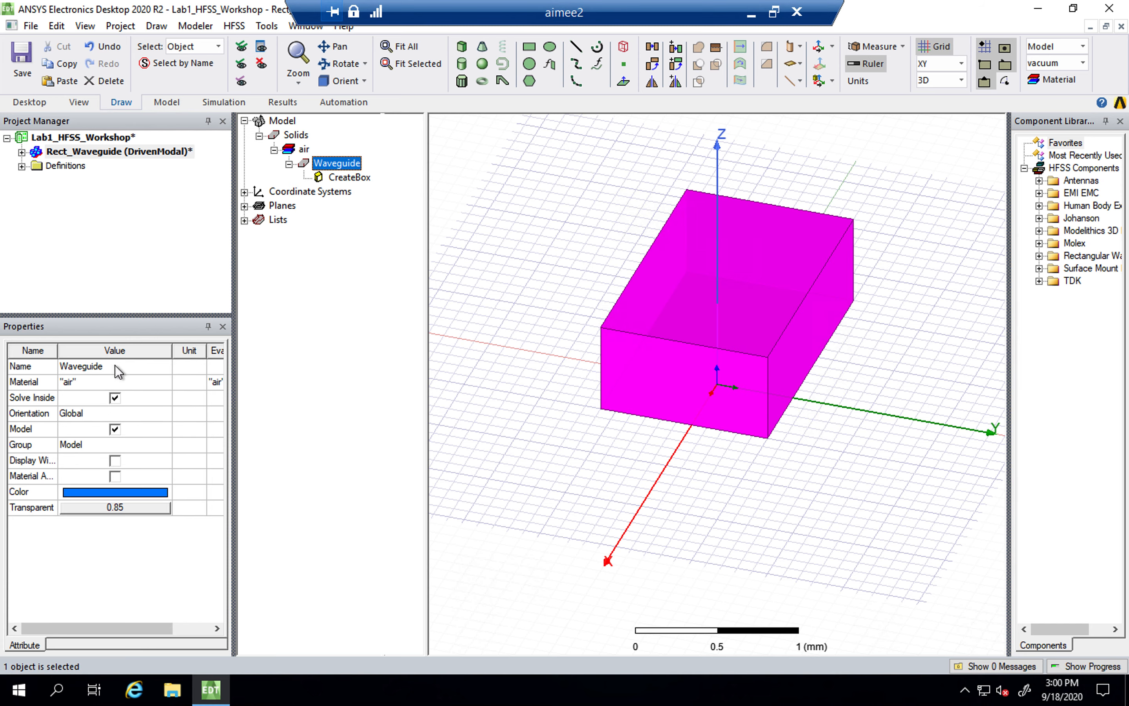
drag(237, 371, 282, 370)
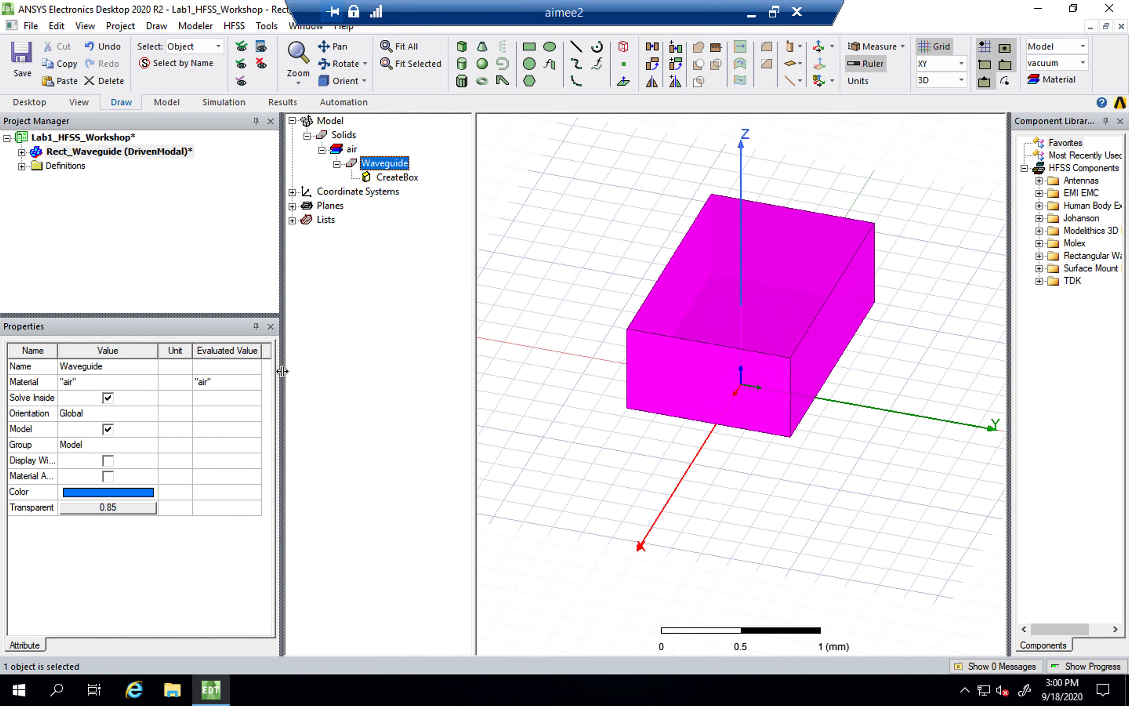
click(386, 179)
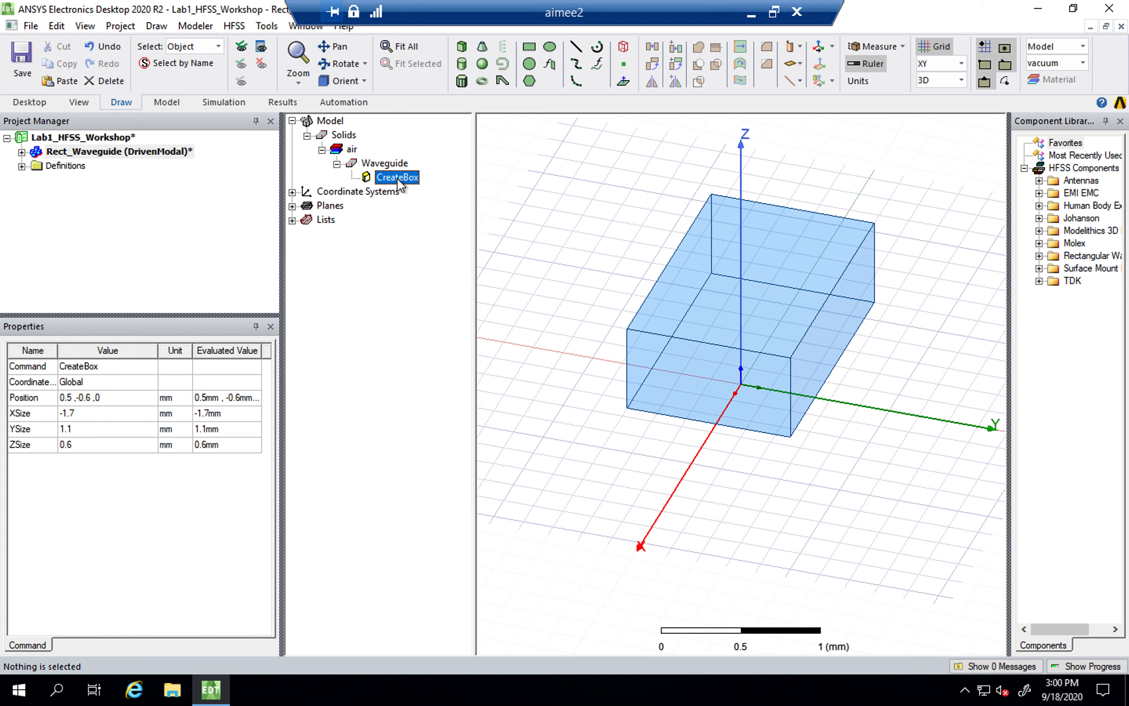
click(107, 398)
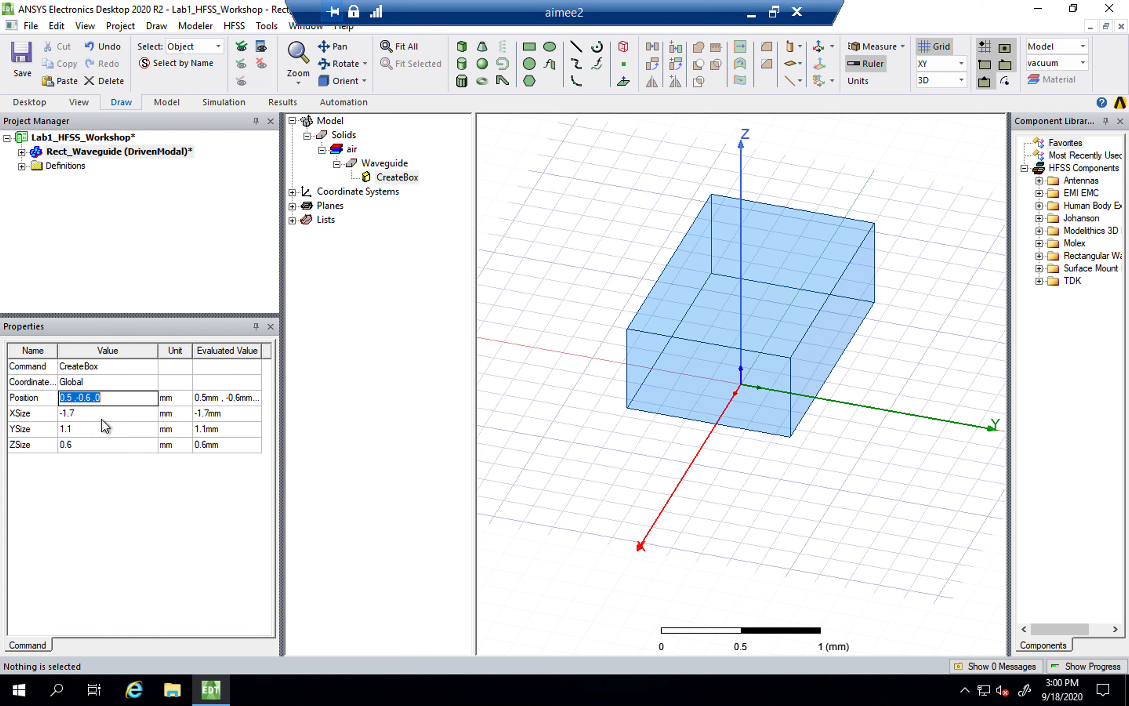
click(100, 417)
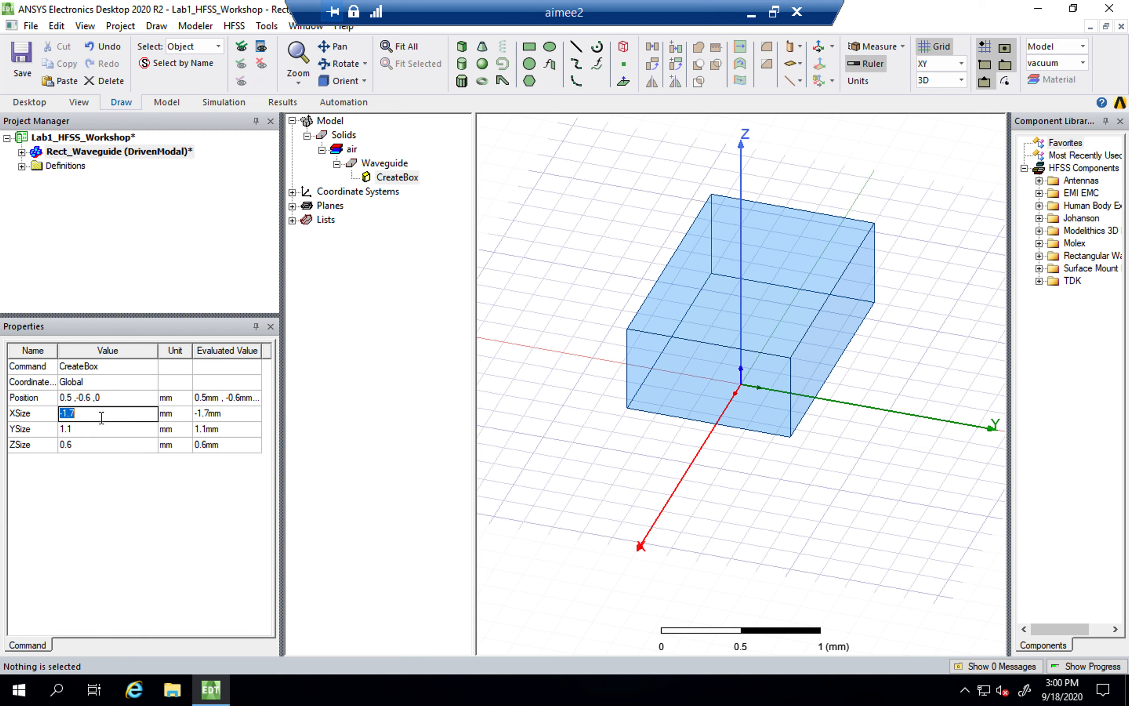
click(90, 429)
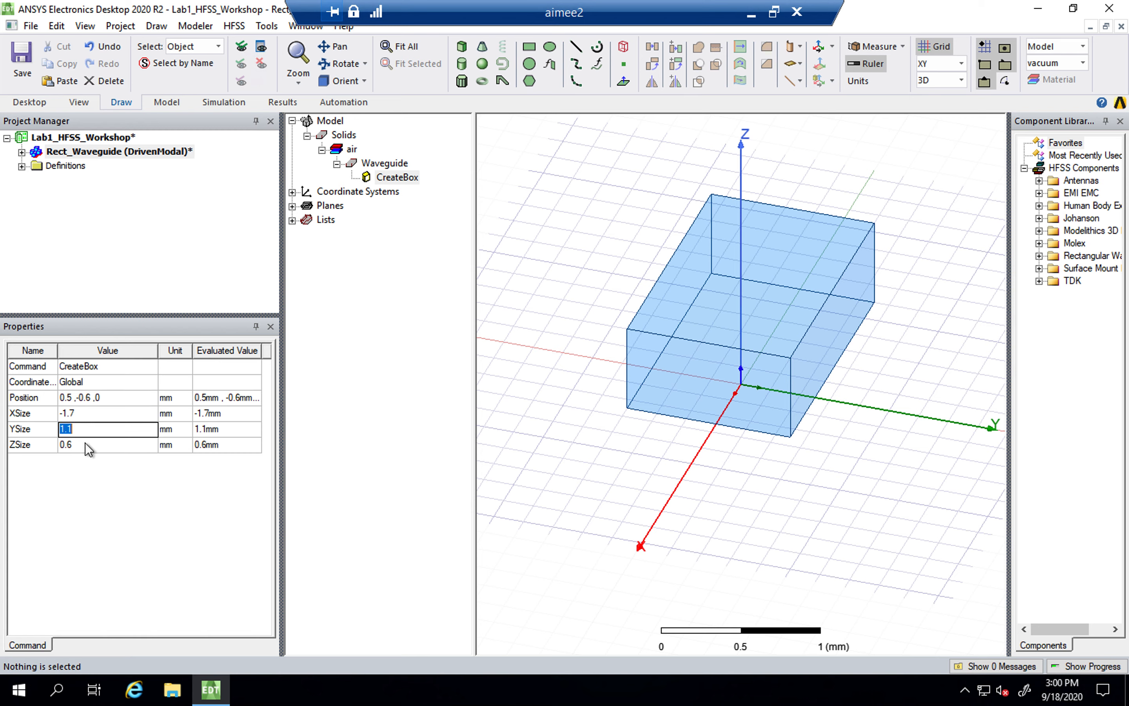
click(86, 445)
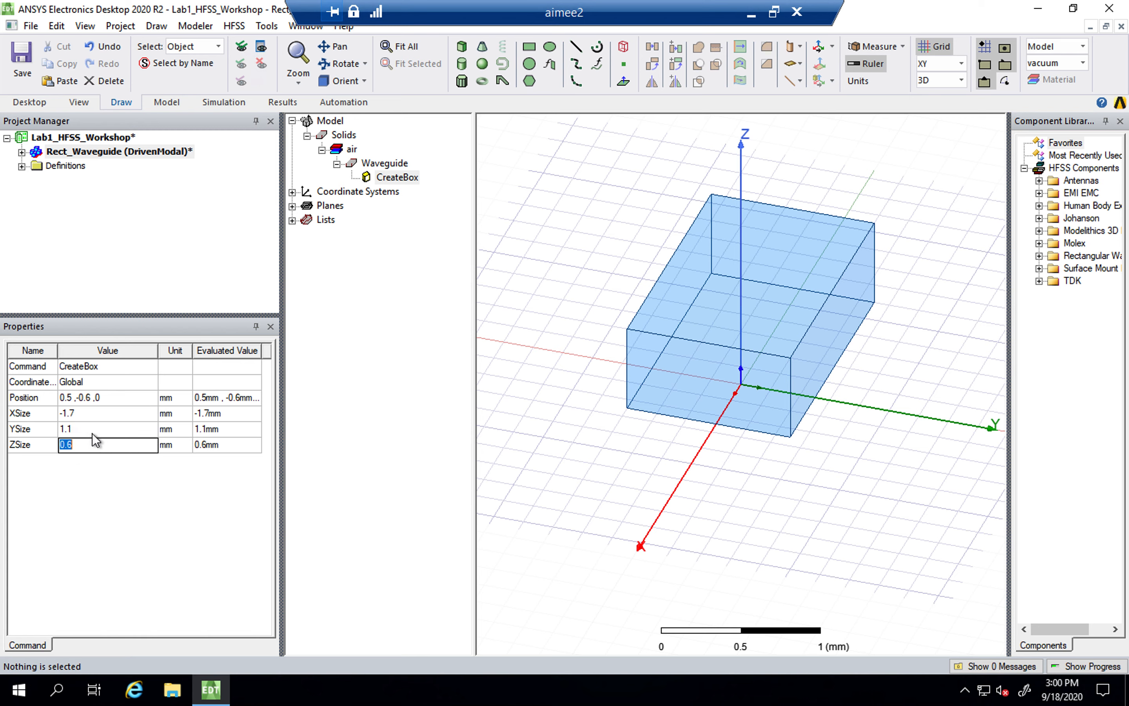
click(108, 396)
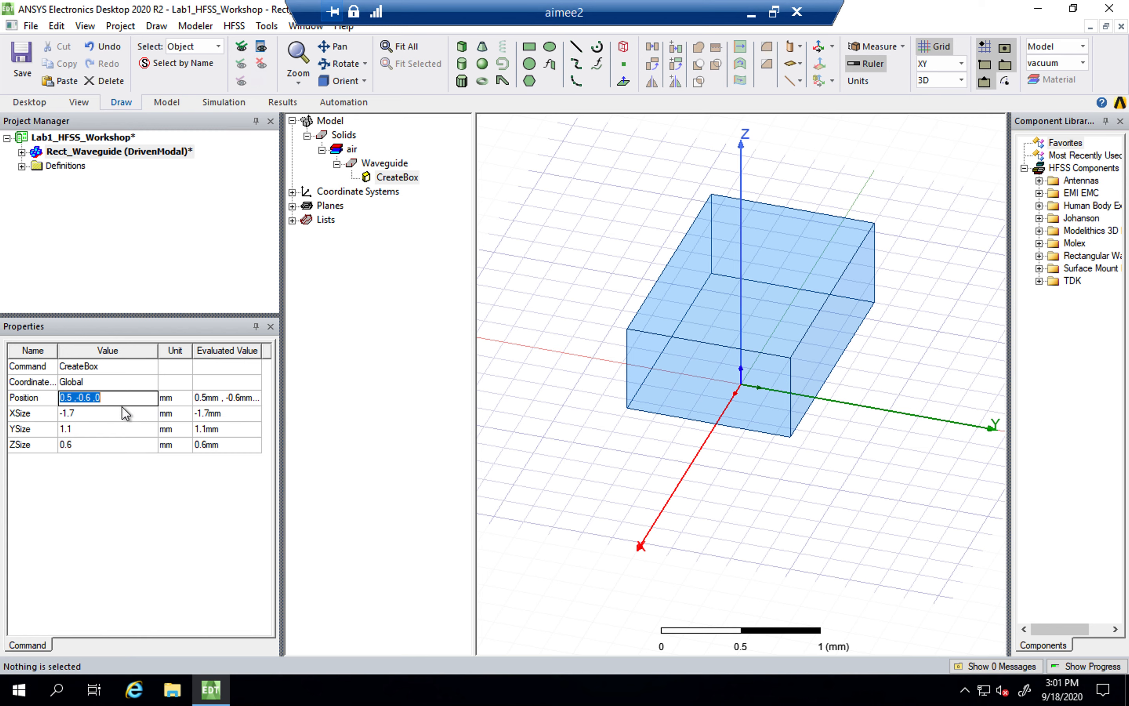
text(-WG_W/2,)
text(0, 0)
click(122, 406)
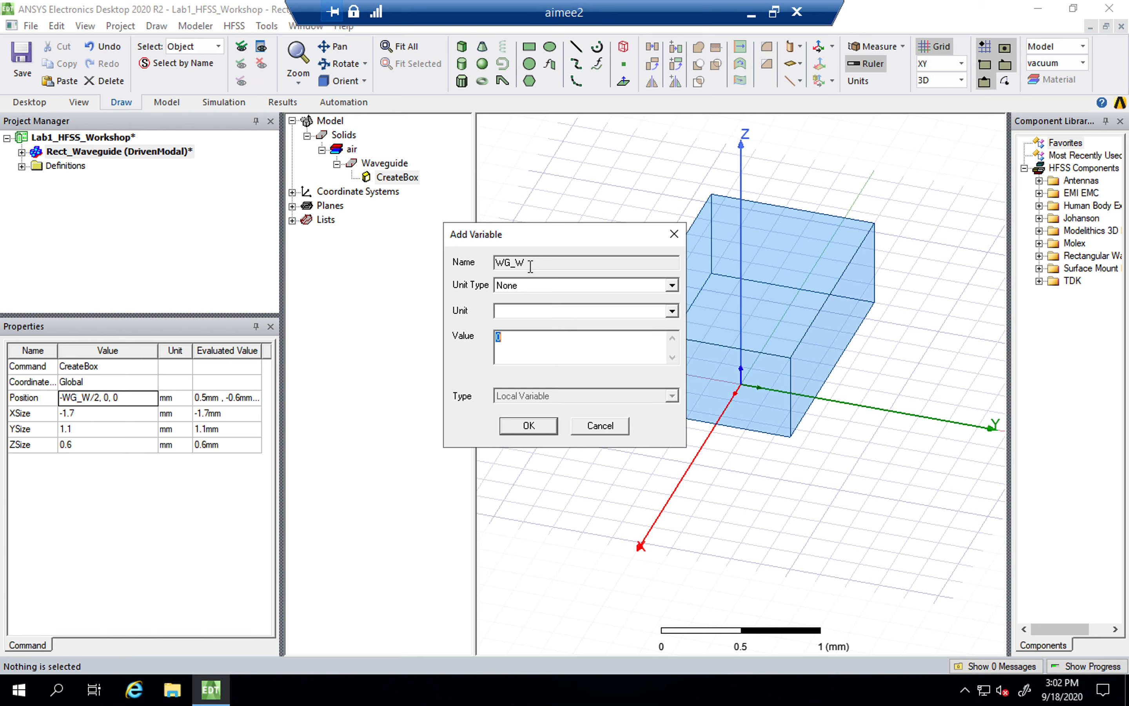
Step: Define the local variable WG_W with a value of 15mm
click(526, 290)
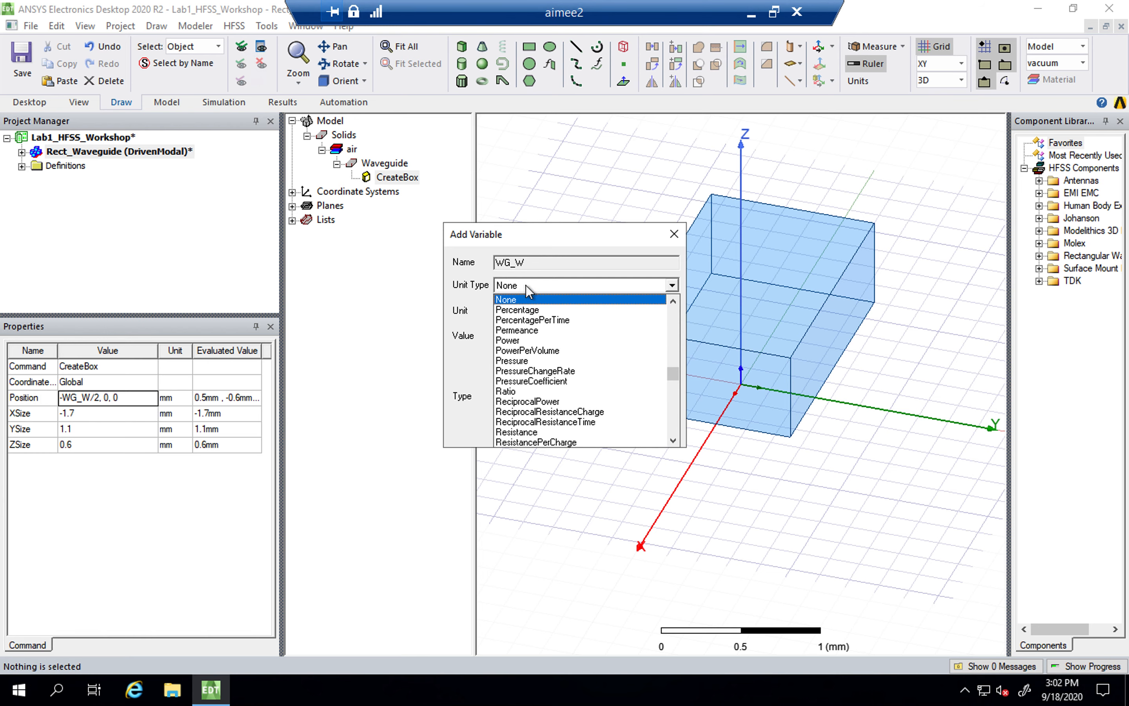
click(526, 285)
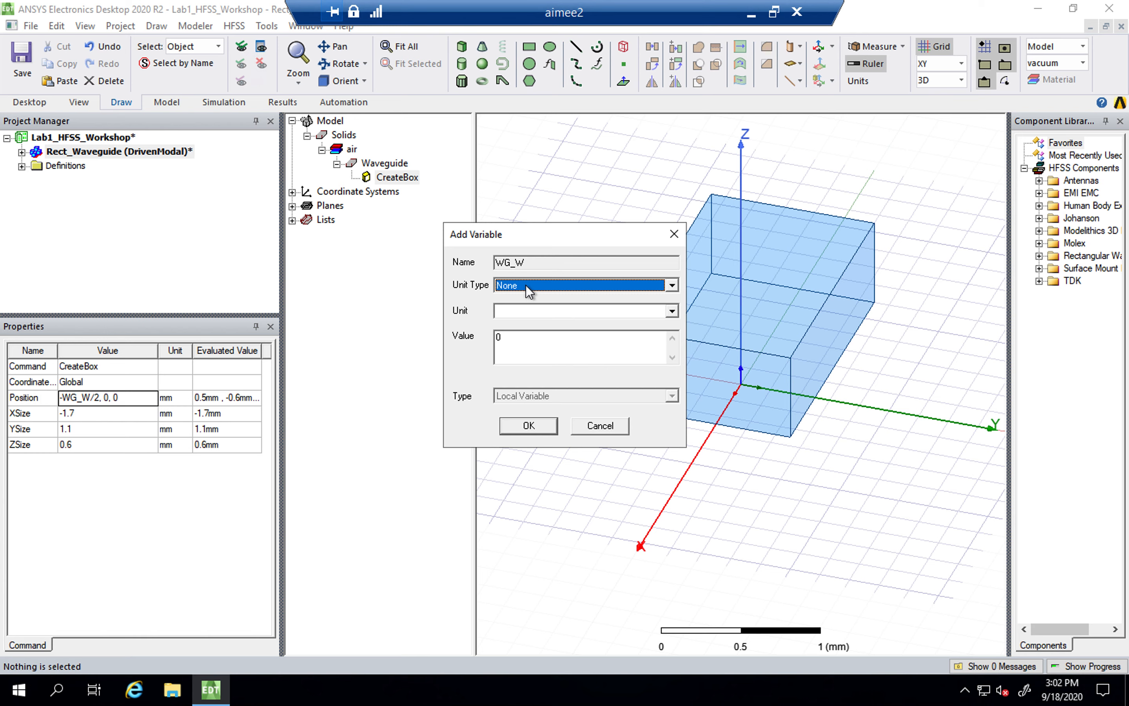
click(541, 343)
key(BackSpace)
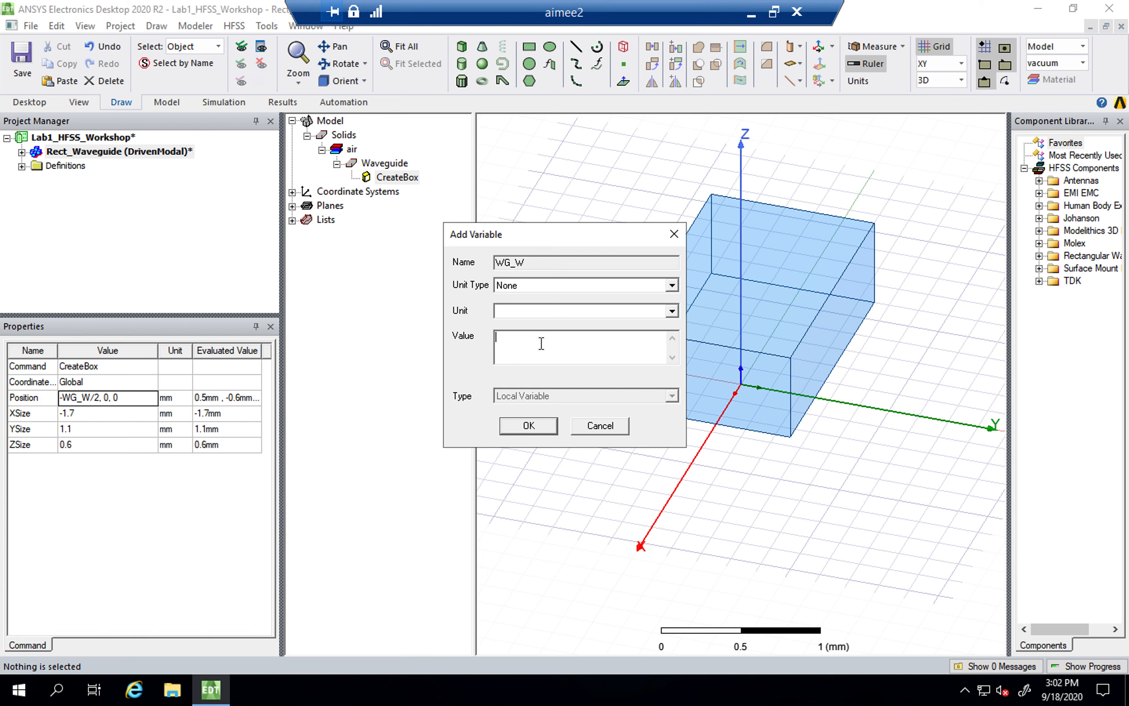
text(15mm)
key(Tab)
click(528, 425)
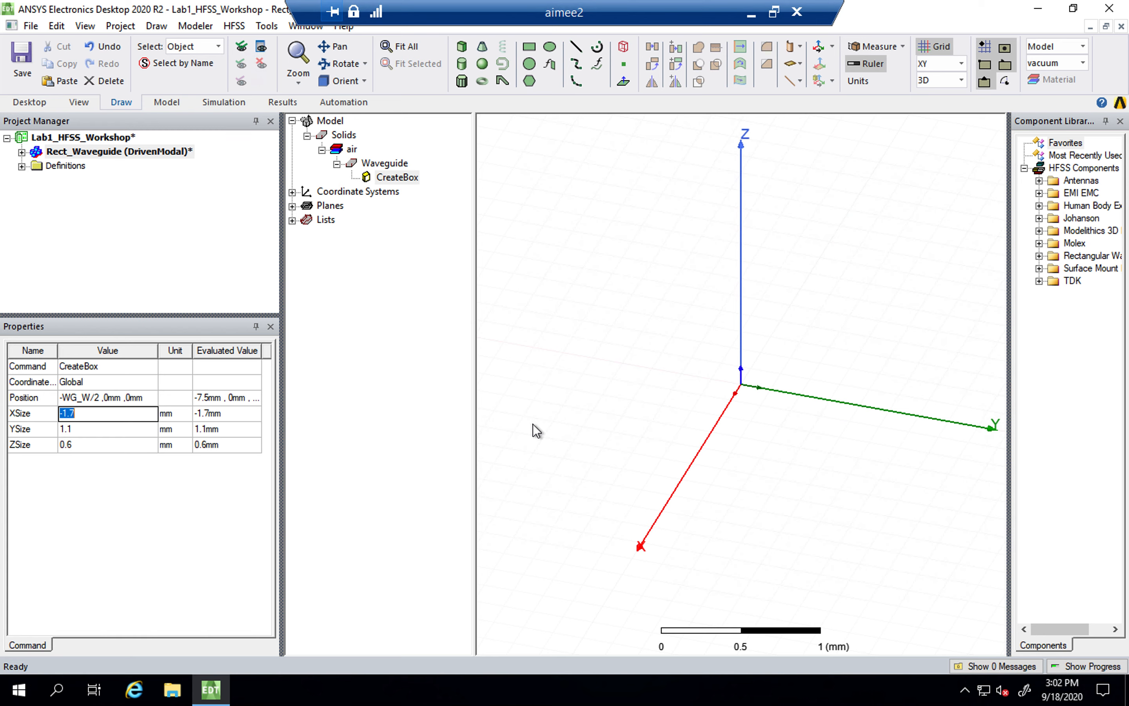
Step: Fit the repositioned waveguide box in the view and zoom out to examine it on the surrounding grid
click(555, 400)
key(ctrl+d)
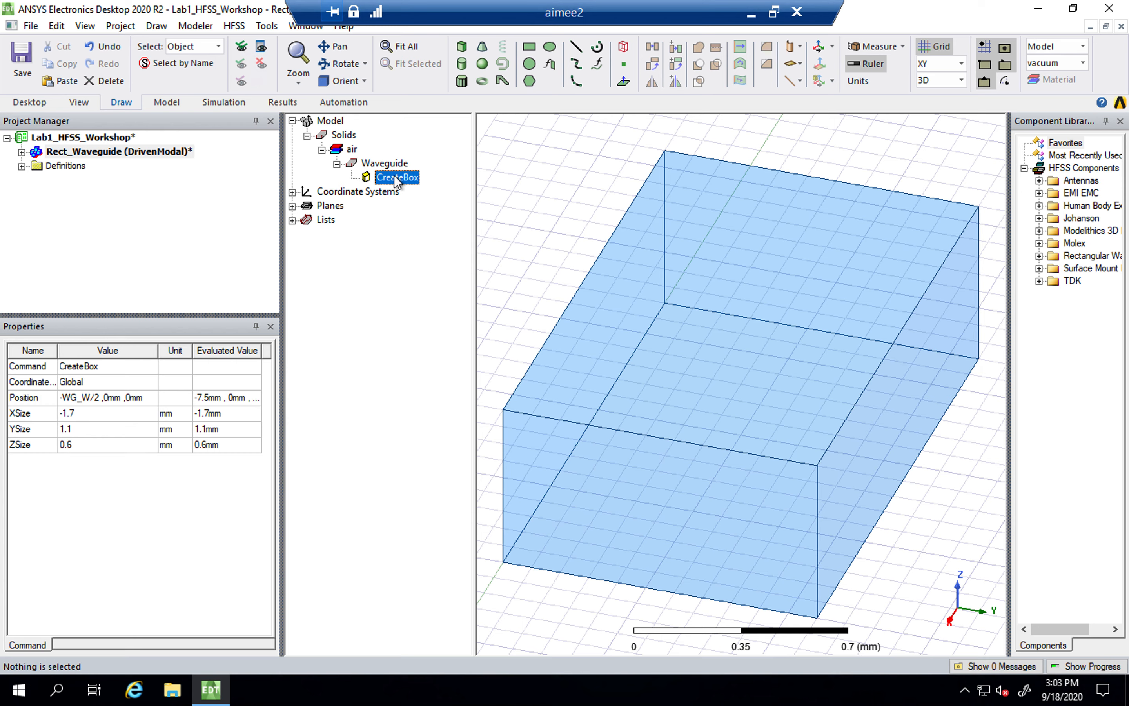
click(519, 229)
click(539, 208)
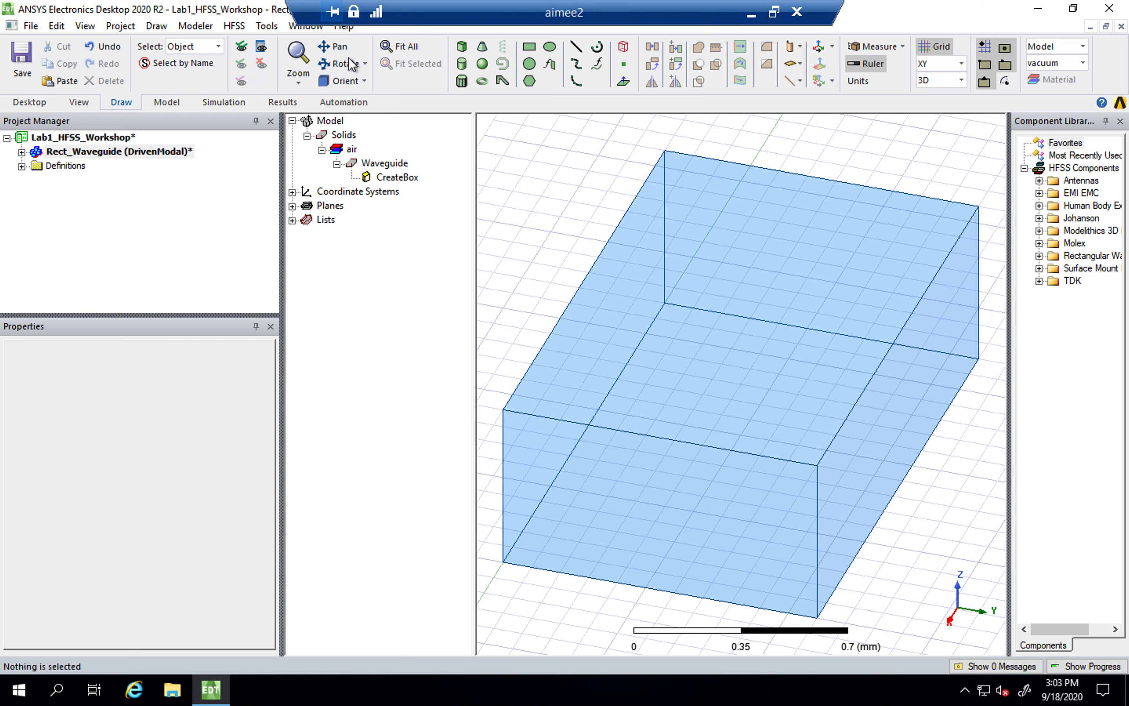
click(307, 76)
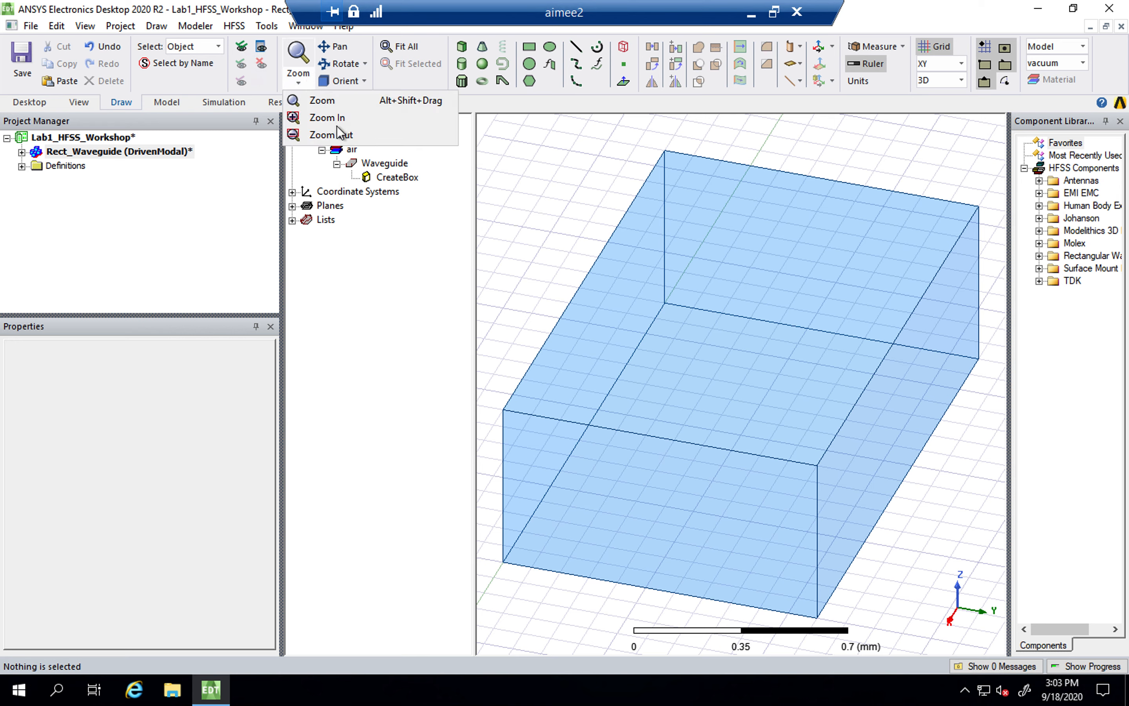
click(340, 121)
click(310, 79)
click(323, 136)
drag(948, 522, 590, 184)
drag(858, 533, 618, 253)
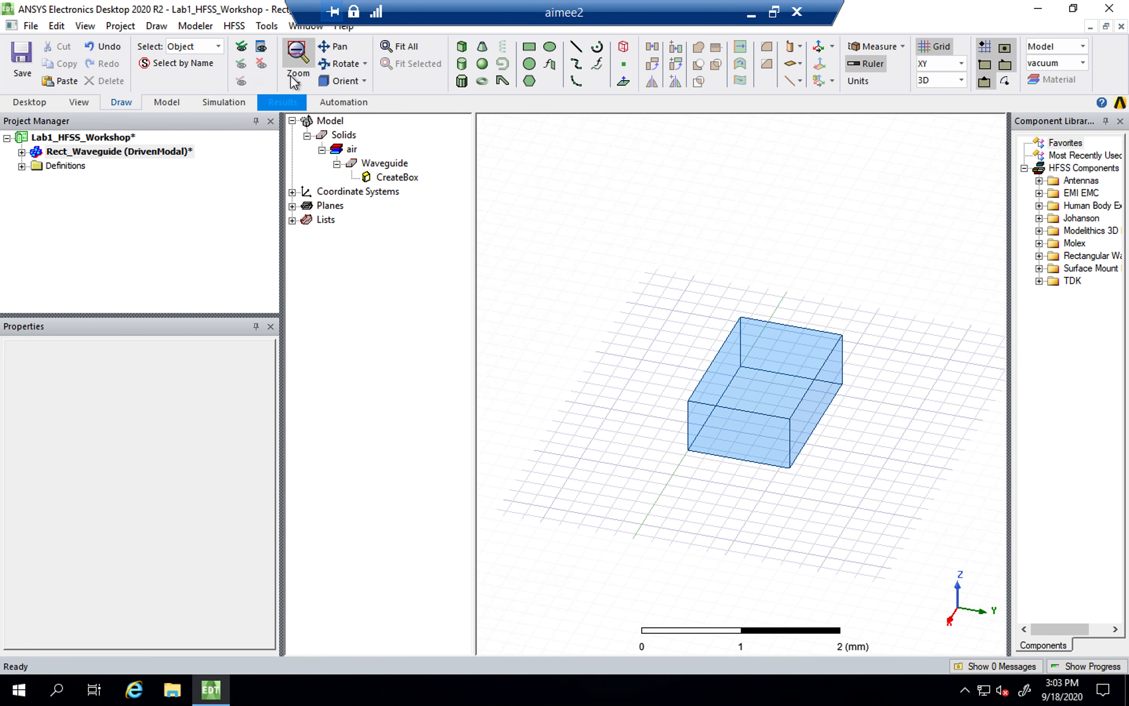
click(298, 55)
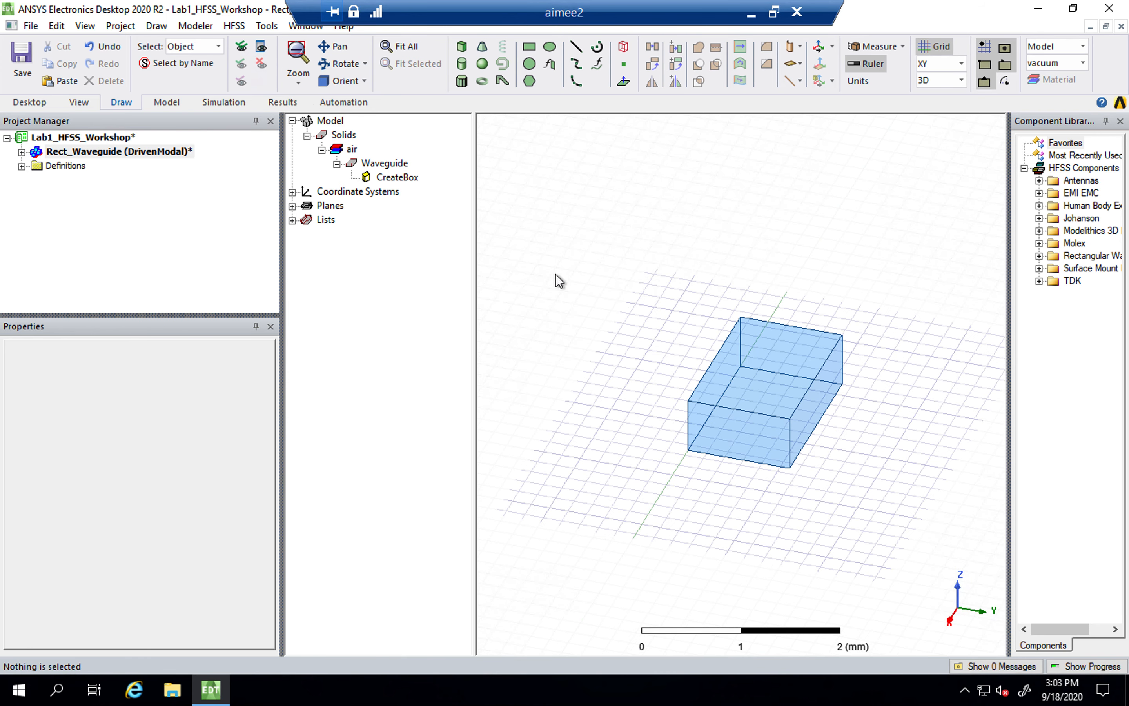
Step: Set the XSize of the Waveguide's CreateBox command to the variable WG_W
key(ctrl+d)
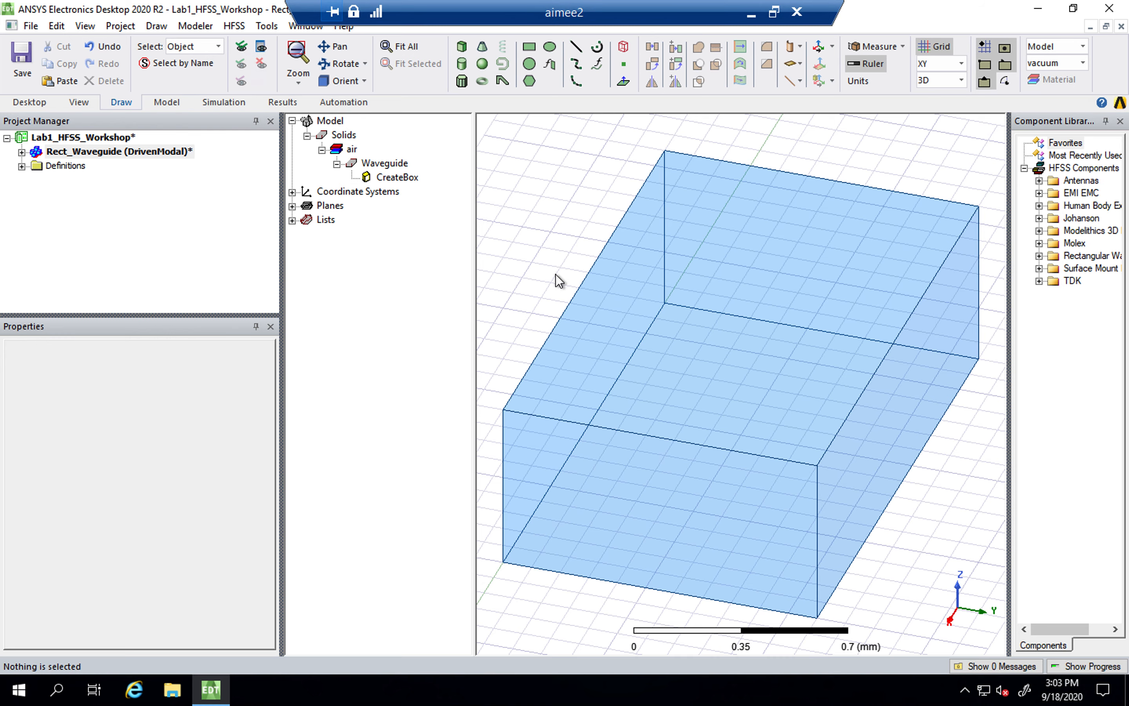
click(410, 182)
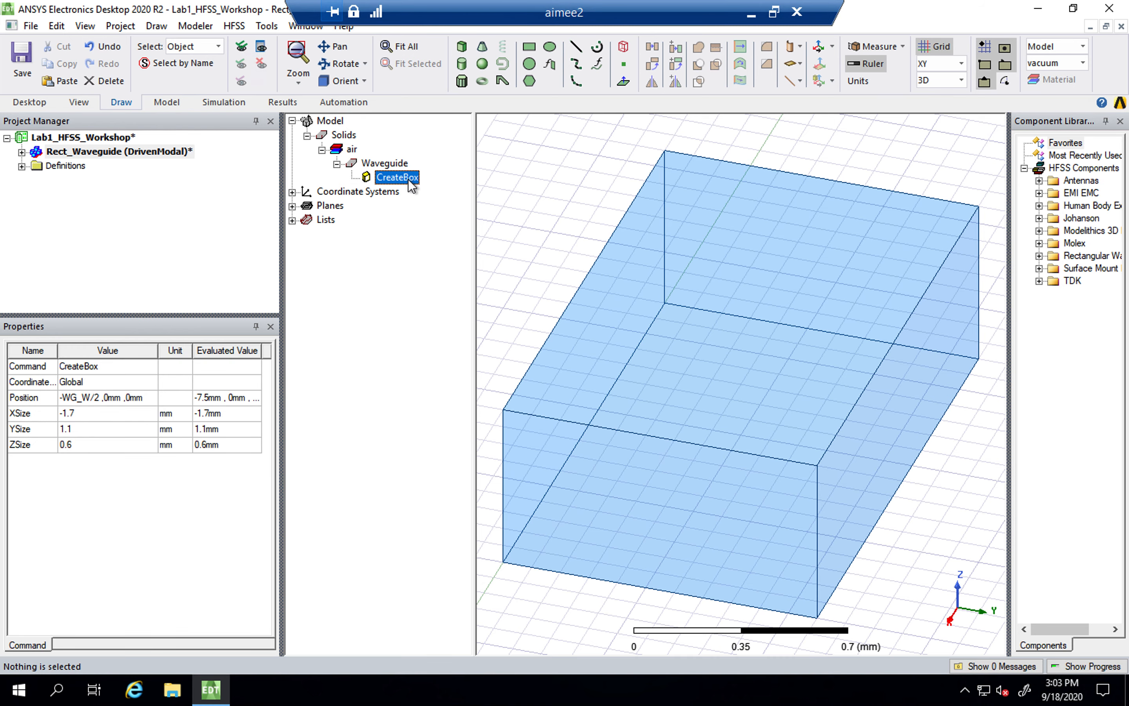
click(390, 165)
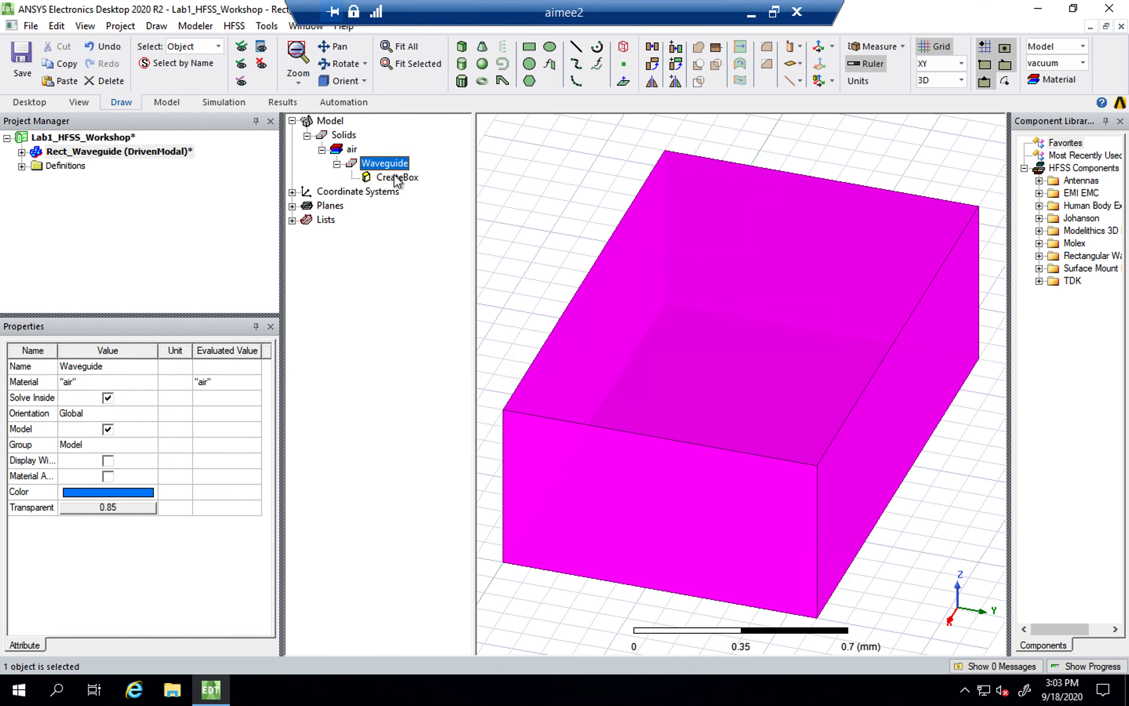
click(399, 180)
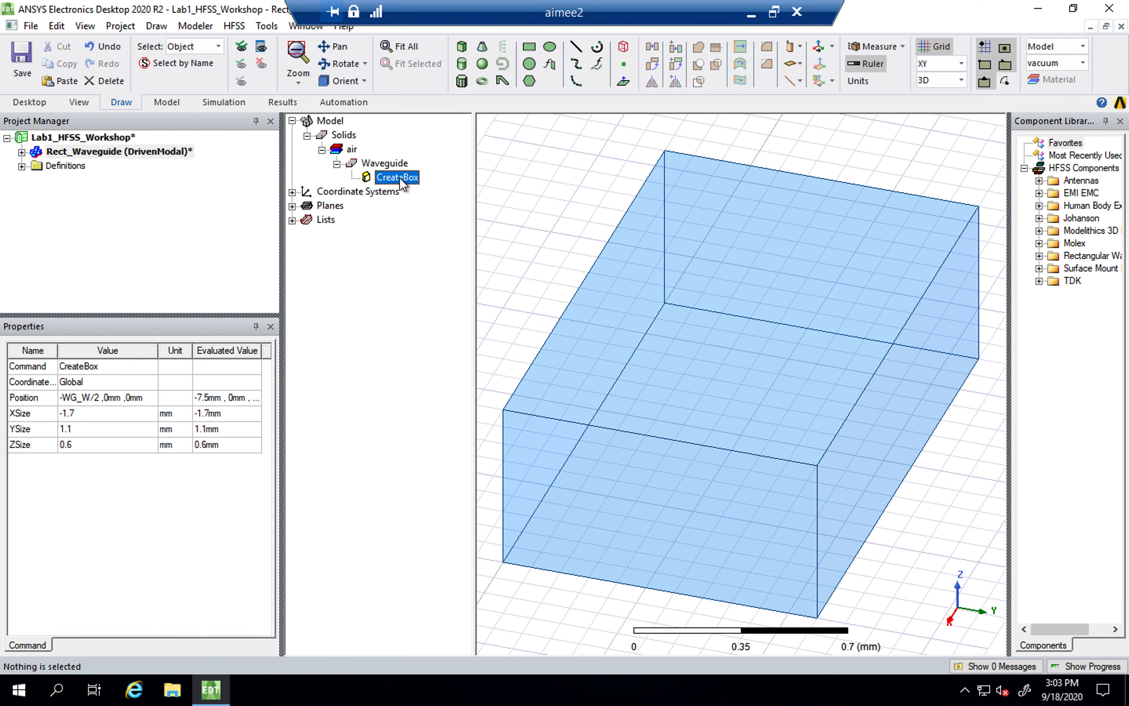
drag(158, 355, 169, 355)
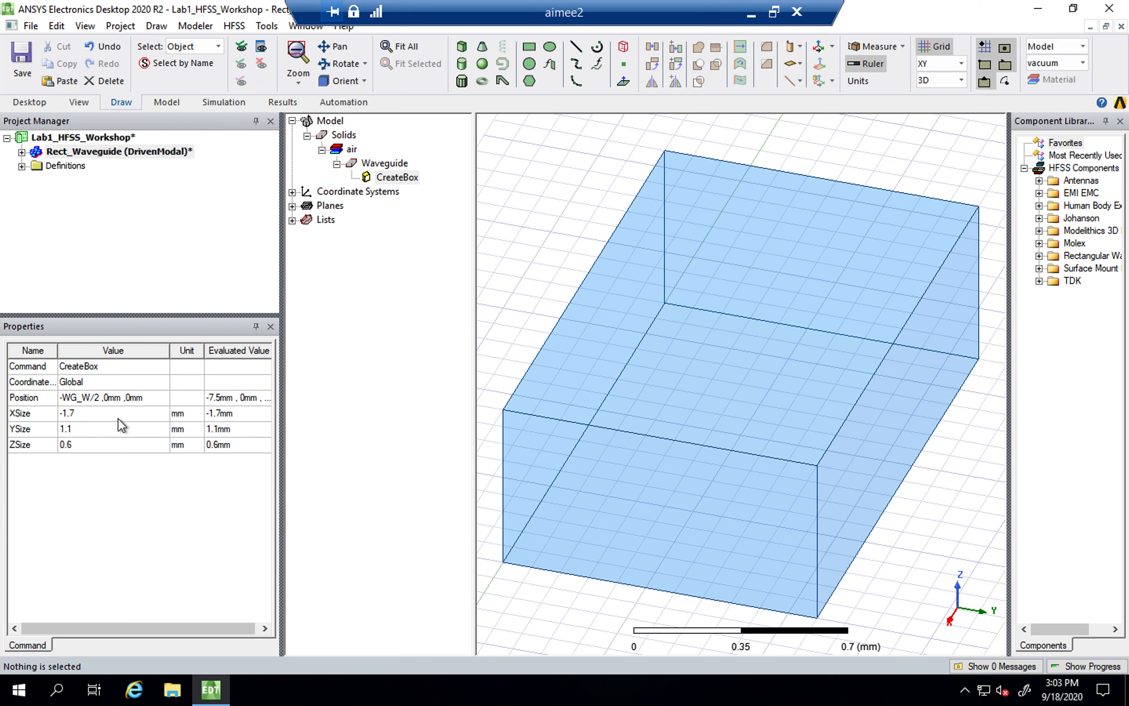
click(118, 418)
text(W)
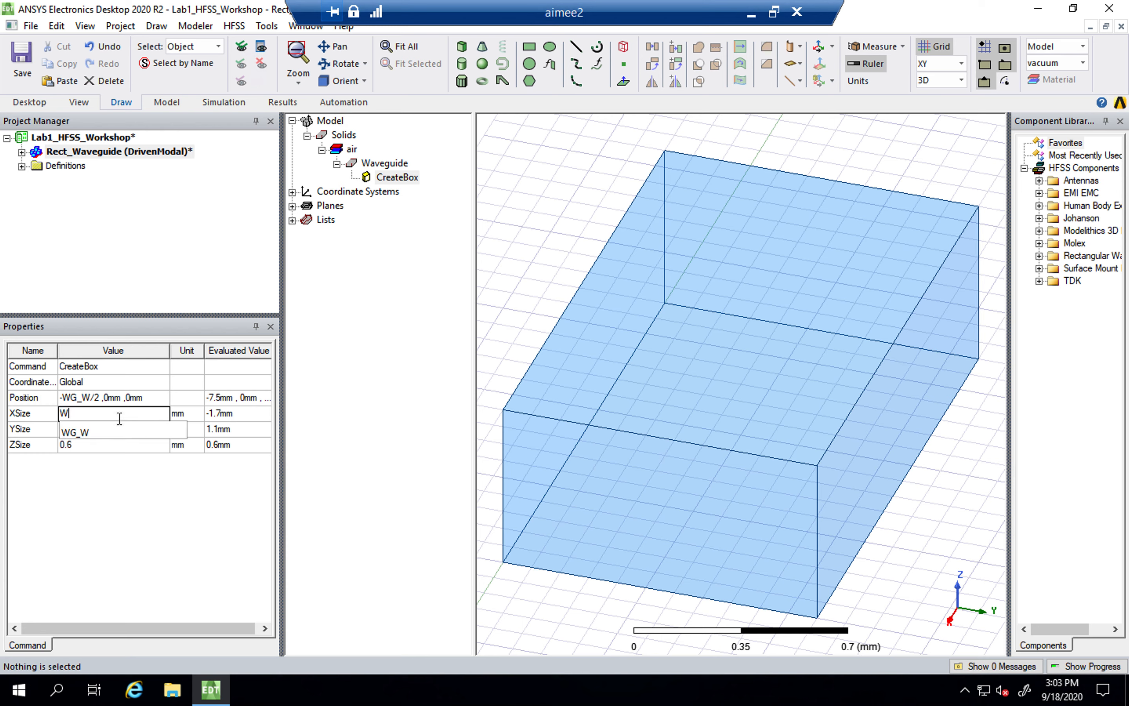
text(G_)
click(89, 433)
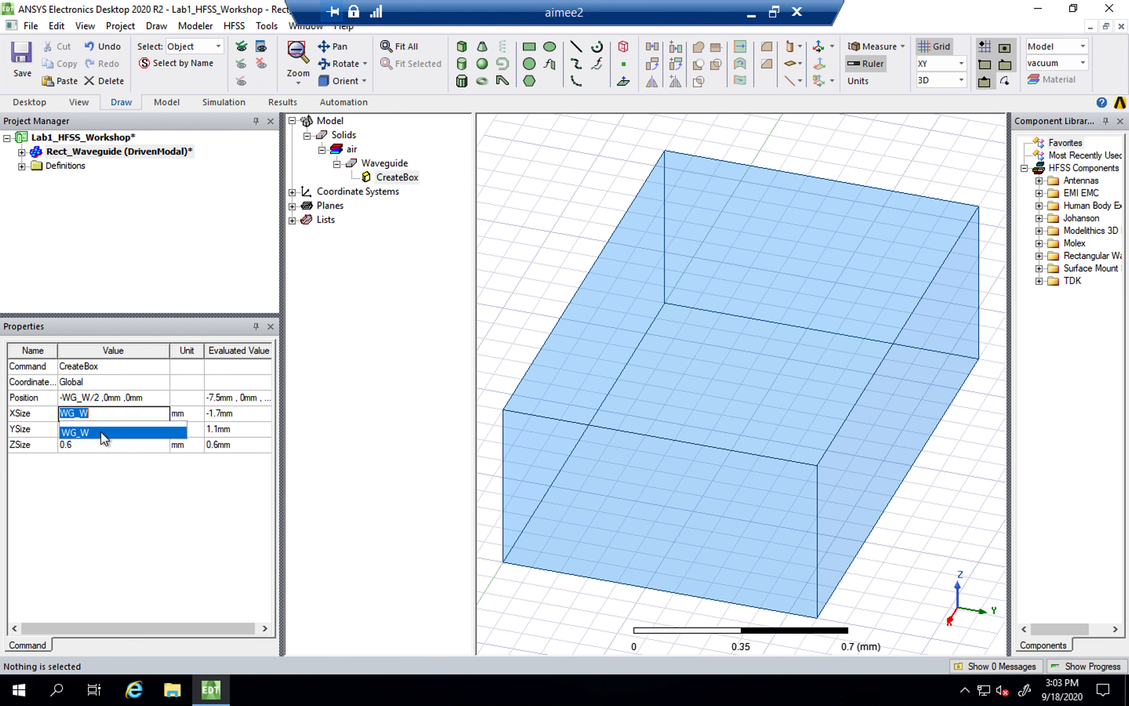
click(111, 416)
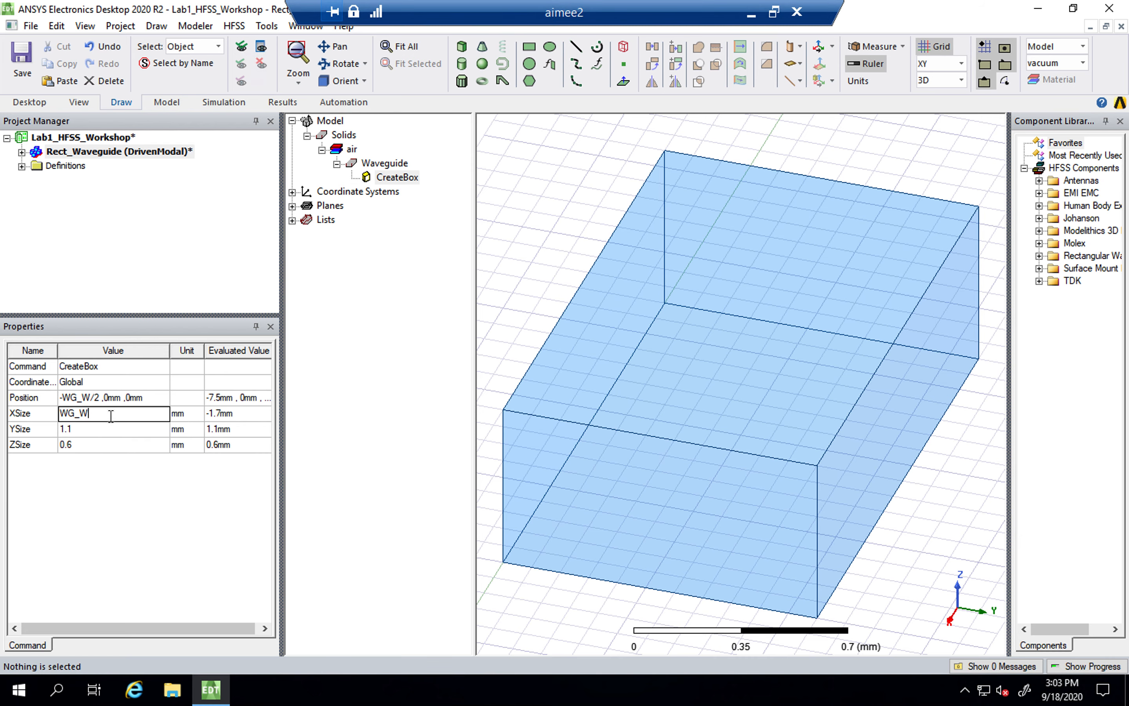
key(Tab)
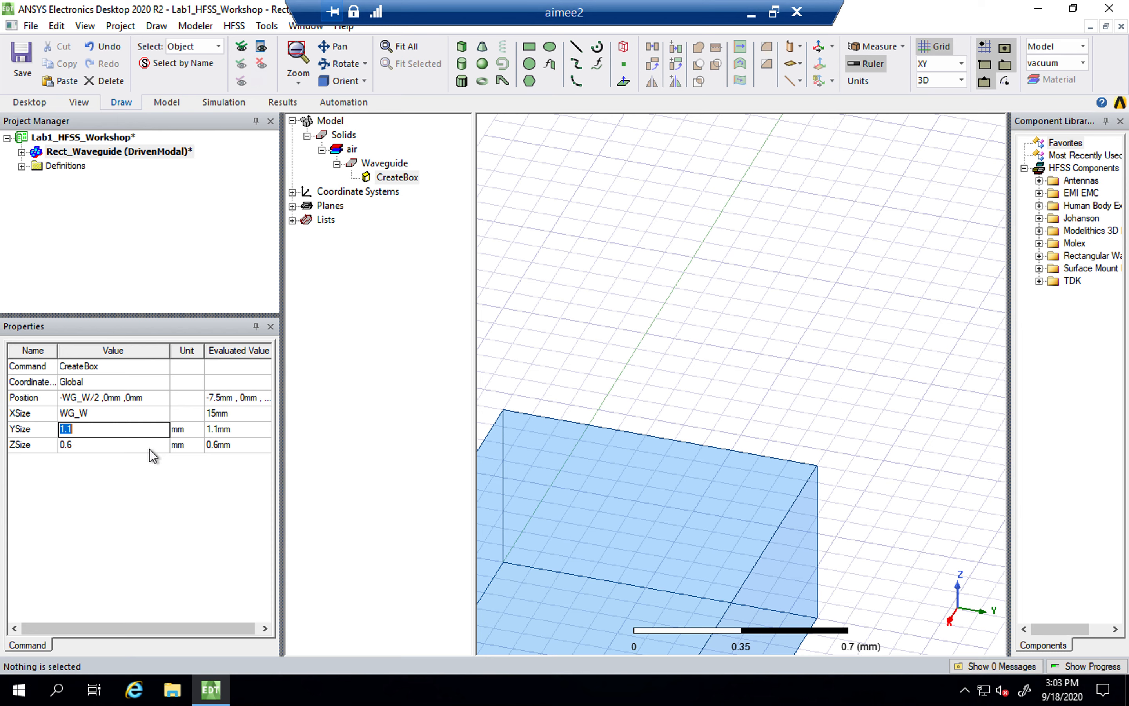
Step: Set the box's YSize to a new local length variable WG_L with a value of 10cm
text(WG_L)
key(Return)
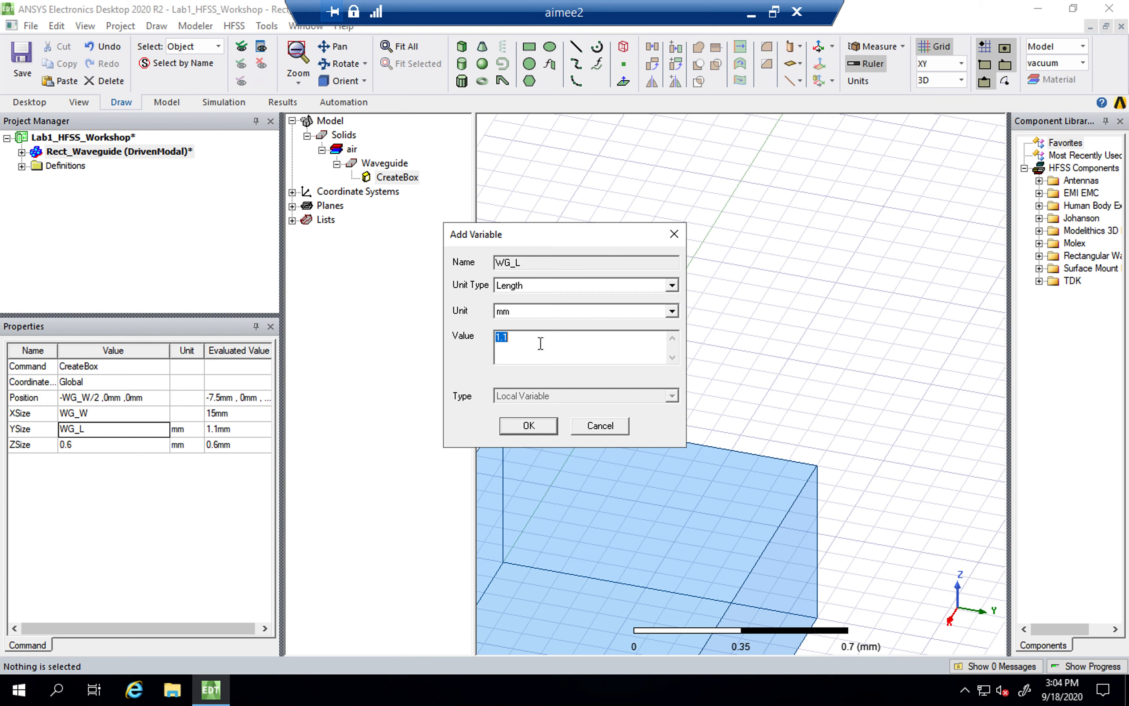
text(10cm)
key(Tab)
click(535, 424)
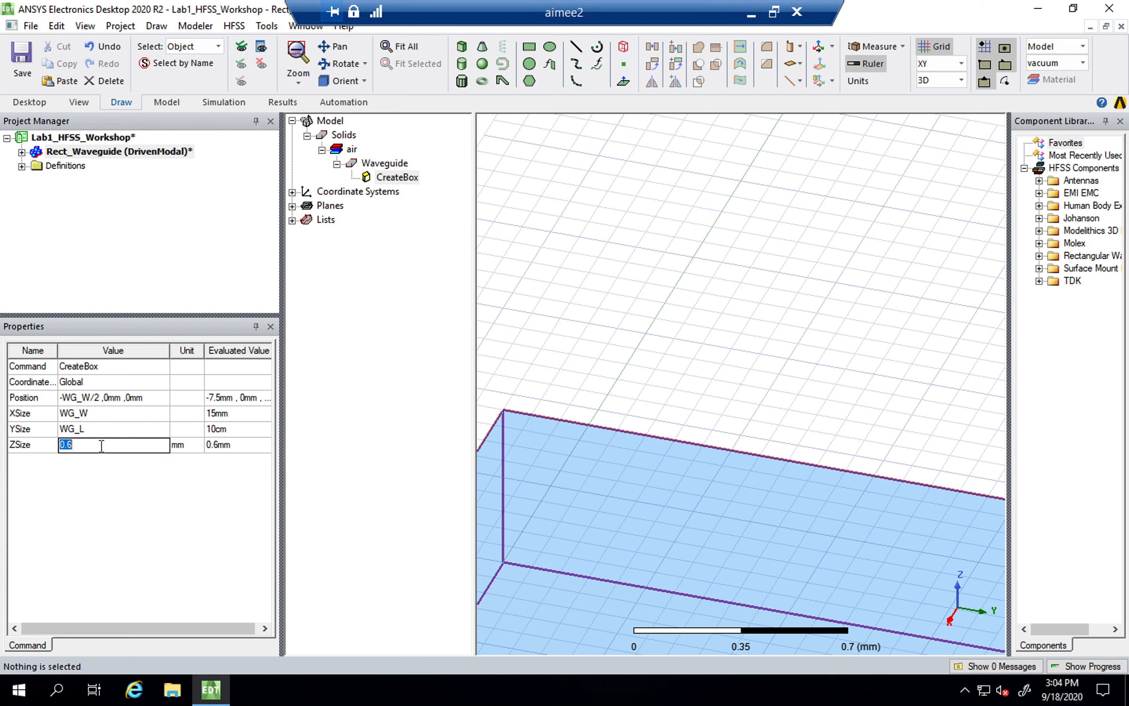
Step: Set the box's ZSize to a new local length variable WG_H with a value of 7 mm
text(WG)
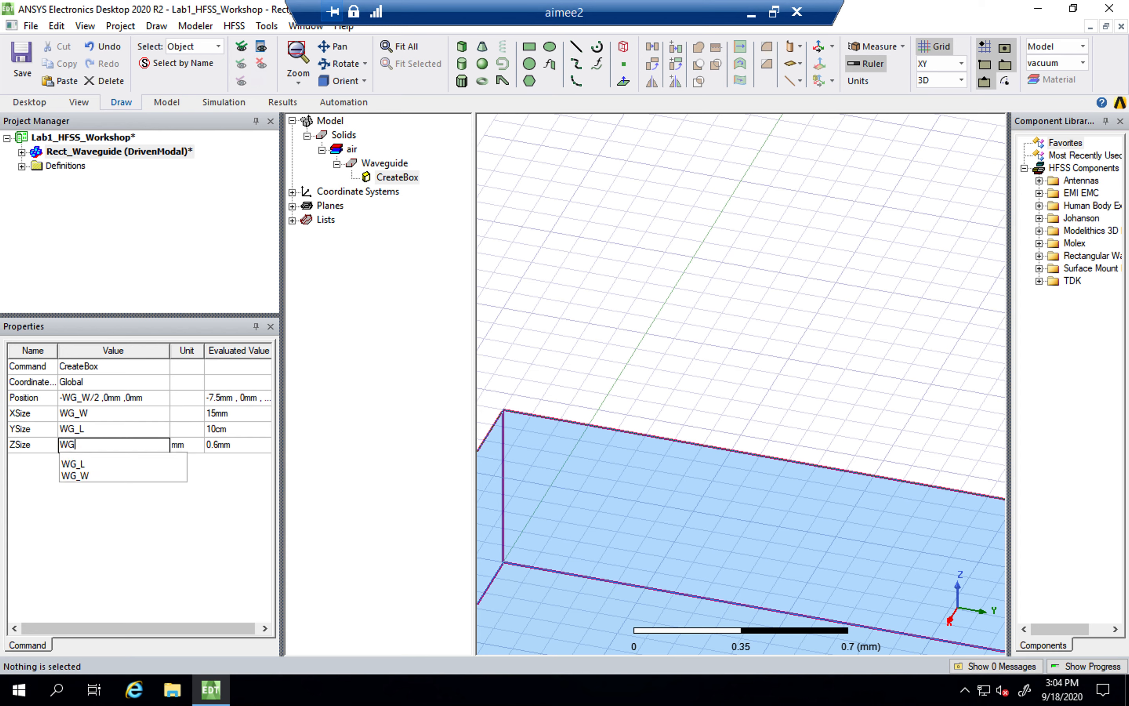
text(_H)
key(Return)
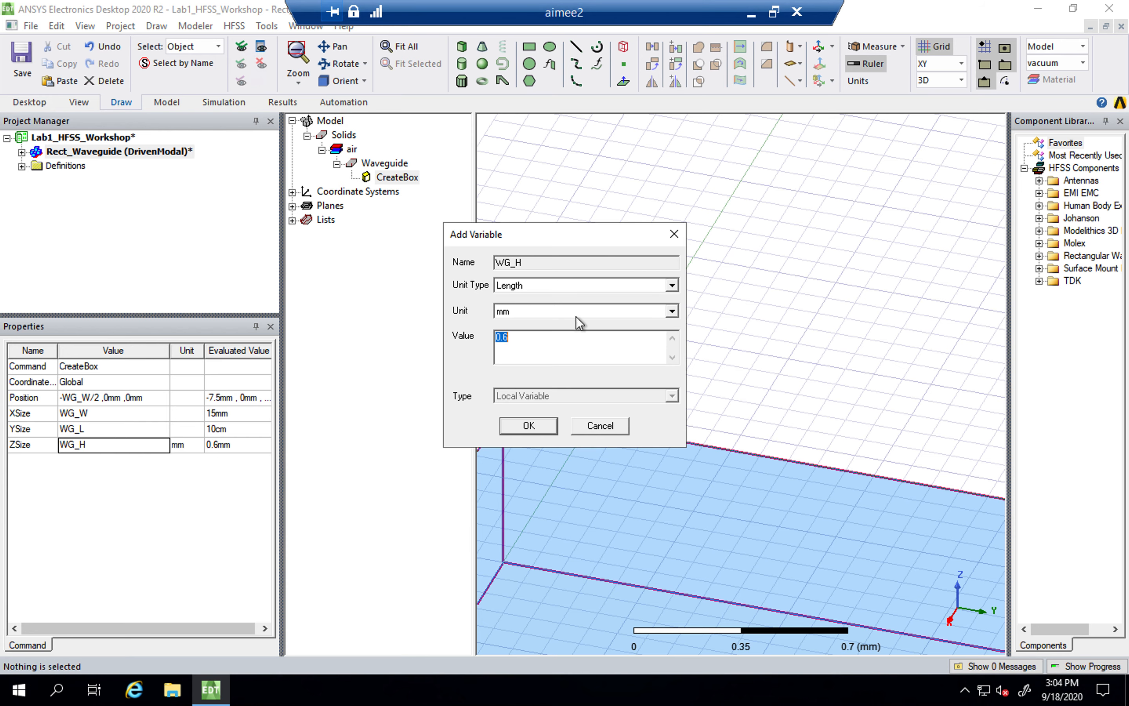
text(7mm)
key(BackSpace)
key(BackSpace)
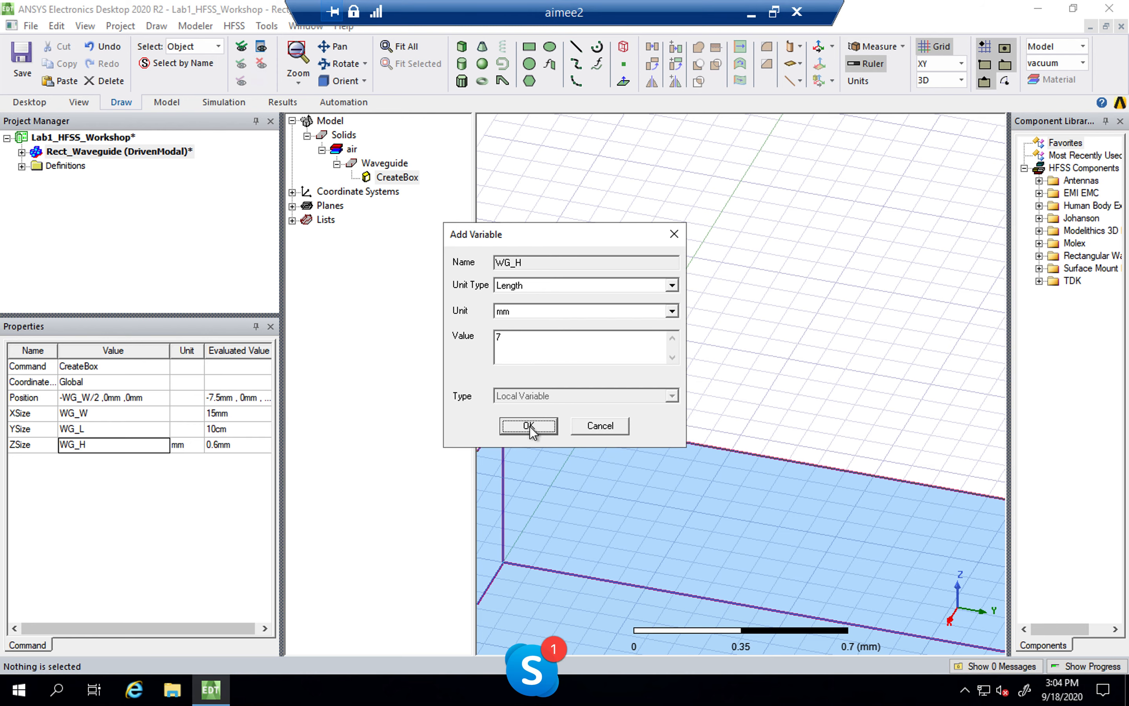
click(530, 426)
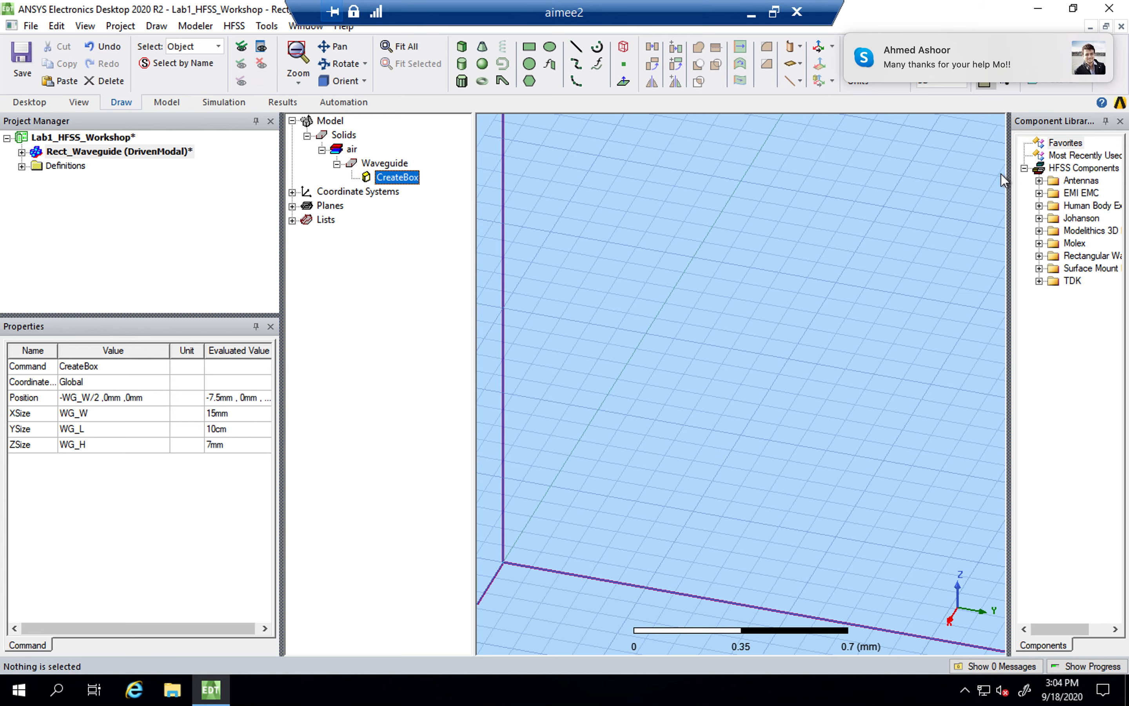
Step: Fit the resized waveguide in the view and clear the selection
click(702, 325)
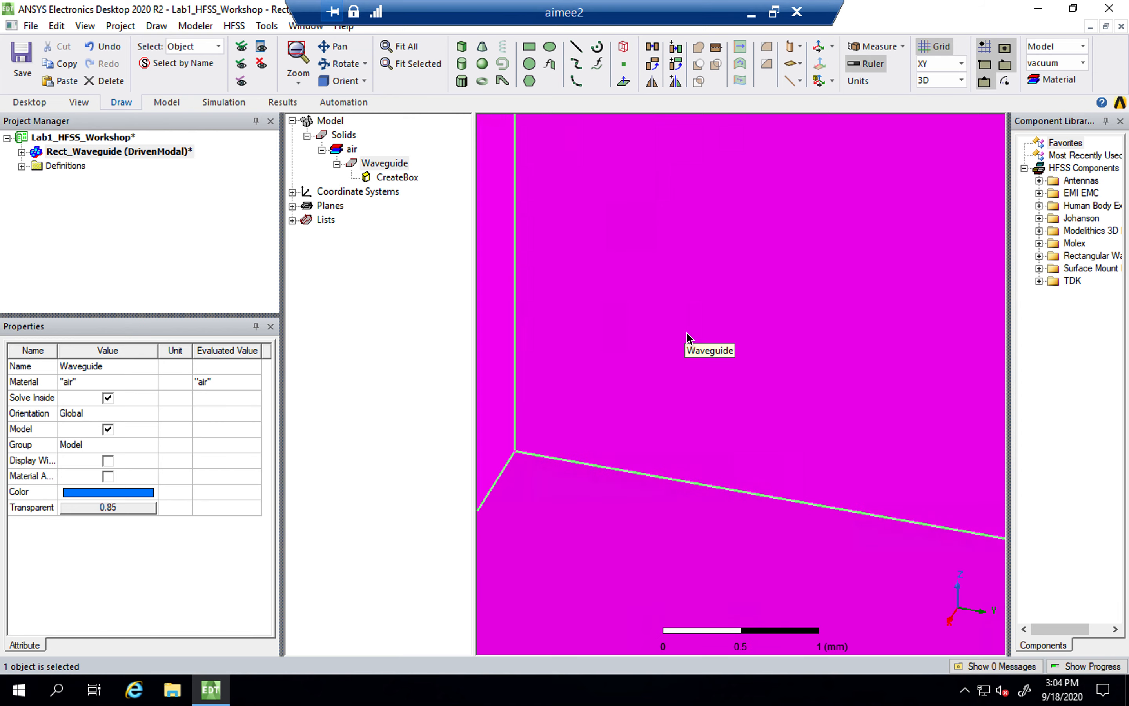
key(ctrl+d)
click(644, 448)
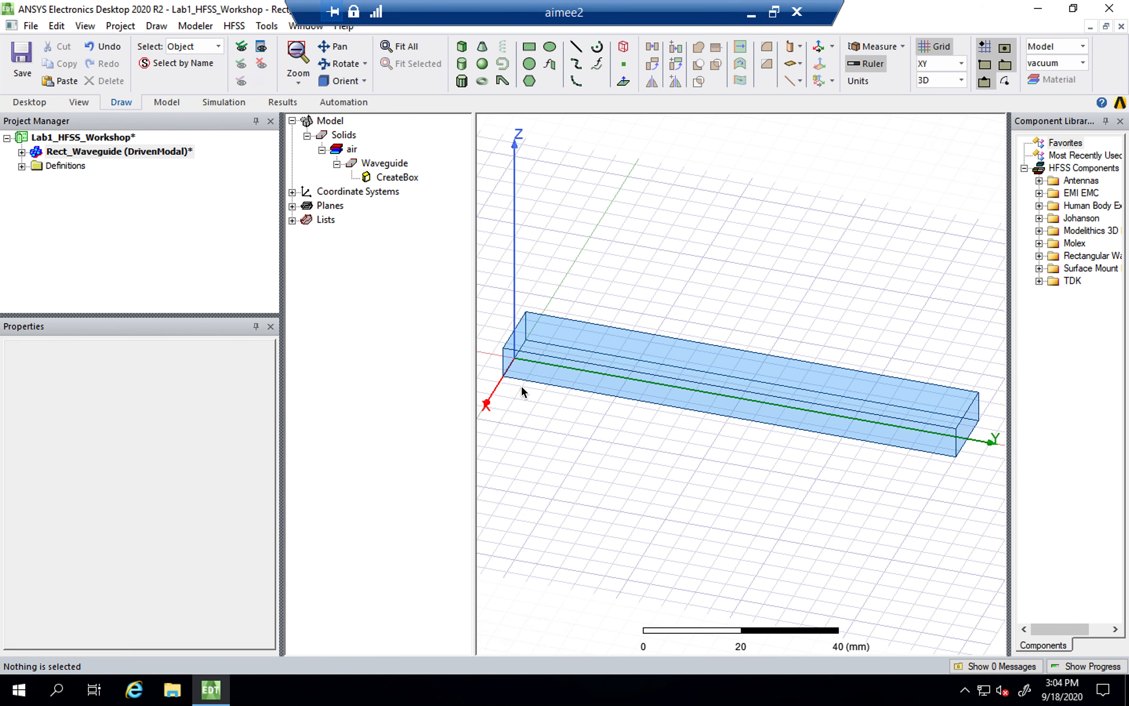
Step: Review the Rect_Waveguide design variables and the full evaluated values of the CreateBox command
click(154, 152)
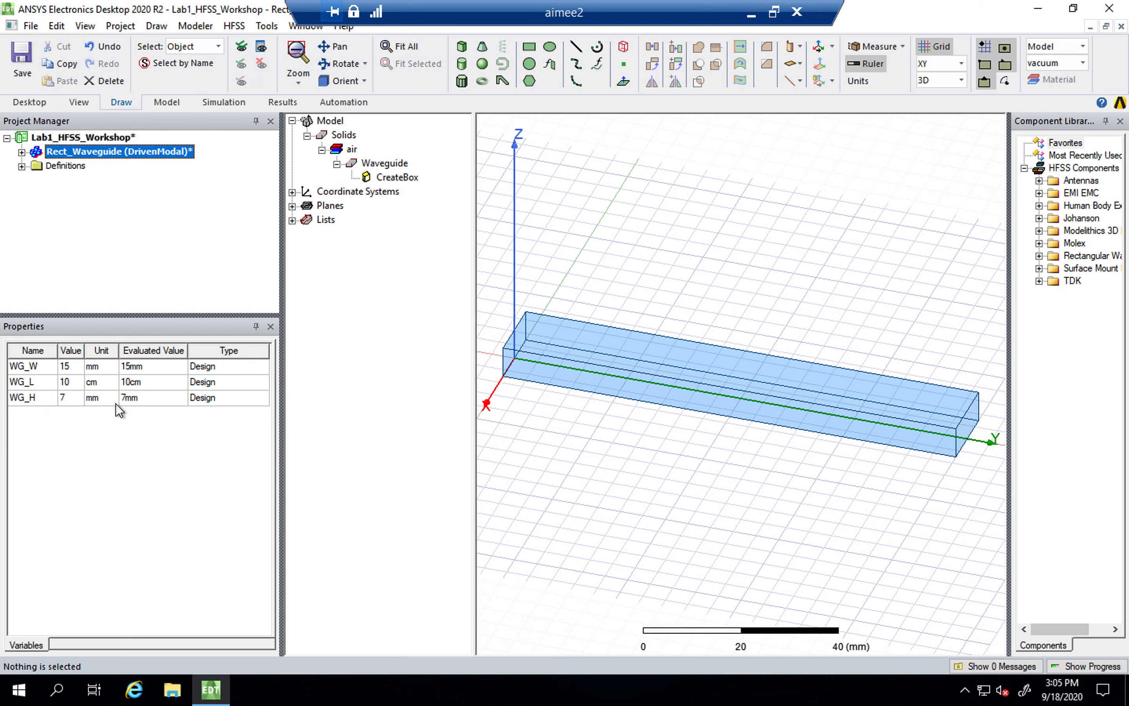
click(404, 177)
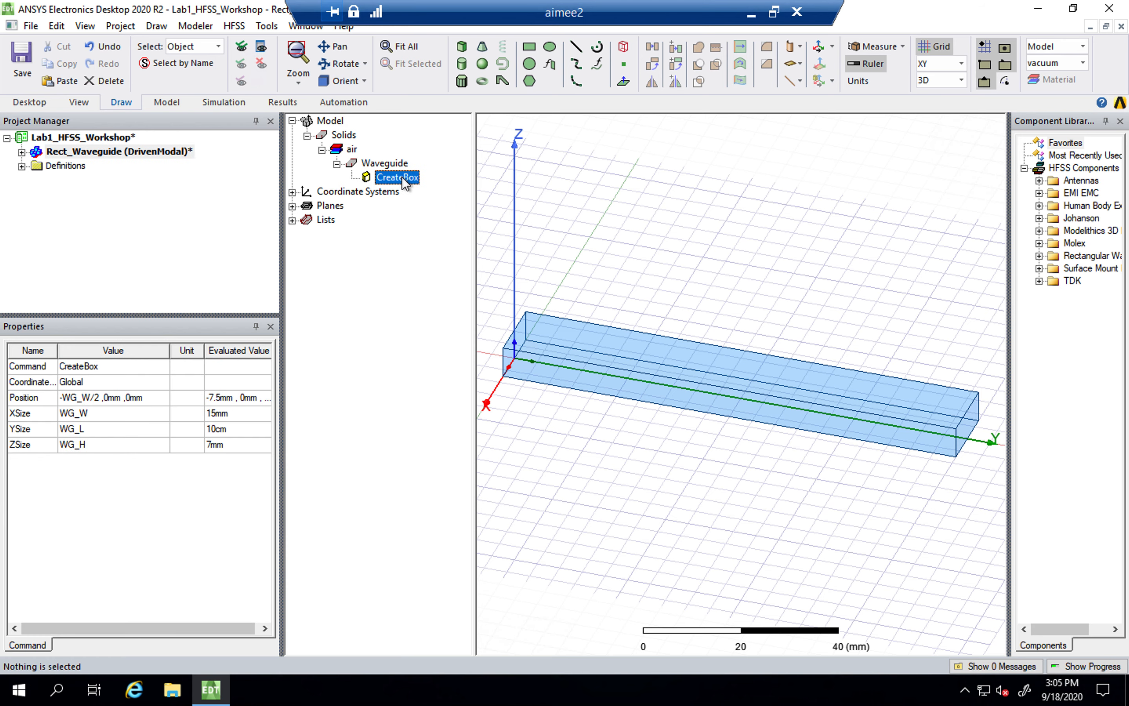
drag(282, 325, 376, 323)
drag(251, 350, 179, 351)
drag(281, 353, 342, 358)
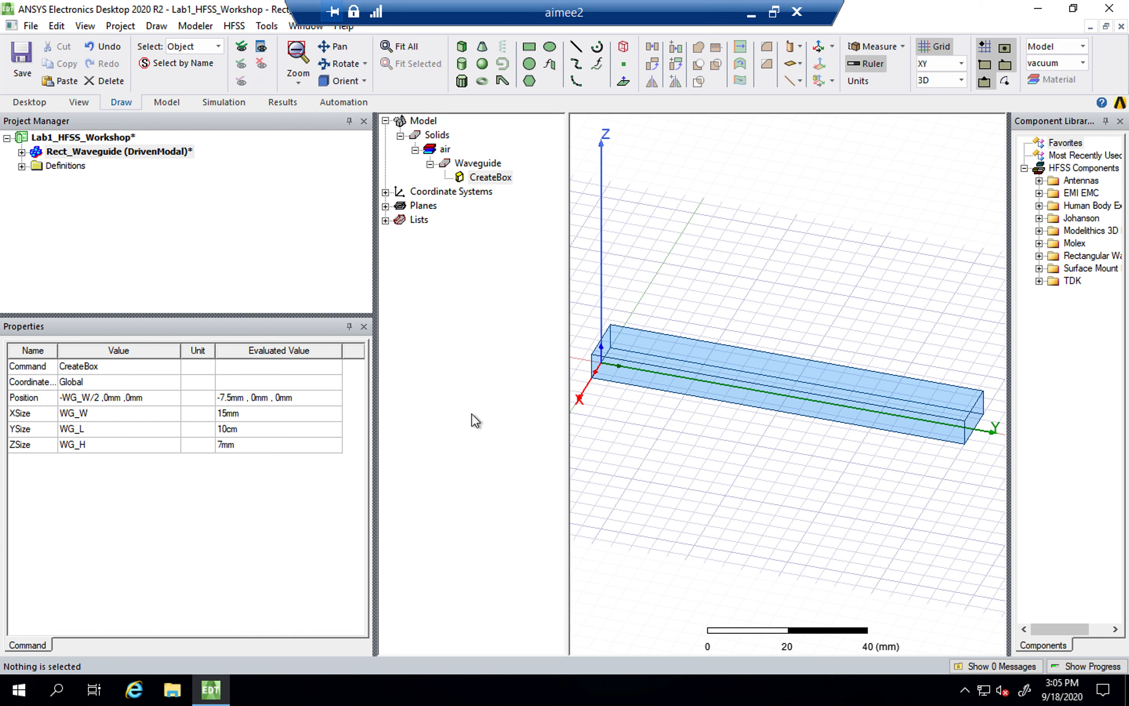
Step: Test the parametric length by setting the design variable WG_L to 5 cm, and restore it to 10 cm
click(126, 153)
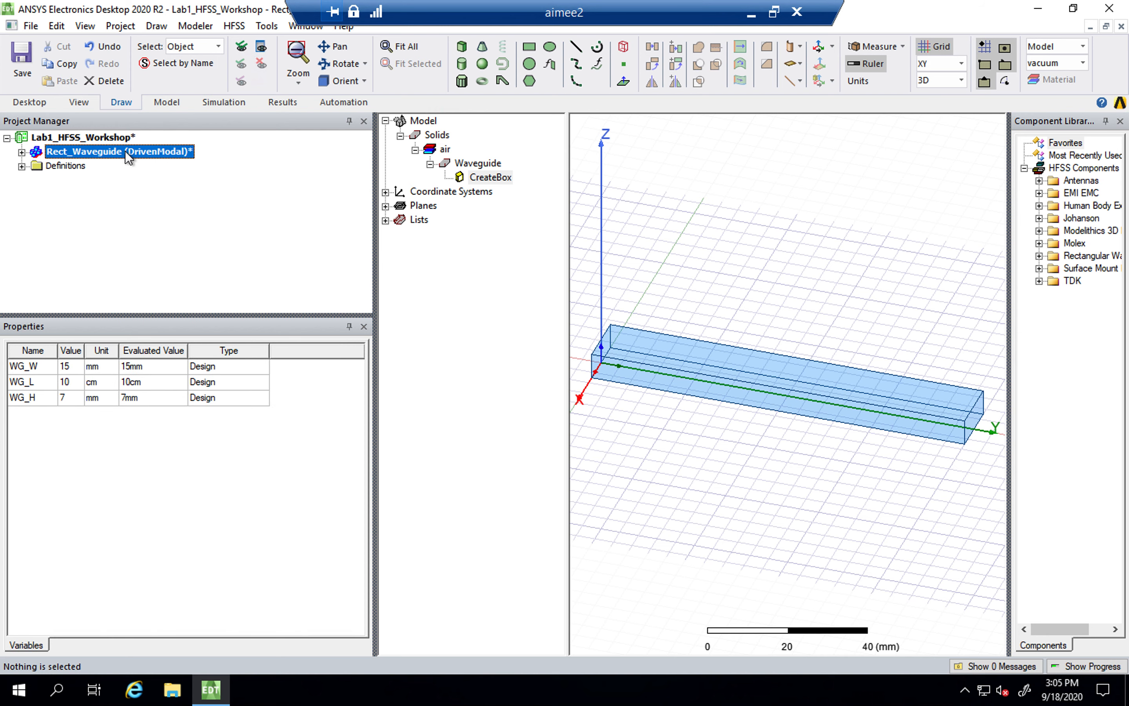
click(71, 383)
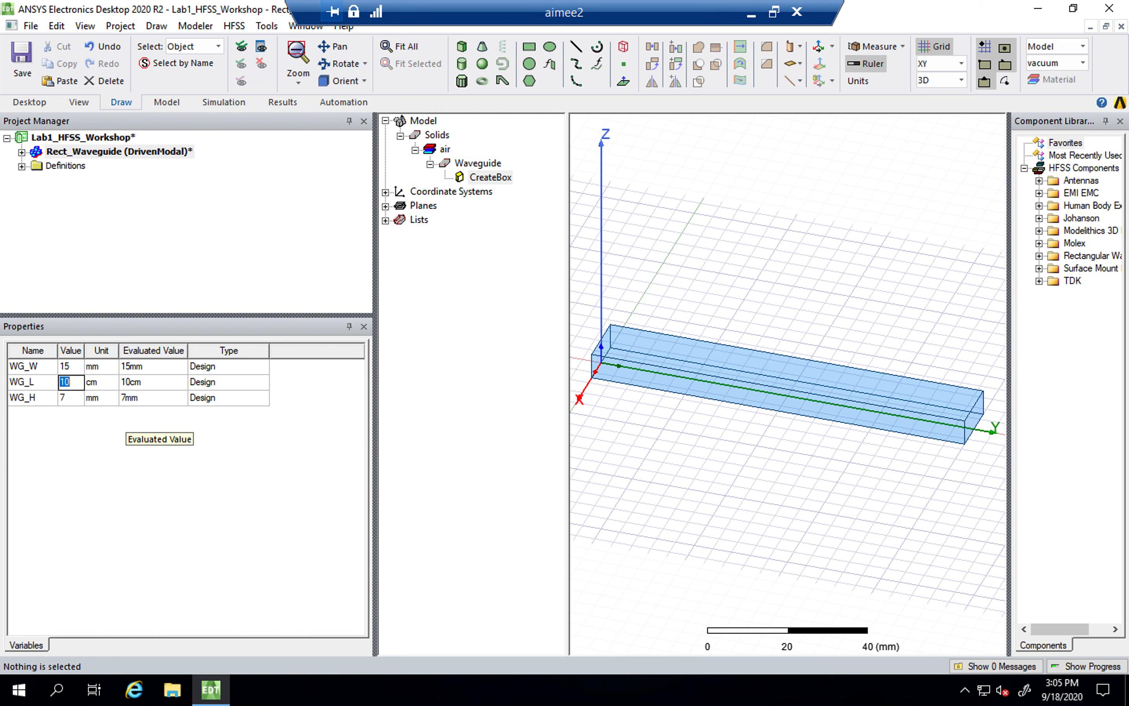
text(5cm)
key(Return)
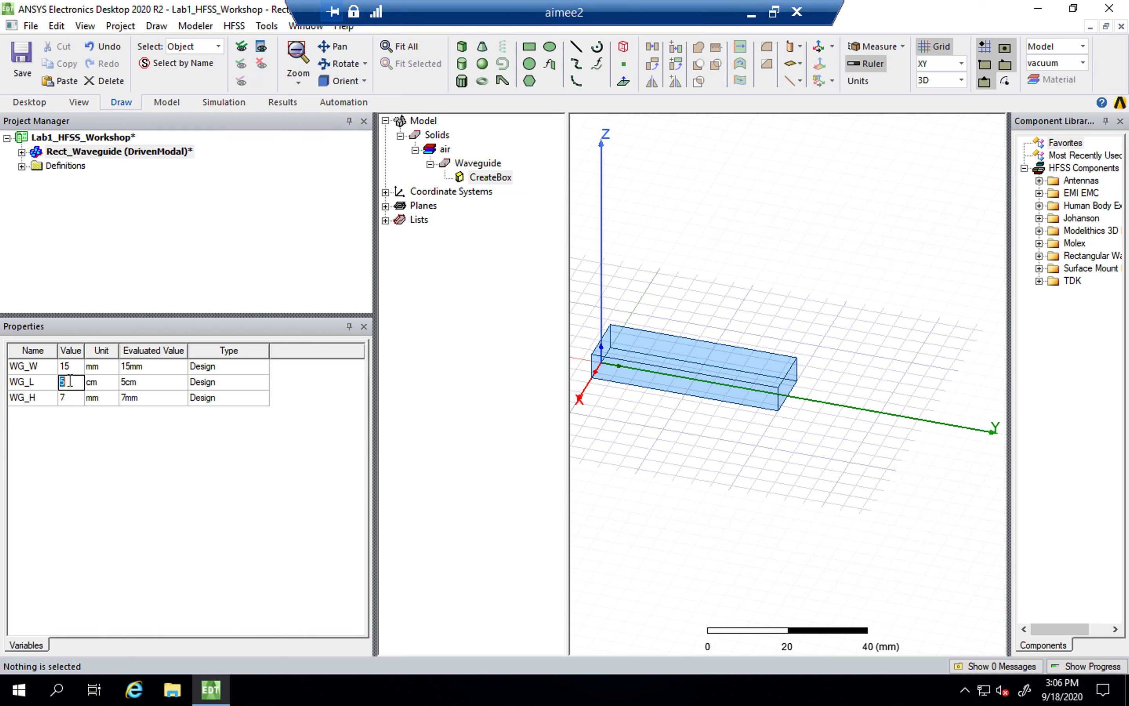
text(10)
key(Return)
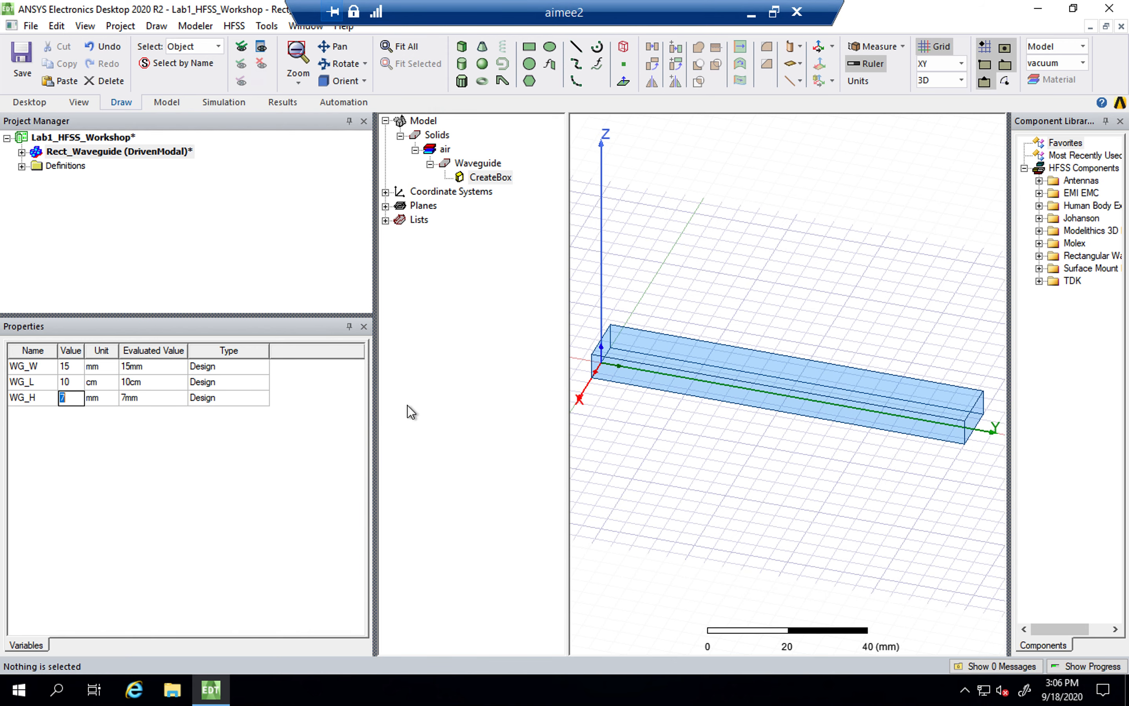
Step: Enlarge the 3D modeling view by narrowing the project, properties and model tree areas
drag(376, 397, 289, 397)
drag(484, 396, 450, 396)
click(587, 444)
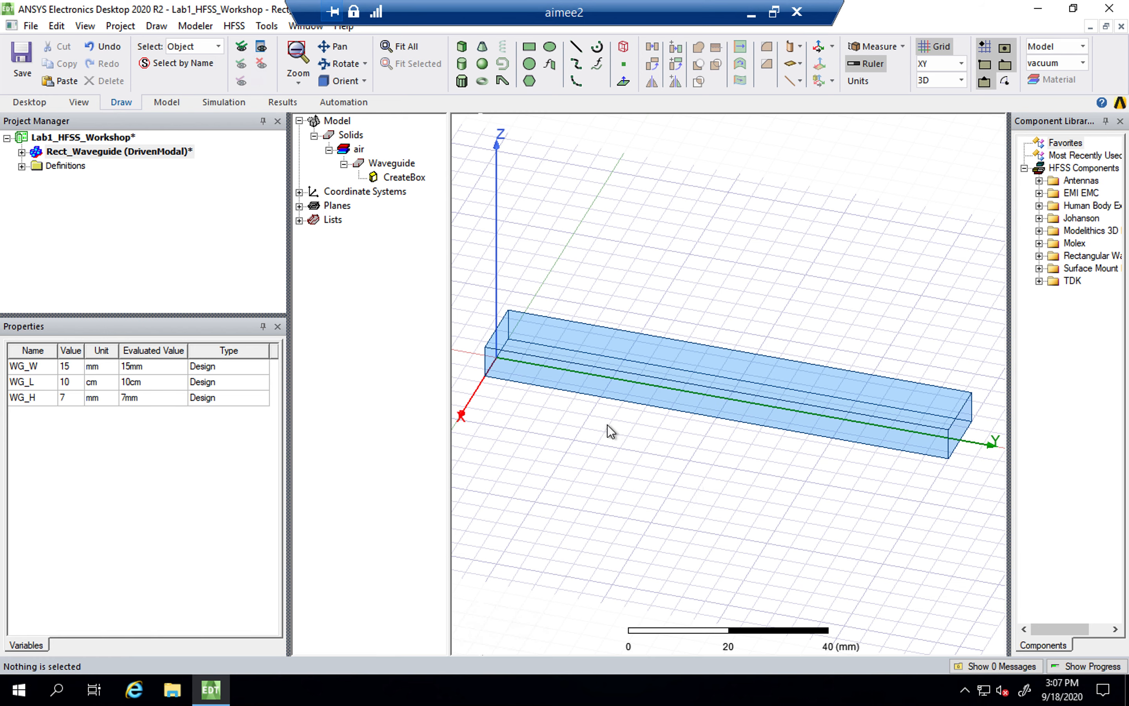
Step: Switch the selection mode from objects to faces
right_click(611, 203)
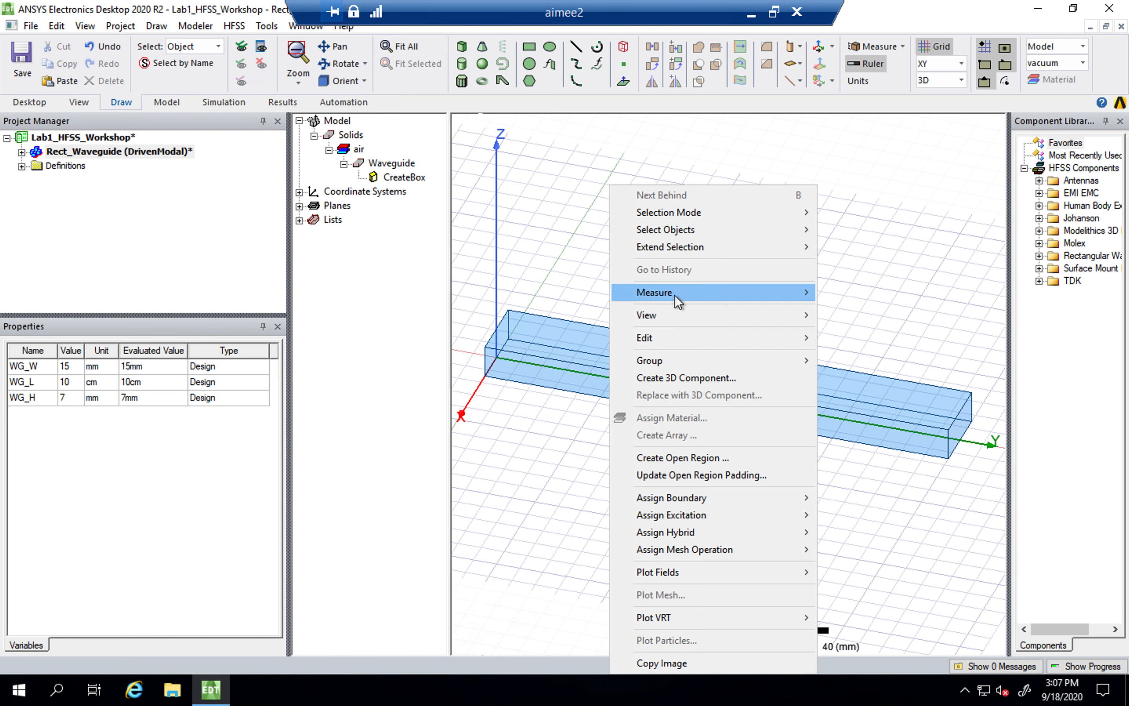
mouse_move(672, 212)
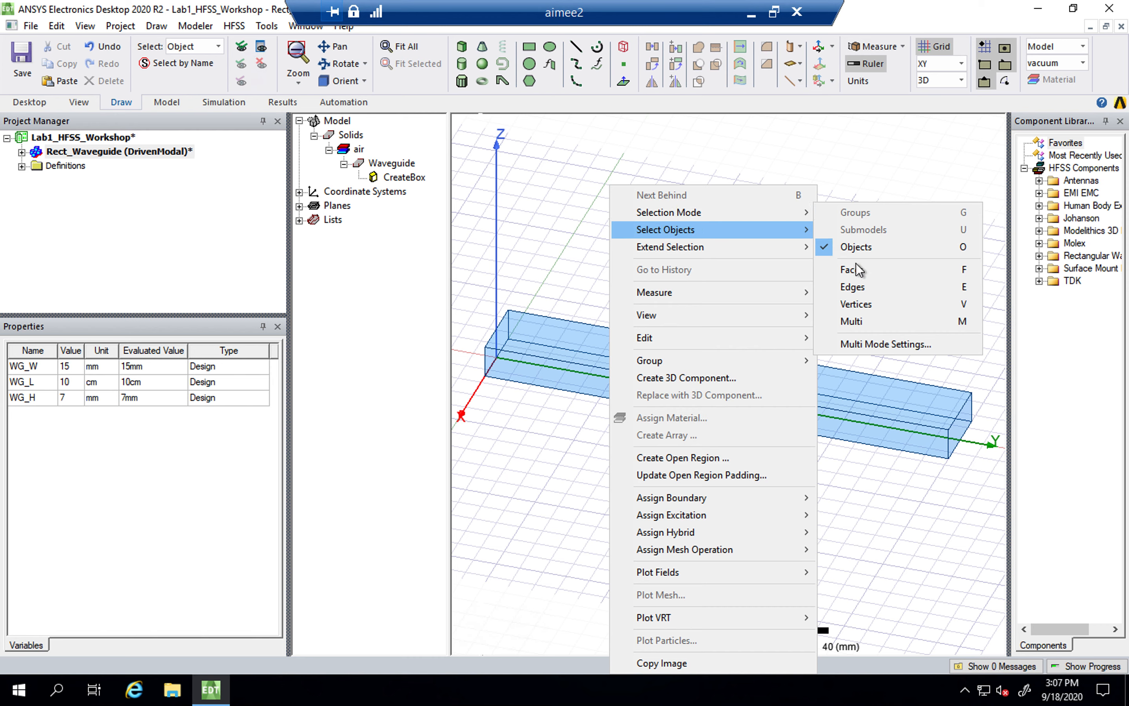
click(876, 270)
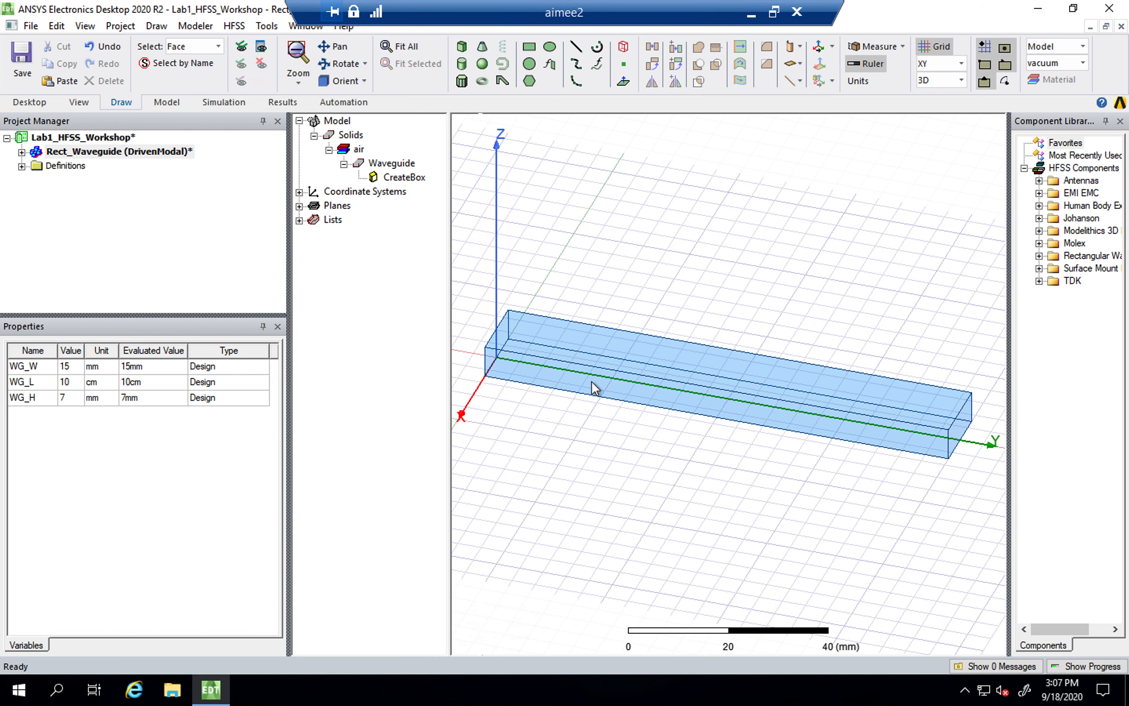
Step: Select individual faces of the Waveguide, including its long side and its end, to examine how face picking works
click(562, 382)
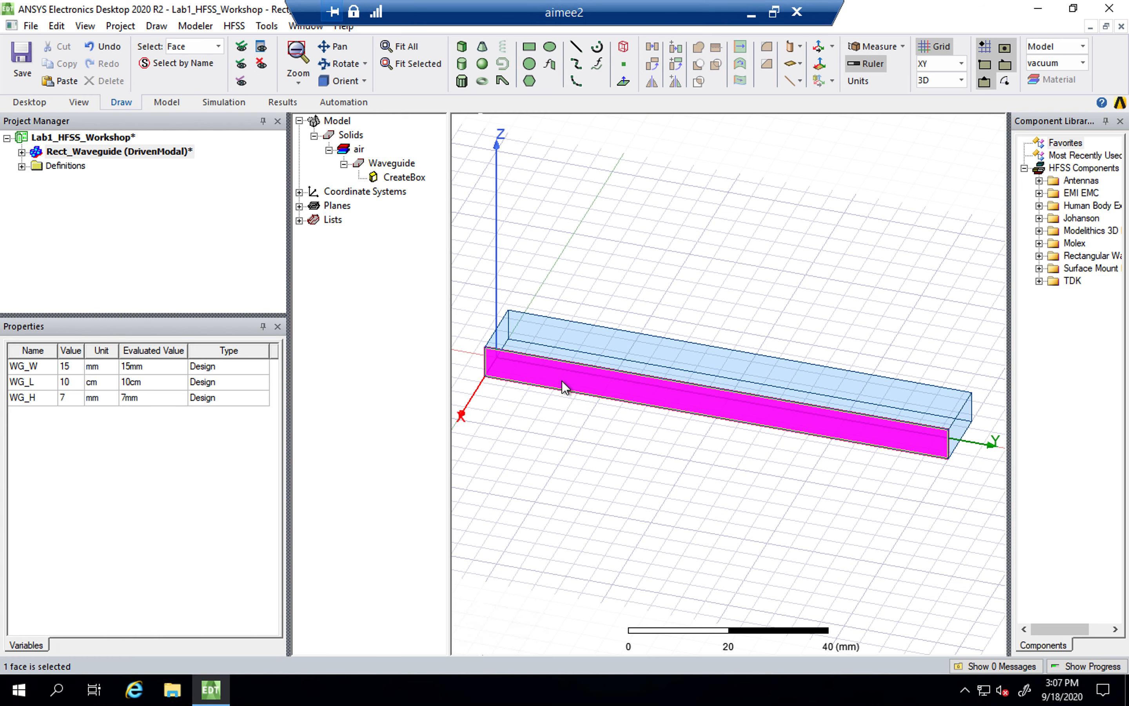
click(562, 332)
click(957, 437)
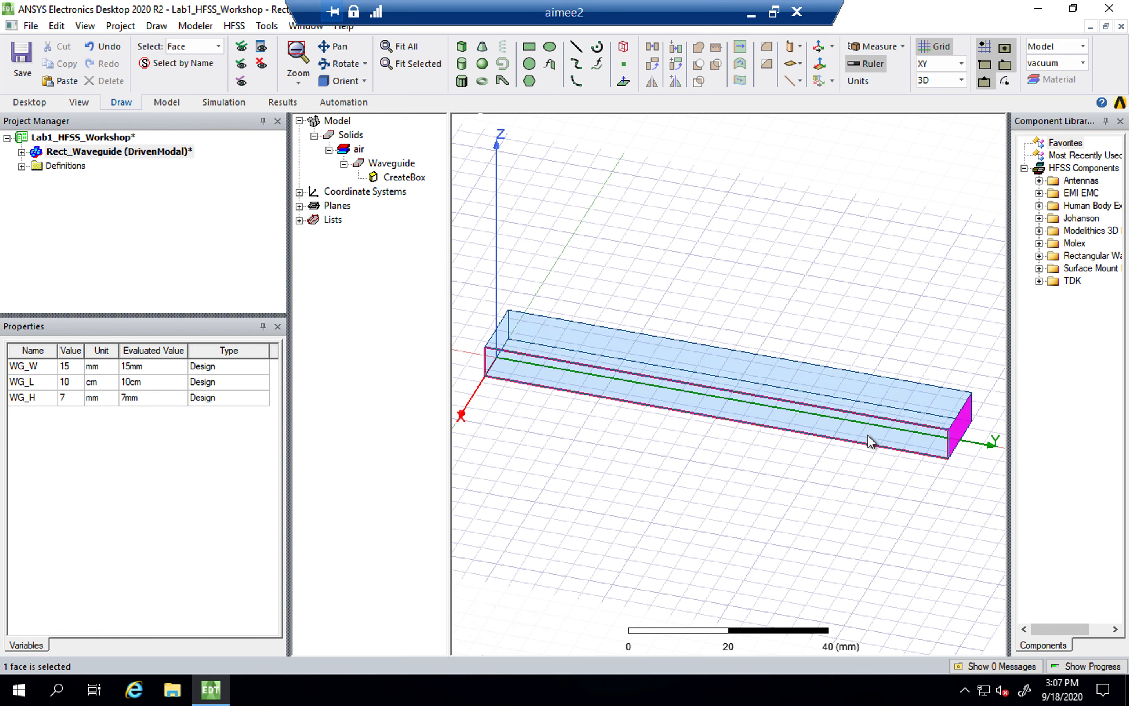
click(867, 435)
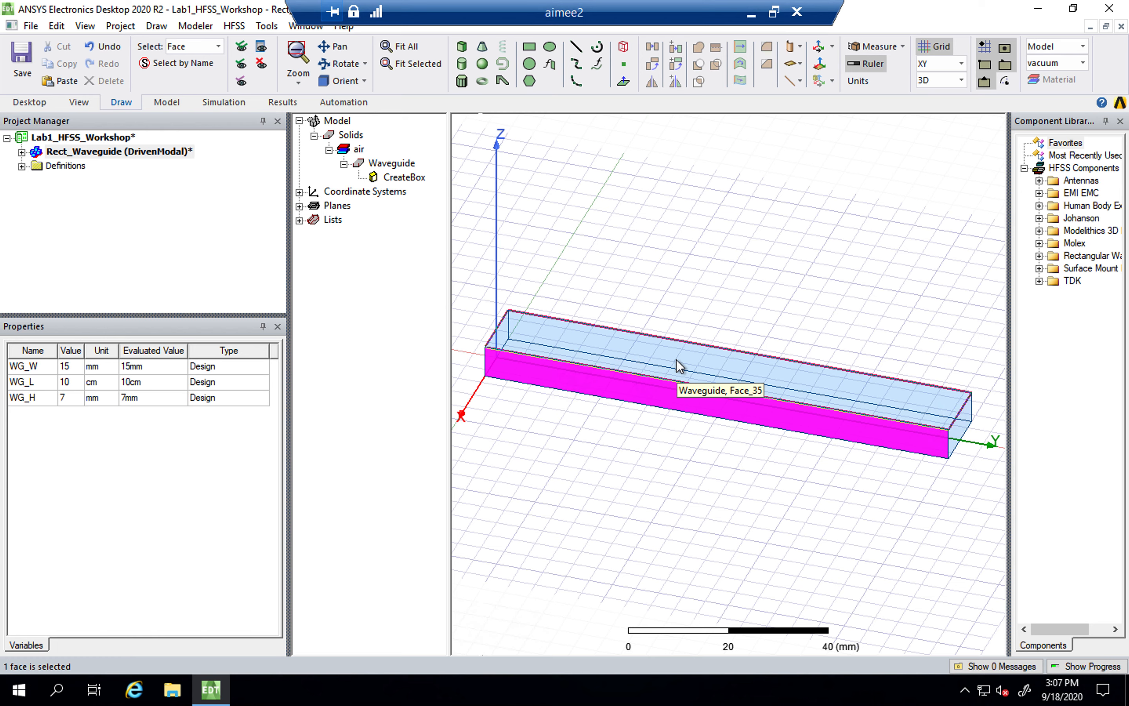
click(692, 312)
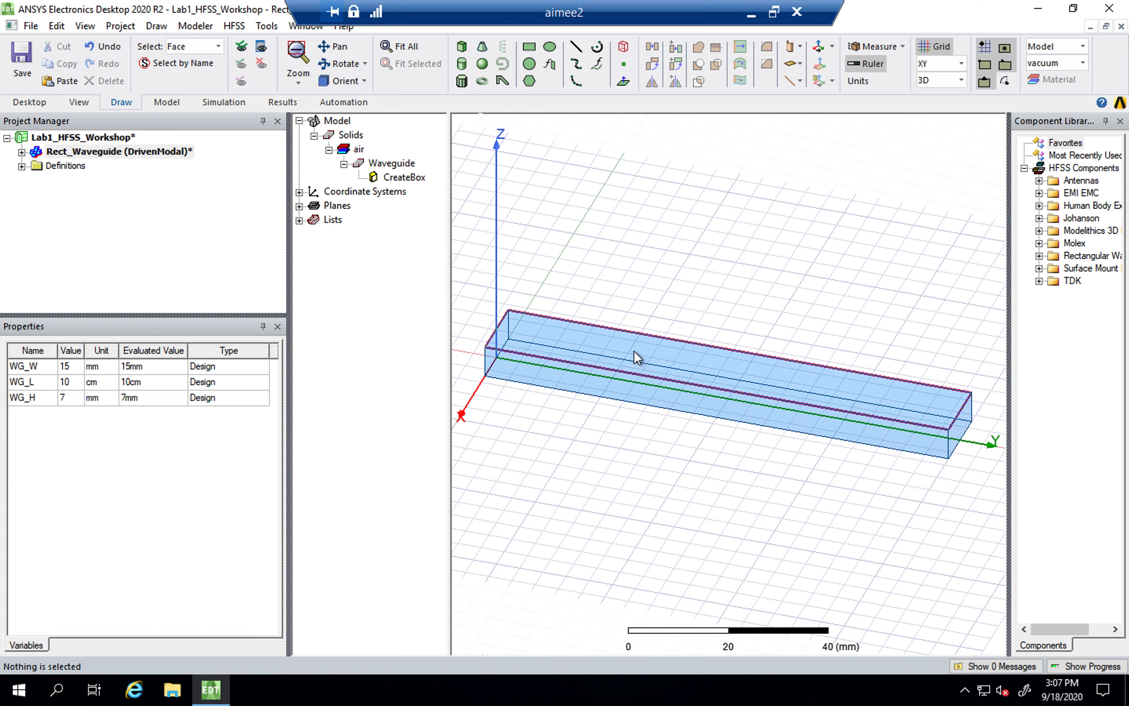
click(594, 380)
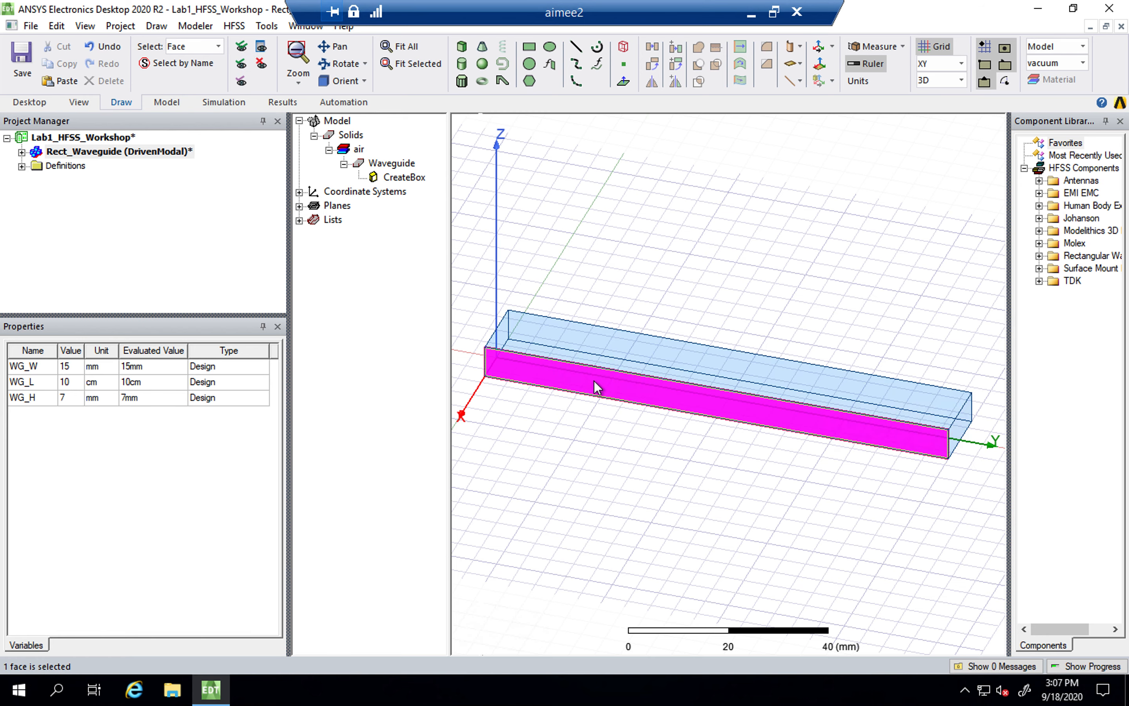
click(594, 340)
click(643, 262)
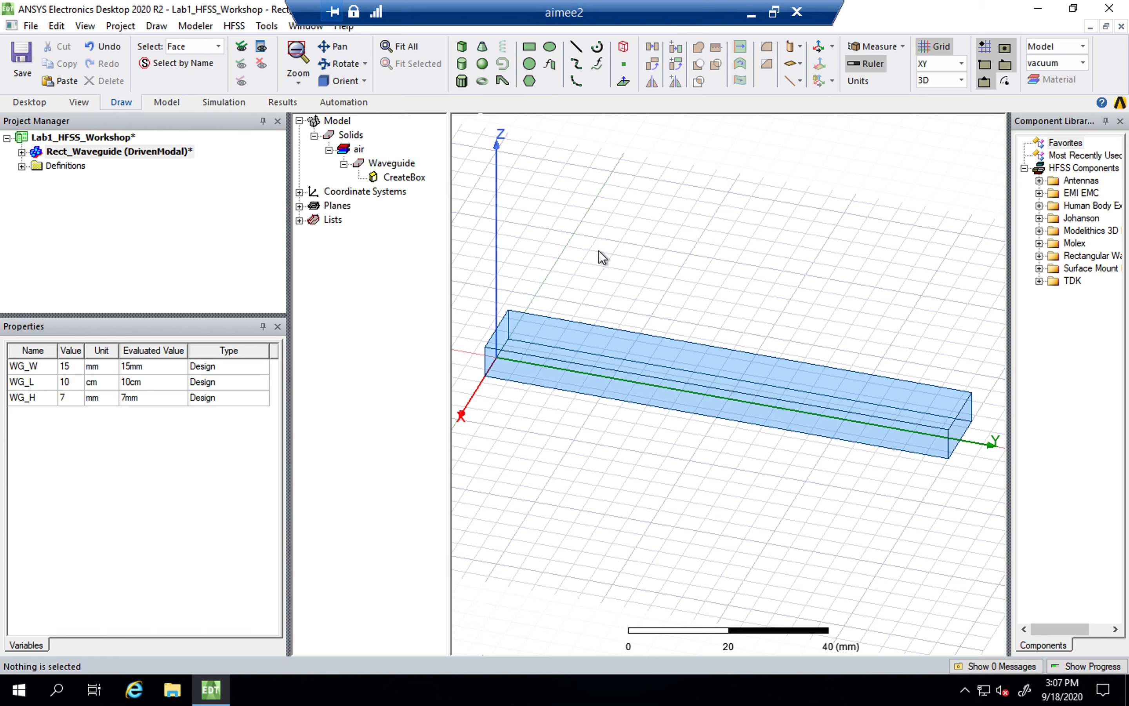
click(538, 376)
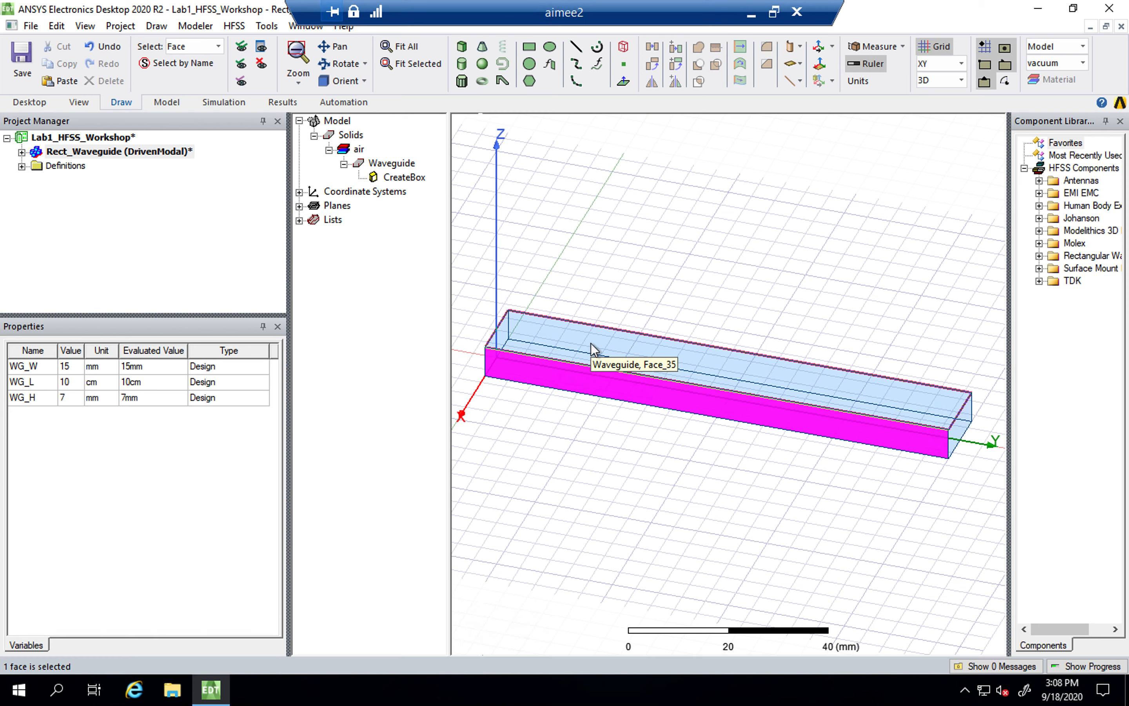
Step: Extend the face selection to all four long walls of the Waveguide, leaving both end faces unselected
ctrl+click(567, 335)
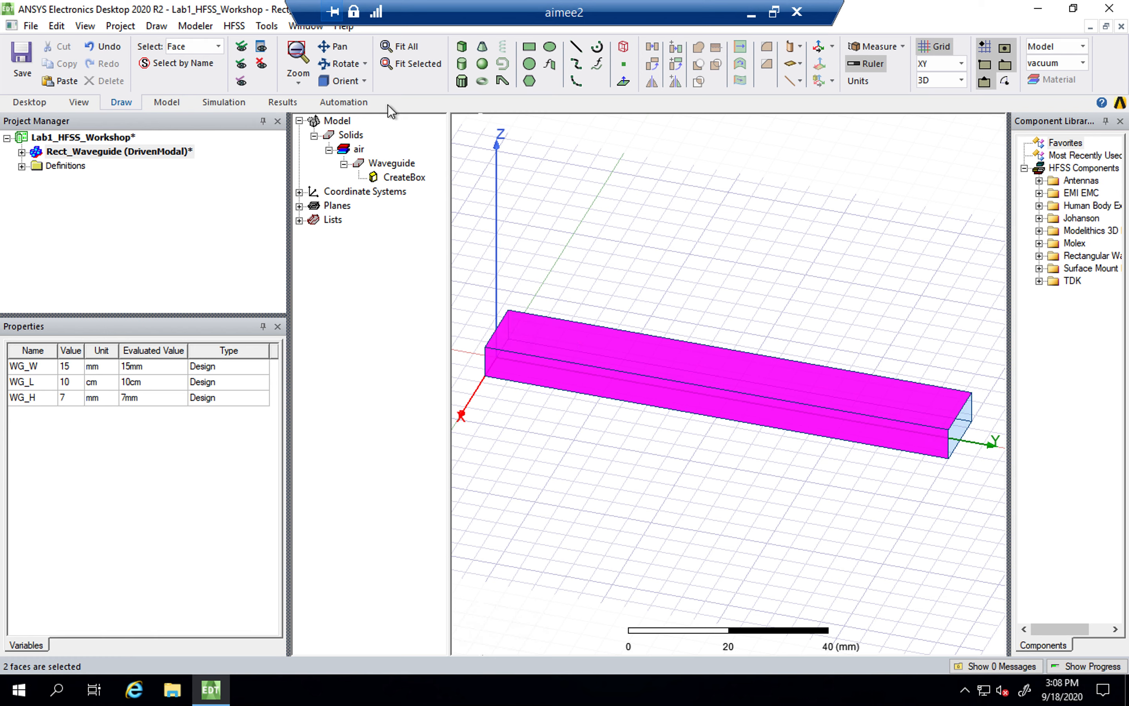
click(334, 60)
drag(934, 445, 749, 415)
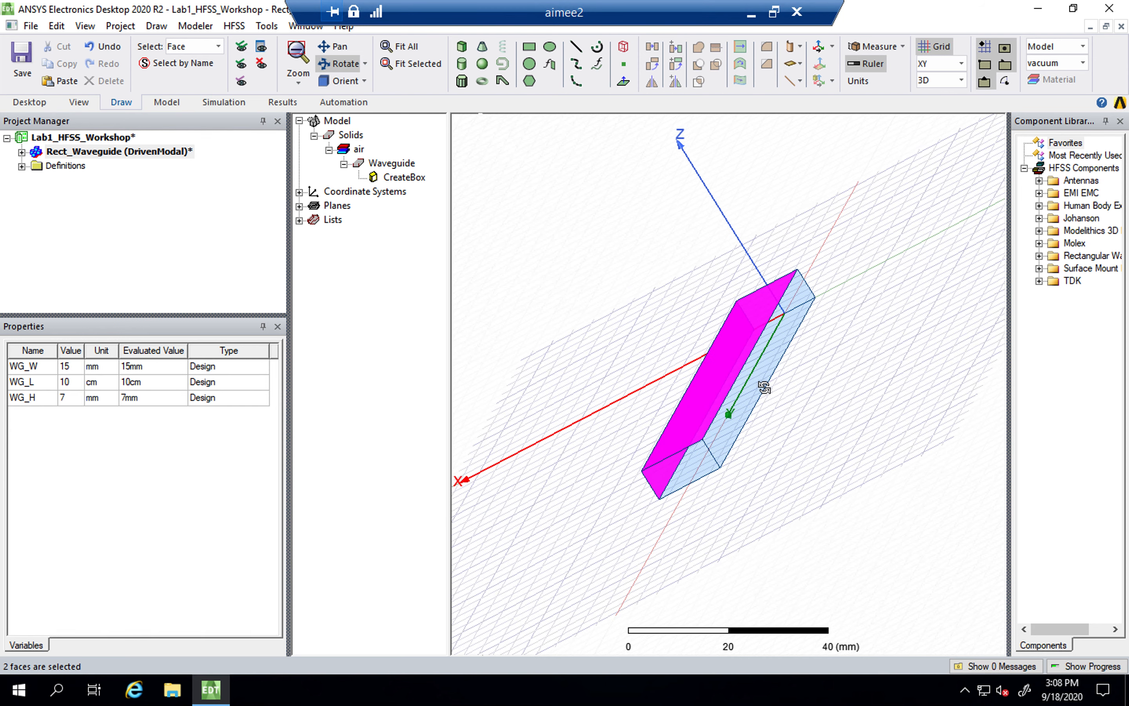
key(Escape)
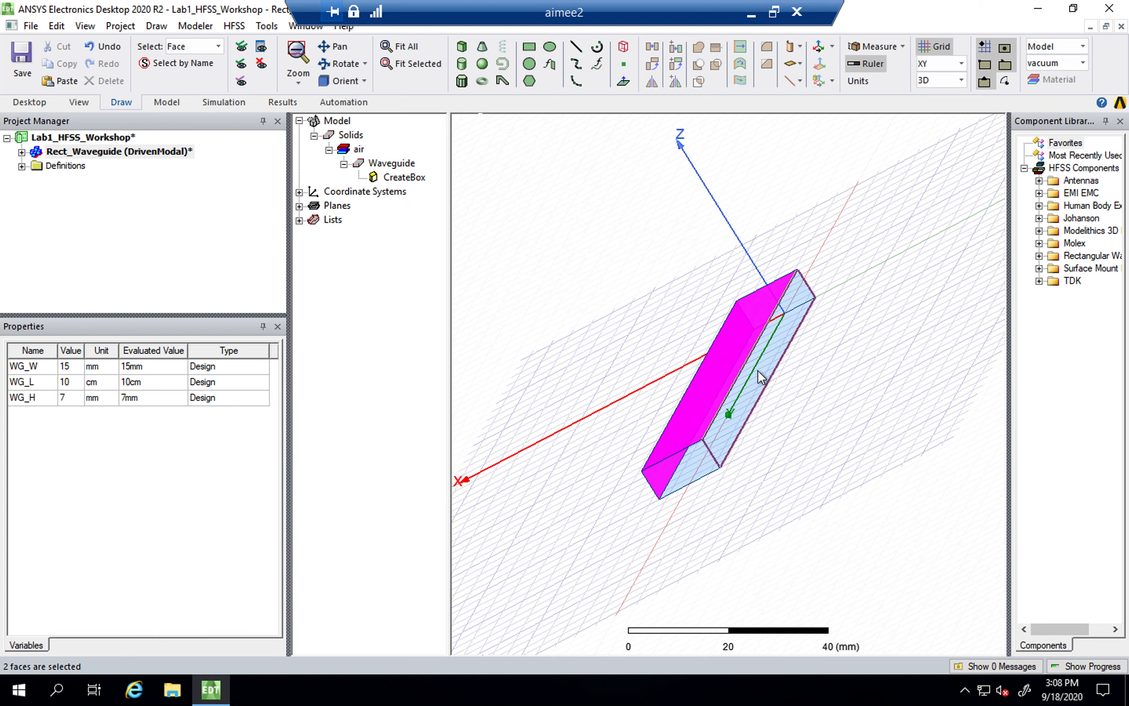
ctrl+click(771, 347)
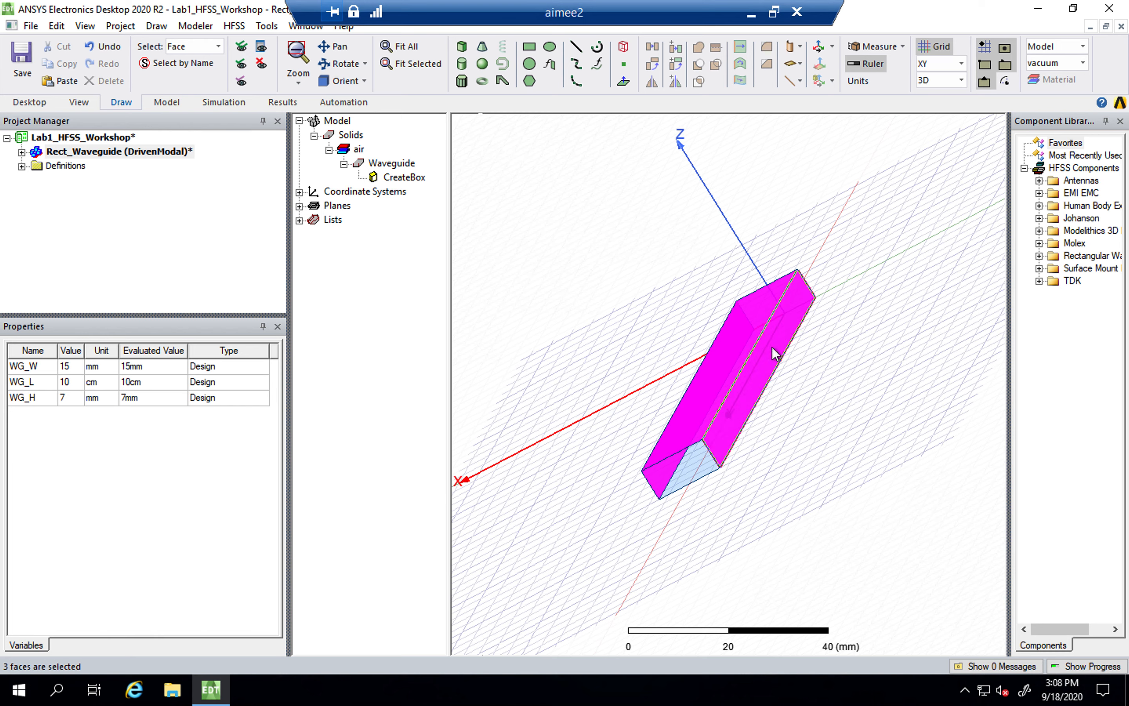
click(347, 70)
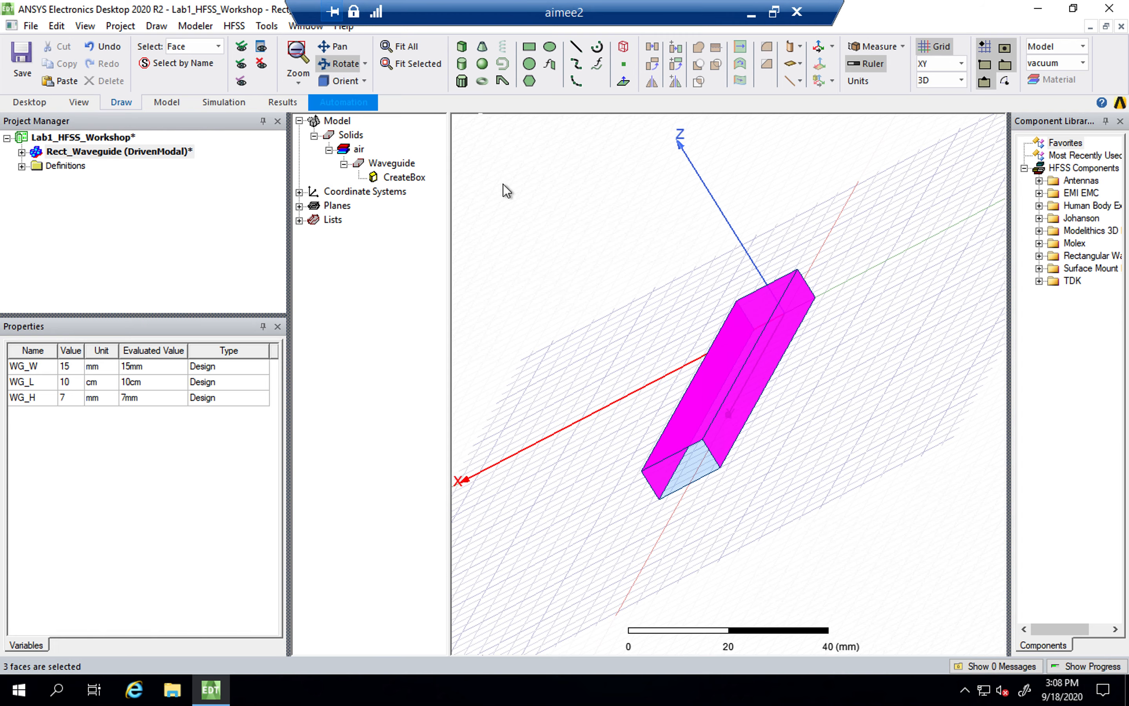
drag(784, 370, 729, 312)
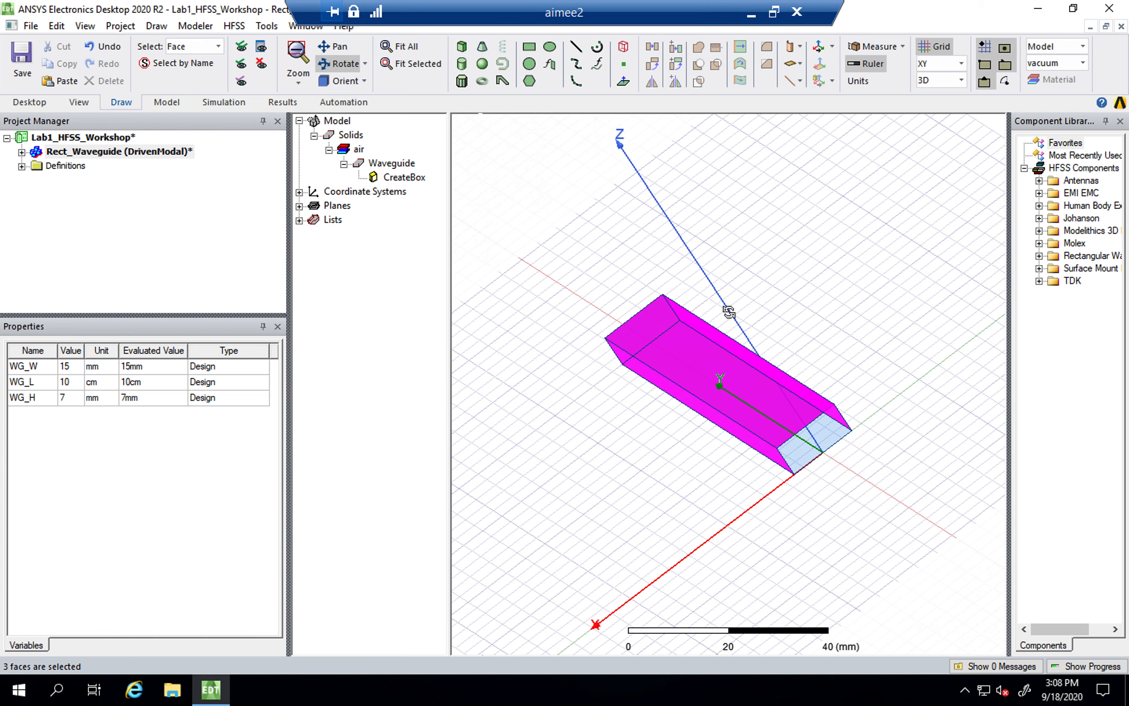
key(Escape)
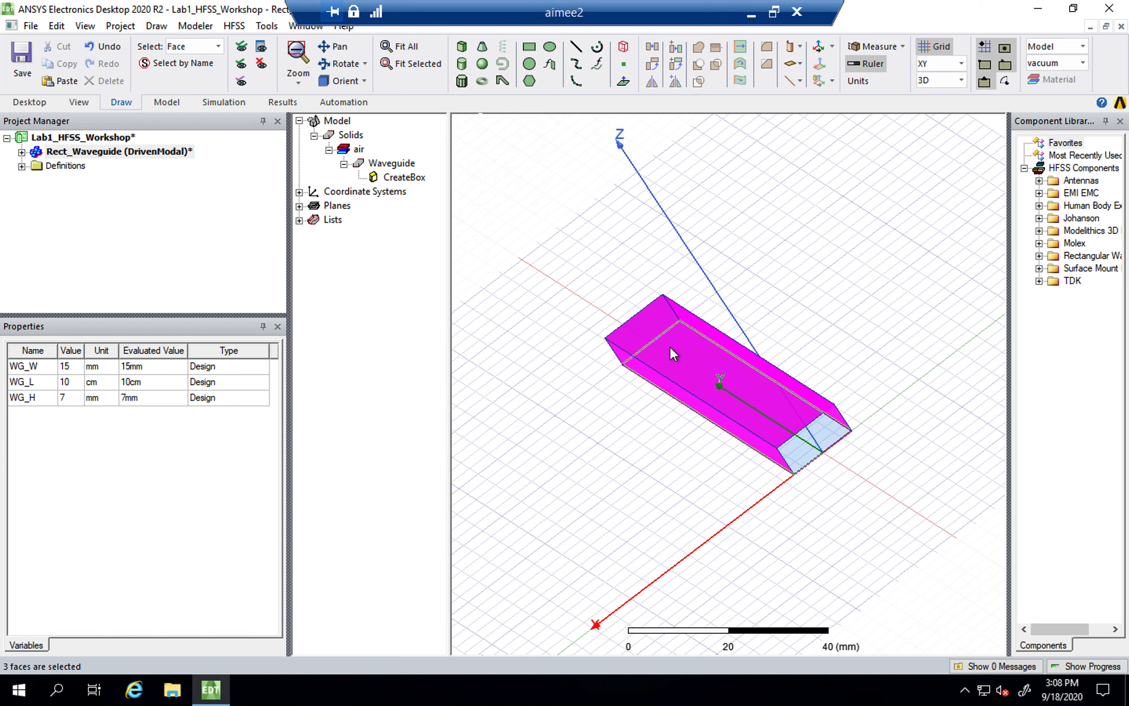
ctrl+click(672, 353)
click(349, 70)
drag(633, 321, 676, 345)
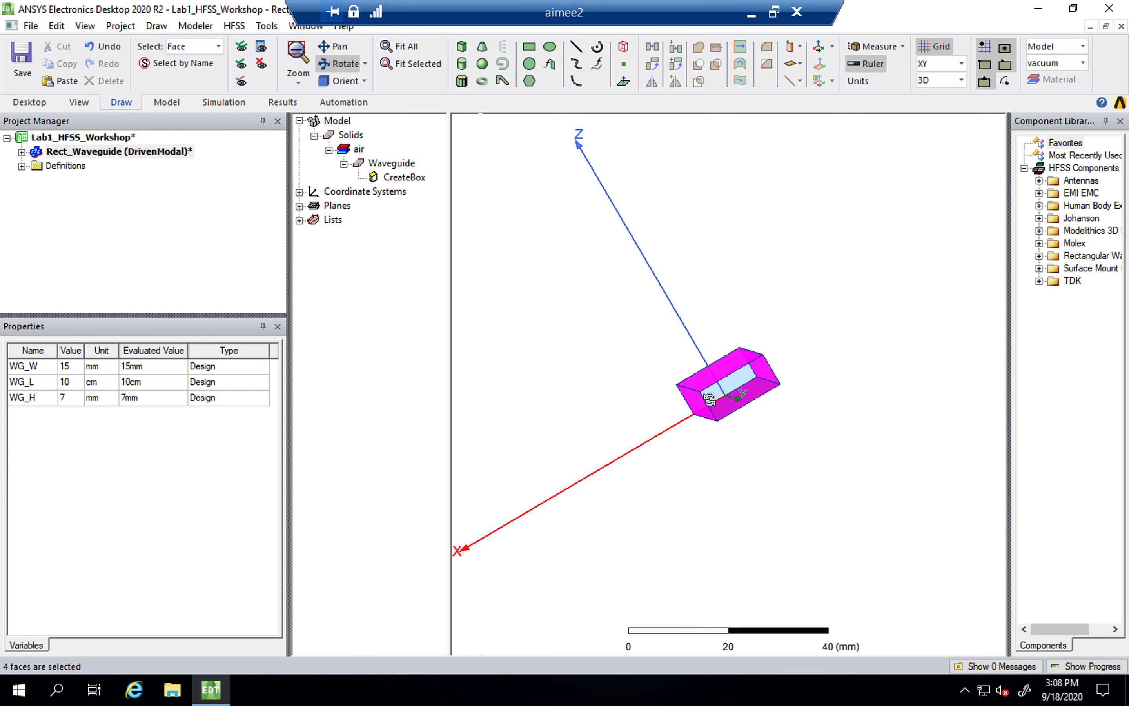
drag(647, 406, 737, 432)
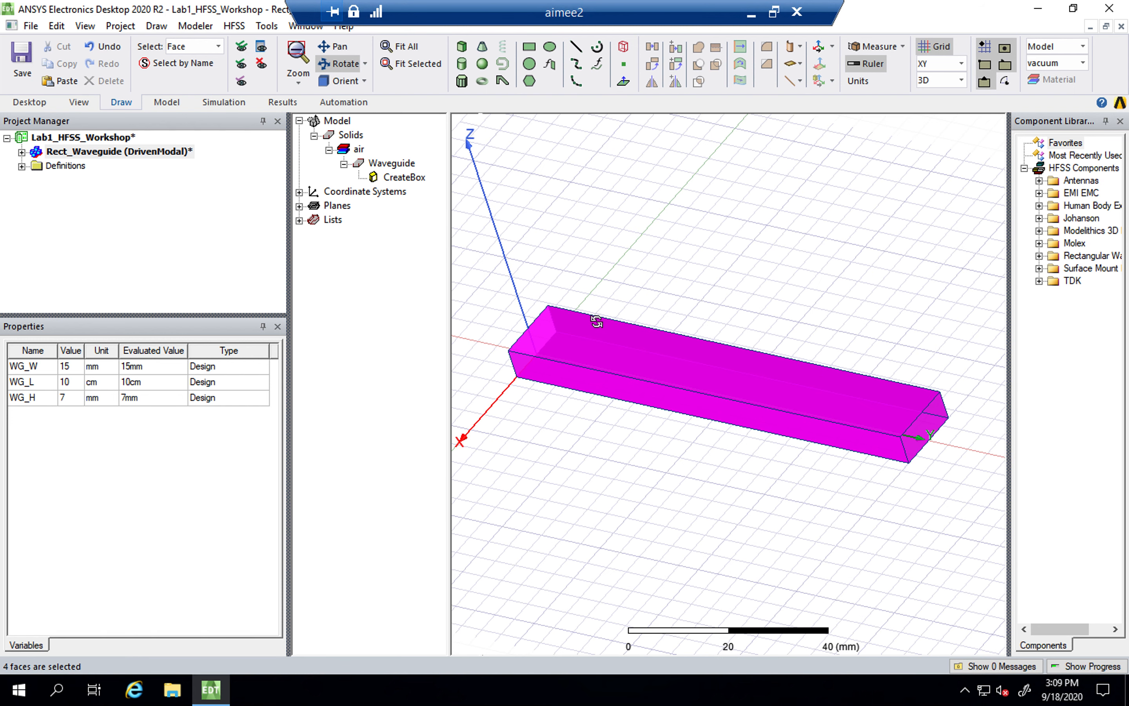
Step: Assign a Finite Conductivity boundary to the four selected faces, using copper as its material
right_click(582, 338)
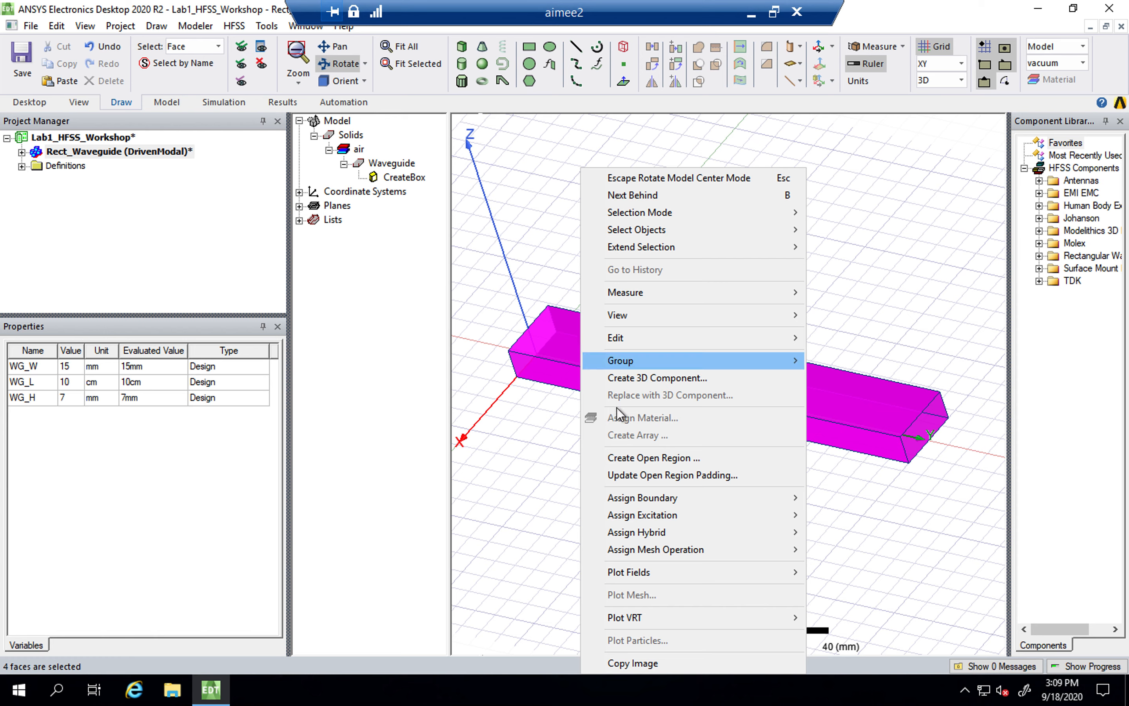
mouse_move(677, 496)
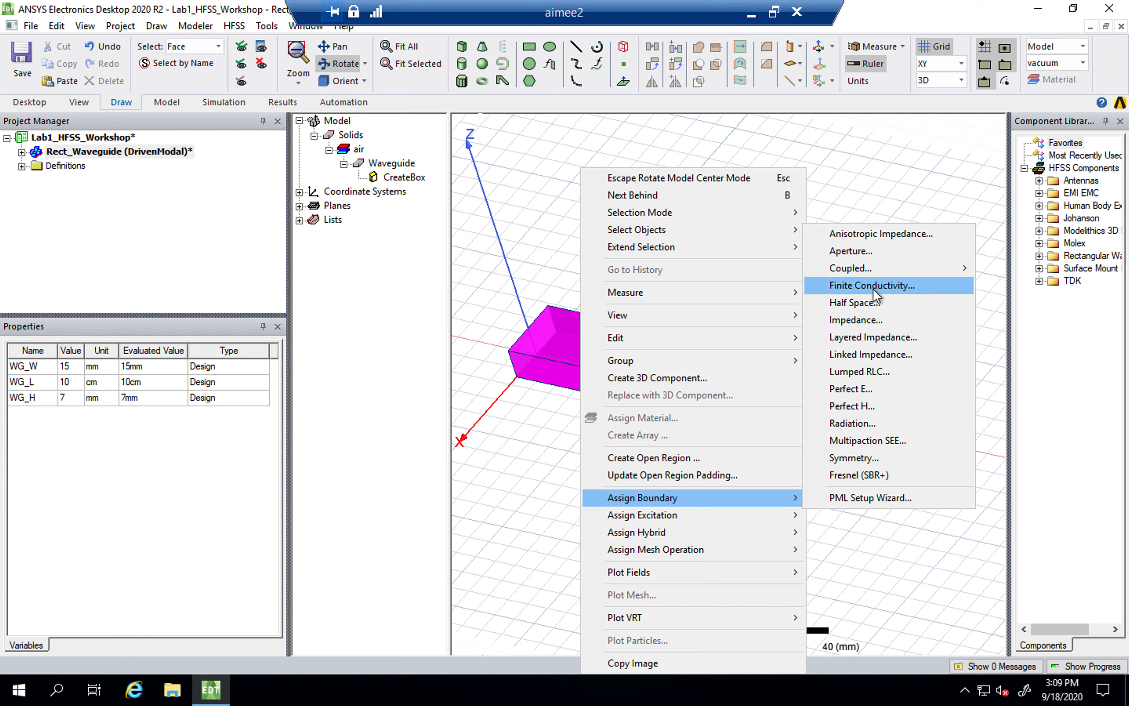
click(545, 341)
right_click(545, 341)
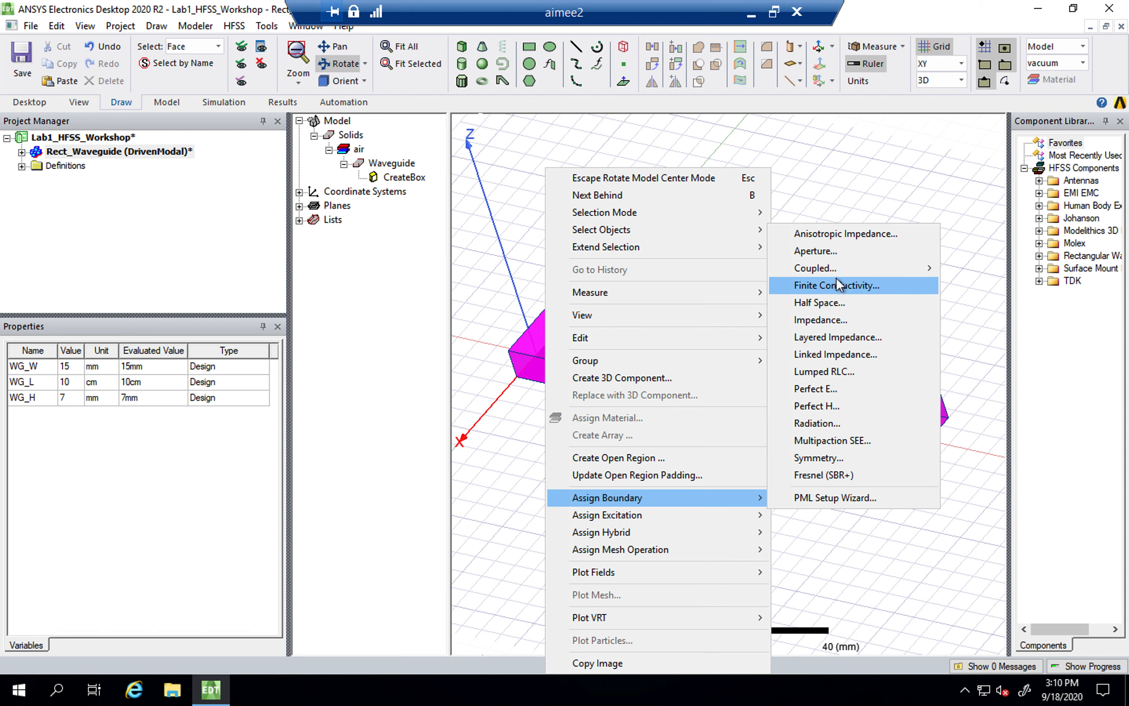
mouse_move(838, 271)
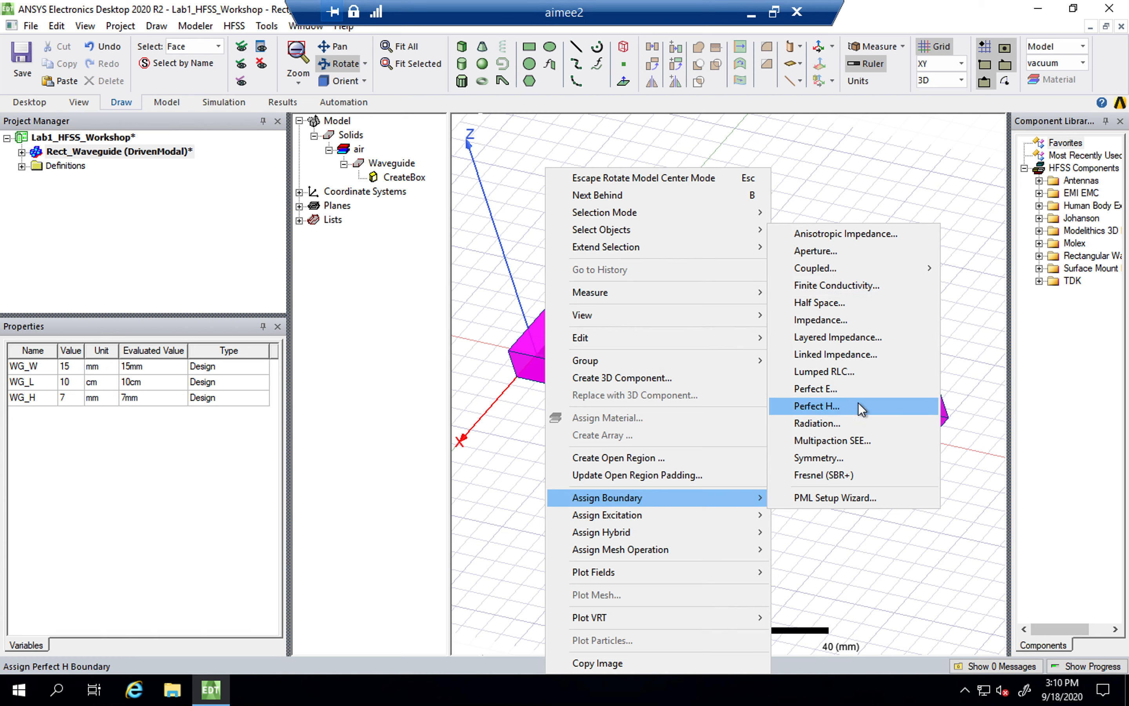
click(856, 287)
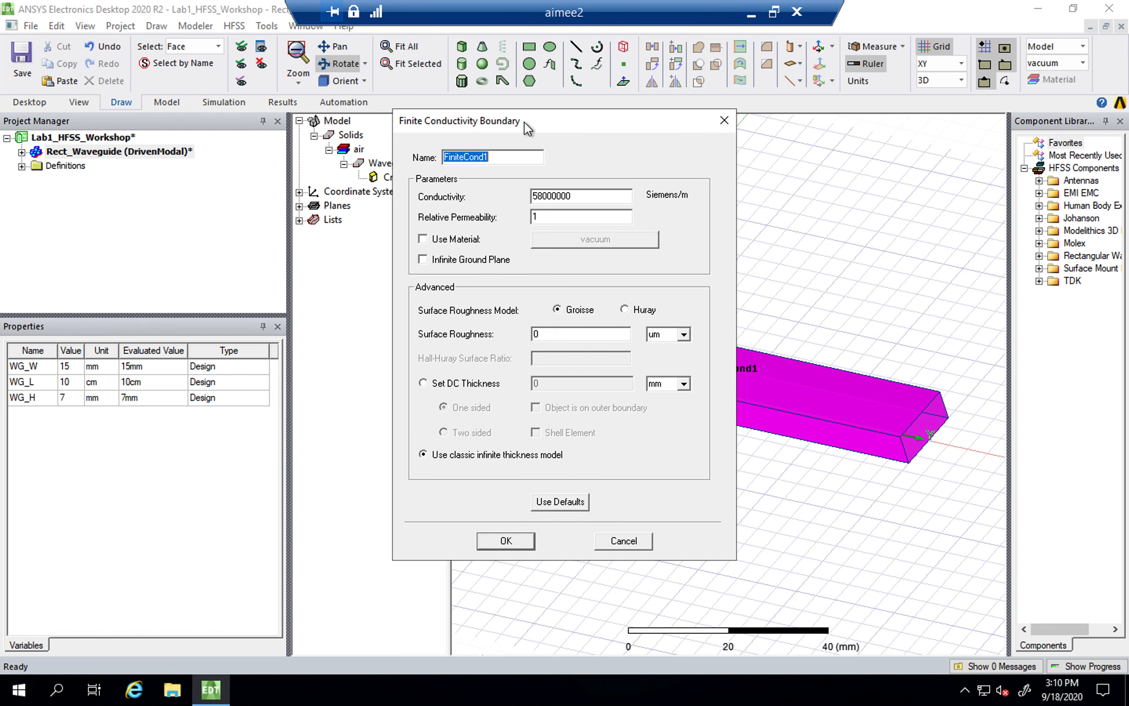
drag(524, 122, 377, 97)
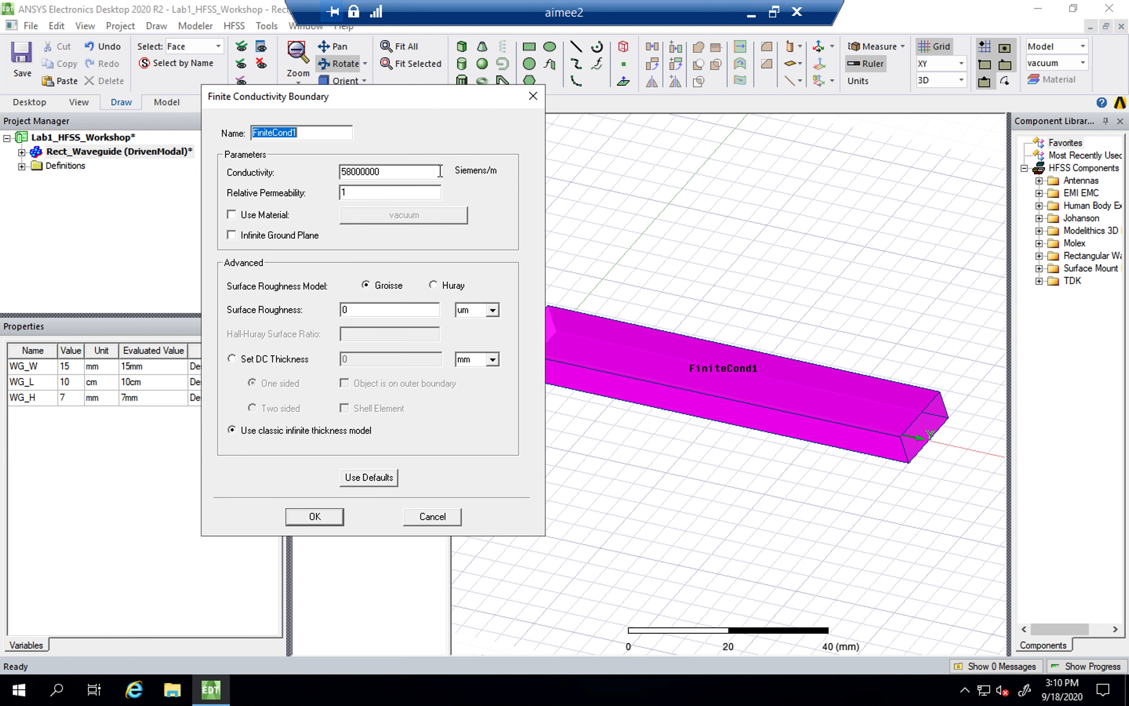
click(261, 215)
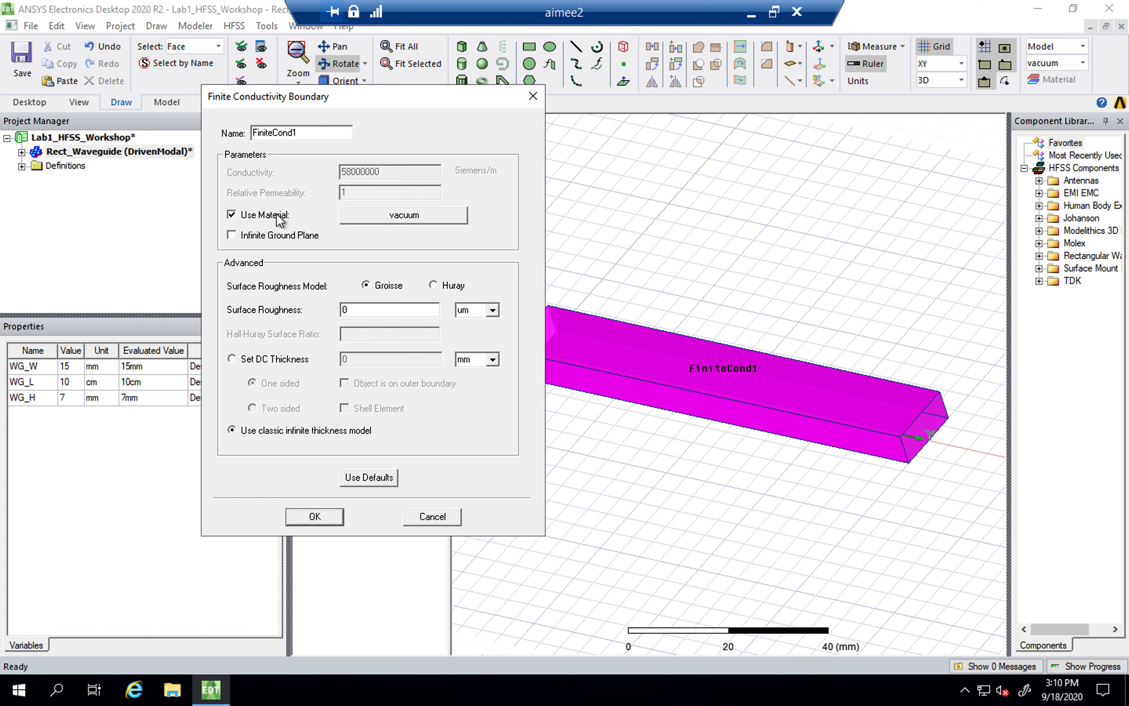
click(427, 215)
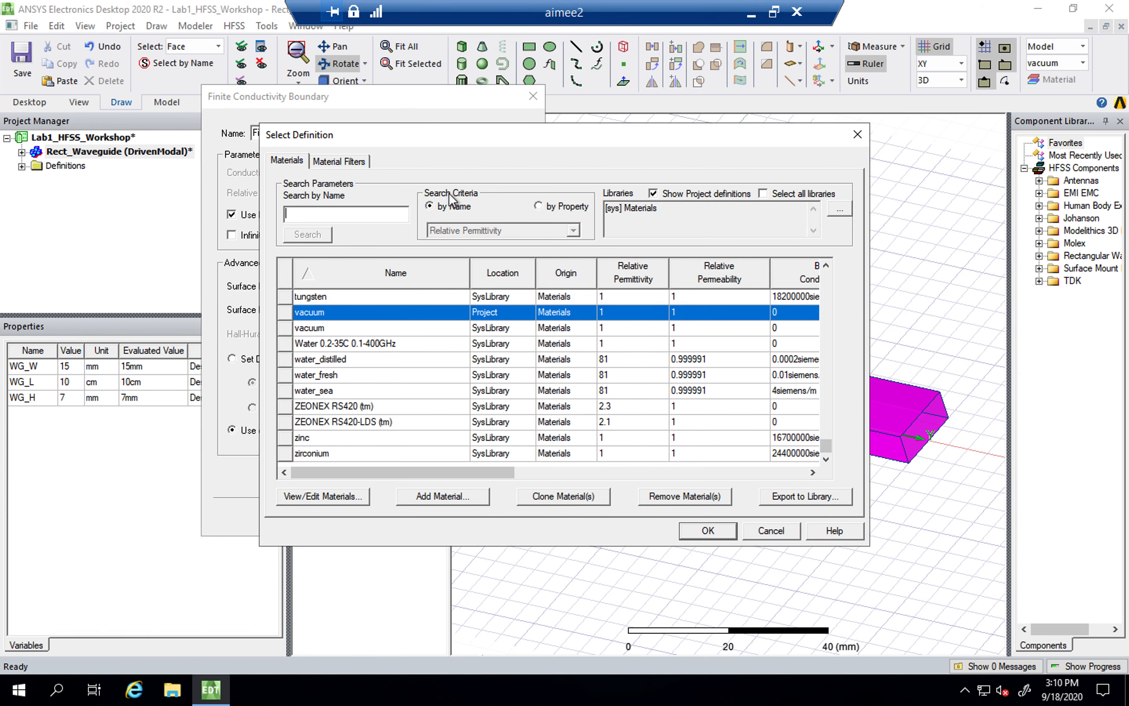
text(copp)
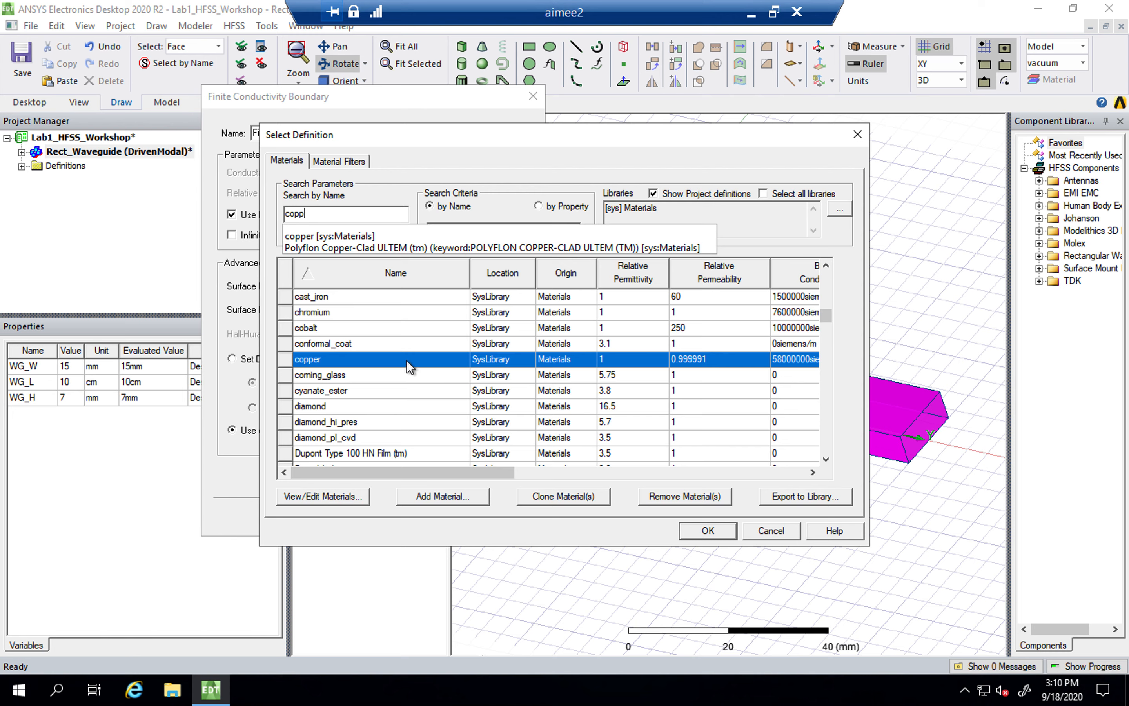
drag(340, 473, 424, 471)
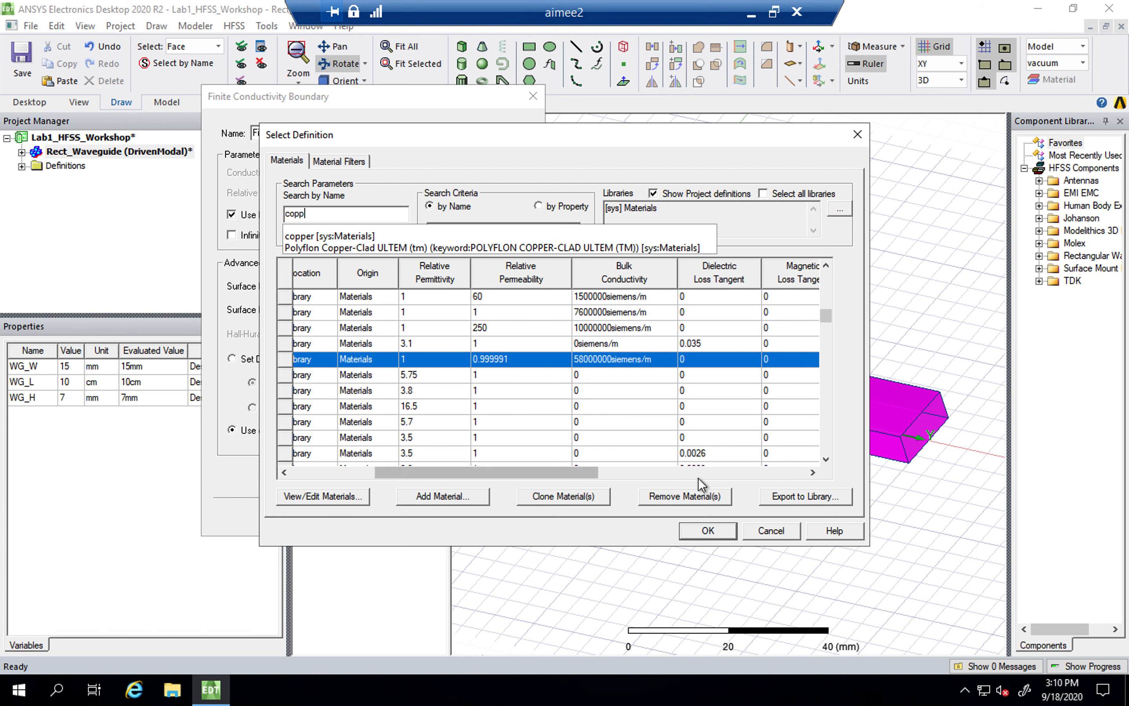
click(710, 530)
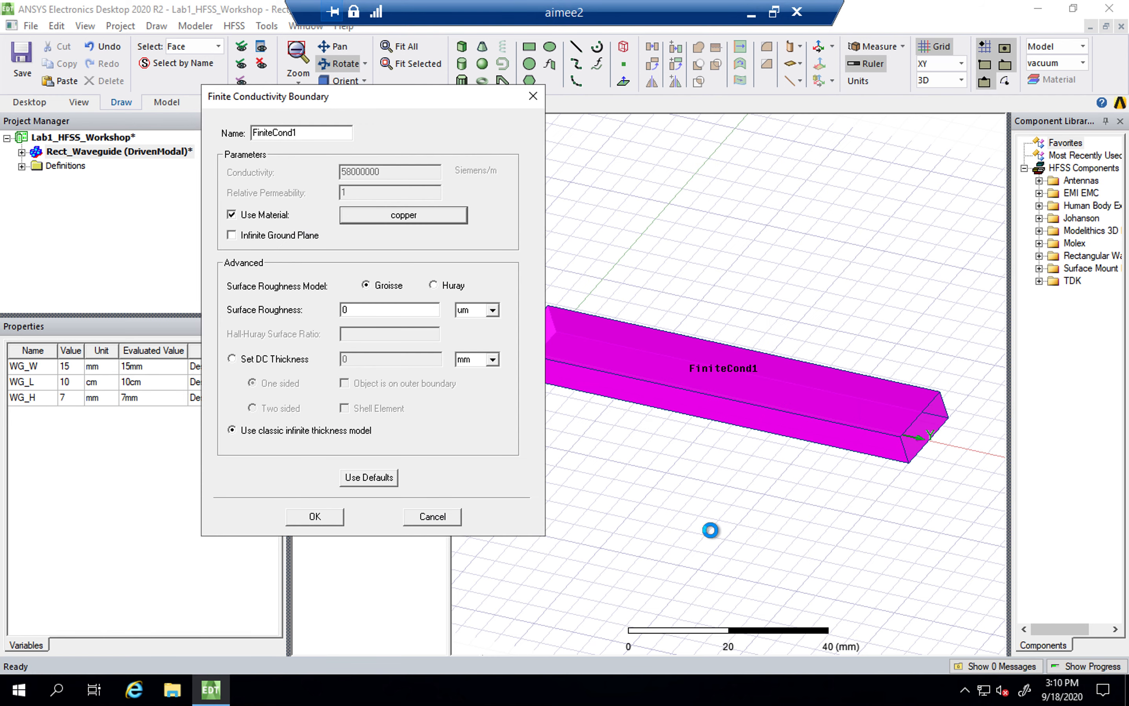
click(315, 516)
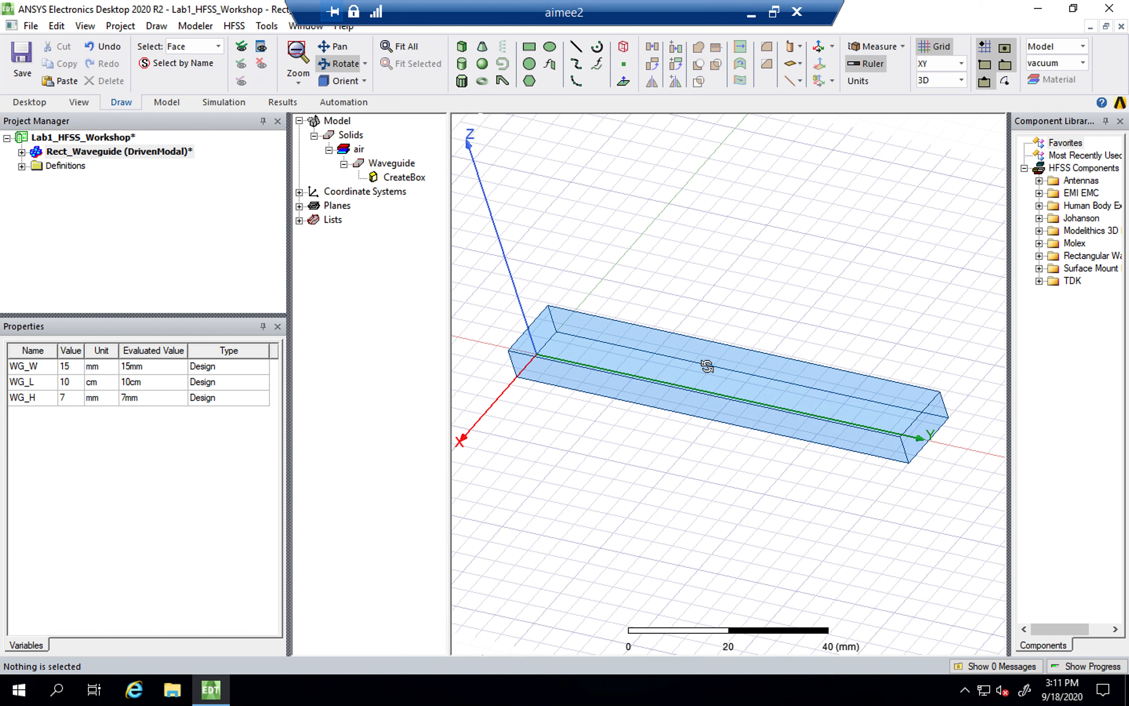
Step: Select the new finite conductivity boundary in the project and examine which Waveguide faces it covers, including a look through the open ends
click(22, 152)
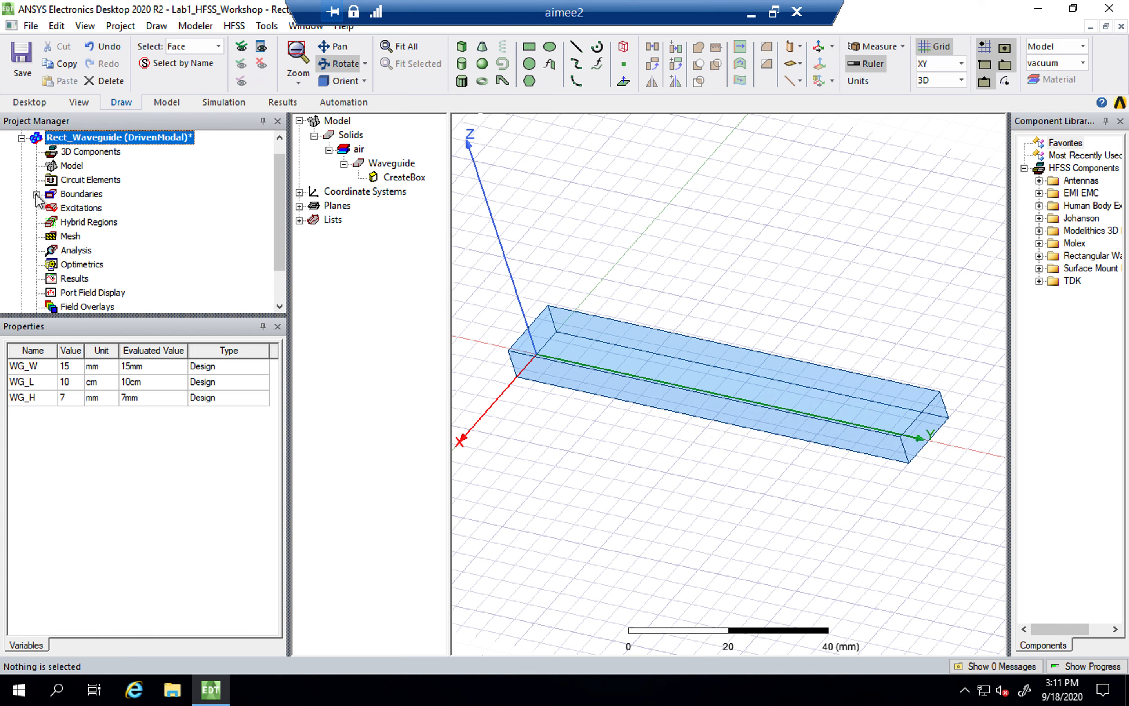
click(23, 140)
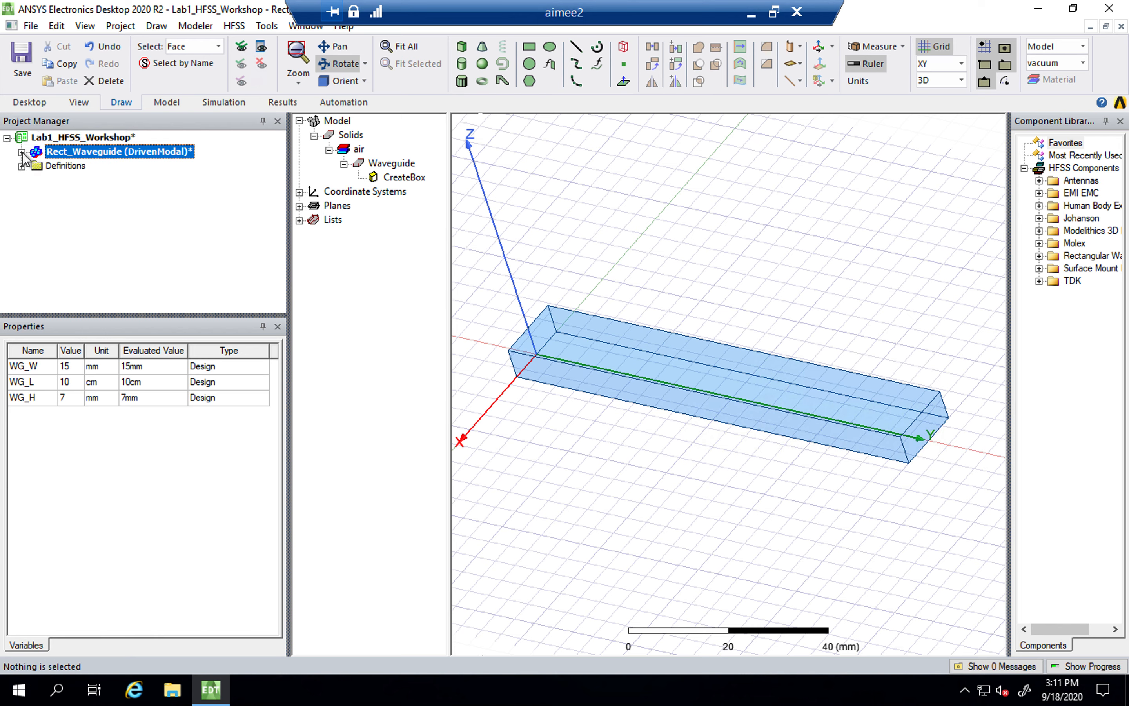
click(22, 152)
click(37, 193)
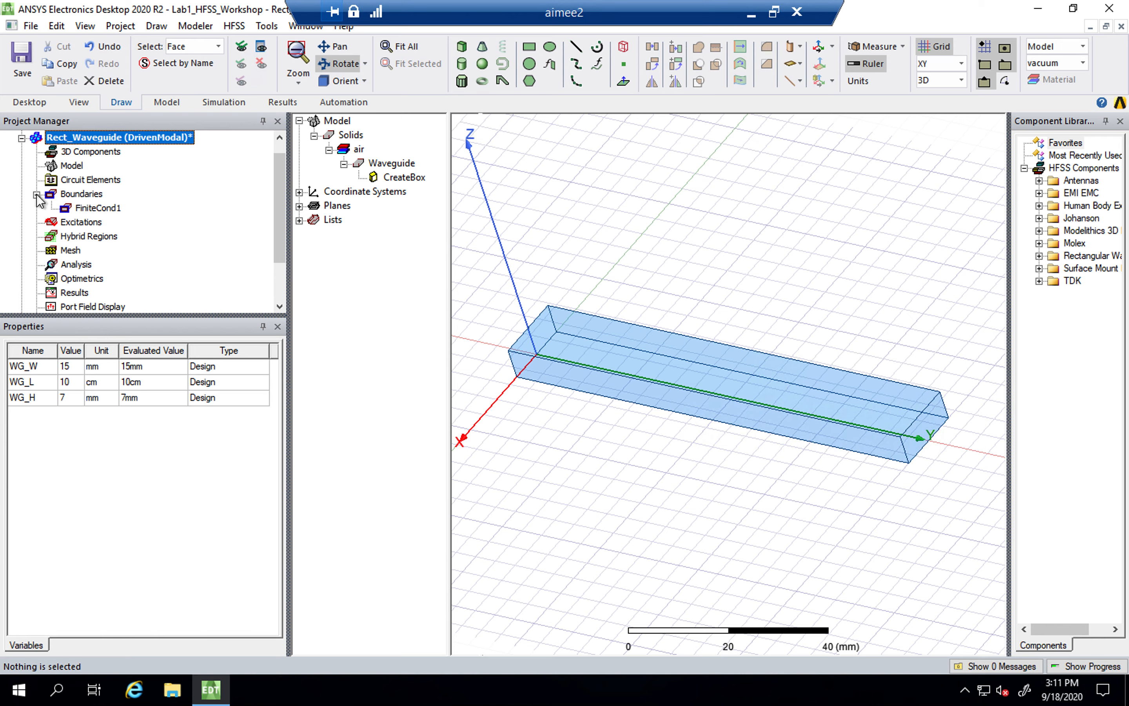
click(98, 207)
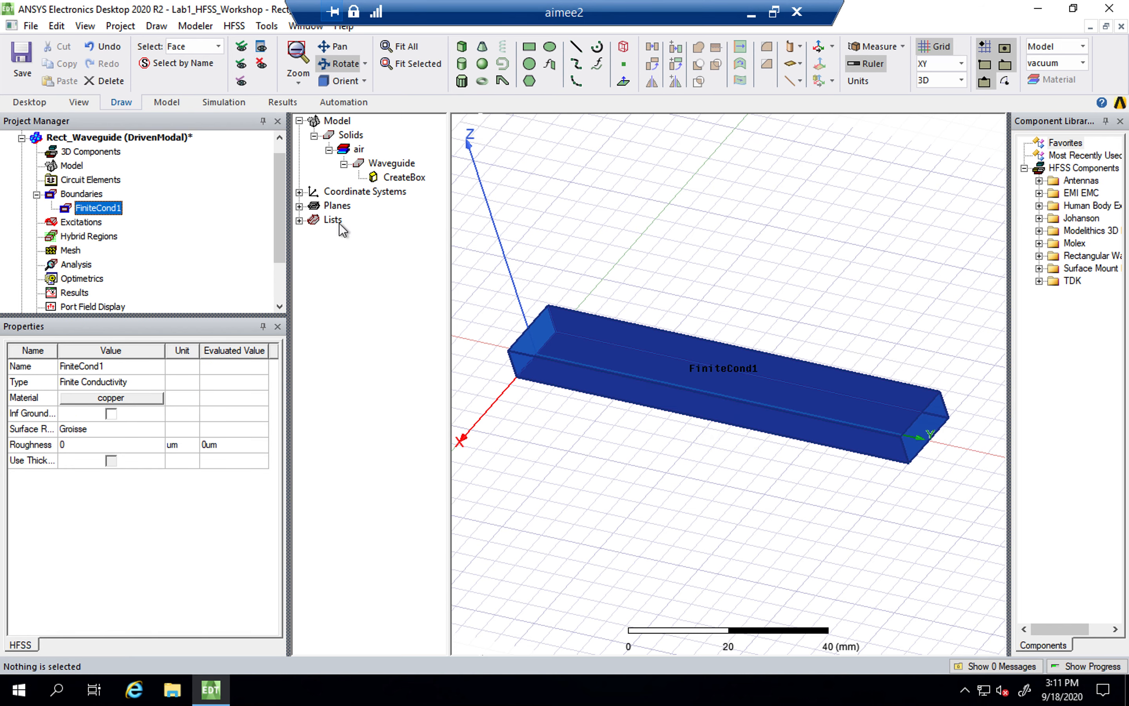
click(345, 68)
drag(910, 404, 850, 422)
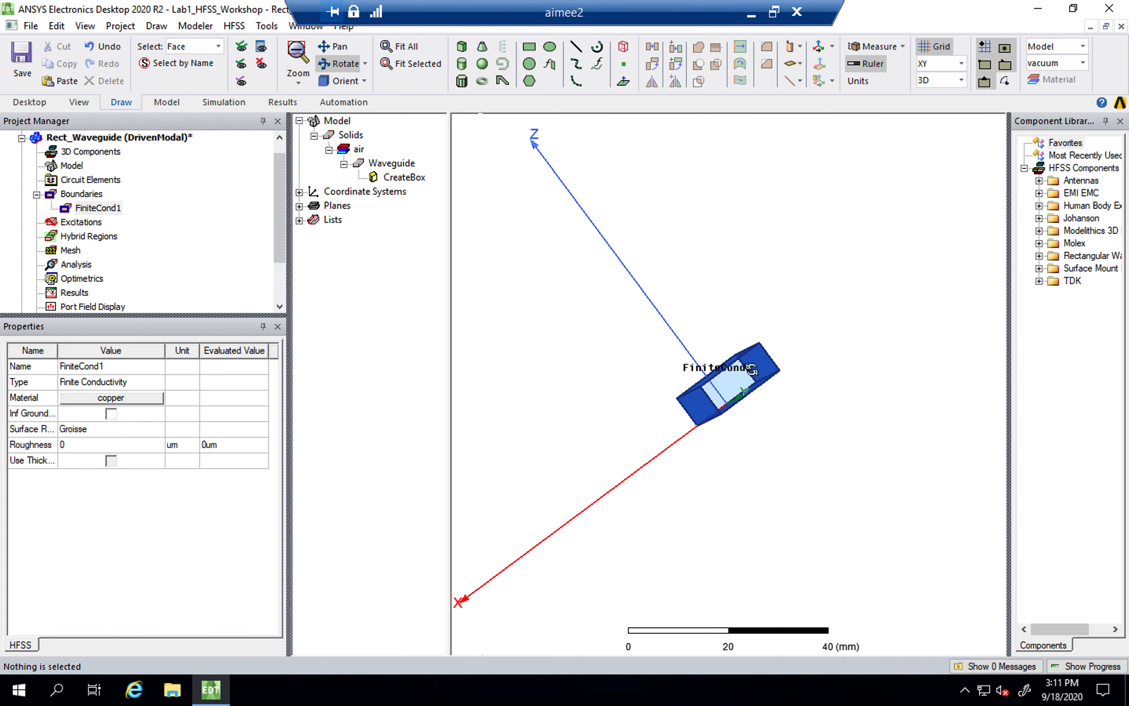
drag(701, 368, 791, 378)
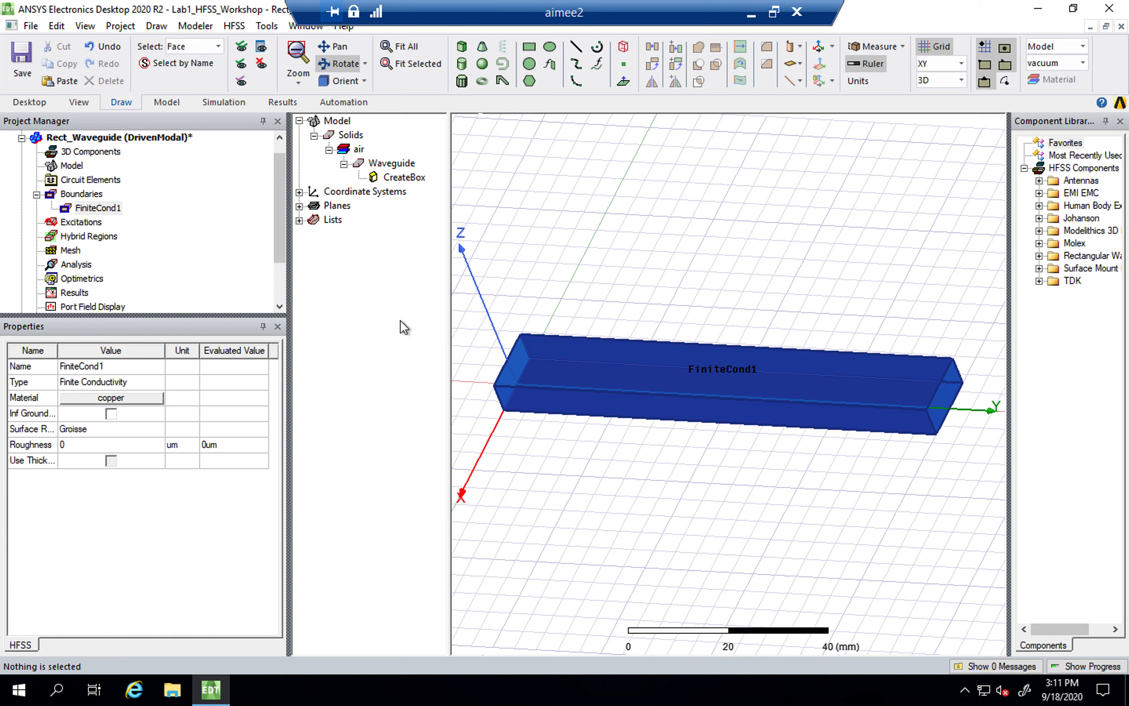
Step: View the Waveguide from the isometric and other orientations to examine the boundary on its walls
click(364, 81)
click(366, 240)
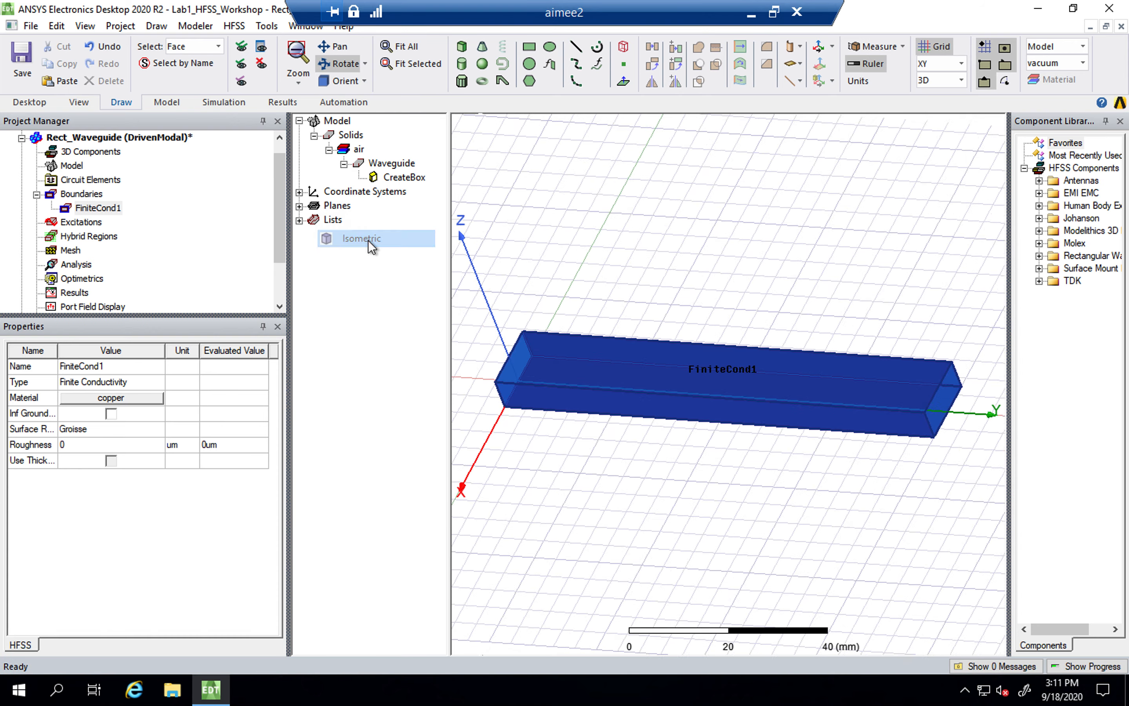
click(364, 81)
click(374, 204)
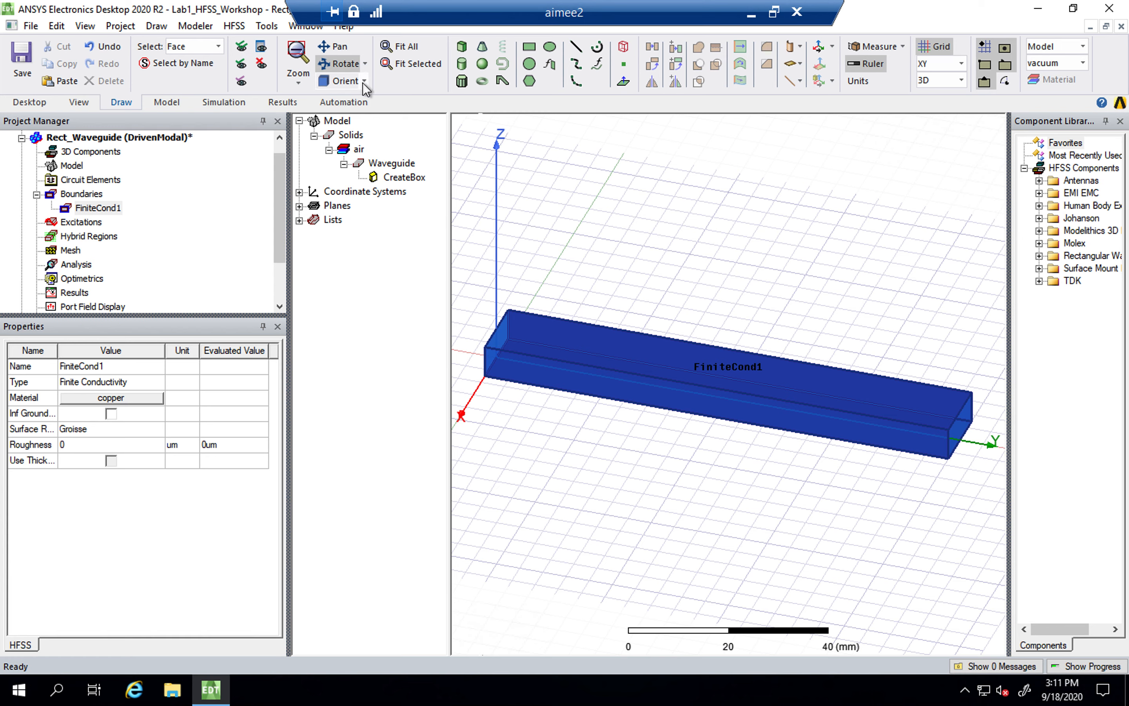
click(339, 63)
drag(577, 373, 651, 383)
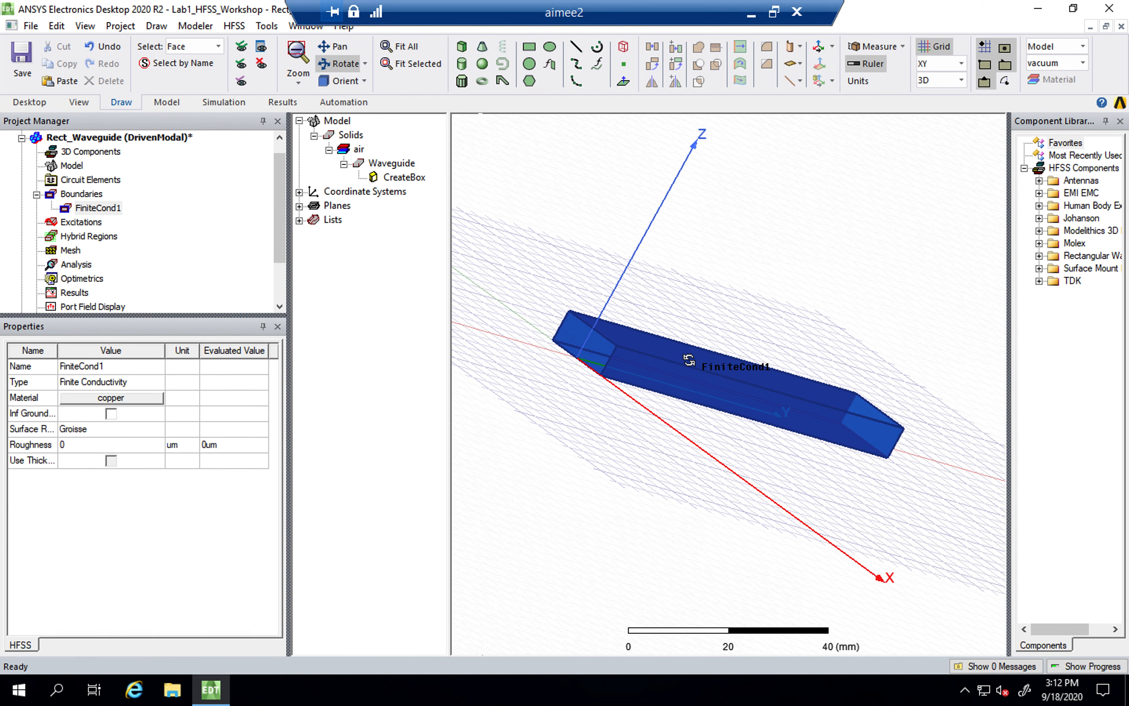
click(337, 64)
drag(672, 362, 839, 446)
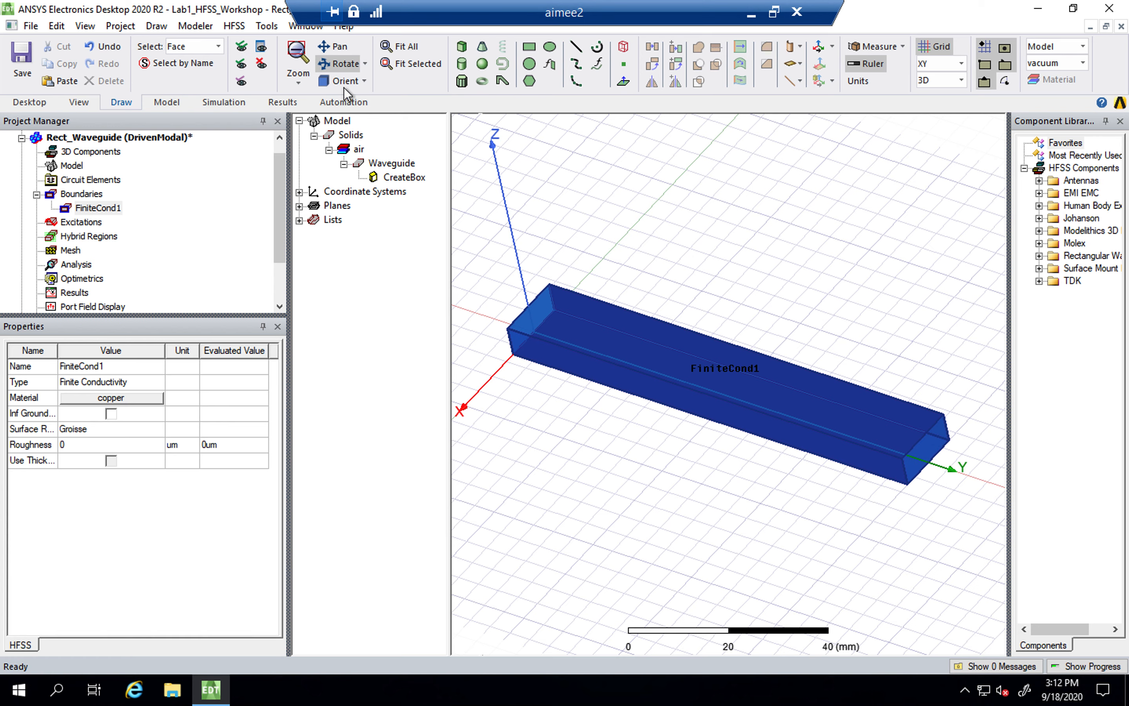
click(335, 64)
drag(653, 368, 598, 368)
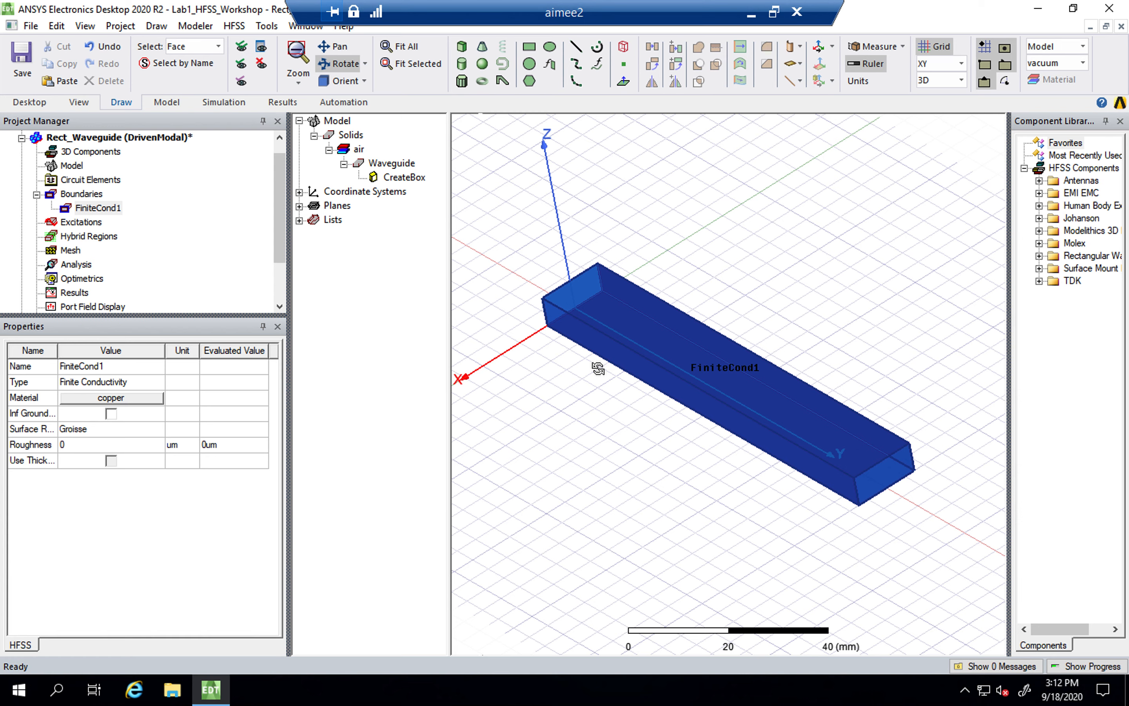
click(333, 63)
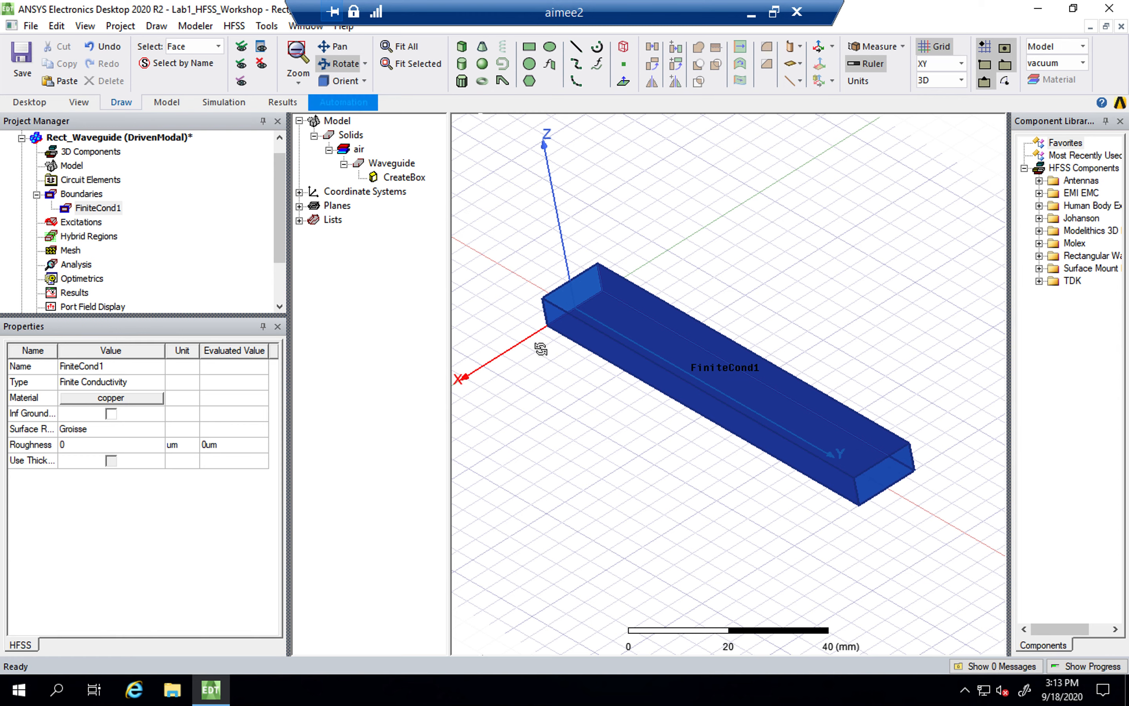
Step: Delete the copper finite conductivity boundary from the Rect_Waveguide design
click(91, 208)
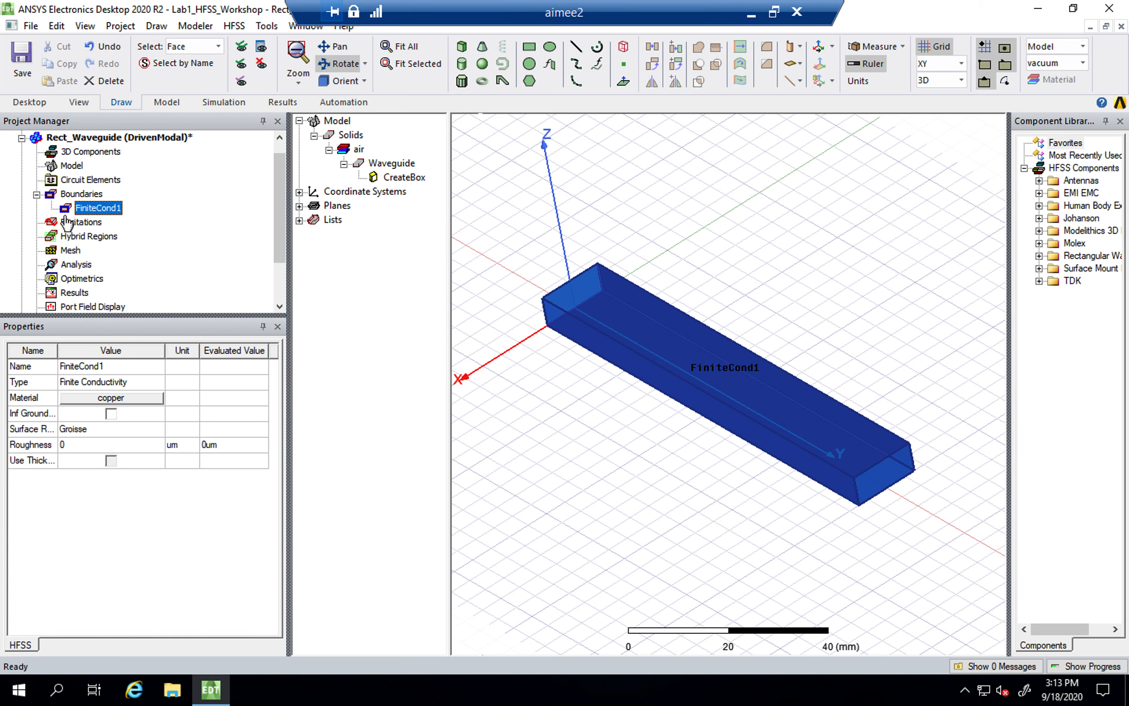
click(108, 82)
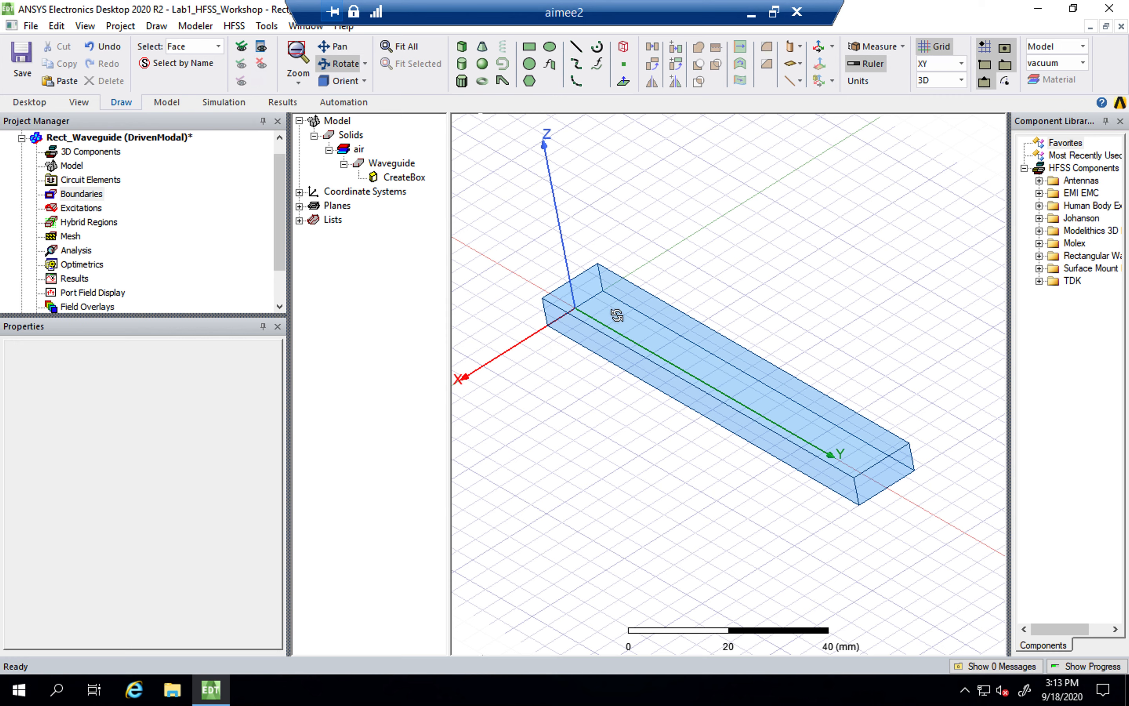
Step: Keep the selection mode on faces and select the Waveguide's +X side wall together with its top face
key(Escape)
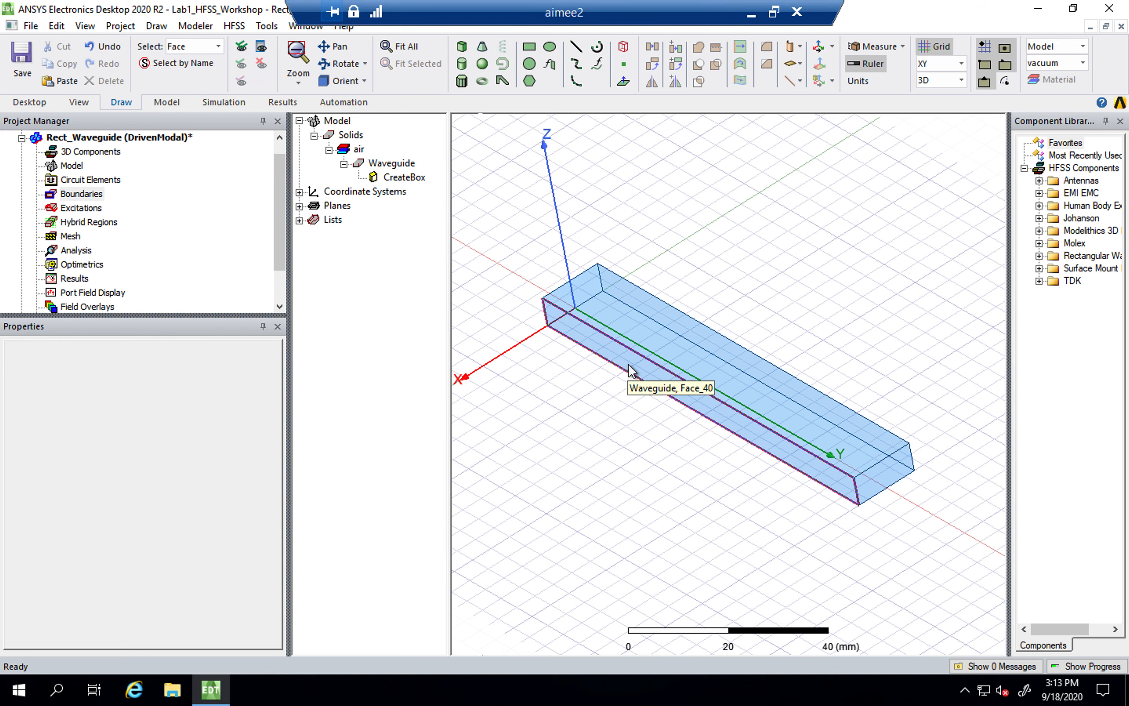
right_click(551, 377)
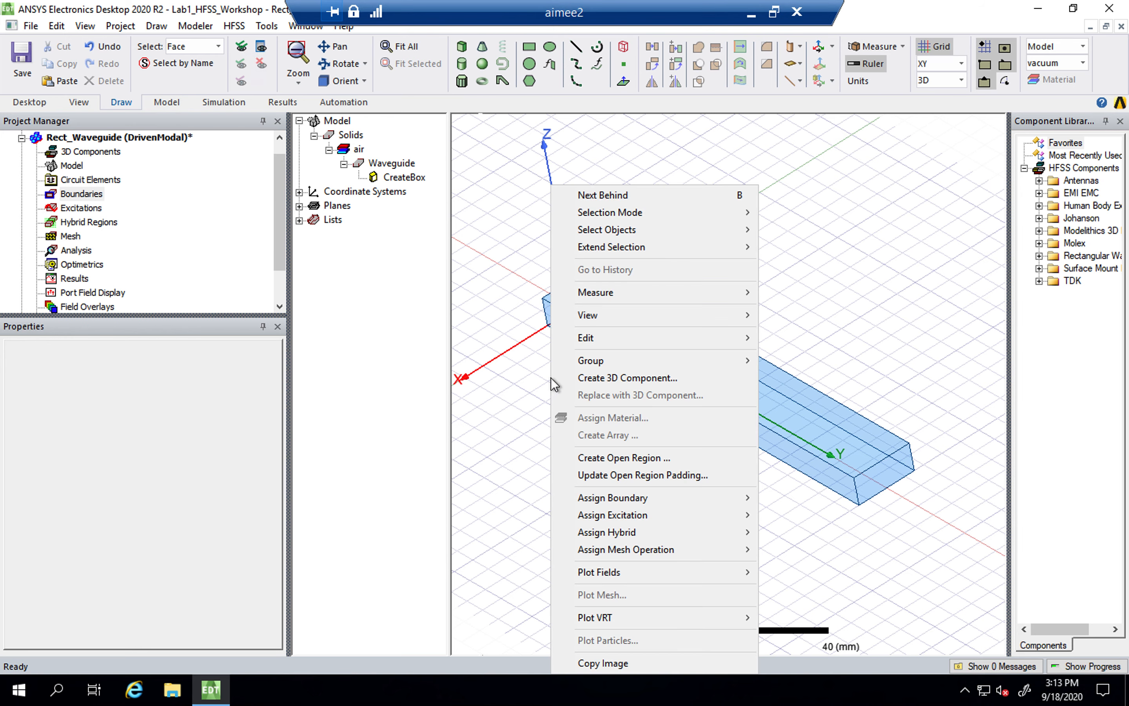
right_click(479, 275)
mouse_move(580, 212)
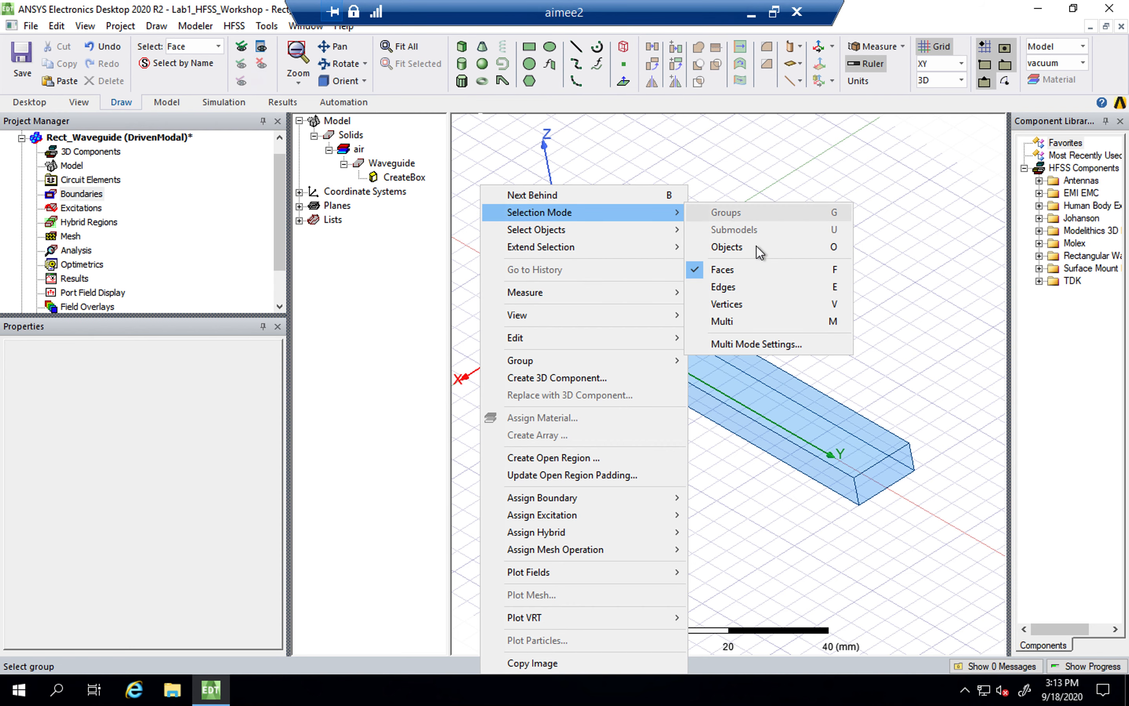
click(752, 273)
click(603, 350)
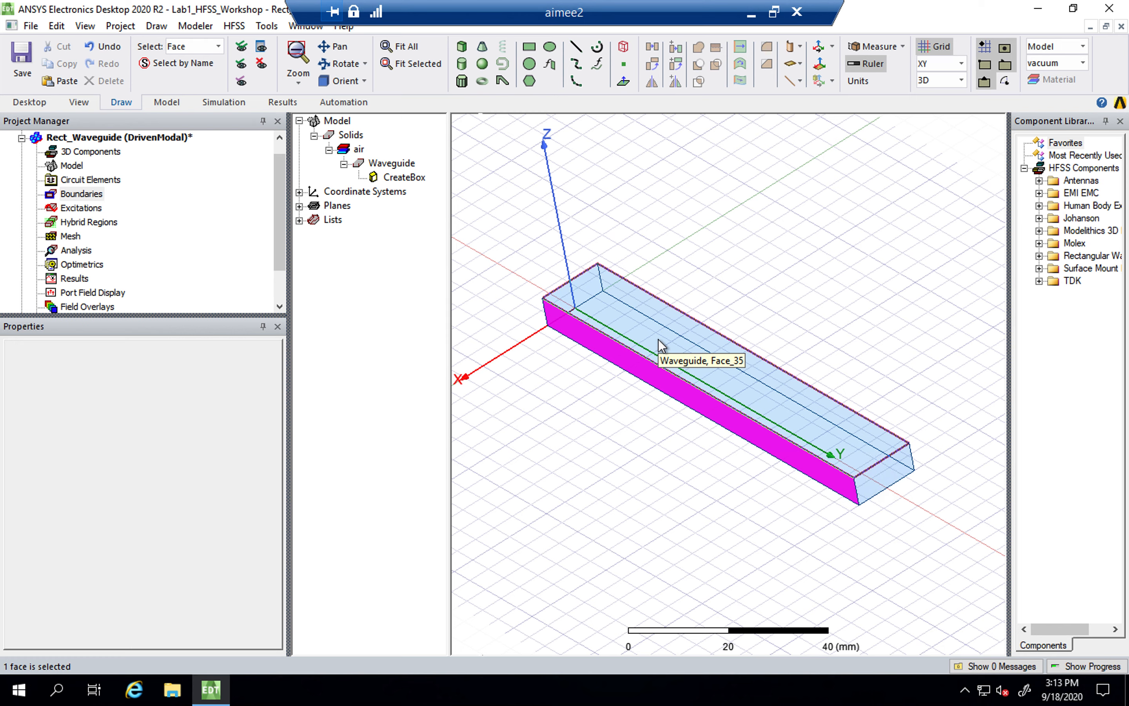
ctrl+click(635, 313)
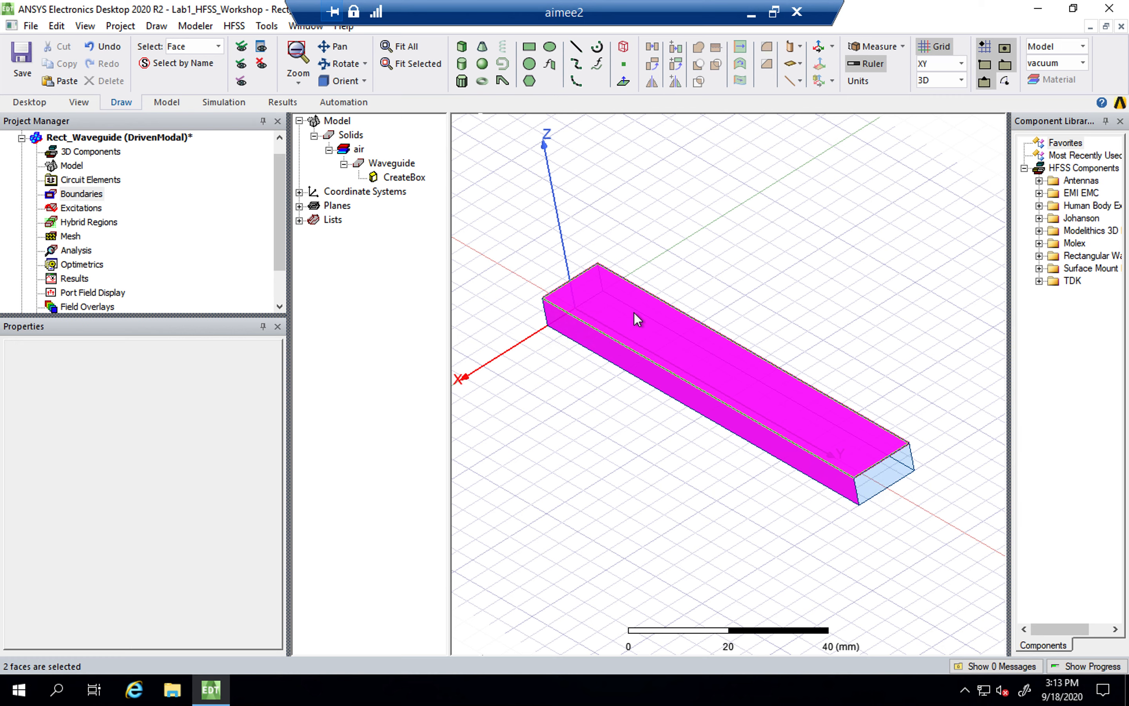
Step: Add the Waveguide's opposite side wall and bottom face to the current face selection
click(345, 65)
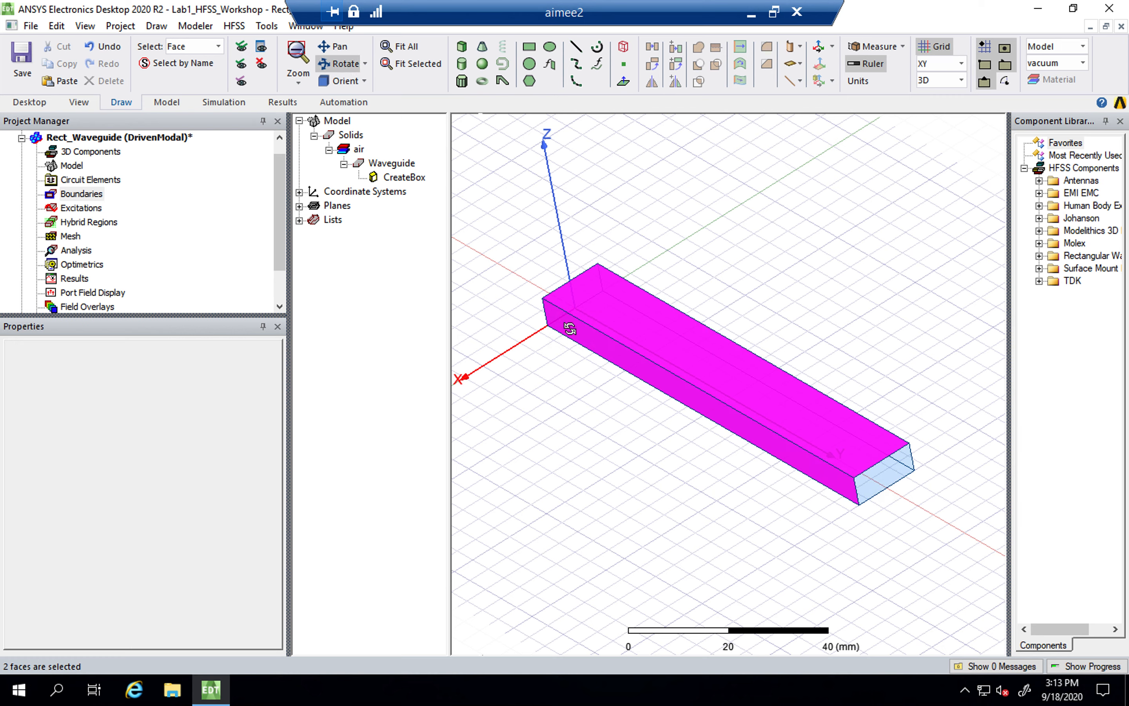
drag(698, 385, 541, 353)
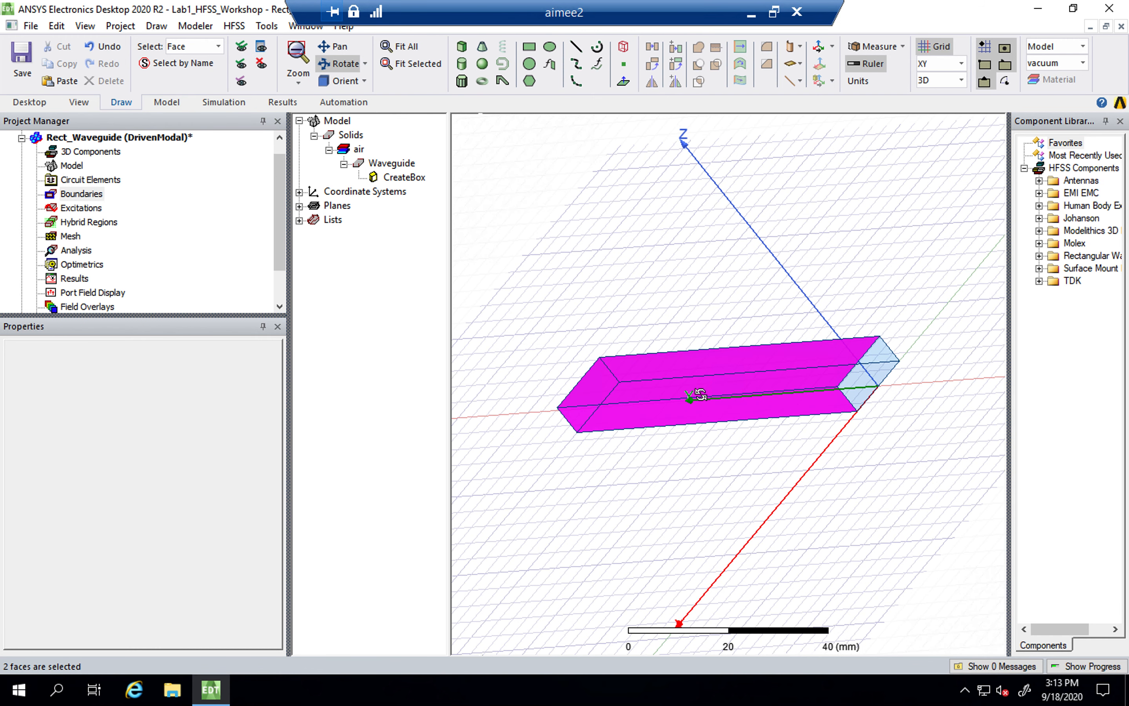
key(Escape)
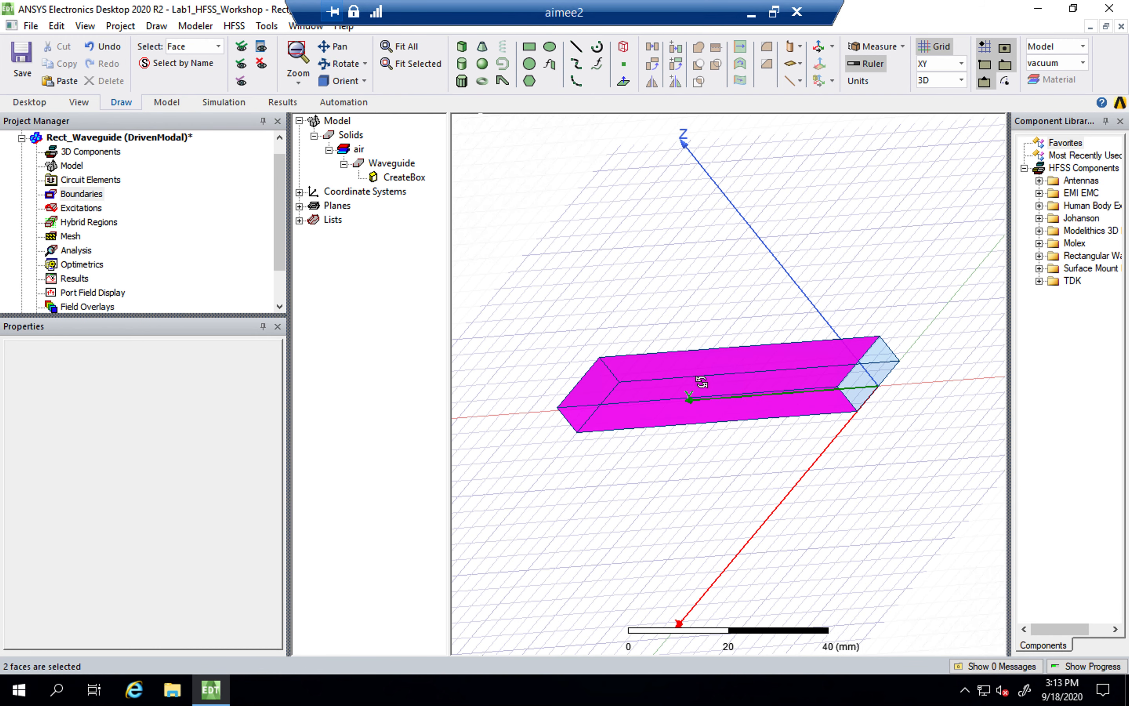
ctrl+click(694, 372)
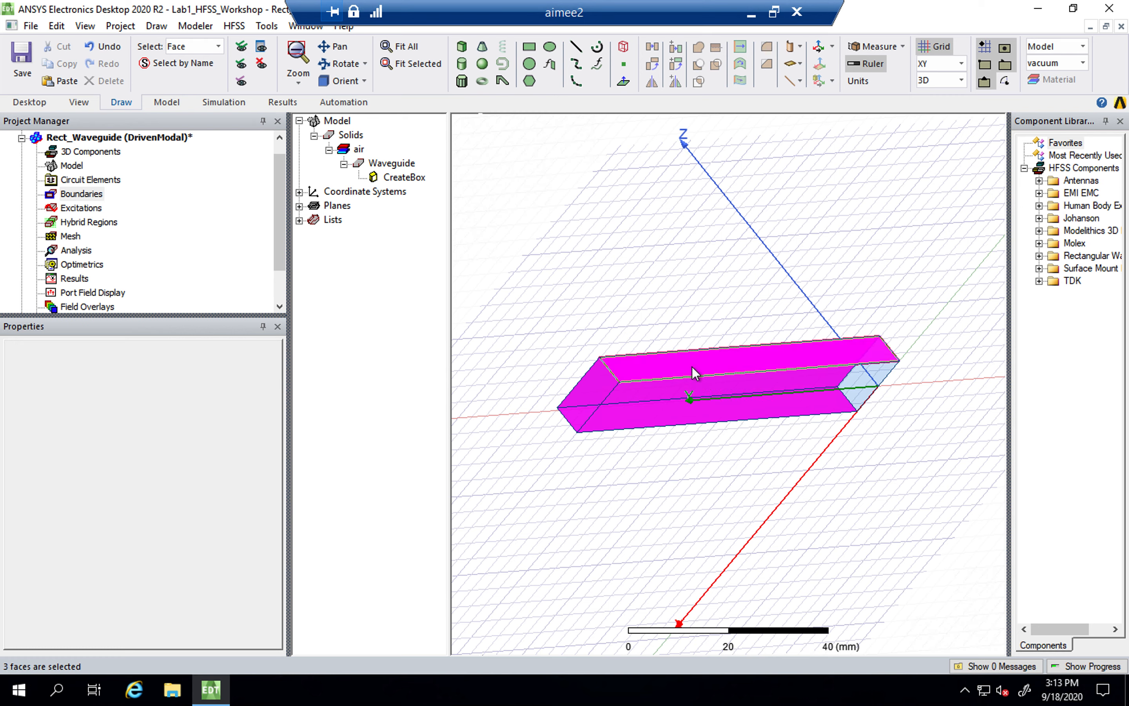
ctrl+click(648, 400)
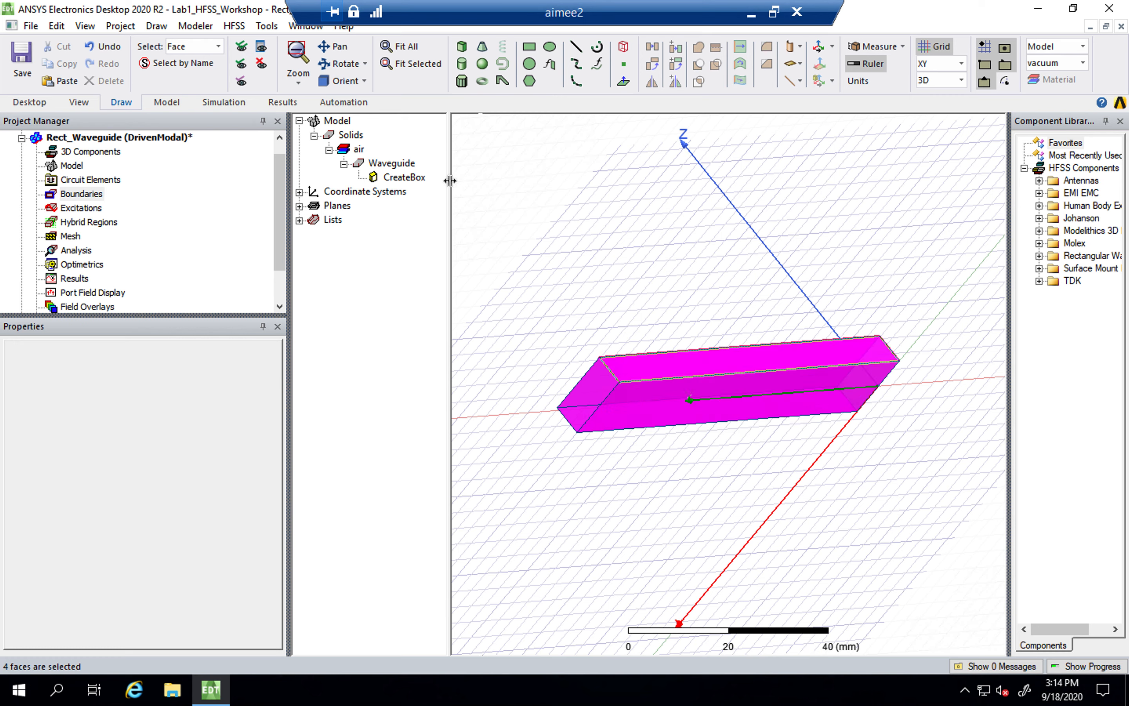
Step: Start a Finite Conductivity boundary on the four selected wall faces and name it WG_Faces
click(338, 66)
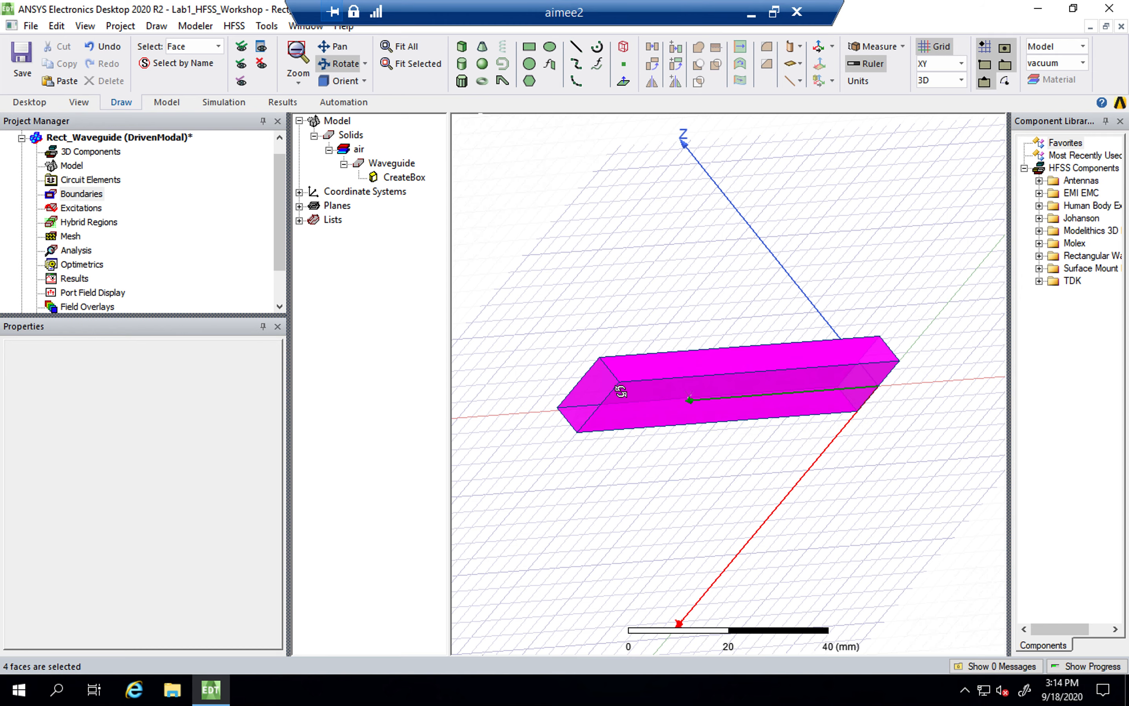
drag(580, 374, 611, 379)
drag(634, 380, 720, 370)
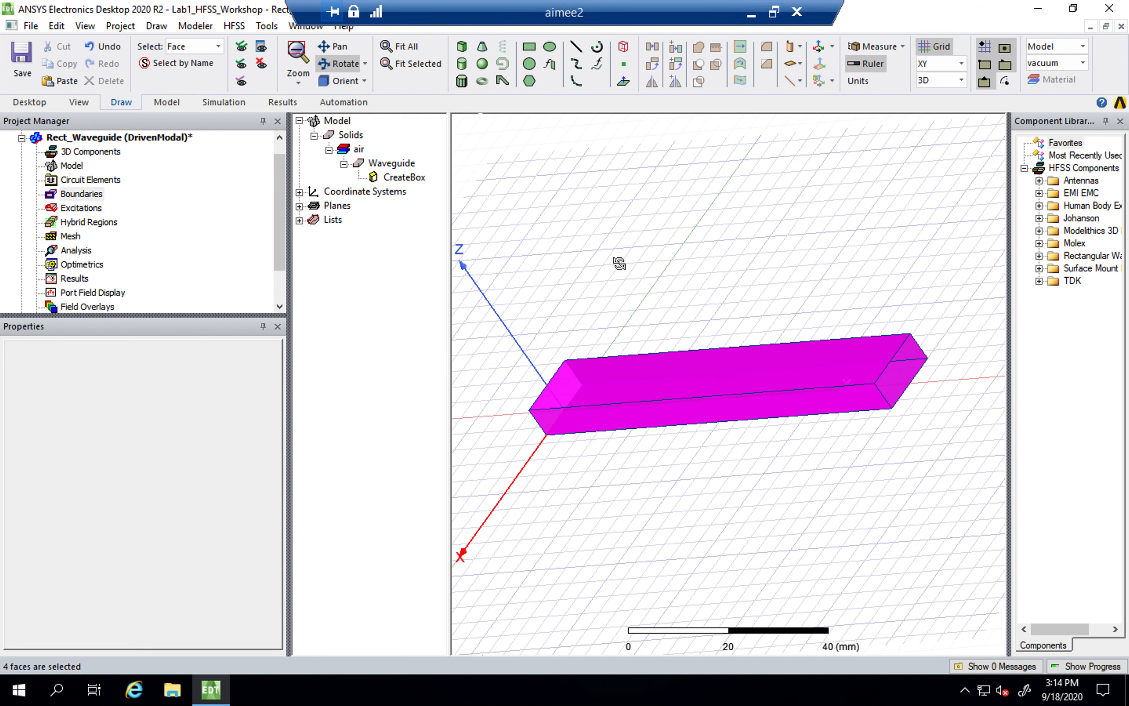
click(364, 81)
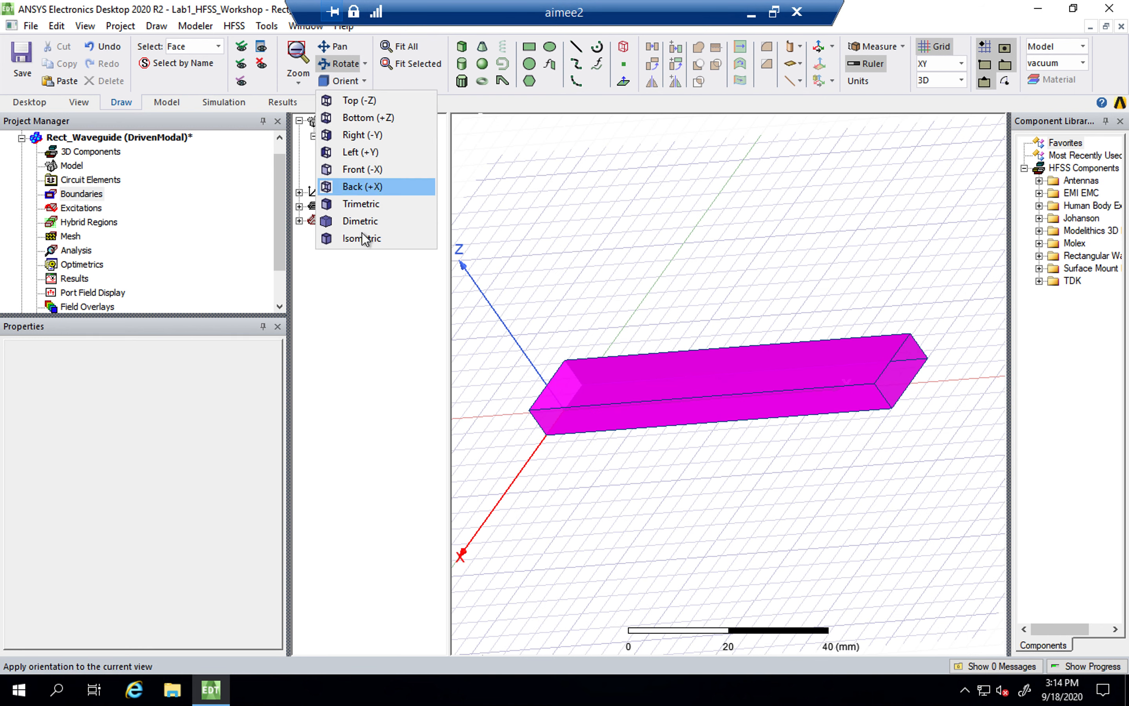
click(362, 239)
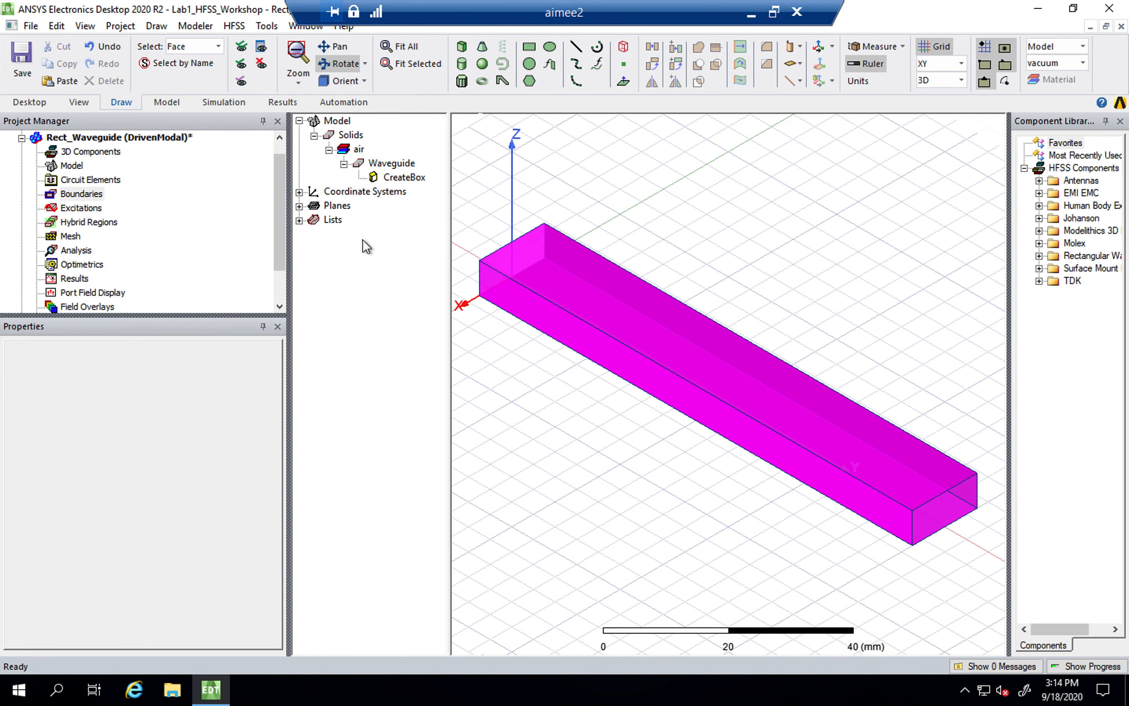
right_click(589, 282)
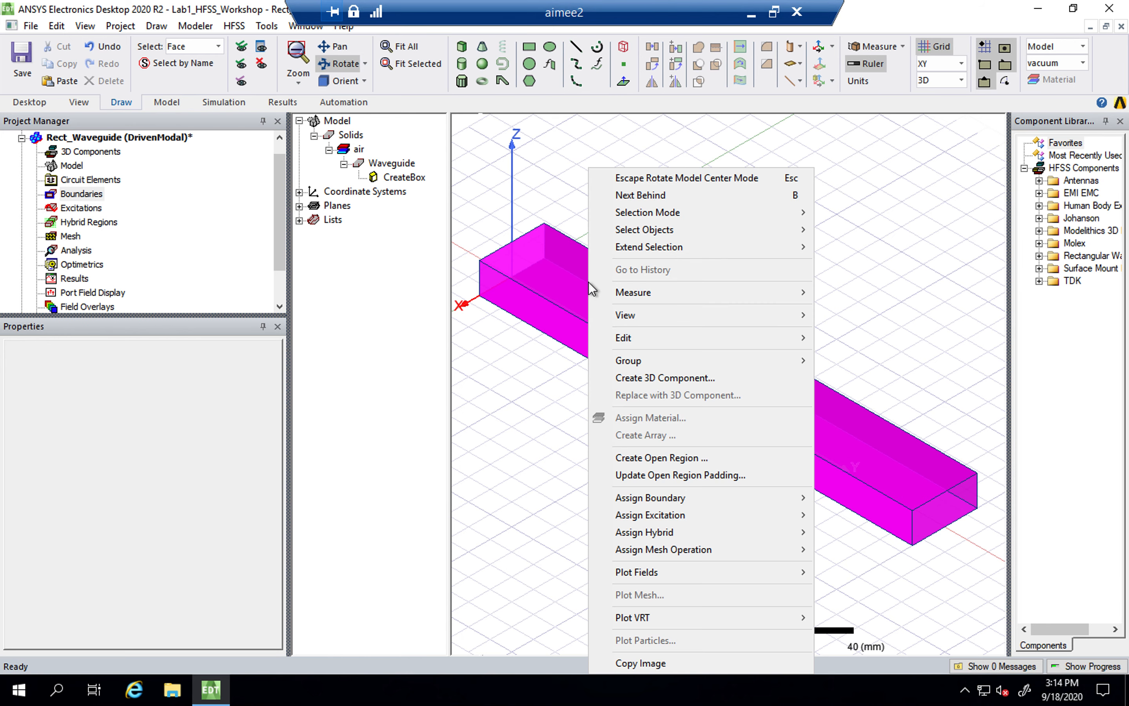
mouse_move(710, 499)
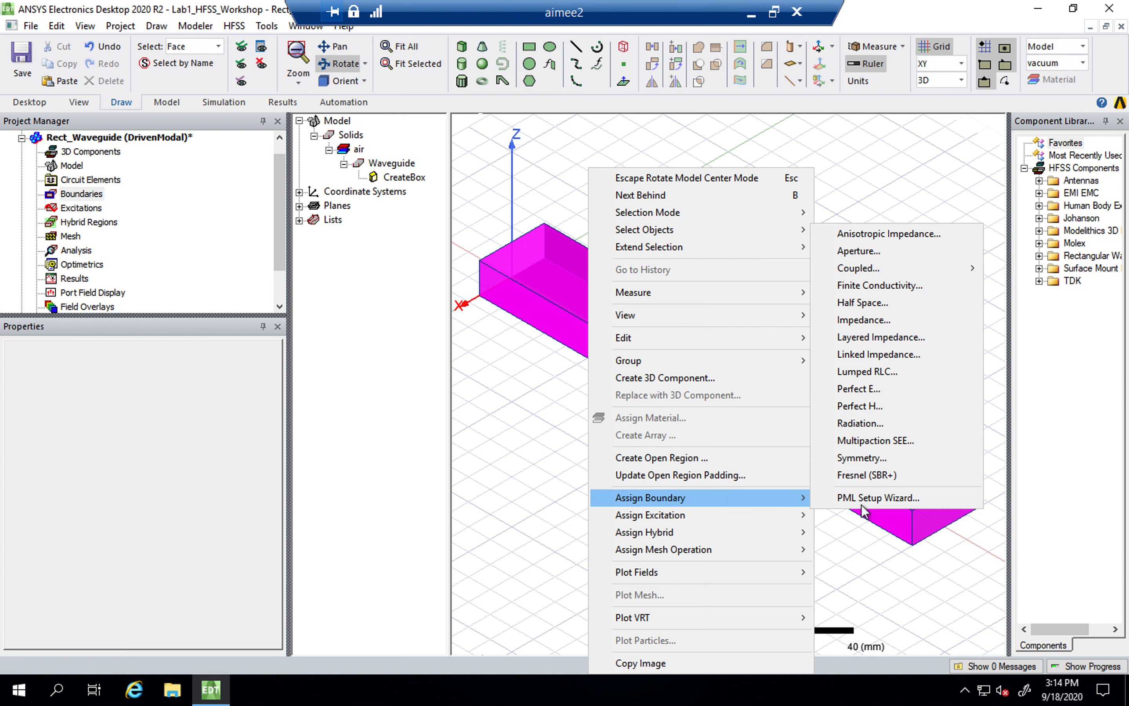
click(891, 287)
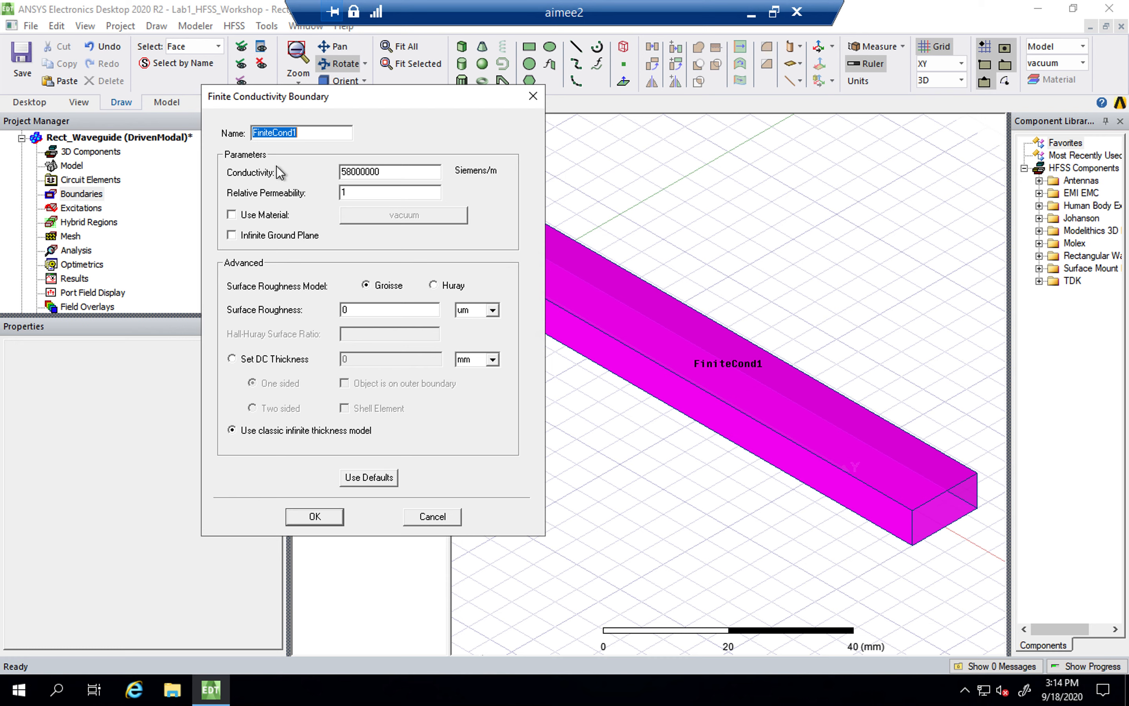
text(WG_Faces)
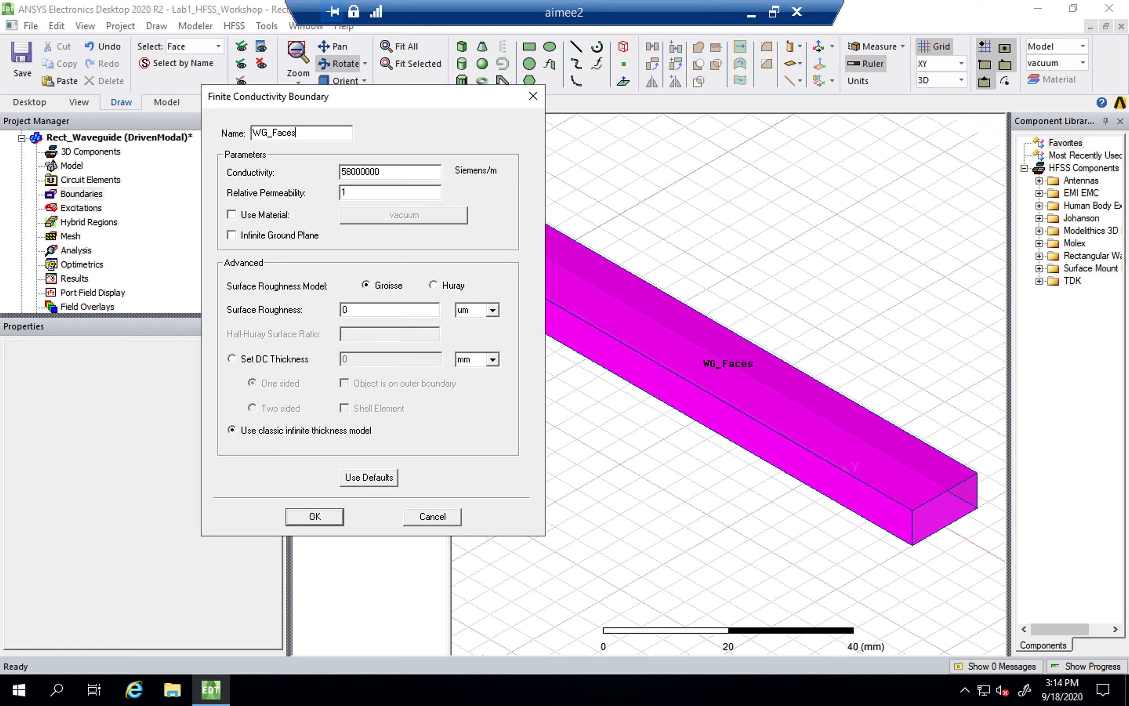
Step: Make the WG_Faces boundary use a material and choose copper for it
click(257, 213)
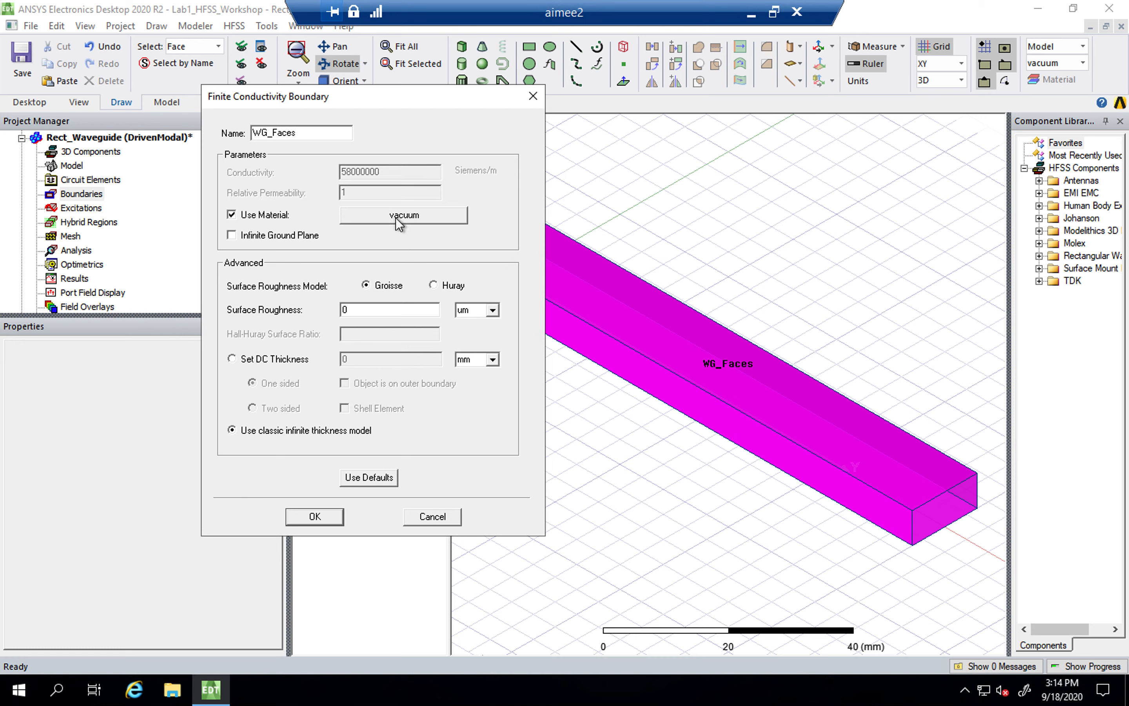
click(395, 218)
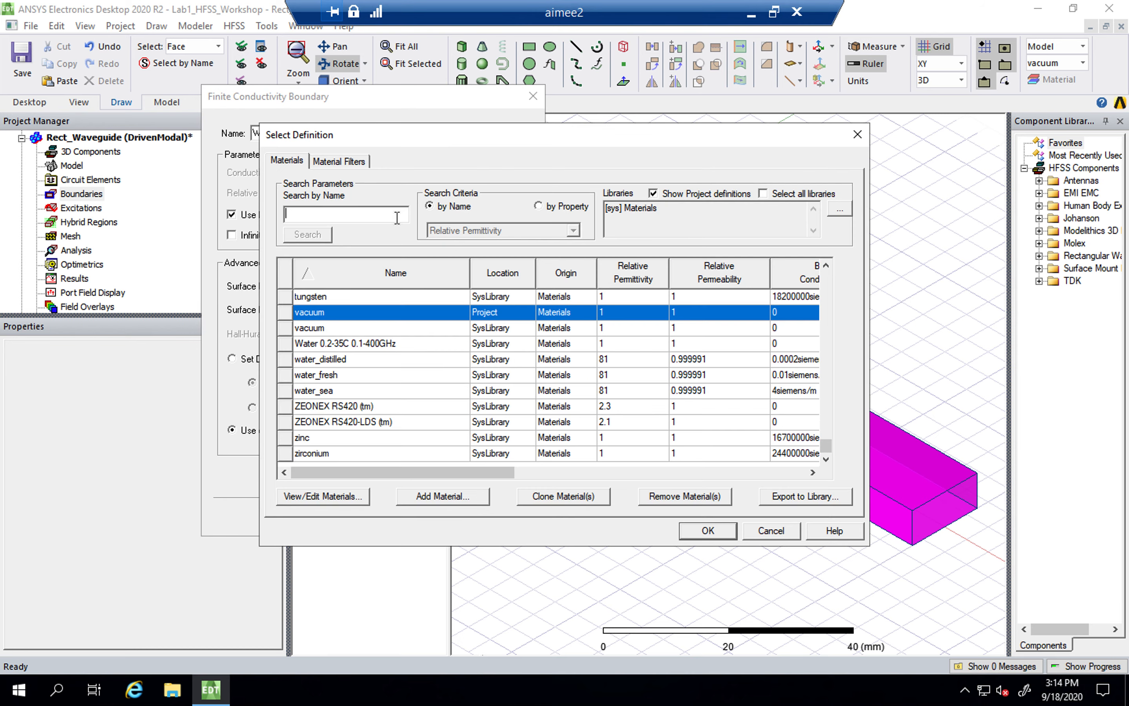
text(coppe)
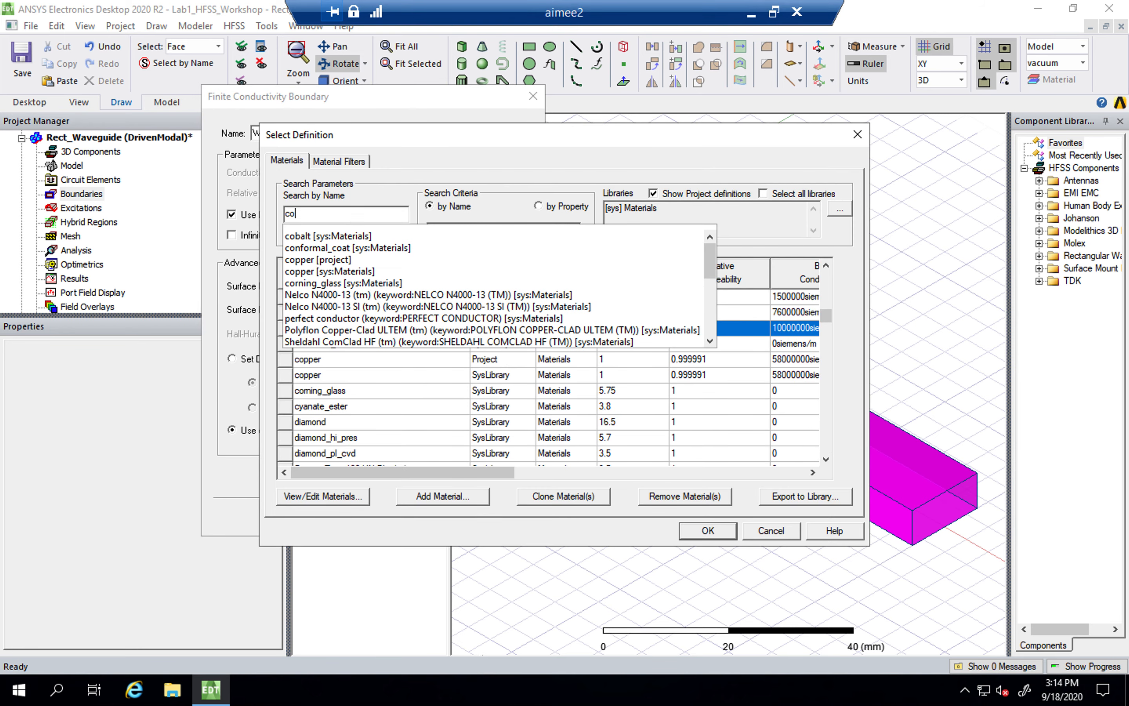
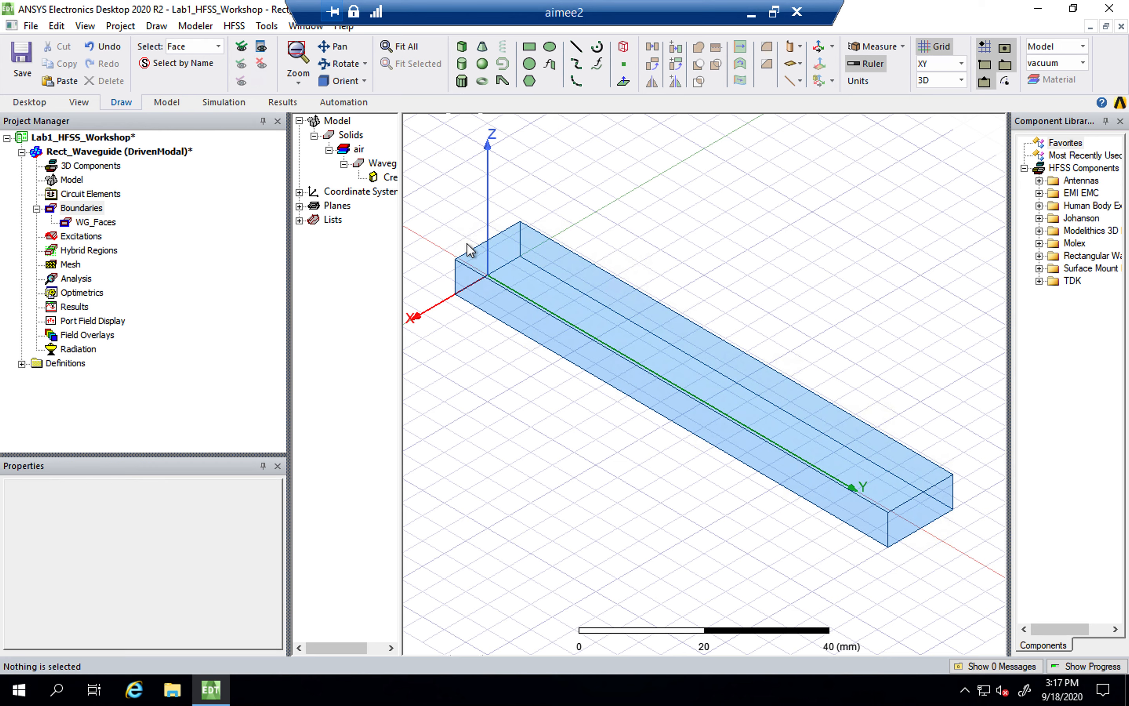
Step: Open a wave port definition for the Waveguide's end face at the origin, examine its general settings, and cancel it
click(334, 64)
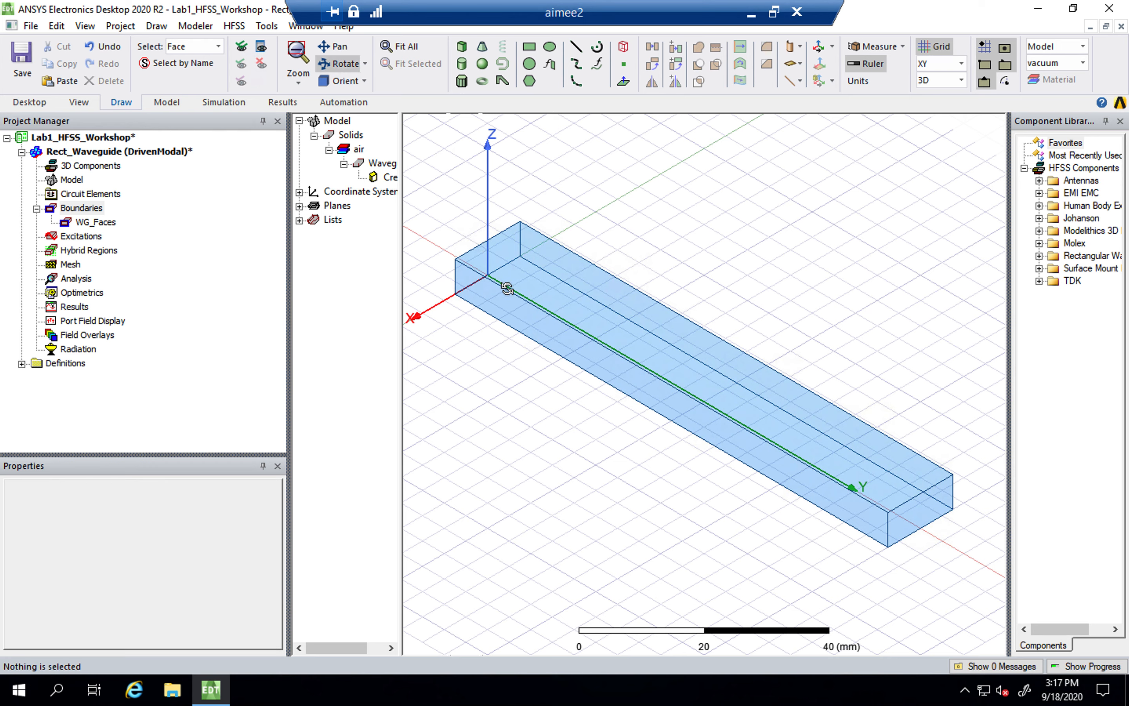
drag(510, 353, 472, 280)
drag(561, 401, 673, 434)
mouse_move(760, 381)
mouse_down()
mouse_move(761, 362)
mouse_move(745, 387)
mouse_up()
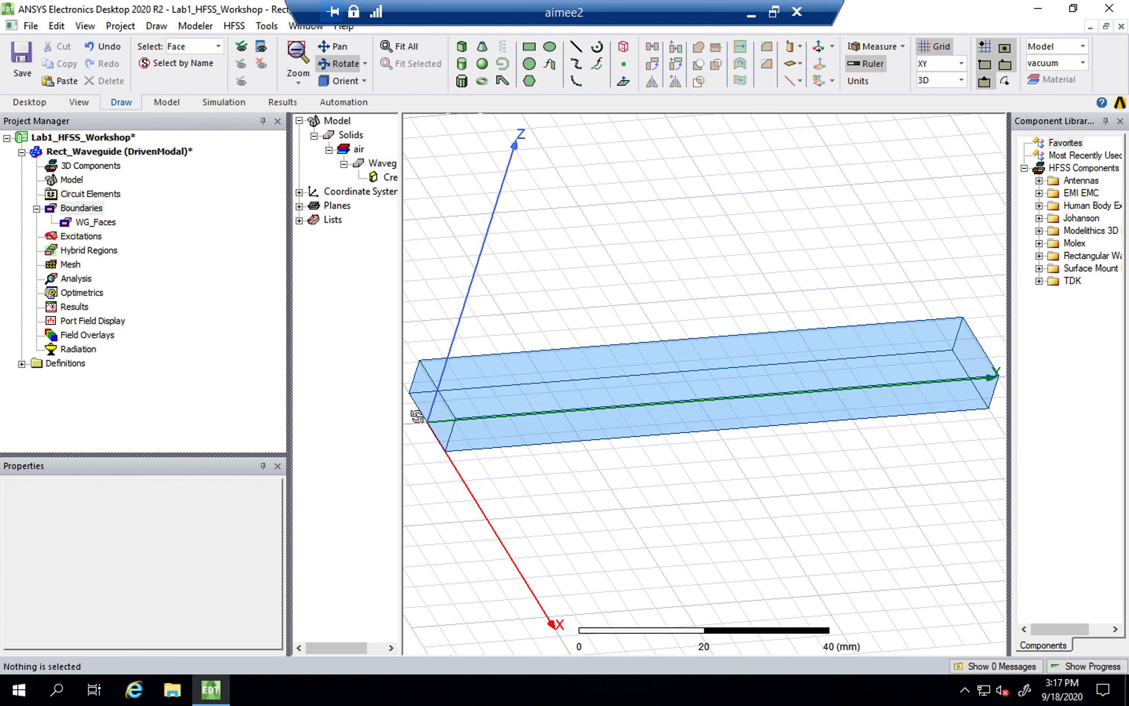
key(Escape)
click(422, 389)
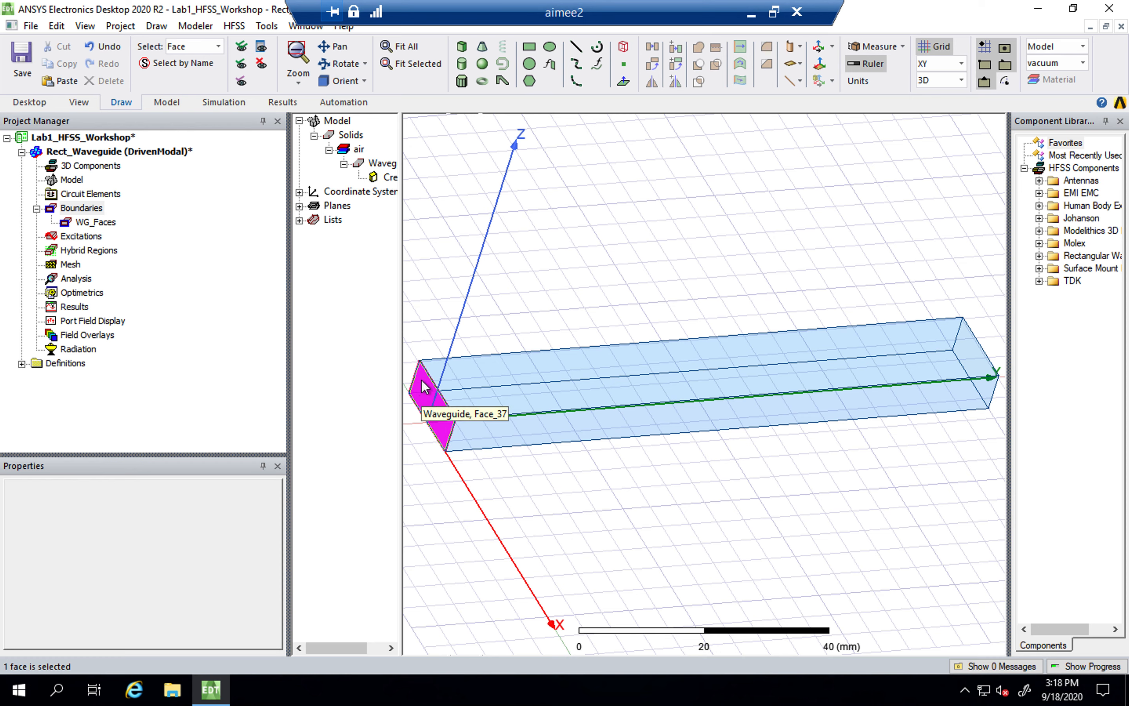
right_click(421, 380)
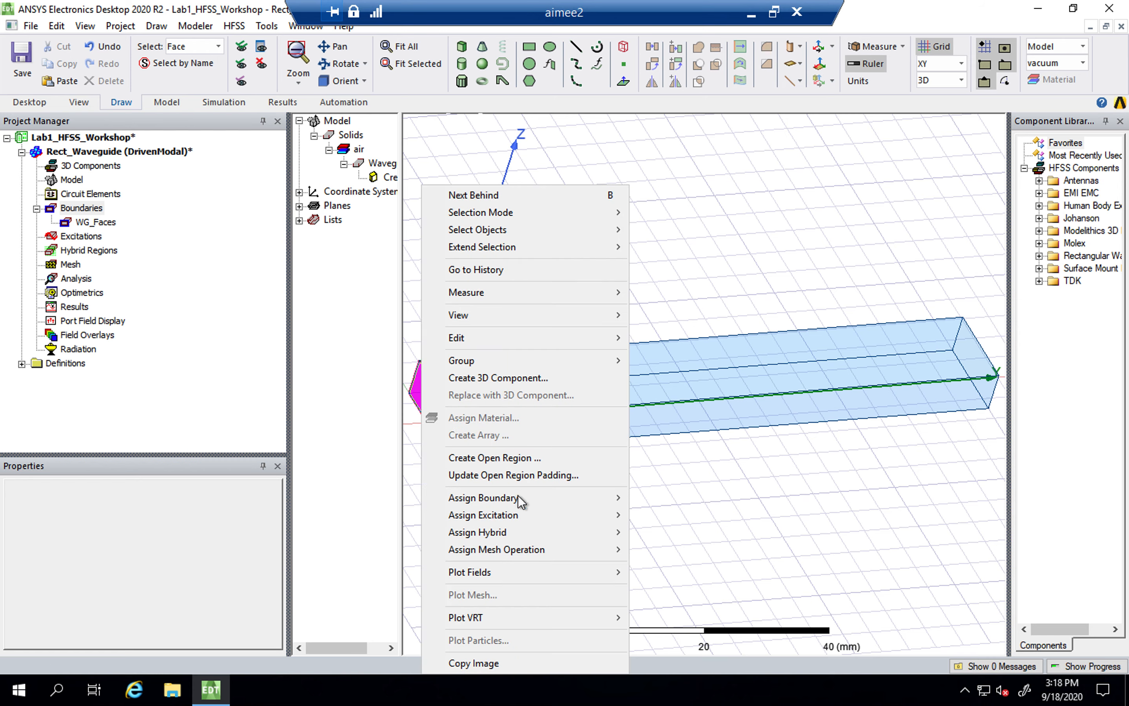
mouse_move(530, 520)
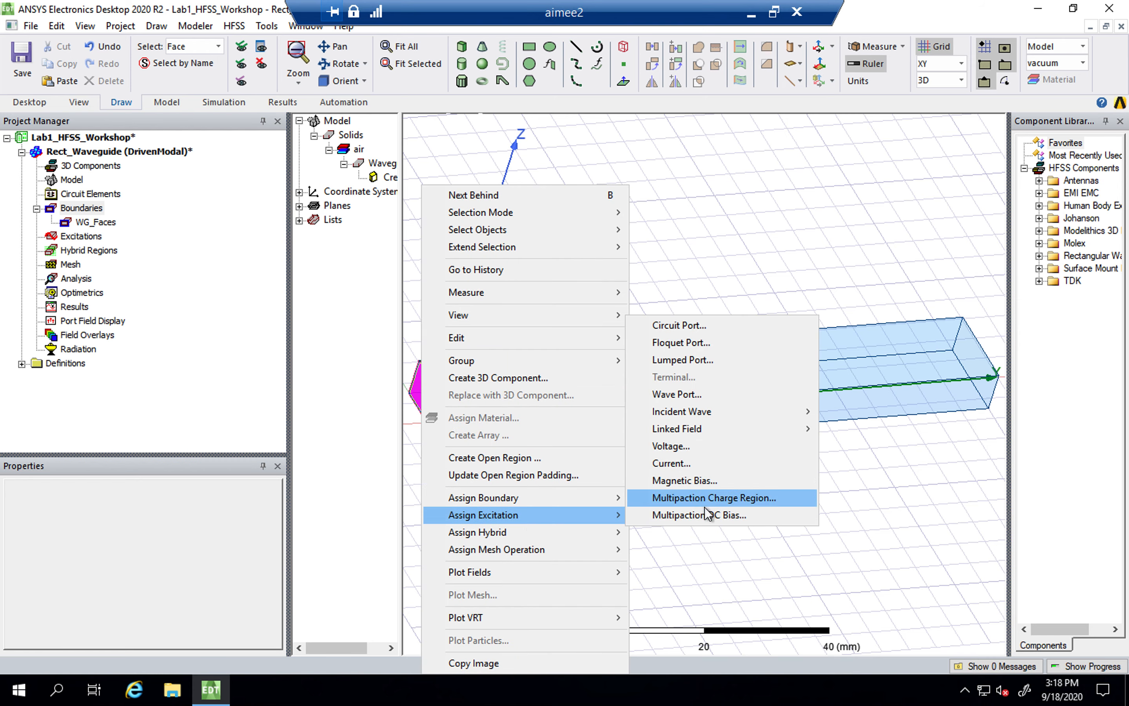
click(714, 392)
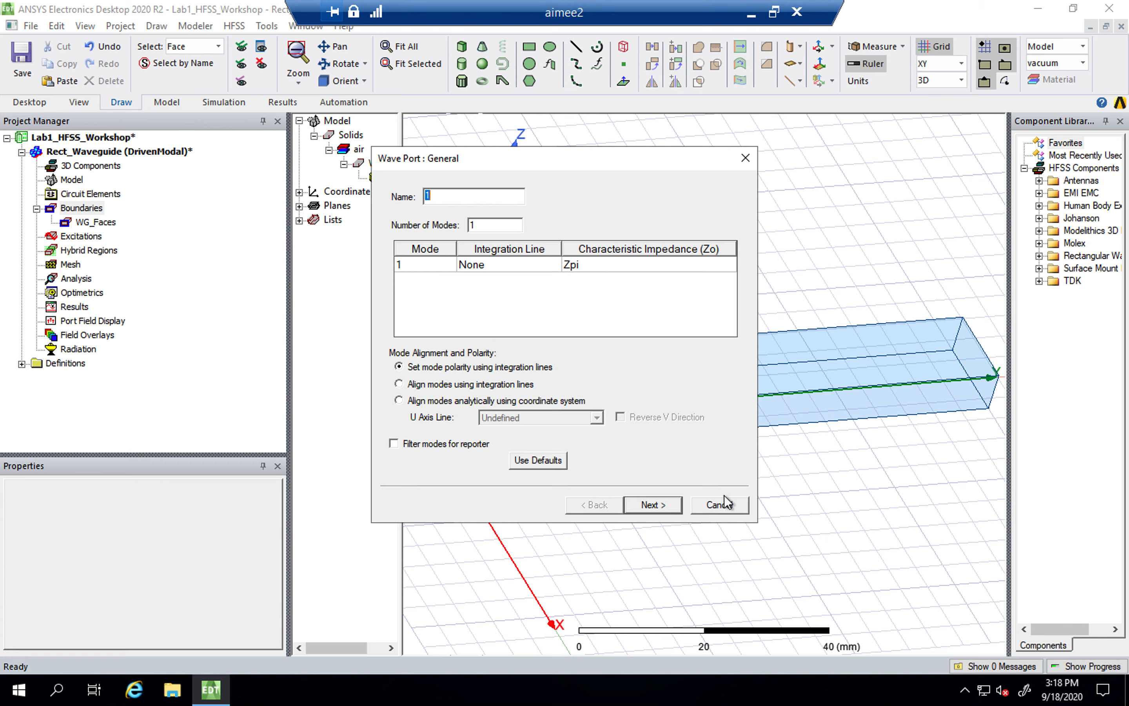
click(720, 505)
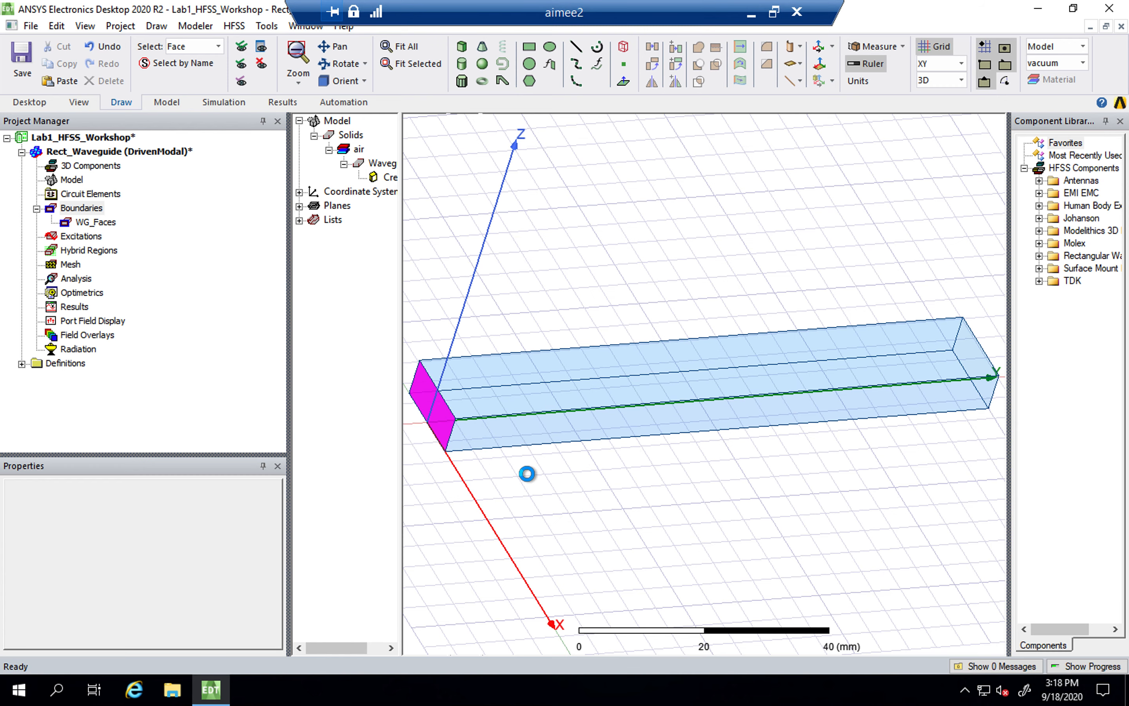
click(506, 468)
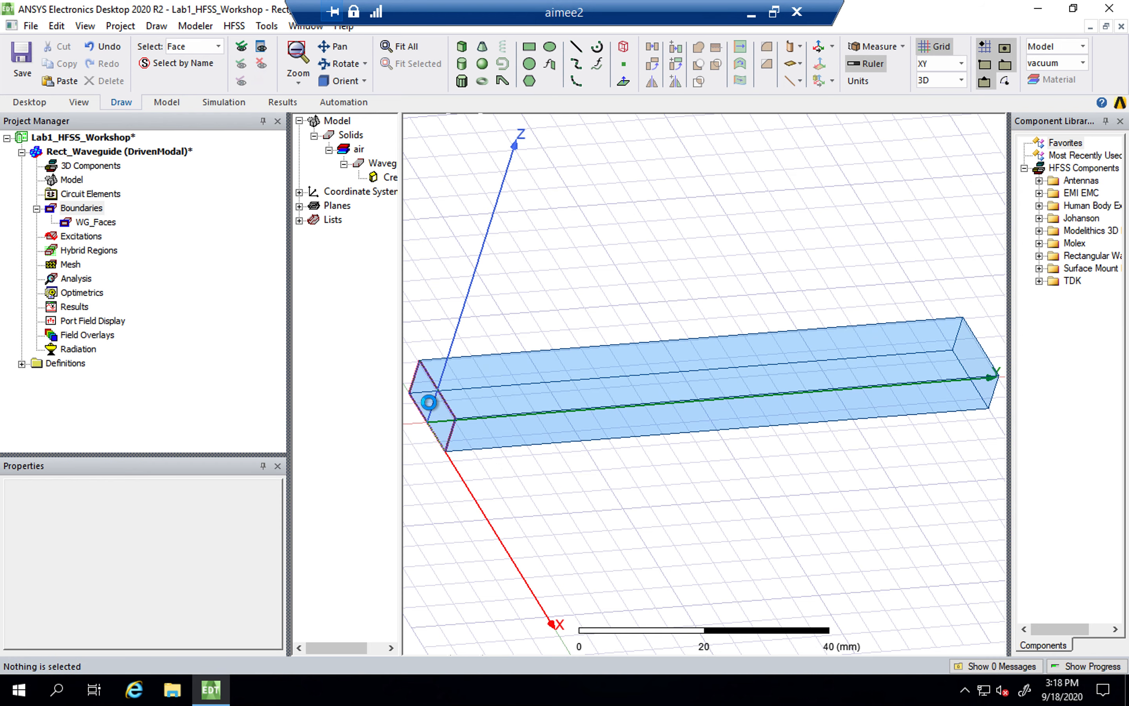
click(425, 392)
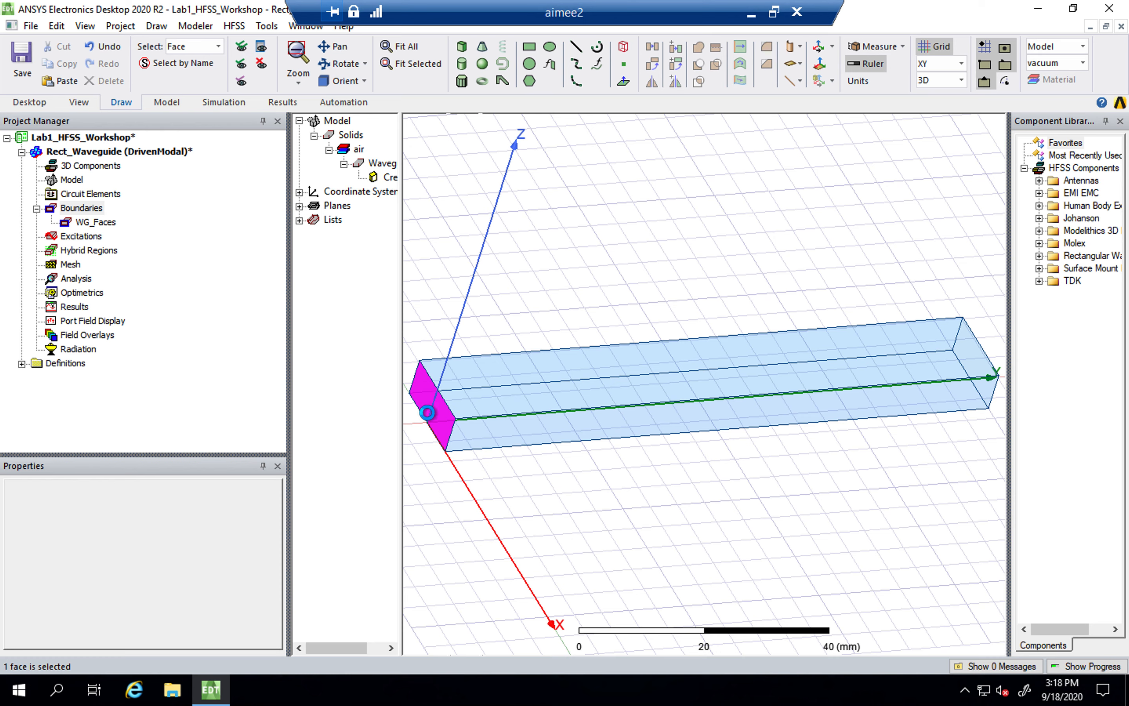
right_click(420, 386)
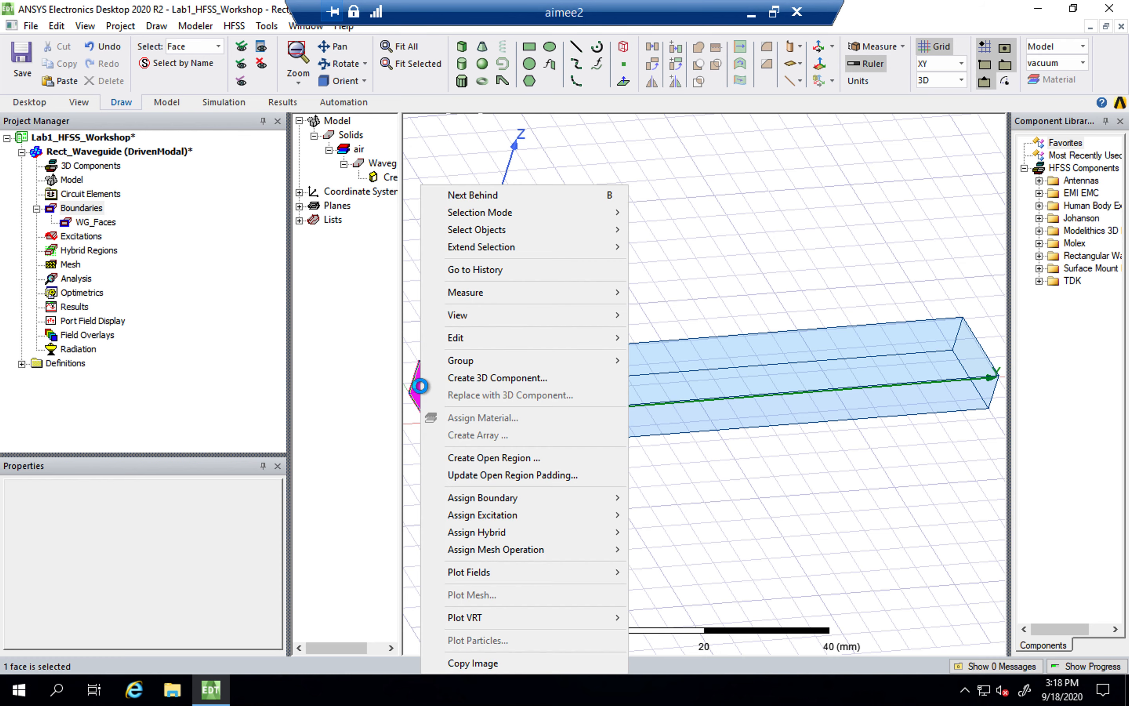
click(523, 514)
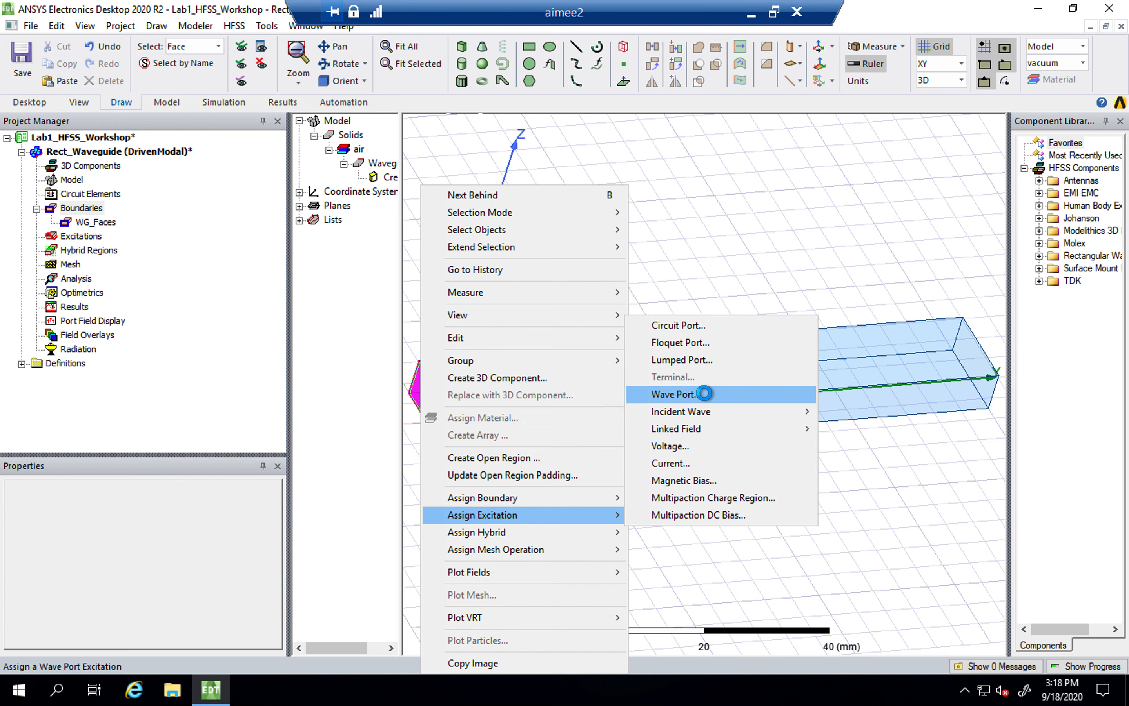
click(704, 393)
key(Escape)
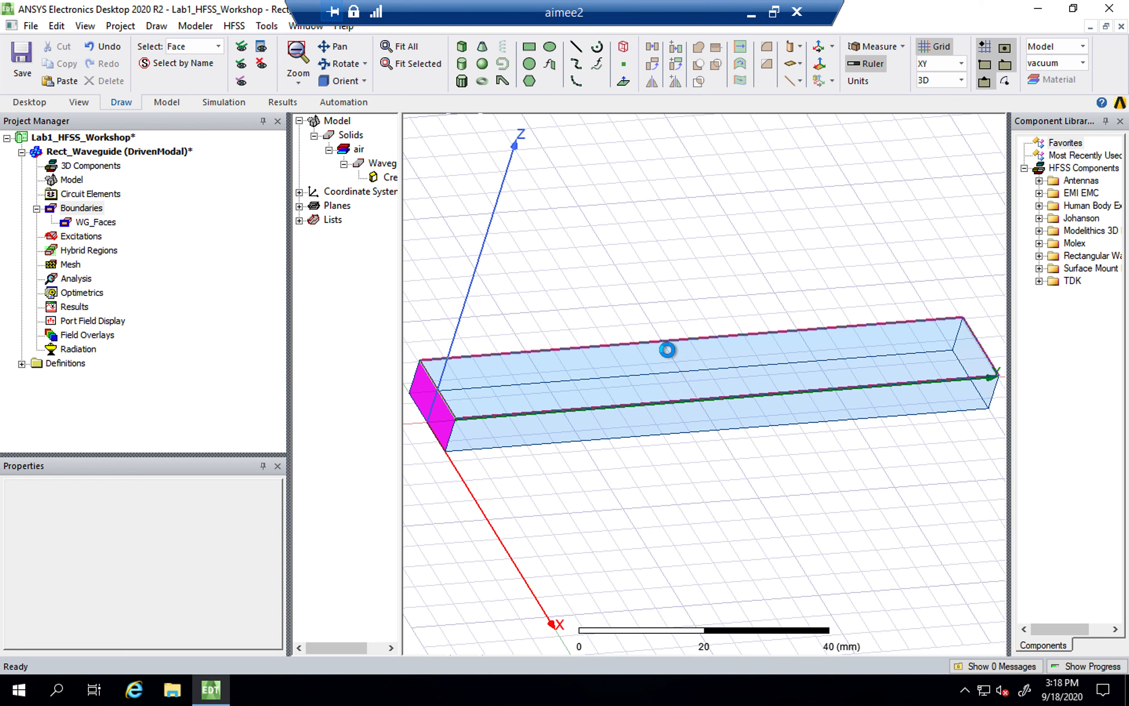
click(568, 216)
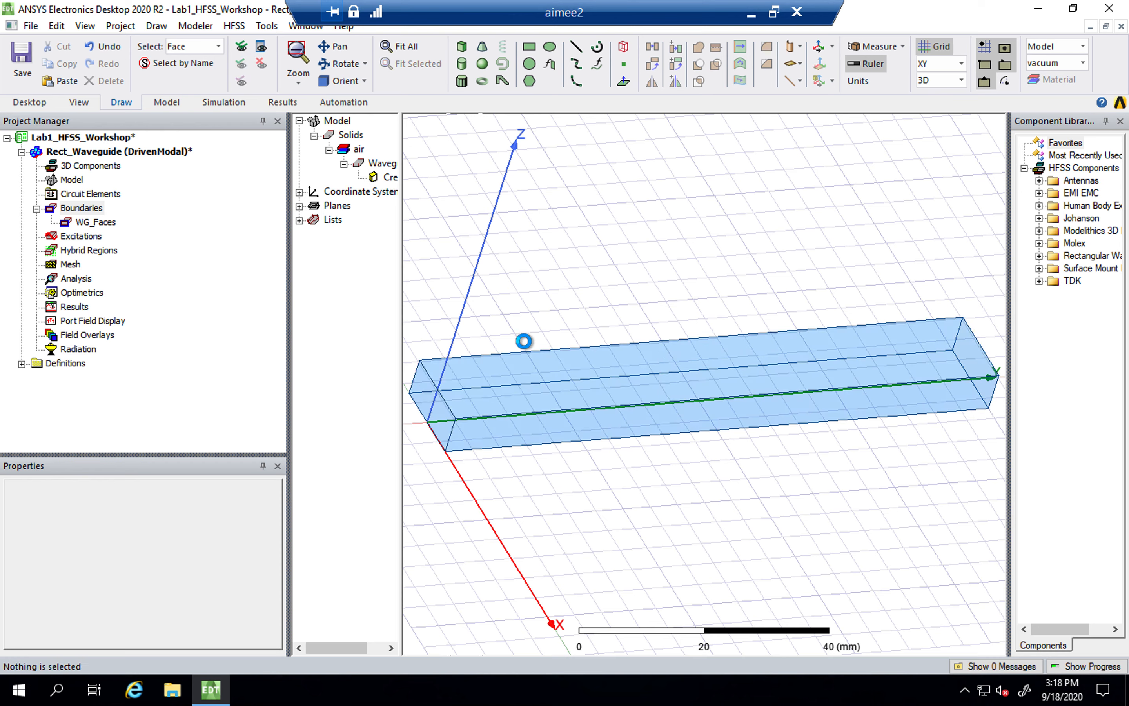
Step: Start a wave port on the Waveguide's end face at the origin, keeping the name 1 and one mode
click(422, 390)
right_click(422, 390)
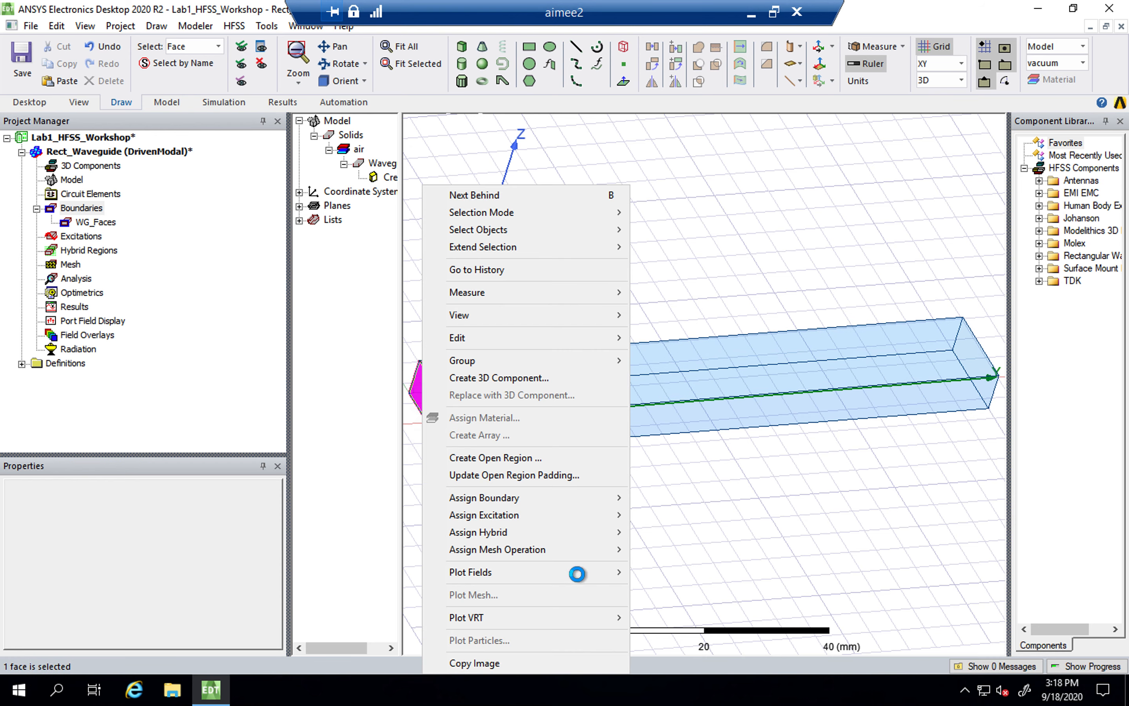
mouse_move(544, 518)
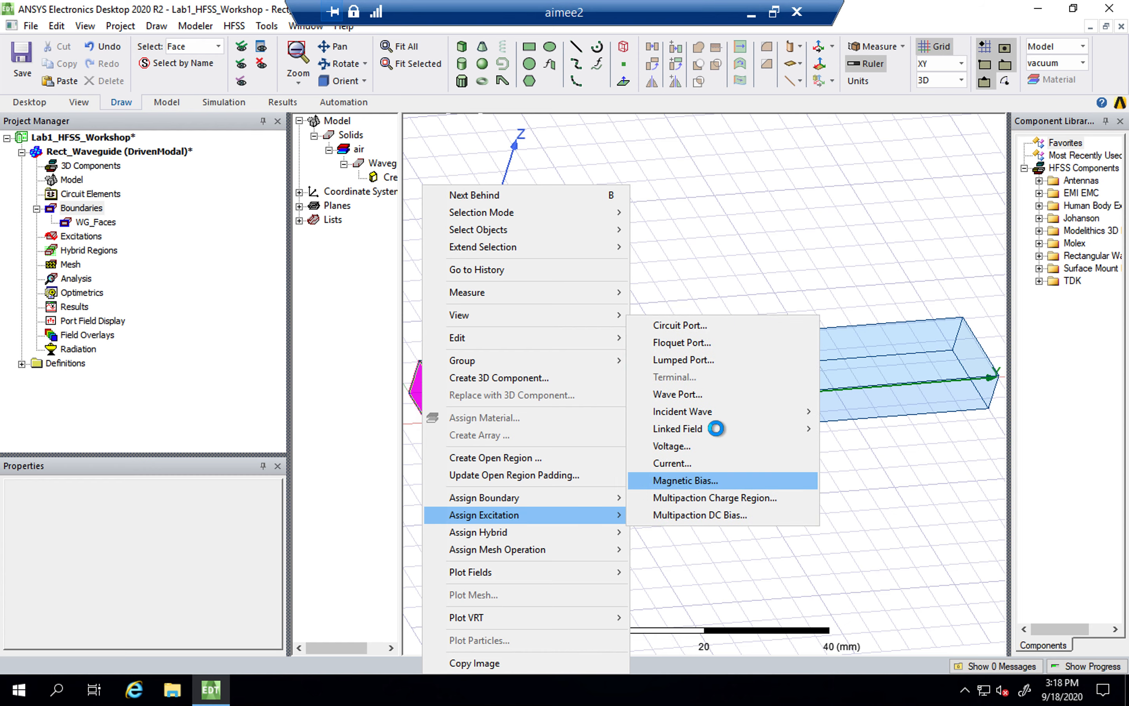
click(710, 395)
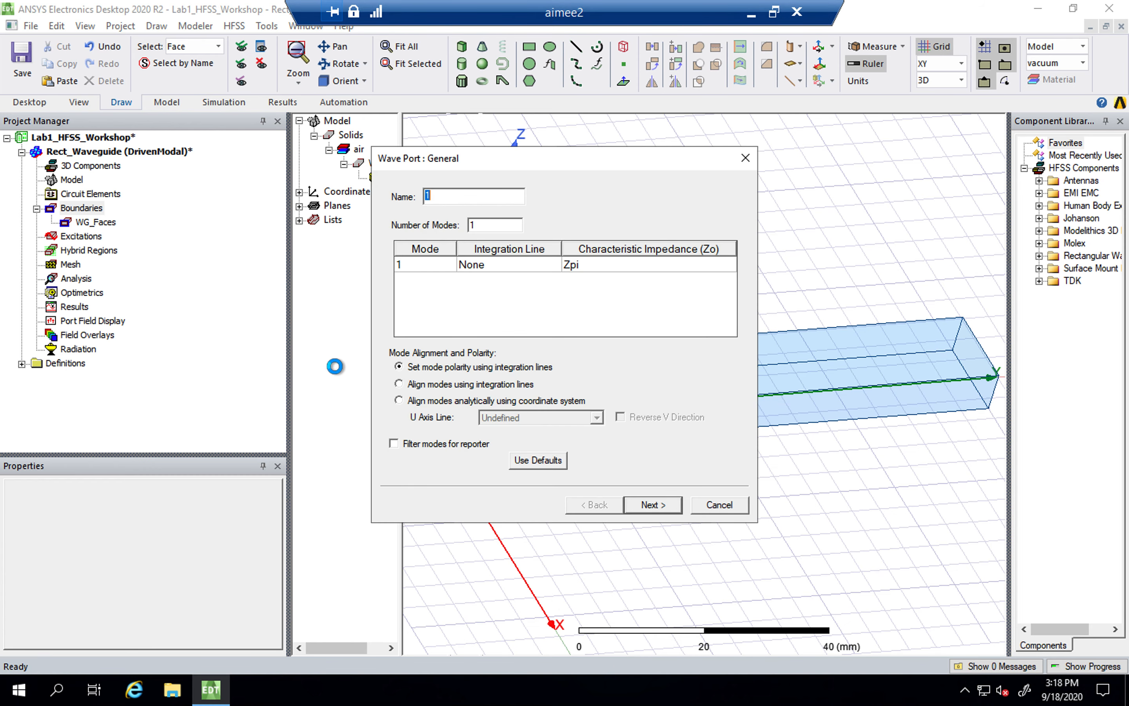
drag(458, 157, 437, 147)
click(434, 189)
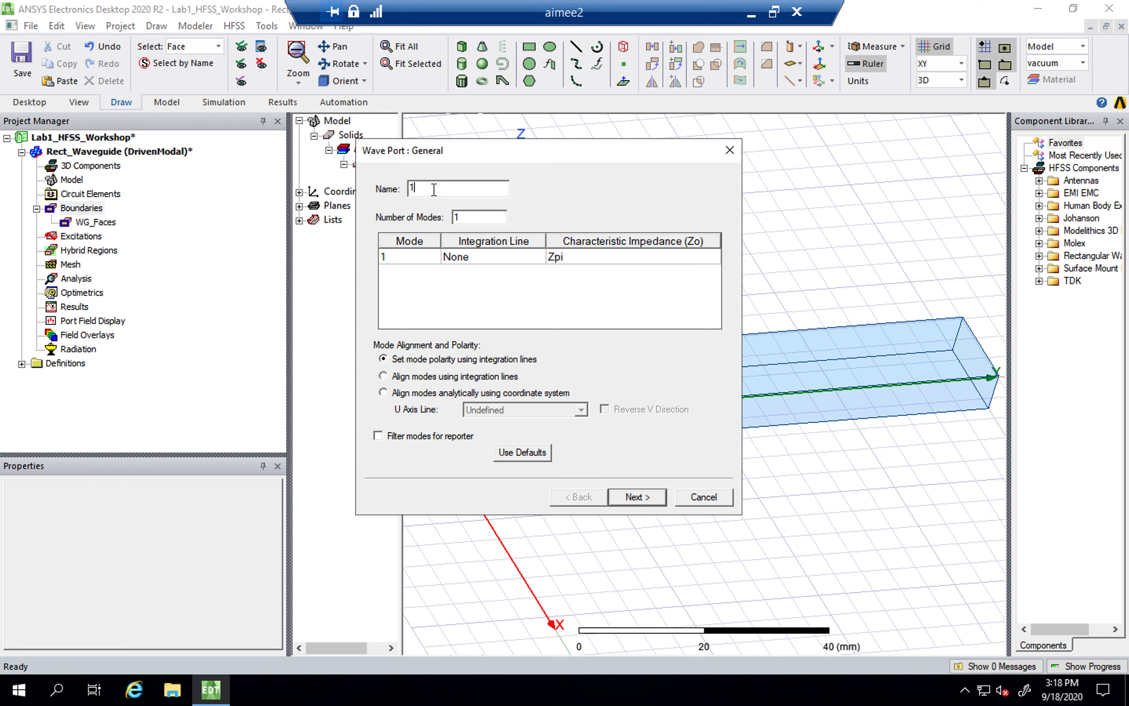
click(477, 218)
click(490, 216)
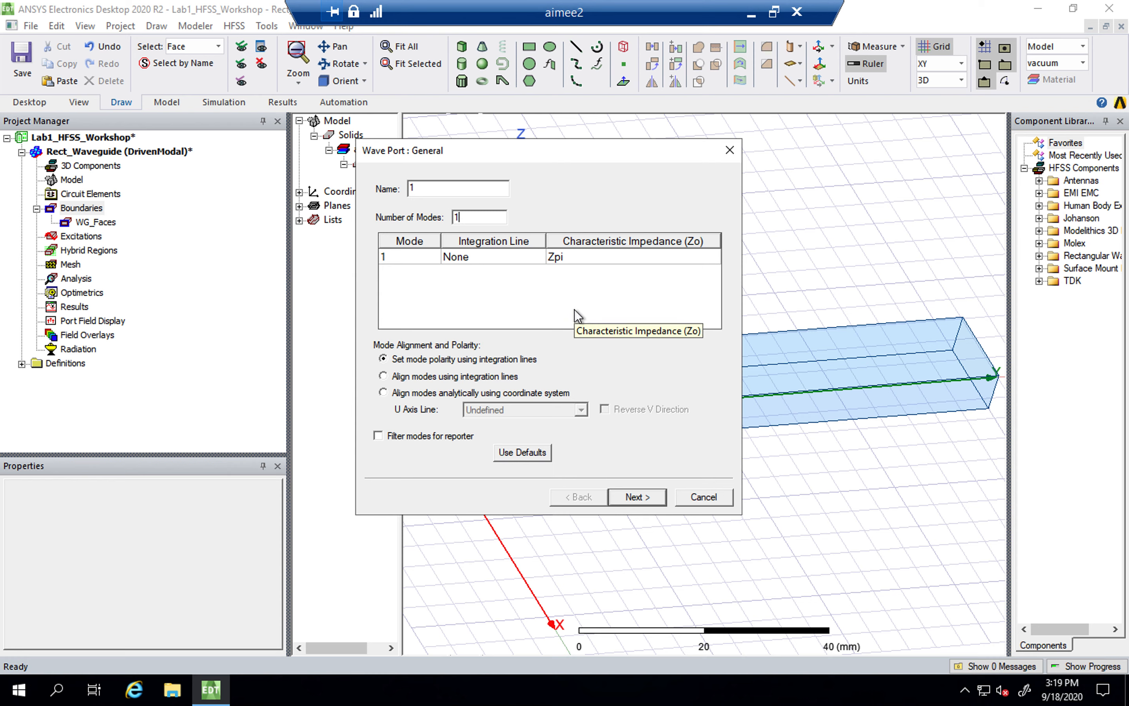
Step: Finish wave port 1 with Do Not Renormalize and no deembedding, and select it among the excitations to highlight its face
click(633, 495)
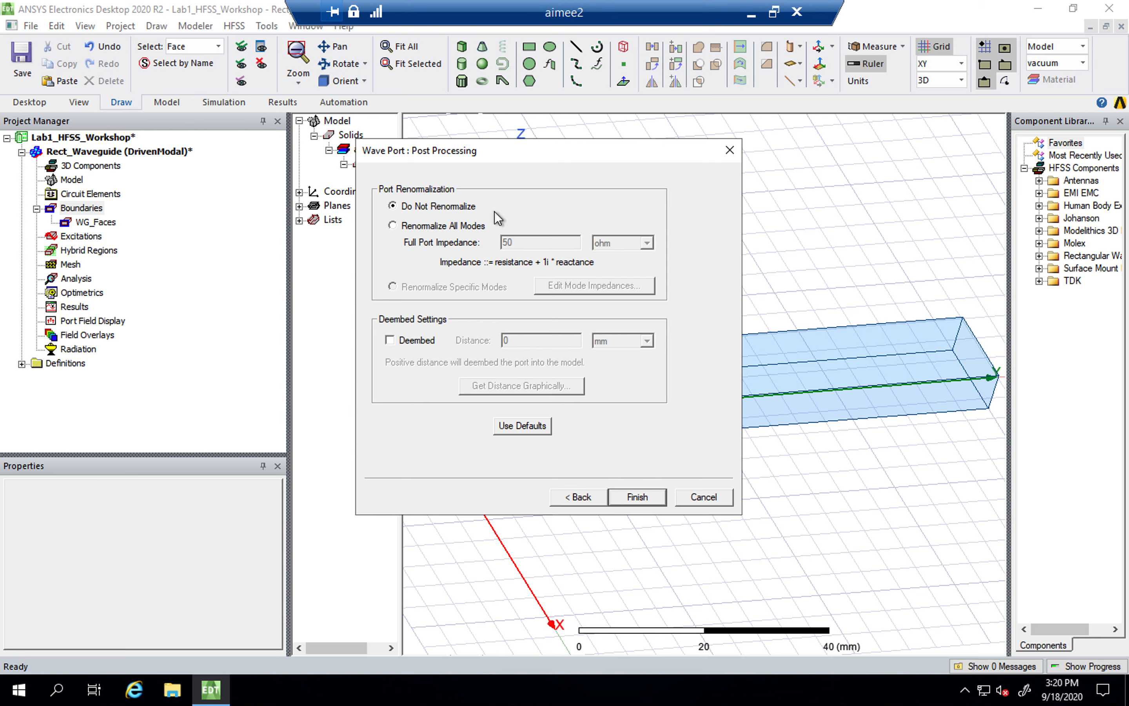
click(436, 228)
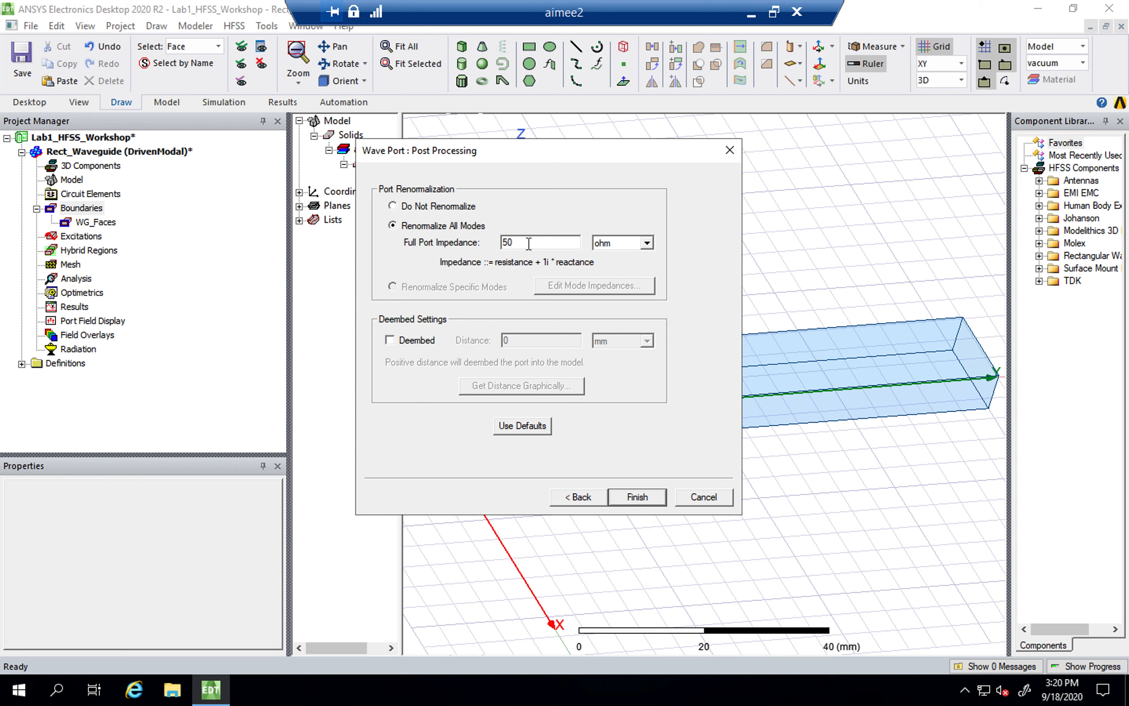
click(445, 208)
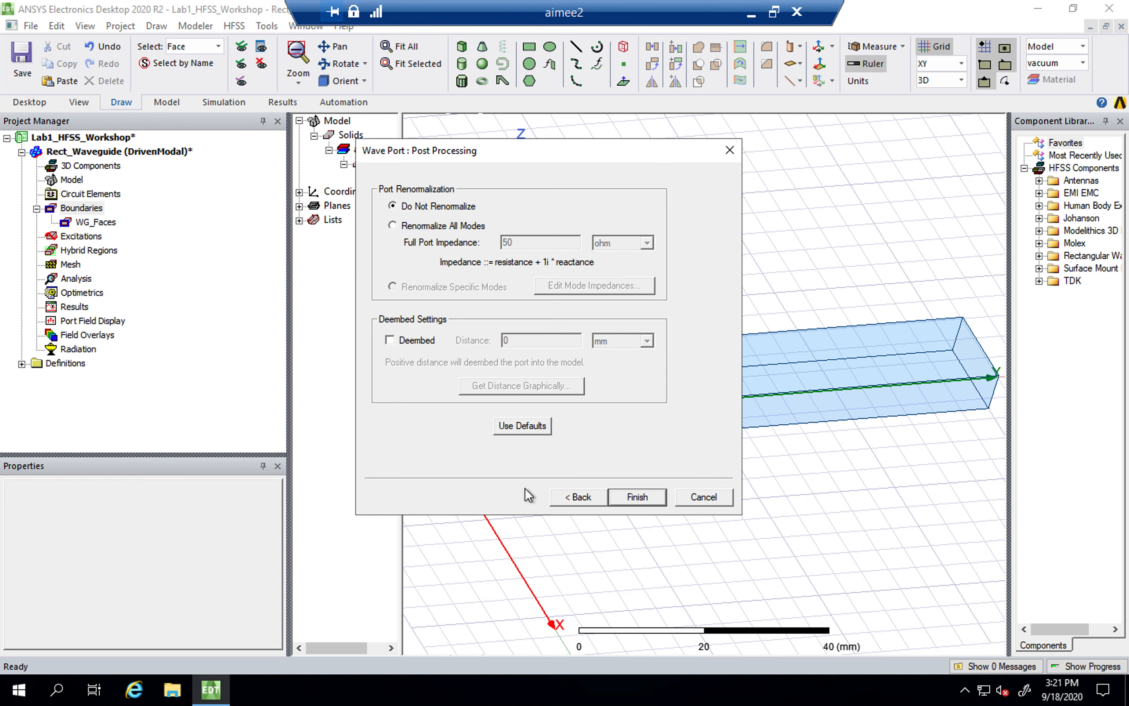
click(638, 497)
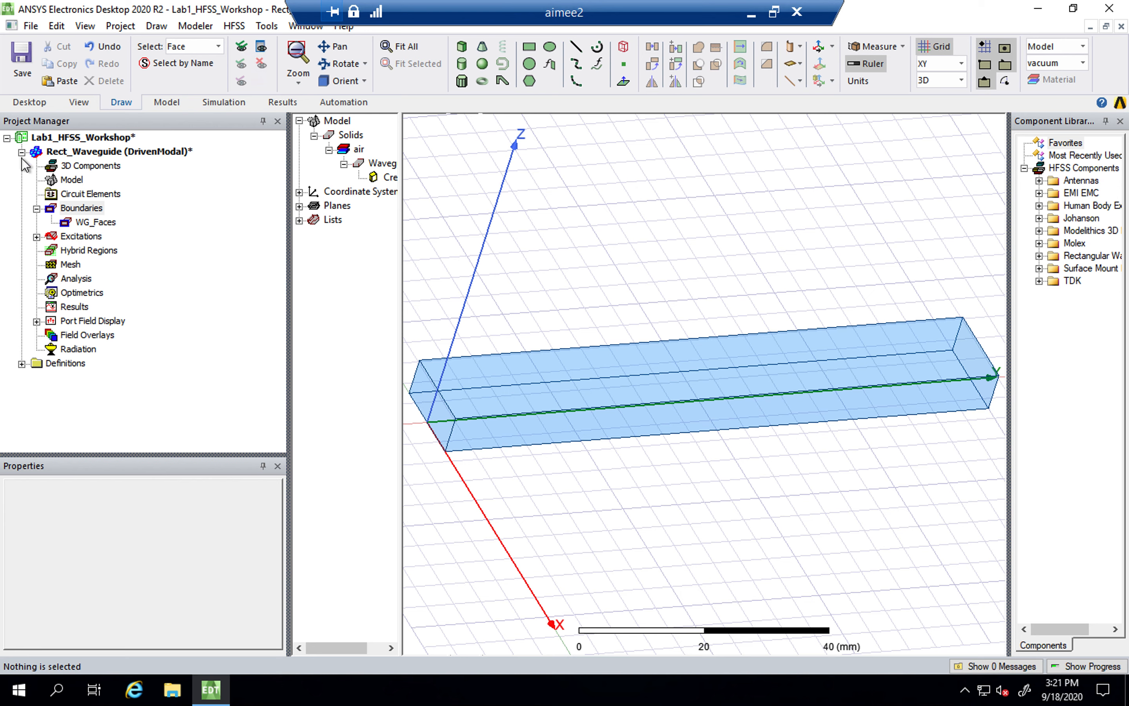
click(36, 237)
click(71, 252)
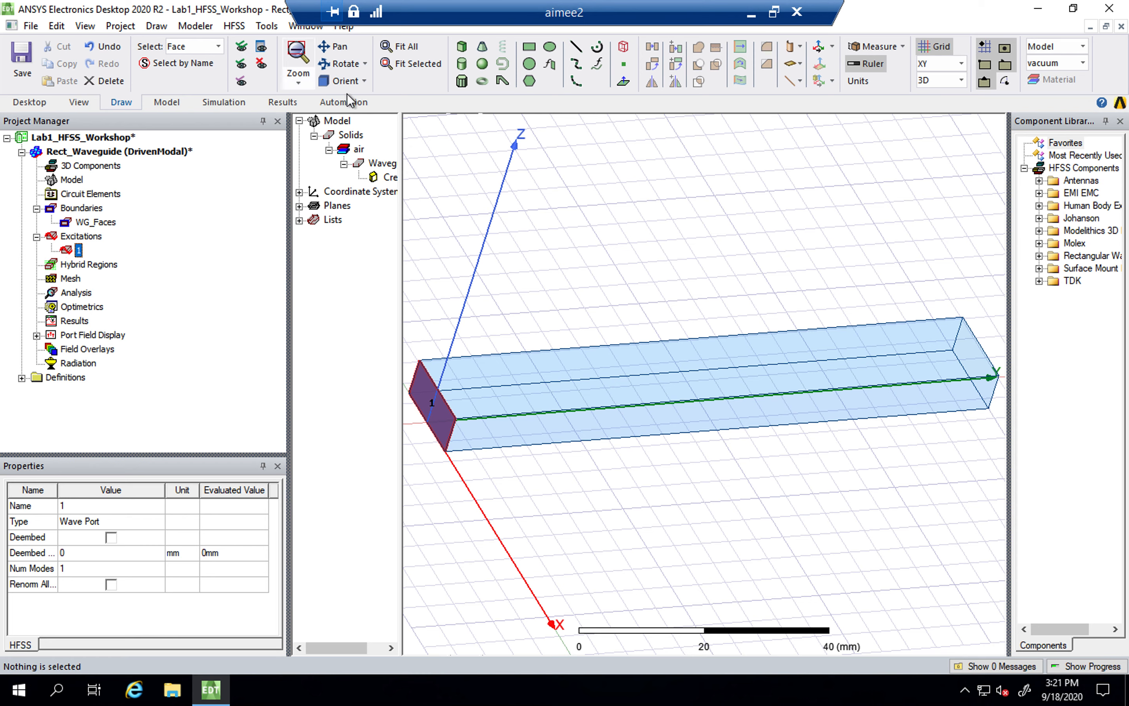
Step: Assign a wave port named 2 with one mode and no renormalization to the Waveguide's far end face along Y
click(341, 64)
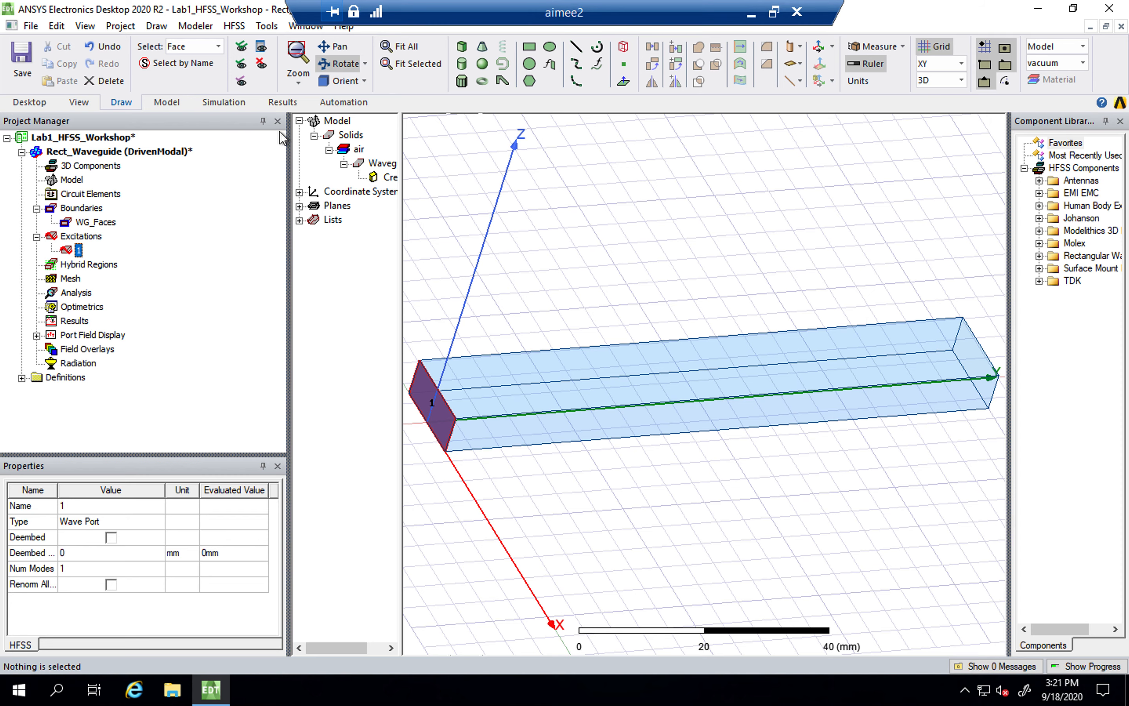
click(364, 81)
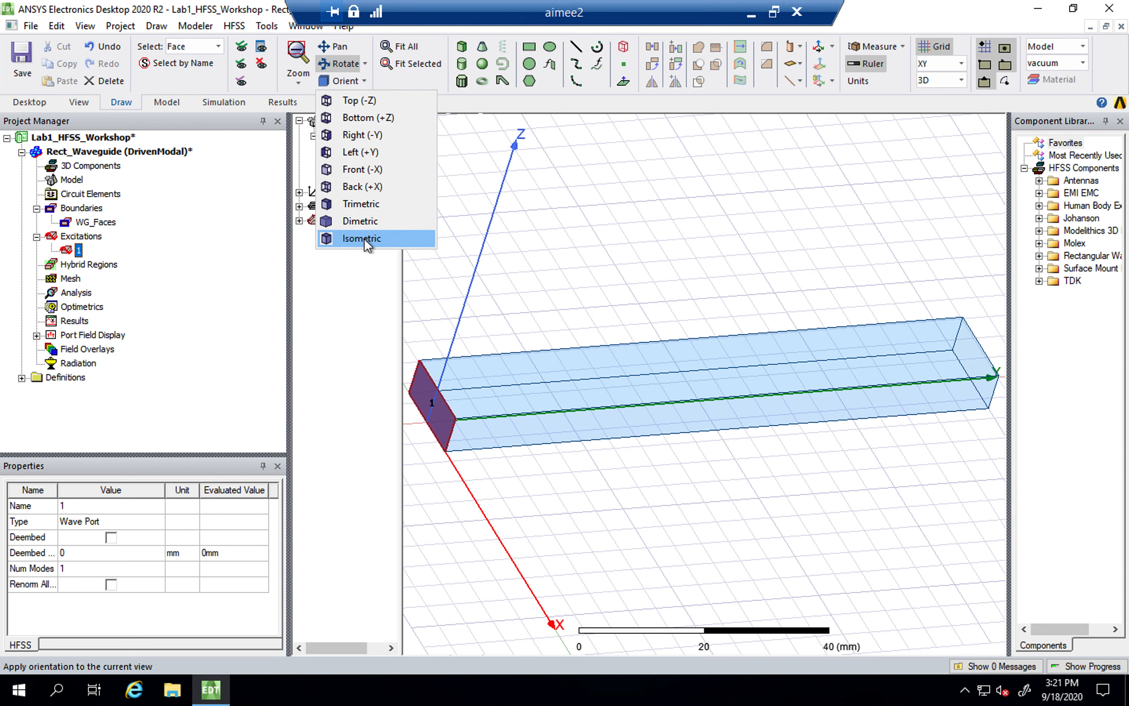
click(365, 237)
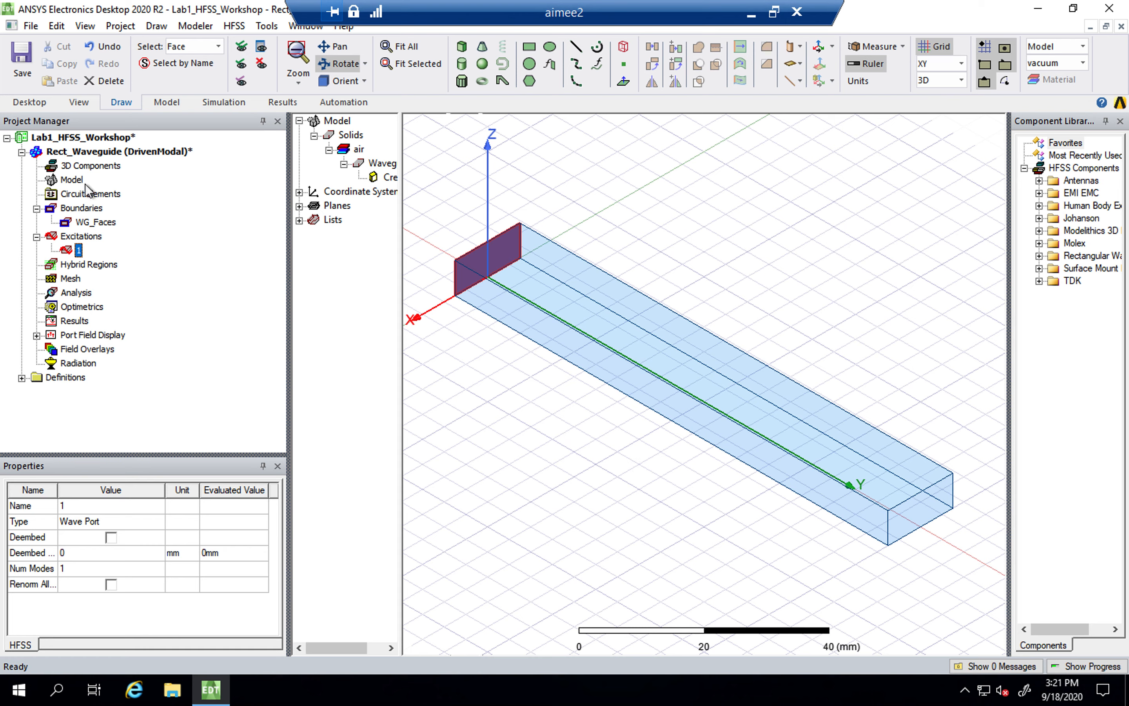
click(94, 152)
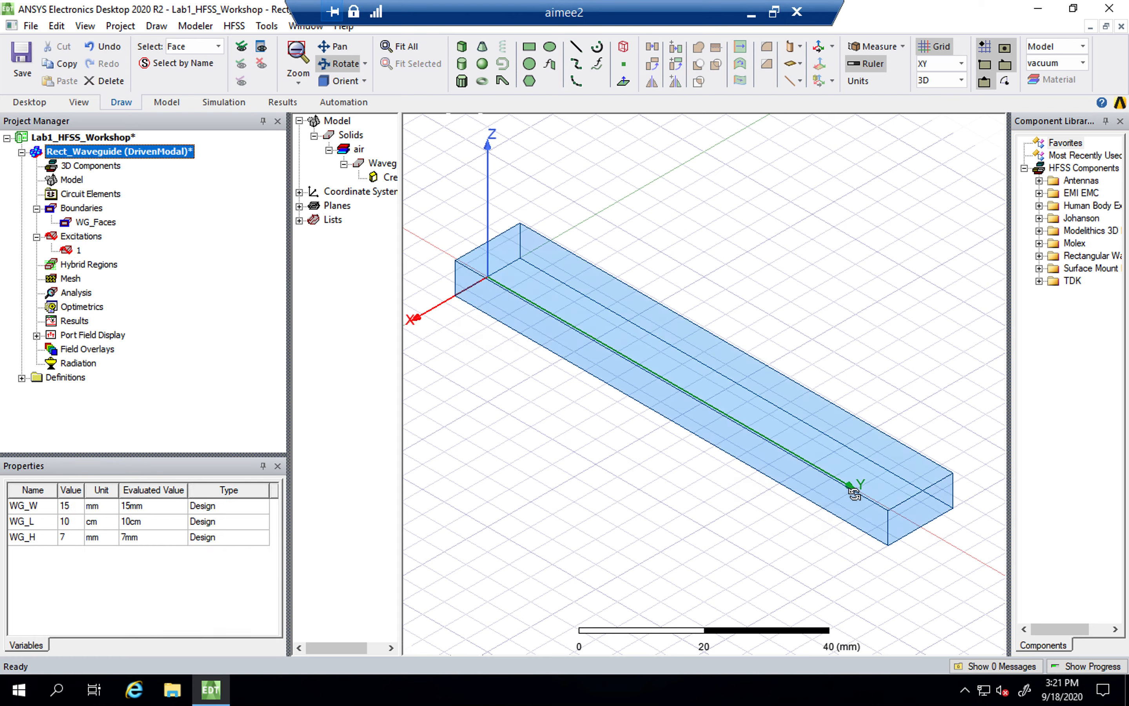
click(926, 514)
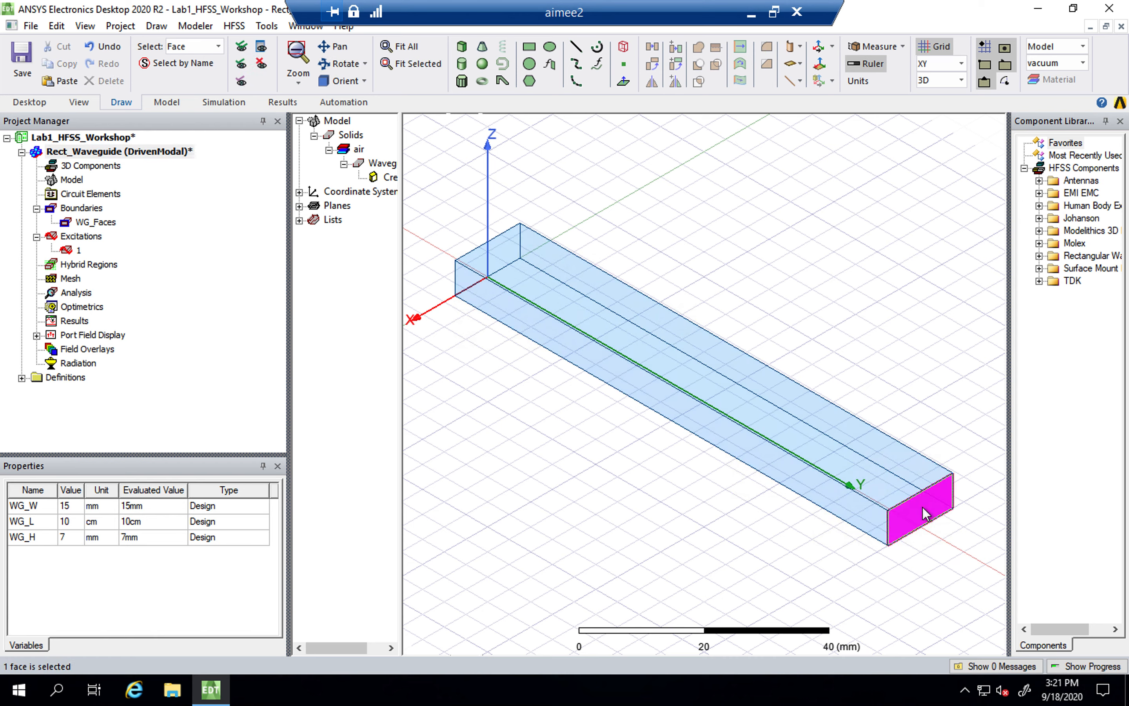
right_click(926, 514)
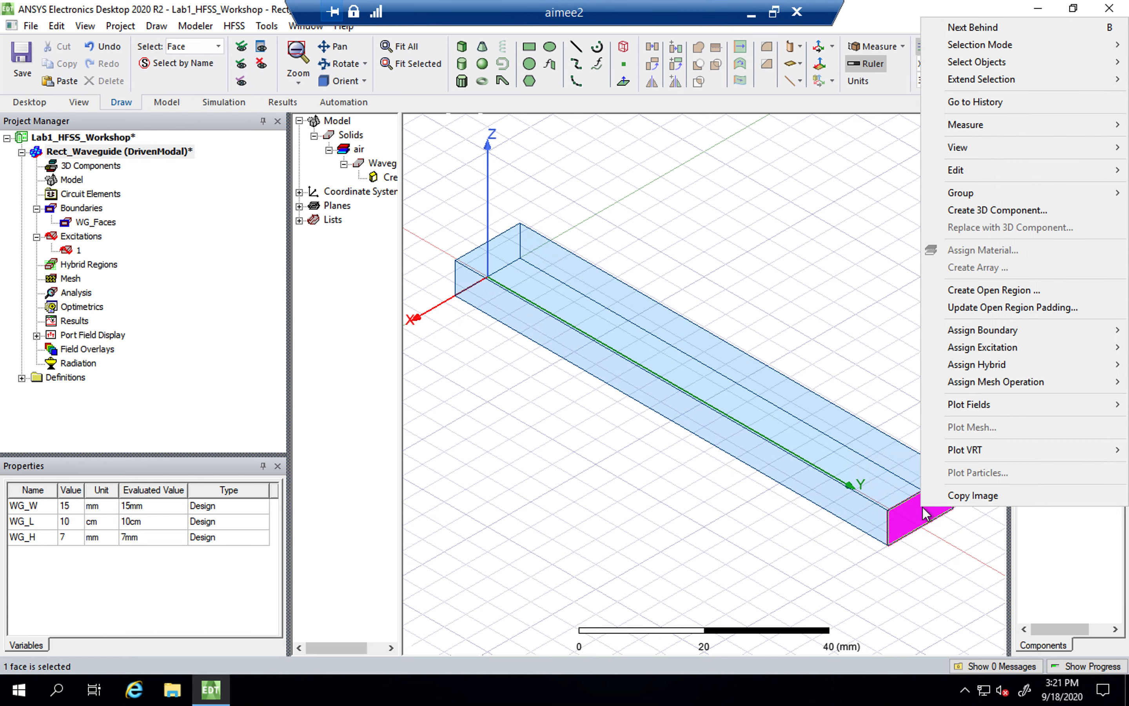
mouse_move(970, 348)
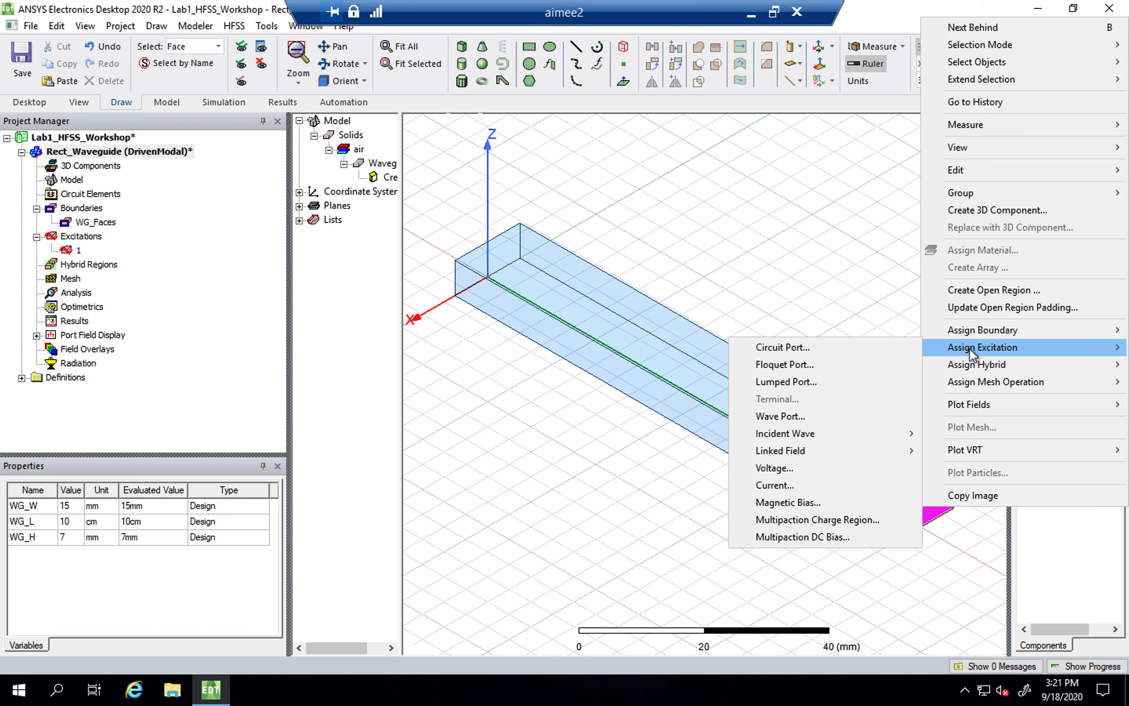
click(782, 416)
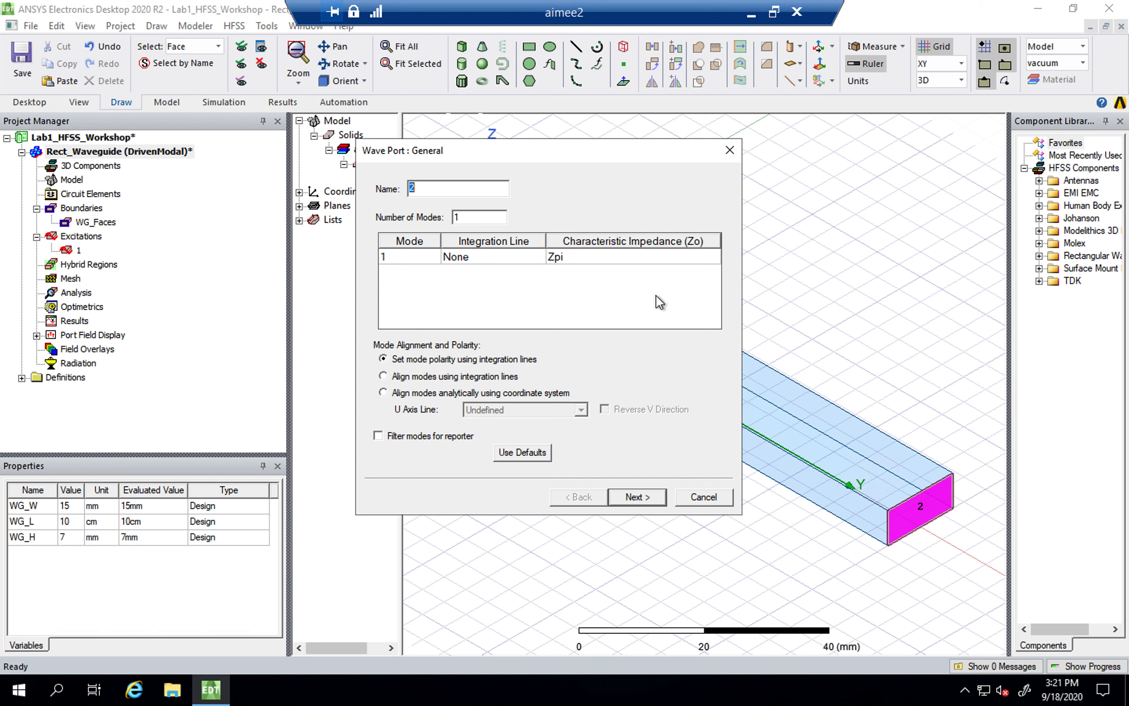
click(647, 496)
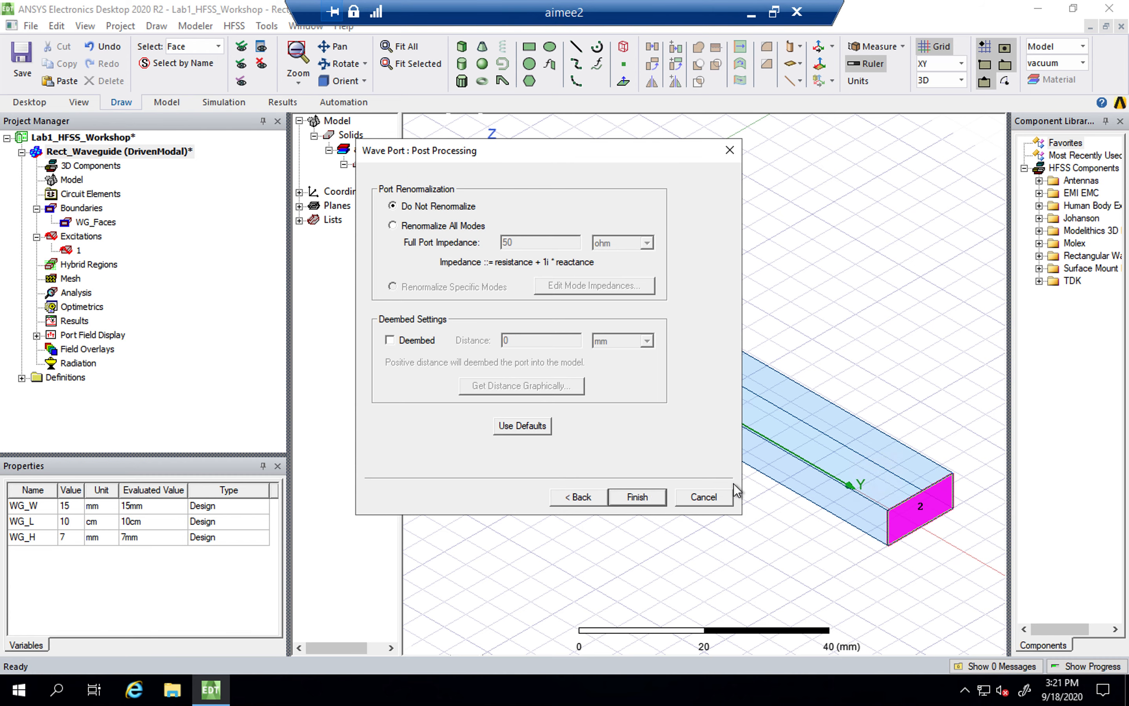
click(639, 496)
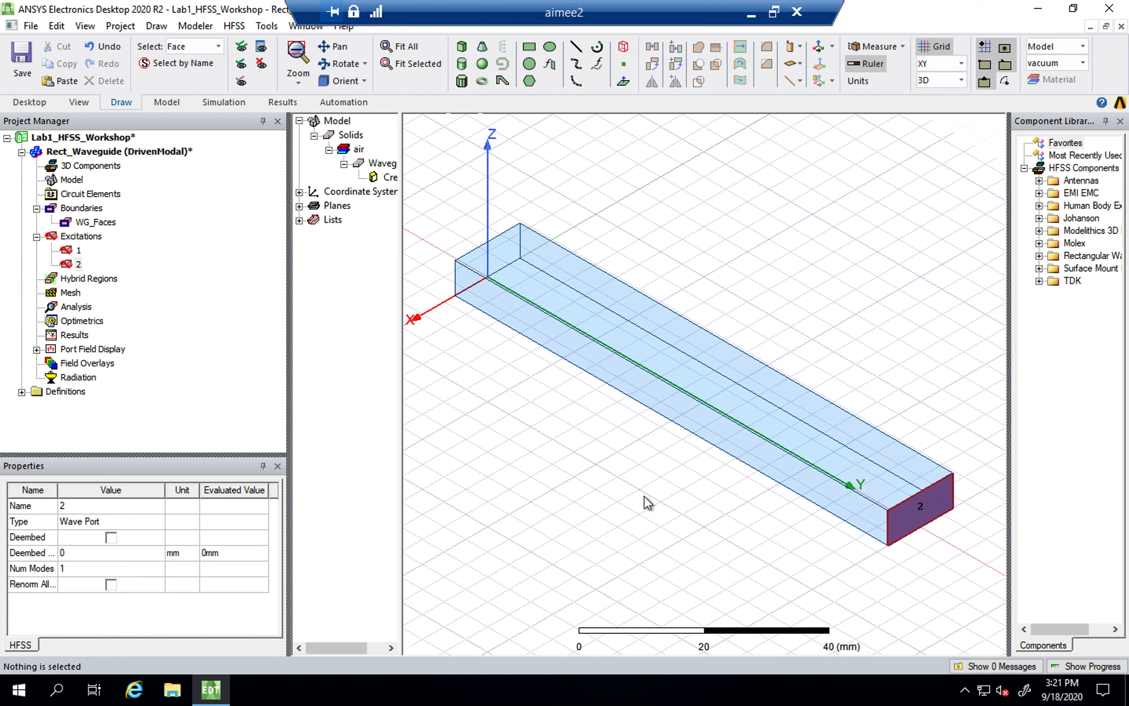
Step: Compare the locations and properties of wave ports 1 and 2 by selecting each excitation in turn
click(74, 252)
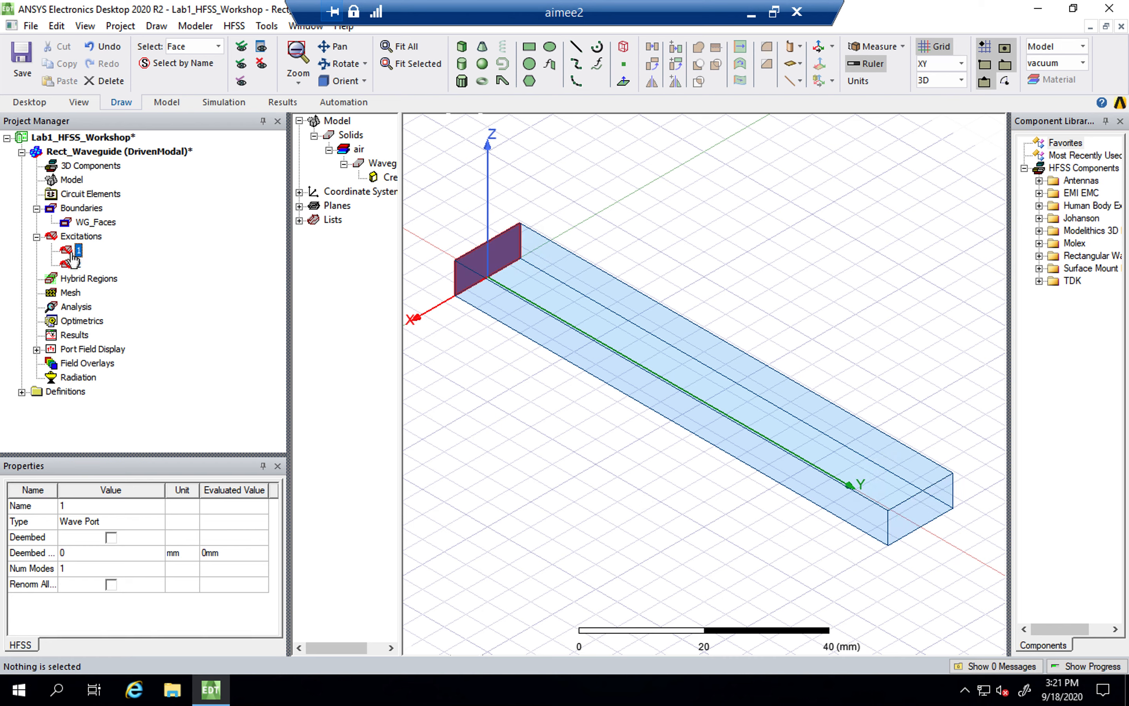
key(Down)
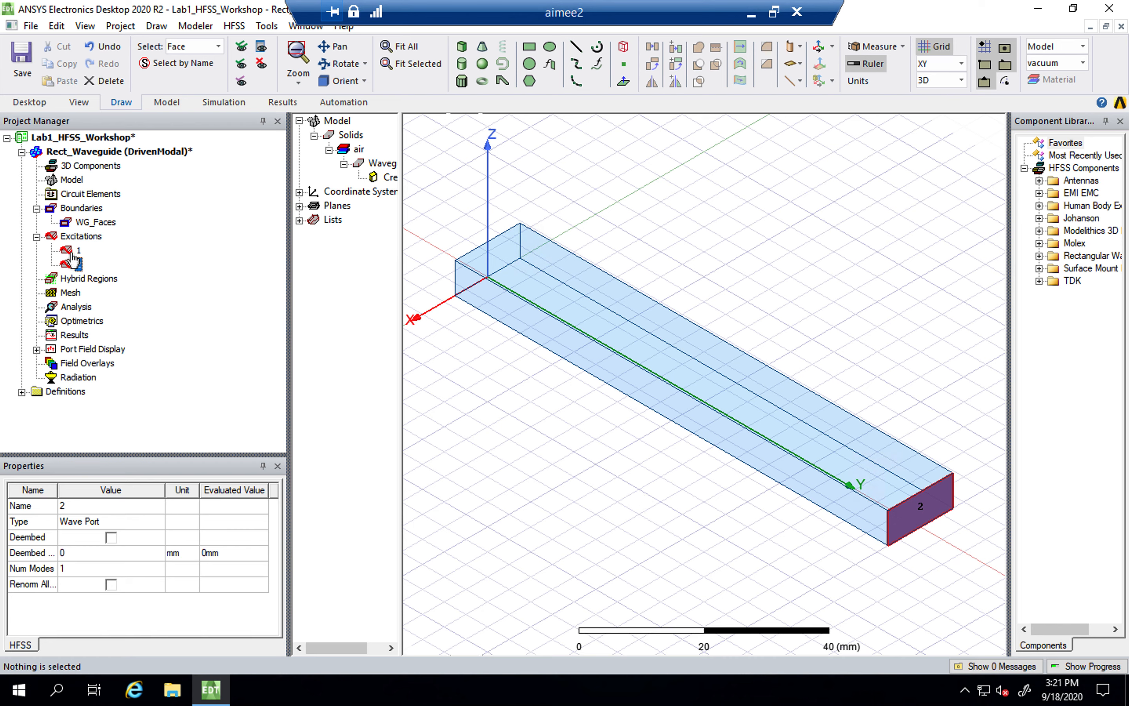
key(Up)
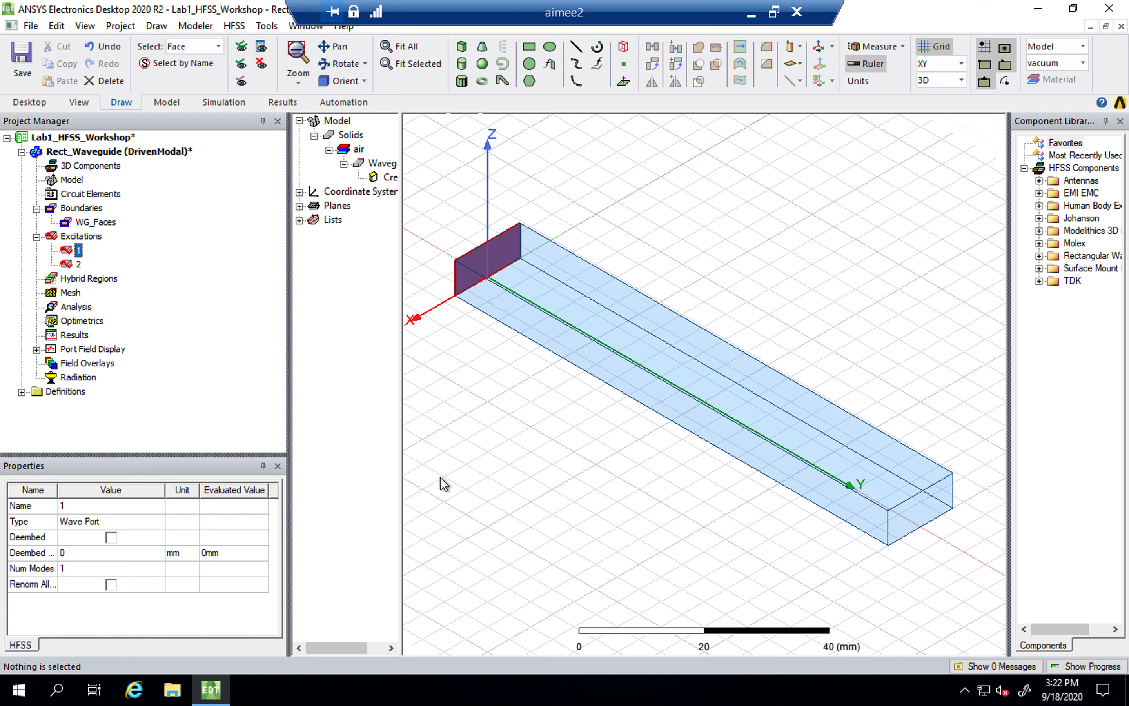
Step: Open the post process sources of the excitations, examine source 1:1's magnitude, unit and phase fields, and cancel
click(95, 239)
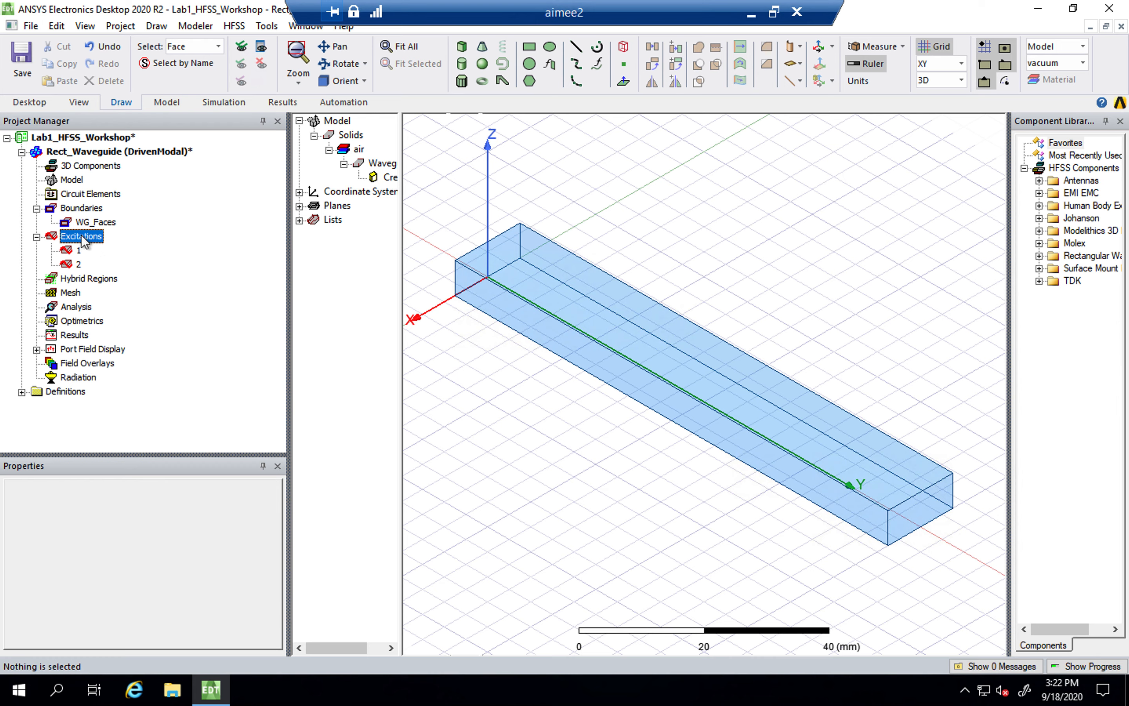
right_click(83, 240)
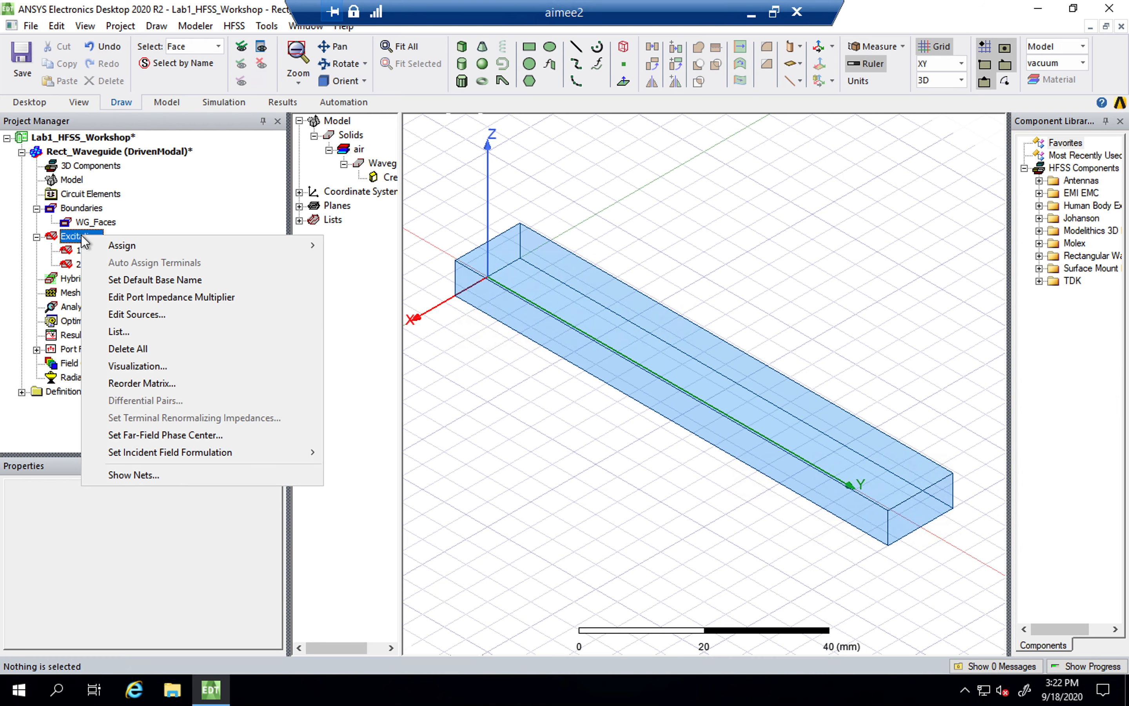
click(168, 316)
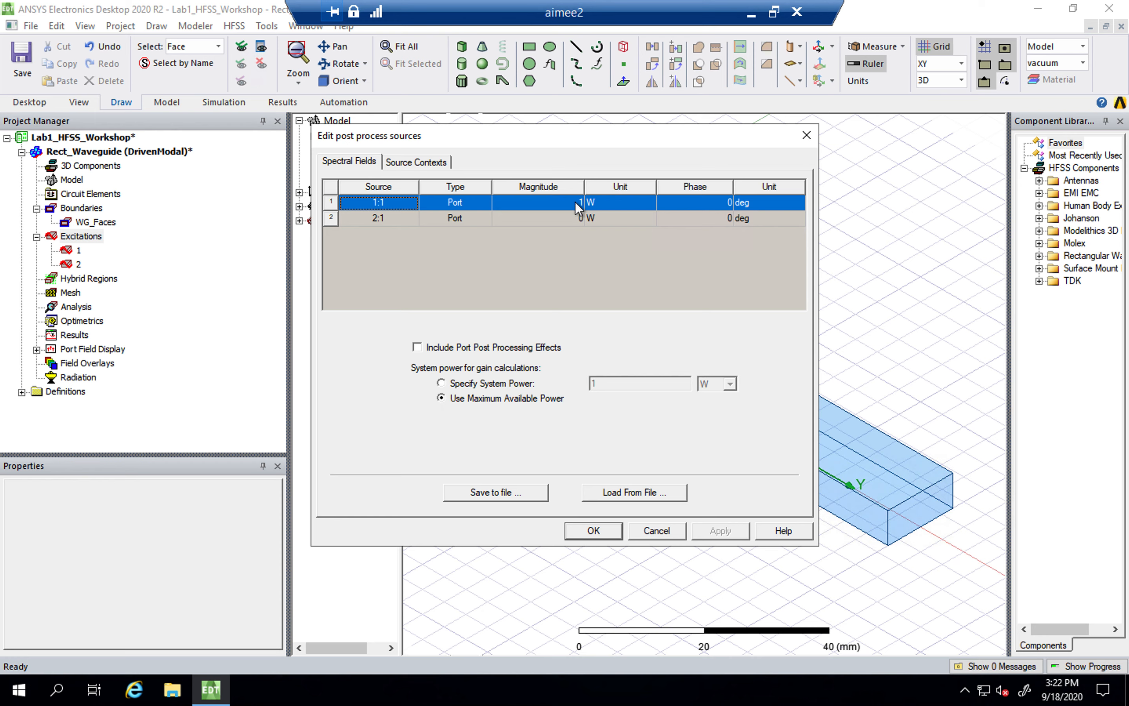
click(620, 201)
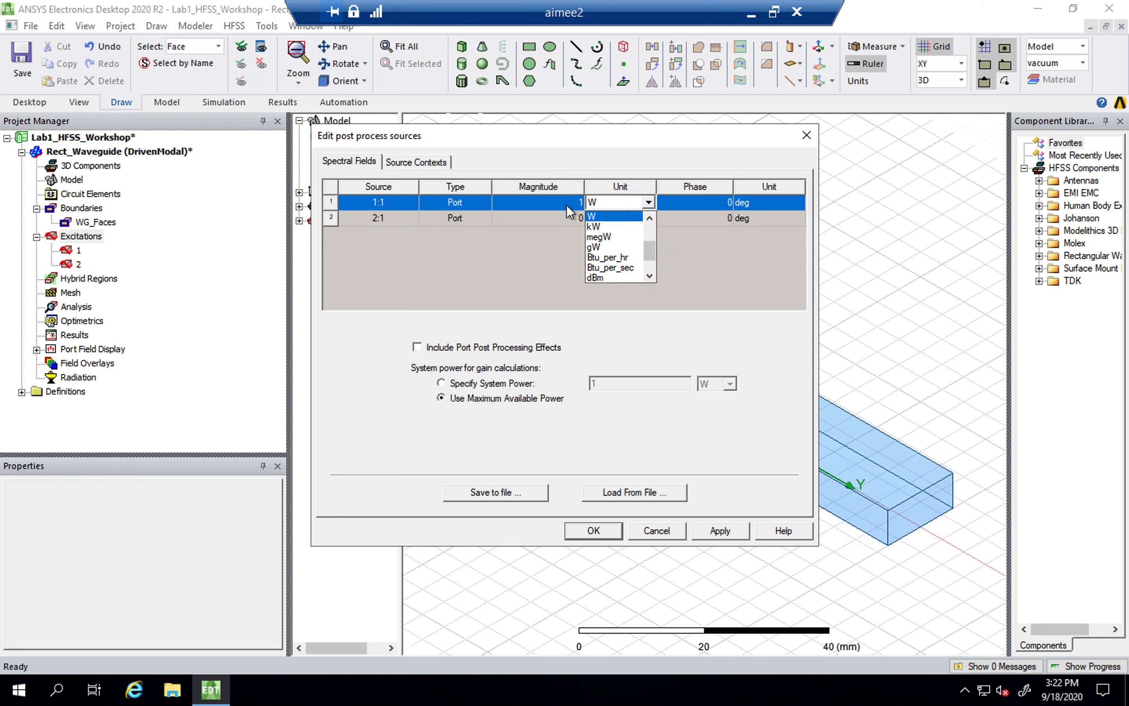
click(567, 205)
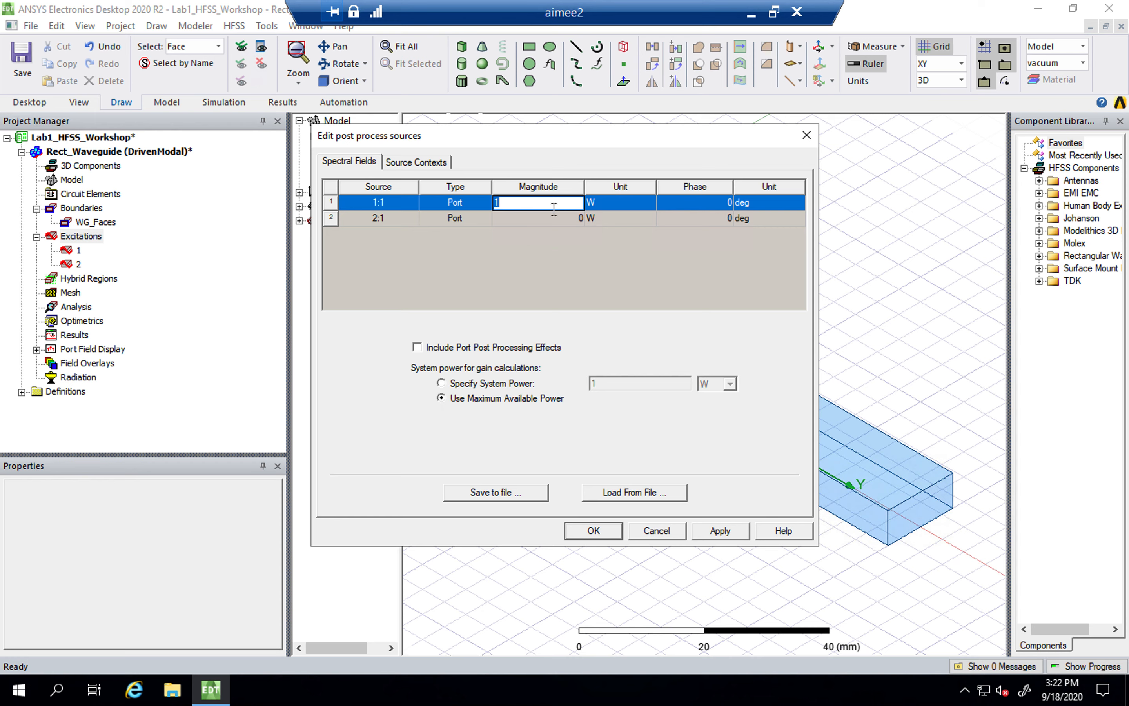
click(701, 204)
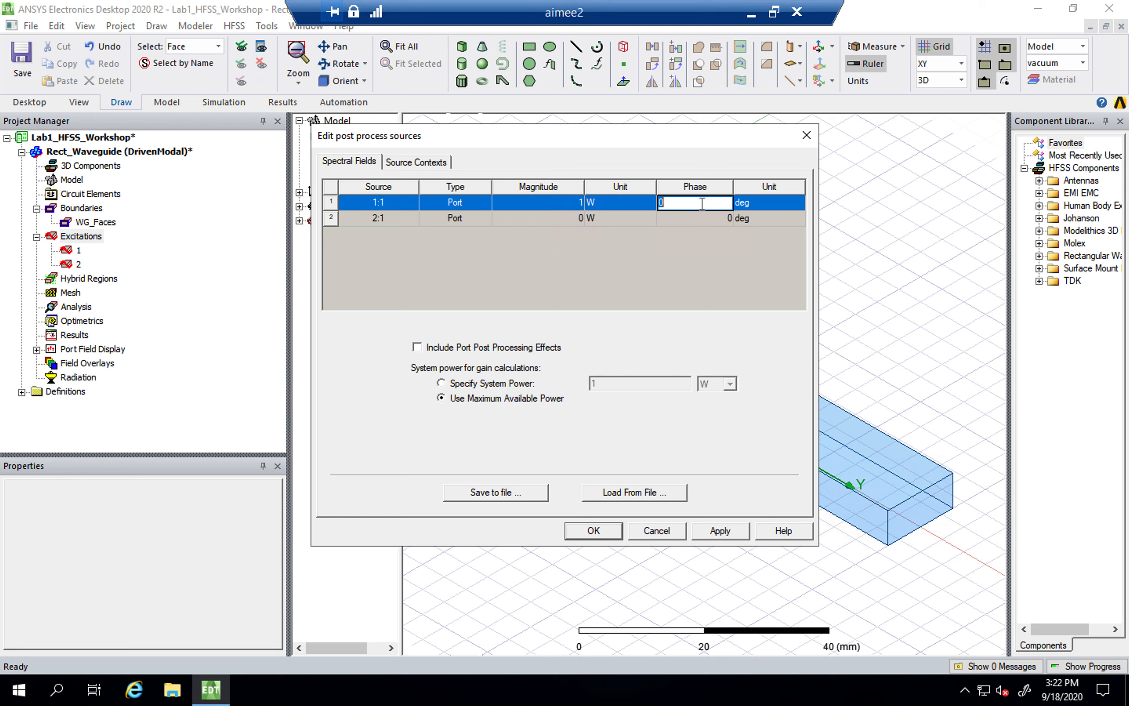
click(573, 242)
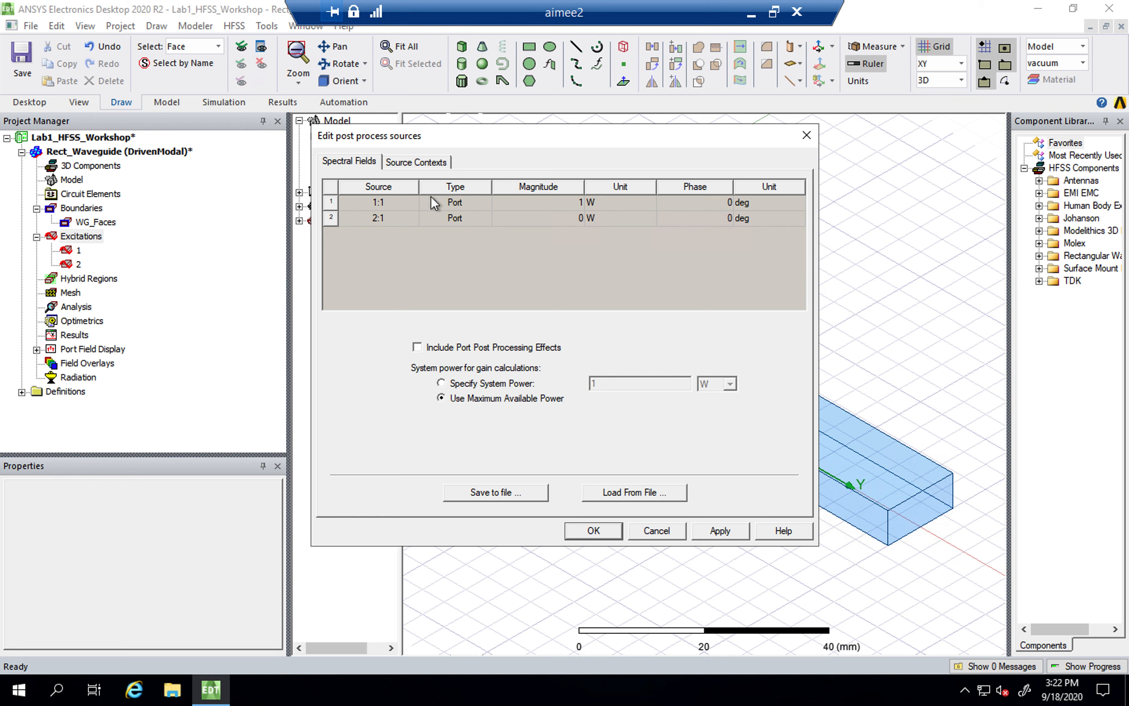
click(658, 531)
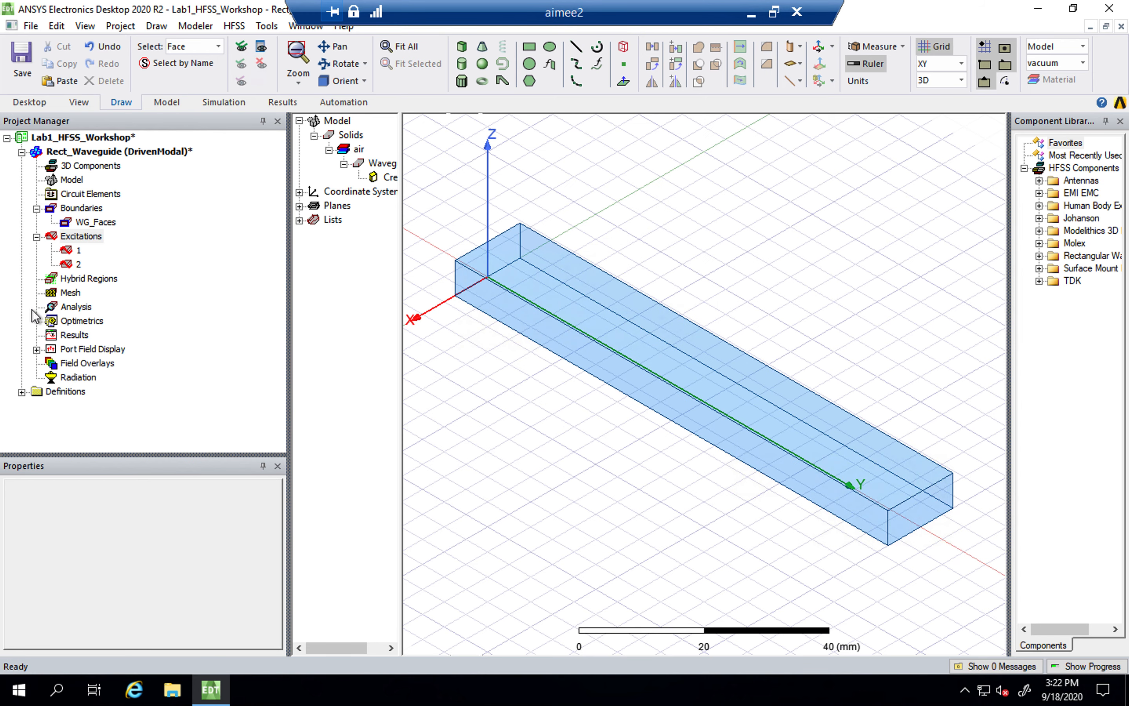
Step: Reopen the source settings to review how both ports are excited, and close them without changes
click(81, 240)
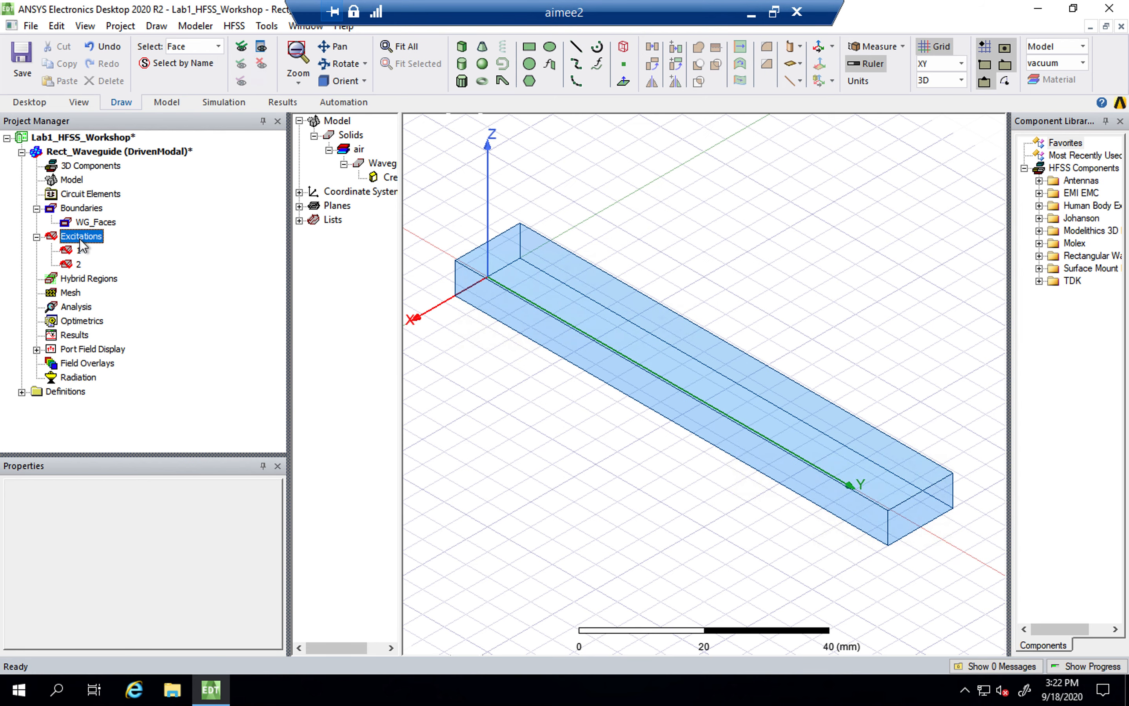
right_click(80, 240)
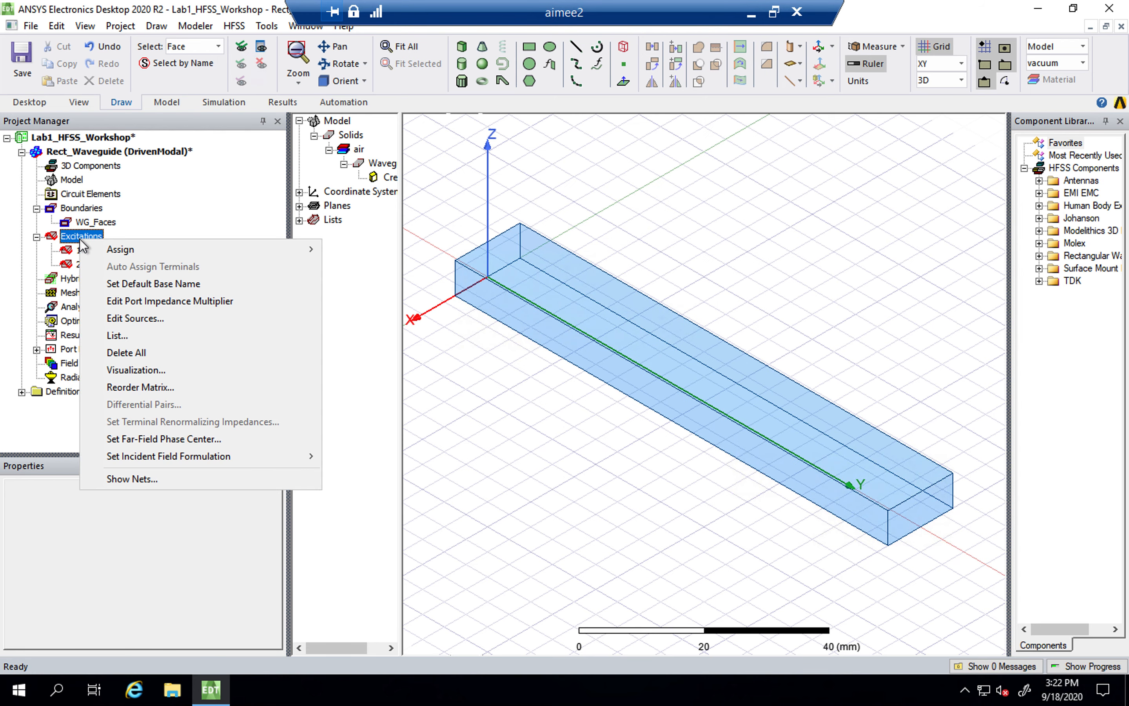
click(145, 319)
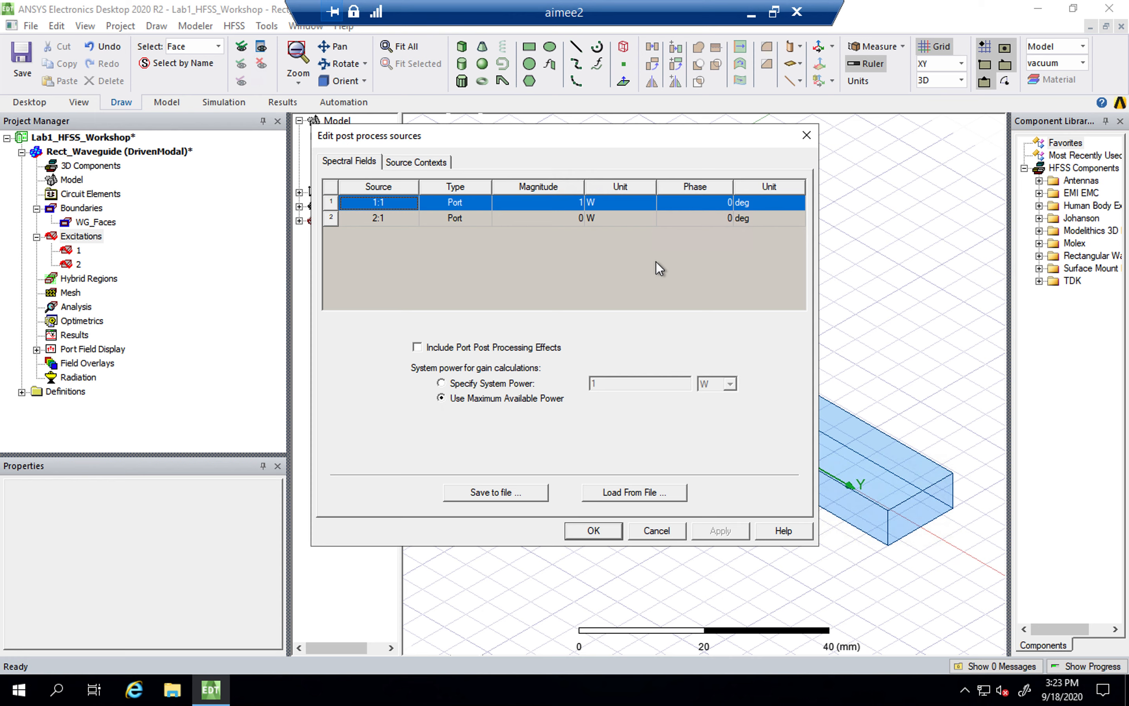
click(653, 533)
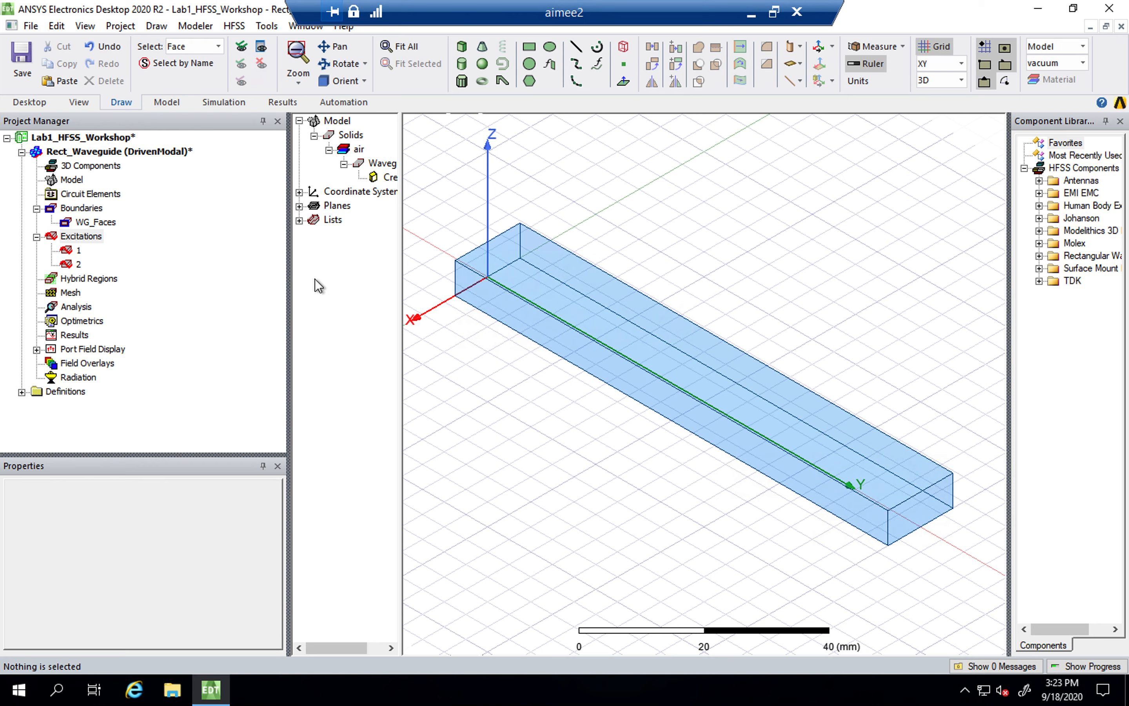
Step: Add an advanced solution setup to the analysis with a single solution frequency of 15 GHz
click(81, 308)
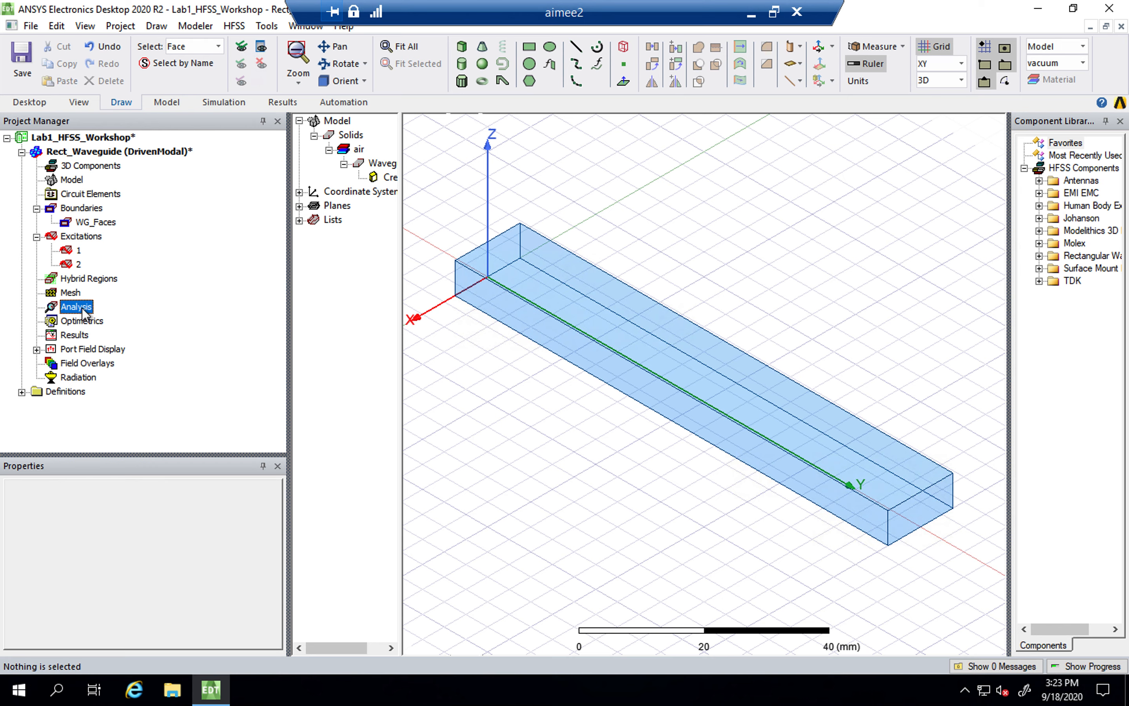
right_click(83, 312)
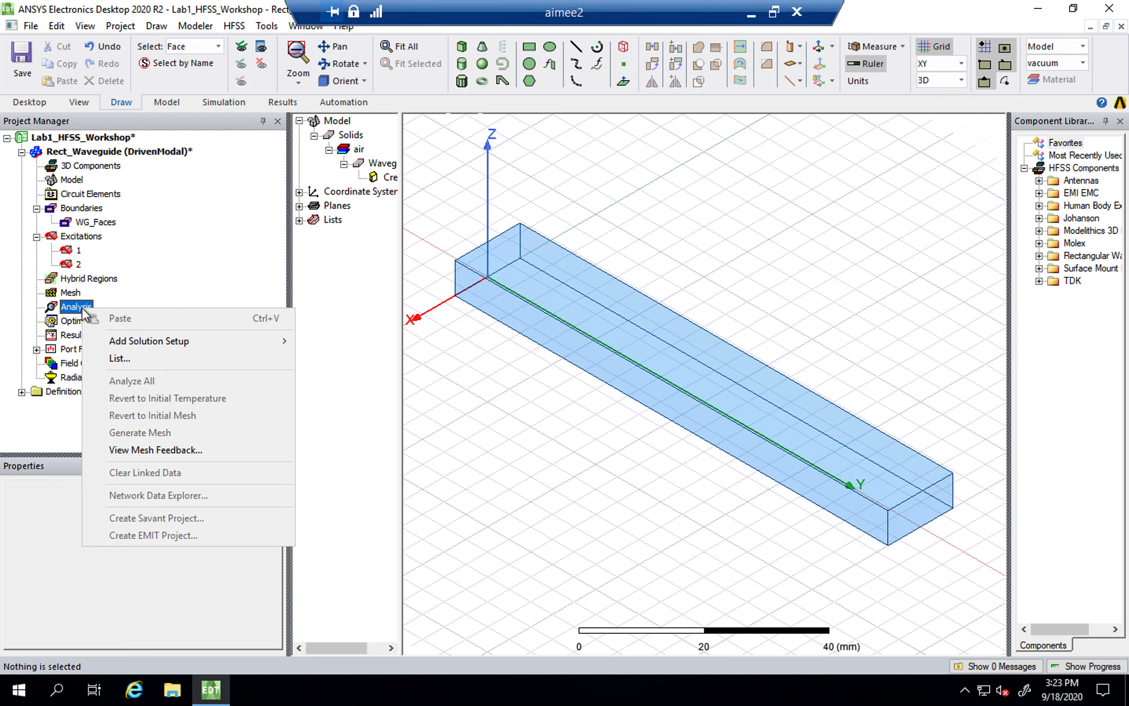
mouse_move(136, 343)
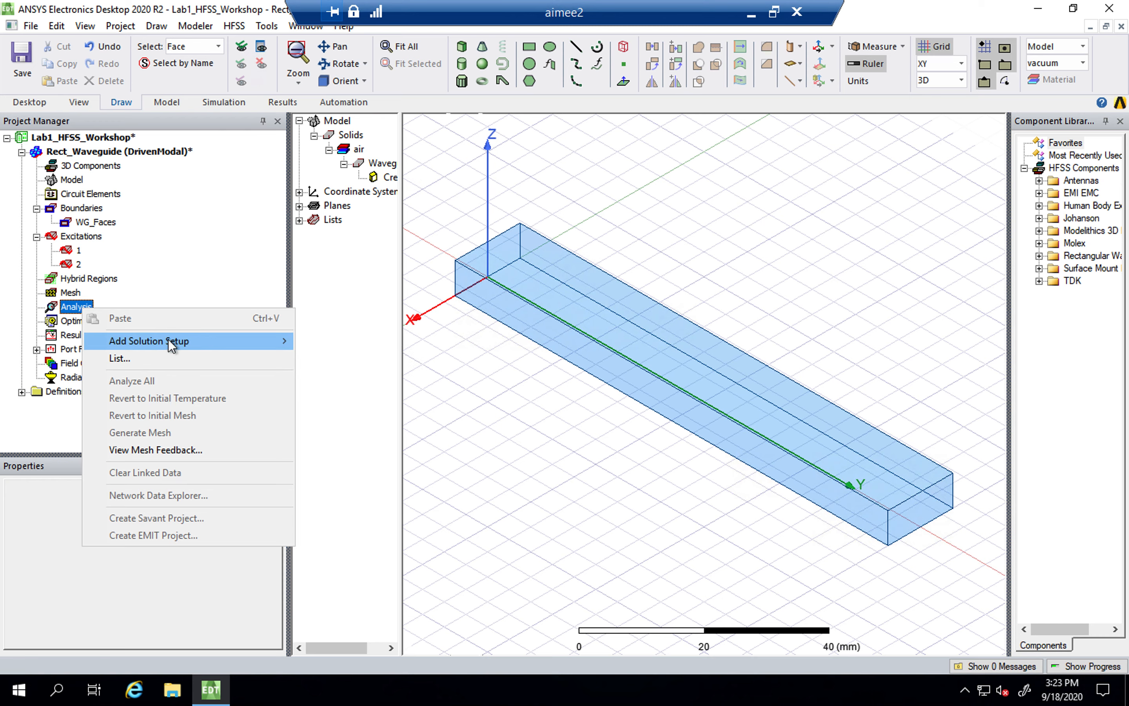
mouse_move(169, 339)
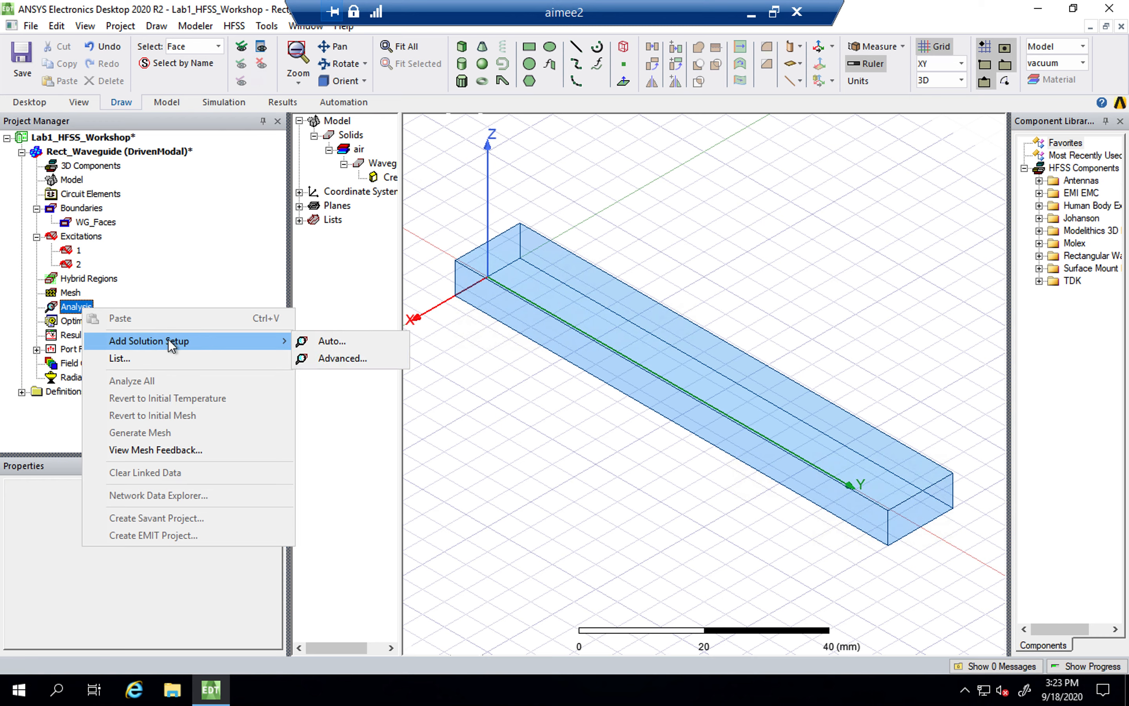
click(368, 358)
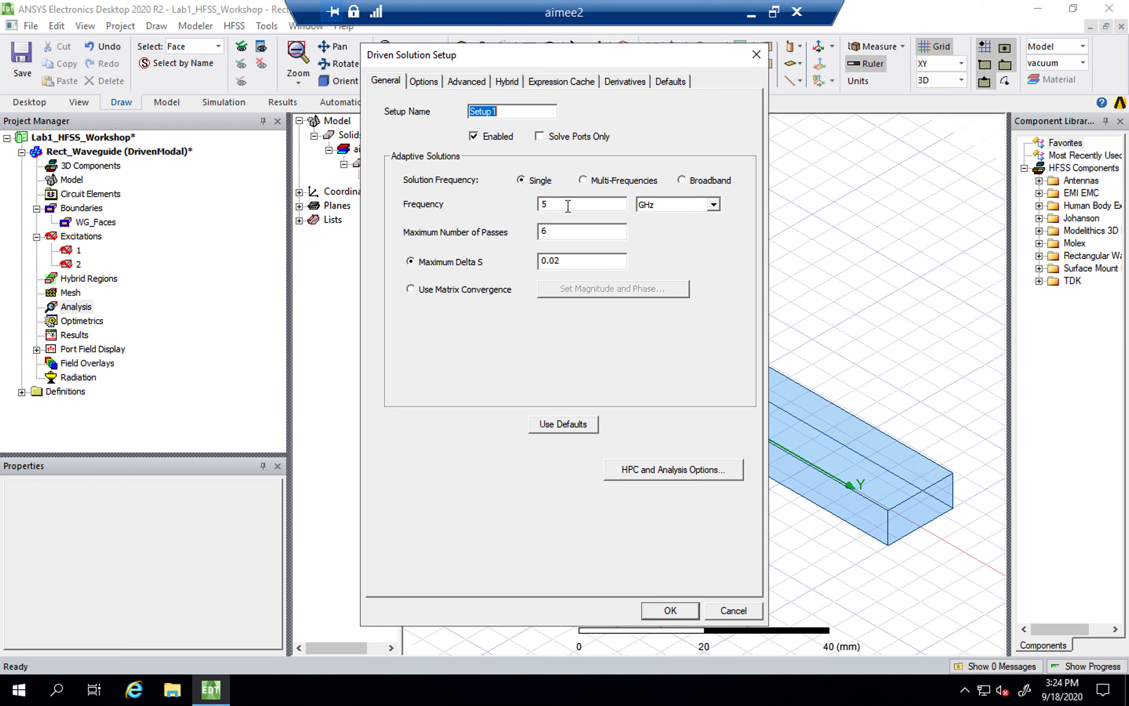
drag(559, 205, 535, 206)
text(15)
key(Tab)
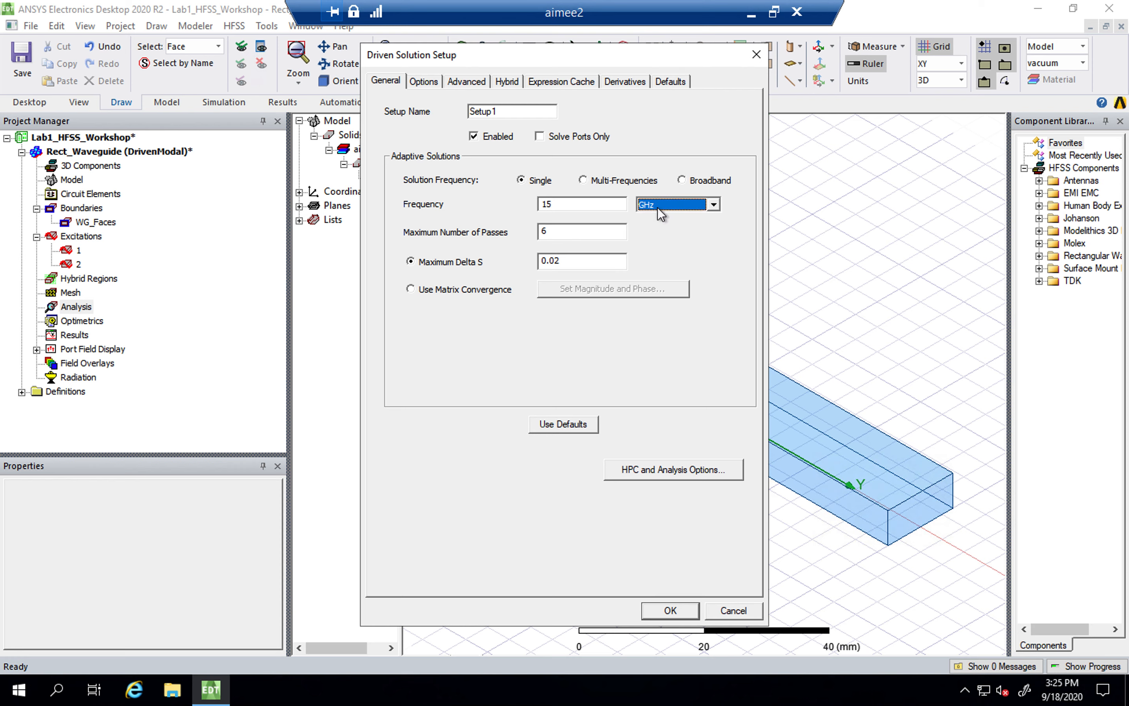
click(604, 208)
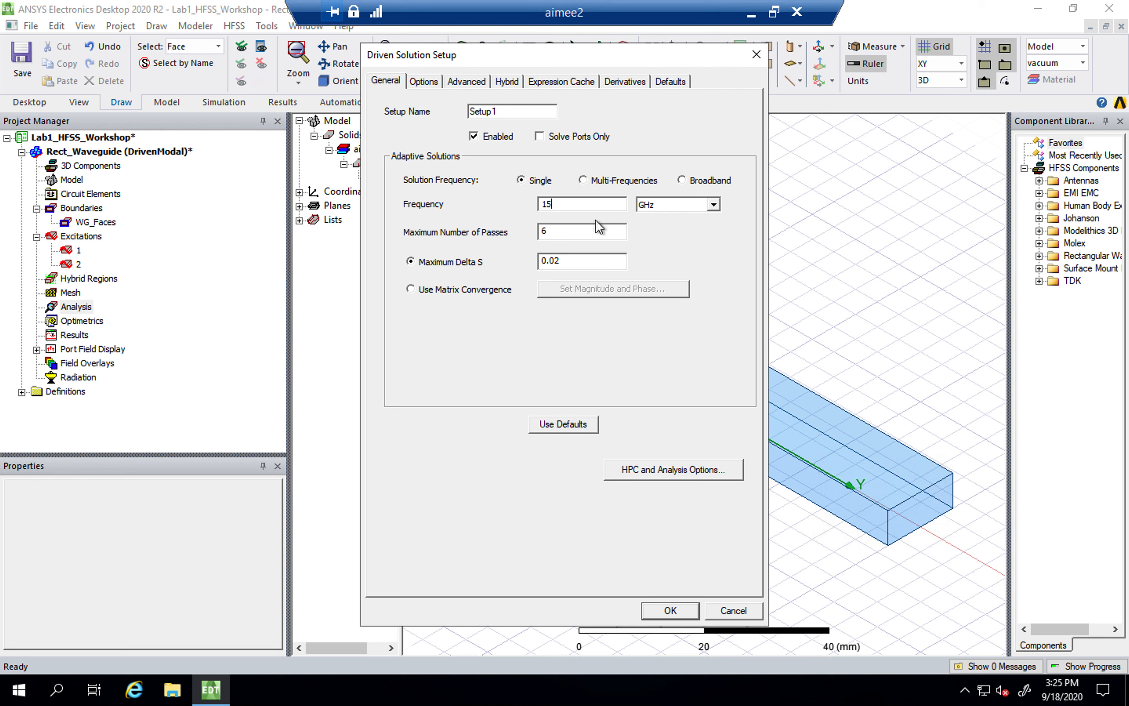
drag(559, 205, 536, 203)
click(566, 202)
Step: Set the setup's maximum number of passes to 15 and the maximum Delta S to 0.01
click(563, 231)
key(BackSpace)
text(15)
click(572, 261)
drag(555, 260, 572, 261)
click(587, 259)
key(BackSpace)
text(1)
text(0)
key(BackSpace)
click(599, 258)
Step: Enter 3 for the minimum passes in the setup's adaptive options and accept the driven solution setup
click(426, 81)
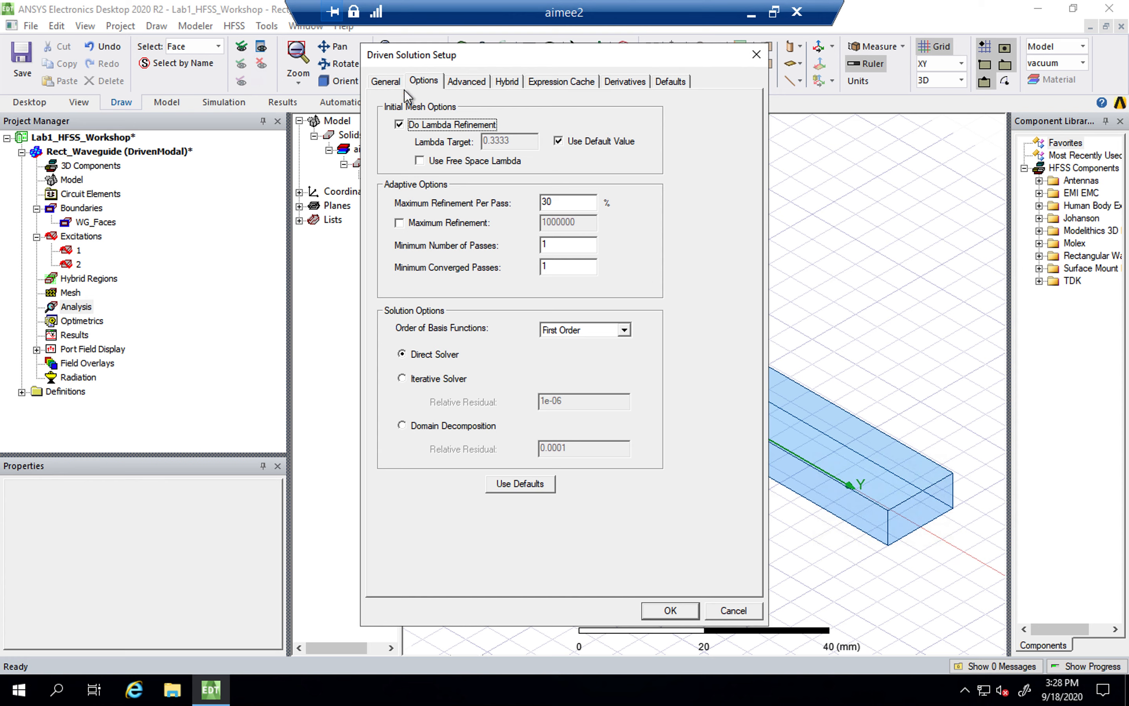
click(393, 81)
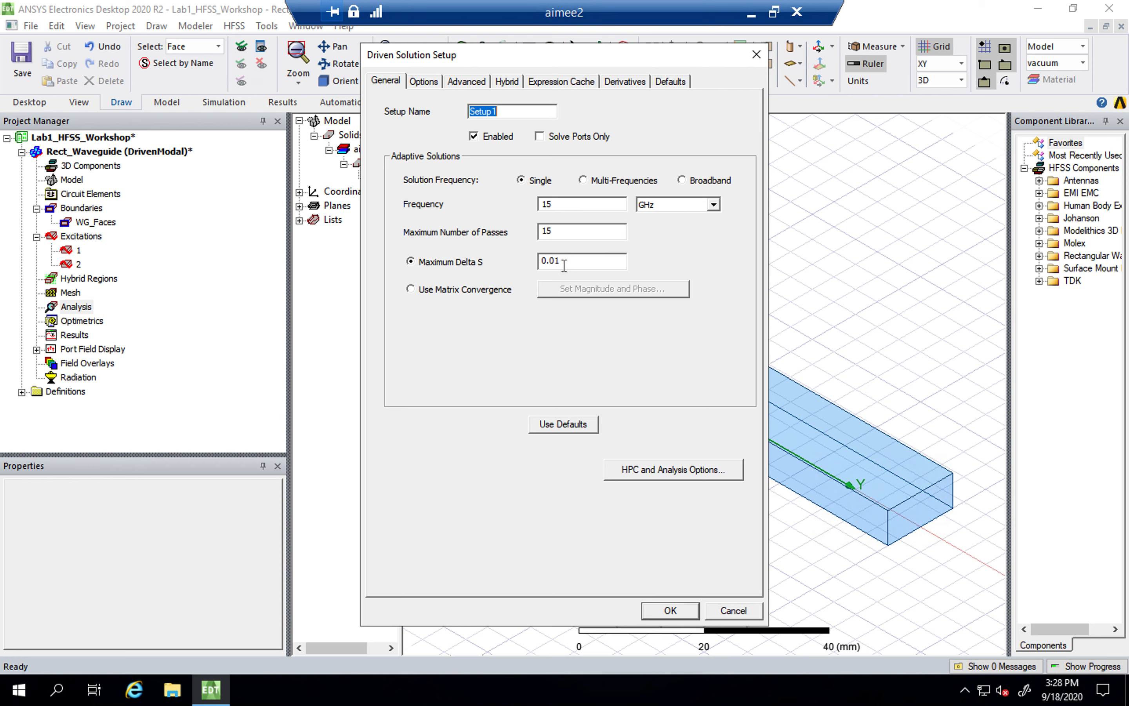
click(430, 83)
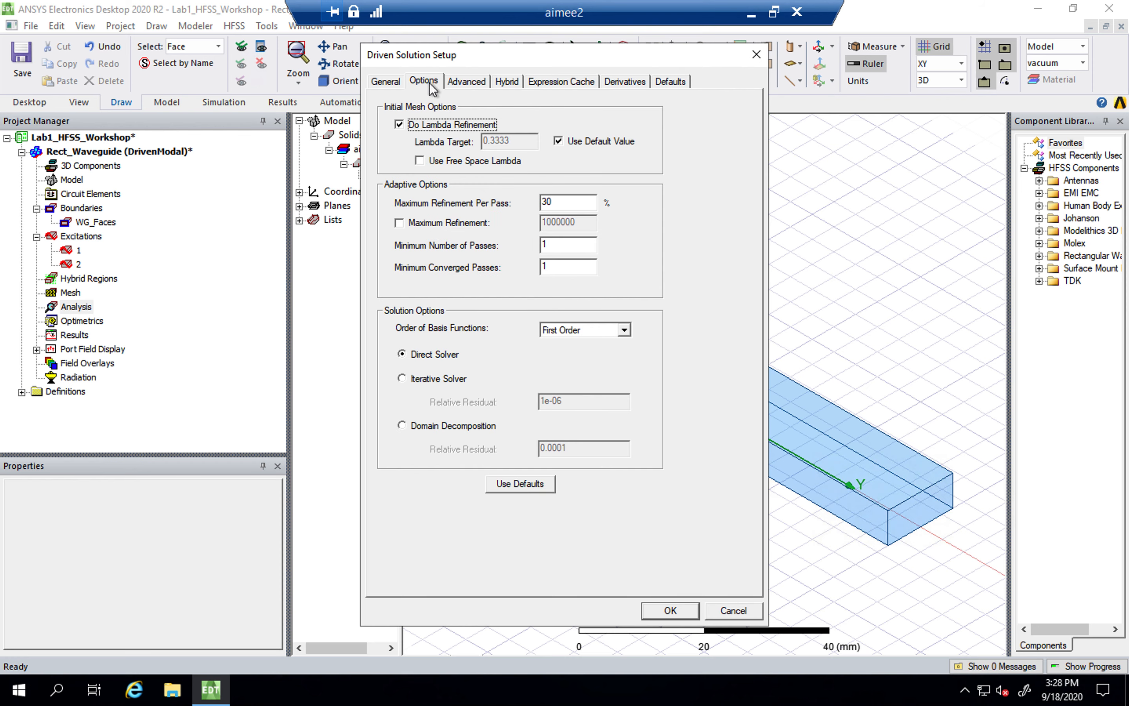
click(558, 245)
drag(558, 245, 530, 250)
key(Tab)
text(3)
click(578, 241)
click(577, 267)
click(572, 243)
click(561, 267)
click(670, 610)
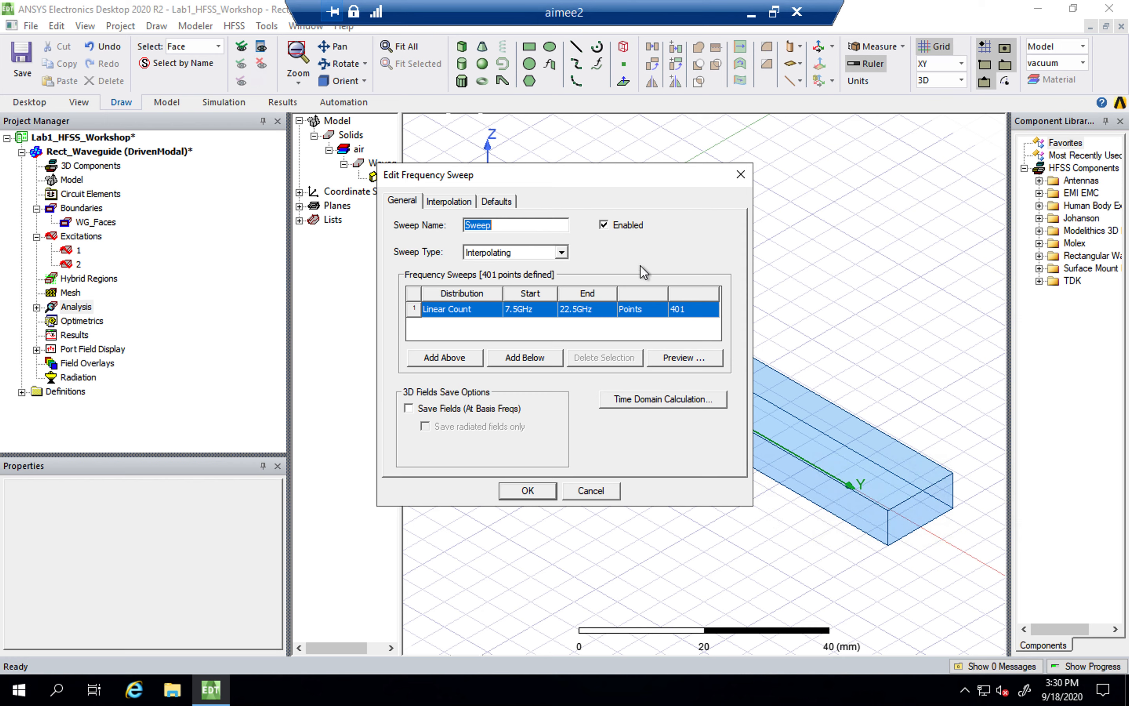
Step: Keep the frequency sweep's type as Interpolating and its distribution as Linear Count
click(561, 254)
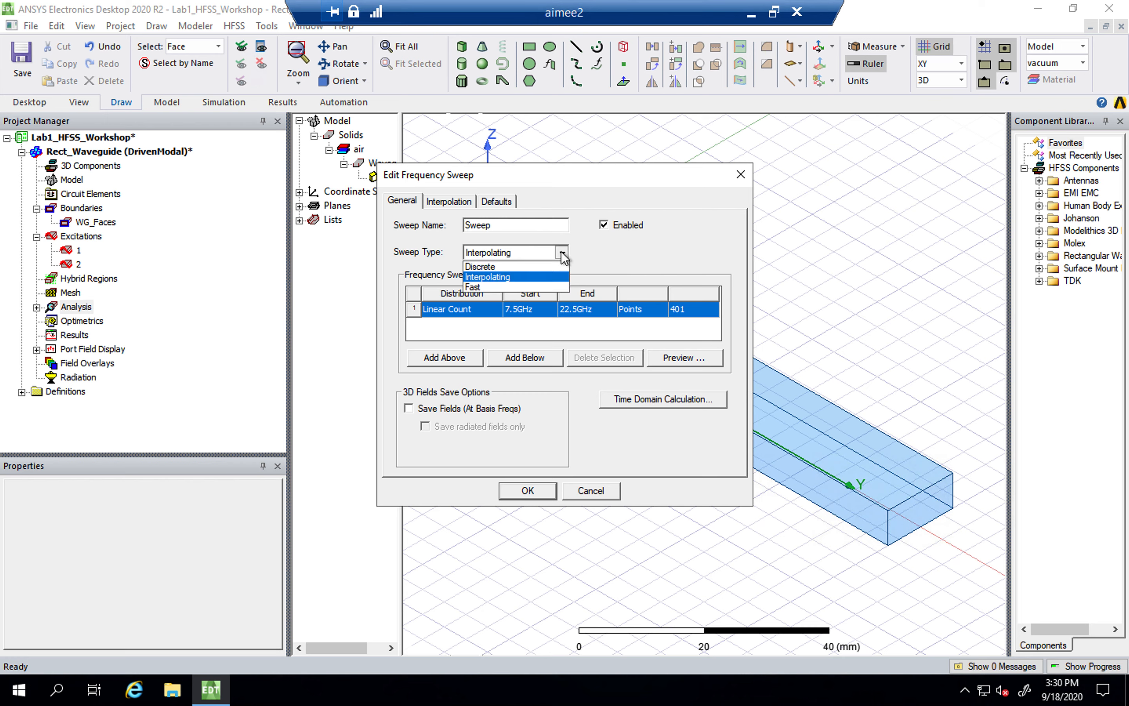
click(528, 278)
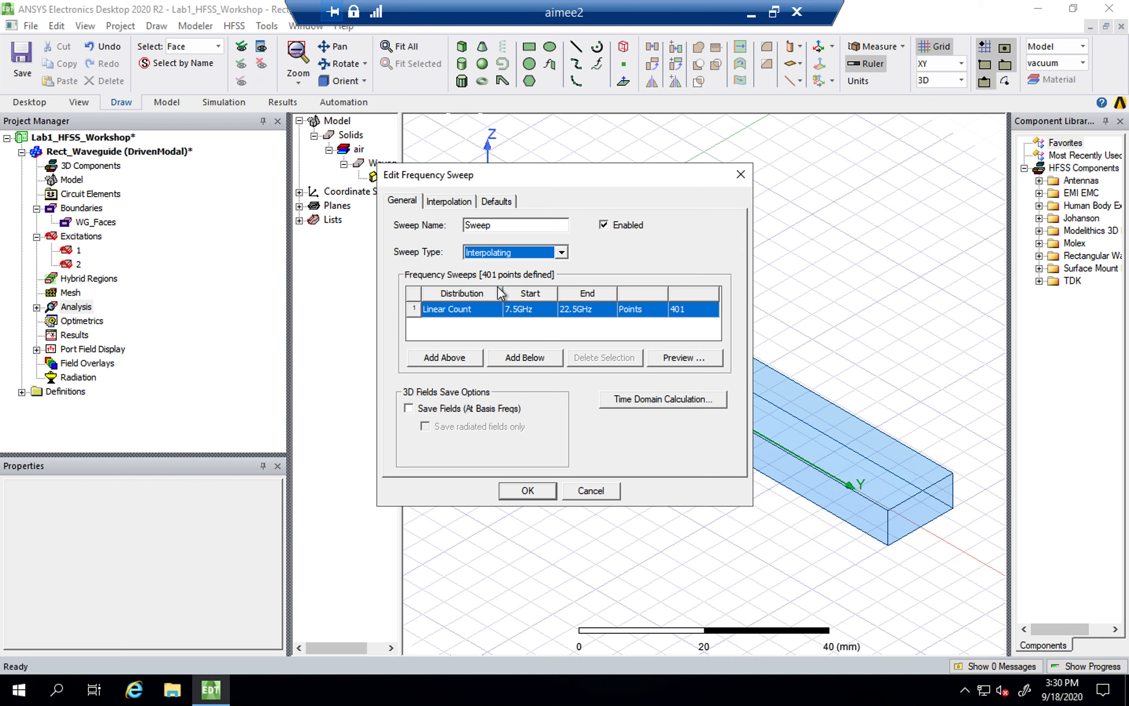
click(495, 309)
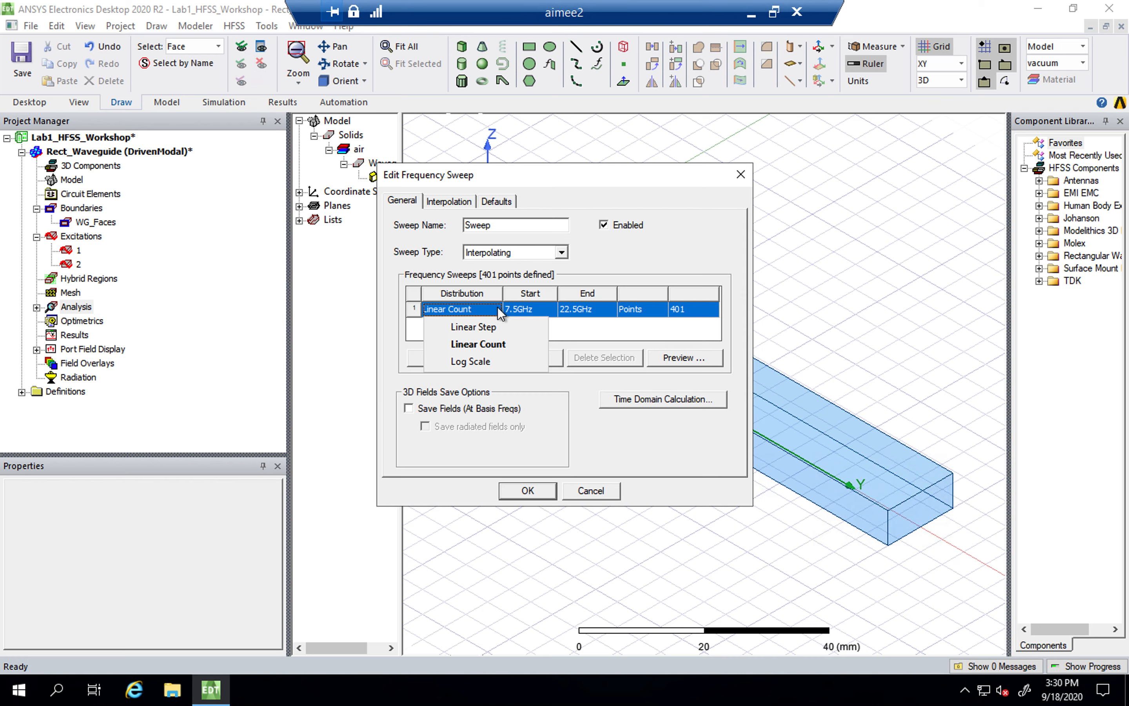
click(587, 330)
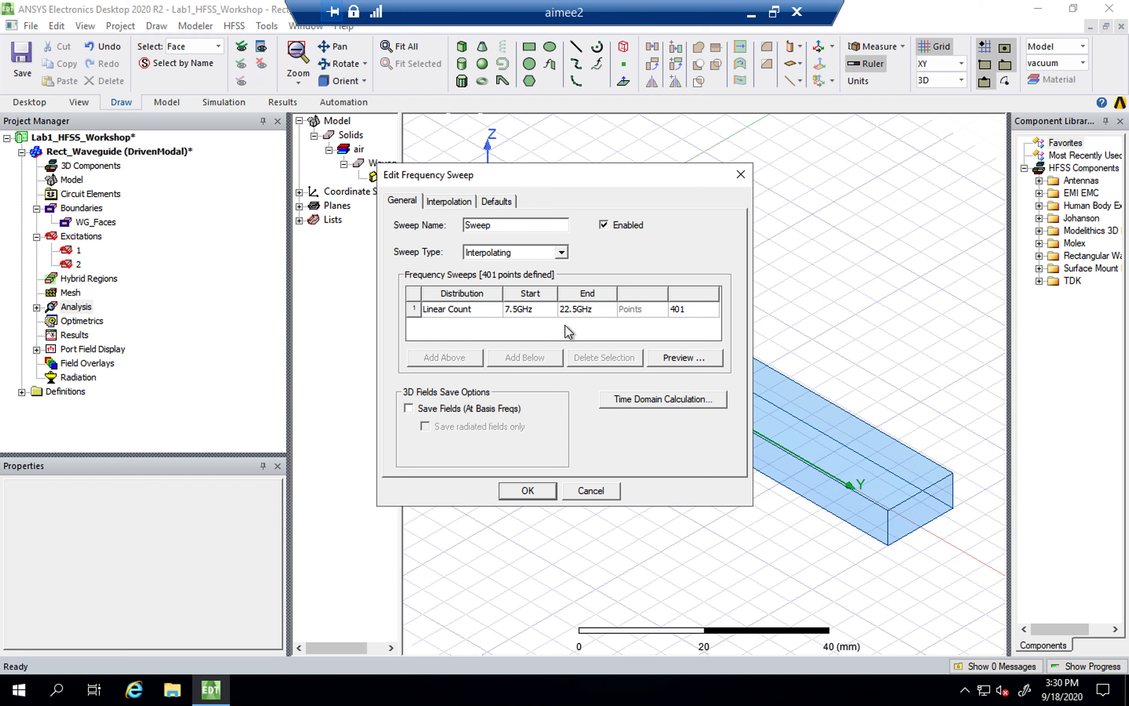
Step: Set the frequency sweep's start to 5 GHz and end to 15 GHz, keeping 401 points
click(529, 312)
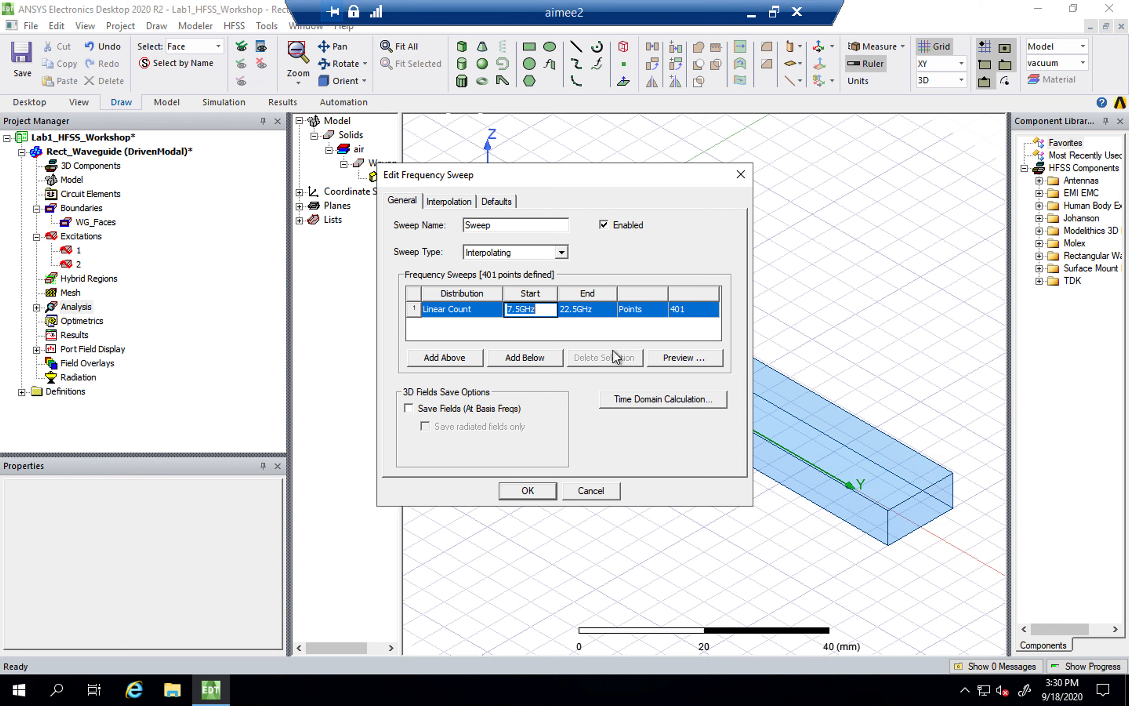
text(5)
key(Tab)
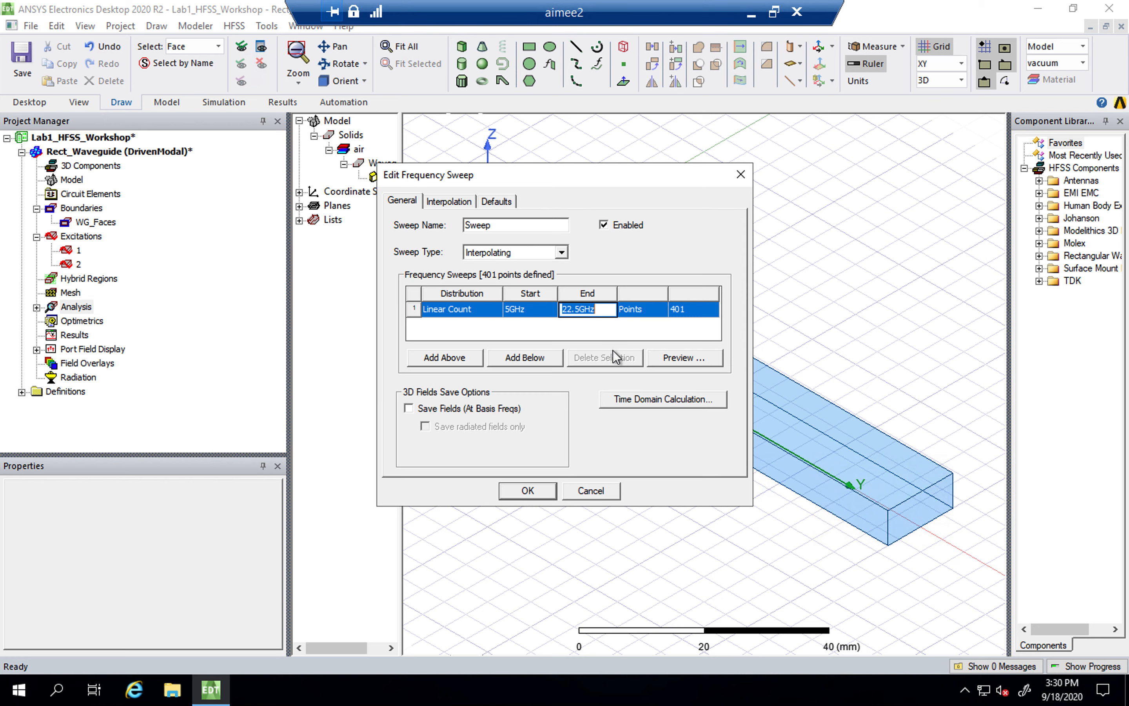
text(15)
key(Tab)
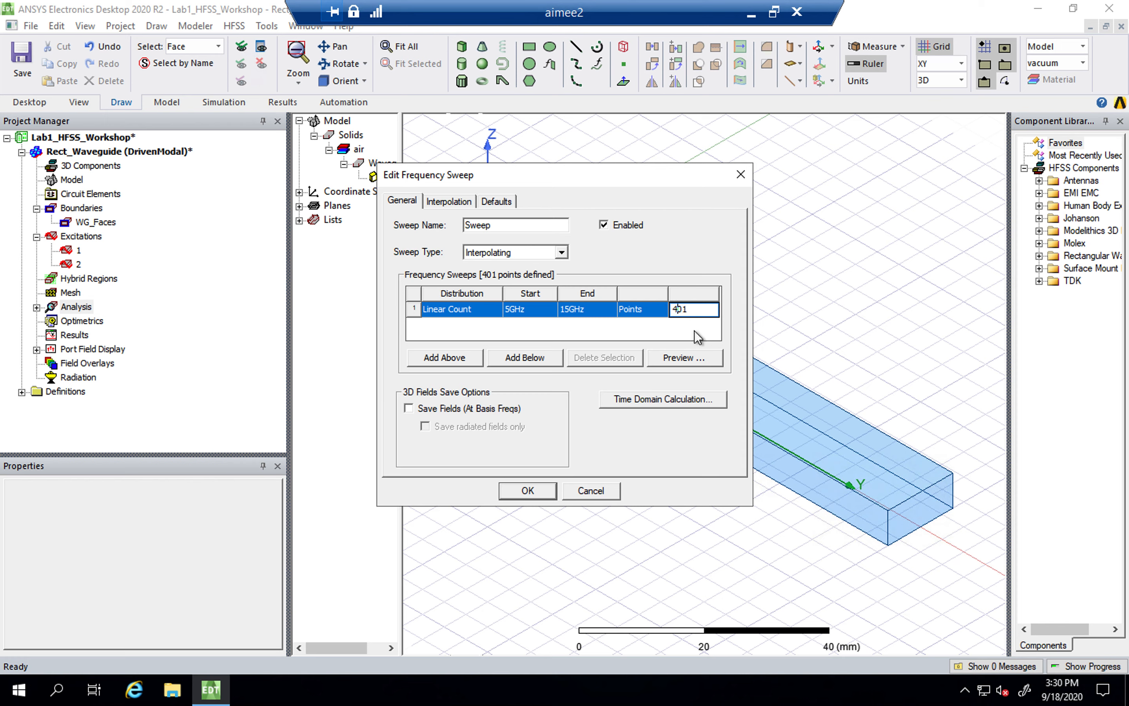
click(666, 329)
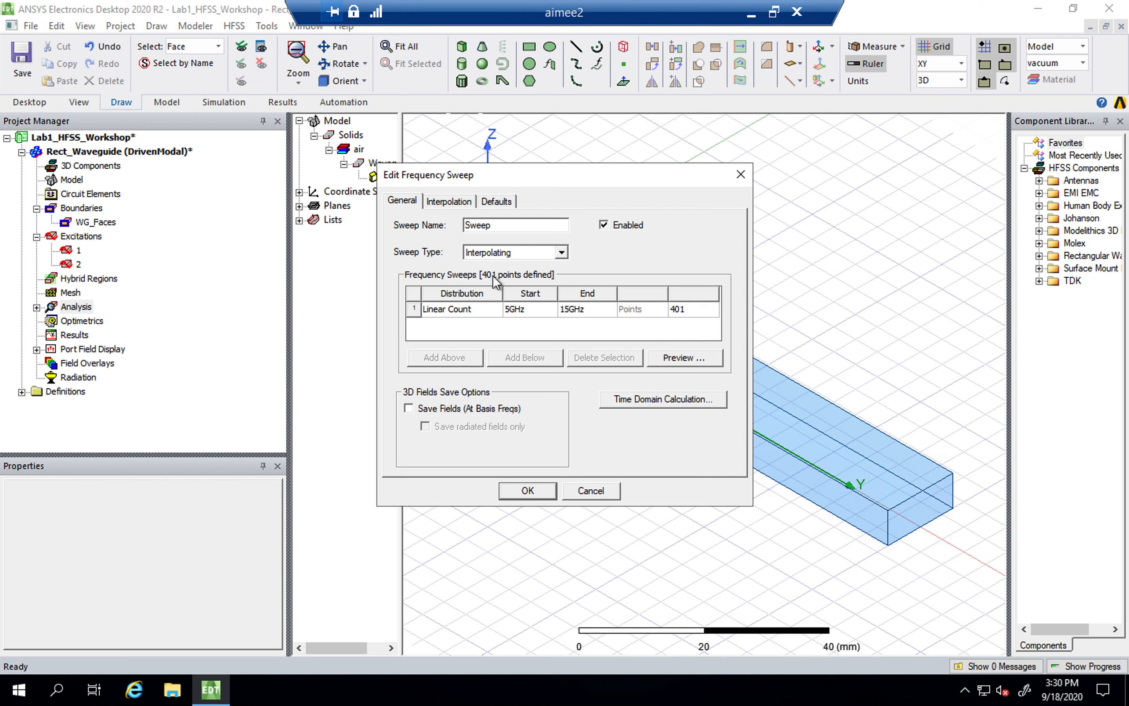
Step: Check the available sweep types, stay with Interpolating, and accept the frequency sweep
click(536, 255)
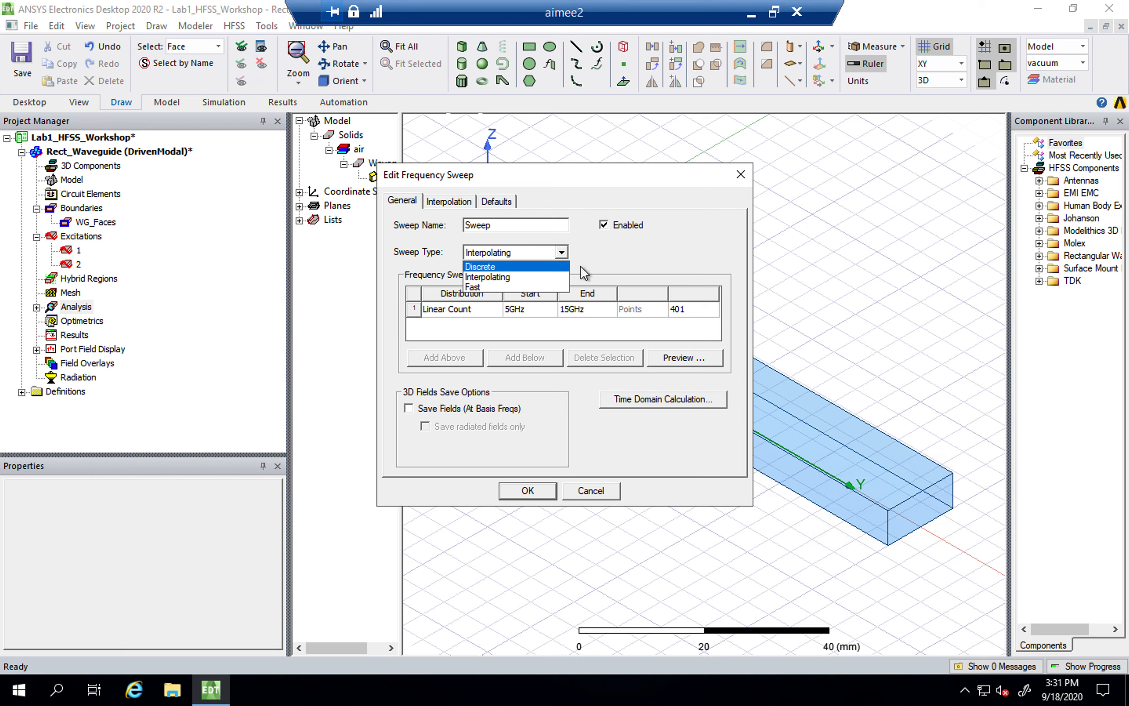
click(538, 277)
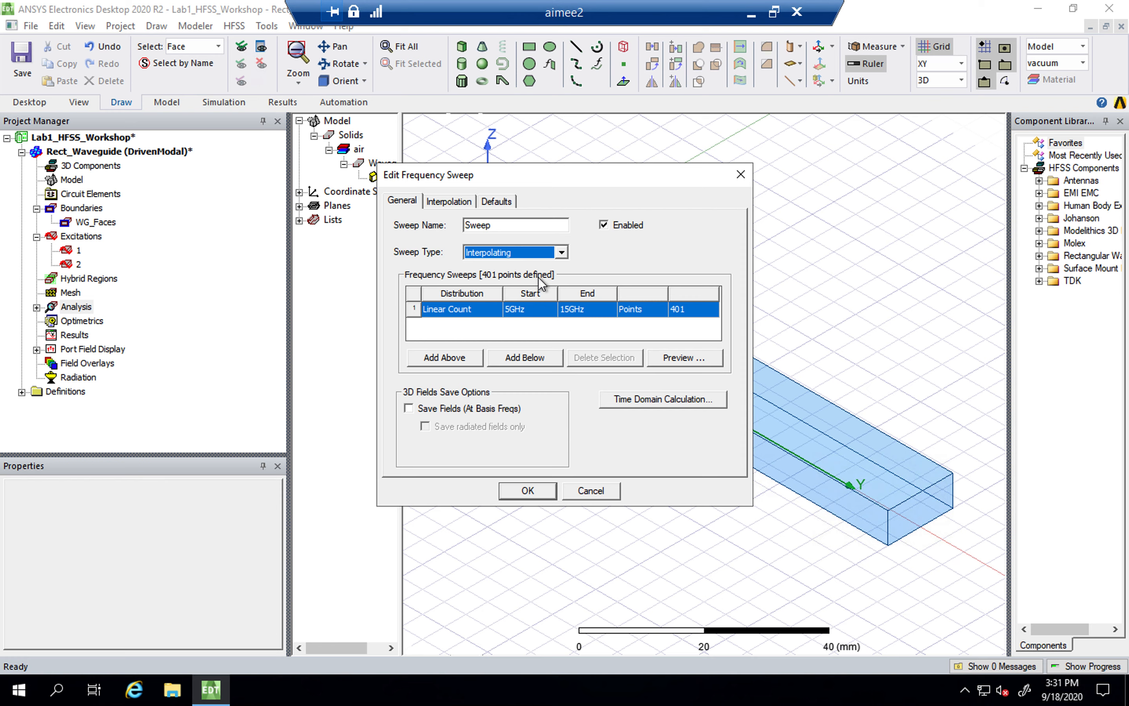
click(680, 327)
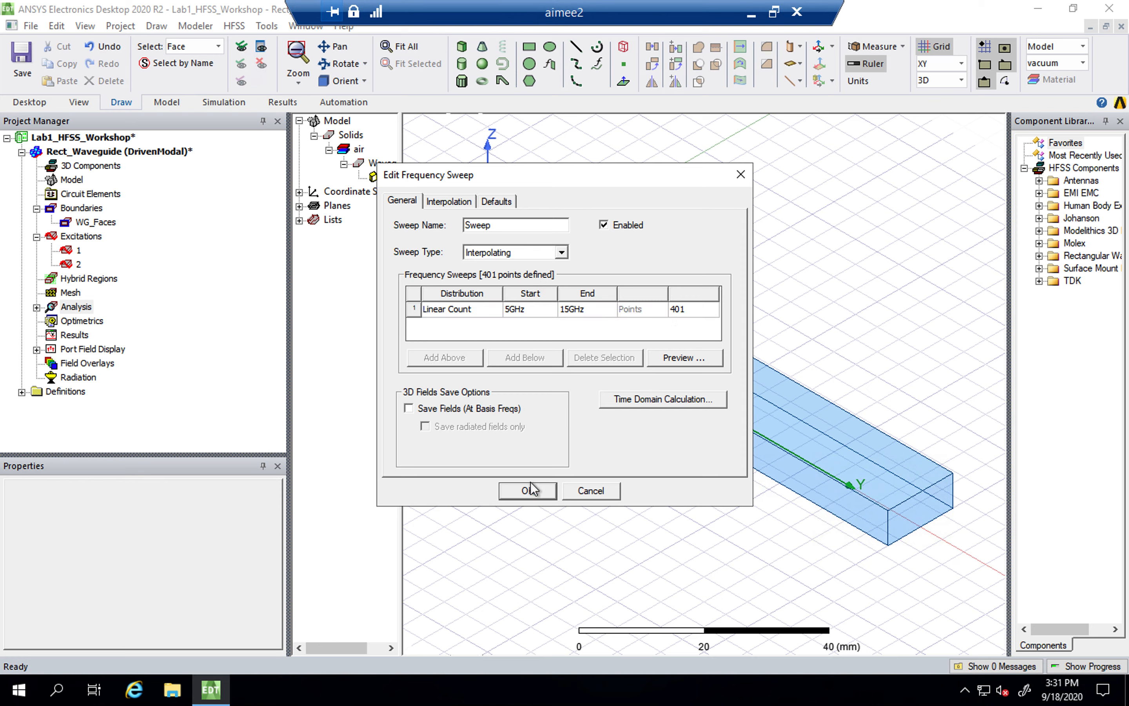
click(531, 494)
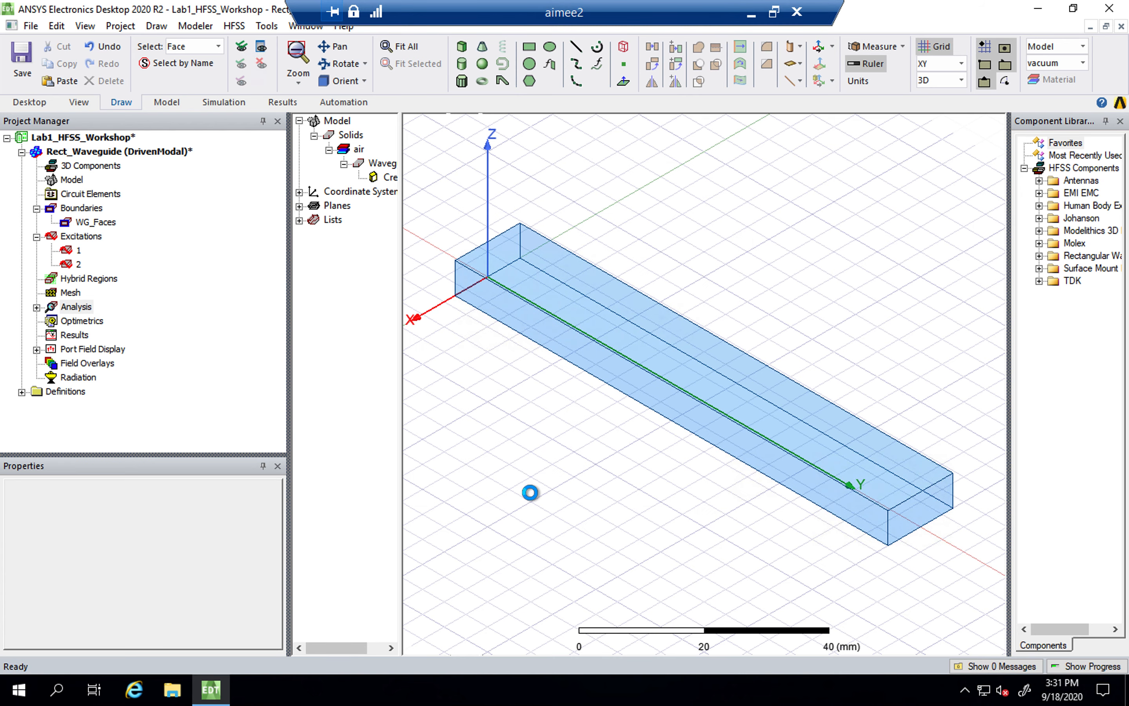
Step: Expand the analysis and inspect the properties of Setup1 and its sweep, including the start, stop and type, enlarging the panes for readability
click(36, 307)
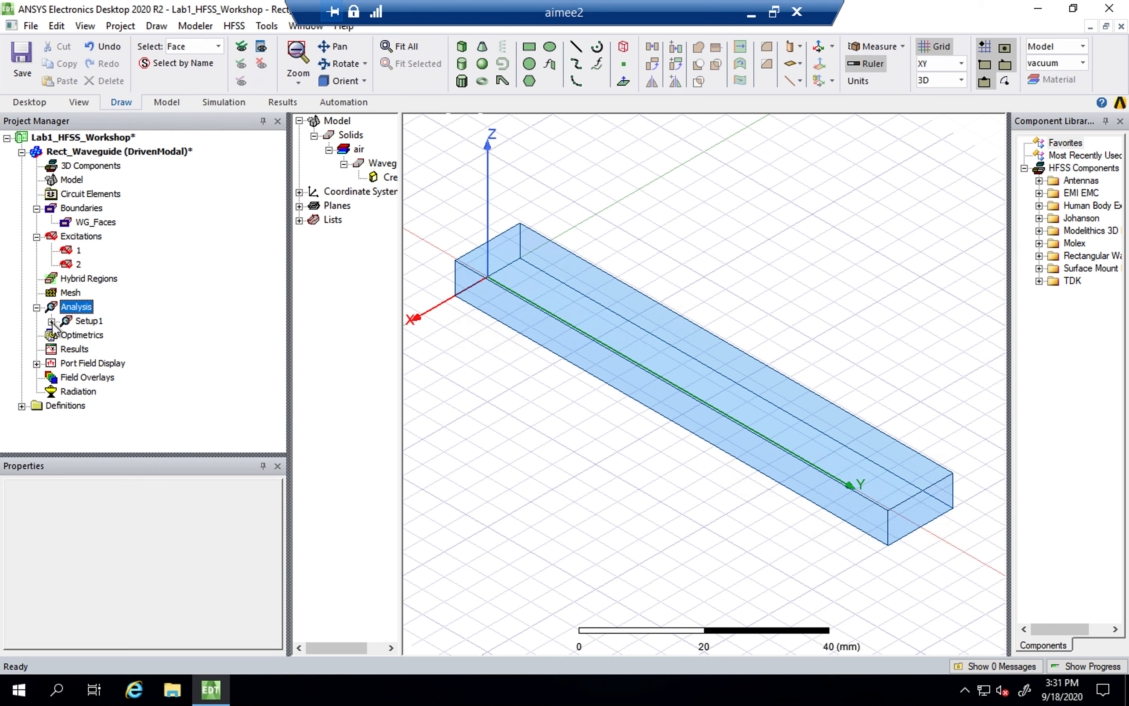
click(51, 322)
click(86, 321)
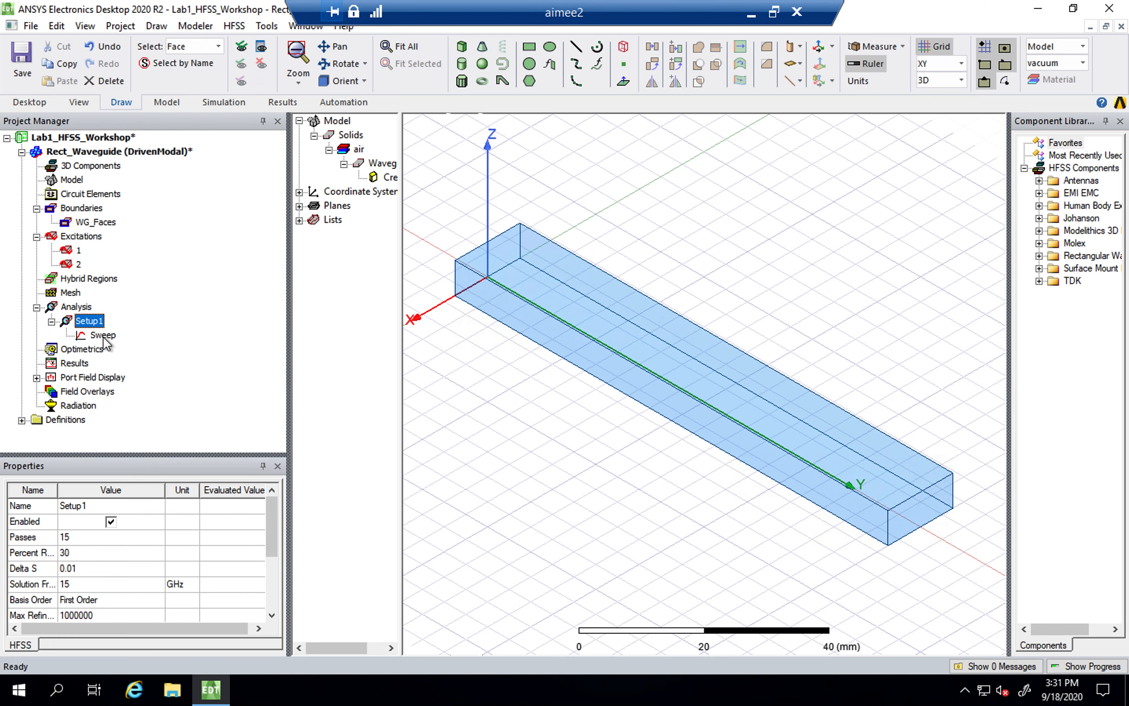
click(103, 334)
drag(124, 451, 132, 356)
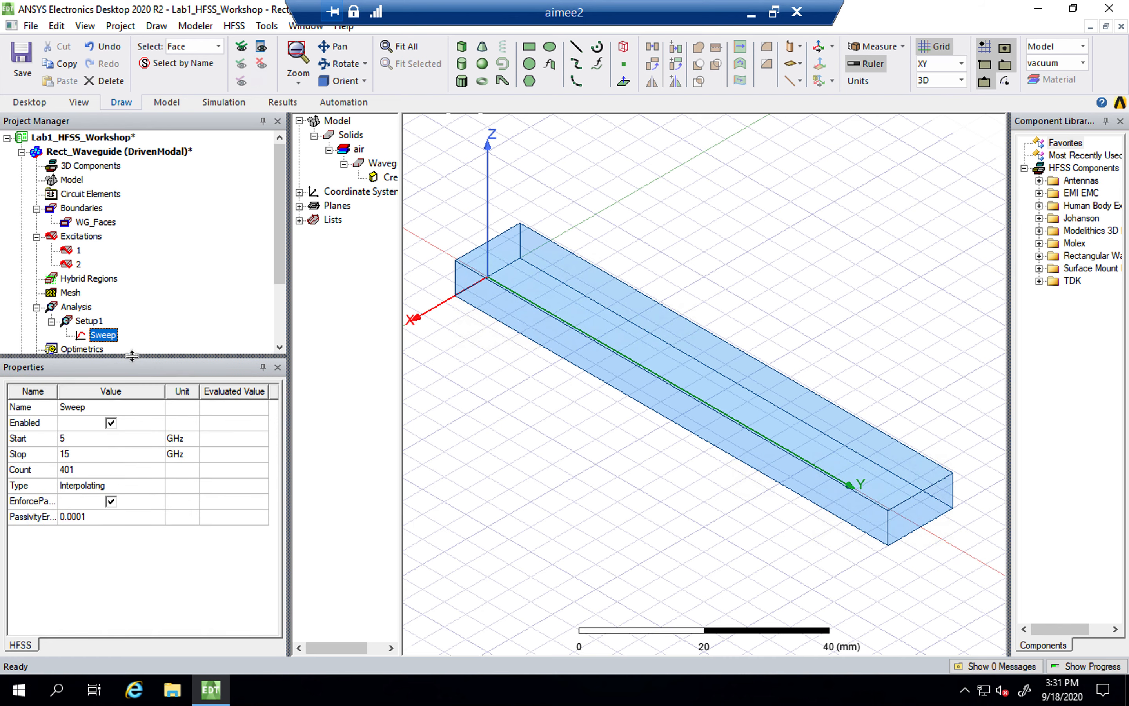
click(95, 437)
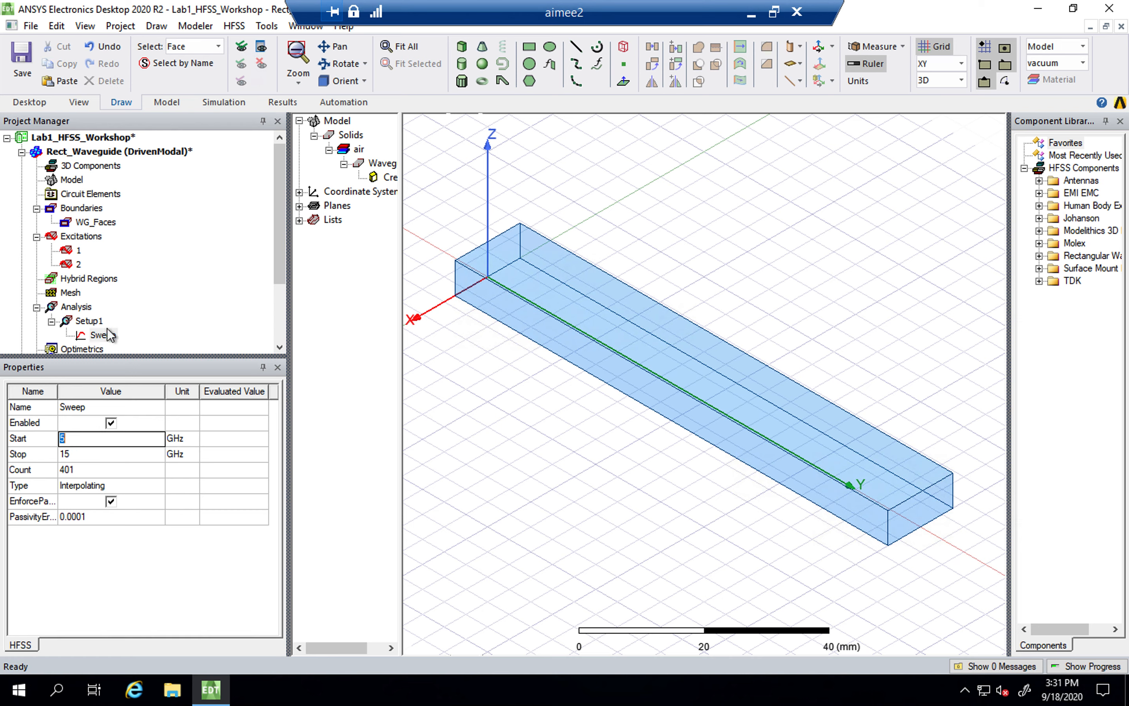
click(103, 335)
click(93, 437)
click(89, 454)
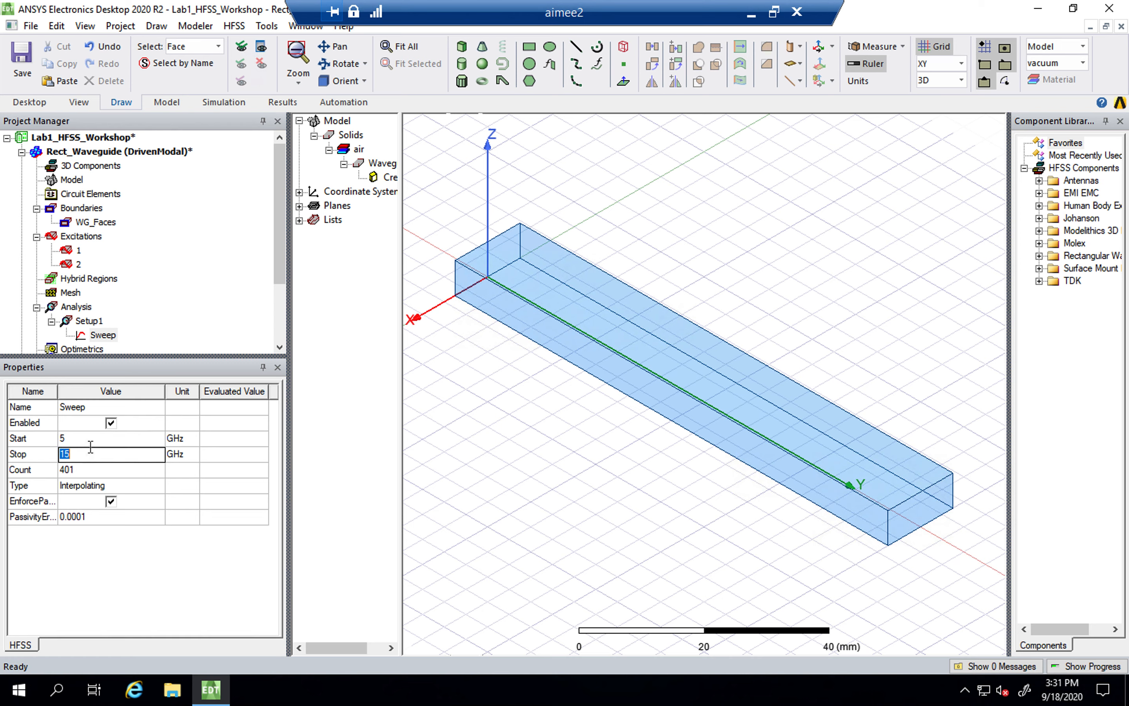
click(89, 437)
click(85, 458)
click(86, 484)
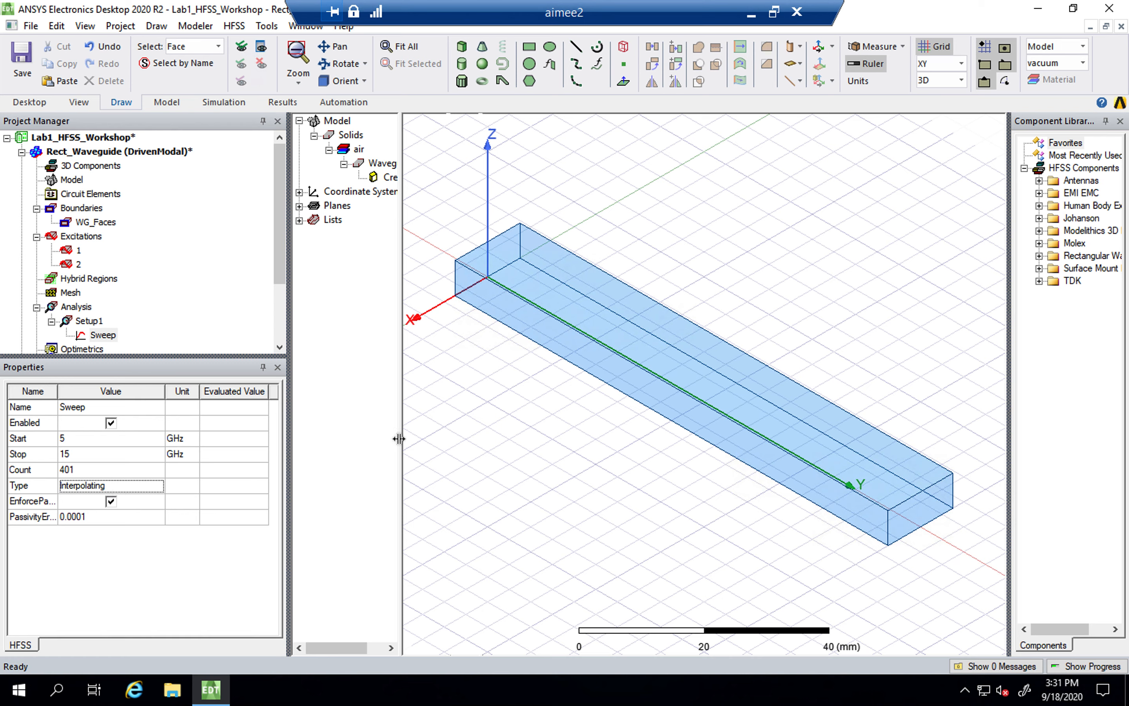
drag(401, 436, 458, 433)
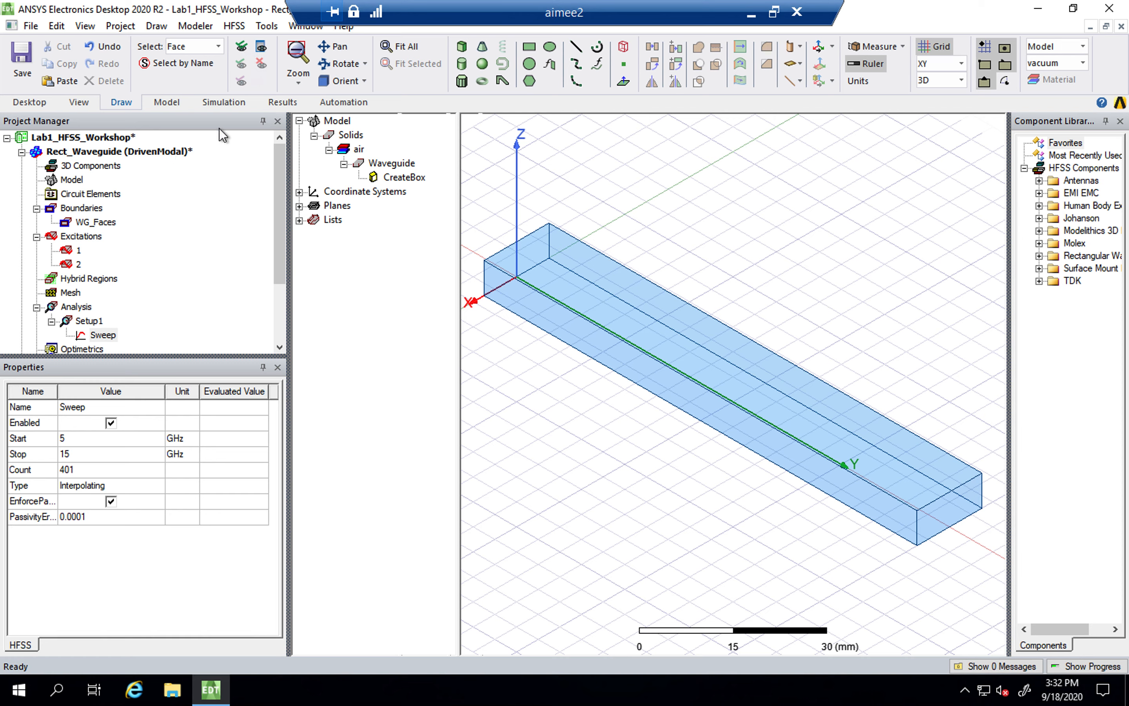
Step: Run the validation check on the Rect_Waveguide design, close its report, and select the design in the project
click(222, 104)
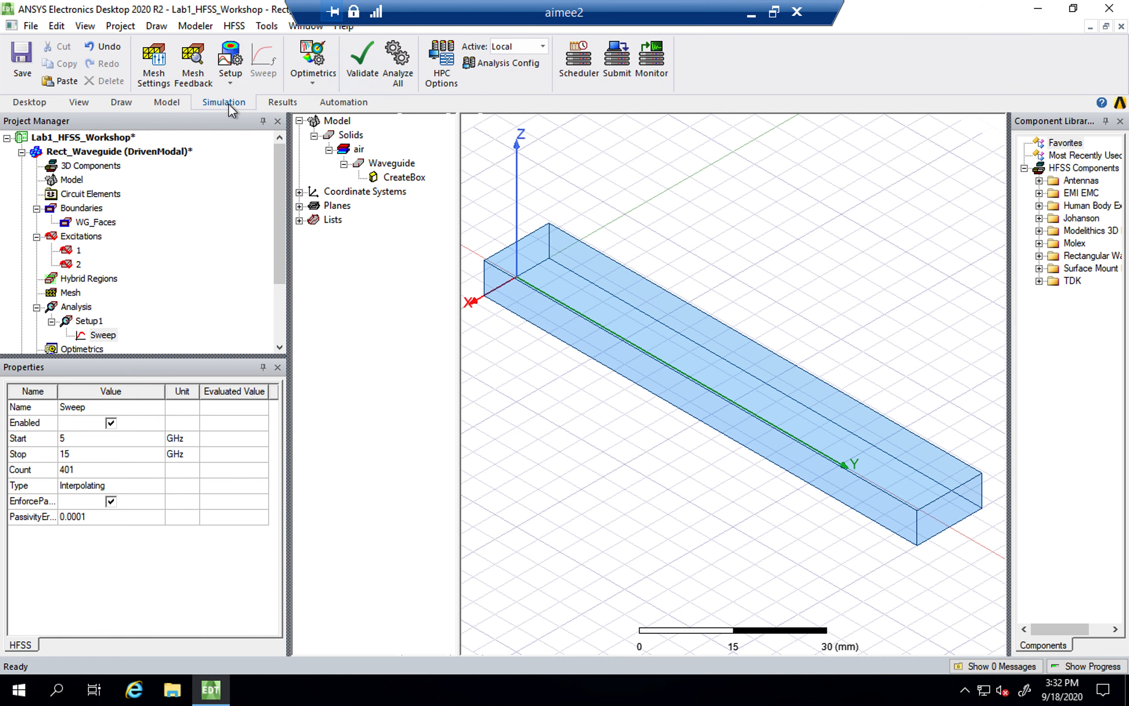
click(364, 61)
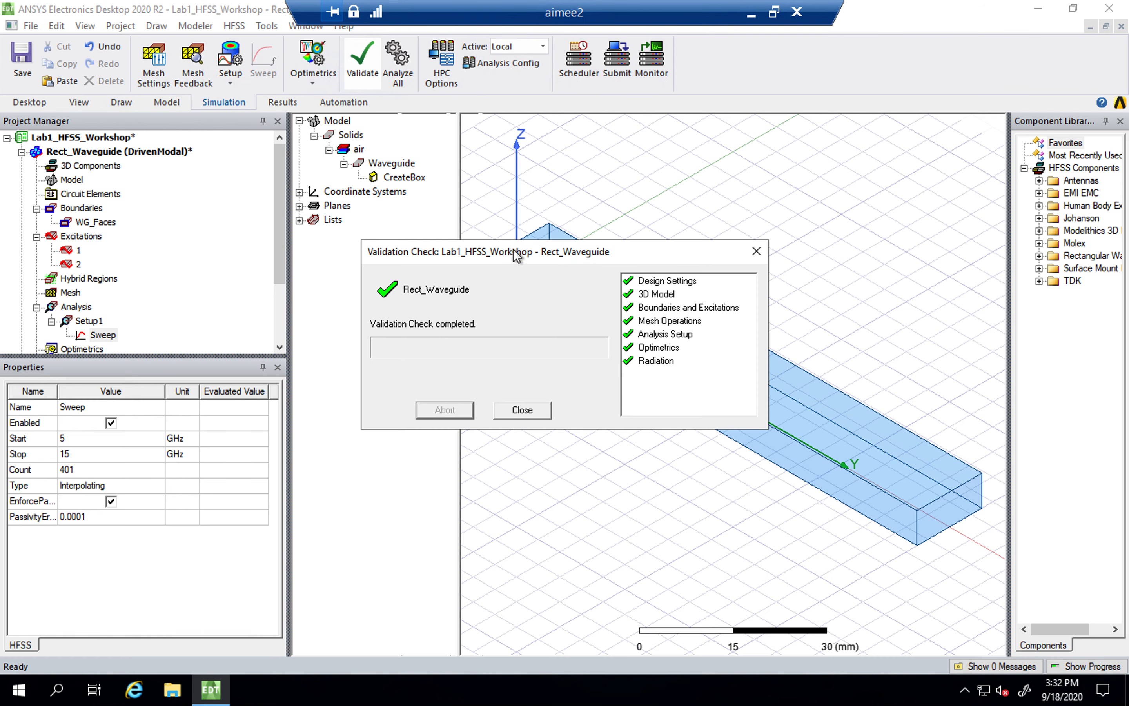
drag(516, 247, 508, 171)
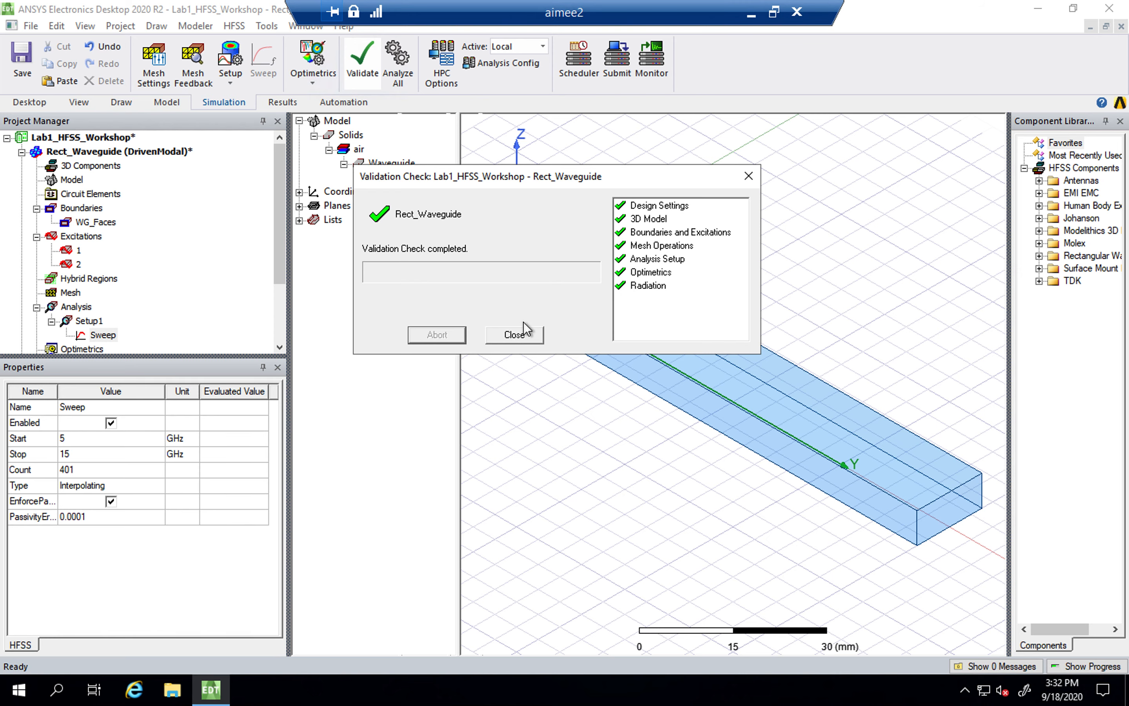
click(520, 335)
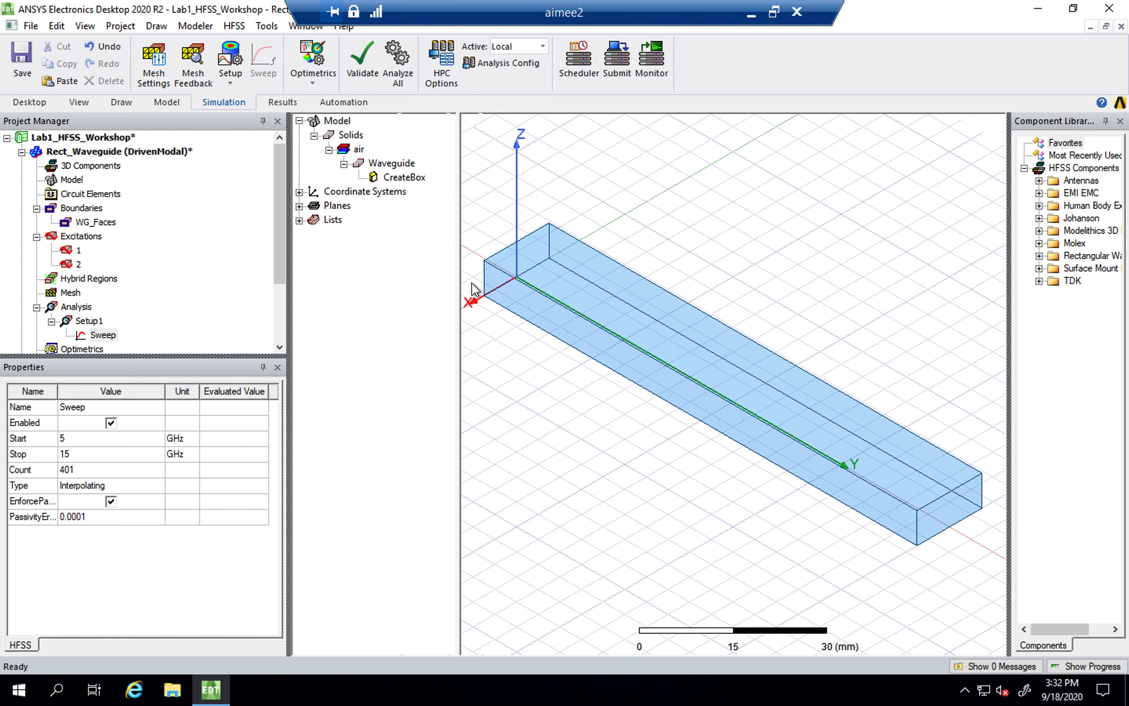
click(154, 157)
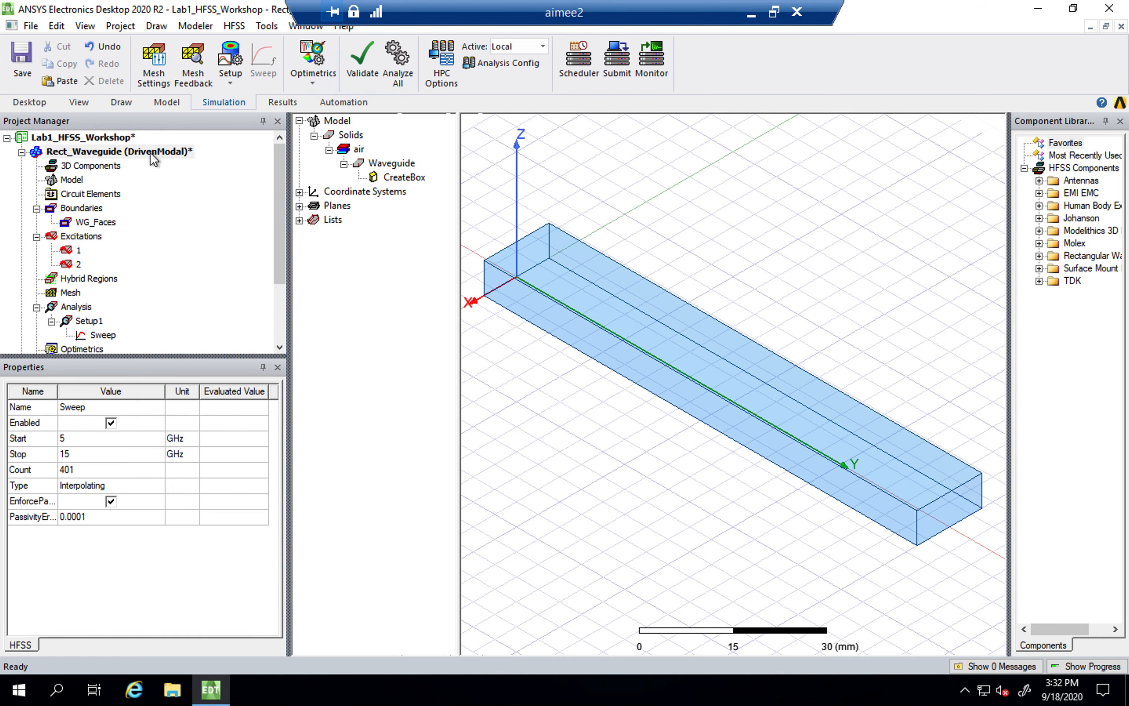
Step: Run the analysis of all setups in Rect_Waveguide with the simulation progress shown, and select the design in the project
click(406, 83)
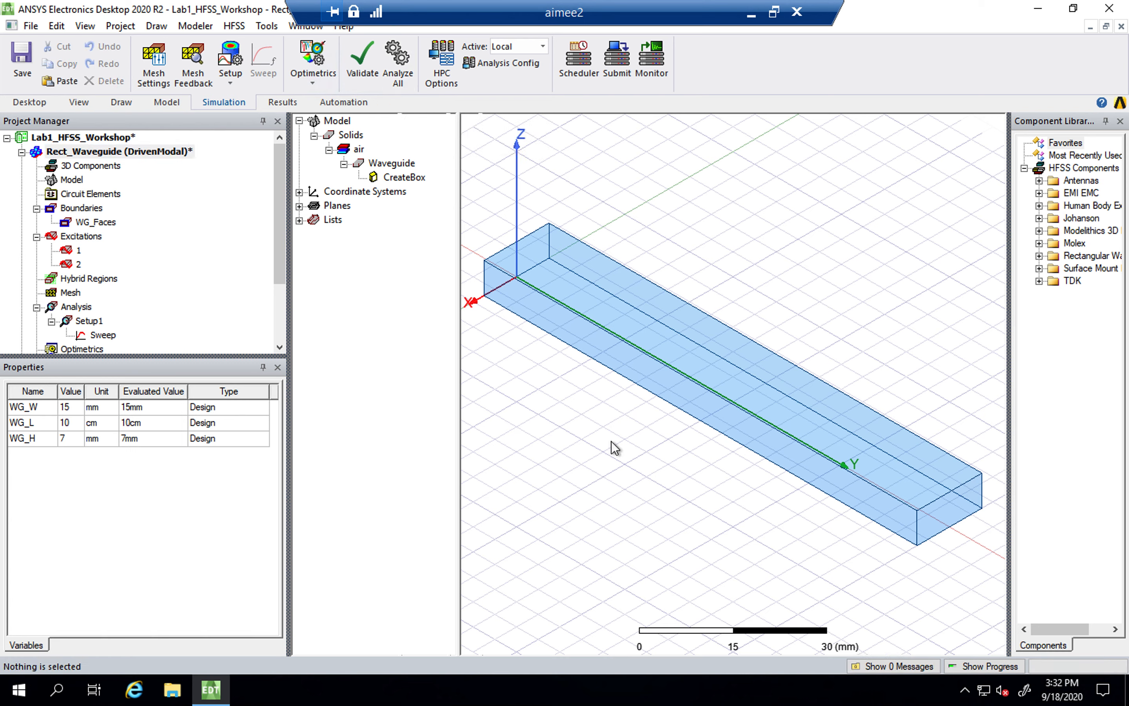
click(967, 671)
drag(513, 533, 513, 511)
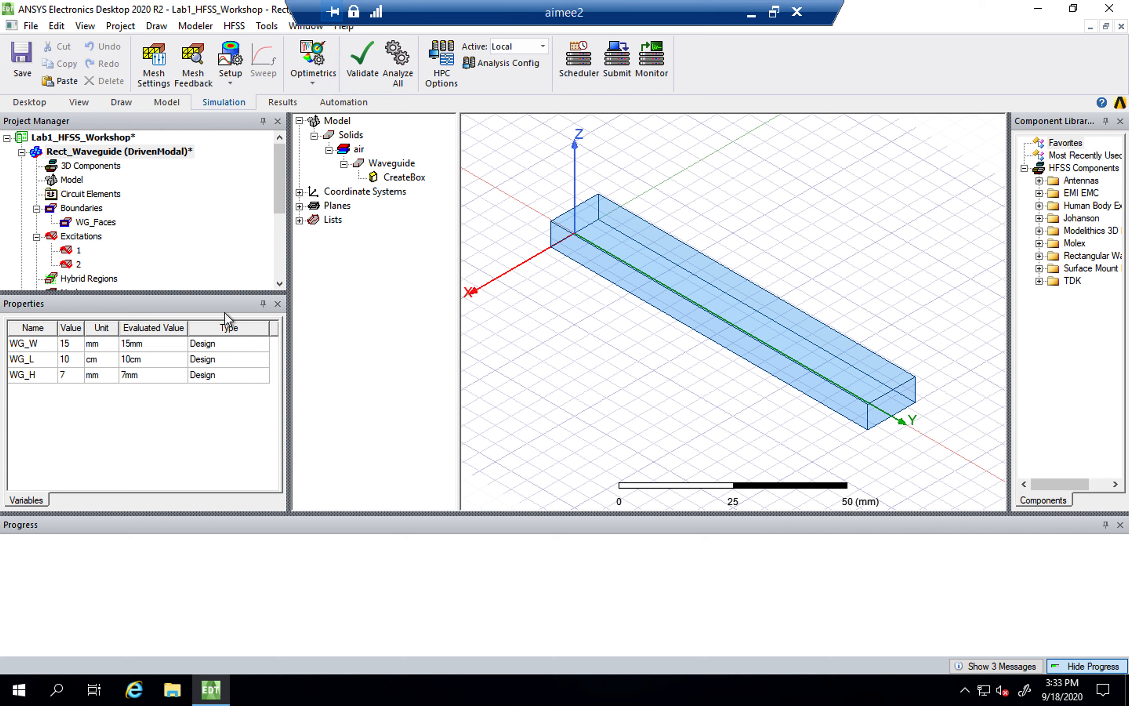
click(165, 150)
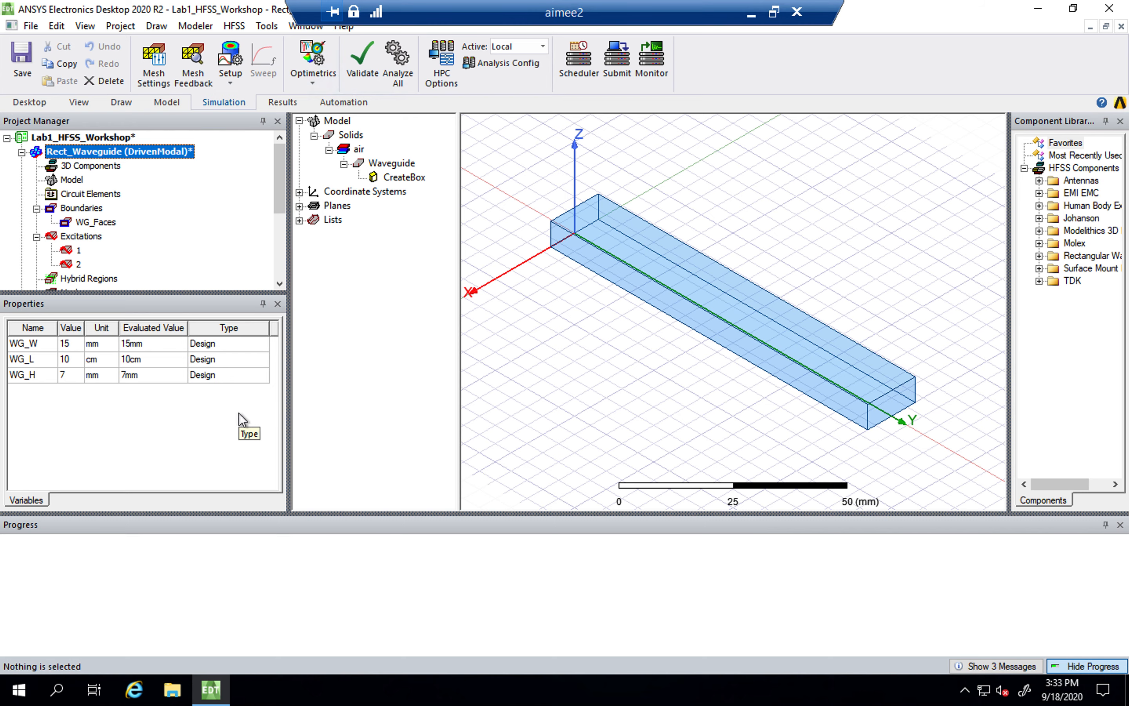
Step: Switch to the web meeting in Safari to read the participants' public chat questions, and return to the HFSS session
key(ctrl+Left)
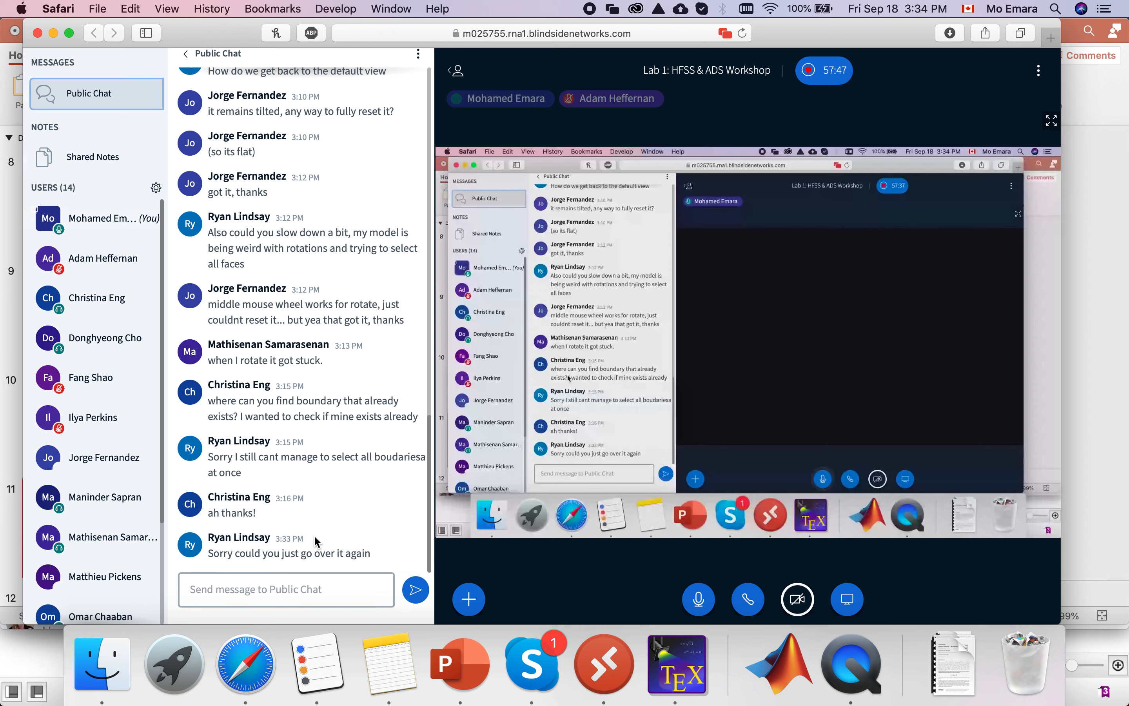
key(ctrl+Right)
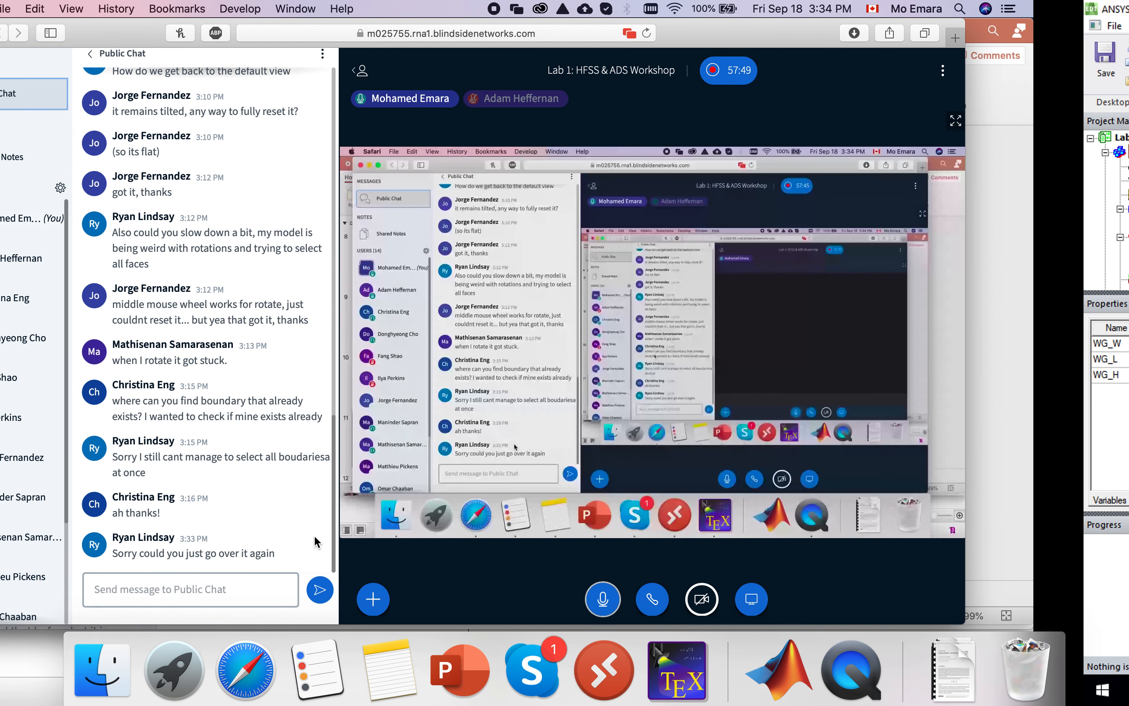
key(ctrl+Left)
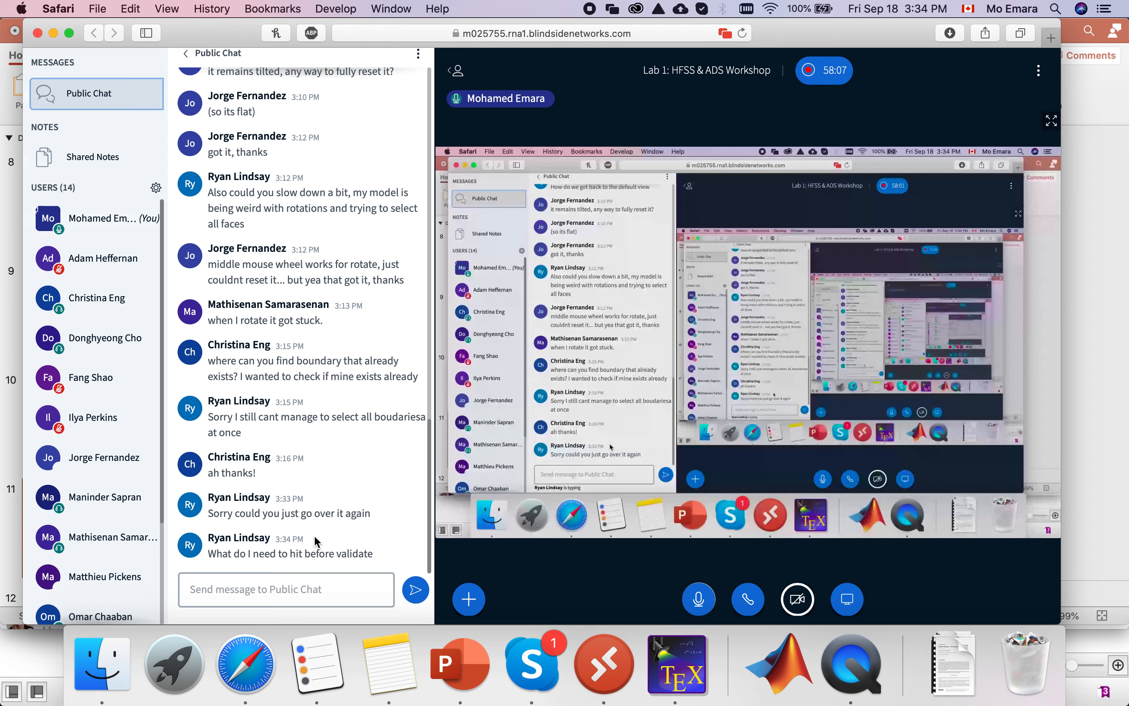
key(ctrl+Right)
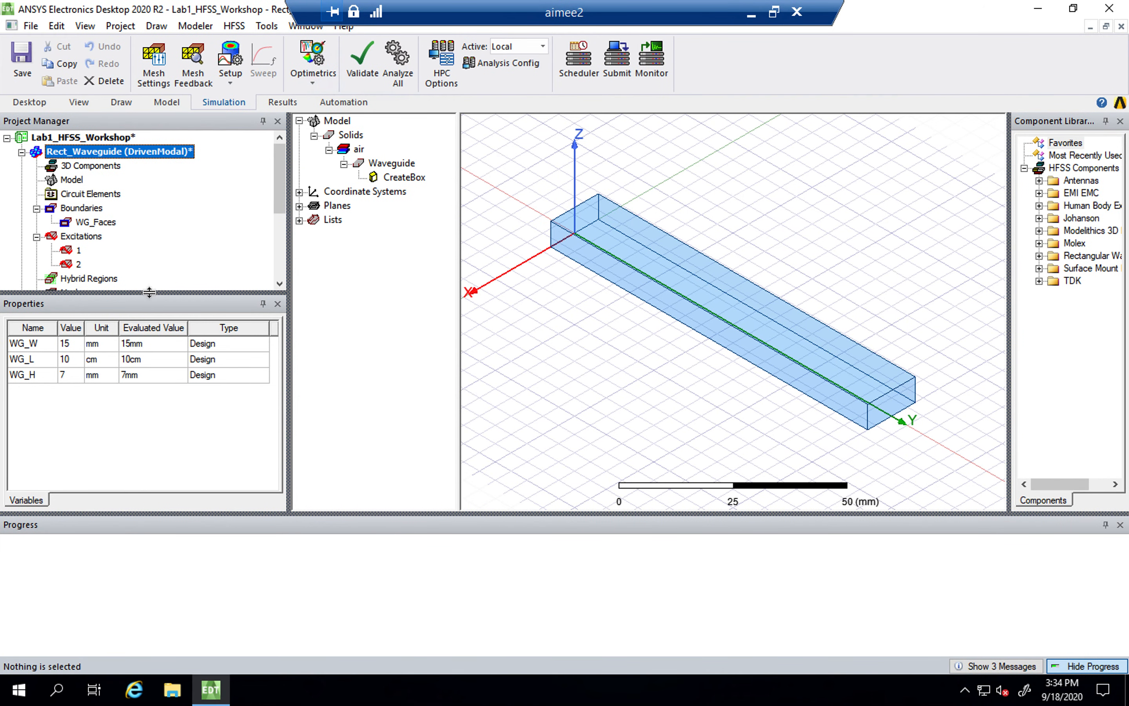
Step: Review Setup1's general settings and solution options and the frequency sweep's definition, cancelling both dialogs without changes
drag(149, 319, 154, 424)
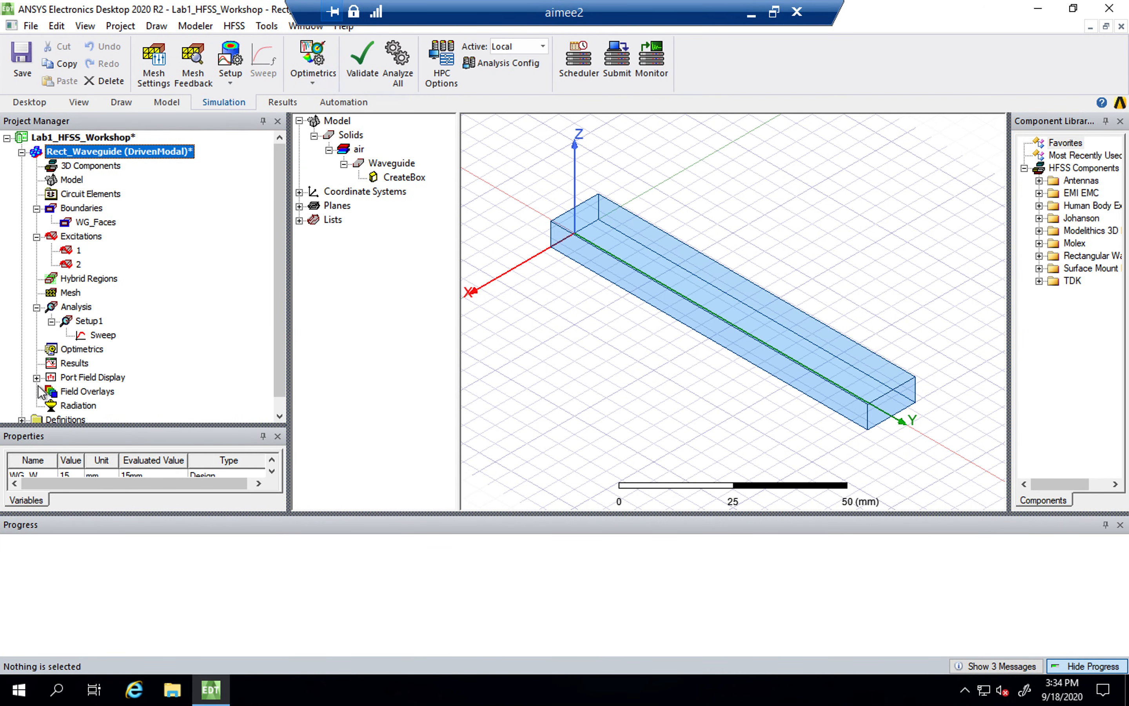
click(103, 335)
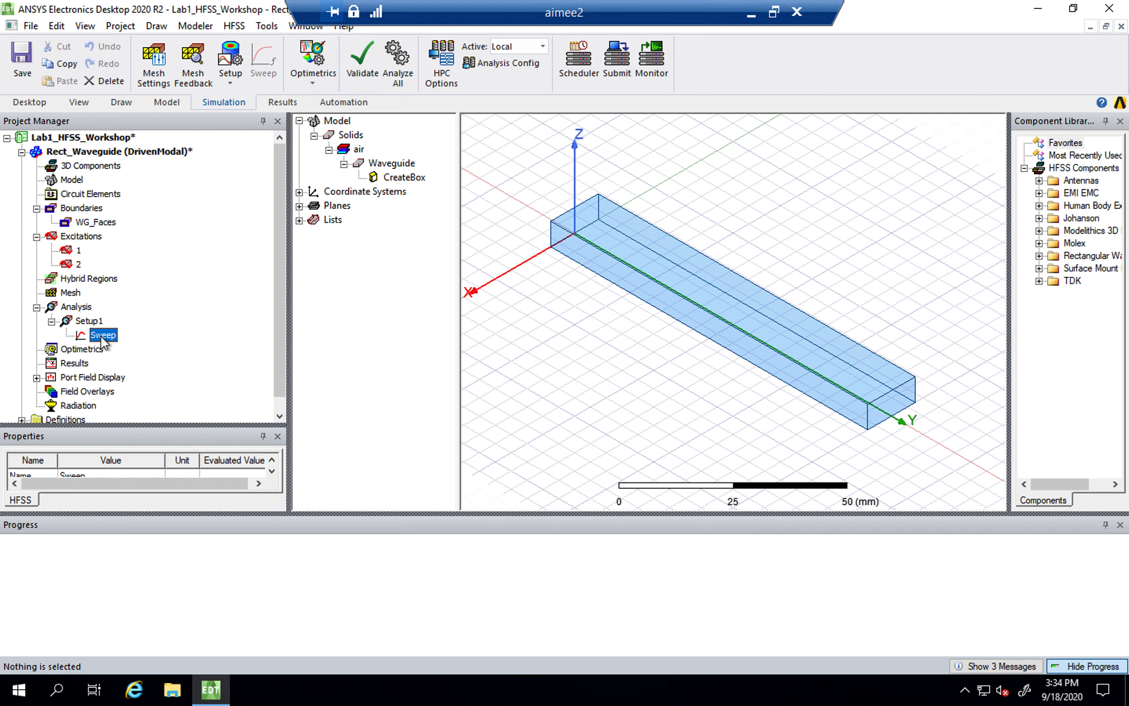
click(90, 321)
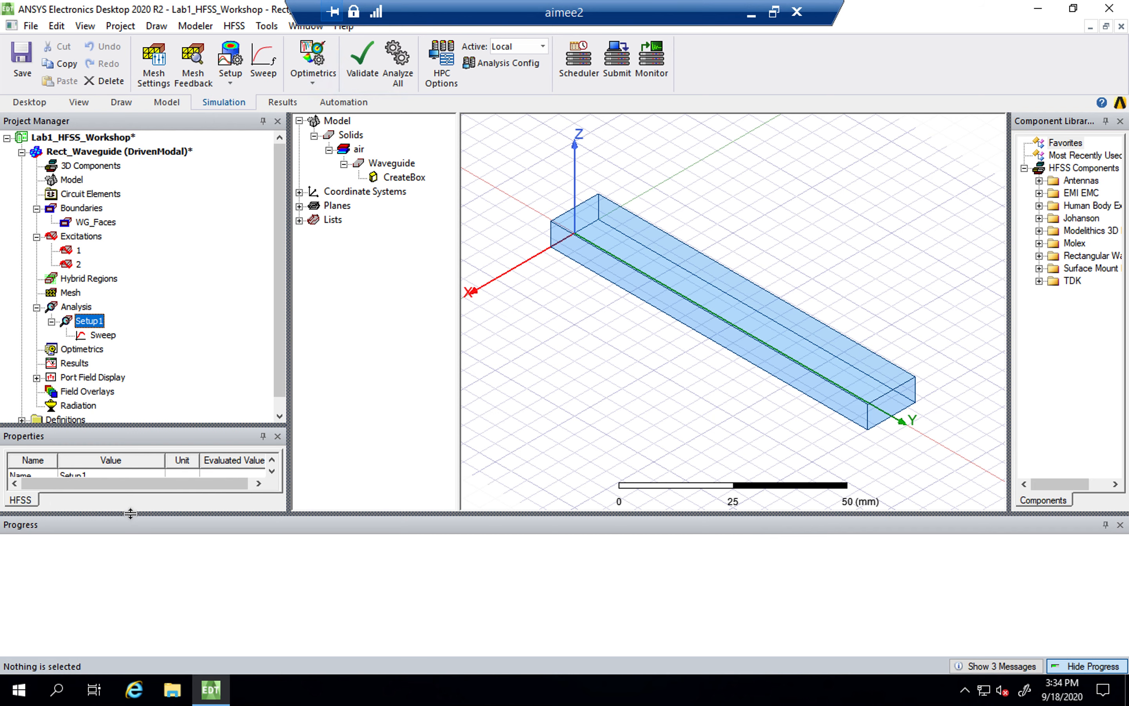
drag(130, 512, 136, 616)
right_click(95, 325)
click(84, 321)
double_click(84, 321)
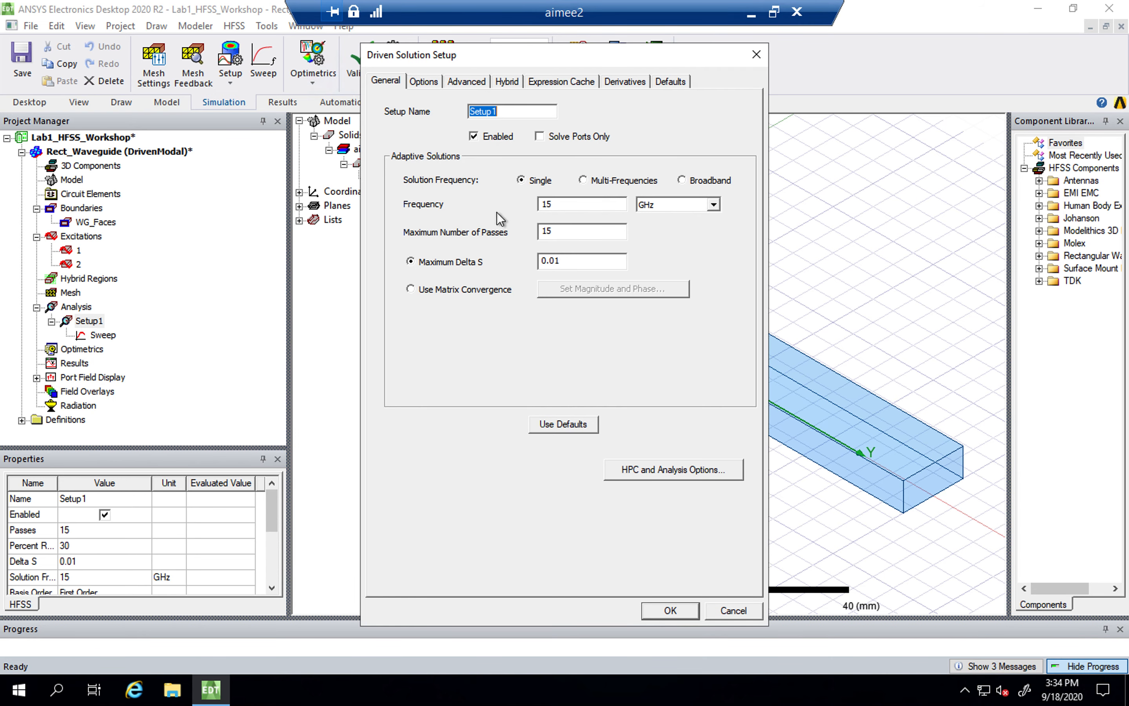
click(426, 80)
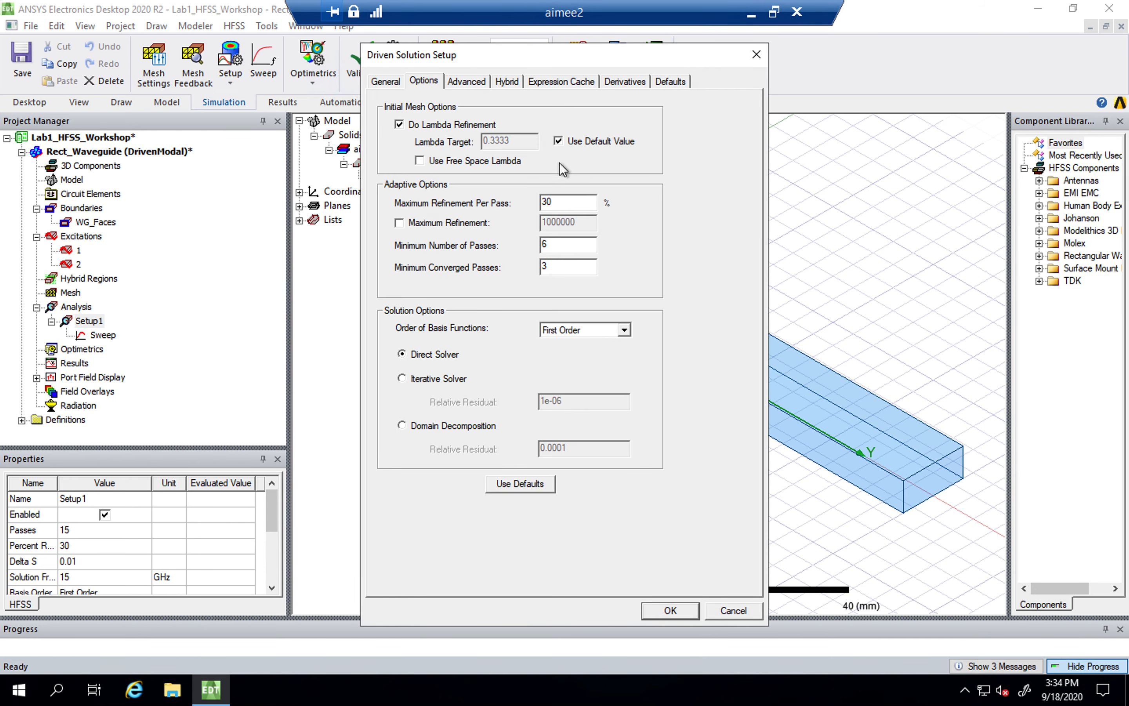
click(722, 610)
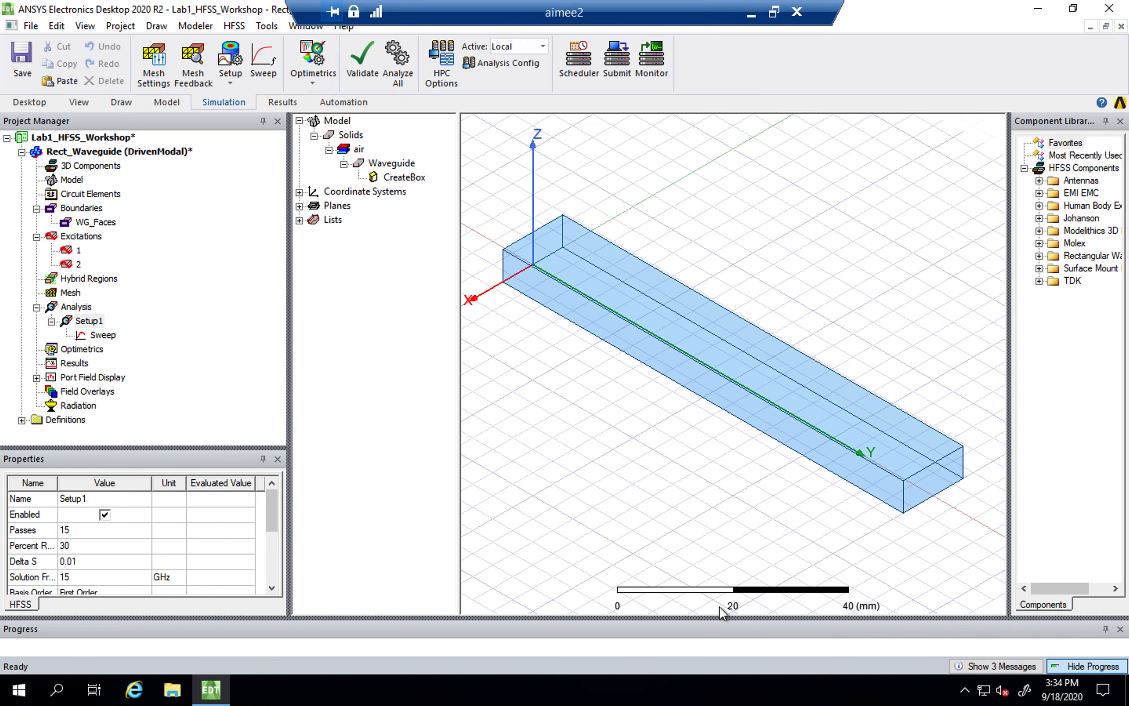
double_click(96, 336)
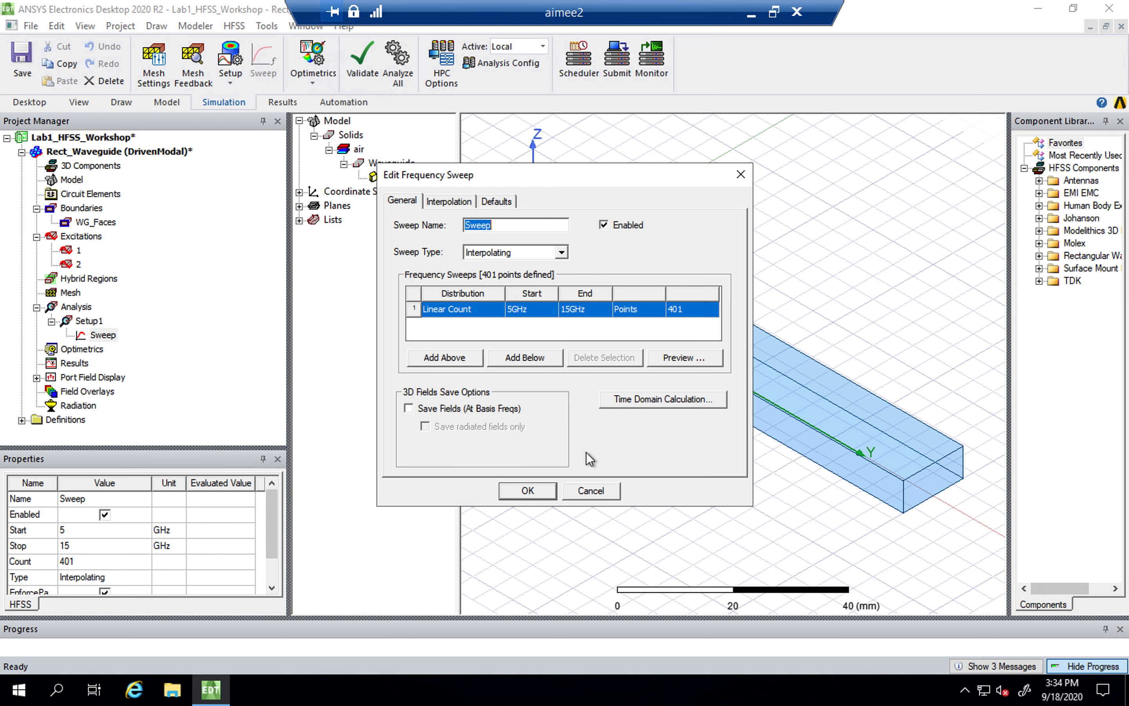
click(589, 491)
Step: Run the validation check on the Rect_Waveguide design again and close its report
click(283, 103)
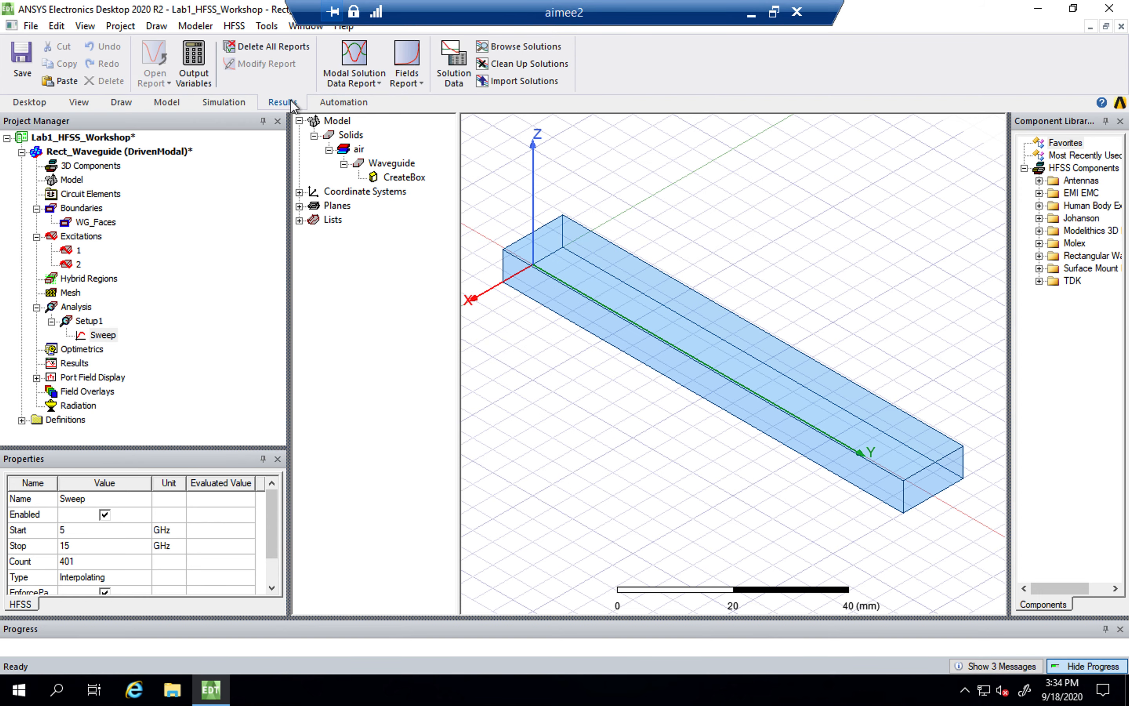
click(223, 102)
click(373, 75)
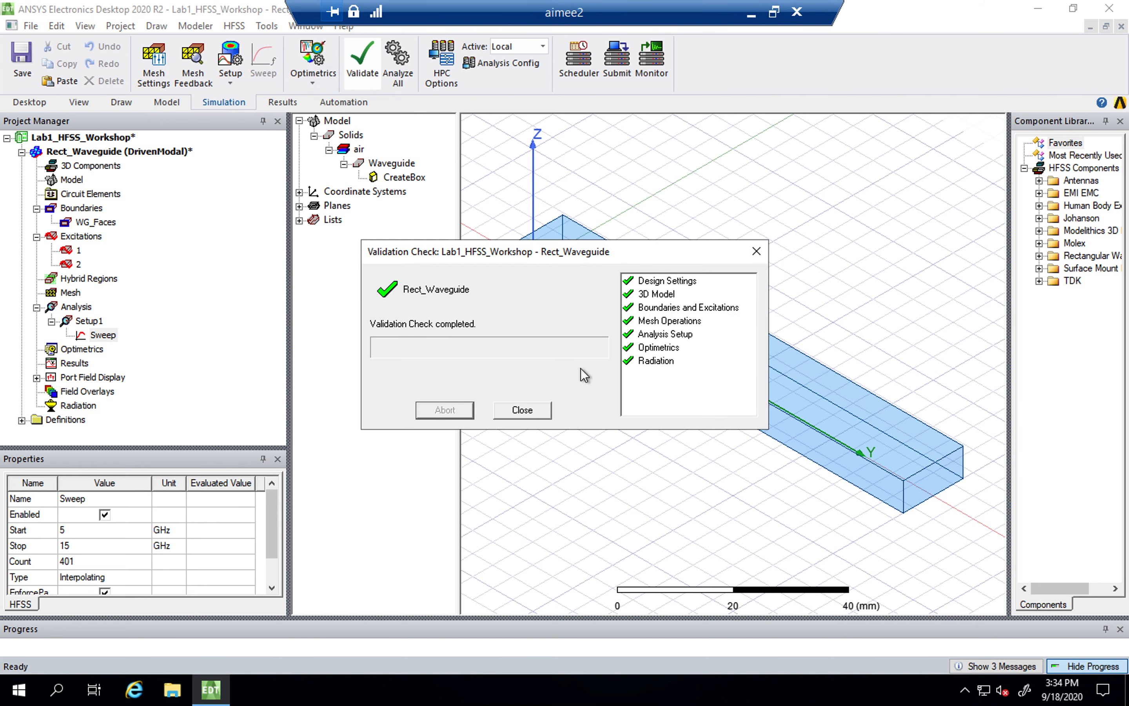
click(522, 410)
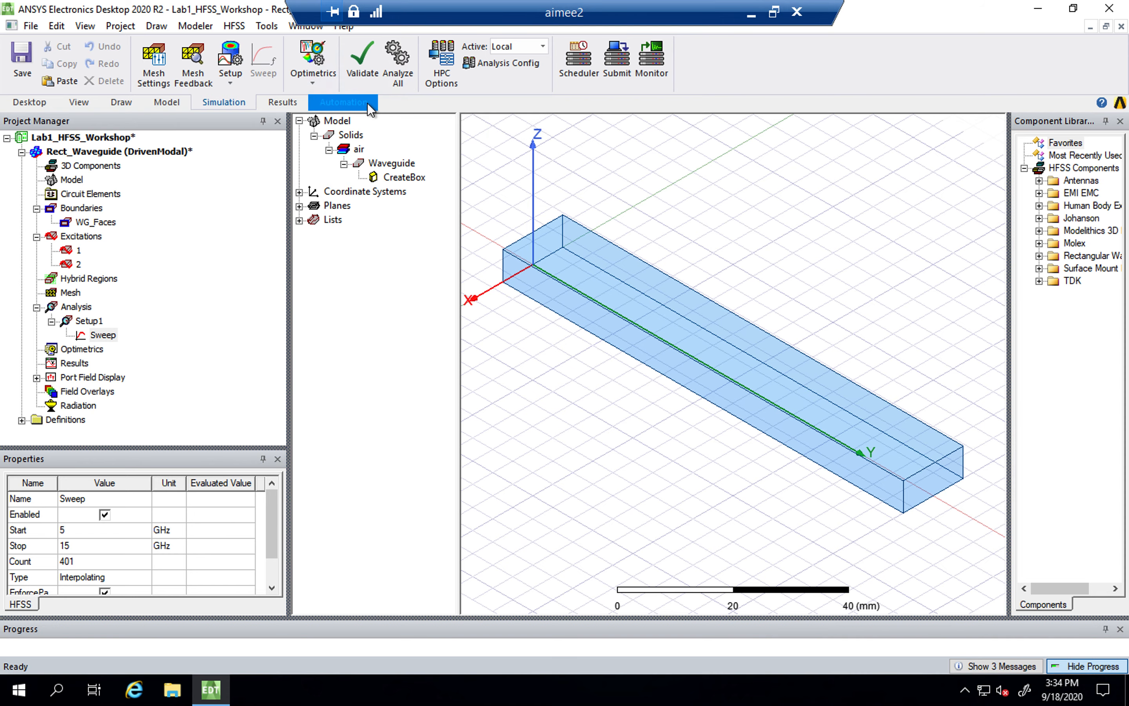
Step: Check the meeting's public chat for new questions, enlarge the progress area in HFSS, and return there after rereading the chat
key(ctrl+Left)
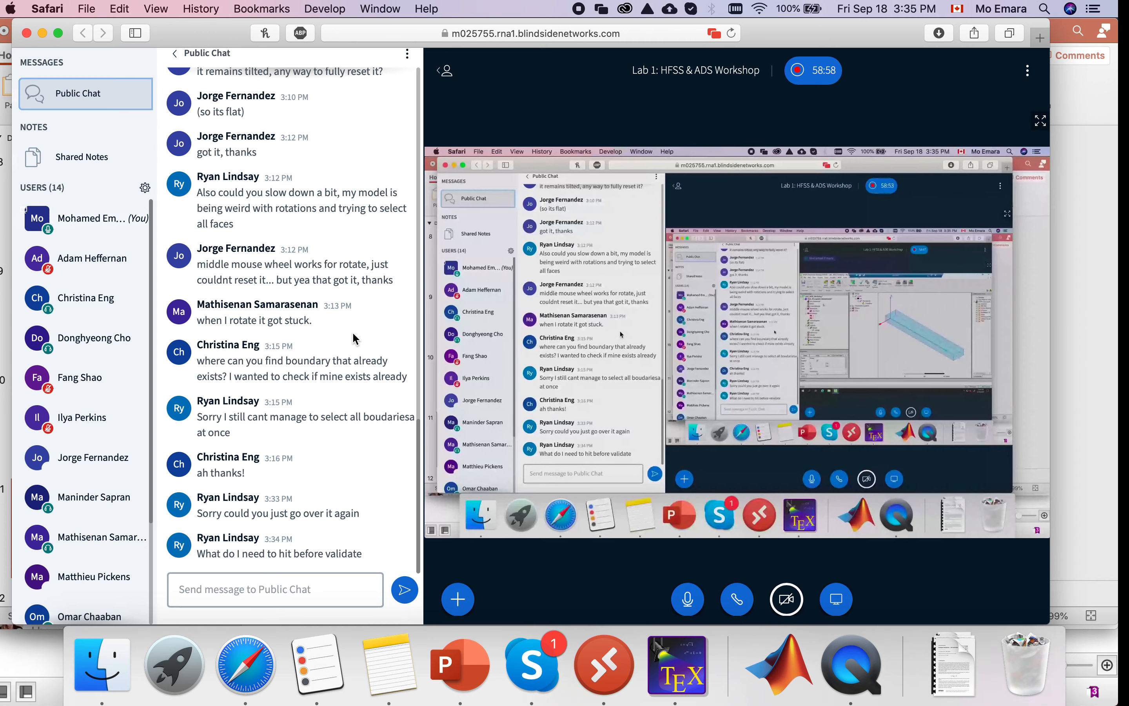
key(ctrl+Right)
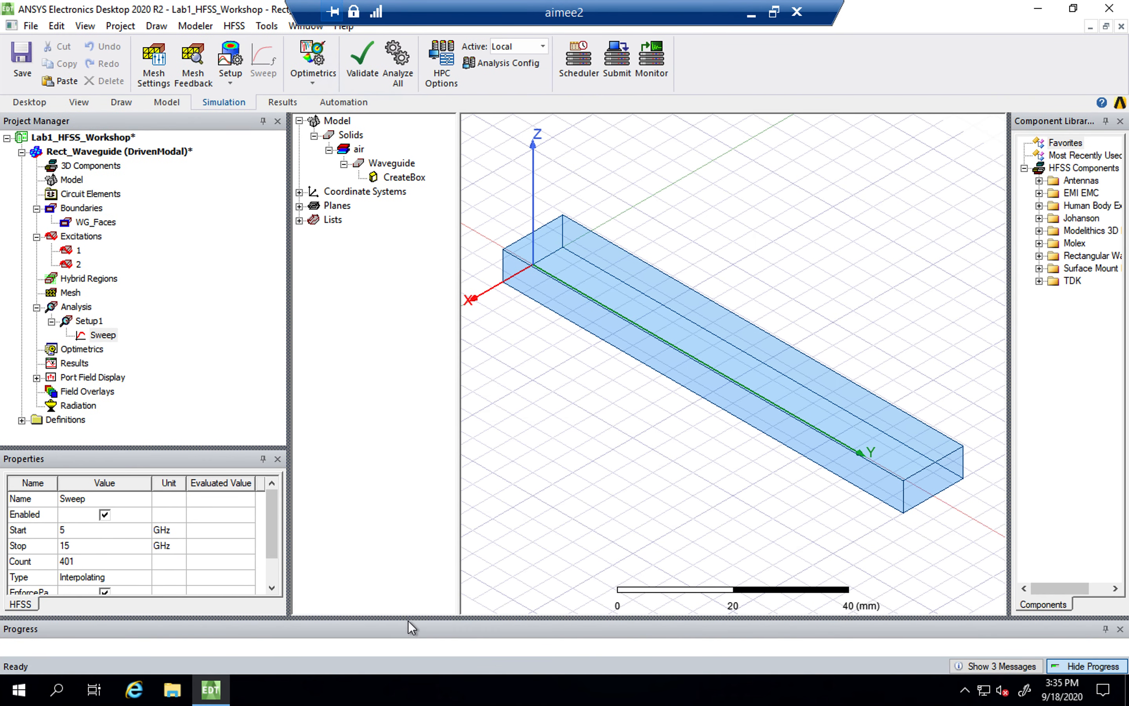
drag(408, 619, 410, 525)
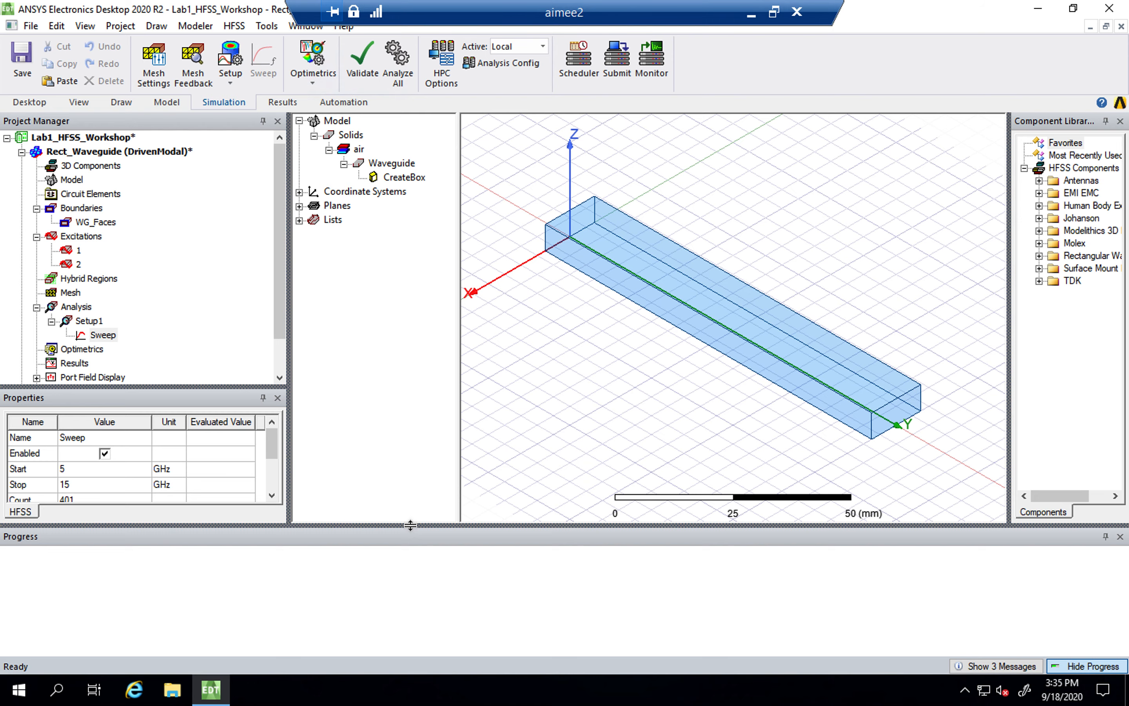
key(ctrl+Left)
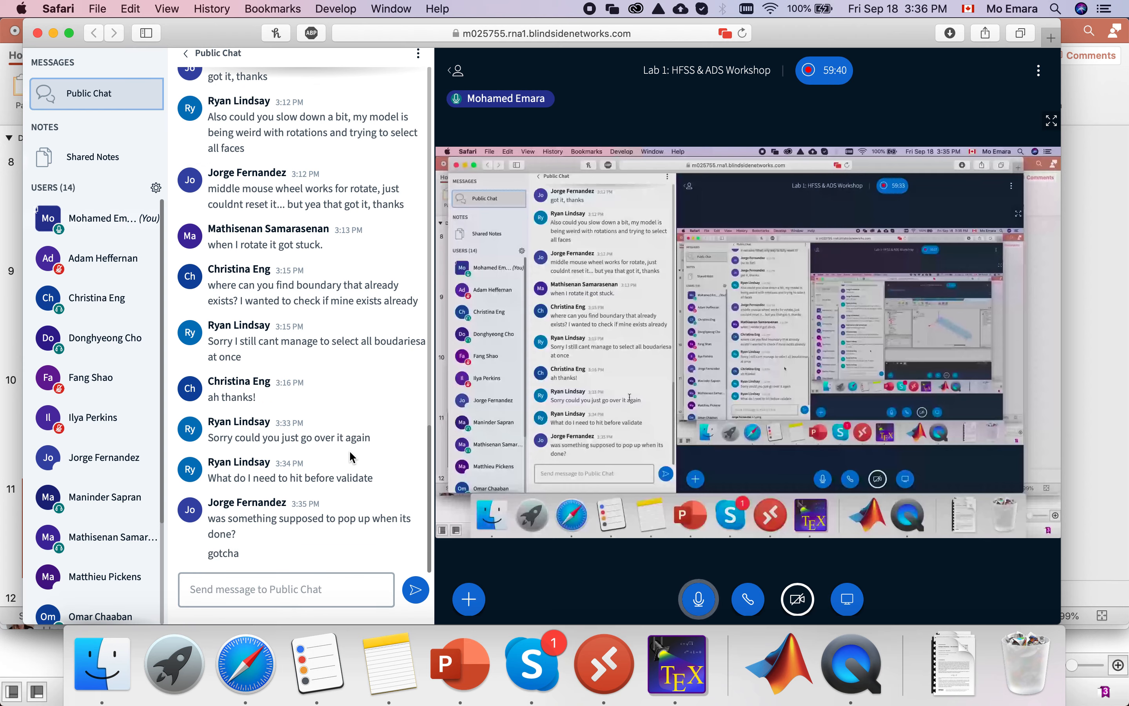
key(ctrl+Right)
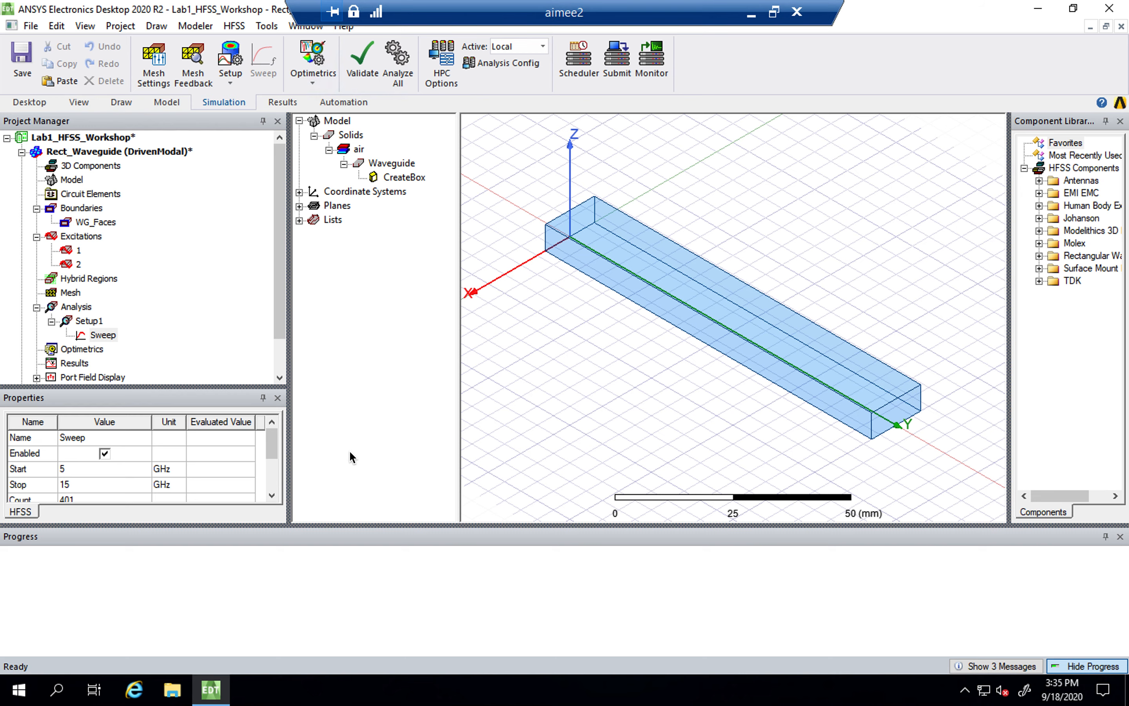
Step: Show the simulation messages and expand Lab1_HFSS_Workshop and Rect_Waveguide to read the frequency sweep's start and completion entries
click(983, 669)
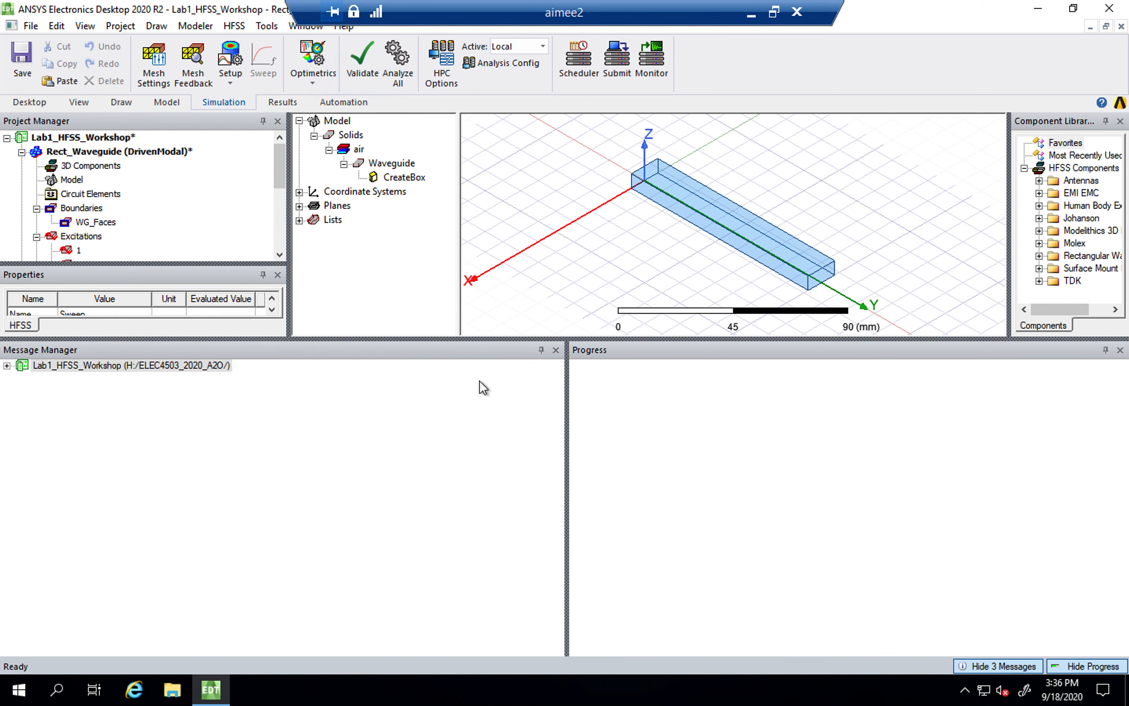
drag(474, 341, 493, 461)
double_click(21, 486)
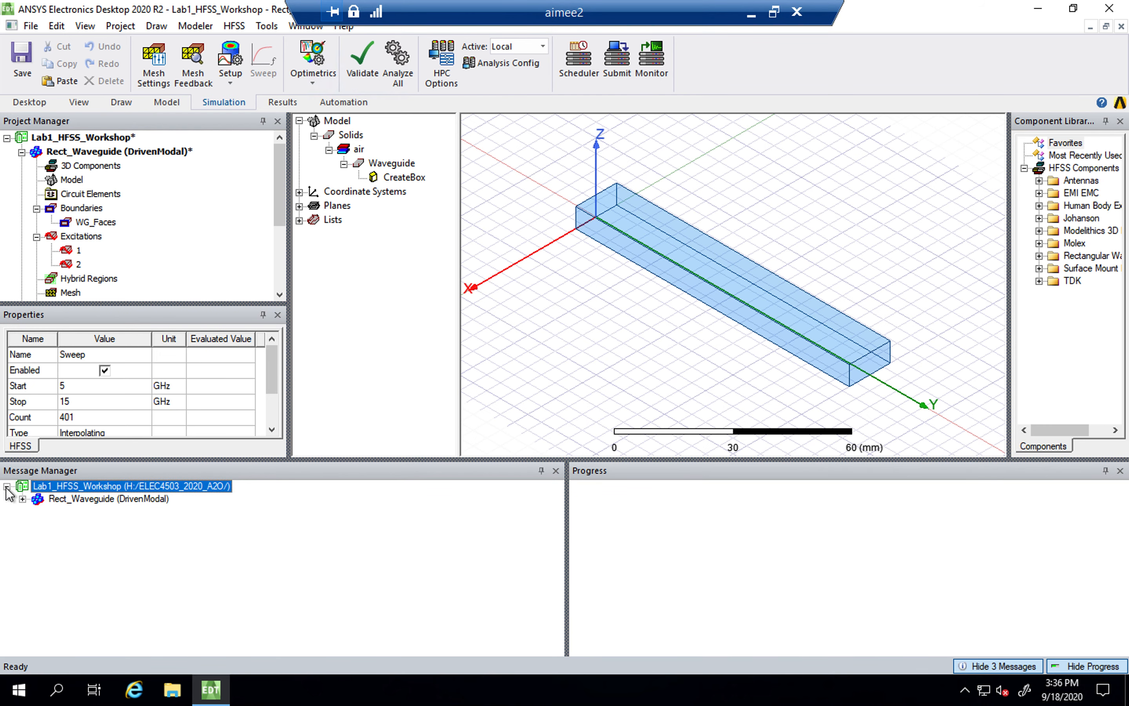
click(22, 498)
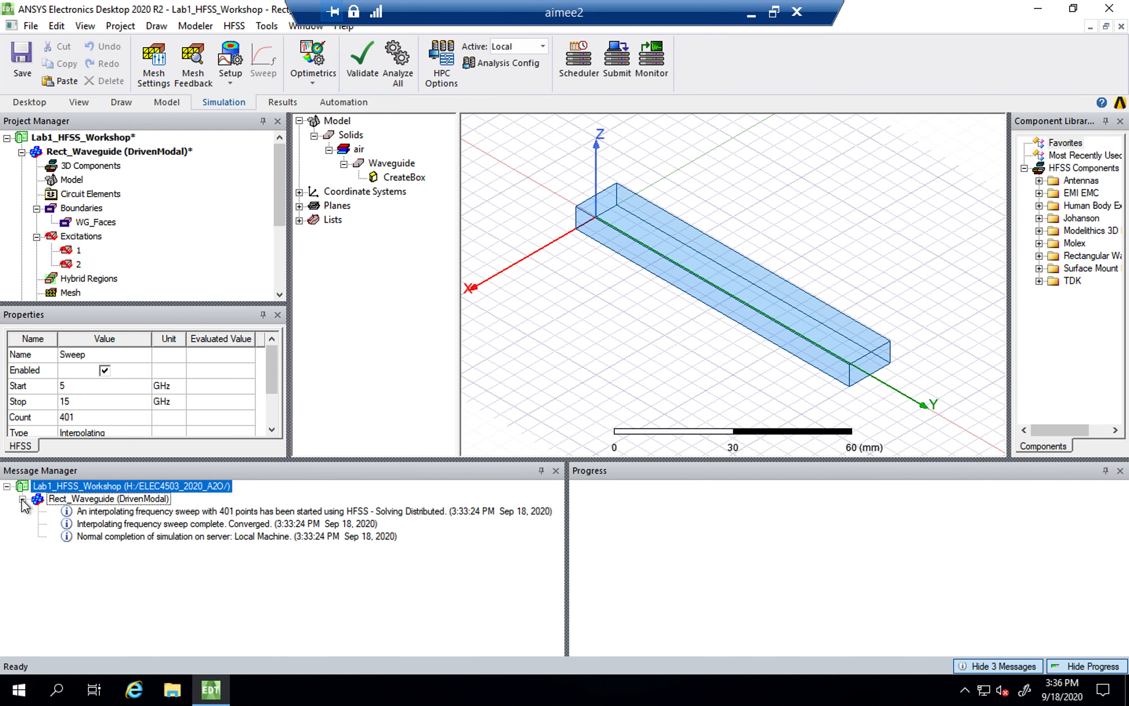
click(191, 512)
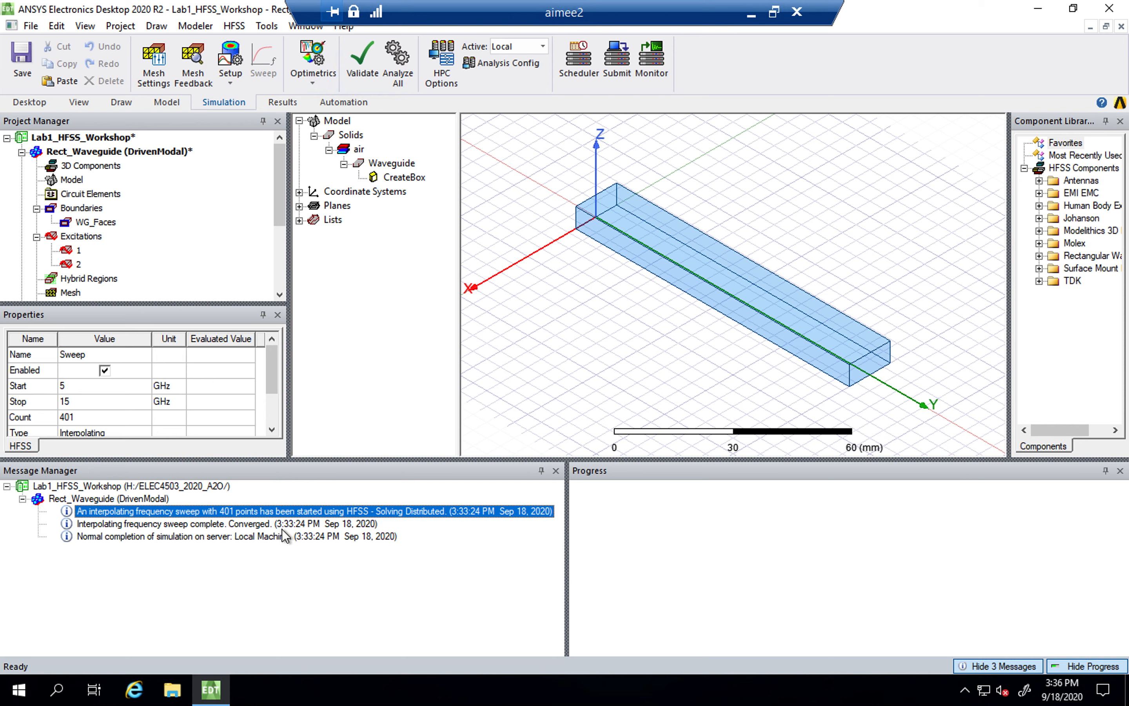
click(255, 525)
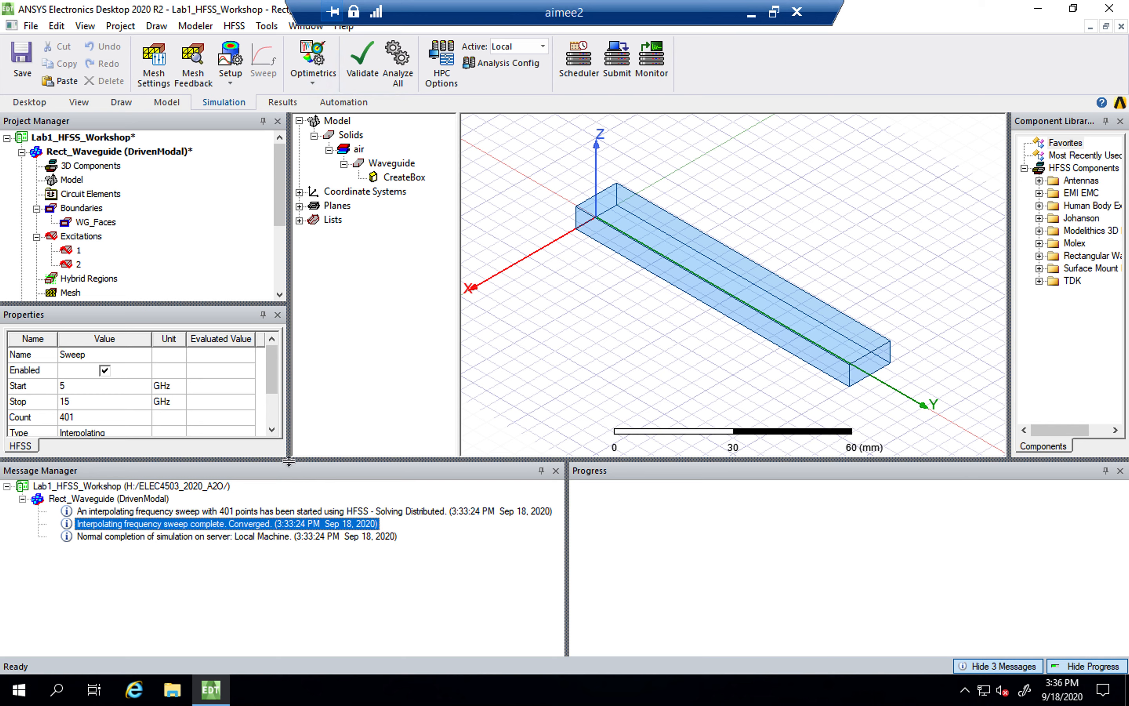
drag(289, 461, 289, 488)
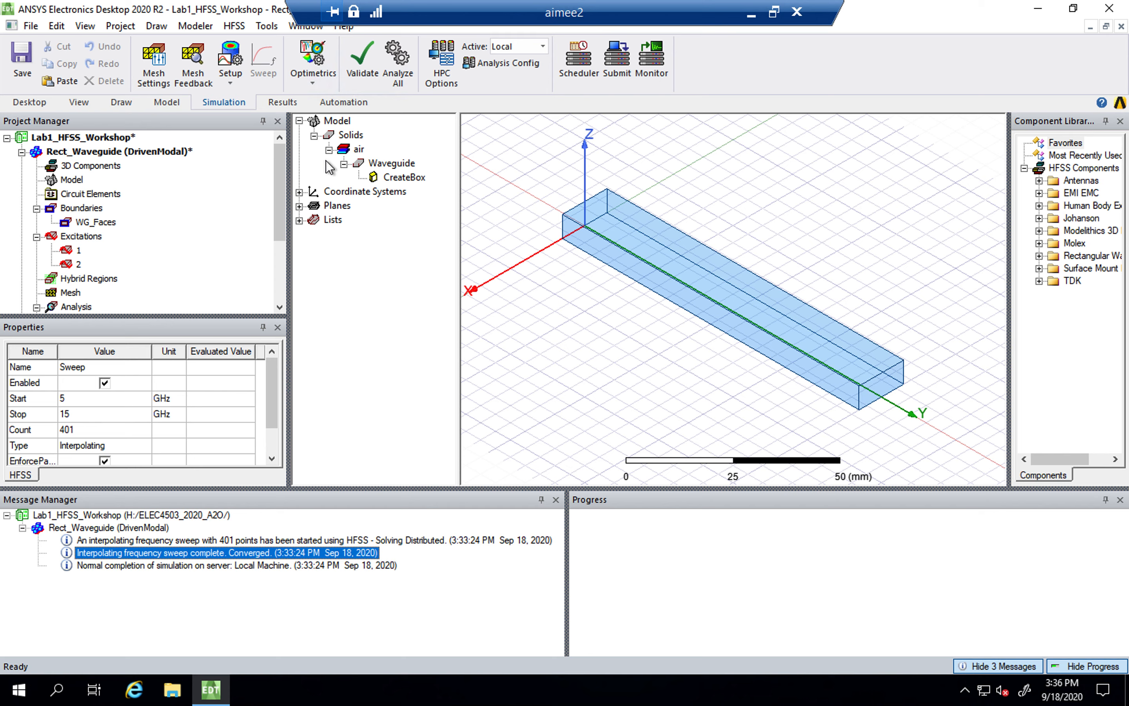
Step: Open the solution data and examine Setup1's convergence as a plot of Max Mag. Delta S against pass number and as a table
click(282, 103)
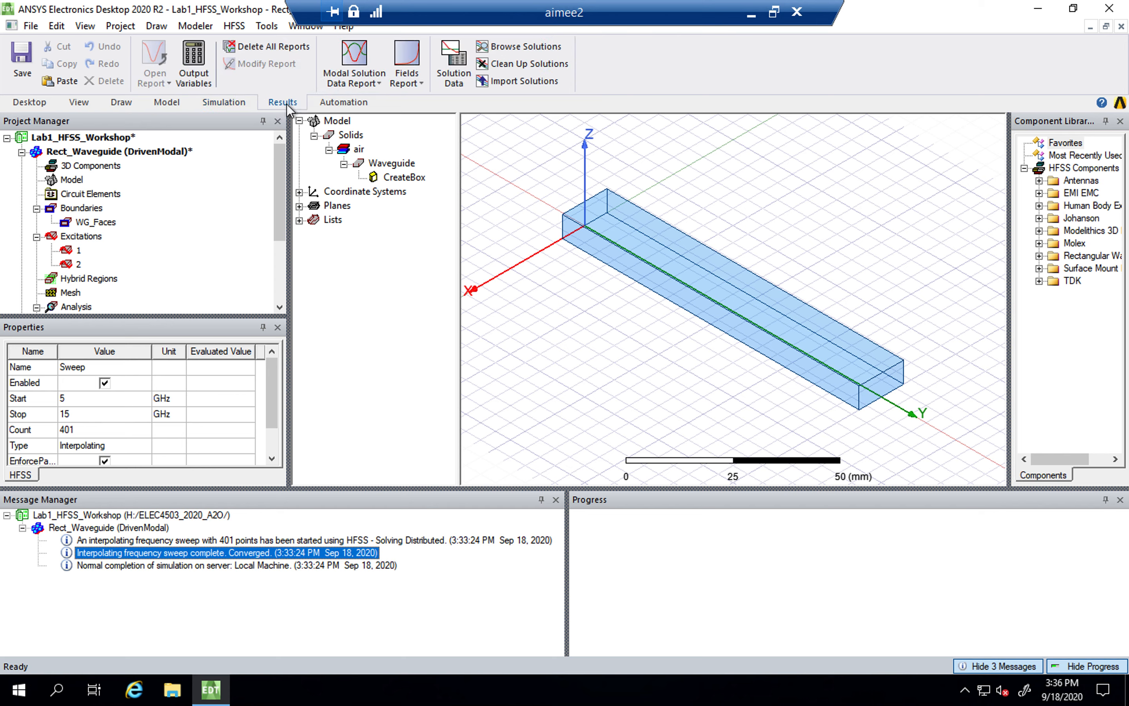
click(458, 68)
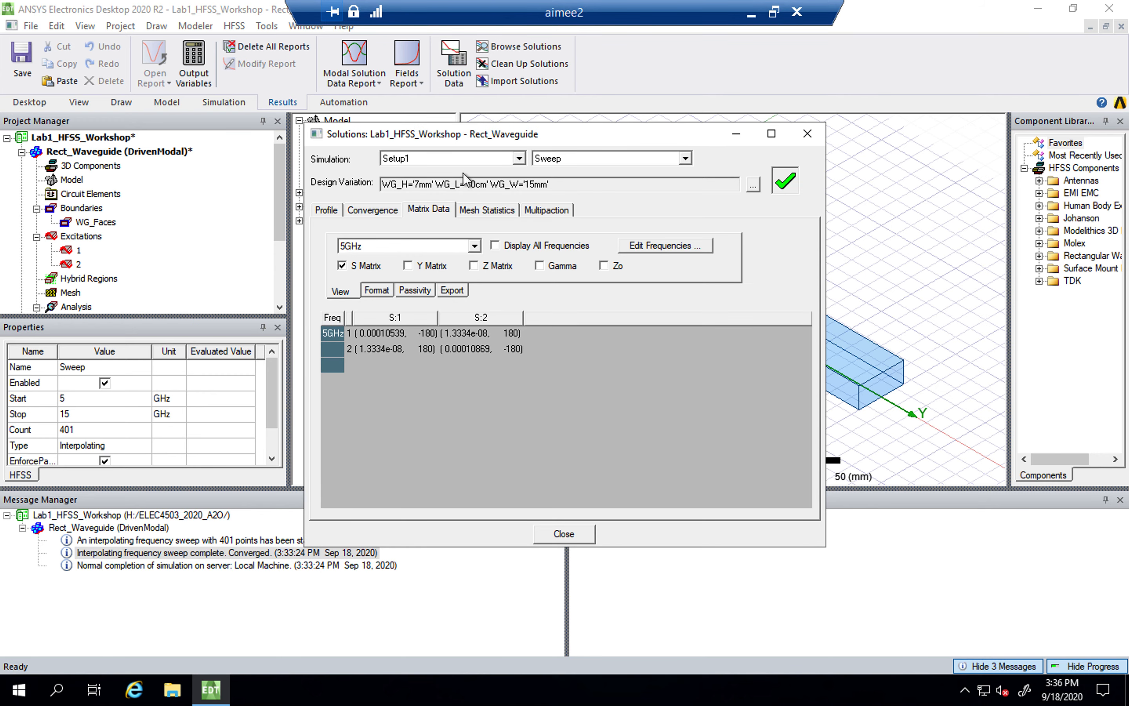
drag(478, 135, 562, 125)
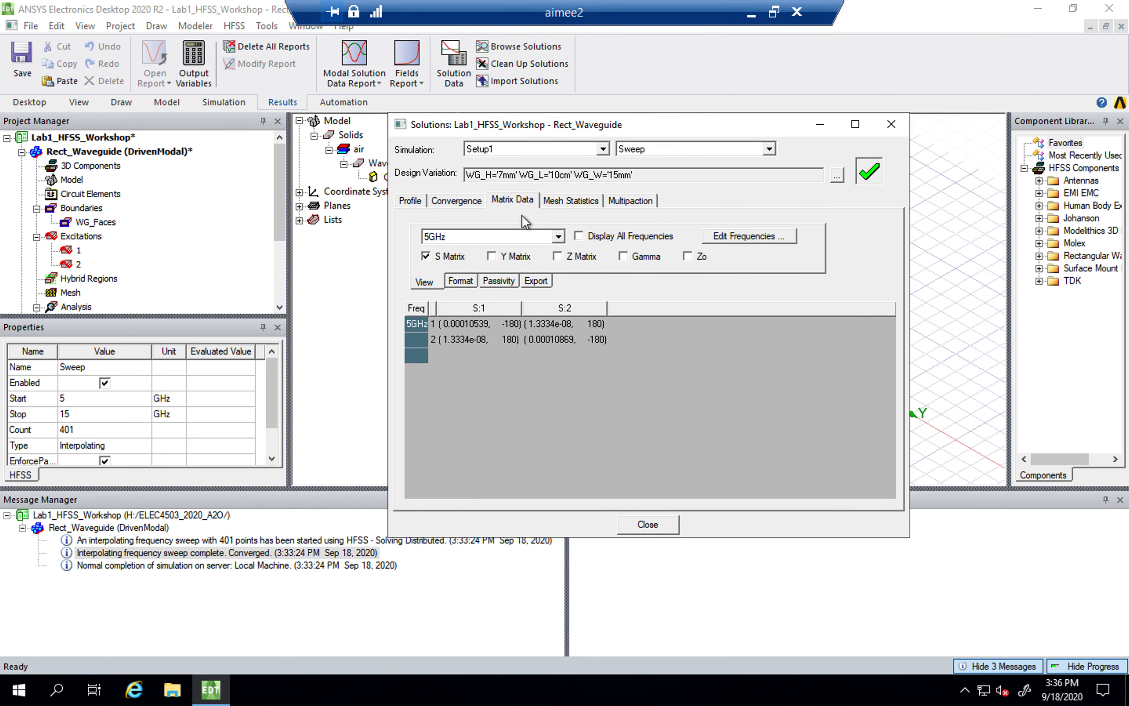
click(473, 203)
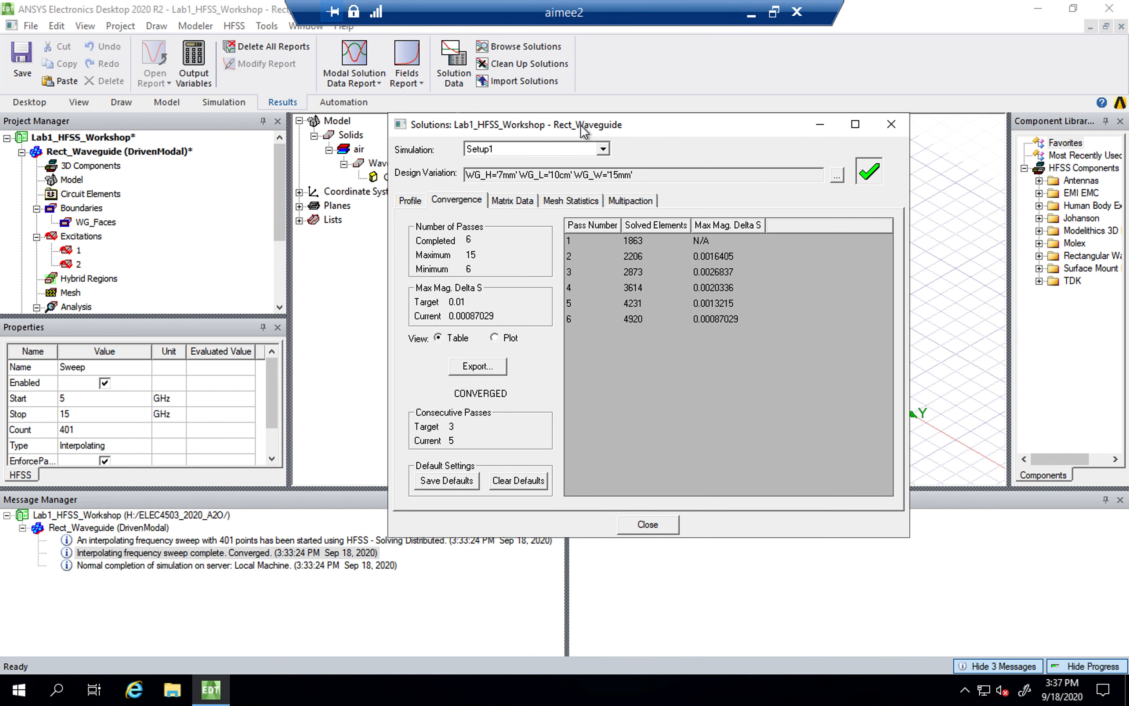
drag(581, 125, 536, 130)
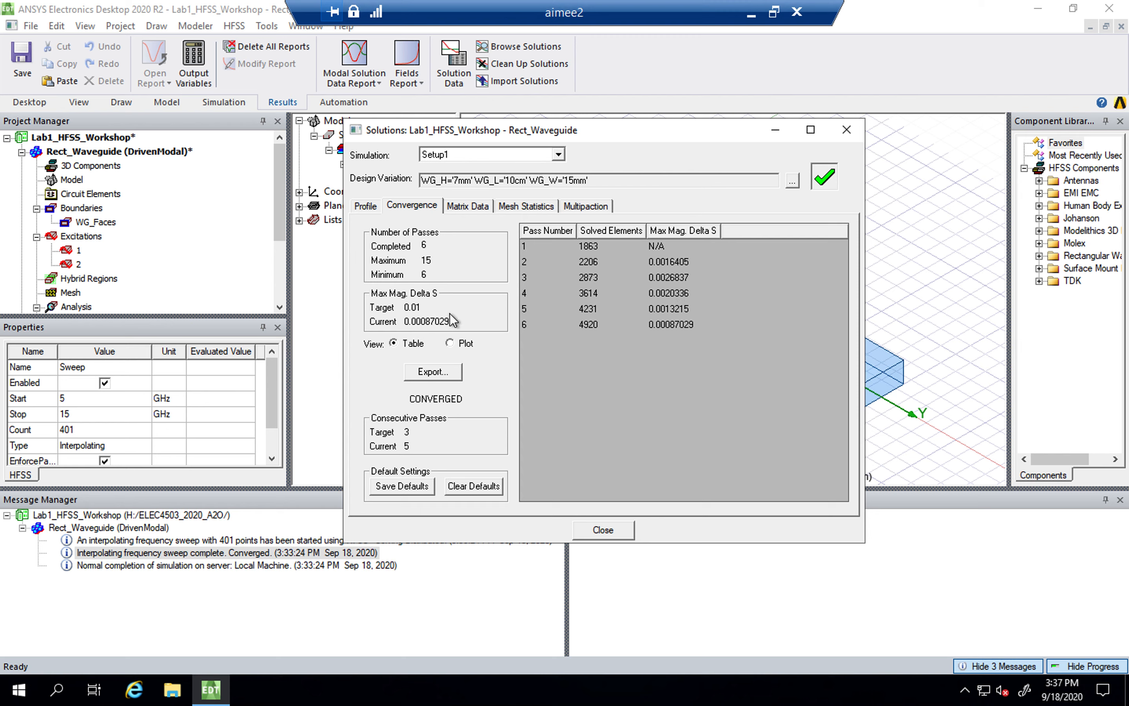
click(450, 343)
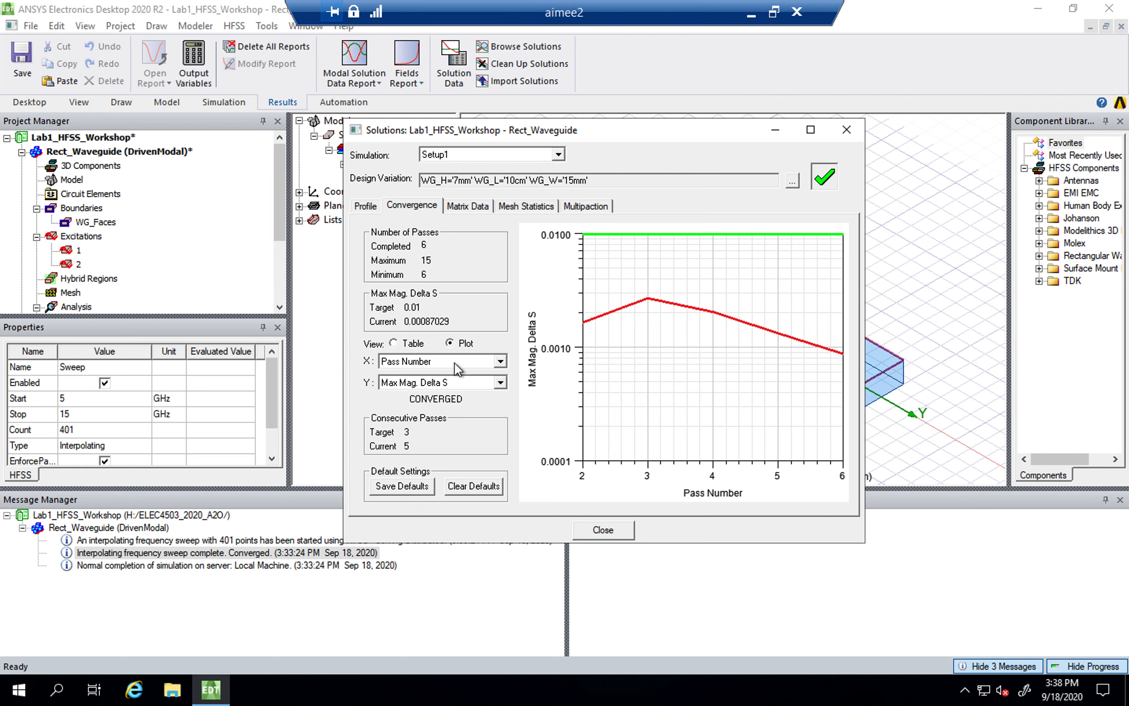
click(417, 344)
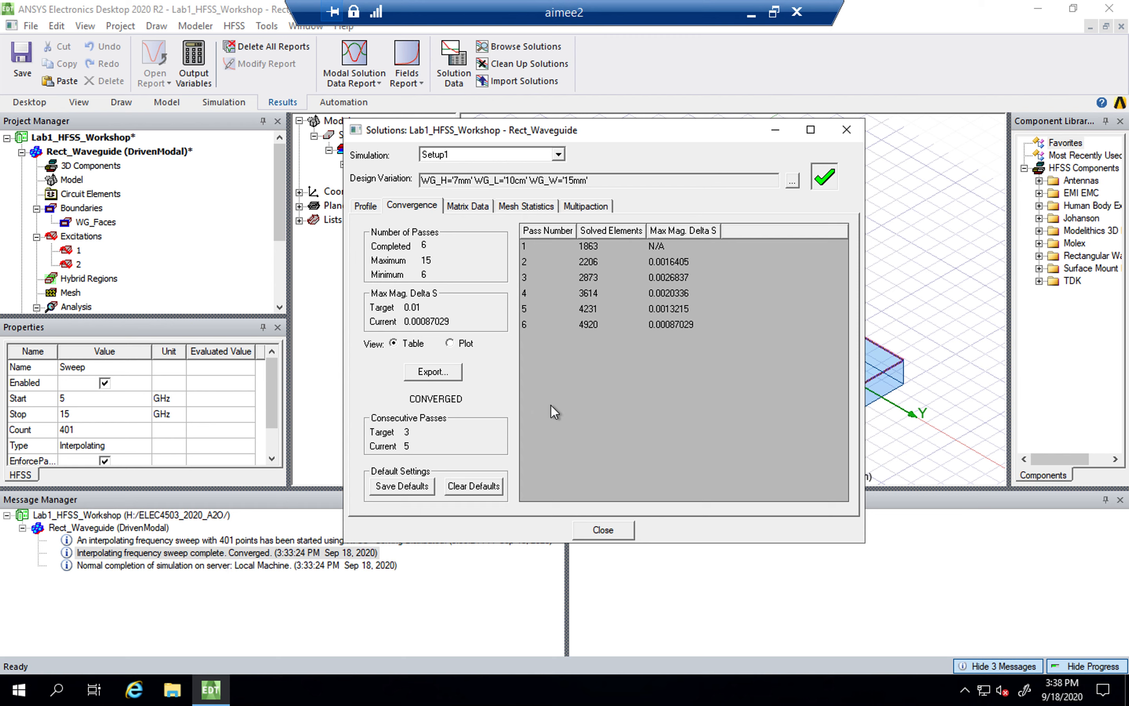
Step: Close the solution data window and enlarge the modeling area and the project tree to reveal the whole Rect_Waveguide design
click(604, 530)
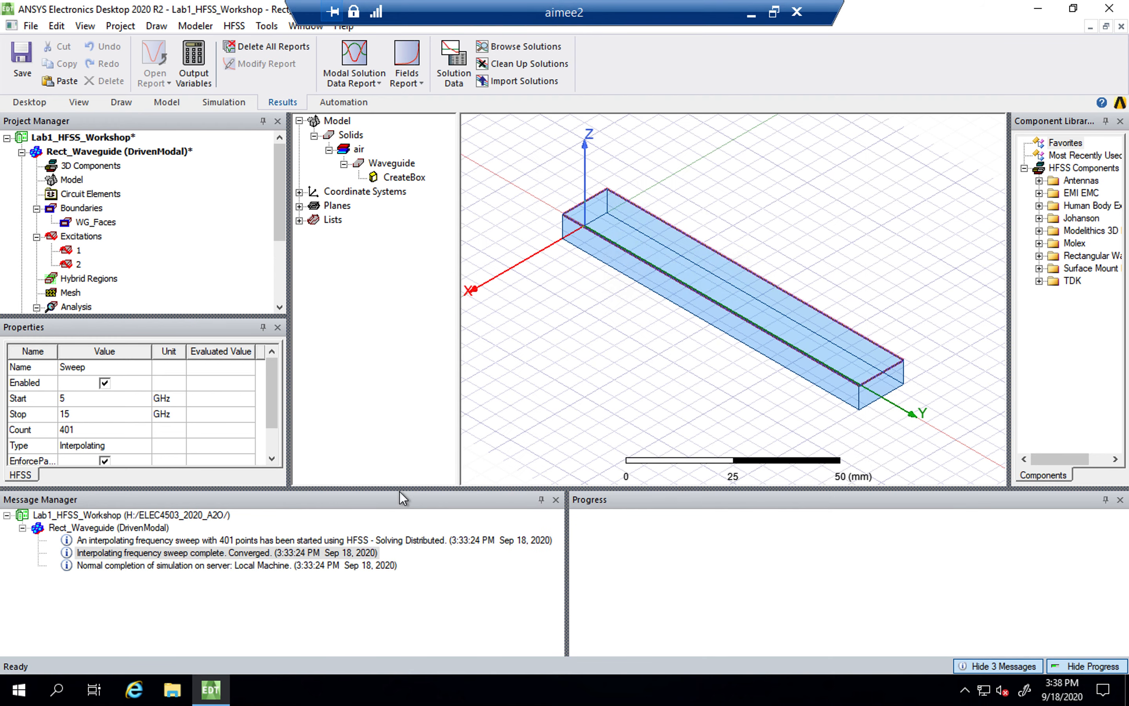
drag(399, 491, 400, 566)
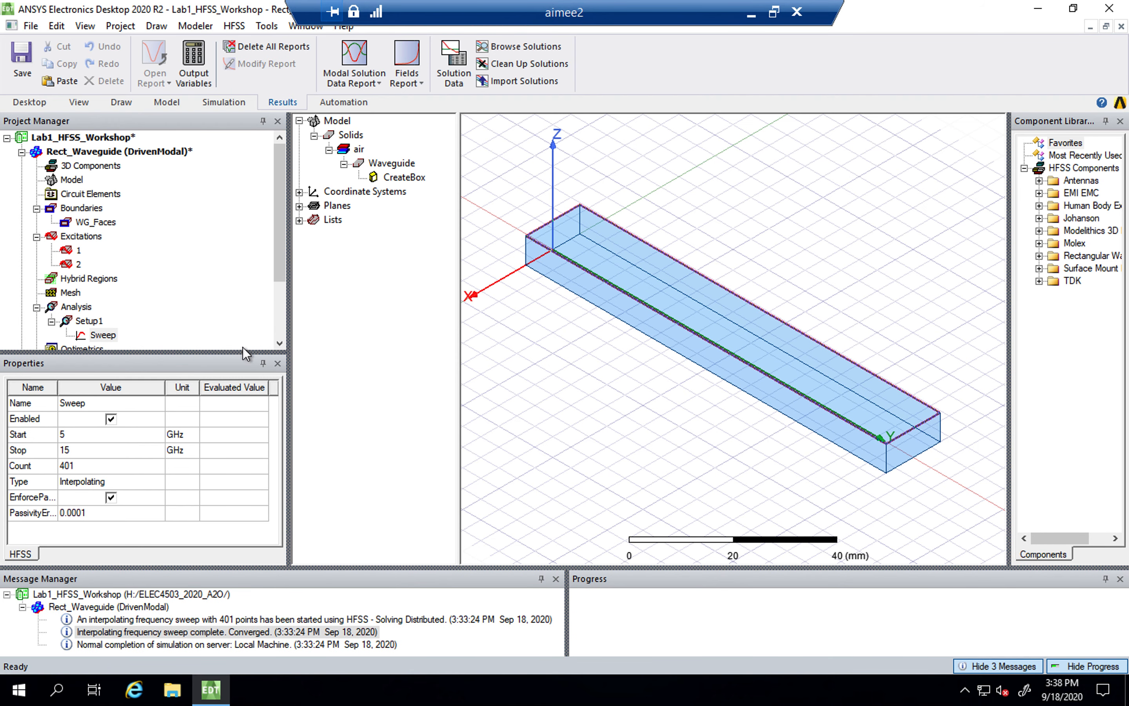
drag(228, 353, 228, 429)
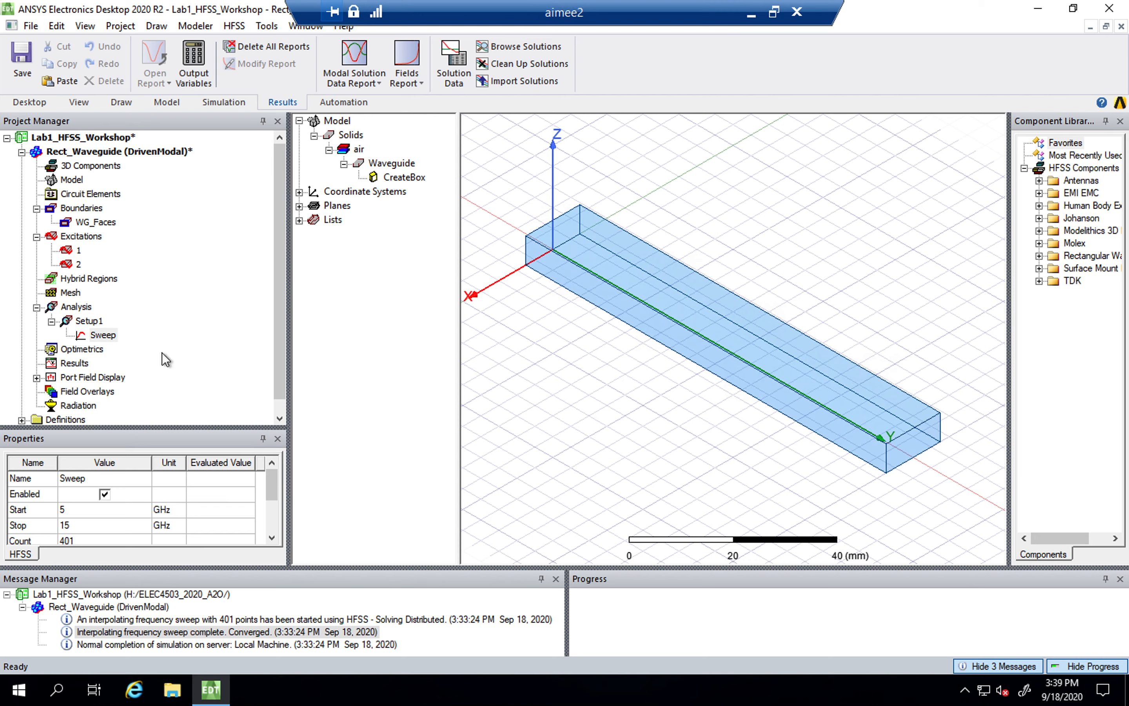
Step: Start a rectangular plot of modal solution data under Results and move its report dialog clear of the project tree
click(75, 367)
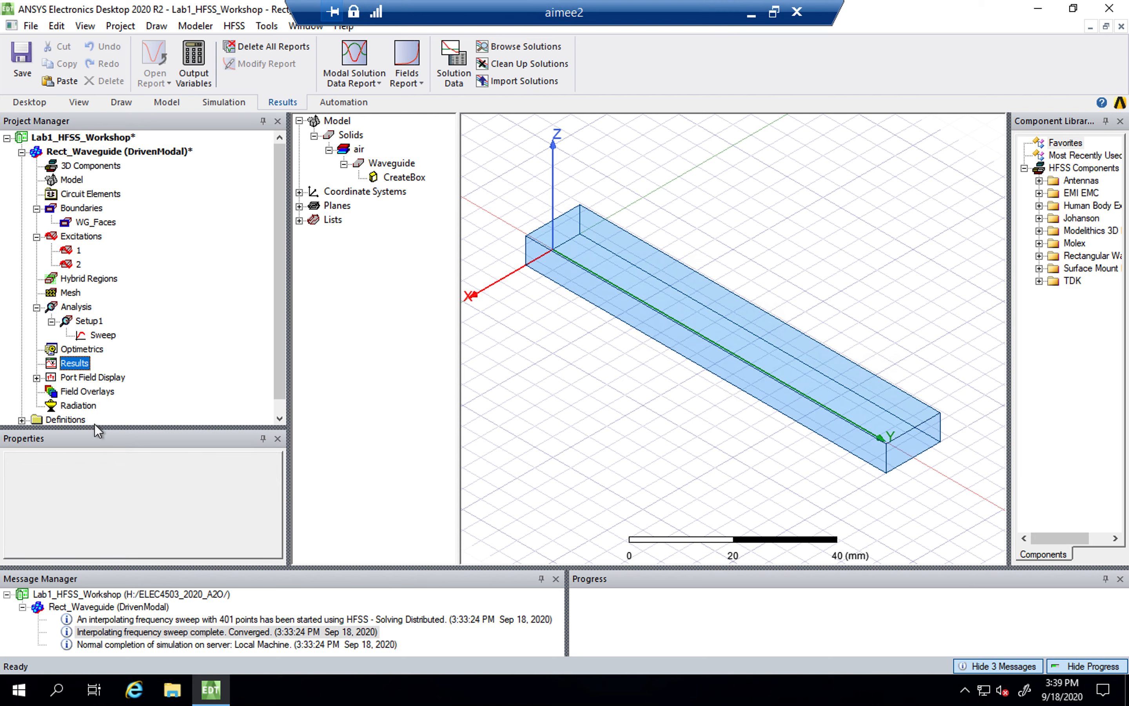
right_click(75, 367)
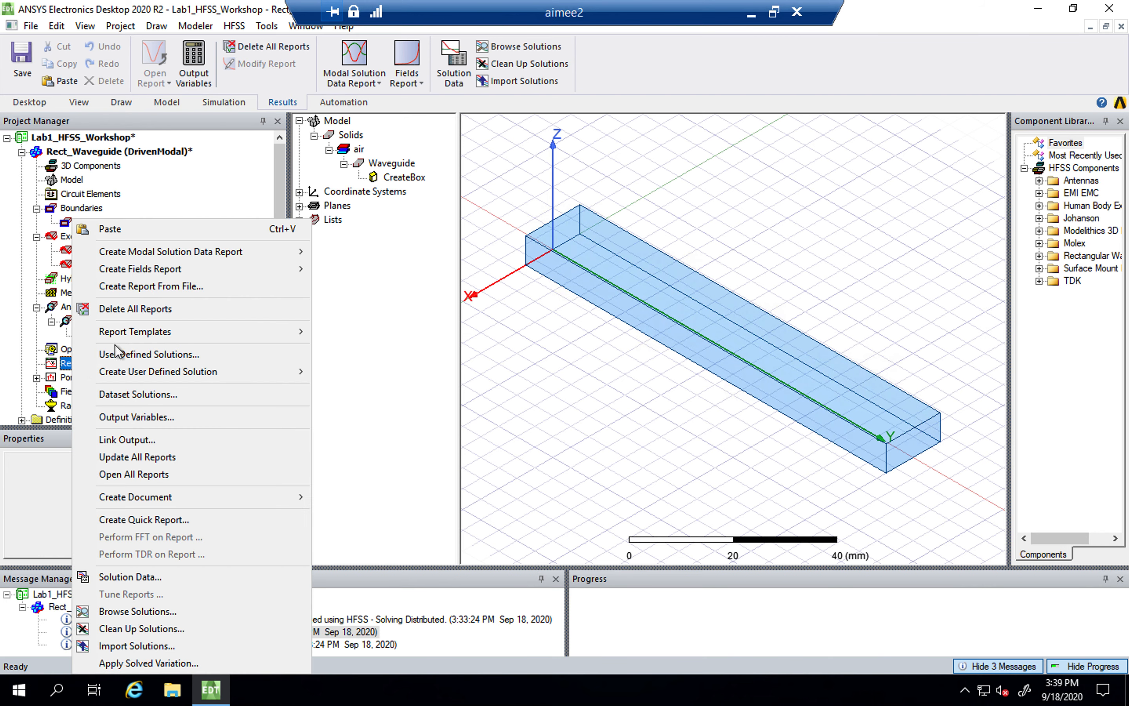
mouse_move(184, 253)
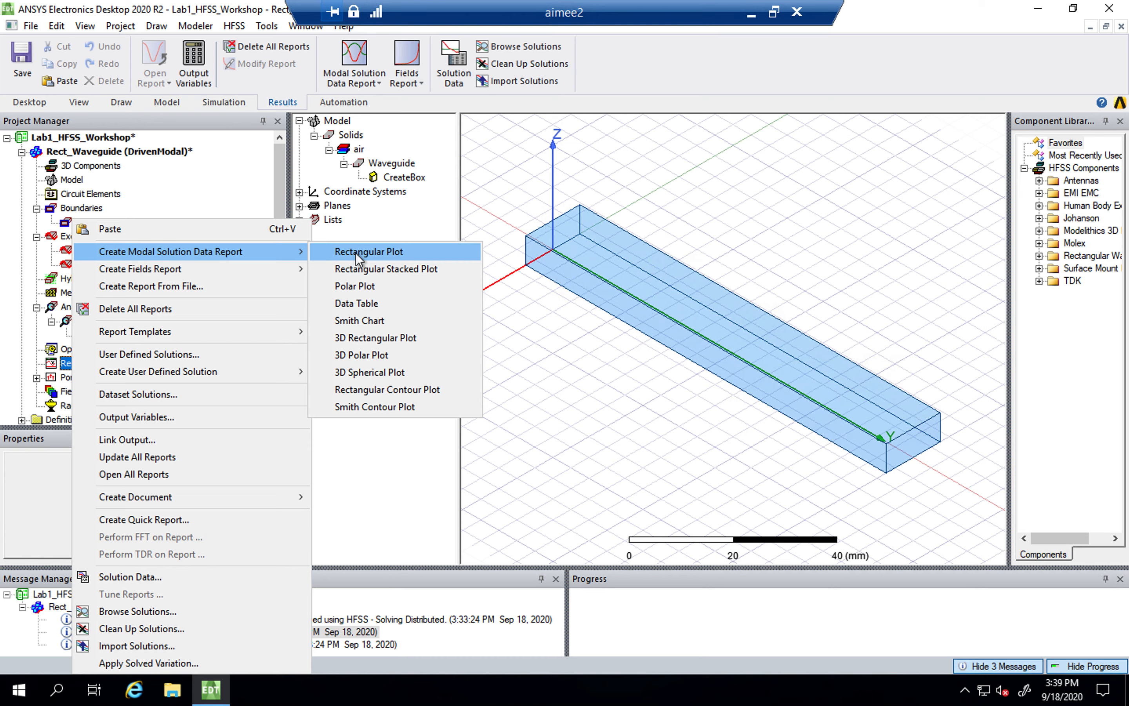
click(355, 252)
drag(327, 289, 641, 147)
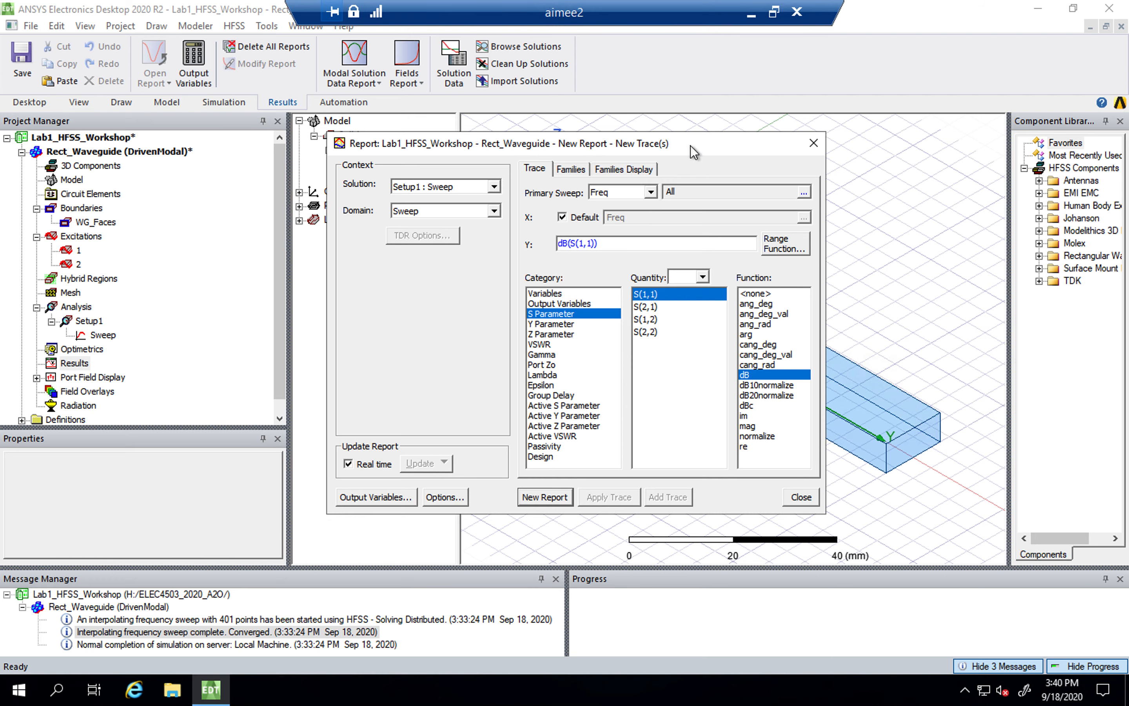
drag(690, 144, 623, 133)
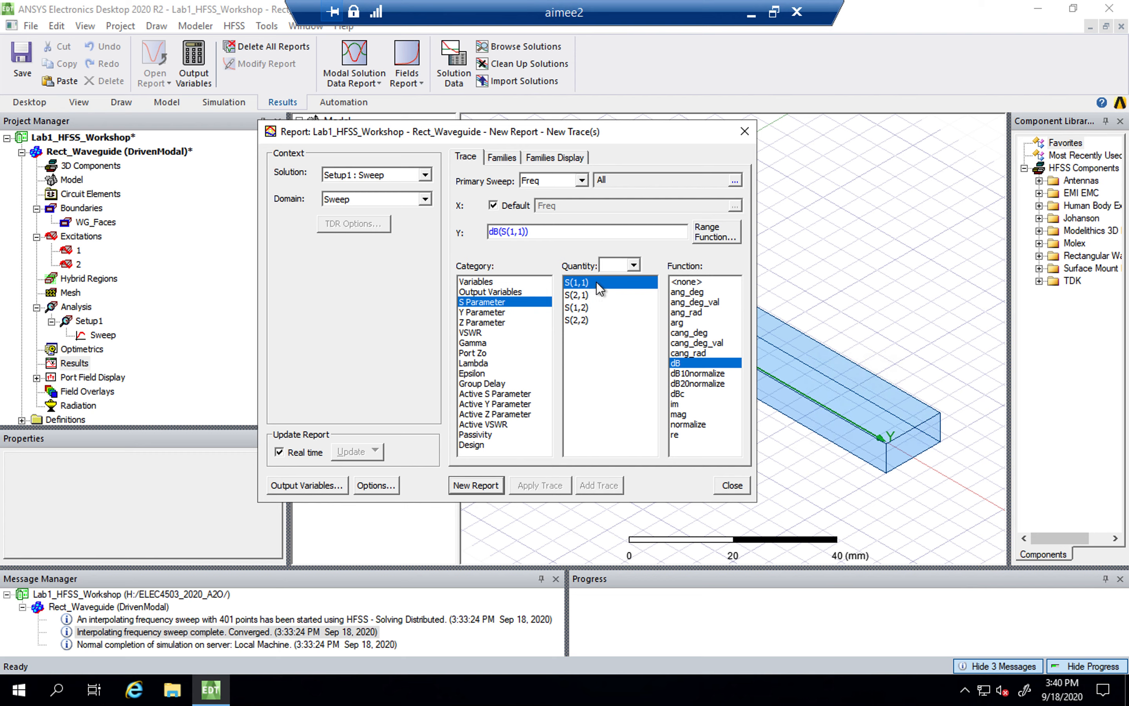
Step: Create the report with S(1,1) and S(2,1) in dB against frequency, using the Setup1 : Sweep solution
click(589, 299)
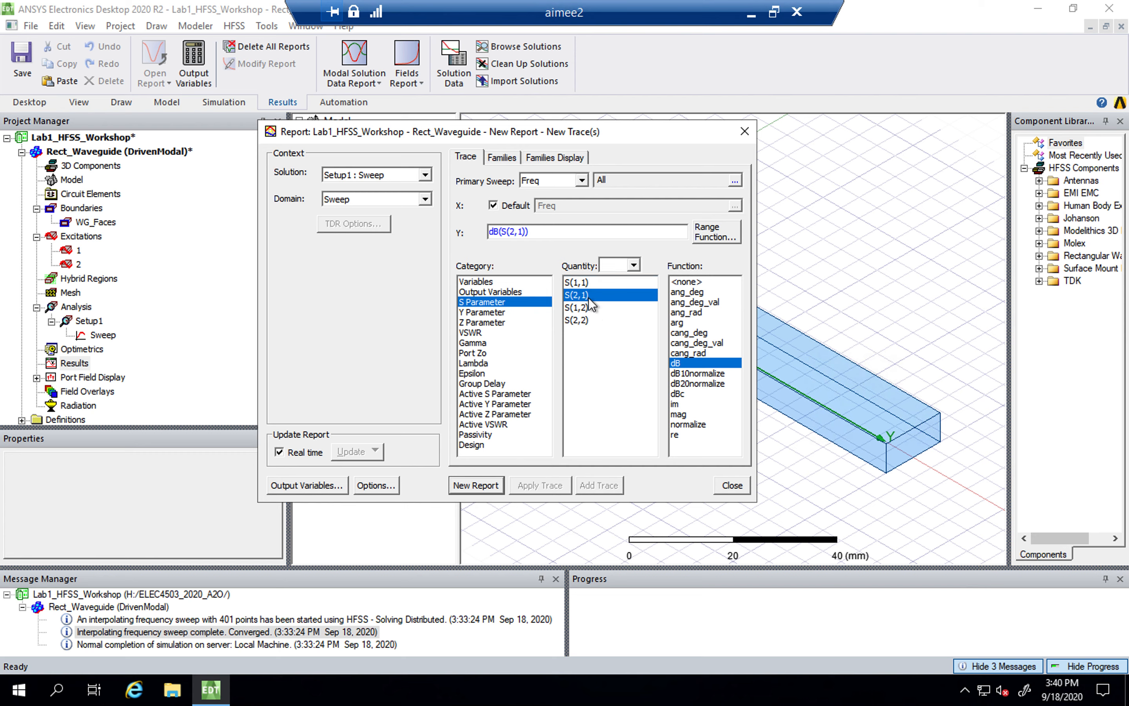
key(Up)
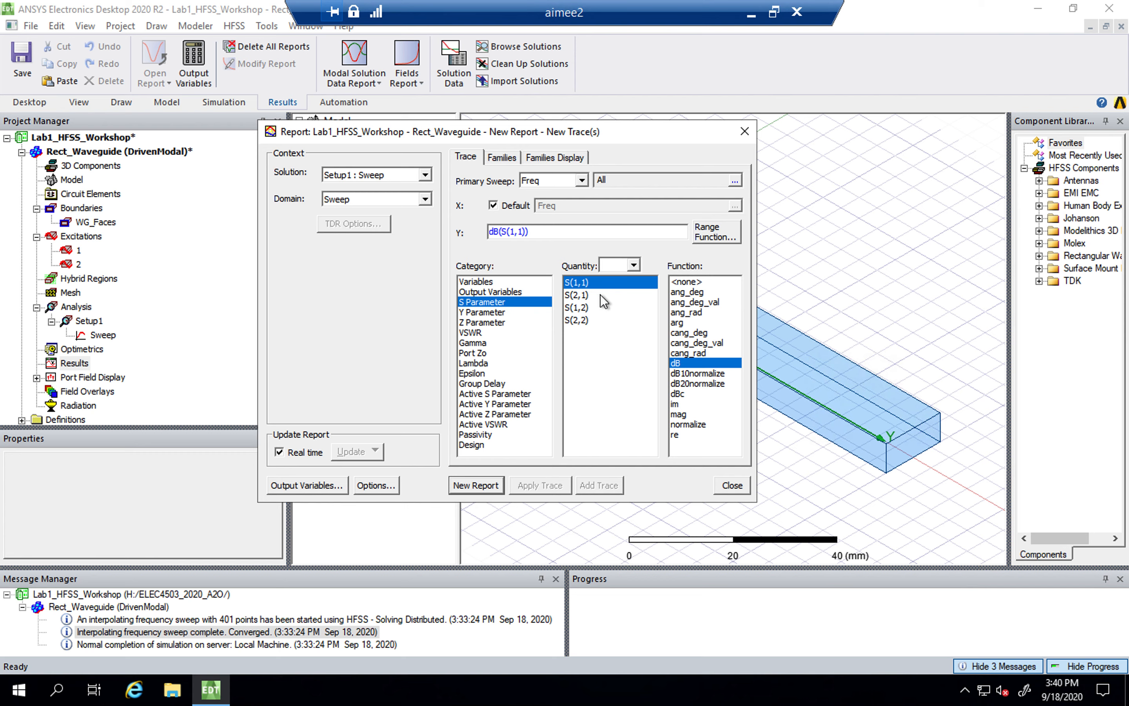
ctrl+click(587, 294)
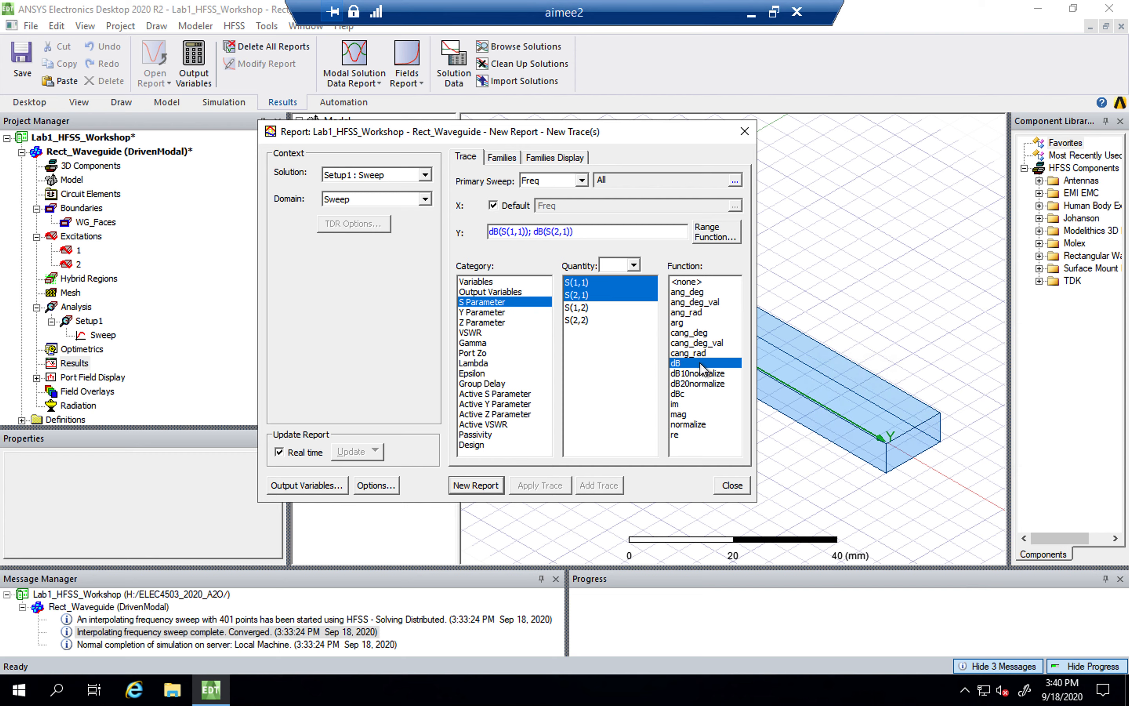
click(424, 175)
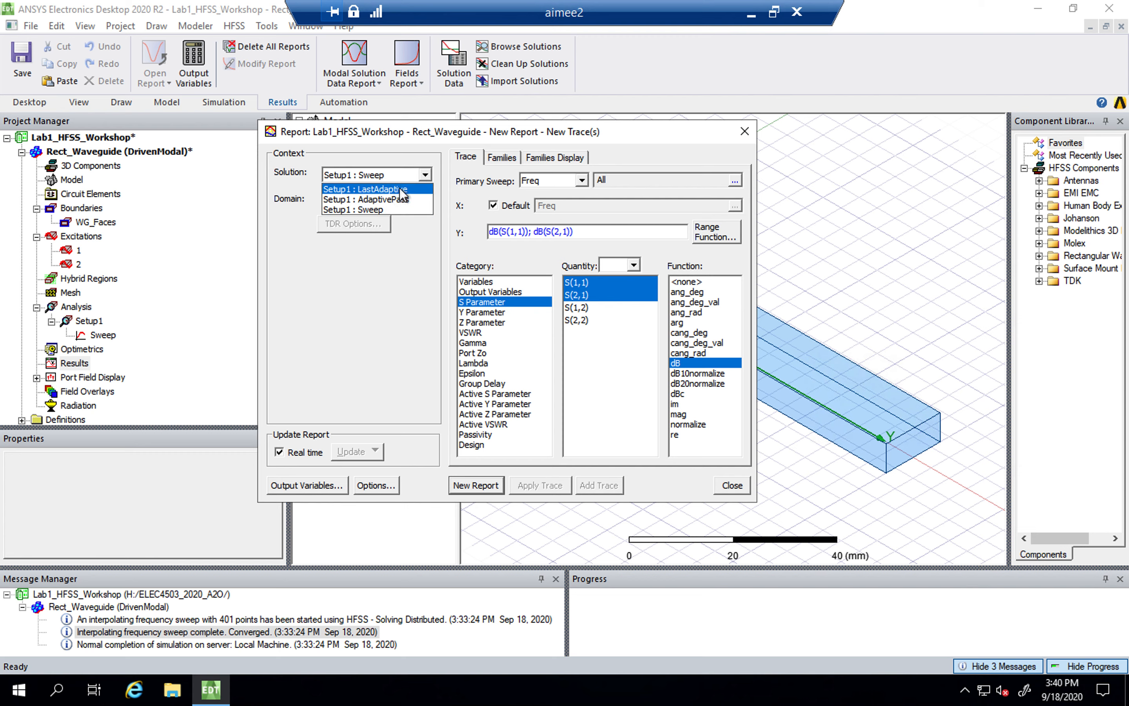
click(385, 208)
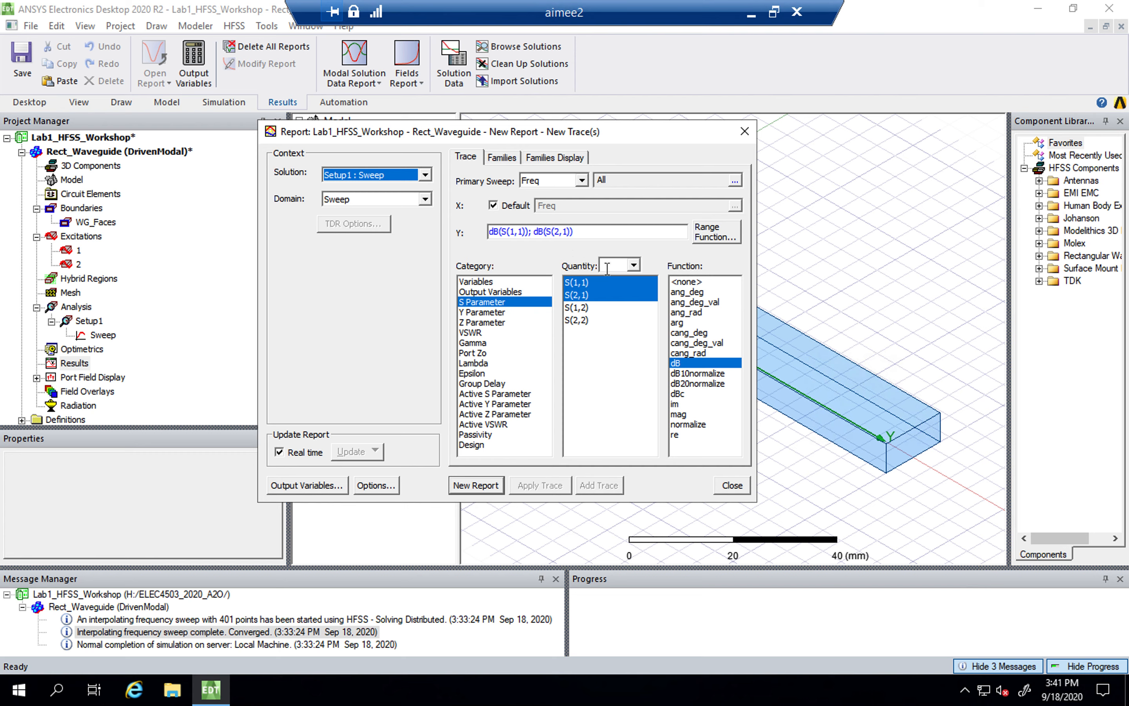
click(478, 485)
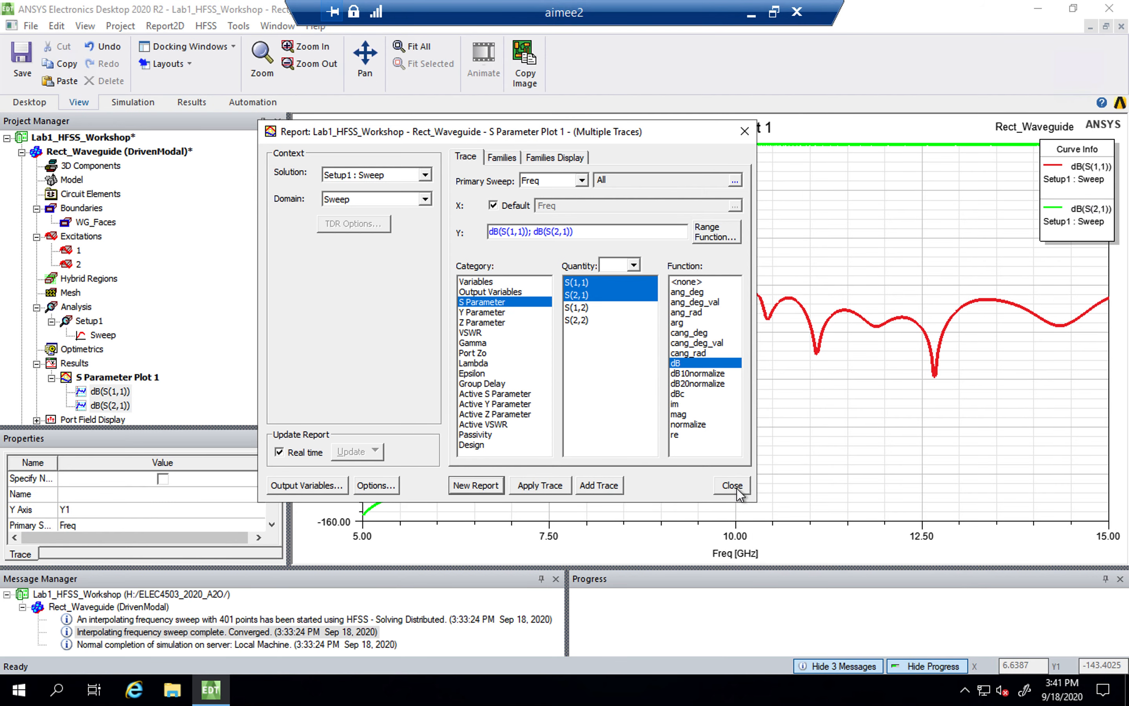
Step: Close the report dialog and move the plot's curve legend inward, below the S(2,1) trace, then deselect it
click(731, 485)
drag(1078, 163, 1036, 201)
click(920, 189)
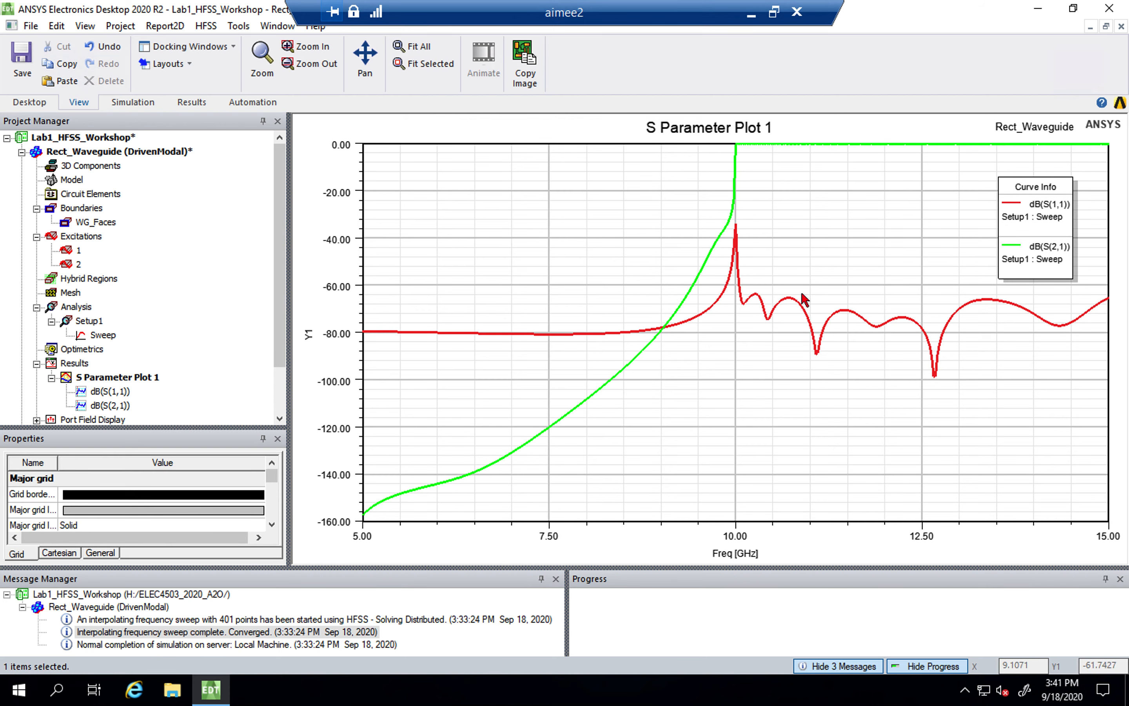
click(904, 235)
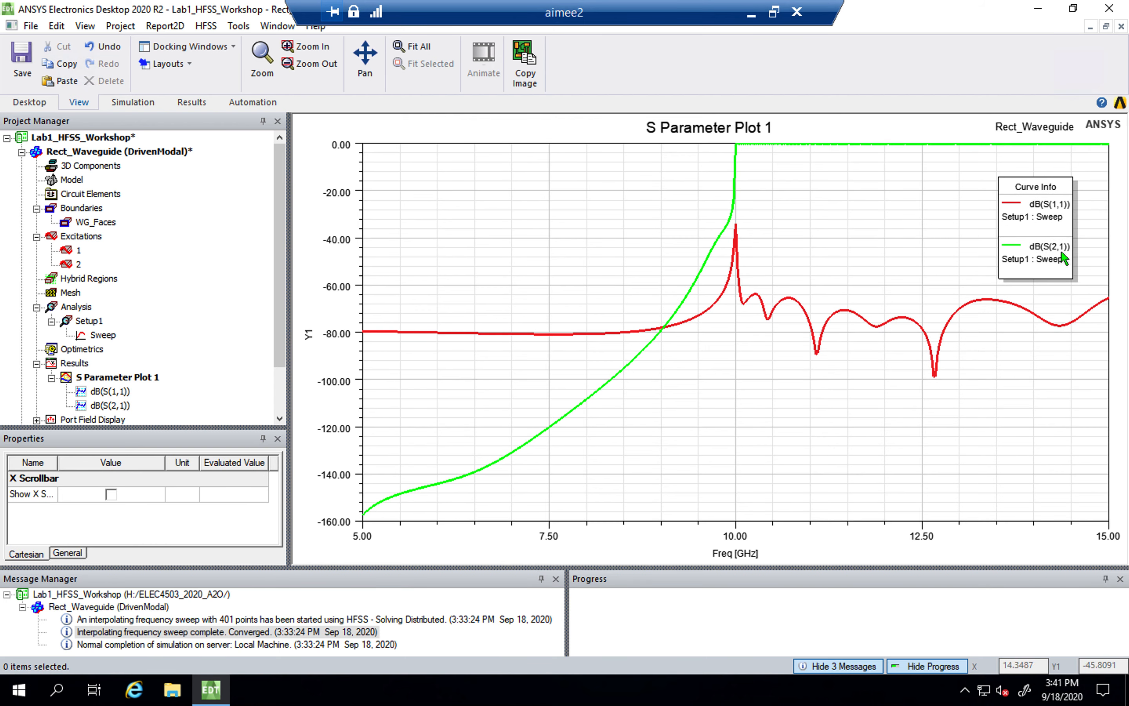
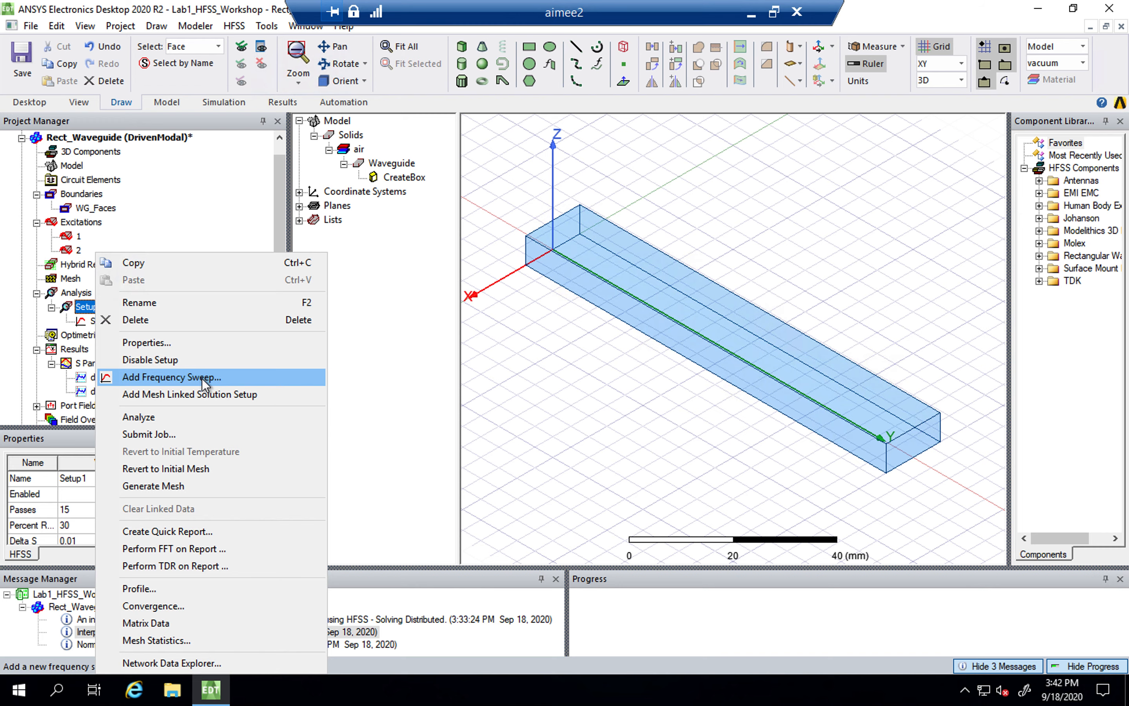
Step: Add a second frequency sweep to Setup1, with sweep type Discrete and distribution Single Point
click(201, 377)
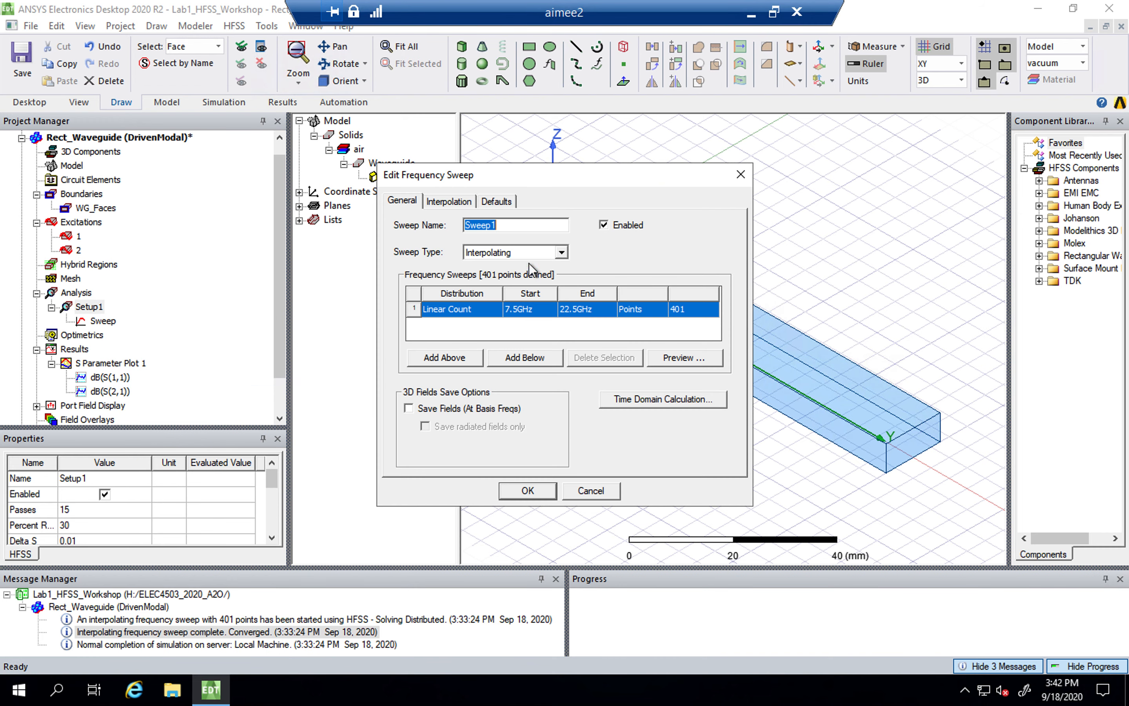
click(561, 253)
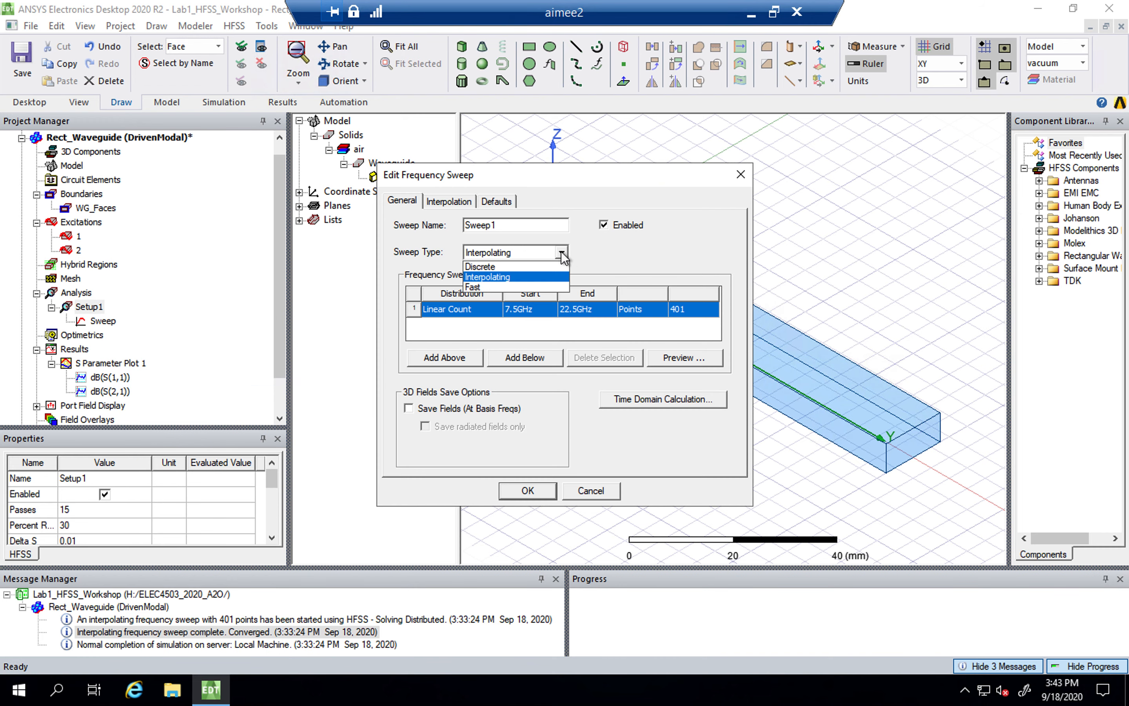
click(532, 267)
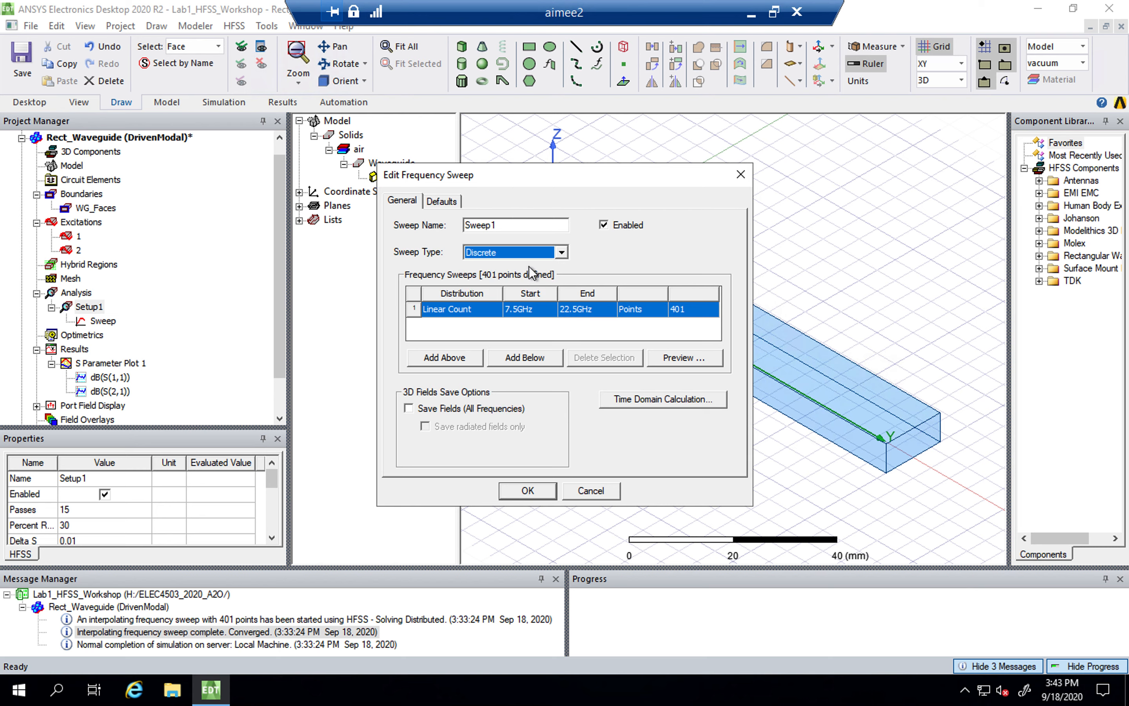
click(491, 310)
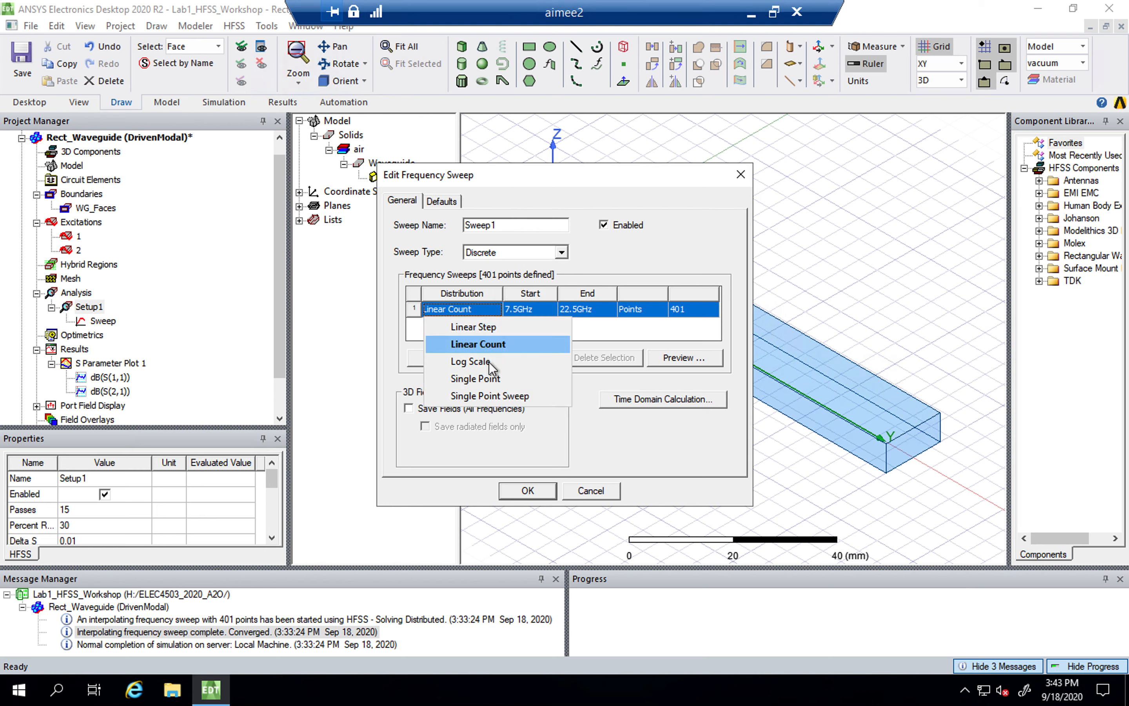
click(485, 377)
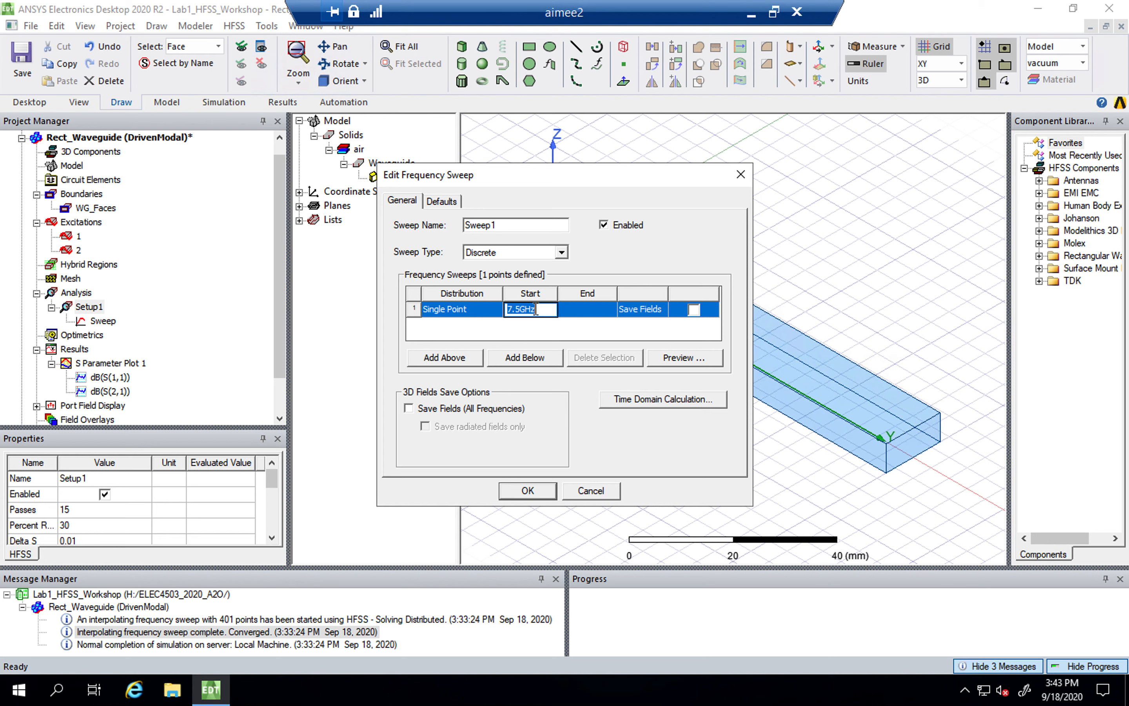
Step: Set the single point to 12 GHz, save fields for that point only, and accept the new sweep
text(12GHz)
key(Tab)
click(409, 408)
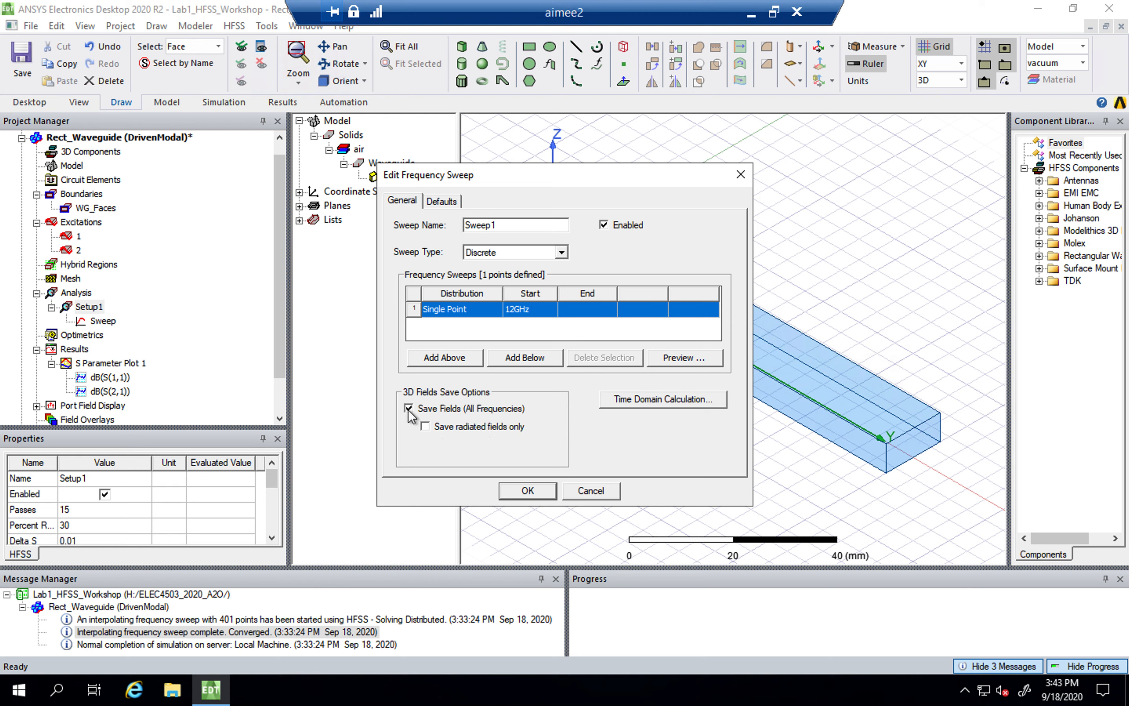
click(409, 408)
click(694, 309)
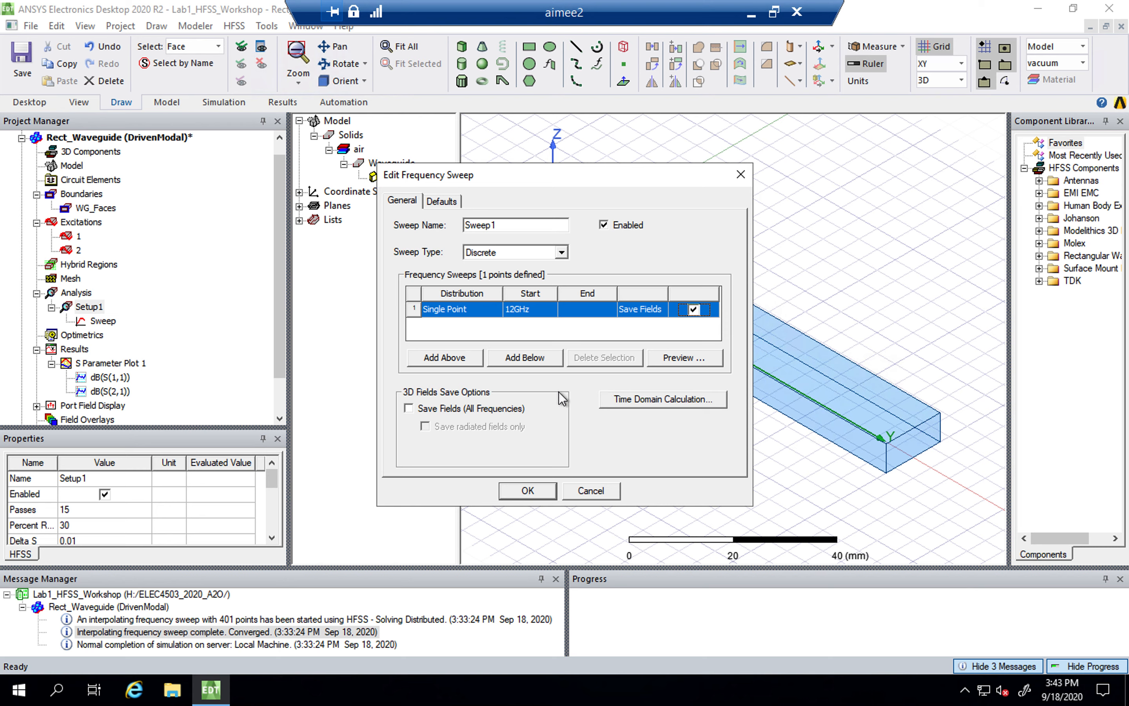
click(504, 226)
click(527, 491)
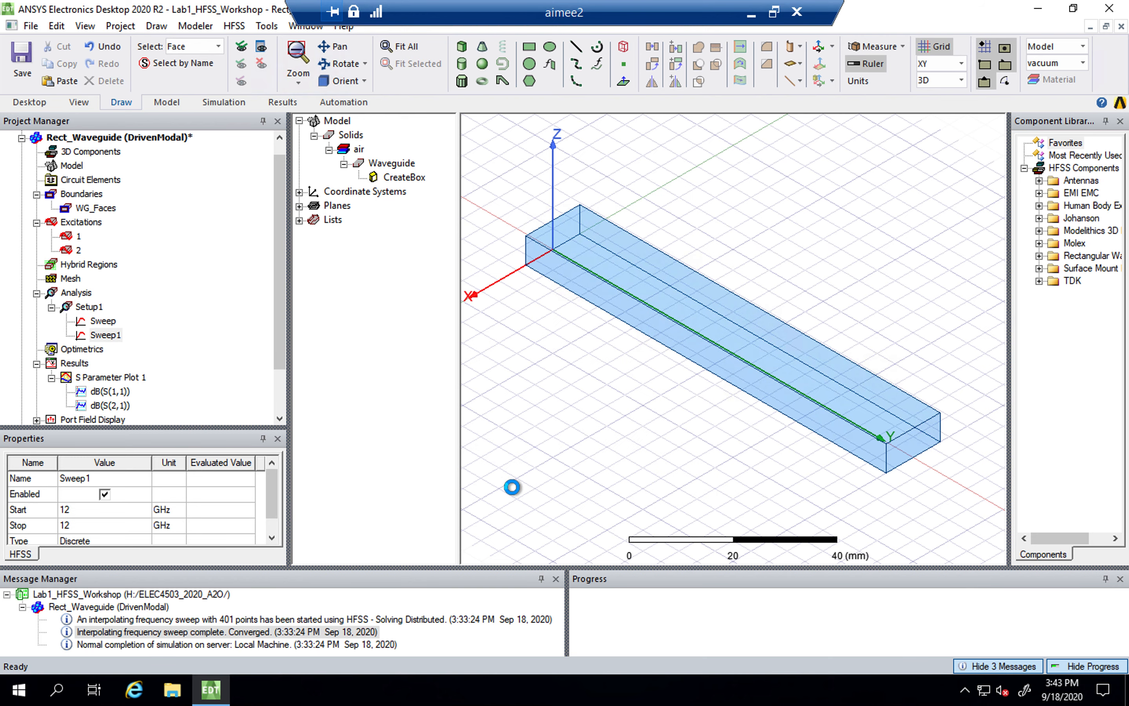
click(111, 336)
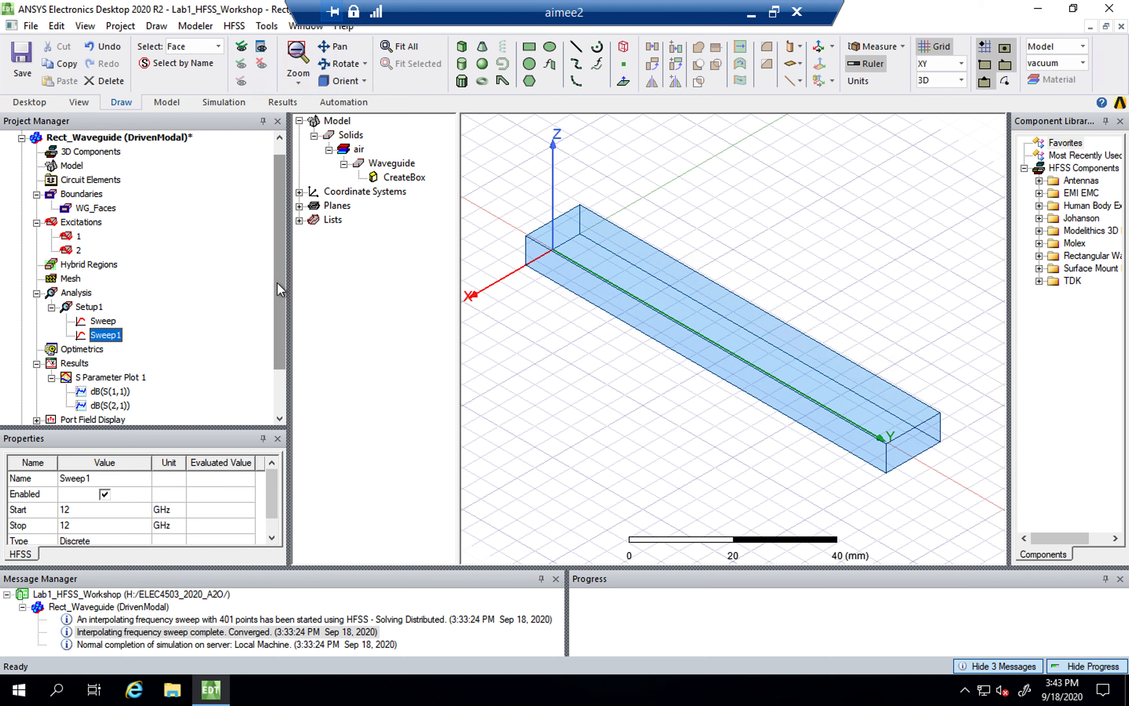
right_click(112, 340)
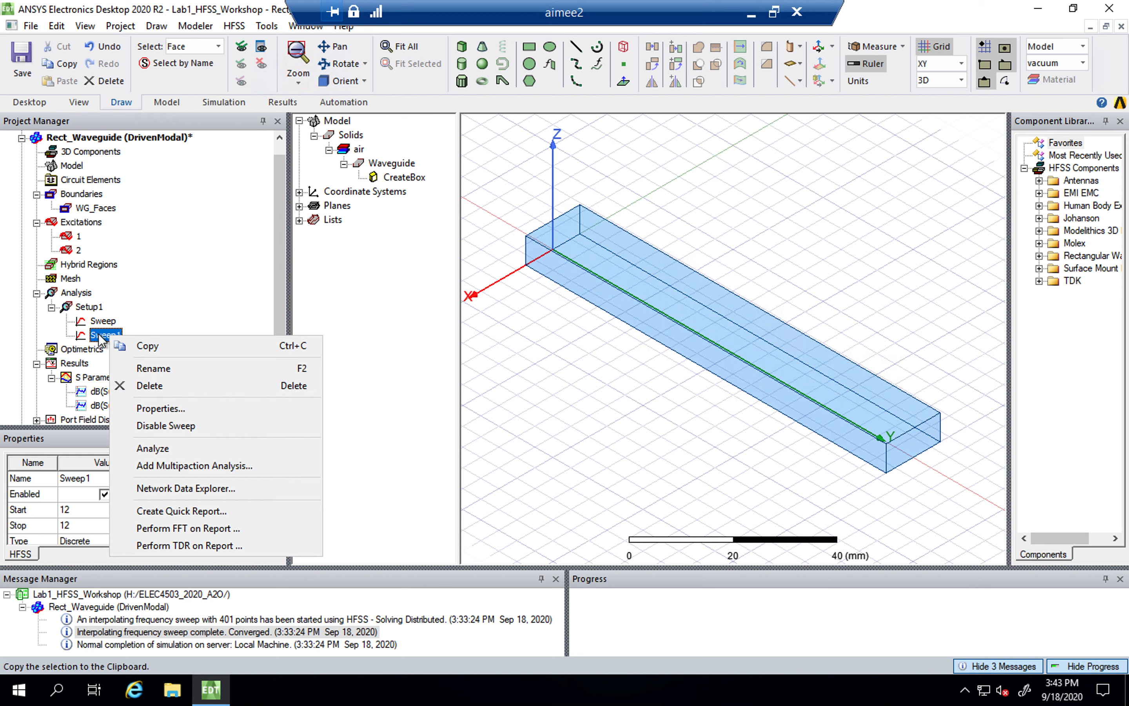
click(154, 368)
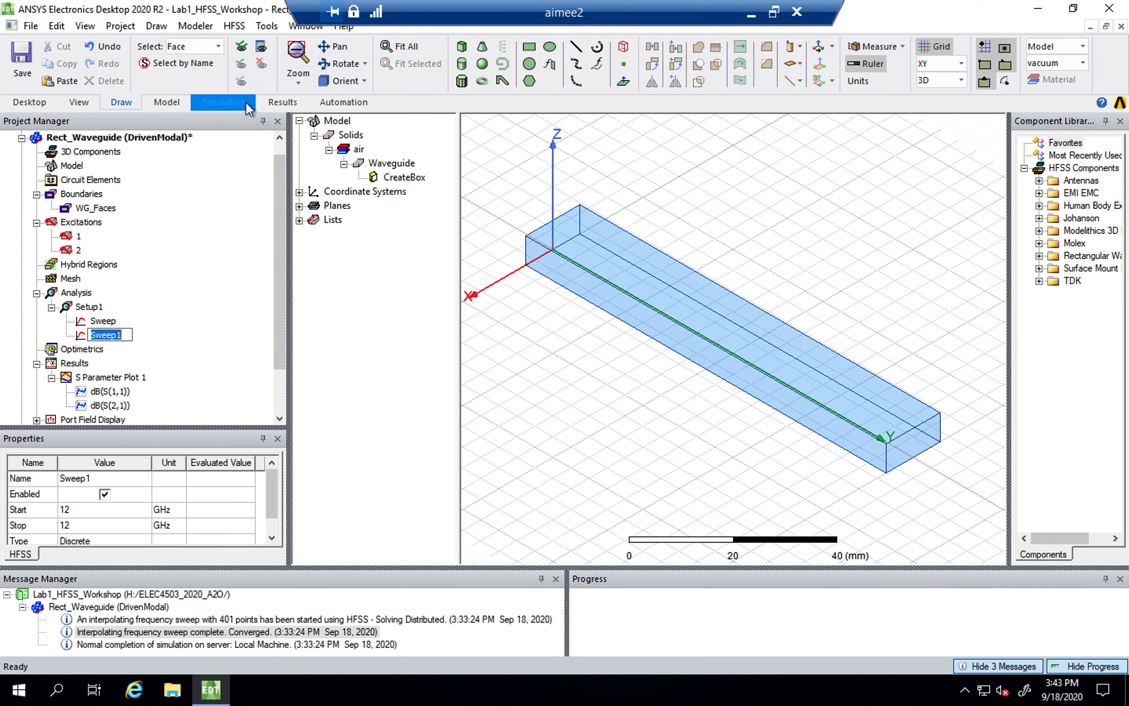
click(233, 103)
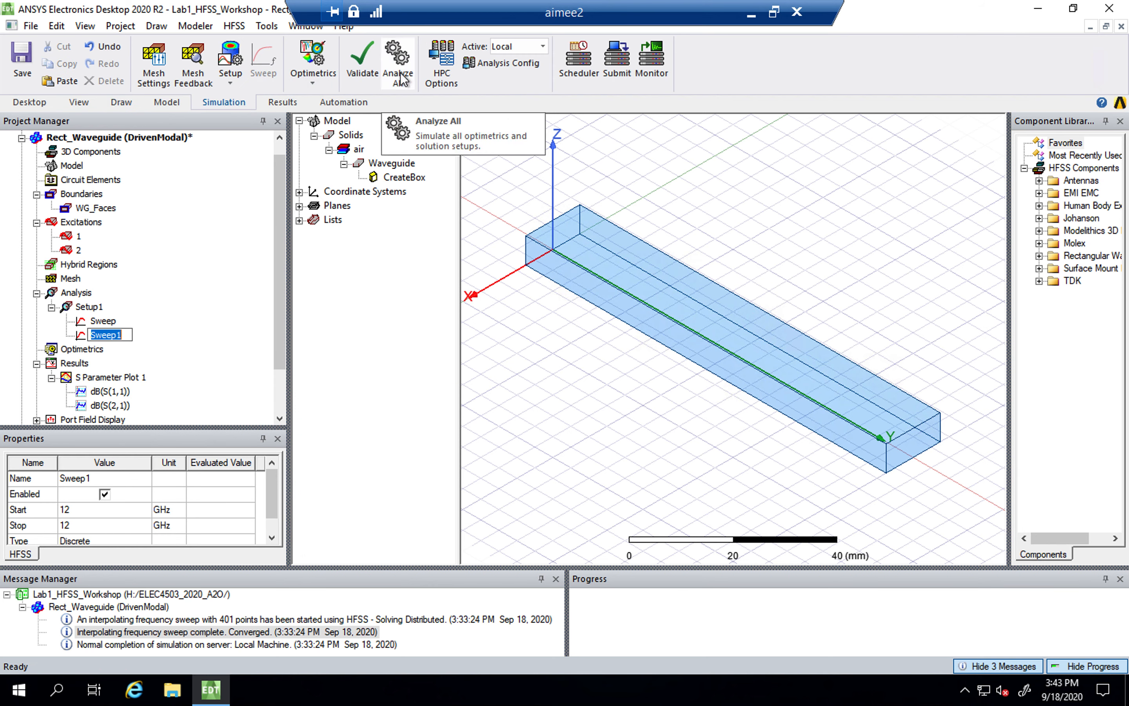
click(80, 340)
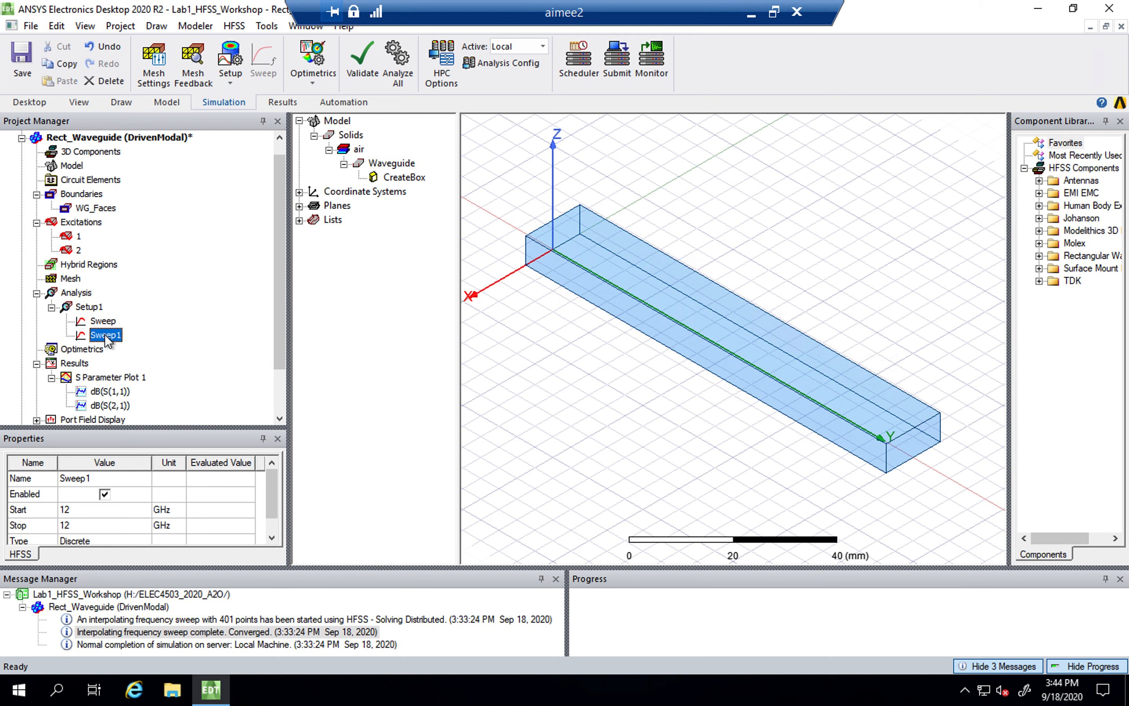
Step: Analyze only Sweep1 and enlarge the message and progress area to show its simulation entries
right_click(106, 336)
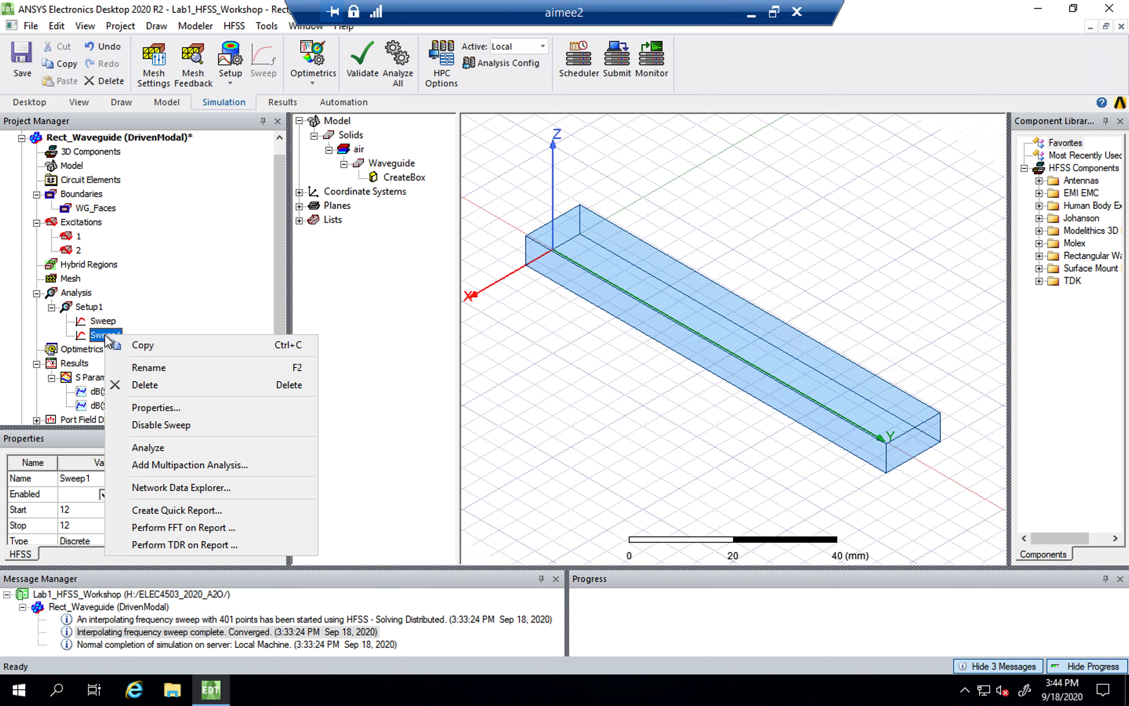
click(167, 448)
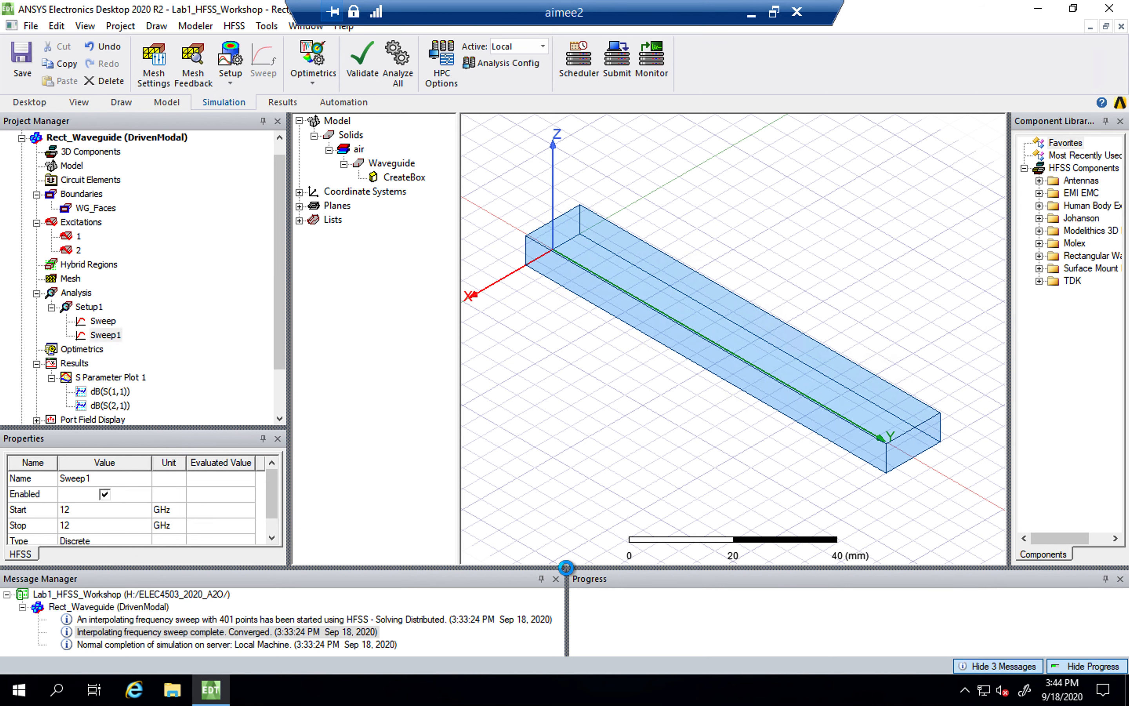
drag(566, 567, 572, 509)
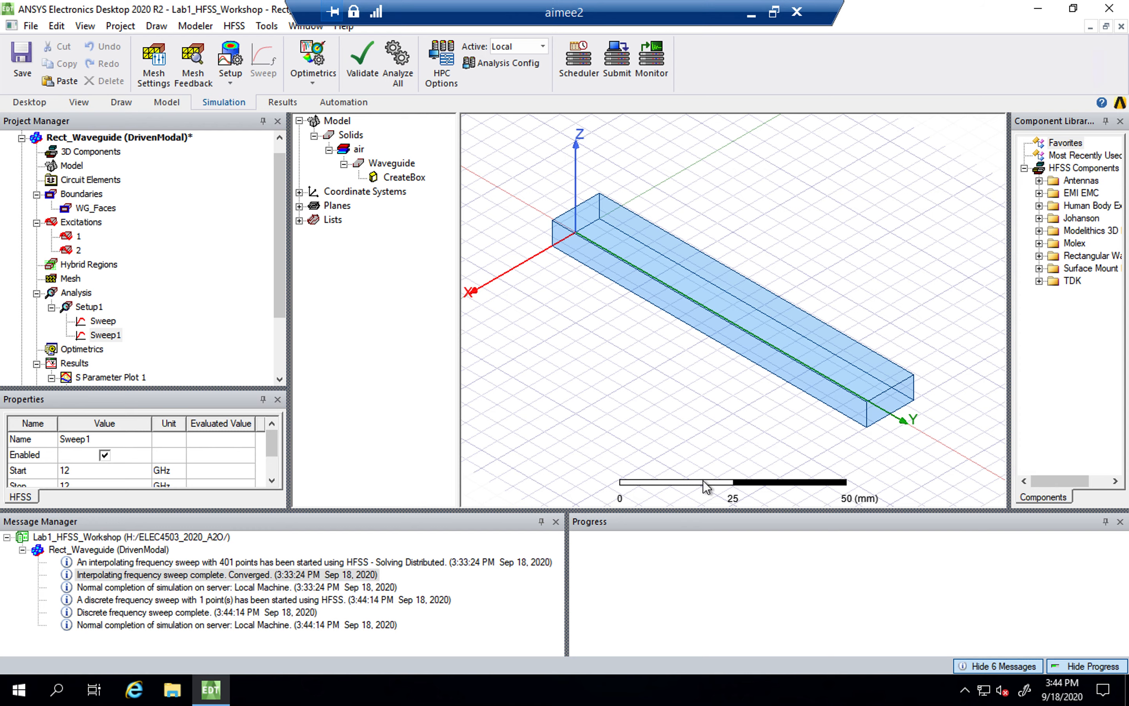
Step: Switch to the meeting's public chat to read the newest question, and return to HFSS
key(ctrl+Left)
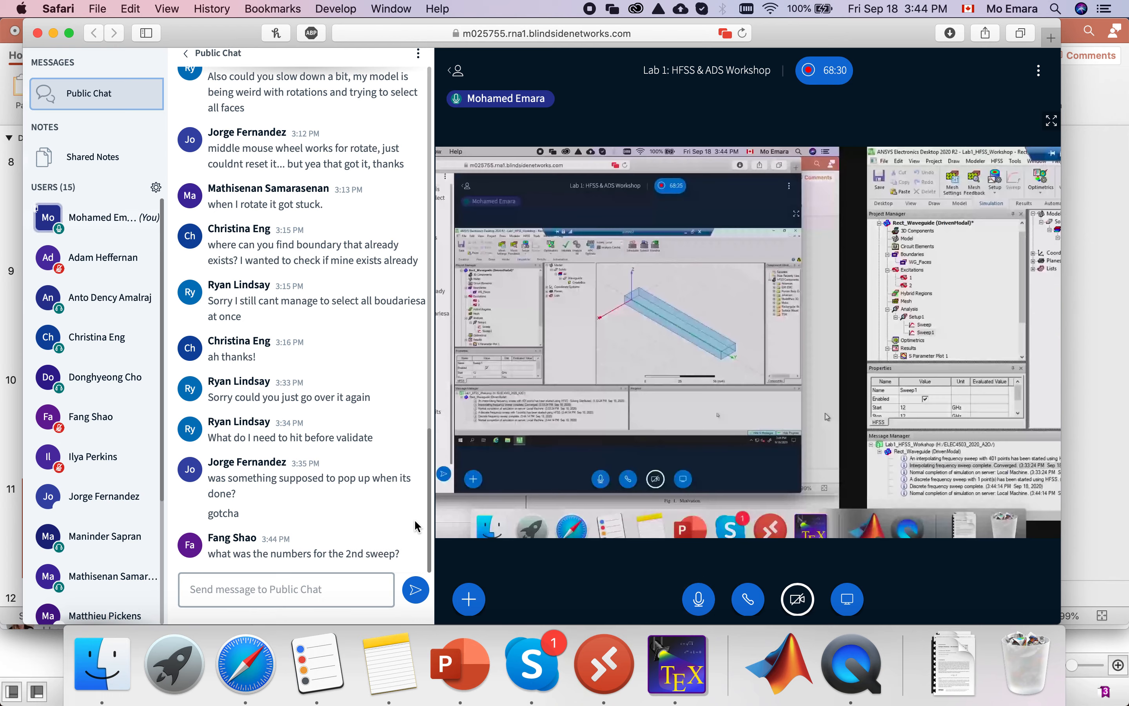
key(ctrl+Right)
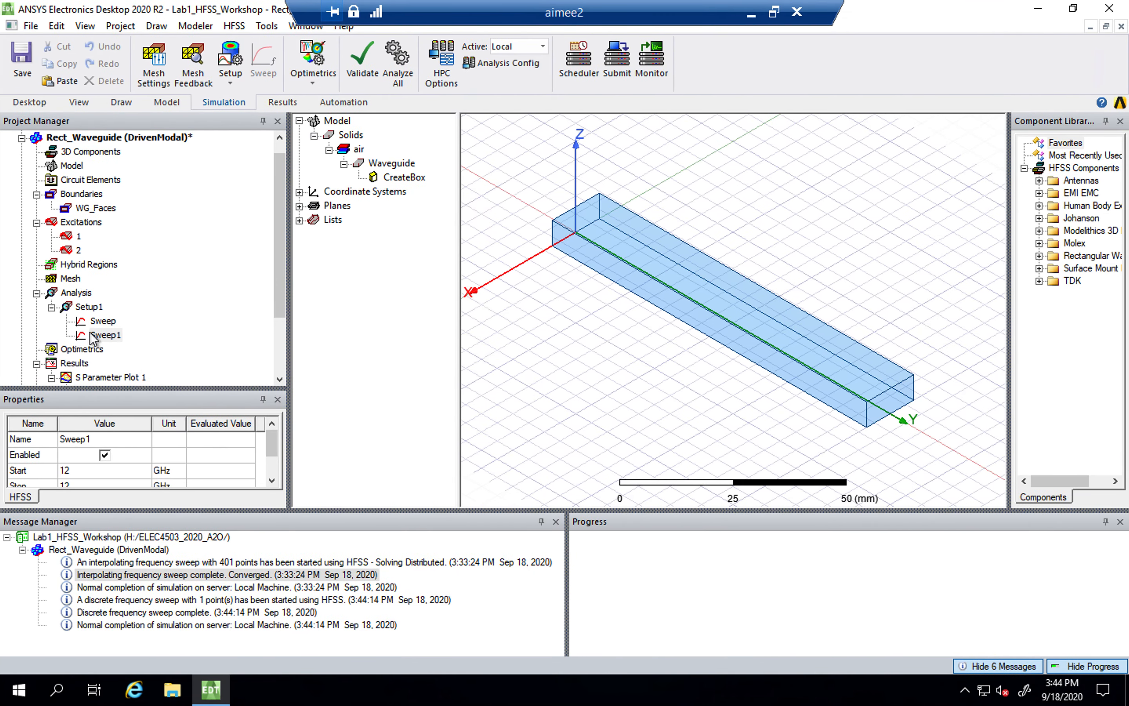
Step: Review the settings of Sweep1 and close them without changes
click(103, 336)
double_click(104, 335)
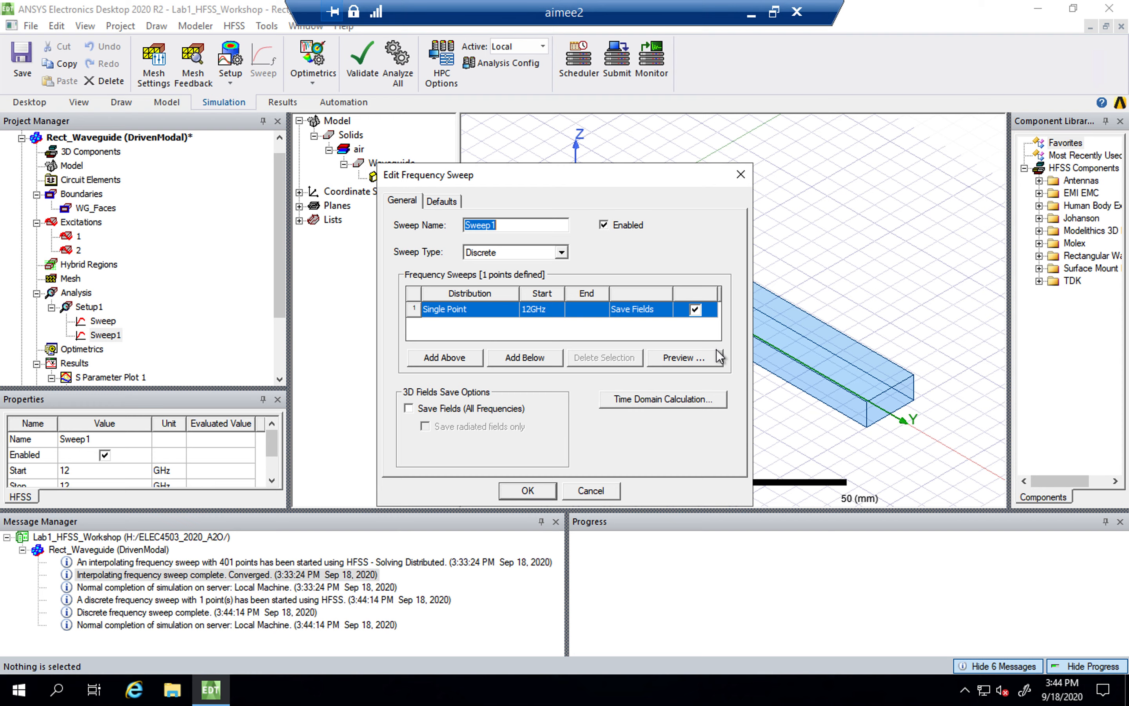
key(ctrl+Left)
click(585, 491)
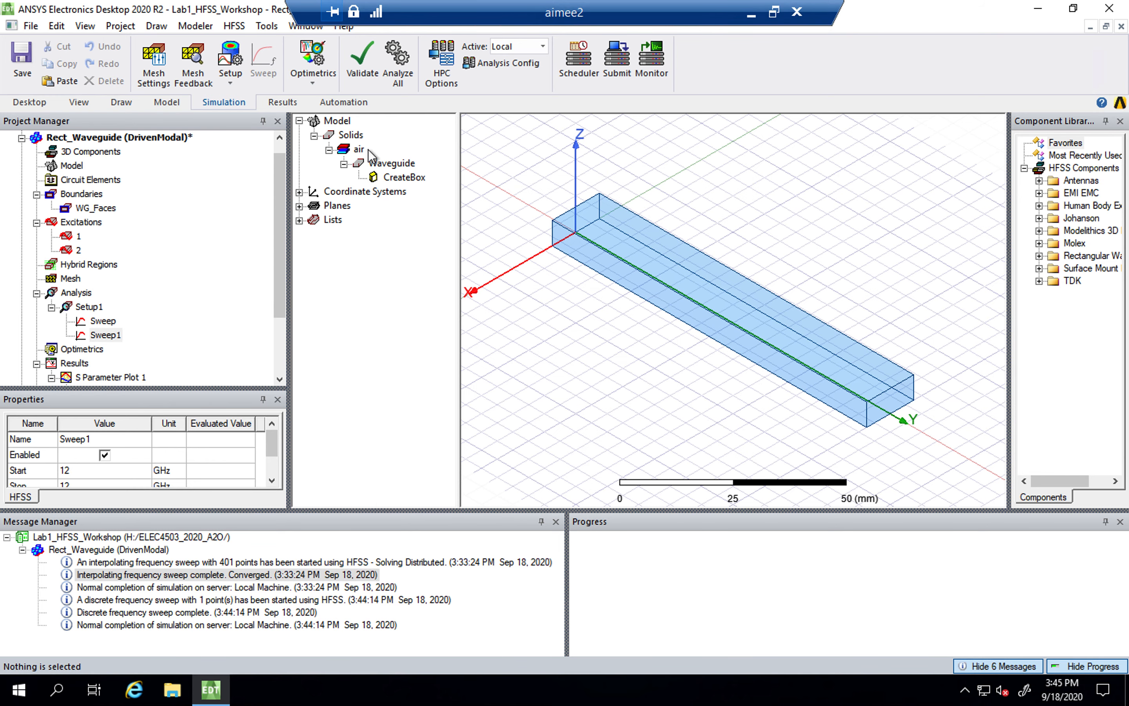
Step: Select the Waveguide solid and start an E-field magnitude (Mag_E) plot on it
click(390, 163)
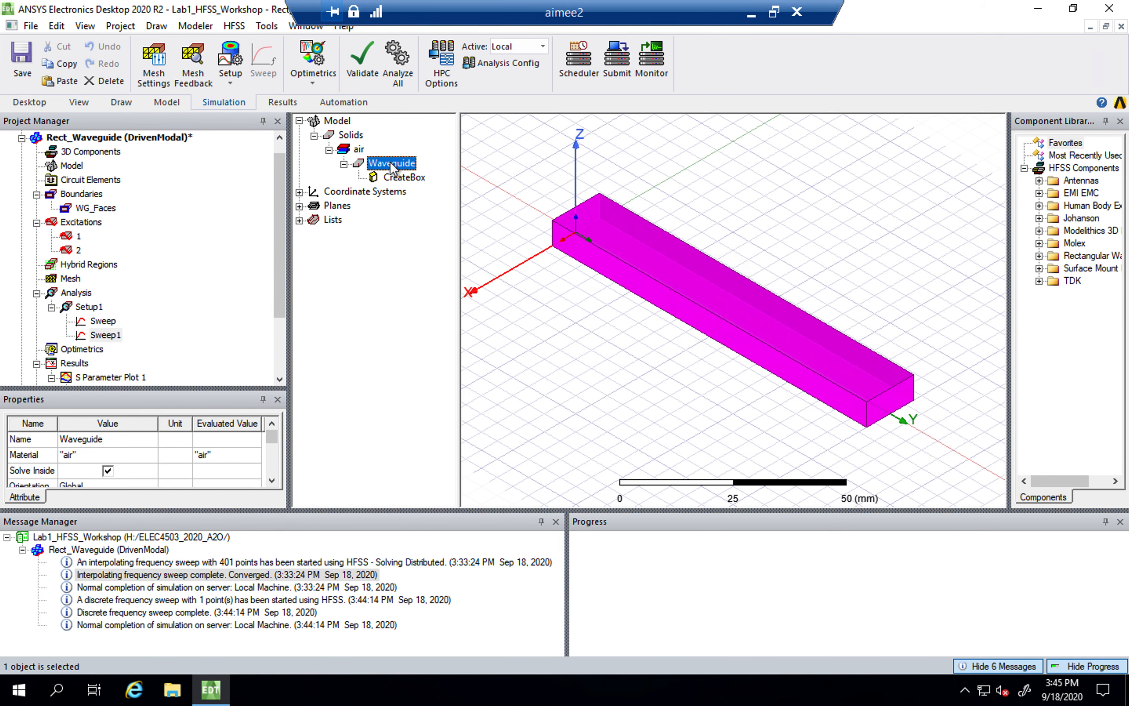
click(562, 328)
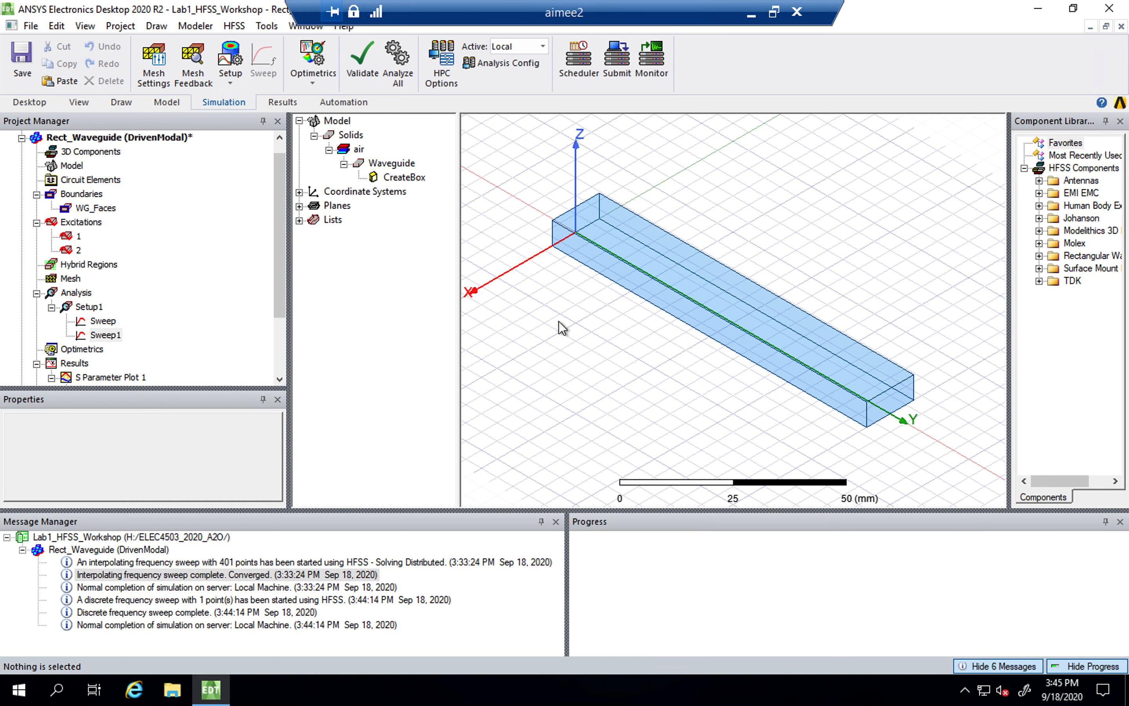
click(382, 163)
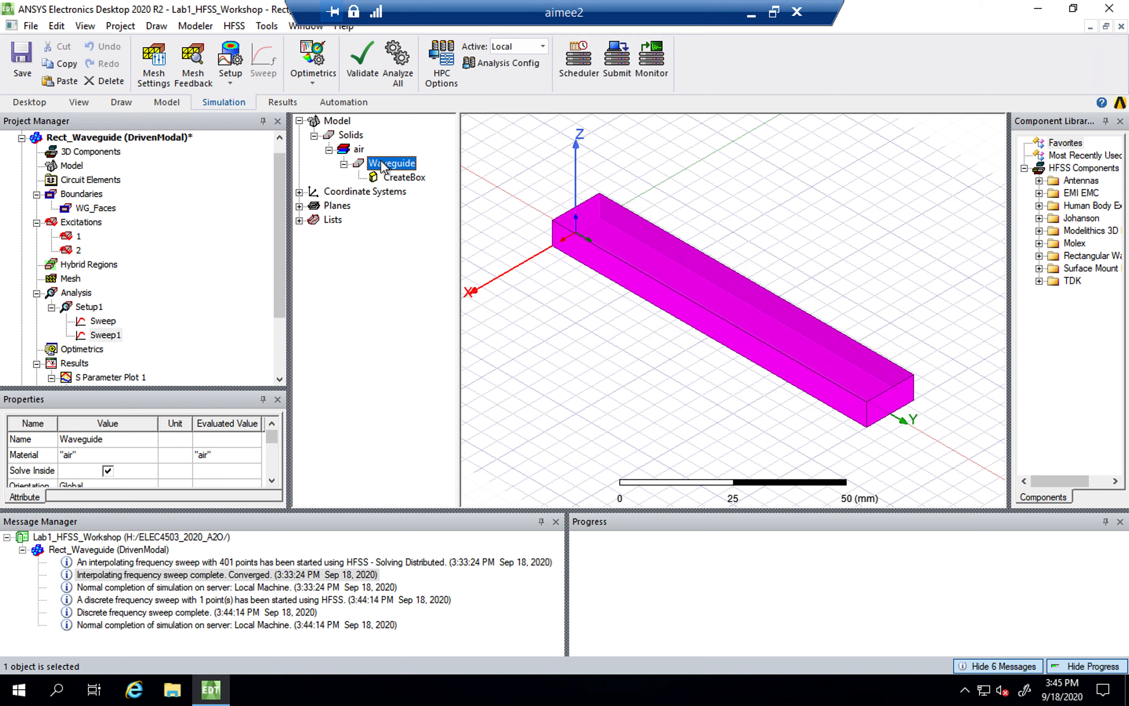
right_click(382, 165)
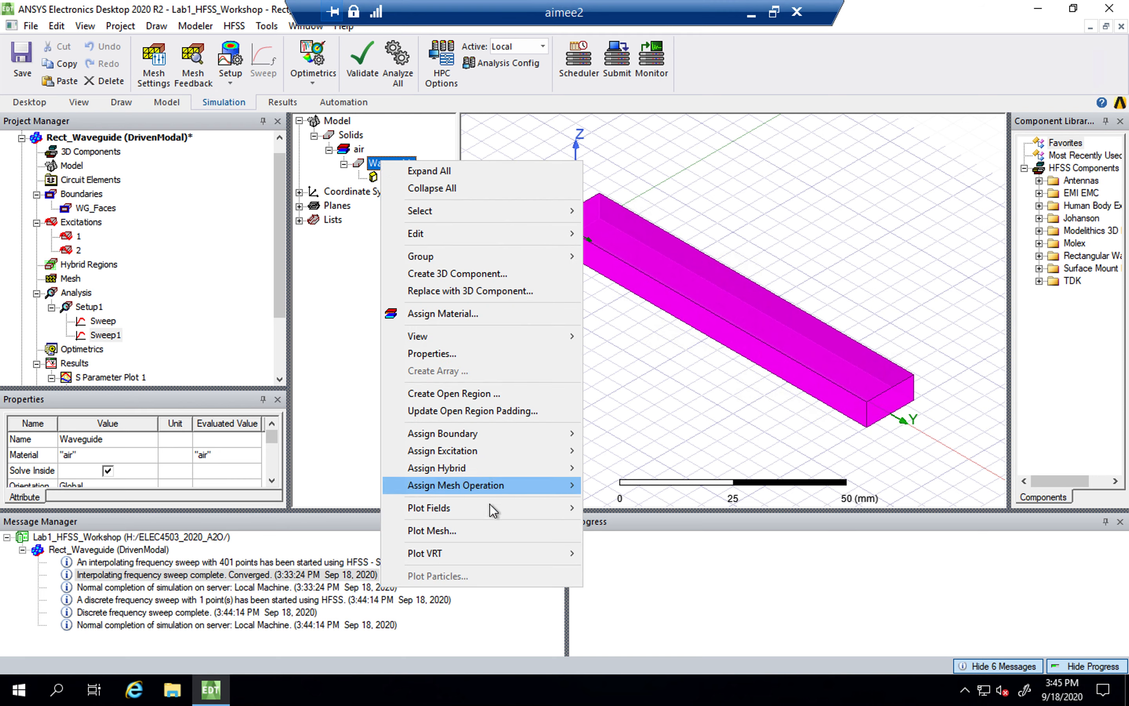
mouse_move(493, 515)
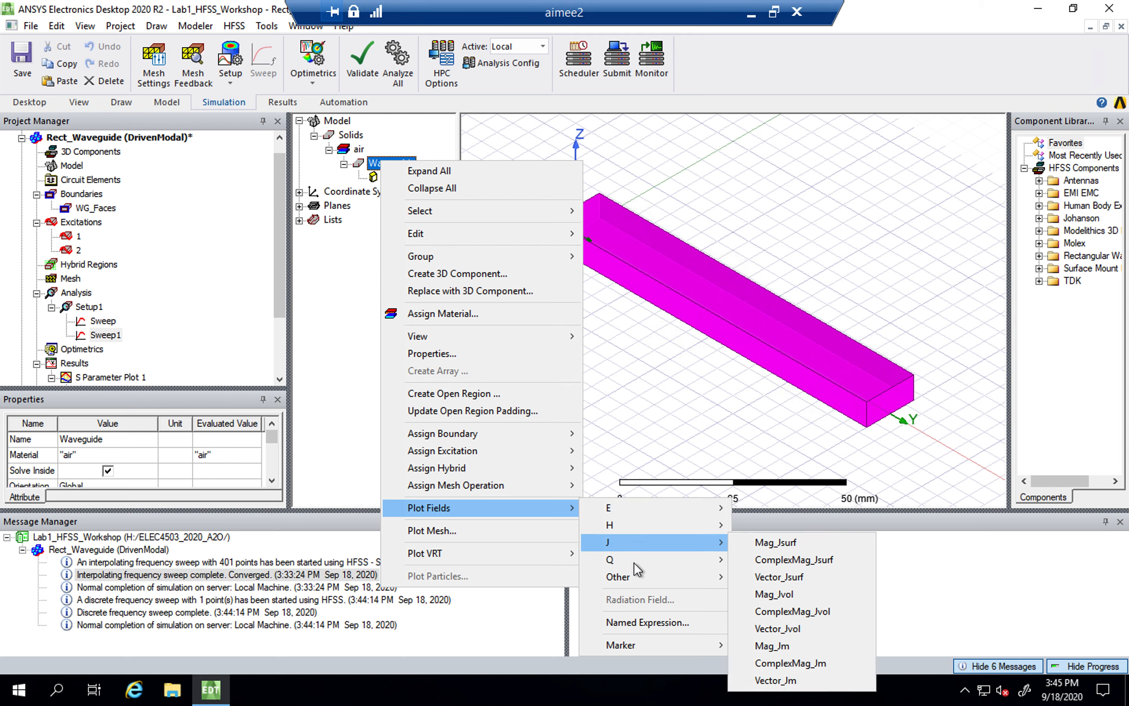
mouse_move(634, 562)
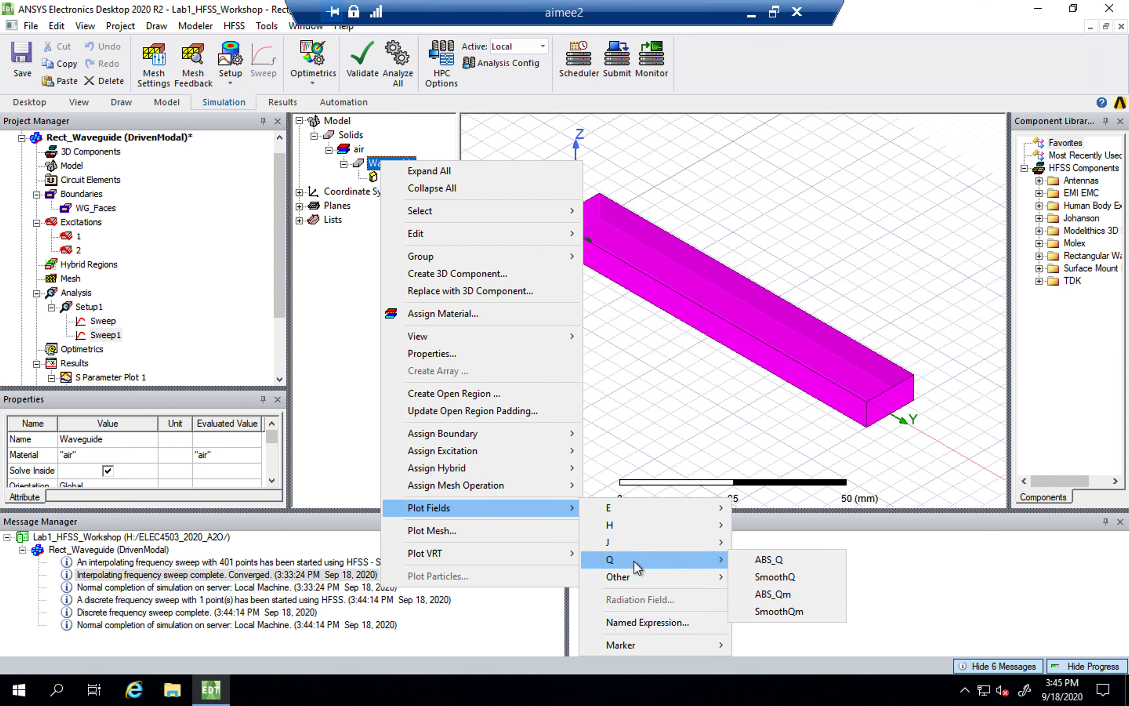
mouse_move(646, 508)
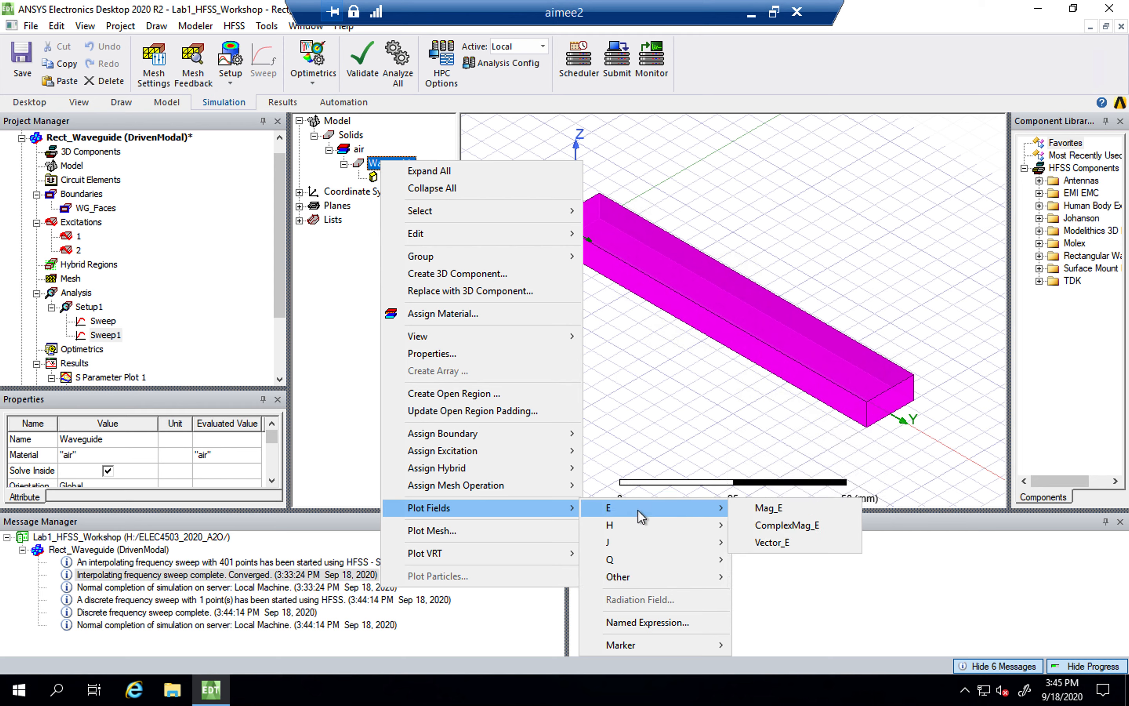
click(773, 508)
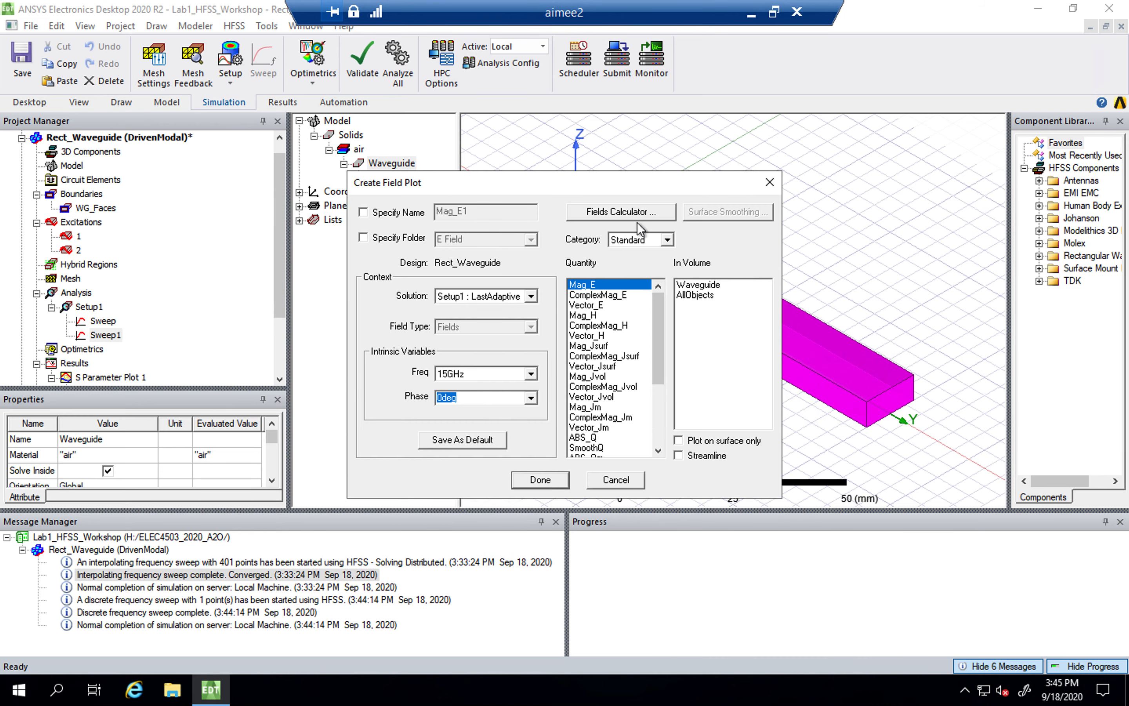
drag(609, 186, 667, 136)
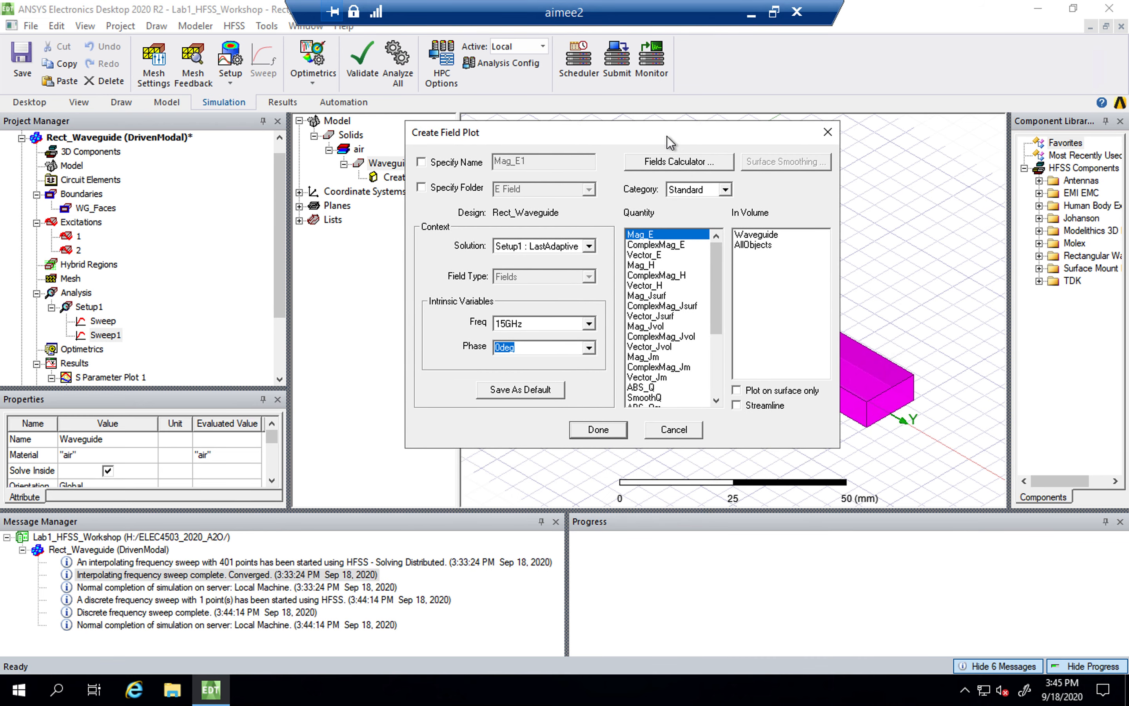
Step: Create the Mag_E plot from solution Setup1 : Sweep1 at 12GHz with phase 0deg
click(589, 247)
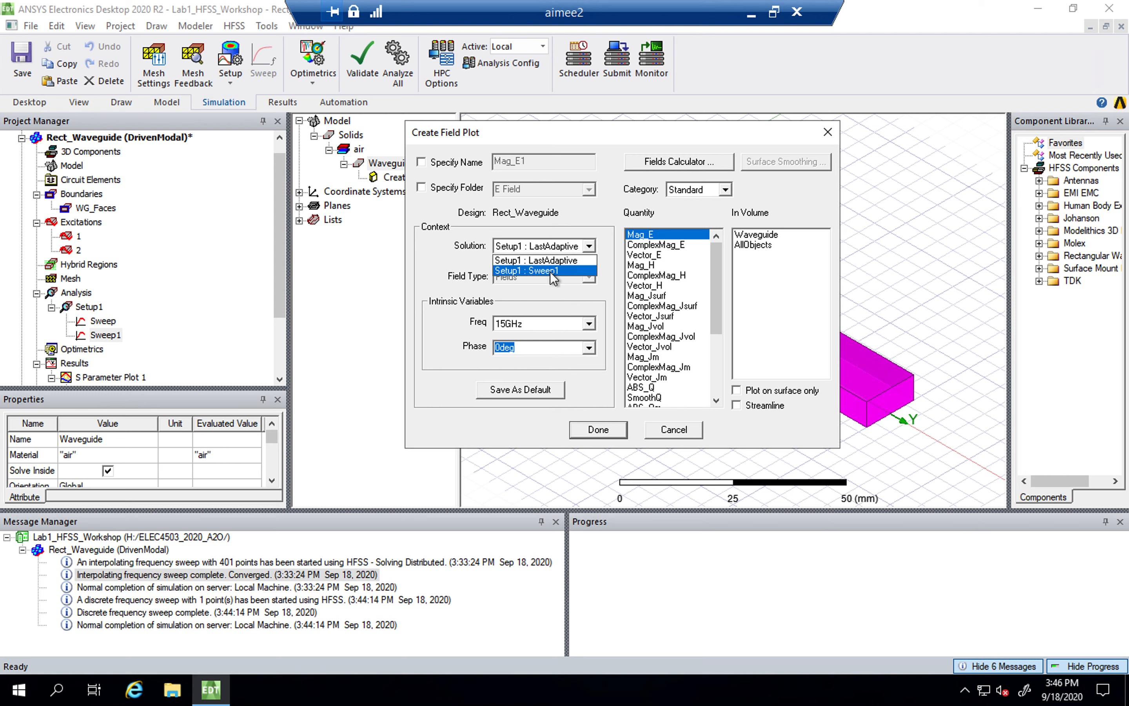
click(572, 270)
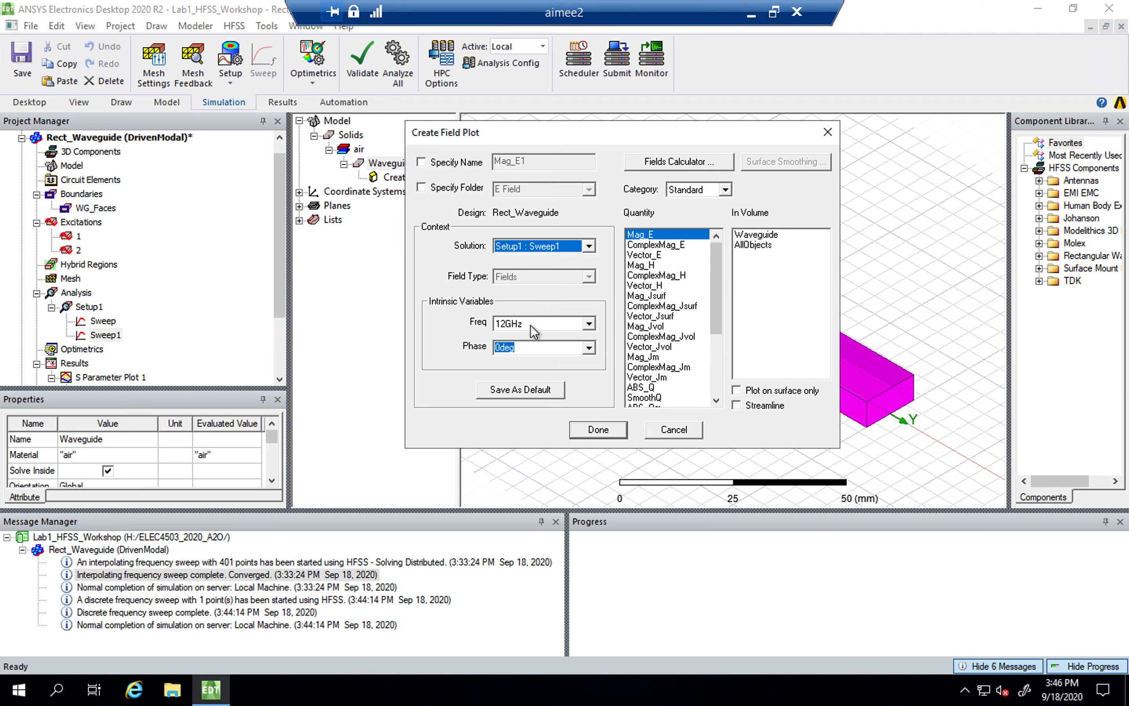
click(588, 323)
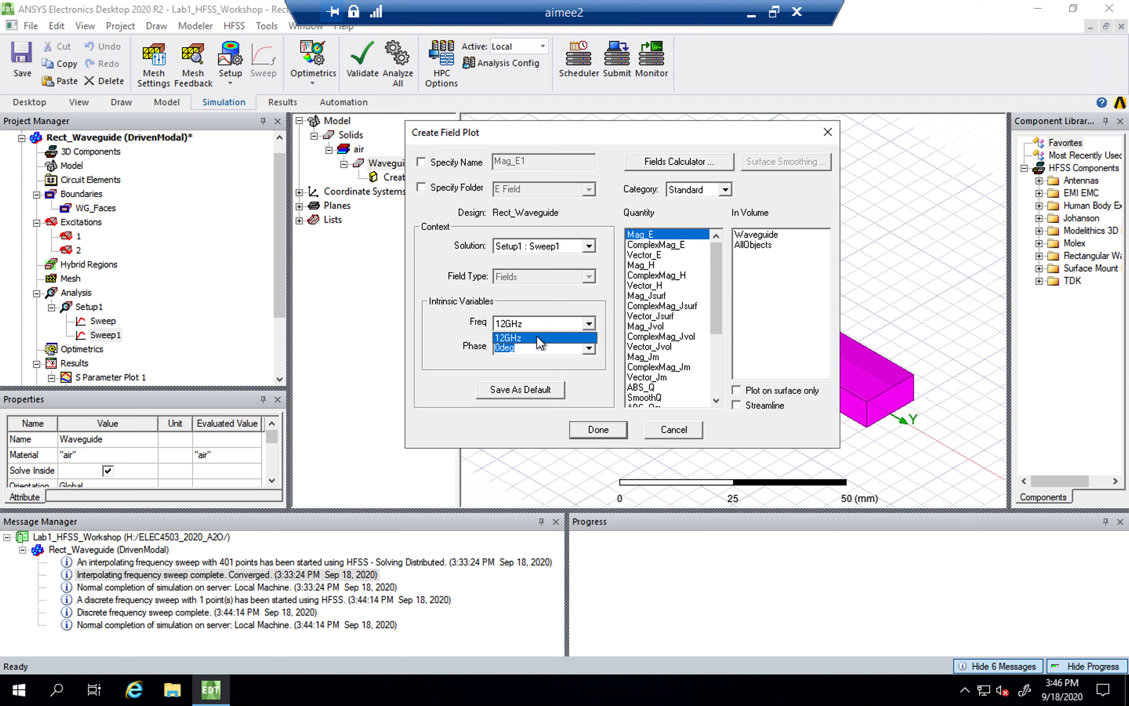
click(588, 321)
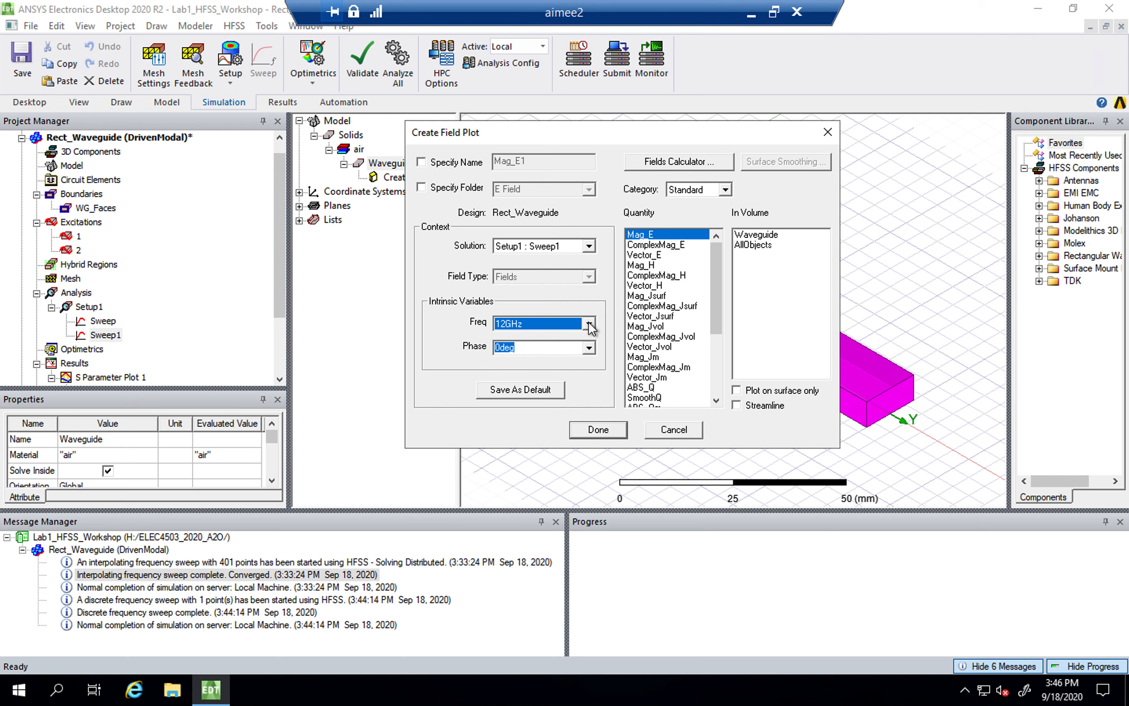
click(590, 247)
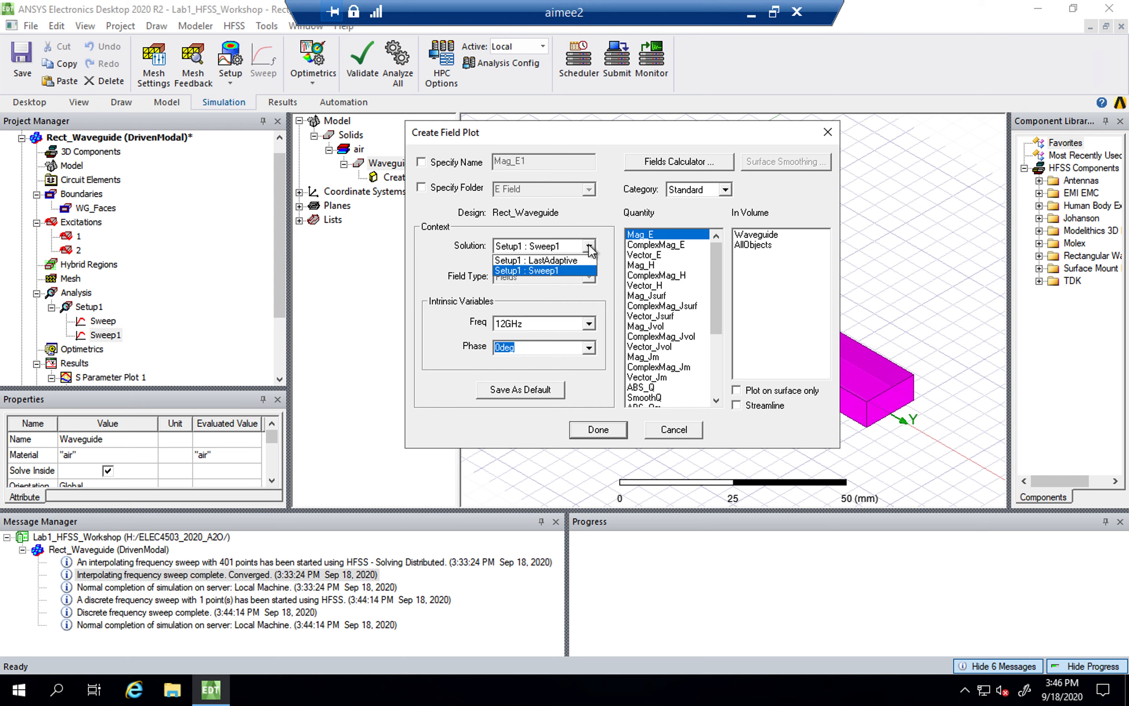
click(544, 270)
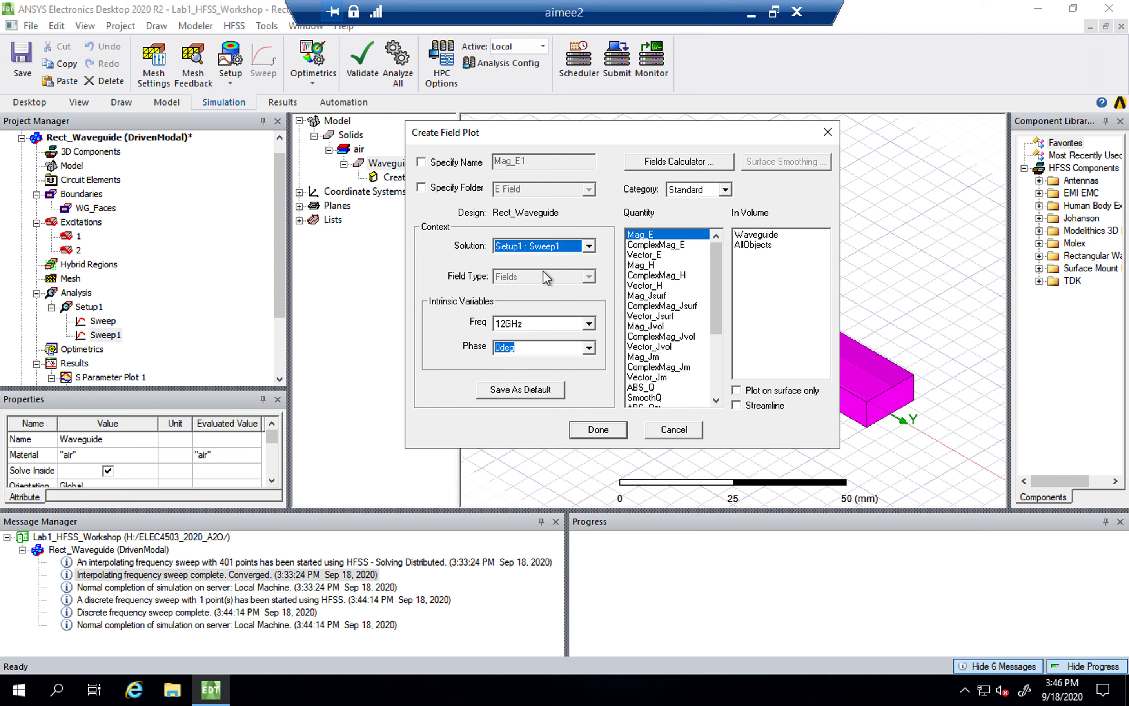
click(589, 323)
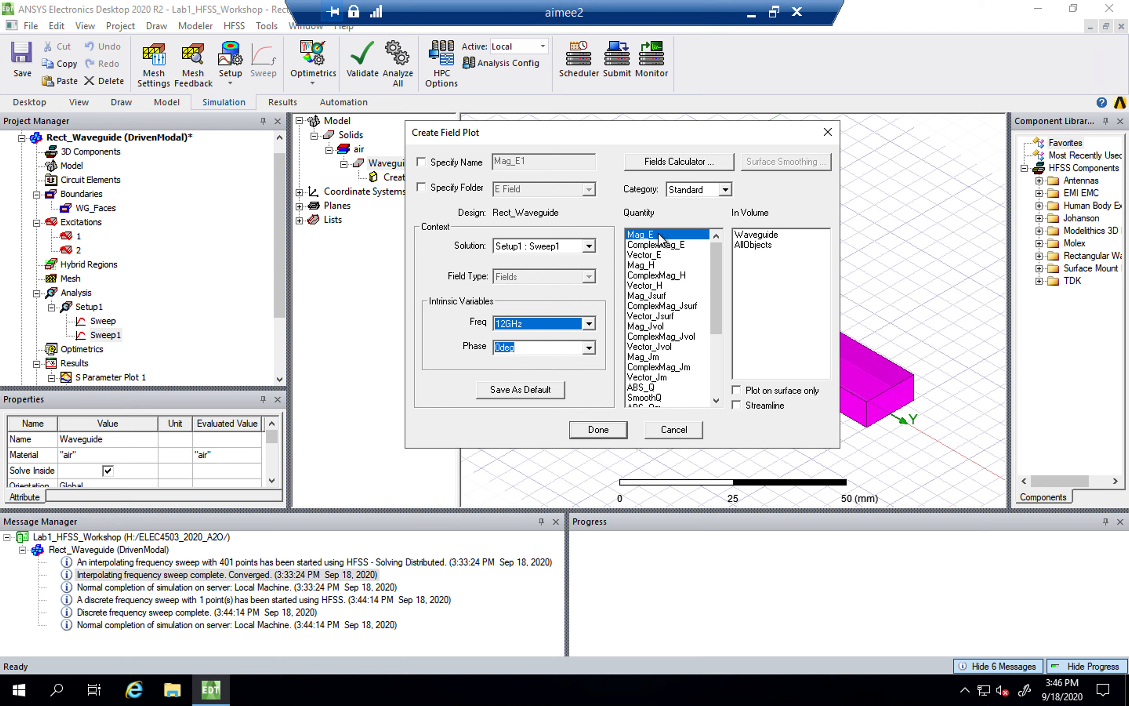
click(606, 432)
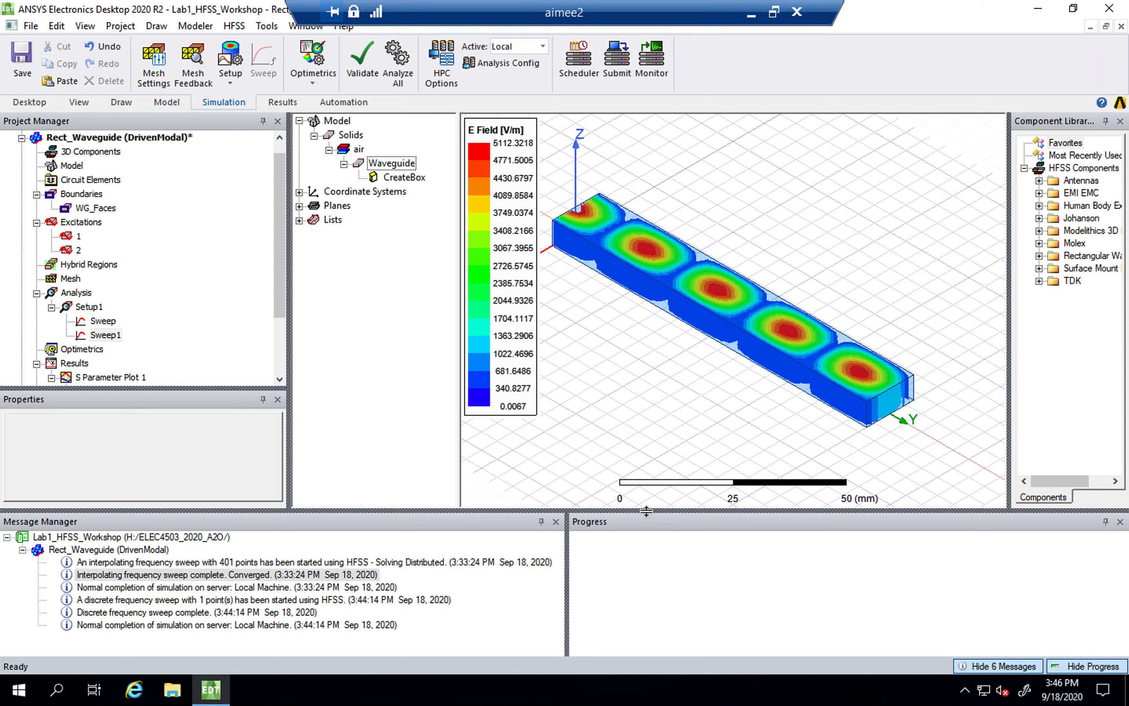
Step: Animate the Mag_E1 overlay over phase from 0deg to 170deg in 17 steps, move the phase label below the waveguide, and close the animation
drag(278, 286, 283, 357)
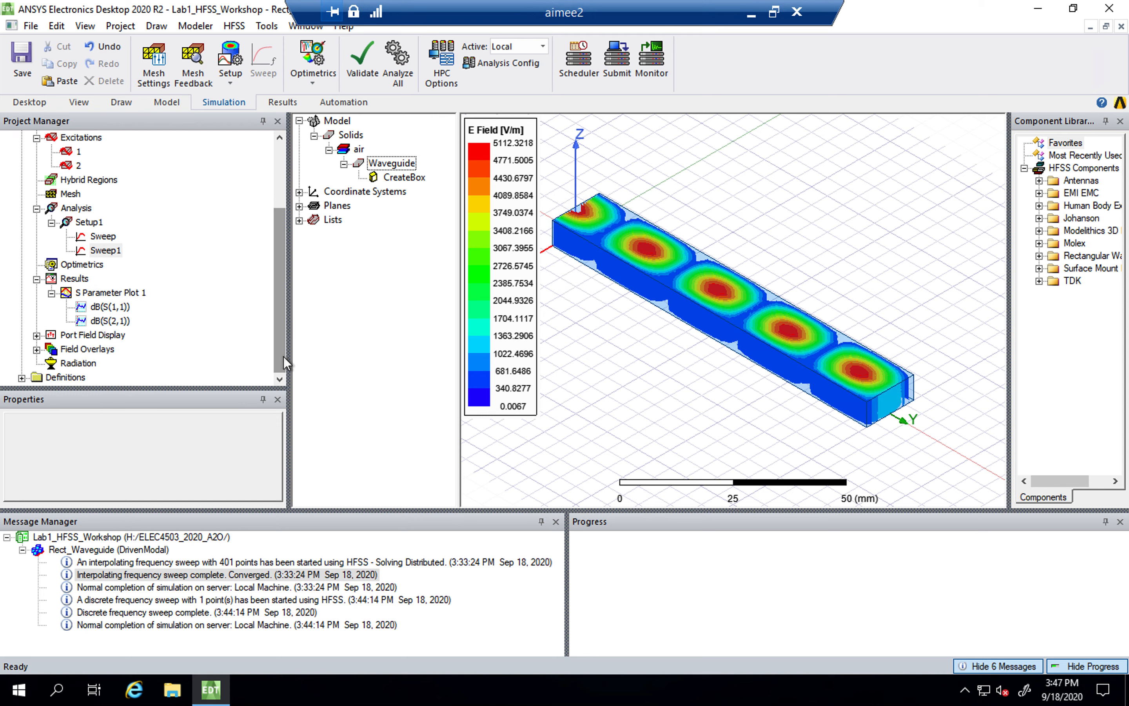
click(37, 350)
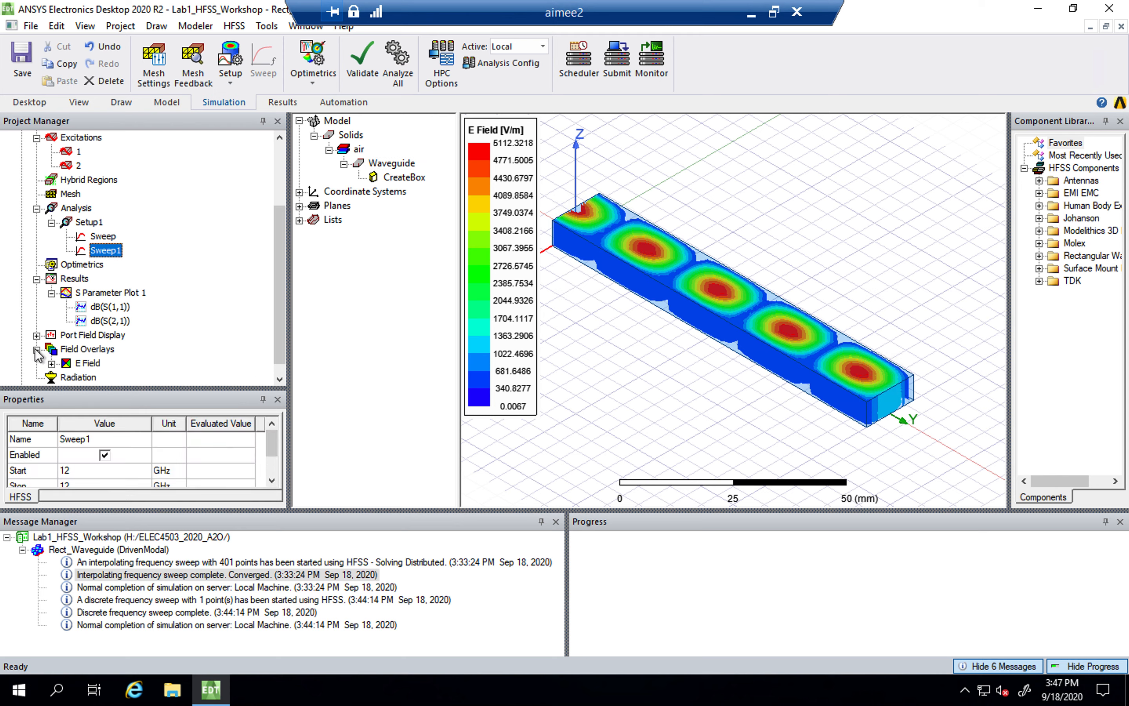
click(51, 364)
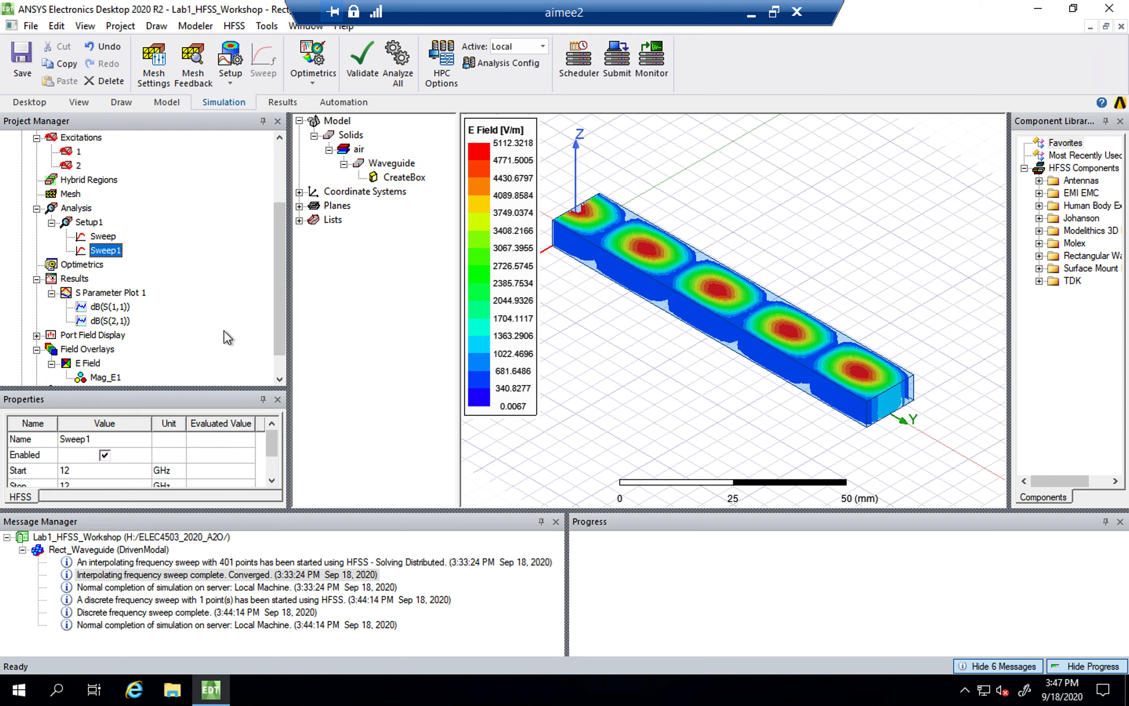
scroll(282, 335, down, 1)
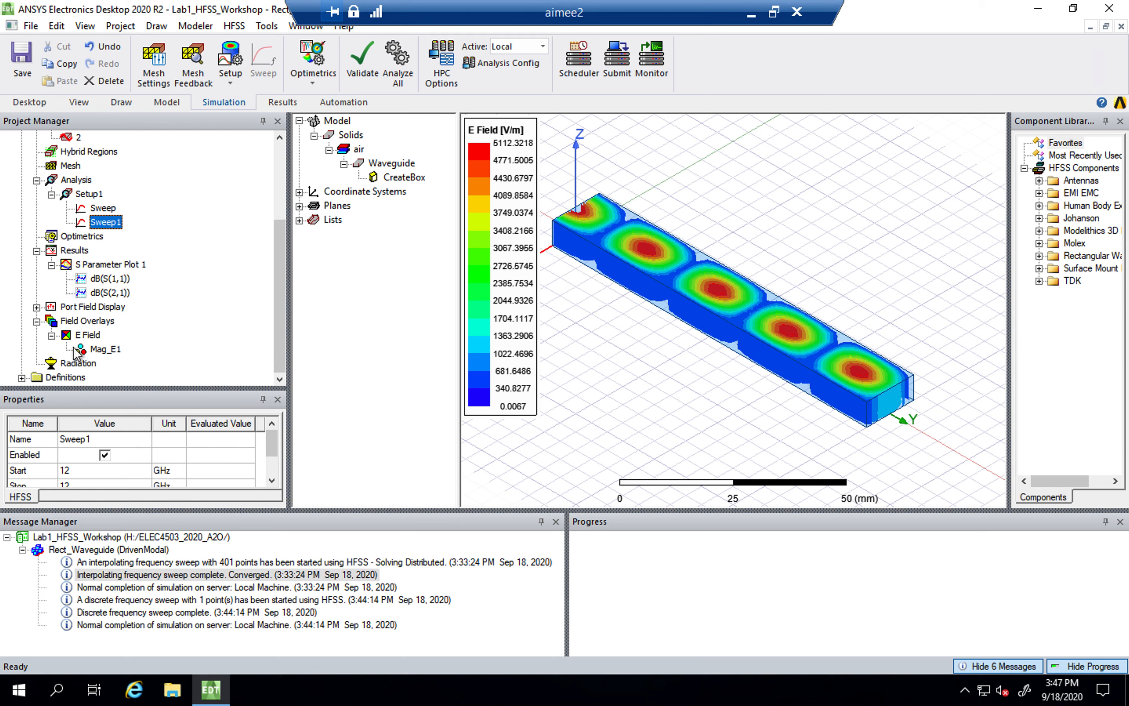
click(98, 350)
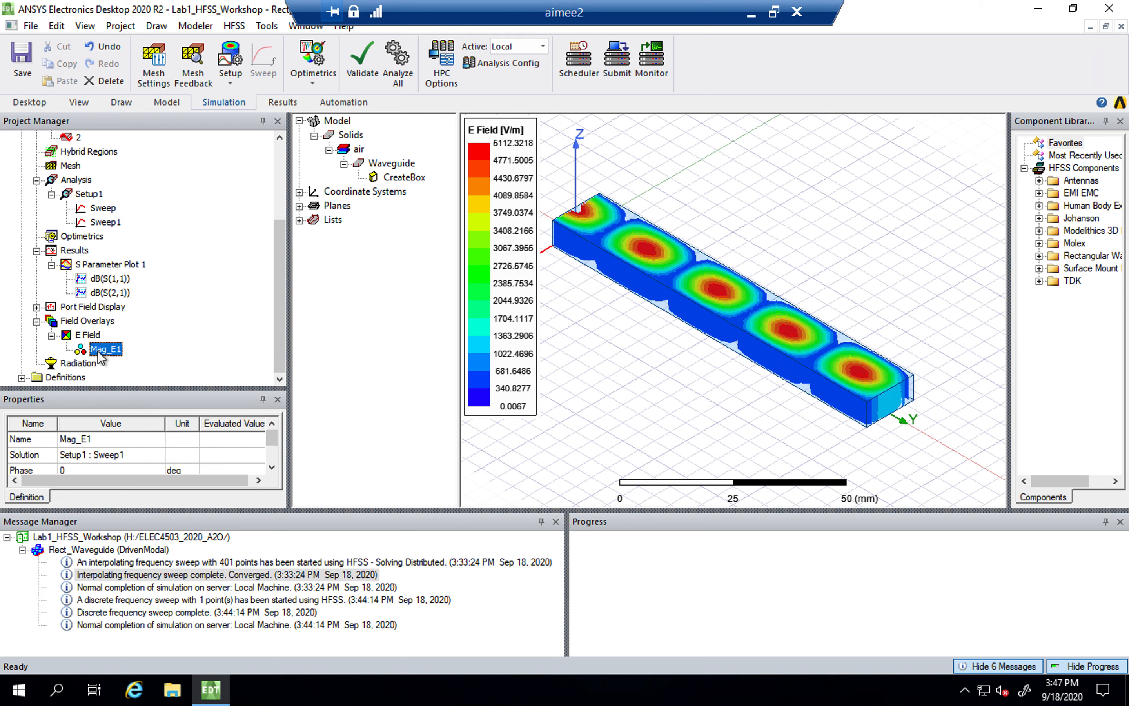
right_click(98, 351)
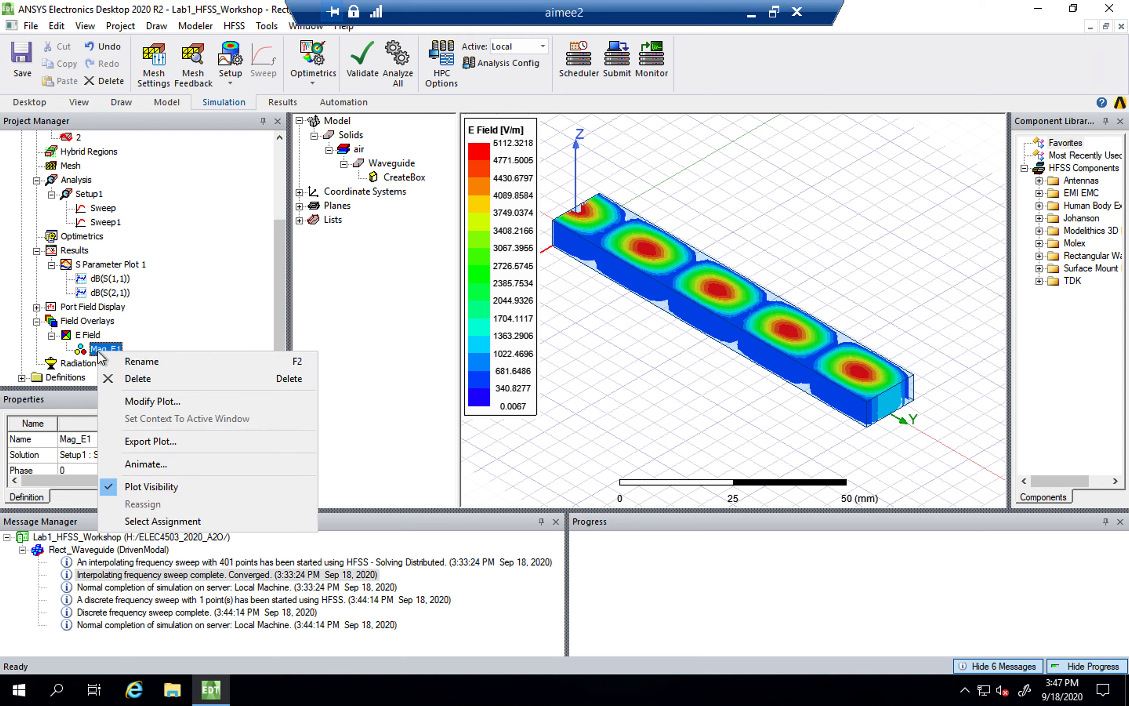
click(191, 466)
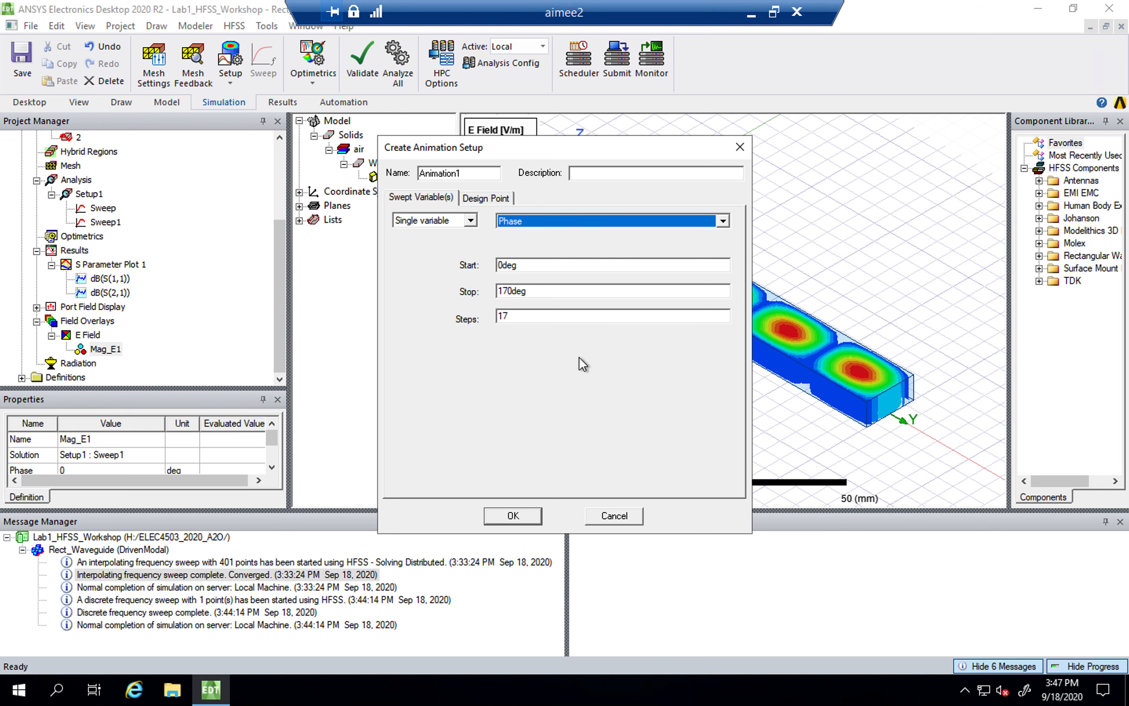
click(512, 515)
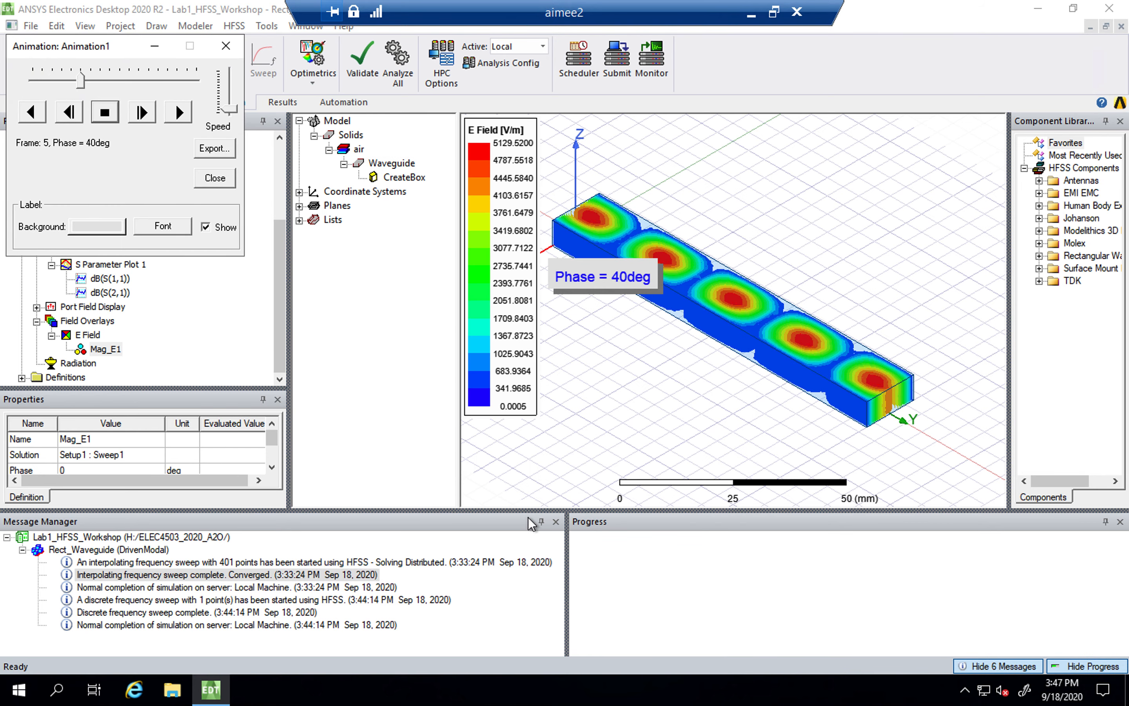
drag(602, 282, 607, 362)
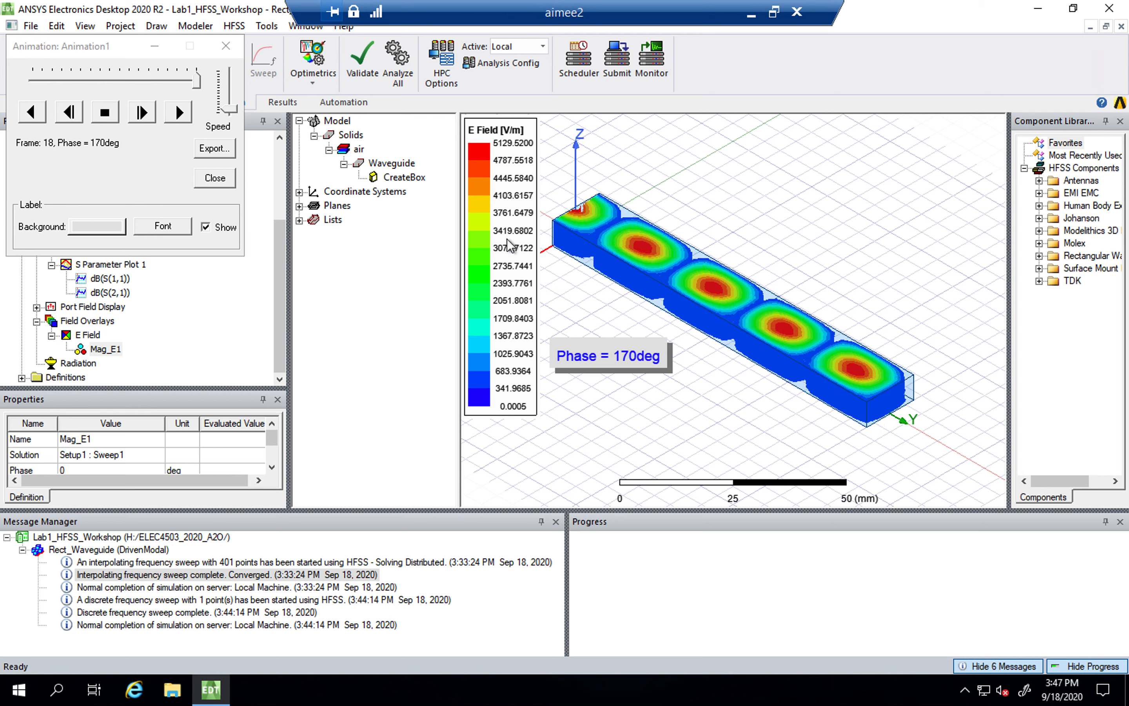
click(214, 178)
Step: Edit the excitation sources so port 1:1 has magnitude 0 W and port 2:1 has 1 W, and accept the change
scroll(140, 280, up, 3)
click(81, 235)
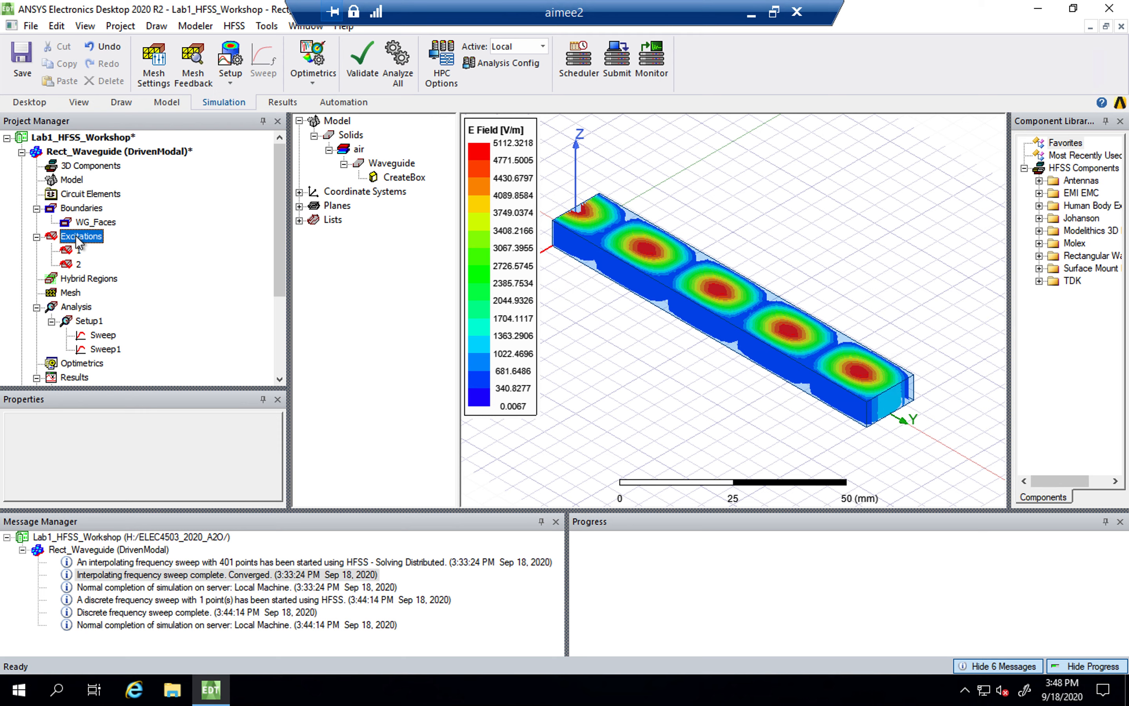
right_click(76, 235)
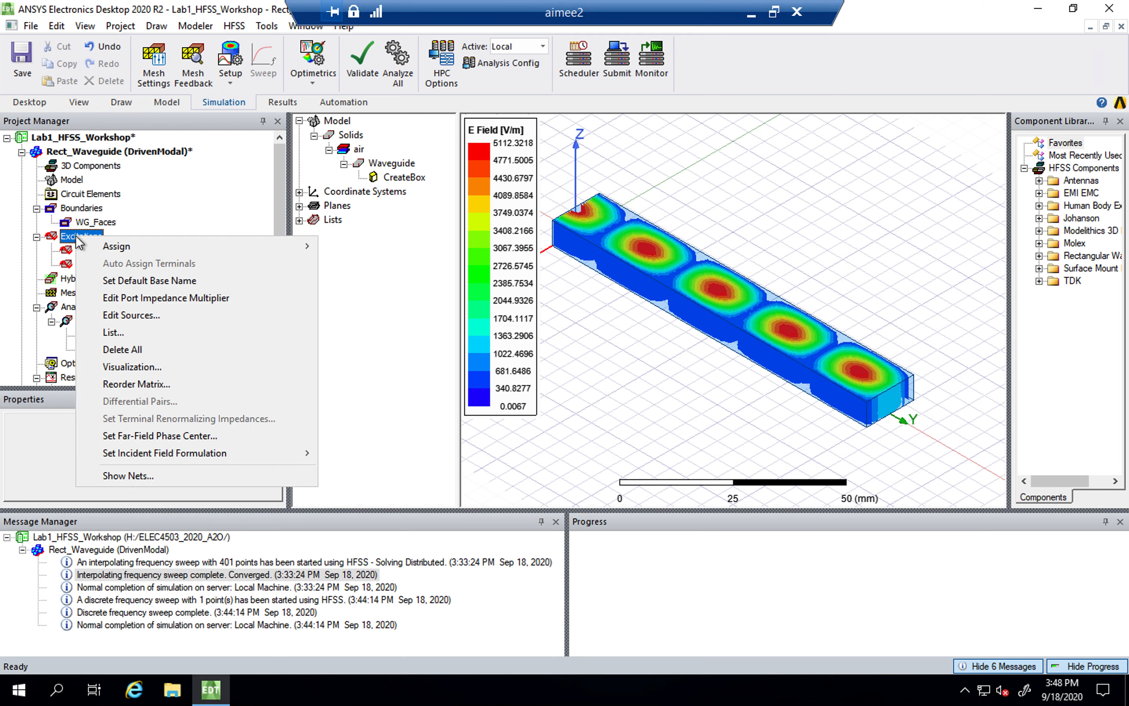
click(131, 313)
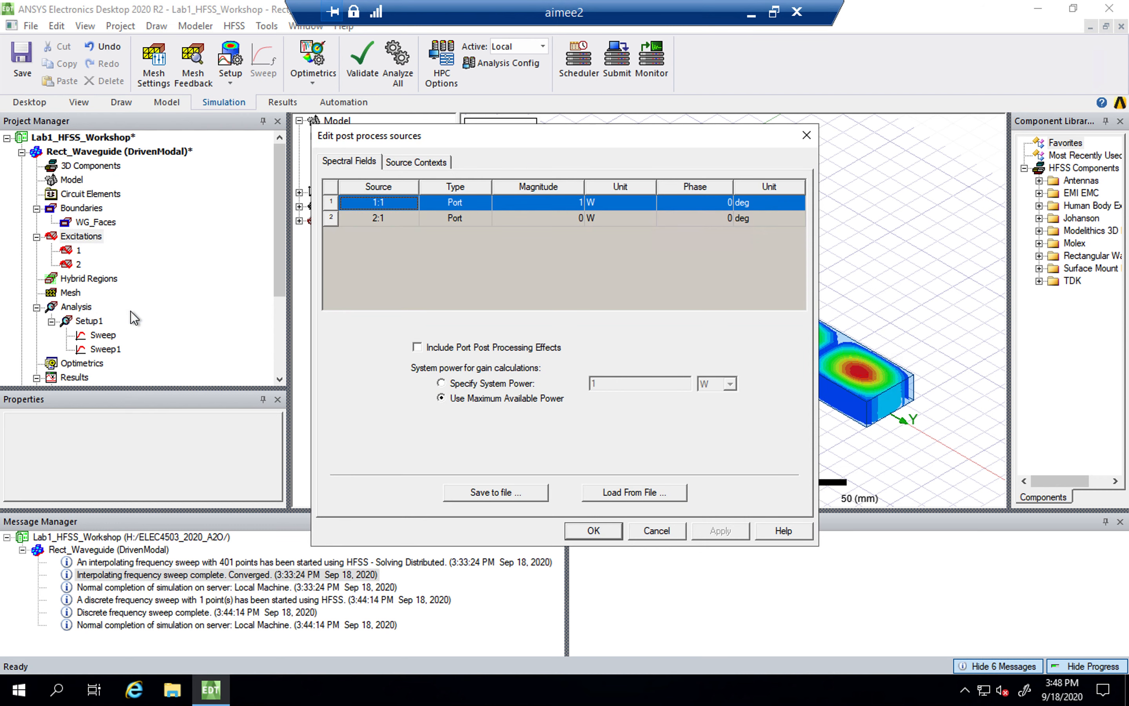
click(576, 202)
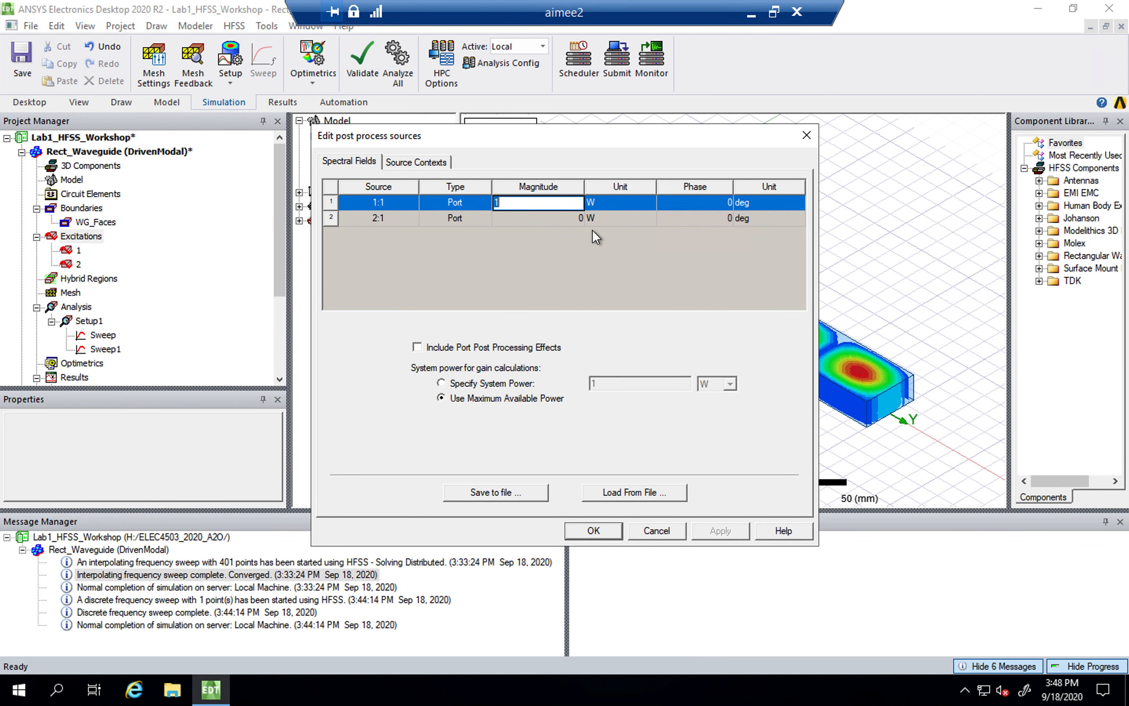
text(0)
click(572, 218)
text(1)
key(Return)
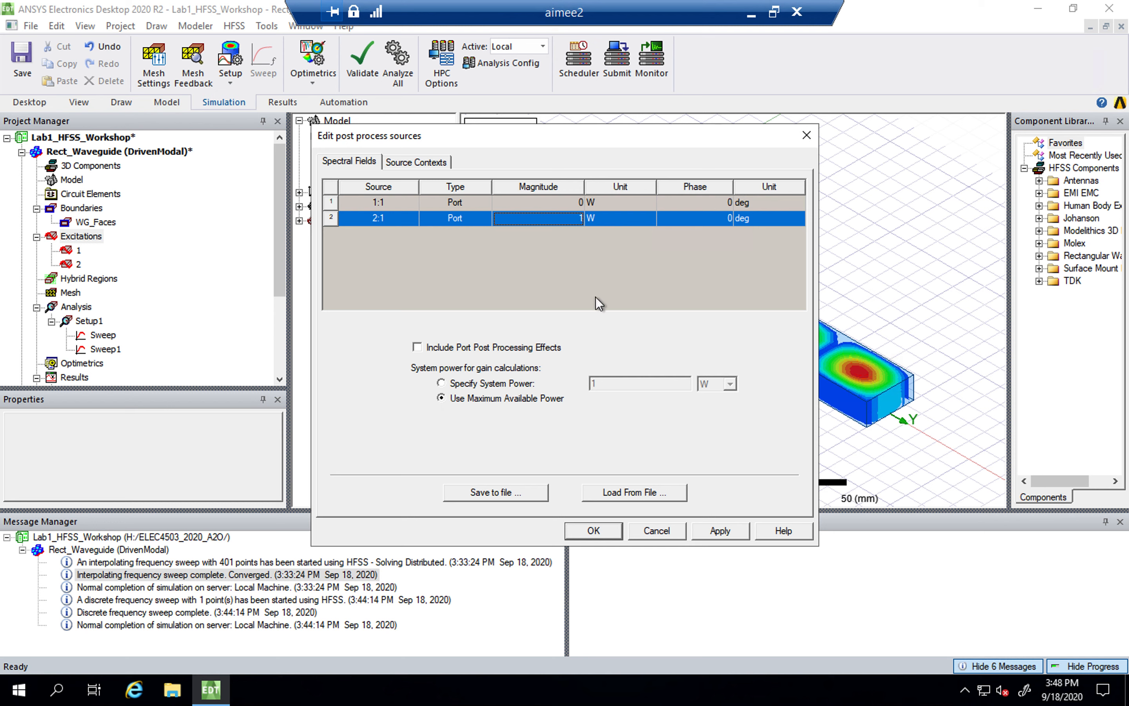
click(592, 531)
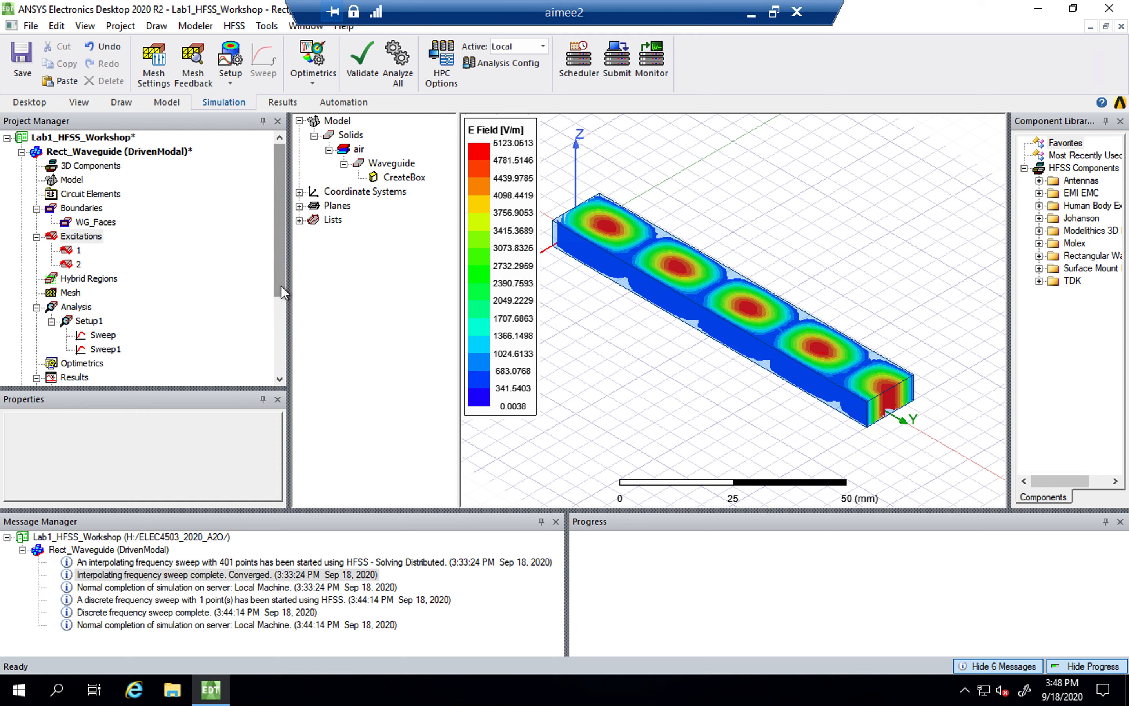
Step: Play the existing phase animation on the Mag_E1 overlay, move its phase label below the waveguide, and close the animation
drag(281, 288, 280, 363)
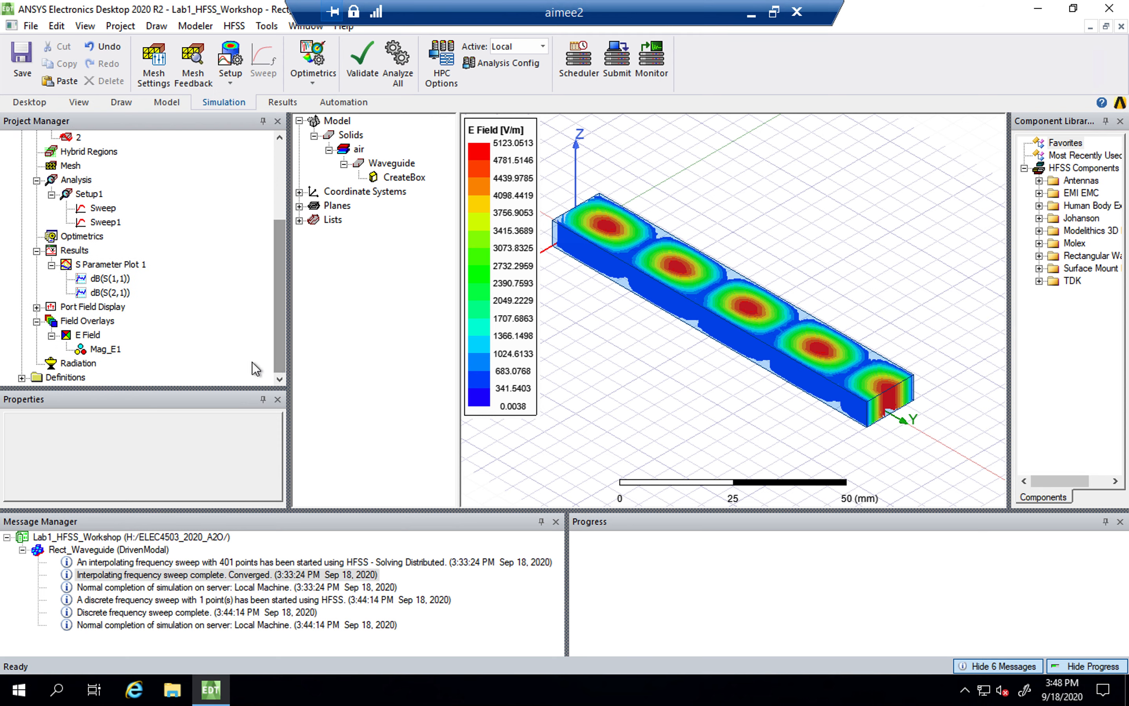
right_click(107, 353)
click(178, 460)
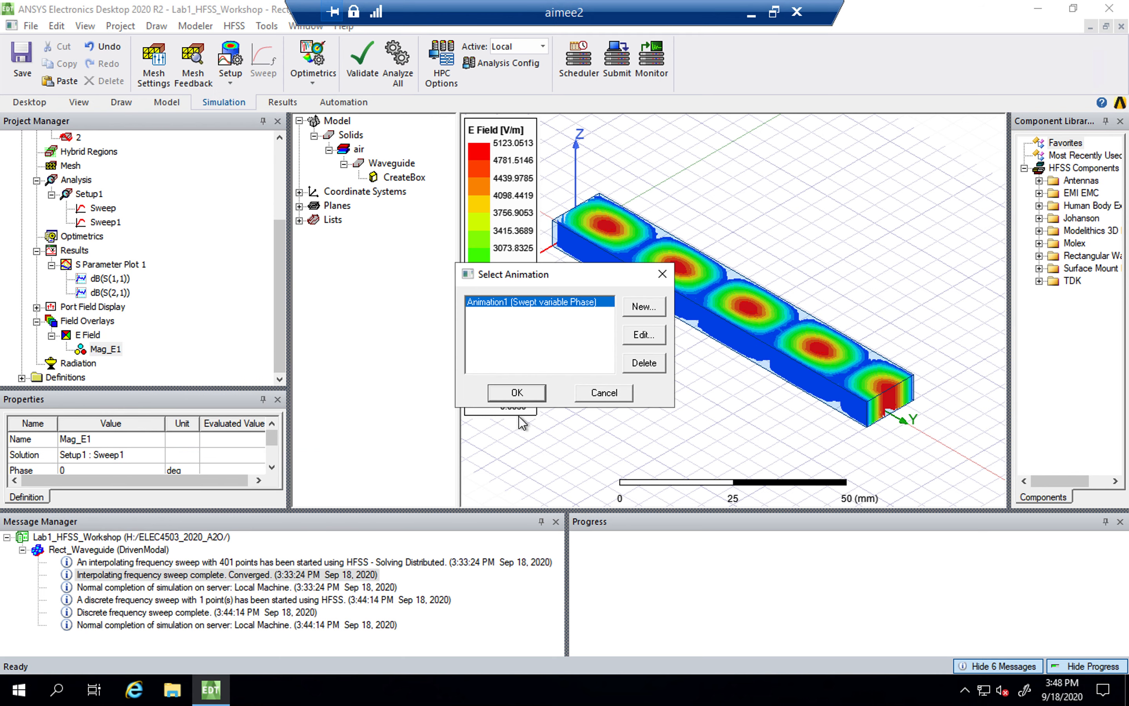
click(516, 394)
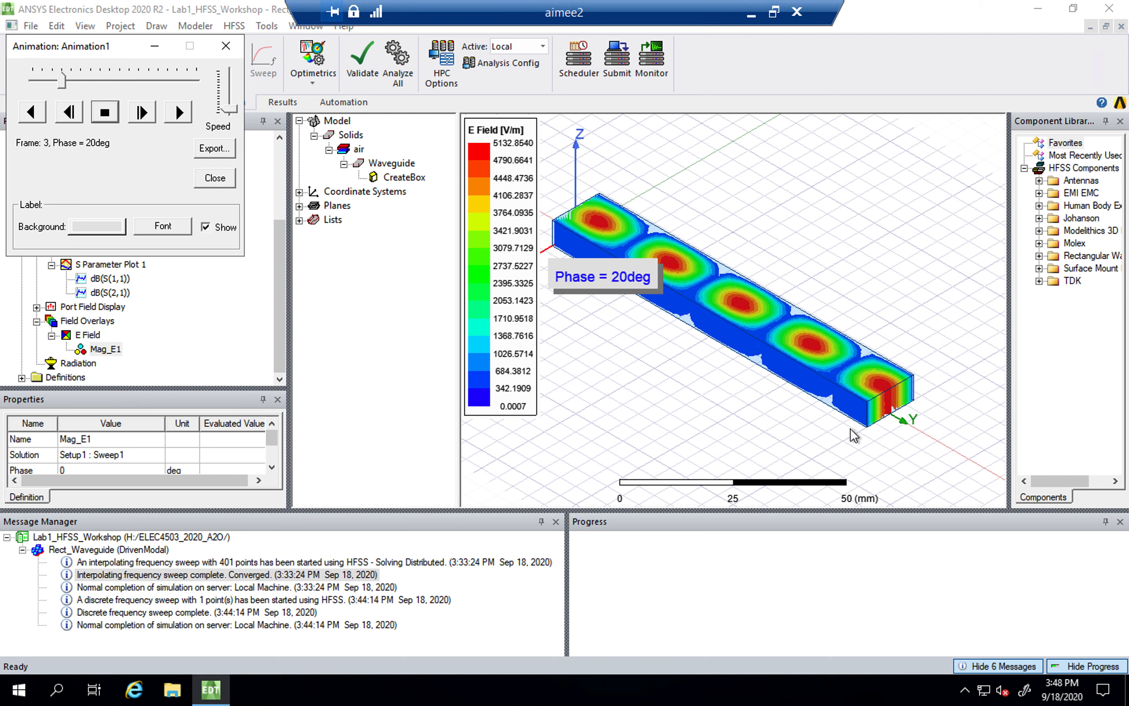
drag(611, 292, 615, 396)
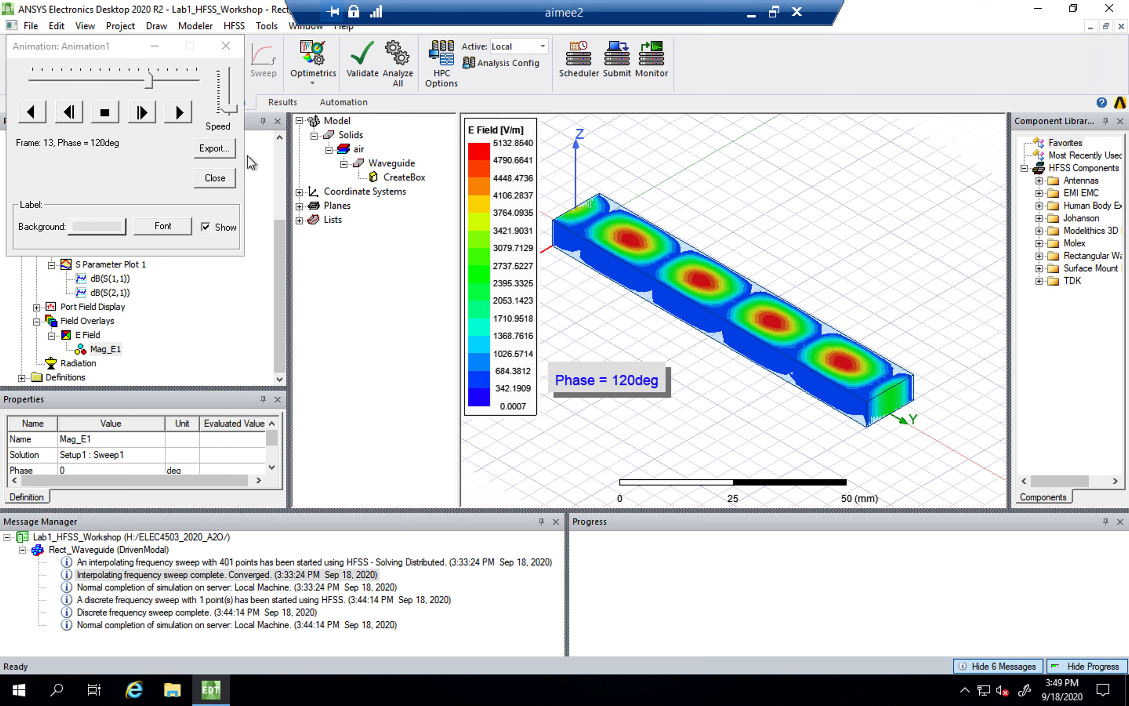
click(225, 43)
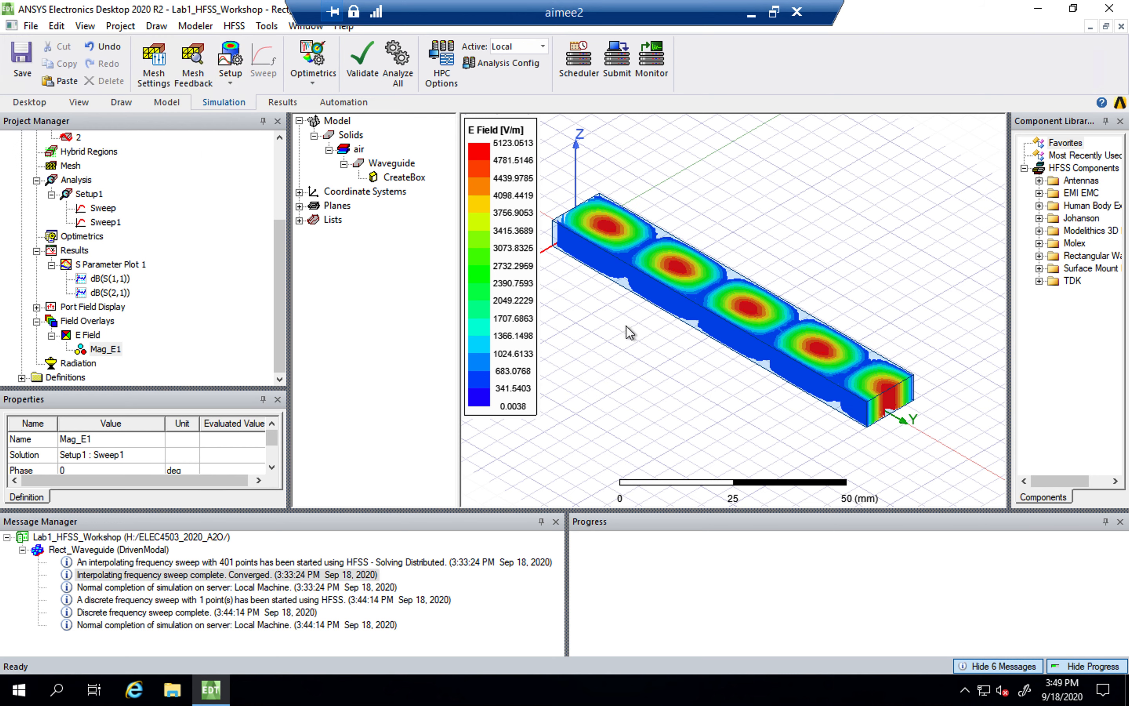
click(686, 388)
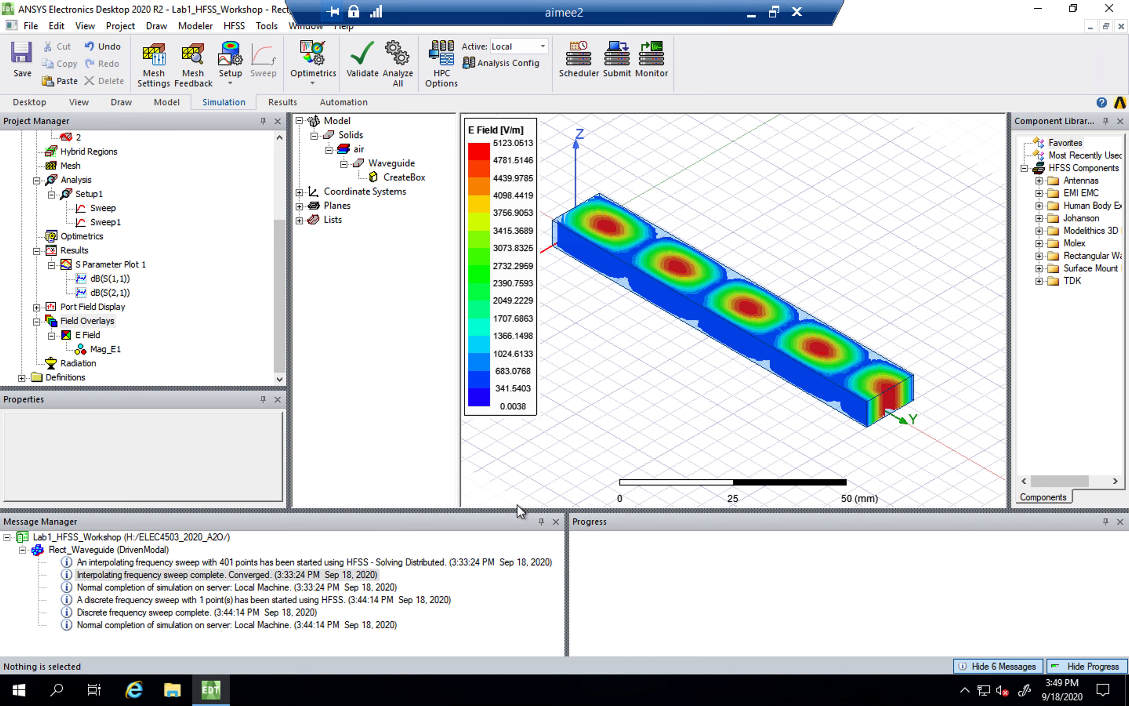
Step: Save the Lab1_HFSS_Workshop project and check the meeting's public chat for questions
drag(516, 509, 517, 528)
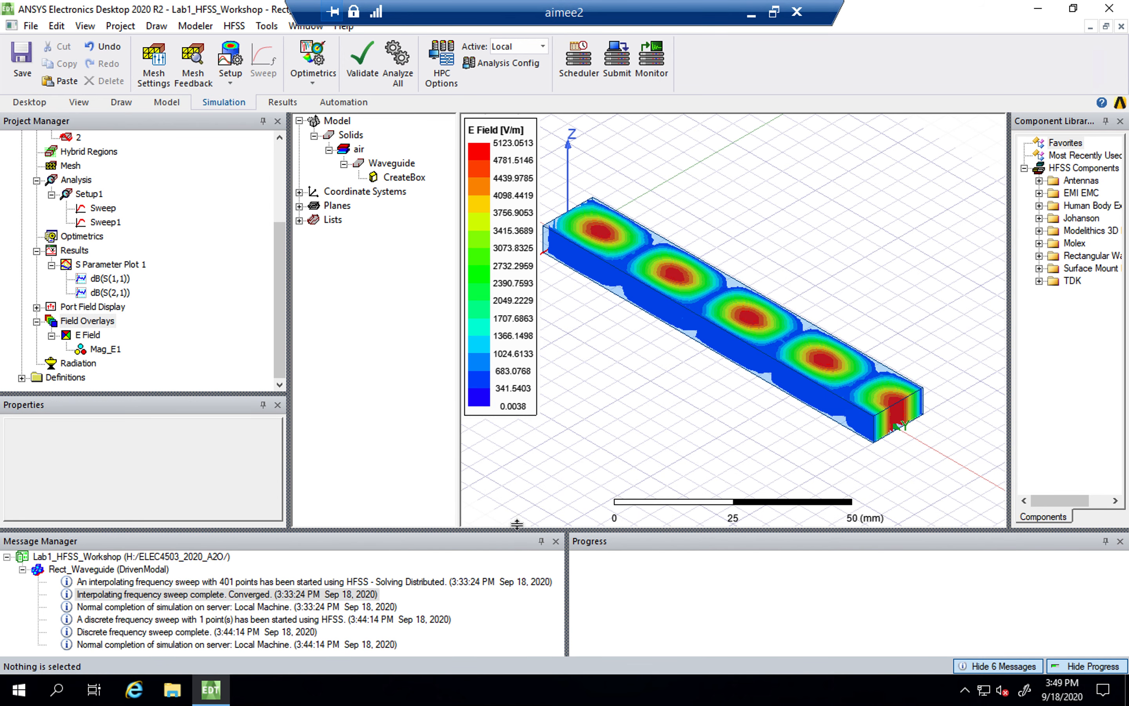
drag(278, 299, 284, 180)
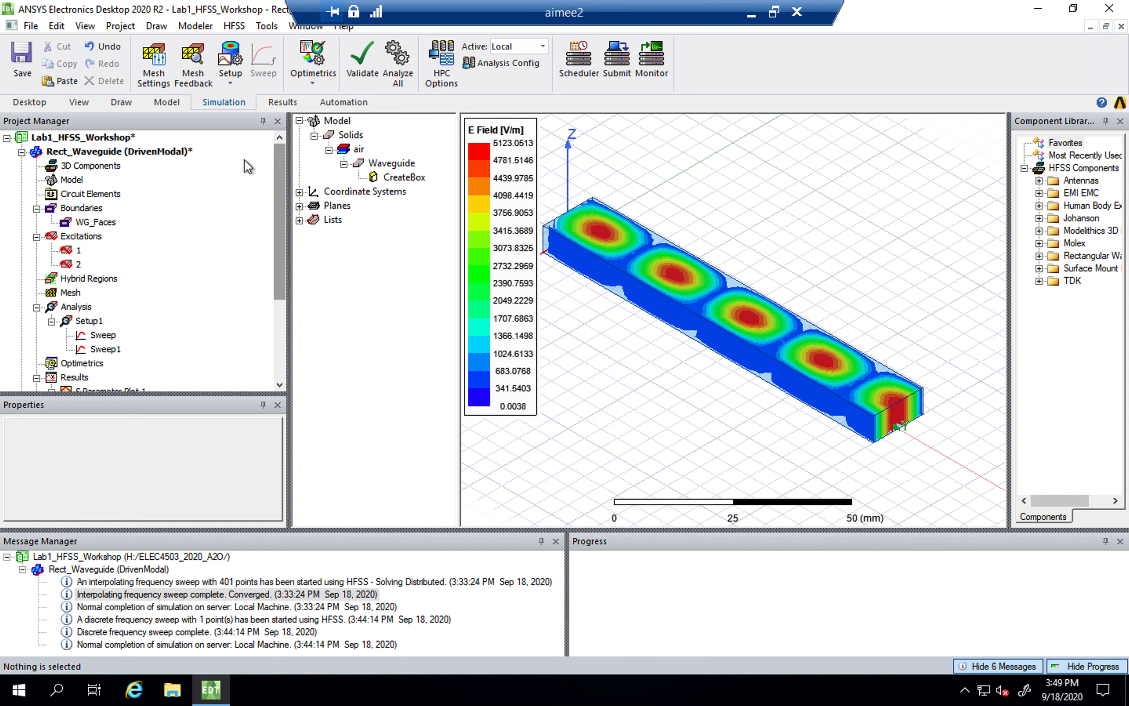
click(106, 152)
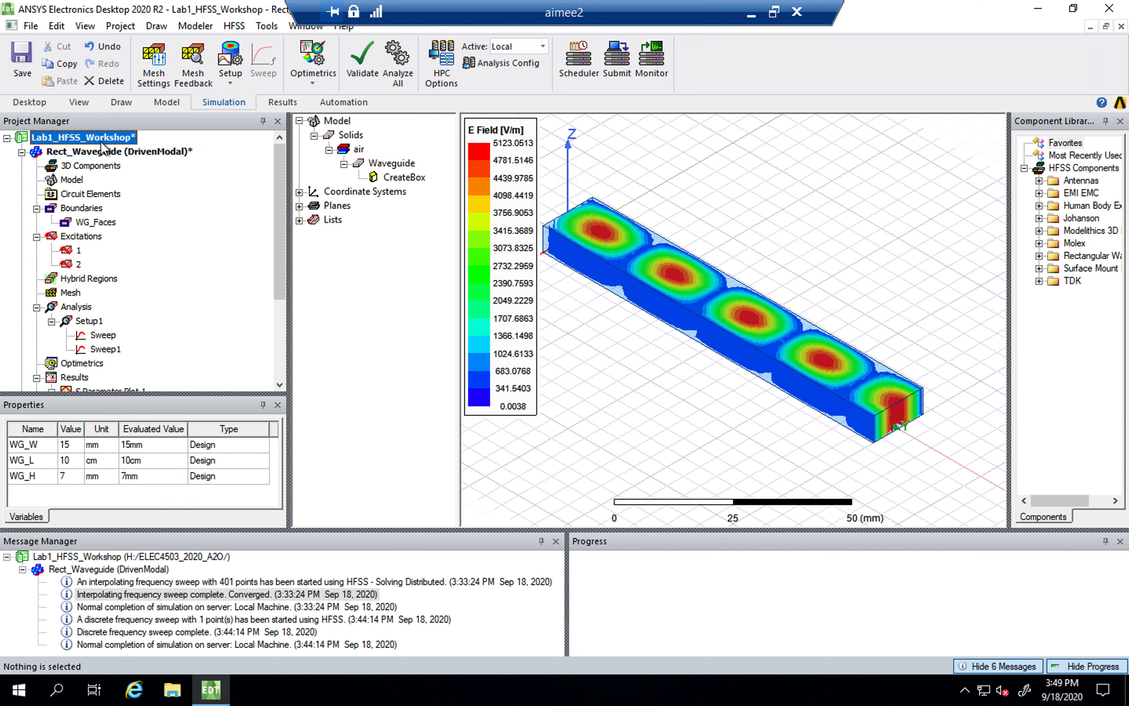
click(102, 137)
click(22, 61)
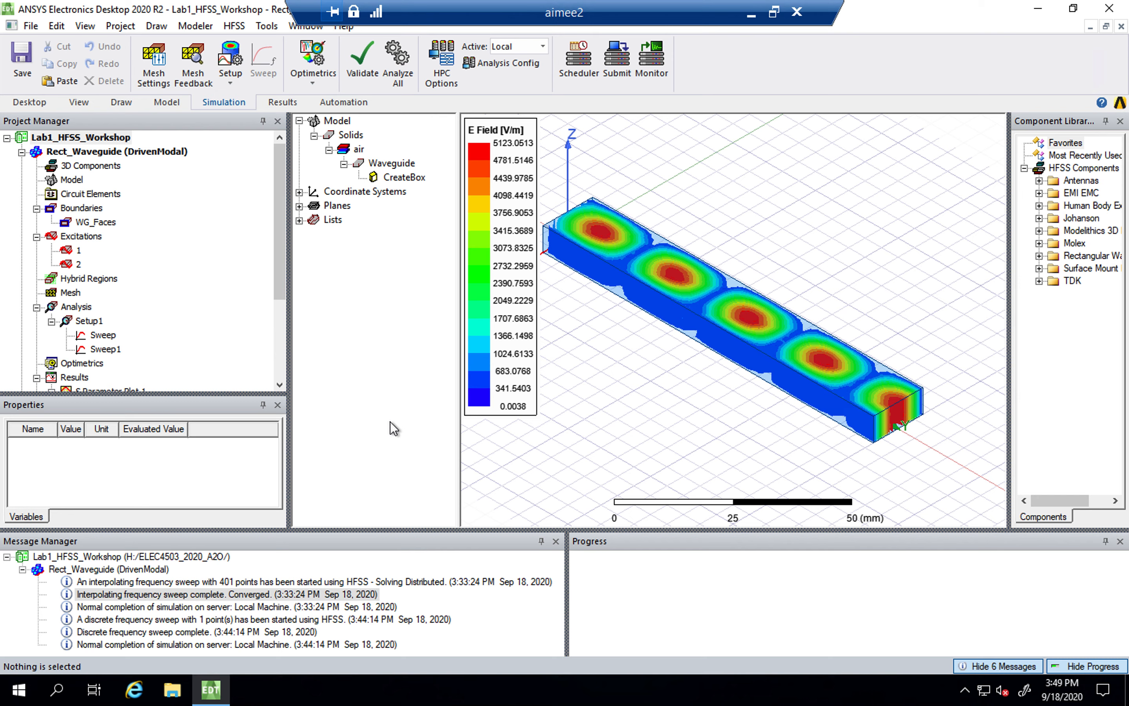
key(ctrl+Left)
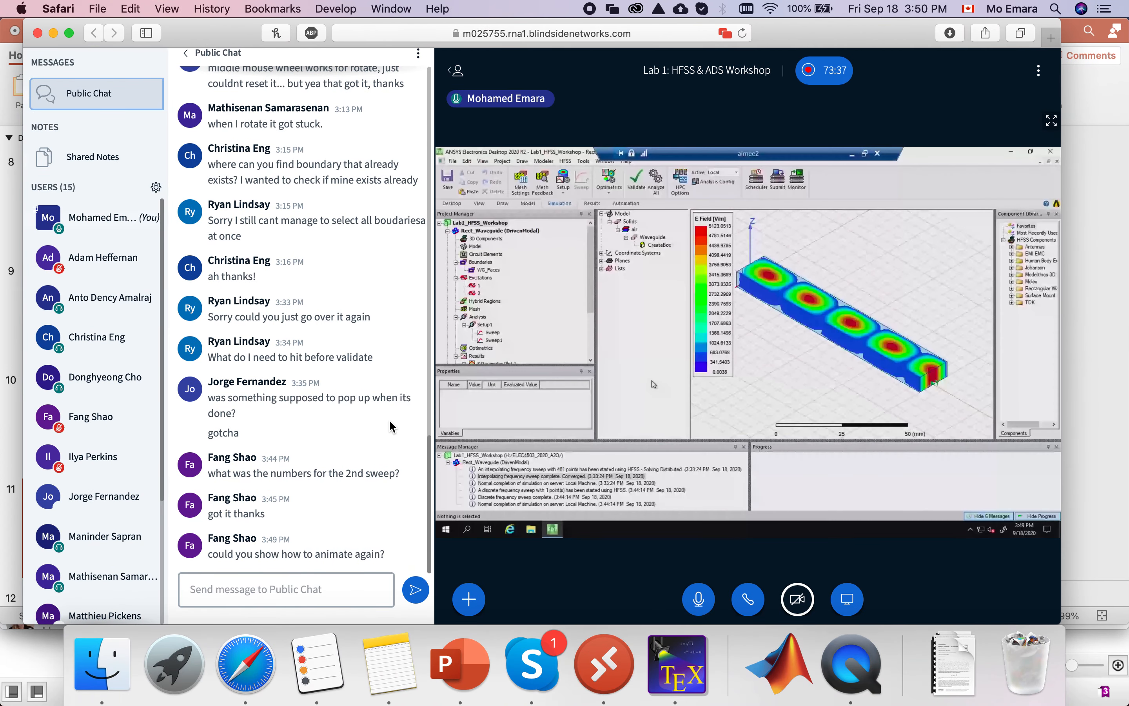
key(ctrl+Right)
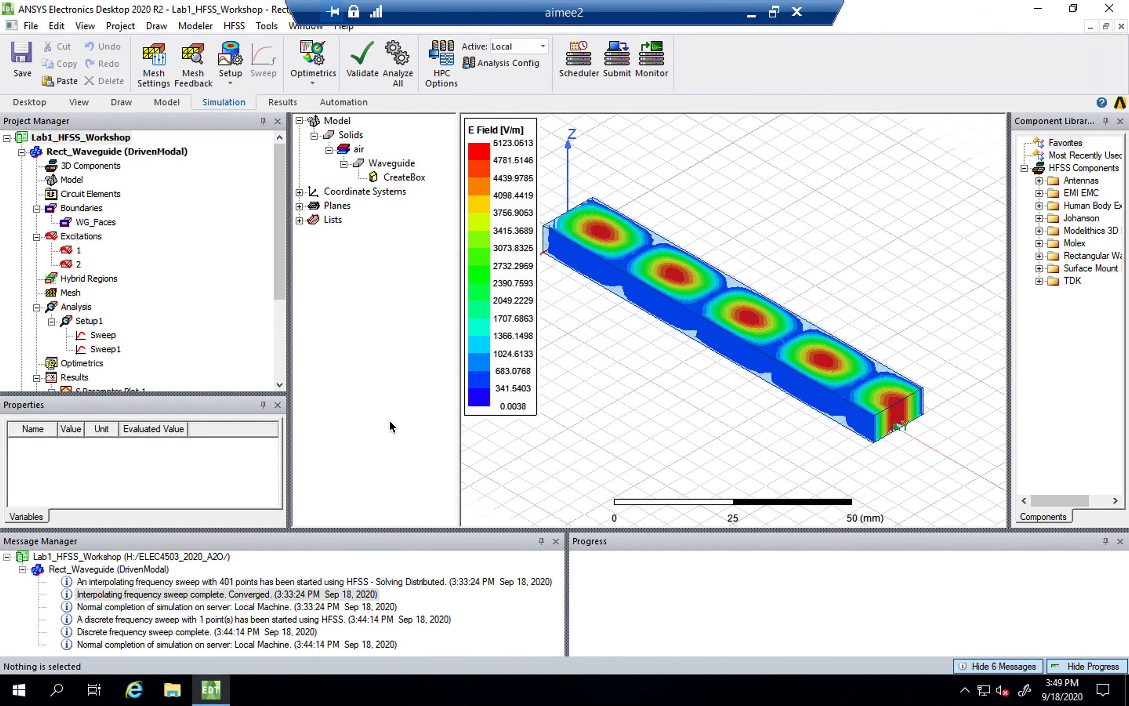
Step: Create a new animation of the Mag_E1 overlay sweeping Phase from 0deg to 170deg in 17 steps
drag(281, 270, 277, 372)
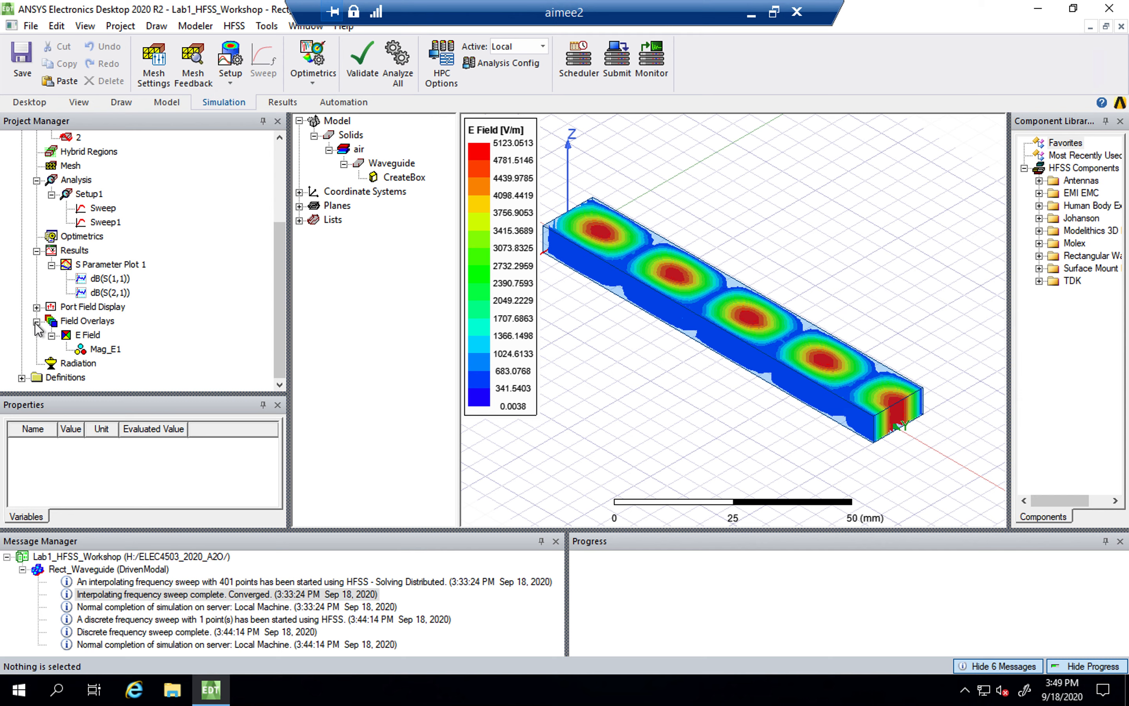
click(103, 353)
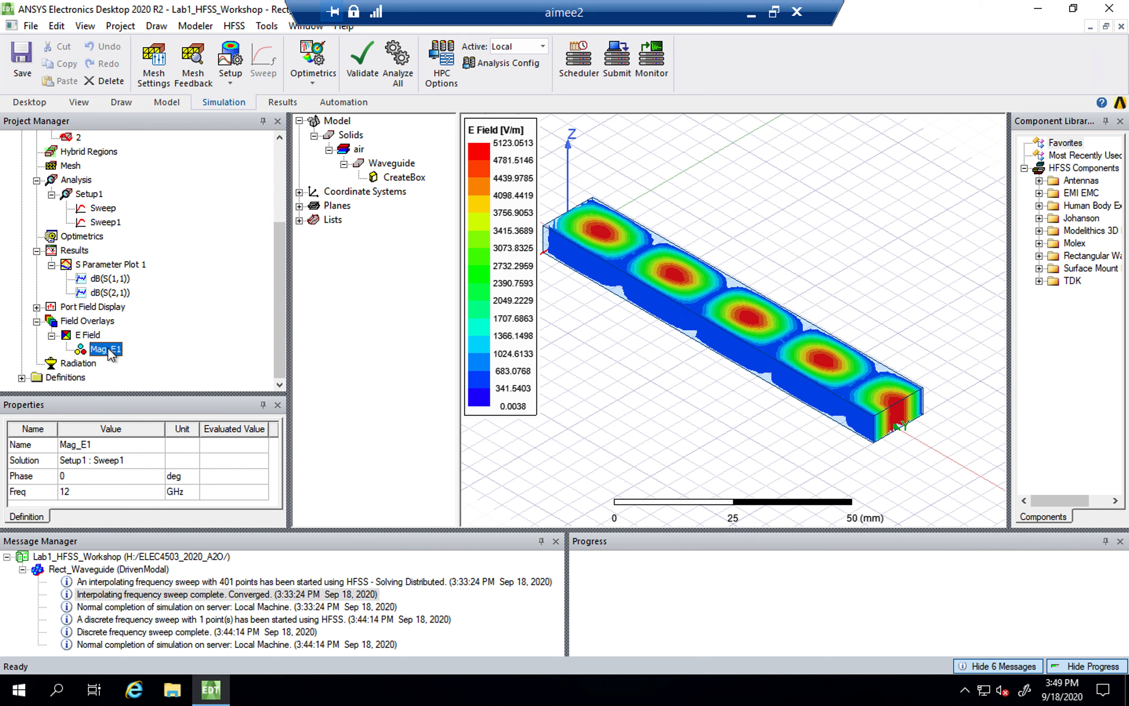
right_click(108, 350)
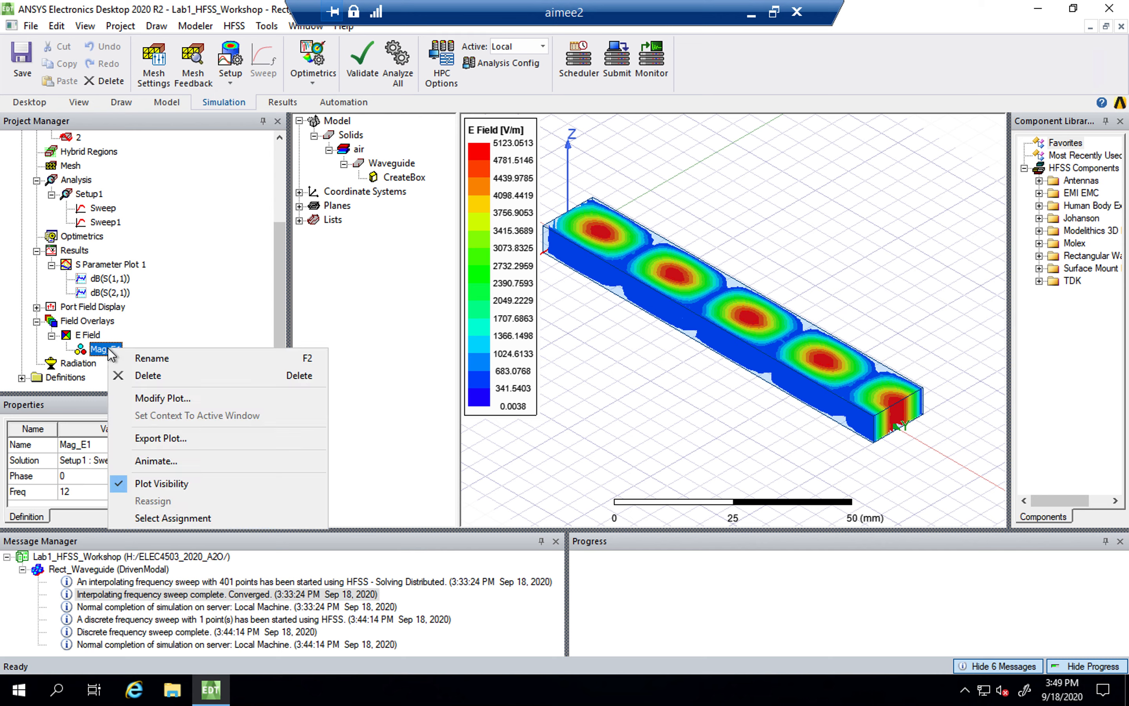
click(164, 462)
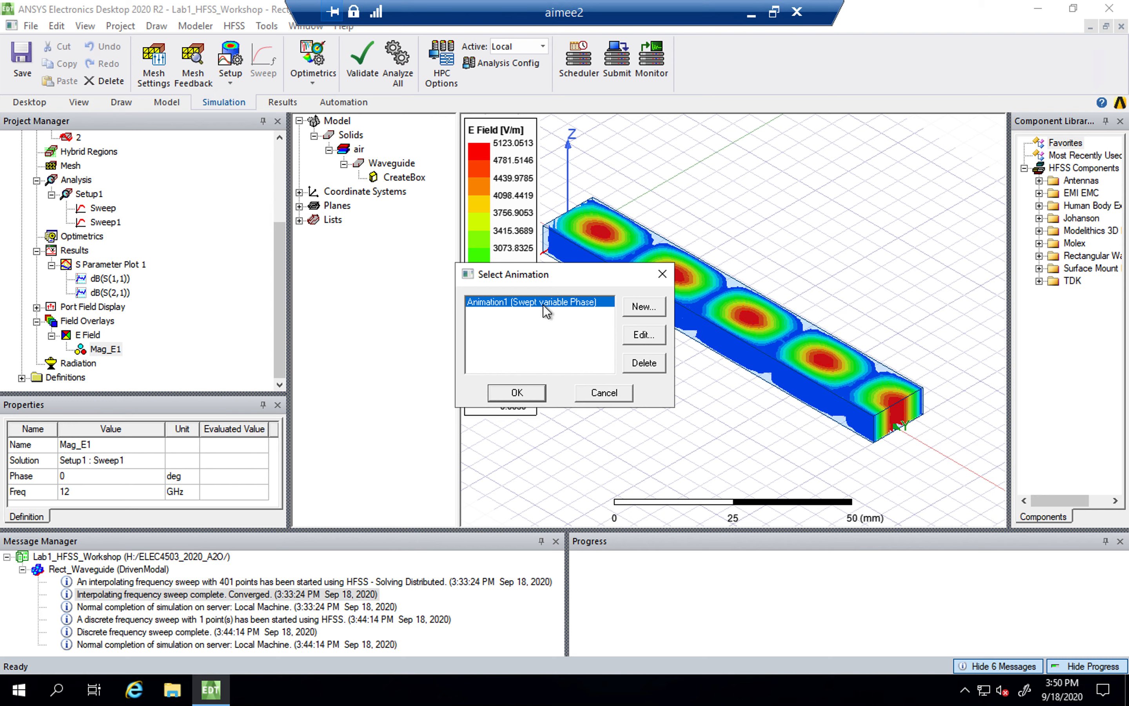
click(646, 307)
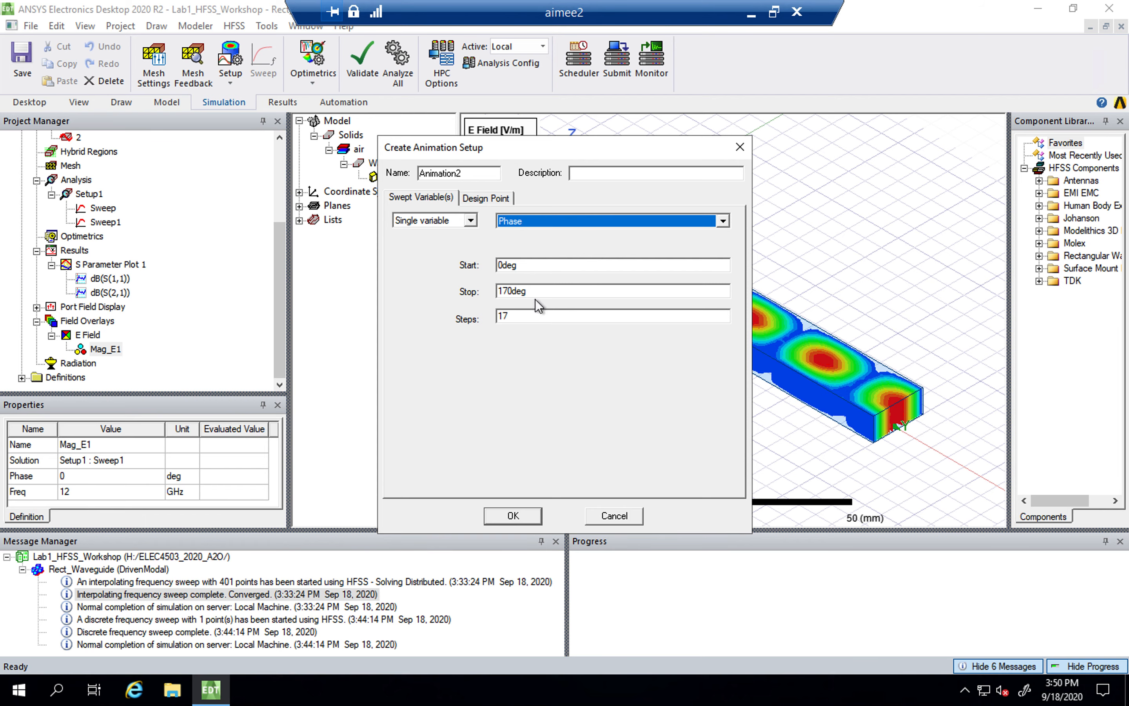
click(513, 515)
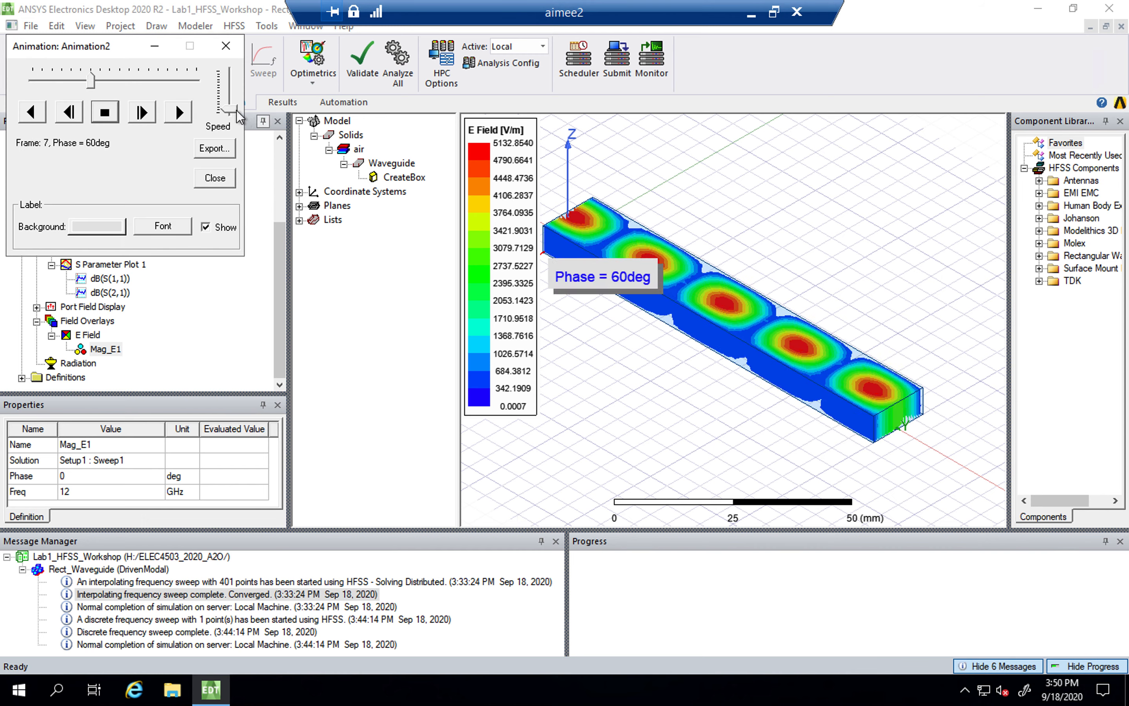
Step: Adjust the running animation's playback speed and start exporting the animation as an AVI file
drag(232, 111, 232, 88)
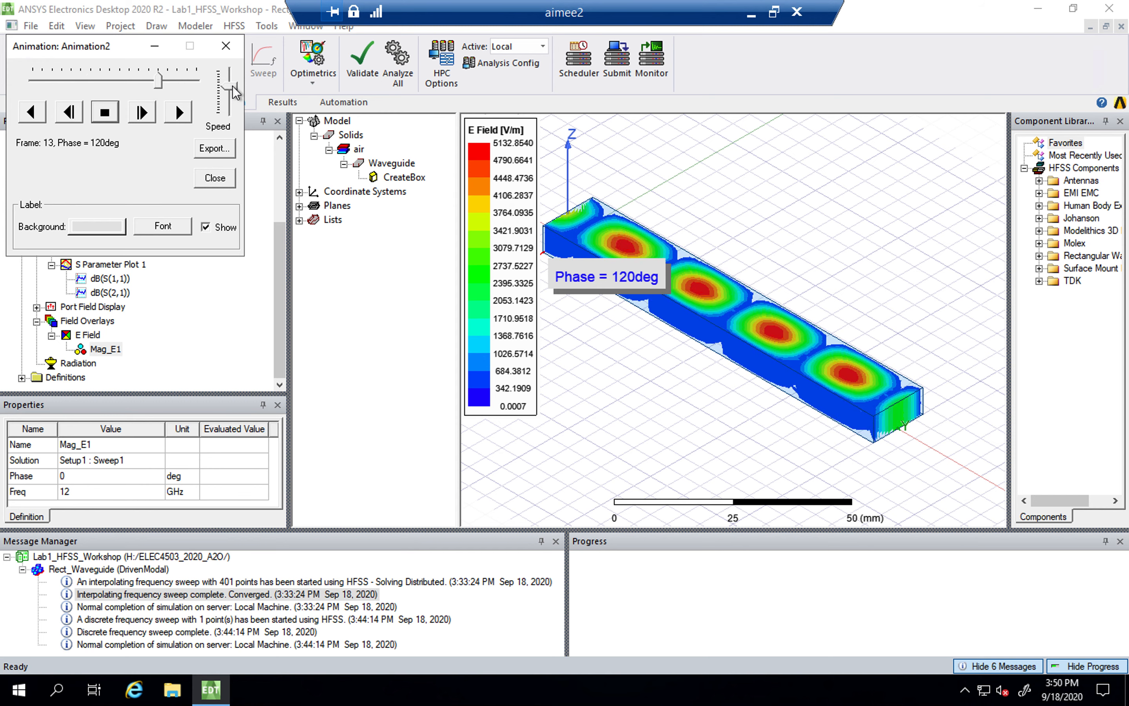
drag(233, 85, 236, 105)
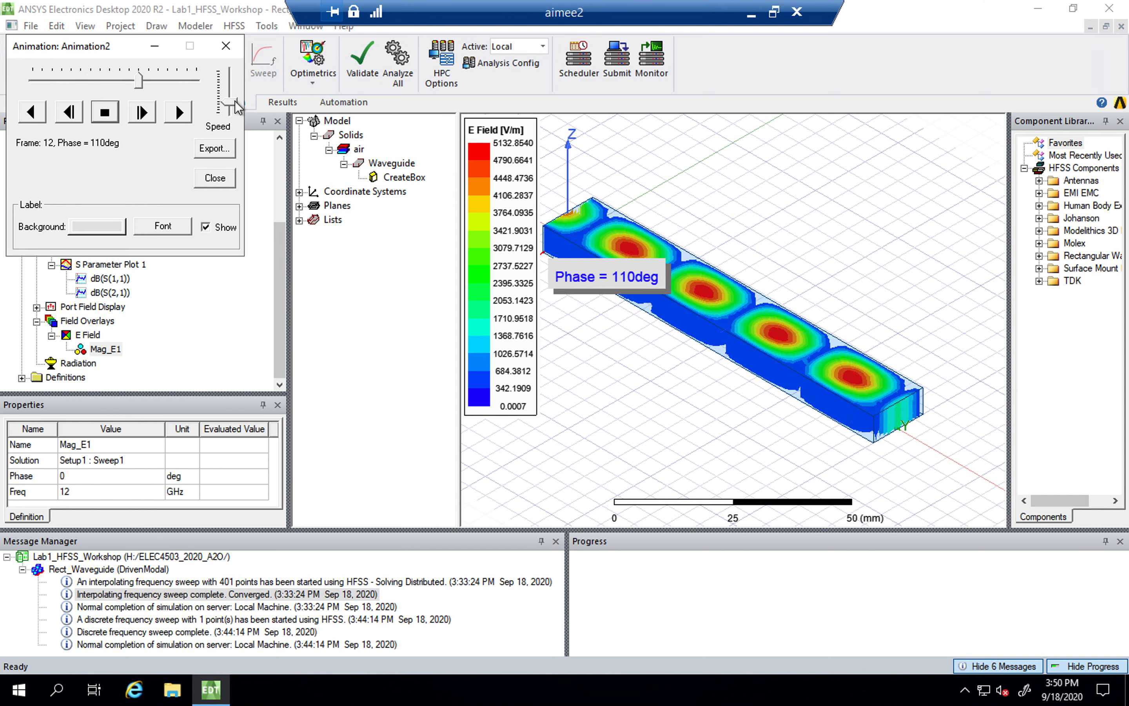
click(225, 147)
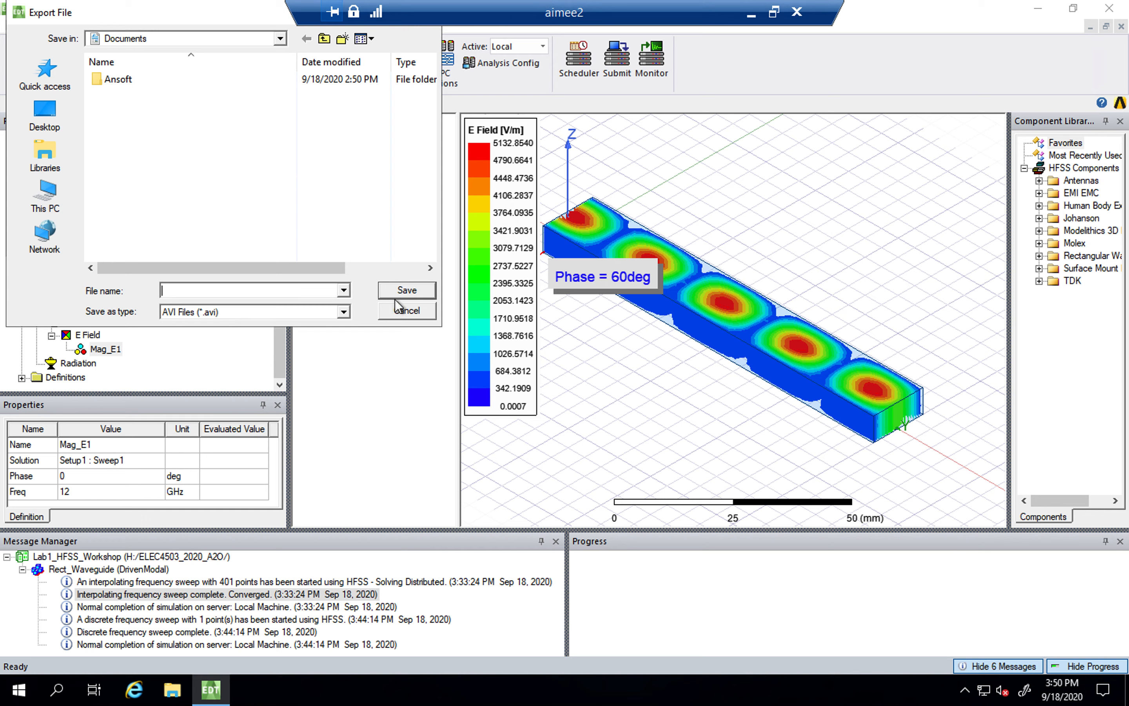
Step: Cancel the animation export, close the field animation, and check the workshop's public chat before returning to the simulation
click(405, 312)
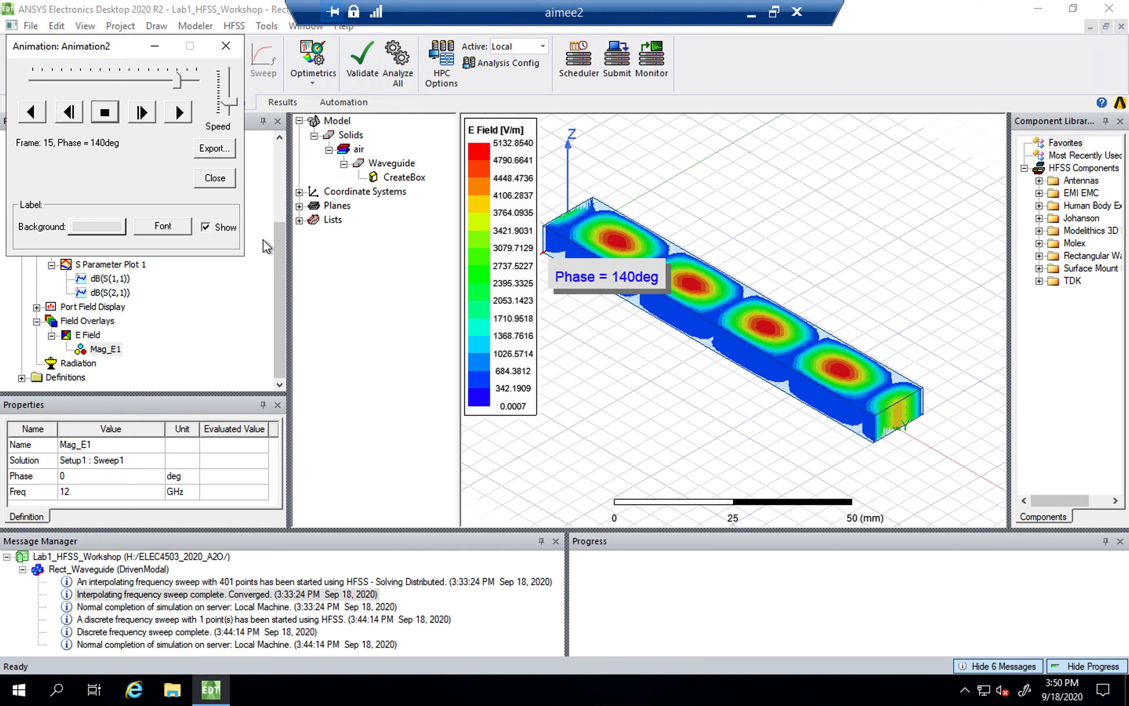
click(226, 46)
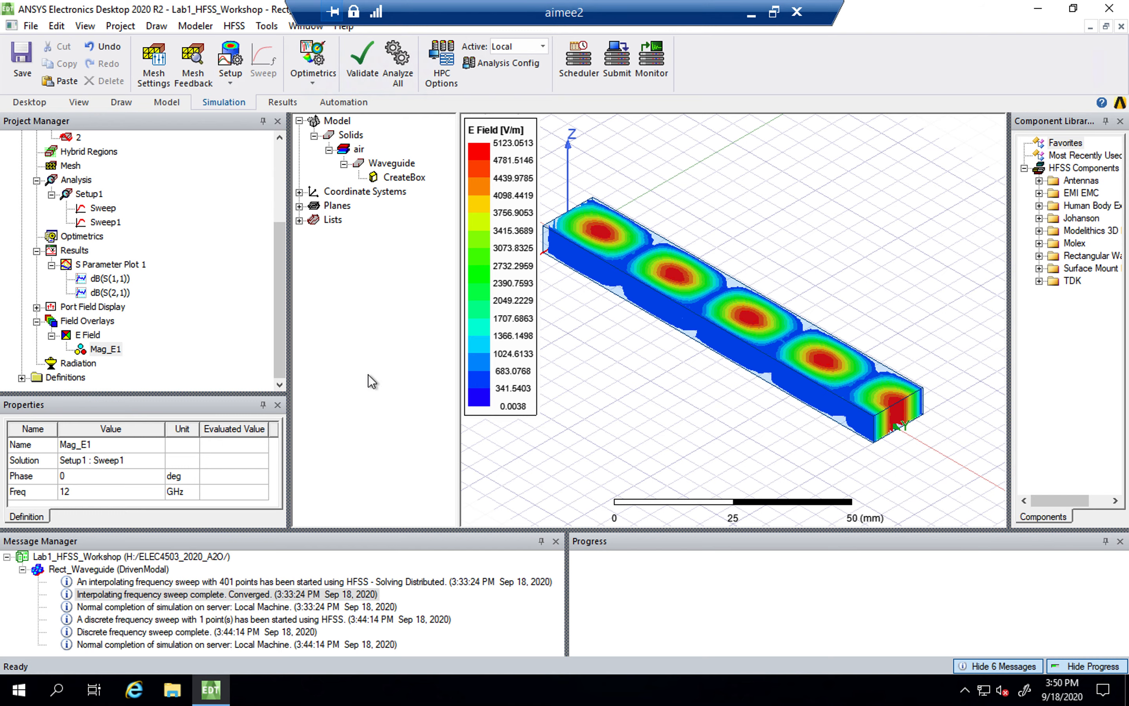
key(ctrl+Left)
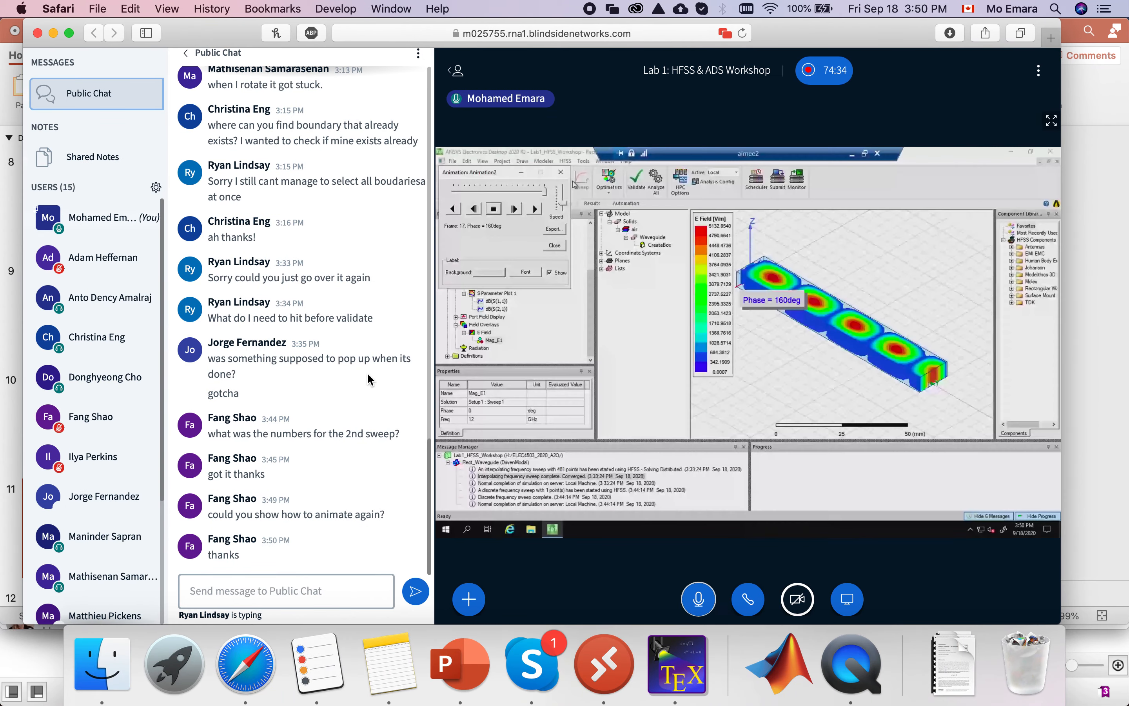
key(ctrl+Right)
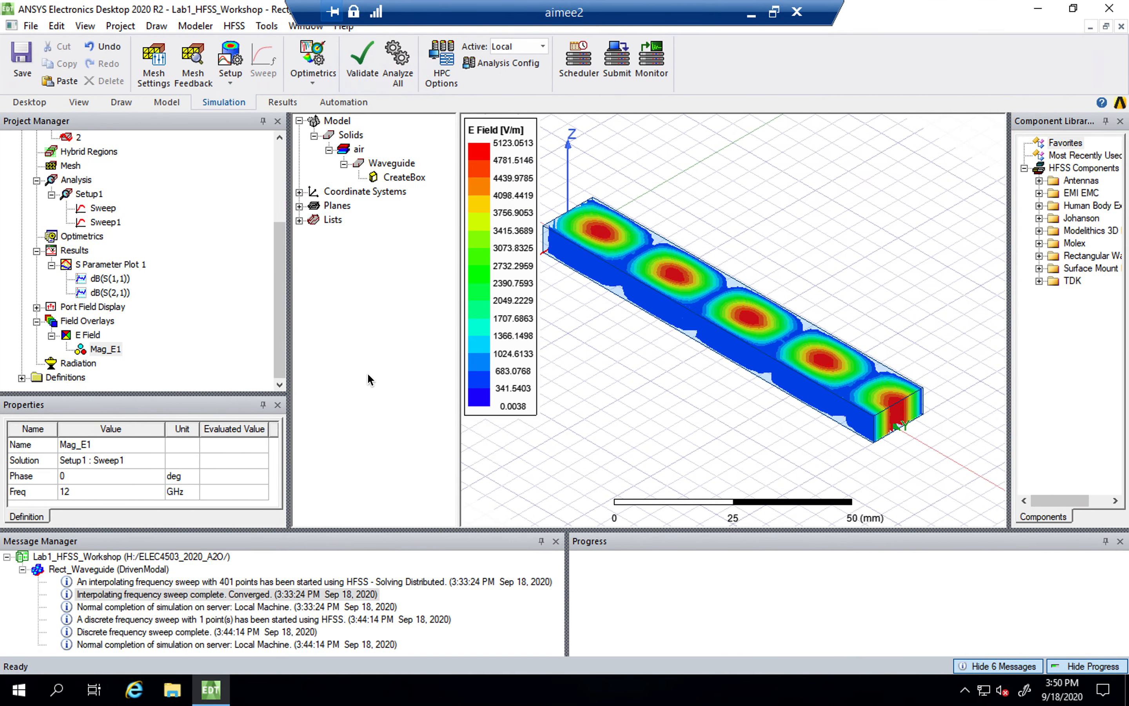
Step: Collapse the Rect_Waveguide design in the project tree and save the Lab1_HFSS_Workshop project
drag(282, 297, 282, 154)
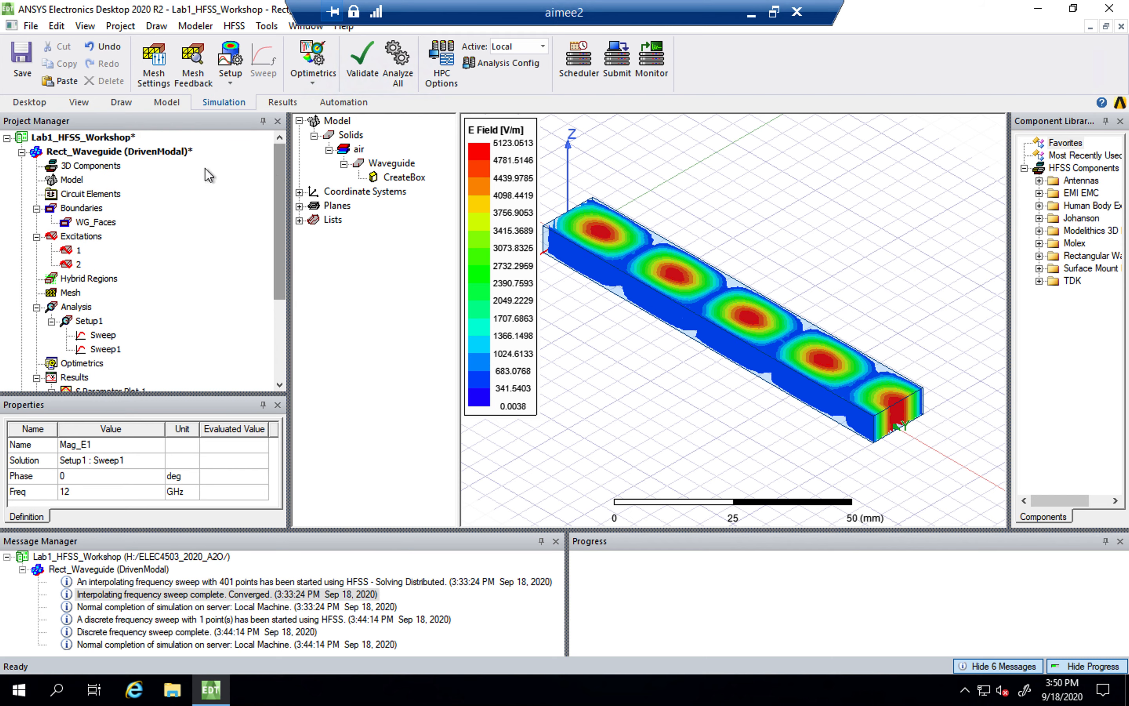
click(22, 152)
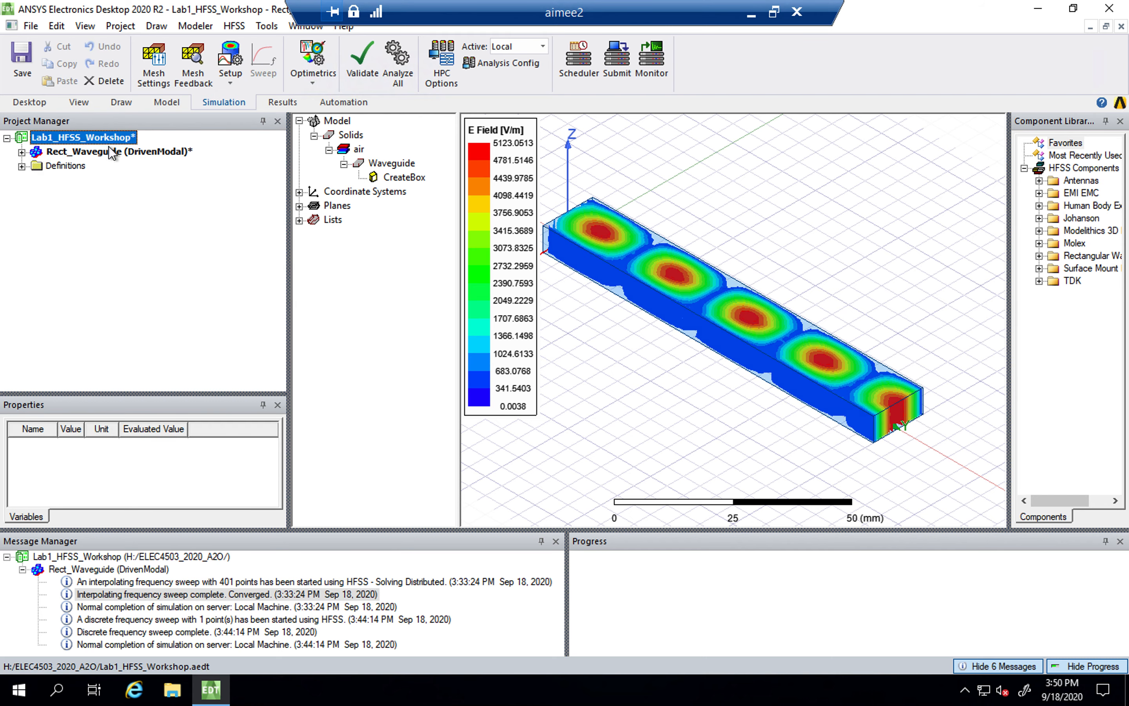
click(18, 52)
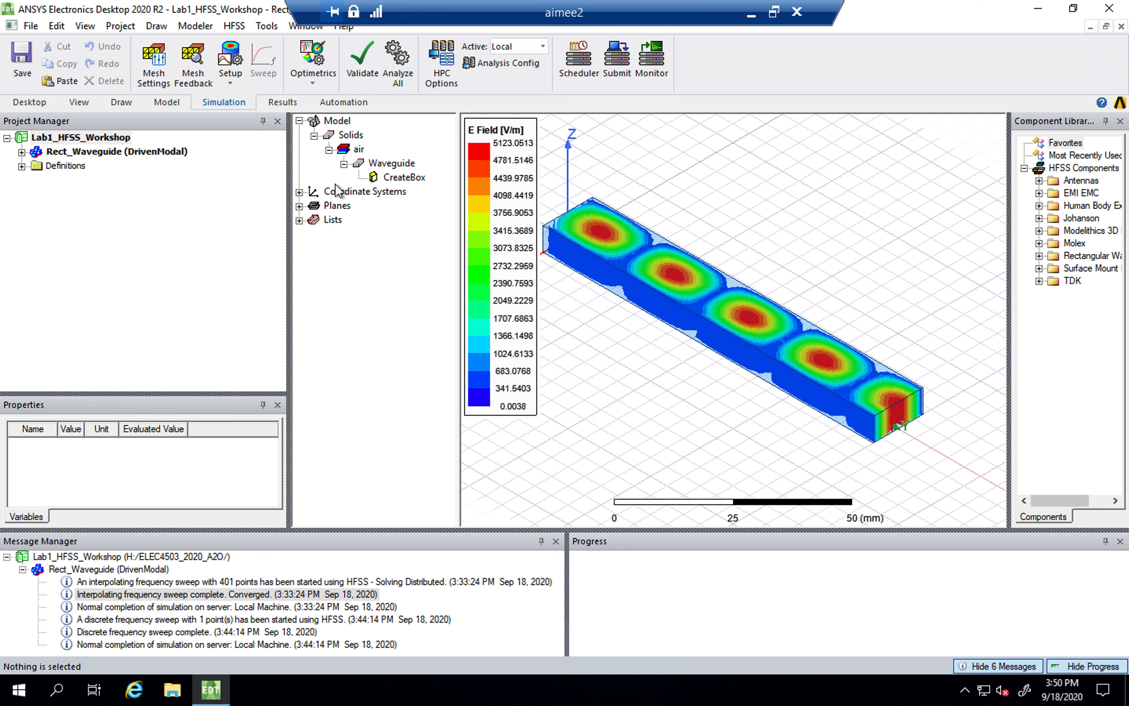
Step: Insert a new HFSS design into the Lab1_HFSS_Workshop project and widen the model tree
click(153, 154)
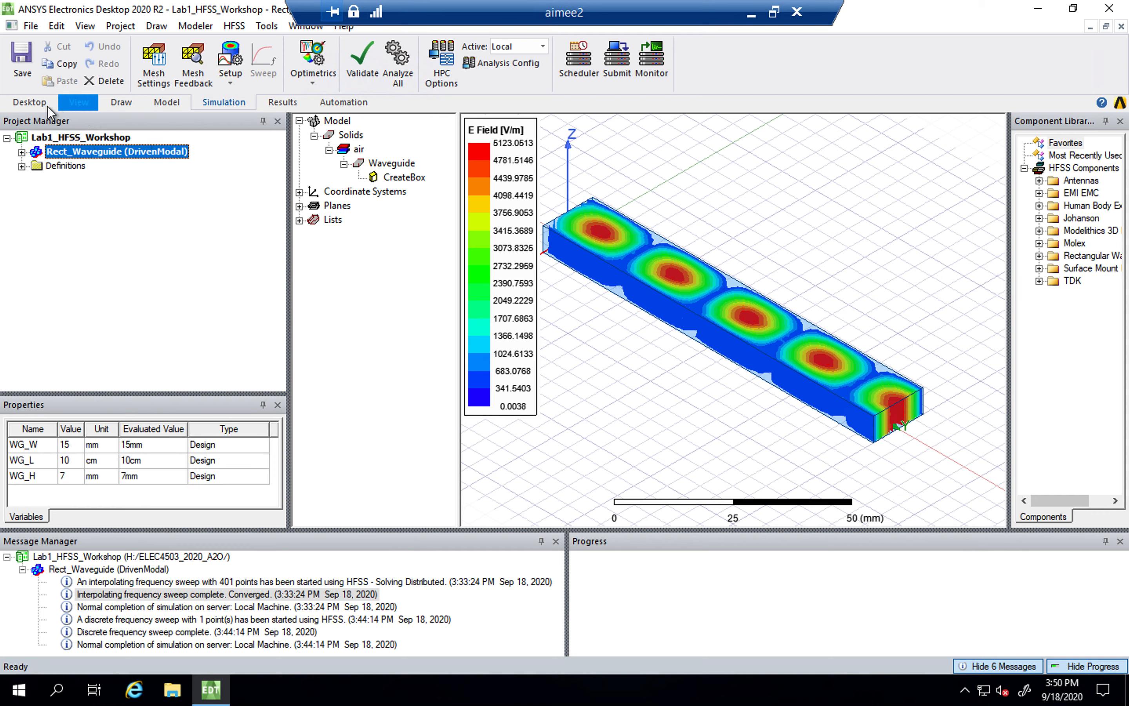
click(28, 103)
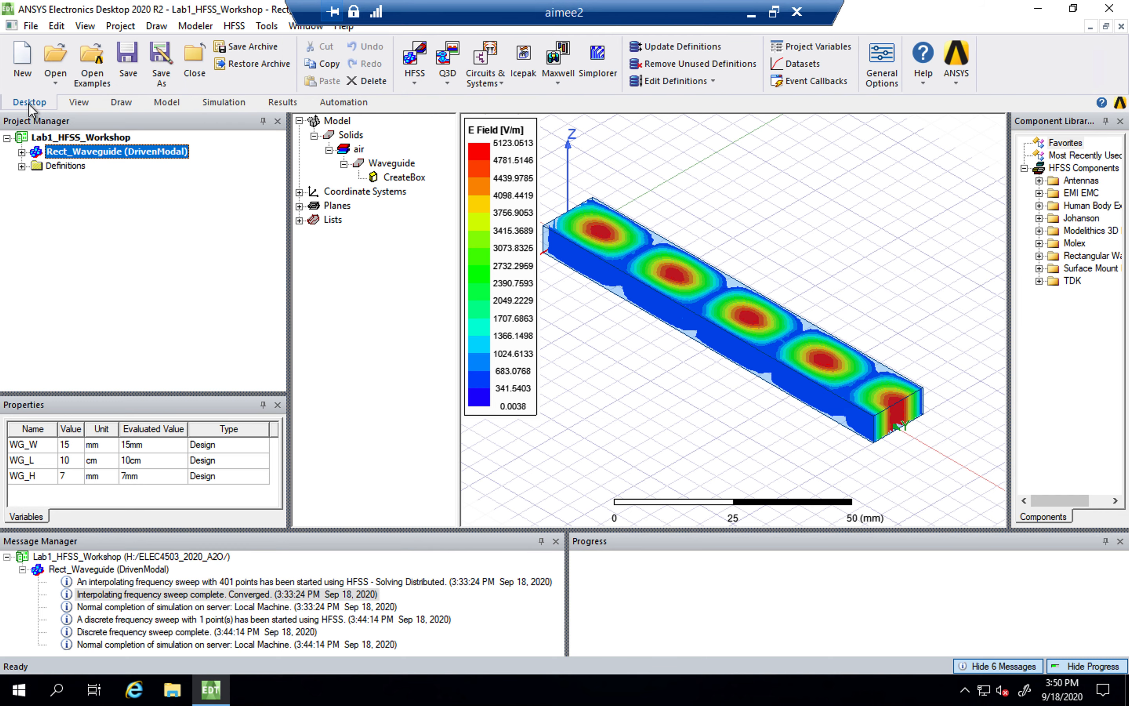
click(410, 85)
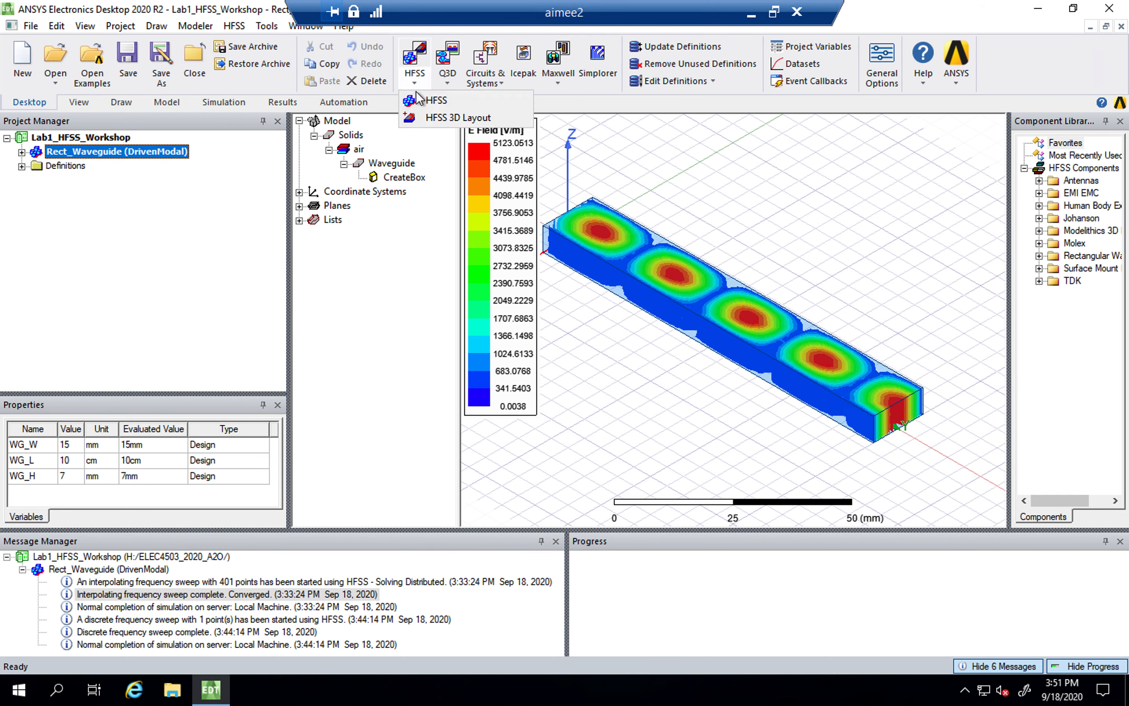
click(441, 102)
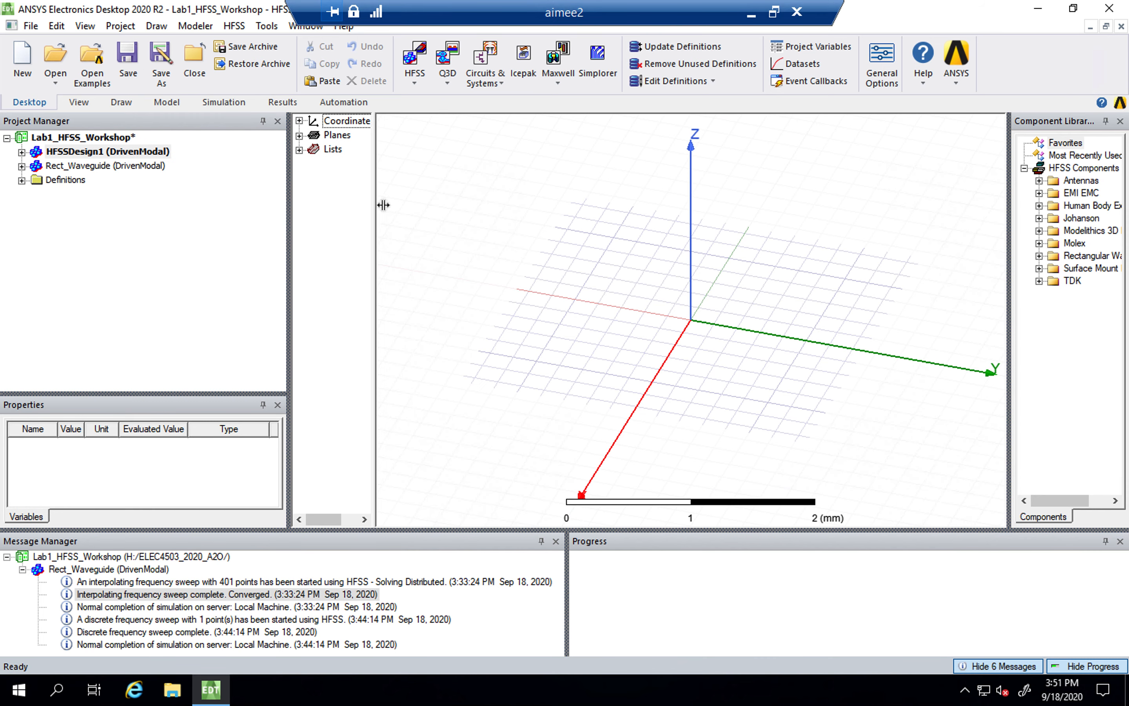
drag(376, 206, 480, 210)
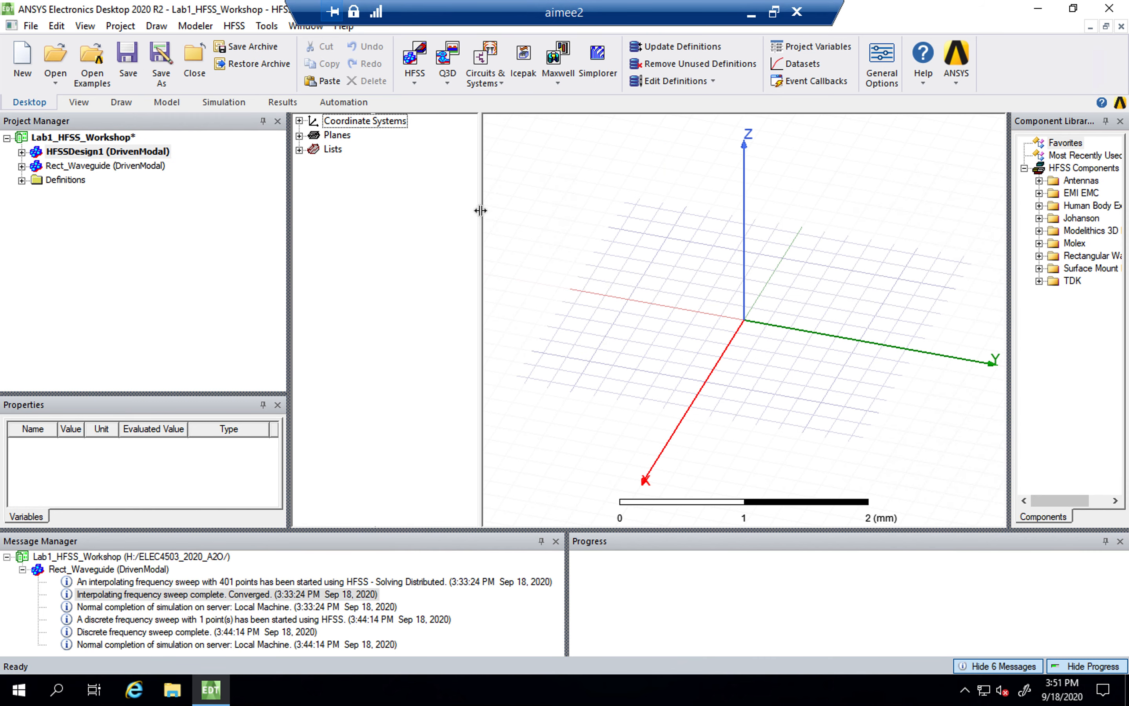
Step: Rename the newly inserted HFSS design as MS_Line
click(88, 156)
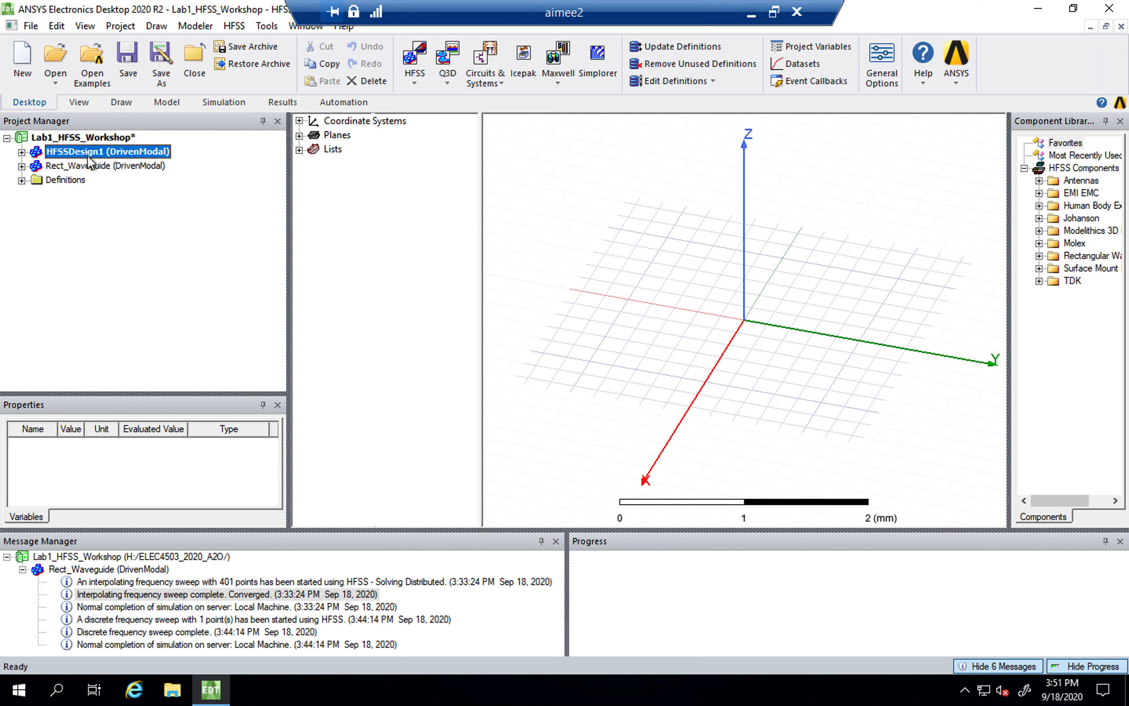
click(88, 156)
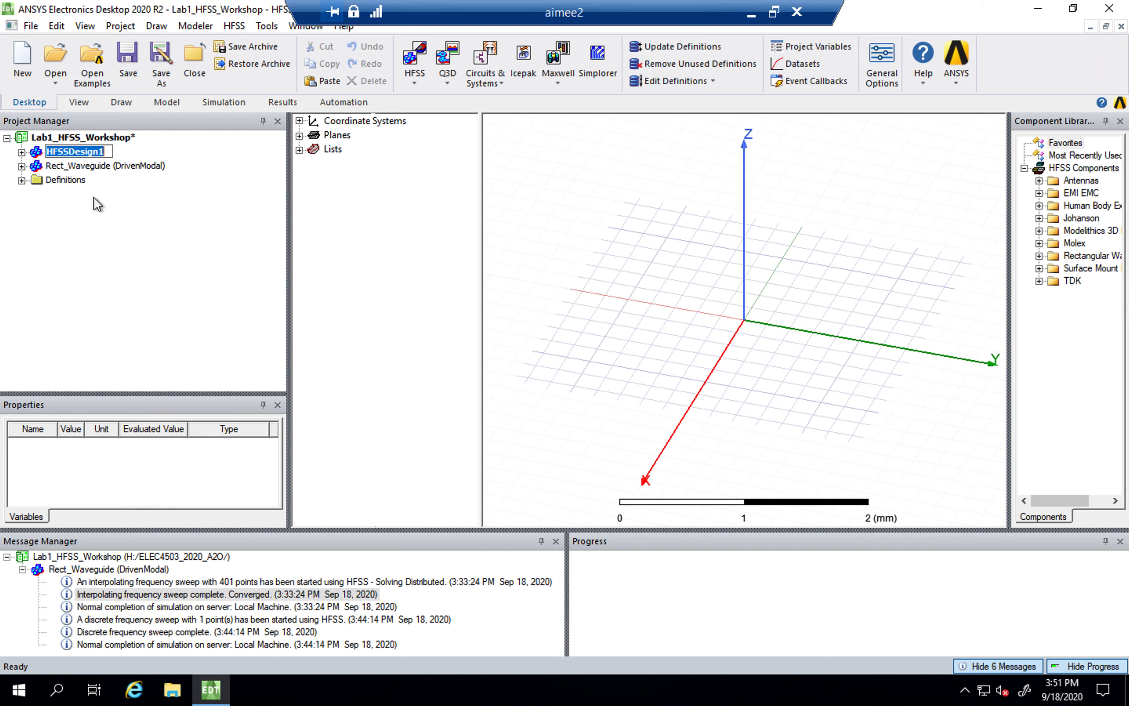
text(MS_Line)
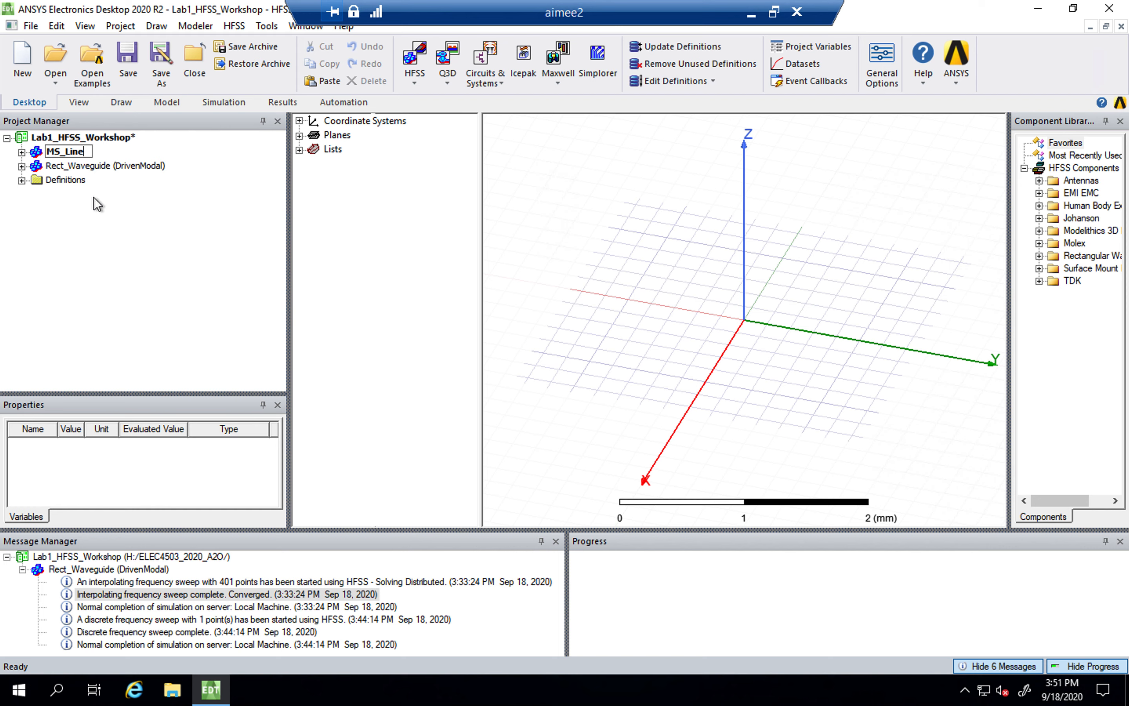
key(Return)
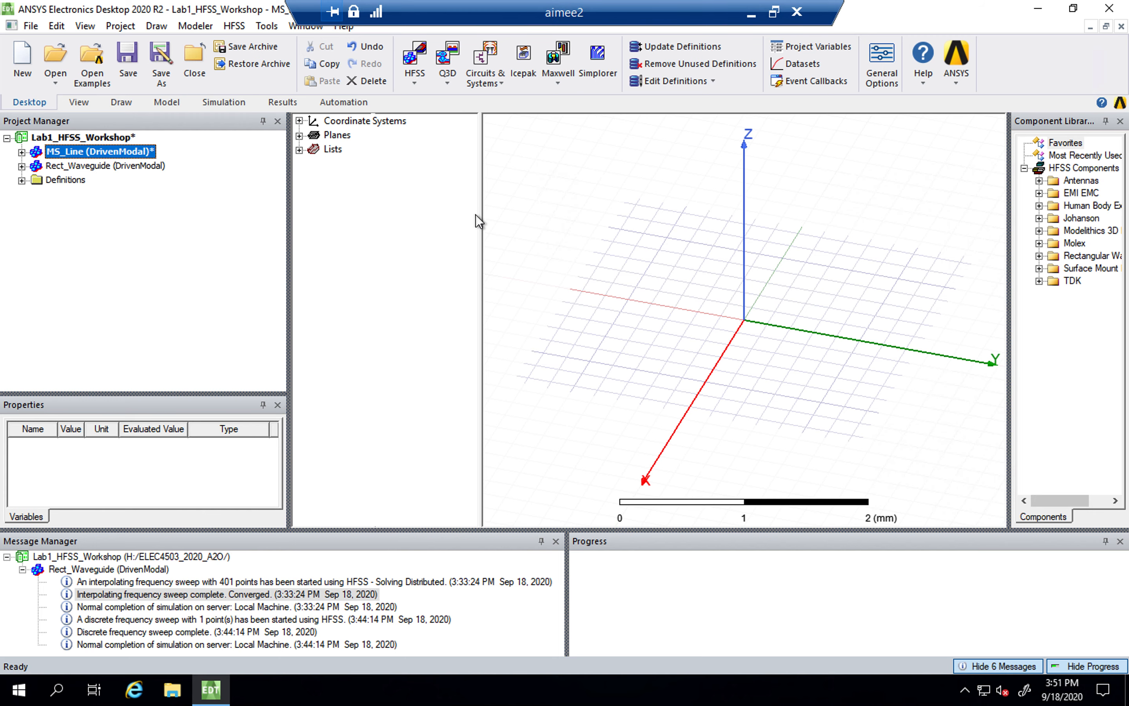
Step: Enlarge the modeling area and draw a freehand thin box in MS_Line, starting at about (0.8, -0.6, 0) mm on the XY plane
drag(481, 218, 243, 216)
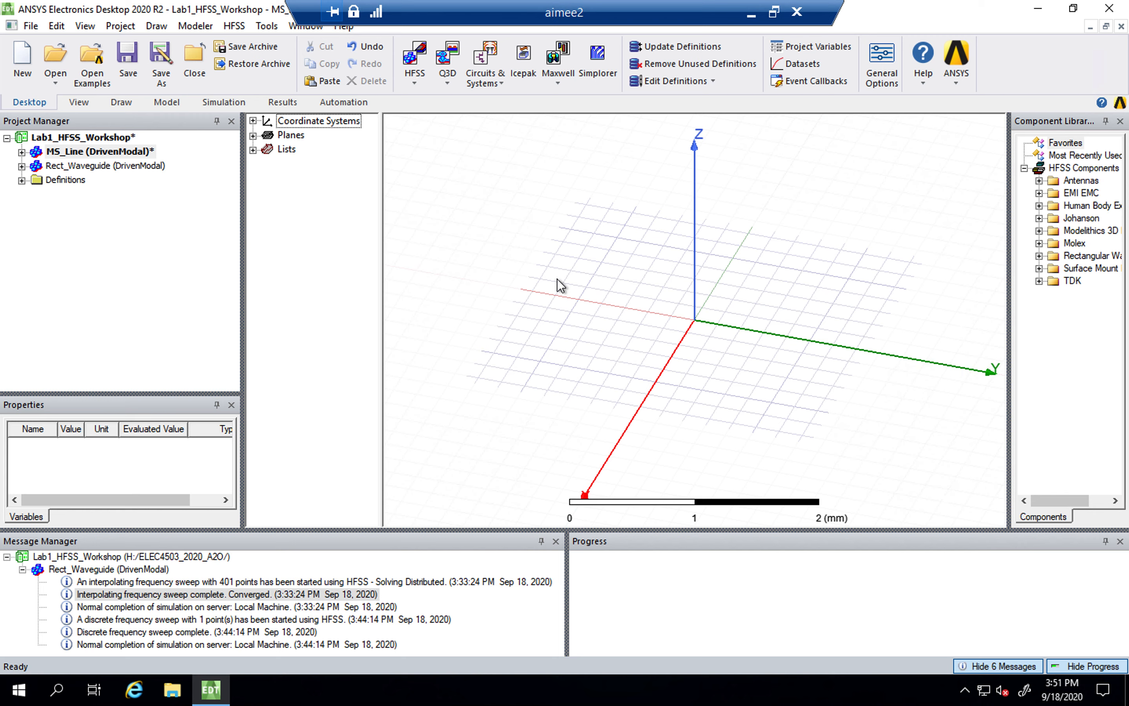
drag(578, 531, 577, 581)
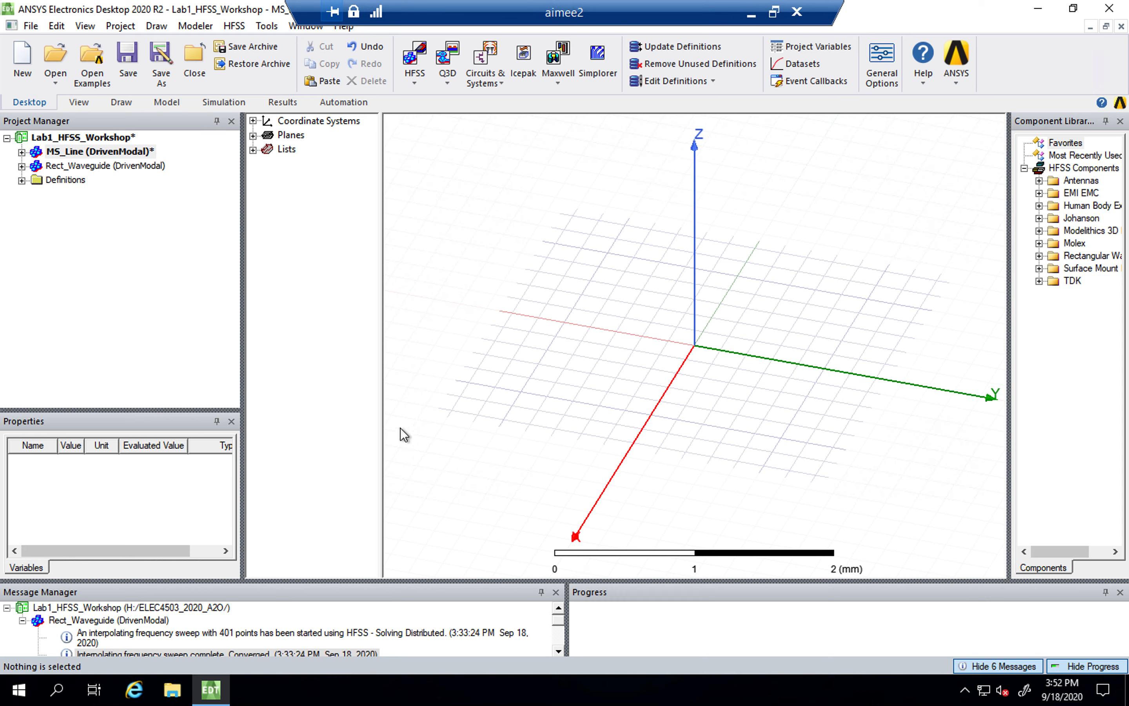
click(132, 152)
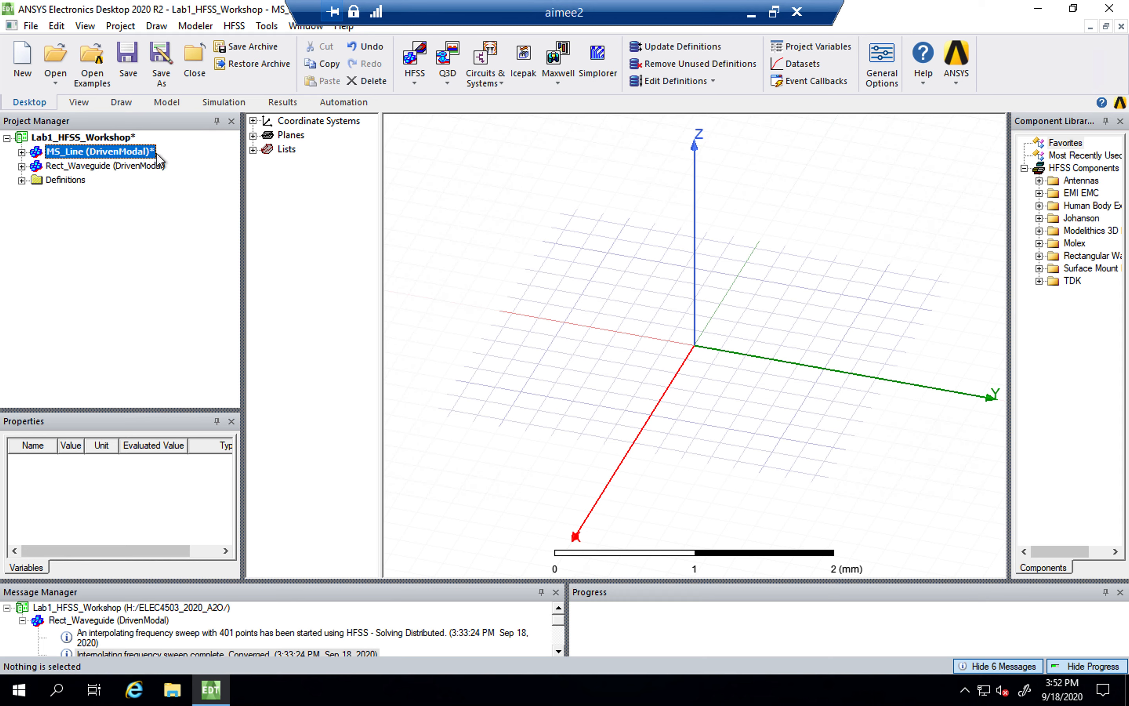
click(124, 104)
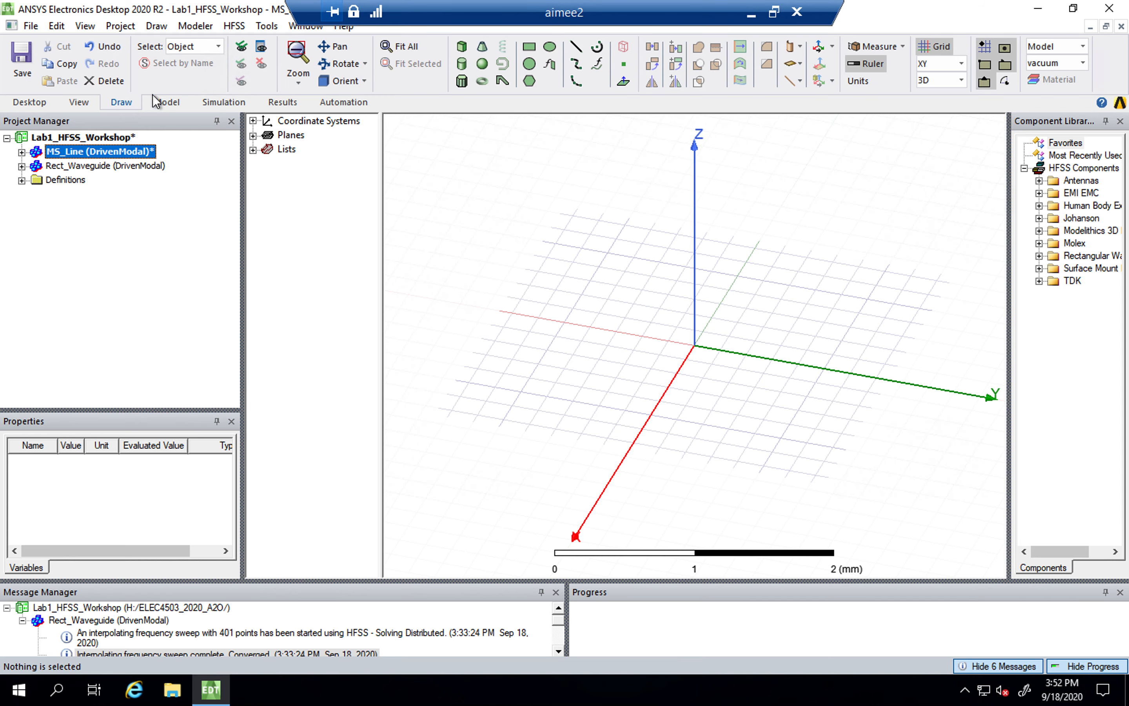
click(462, 47)
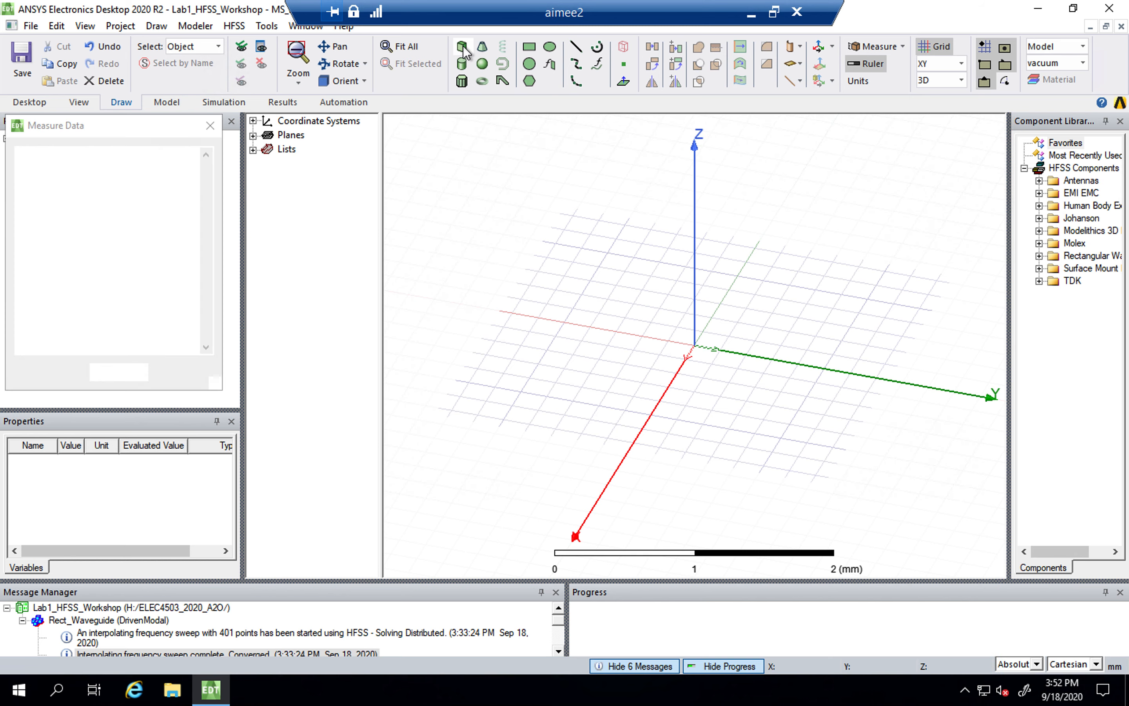
click(588, 394)
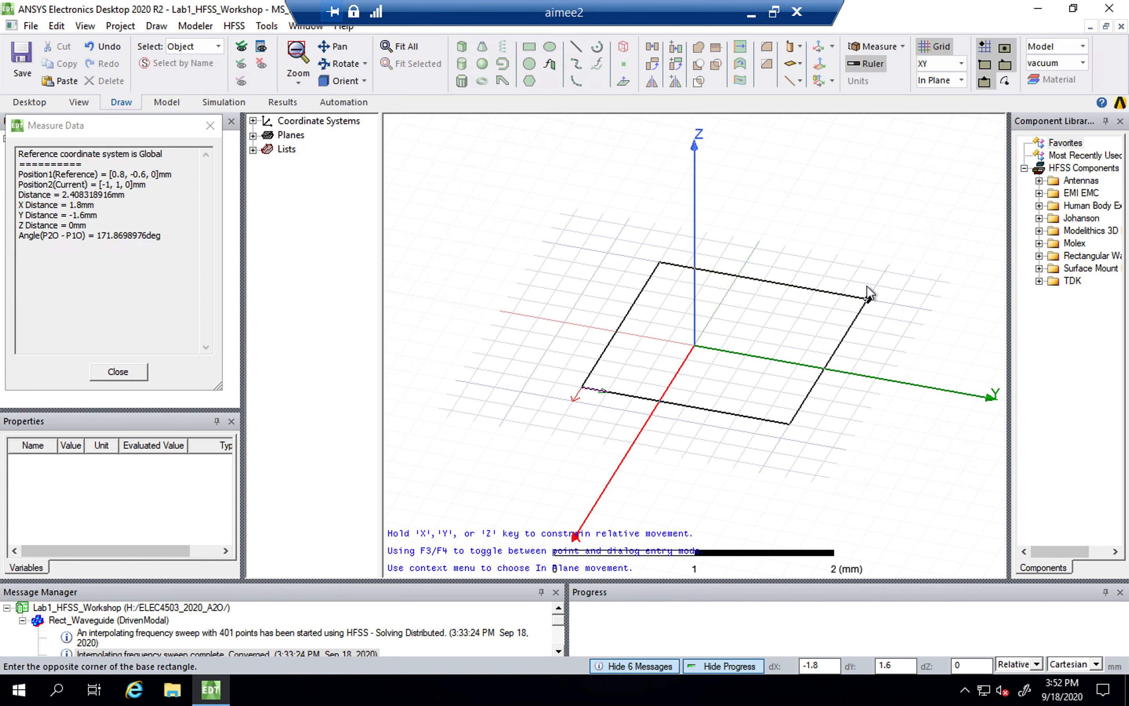
click(876, 261)
click(860, 234)
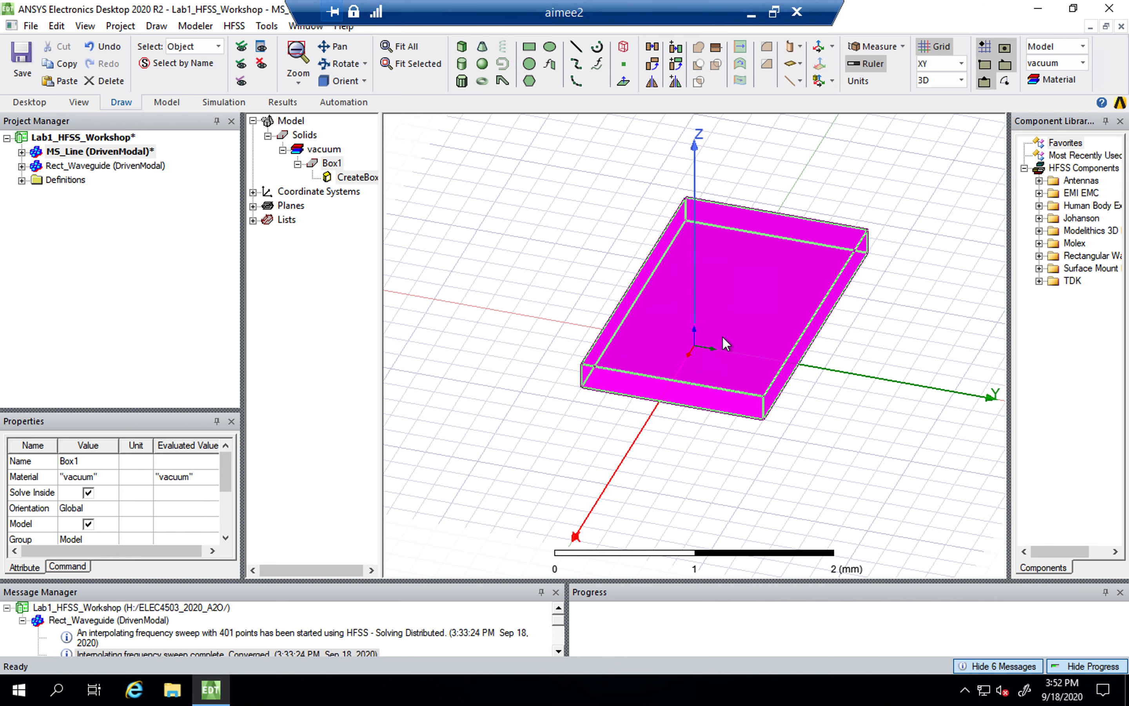
Step: Rename the new box as Substrate, enlarging the properties area to show all its attributes
click(331, 164)
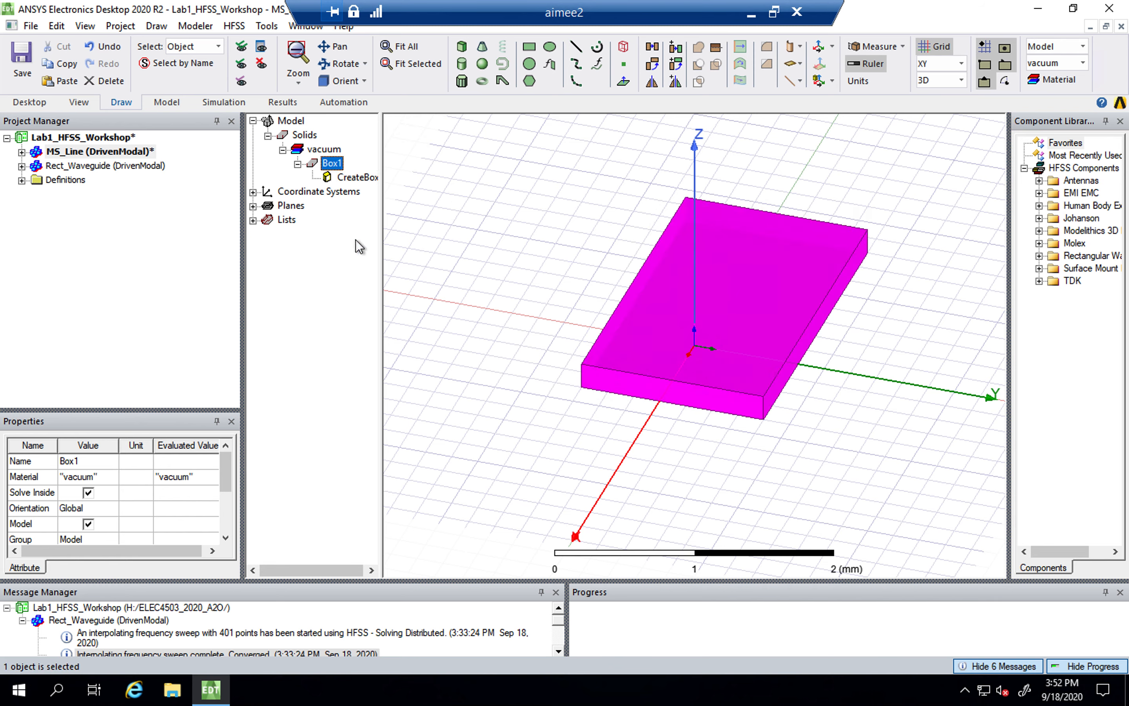
drag(201, 409, 205, 348)
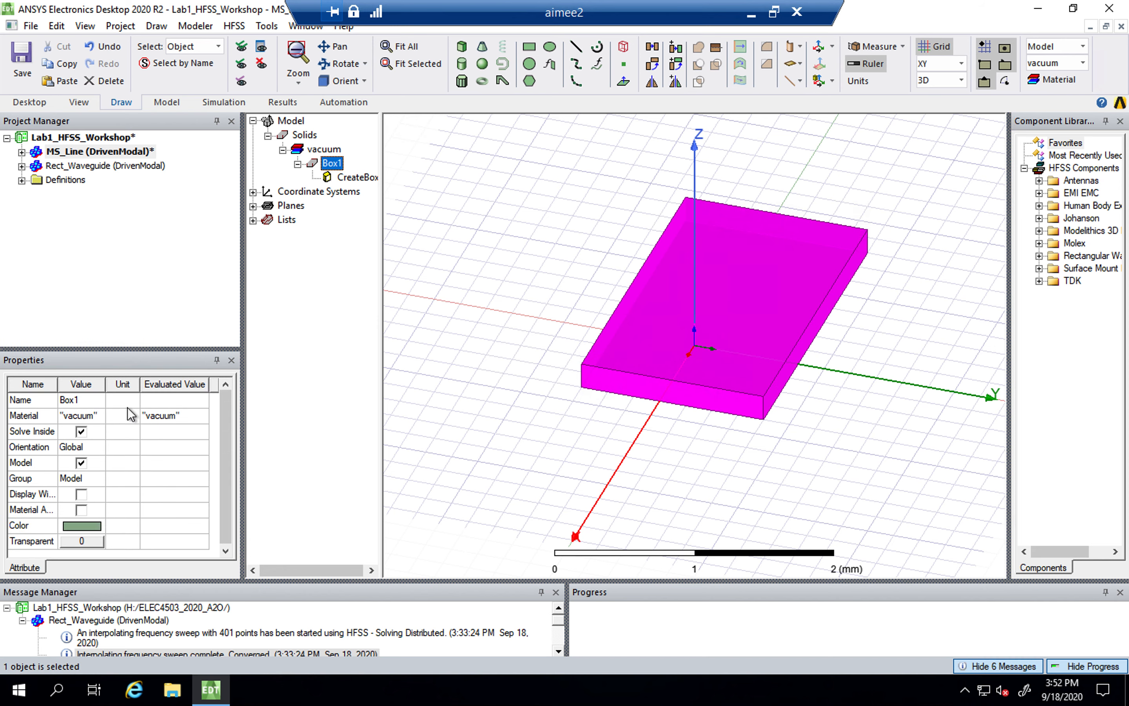
click(82, 400)
text(Sub)
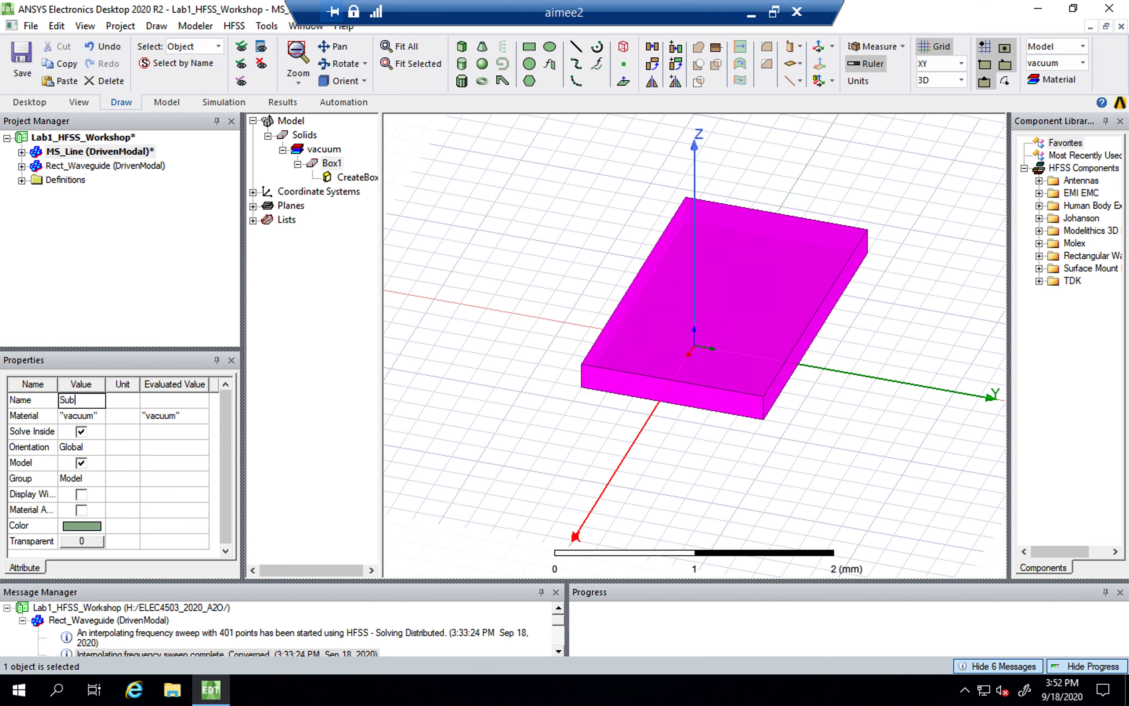
text(strate)
key(Return)
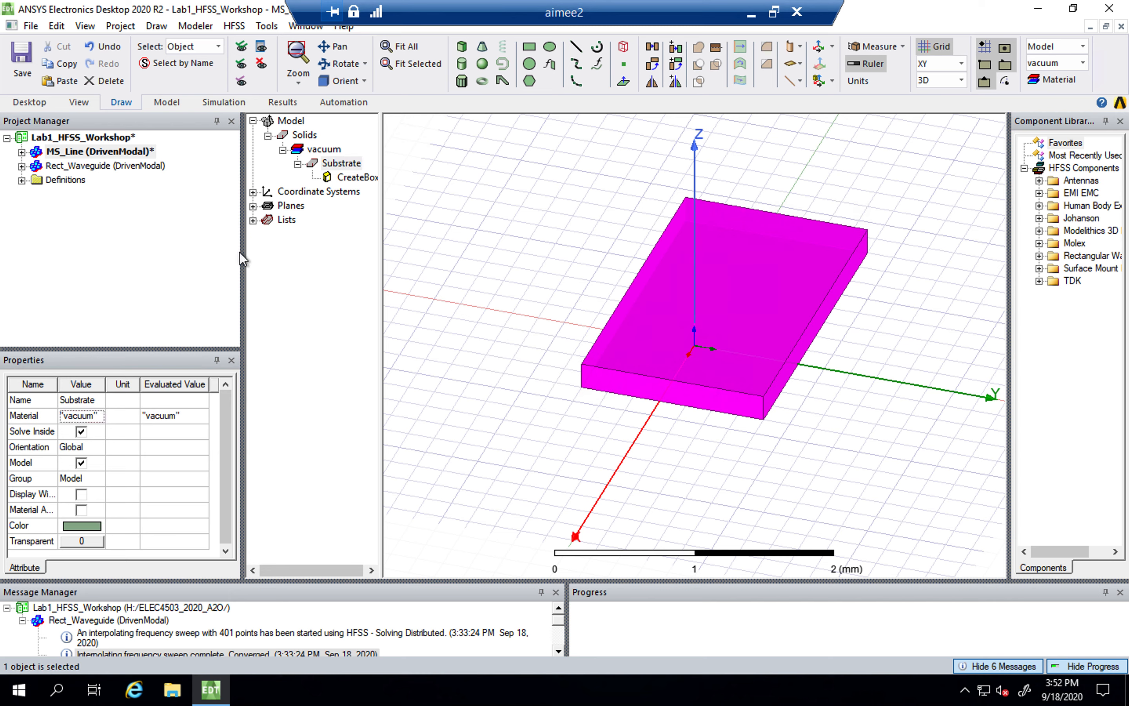
drag(241, 252, 278, 254)
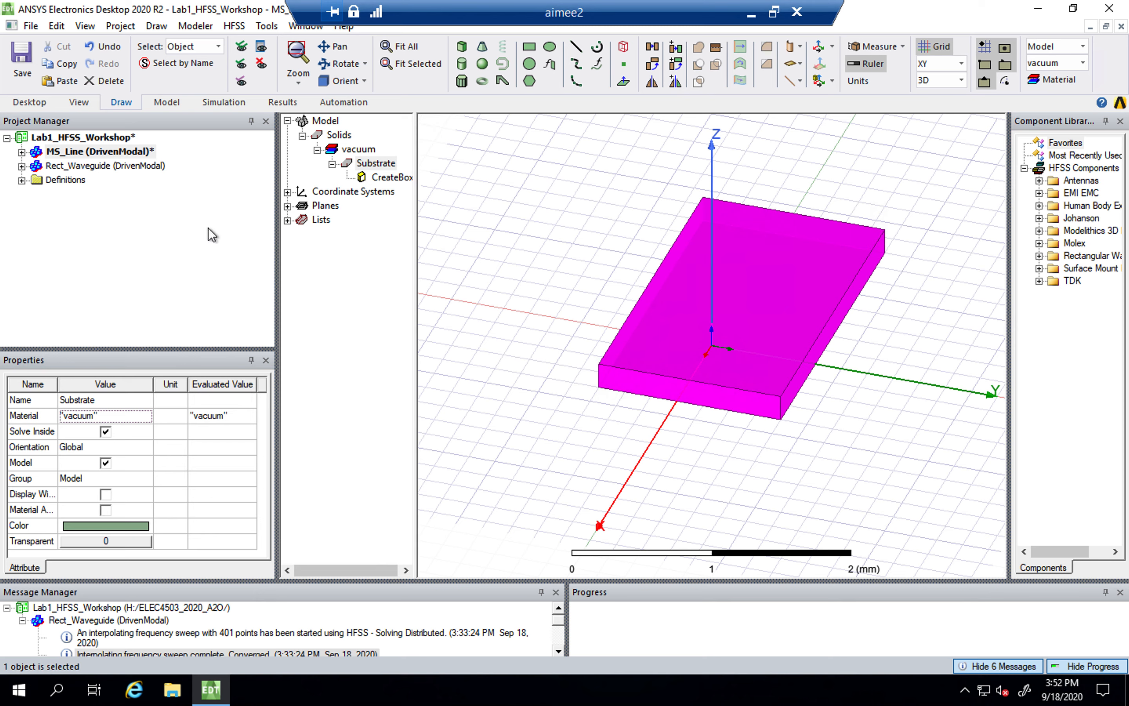
click(91, 138)
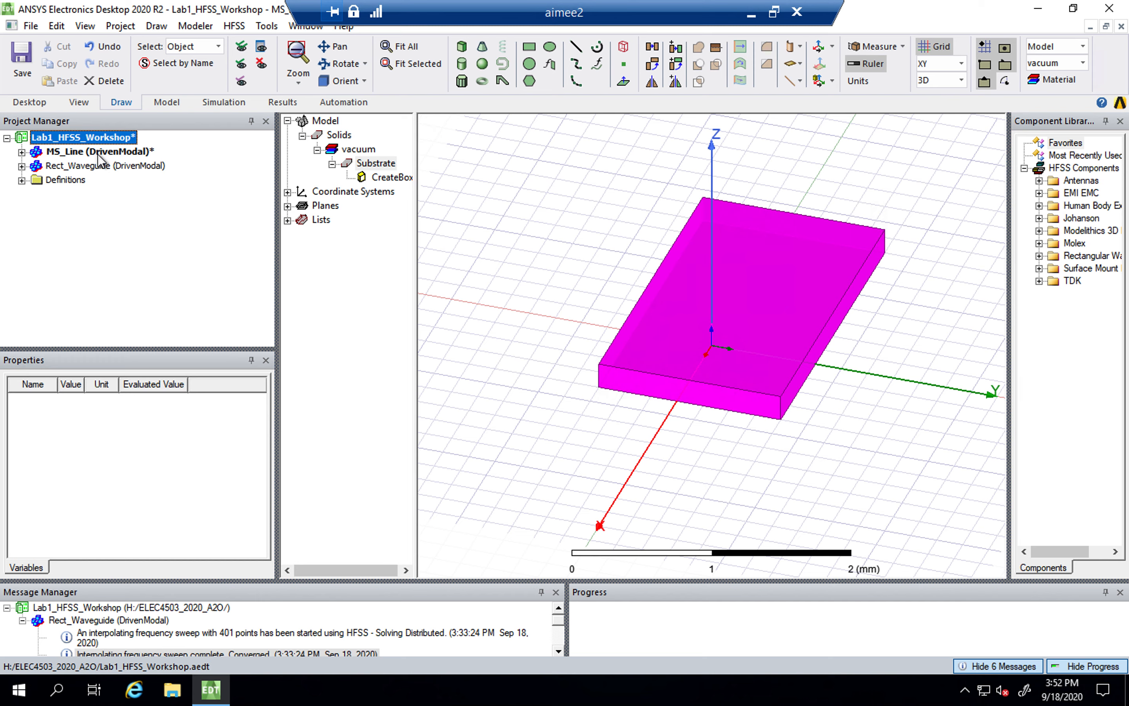
click(98, 152)
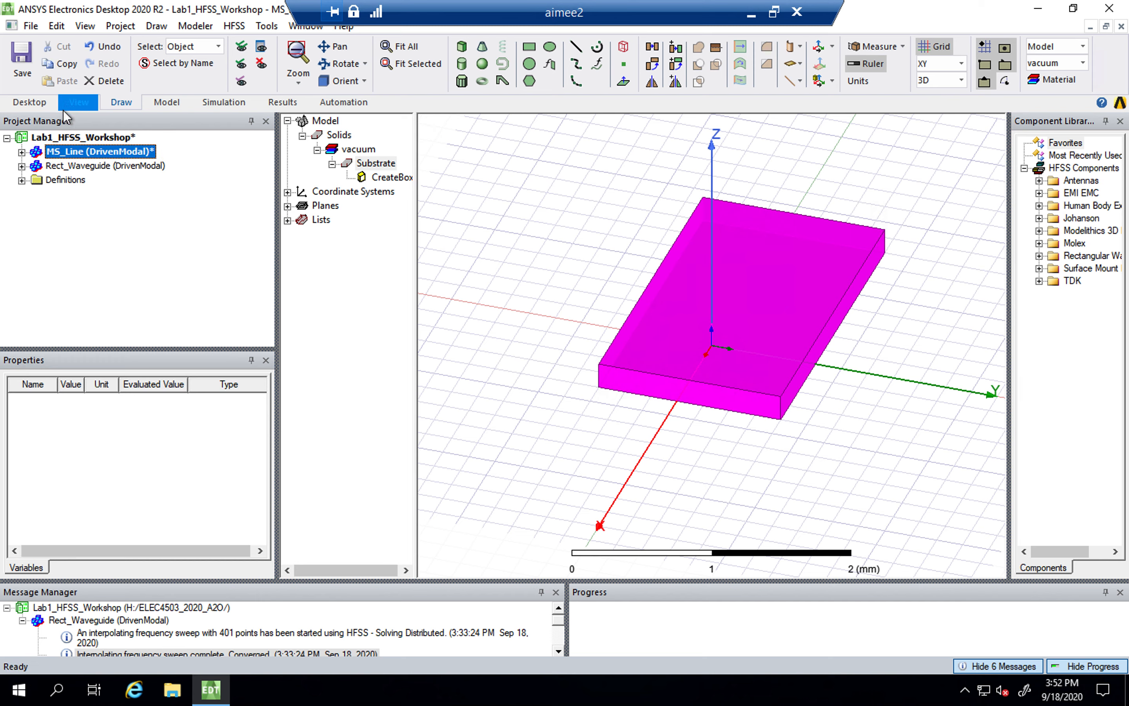
click(35, 103)
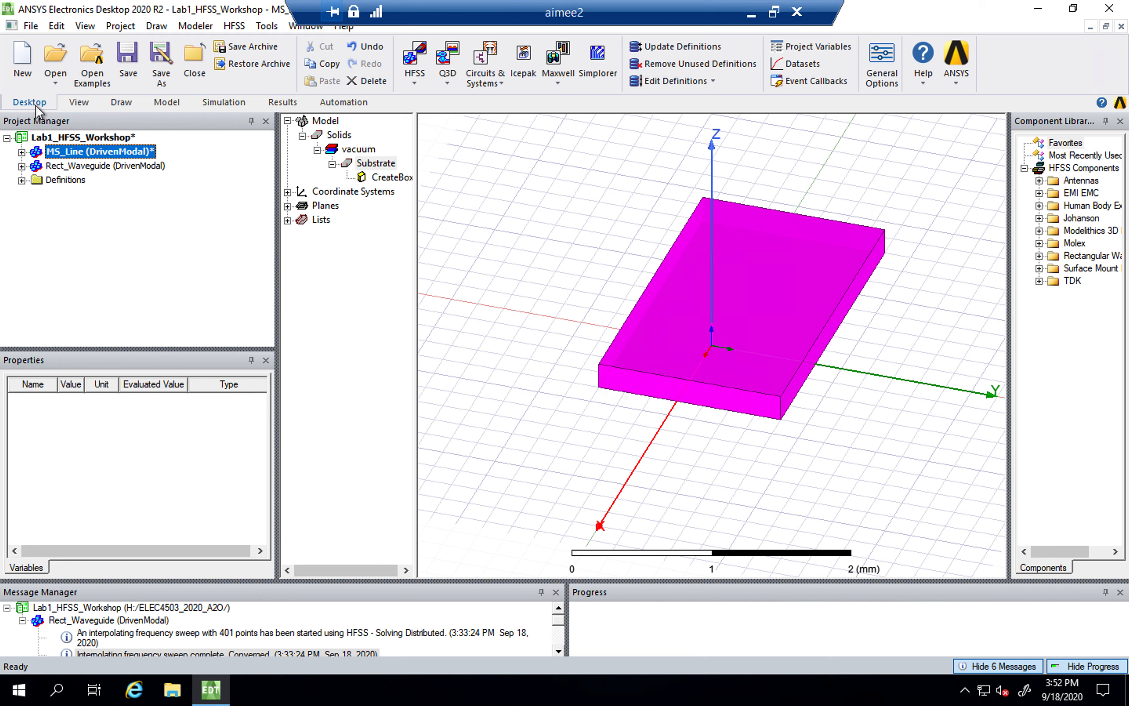
click(415, 83)
click(90, 158)
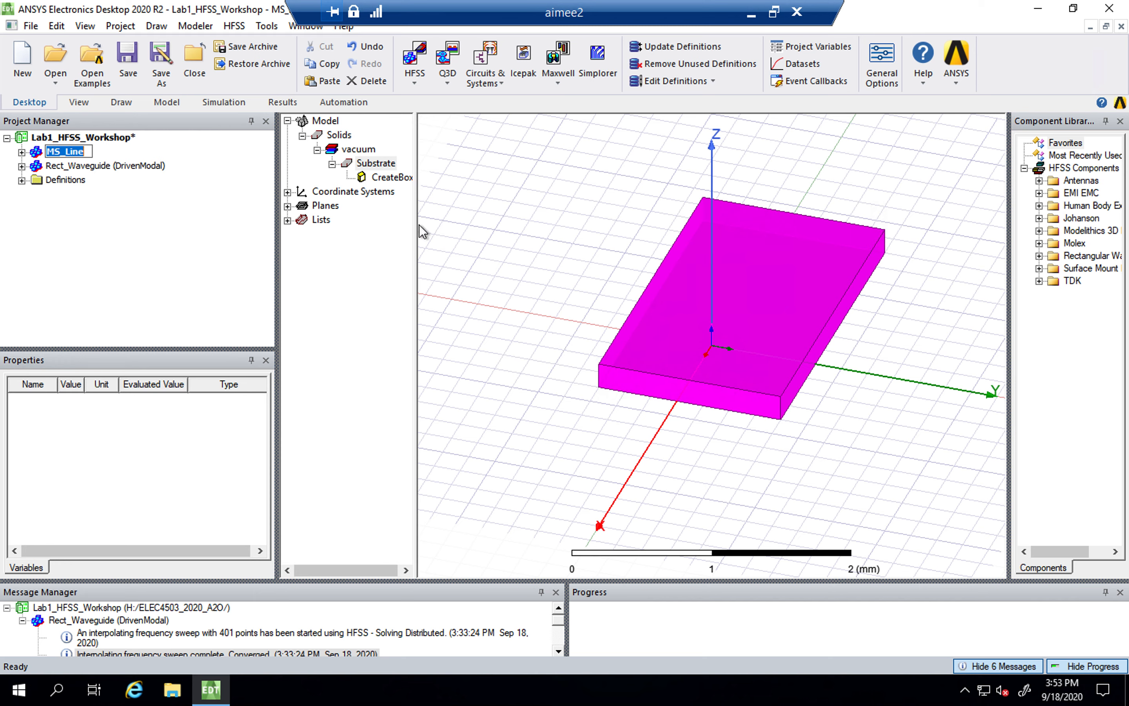
key(Return)
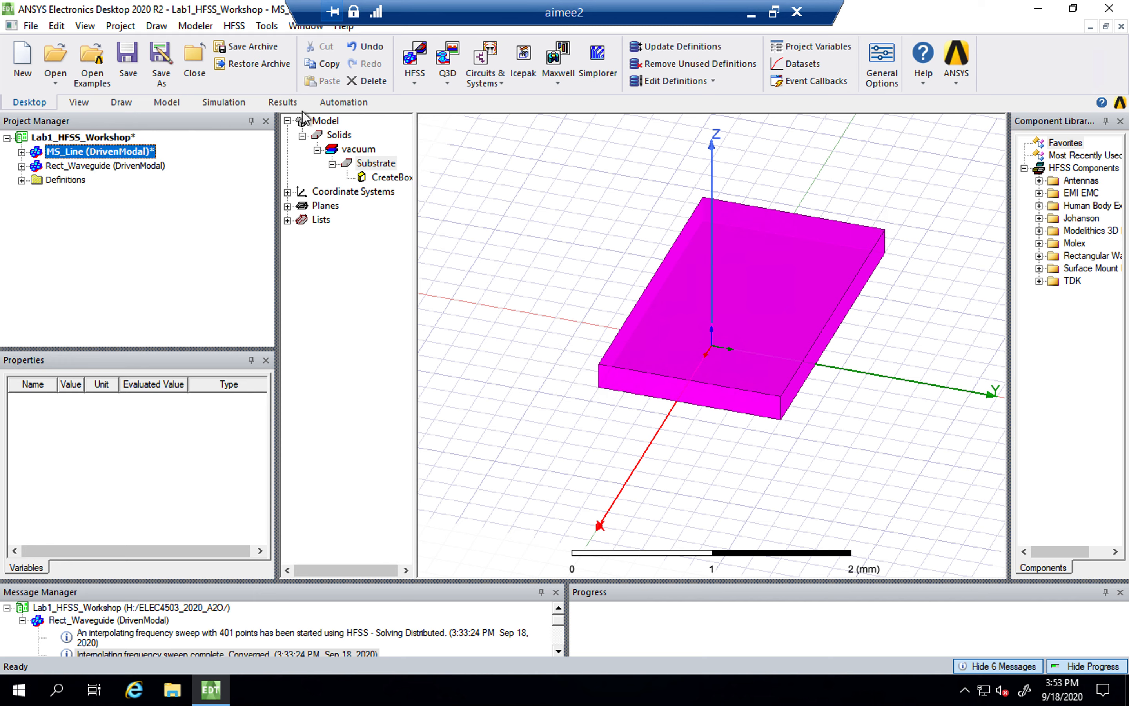
Step: Search the material library for fr4, review the electrical properties of FR4_epoxy, and assign it to the Substrate box
click(121, 104)
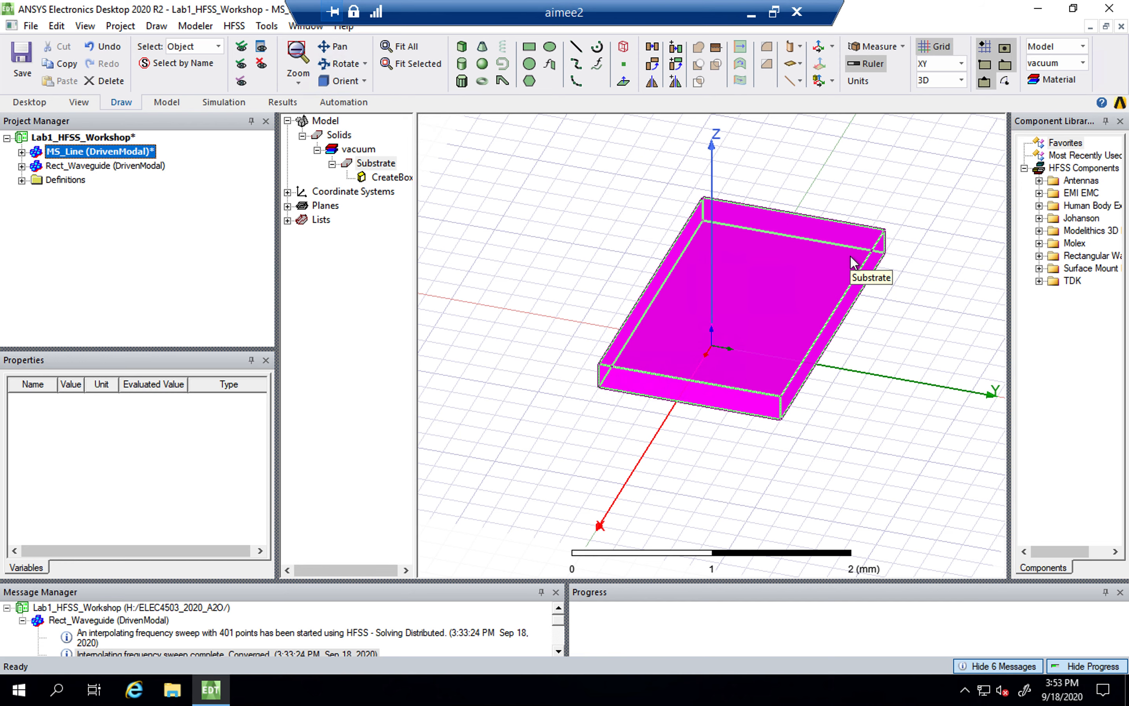
click(381, 166)
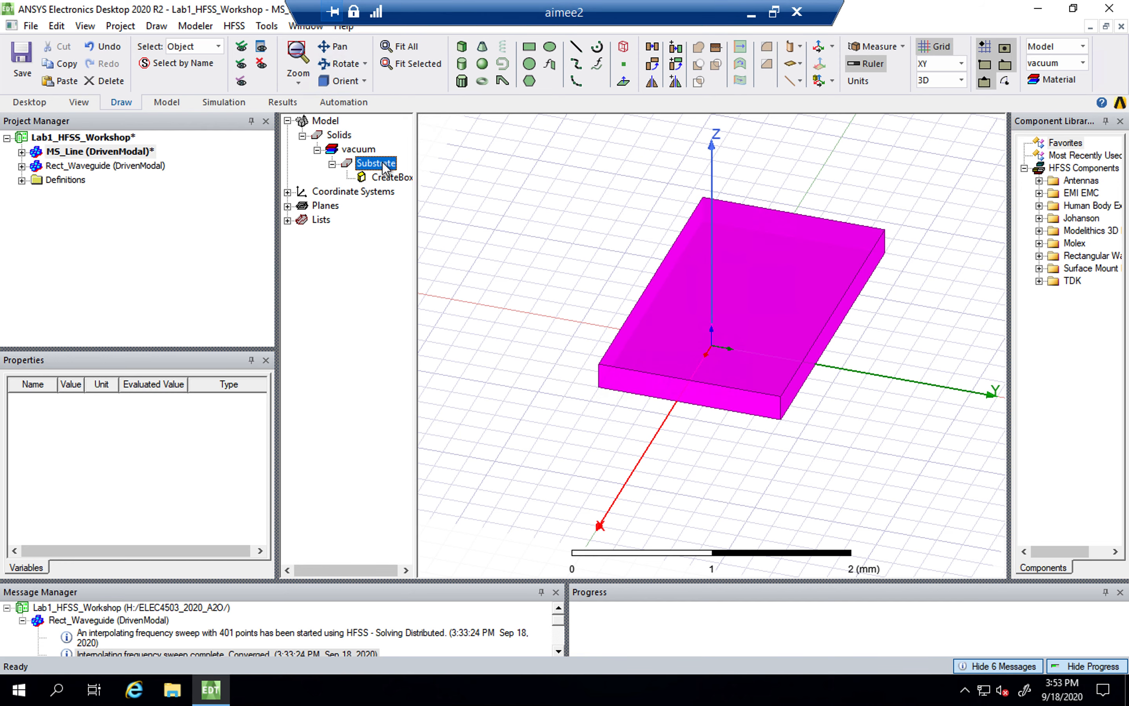
drag(415, 177, 434, 178)
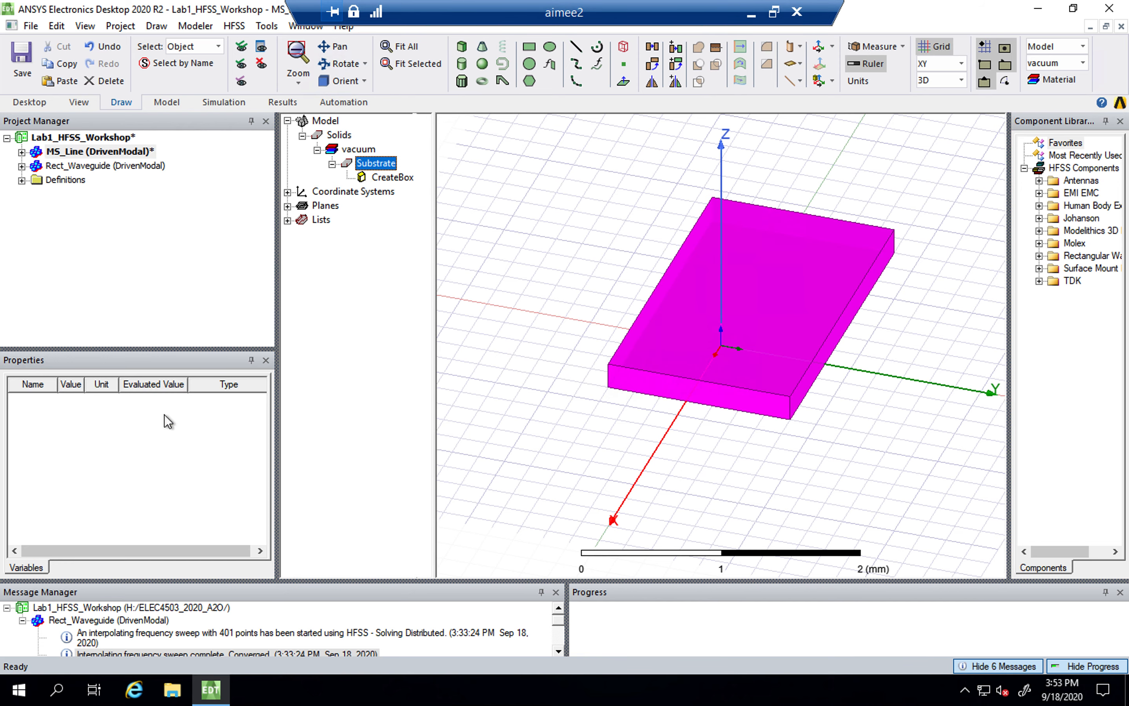
click(381, 178)
click(378, 167)
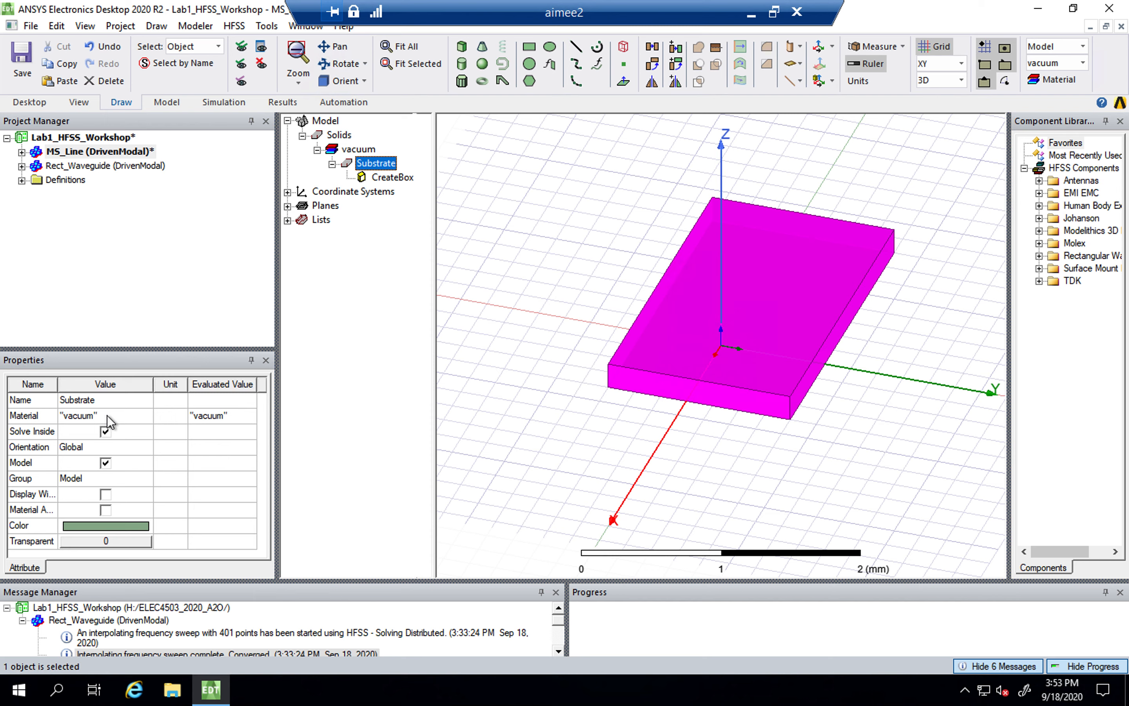
click(145, 416)
click(145, 416)
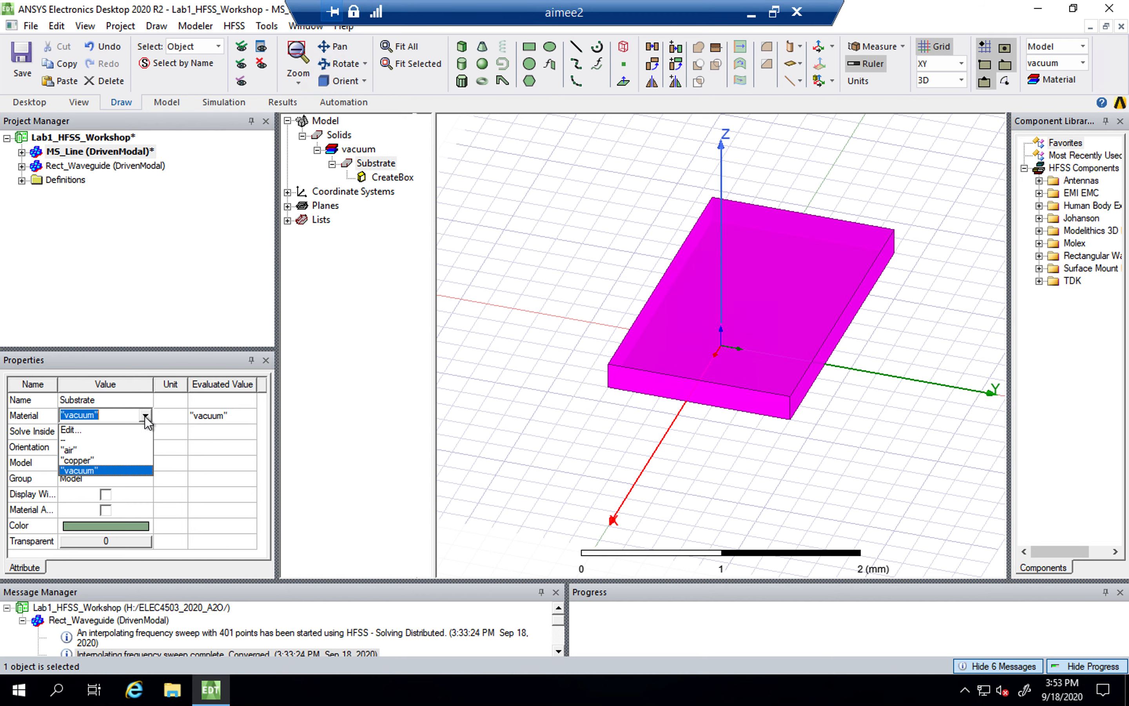
click(112, 429)
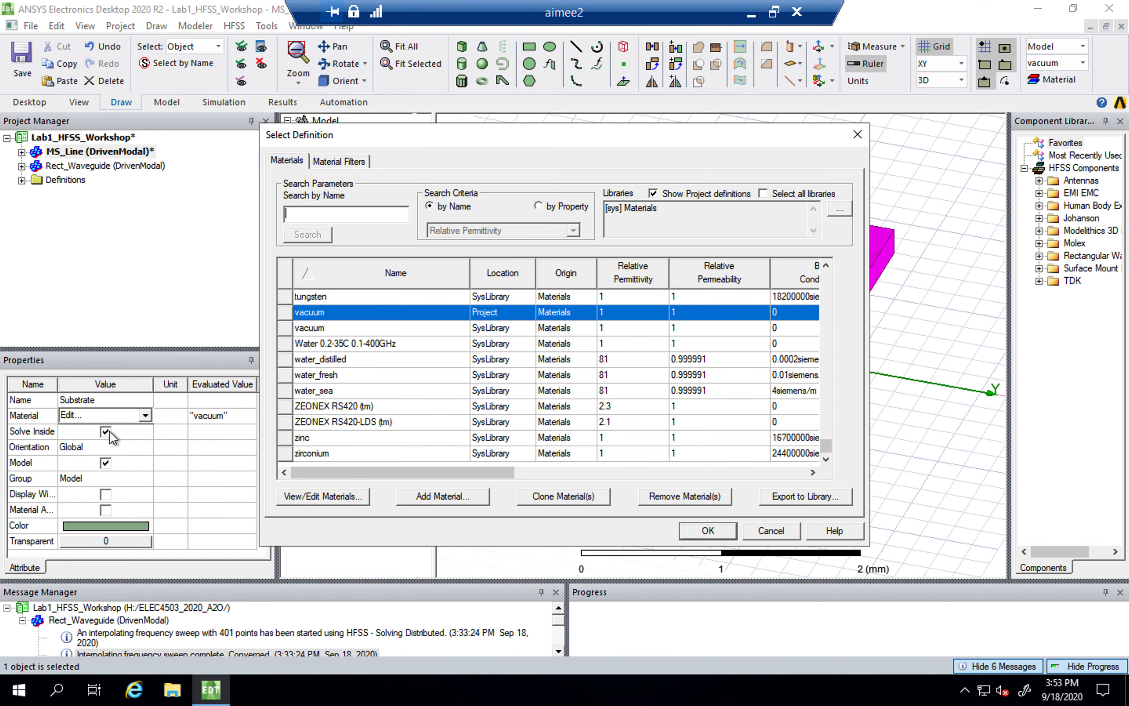
drag(451, 138, 452, 135)
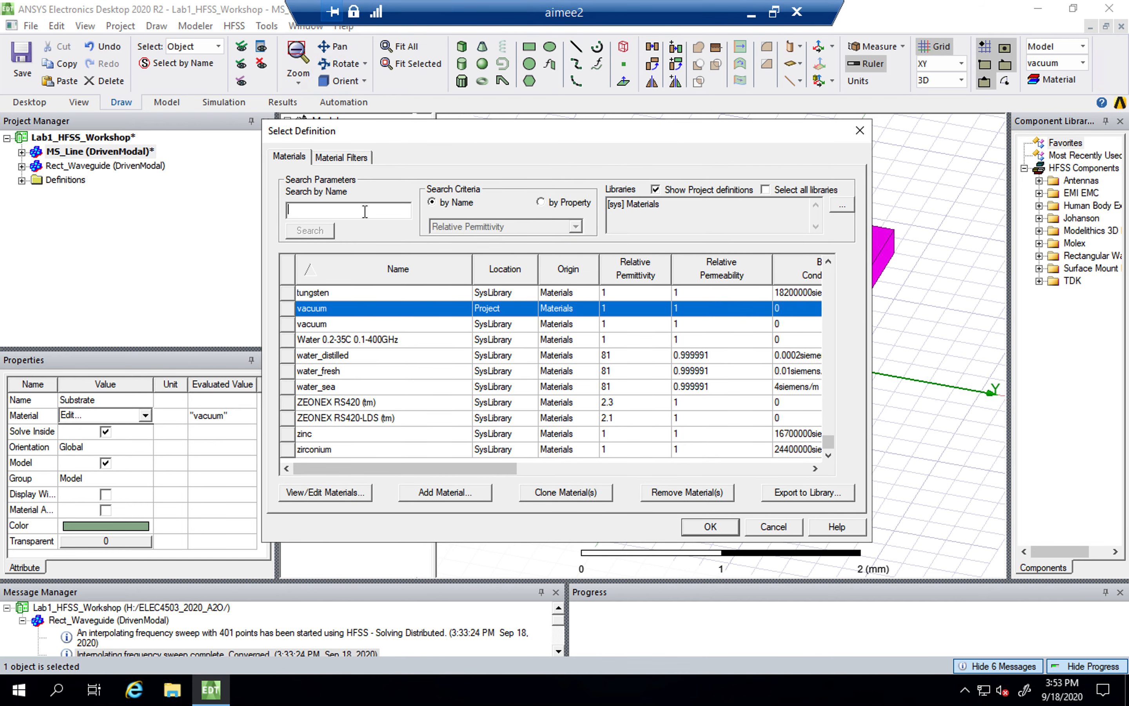
text(f)
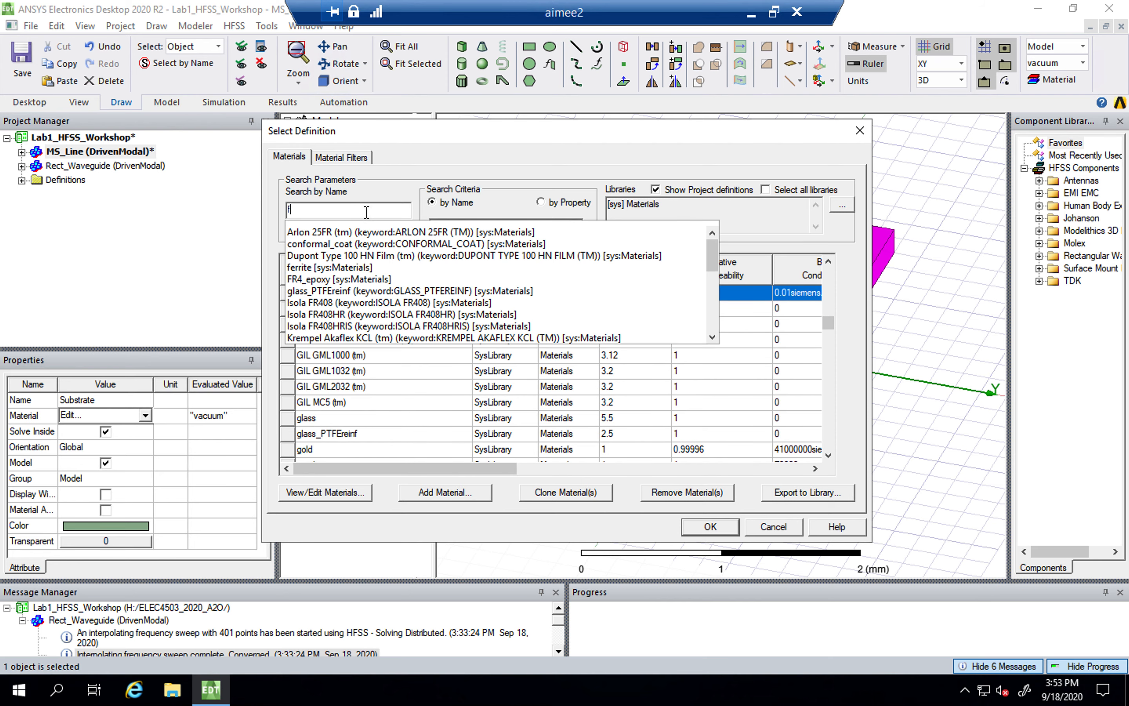
text(r4)
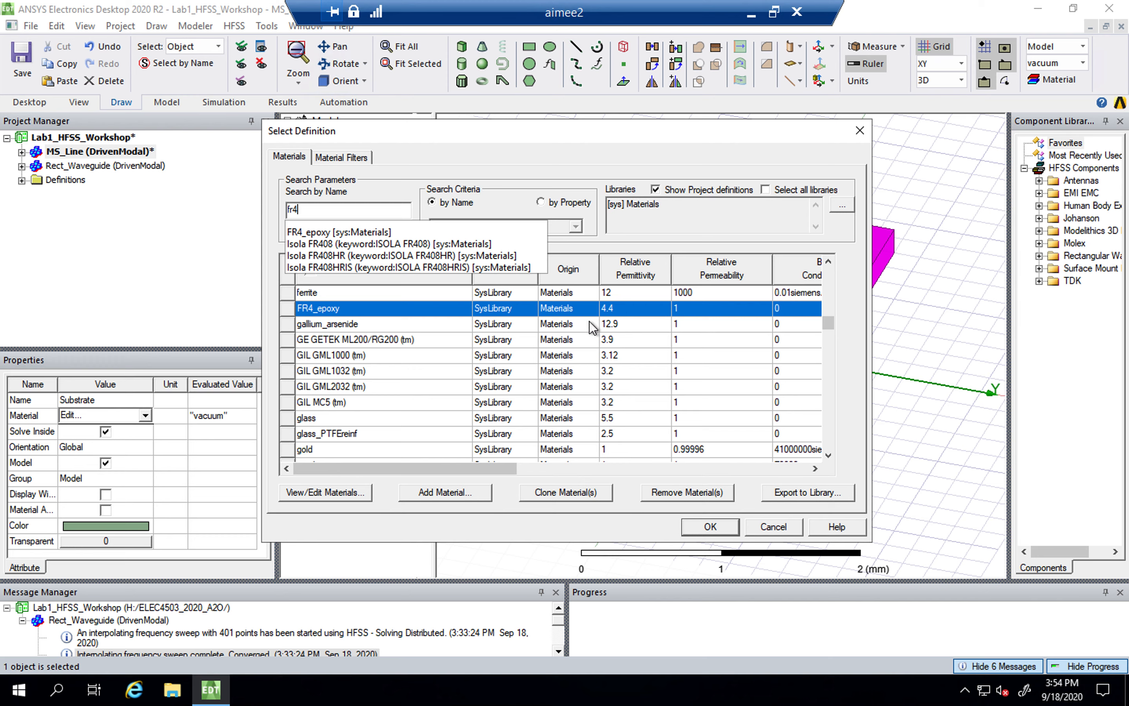
drag(469, 463, 489, 467)
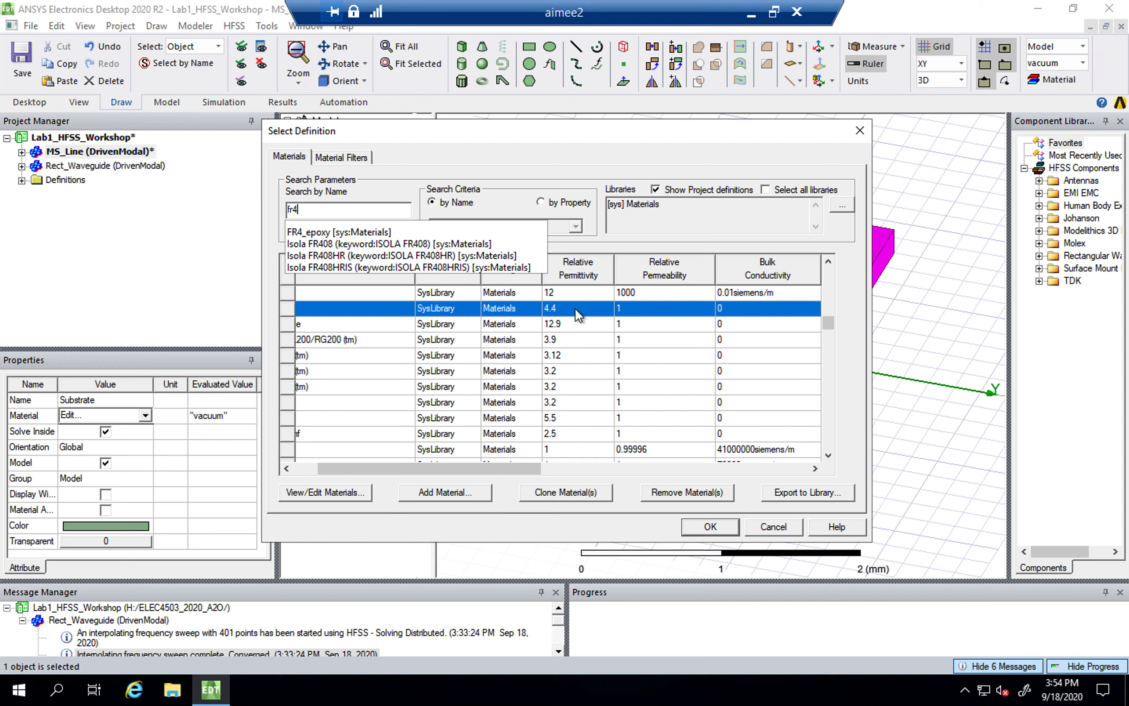
drag(503, 468, 580, 469)
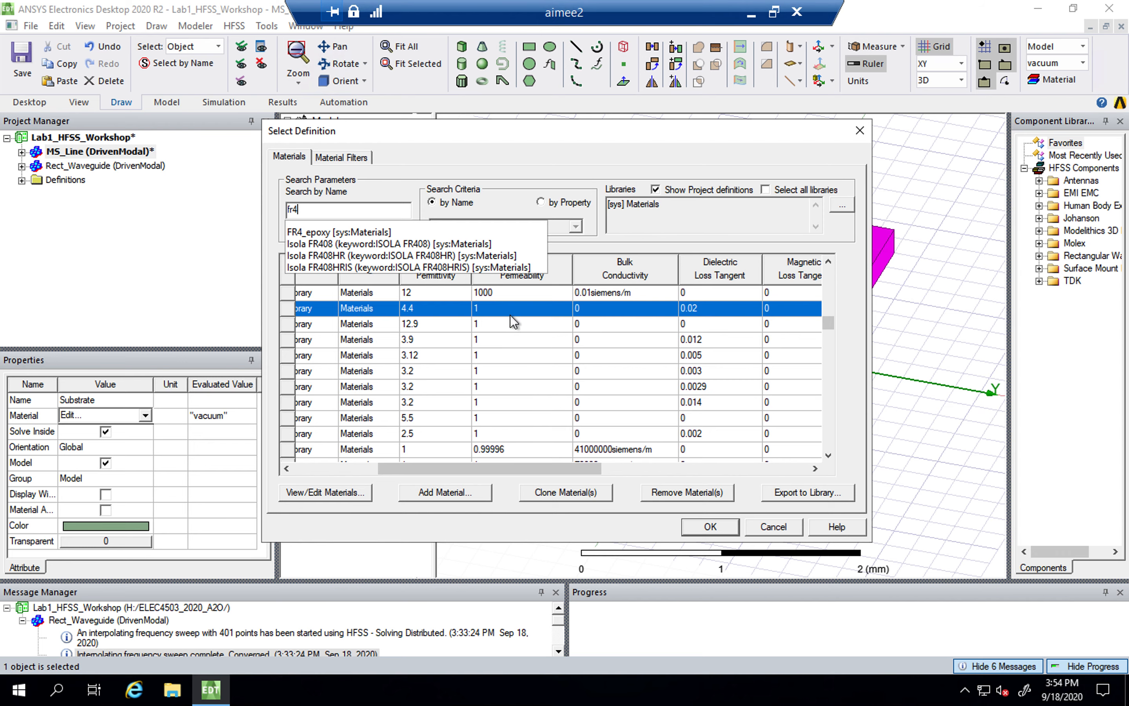
drag(486, 468, 370, 465)
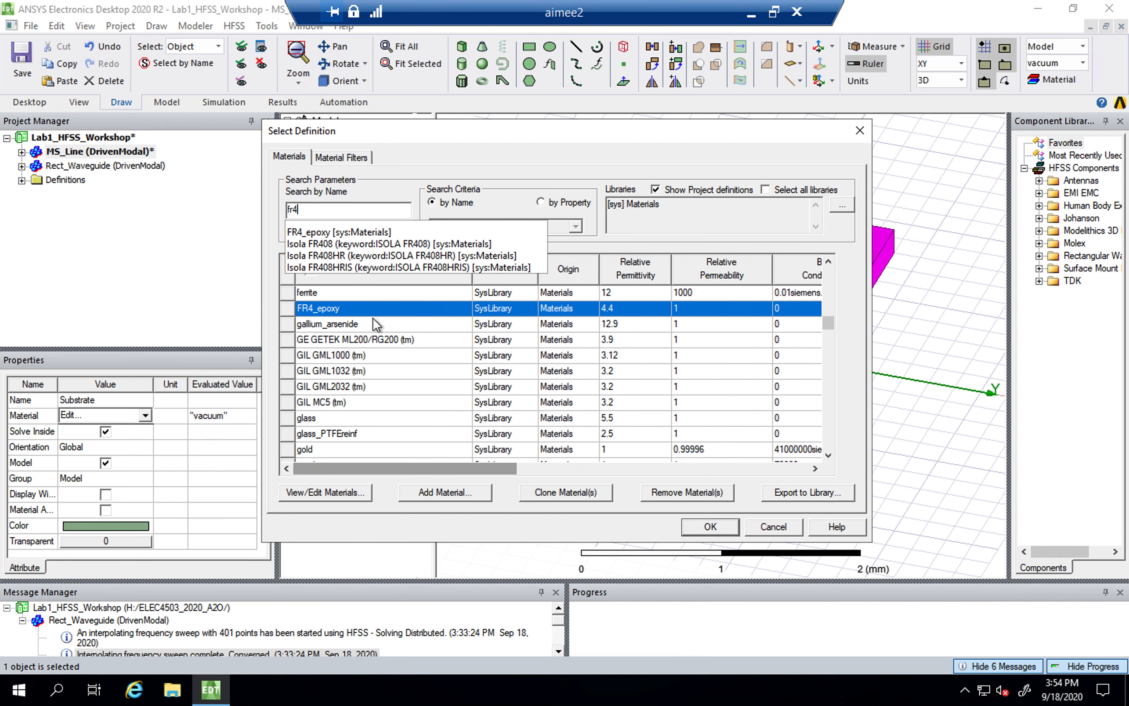
click(710, 526)
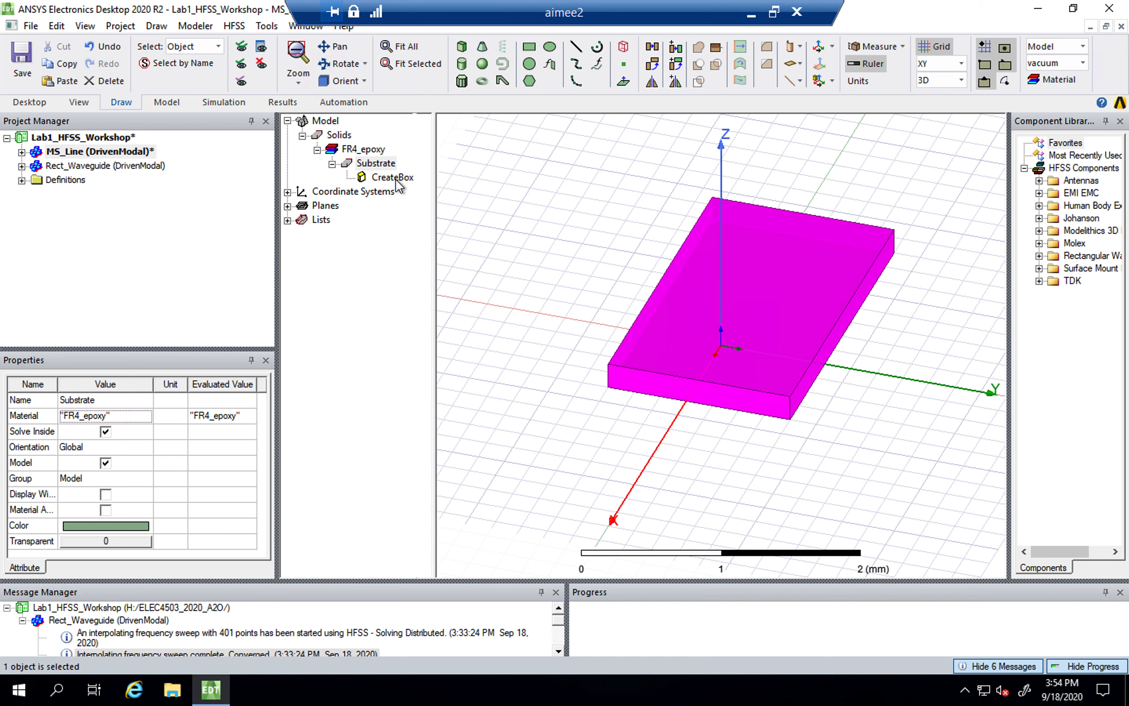
Step: Check the Substrate box's transparency and color settings without changing them
click(115, 538)
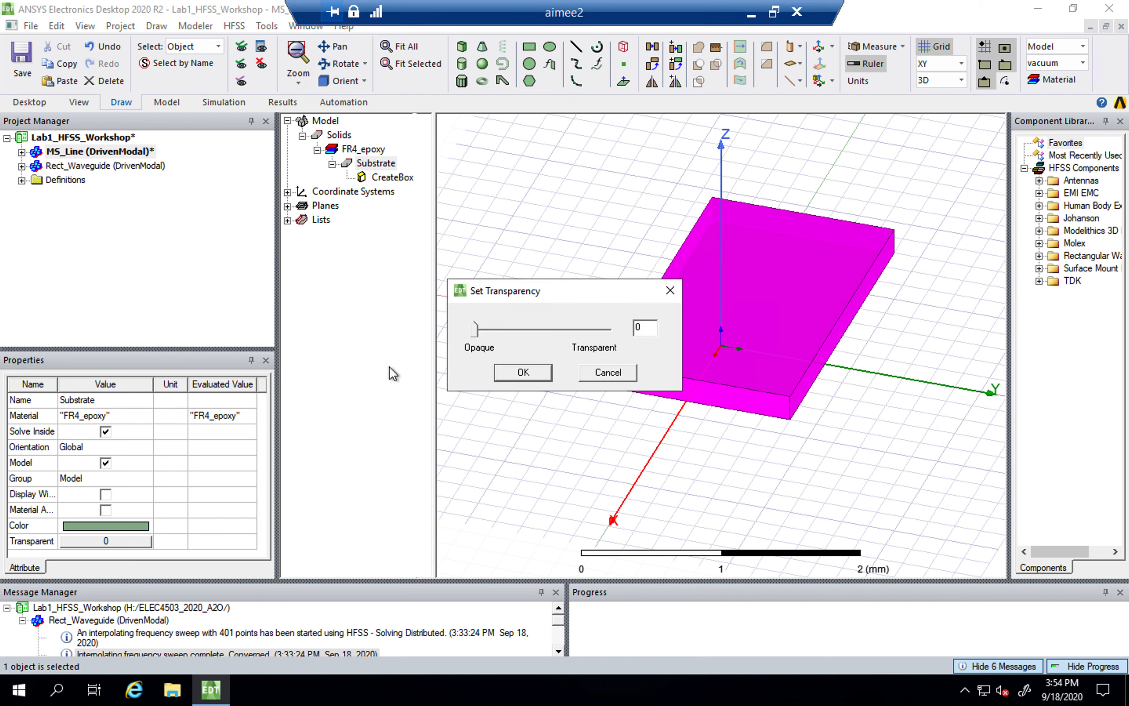
mouse_move(477, 333)
mouse_down()
mouse_move(501, 333)
mouse_move(472, 332)
mouse_up()
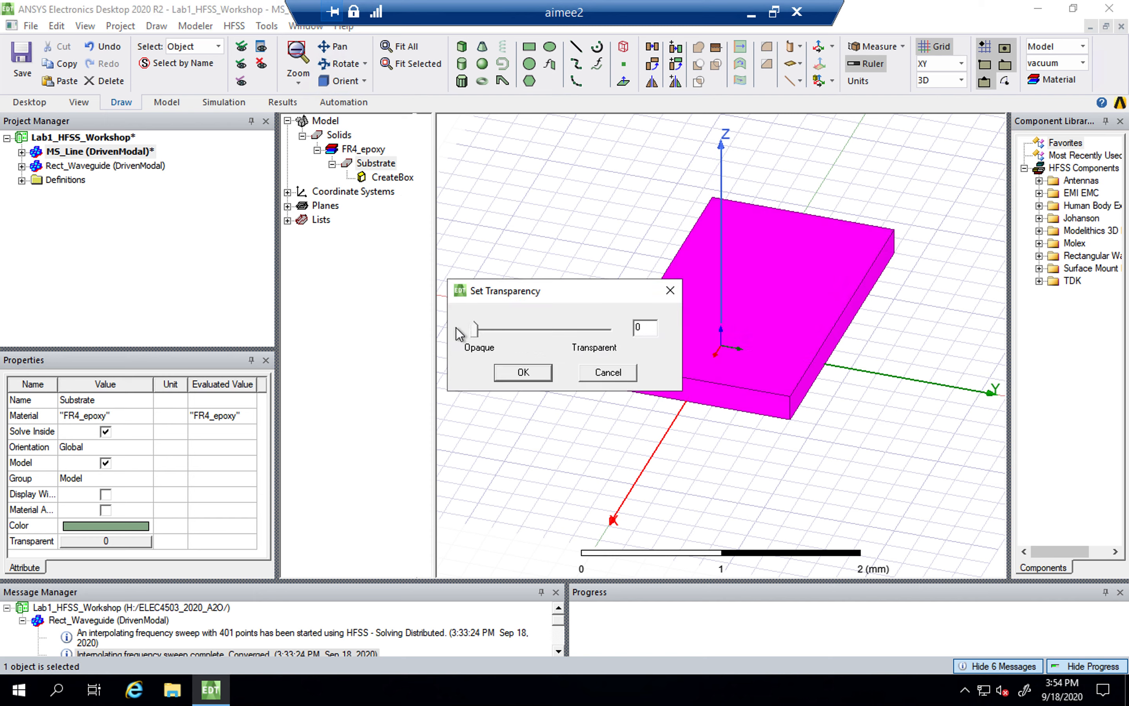
click(523, 372)
click(104, 527)
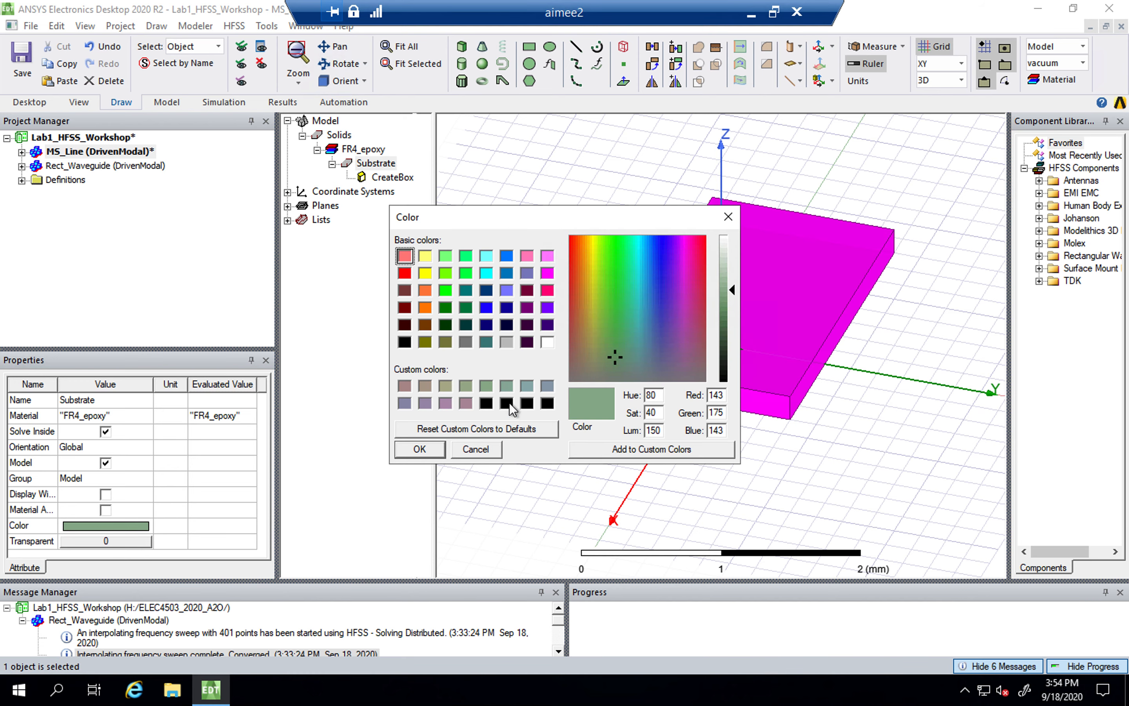
click(477, 448)
click(544, 333)
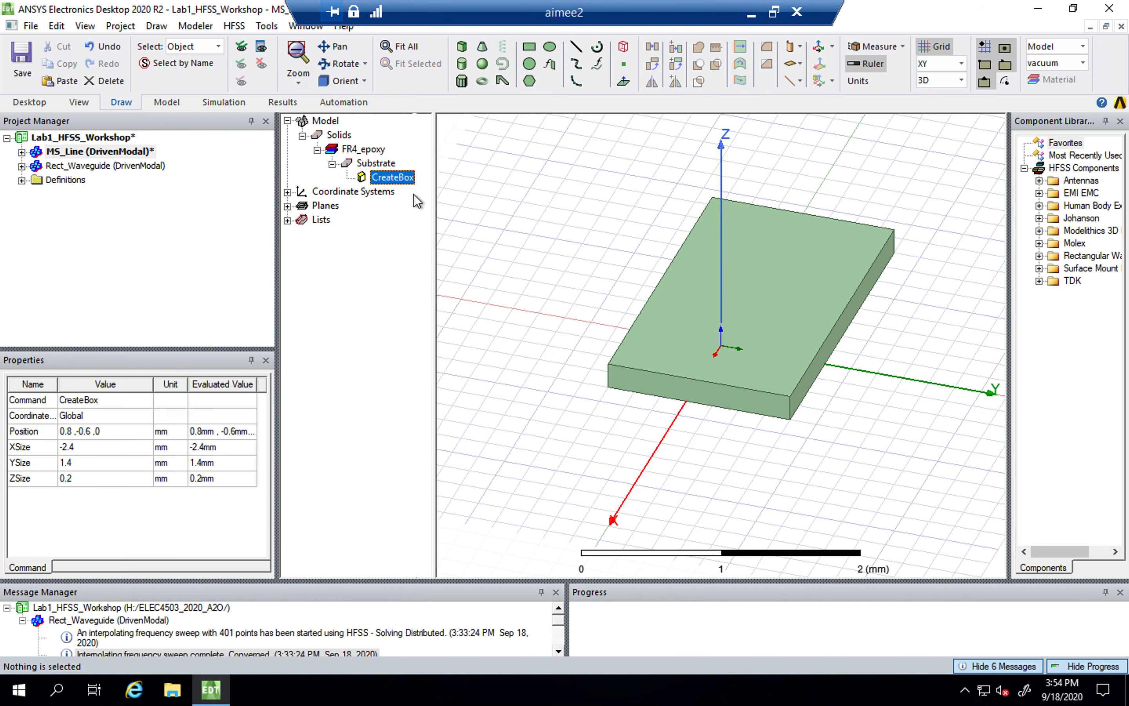
Step: Enlarge the properties area and set the Substrate box's position to -Sub_W/2, 0, 0
drag(438, 208, 488, 210)
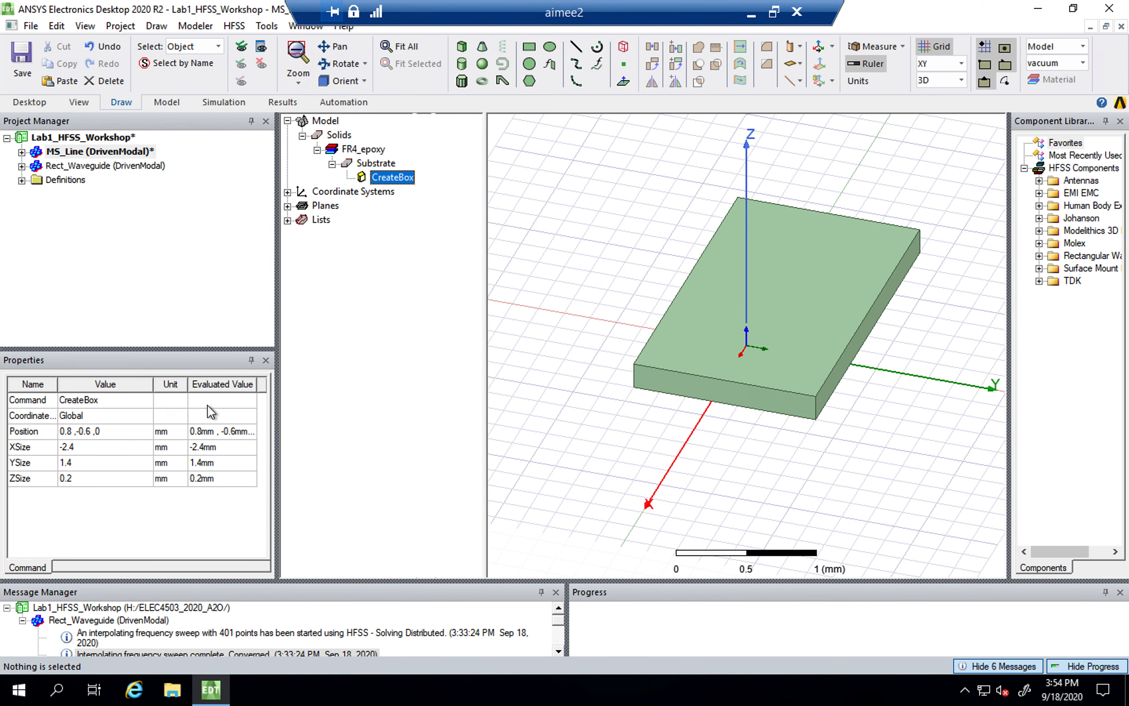
drag(277, 398, 343, 397)
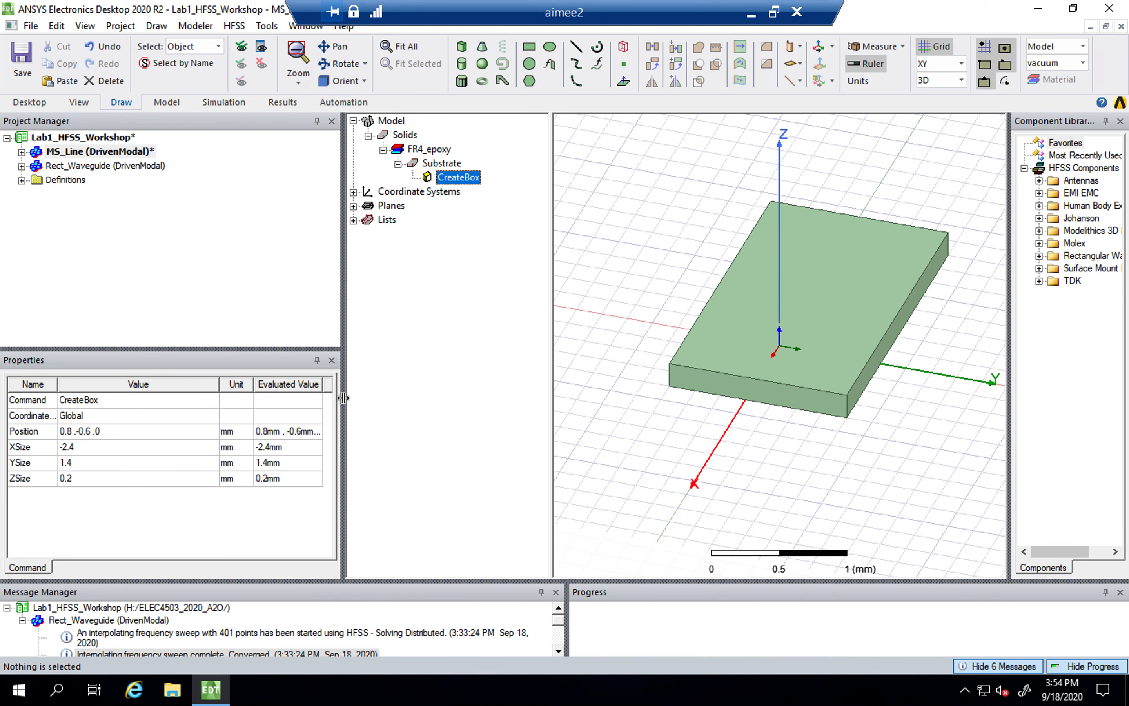
drag(234, 347, 233, 323)
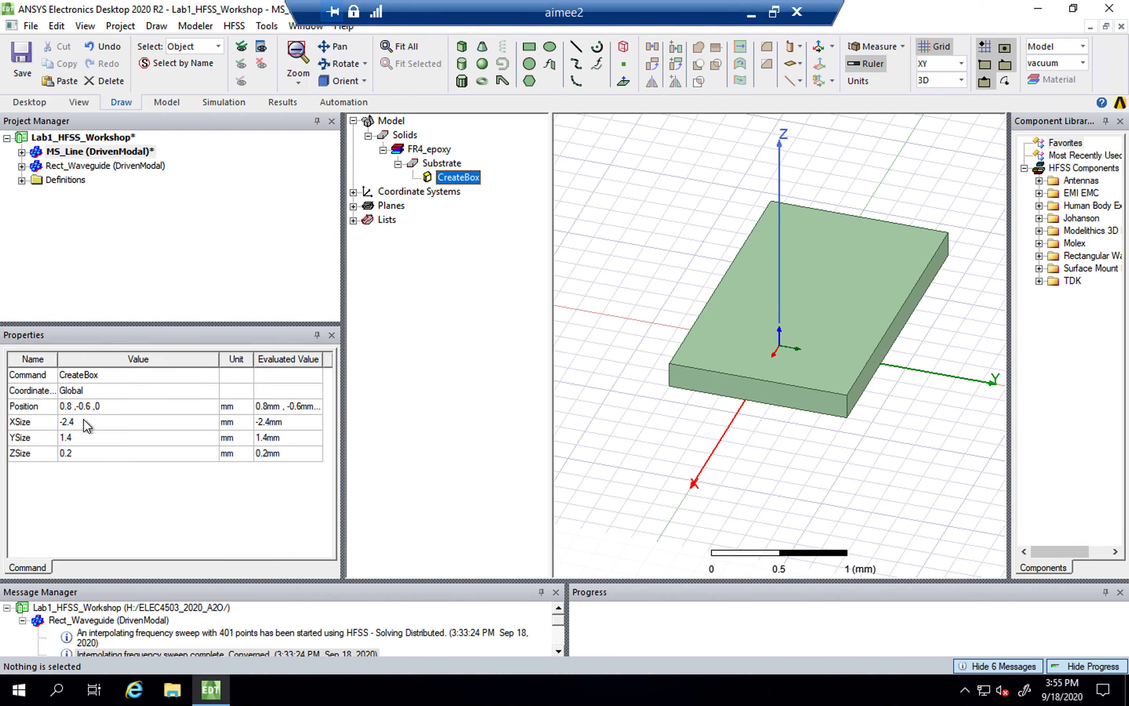
click(108, 407)
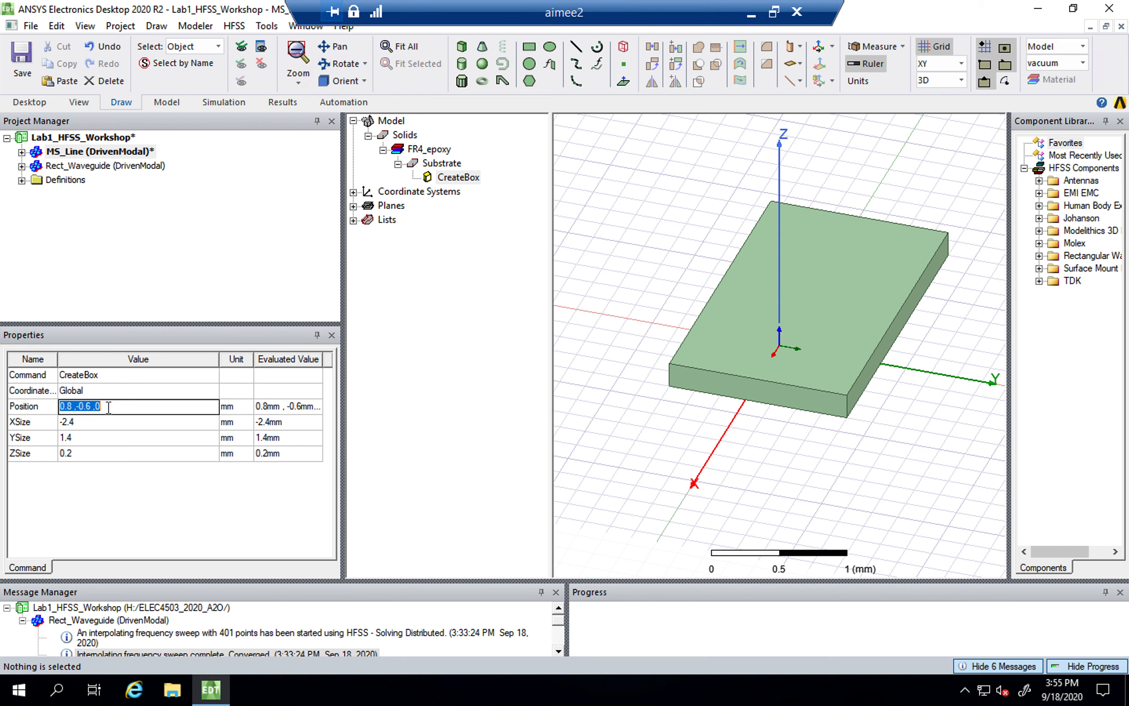
text(-Sub_W/2)
text(,0)
key(BackSpace)
key(BackSpace)
text(, 0, 0)
key(Return)
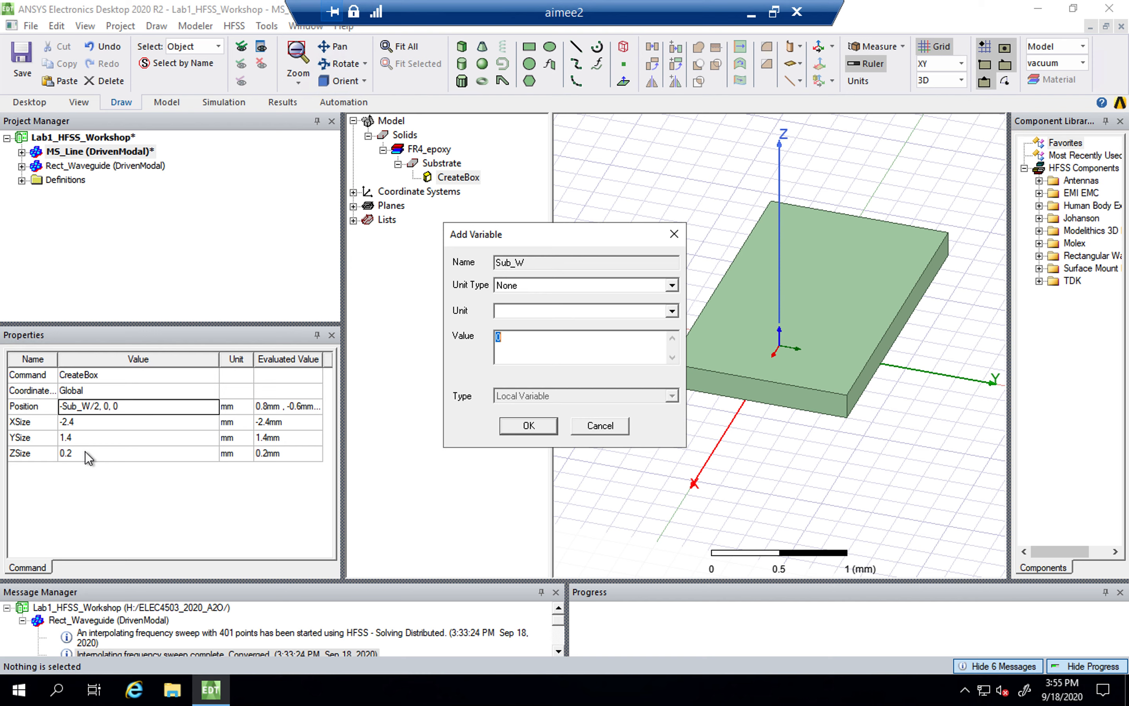
Step: Define the new local variable Sub_W as a length of 50 mm
text(50mm)
key(Tab)
click(528, 426)
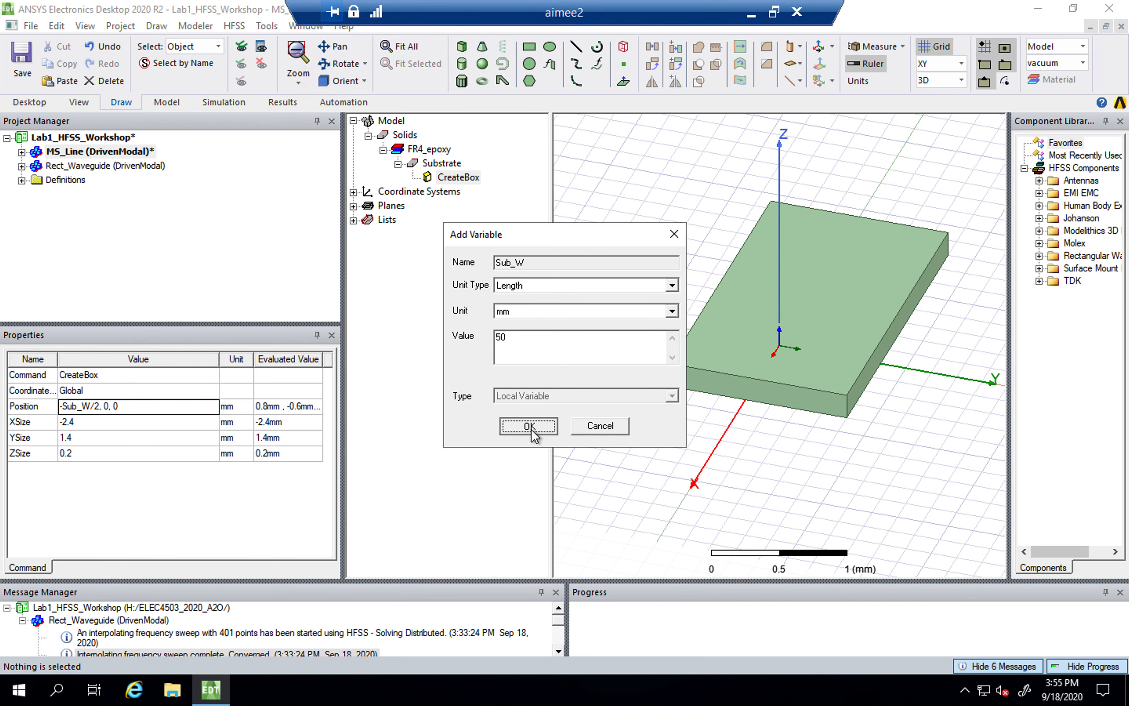
Step: Set both the XSize and YSize of the Substrate box to Sub_W
click(147, 423)
key(BackSpace)
key(BackSpace)
key(BackSpace)
key(BackSpace)
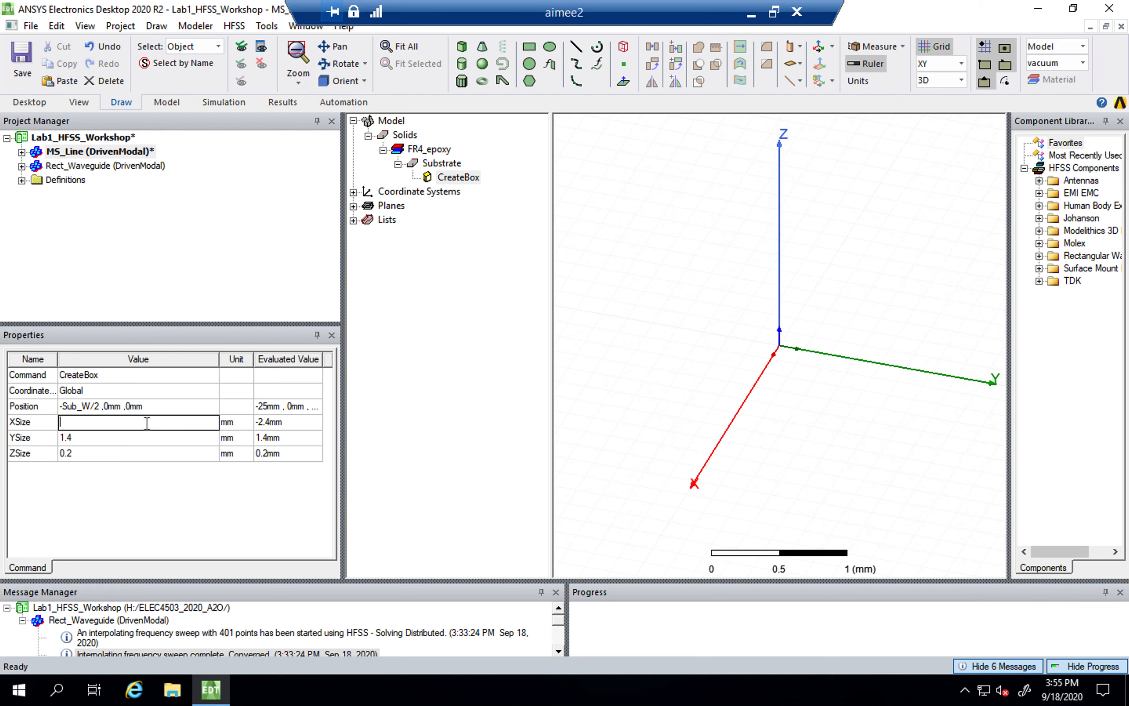
text(Sub)
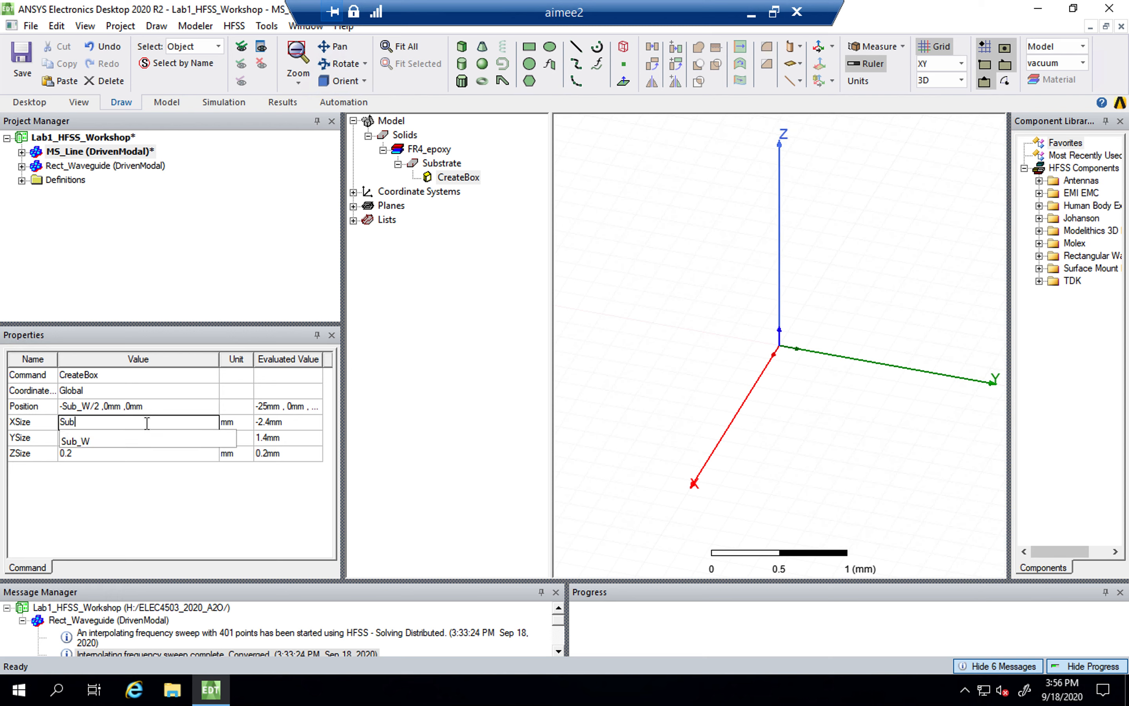
text(_W)
key(Tab)
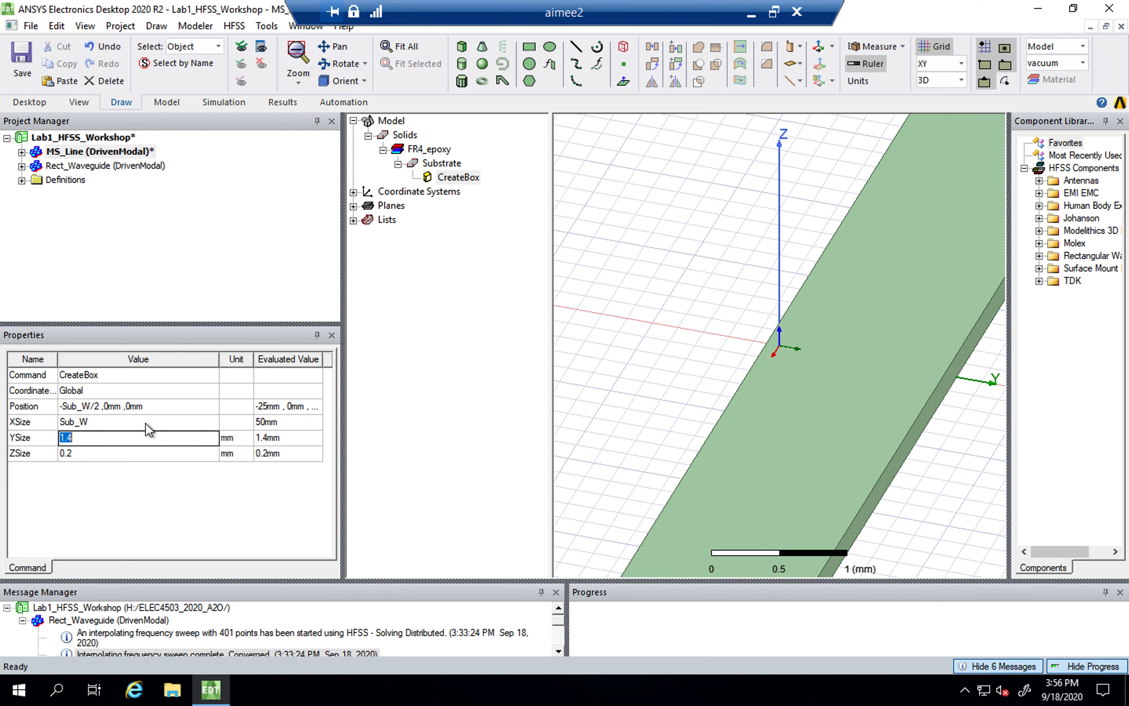
text(Sub_W)
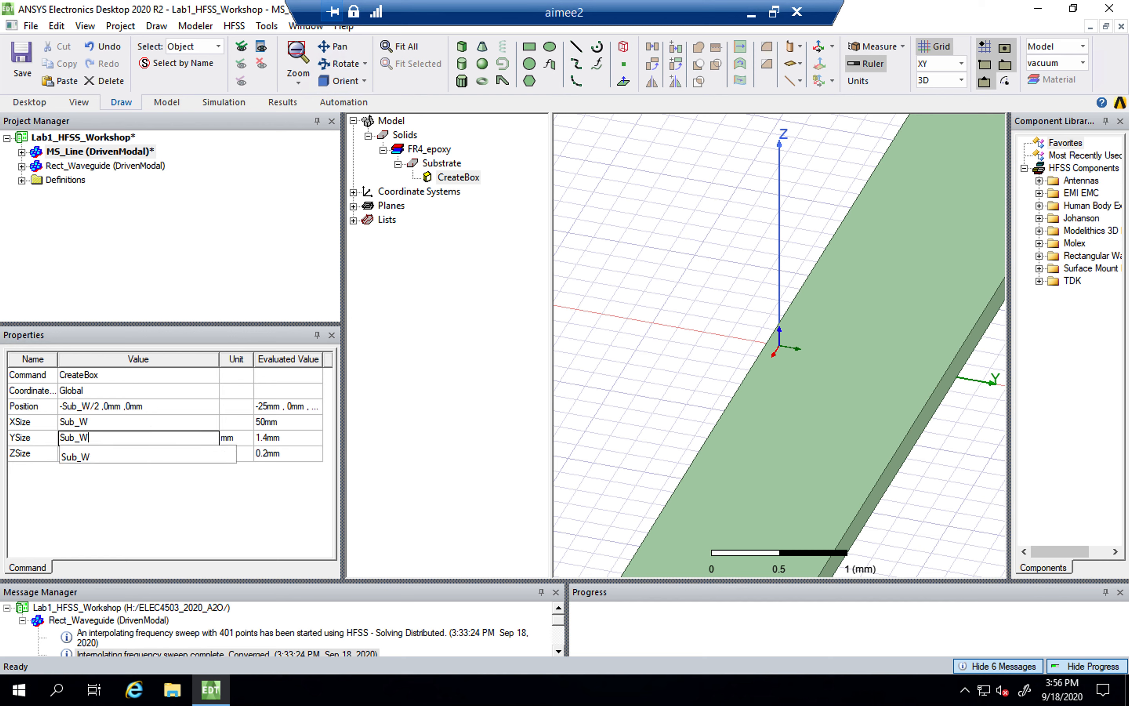
key(Tab)
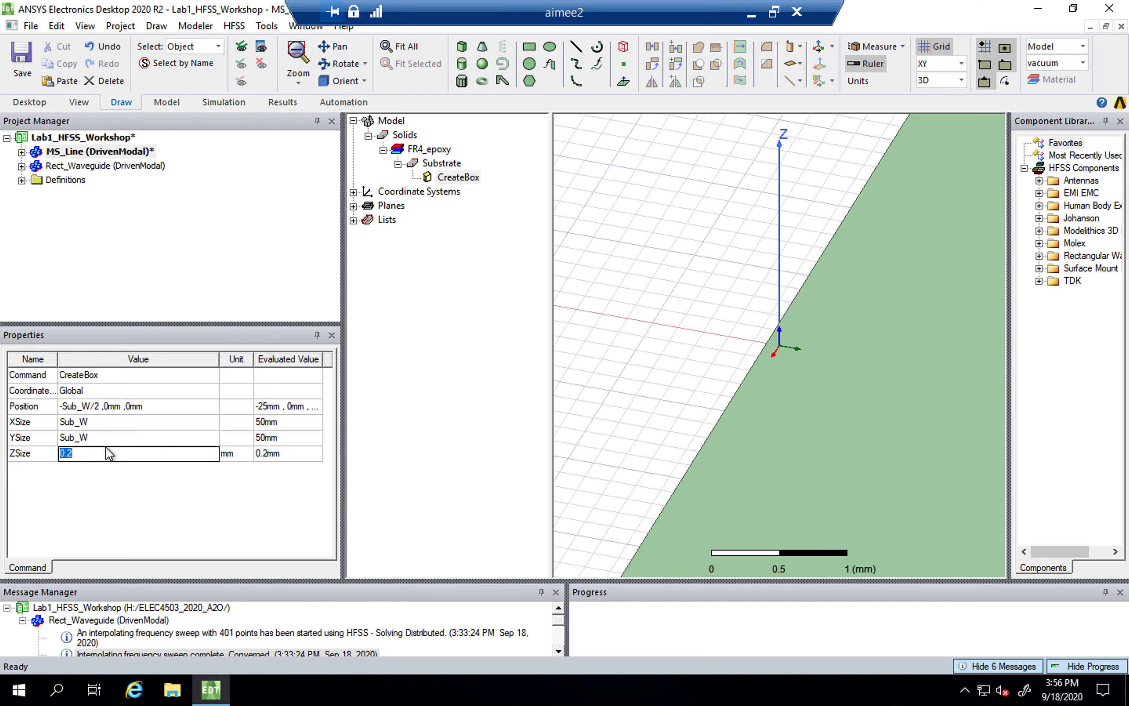
Step: Set the Substrate box's ZSize to the new variable Sub_H, entering 1.27 as its initial value
text(Sub_H)
key(Return)
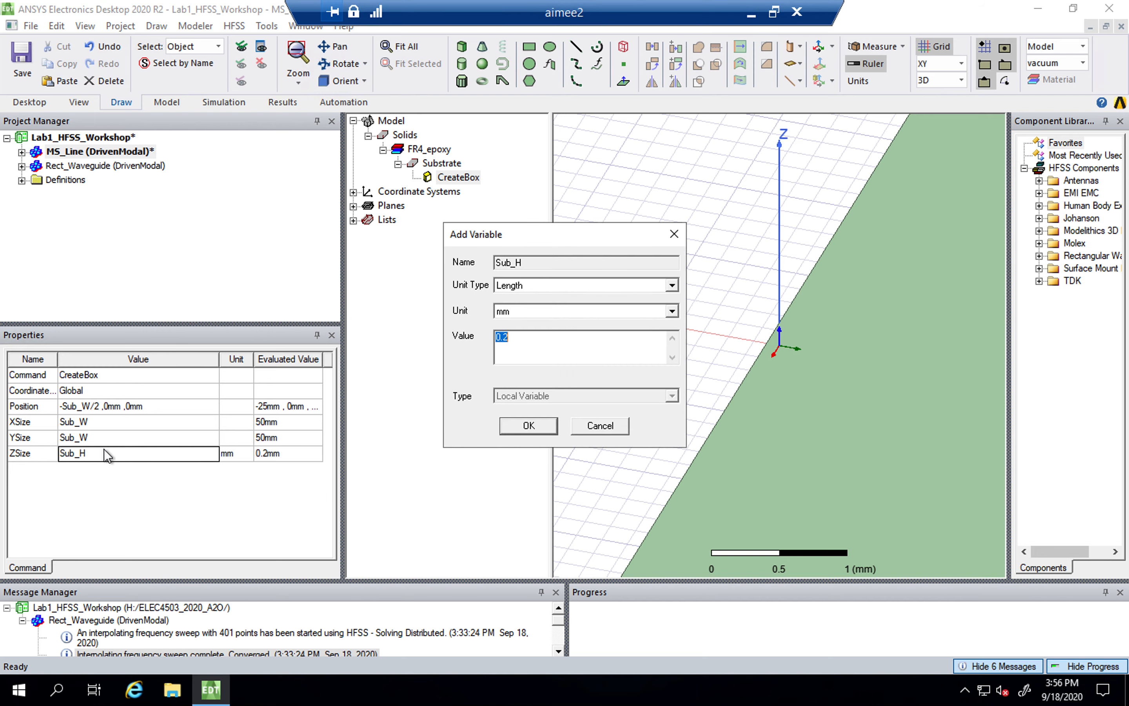
text(1.27mm)
key(BackSpace)
key(BackSpace)
key(Tab)
key(shift+Tab)
Step: Try entering the value of Sub_H in mils instead of millimetres
click(526, 341)
key(BackSpace)
key(BackSpace)
key(BackSpace)
text(0mil)
key(Tab)
Step: Define the variable Sub_H as a length of 1.27 mm
click(531, 342)
key(BackSpace)
key(BackSpace)
text(1.27mm)
key(Tab)
click(518, 423)
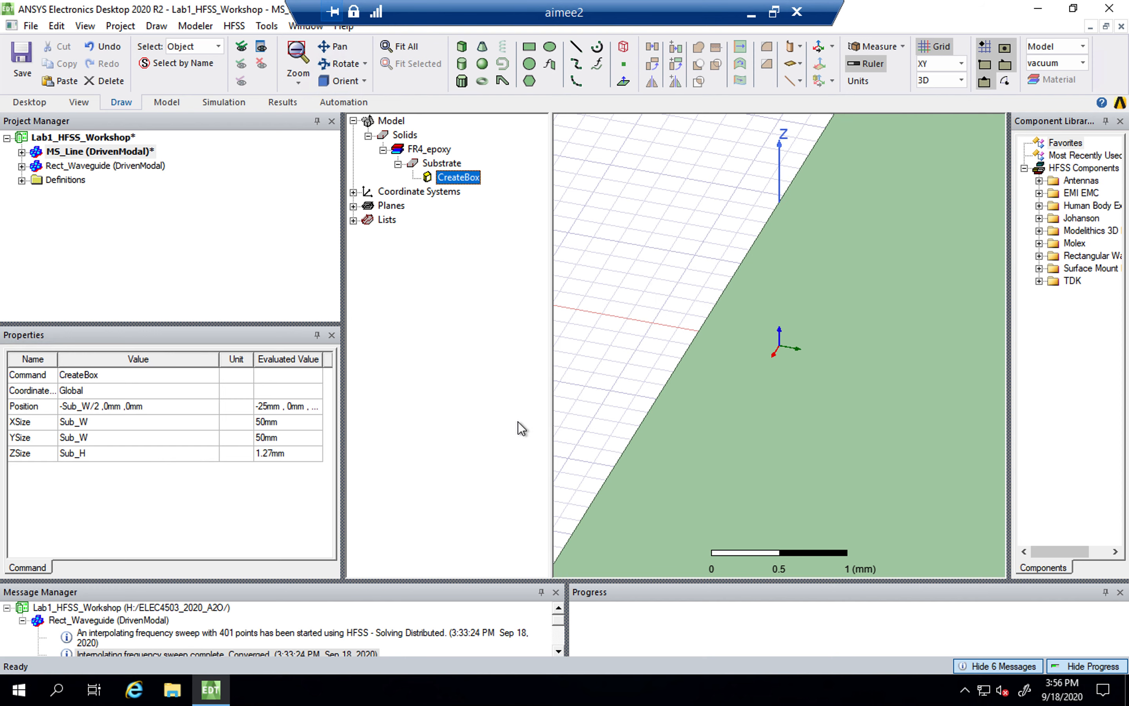
Step: Fit the whole Substrate in view and review the MS_Line design variables and the box's parametric dimensions
click(619, 315)
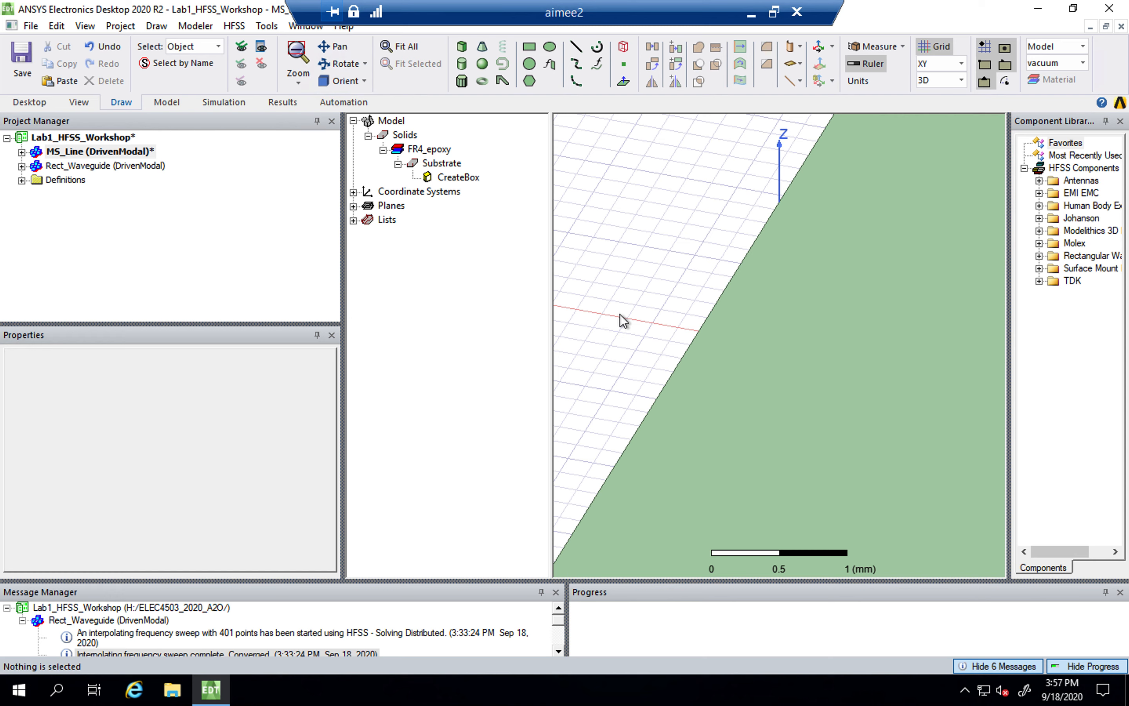
key(ctrl+d)
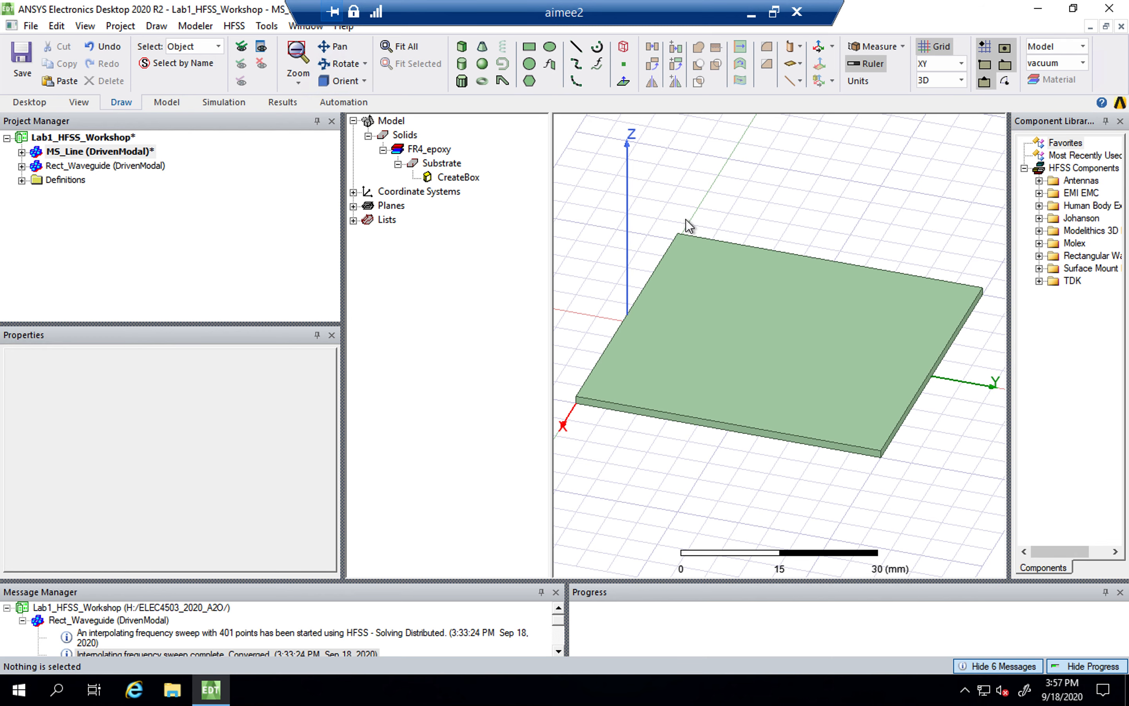
click(112, 152)
drag(99, 324, 98, 306)
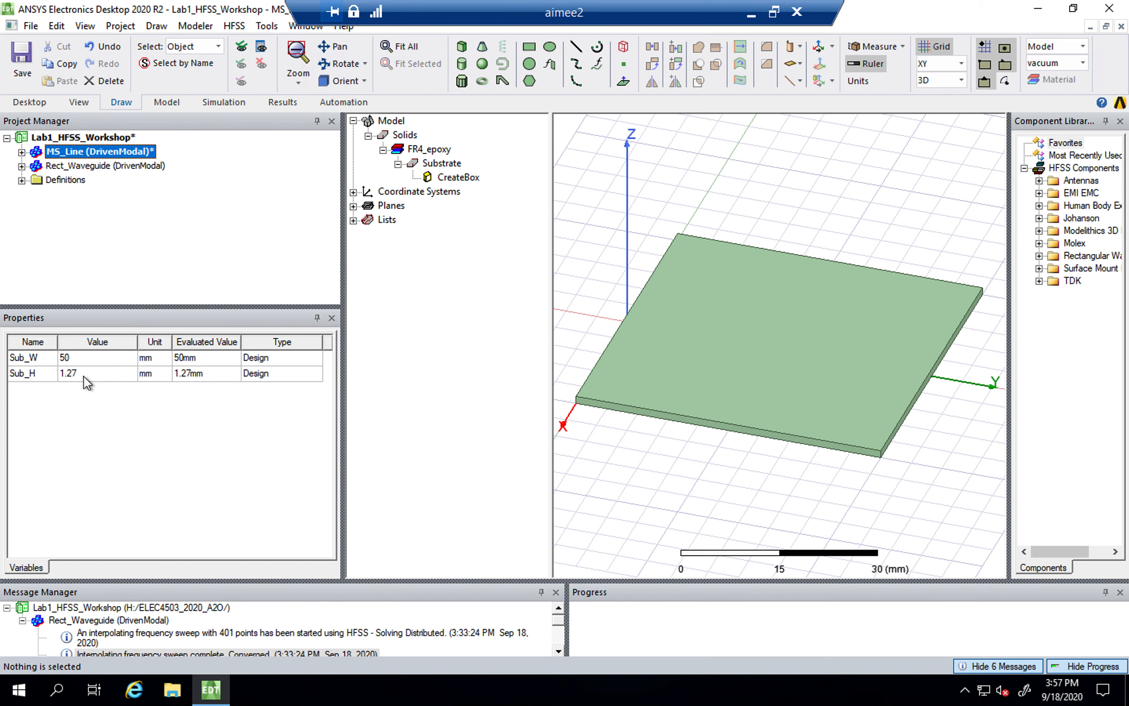
click(457, 178)
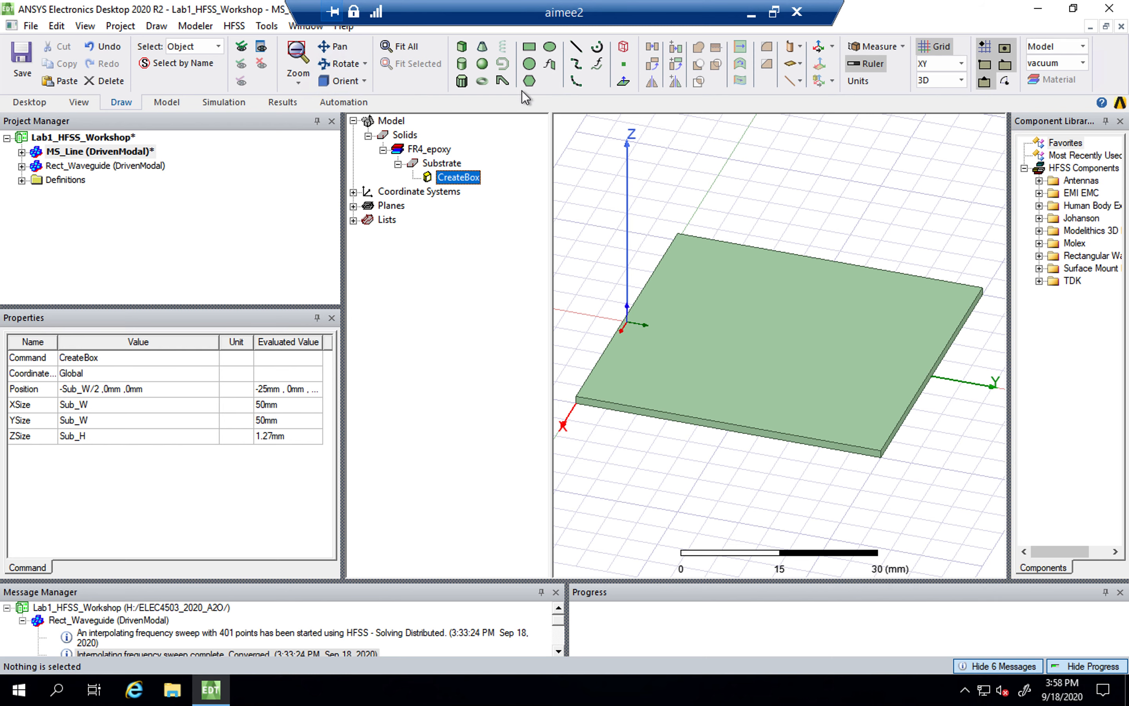
Step: Draw a rectangle about 20 mm by 30 mm on the XY plane, starting at 5, 0, 0 mm
click(531, 47)
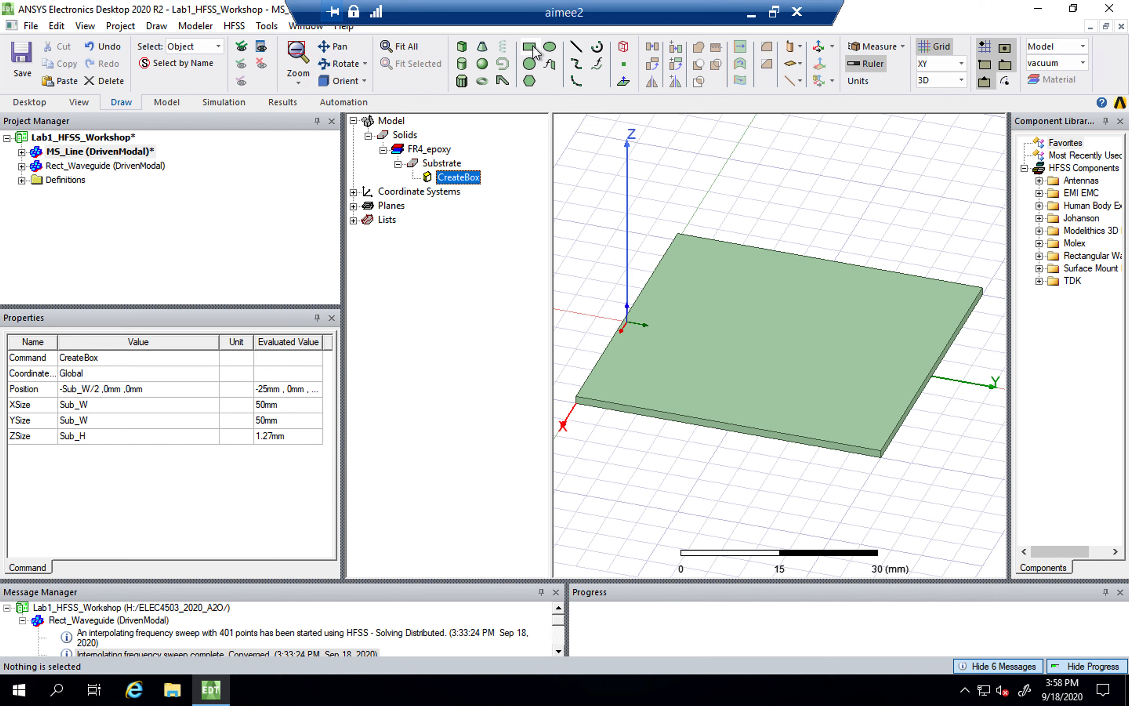
click(629, 342)
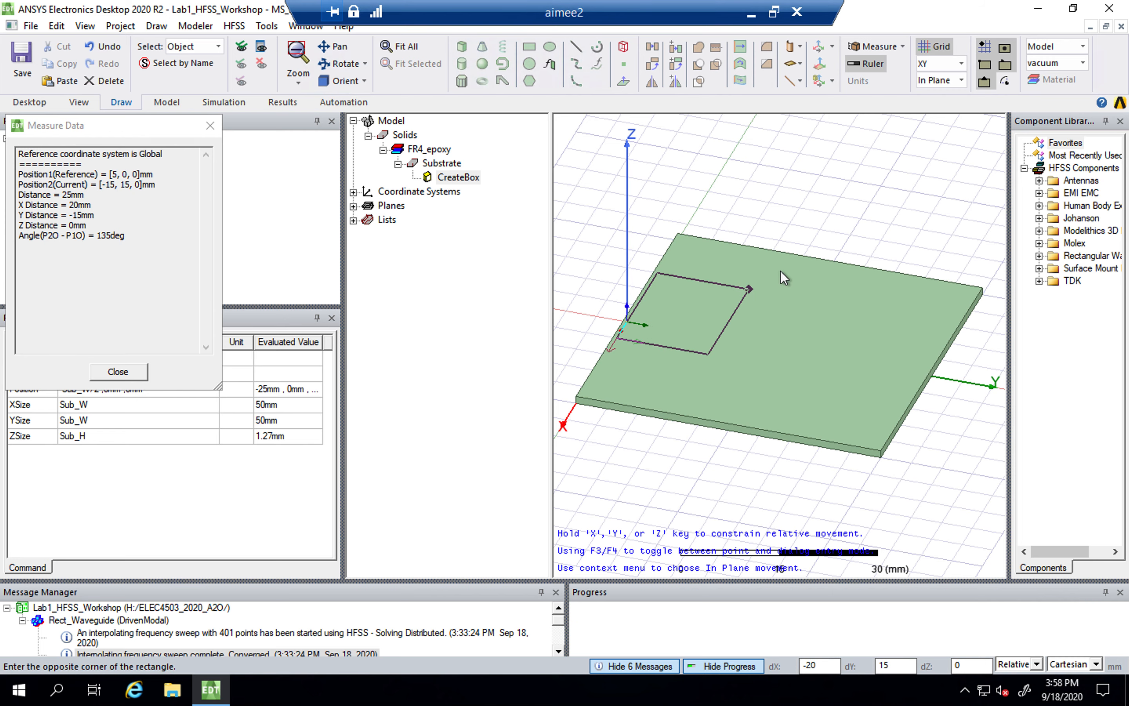
click(834, 308)
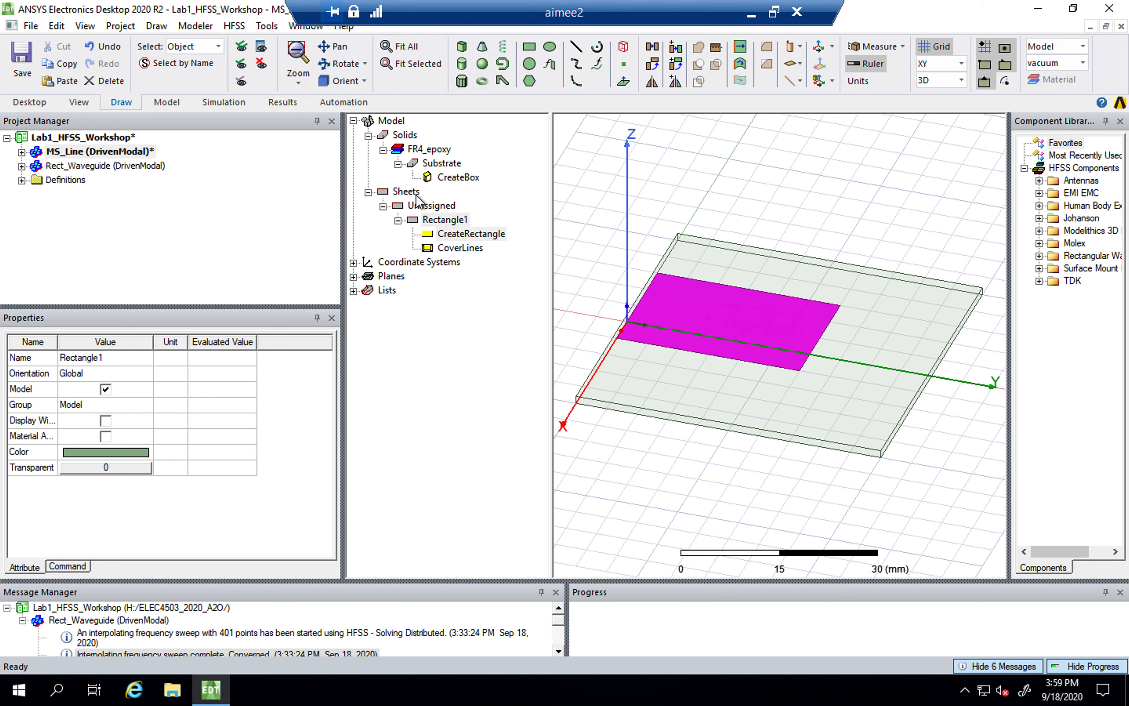
click(404, 135)
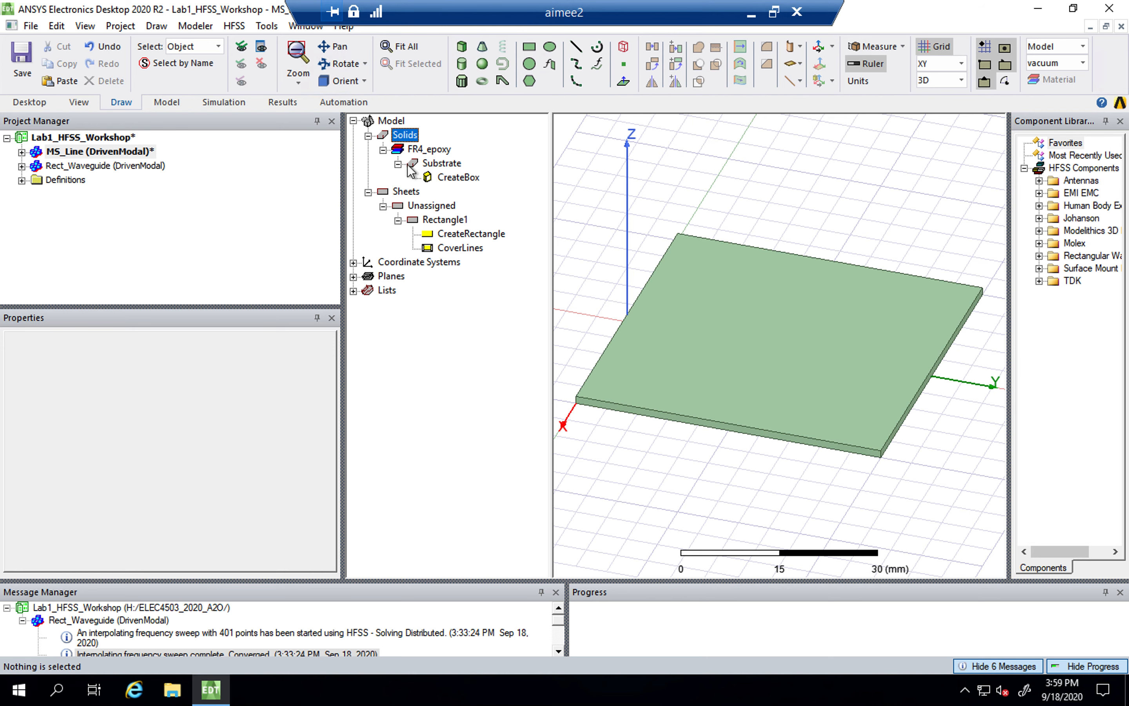
click(405, 191)
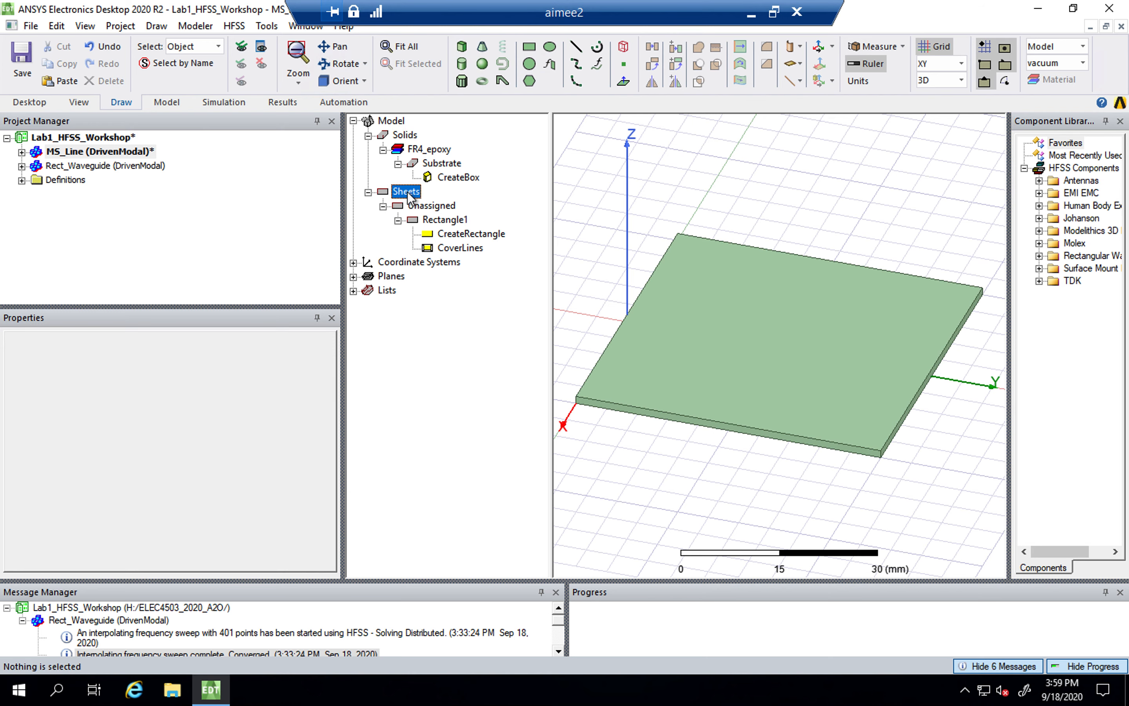
Step: Rename the new rectangle sheet as MS_Line and set its colour to orange
click(441, 221)
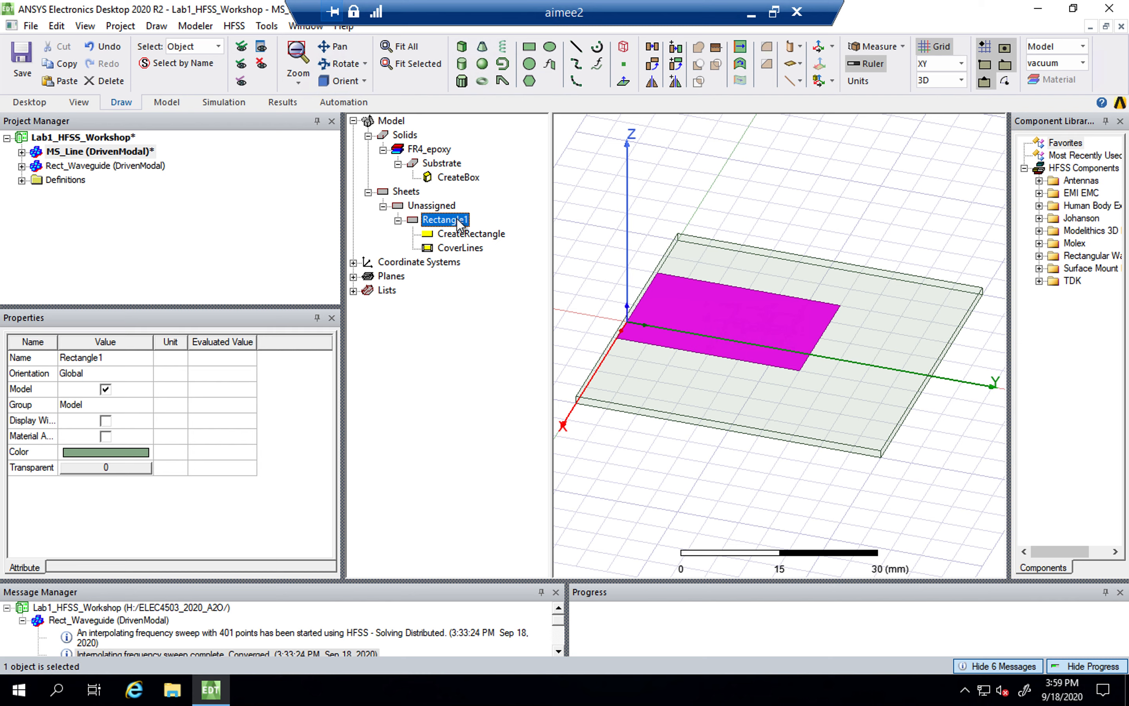
click(86, 358)
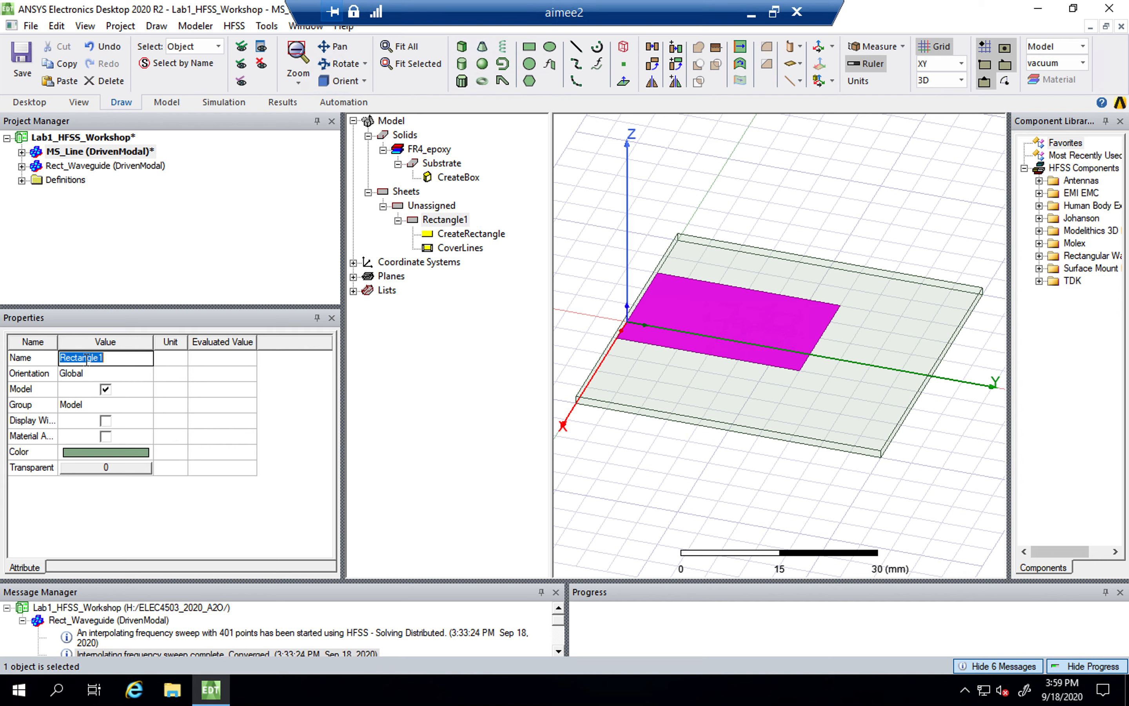
text(MS_Line)
key(Return)
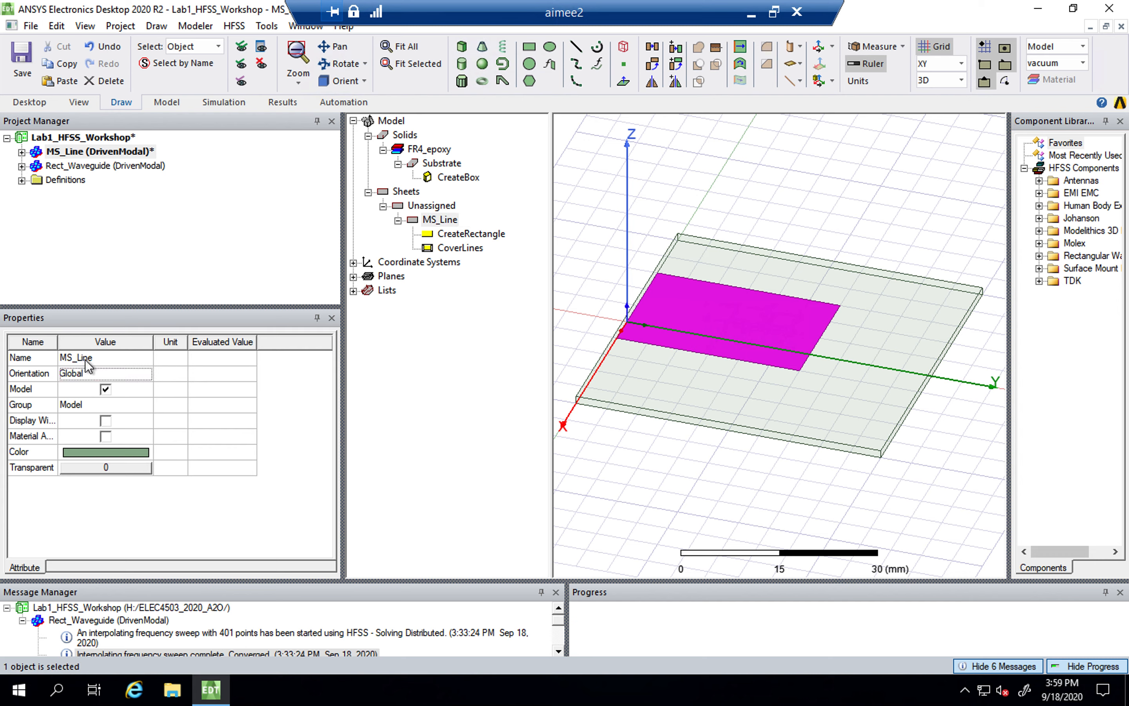
click(122, 453)
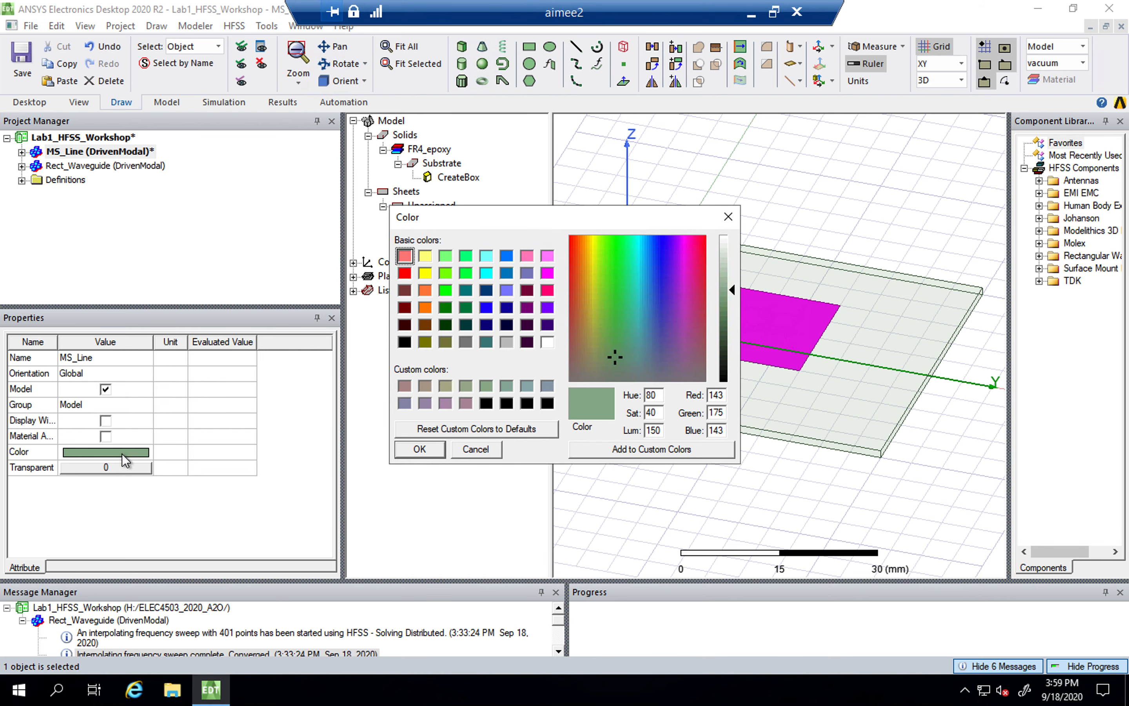
click(426, 290)
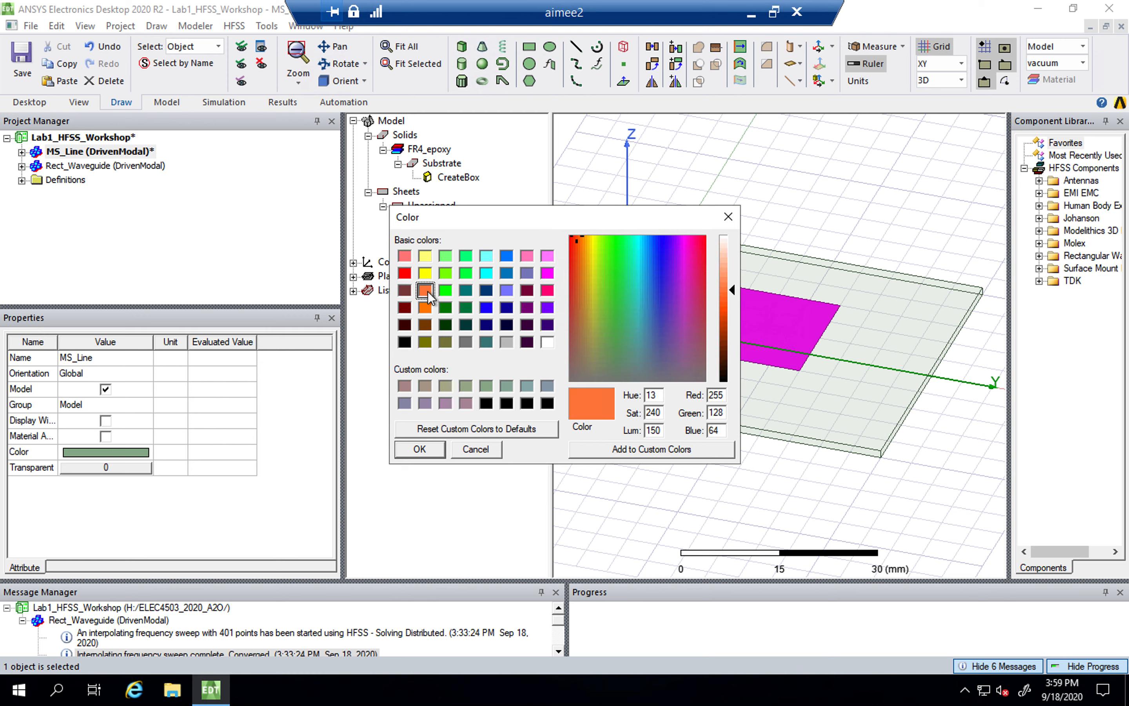
click(426, 449)
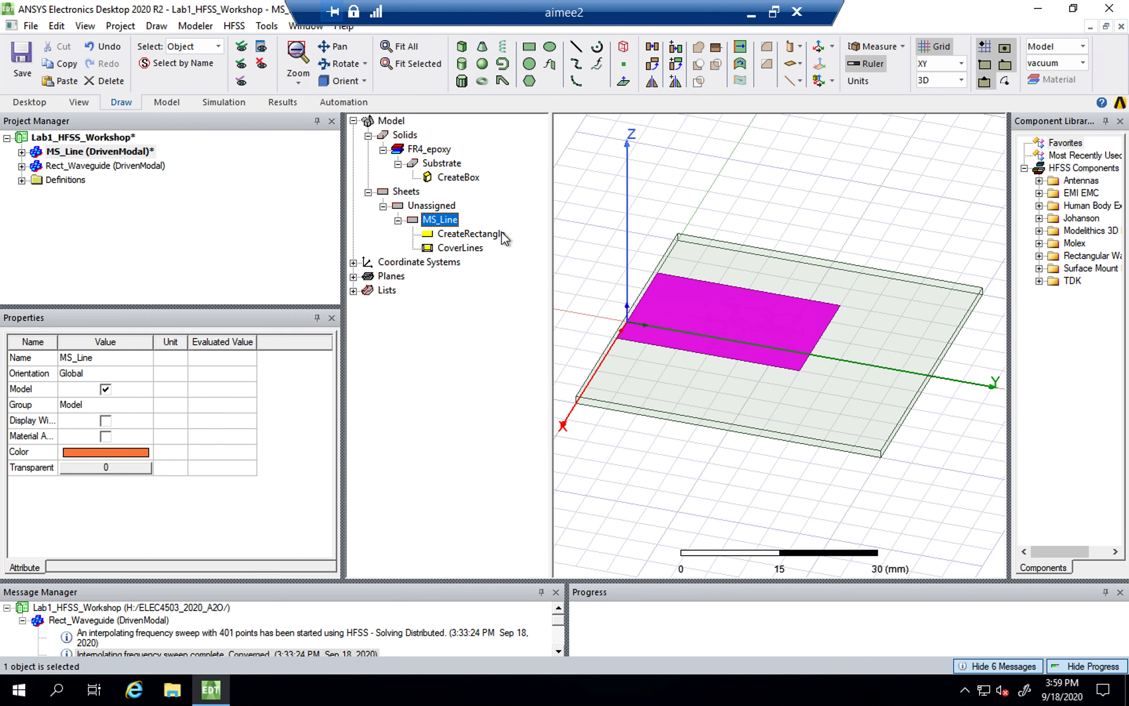
Step: Set the MS_Line rectangle's position to -MS_W/2, 0, 0, defining the new variable MS_W as 2.43 mm
click(488, 234)
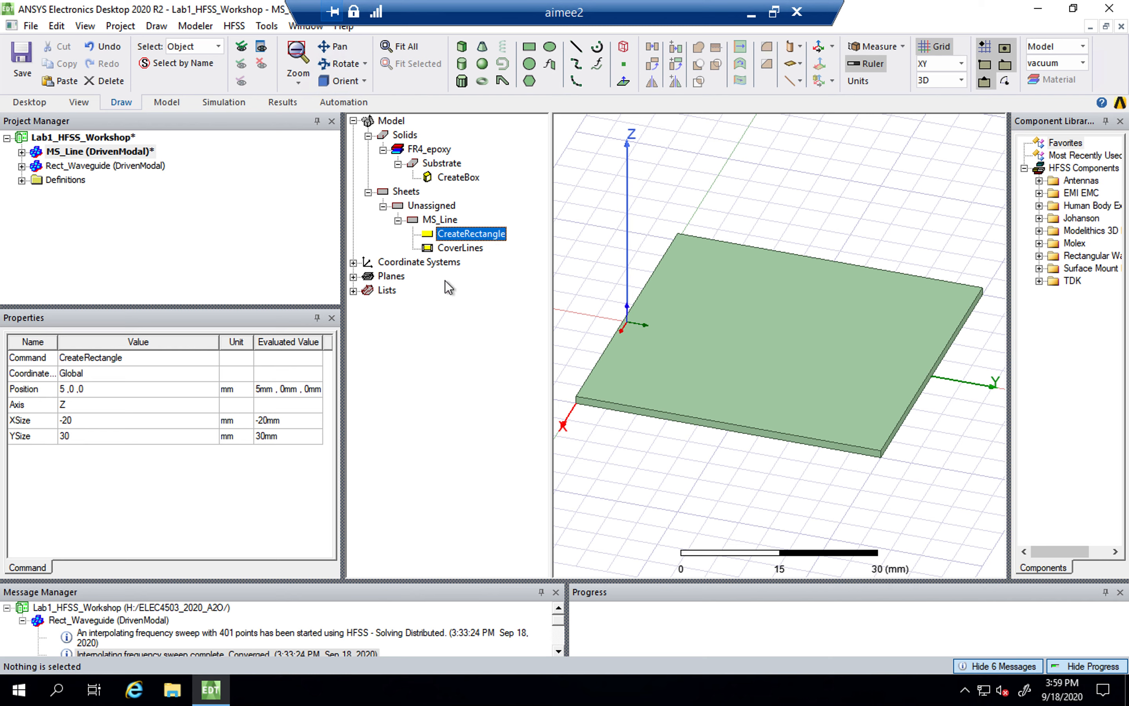
click(197, 392)
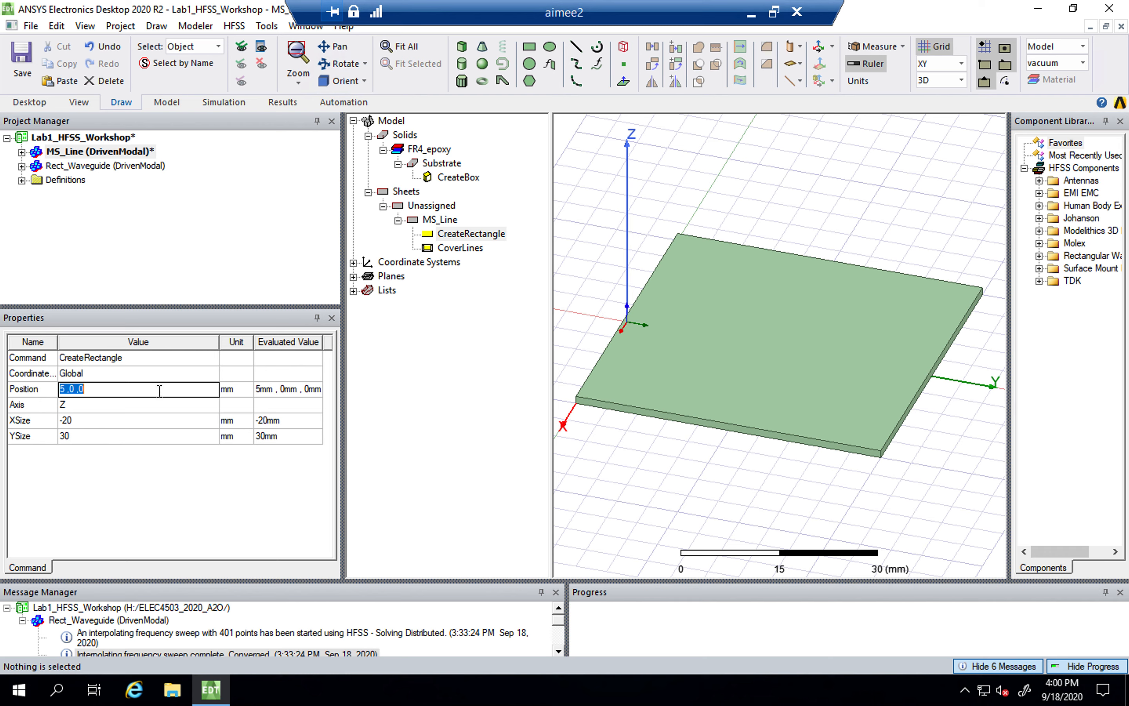
text(-MS_W/2, 0, 0)
key(Return)
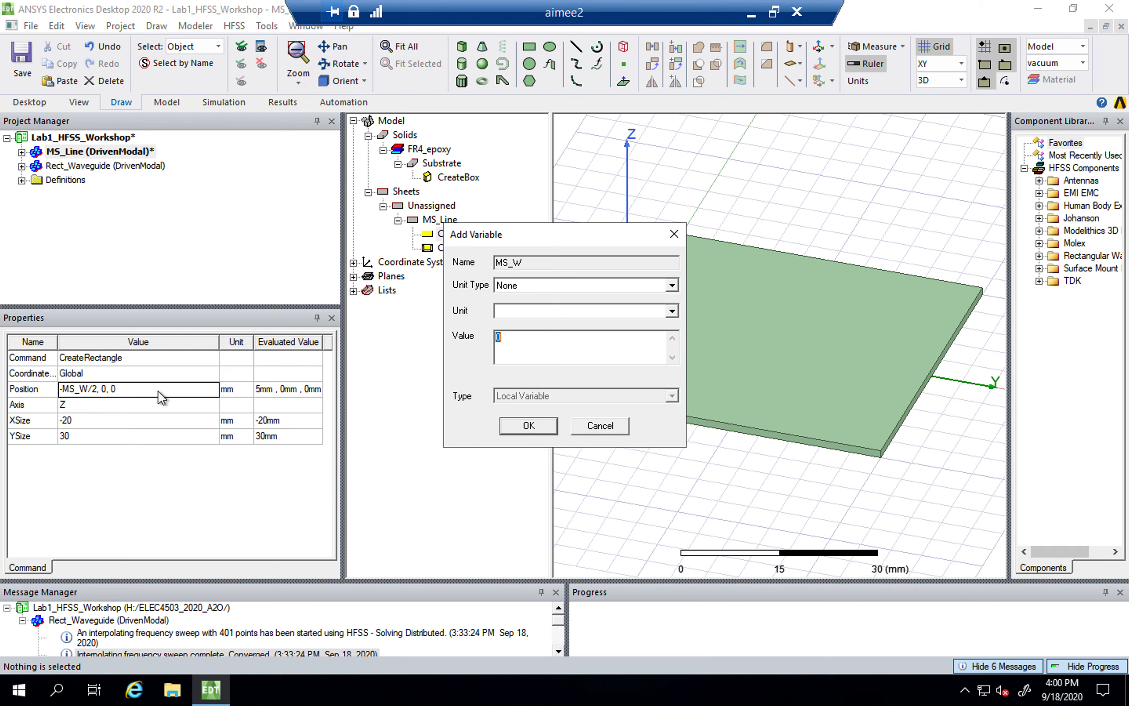
text(2.43mm)
key(Tab)
click(527, 426)
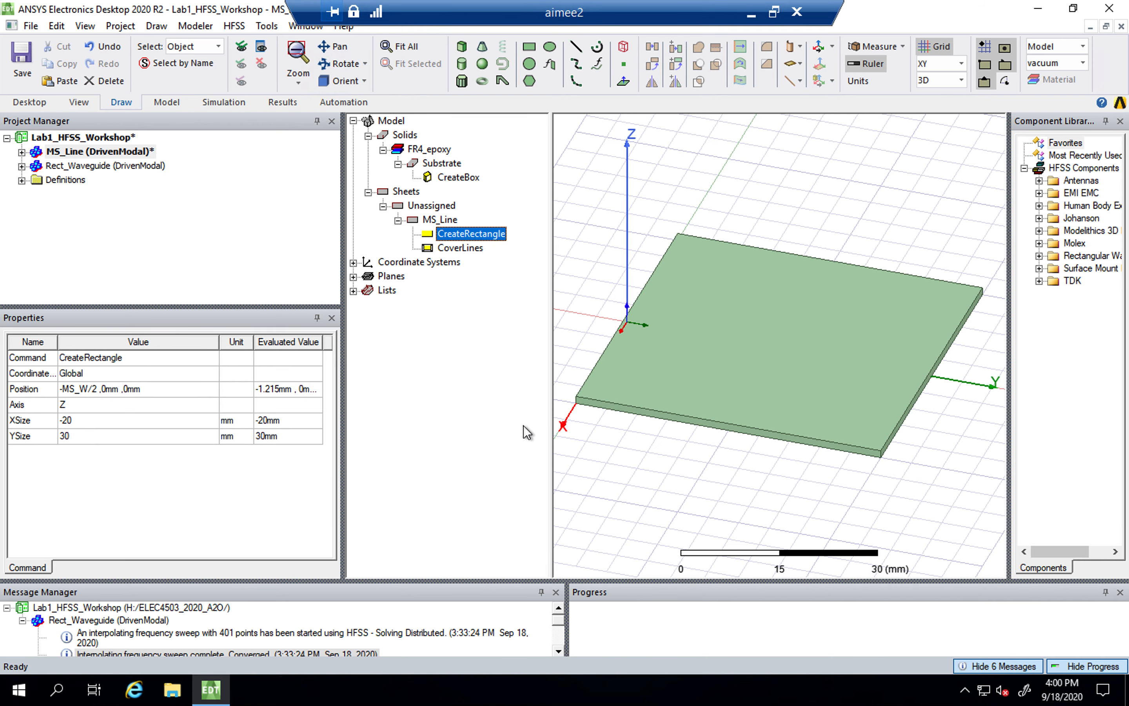
Step: Set the MS_Line rectangle's XSize to MS_W and its YSize to Sub_W
click(119, 421)
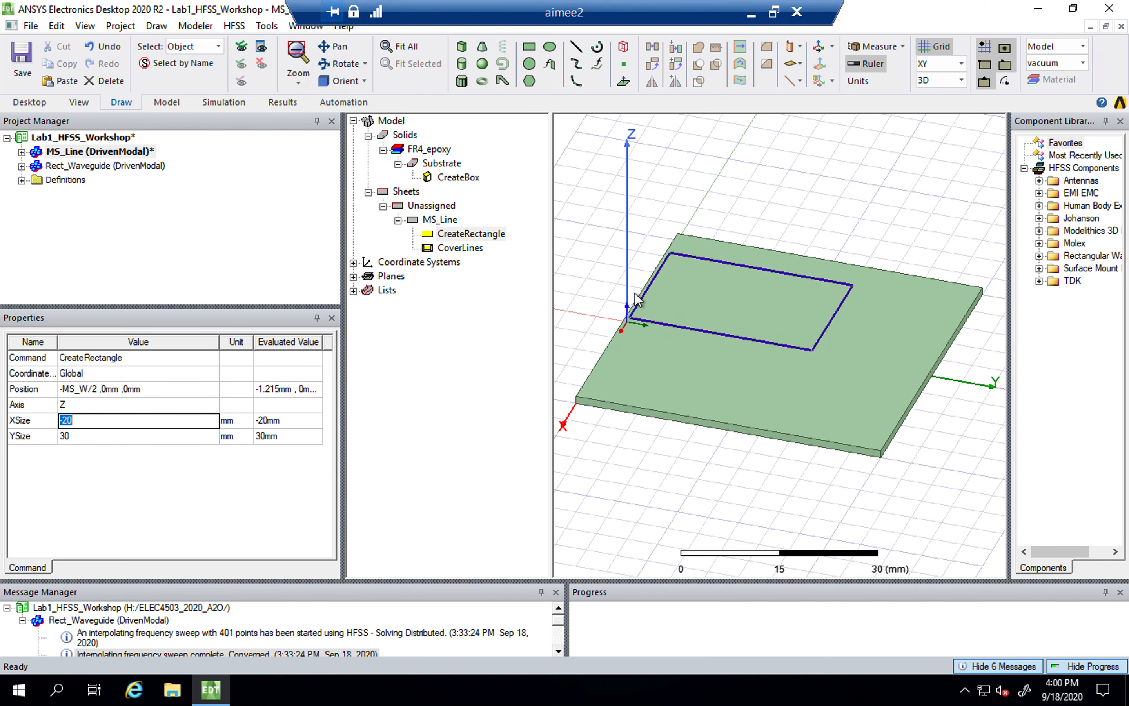
text(MS)
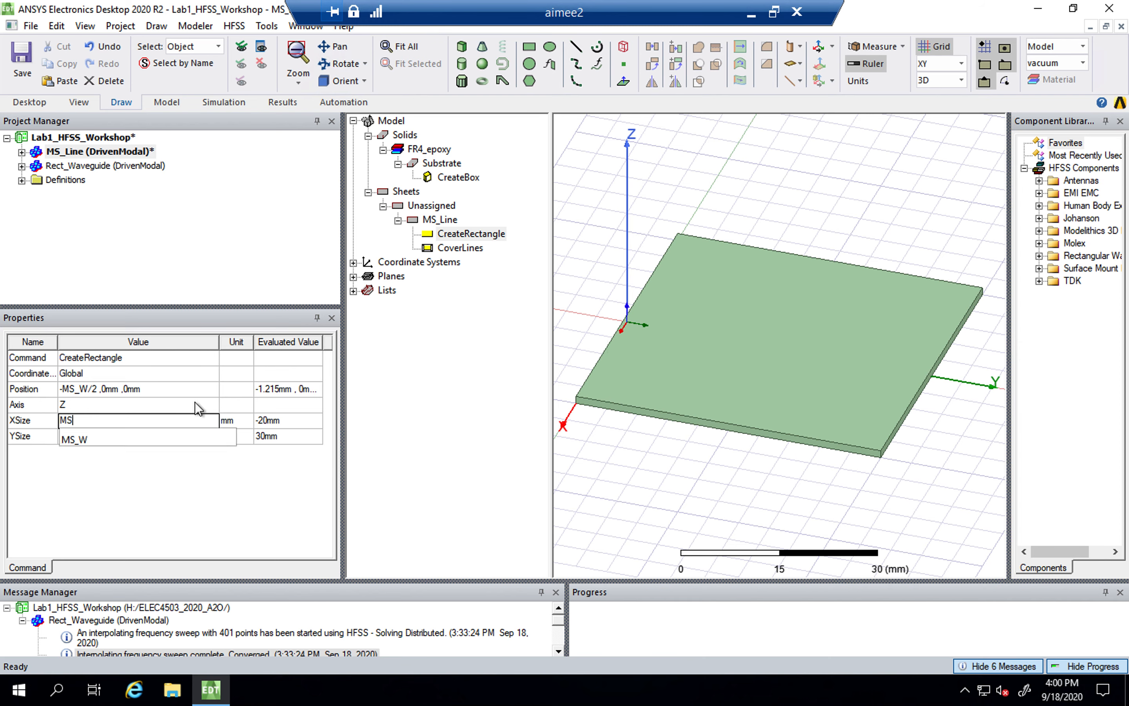
text(-w)
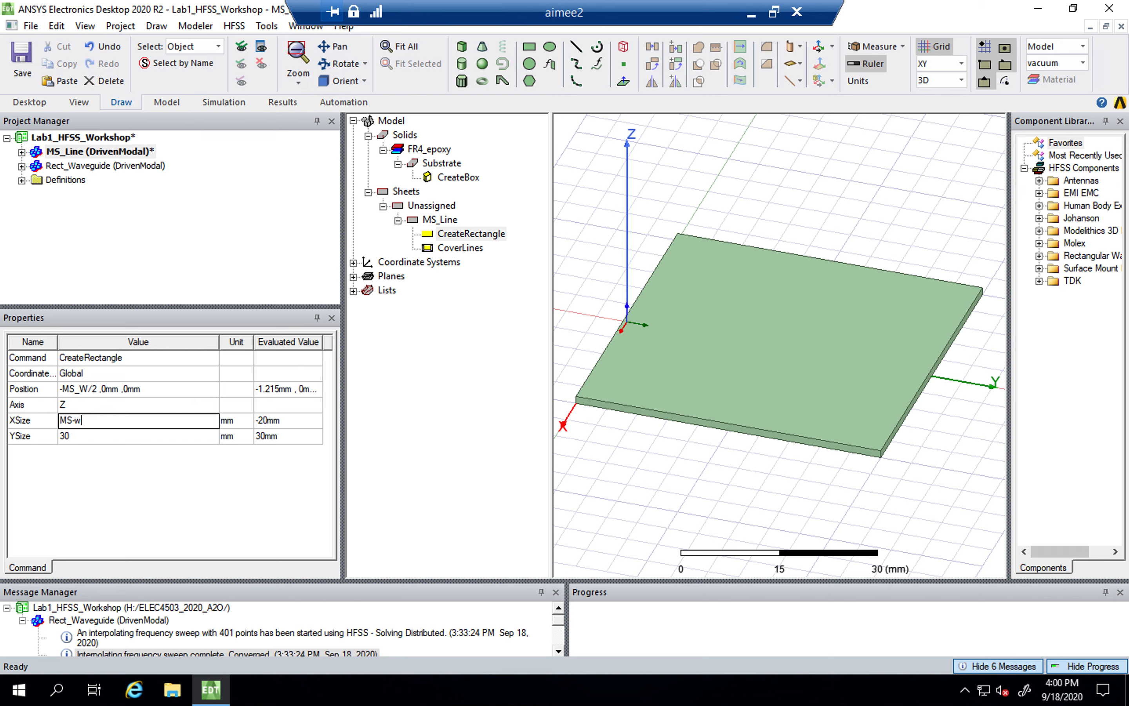
key(BackSpace)
key(BackSpace)
text(_W)
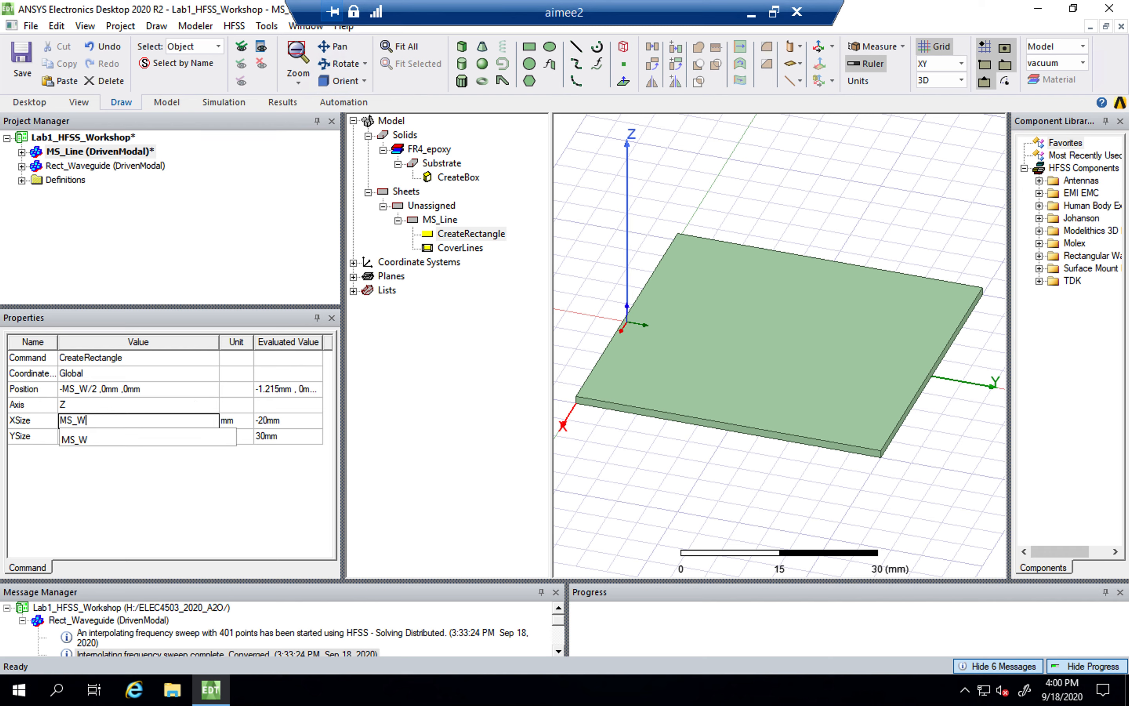
key(Tab)
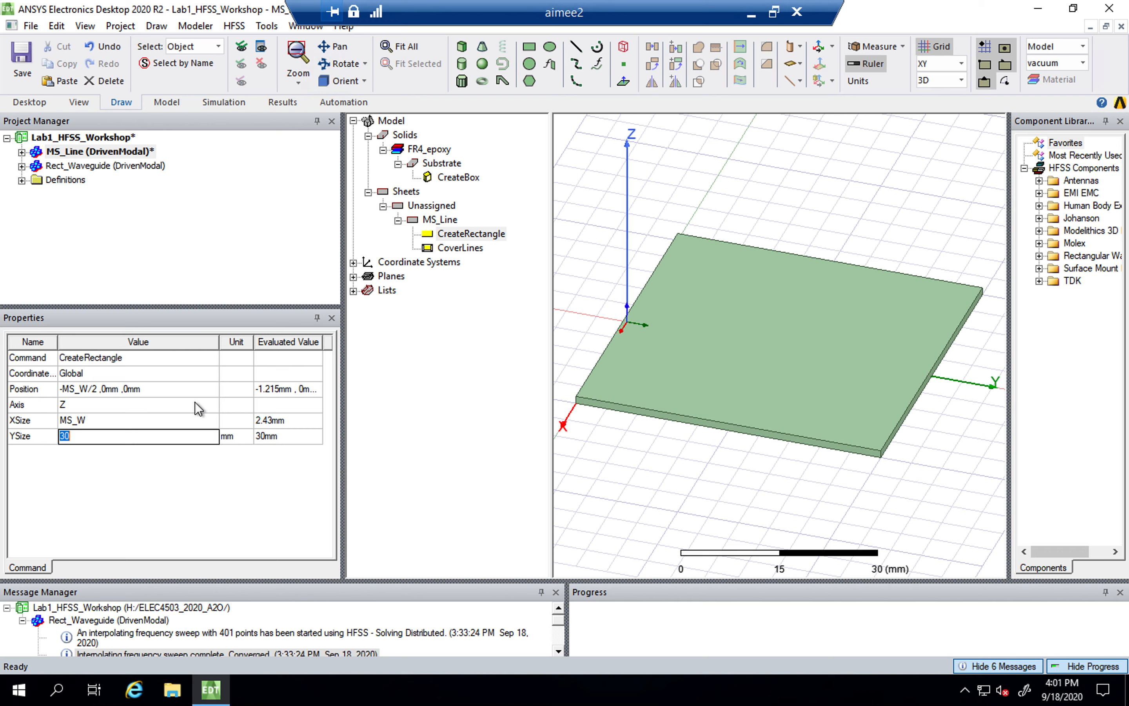
text(Sub)
key(Down)
key(Down)
key(Return)
Step: Change the Z coordinate of the MS_Line rectangle's position to Sub_H, placing the trace on top of the Substrate
click(175, 392)
click(174, 390)
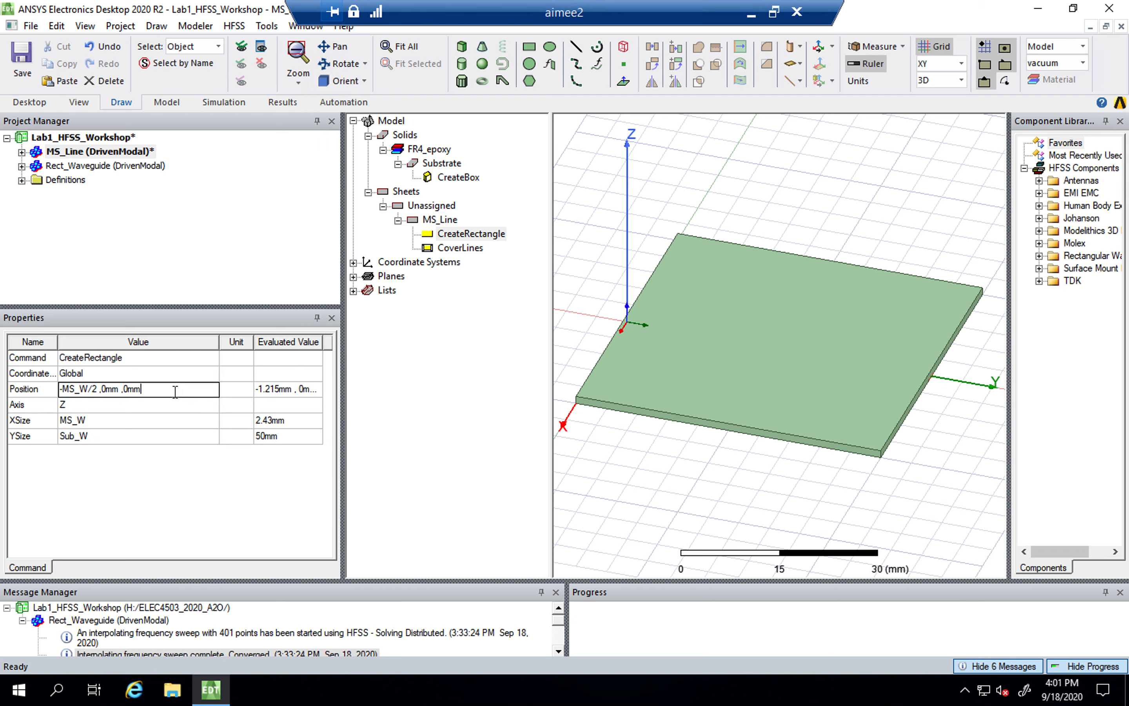
drag(125, 388, 189, 388)
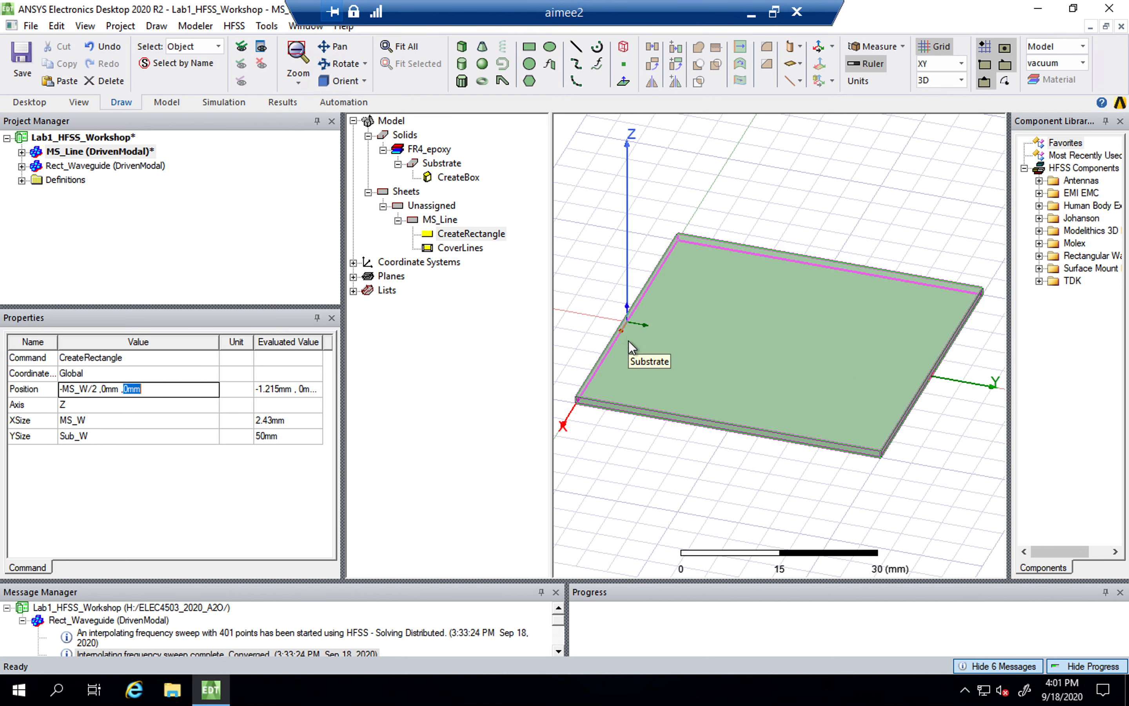
click(168, 390)
key(BackSpace)
key(BackSpace)
key(BackSpace)
text(Sub)
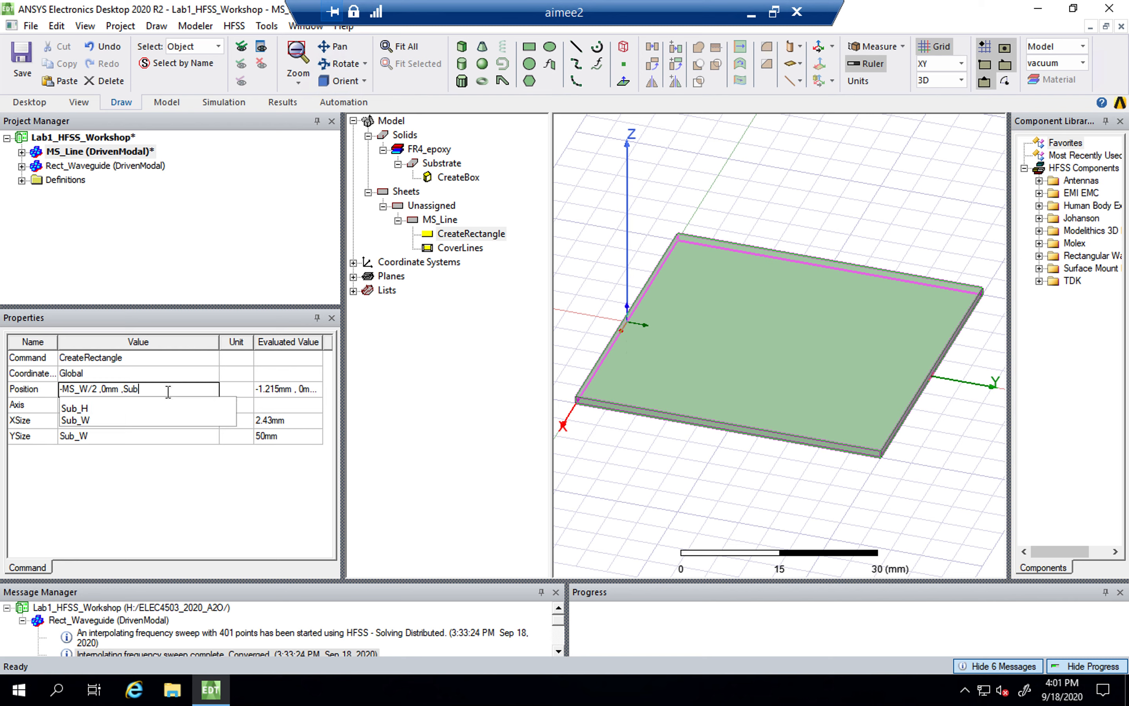
key(Down)
key(Return)
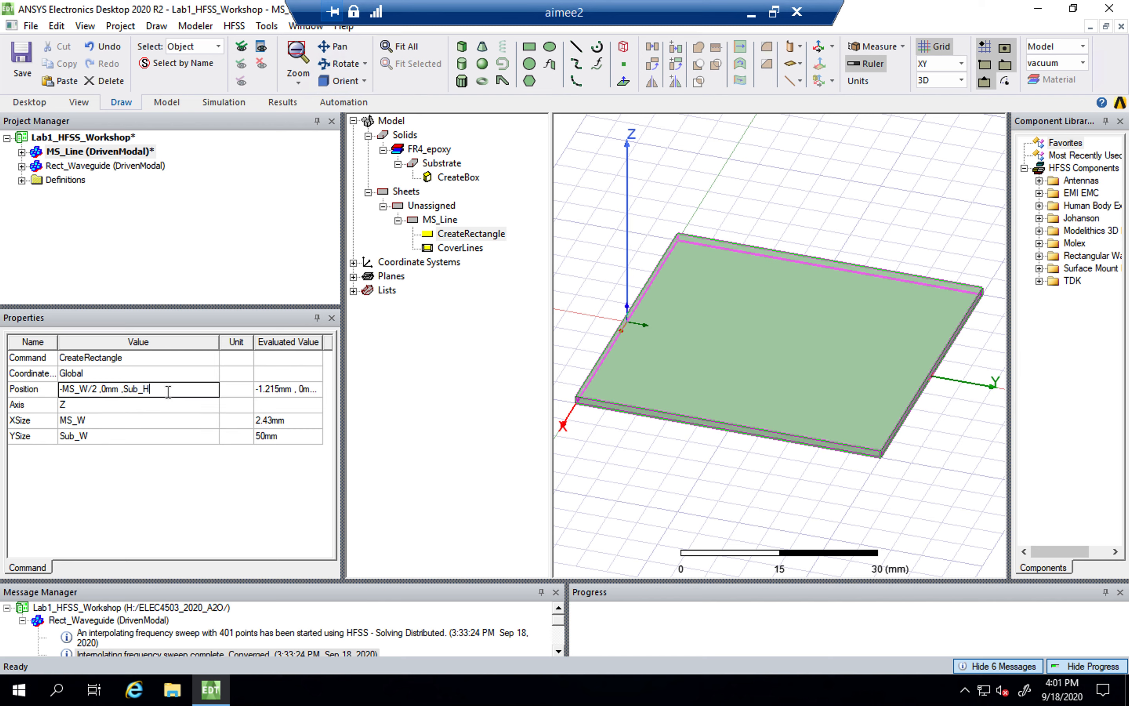
key(Return)
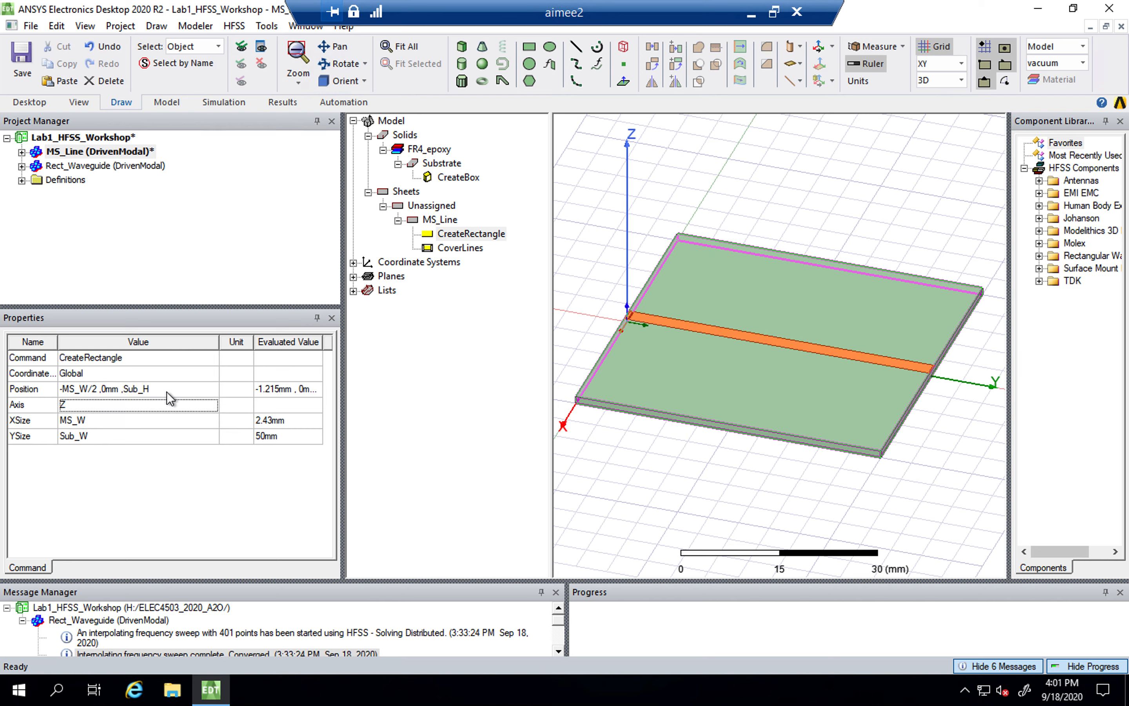
Step: Review the MS_Line design variables and the trace rectangle's position and size expressions
click(172, 481)
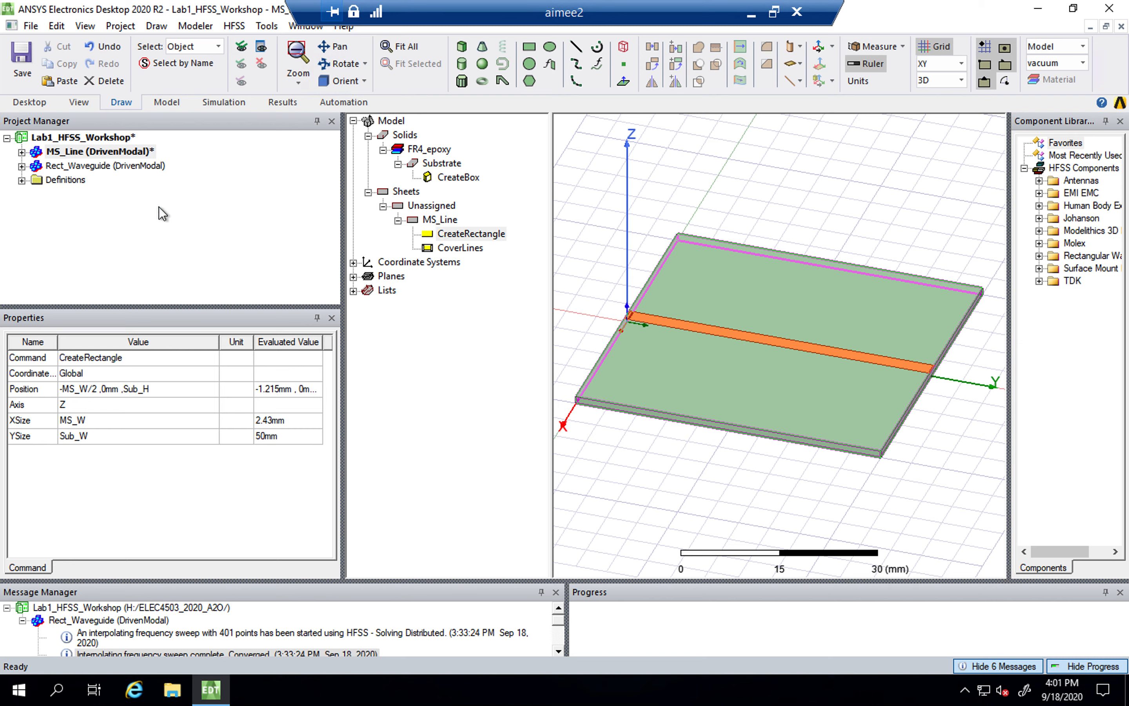
click(117, 157)
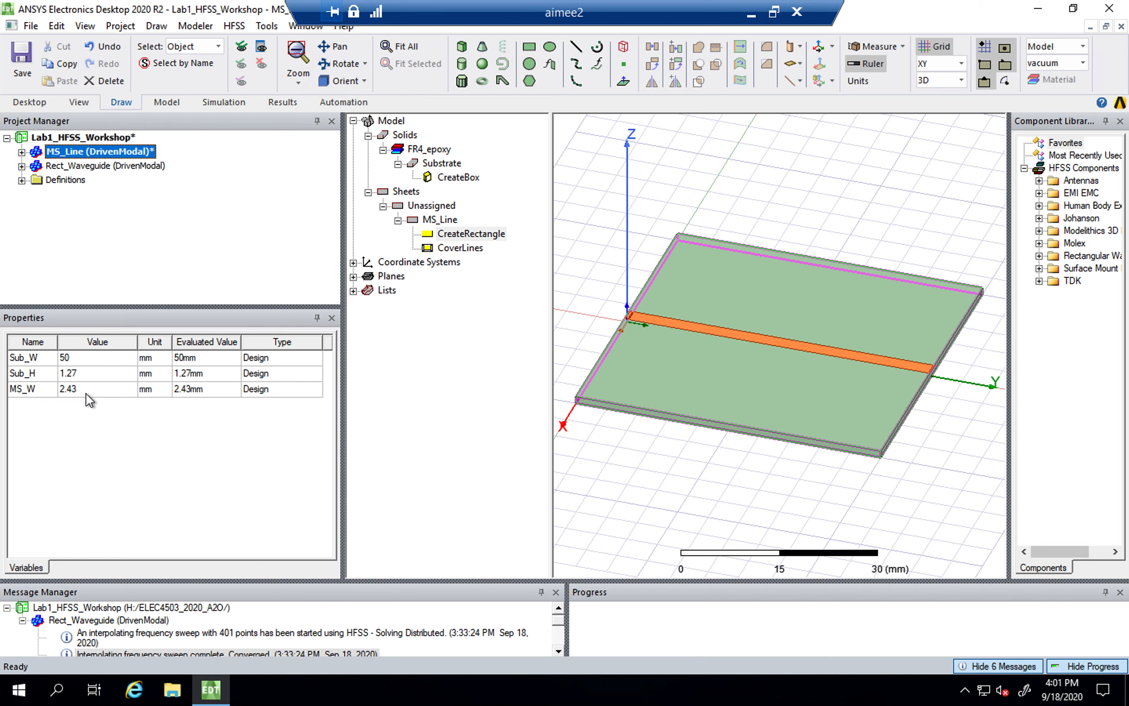
click(466, 233)
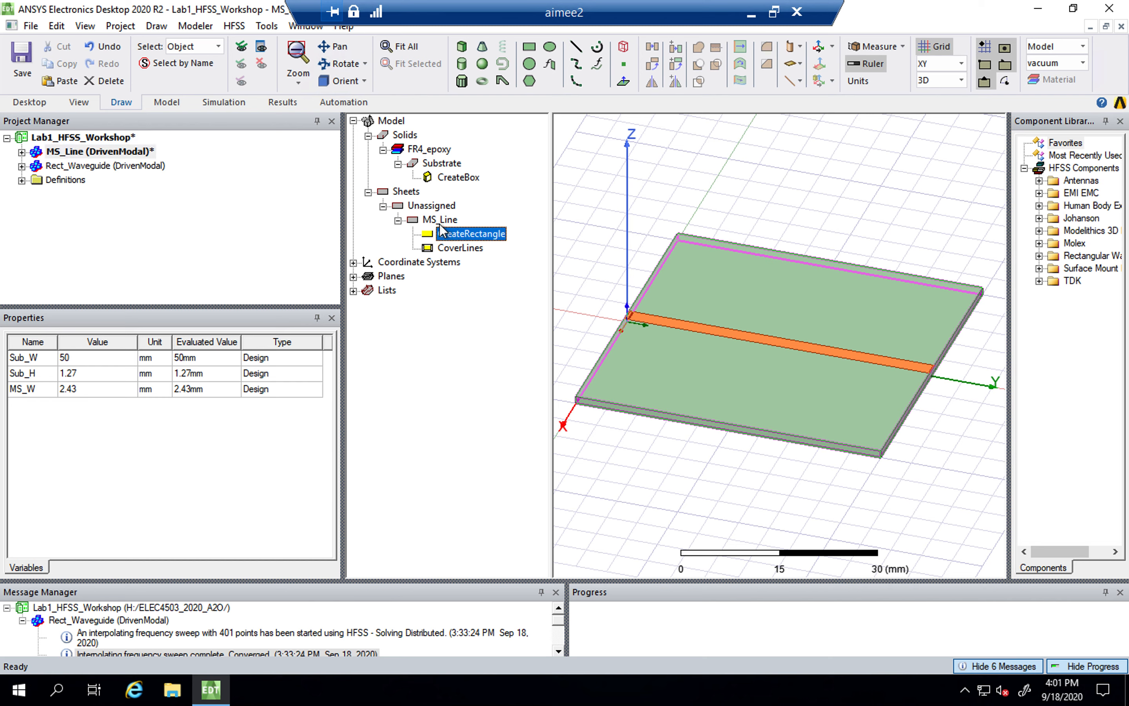
click(439, 221)
click(457, 235)
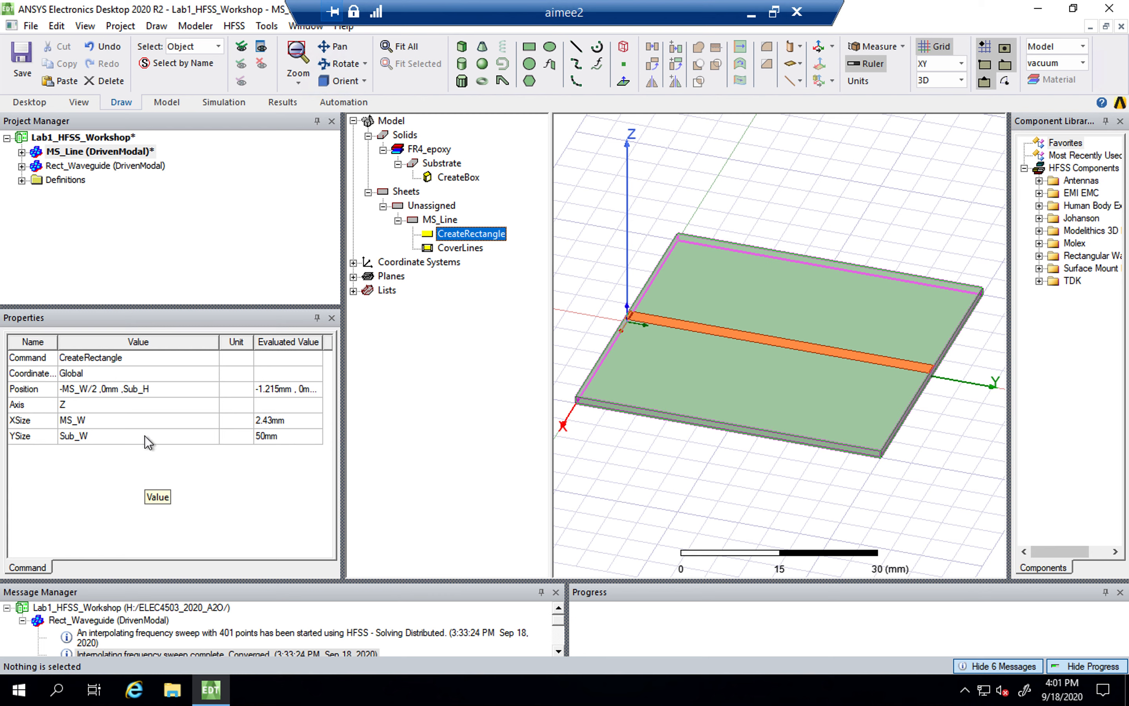
Step: Test the parametric geometry by setting the design variable Sub_W to 10 mm and back to 50 mm
click(123, 152)
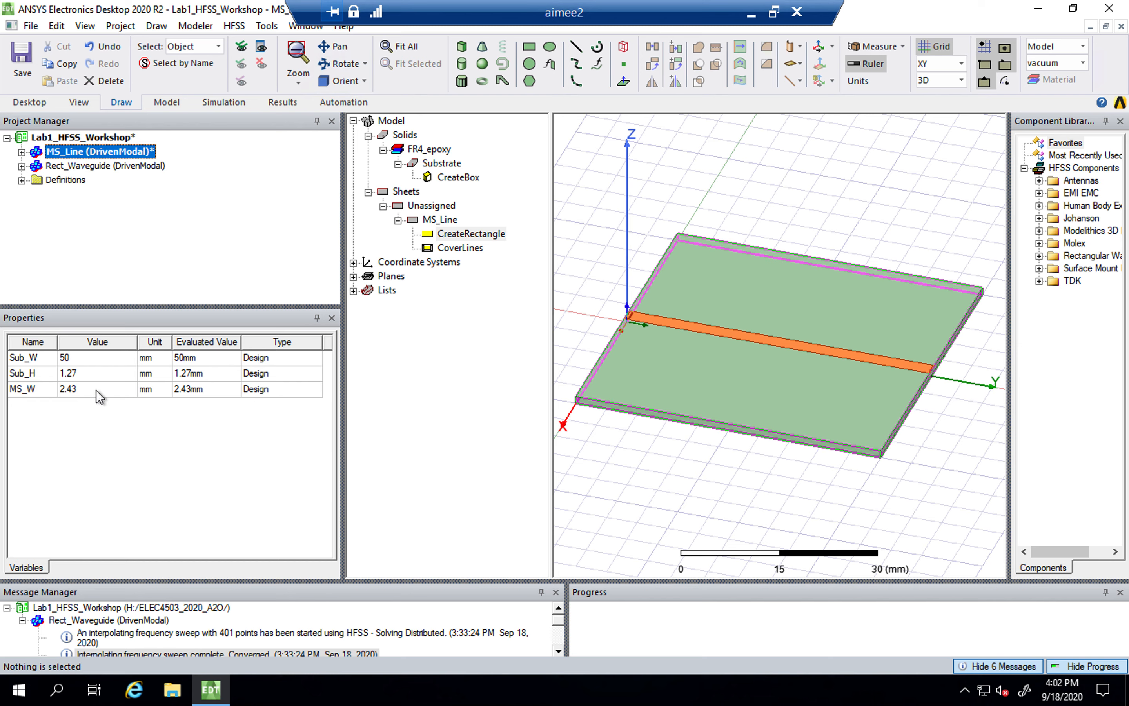
click(87, 358)
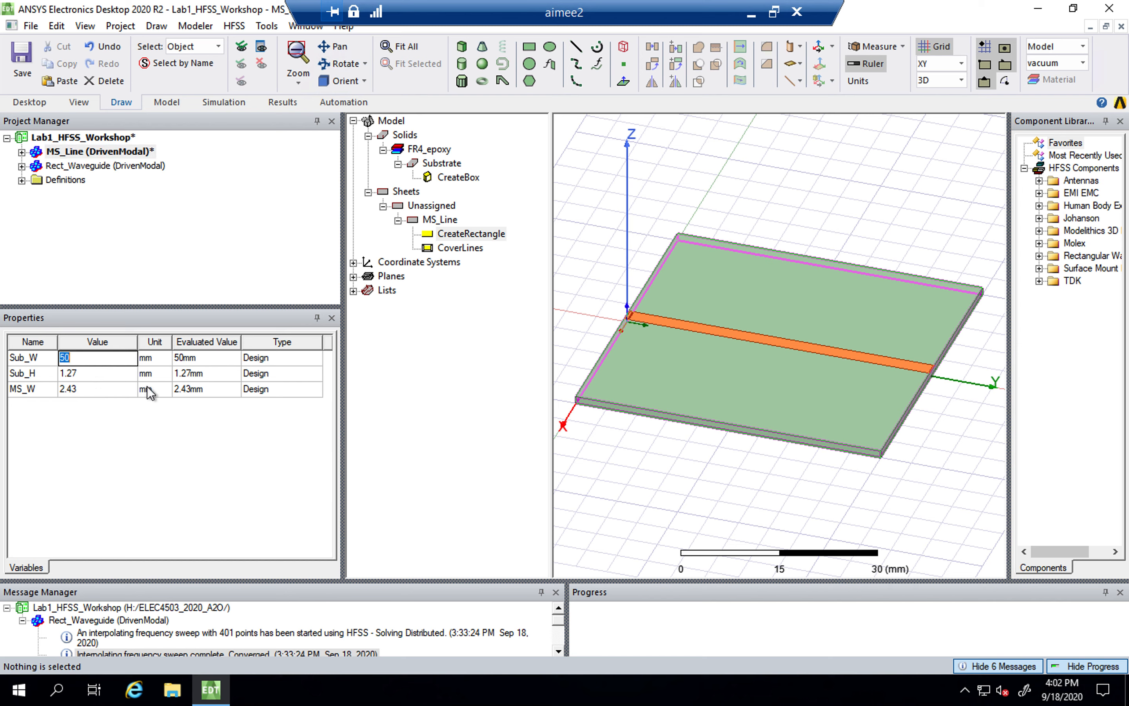
text(10)
key(Return)
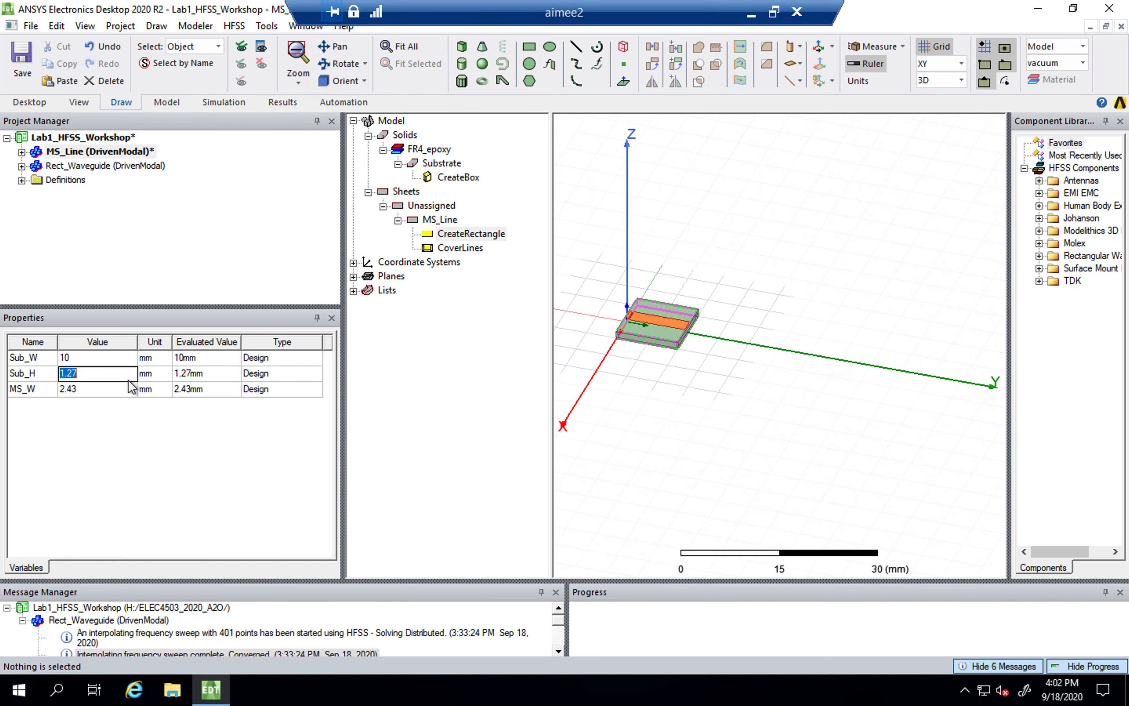
click(101, 358)
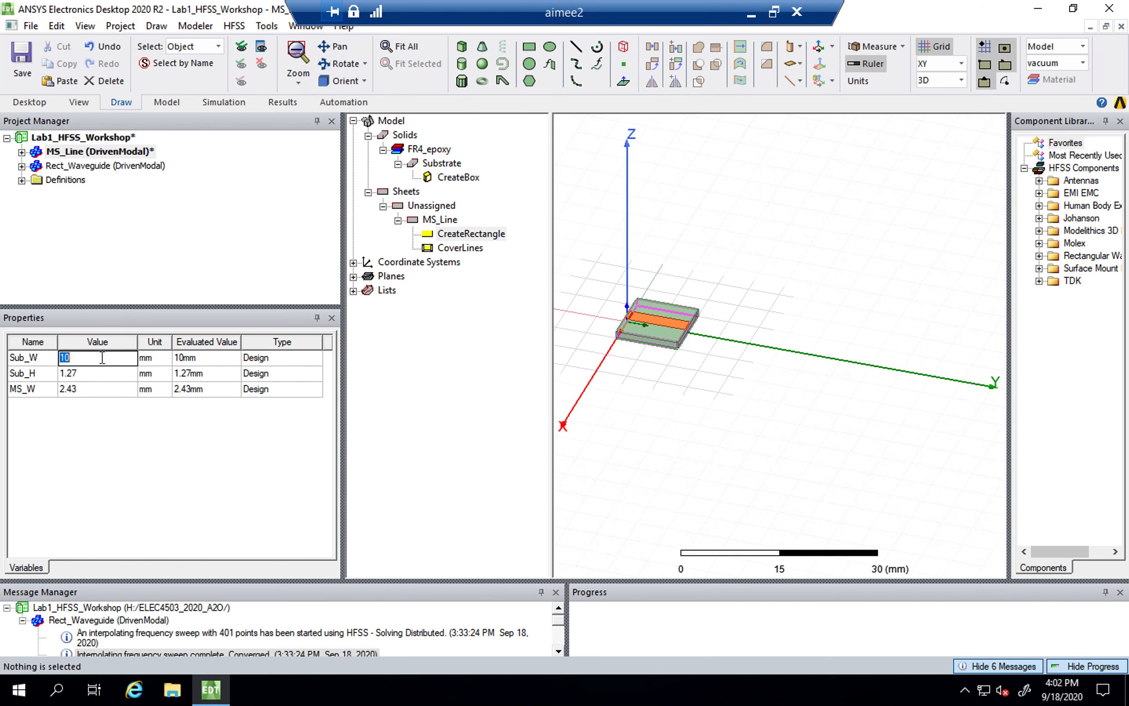
text(50)
key(Return)
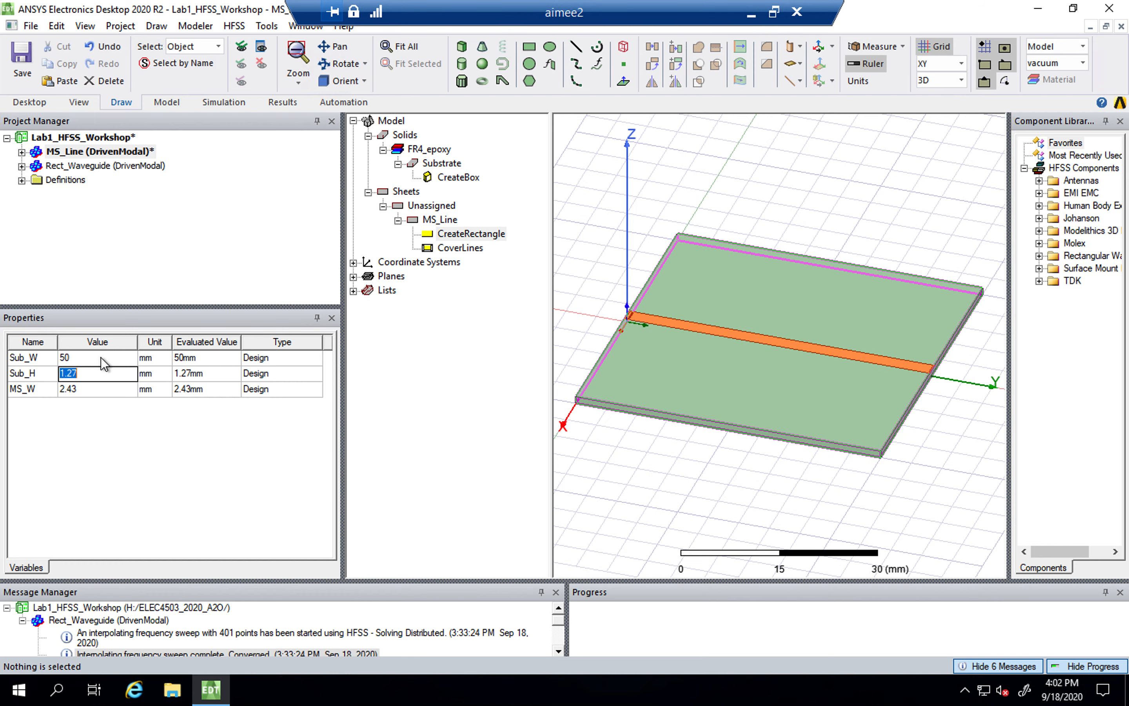
Step: Assign a finite conductivity boundary to the MS_Line sheet, using copper as its material
click(446, 219)
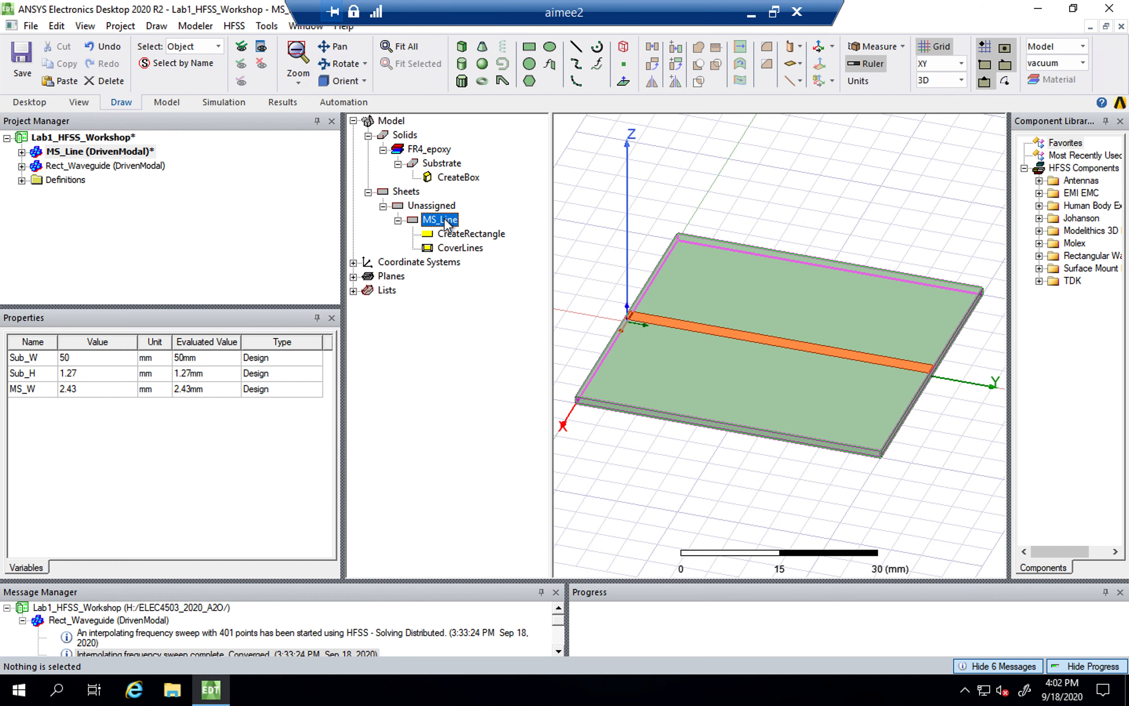
click(461, 235)
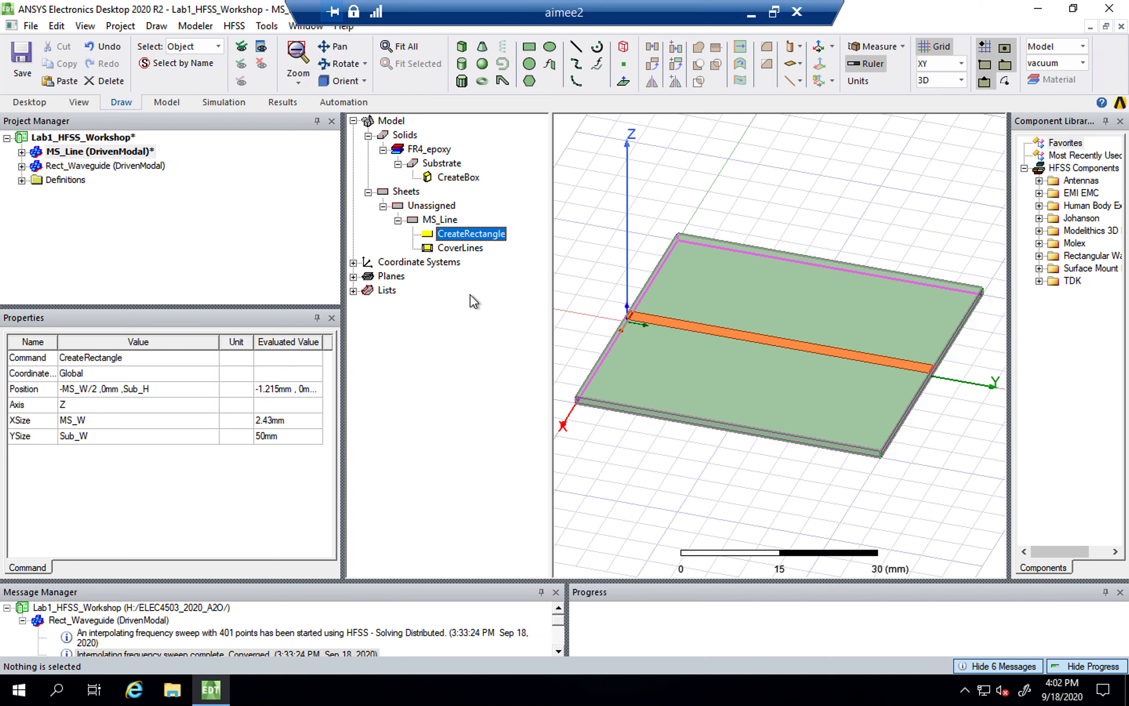
click(441, 221)
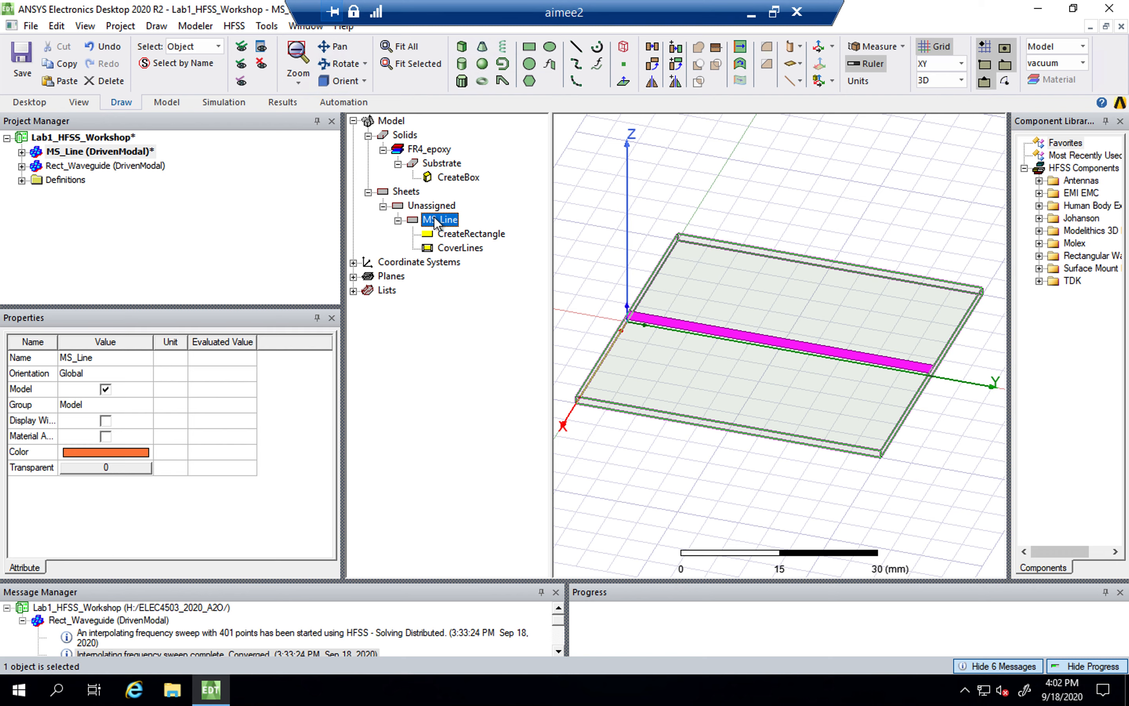
right_click(435, 217)
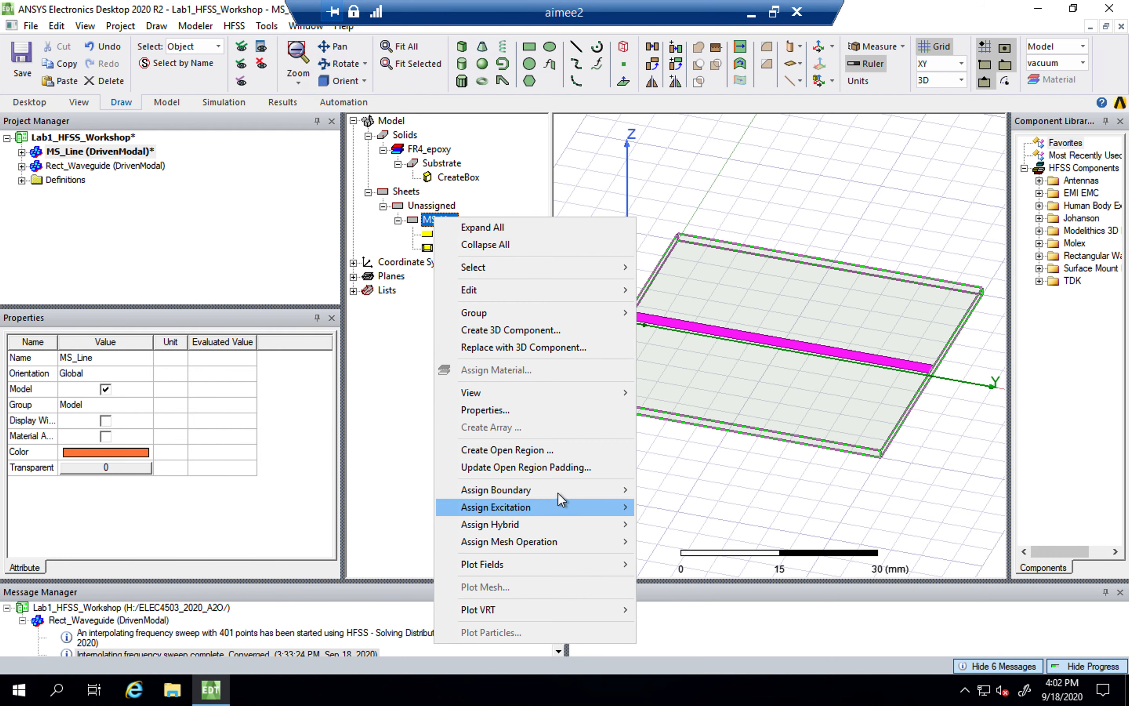
mouse_move(559, 495)
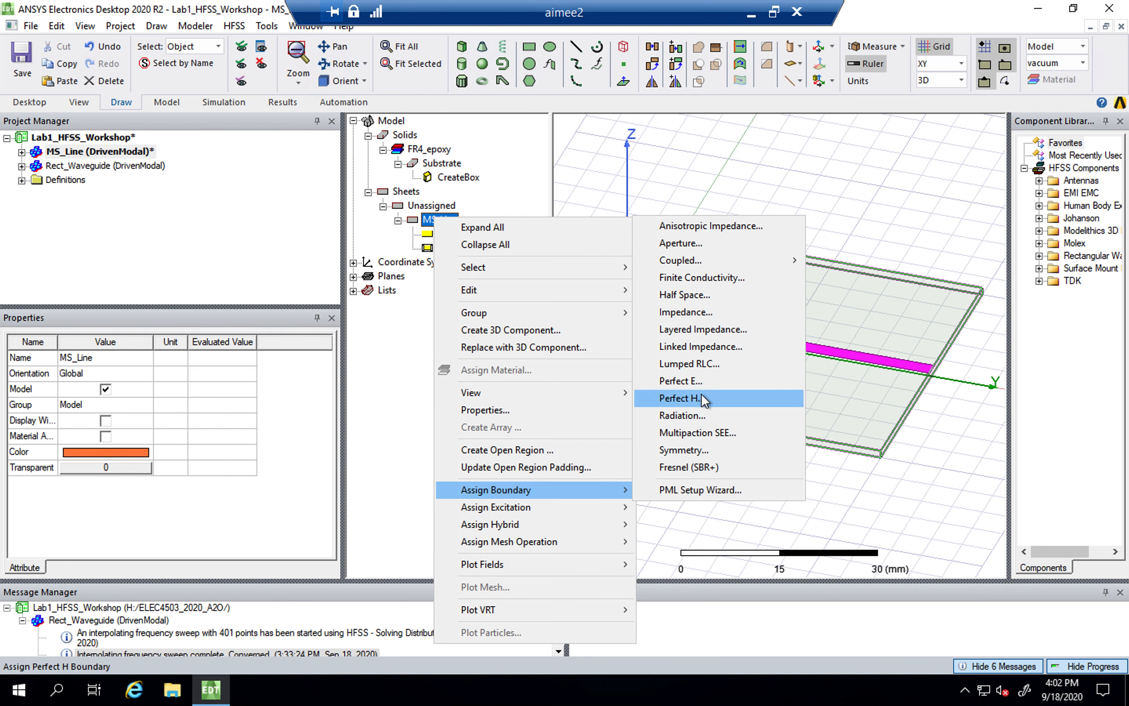
click(698, 279)
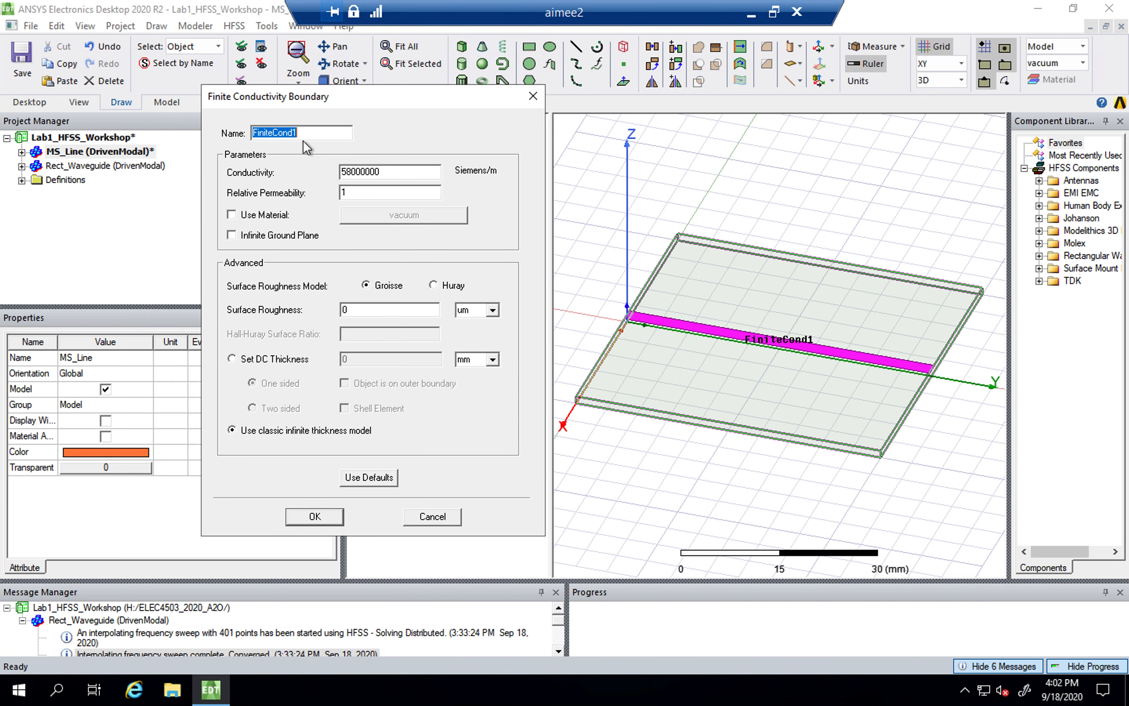
click(270, 215)
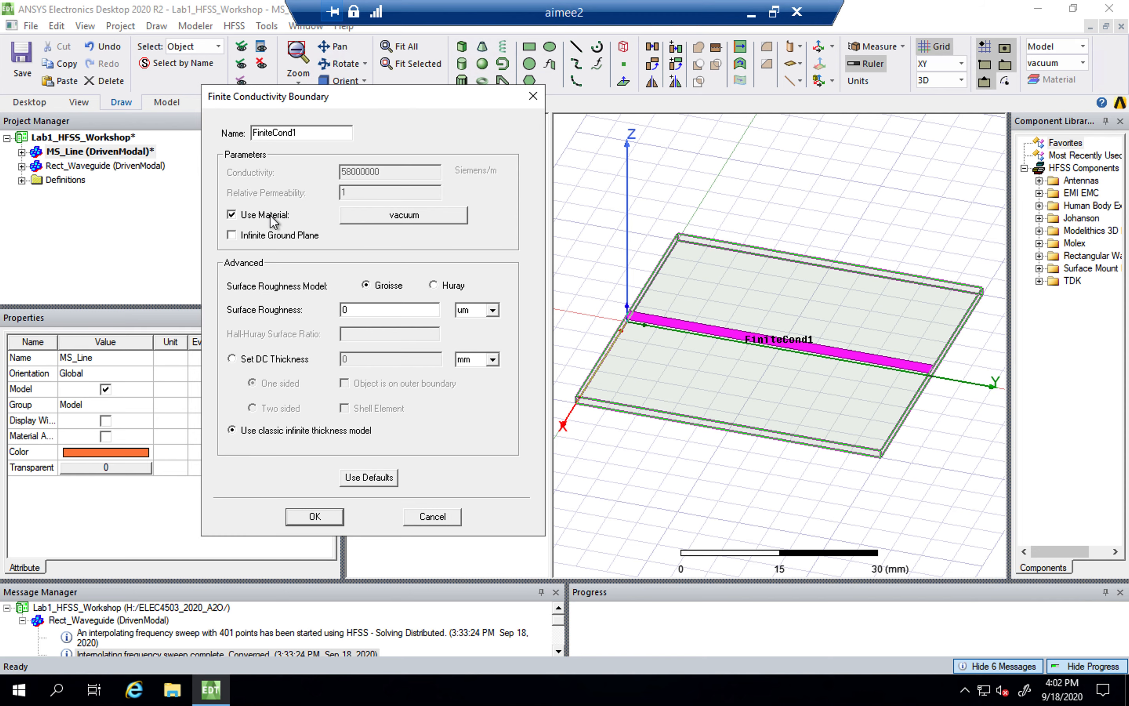
text(coppe)
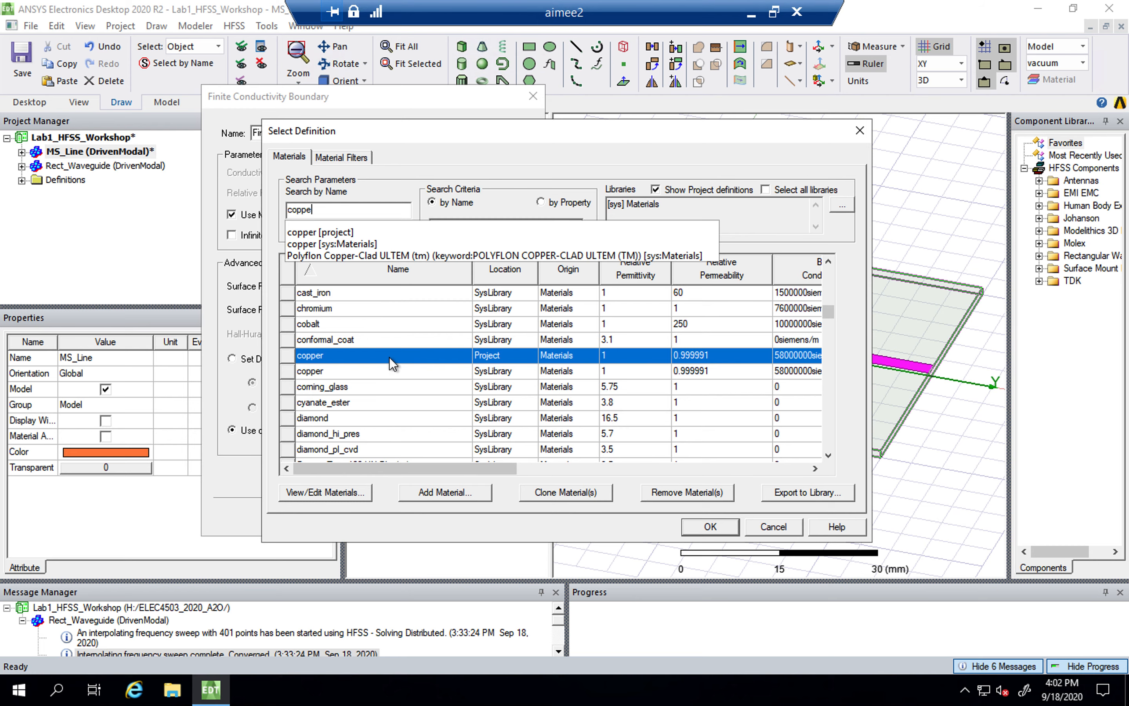
click(701, 530)
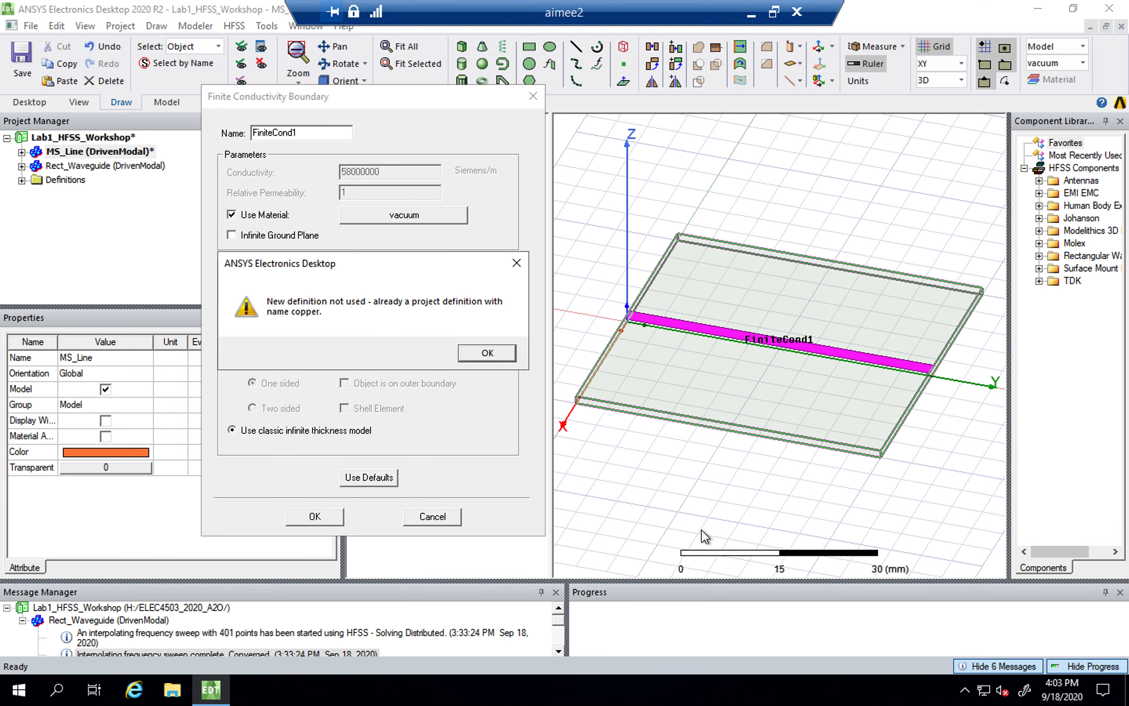
click(478, 354)
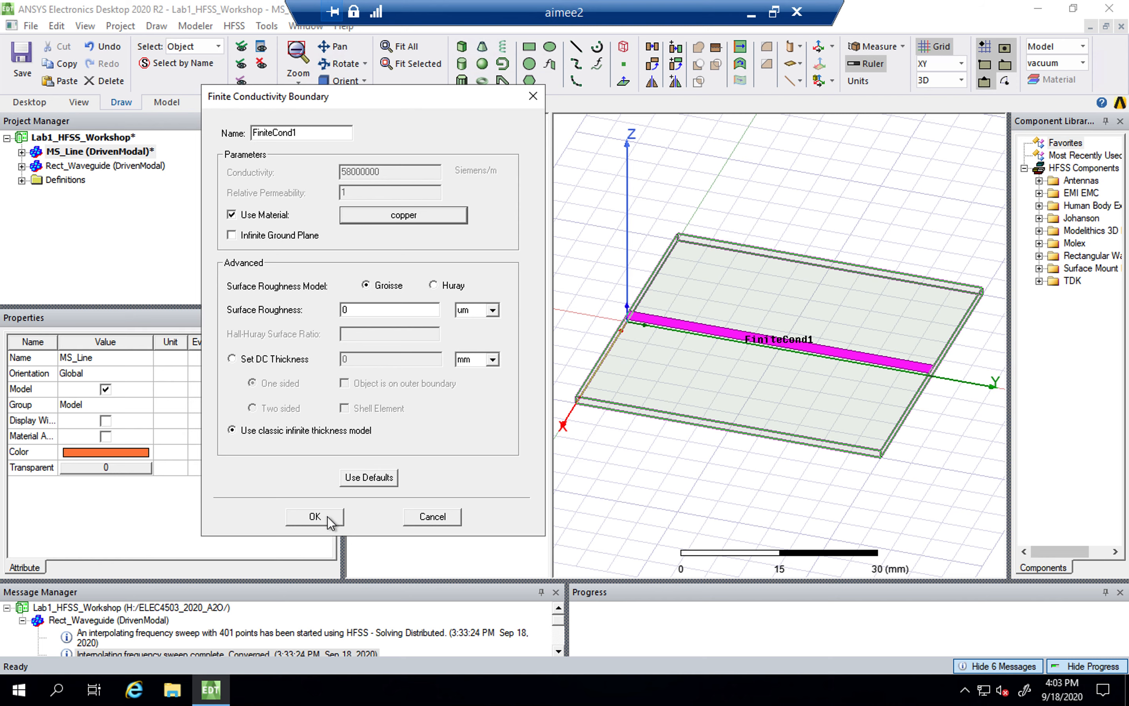
click(315, 516)
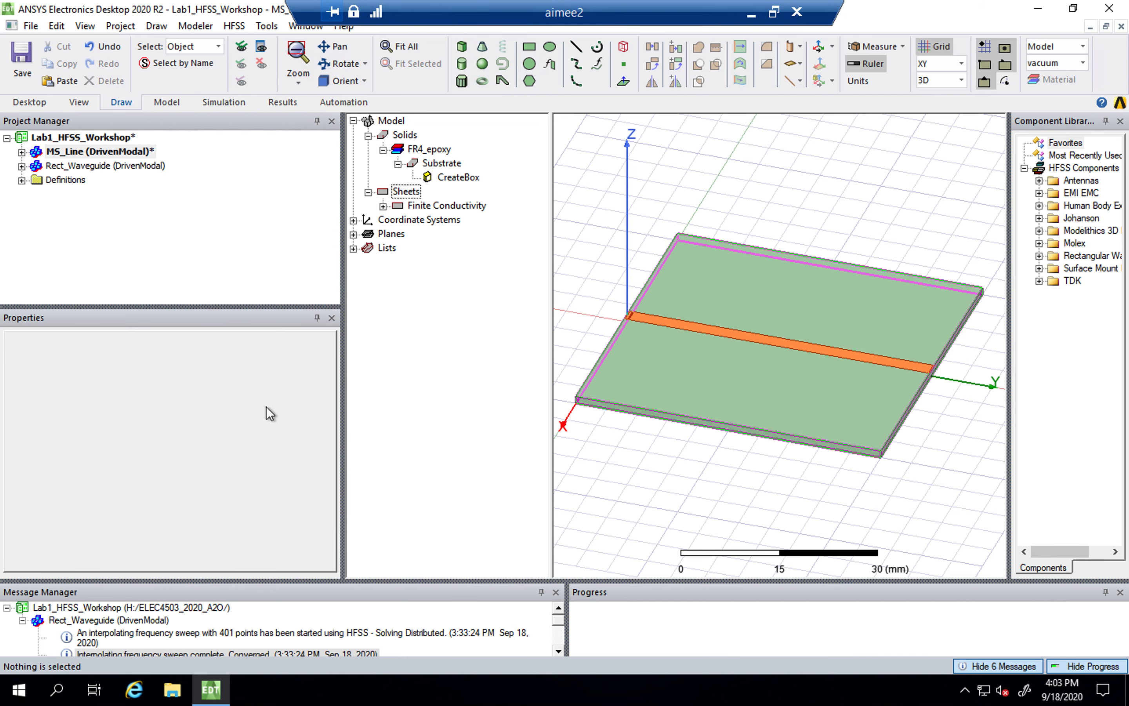
Step: Inspect the FiniteCond1 boundary of the MS_Line design in the project tree and on the trace
click(22, 152)
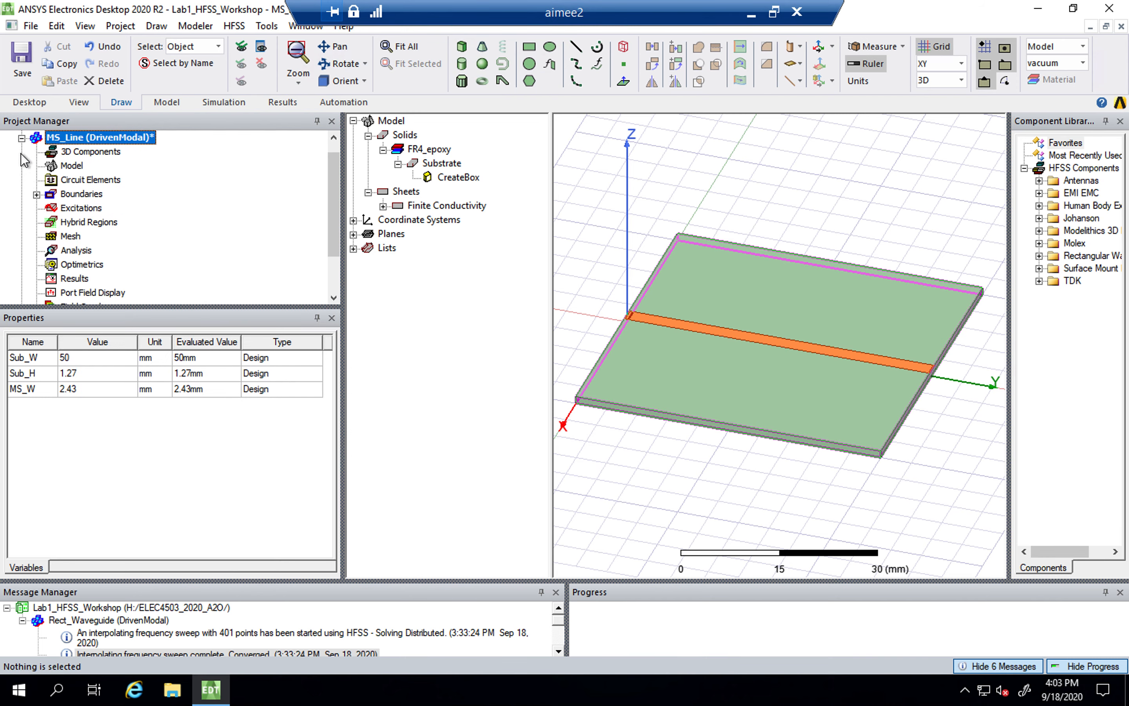
click(37, 193)
click(80, 211)
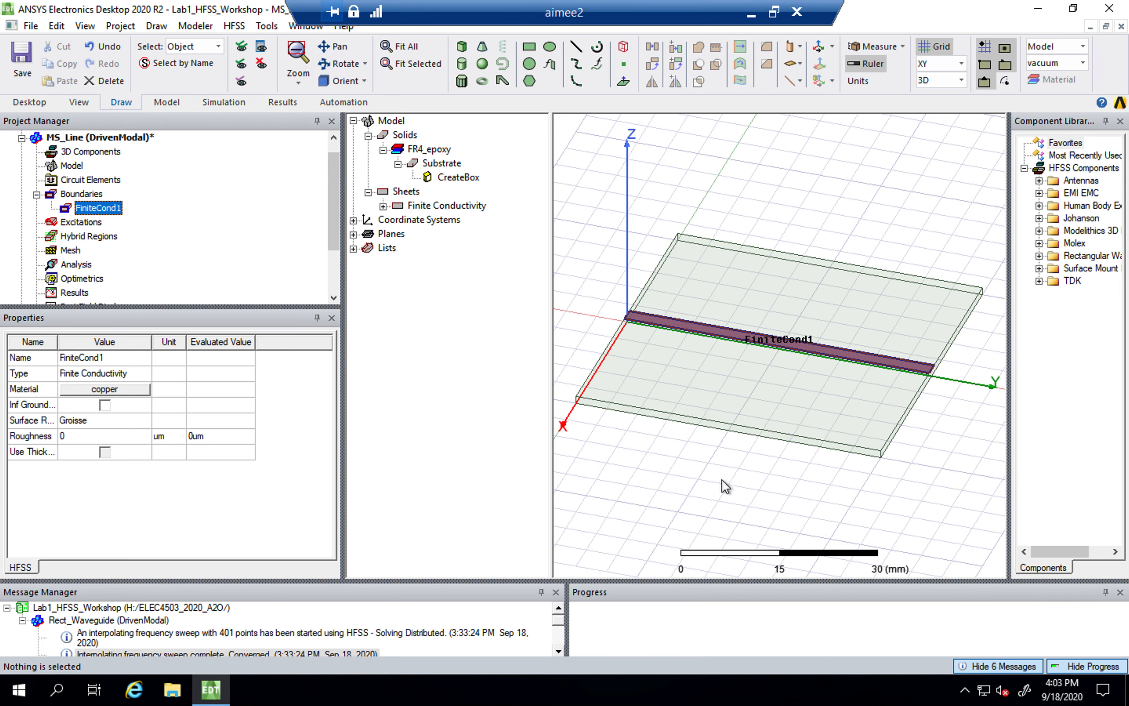
drag(552, 336, 506, 336)
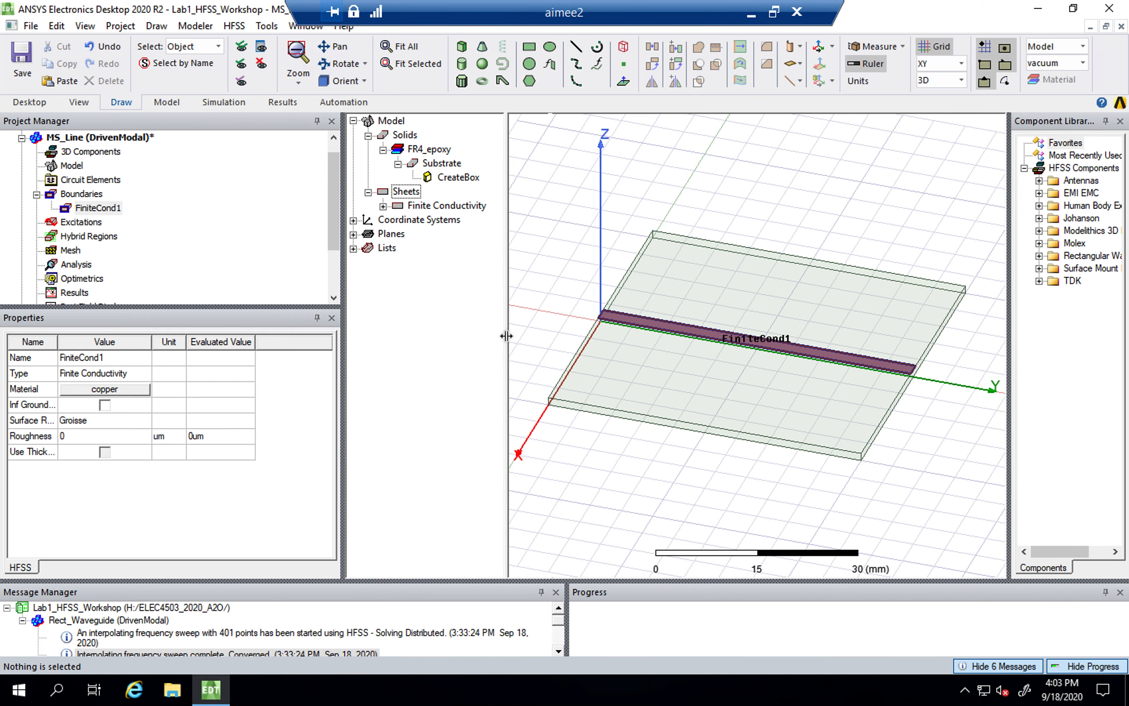
click(592, 444)
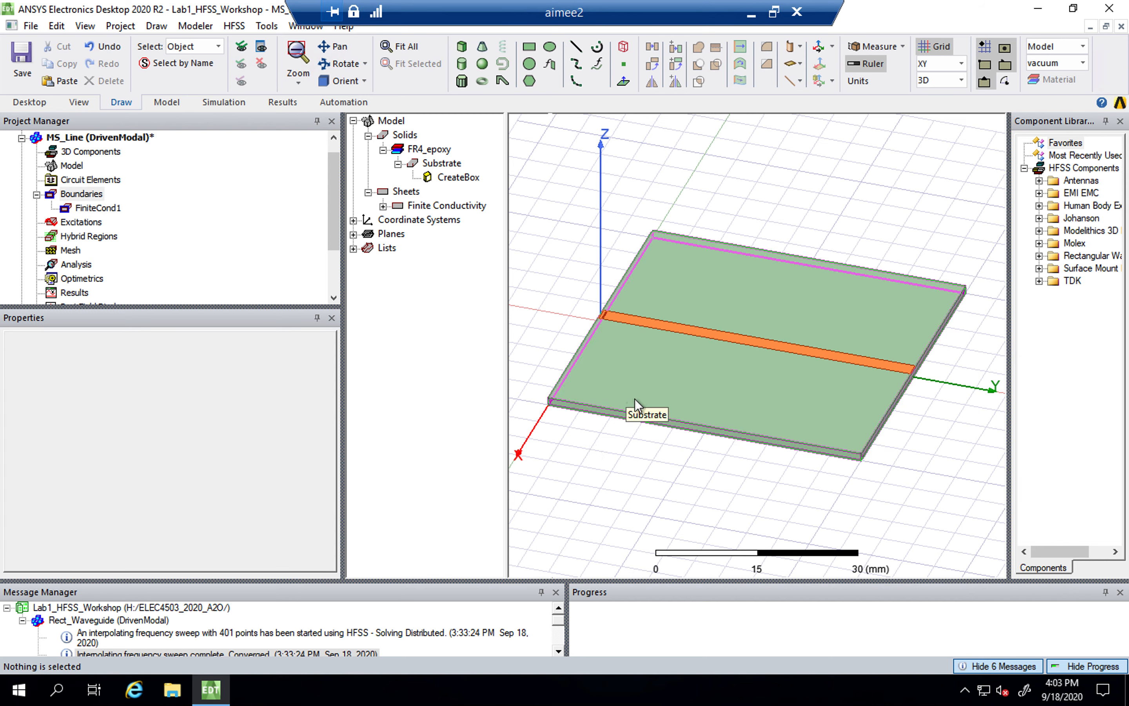
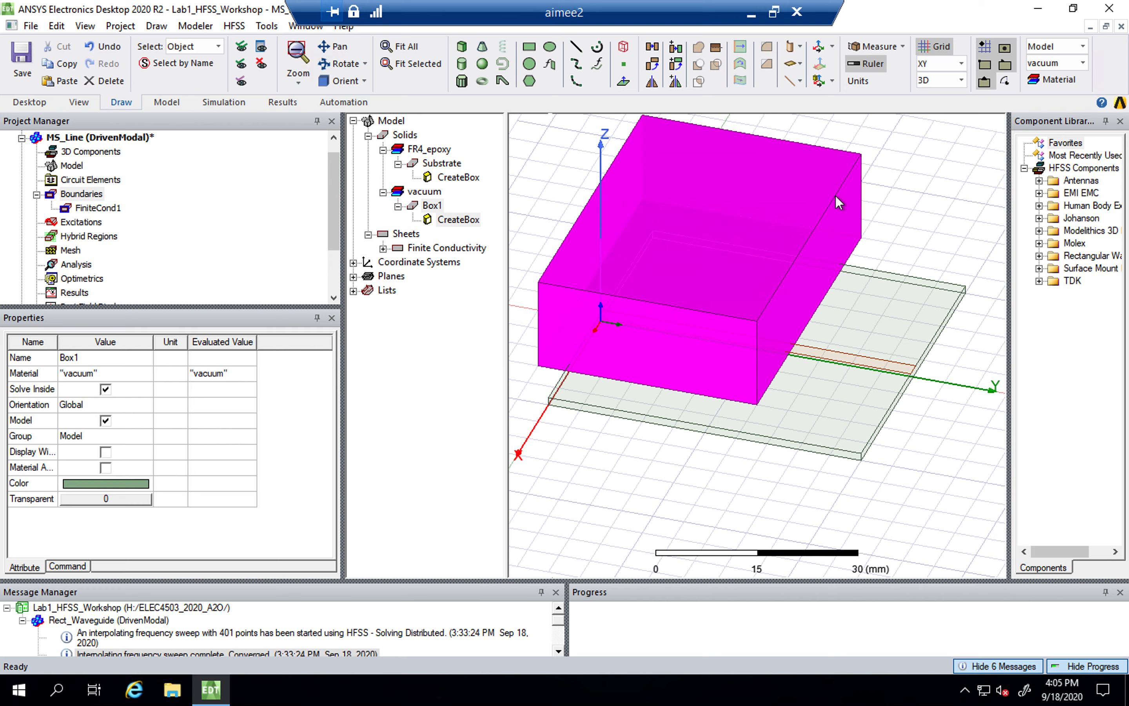
Step: Rename the vacuum box as RadiationBox
click(422, 192)
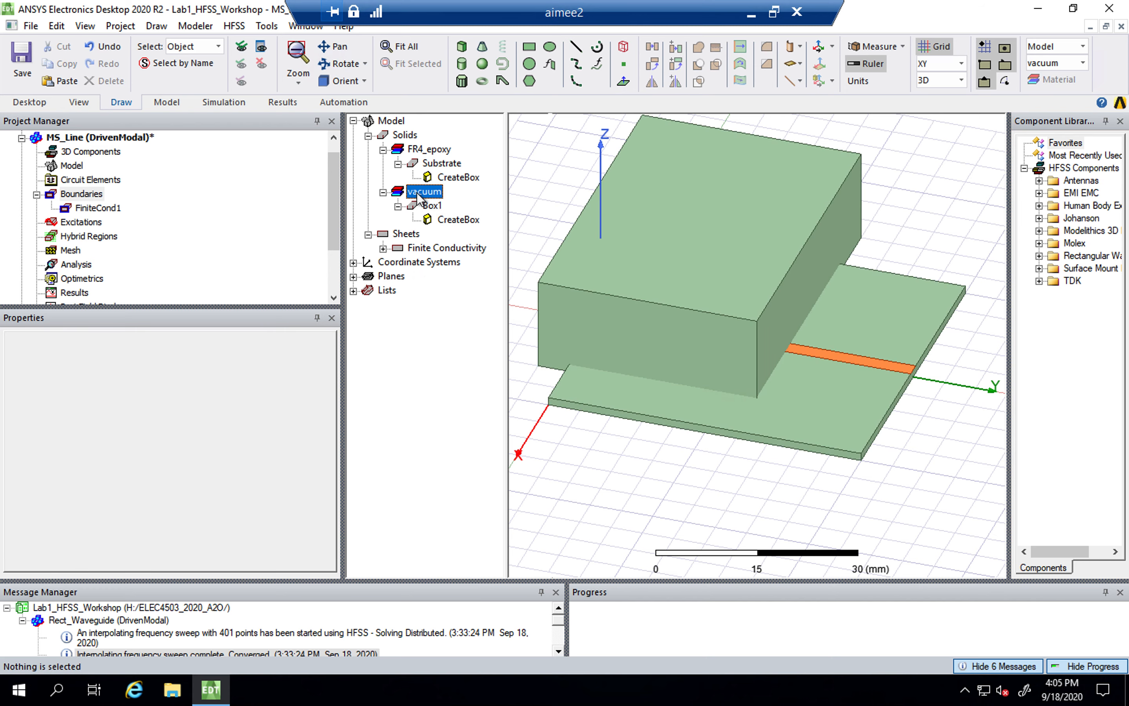
click(430, 206)
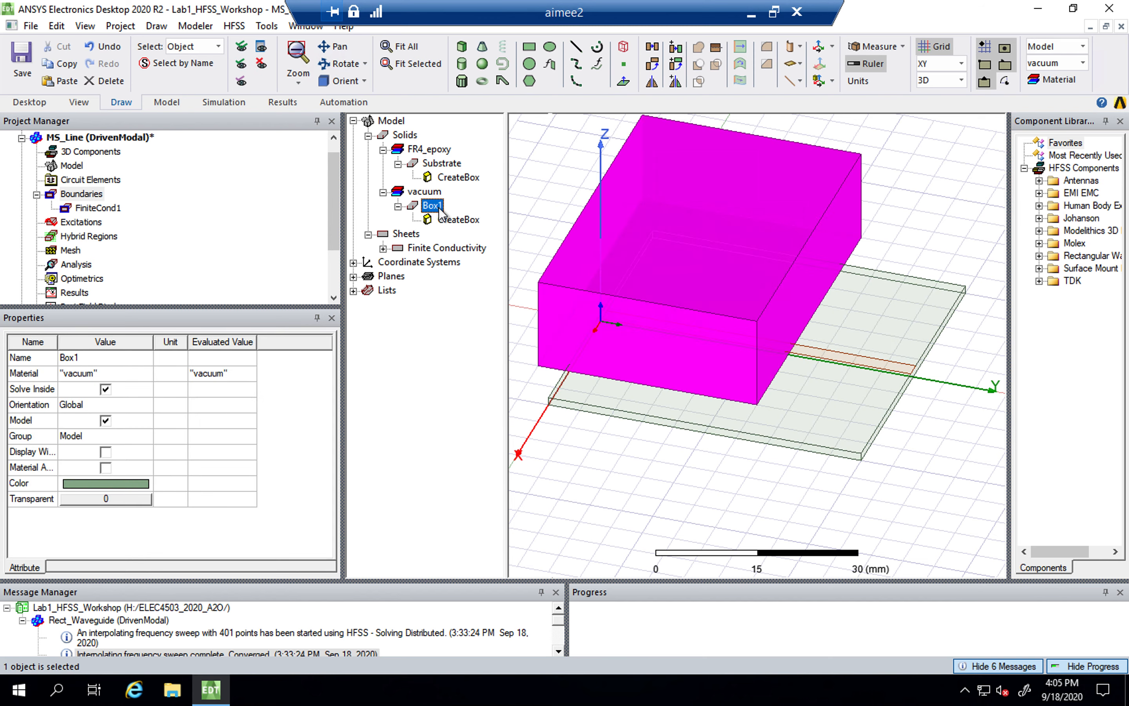
click(120, 361)
text(Radiation)
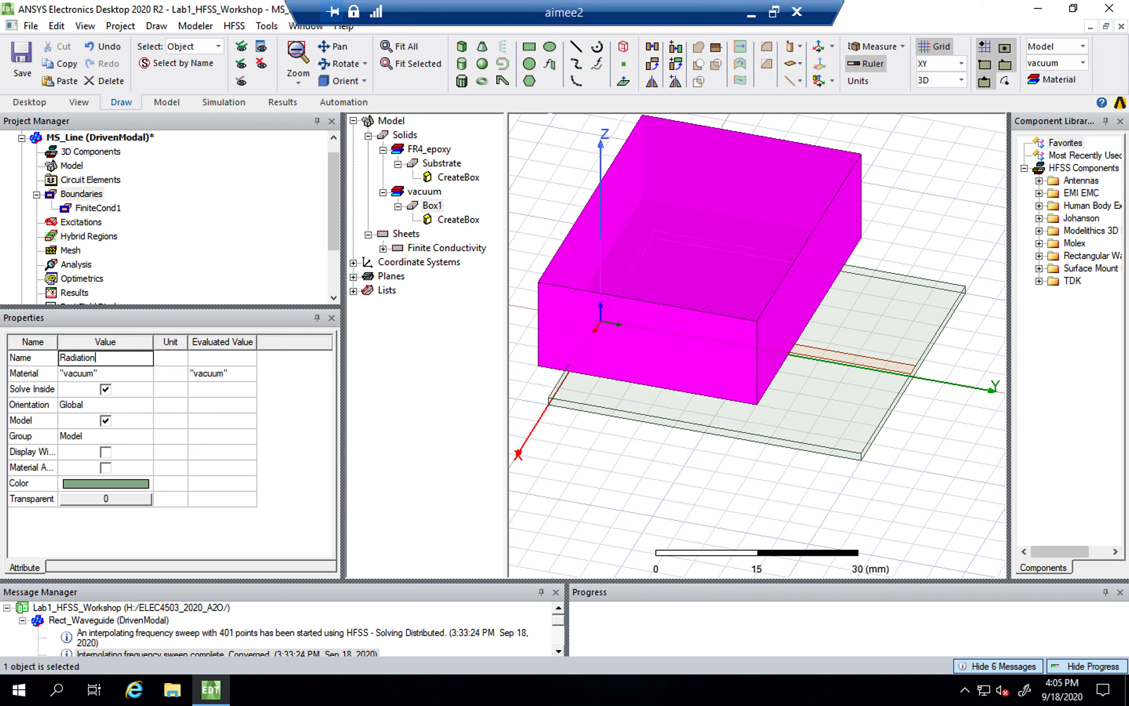
text(Box)
click(120, 365)
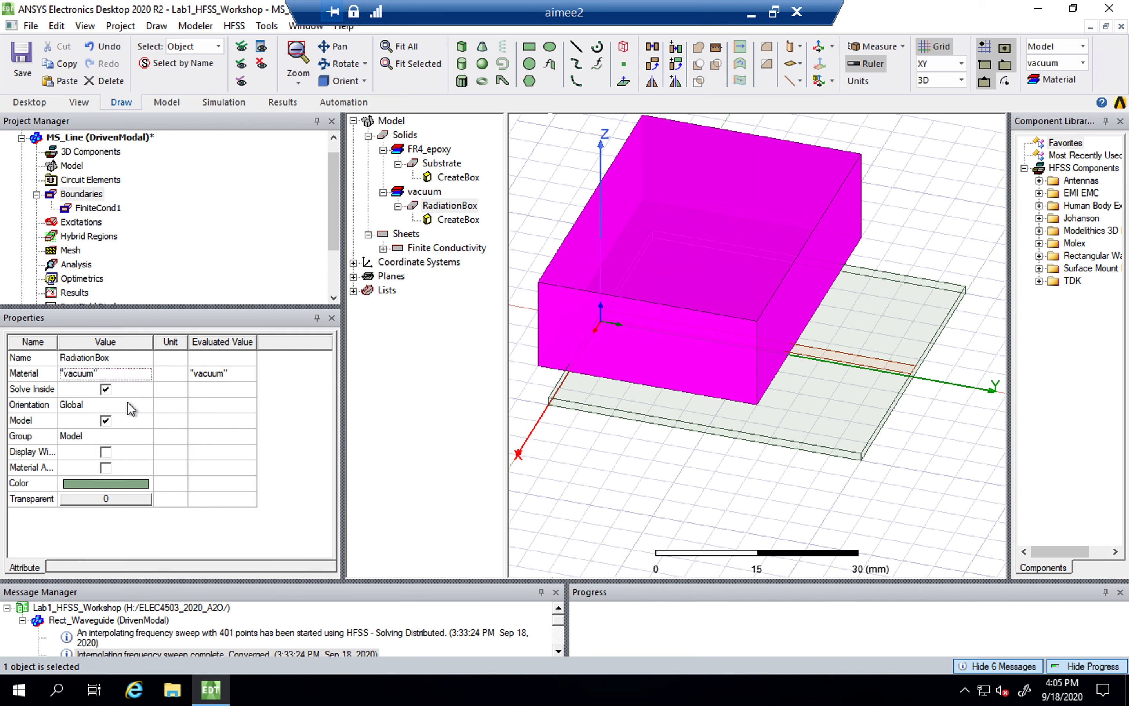
Step: Set the transparency of RadiationBox to 0.85
click(127, 498)
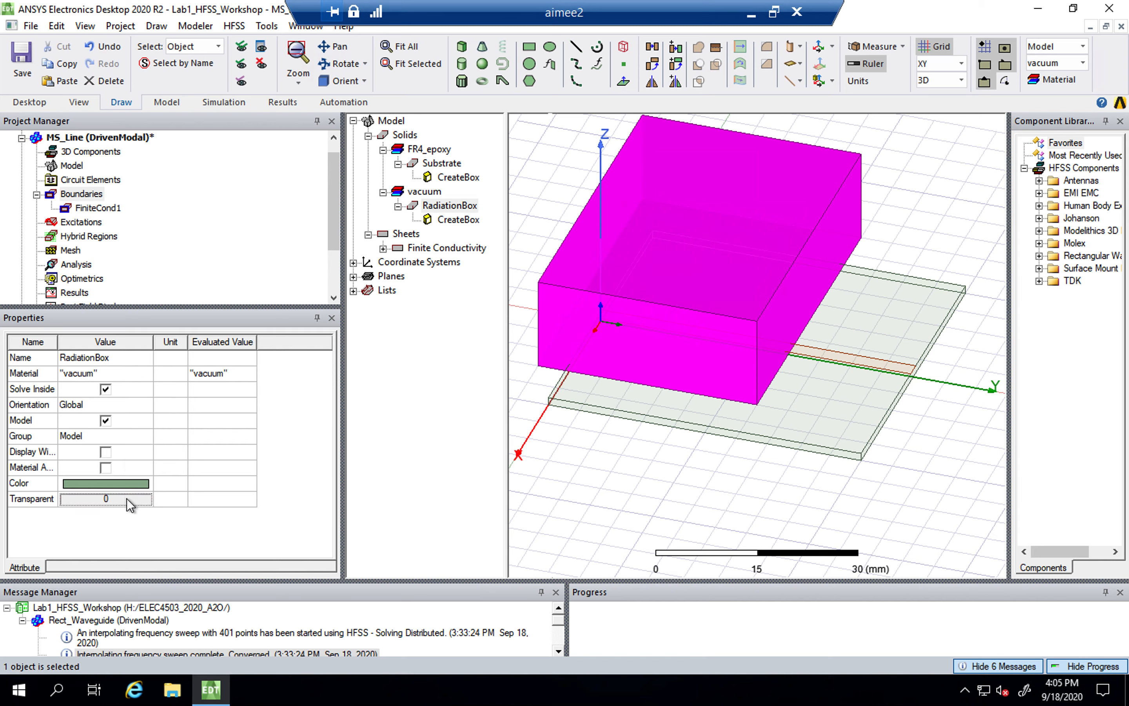
drag(477, 331, 592, 346)
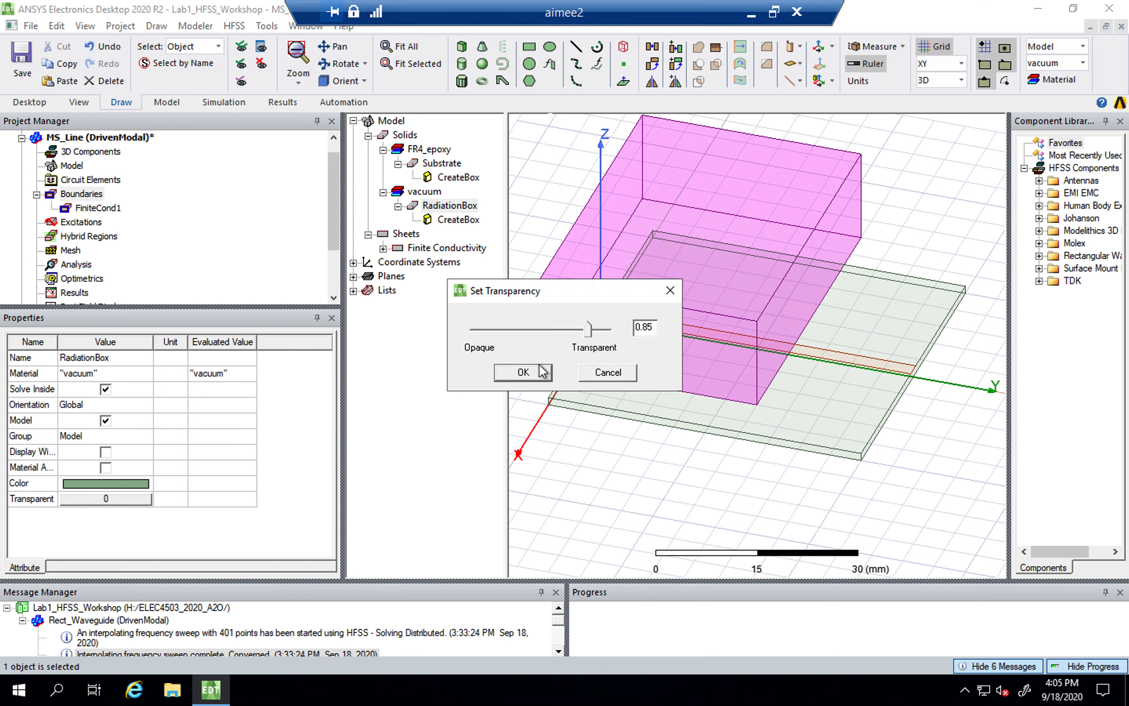
click(524, 372)
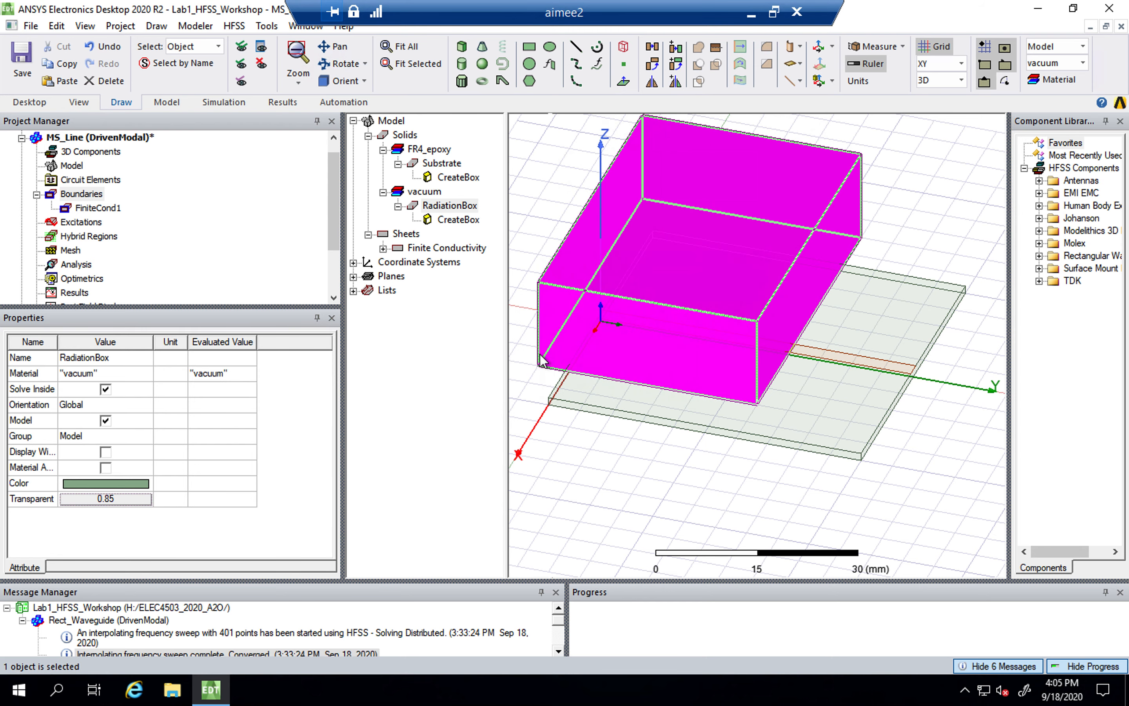
click(530, 291)
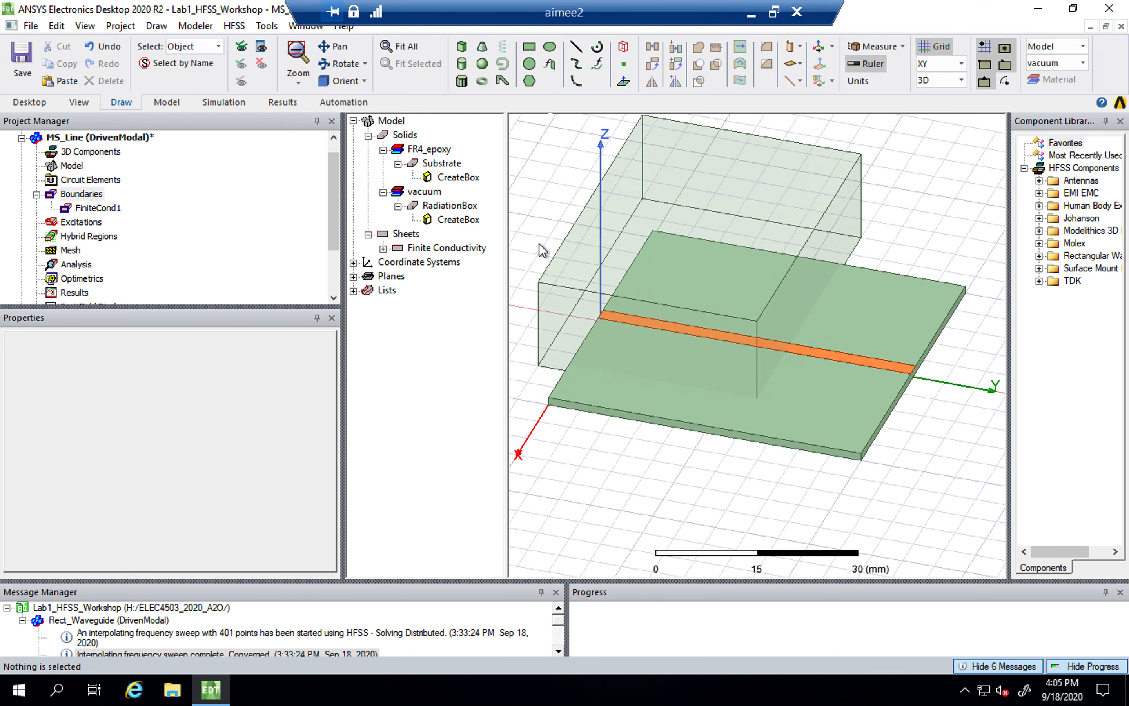
Step: Set the position of RadiationBox to -Sub_W/2, 0, 0
click(459, 222)
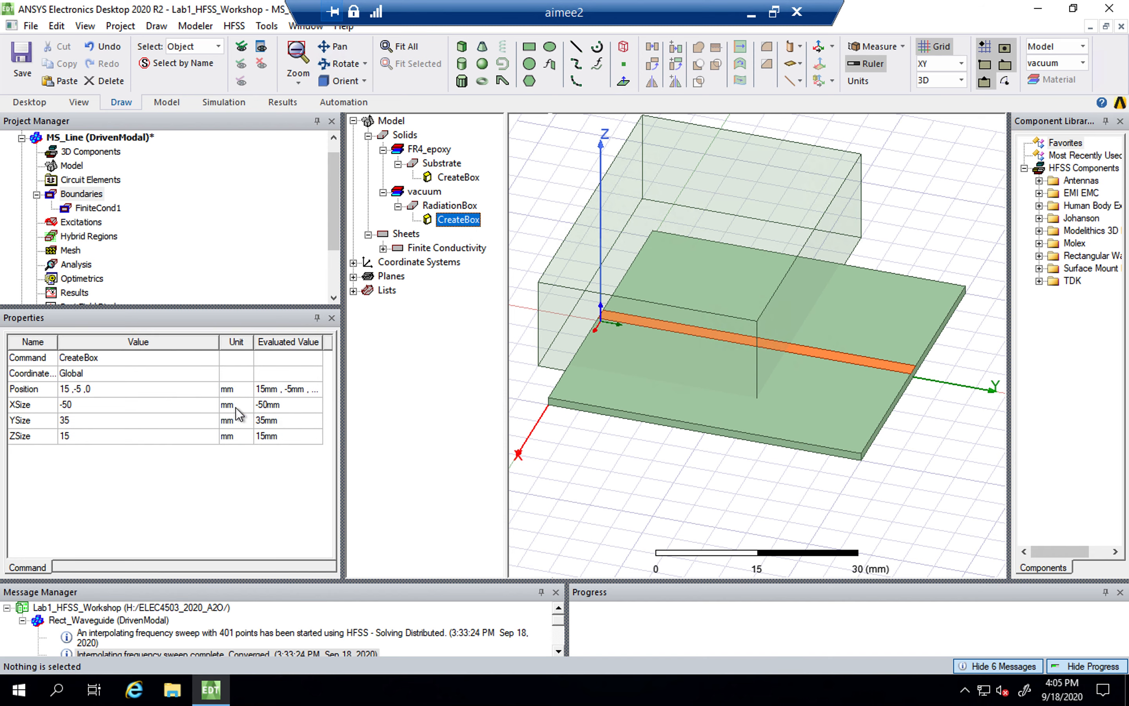
click(148, 392)
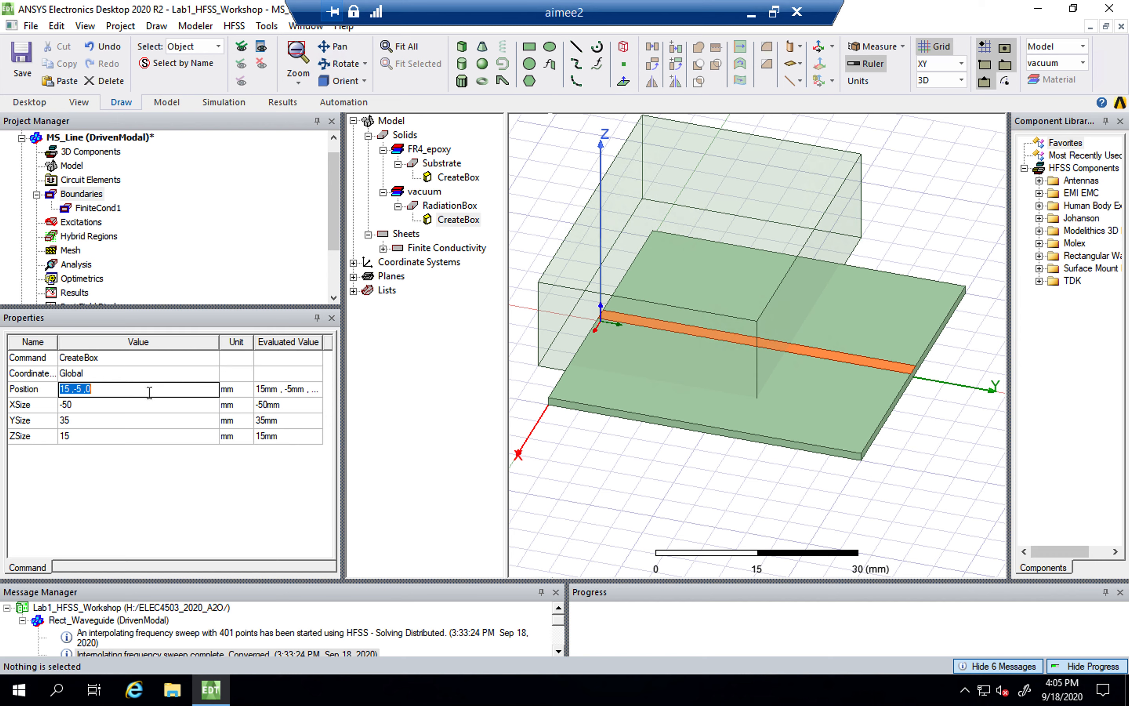
text(-Sub/)
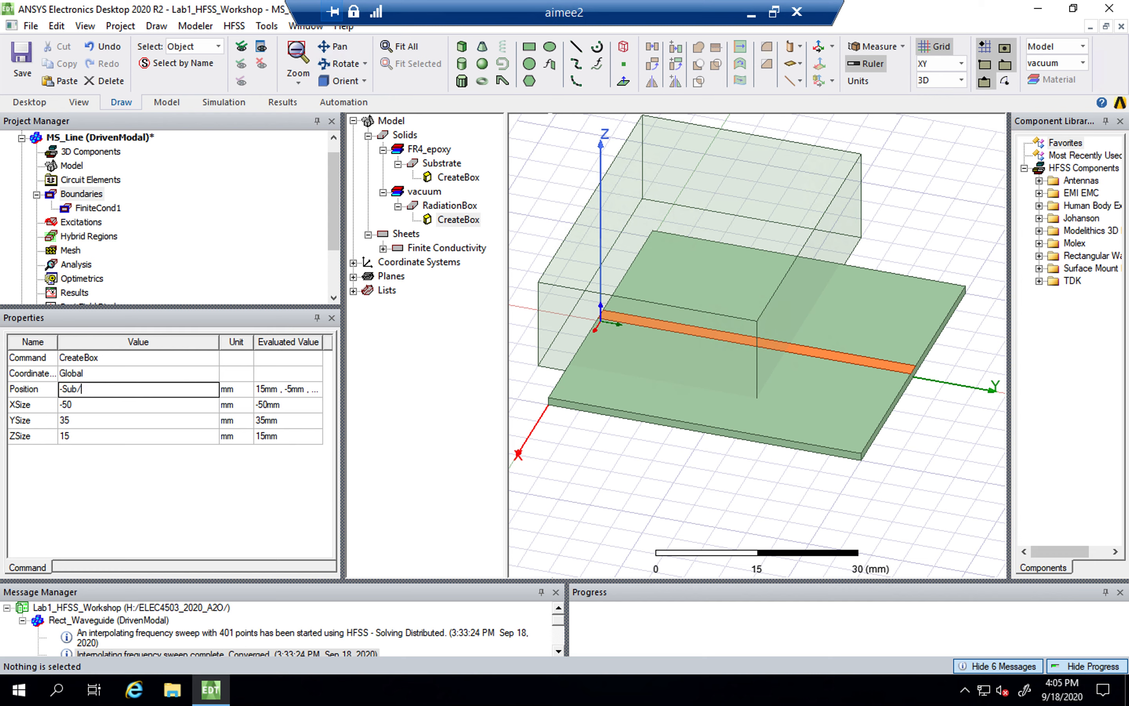
key(BackSpace)
text(_w)
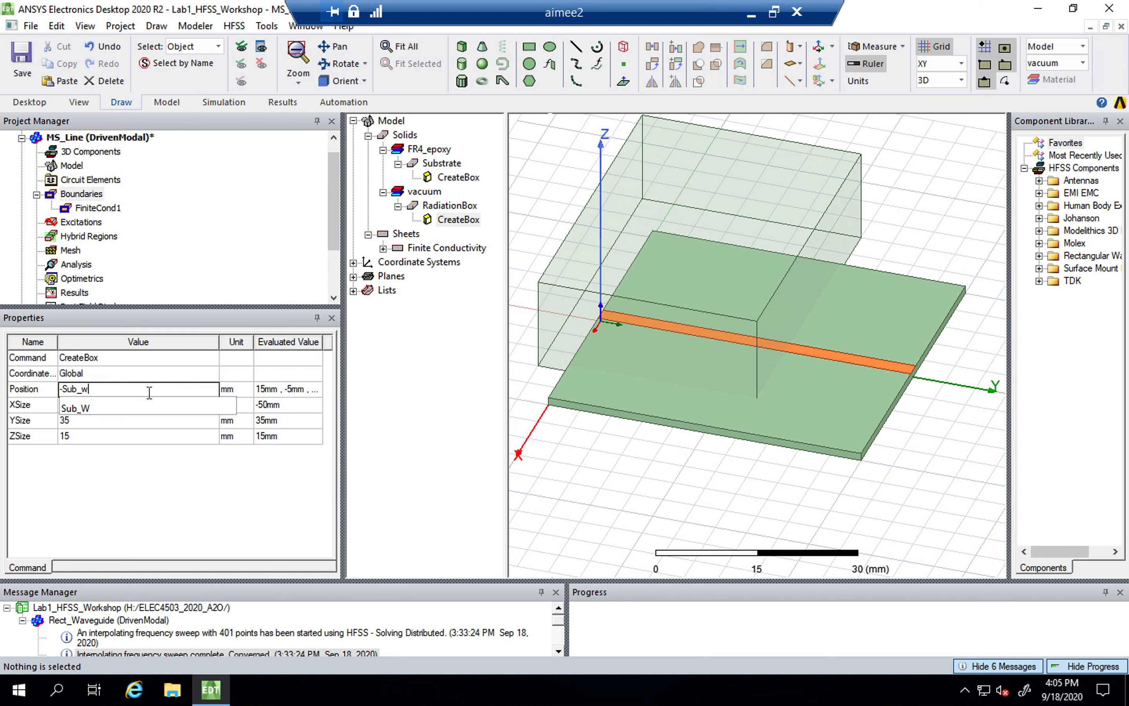
key(BackSpace)
text(W/)
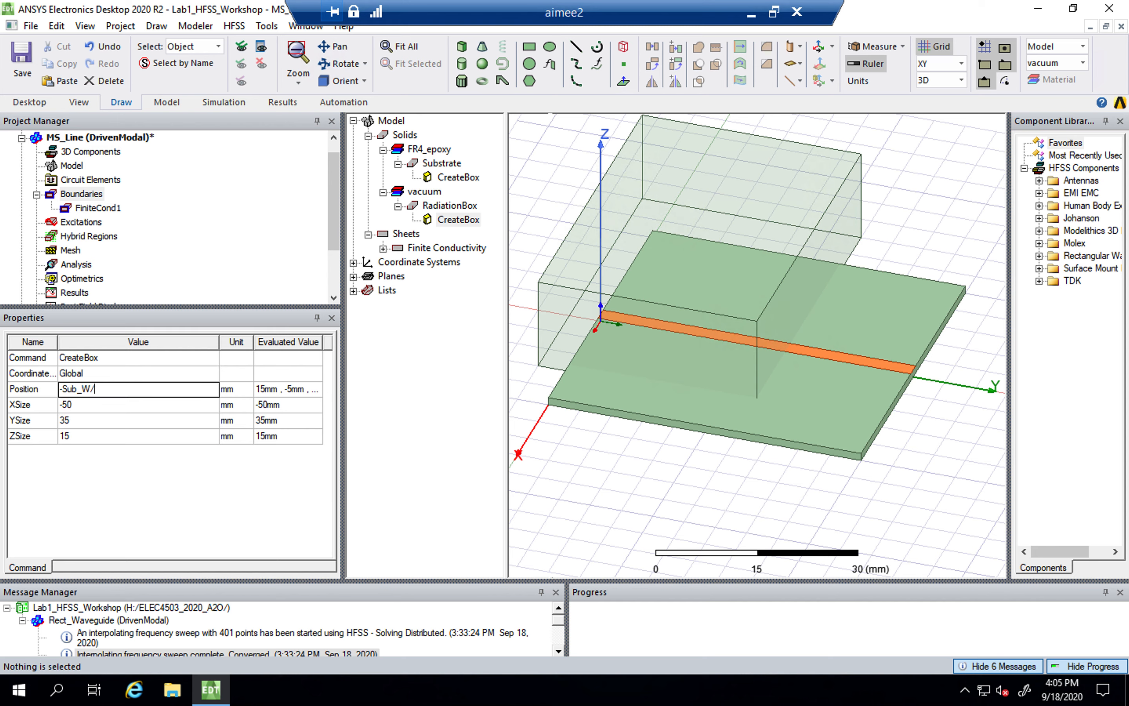
text(2, 0, 0)
key(Tab)
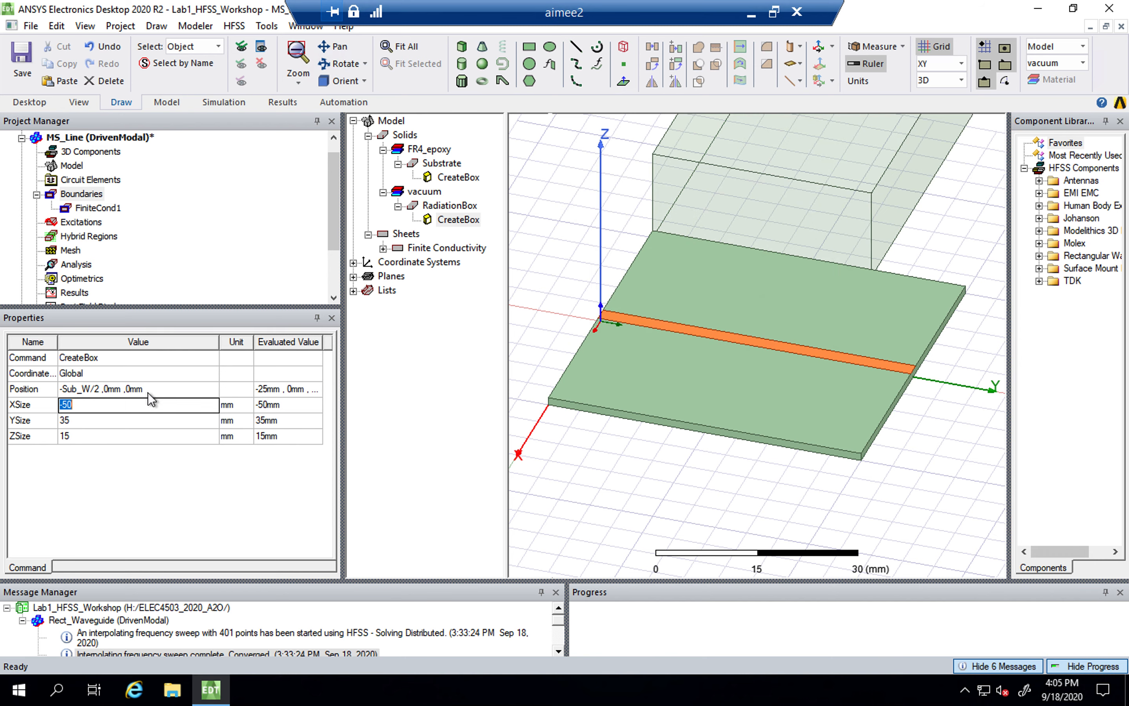
Step: Set both the XSize and YSize of RadiationBox to Sub_W
text(Sub_W)
key(Tab)
text(Sub_W)
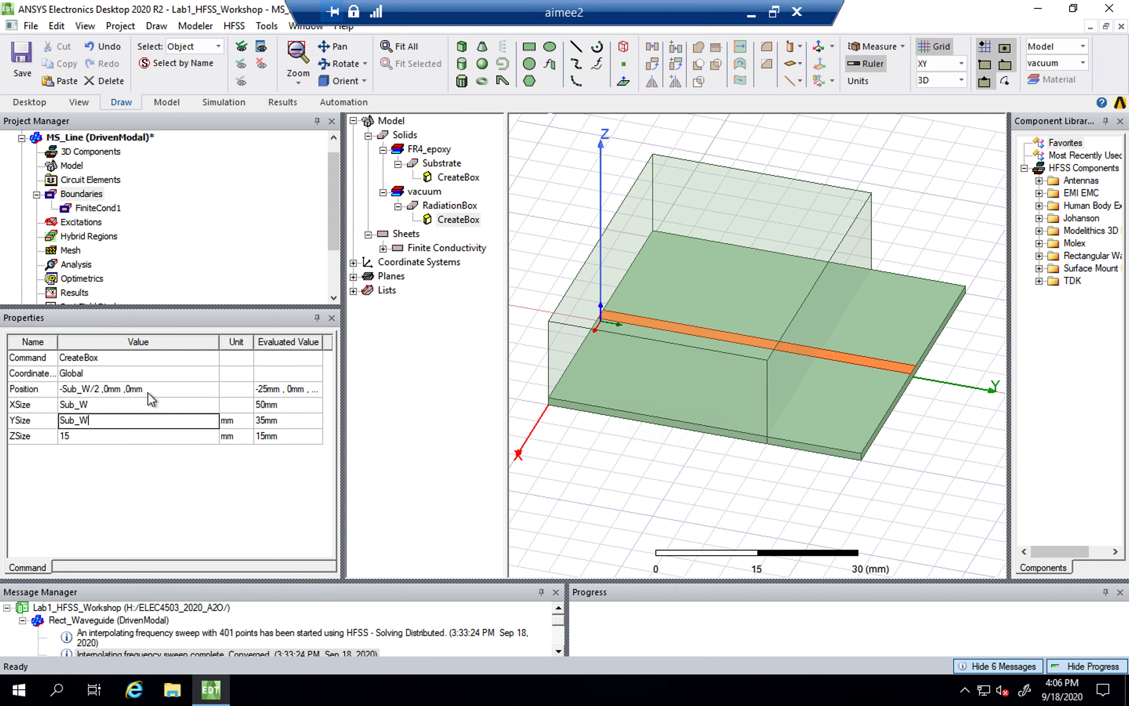
key(Tab)
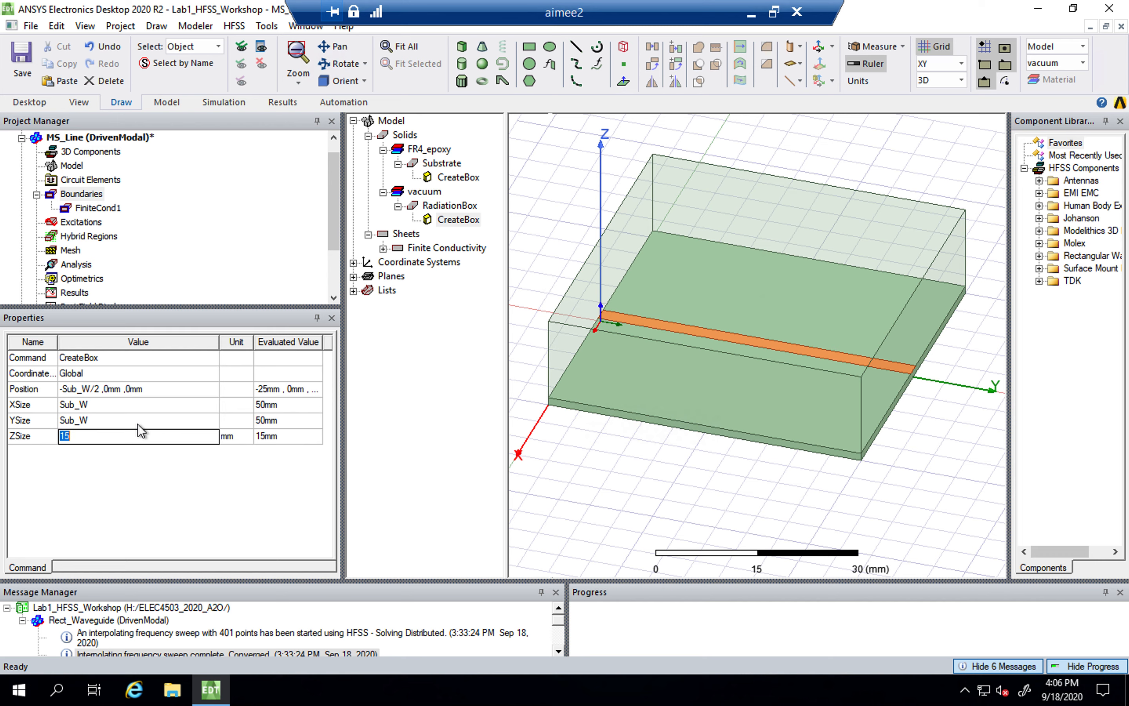
Step: Set the ZSize of RadiationBox to 20*Sub_H
text(20*Sub_H)
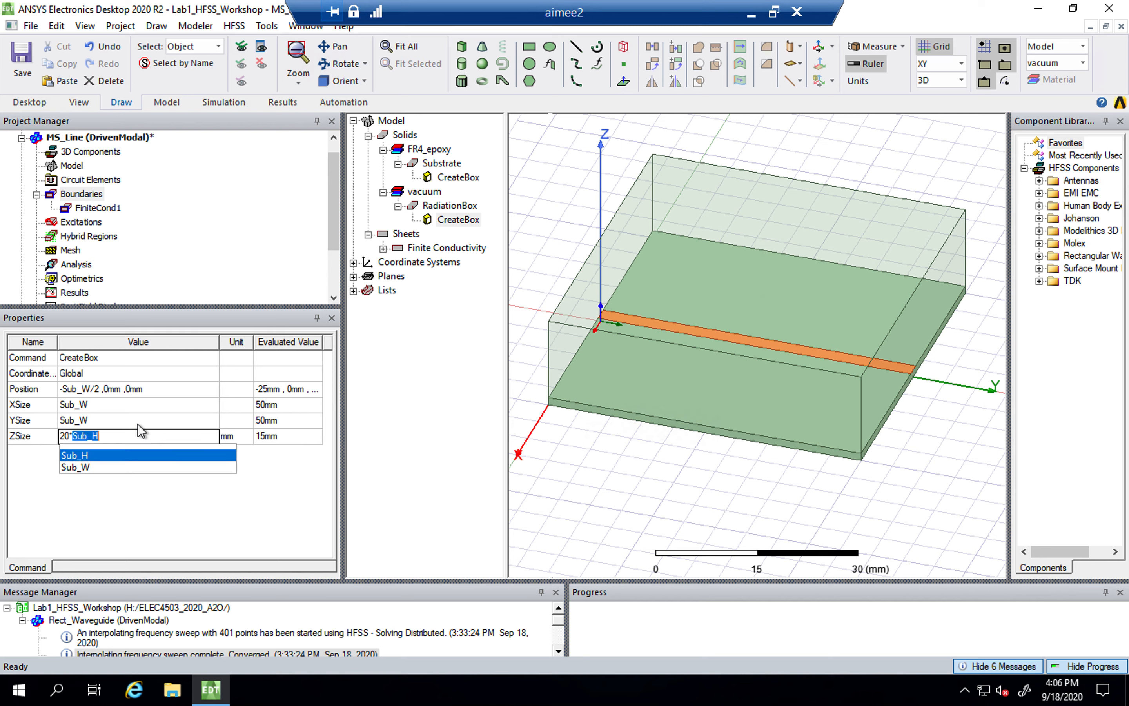
key(Return)
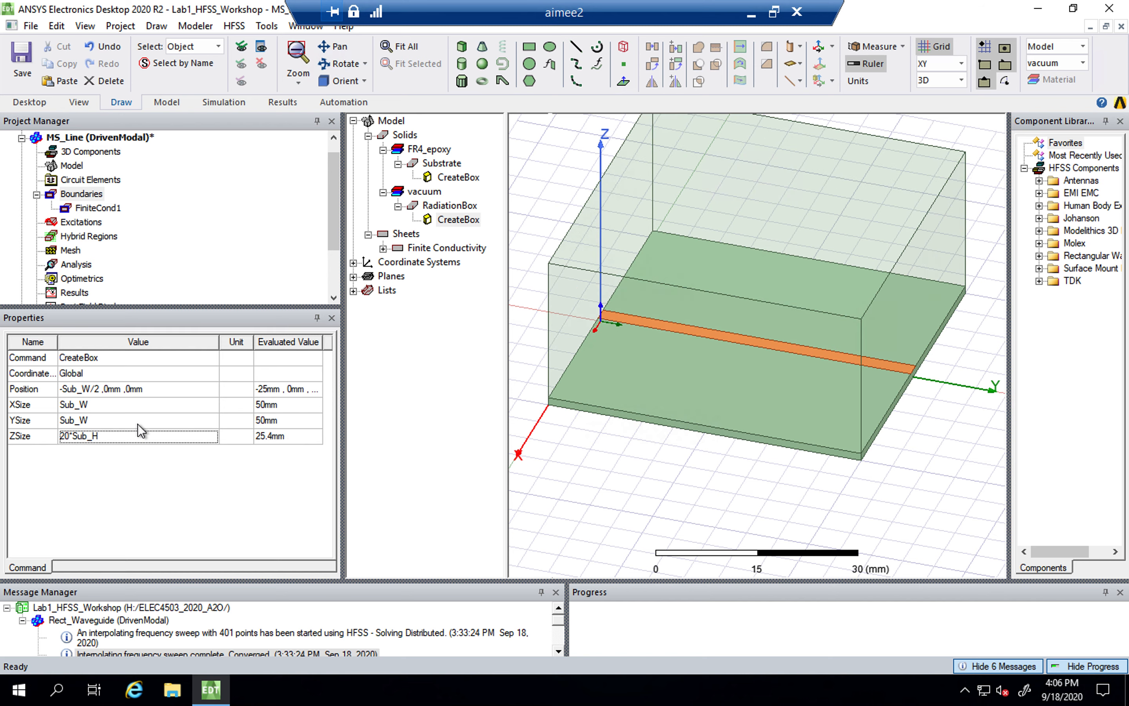
click(443, 225)
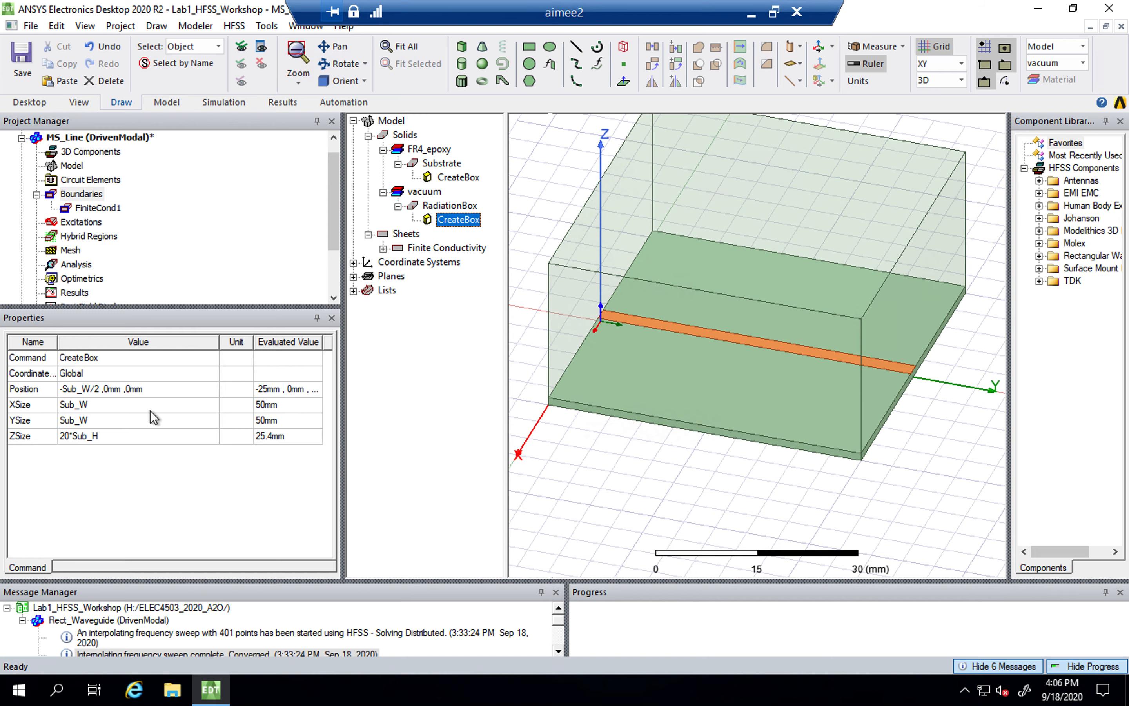
Step: Fit the whole model in the view and switch the selection mode from objects to faces
click(592, 502)
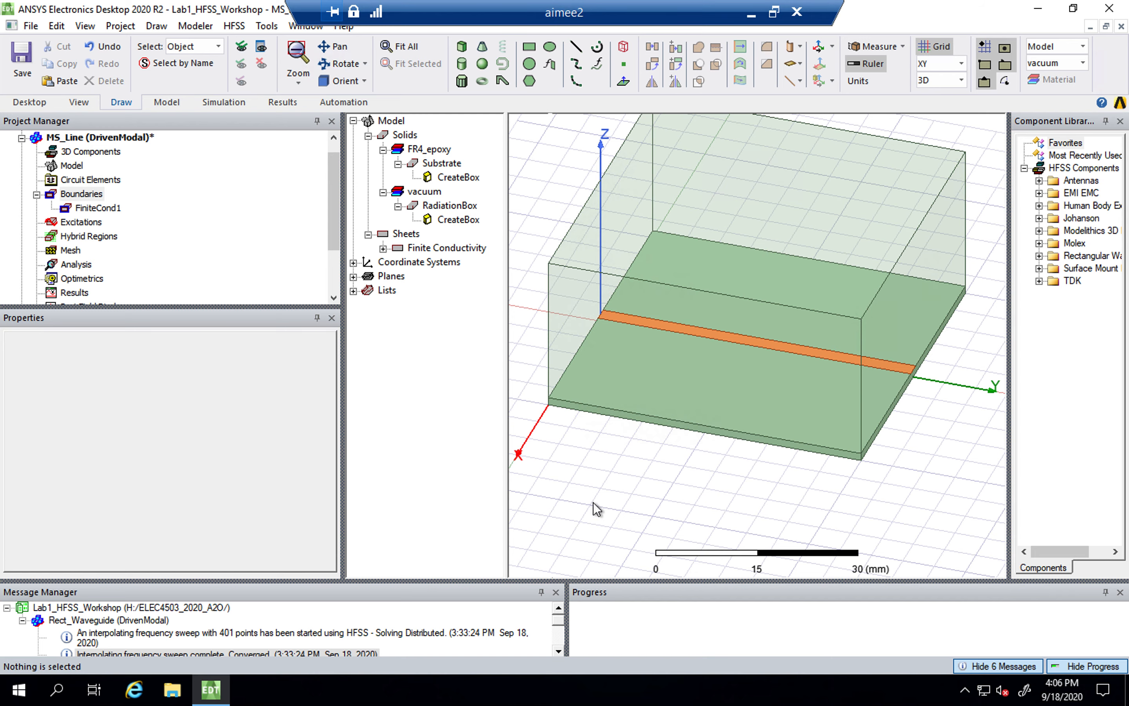
key(ctrl+d)
click(459, 220)
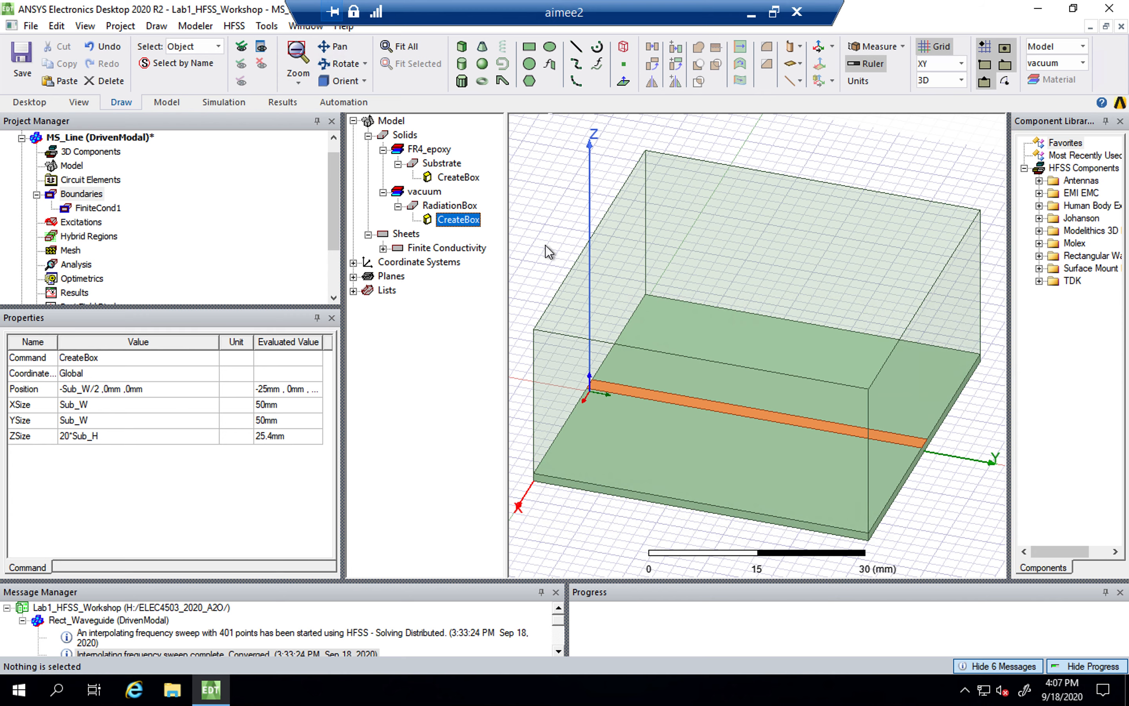
key(f)
click(590, 348)
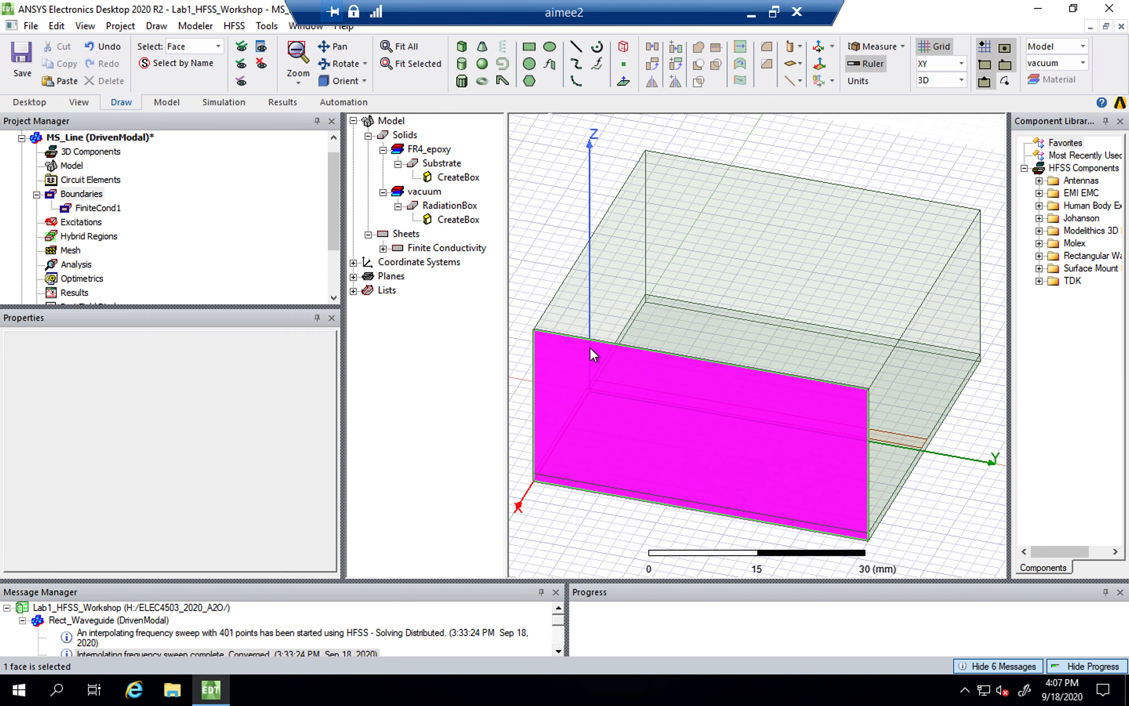
click(748, 259)
click(918, 373)
click(707, 436)
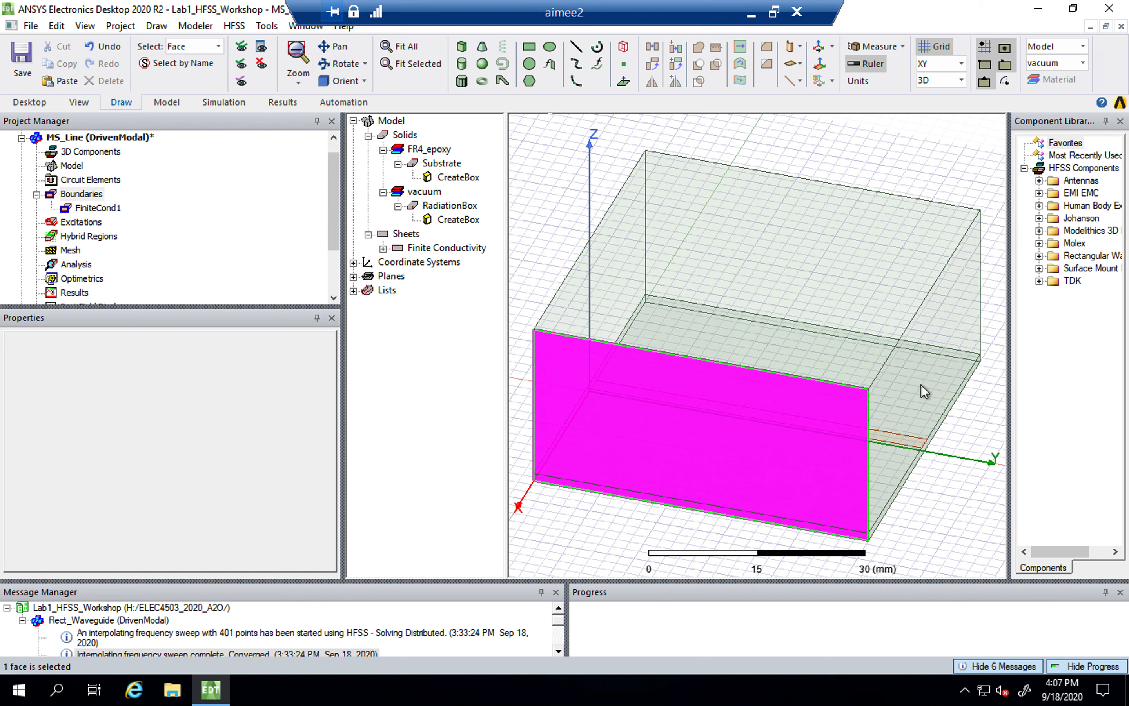
ctrl+click(924, 370)
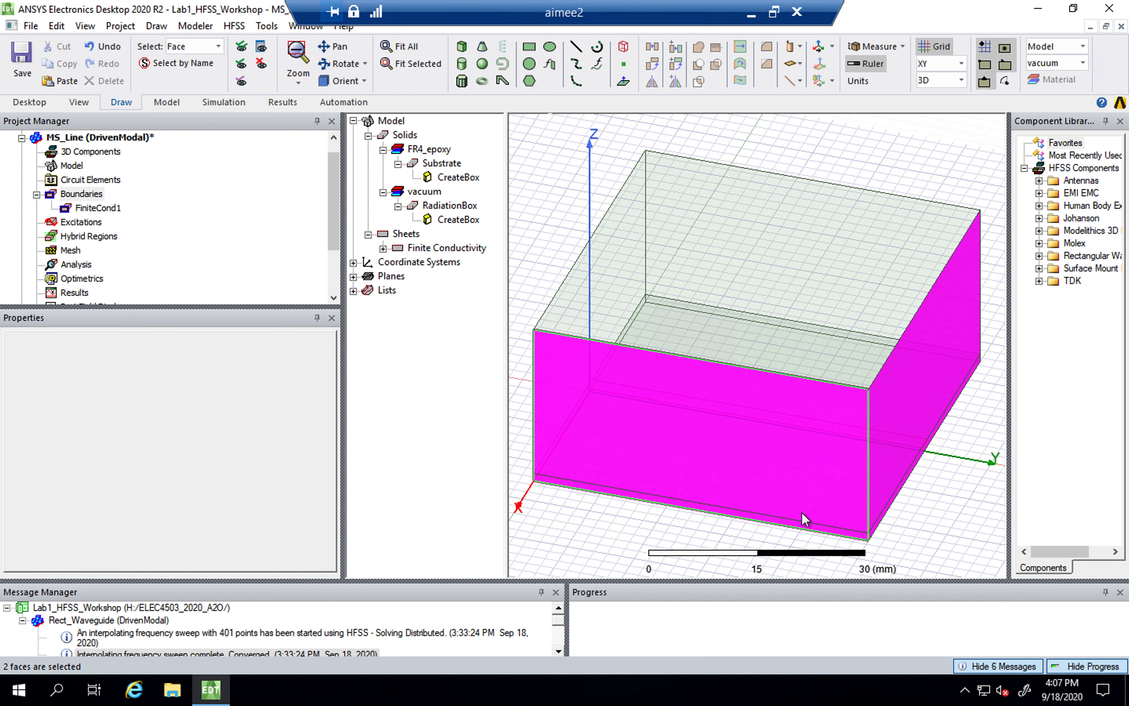
click(779, 500)
click(638, 517)
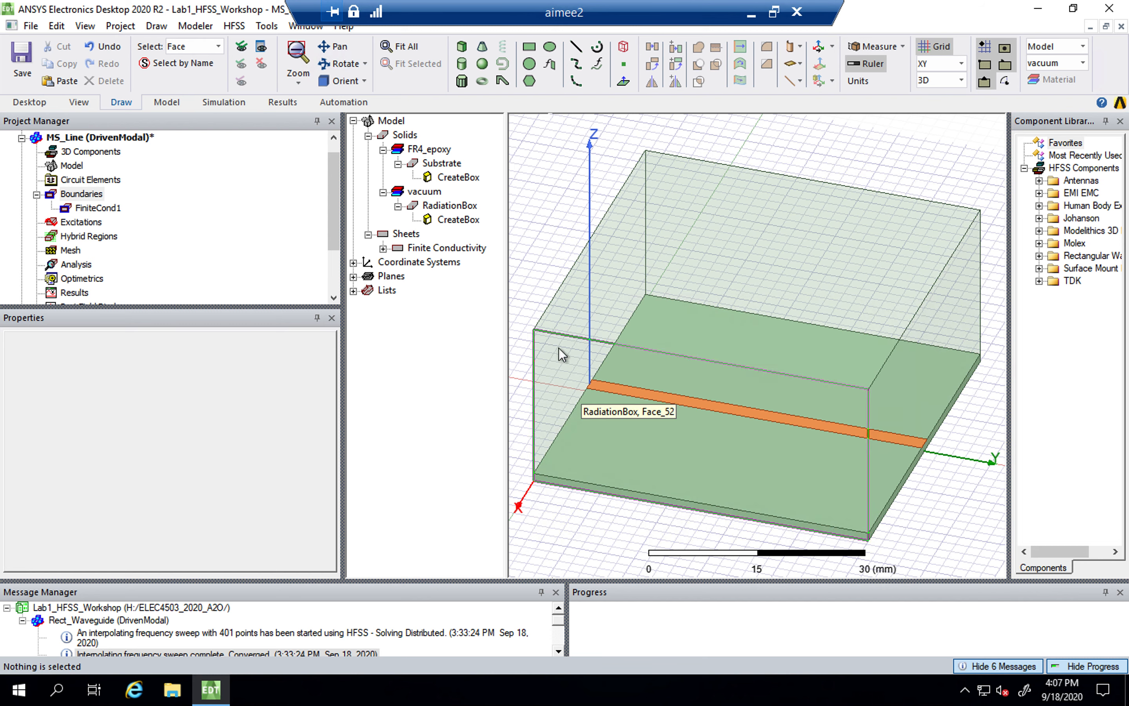
Step: Assign a radiation boundary to the top face and the four side faces of RadiationBox, leaving out its bottom face
click(552, 357)
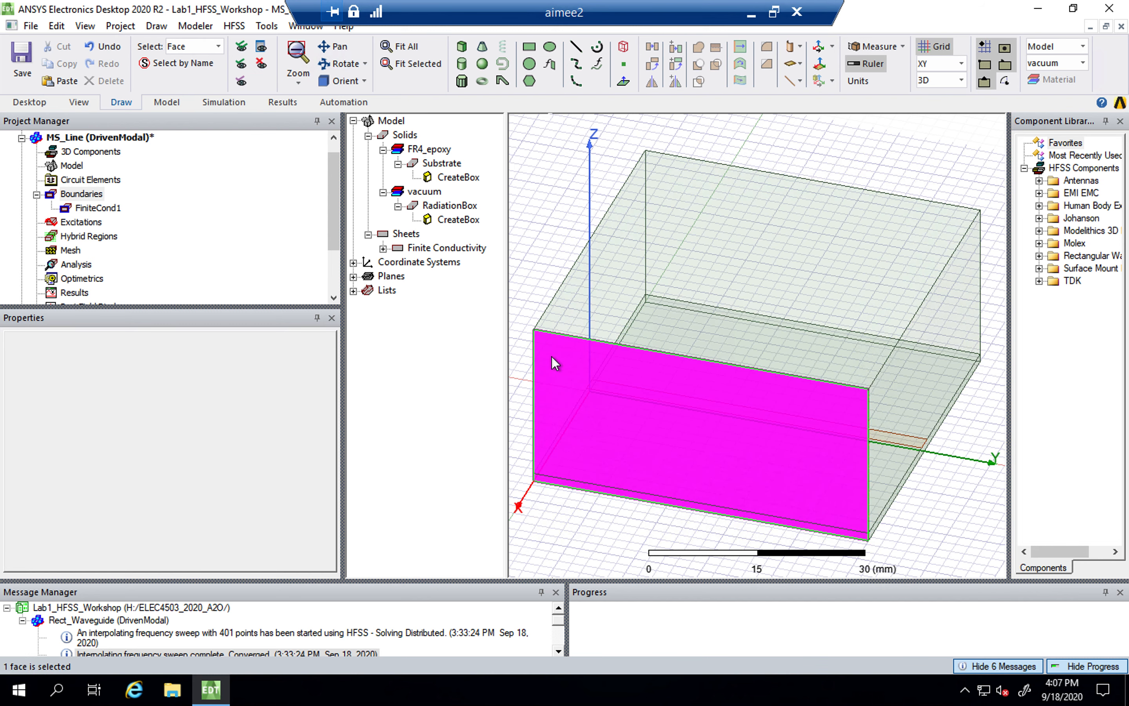
ctrl+click(950, 322)
click(339, 66)
drag(796, 480, 590, 503)
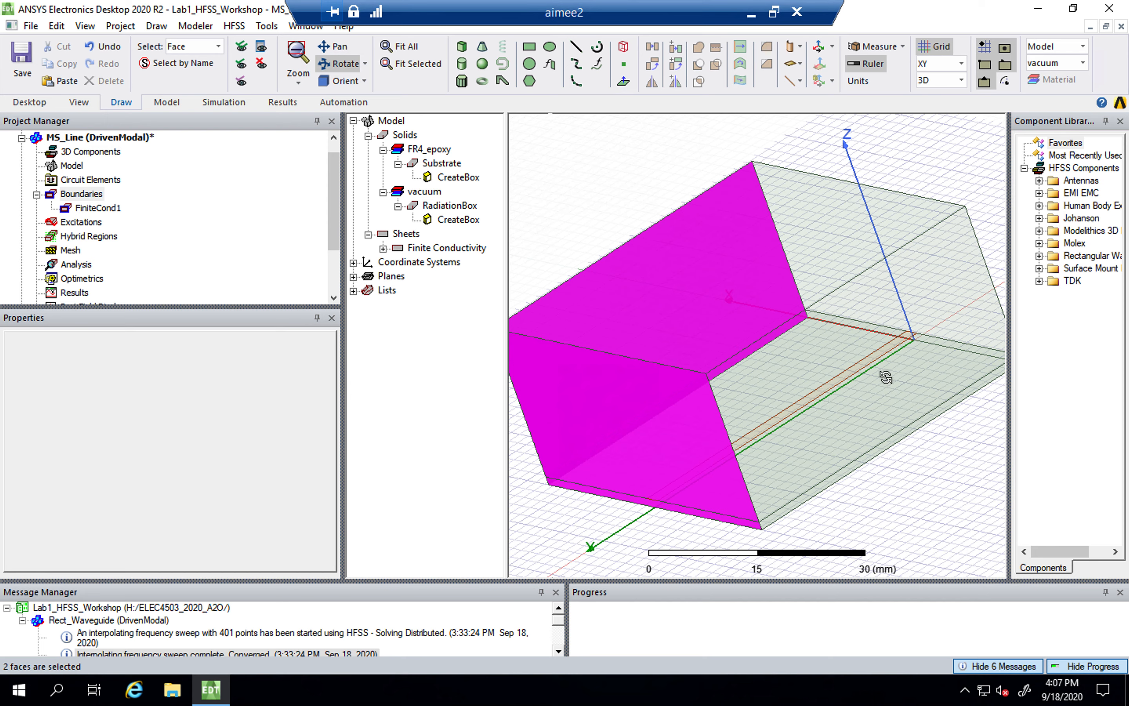
key(Escape)
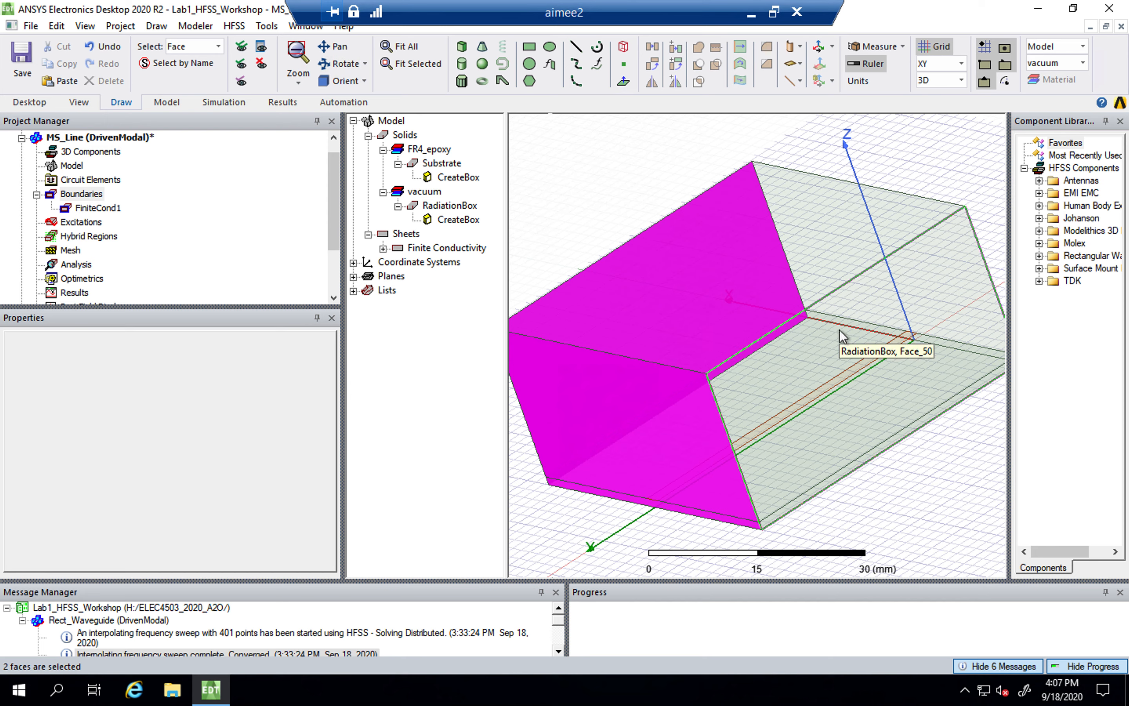
ctrl+click(840, 329)
click(340, 63)
drag(825, 451, 638, 361)
drag(563, 311, 569, 268)
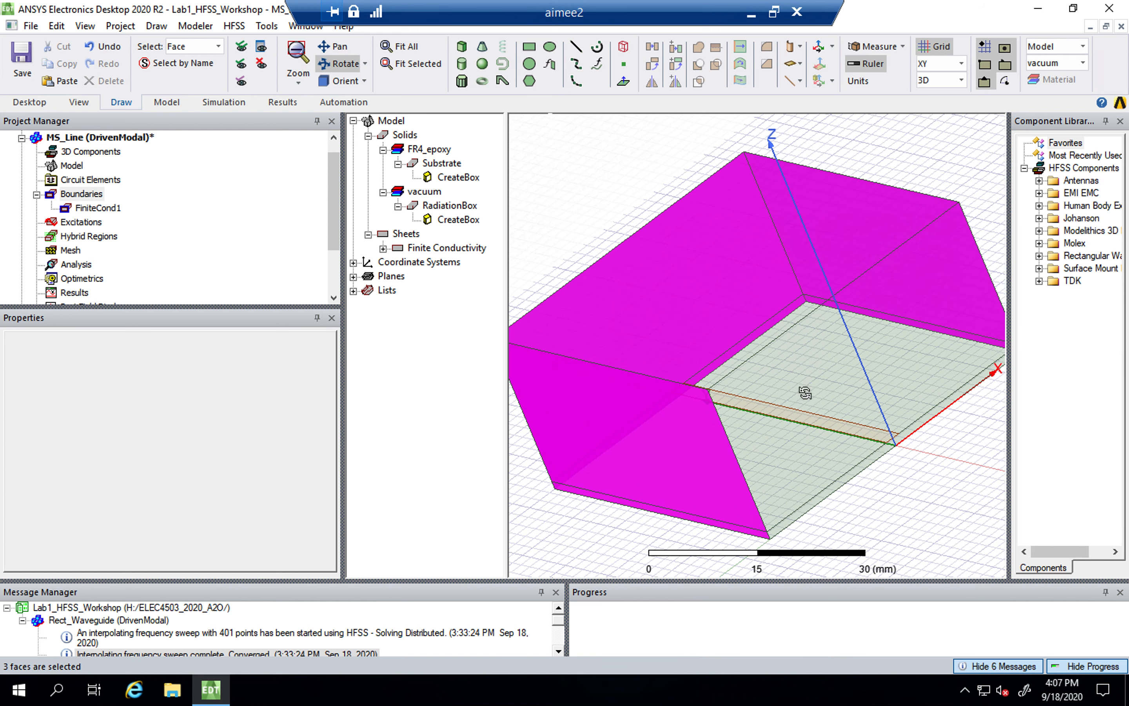
key(Escape)
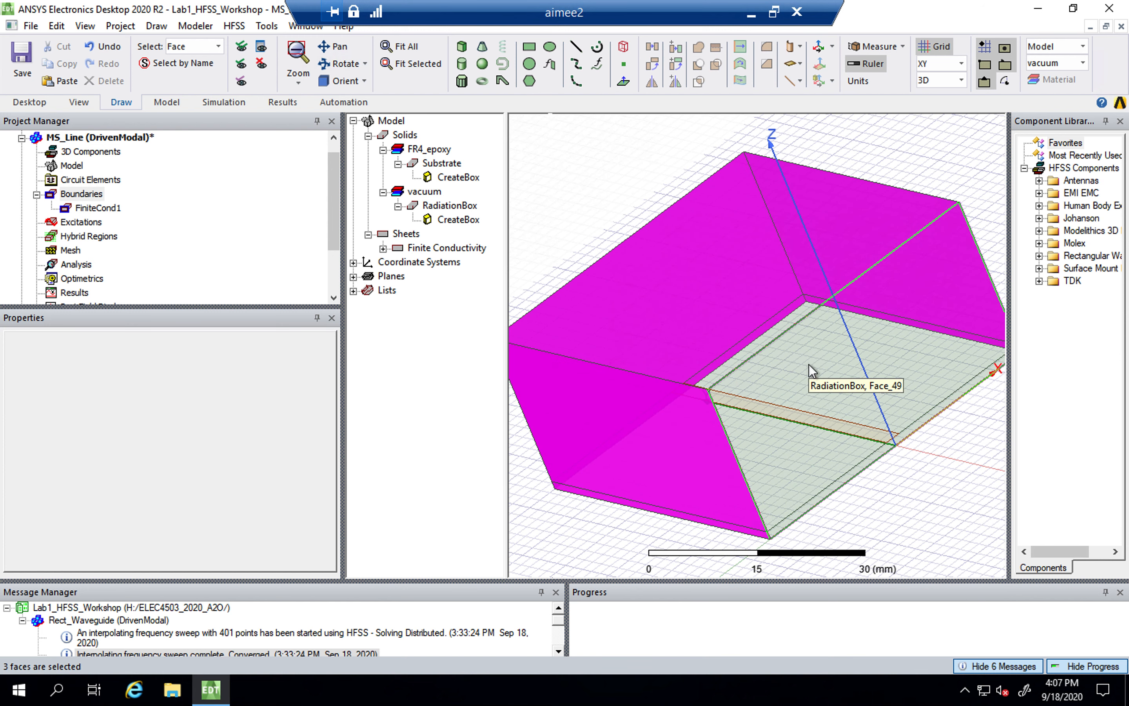
ctrl+click(809, 363)
ctrl+click(712, 253)
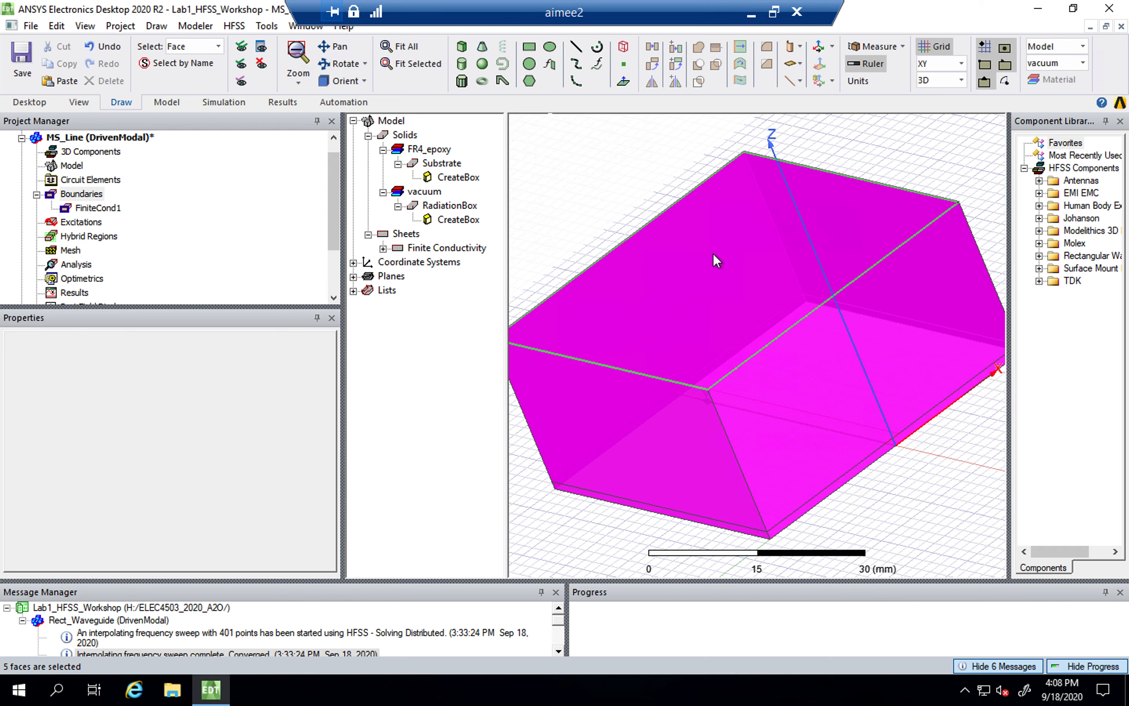
right_click(715, 260)
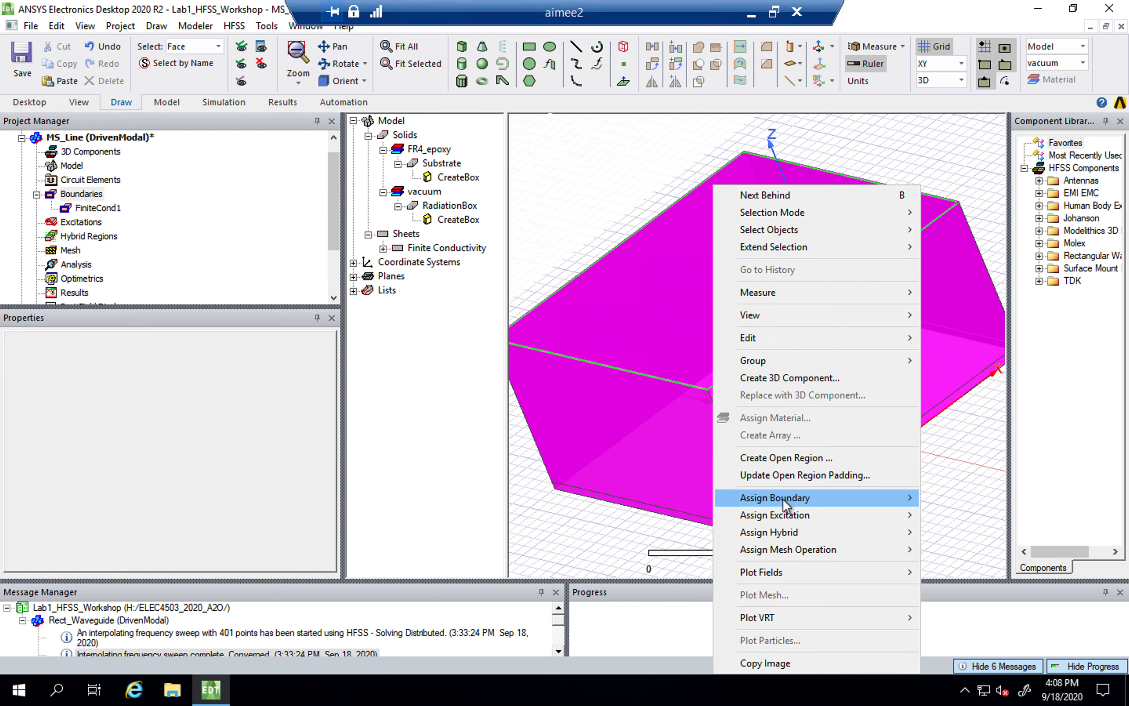
mouse_move(783, 498)
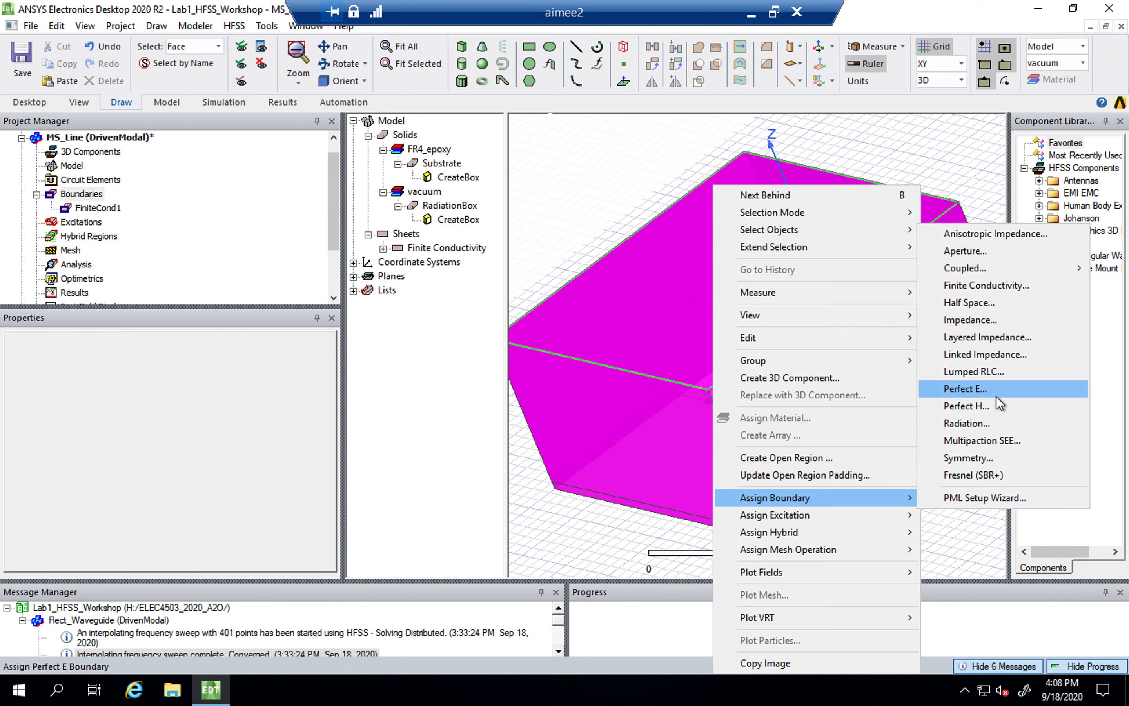
click(988, 424)
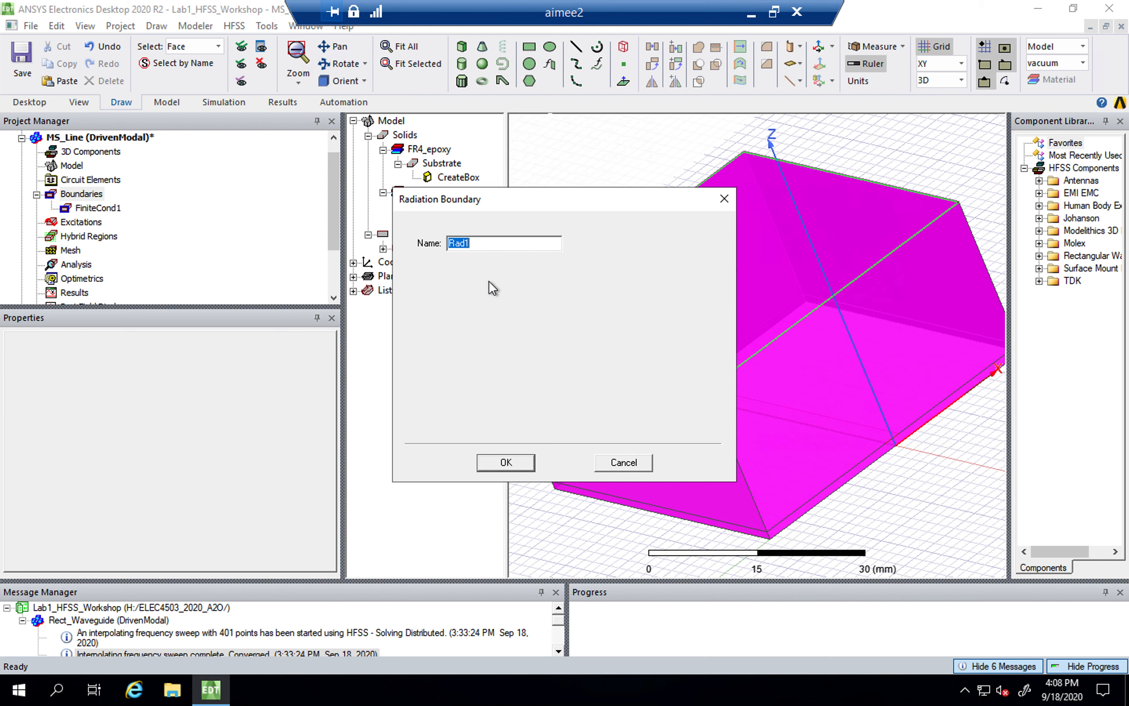
click(494, 463)
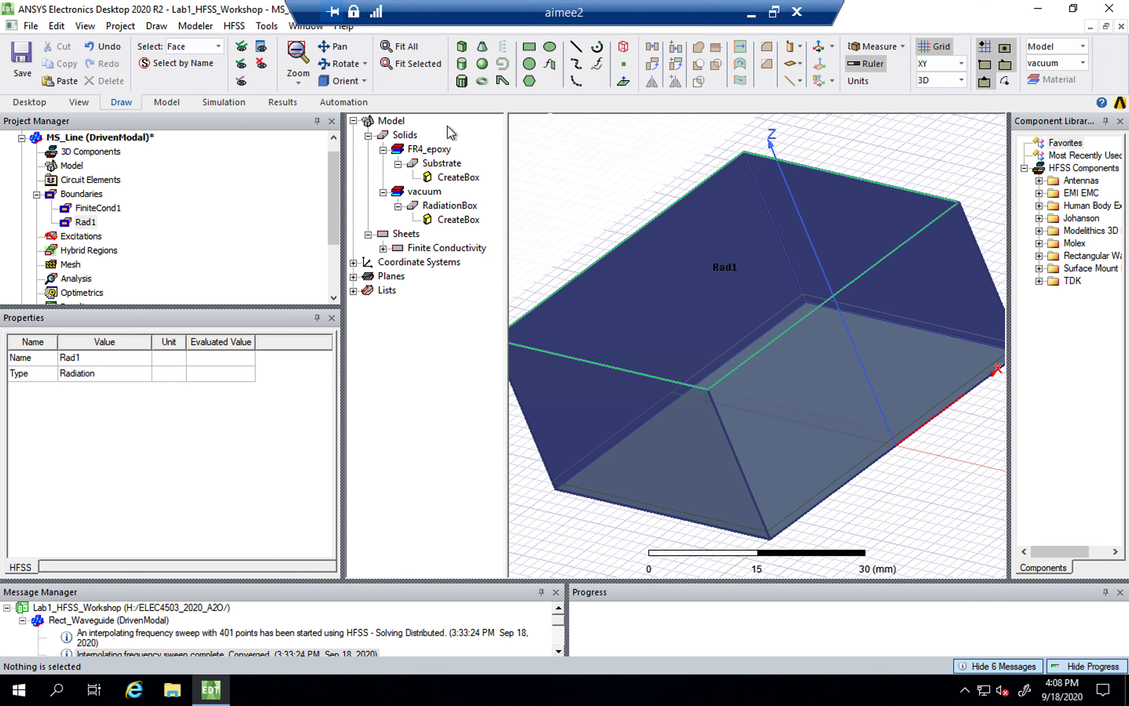
Step: Restore the isometric view of the model and clear the radiation boundary selection
click(348, 80)
click(386, 237)
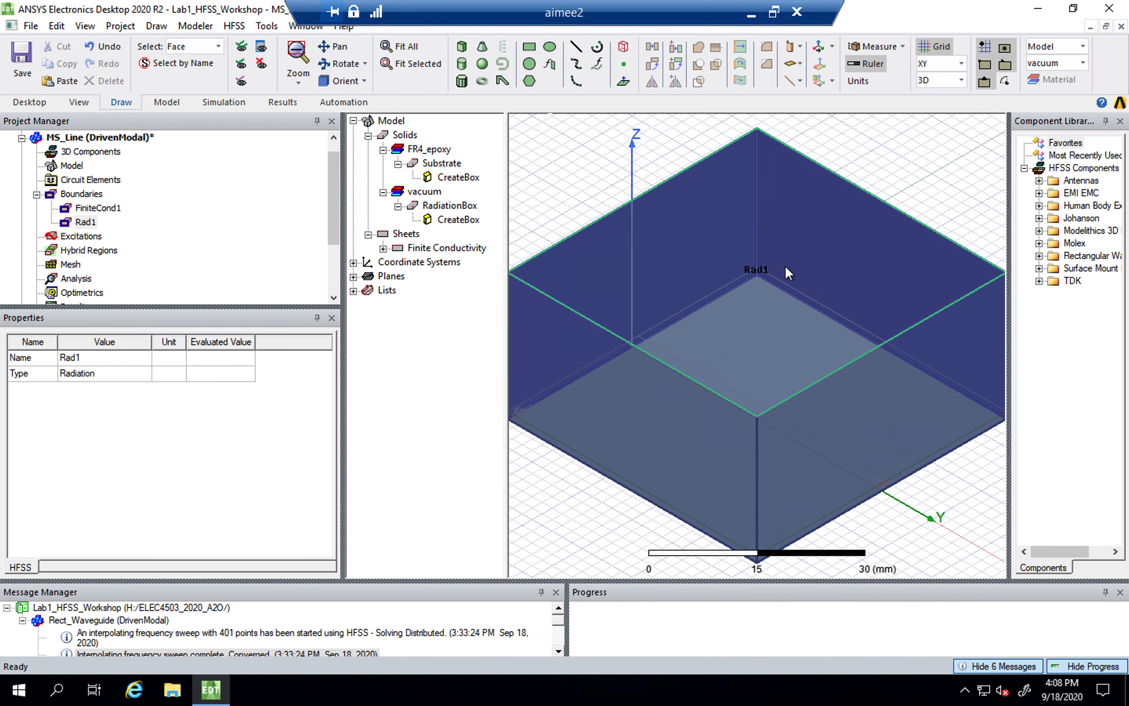
click(603, 526)
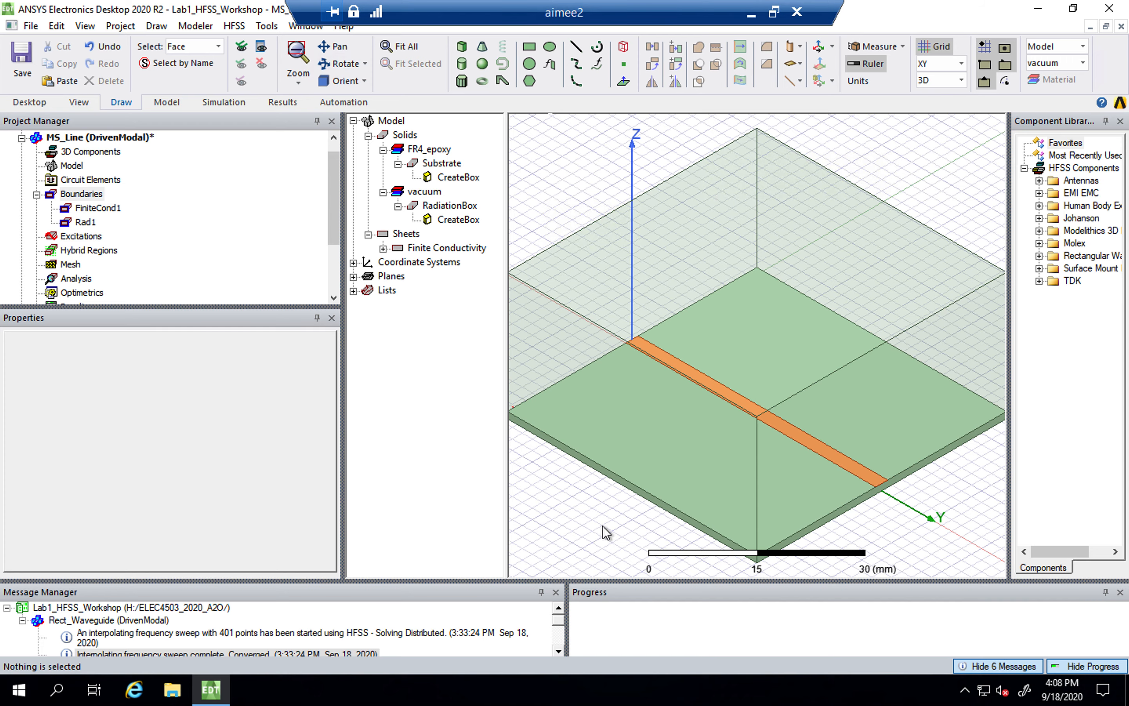
key(ctrl+Left)
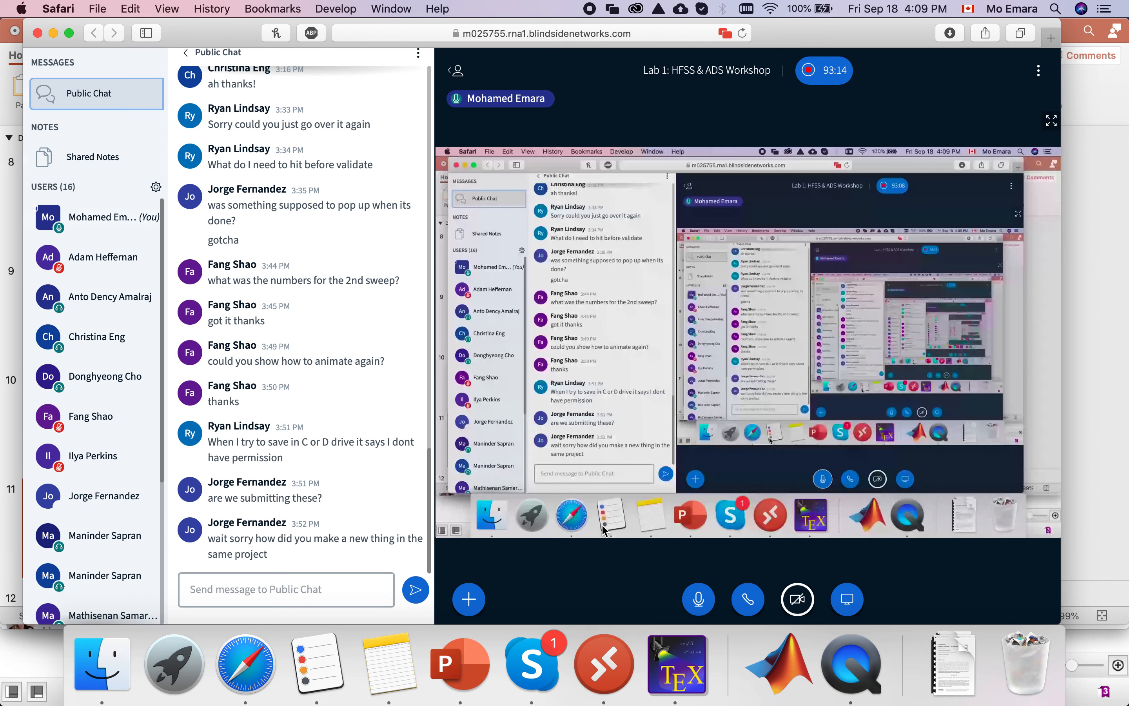
key(ctrl+Right)
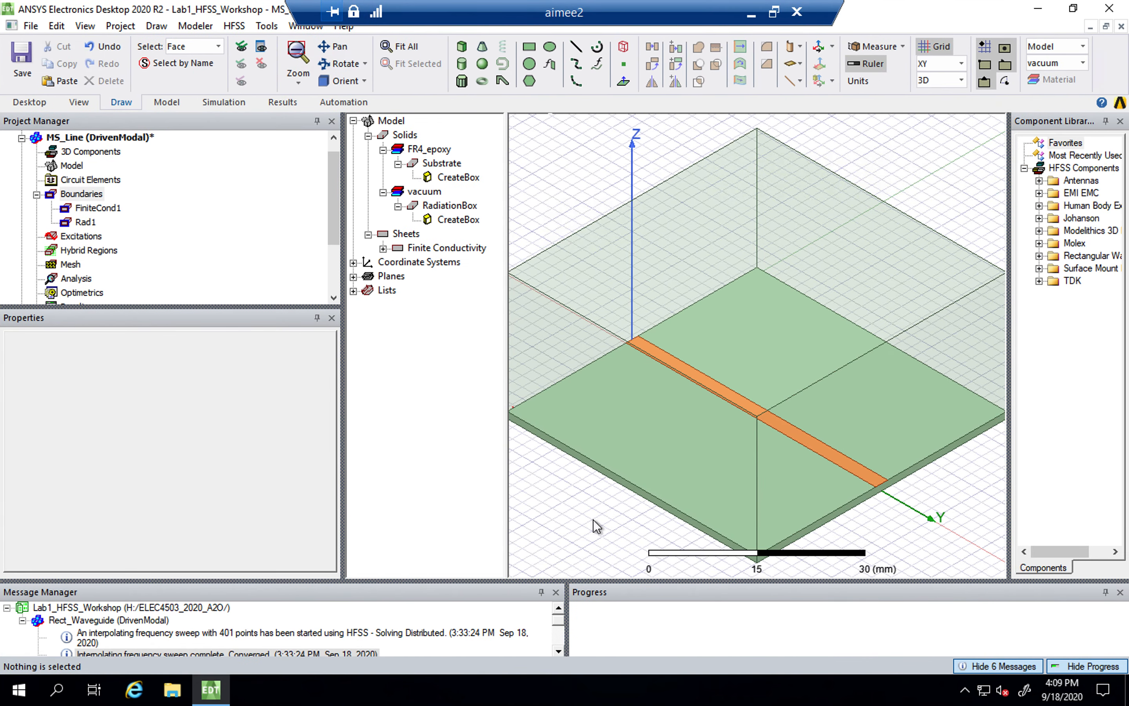
key(ctrl+d)
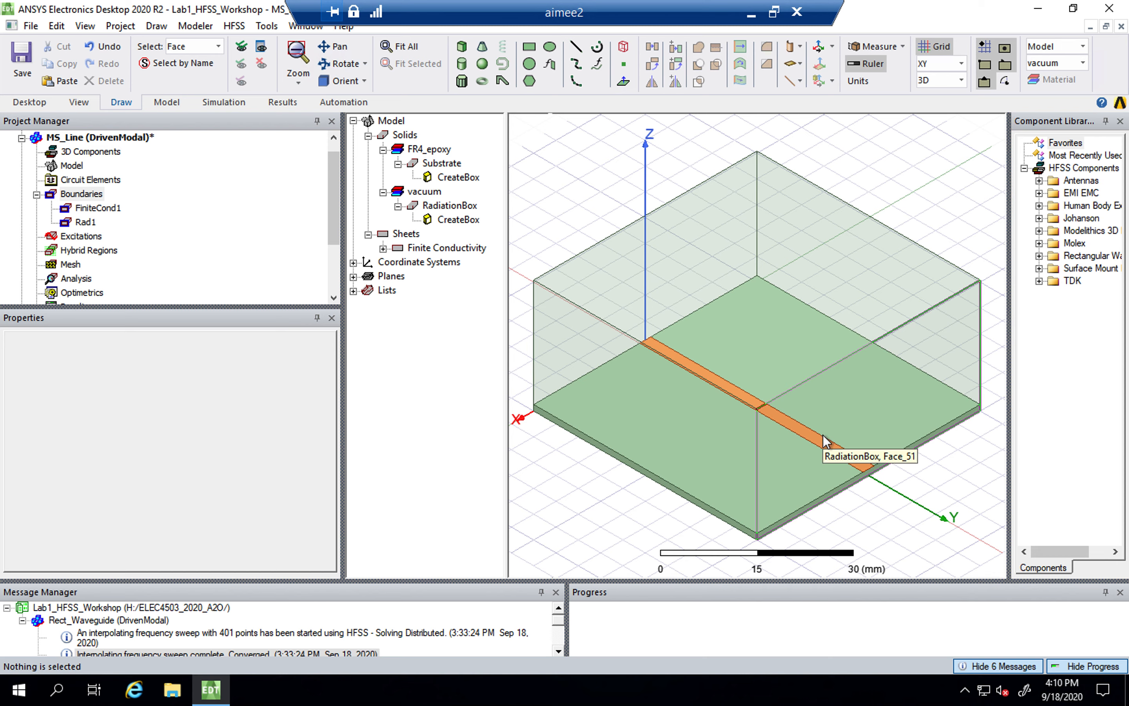
click(901, 380)
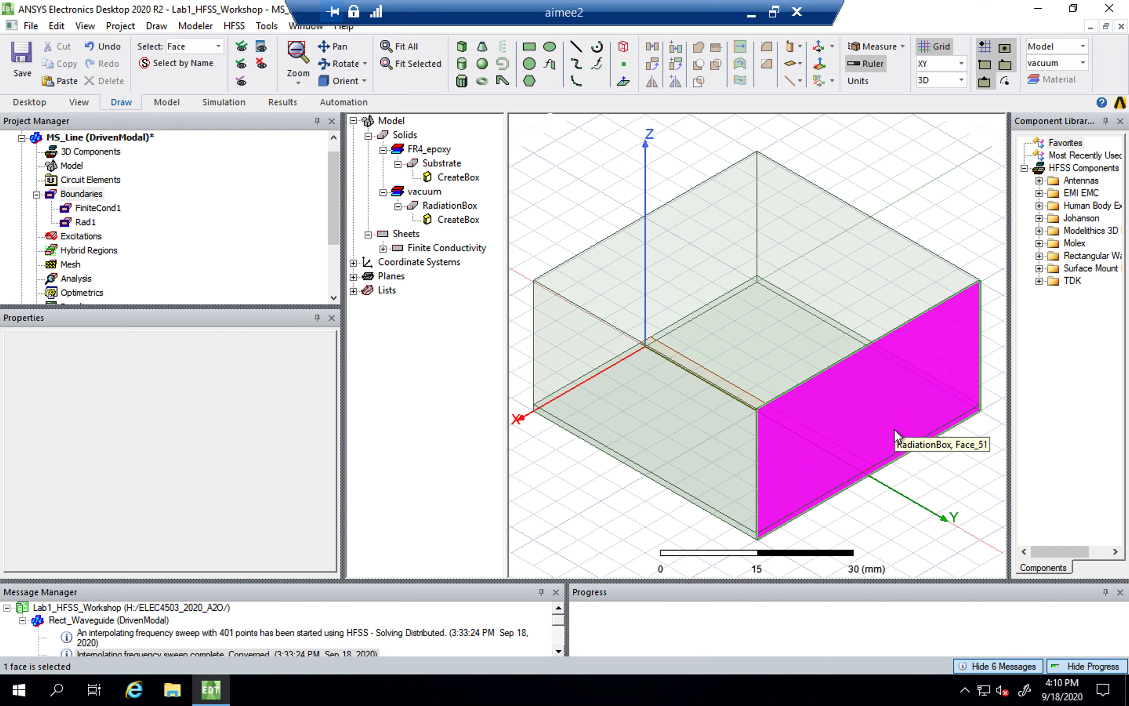
click(912, 490)
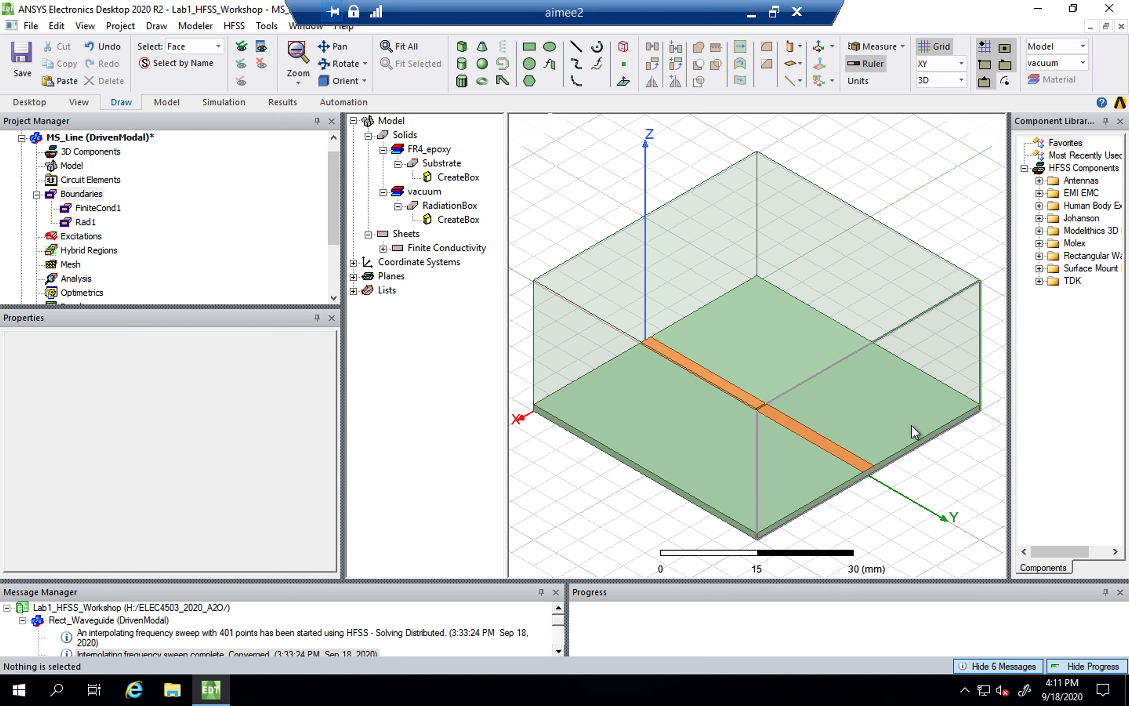
key(ctrl+Left)
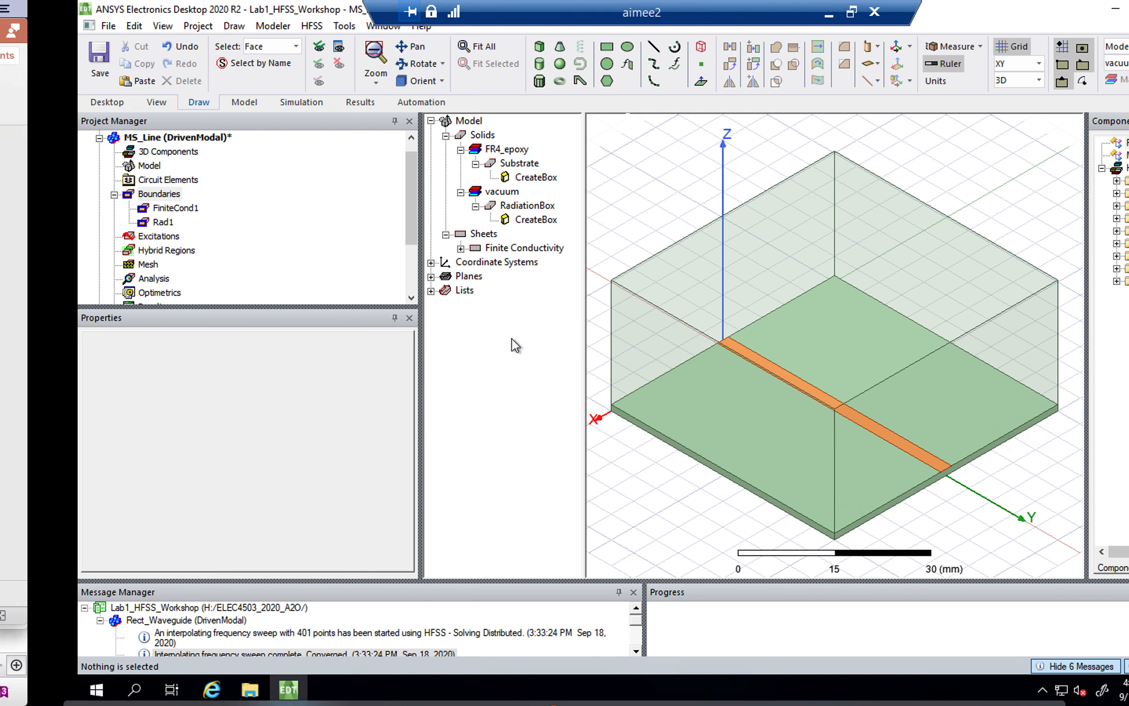
key(ctrl+Right)
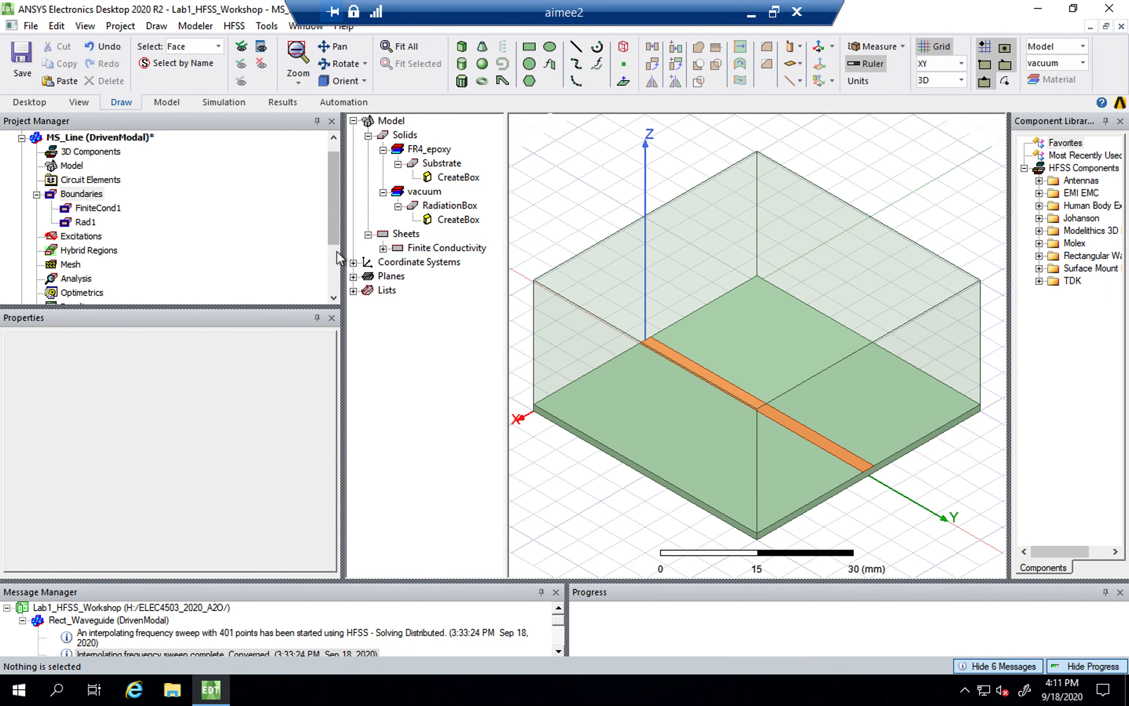
Step: Draw a rectangle sheet about 40 by 40 mm in the XZ plane, starting from the corner at -20, -45, 0 mm
drag(343, 251, 301, 251)
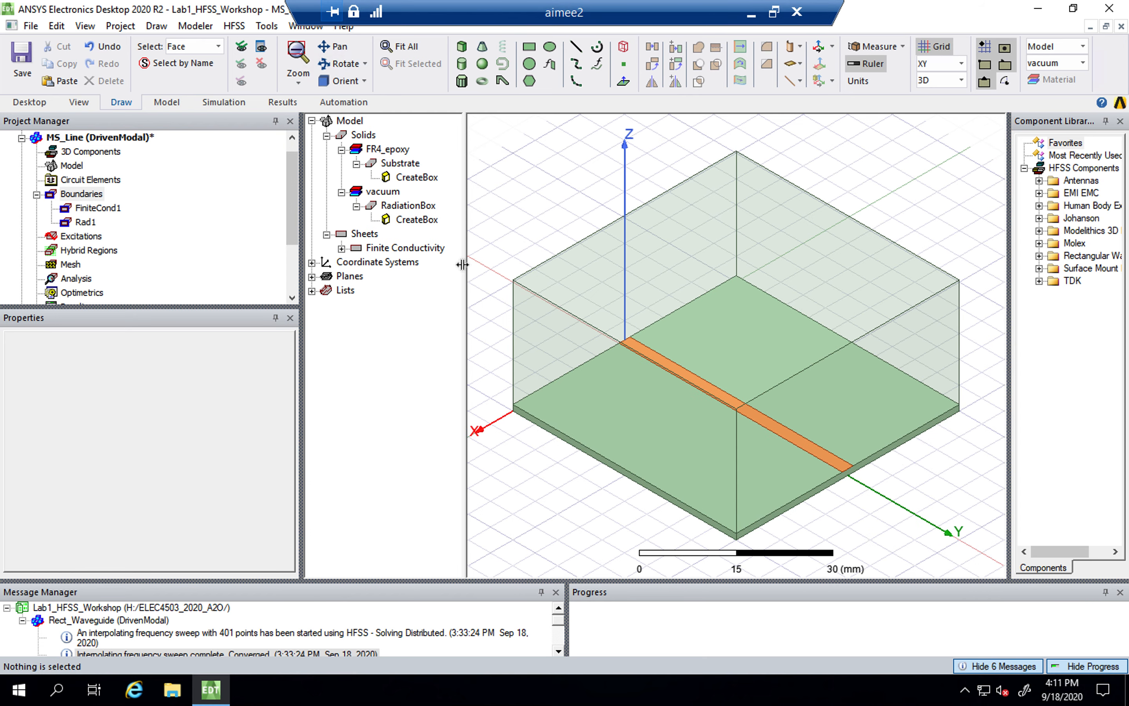
drag(462, 264, 445, 265)
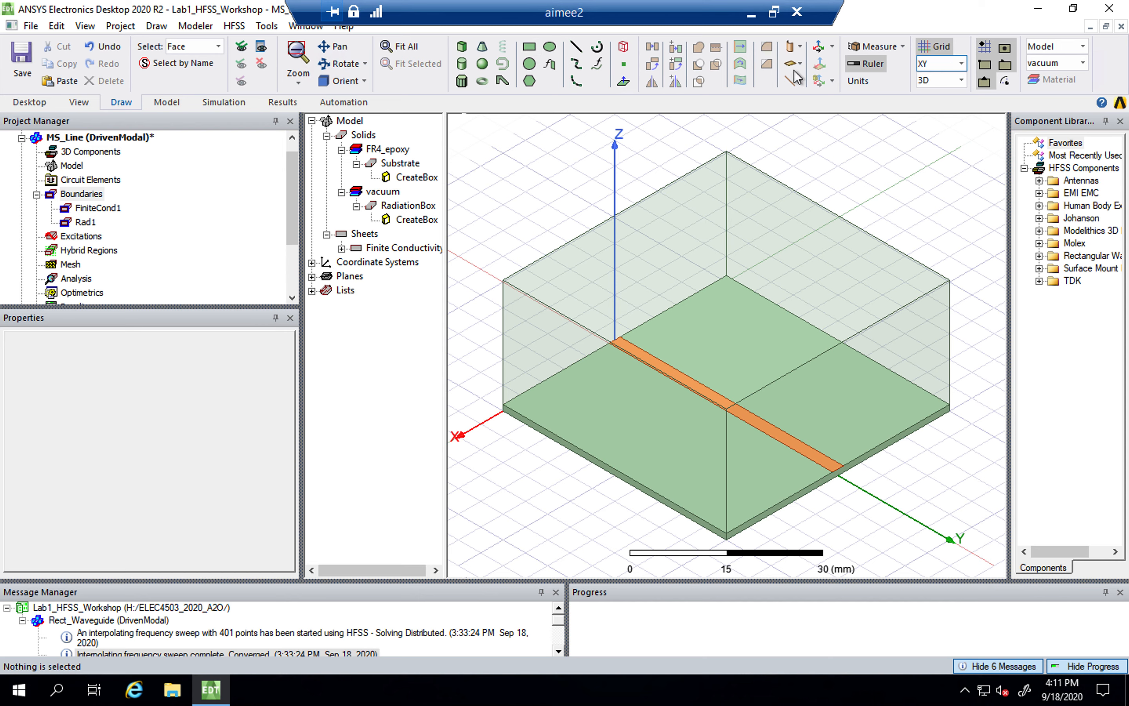
click(530, 46)
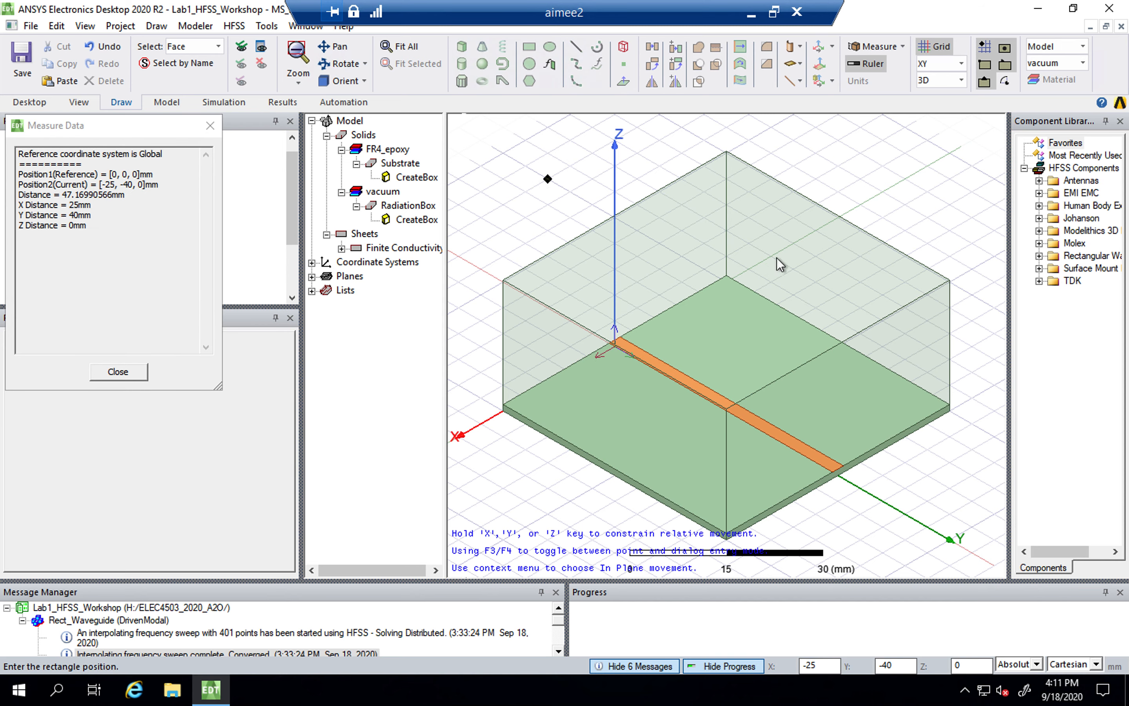
click(503, 180)
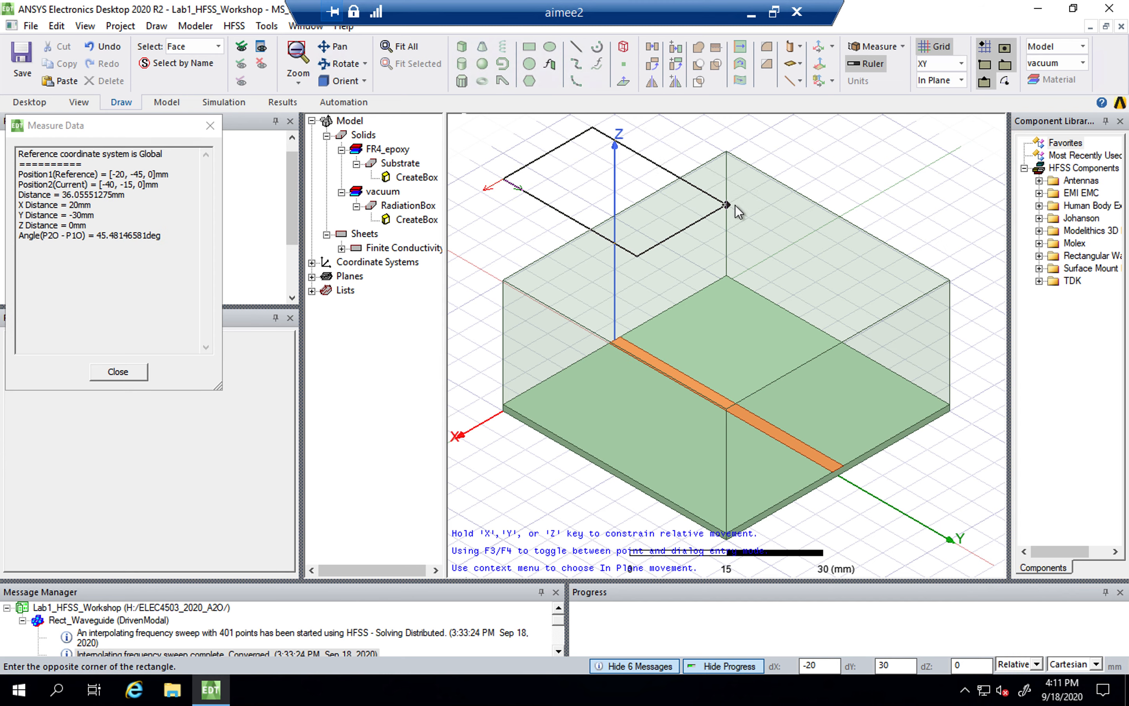
click(961, 64)
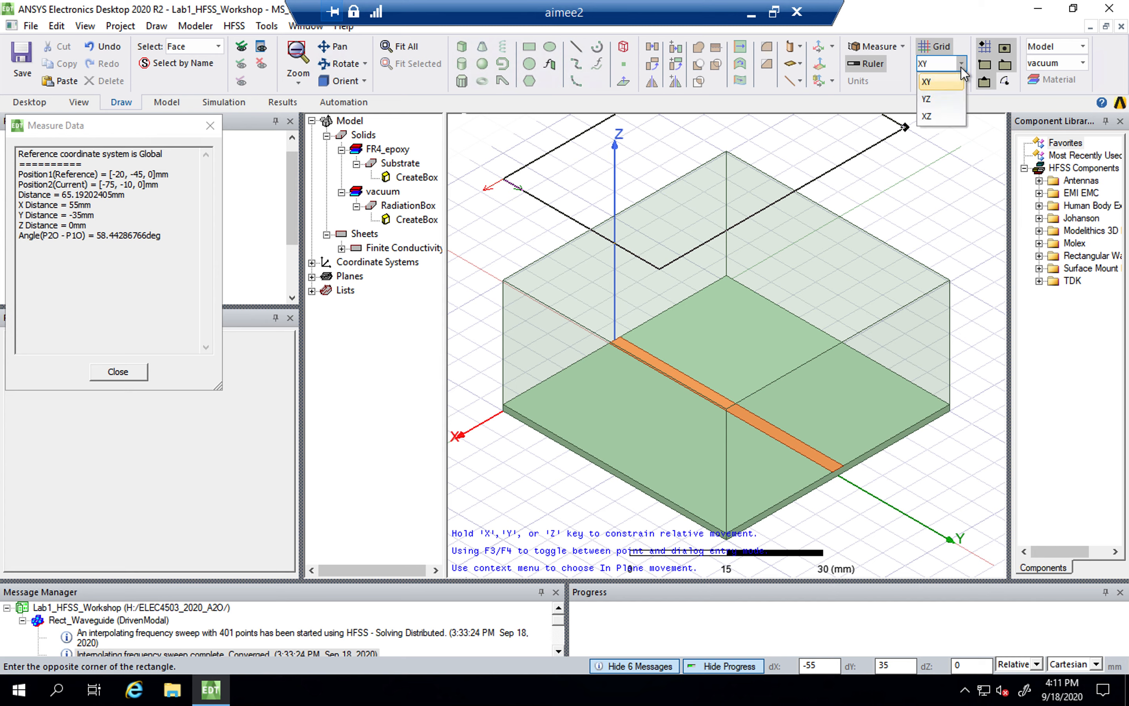
click(936, 117)
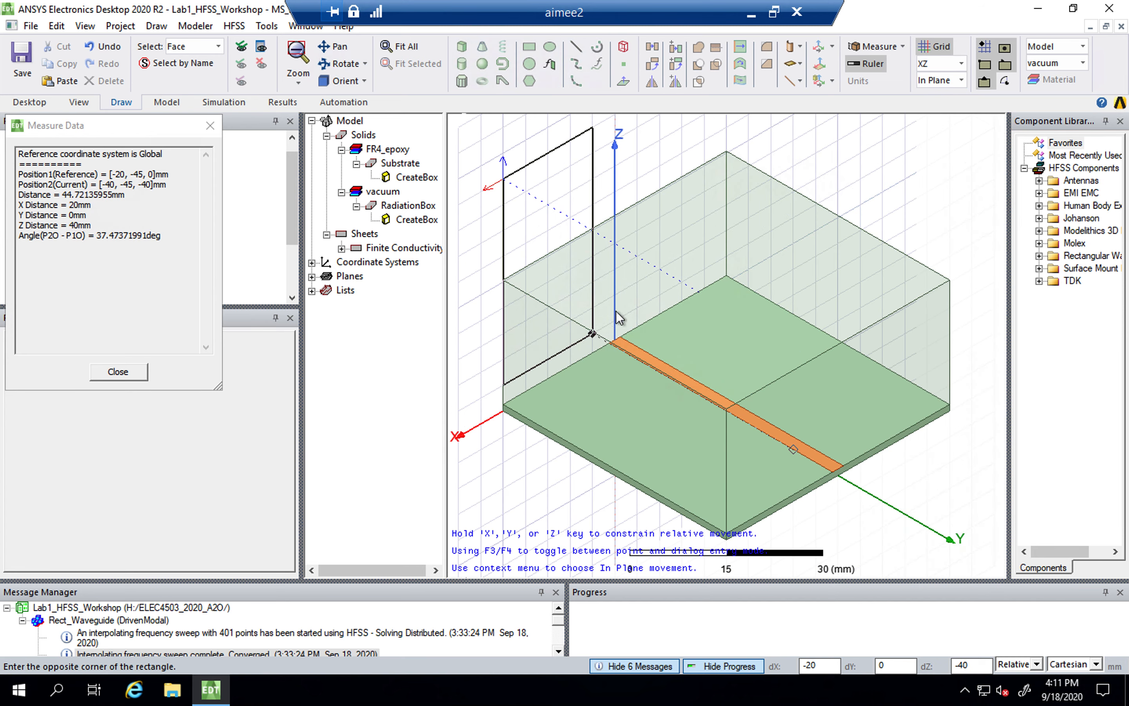
click(682, 283)
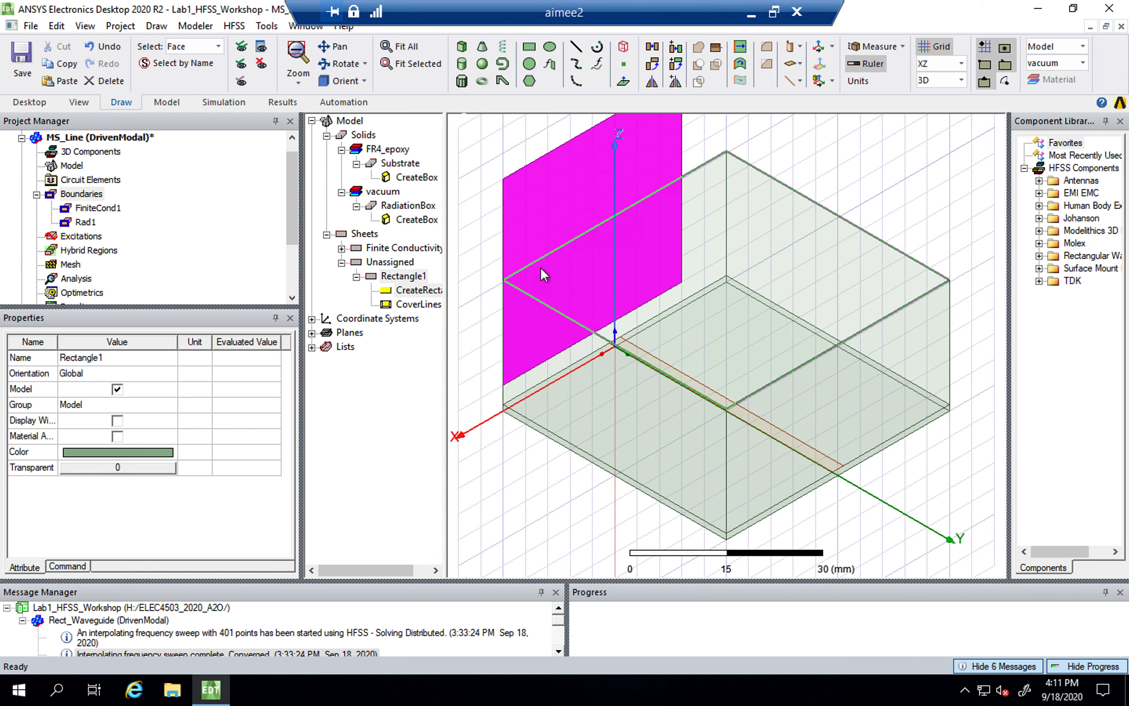
Step: Set the drawing plane back to XY and select the newly drawn rectangle sheet
click(960, 65)
click(942, 82)
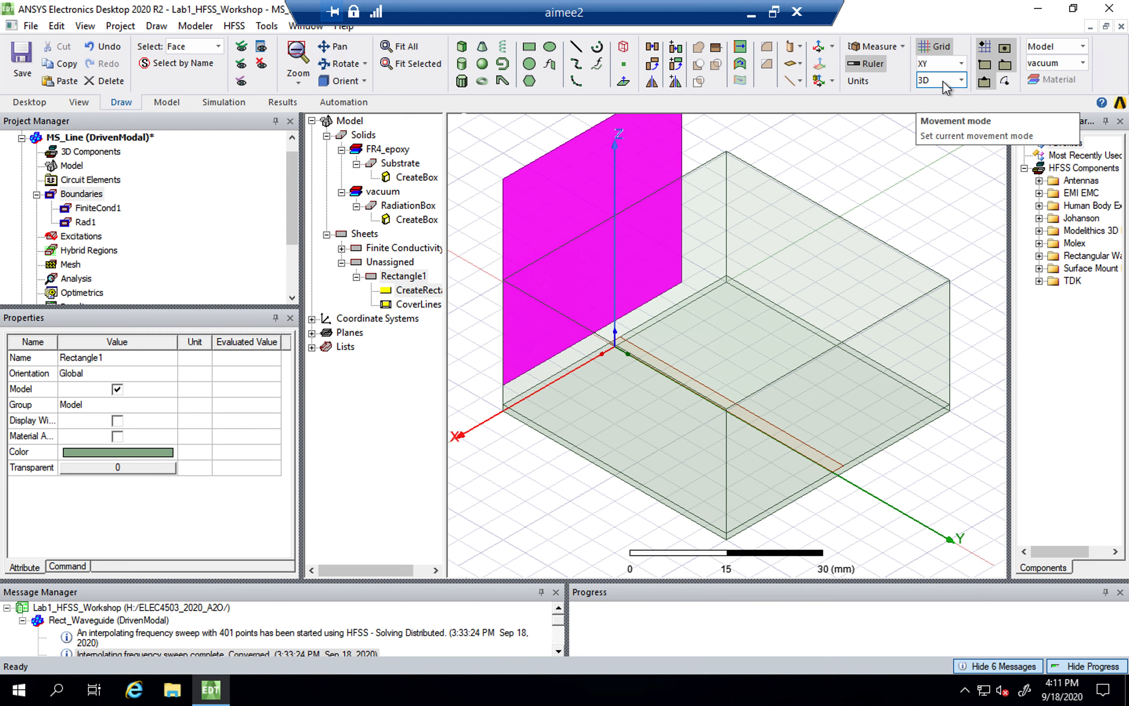
key(ctrl+d)
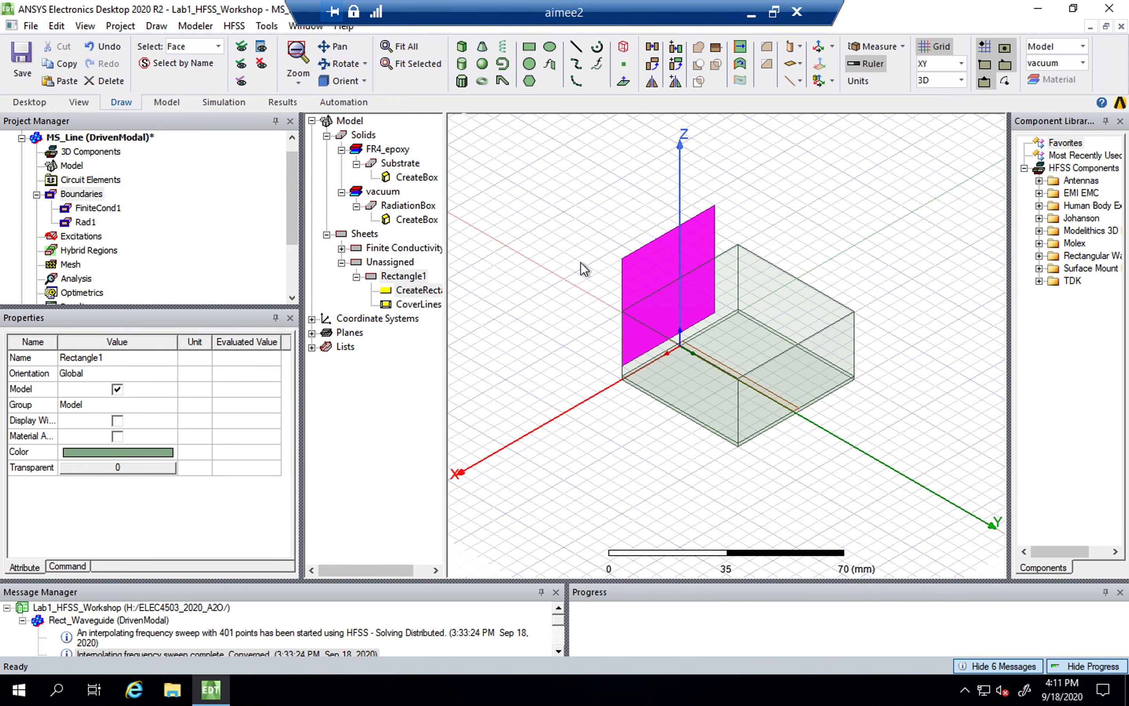
click(402, 277)
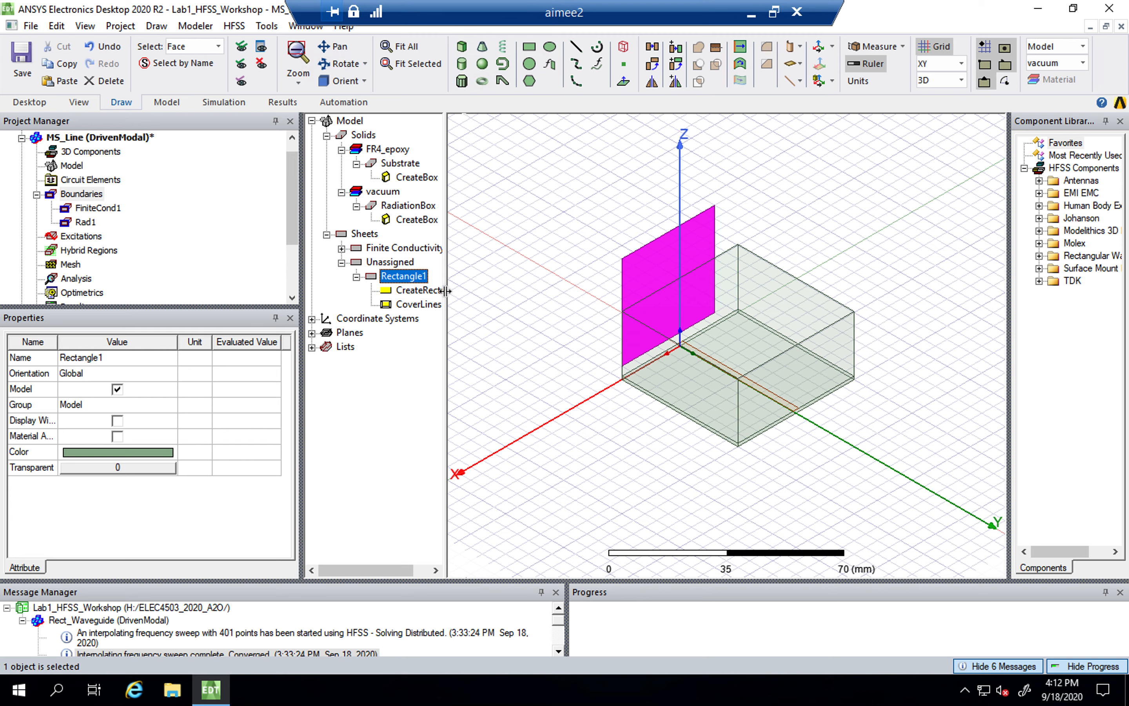
Step: Restore the isometric view and rename the rectangle sheet as WavePort1
click(364, 82)
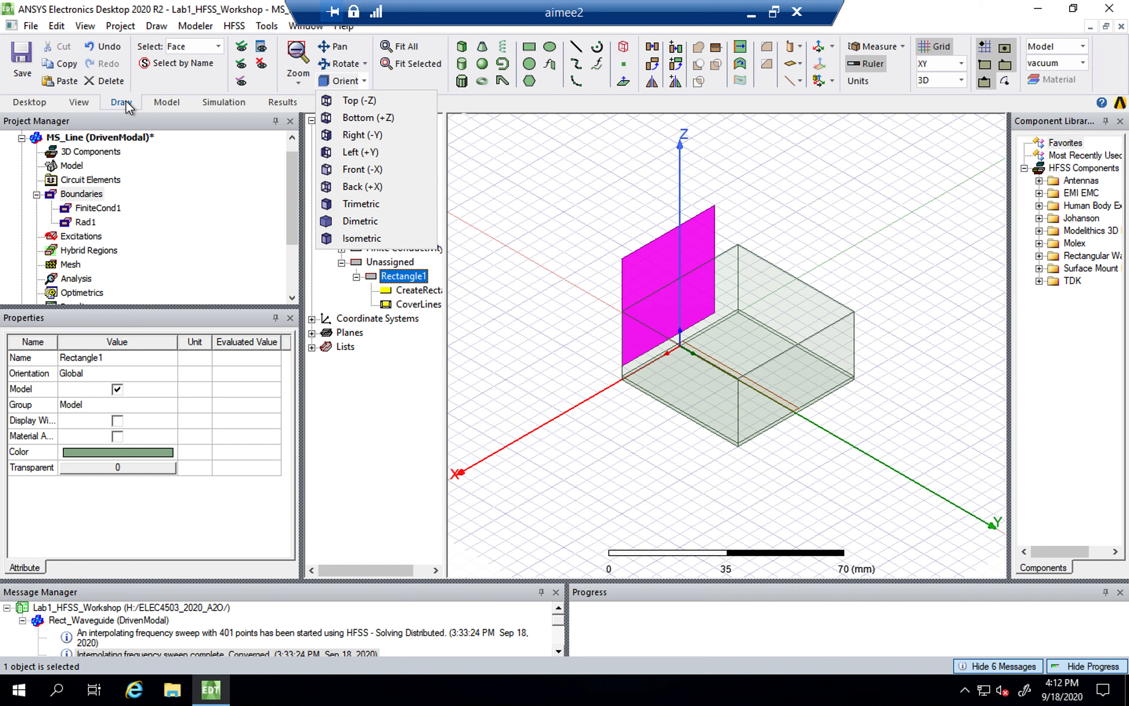
click(366, 243)
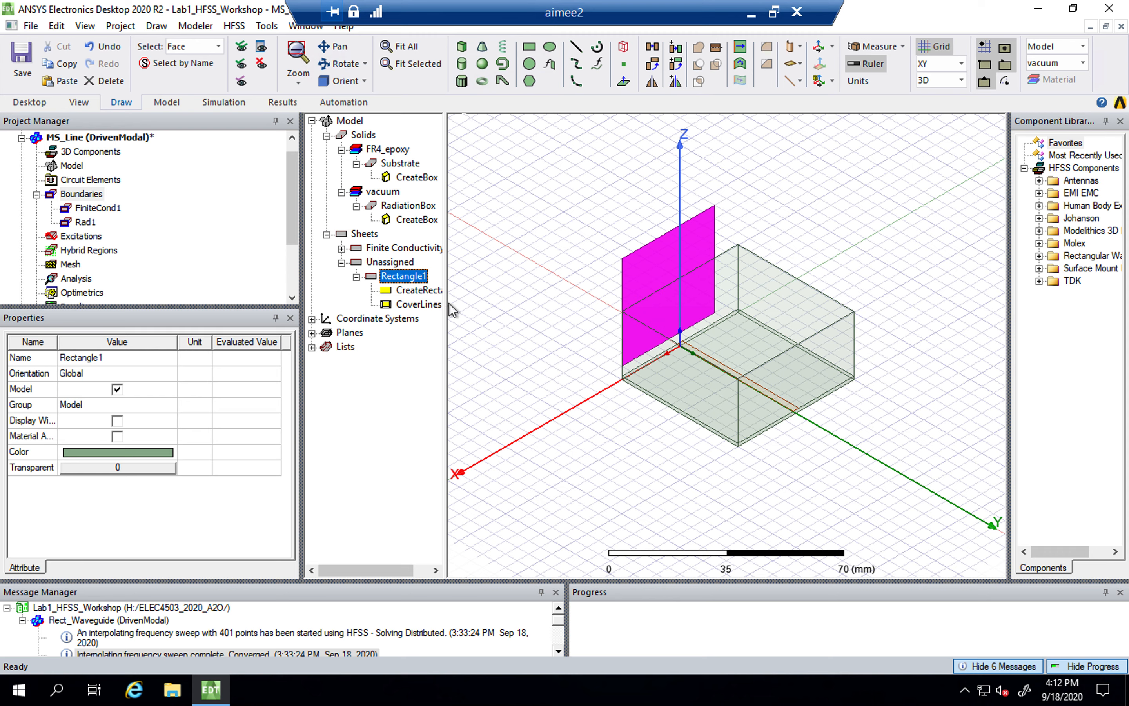
drag(446, 311, 482, 310)
click(147, 357)
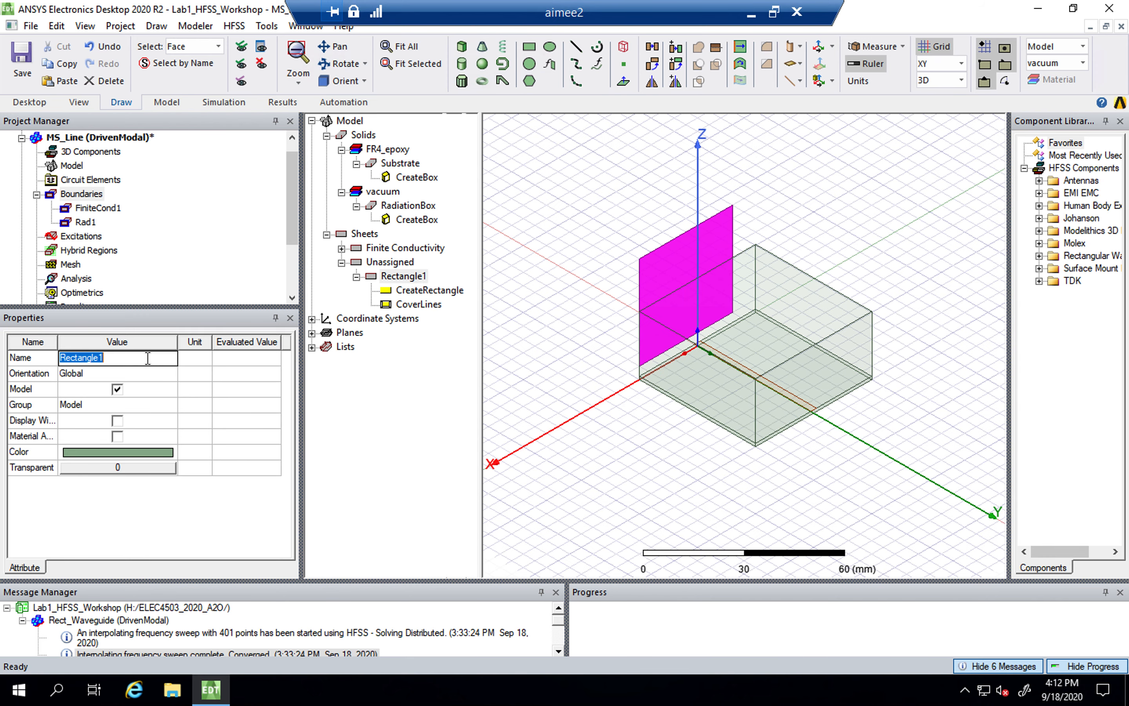
text(WavePort1)
key(Return)
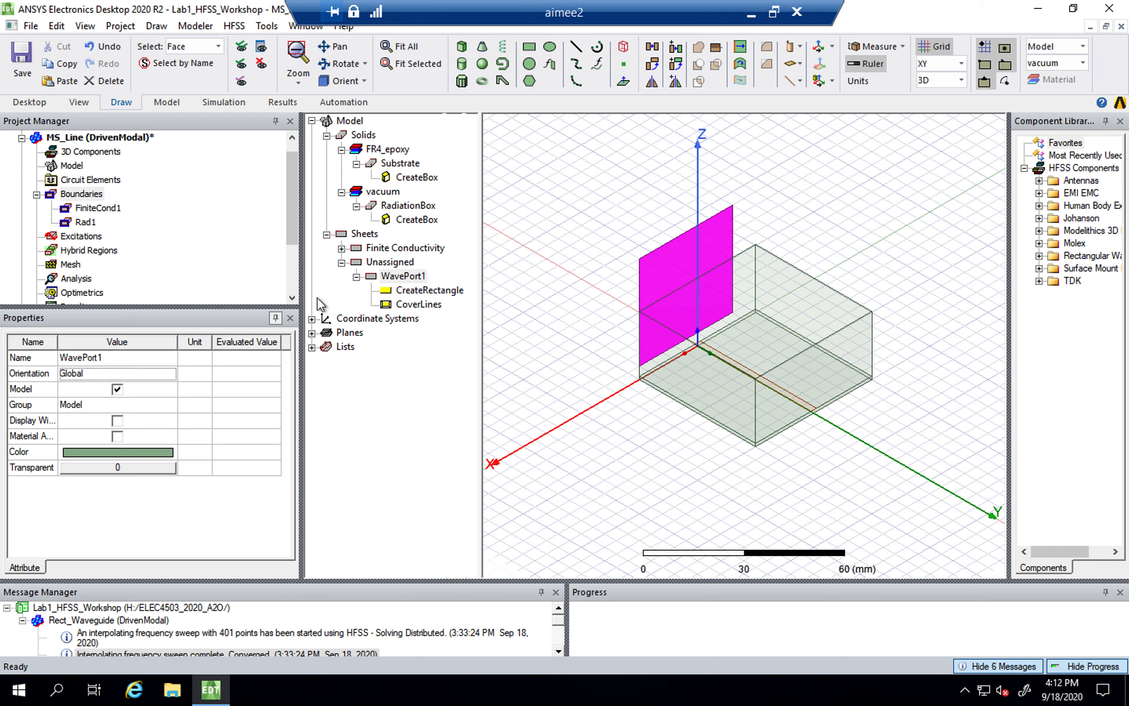
Step: Set the start position of the WavePort1 rectangle to -WP_W/2, 0, 0
click(404, 278)
click(424, 290)
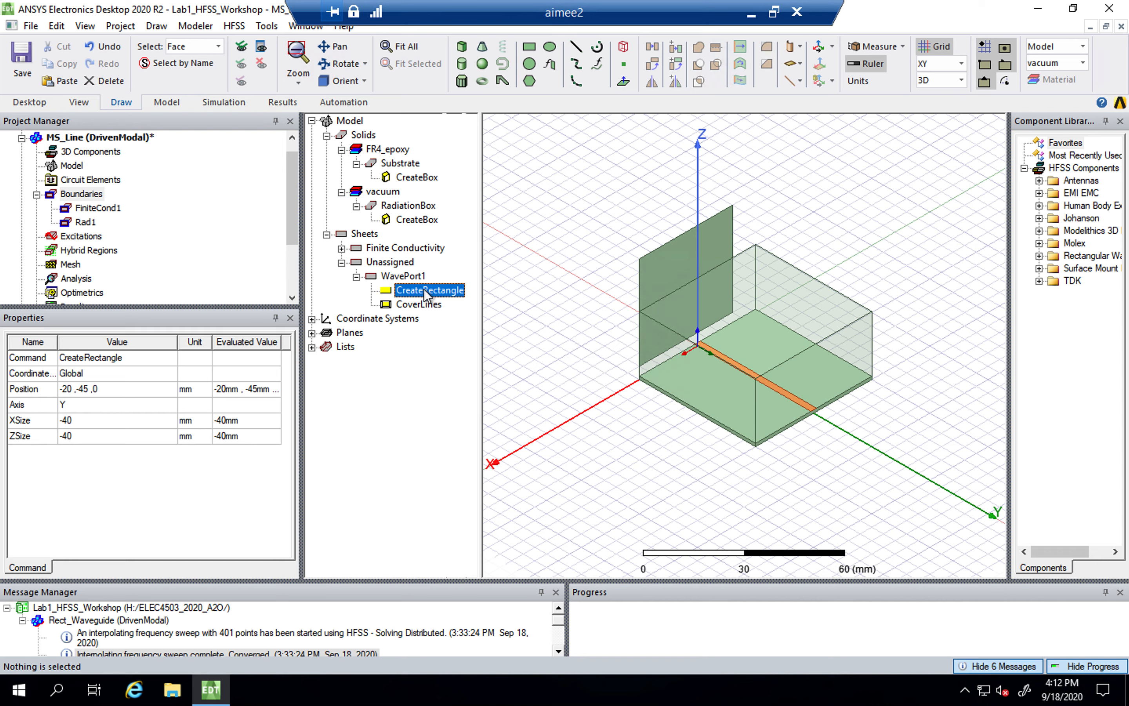
click(419, 277)
click(419, 290)
click(130, 388)
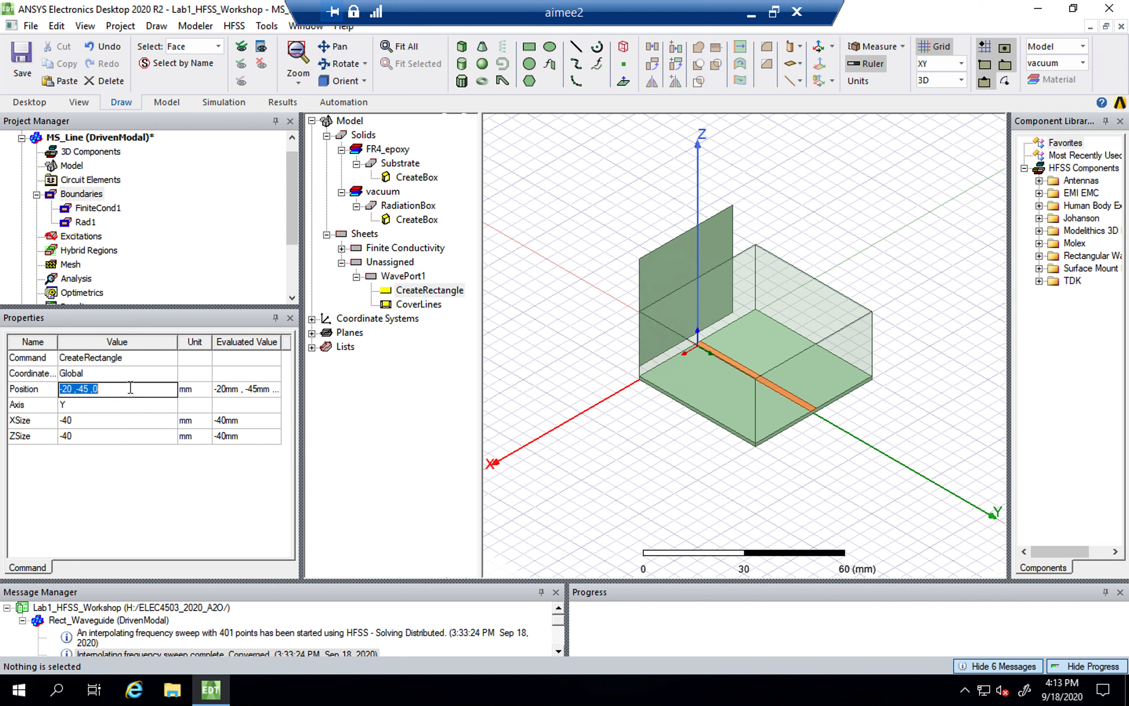
text(-)
text(WP_W/2, 0, 0)
key(Return)
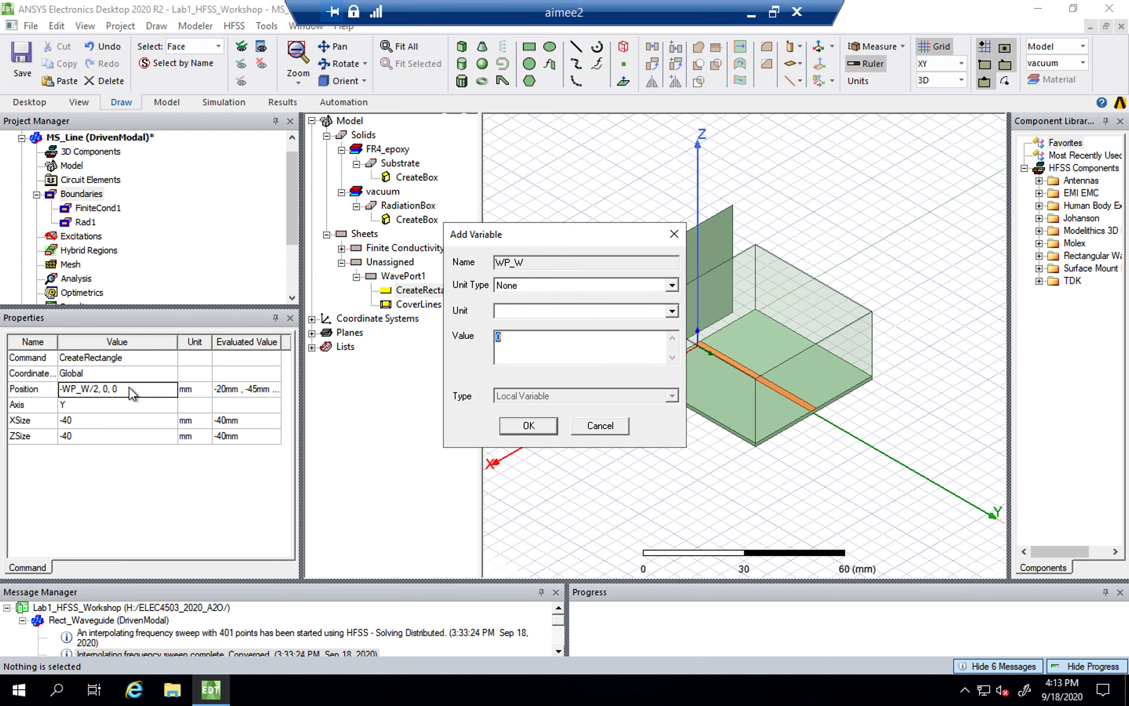
Step: Define the new variable WP_W with the value 6*MS_W
text(6*MS)
key(Down)
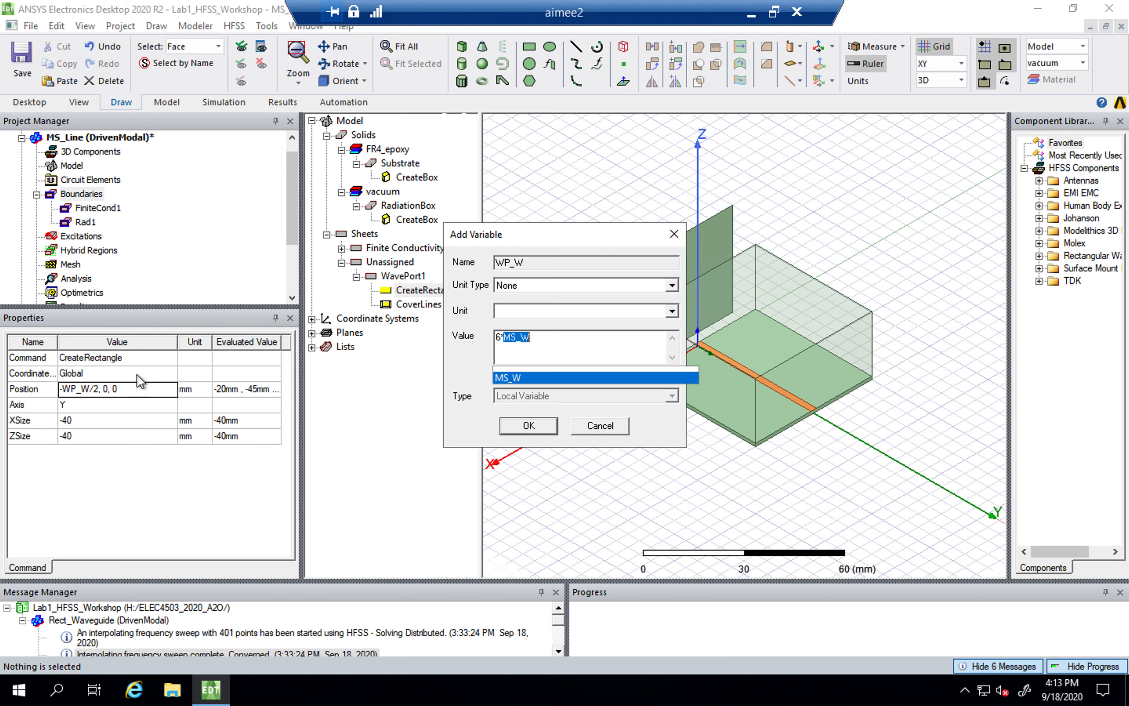
click(564, 341)
key(Return)
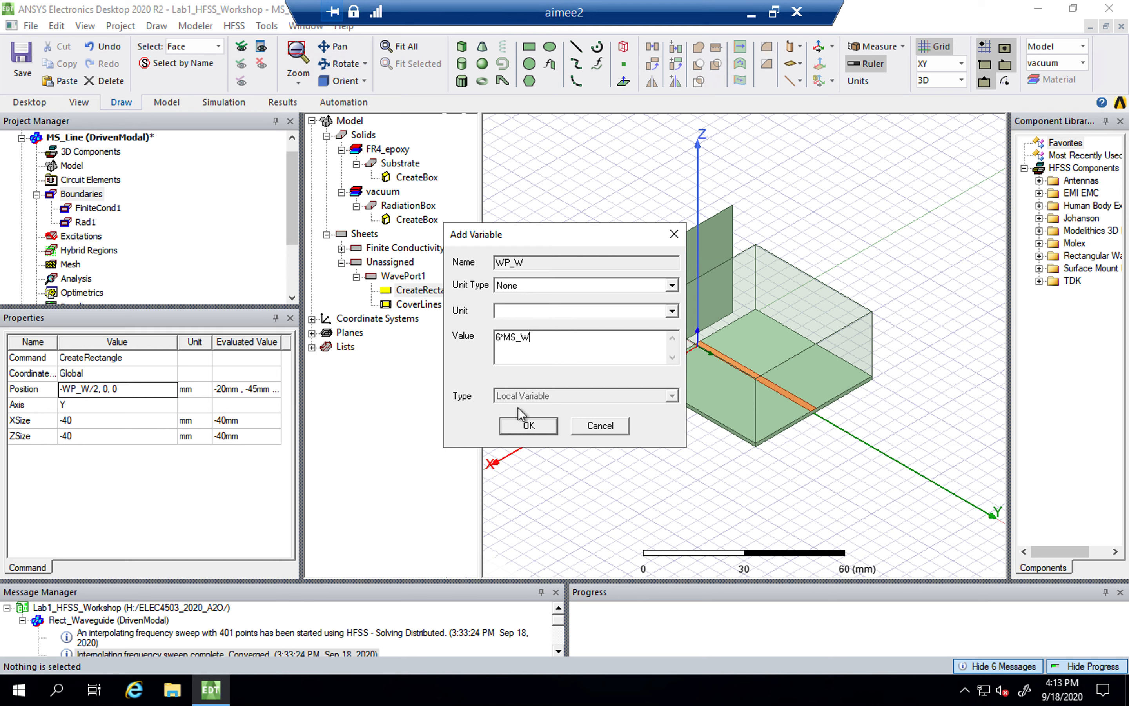
click(532, 427)
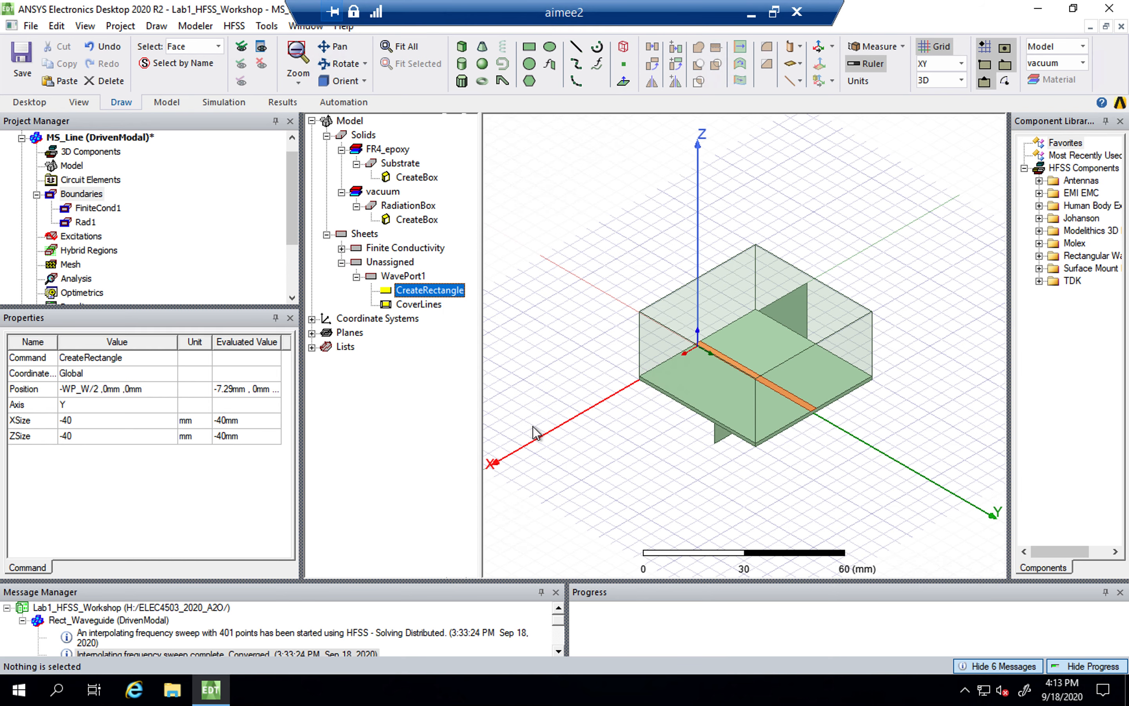
Step: Set the XSize of the WavePort1 rectangle to WP_W
click(90, 426)
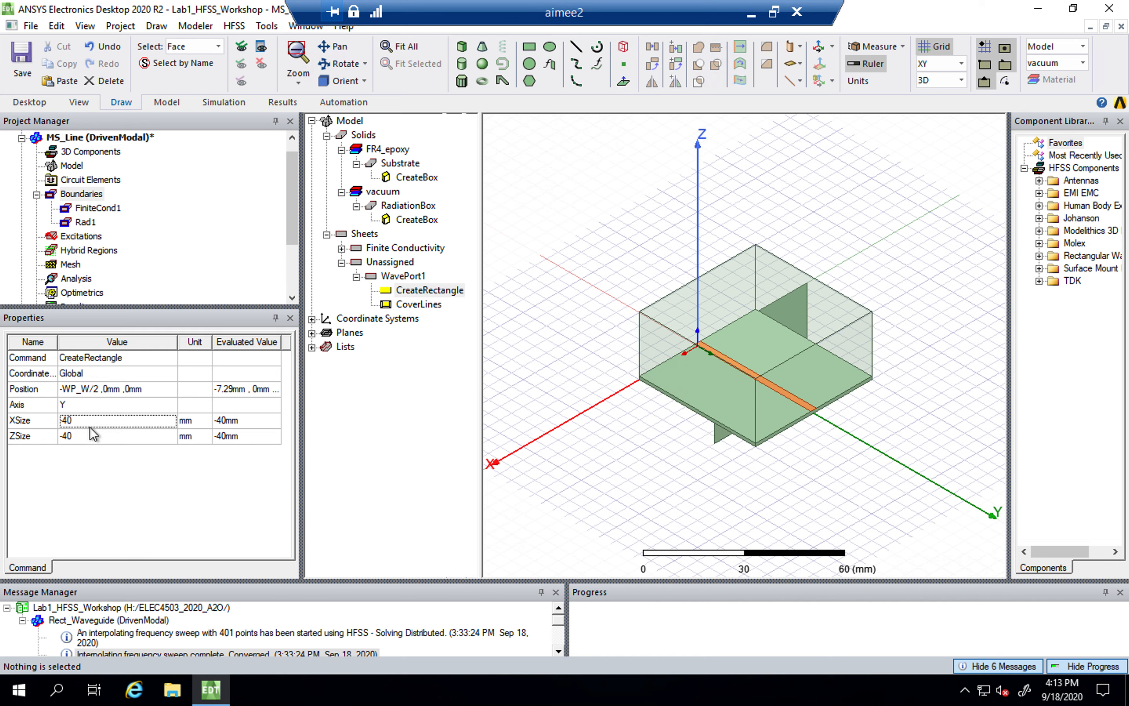
click(76, 421)
text(WP_W)
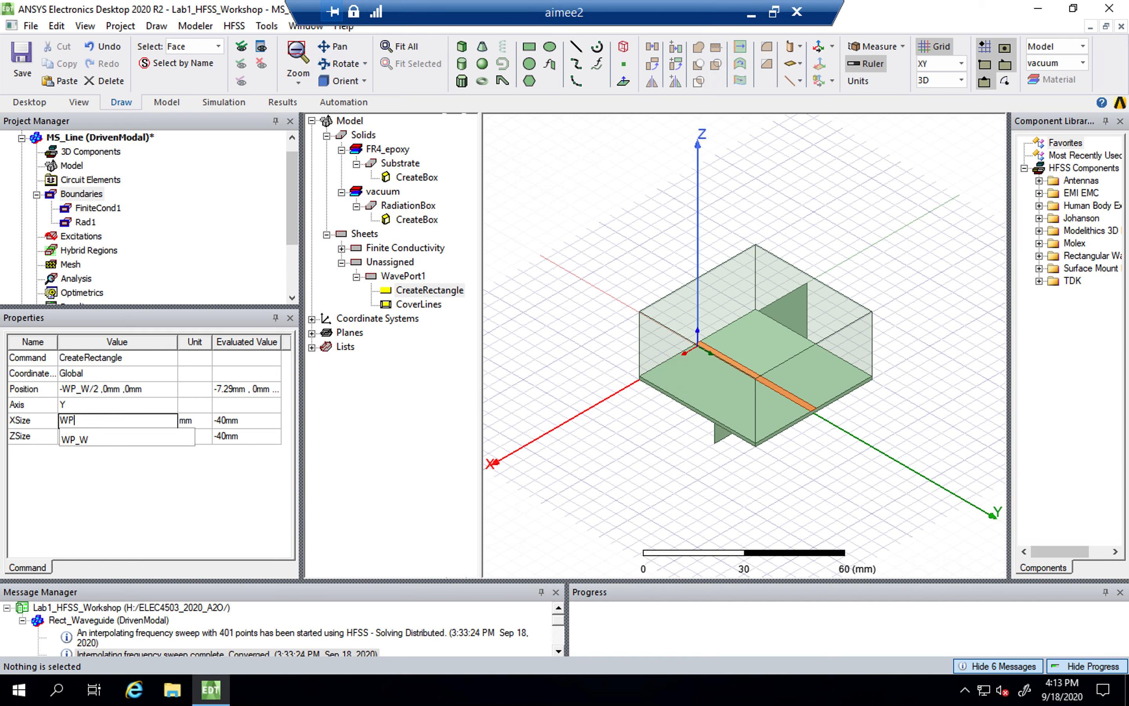
key(Tab)
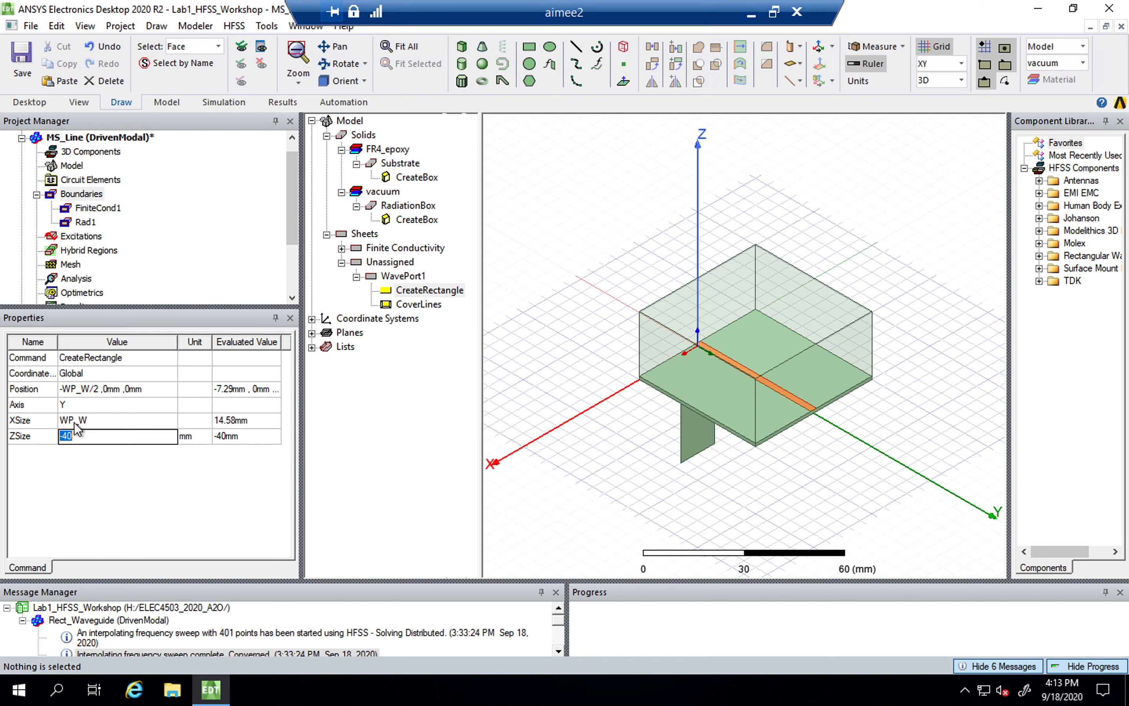
Step: Set the ZSize of the WavePort1 rectangle to WP_H and define that variable as 6*Sub_H
text(6*)
key(BackSpace)
key(BackSpace)
text(WP_H)
key(Return)
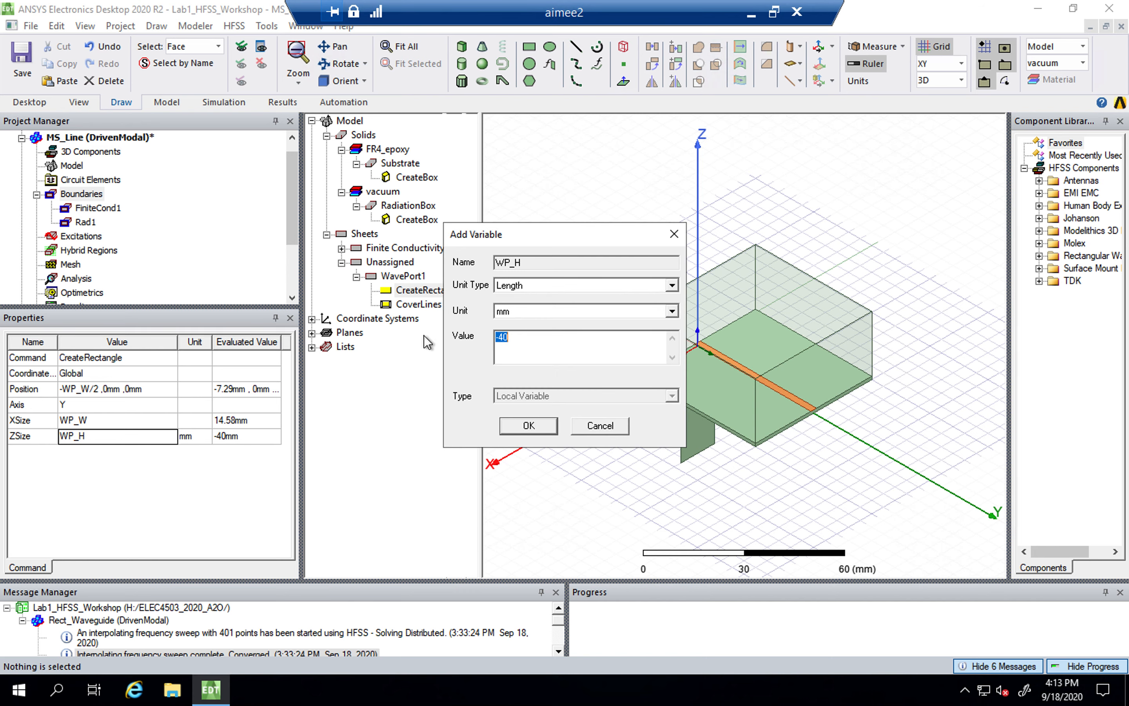
text(6*Sub_H)
click(529, 426)
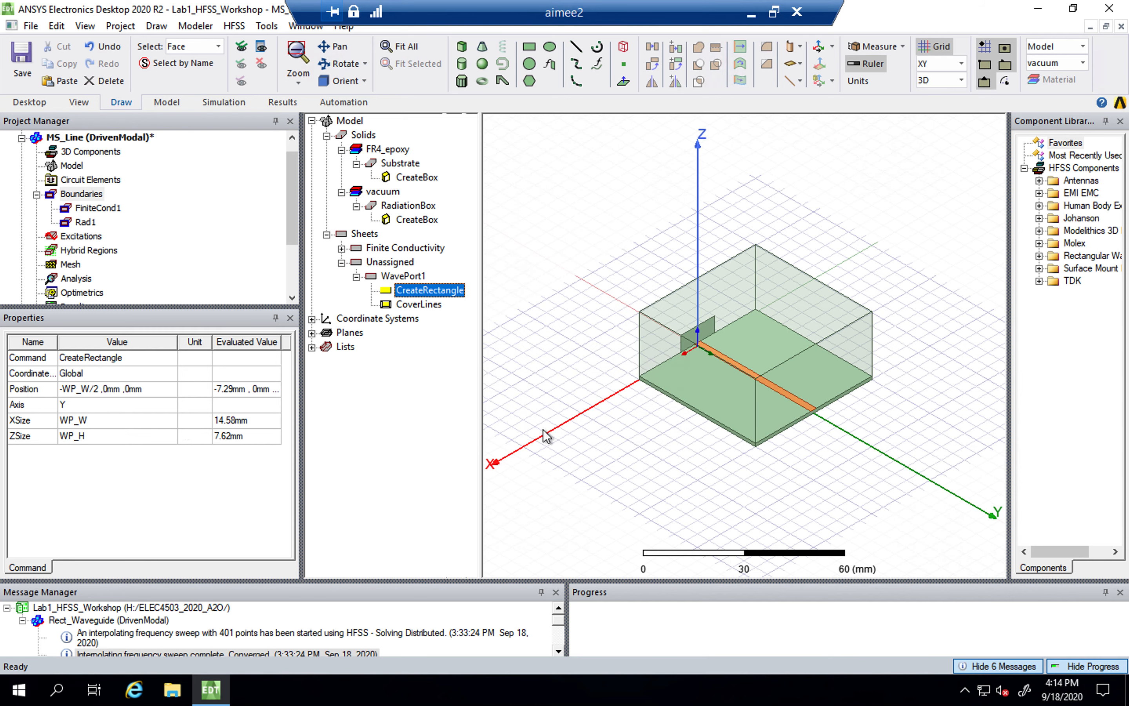
Step: Examine the WavePort1 sheet's dimensions and its placement at the end of the trace from a rotated view
key(ctrl+d)
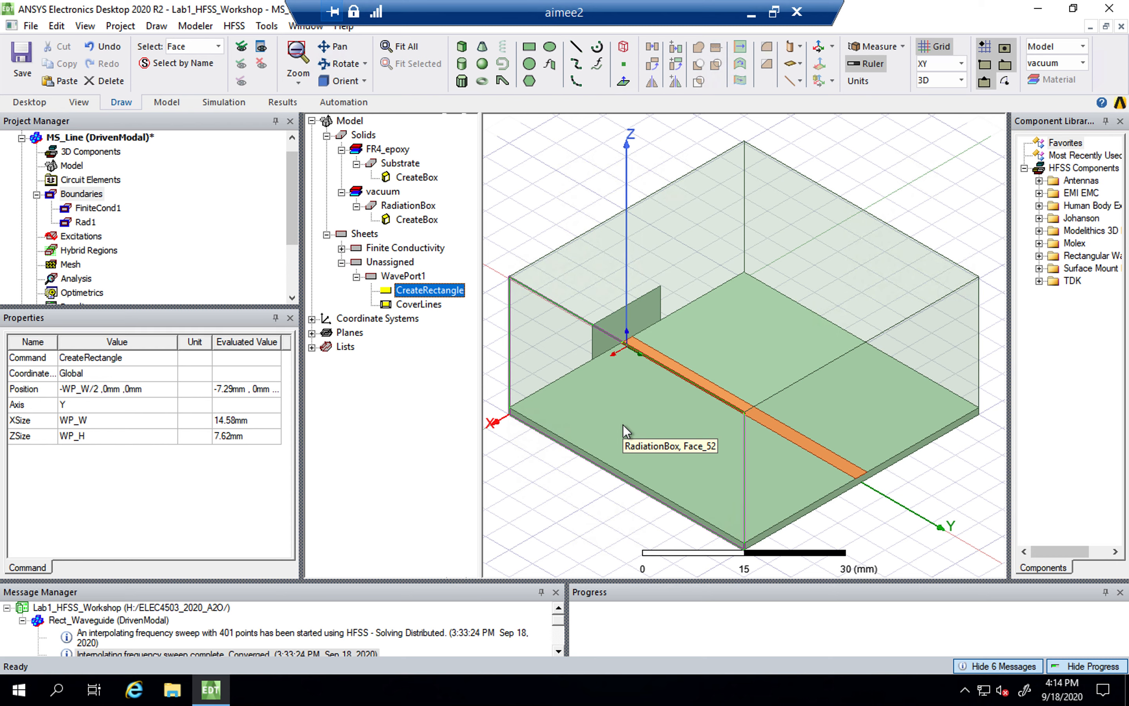
click(397, 277)
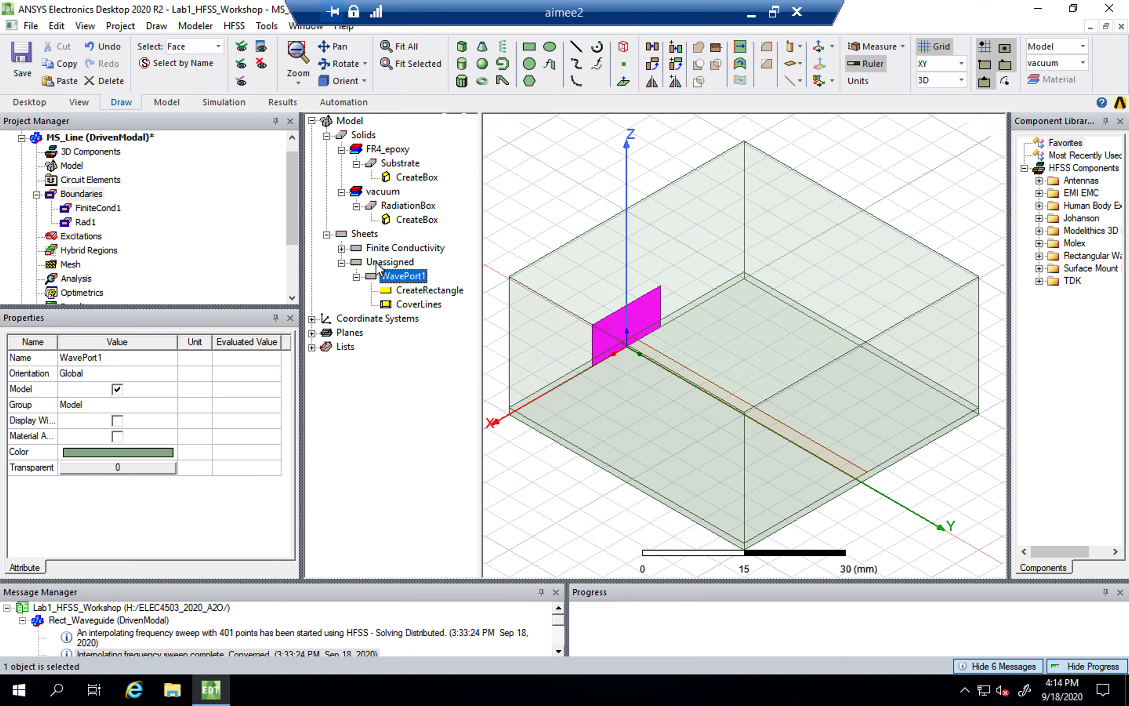
click(417, 289)
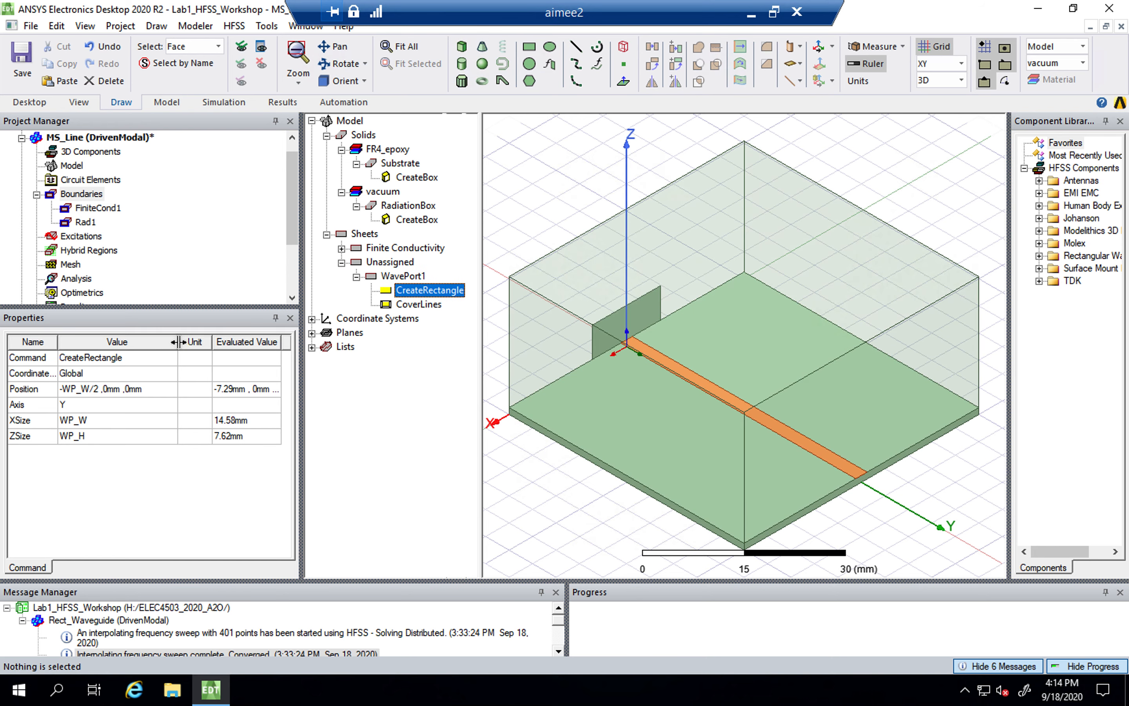
drag(177, 341, 189, 342)
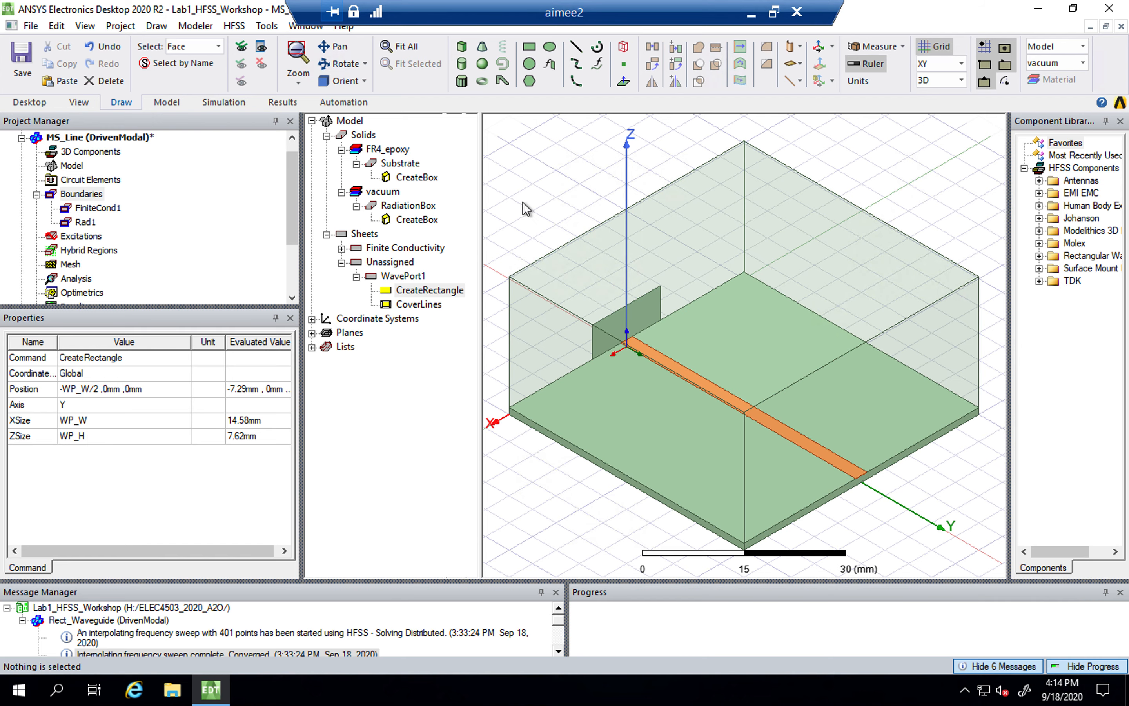
click(326, 68)
drag(560, 361, 697, 380)
drag(599, 325, 548, 335)
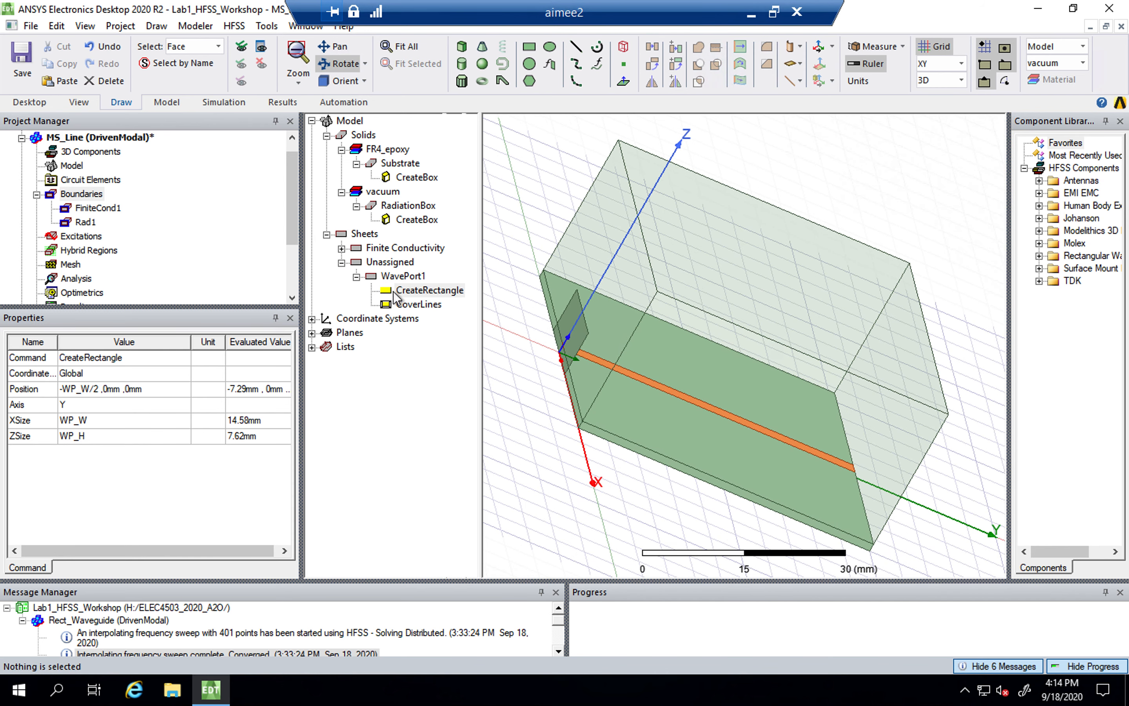
Step: Change the WavePort1 sheet's color to blue (RGB 0, 128, 255), clear the selection and return to the isometric view
click(401, 277)
click(117, 451)
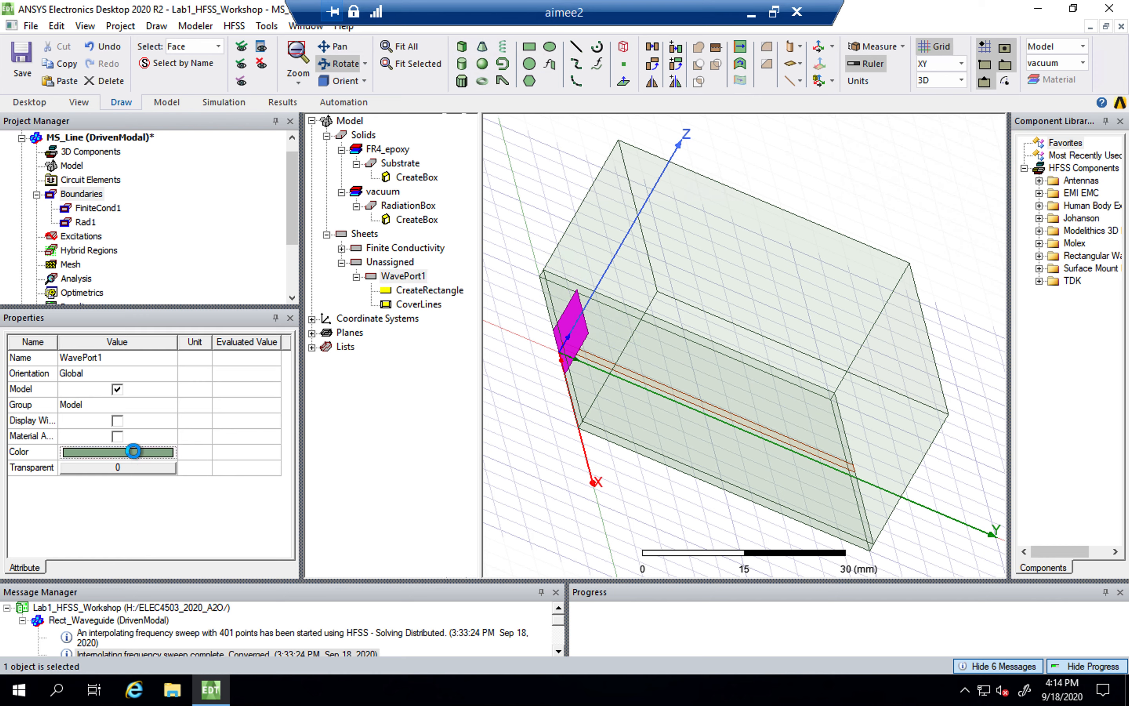
click(506, 259)
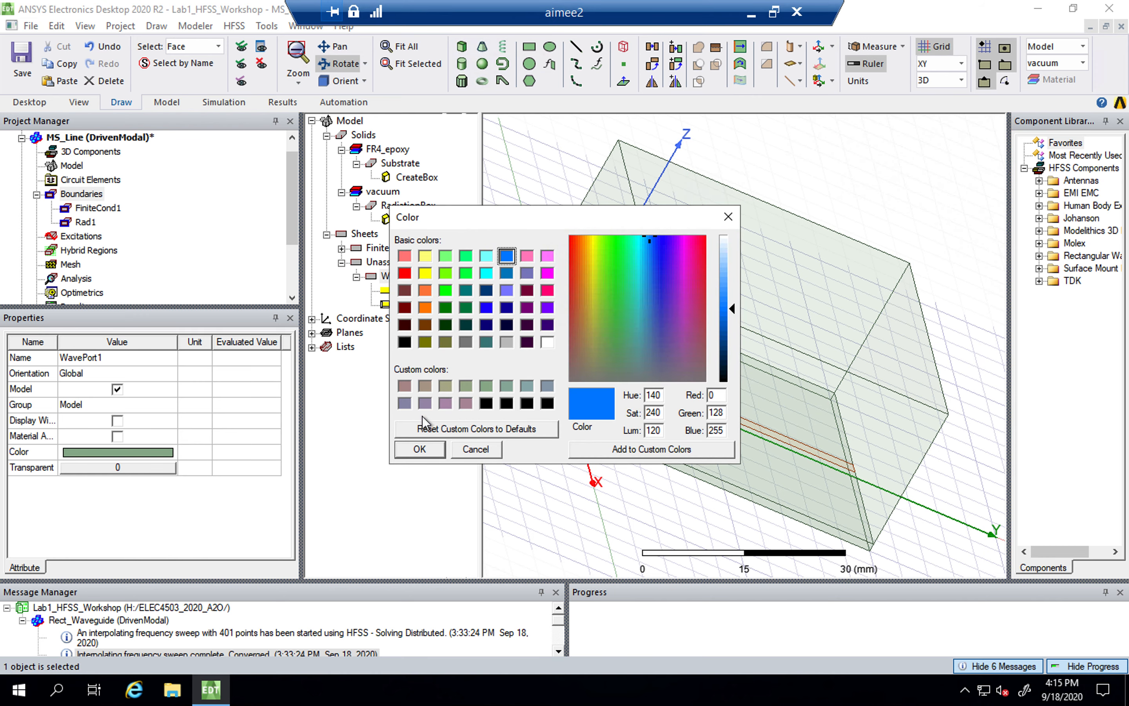
click(420, 448)
alt+drag(536, 242, 535, 239)
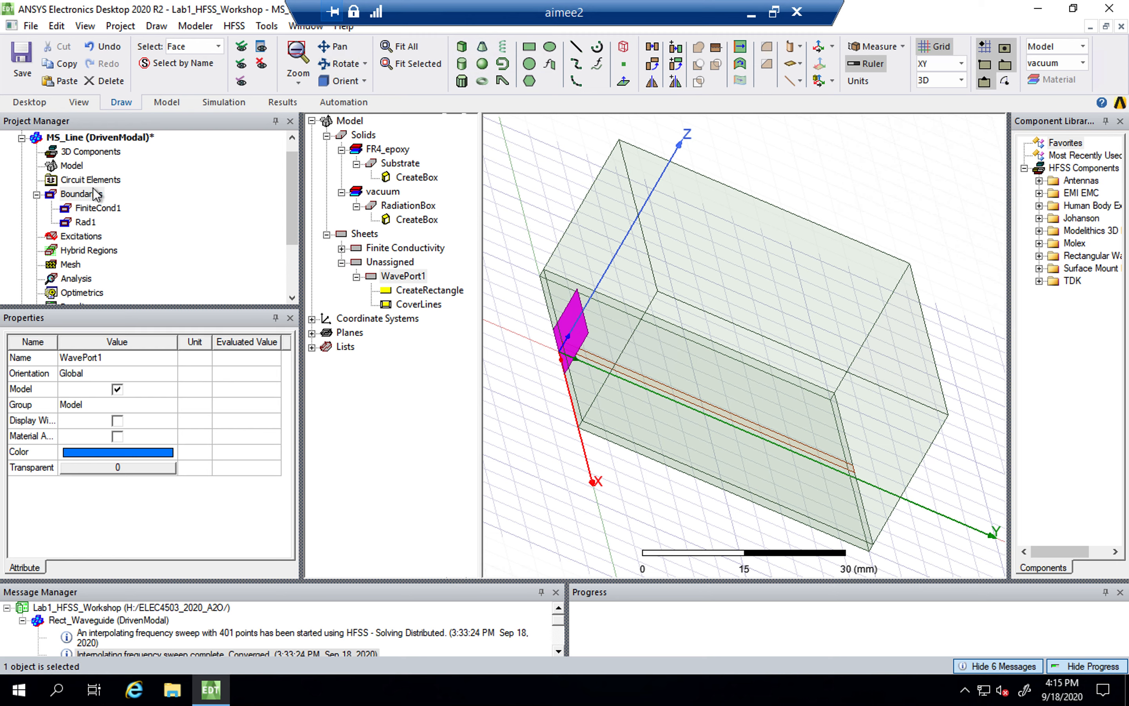
click(560, 373)
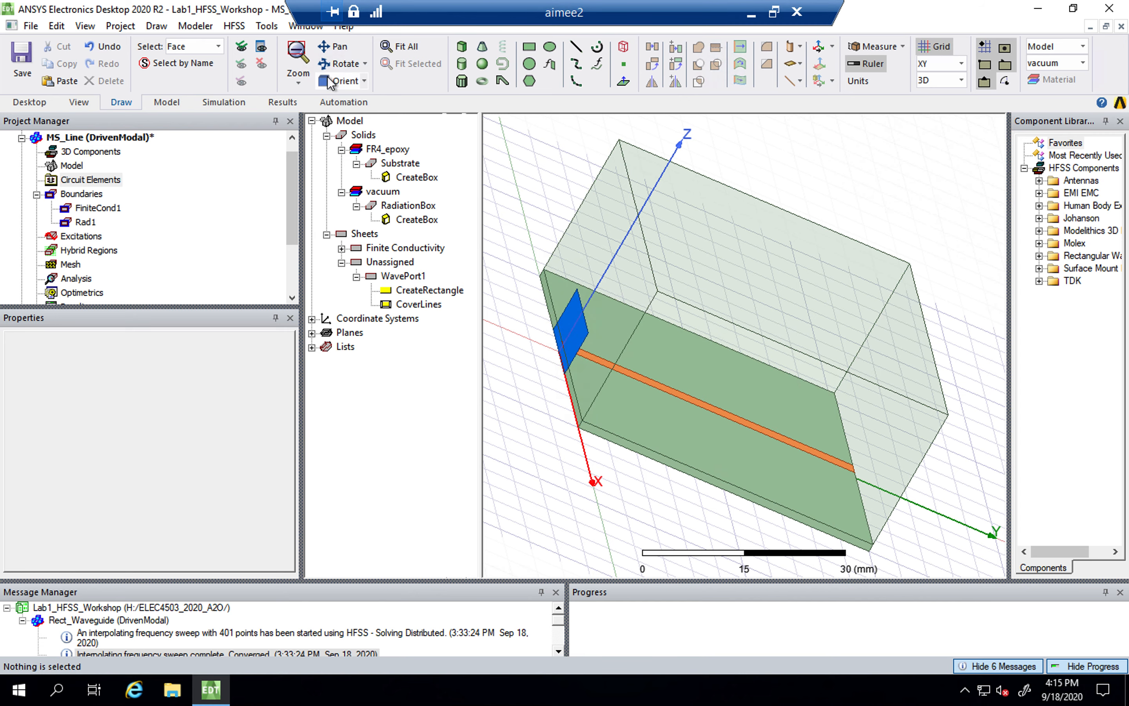
click(363, 81)
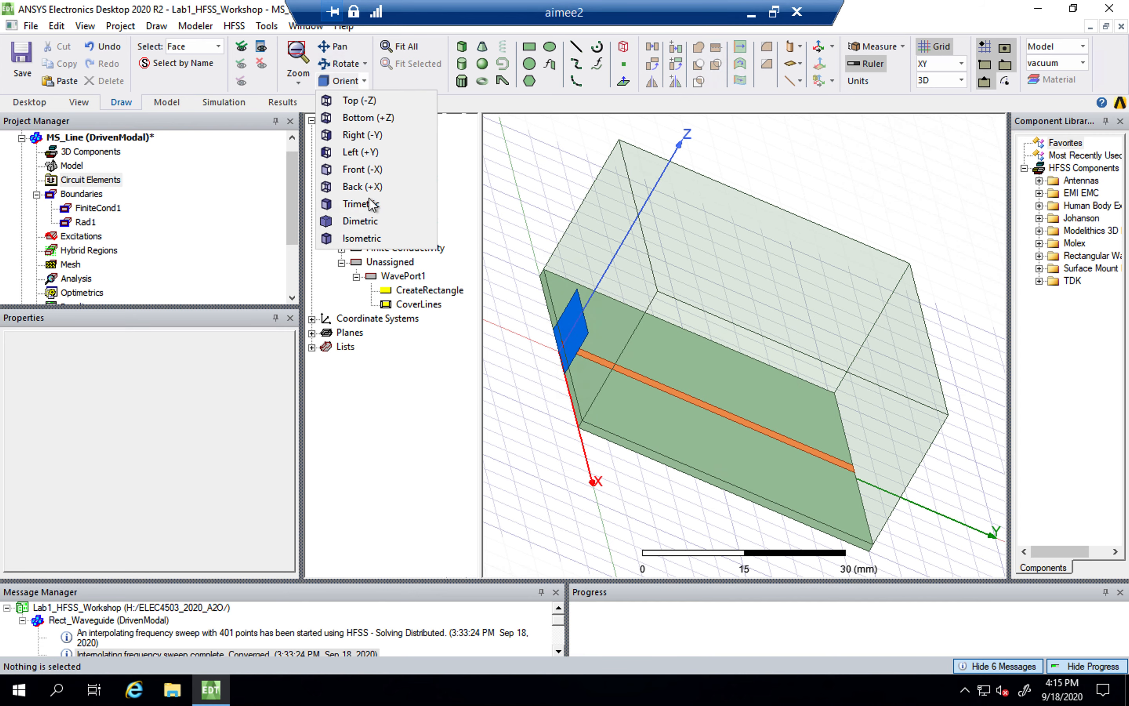
click(373, 238)
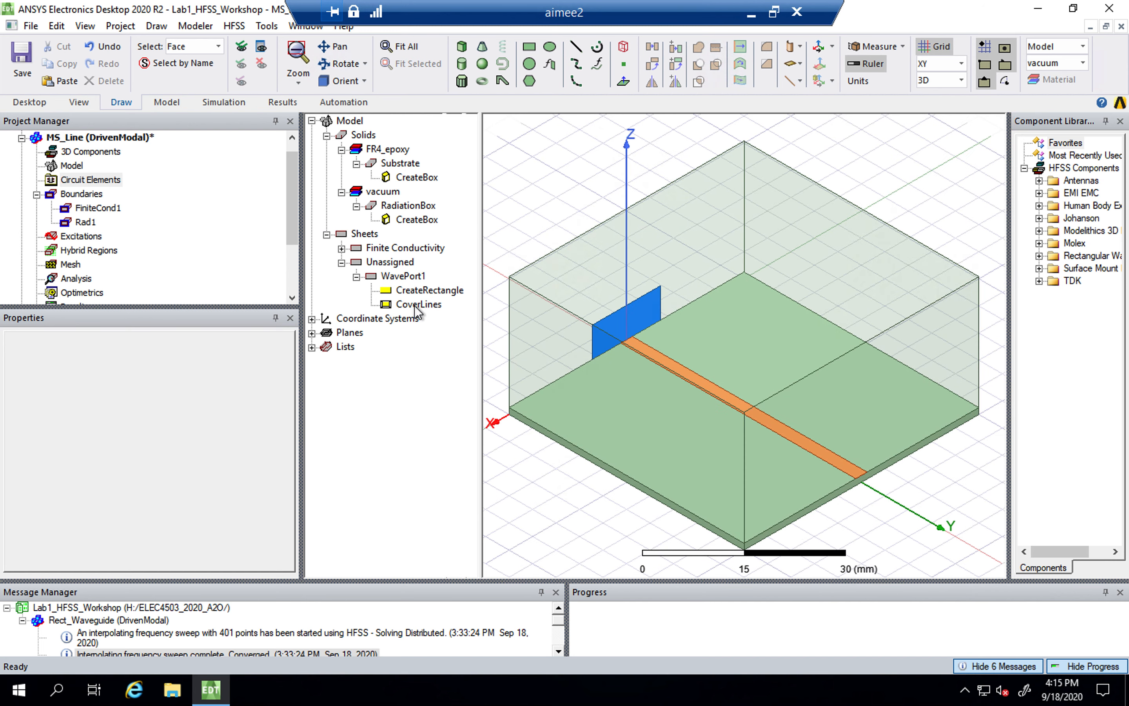
Step: Copy the WavePort1 sheet and paste a duplicate of it into the model
click(394, 279)
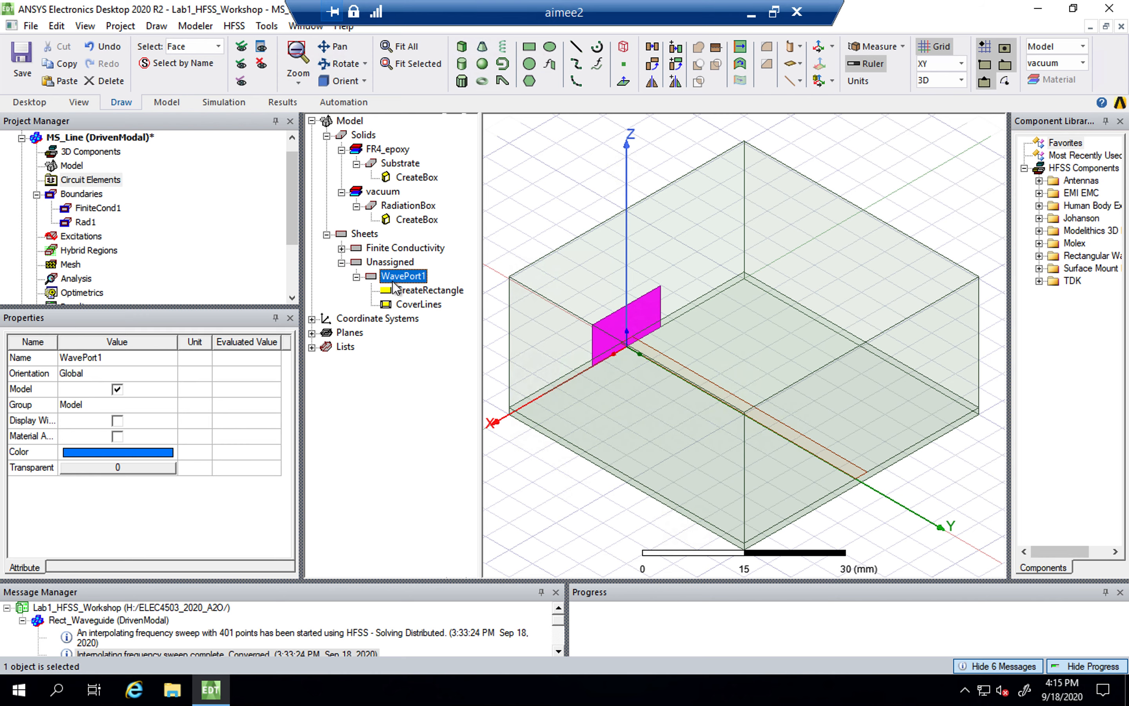
right_click(394, 285)
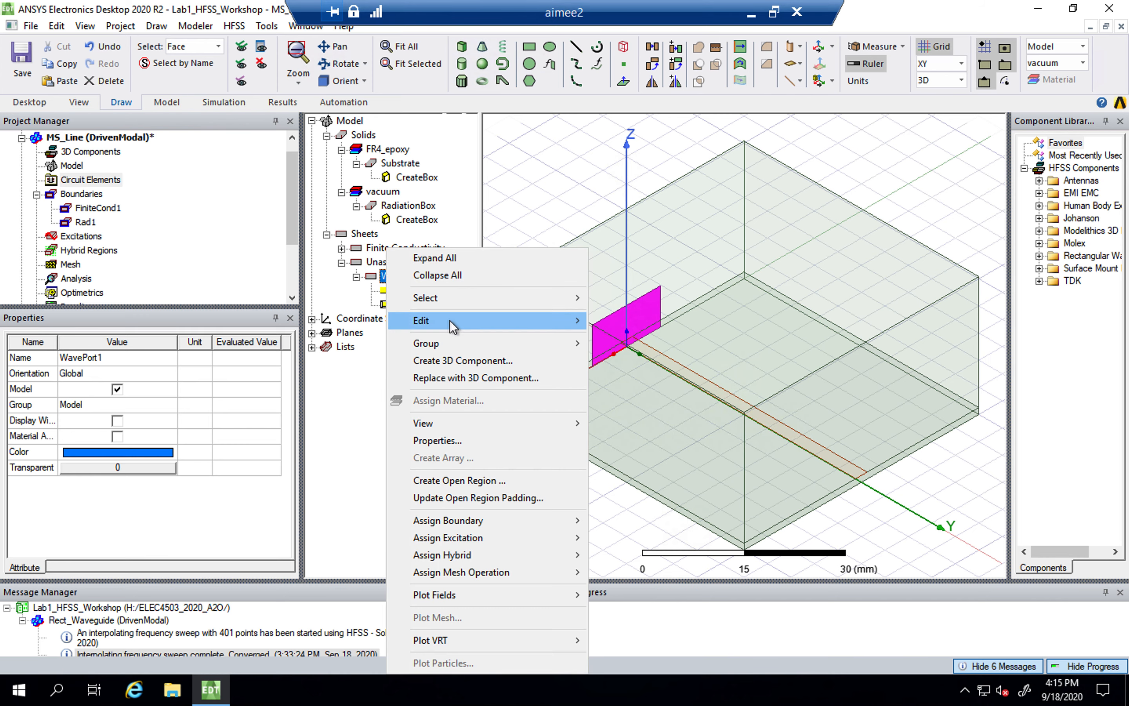
mouse_move(448, 320)
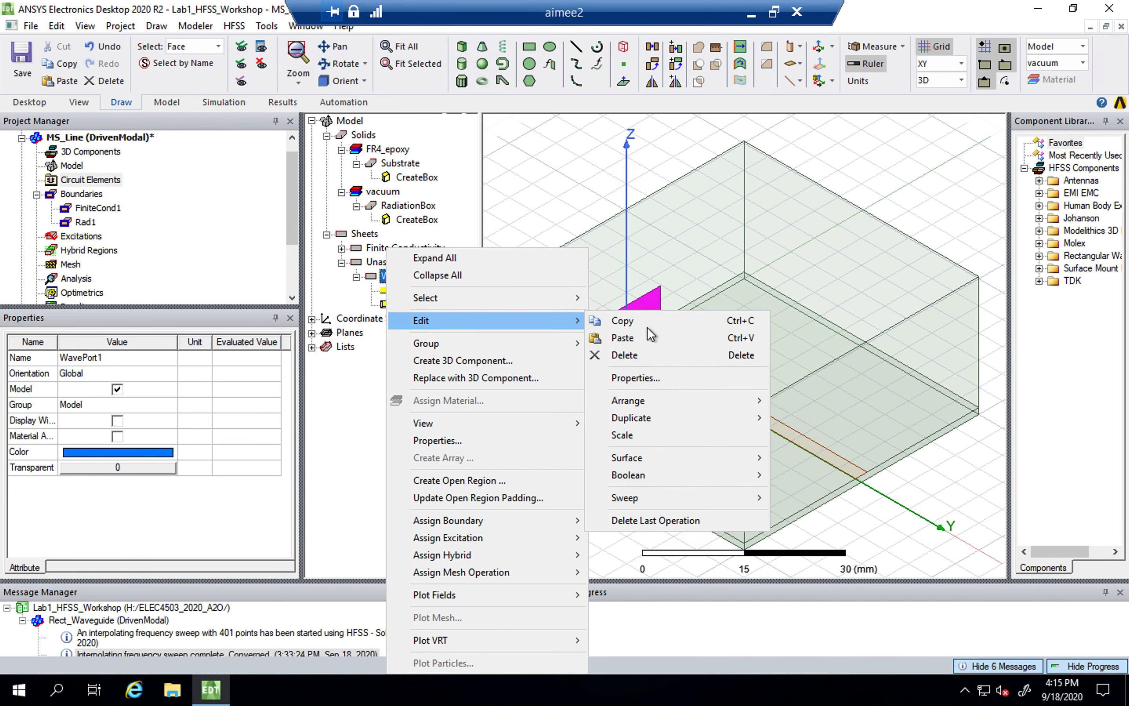
click(683, 321)
click(513, 476)
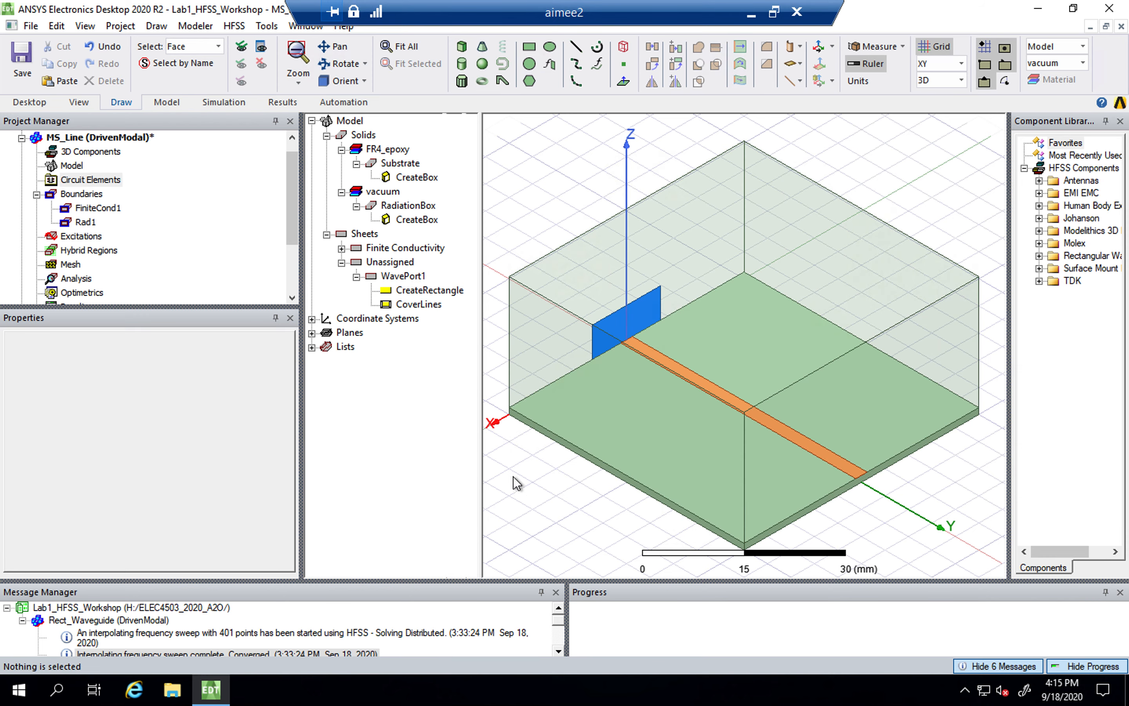
right_click(513, 476)
mouse_move(615, 335)
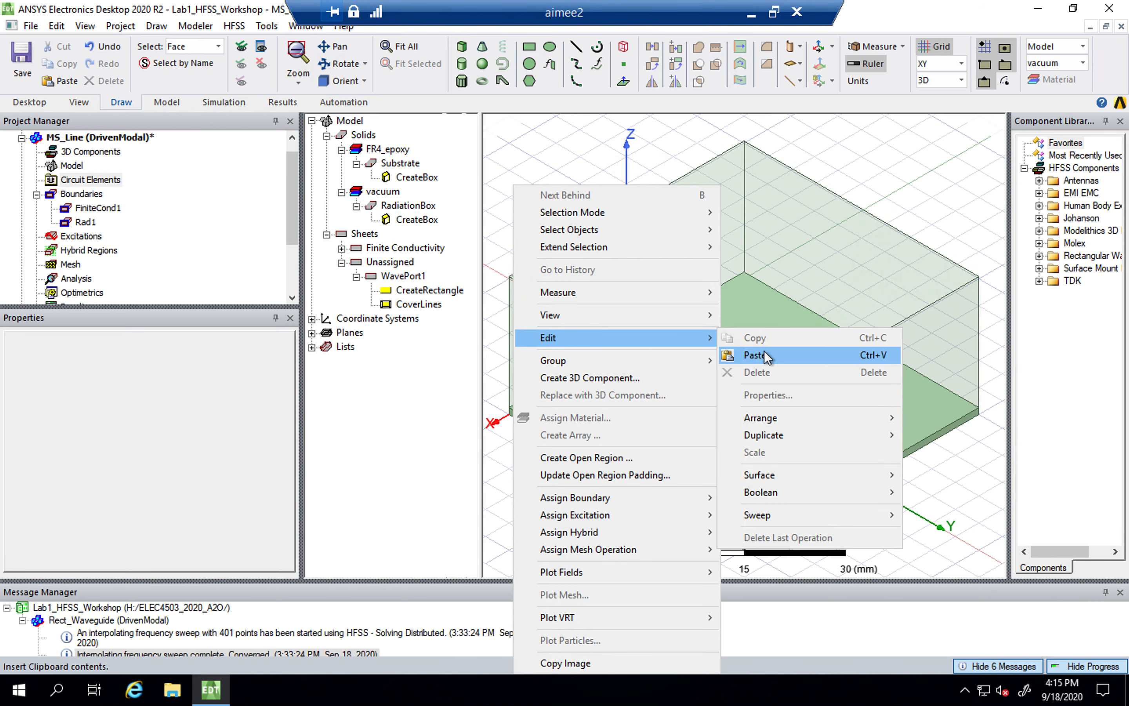
click(764, 353)
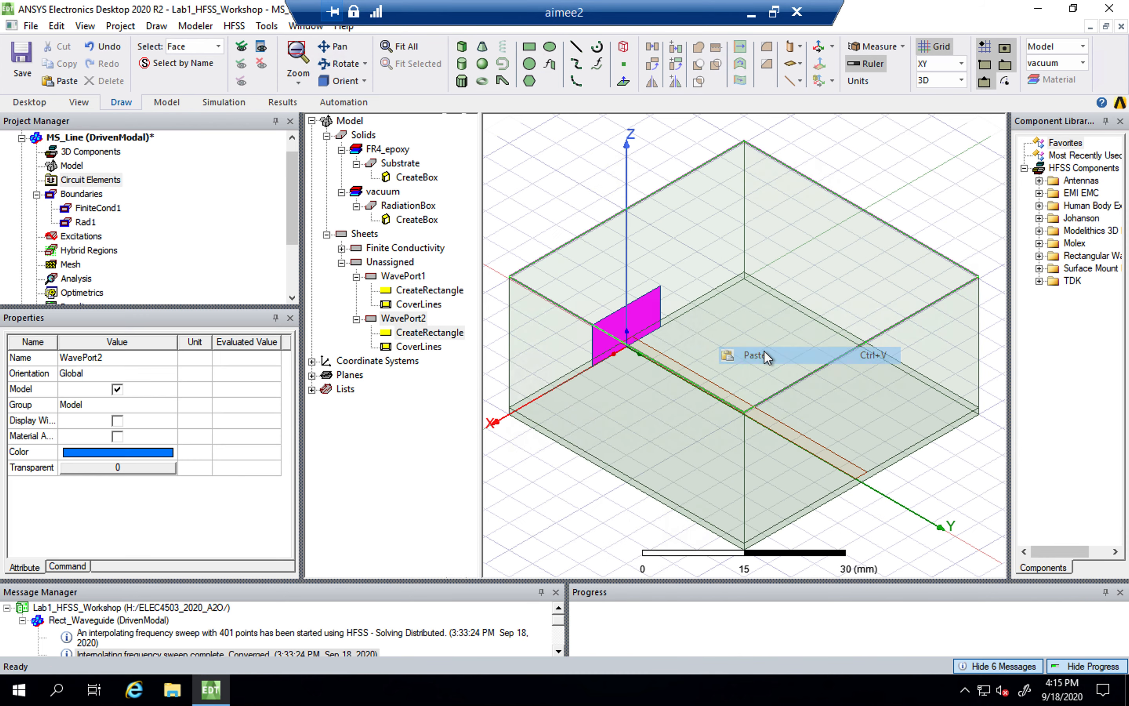
Step: Set the position of the WavePort2 rectangle to -WP_W/2, Sub_W, 0mm so it sits at the far end of the trace
click(415, 331)
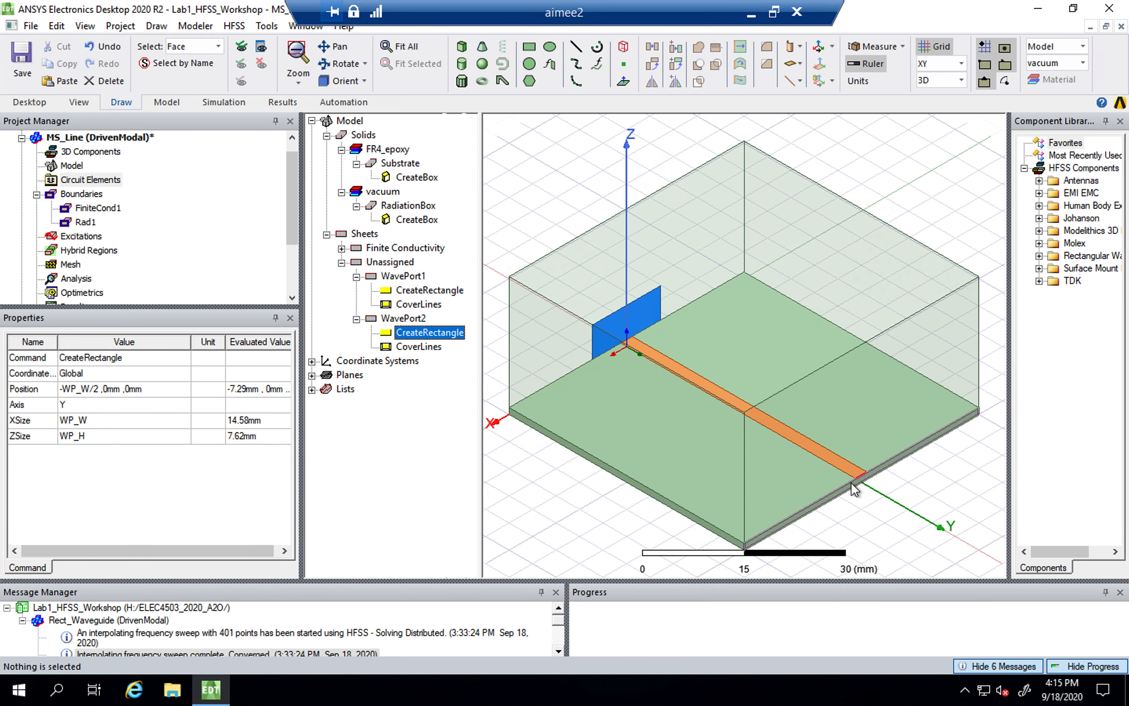
click(140, 389)
click(120, 389)
key(BackSpace)
key(BackSpace)
key(BackSpace)
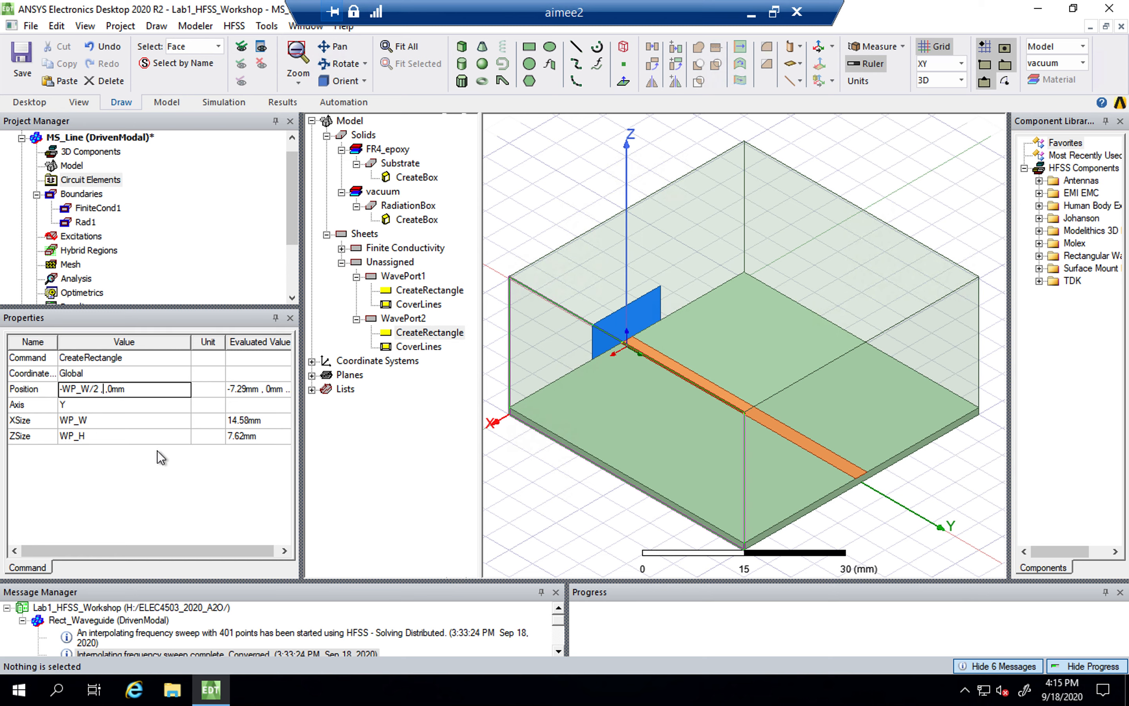
text(Sub_)
key(Down)
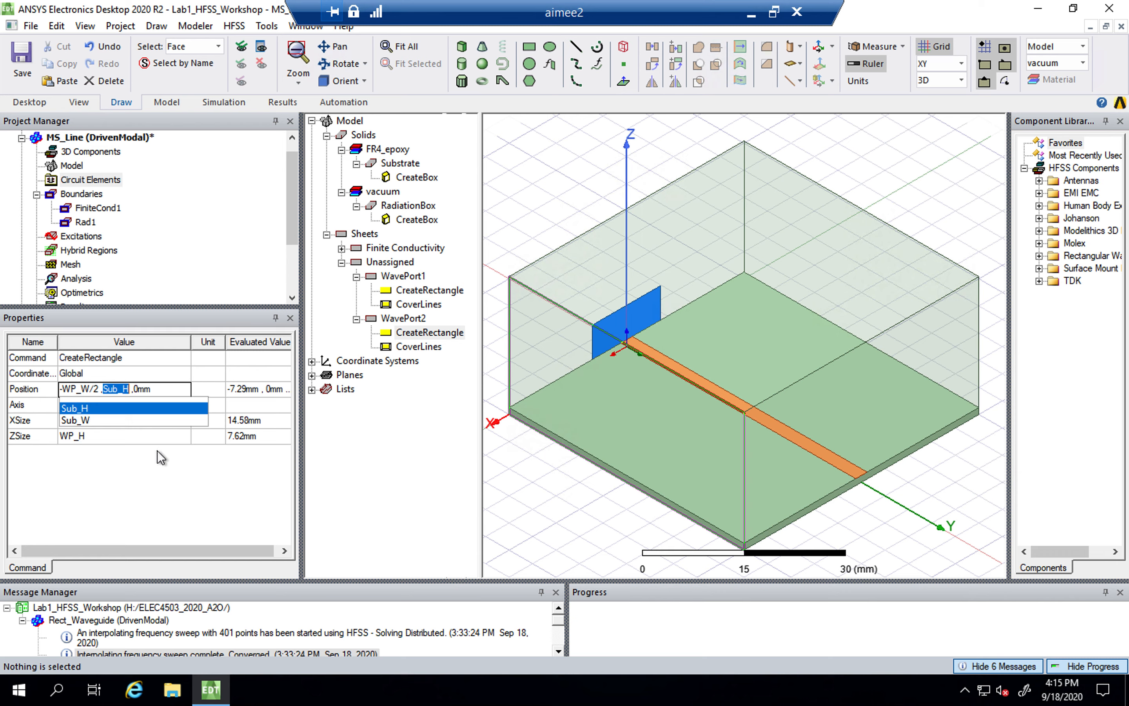
key(Down)
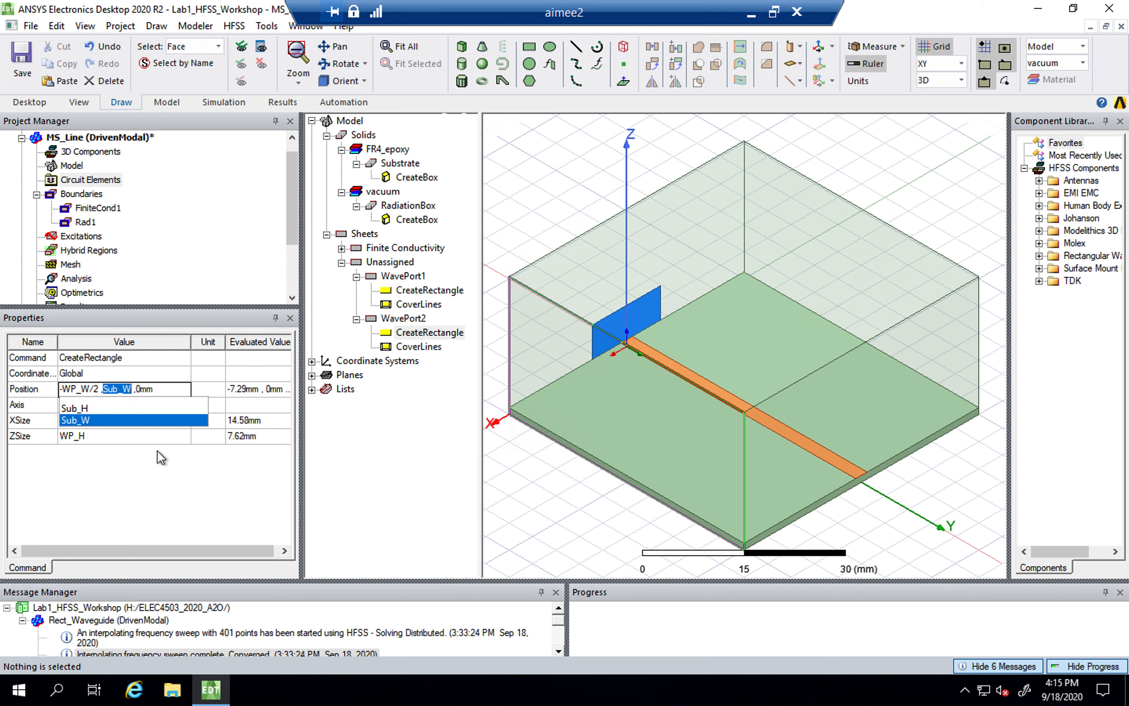
key(Return)
key(Return)
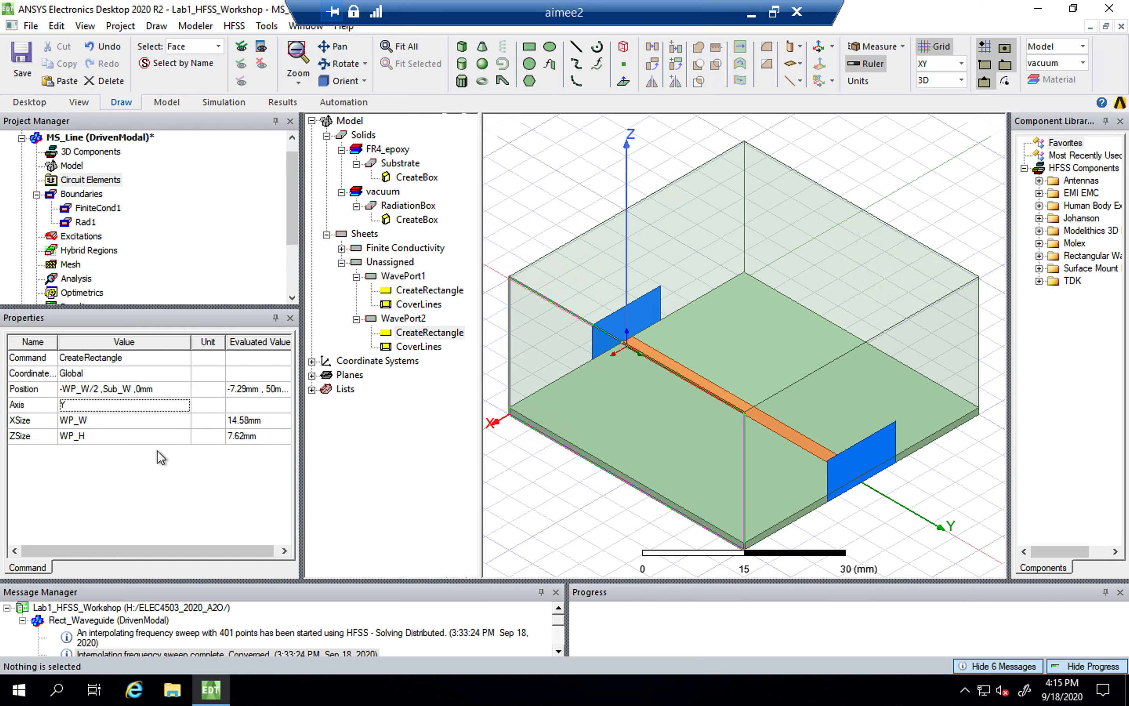
Step: Compare the placement of the WavePort1 and WavePort2 sheets and review the position expression of the WavePort2 rectangle
click(404, 276)
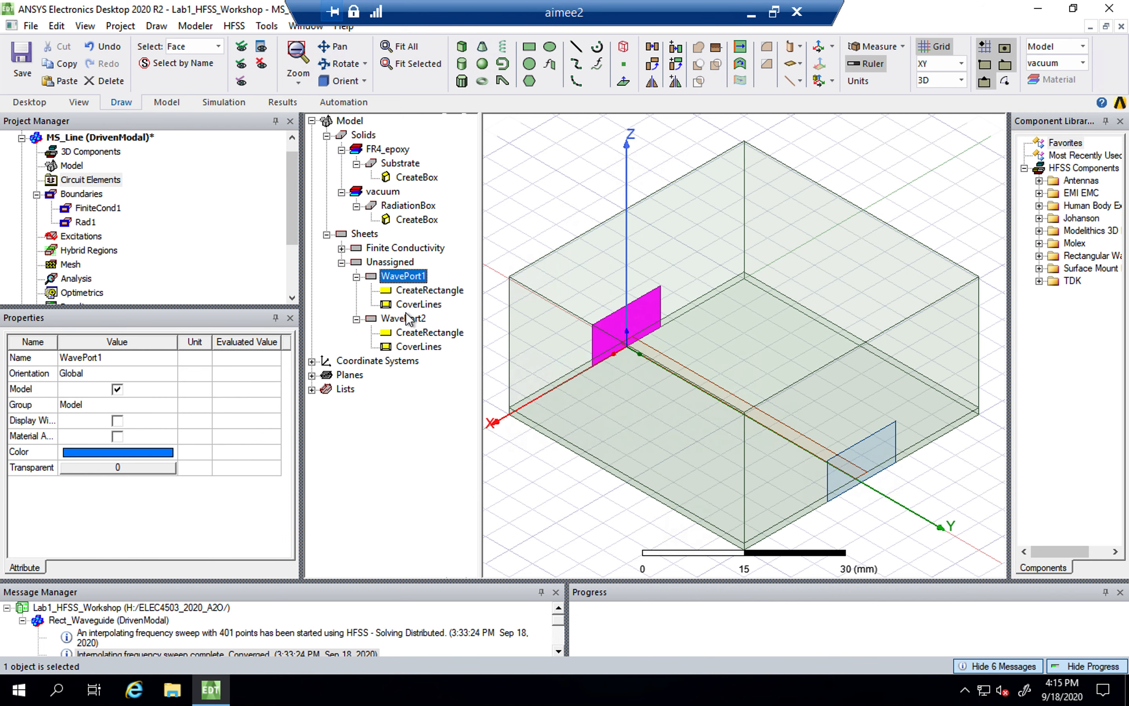
click(412, 320)
click(408, 276)
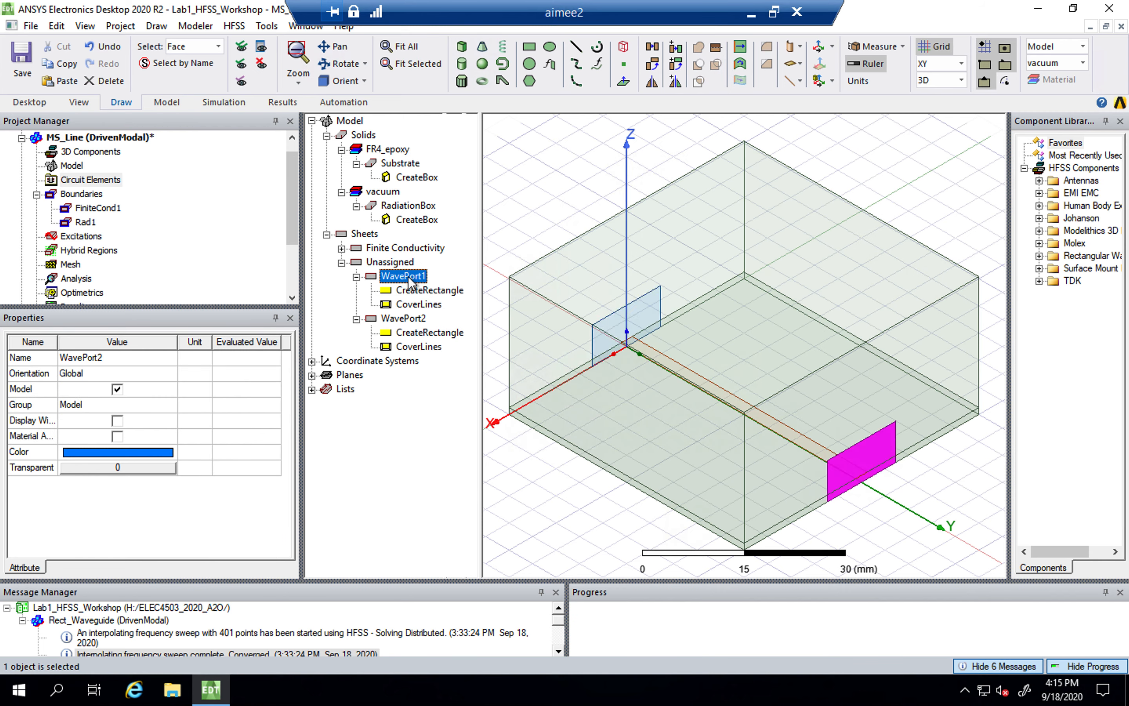
click(404, 321)
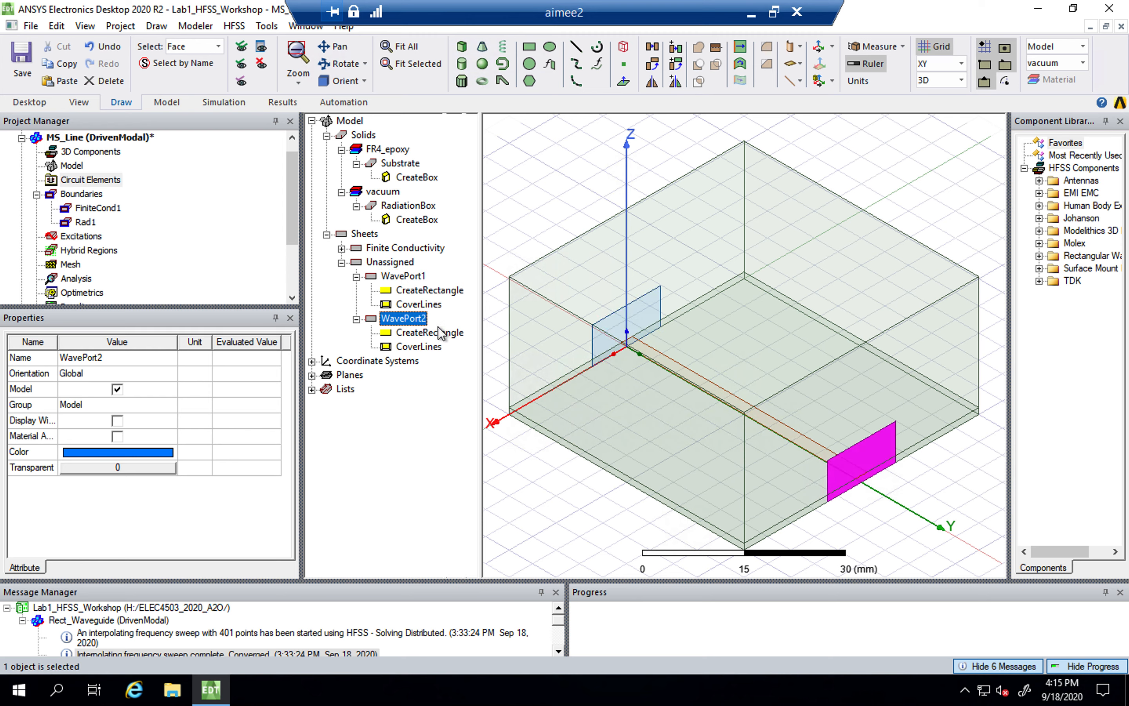
click(411, 276)
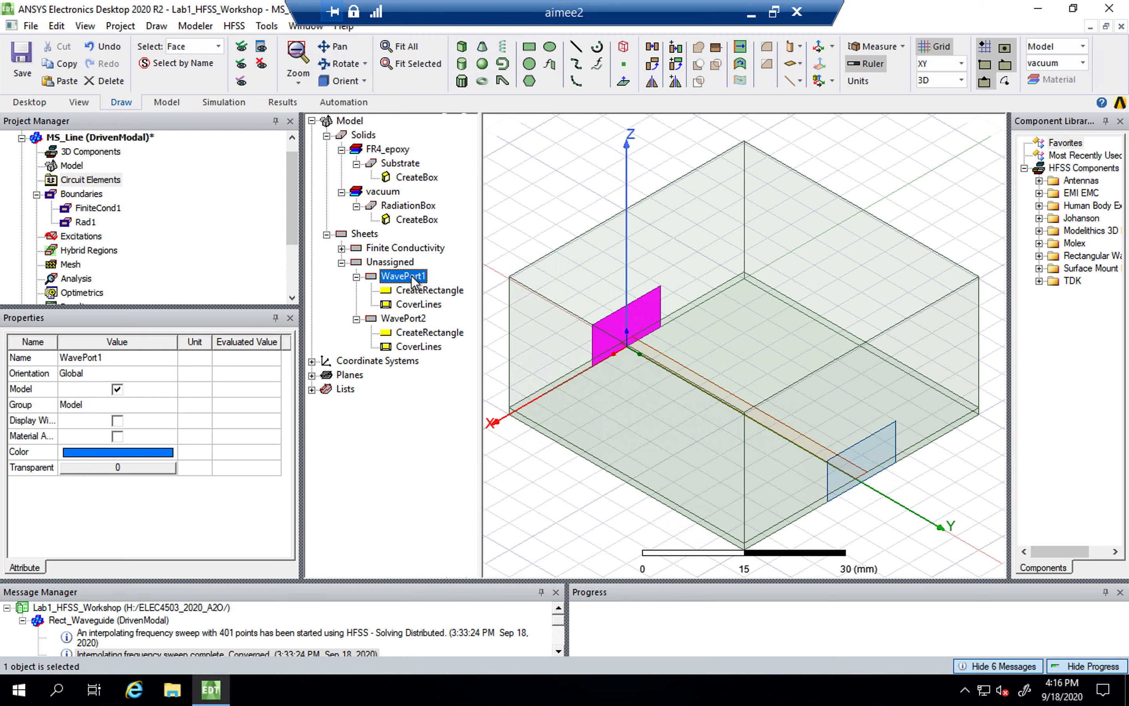
click(407, 320)
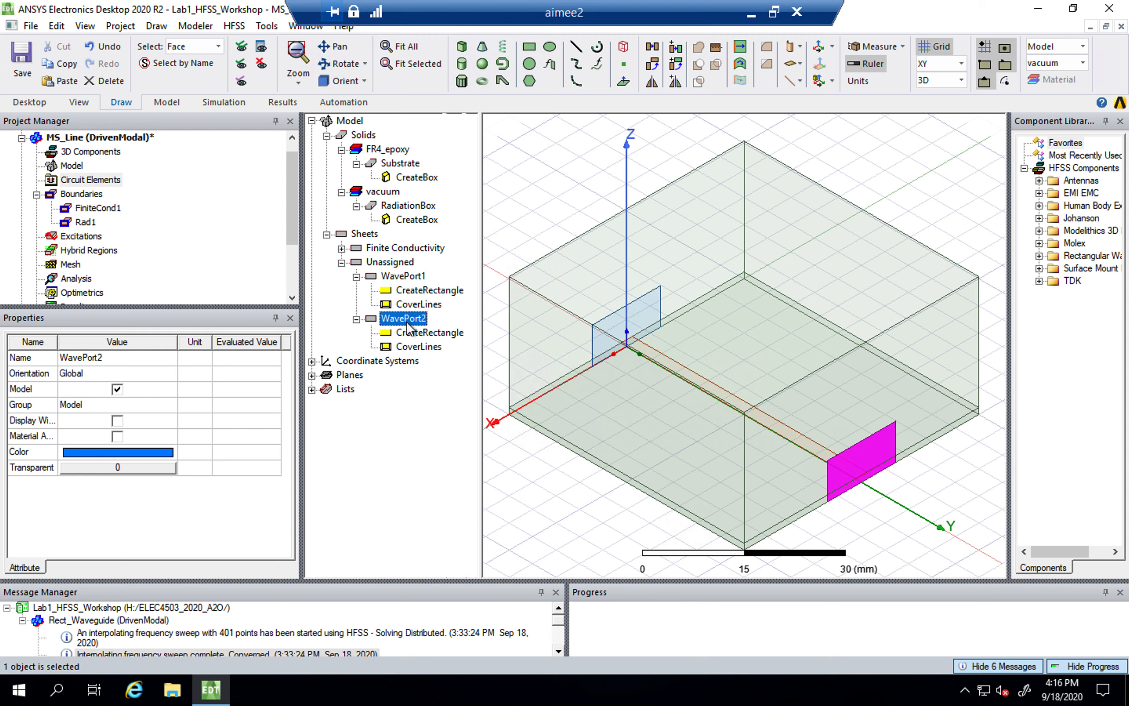
click(414, 334)
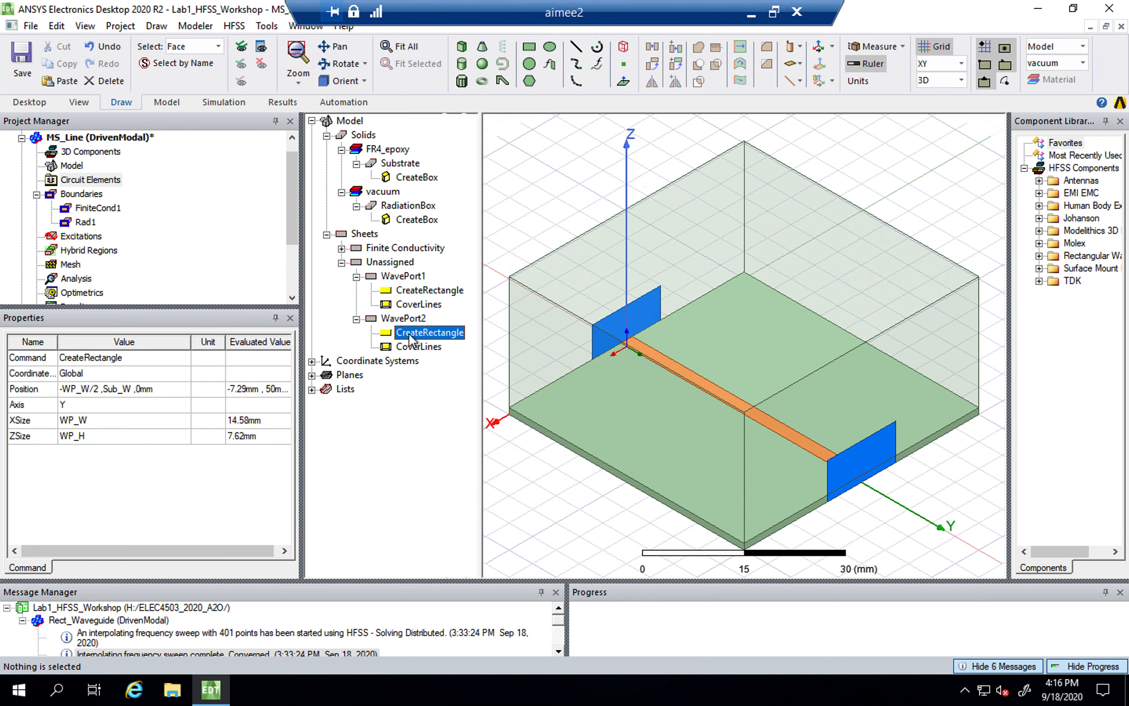
click(112, 392)
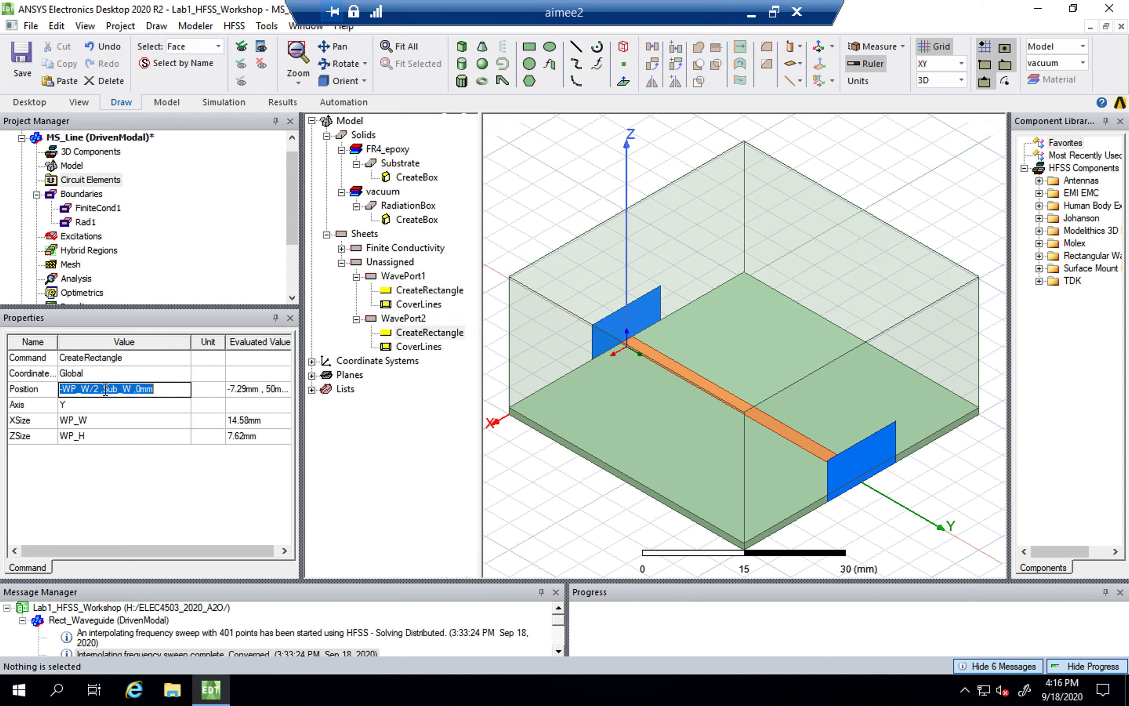
click(104, 388)
click(126, 387)
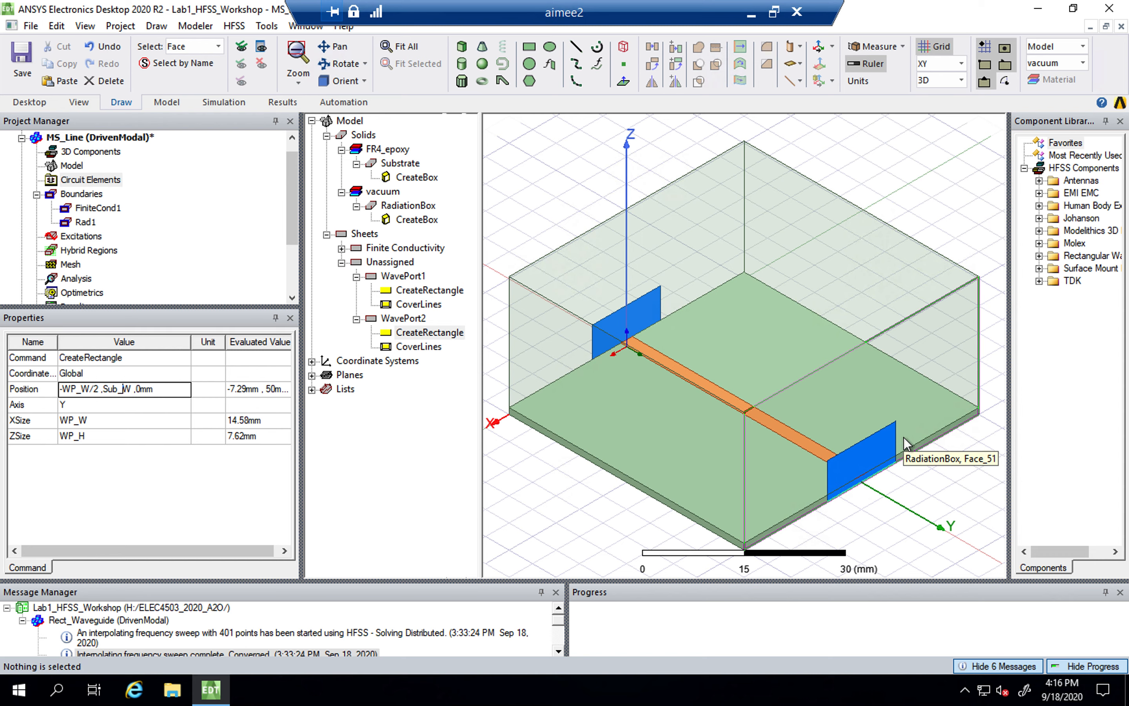
click(402, 276)
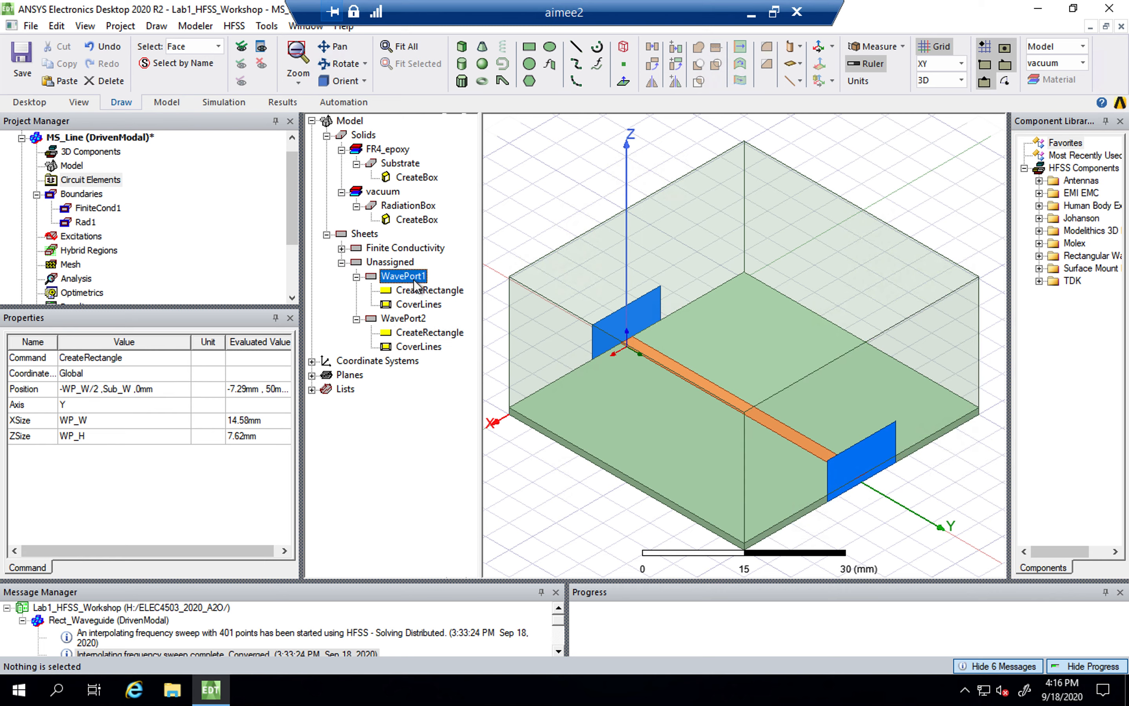
click(409, 320)
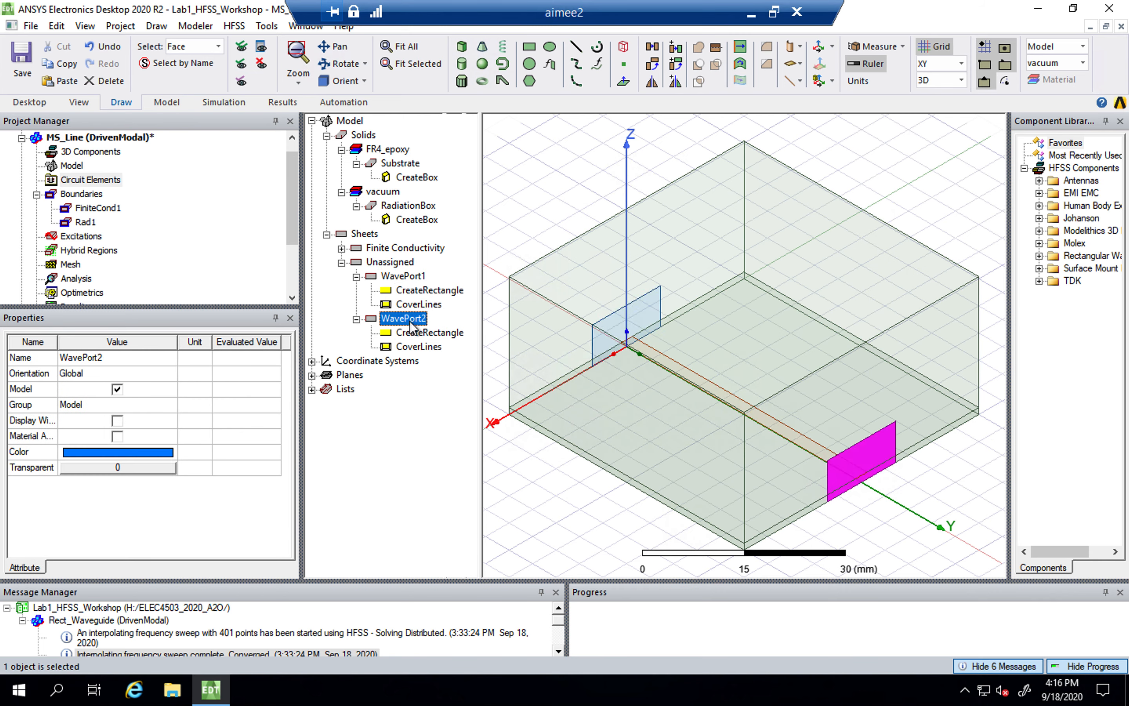
Step: Assign a Wave Port excitation named 1 to the WavePort1 sheet, with one mode, no integration line and no renormalization
click(405, 276)
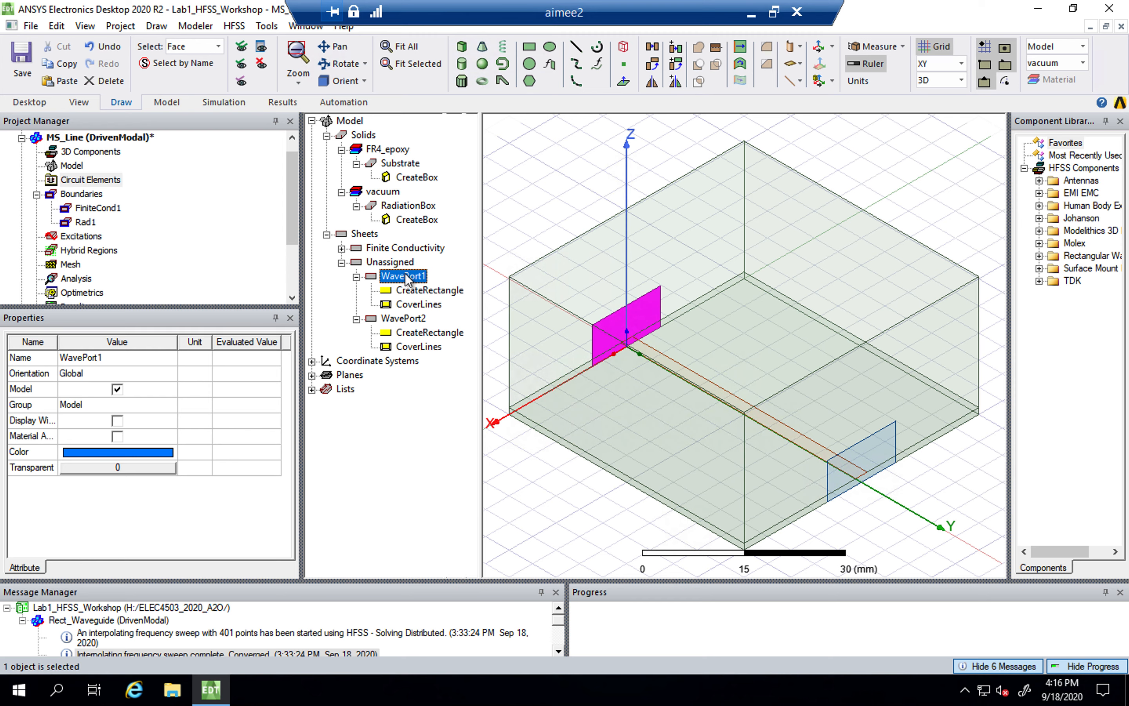
right_click(407, 279)
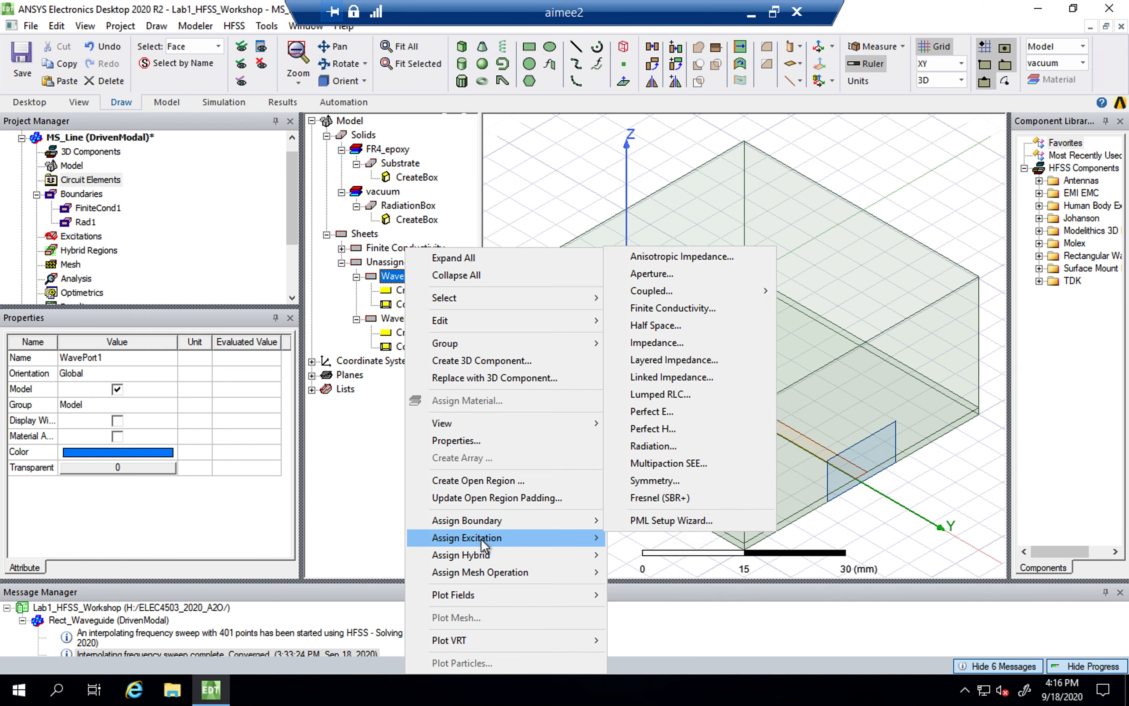
mouse_move(480, 539)
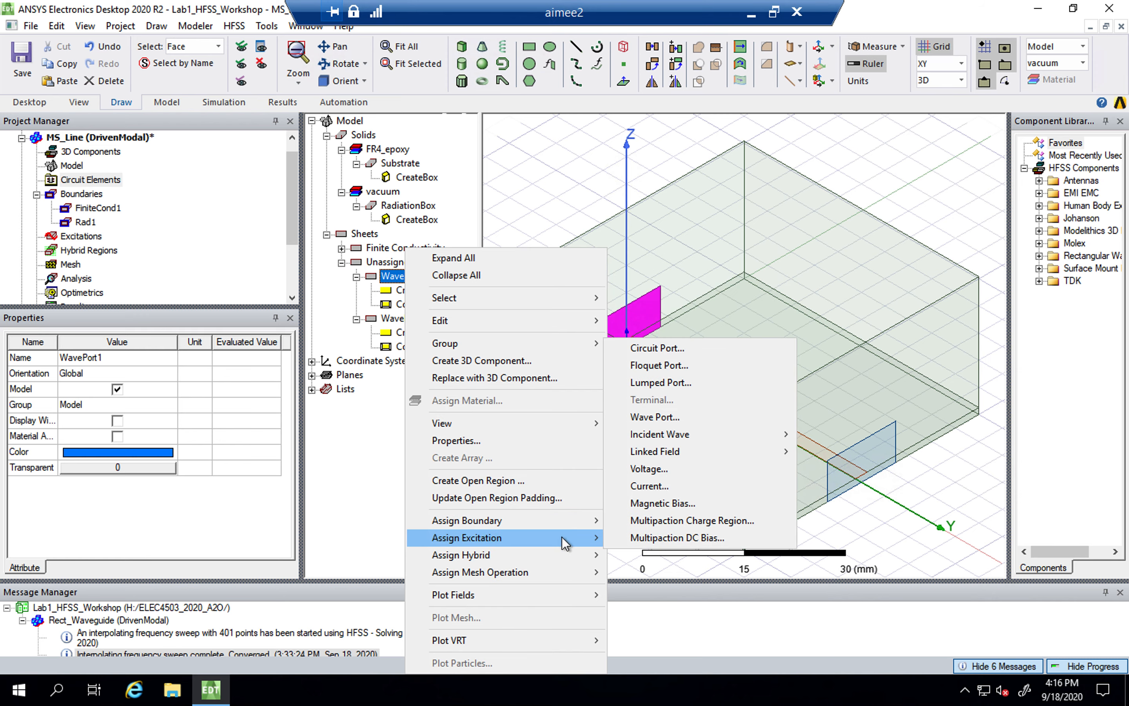
click(679, 418)
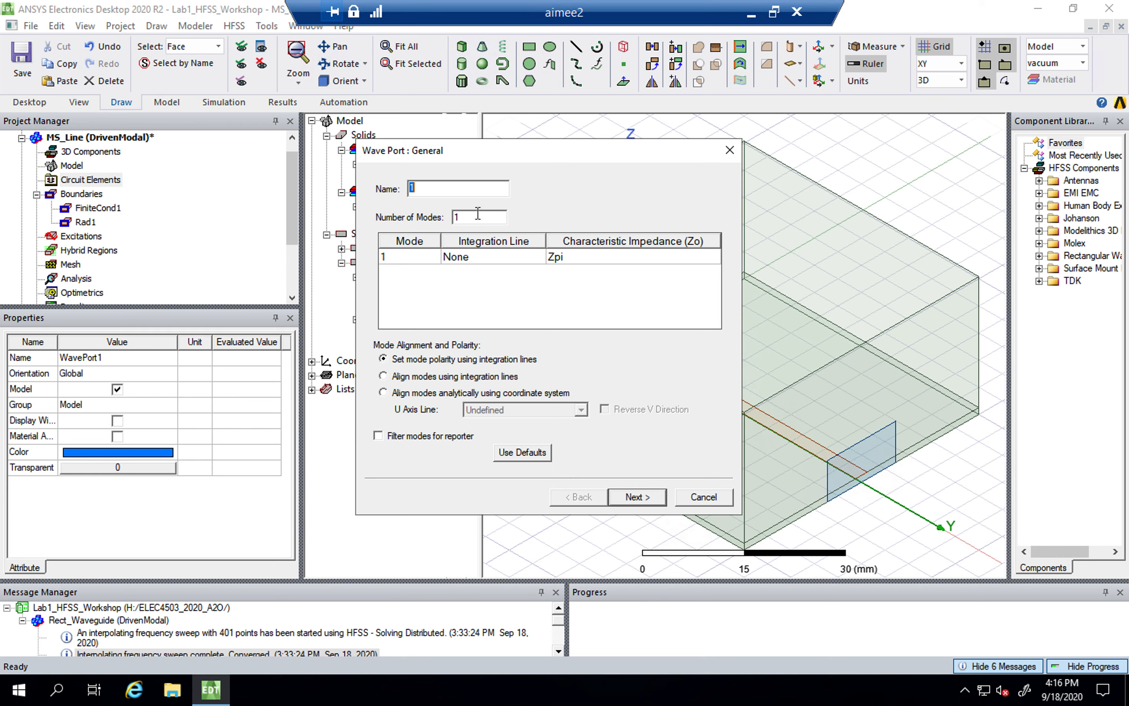
click(640, 495)
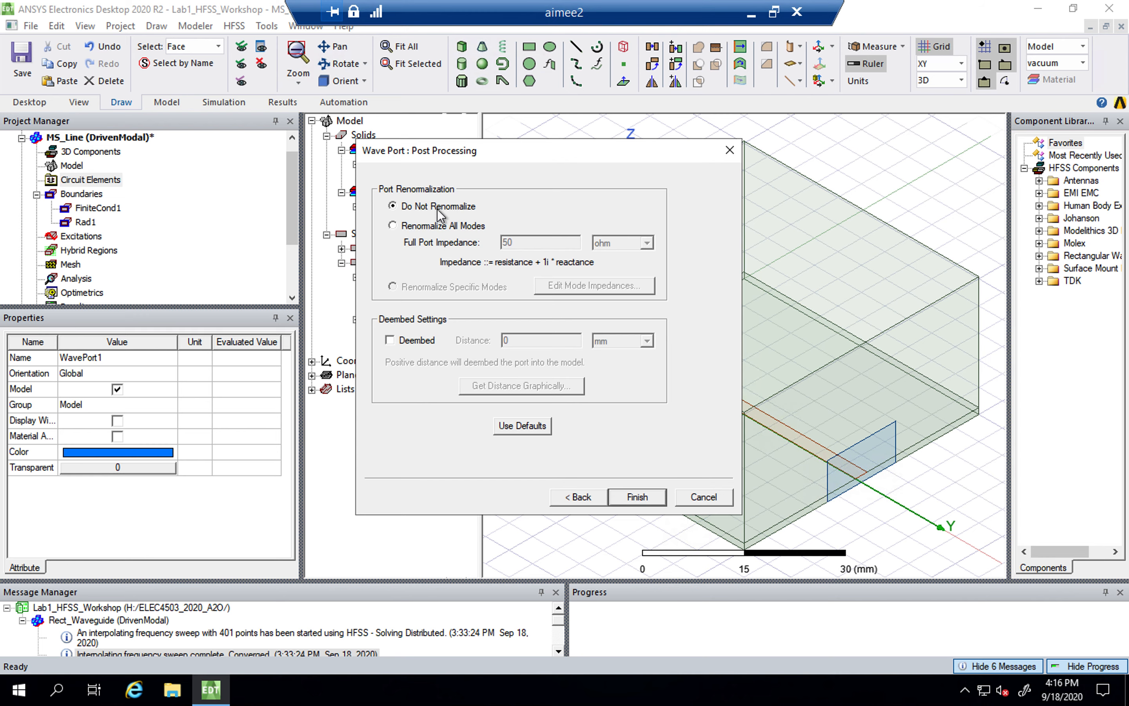
click(644, 496)
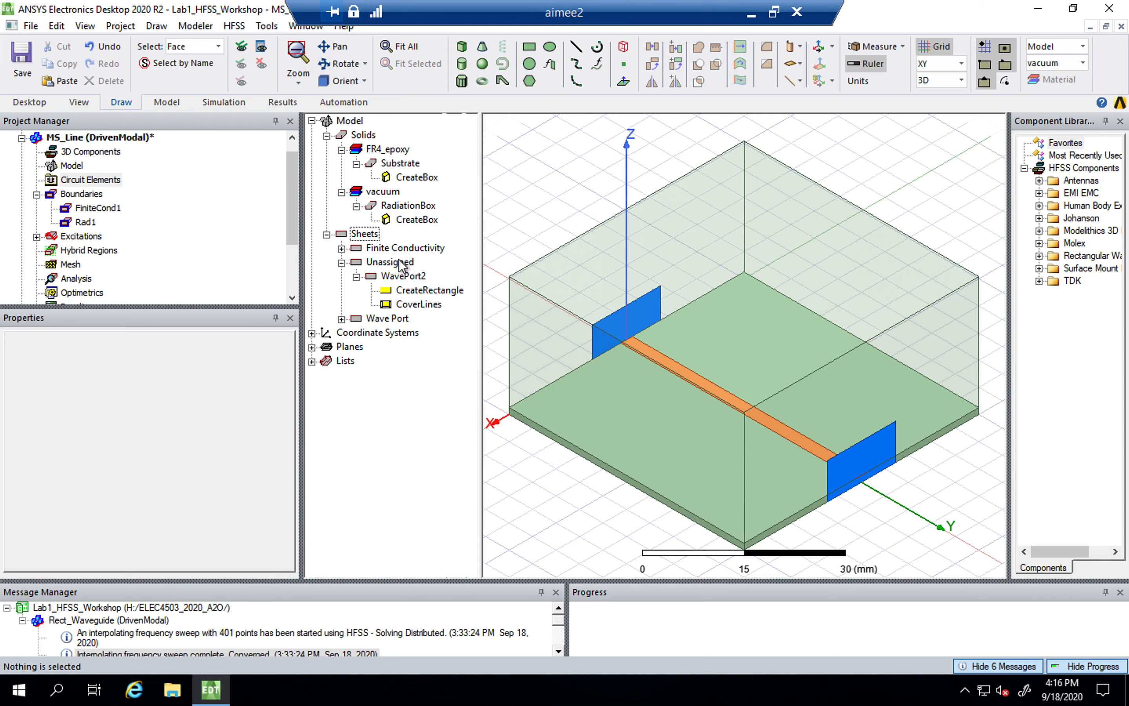
Step: Assign a Wave Port excitation named 2 to the WavePort2 sheet, keeping one mode and the default wave port settings
click(406, 278)
right_click(406, 279)
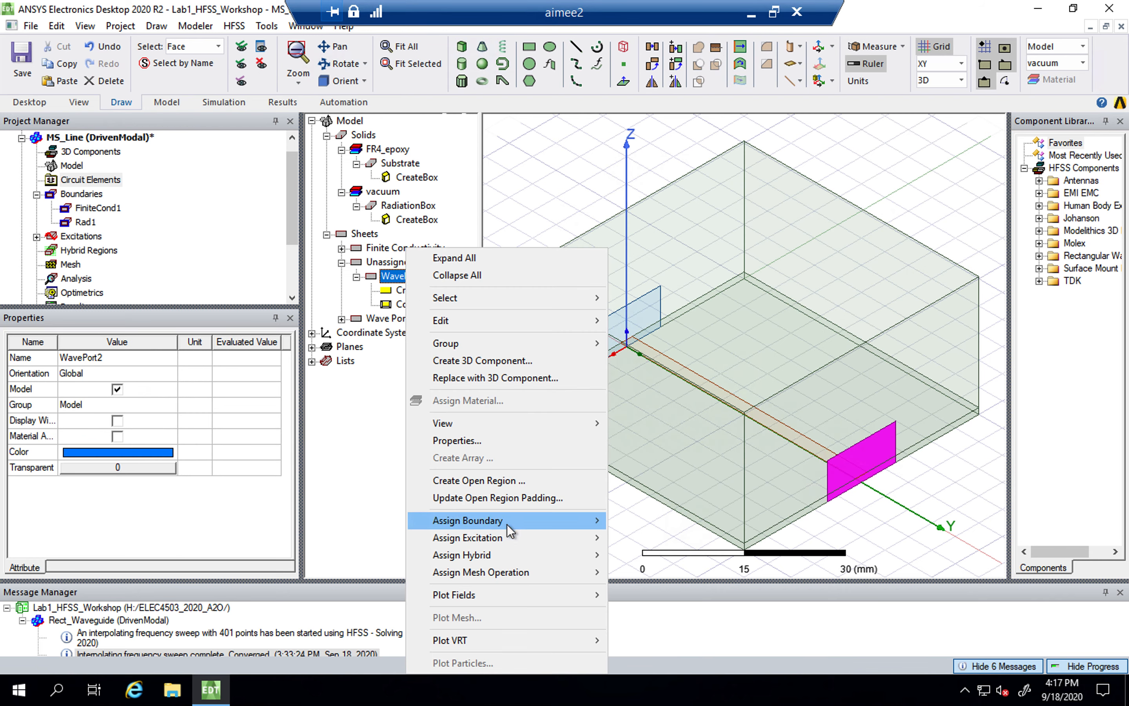
mouse_move(513, 534)
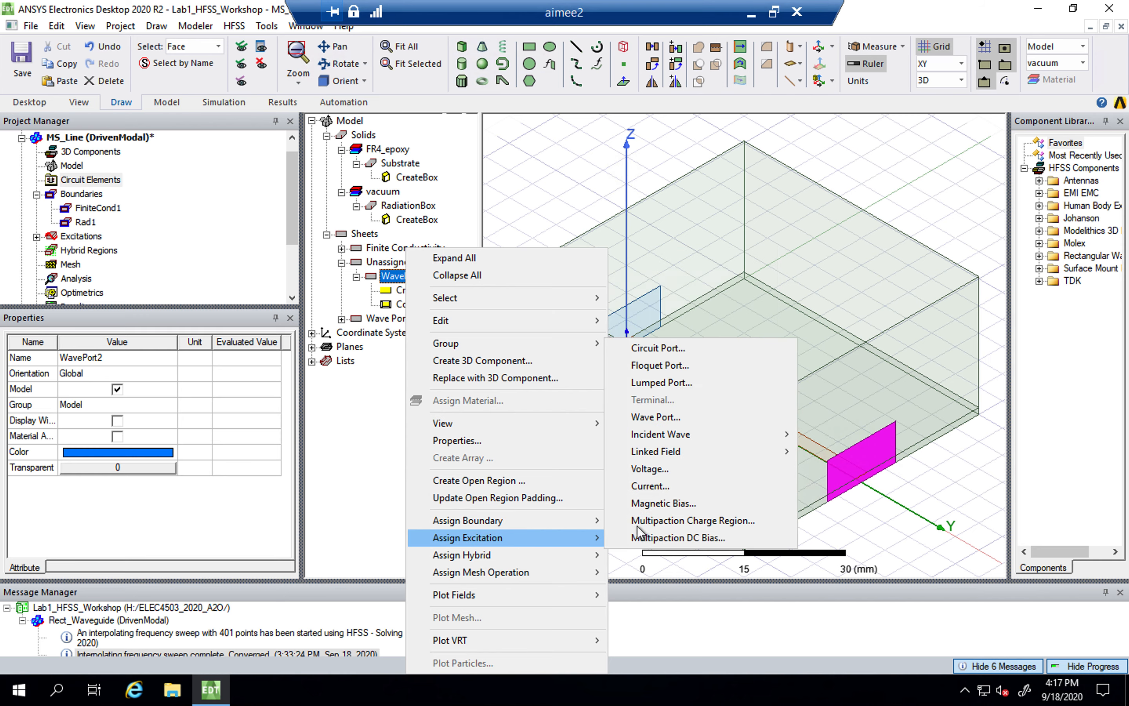
click(668, 417)
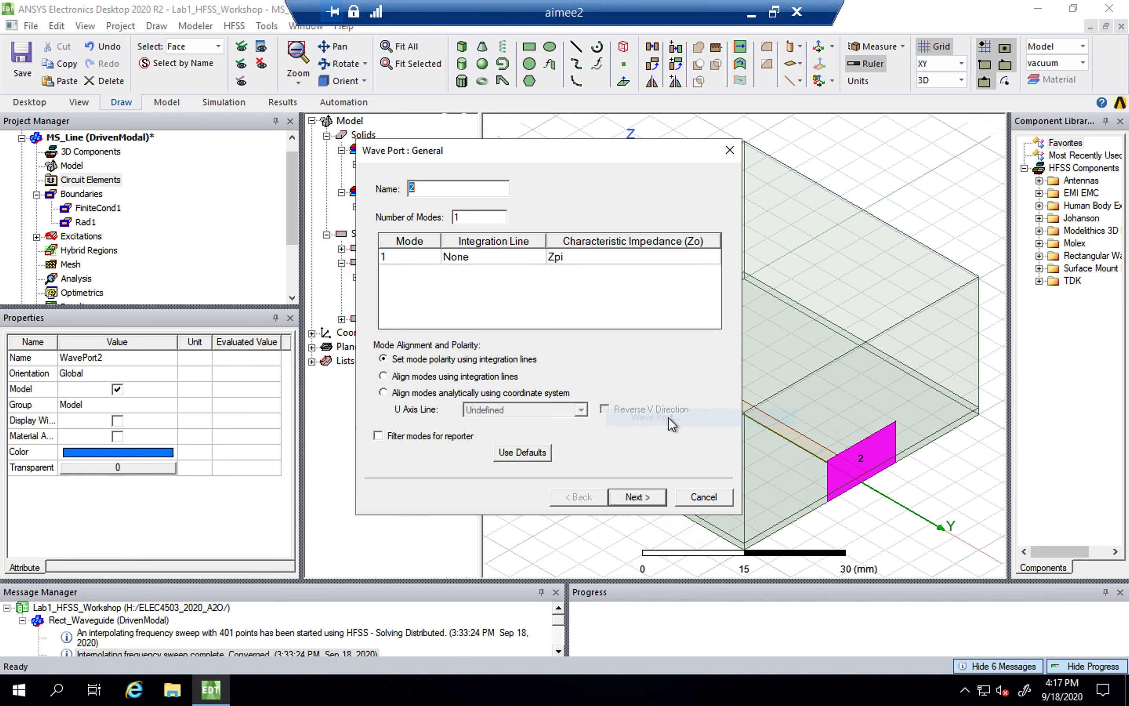
click(637, 496)
click(642, 495)
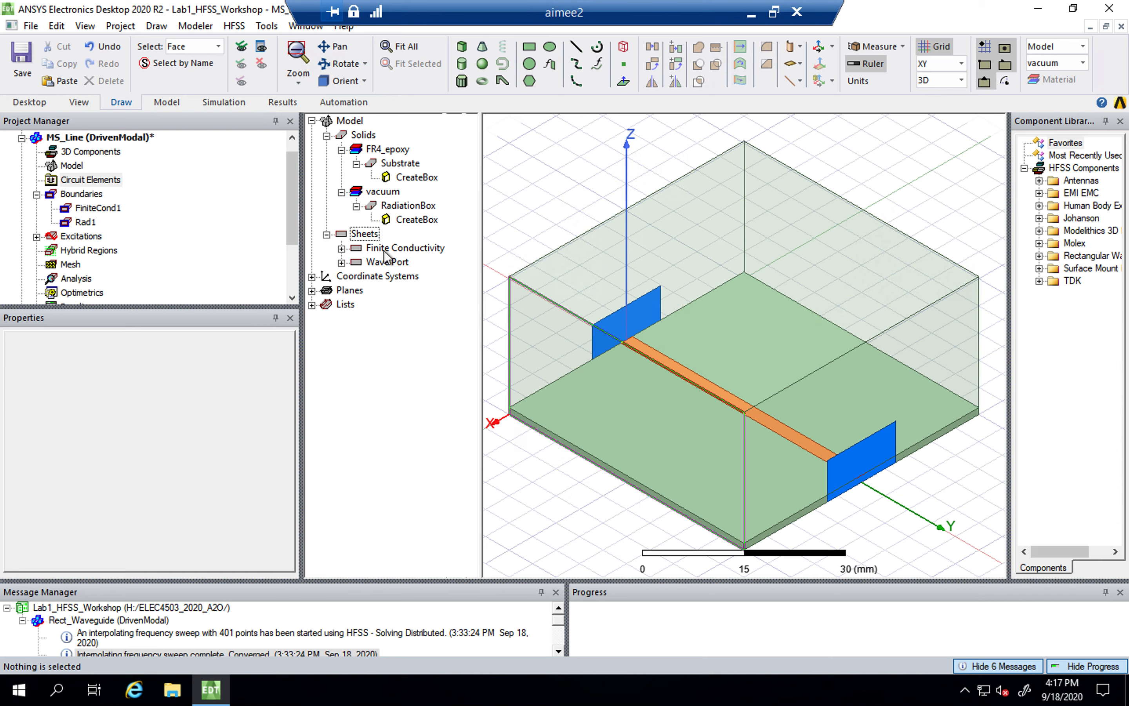
Step: Review the grouped sheets and check which geometry excitations 1 and 2 and boundaries FiniteCond1 and Rad1 are assigned to
click(341, 263)
click(342, 248)
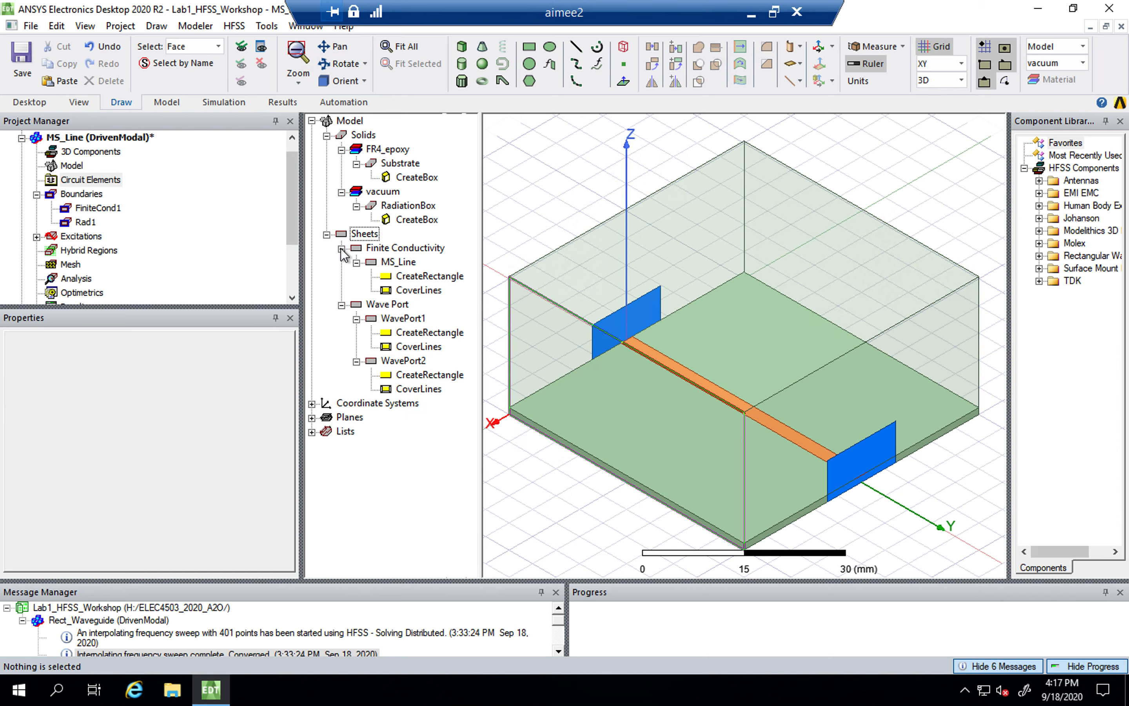
click(356, 319)
click(357, 333)
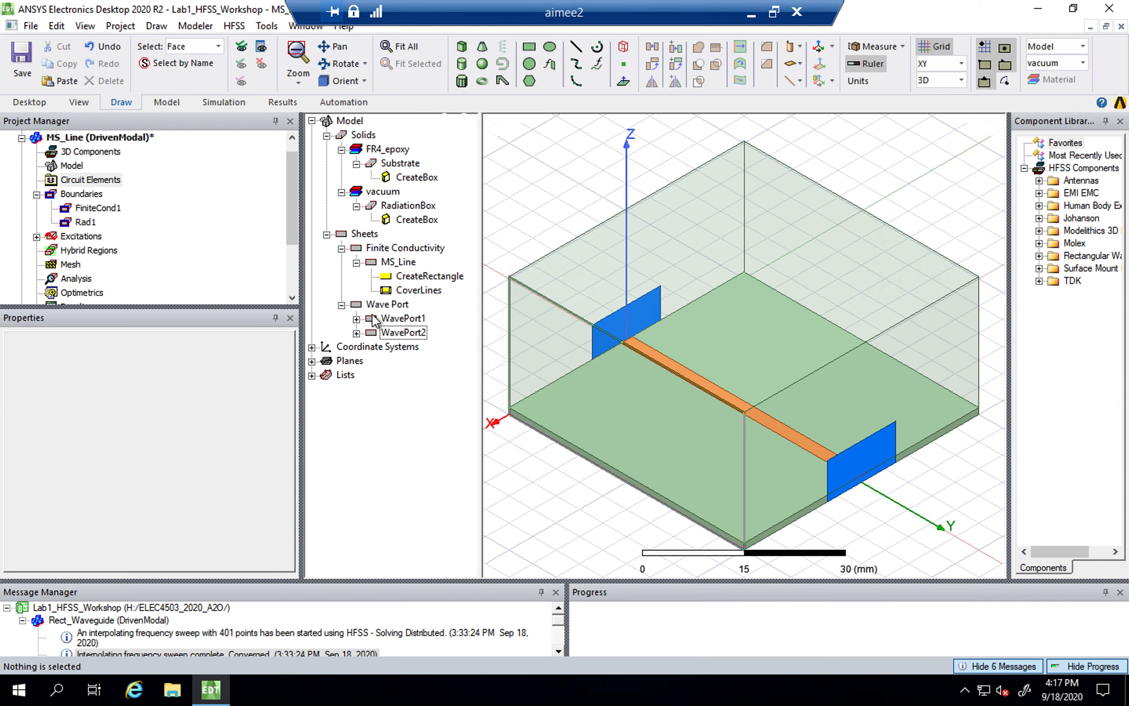
click(37, 237)
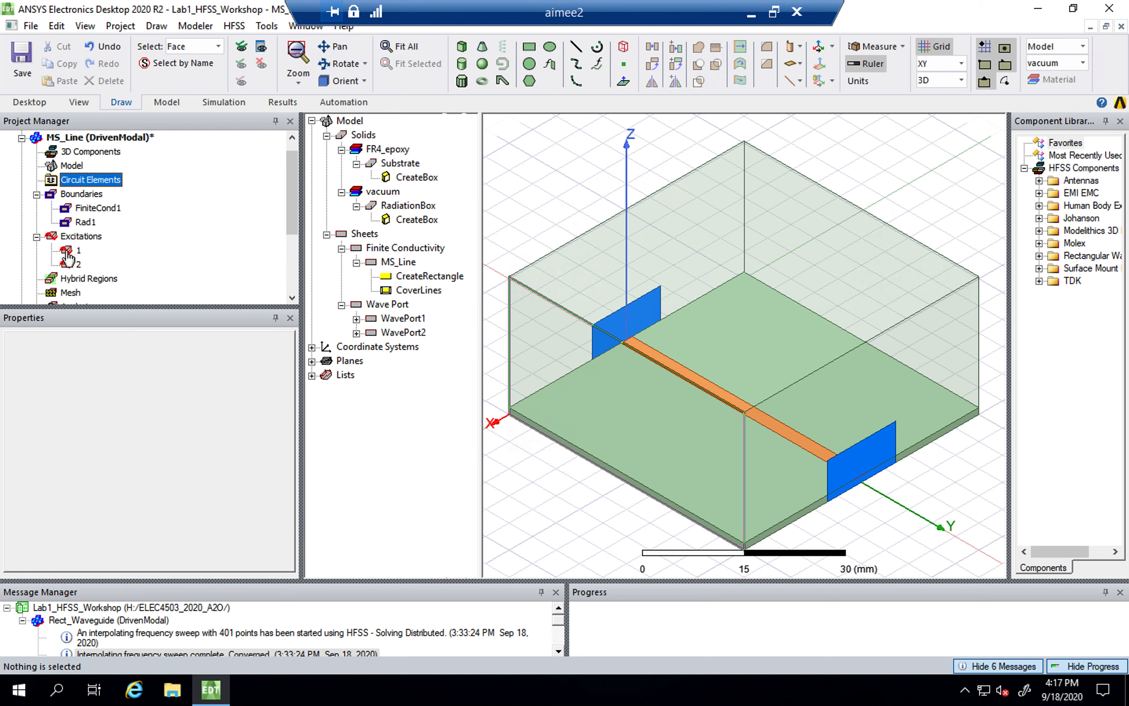
click(69, 252)
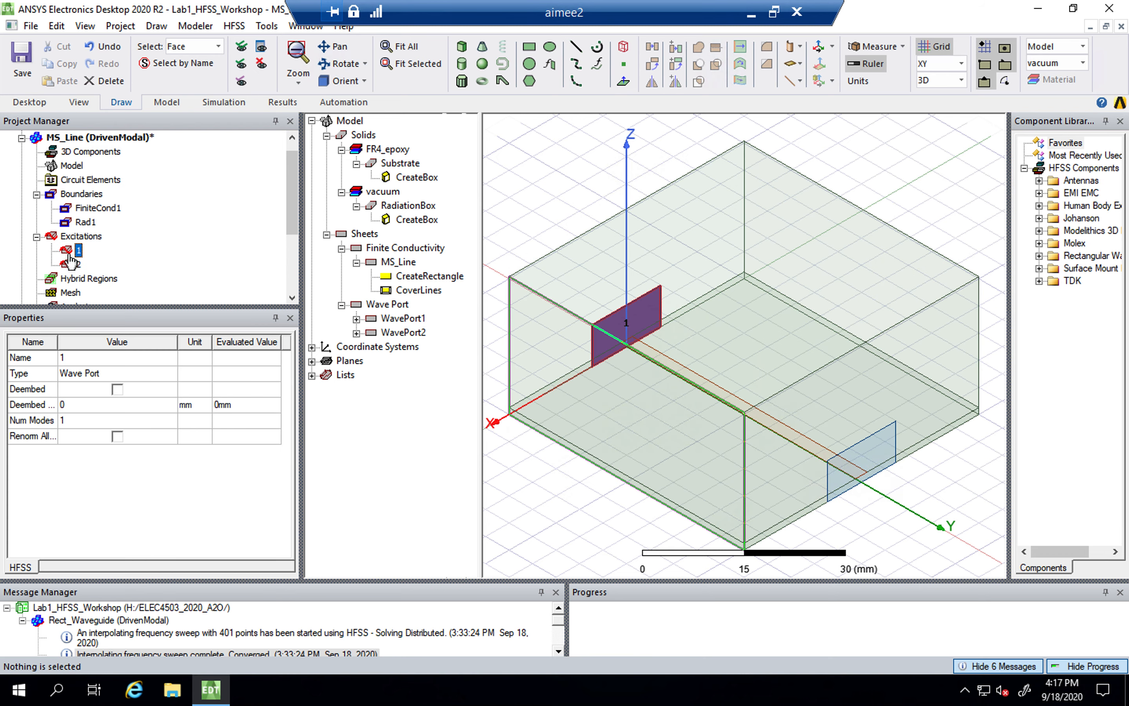
click(74, 264)
click(69, 254)
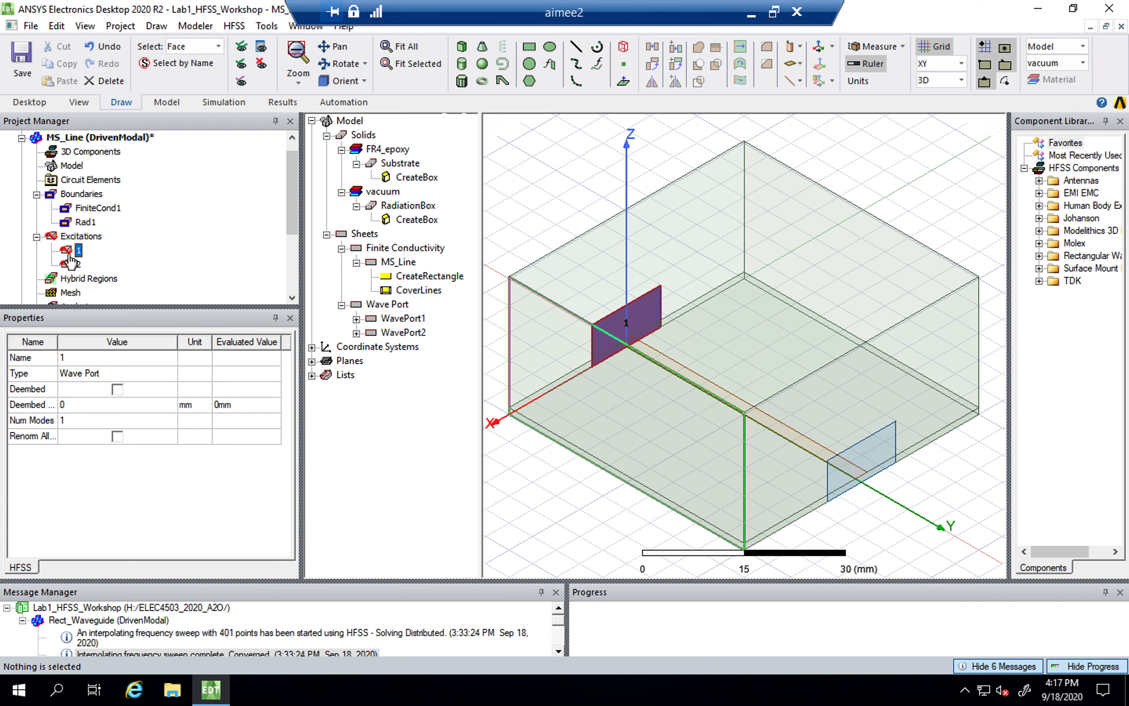
click(72, 263)
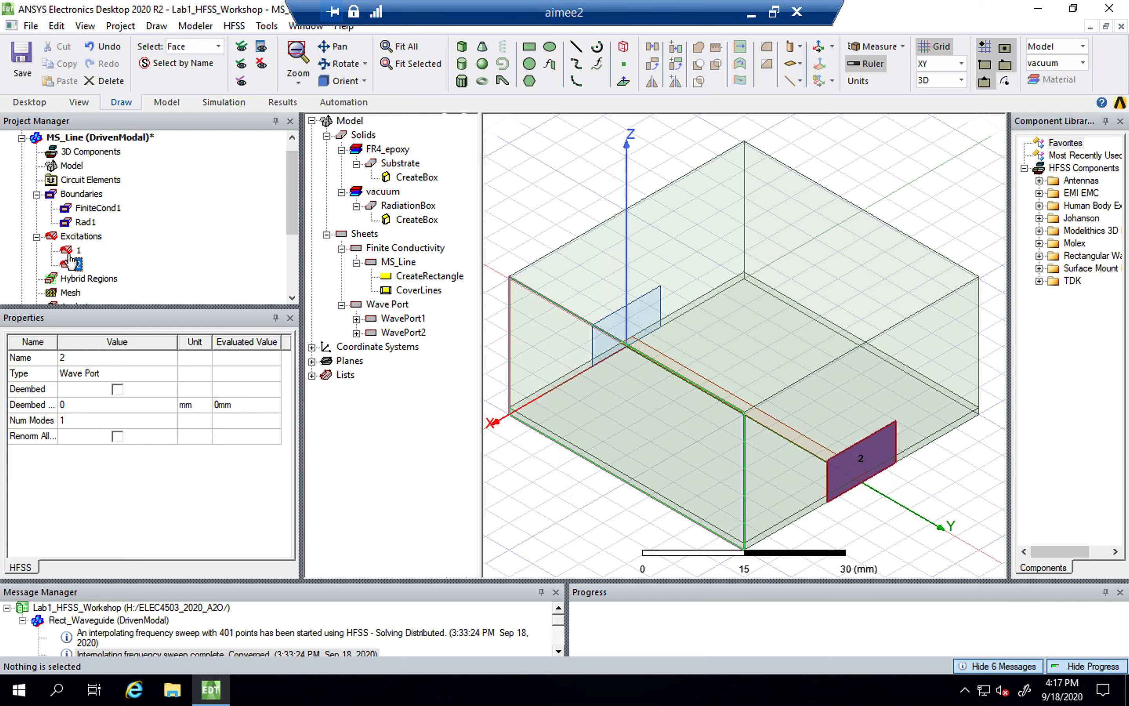
click(87, 207)
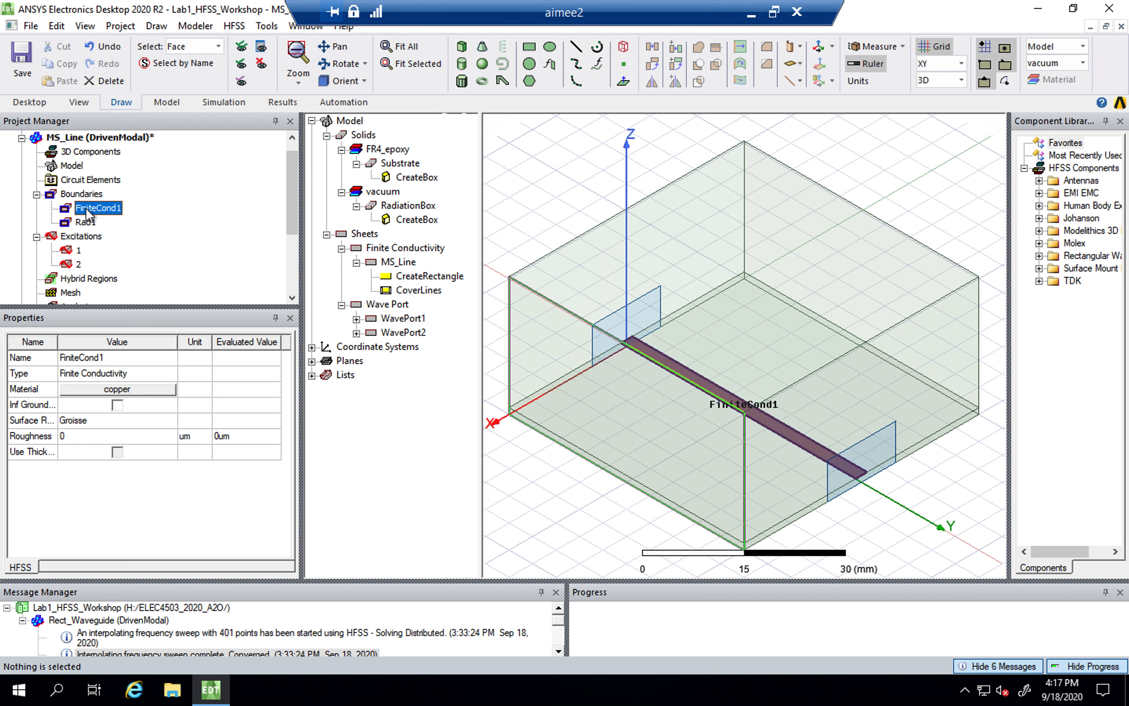
key(Down)
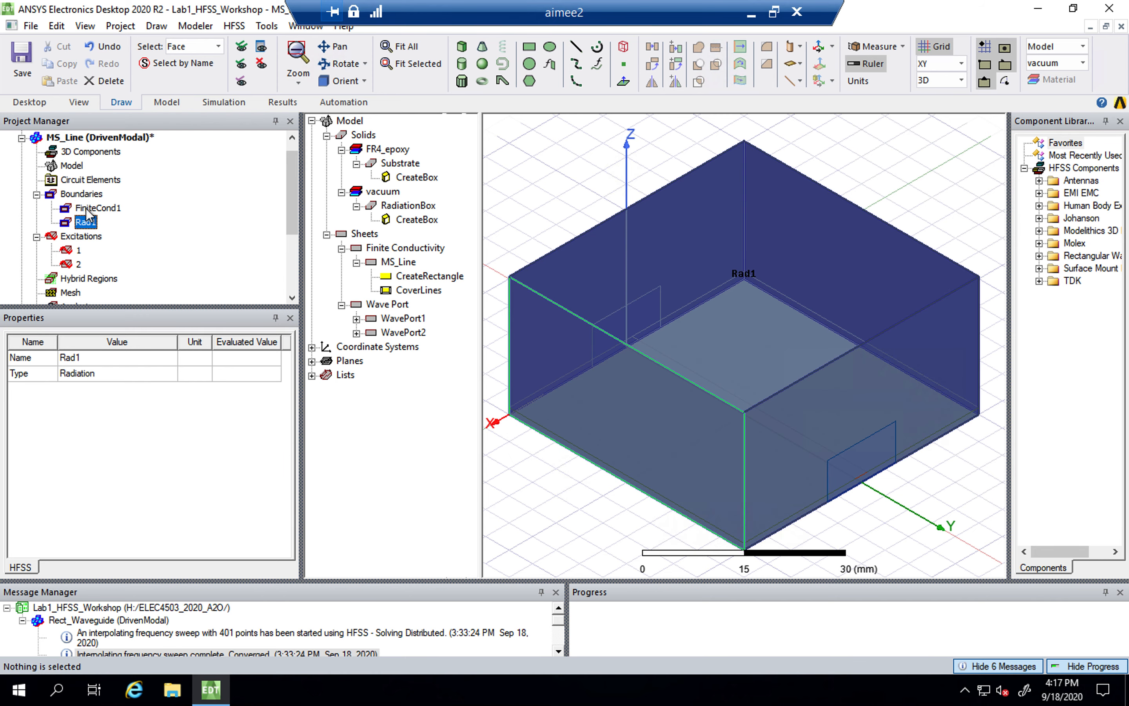
click(85, 208)
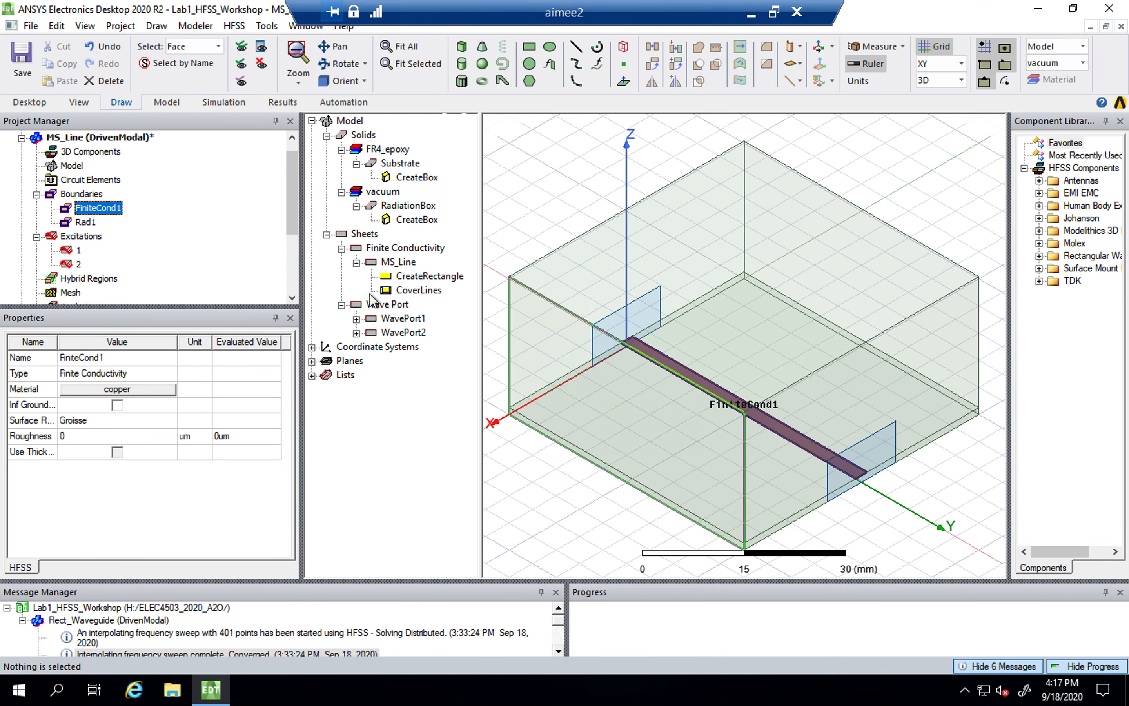
click(356, 263)
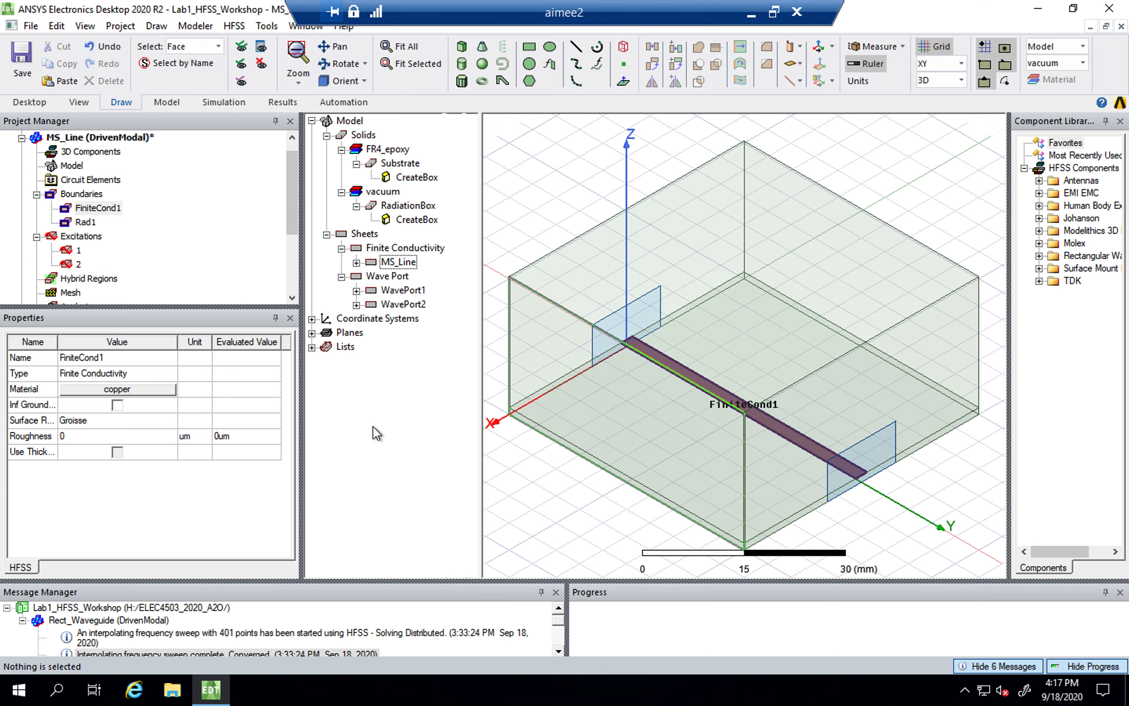
Step: Add an advanced solution setup to MS_Line with a single solution frequency of 6 GHz
click(512, 497)
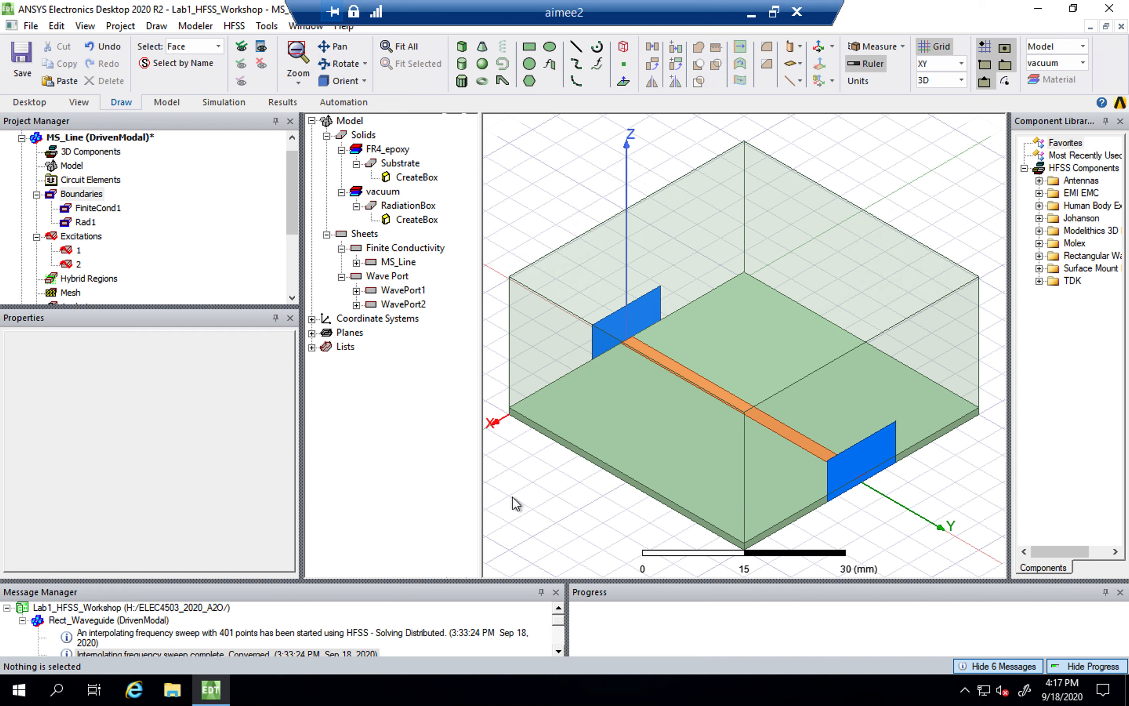
click(294, 265)
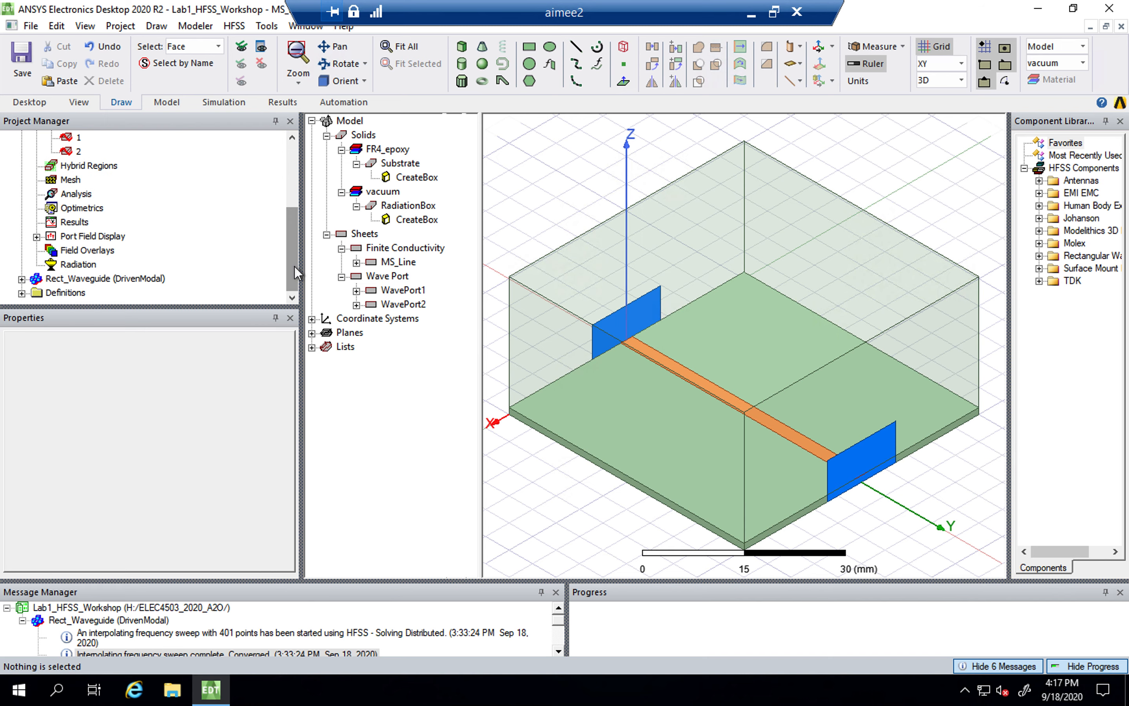
click(82, 195)
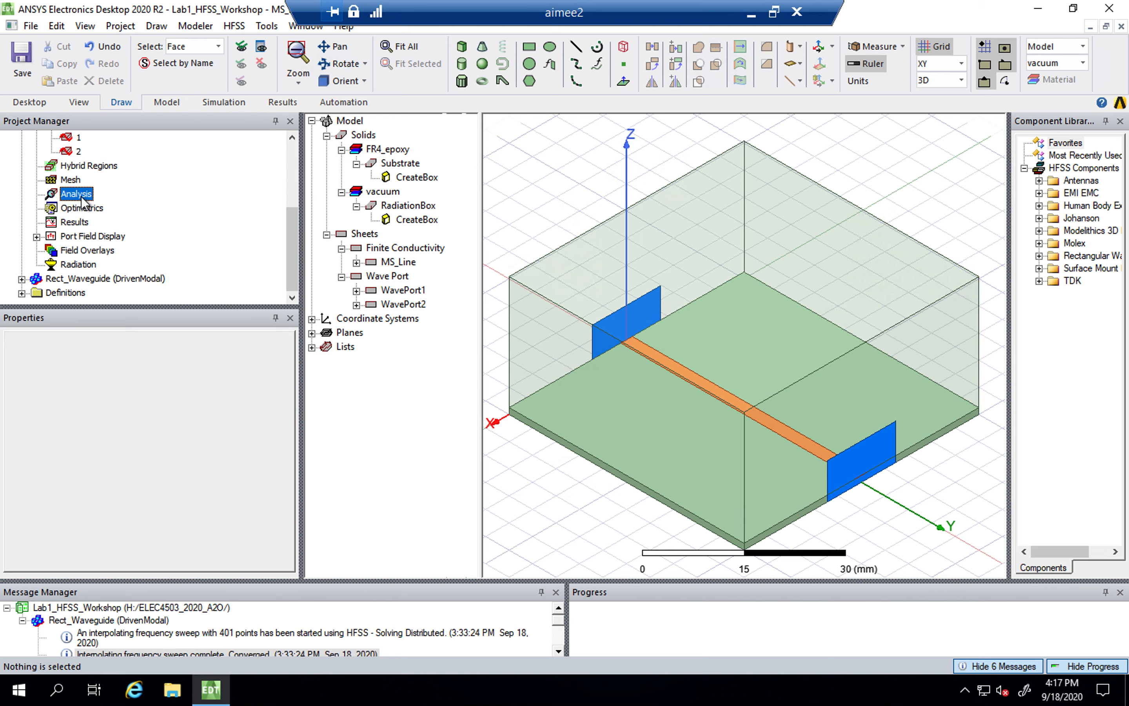
right_click(82, 202)
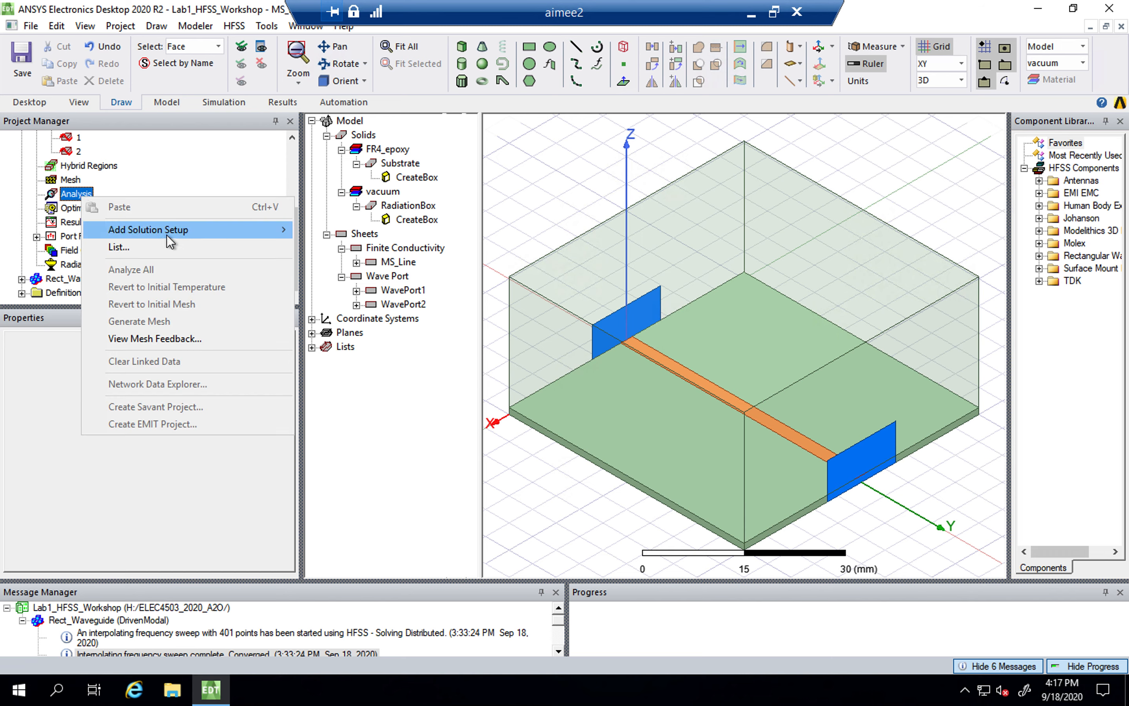
mouse_move(170, 232)
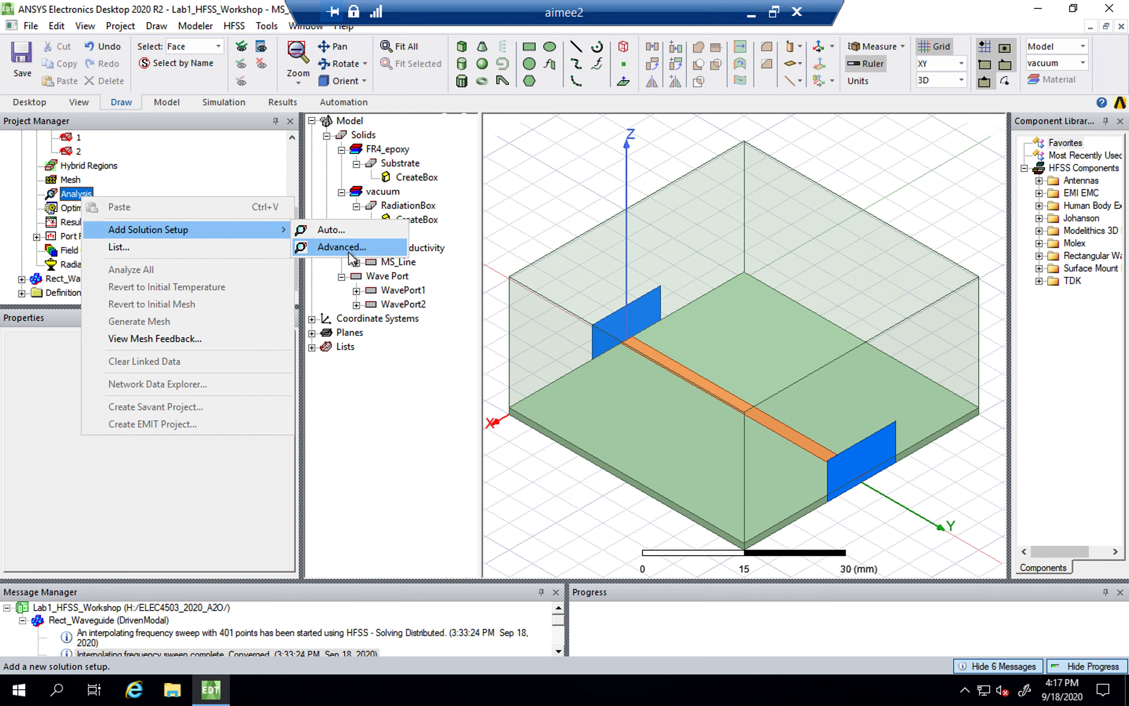
key(ctrl+Left)
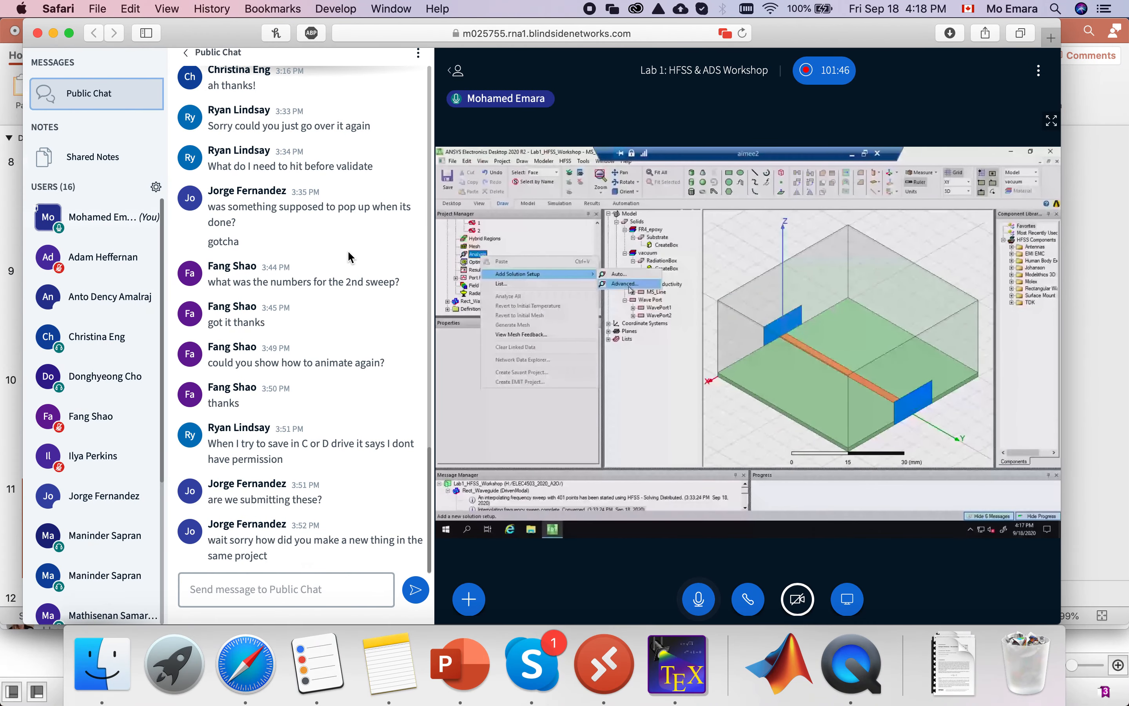
key(ctrl+Right)
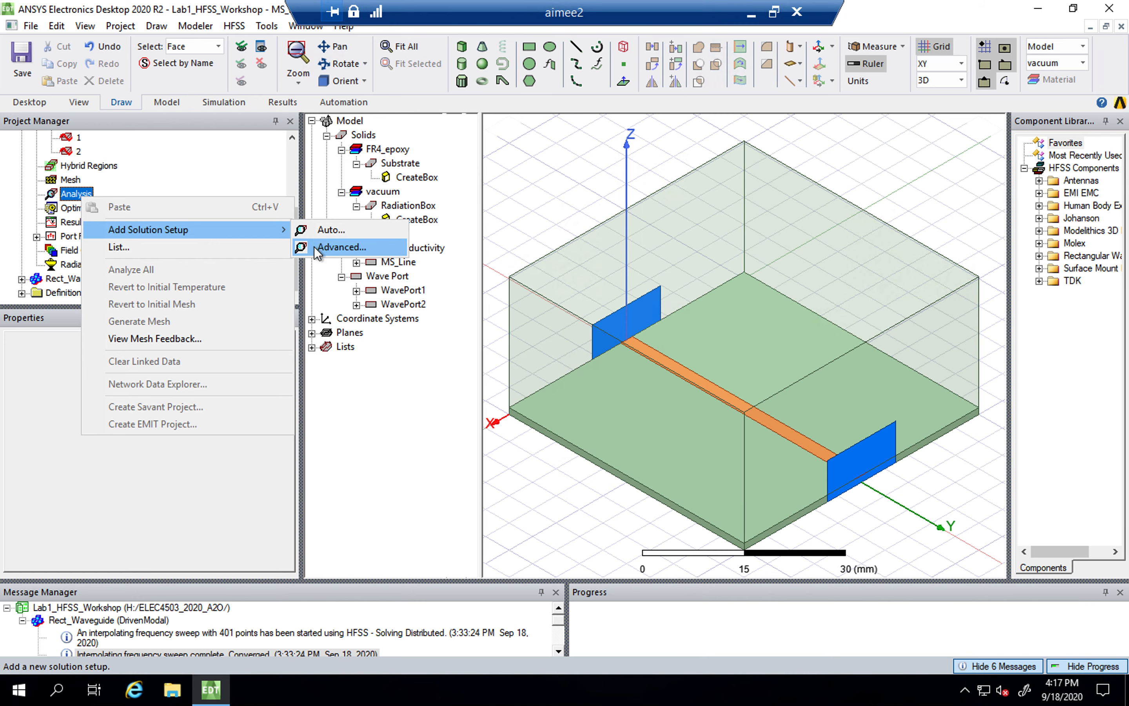
mouse_move(287, 227)
click(359, 246)
click(614, 201)
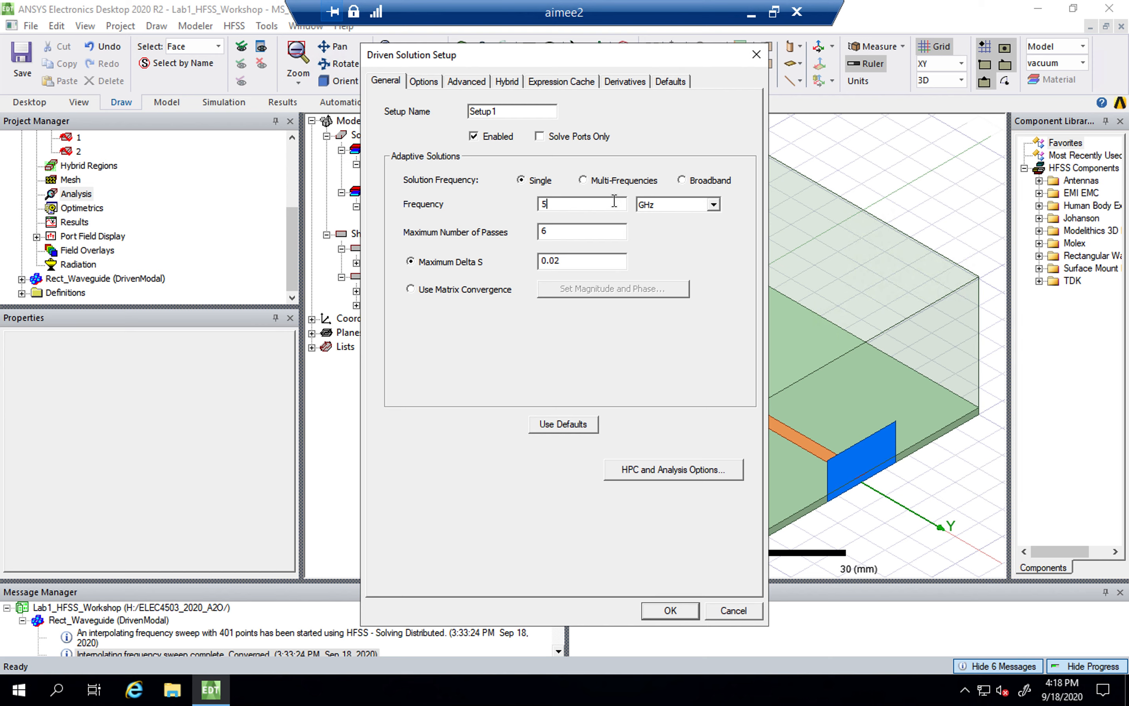
key(BackSpace)
text(6)
Step: Set the solution setup's maximum number of passes to 10 and its maximum Delta S to 0.01
click(579, 233)
key(BackSpace)
text(10)
click(572, 260)
key(BackSpace)
text(1)
Step: Set the adaptive options to a minimum of 6 passes and 3 converged passes, and accept Setup1
click(431, 86)
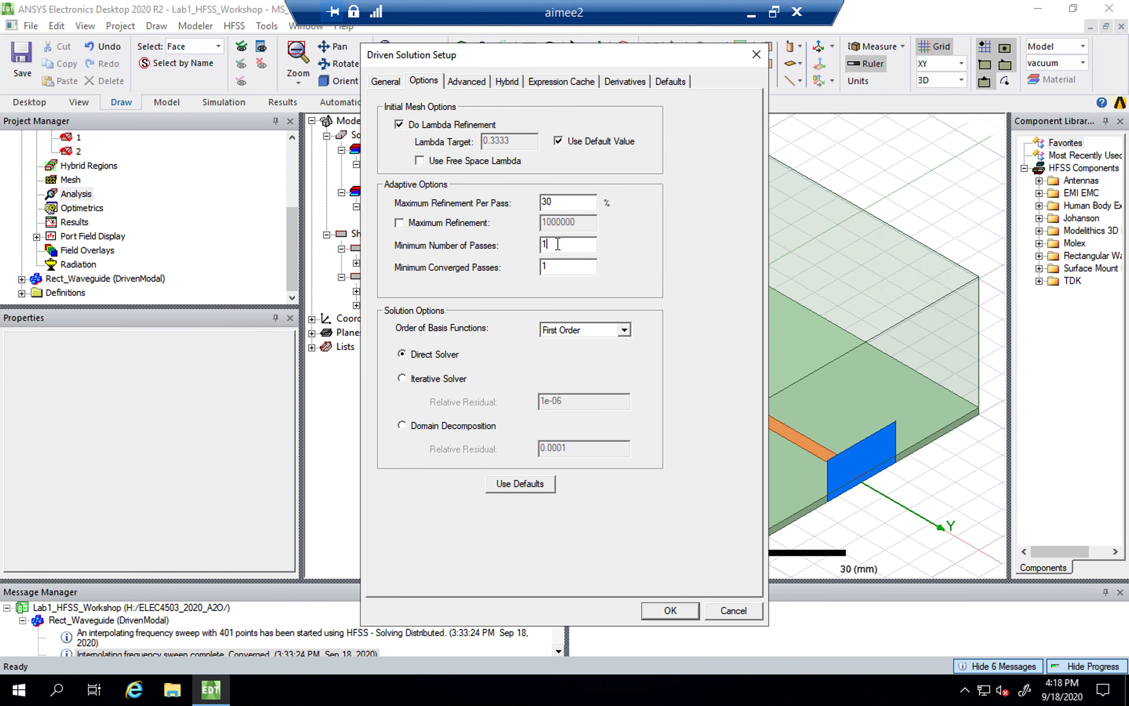
key(BackSpace)
text(6)
click(573, 270)
key(BackSpace)
text(3)
click(672, 610)
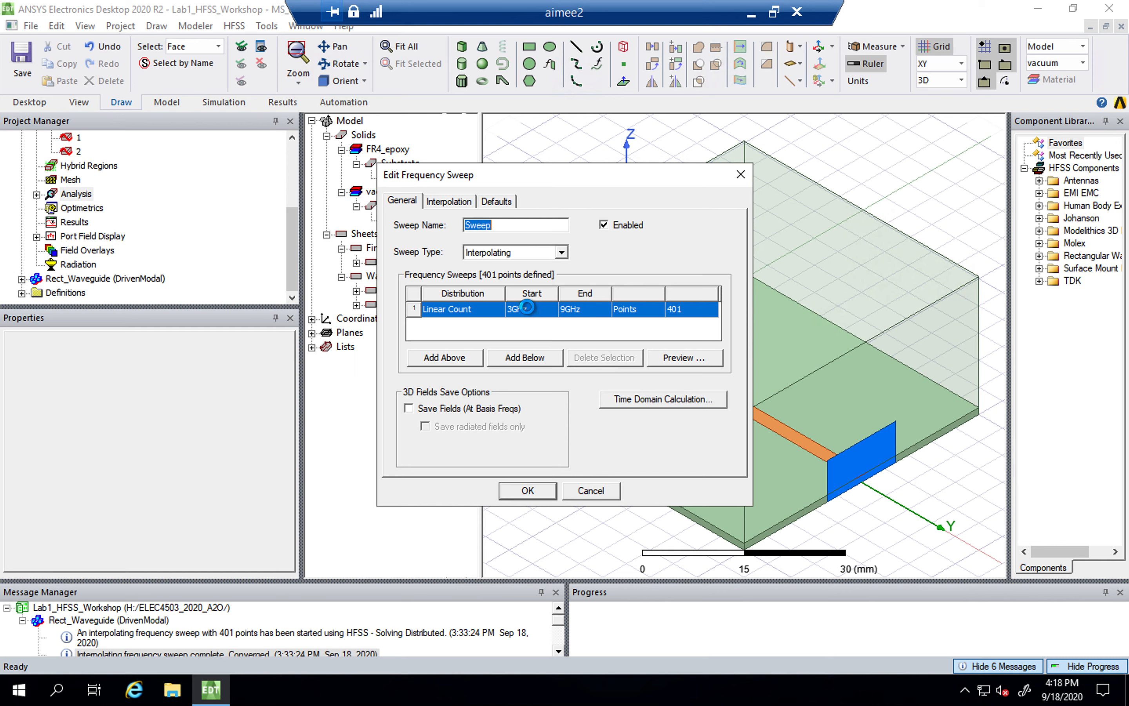
Step: Define the interpolating frequency sweep from 1 GHz to 3 GHz with a linear count of 401 points
click(529, 309)
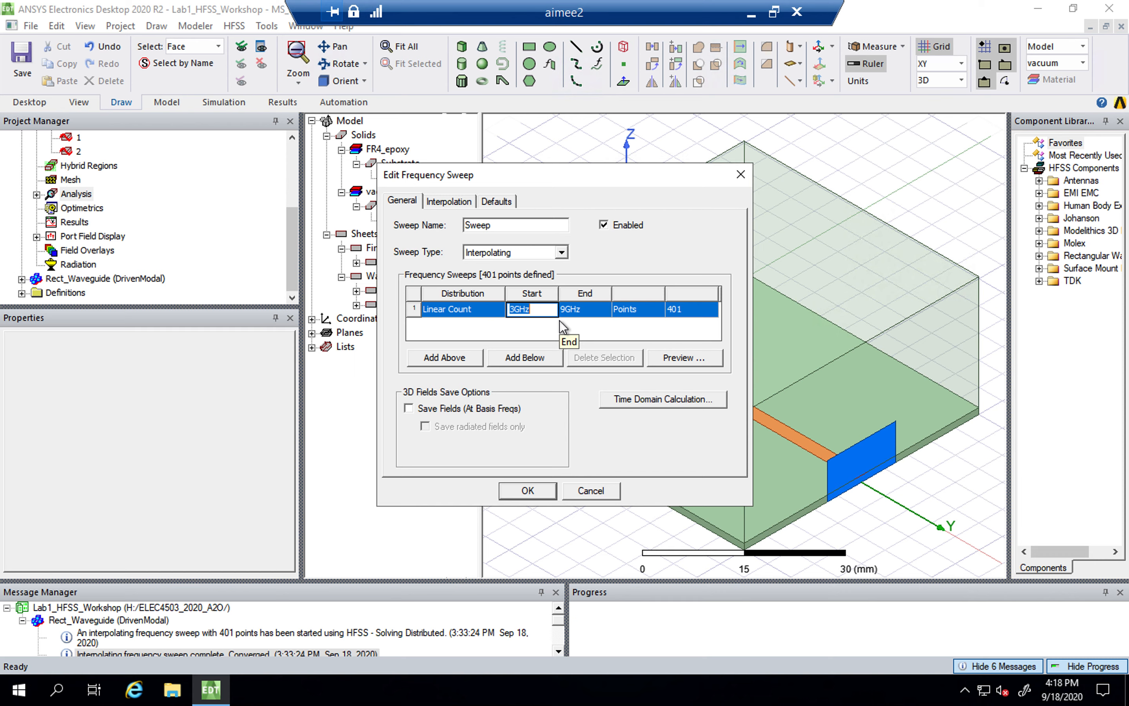
text(1)
click(588, 314)
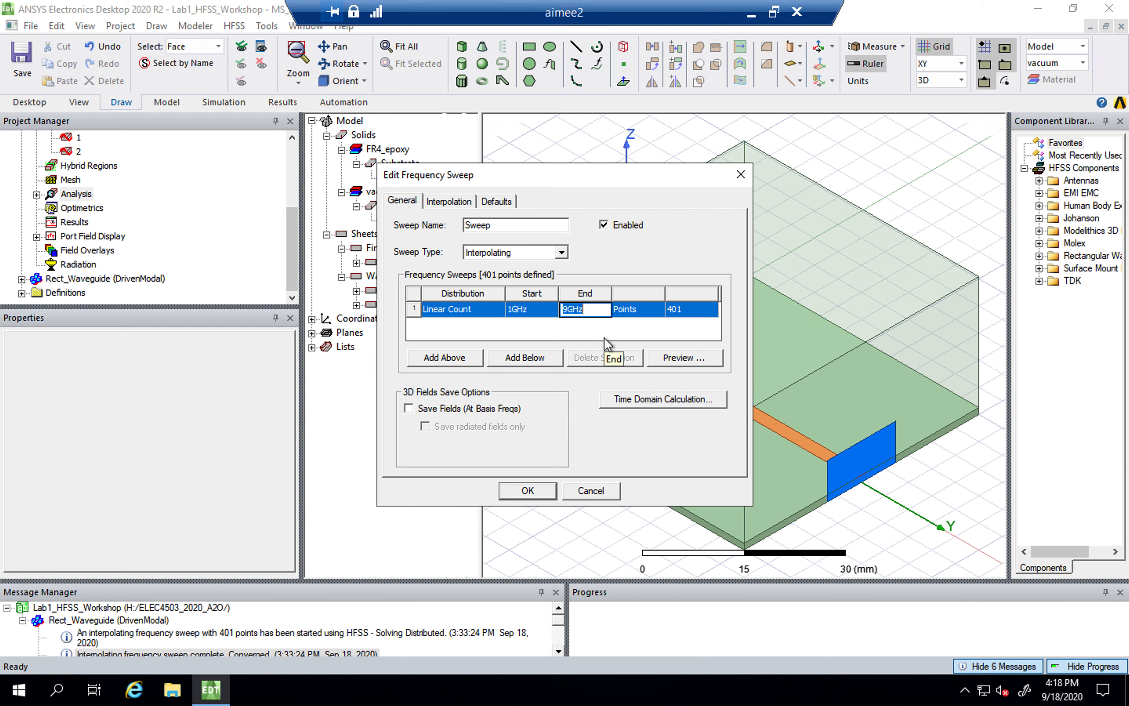
text(3)
click(667, 325)
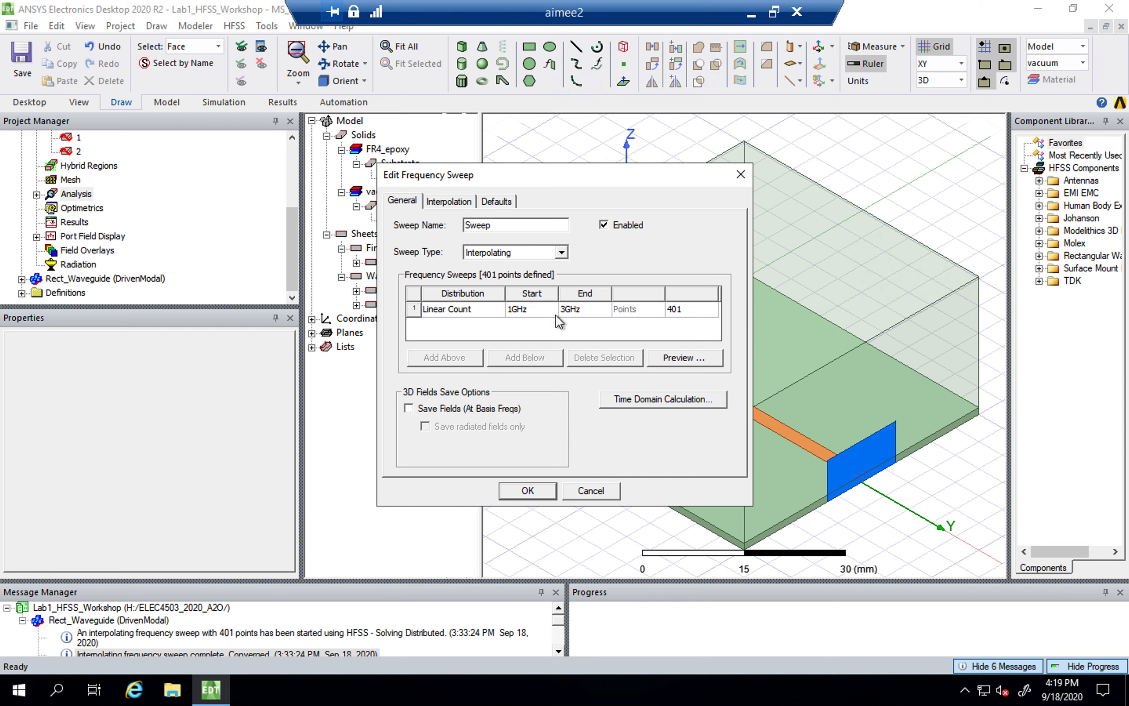
click(536, 491)
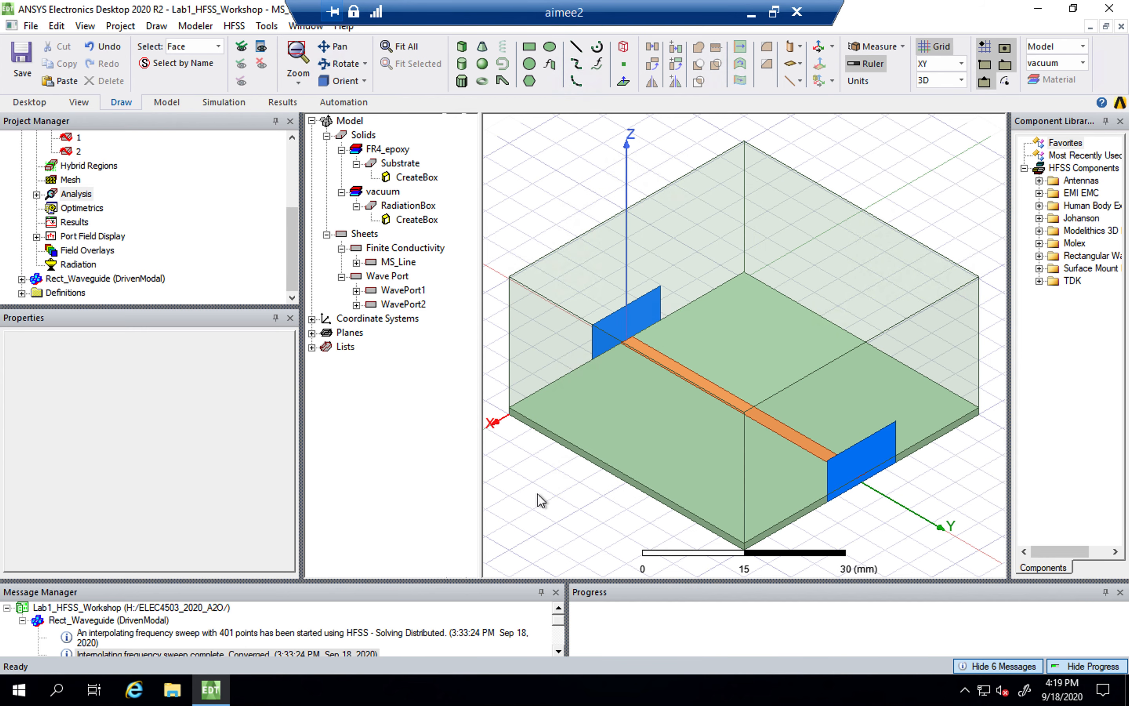
Step: Check the properties of the sweep under Setup1 and run the validation check on the MS_Line design
click(37, 194)
click(52, 208)
click(103, 223)
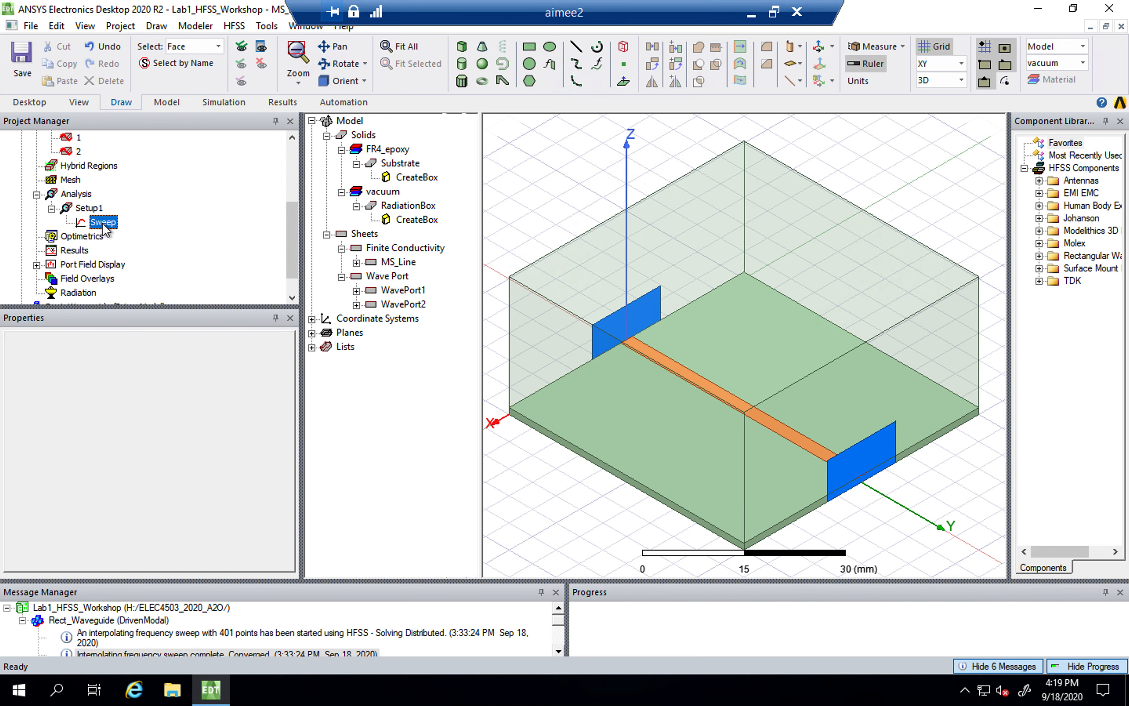
click(291, 188)
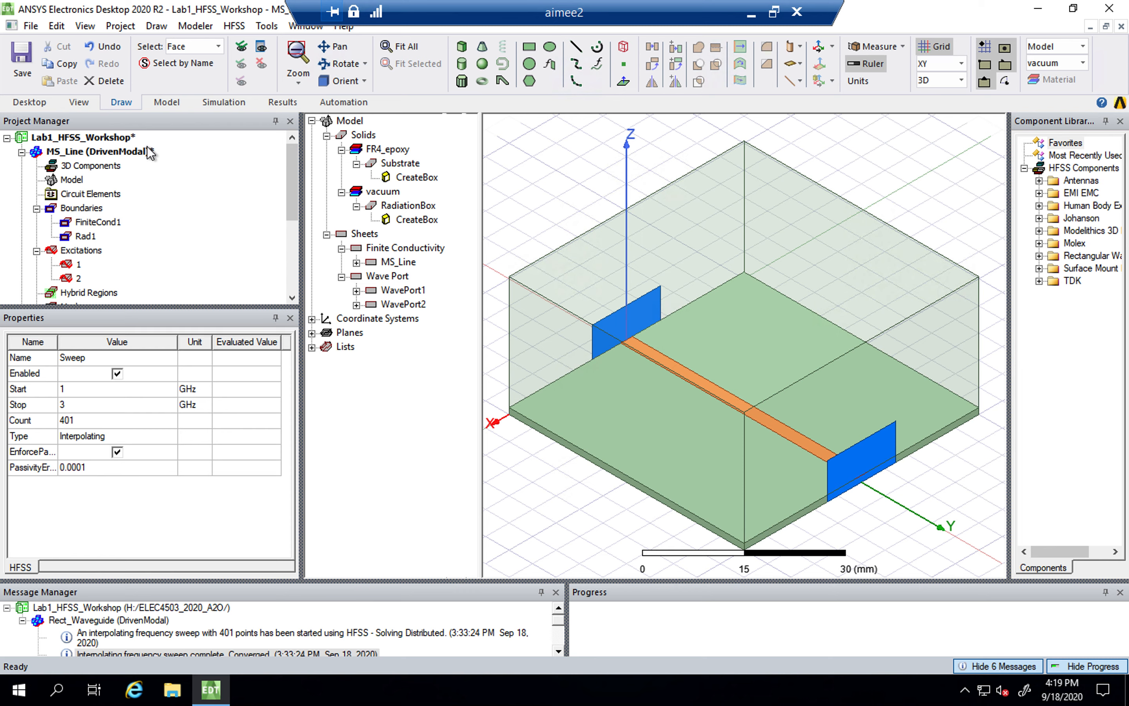
click(239, 104)
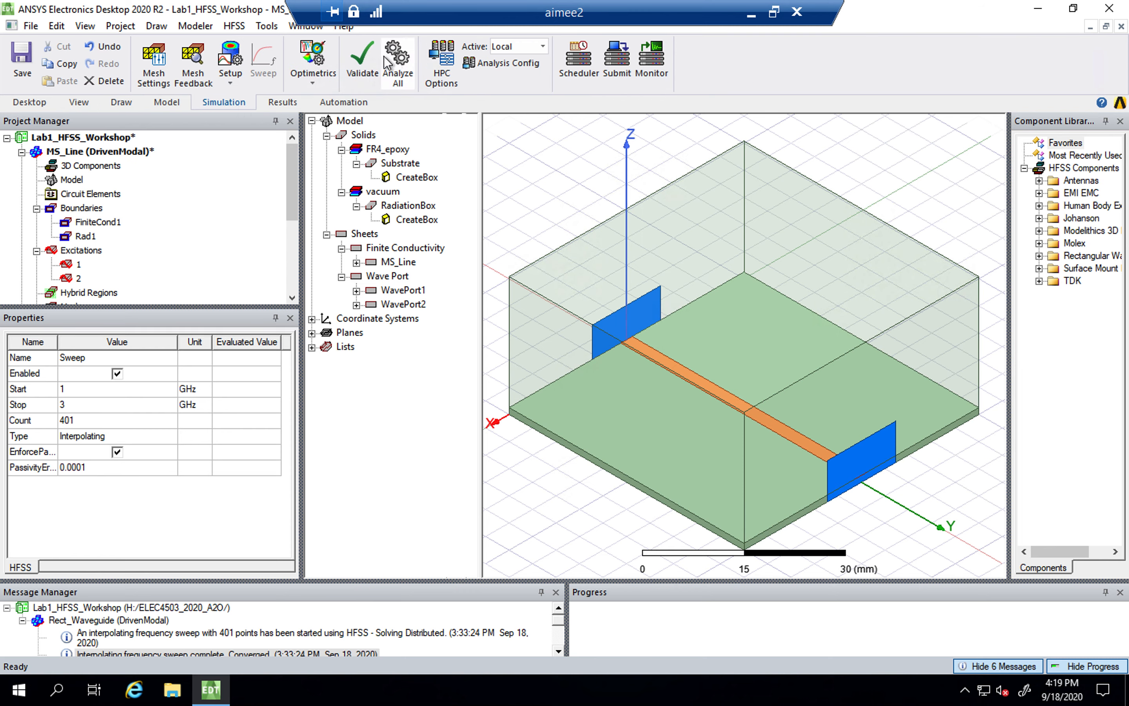
click(366, 65)
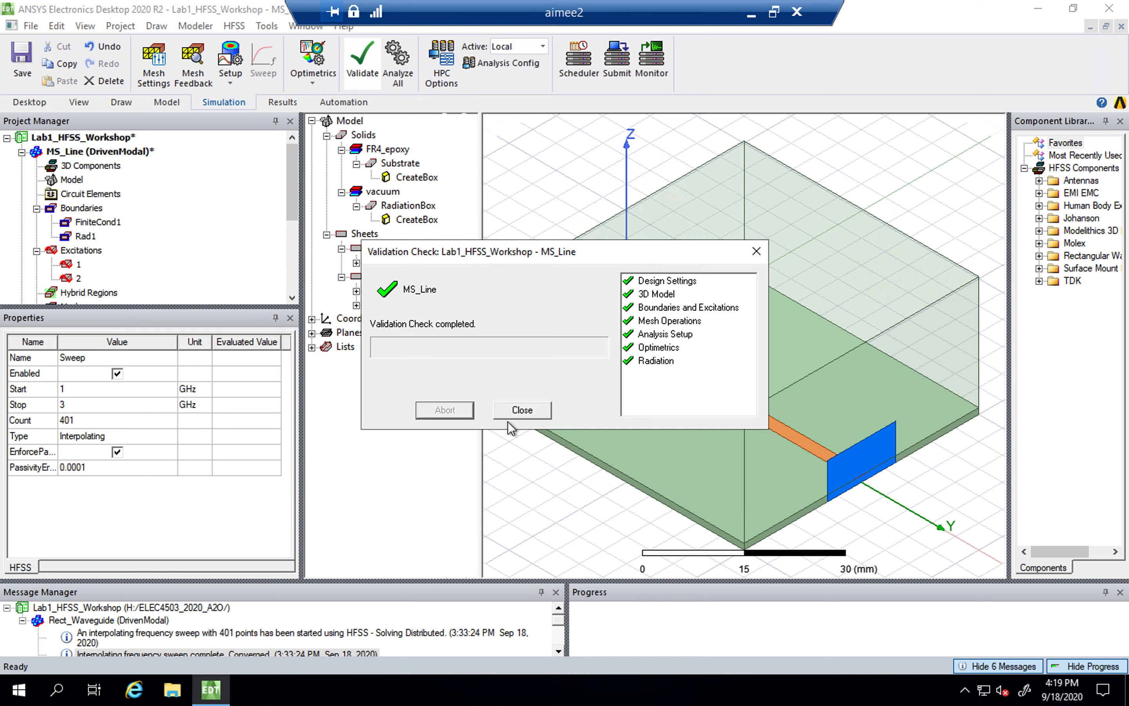
click(517, 412)
Step: Run the analysis of the MS_Line design and enlarge the message and progress area to follow the simulation
click(106, 152)
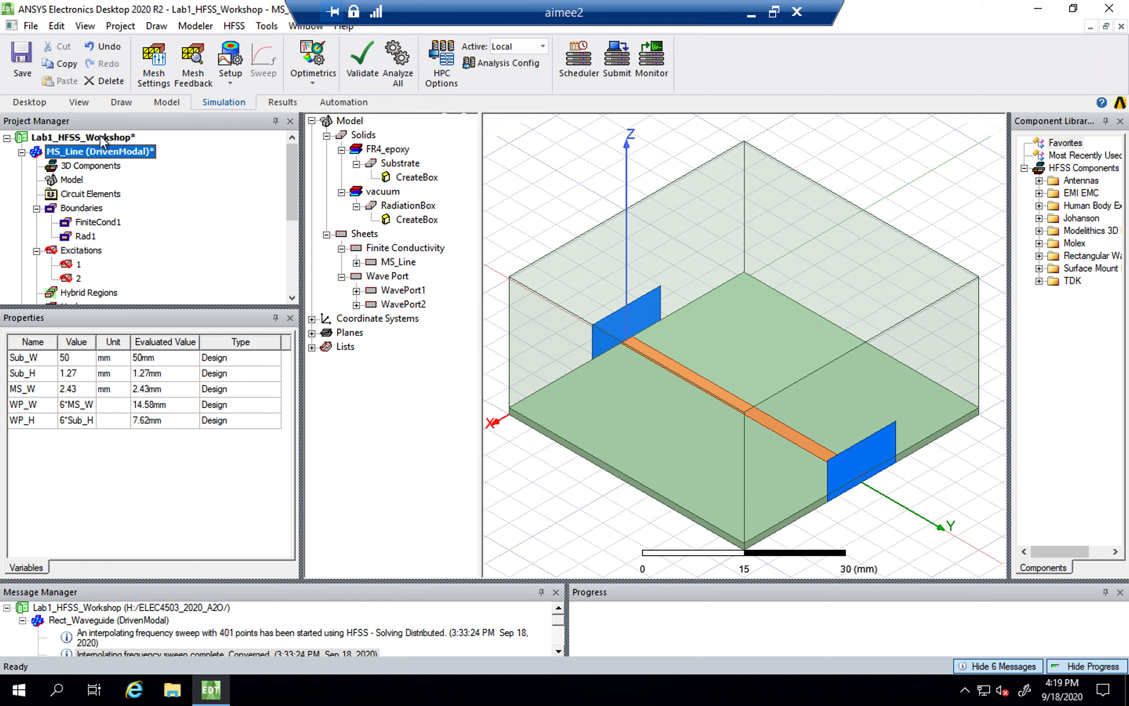
click(102, 137)
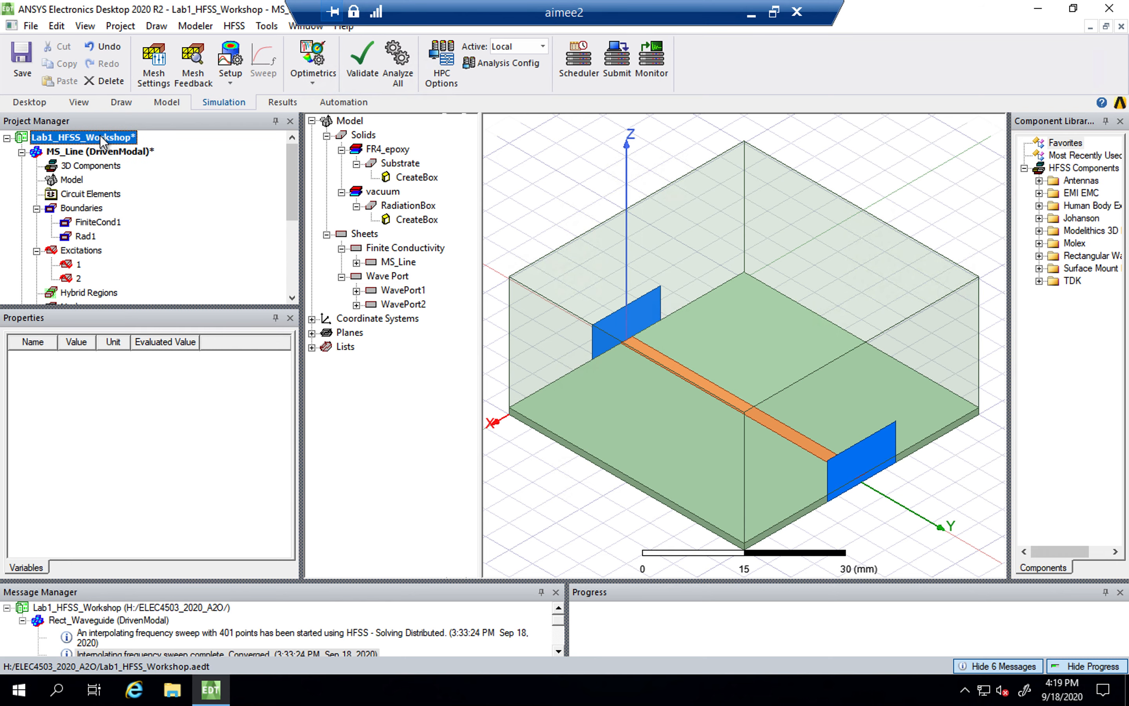
click(69, 154)
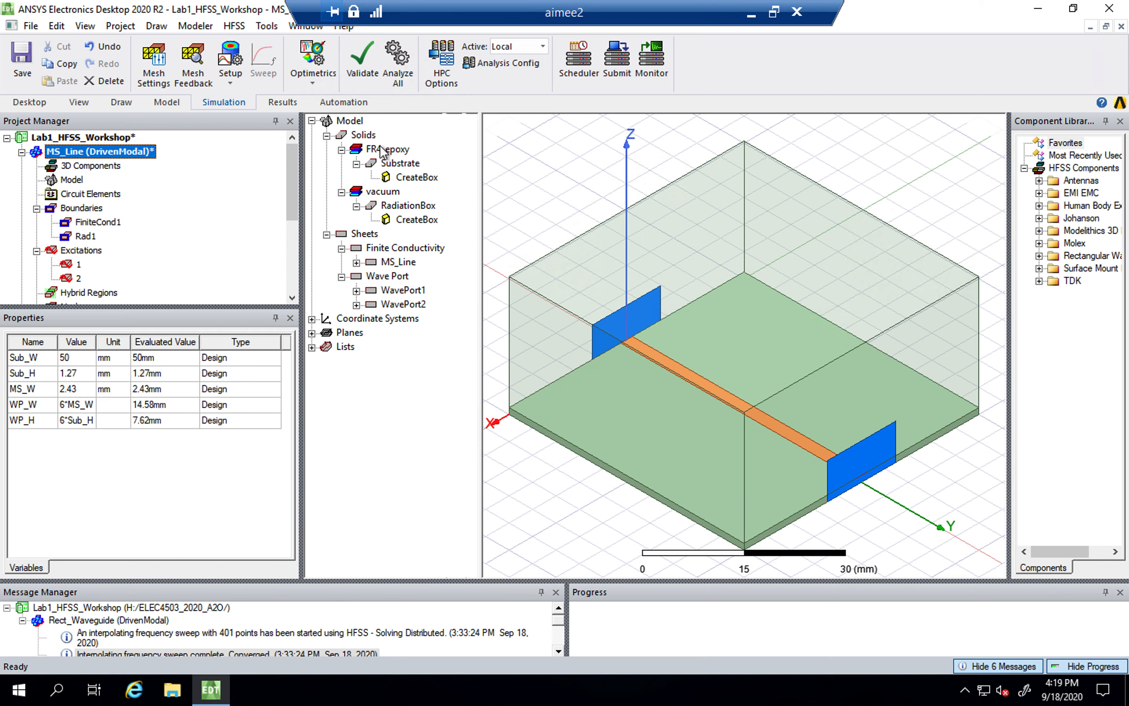
click(397, 70)
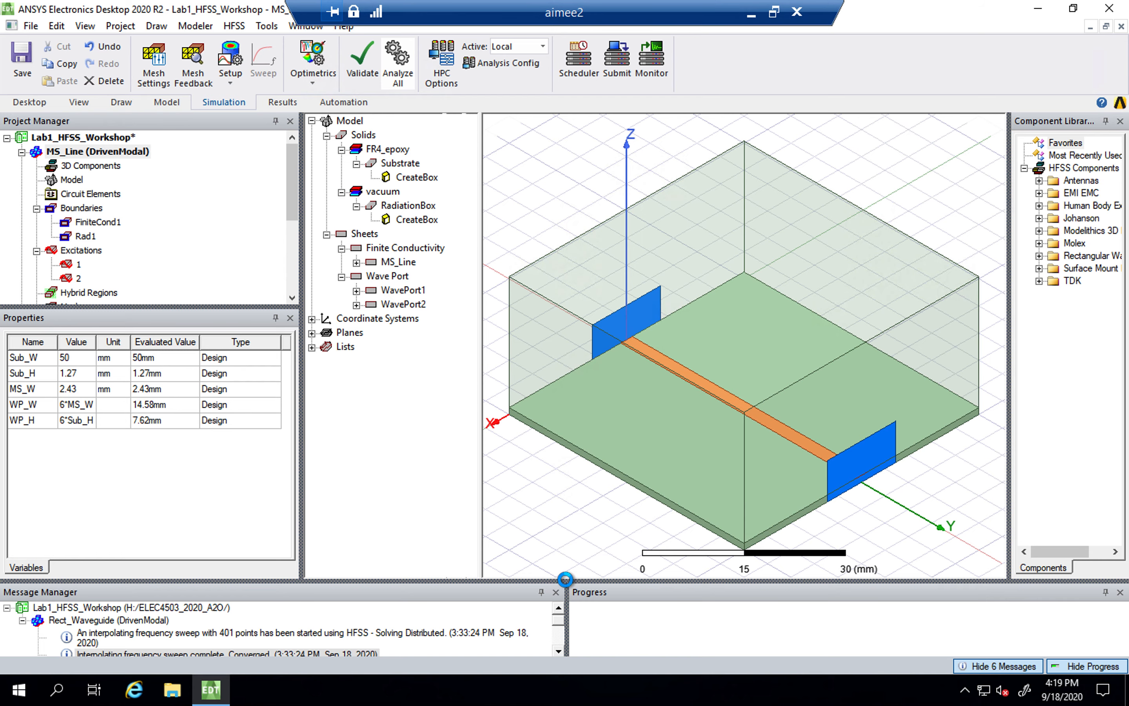
drag(570, 579, 578, 518)
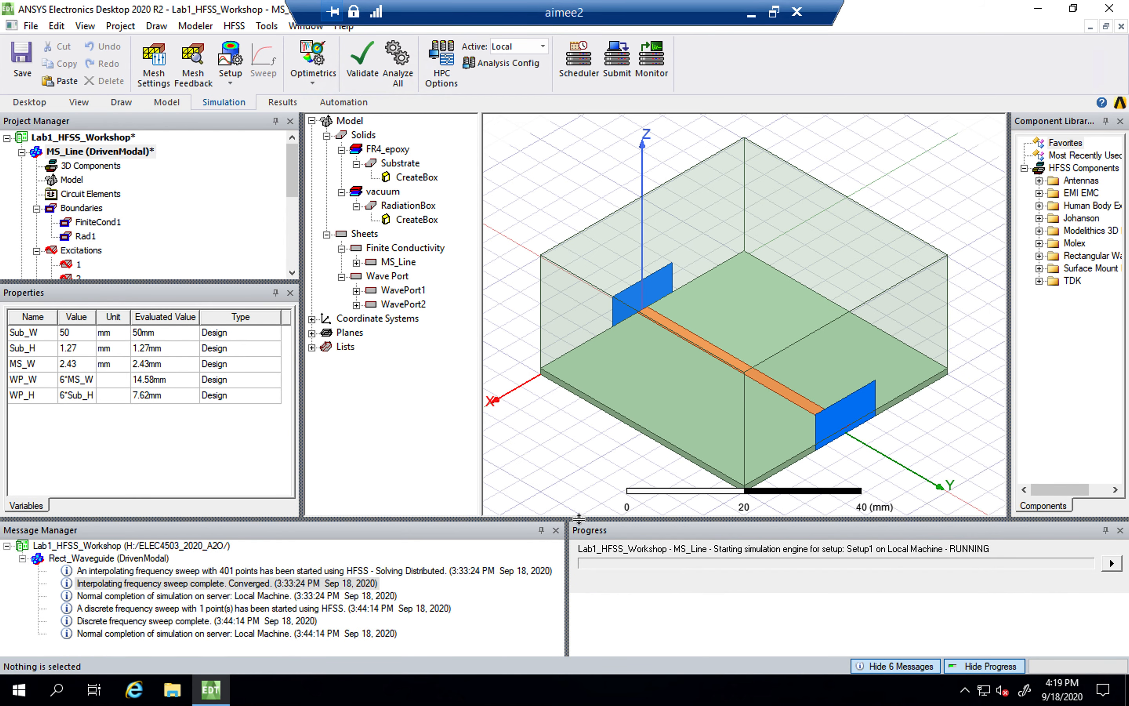
Step: Check the workshop chat in Safari, return to HFSS and review the position and size expressions of the WavePort2 rectangle
key(ctrl+Left)
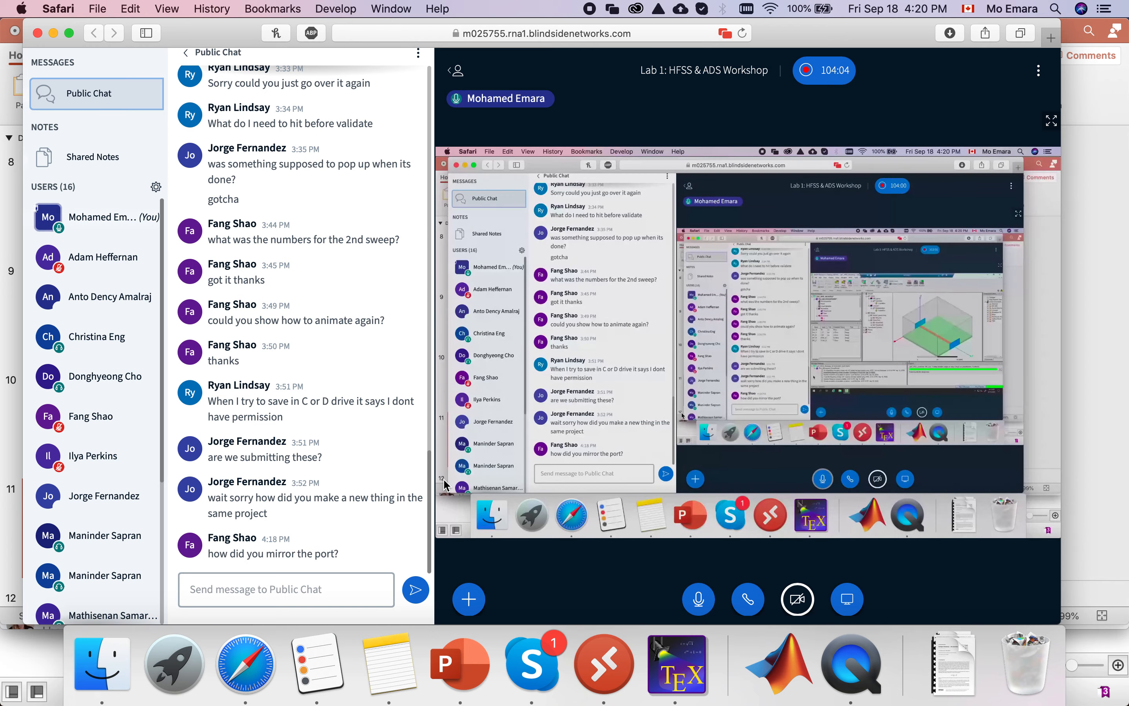
key(ctrl+Right)
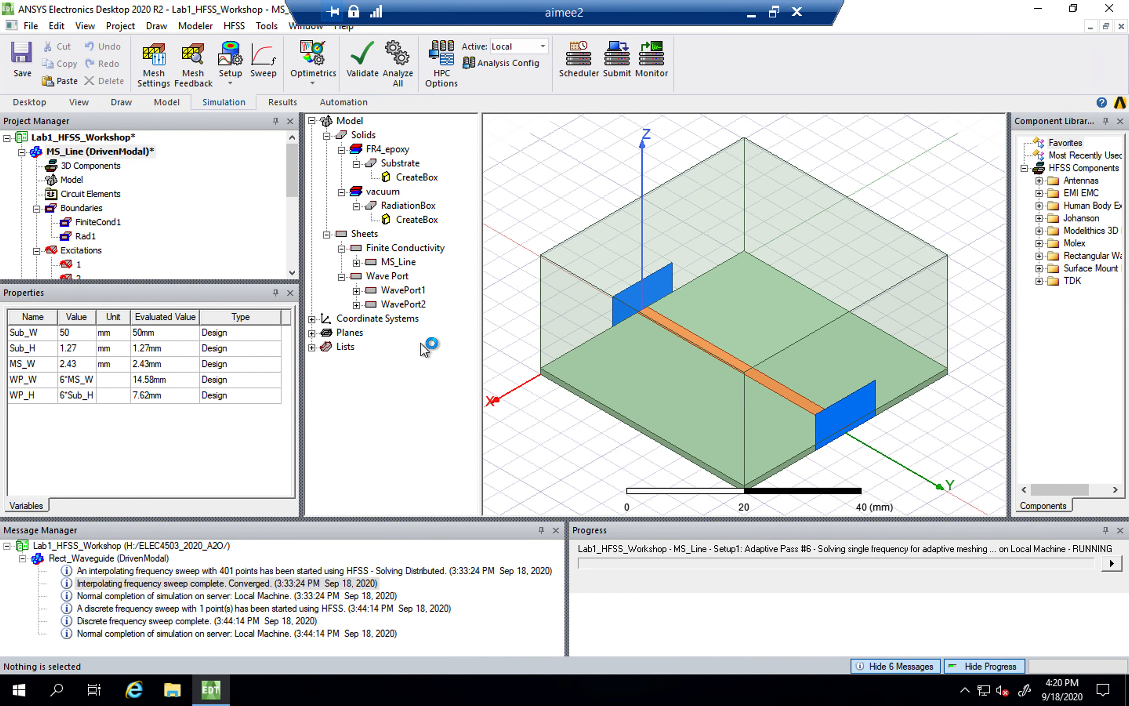
click(356, 304)
click(397, 291)
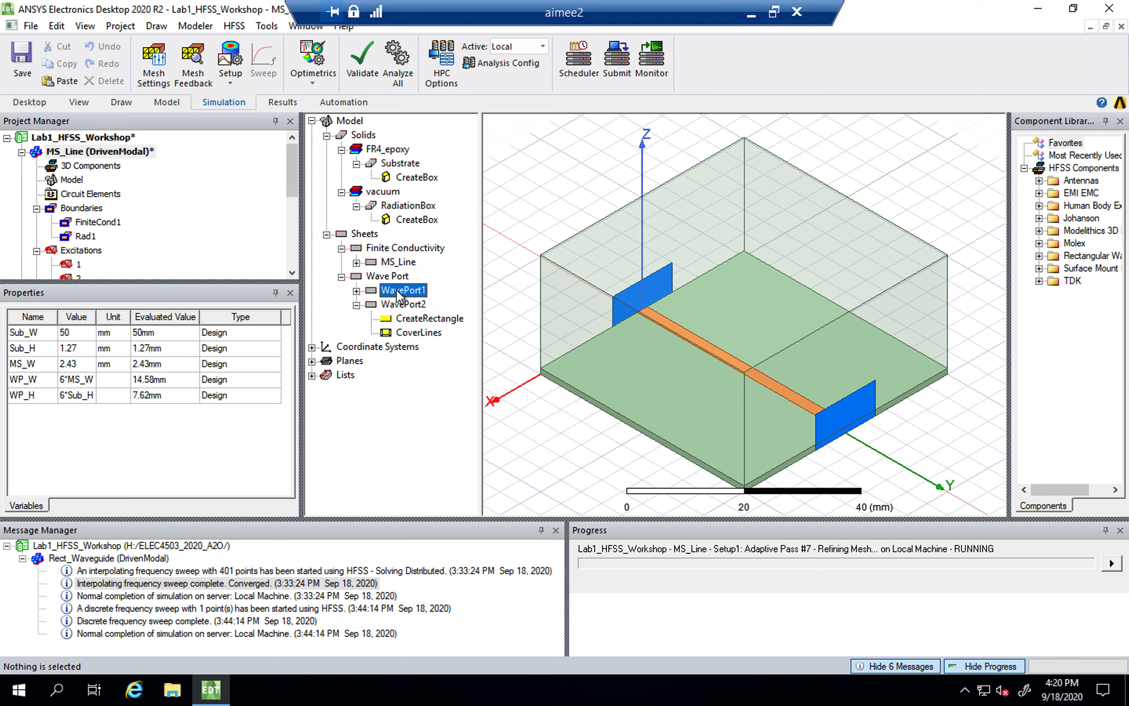
click(429, 318)
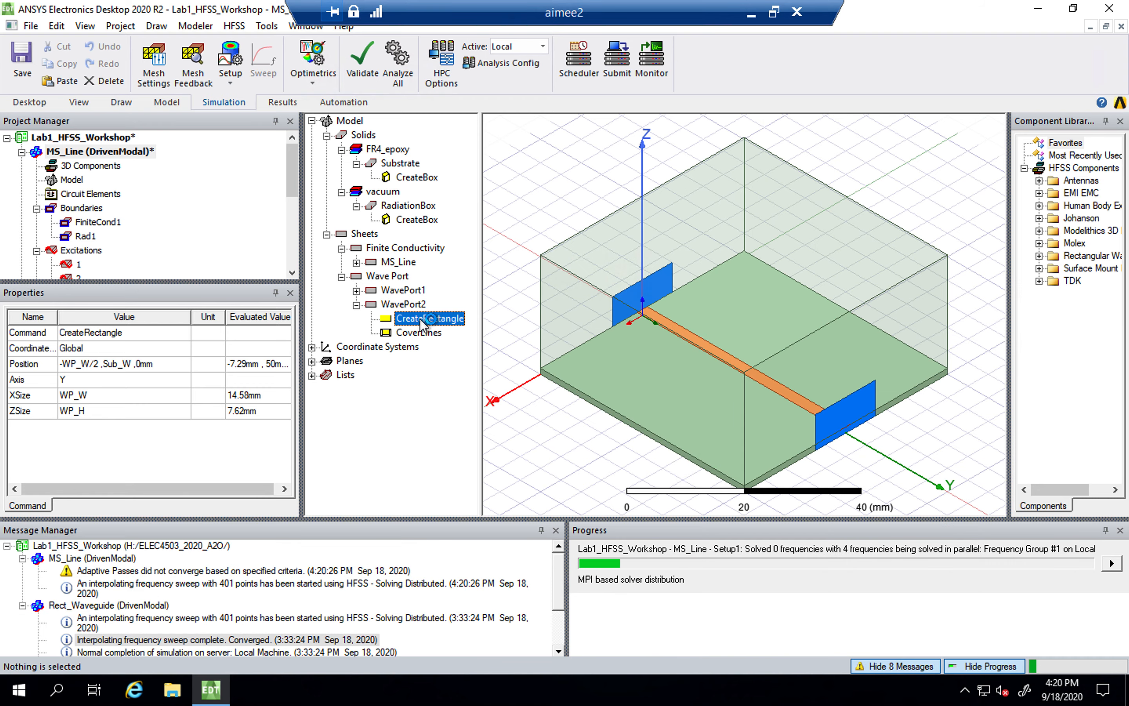
Step: Check the workshop chat in Safari again, return to HFSS, enlarge the project tree and shrink the message and progress area
key(ctrl+Left)
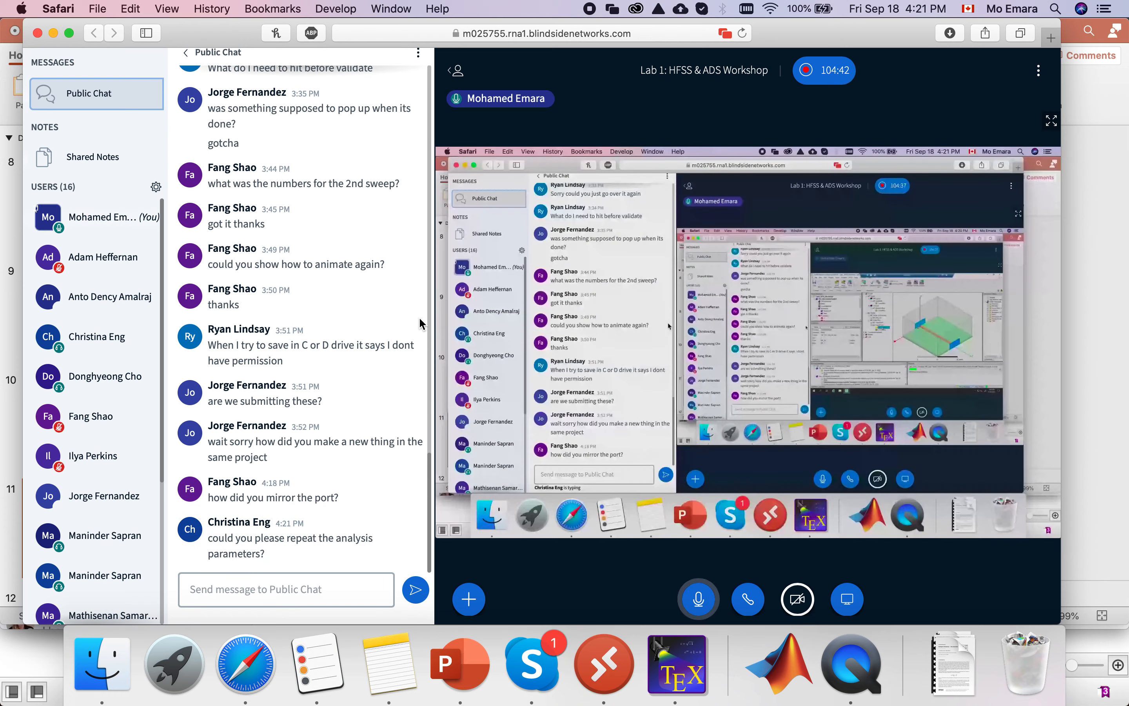
key(ctrl+Right)
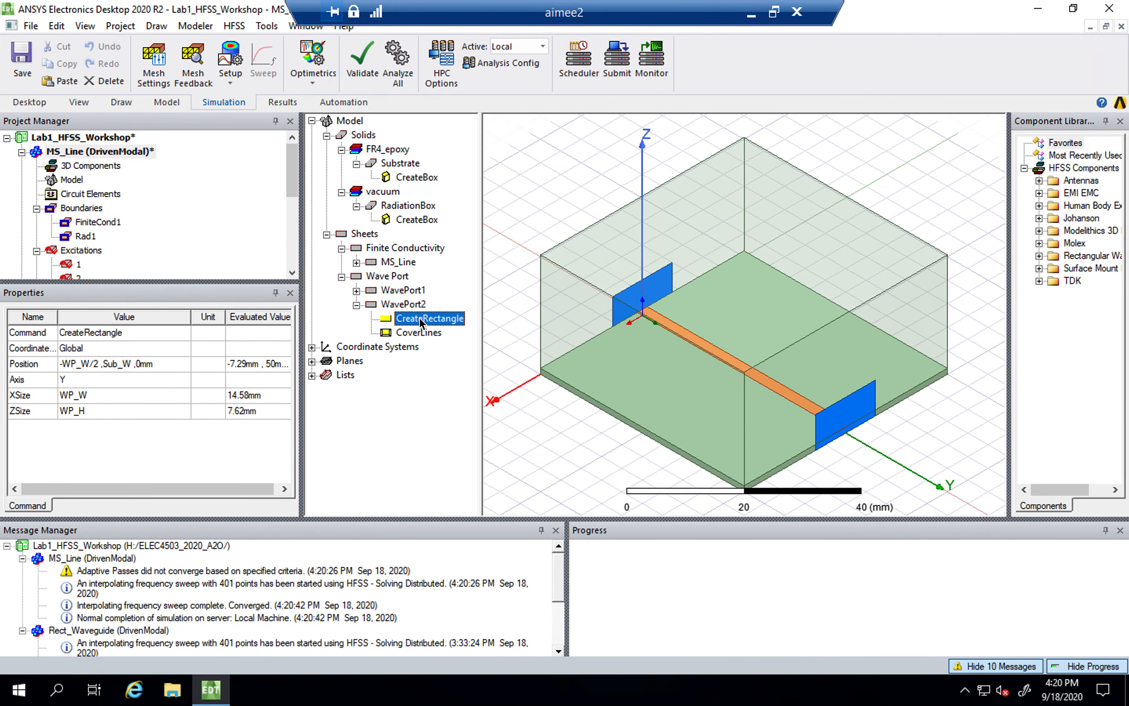
drag(253, 279, 254, 349)
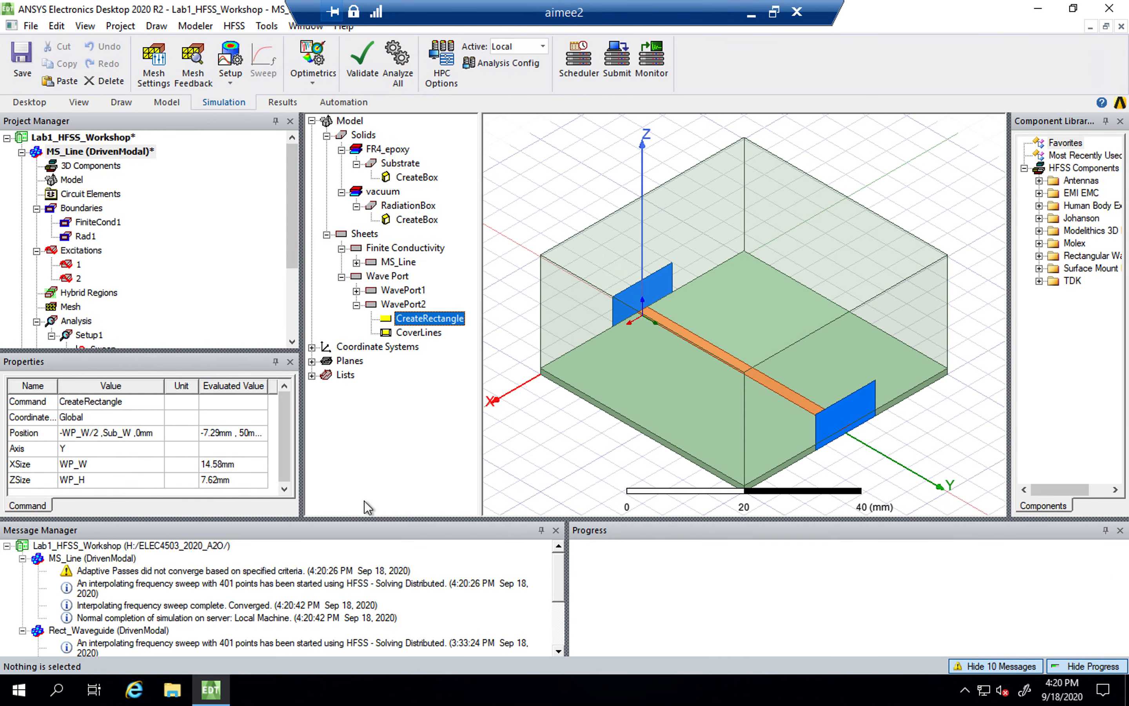
drag(363, 518, 363, 581)
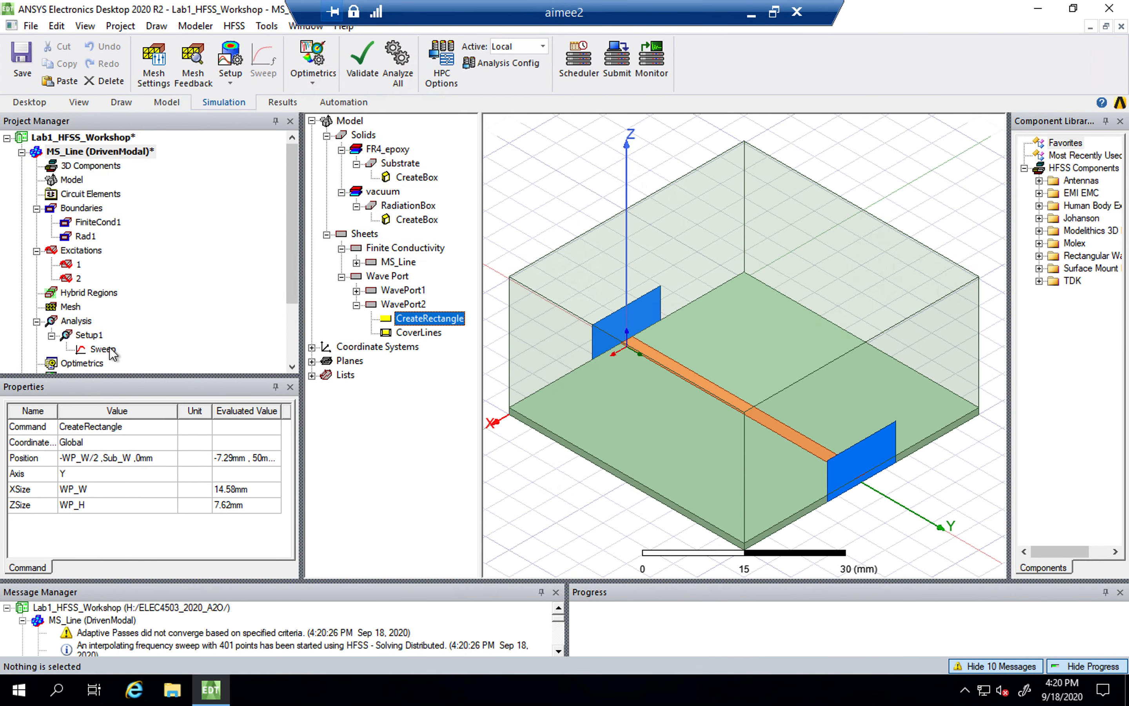
click(86, 325)
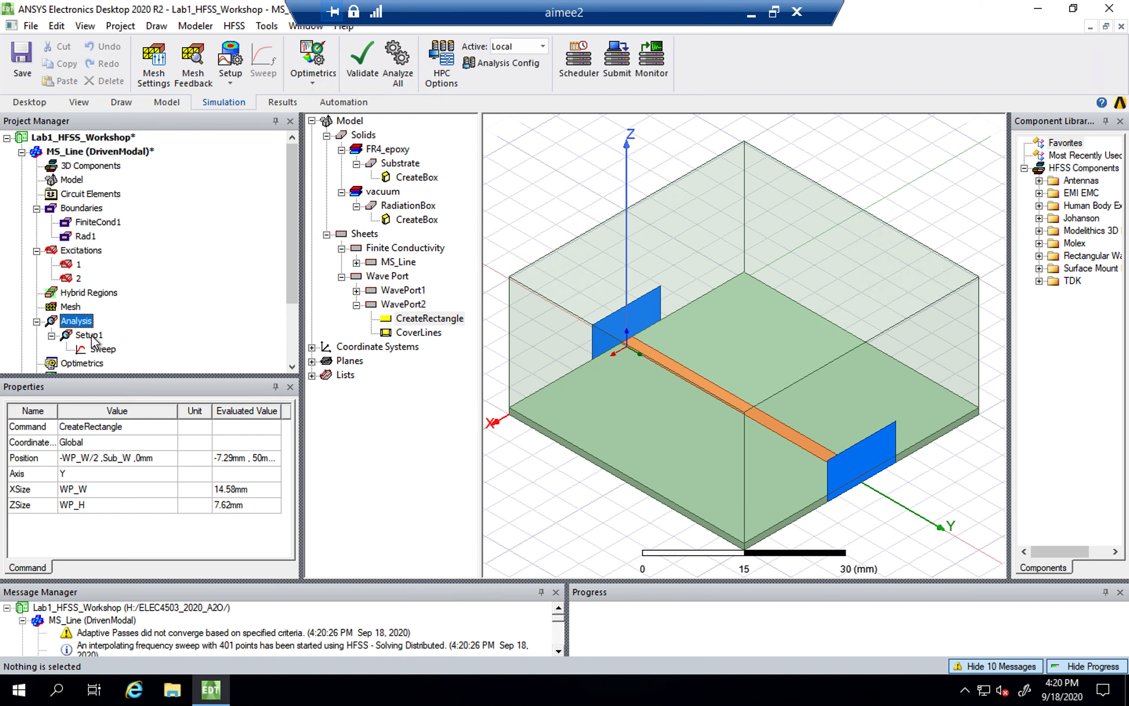
right_click(84, 326)
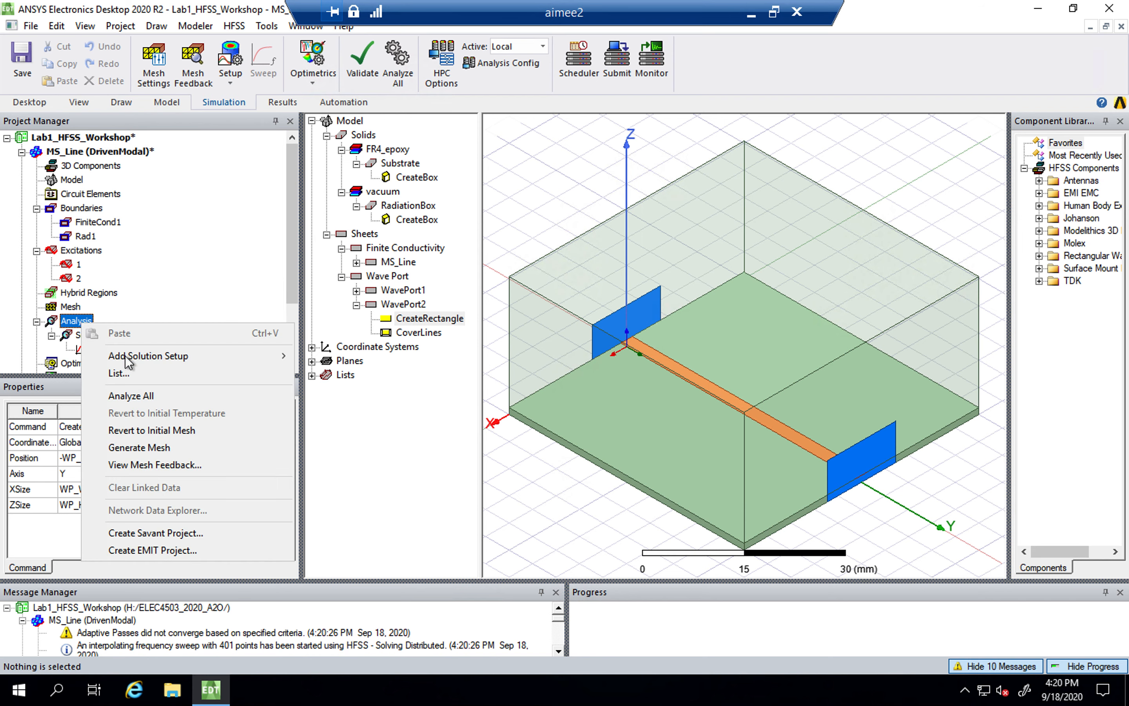
mouse_move(142, 357)
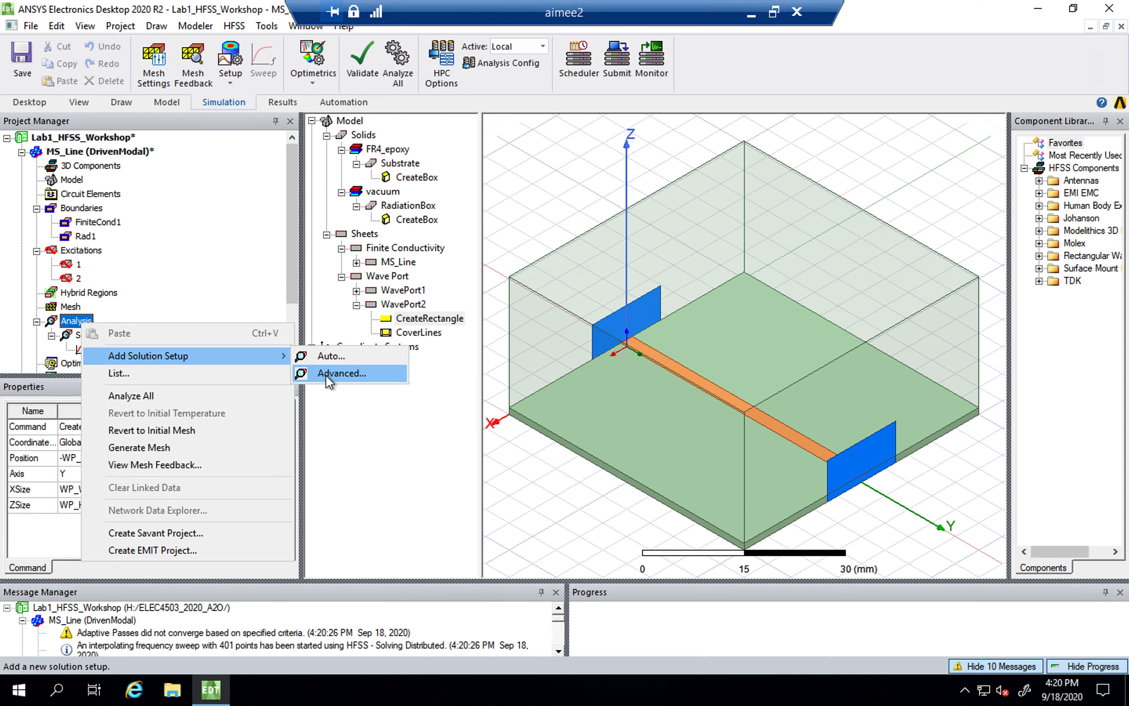
click(245, 289)
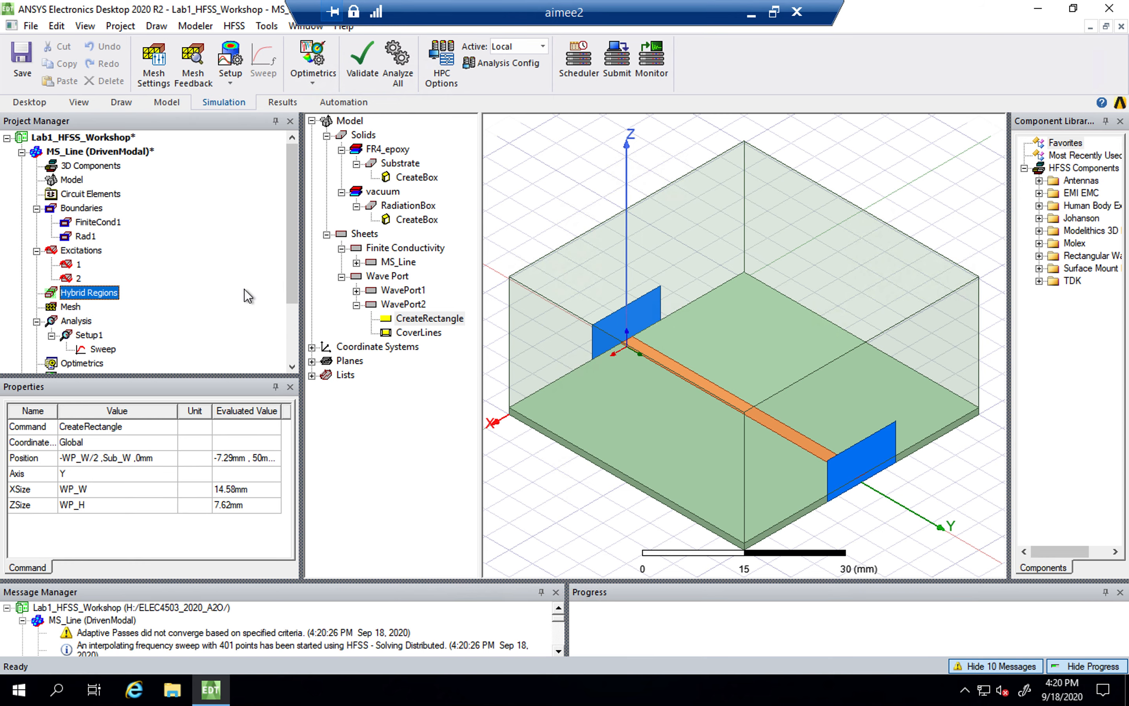
Step: Review the general and adaptive solution options of Setup1, including frequency, number of passes and maximum delta S
click(88, 336)
double_click(88, 335)
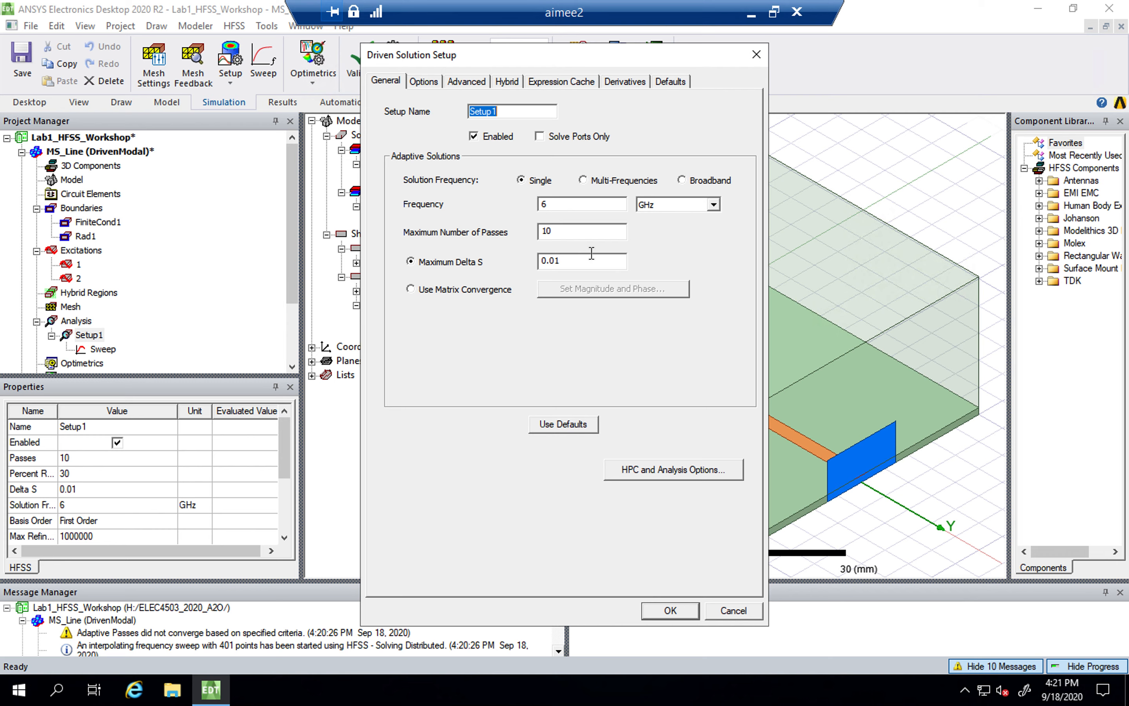
click(571, 205)
click(569, 230)
click(570, 260)
click(418, 80)
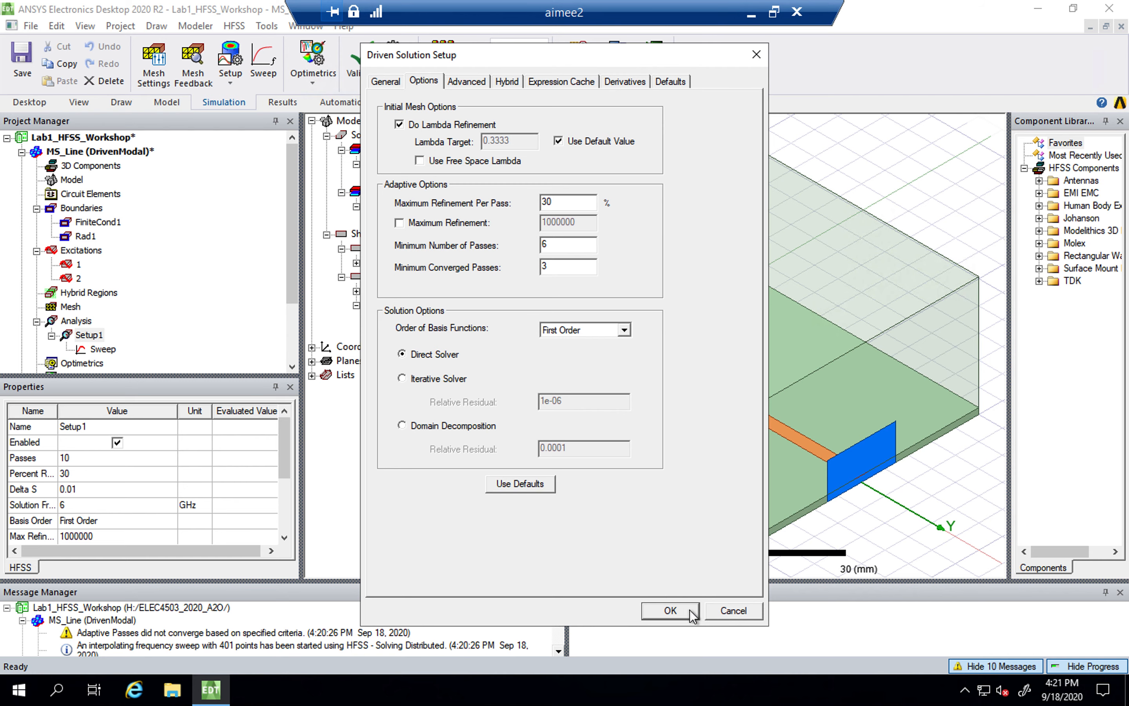
click(670, 610)
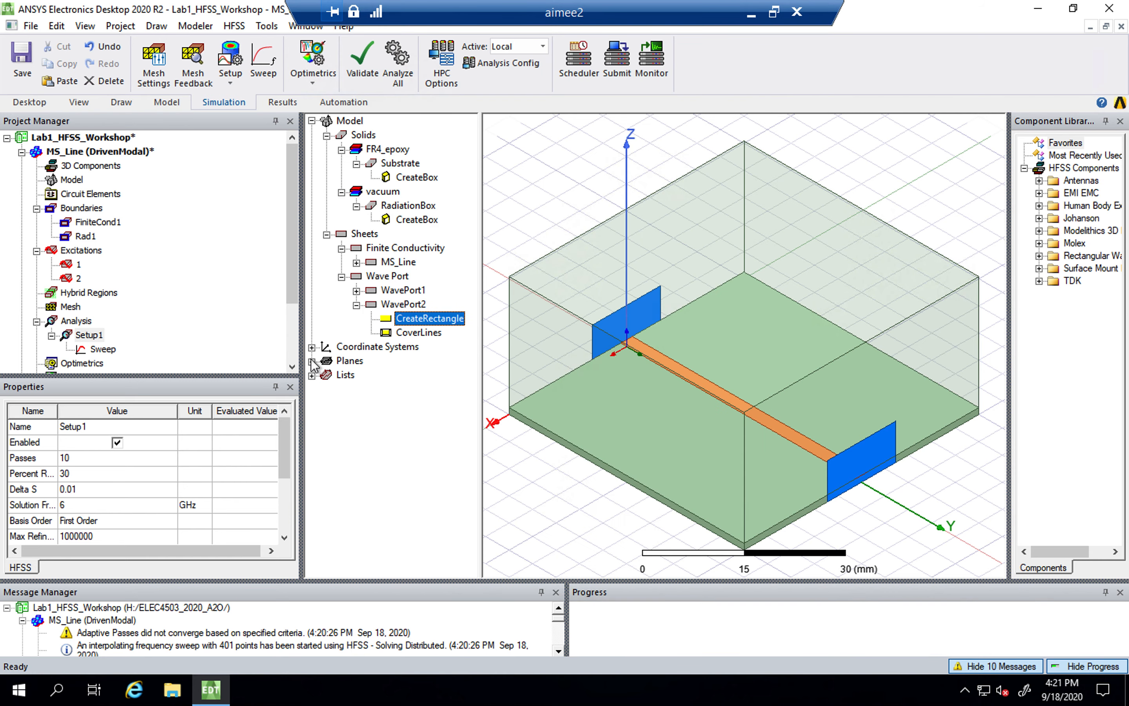
Step: Review the frequency sweep definition under Setup1, discard the edit, and return to HFSS from the workshop chat in Safari
click(103, 349)
double_click(107, 351)
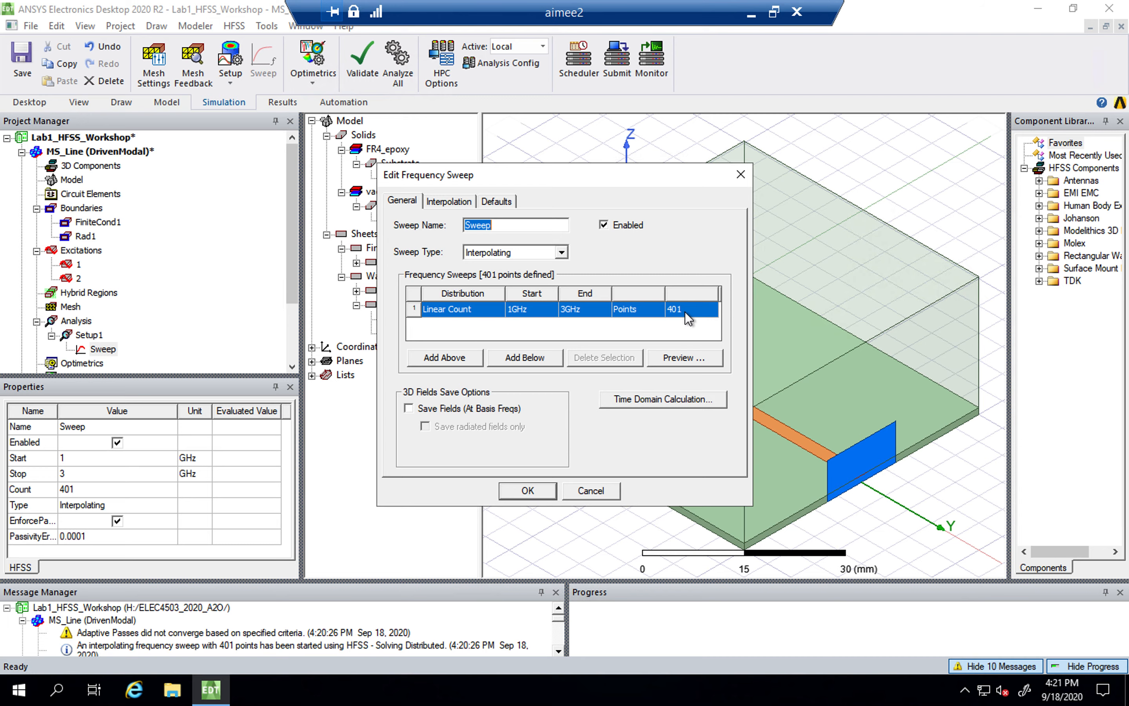
click(592, 490)
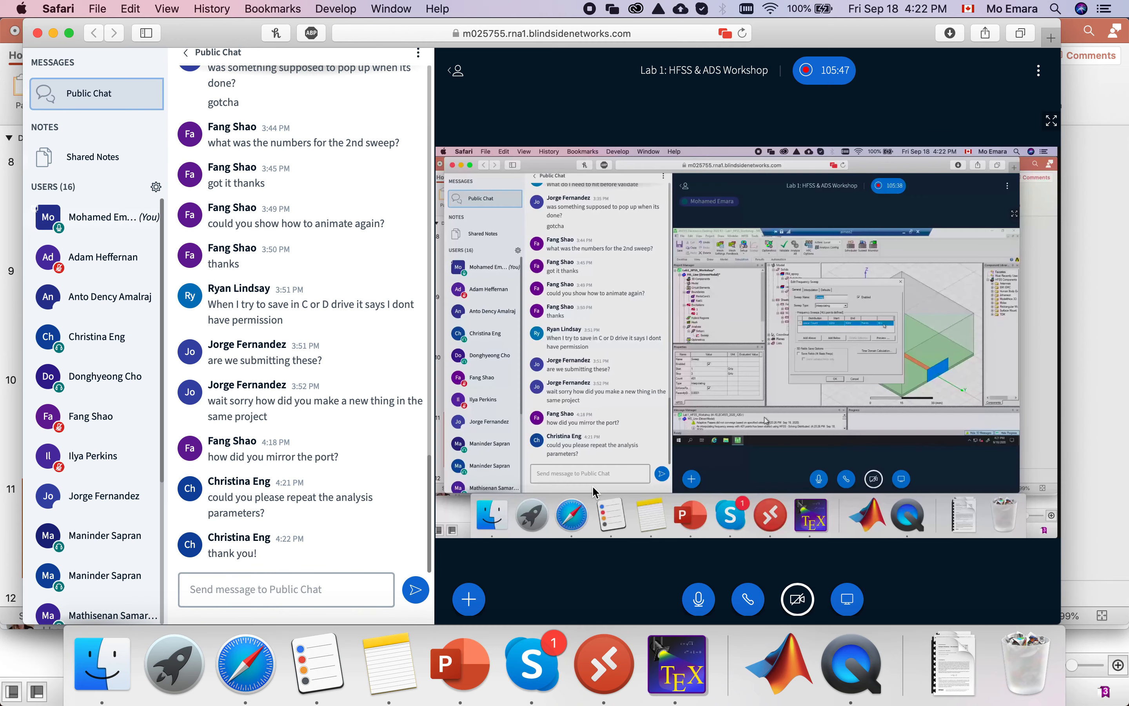
key(ctrl+Right)
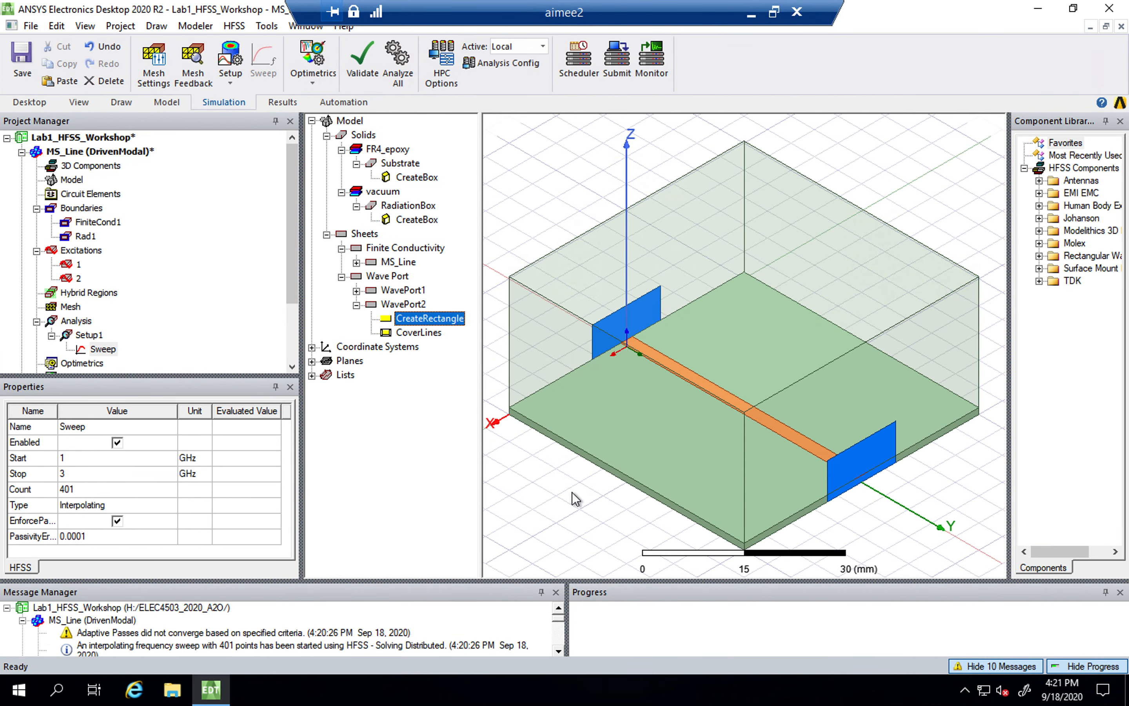
click(571, 491)
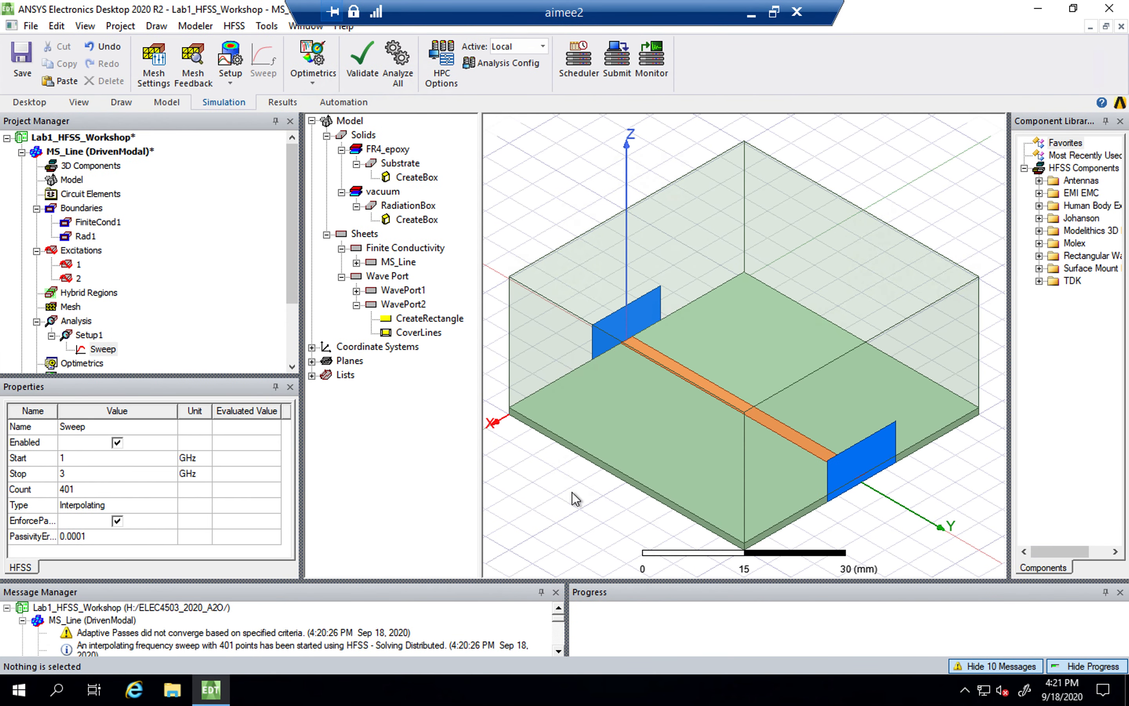
Step: Hide the simulation messages, shrink the progress area and bring up the results commands
scroll(187, 280, down, 2)
drag(496, 581, 498, 508)
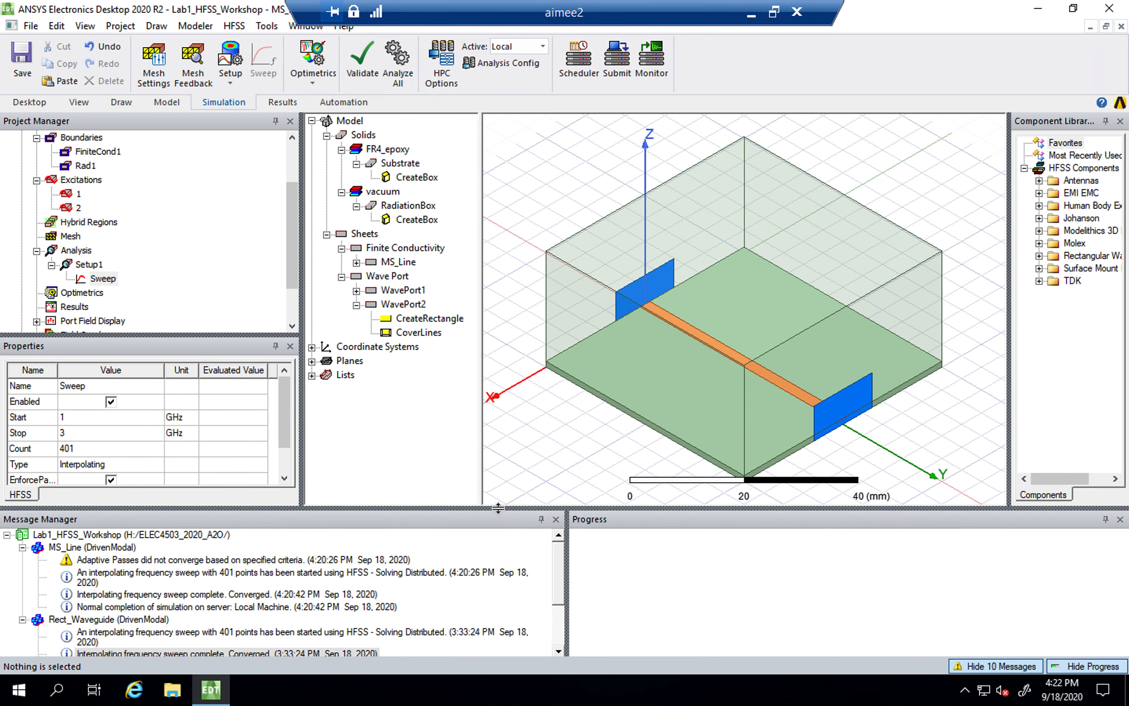
click(556, 519)
drag(545, 511, 544, 568)
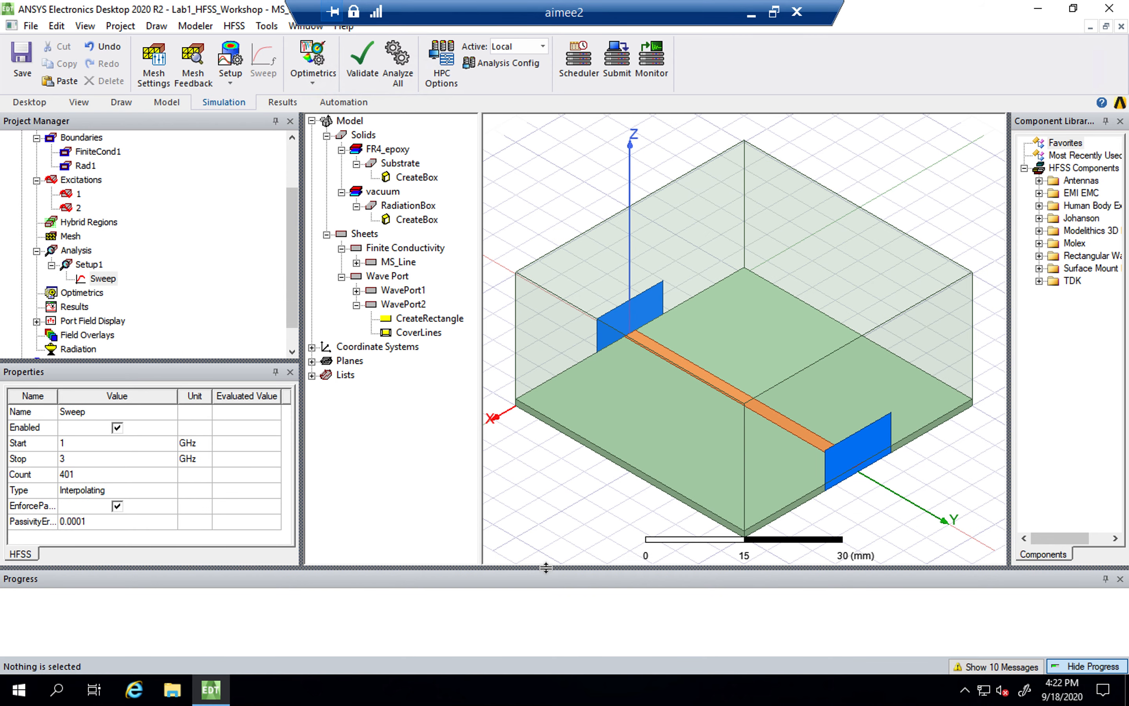
click(283, 104)
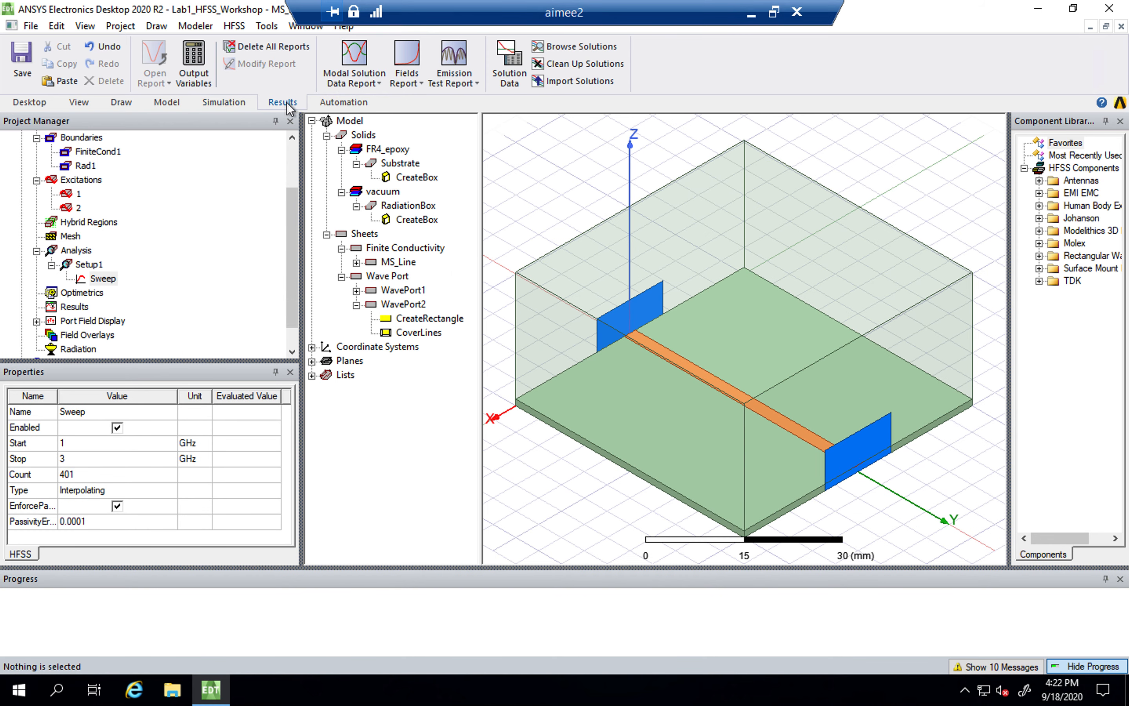
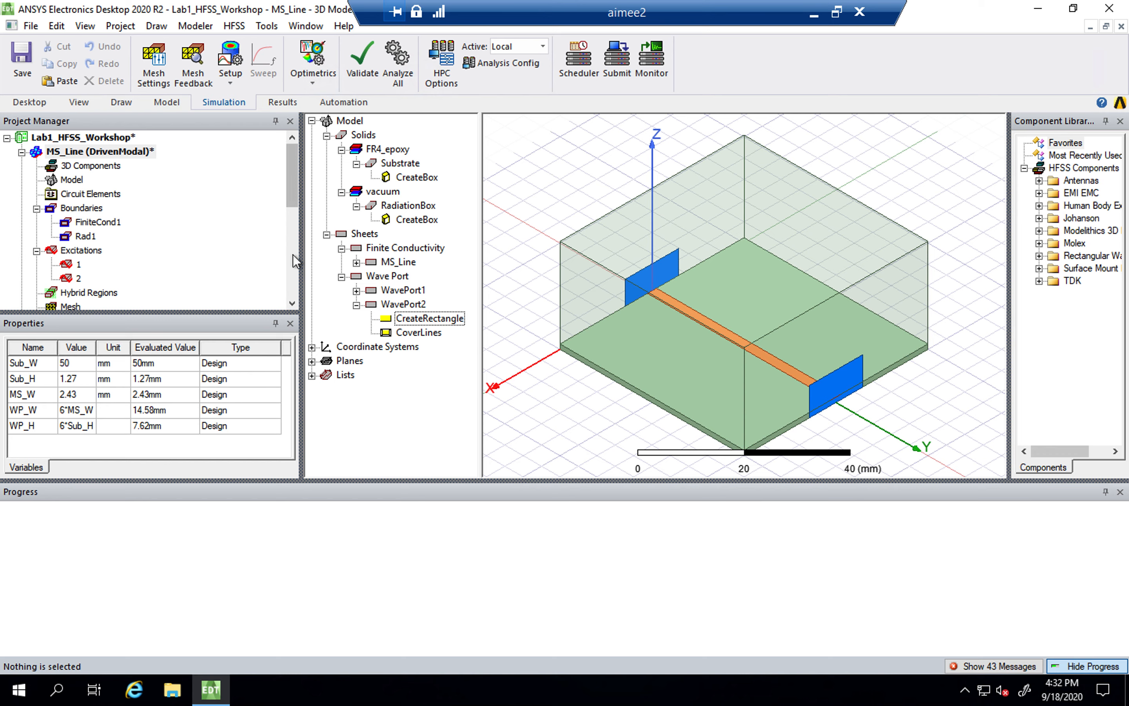
Step: Review the MS_Line design variables, parametric setup and result plots, check the workshop chat in Safari and return to HFSS
click(101, 151)
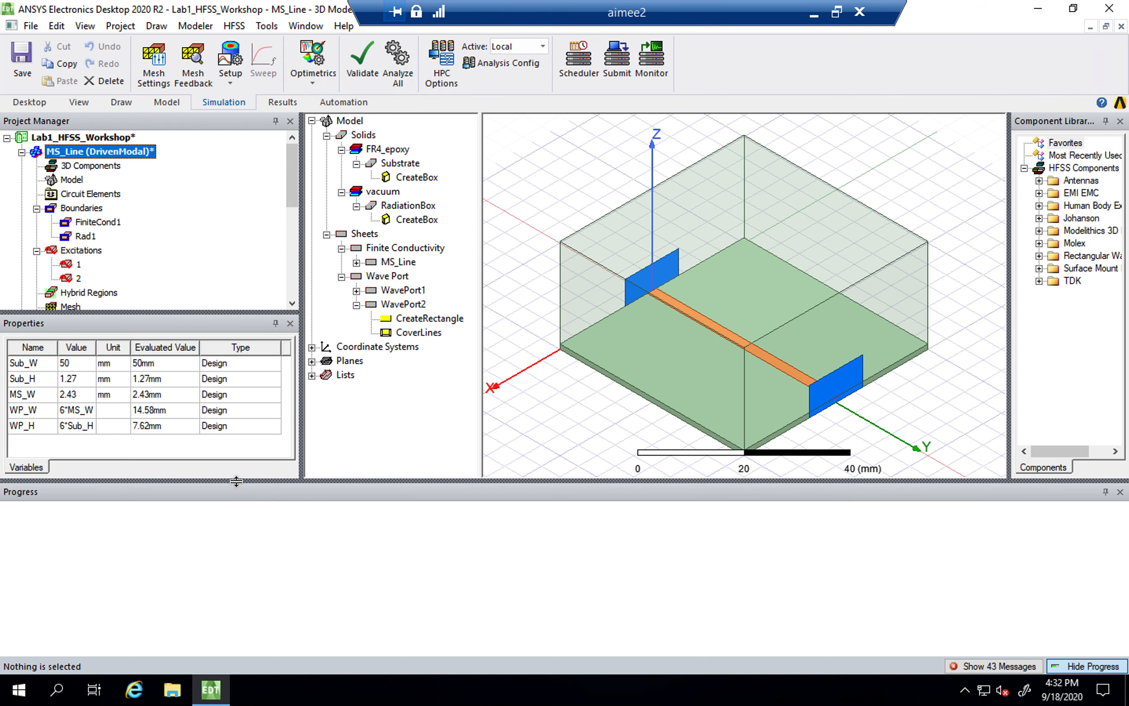
drag(240, 483, 239, 532)
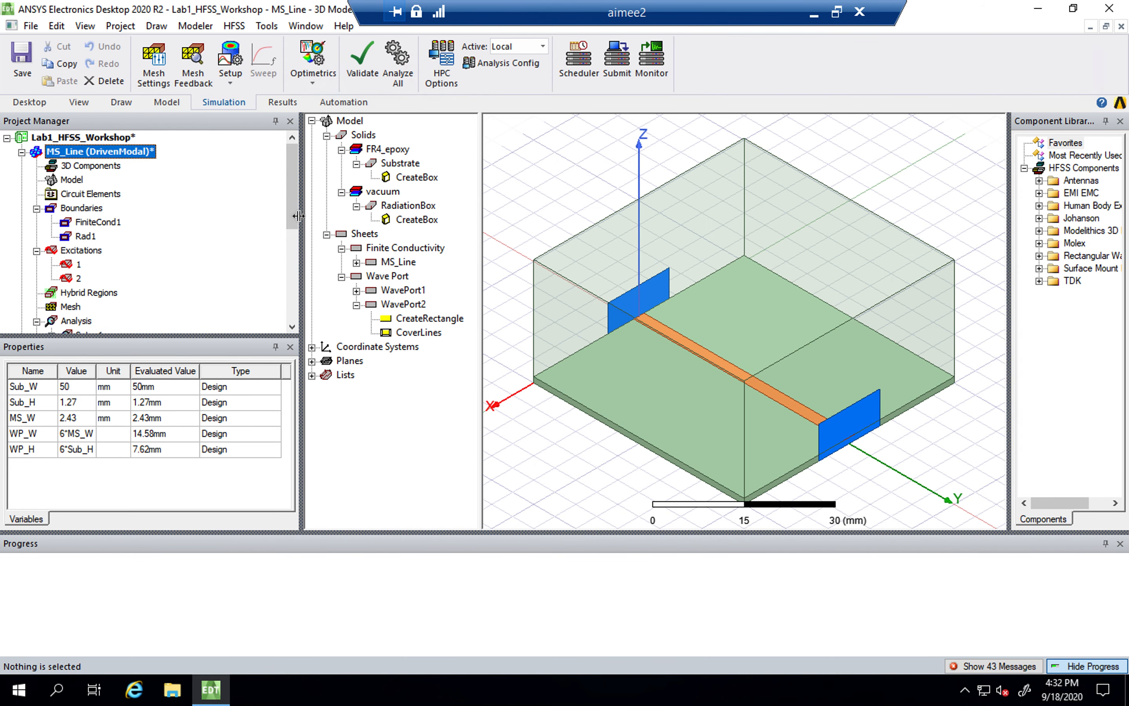
scroll(292, 233, down, 2)
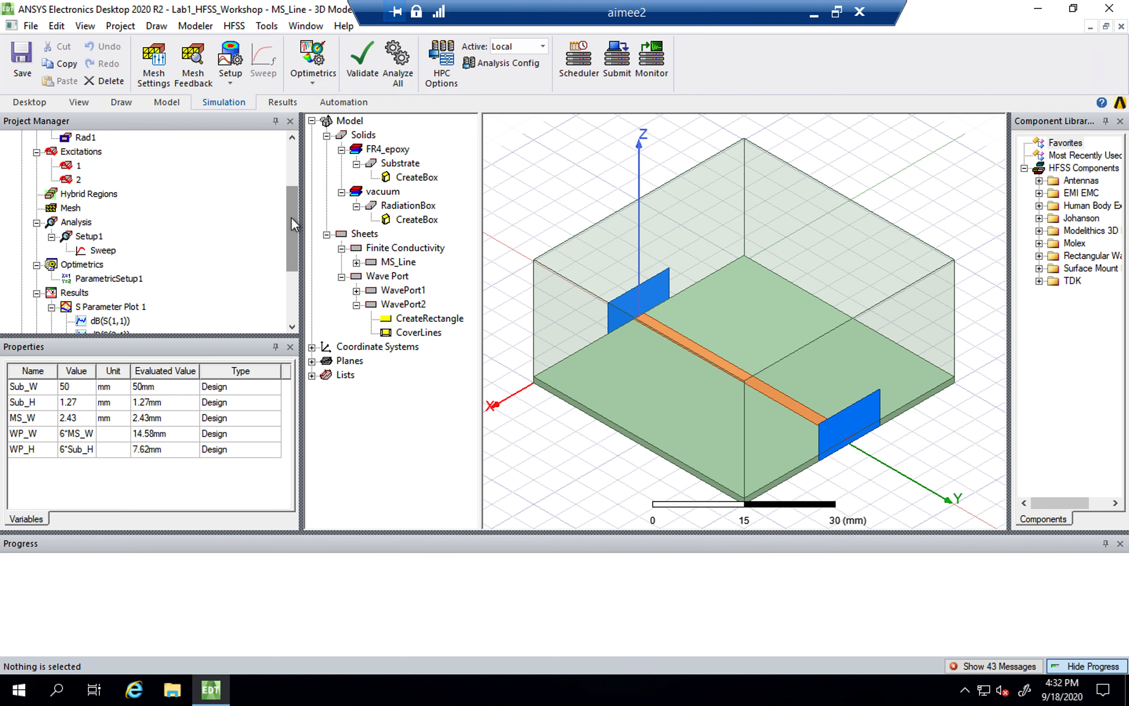
scroll(292, 243, down, 2)
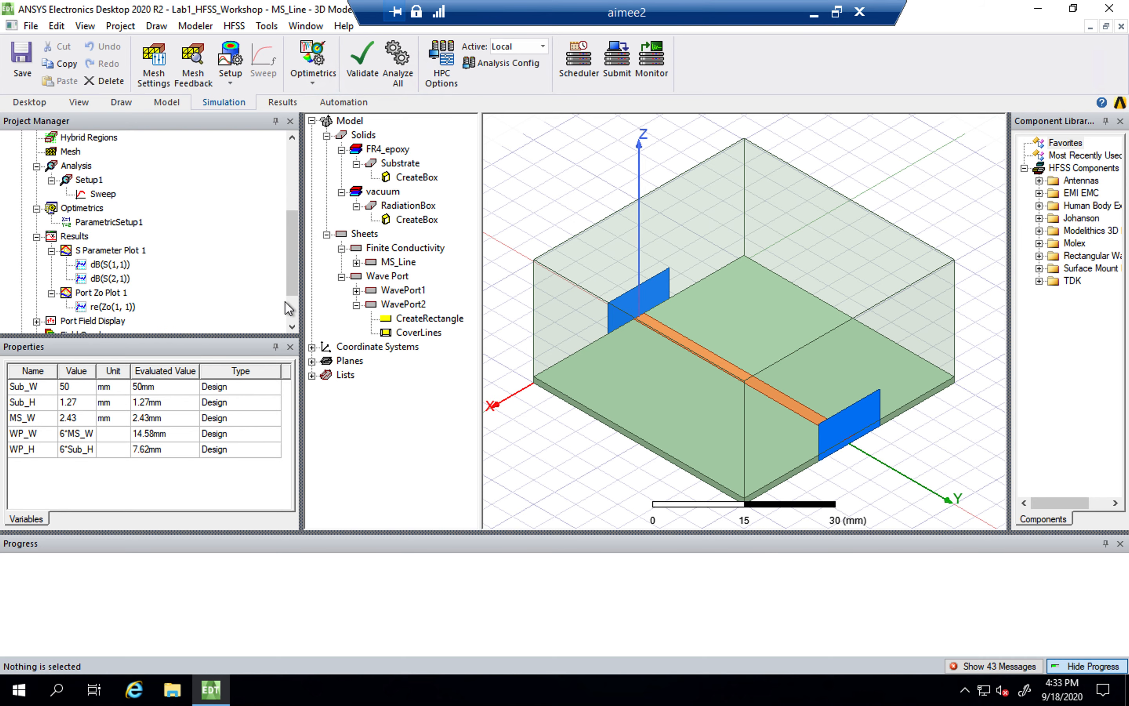
key(ctrl+Left)
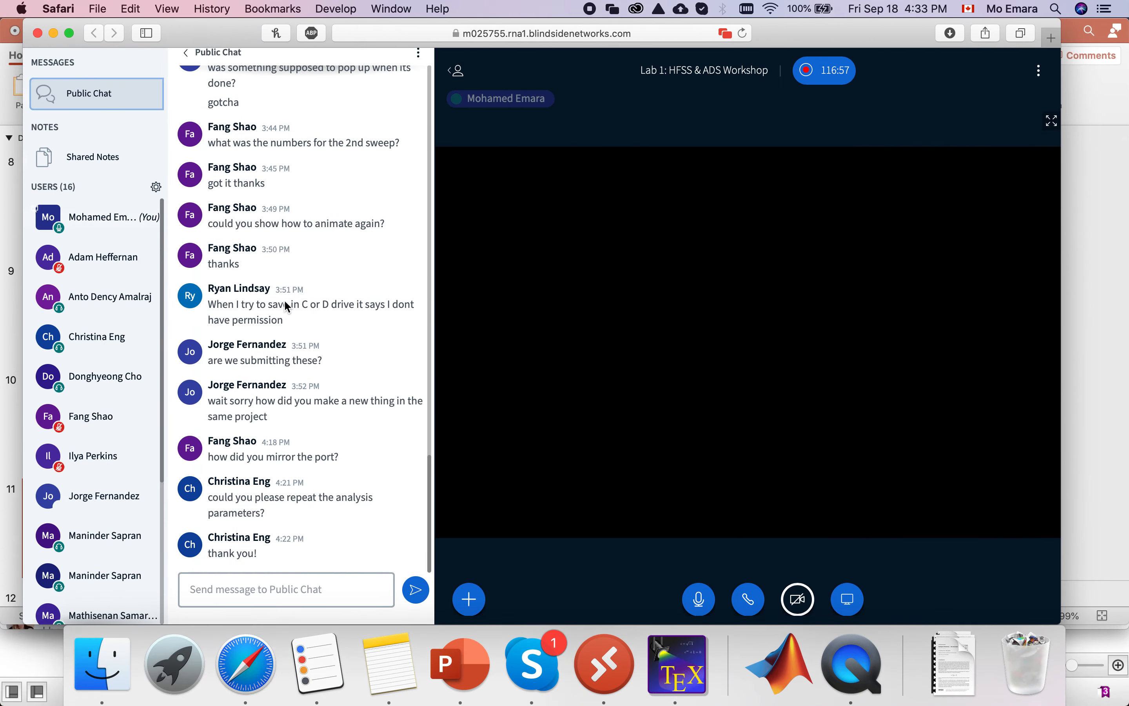
key(ctrl+Right)
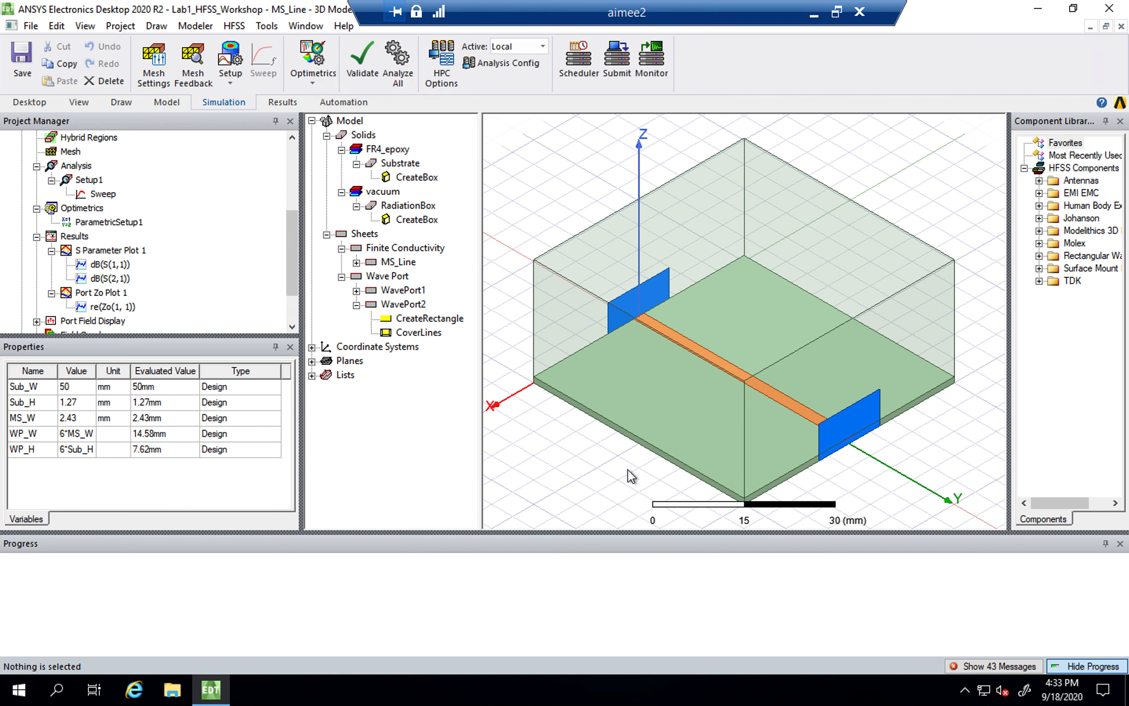
Step: Show the message list and examine the license errors logged for the MS_Line simulation
click(972, 665)
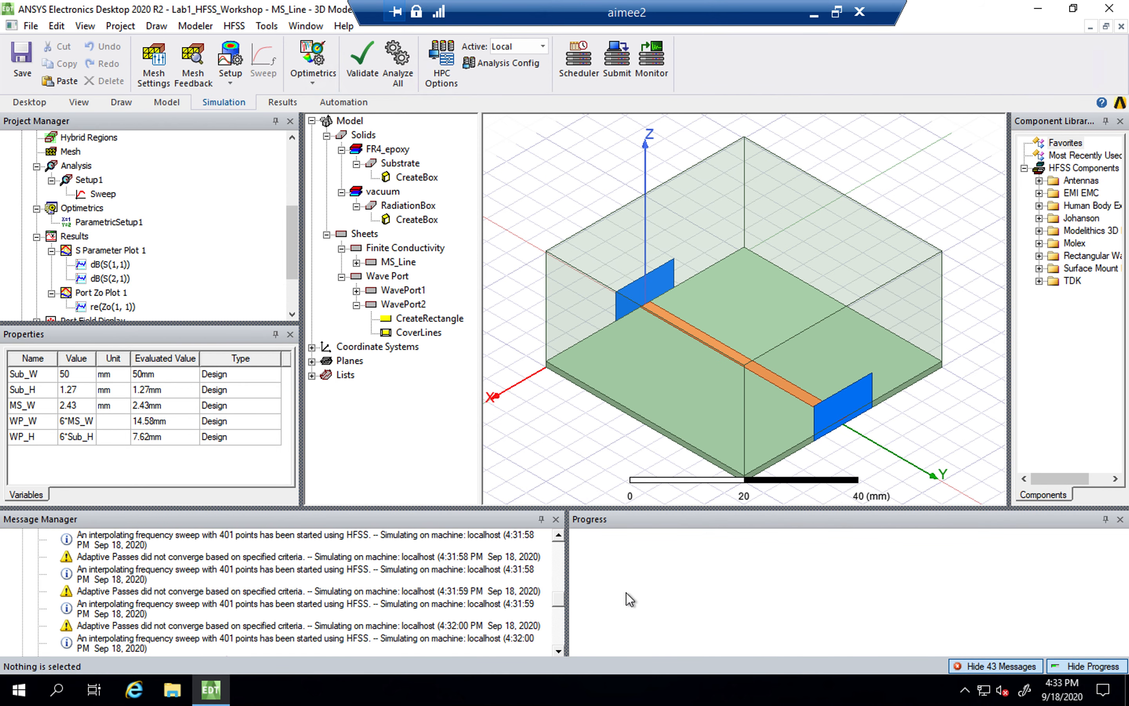
scroll(562, 615, down, 2)
scroll(562, 615, down, 4)
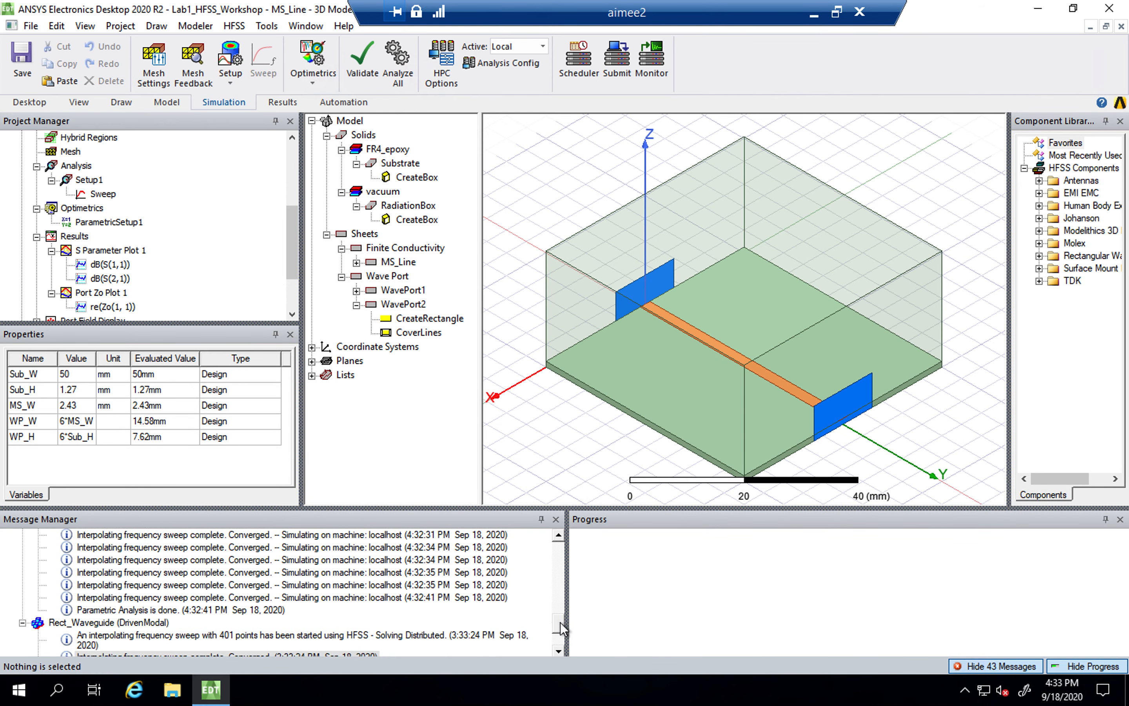
drag(558, 646, 564, 546)
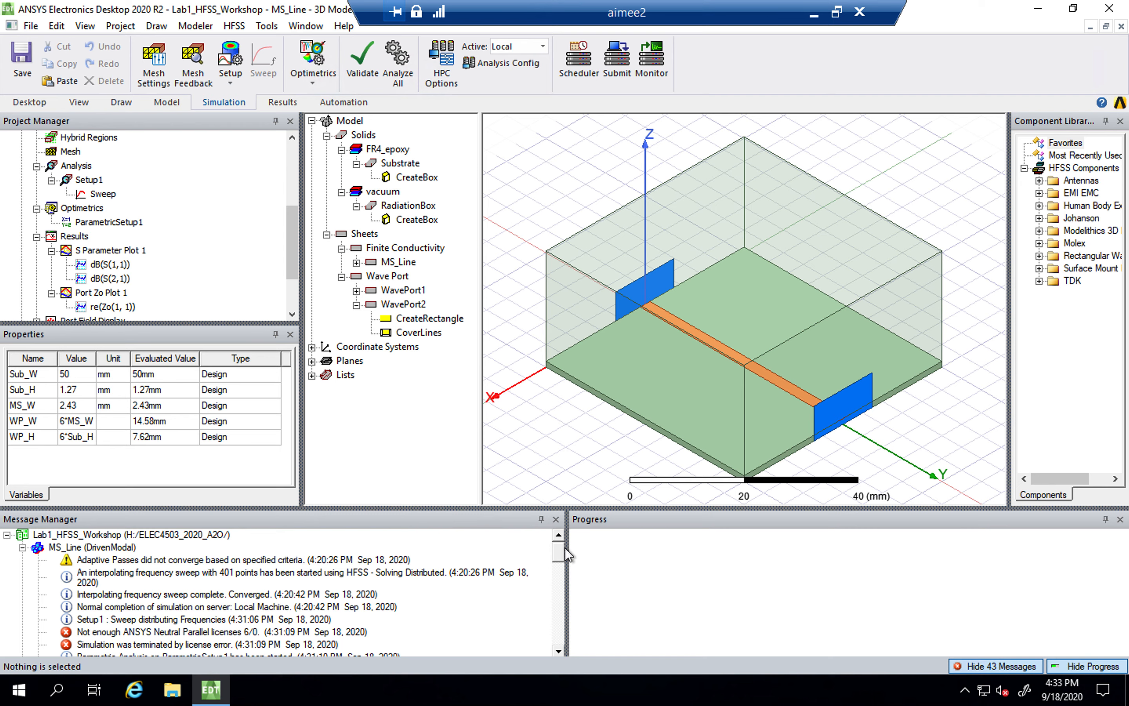
drag(565, 547, 564, 552)
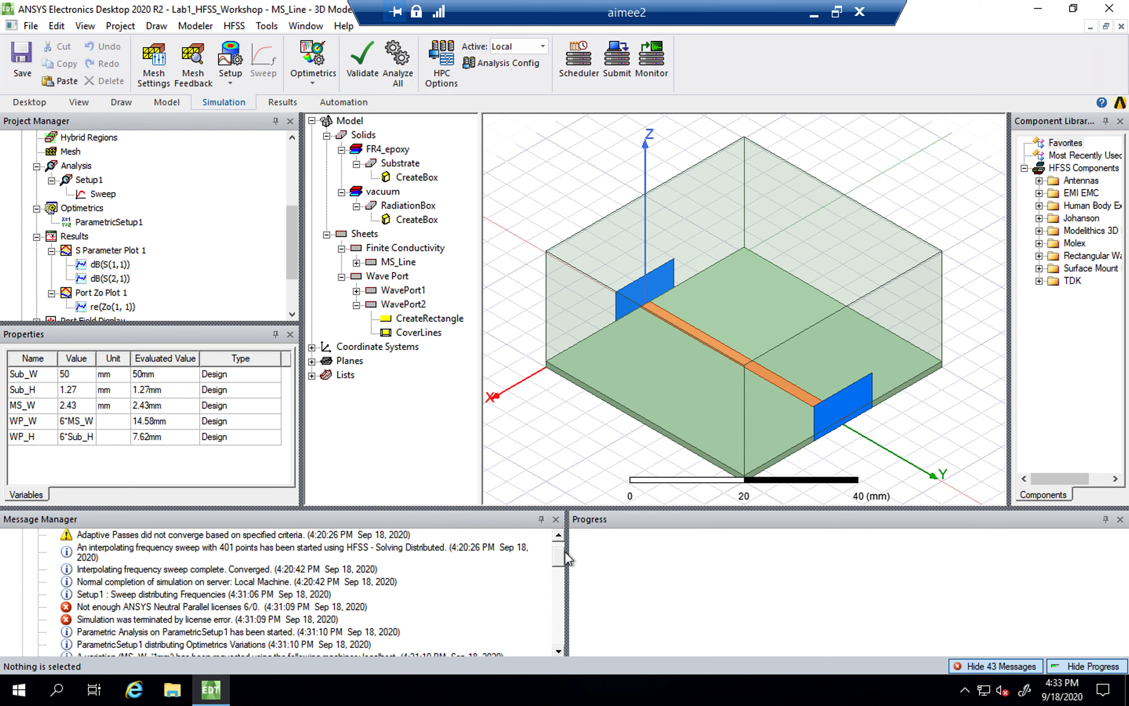
click(182, 606)
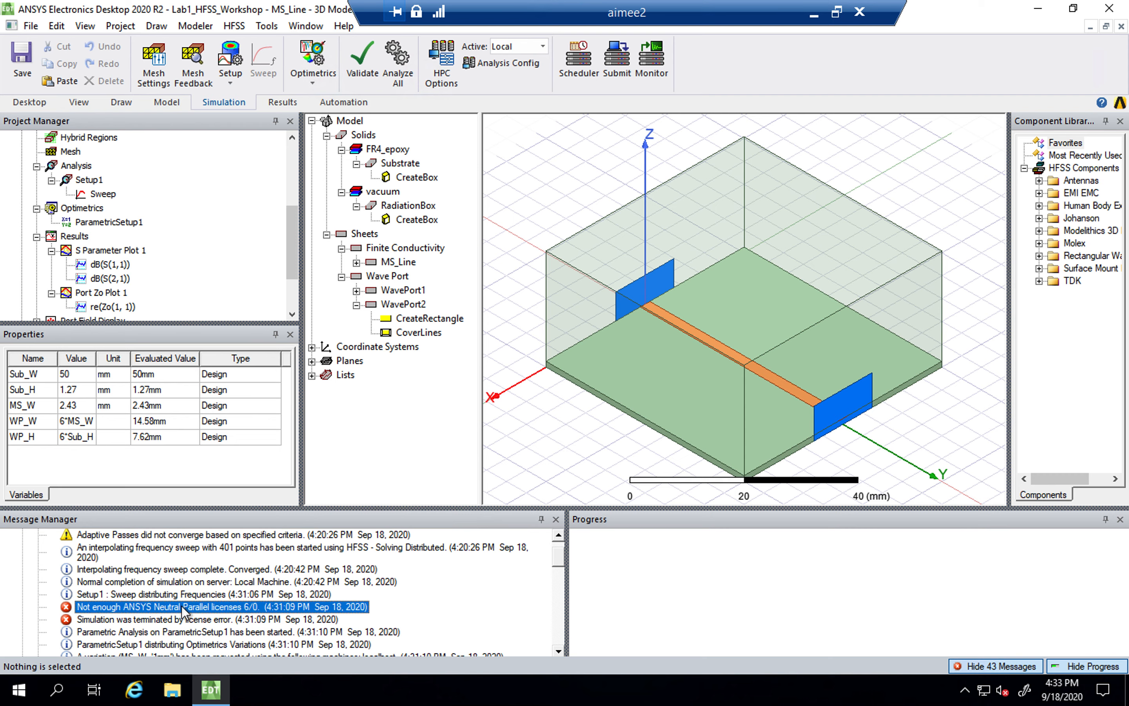
Step: Read the parametric analysis messages for the MS_W variations, then hide the messages and shrink the progress area
click(558, 651)
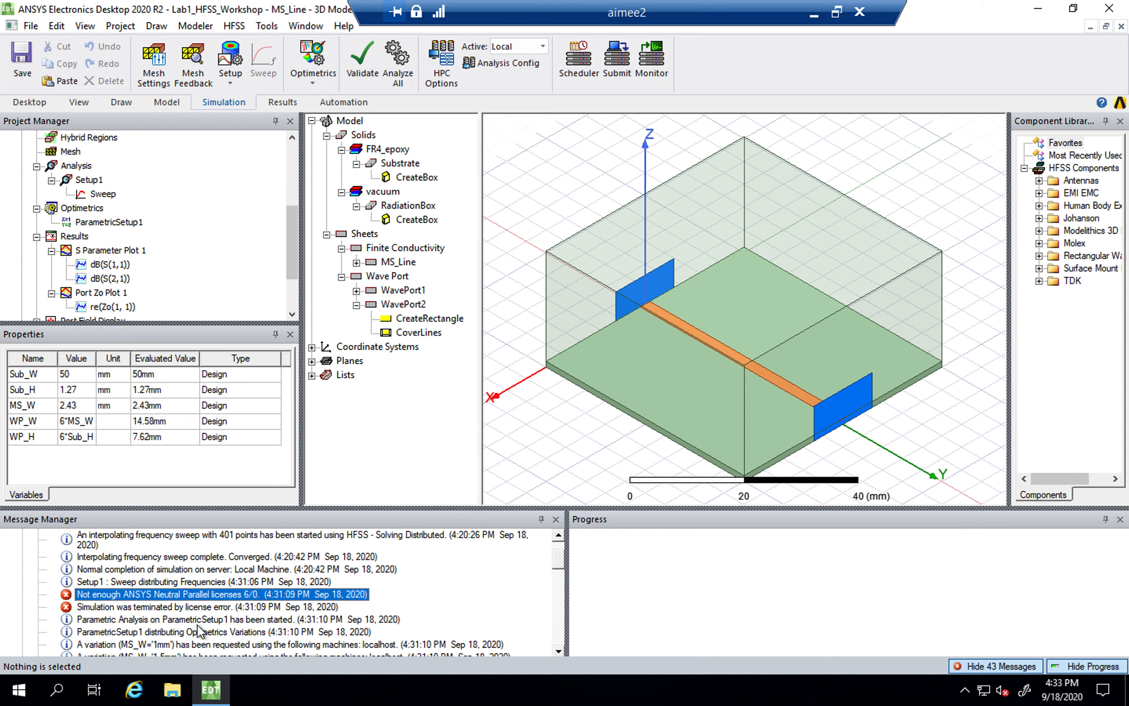
click(559, 651)
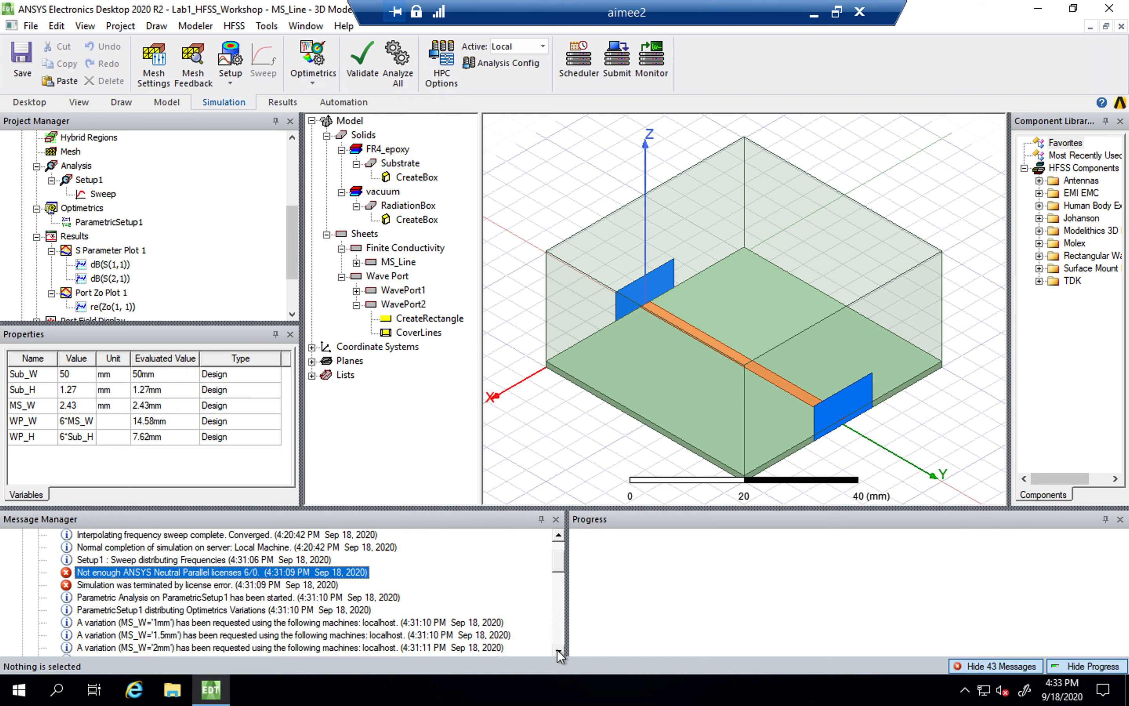
click(559, 651)
click(559, 652)
click(558, 651)
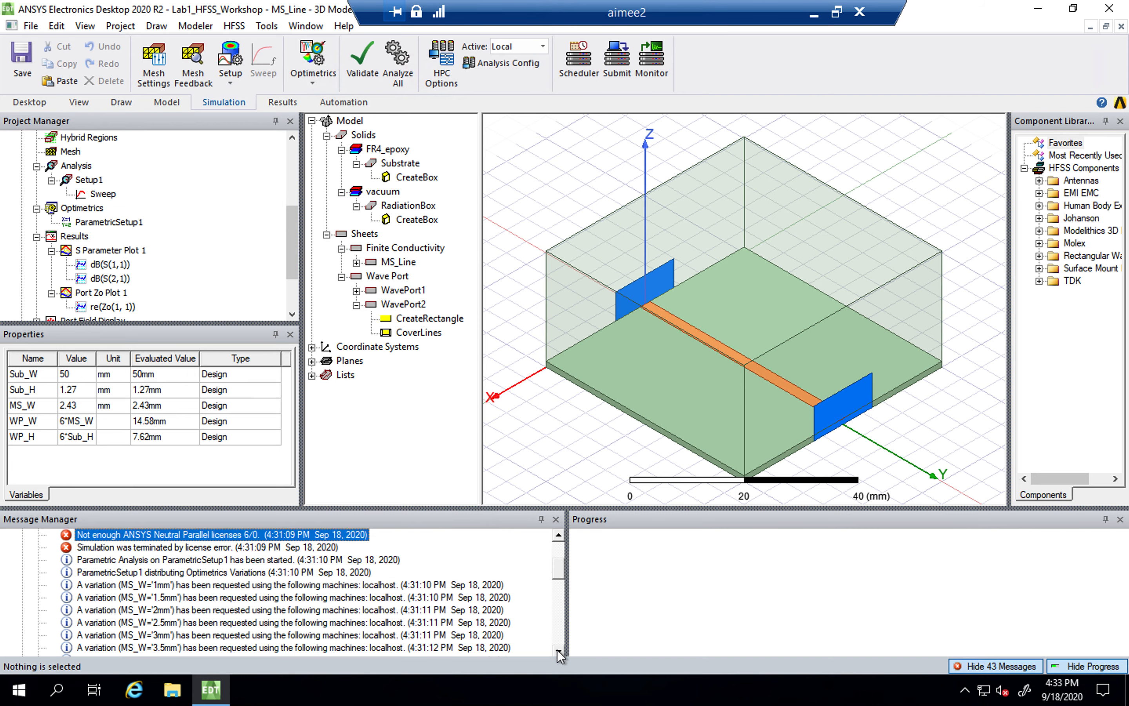
click(559, 651)
click(559, 651)
click(559, 651)
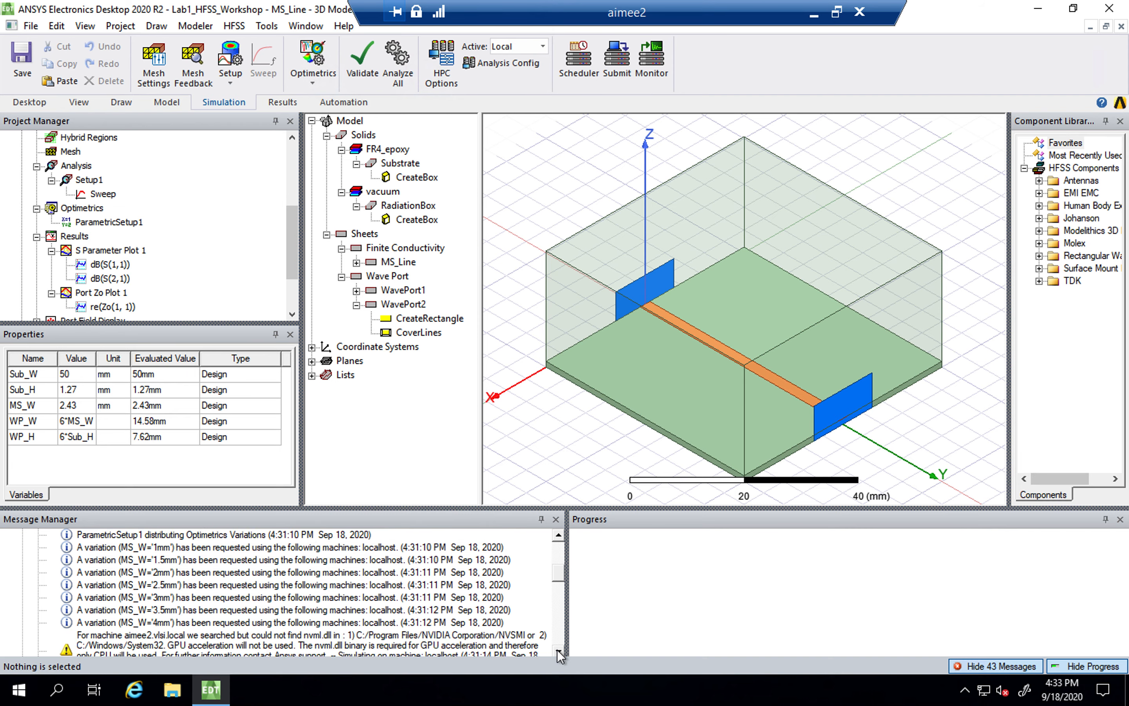
click(555, 519)
drag(552, 509, 555, 576)
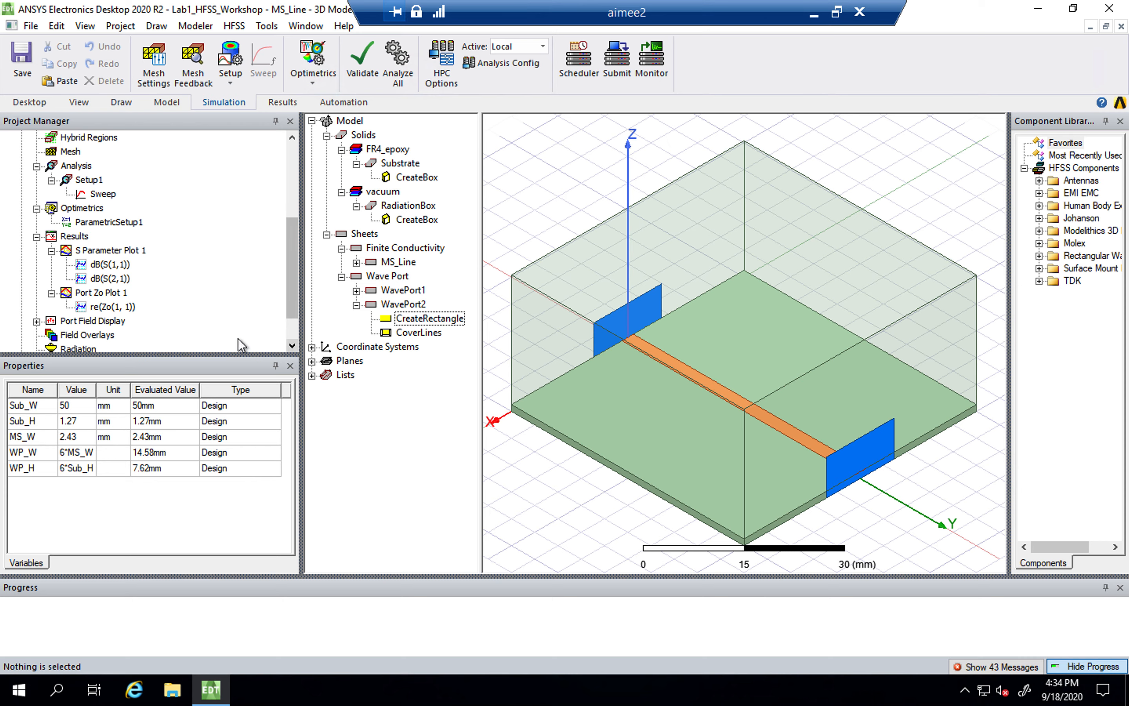
Step: Start a rectangular modal solution data report on Setup1 : Sweep with the real part of port impedance Zo(1, 1)
click(84, 294)
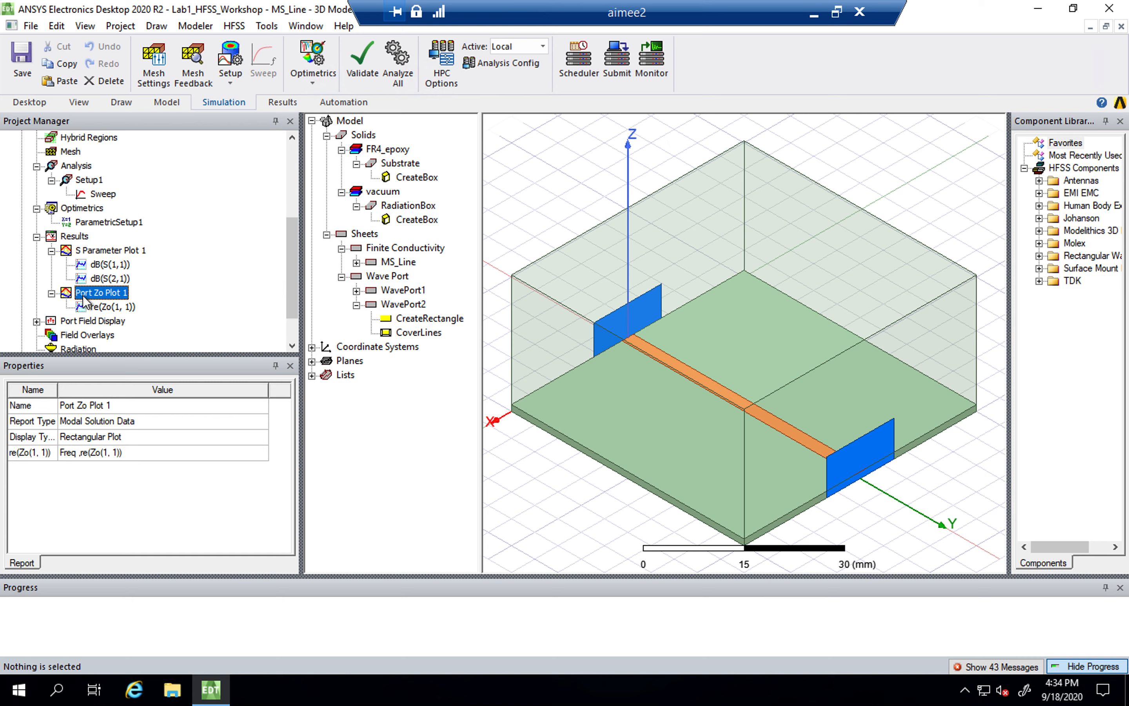
click(104, 308)
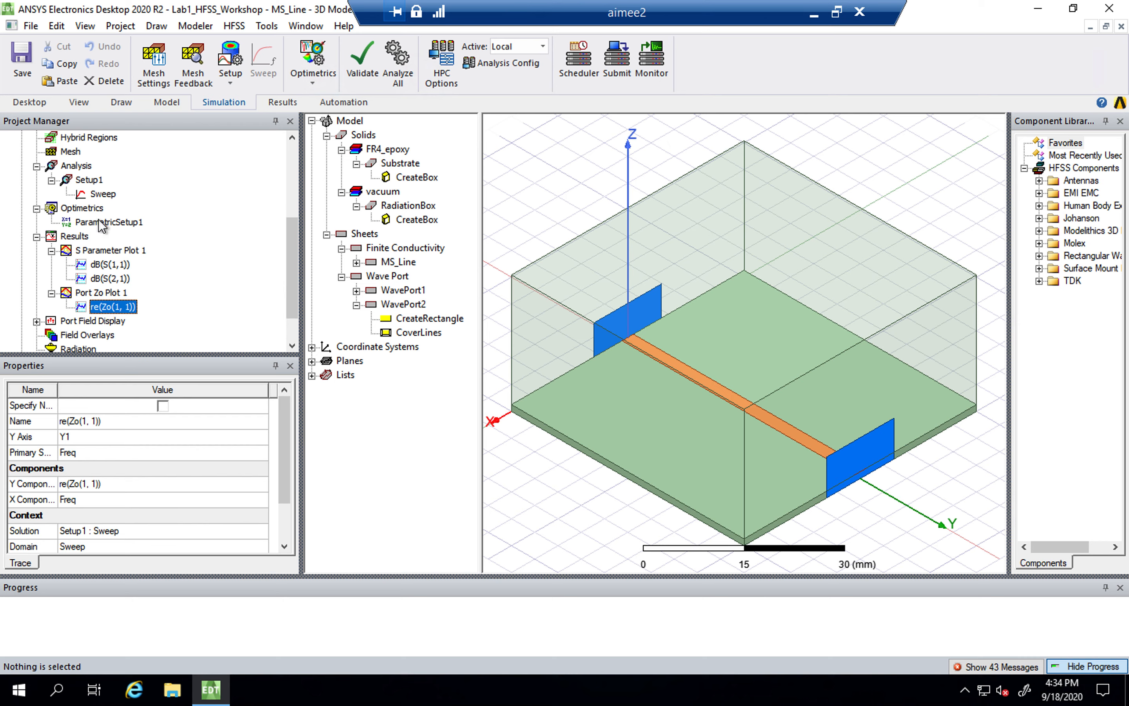
right_click(84, 236)
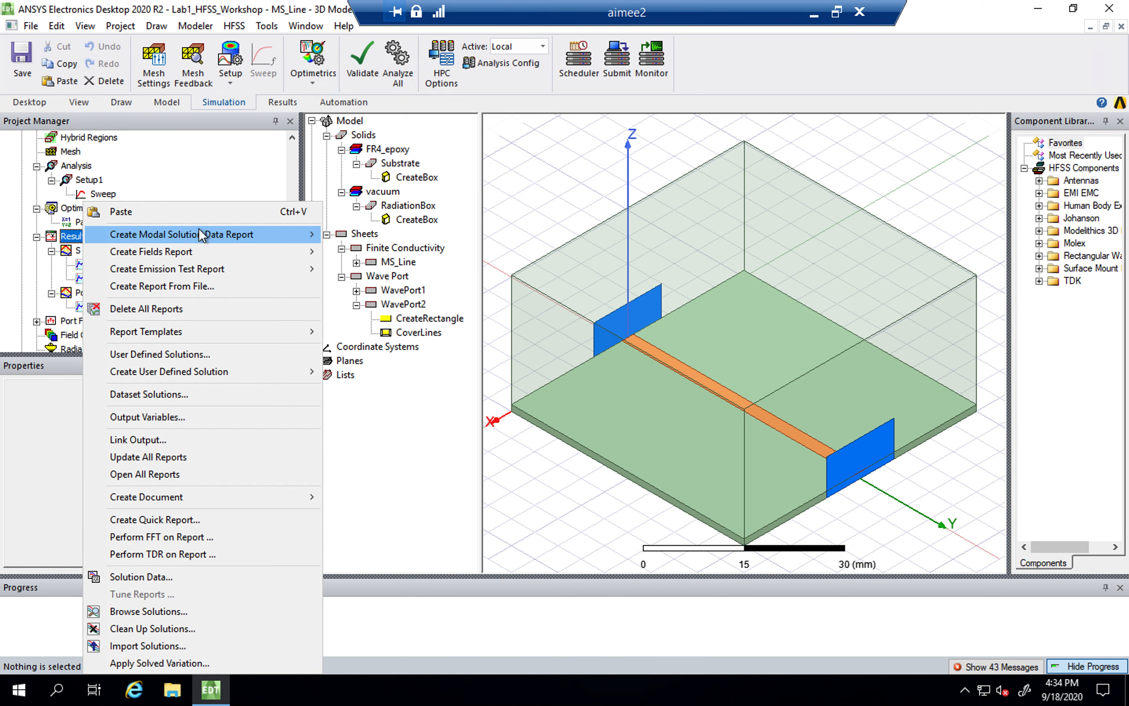
mouse_move(306, 234)
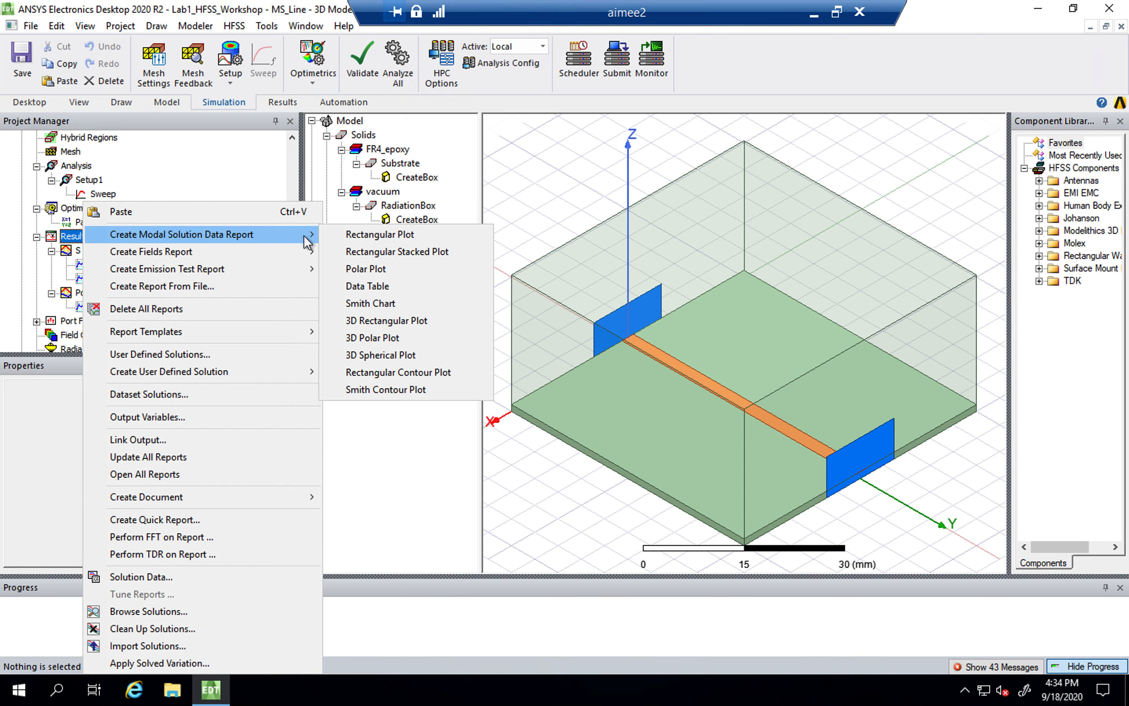
click(380, 235)
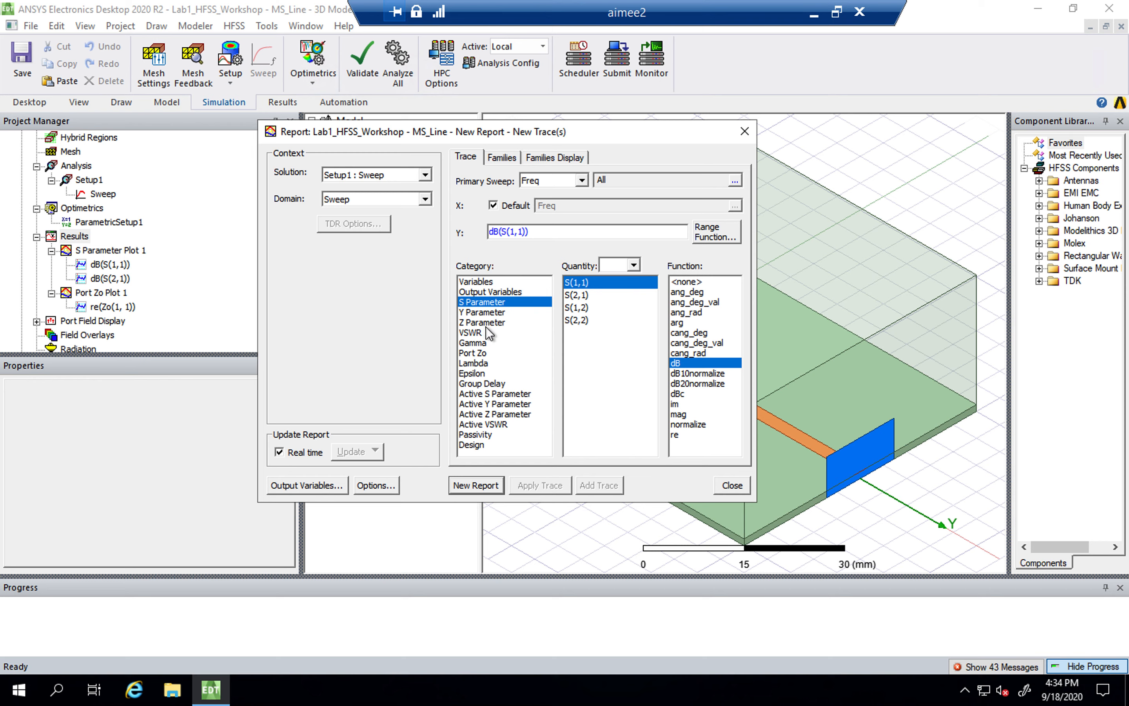
click(481, 353)
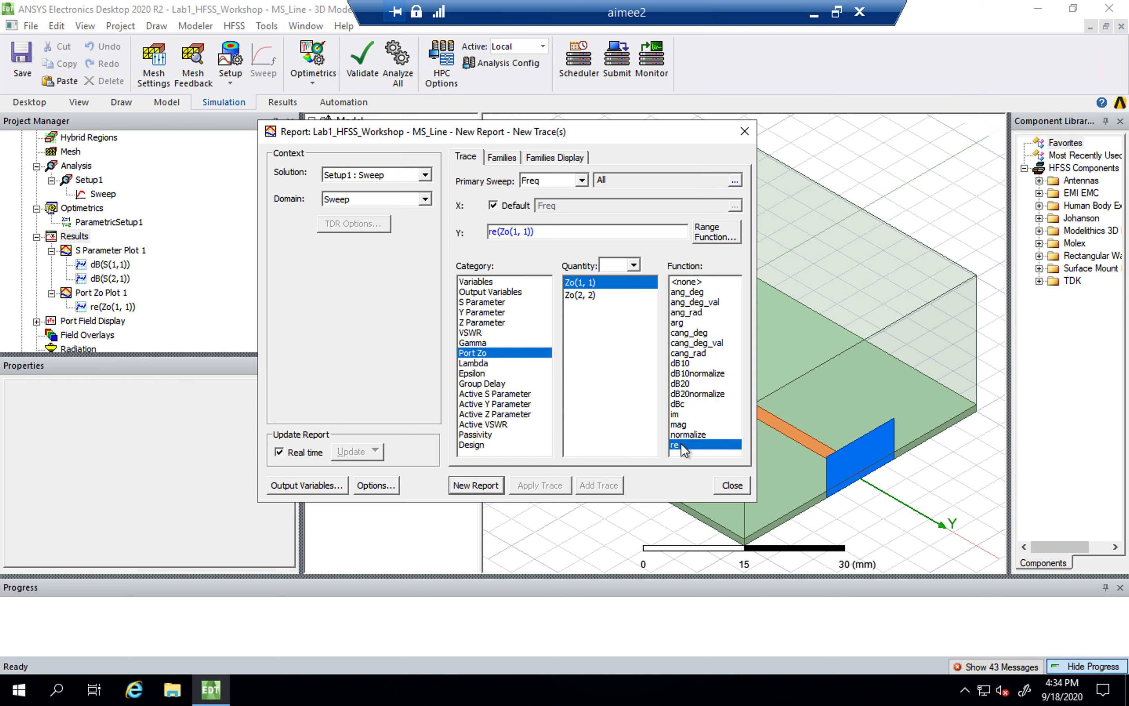
Step: Try restricting the report's MS_W family to individual values such as 1.5, 2.5, 2 and 2.43 mm
click(501, 158)
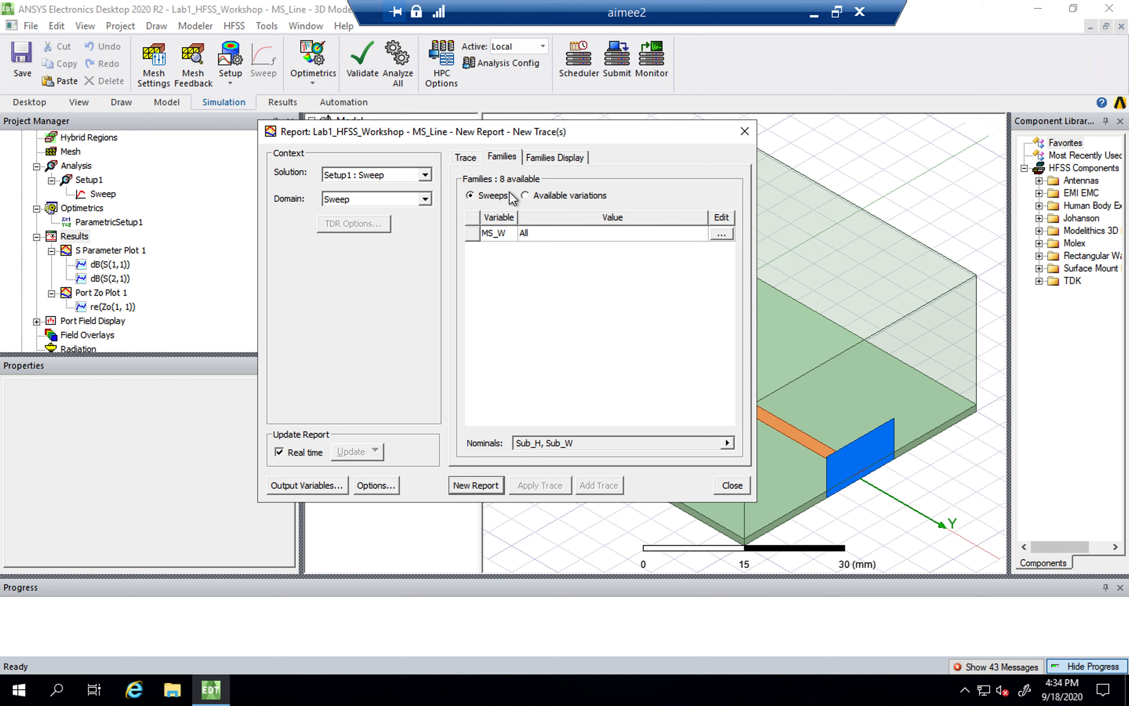
click(721, 233)
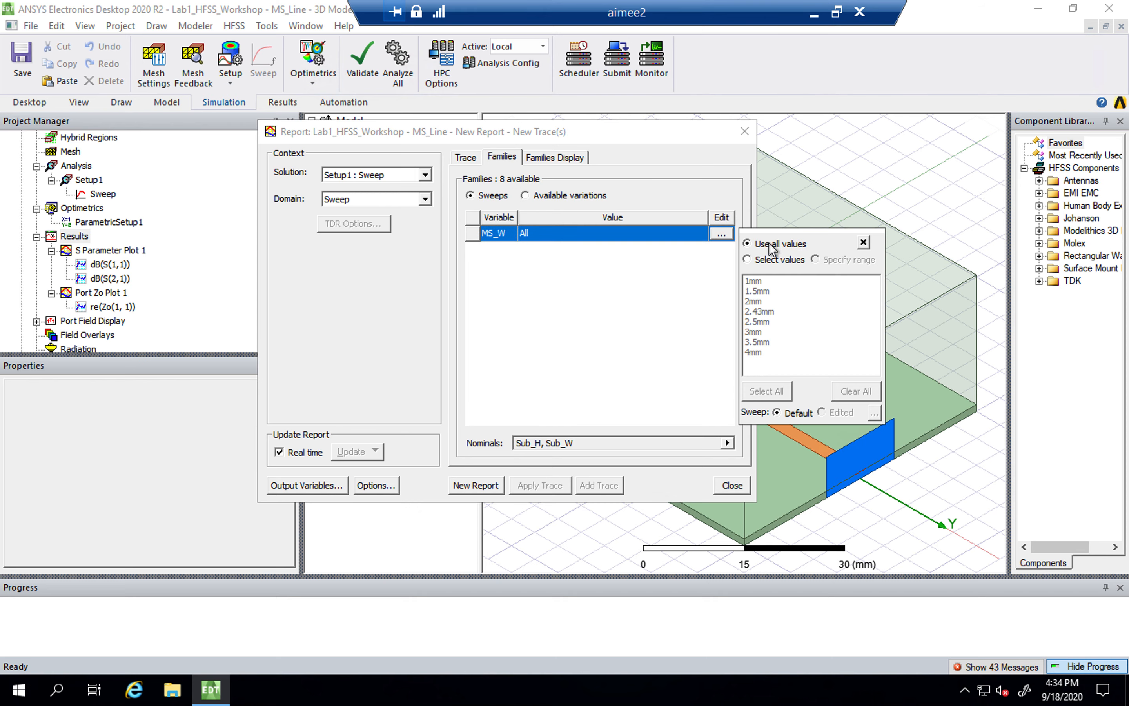
click(771, 260)
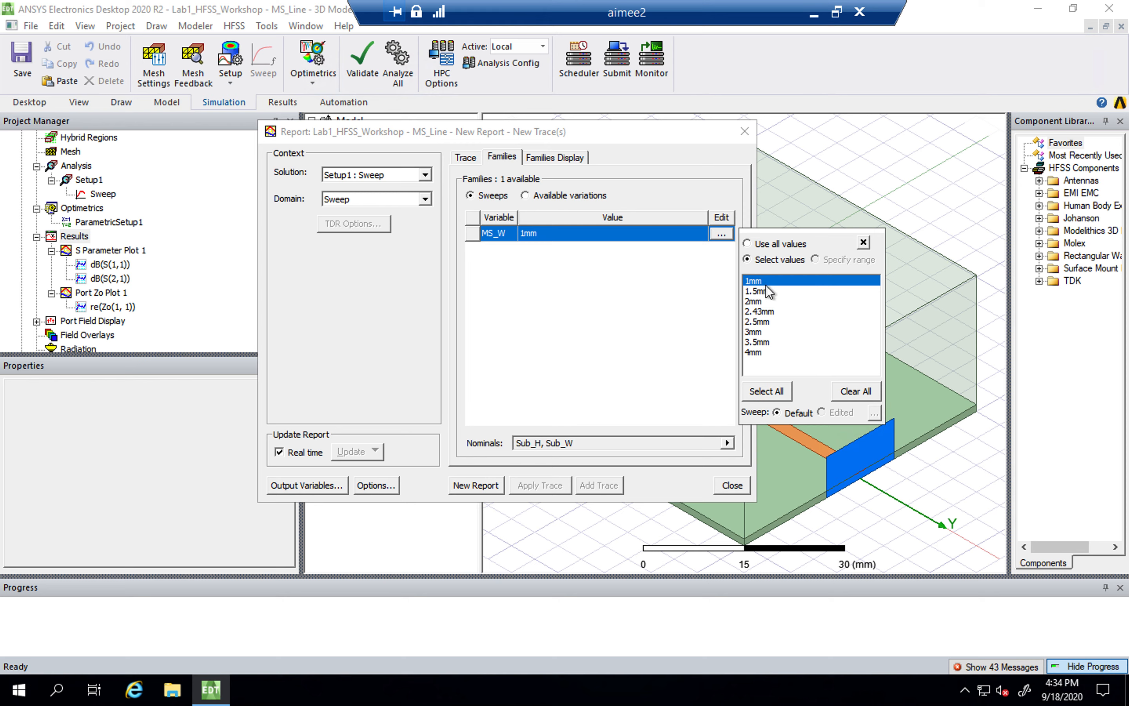
click(769, 291)
click(769, 321)
click(767, 302)
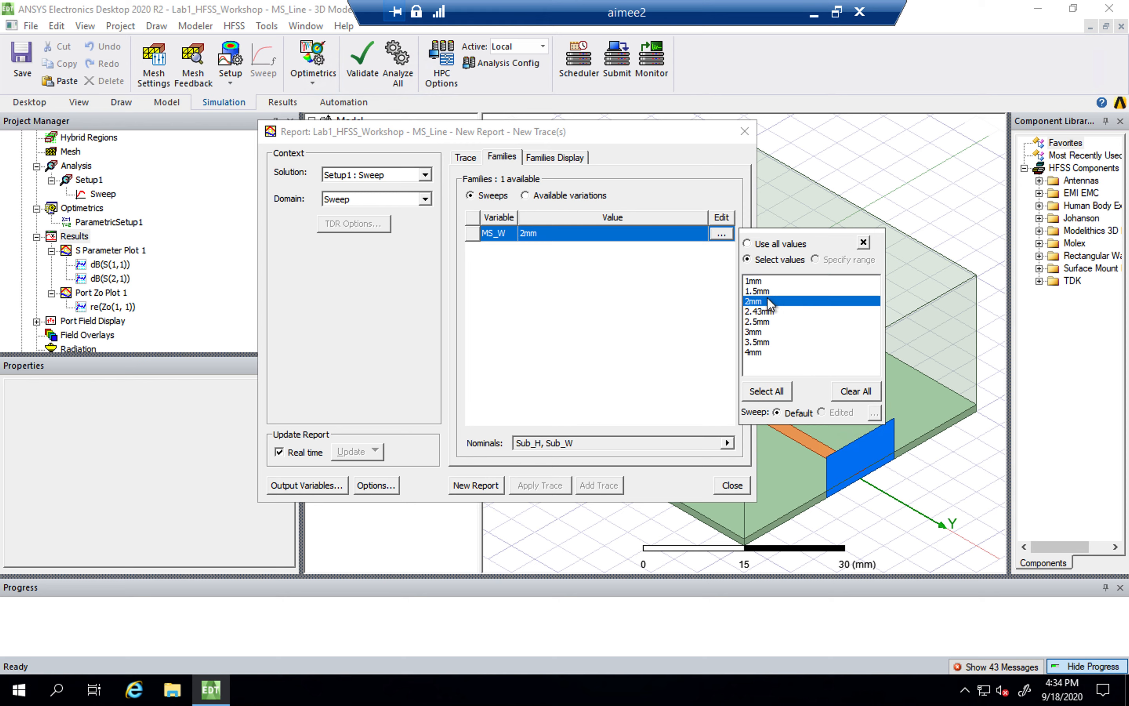
click(769, 312)
Step: Include all MS_W values in the family, create the new port impedance report and close the report setup
click(767, 248)
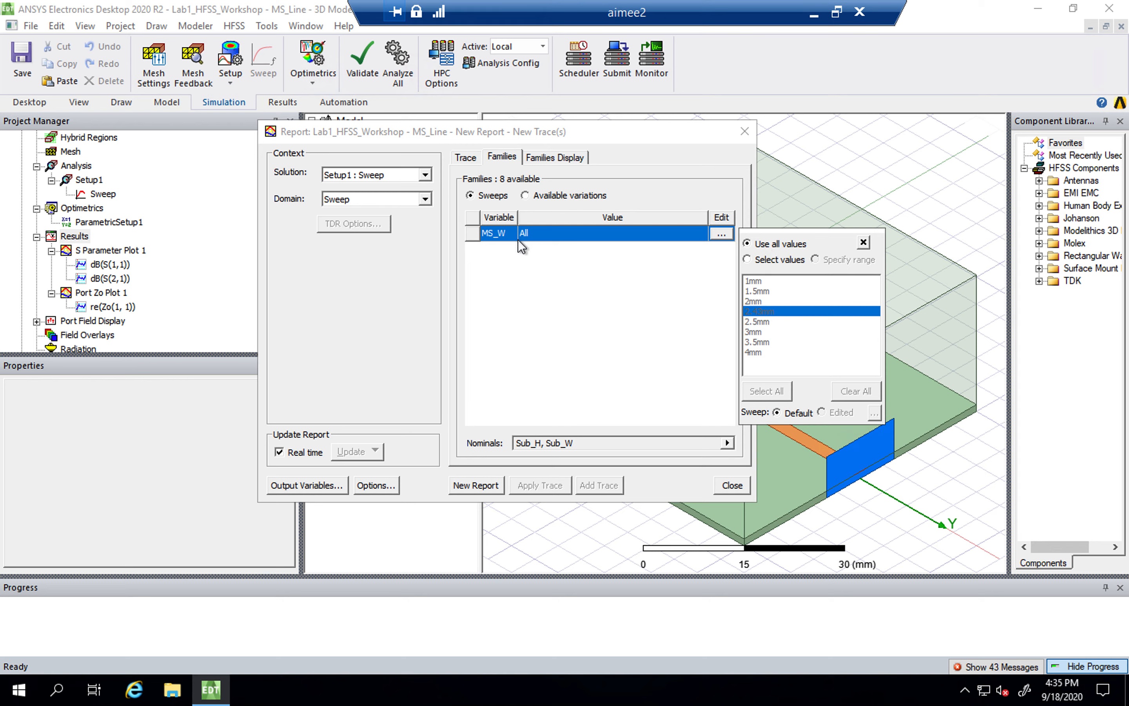
click(542, 290)
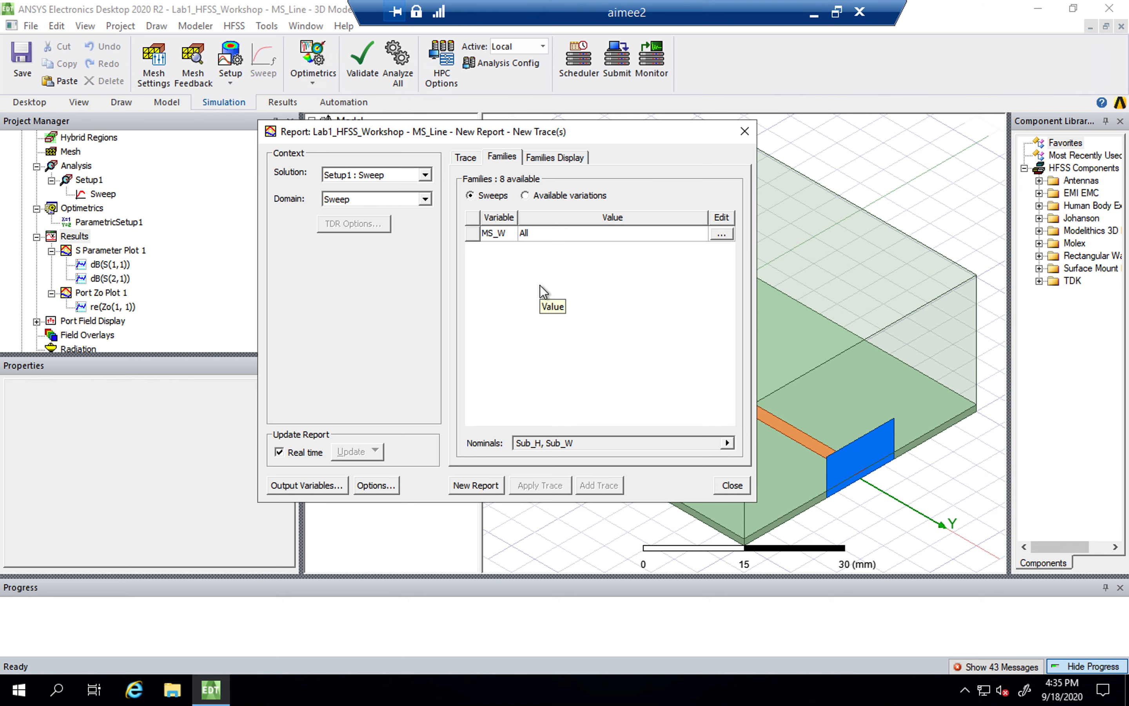
click(476, 485)
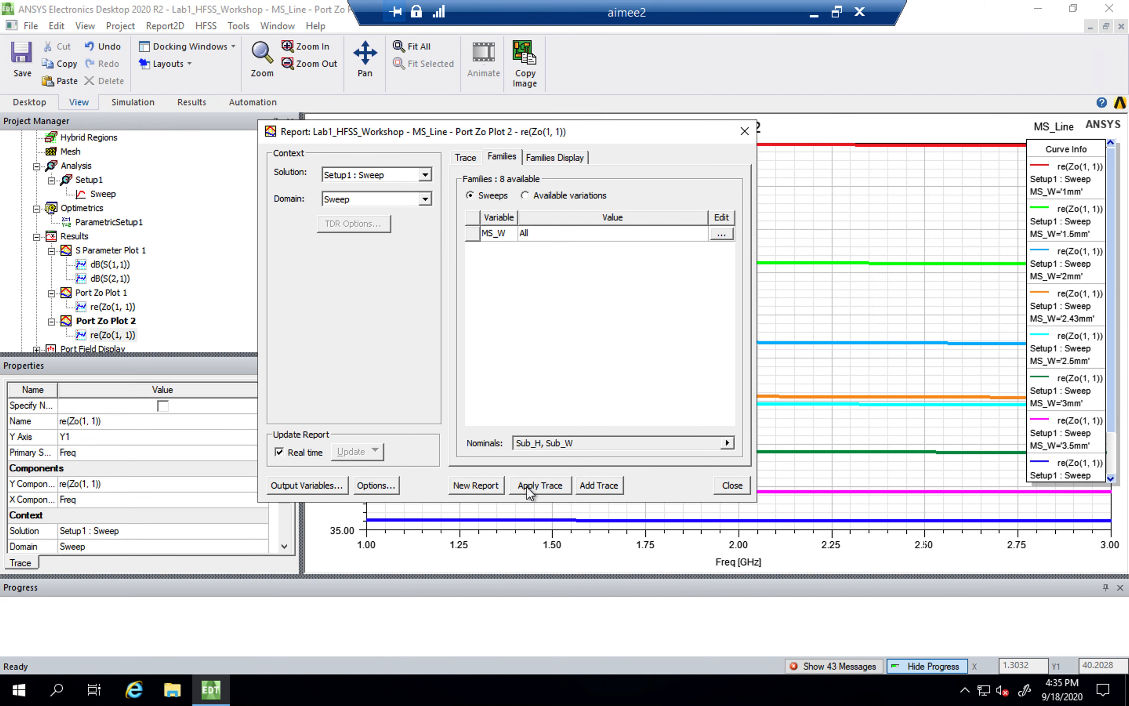
click(739, 489)
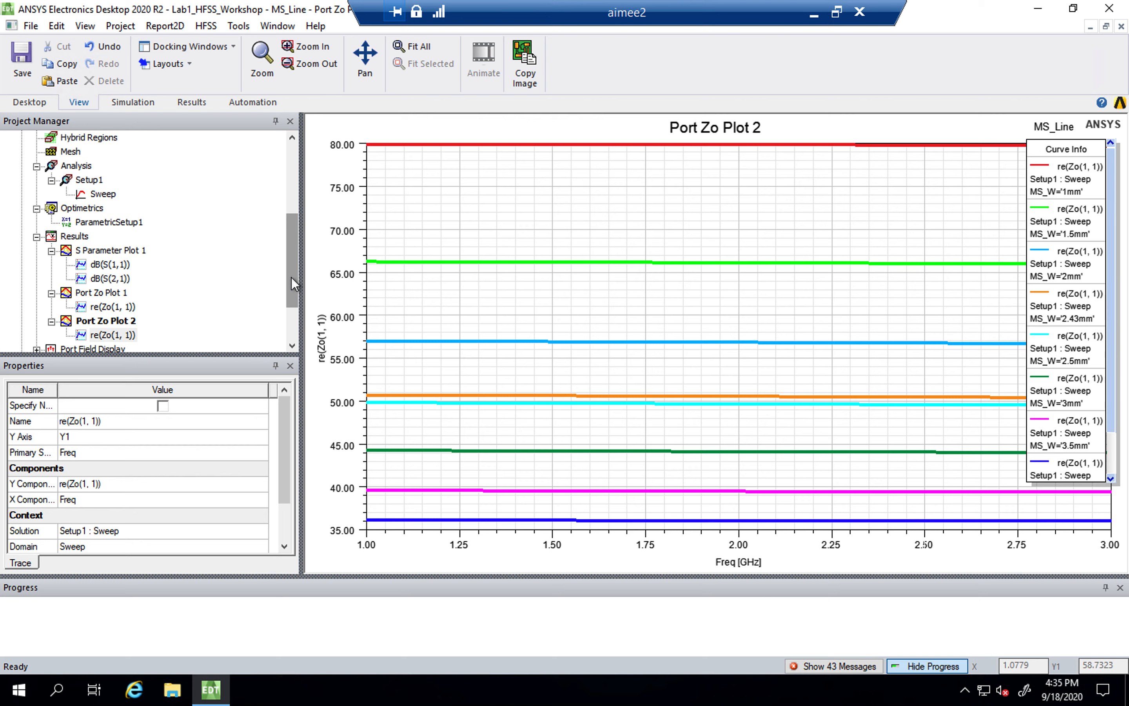
Step: Collapse the MS_Line design in the project tree and save the Lab1_HFSS_Workshop project
drag(292, 277, 293, 200)
click(21, 152)
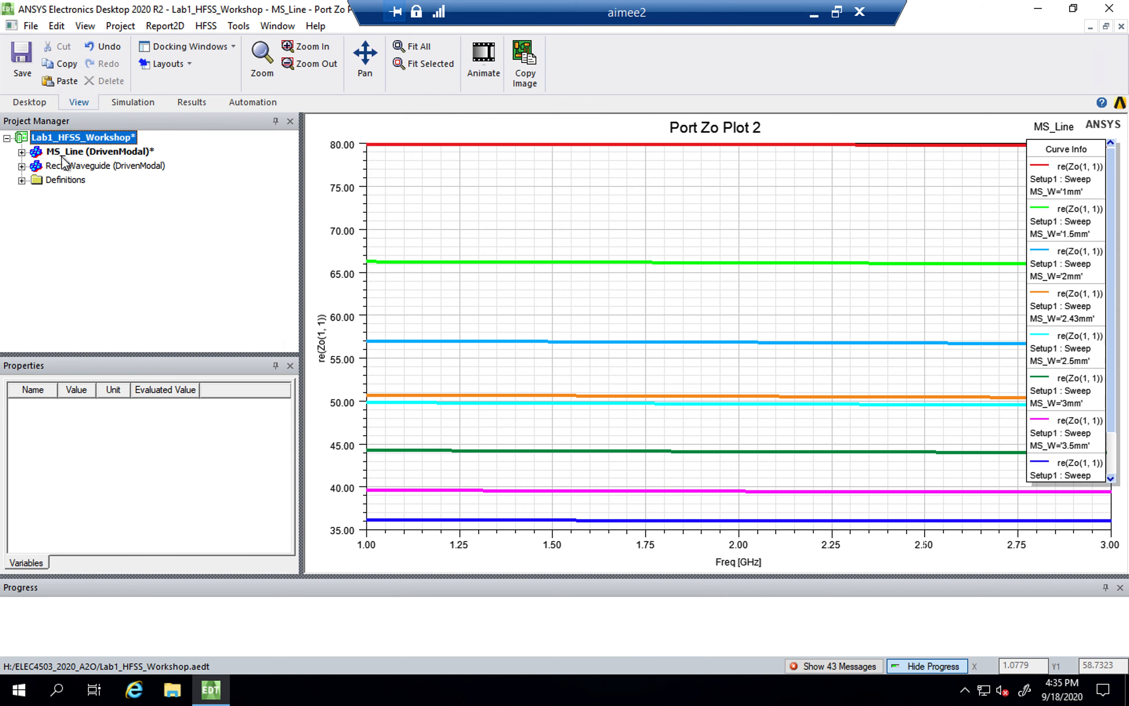
click(105, 152)
click(24, 61)
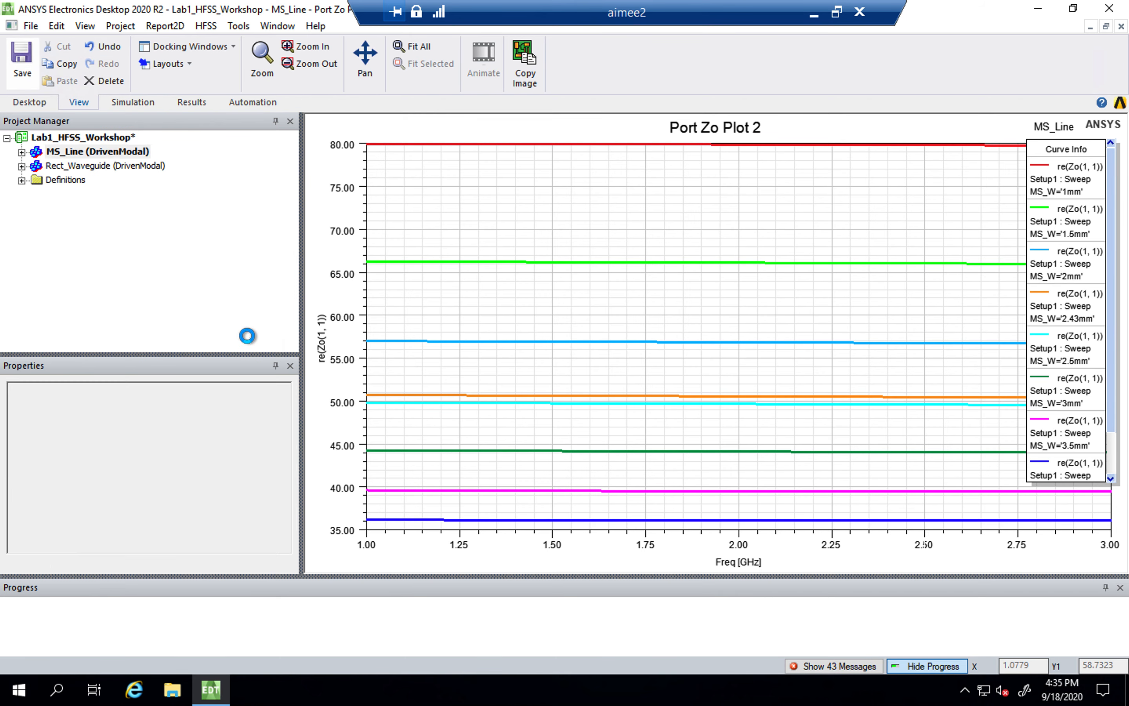
key(ctrl+Left)
key(ctrl+Right)
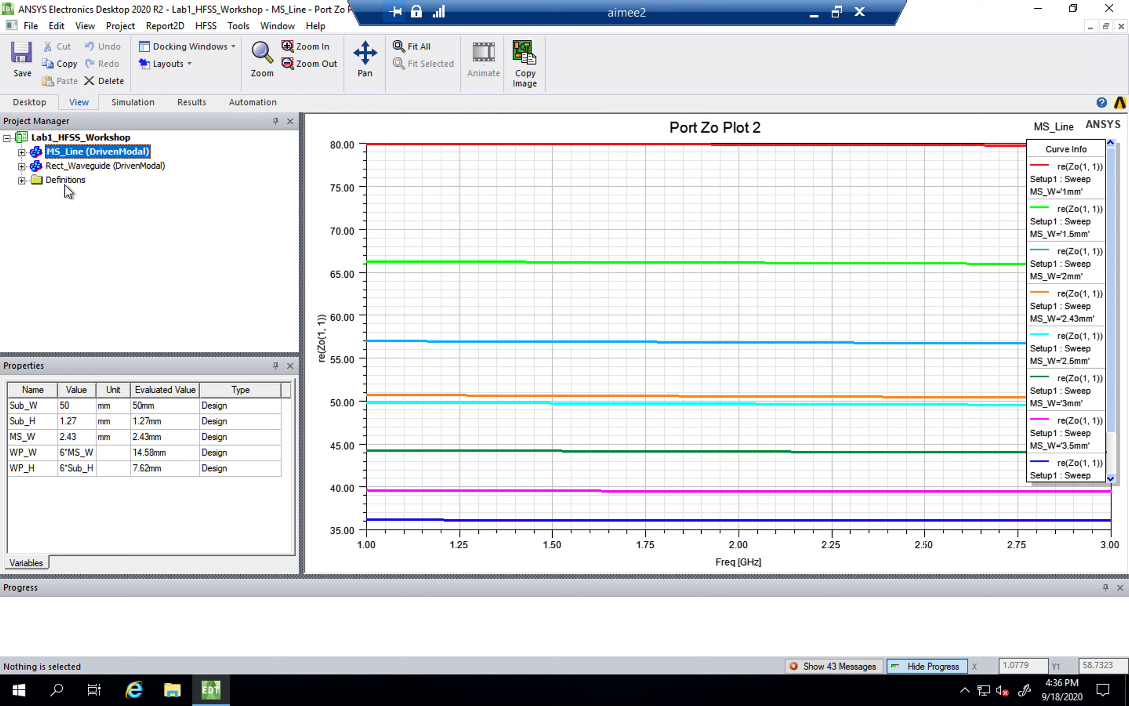
Step: Collapse the whole Lab1_HFSS_Workshop project in the tree and save it once more
click(7, 138)
click(55, 140)
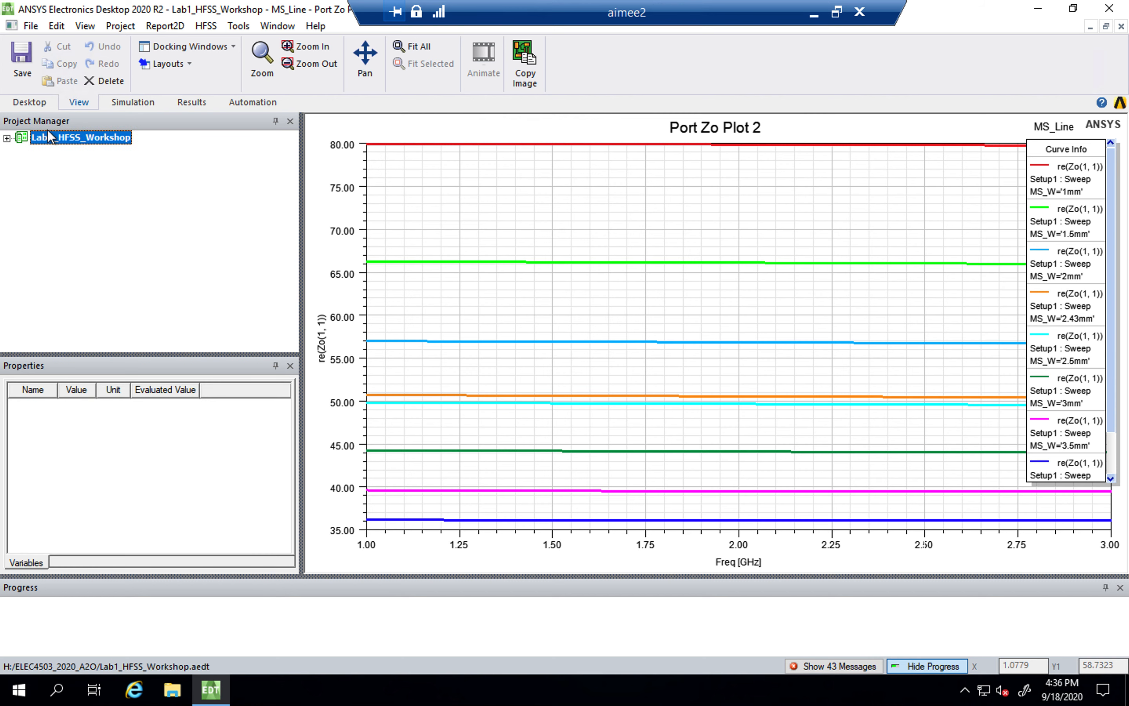
click(24, 75)
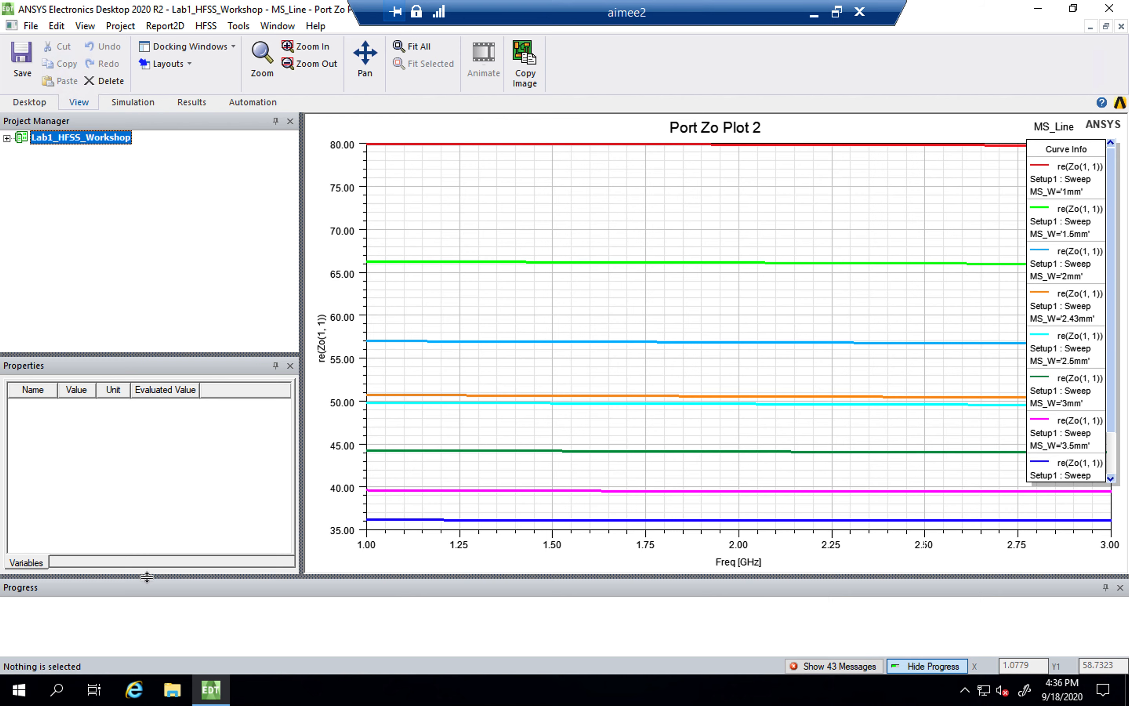
drag(147, 577, 148, 574)
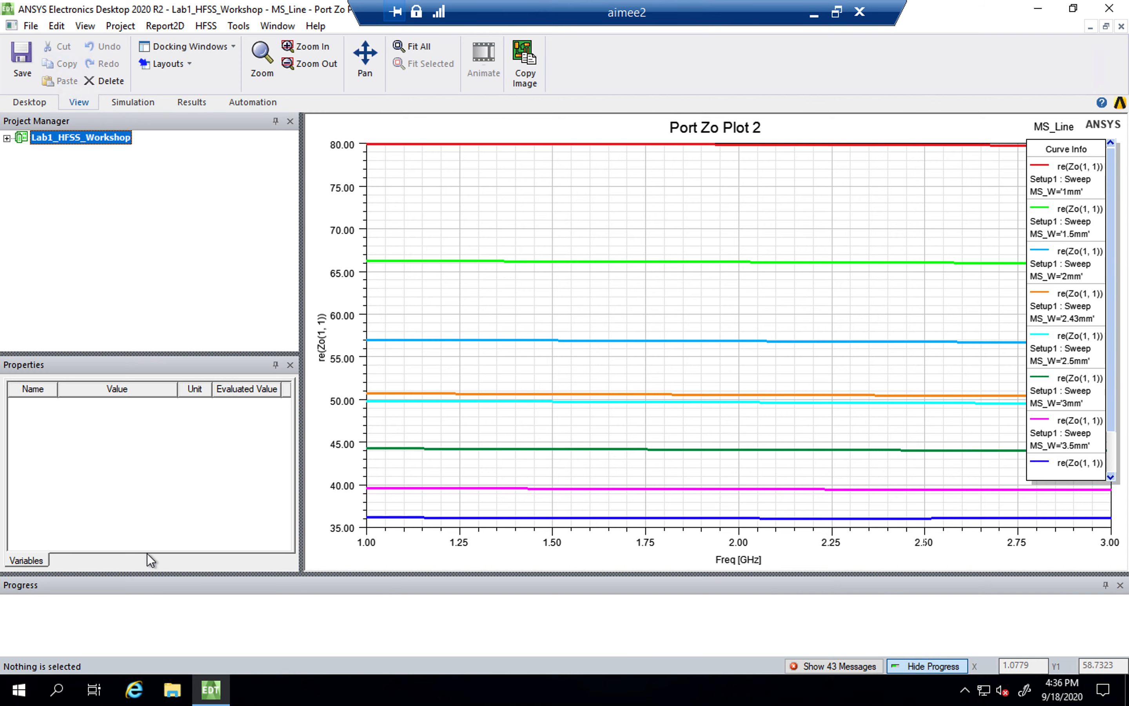
Step: Close the Lab1_HFSS_Workshop project and exit ANSYS Electronics Desktop
right_click(34, 132)
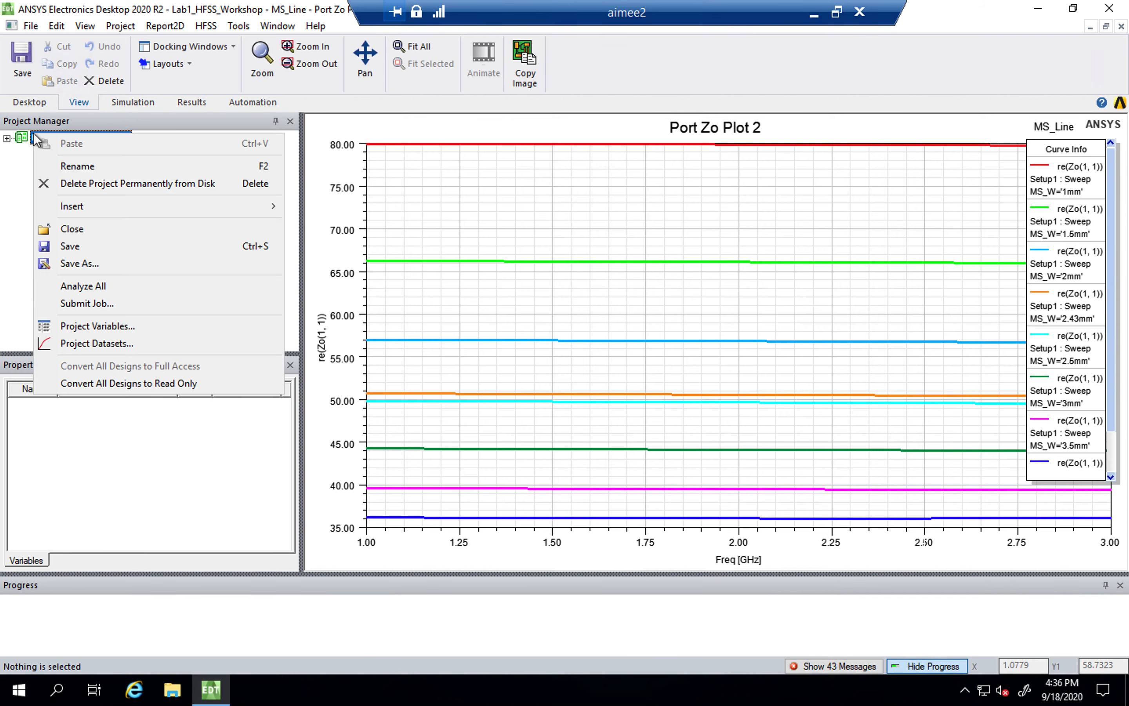
click(79, 229)
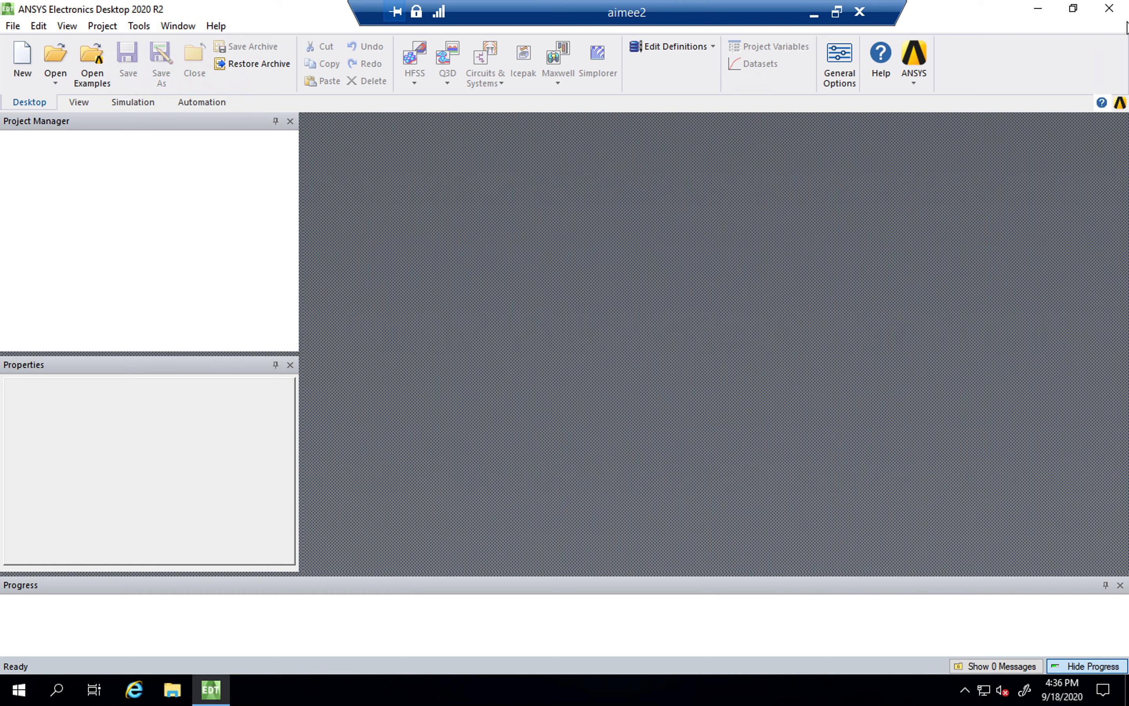
click(1109, 8)
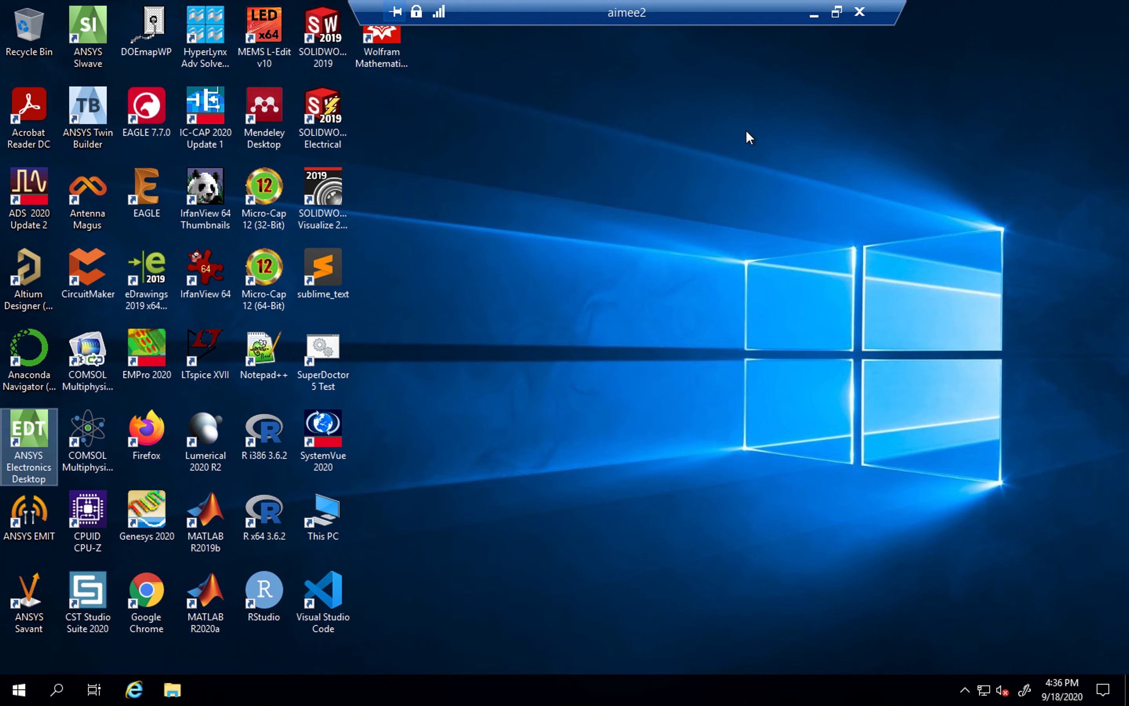
click(650, 275)
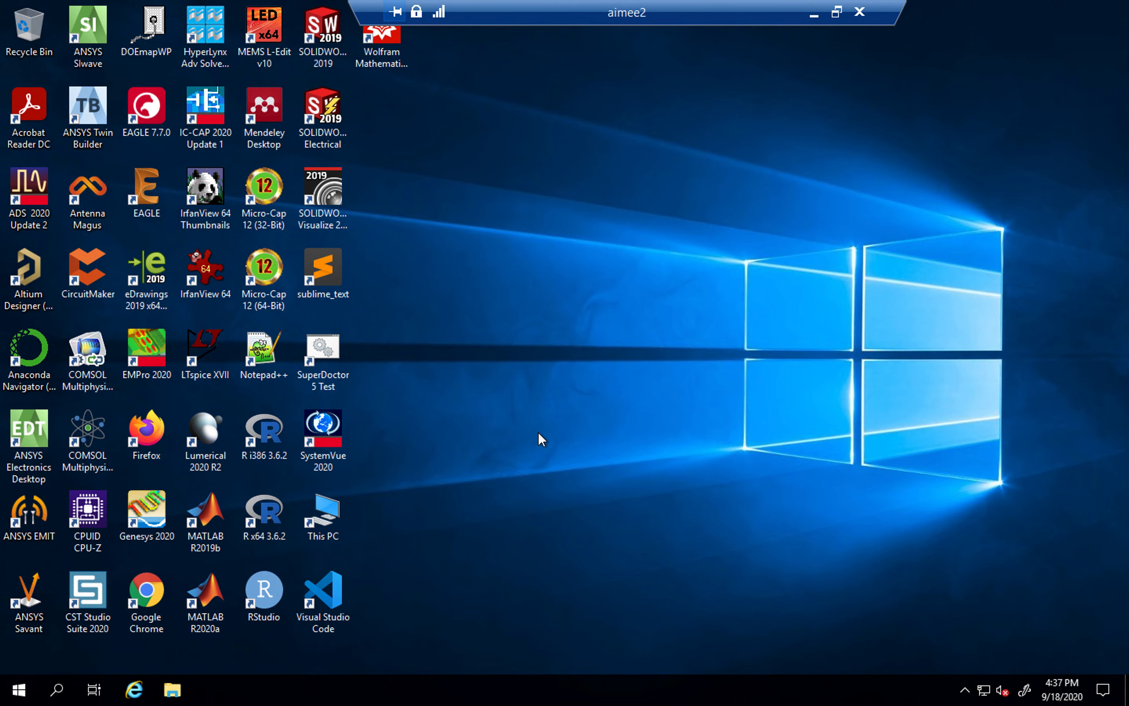
Step: Switch to File Explorer, show the ELEC4503_2020_A2O folder, select the Lab1_HFSS_Workshop project file and fit the Type column to its contents
click(172, 690)
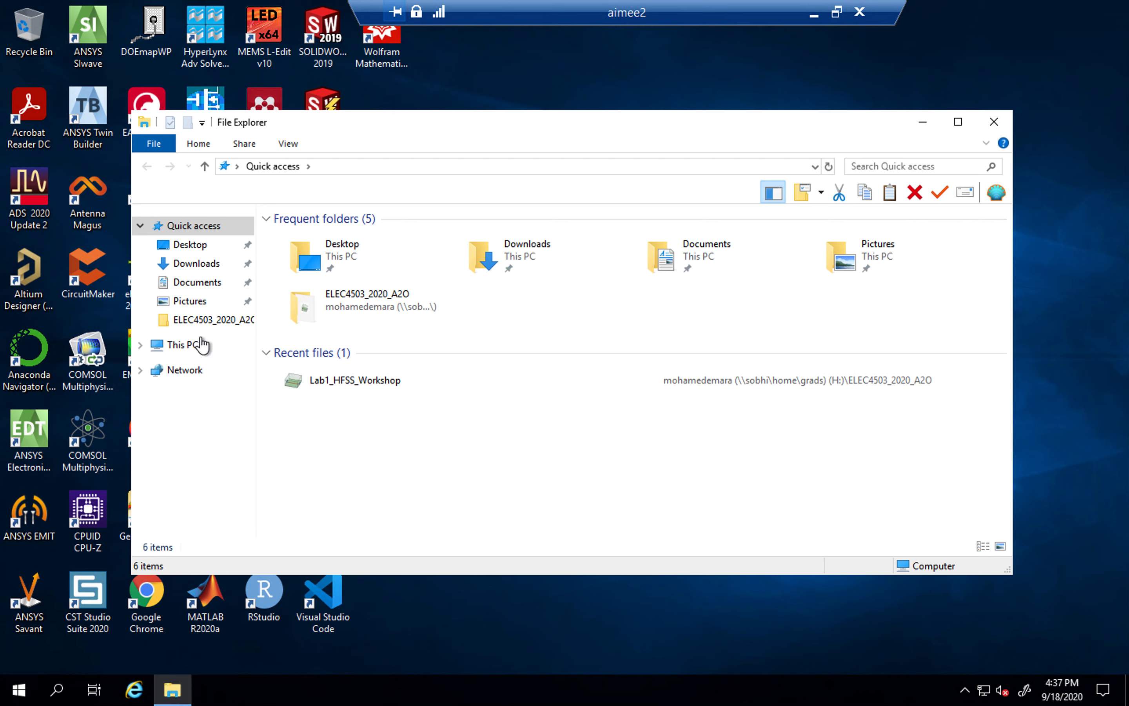
click(200, 321)
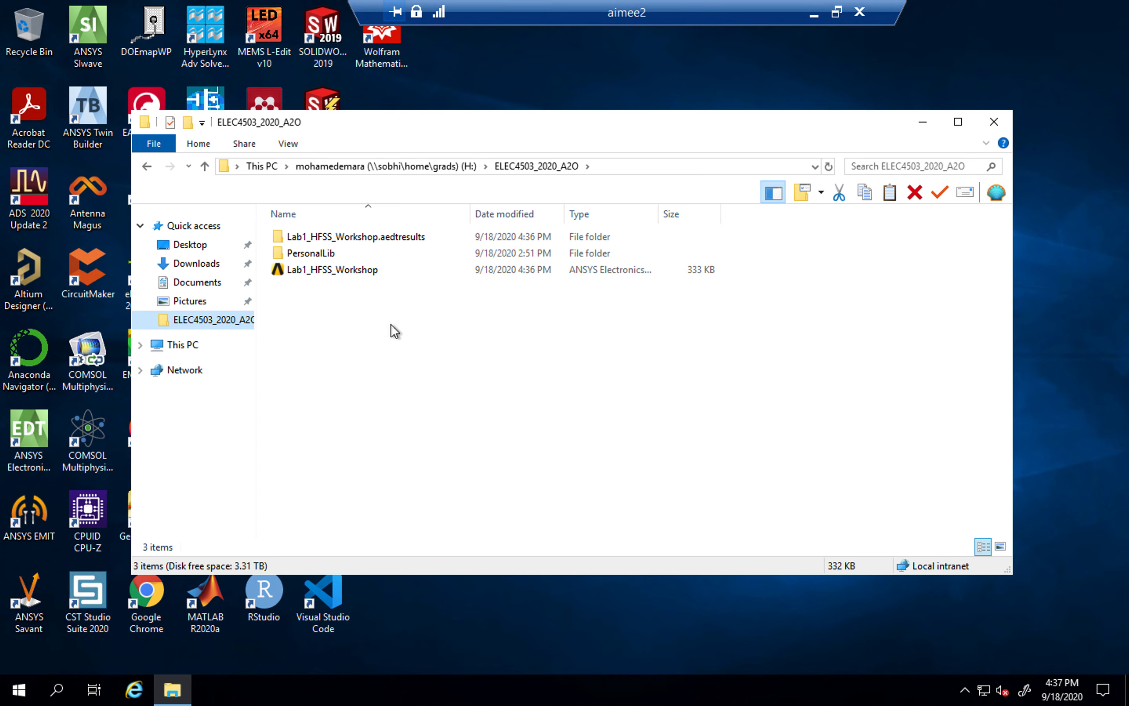
click(366, 271)
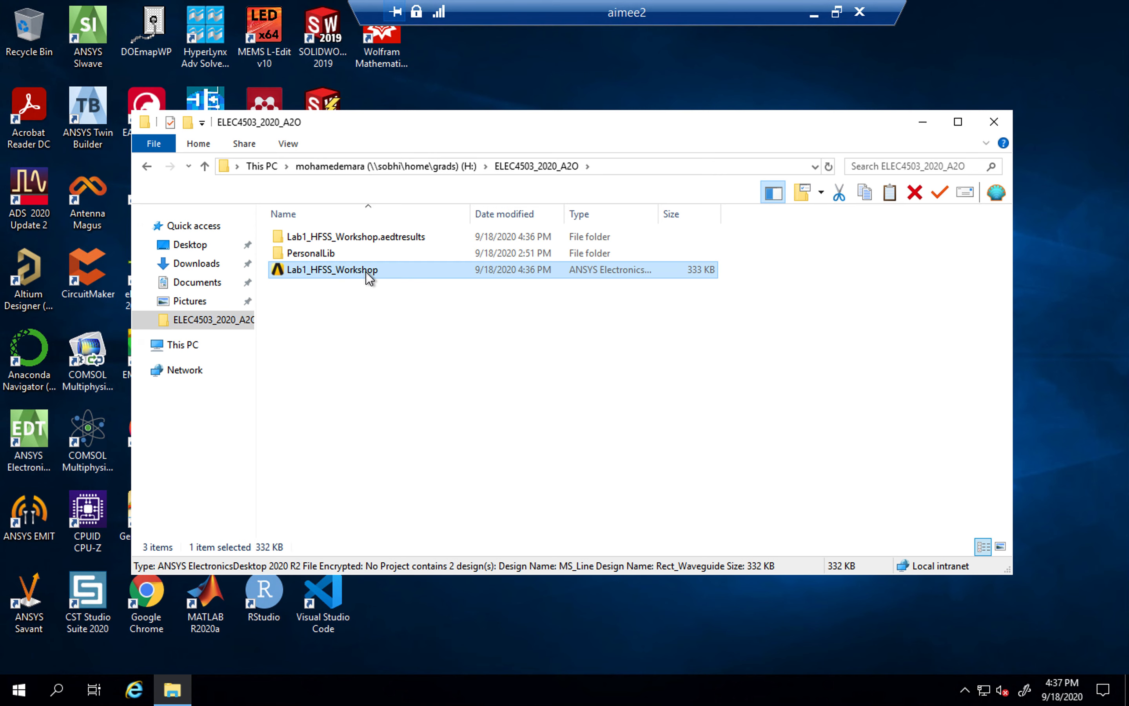
double_click(657, 213)
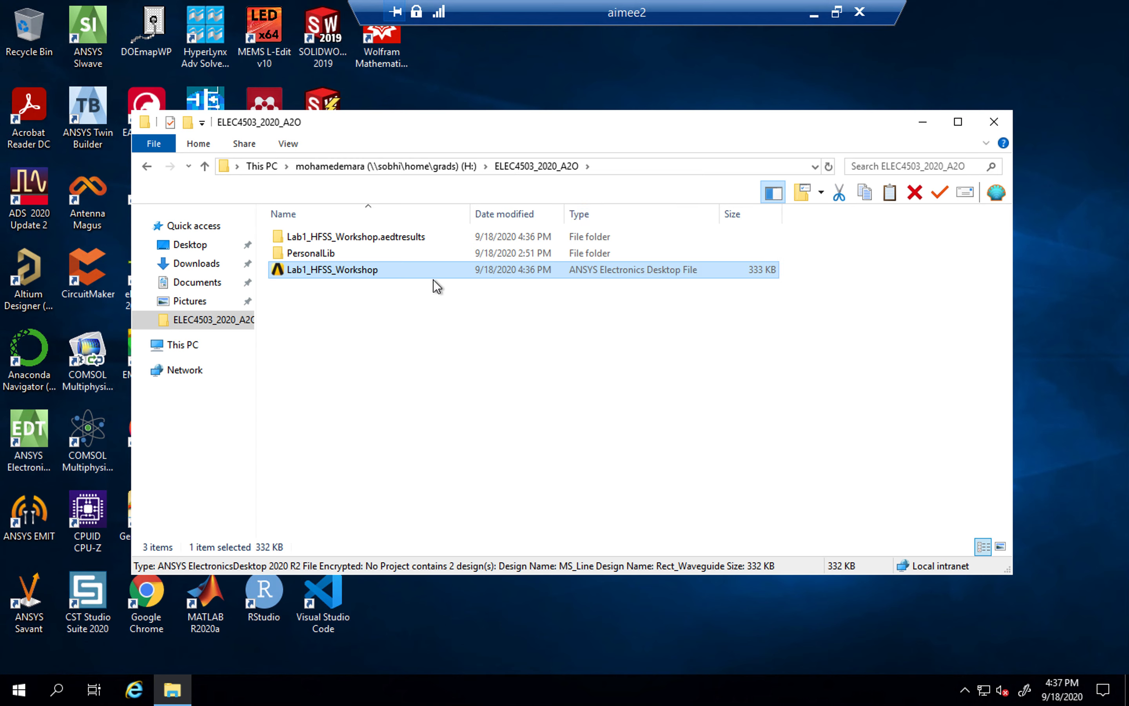
Step: Examine the Lab1_HFSS_Workshop.aedtresults folder with its sending options, and compare it with the Lab1_HFSS_Workshop project file
click(381, 237)
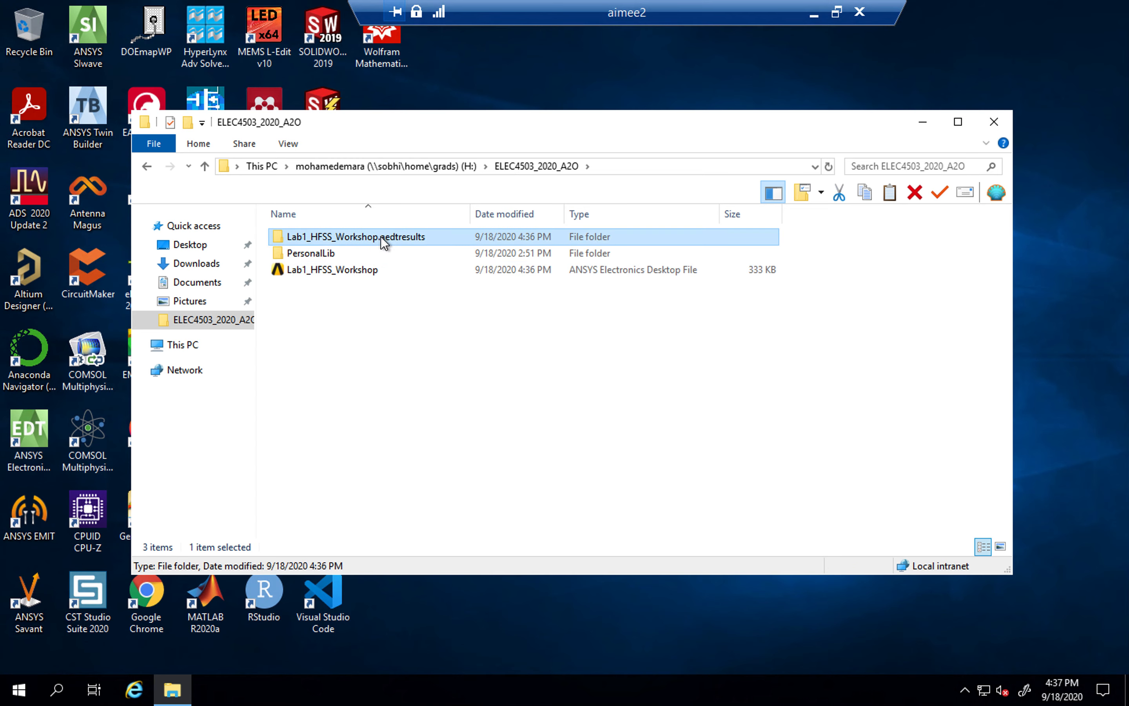
click(388, 271)
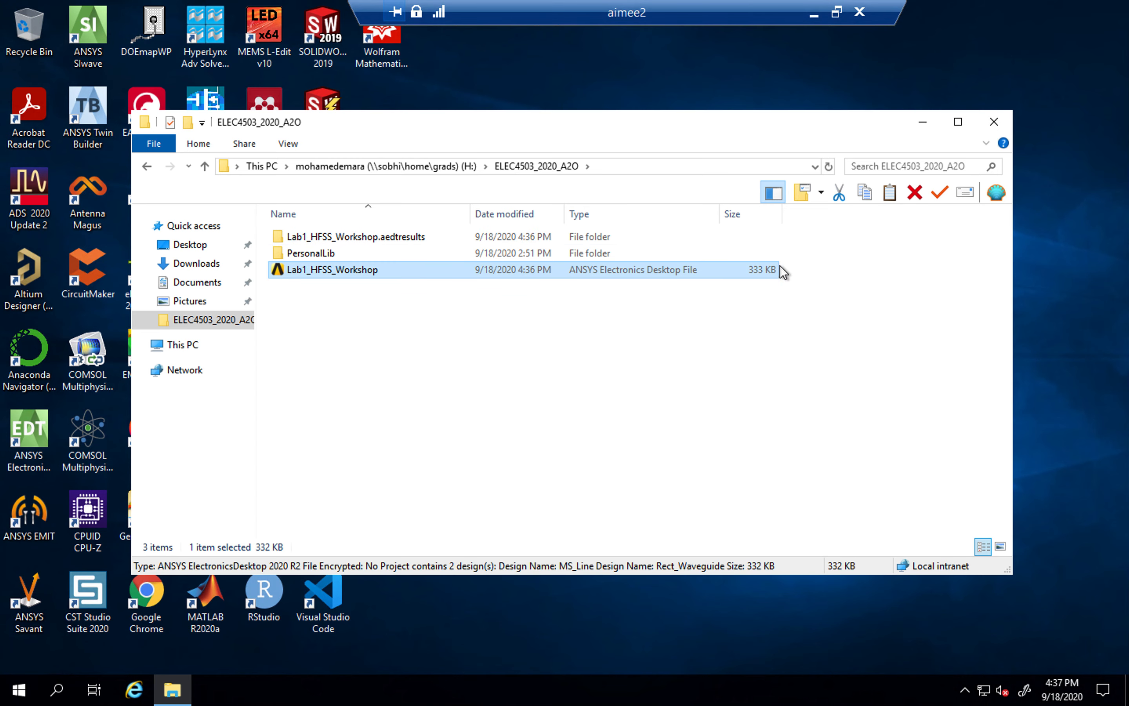
click(433, 237)
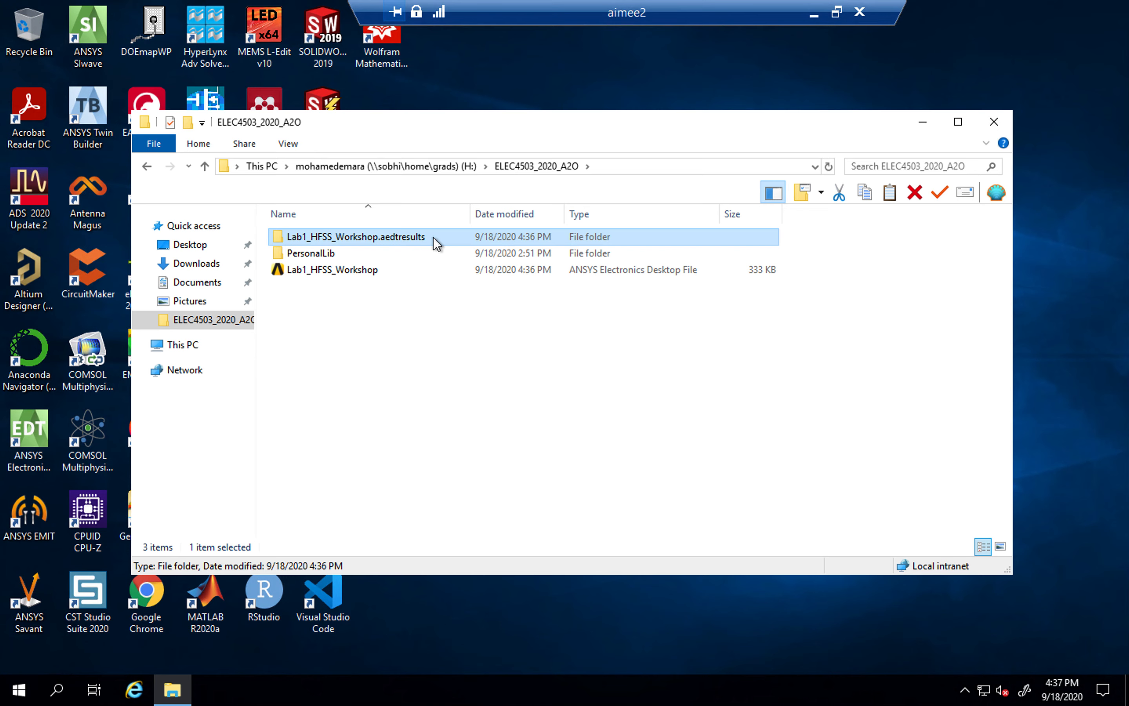
right_click(433, 237)
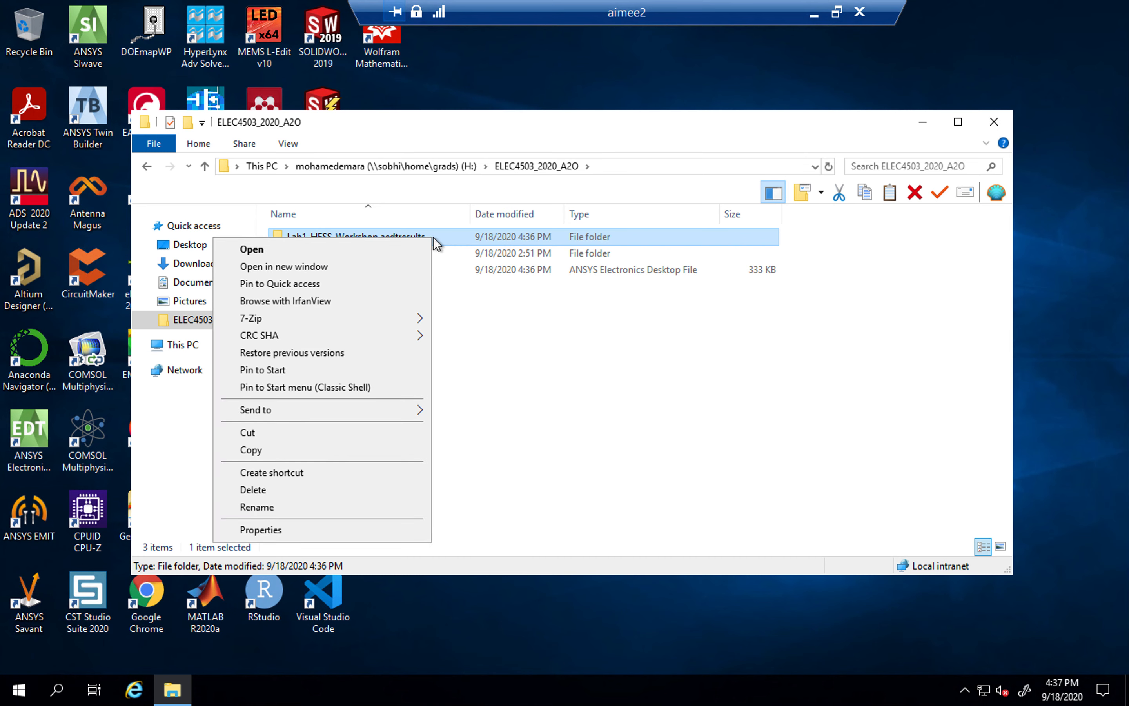
mouse_move(376, 411)
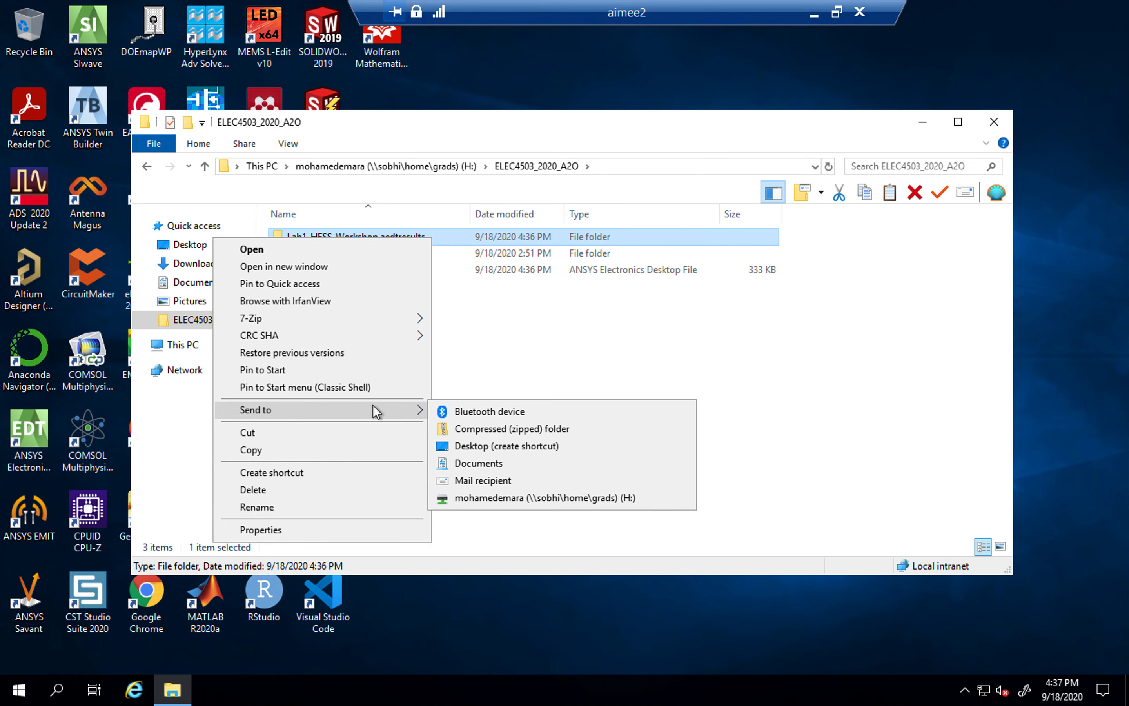
click(448, 240)
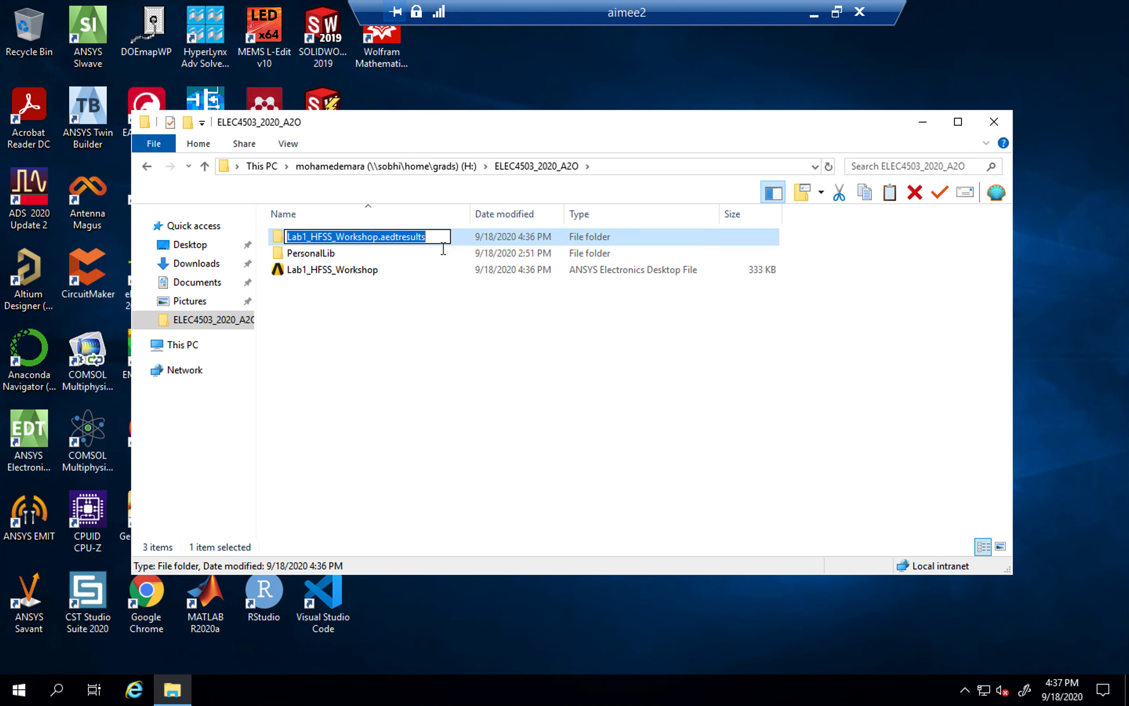
click(393, 279)
click(374, 274)
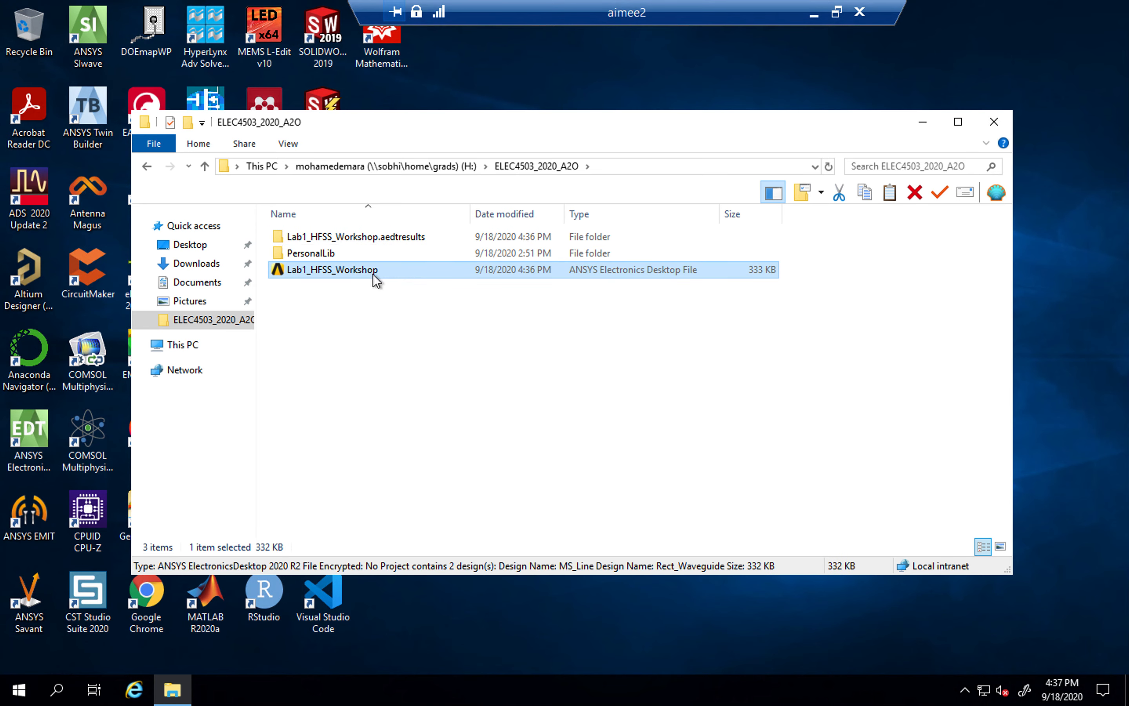
Step: Permanently delete the Lab1_HFSS_Workshop.aedtresults folder from ELEC4503_2020_A2O
click(368, 240)
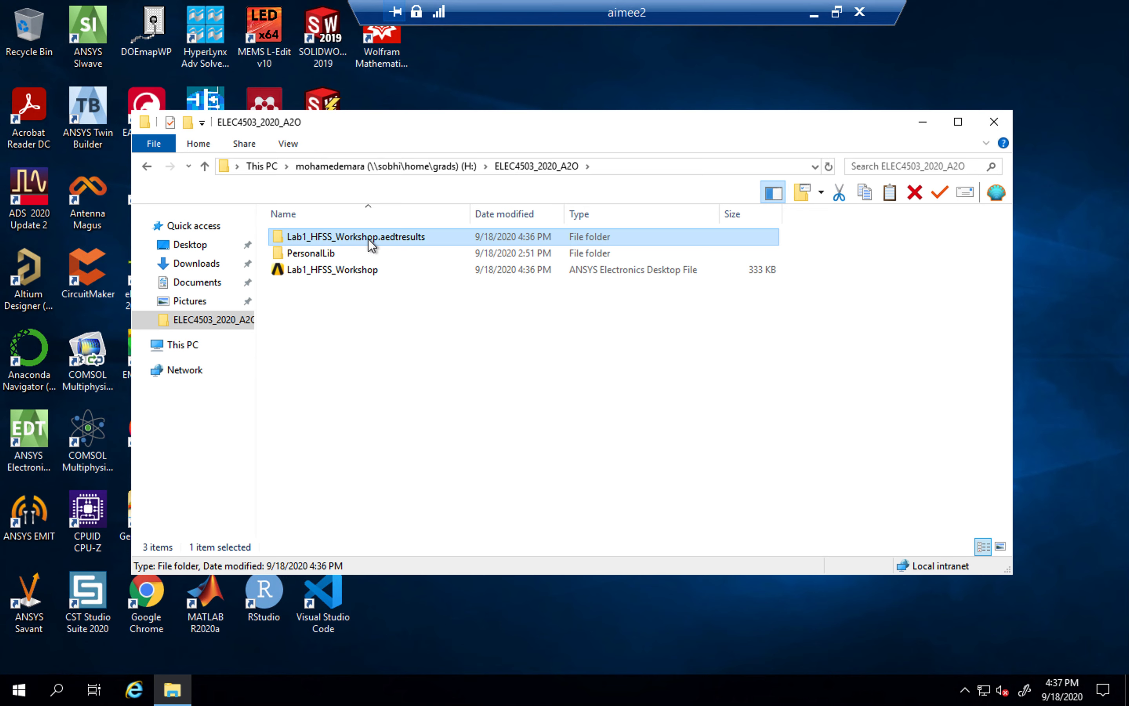
right_click(371, 244)
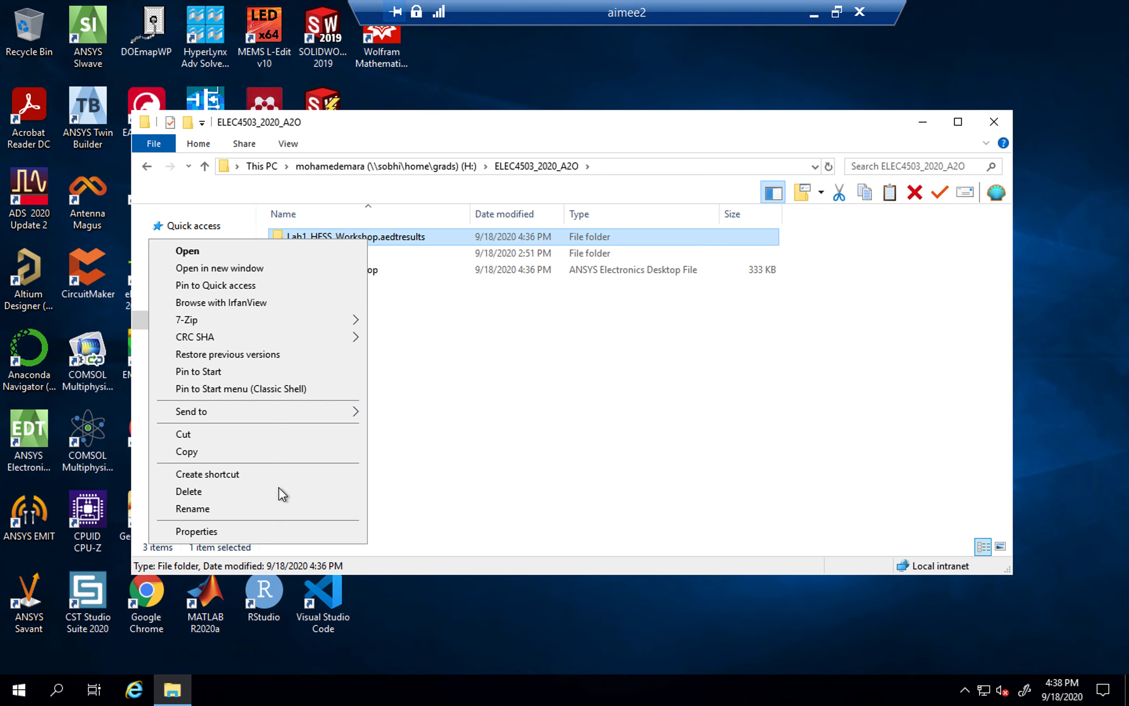
click(262, 490)
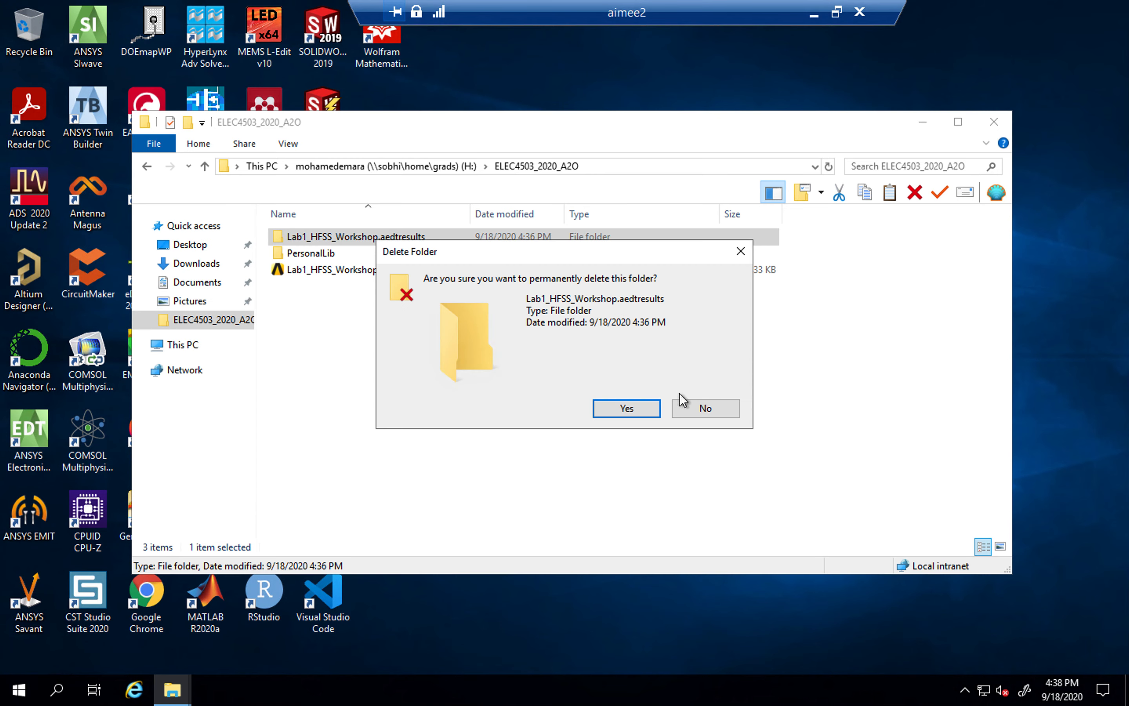
click(642, 409)
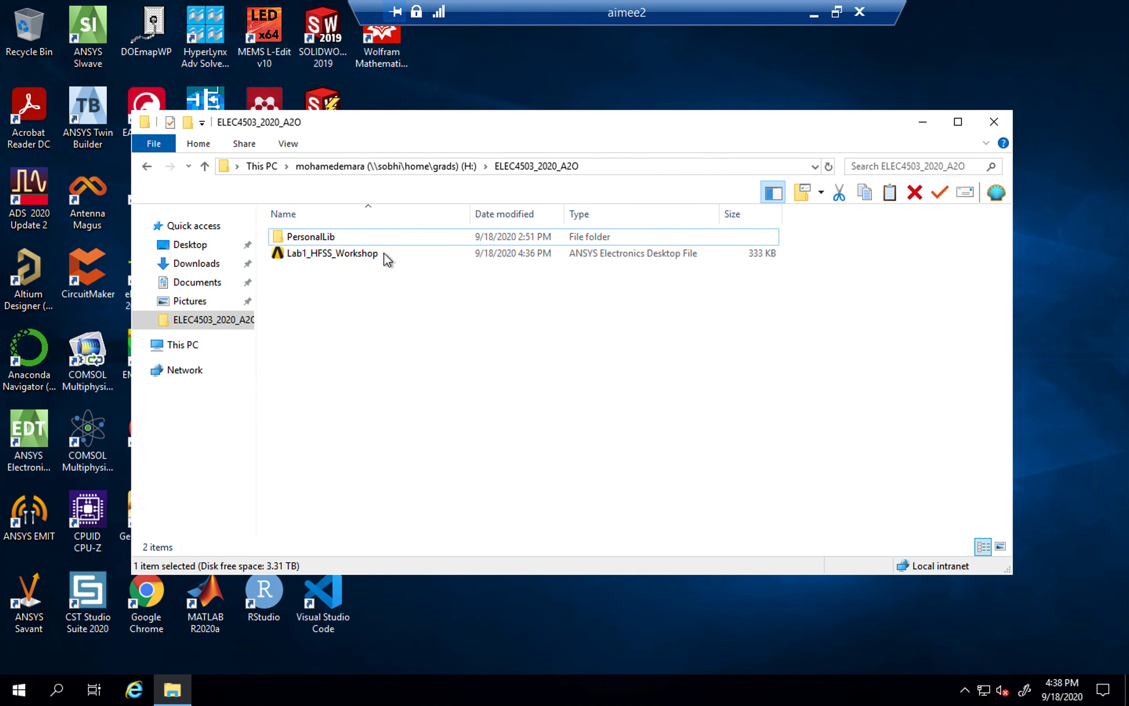
Step: Point out the remaining Lab1_HFSS_Workshop project file and close the ELEC4503_2020_A2O folder window
click(384, 252)
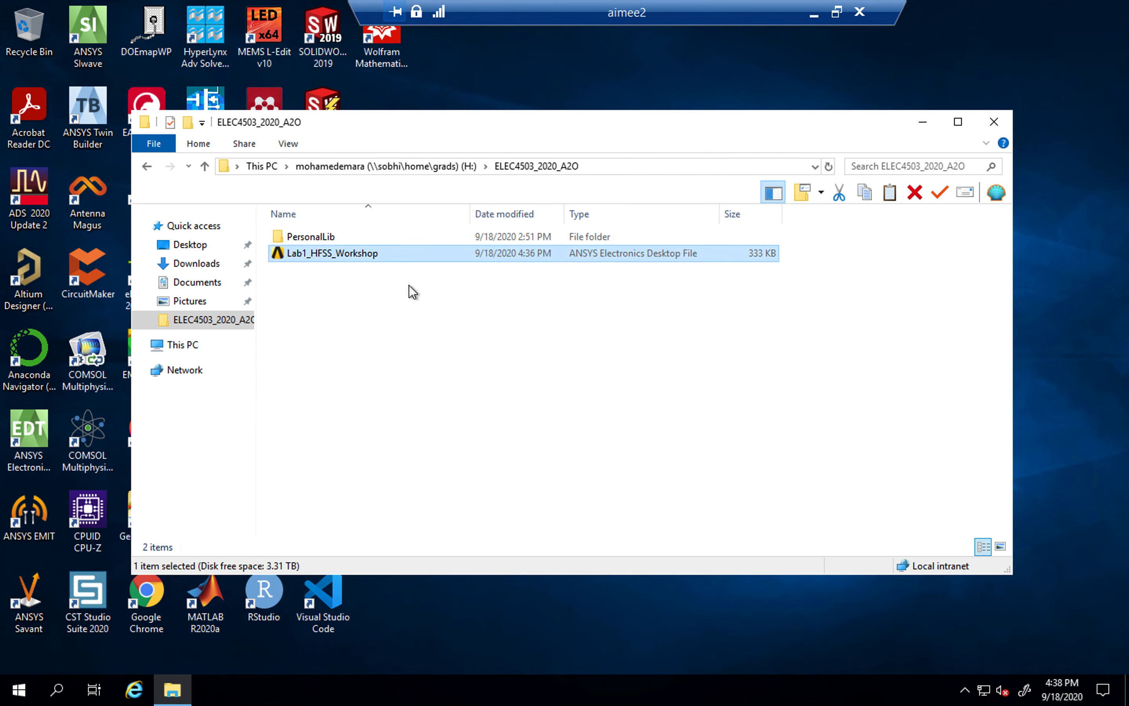
click(428, 317)
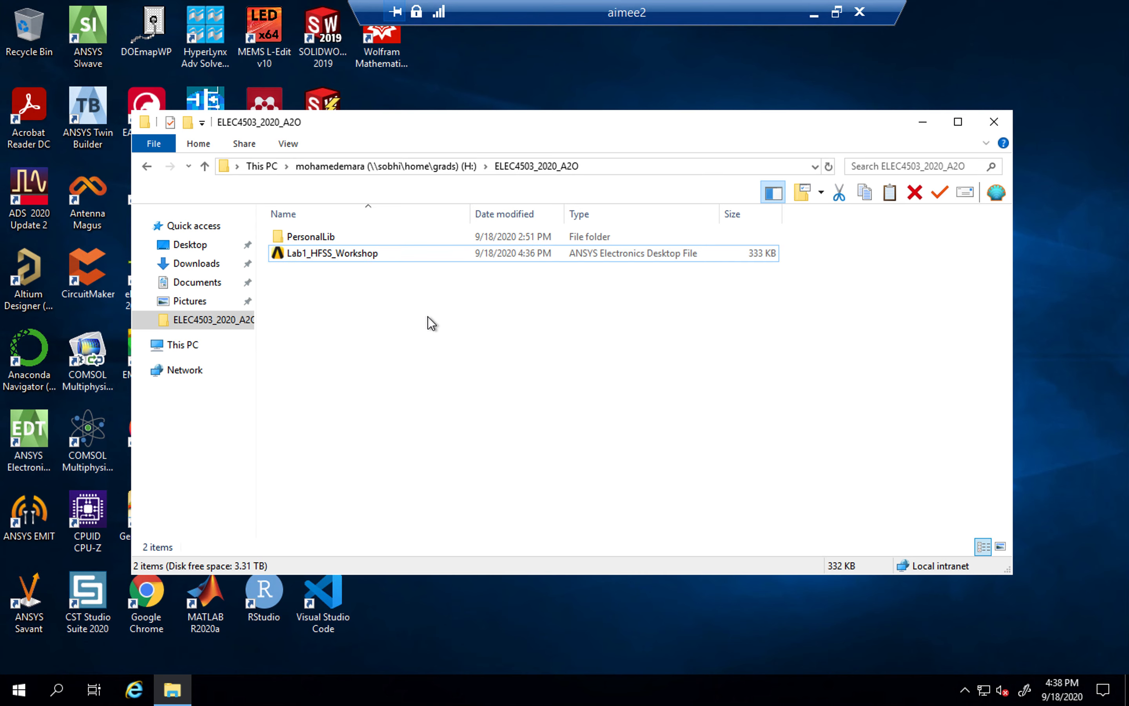
click(994, 122)
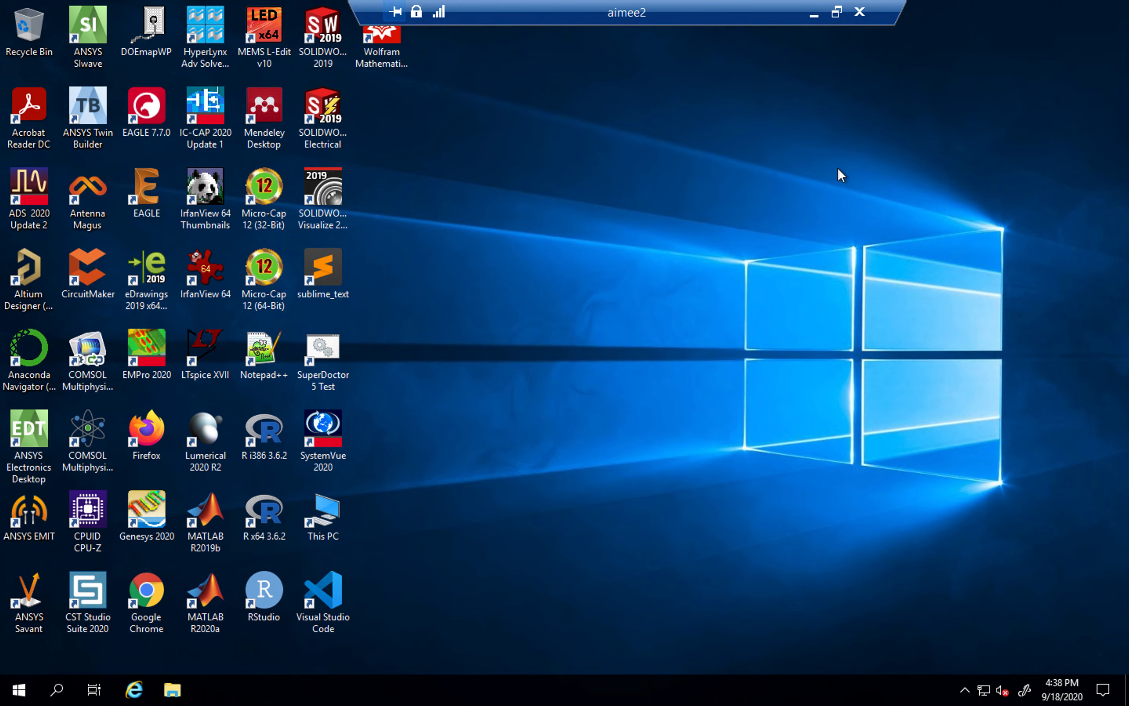
Step: Switch to the HFSS_ADS_Workshop presentation in PowerPoint and show slide 13, Coax Cable Design, followed by slide 14, What is ADS?
key(ctrl+Left)
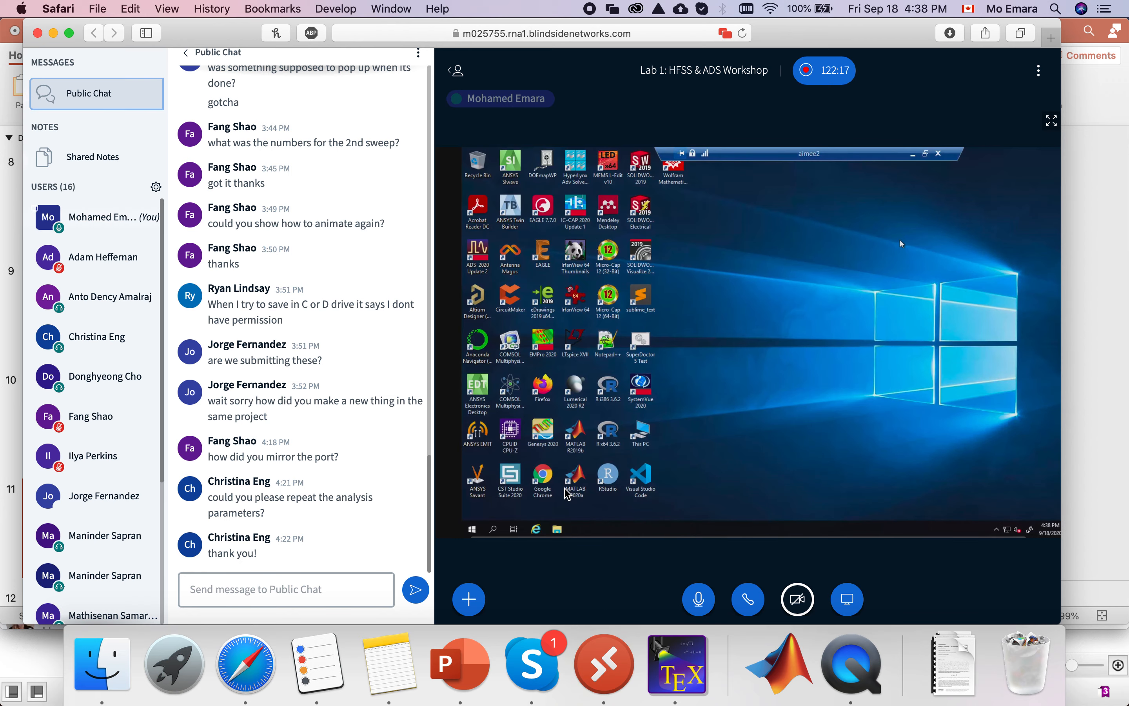
click(459, 663)
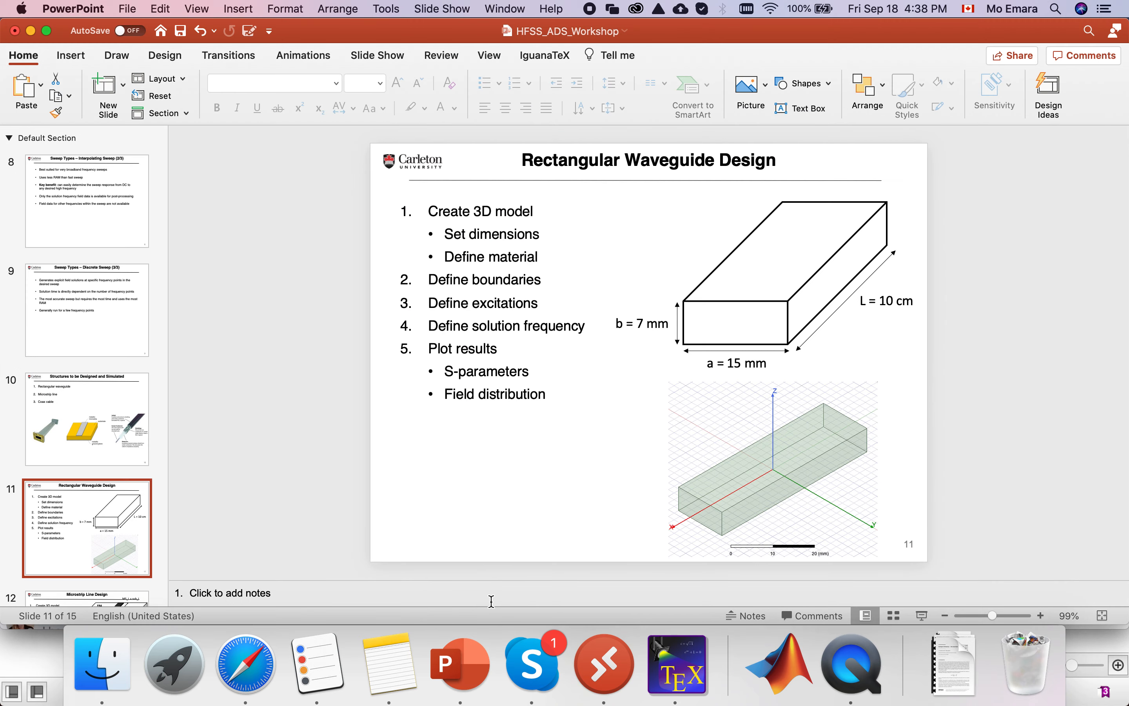
scroll(112, 472, down, 3)
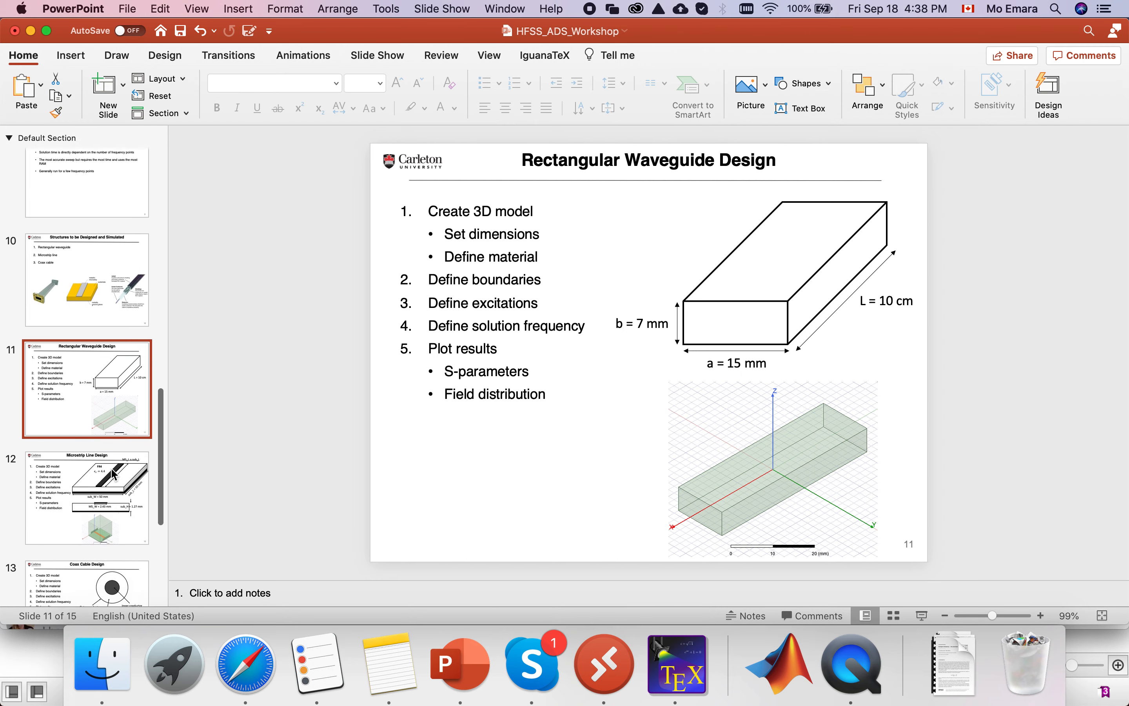
scroll(112, 473, down, 3)
click(100, 427)
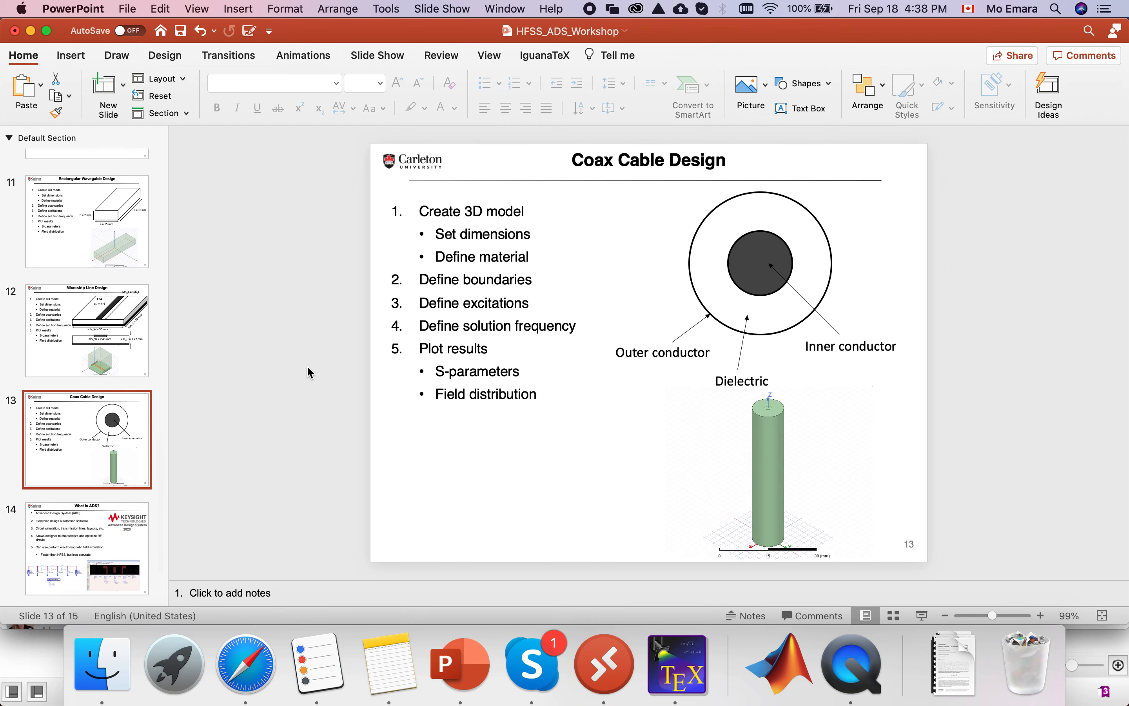
click(64, 558)
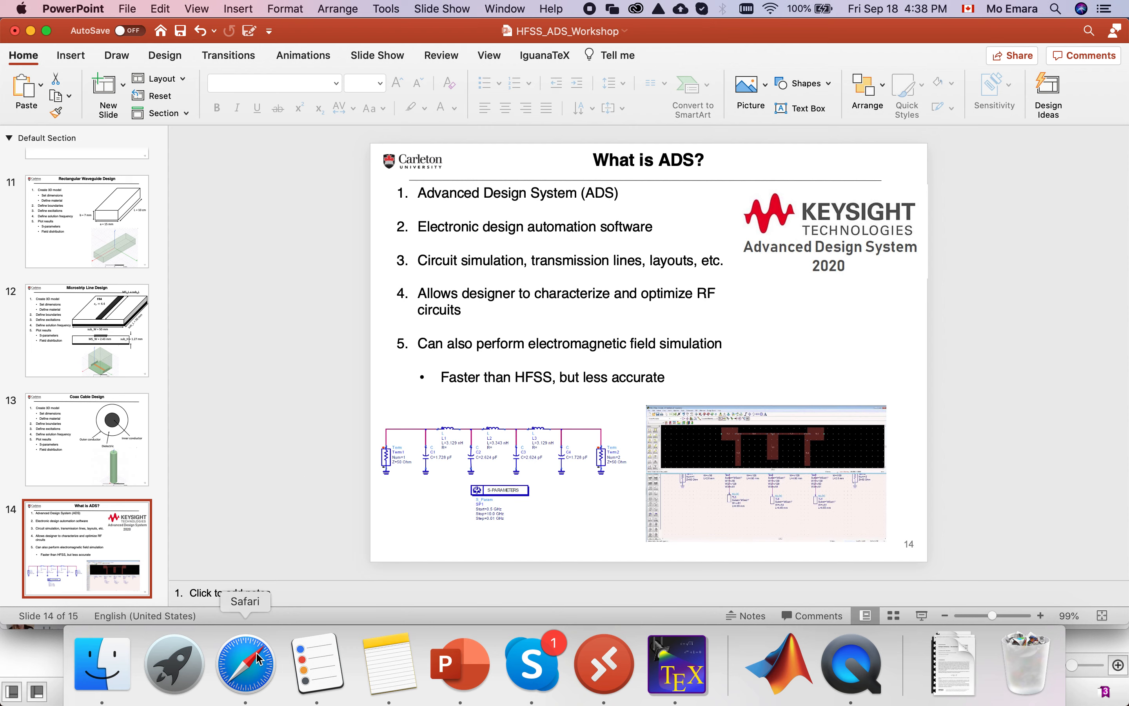
Step: Mute the microphone in the workshop meeting in Safari and return to the PowerPoint presentation
click(244, 672)
click(699, 600)
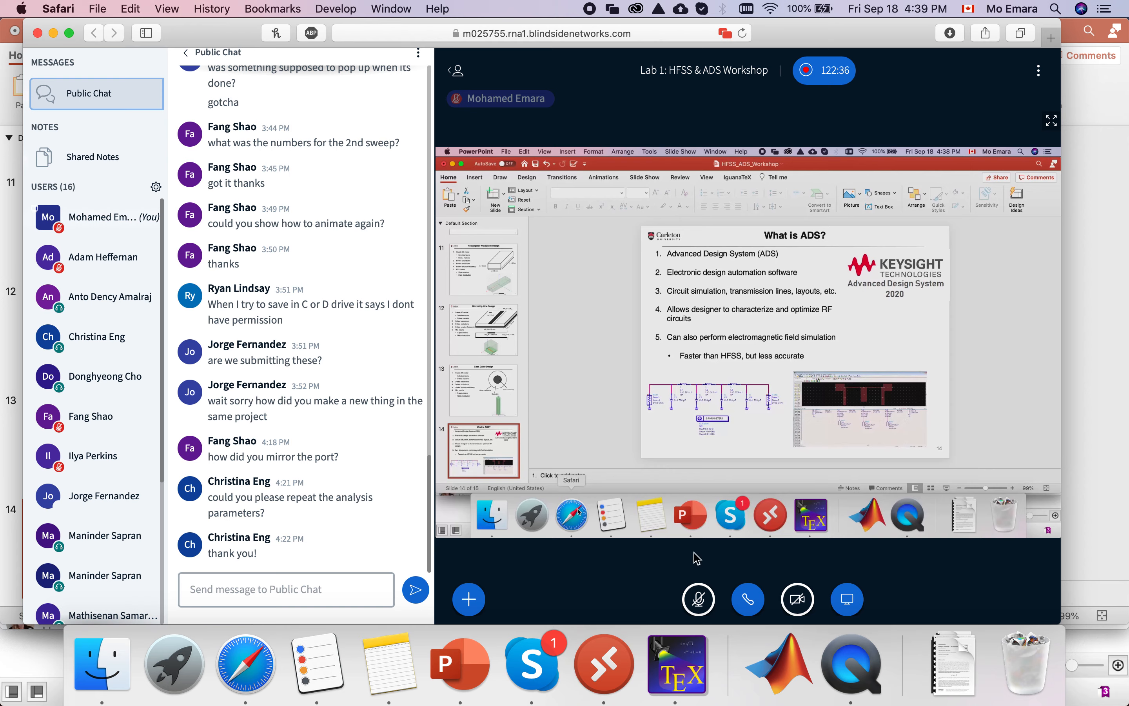
click(450, 678)
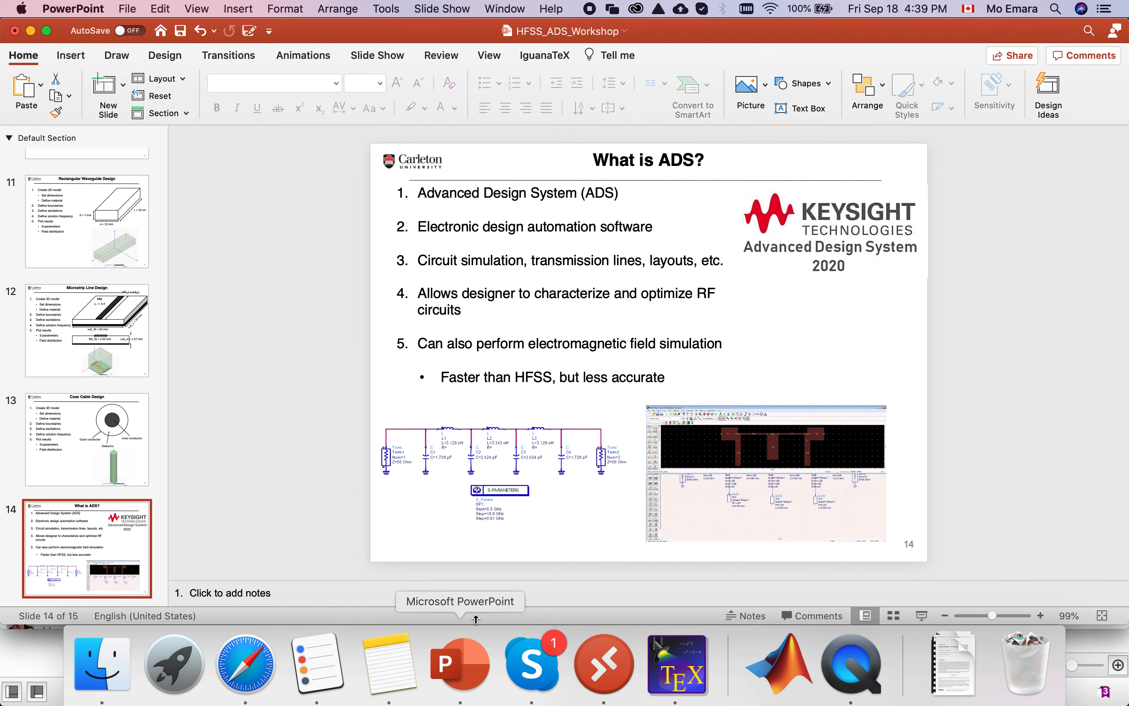
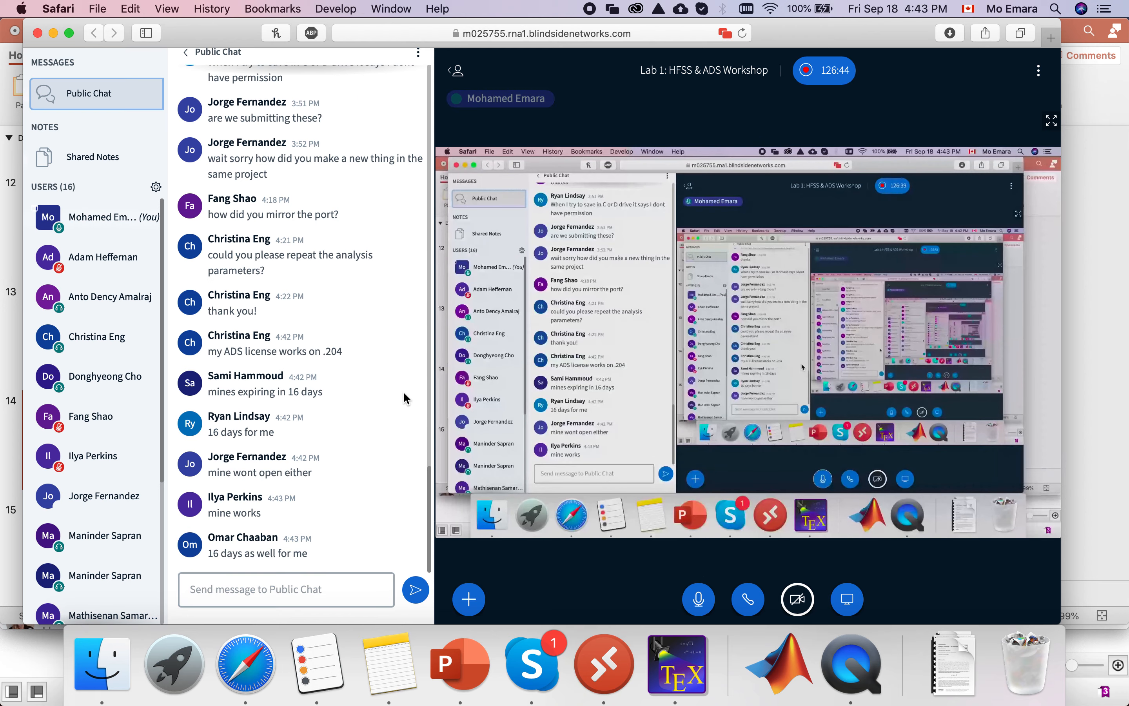
Step: Switch to the remote PC session, open Remote Desktop Connection there and enter aimee2 as the computer
click(613, 662)
double_click(350, 289)
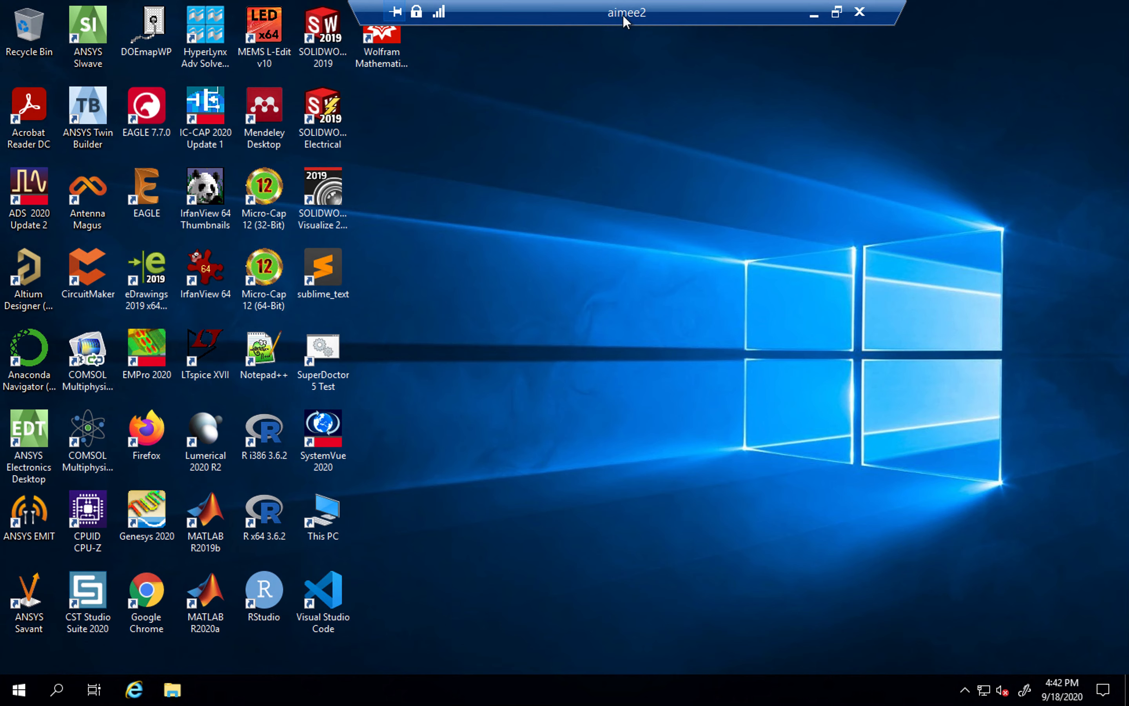
click(22, 689)
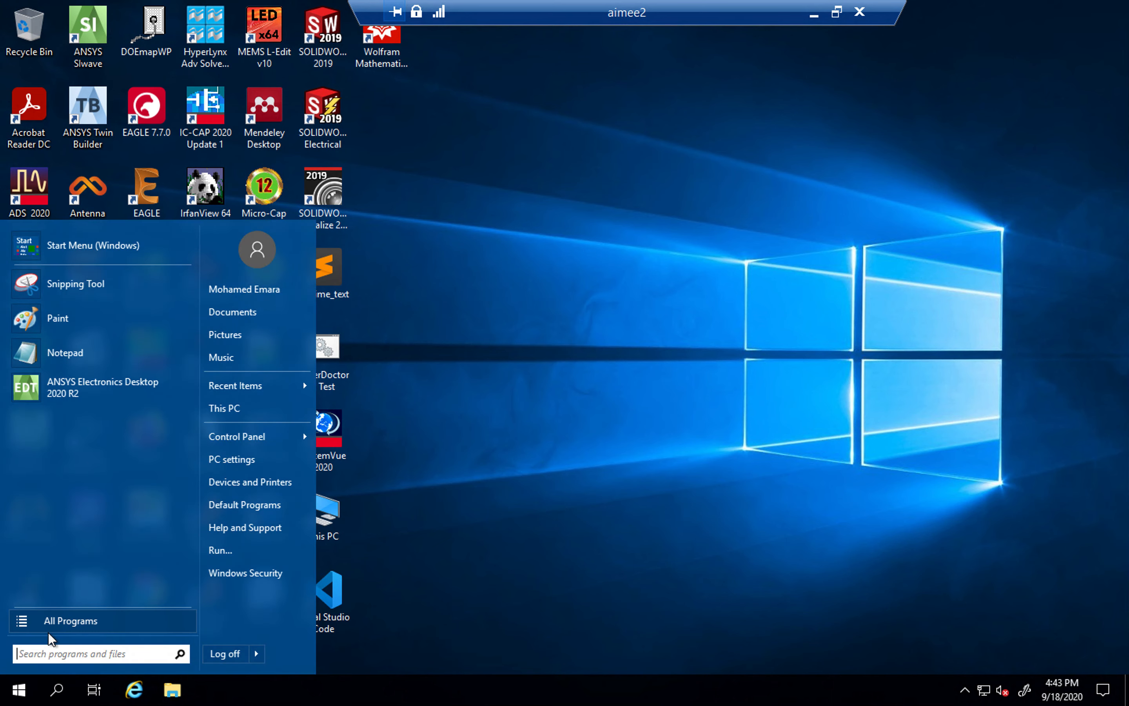
text(remote)
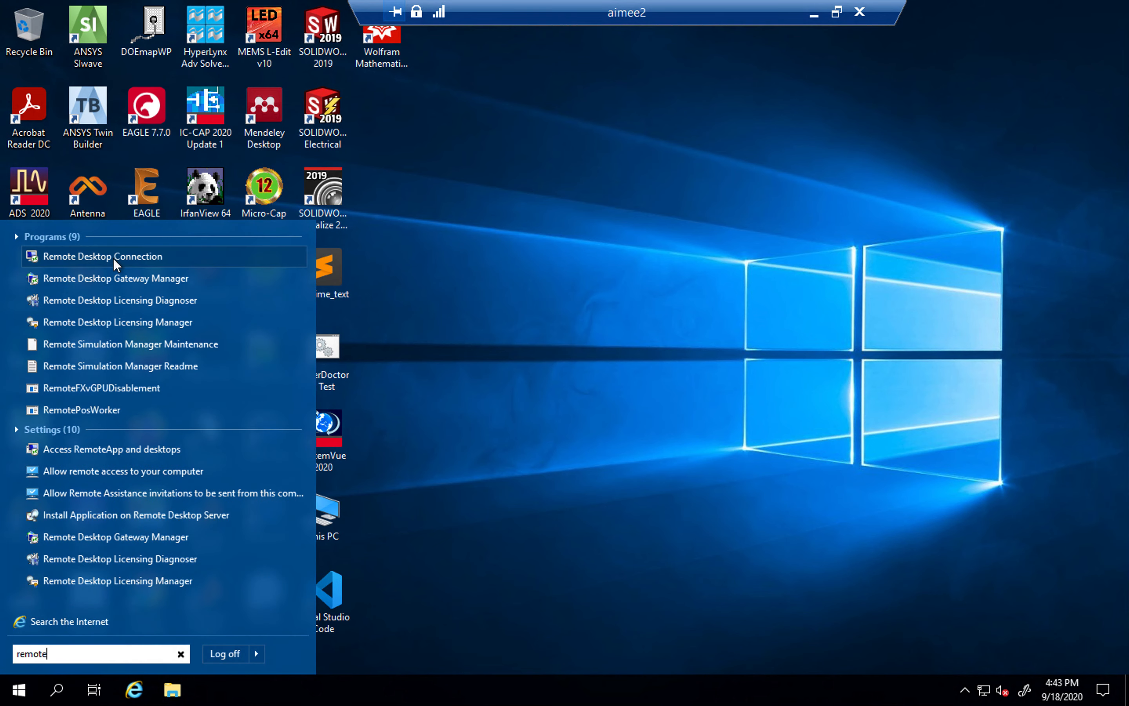
click(113, 258)
text(aimee2)
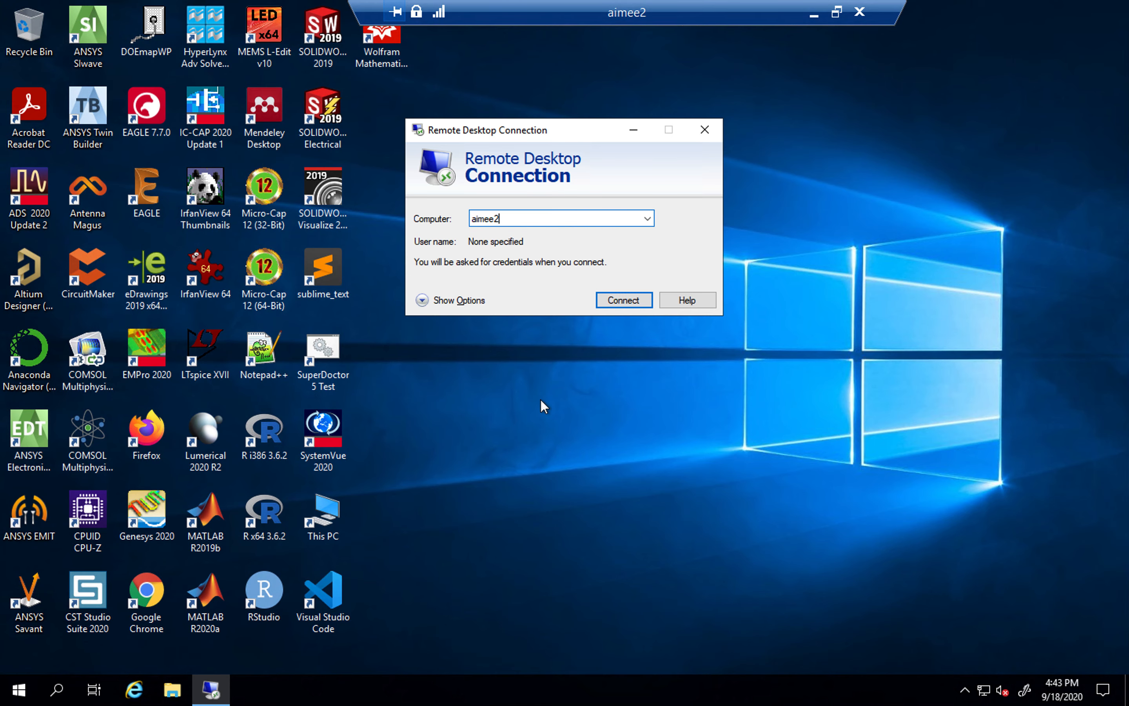
Step: Leave the remote session for the workshop meeting in Safari and activate the public chat's message field
key(ctrl+Left)
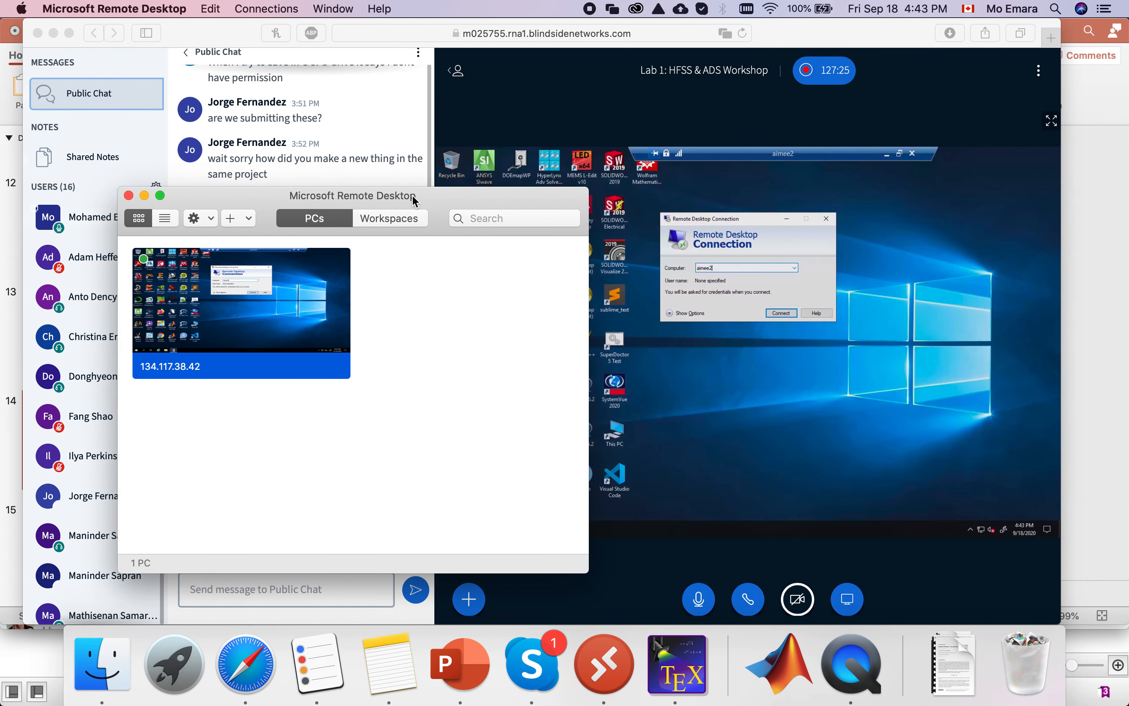
click(391, 162)
click(296, 597)
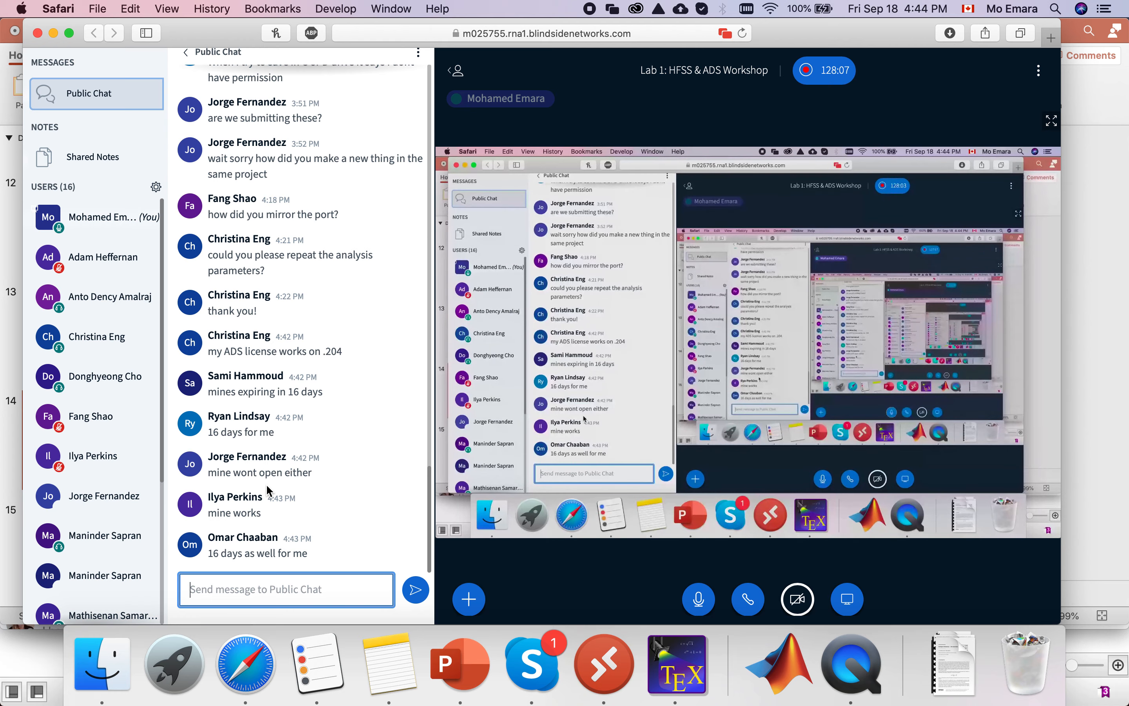
Step: Show slide 15, Structures to be Designed and Simulated, in PowerPoint and check the meeting's public chat in Safari
click(449, 646)
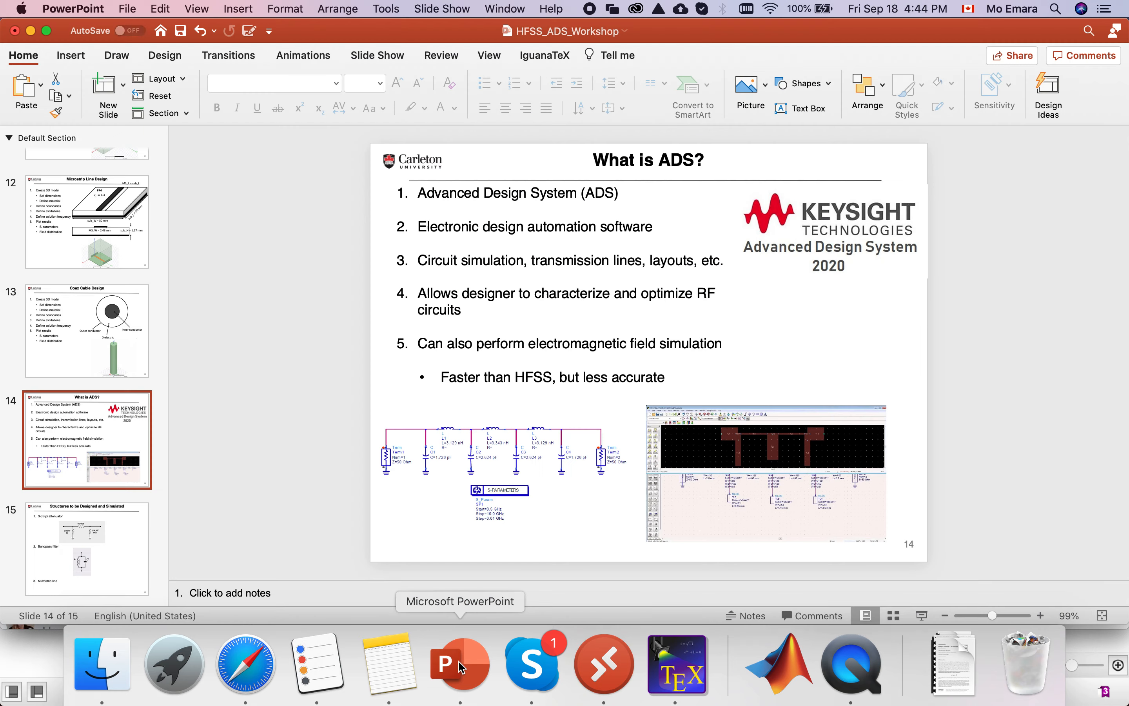
click(112, 531)
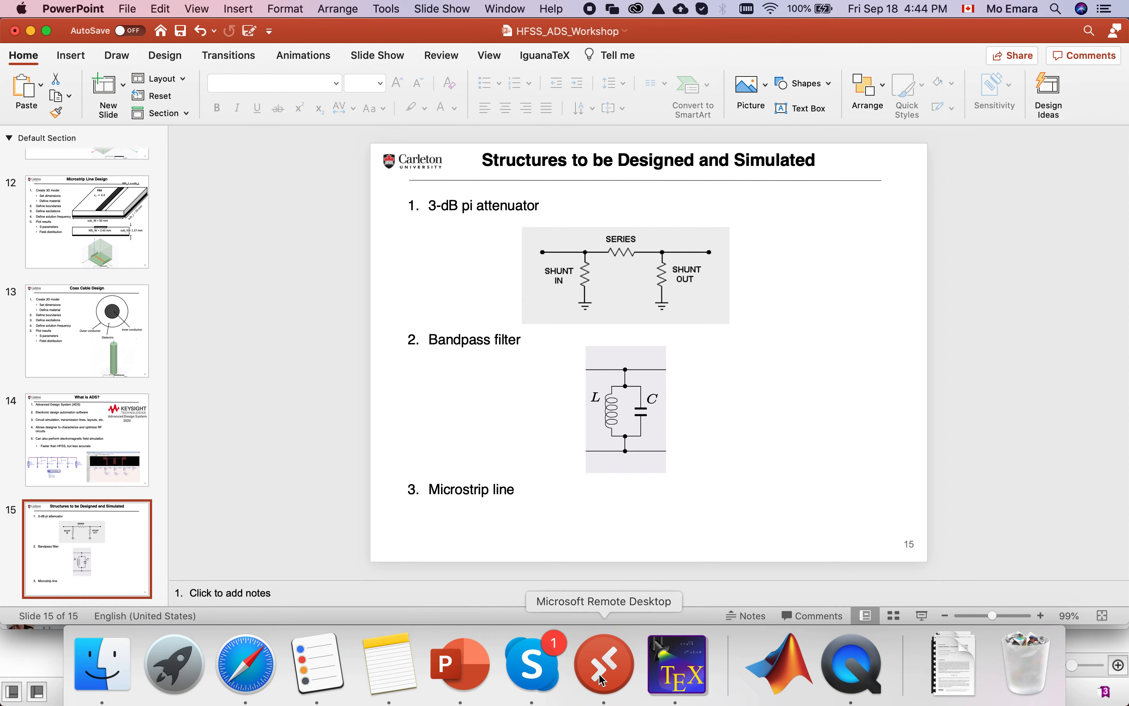
click(242, 676)
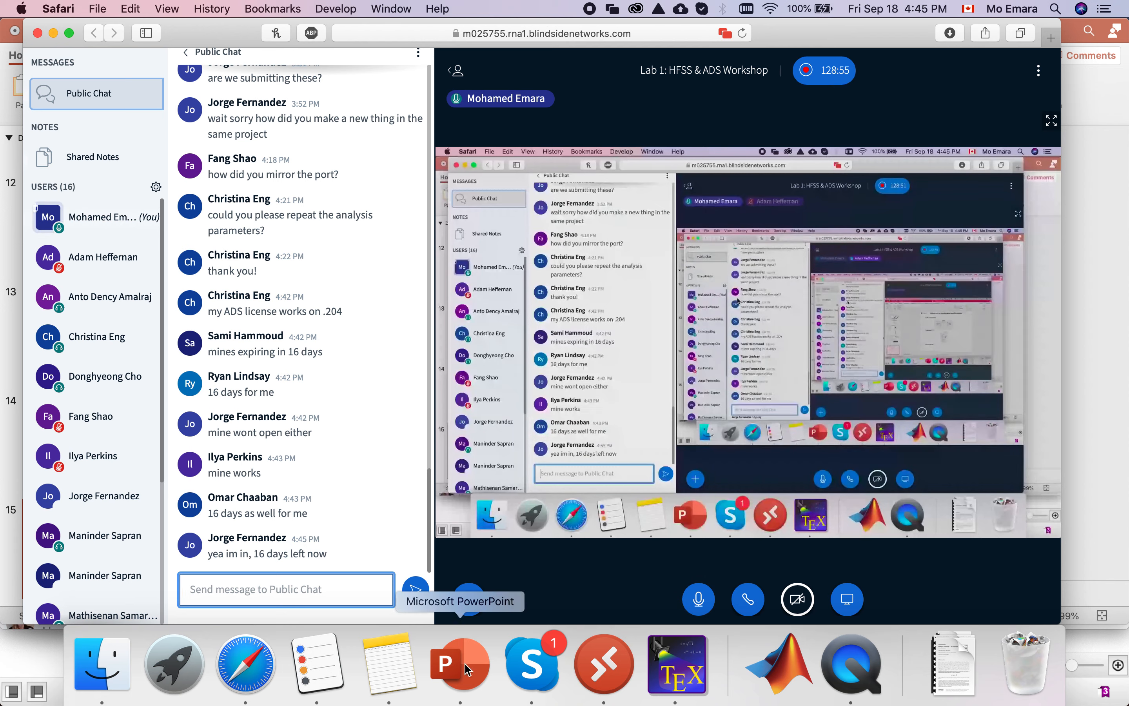
Step: Return to the remote PC session in Microsoft Remote Desktop and close the Remote Desktop Connection dialog
click(601, 663)
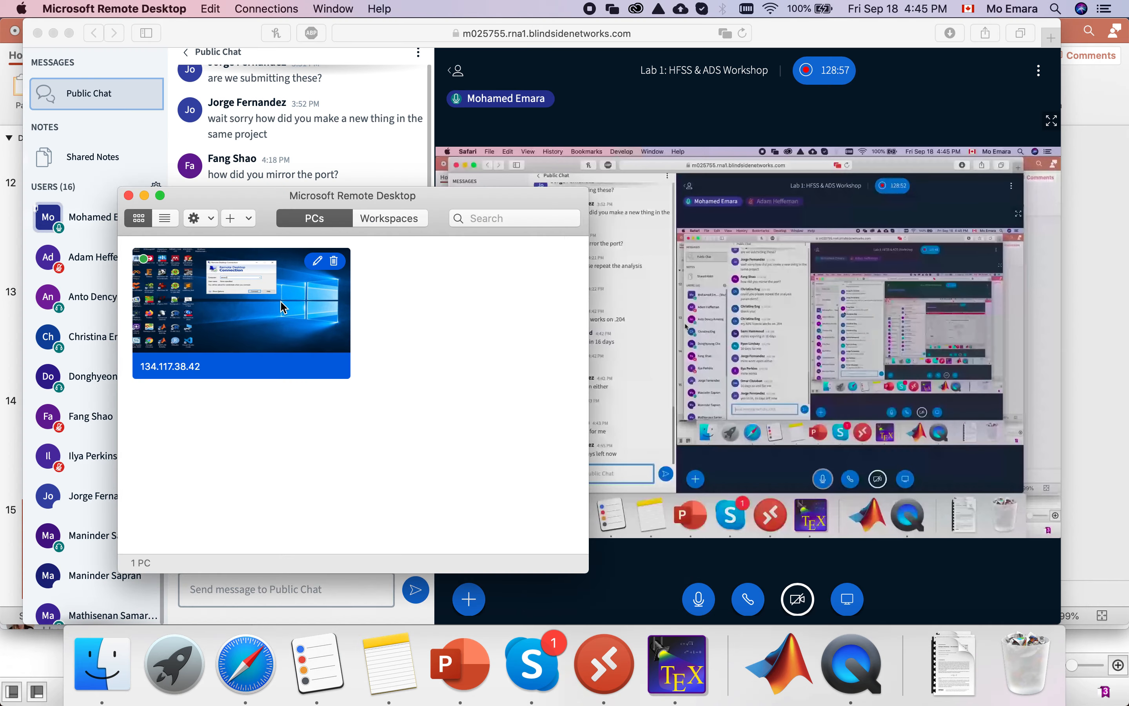
double_click(239, 299)
click(704, 130)
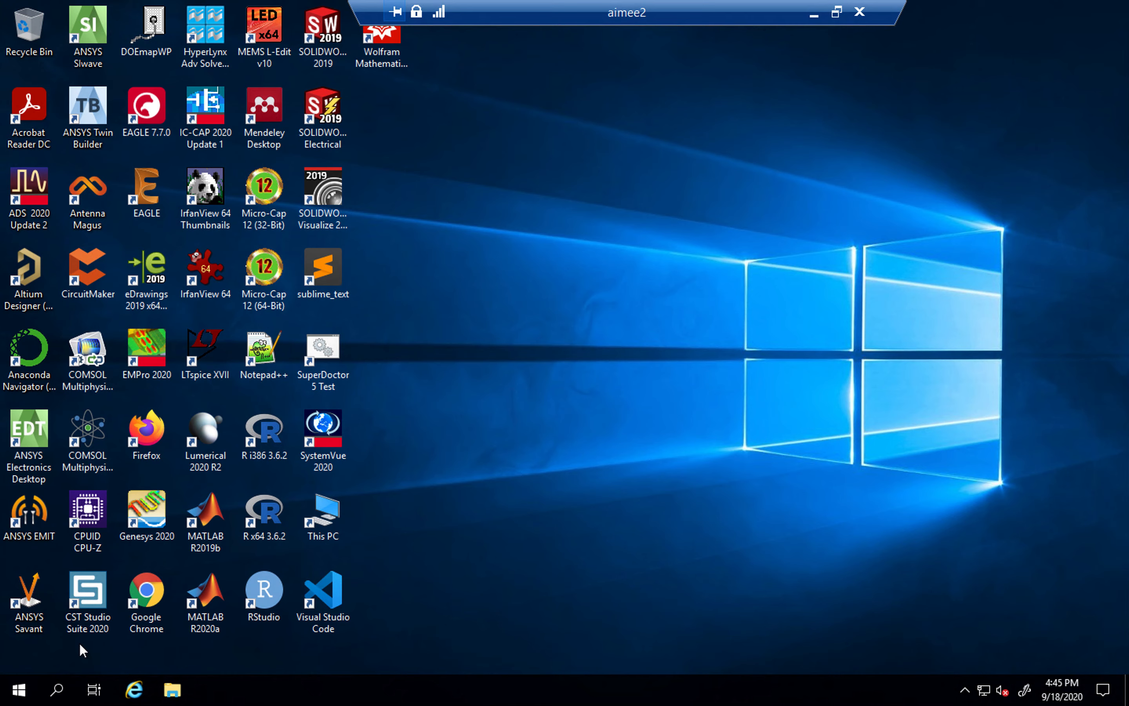
Step: Launch Advanced Design System 2020 Update 2, dismiss the license warning and choose the New to ADS quick start
click(18, 690)
text(a)
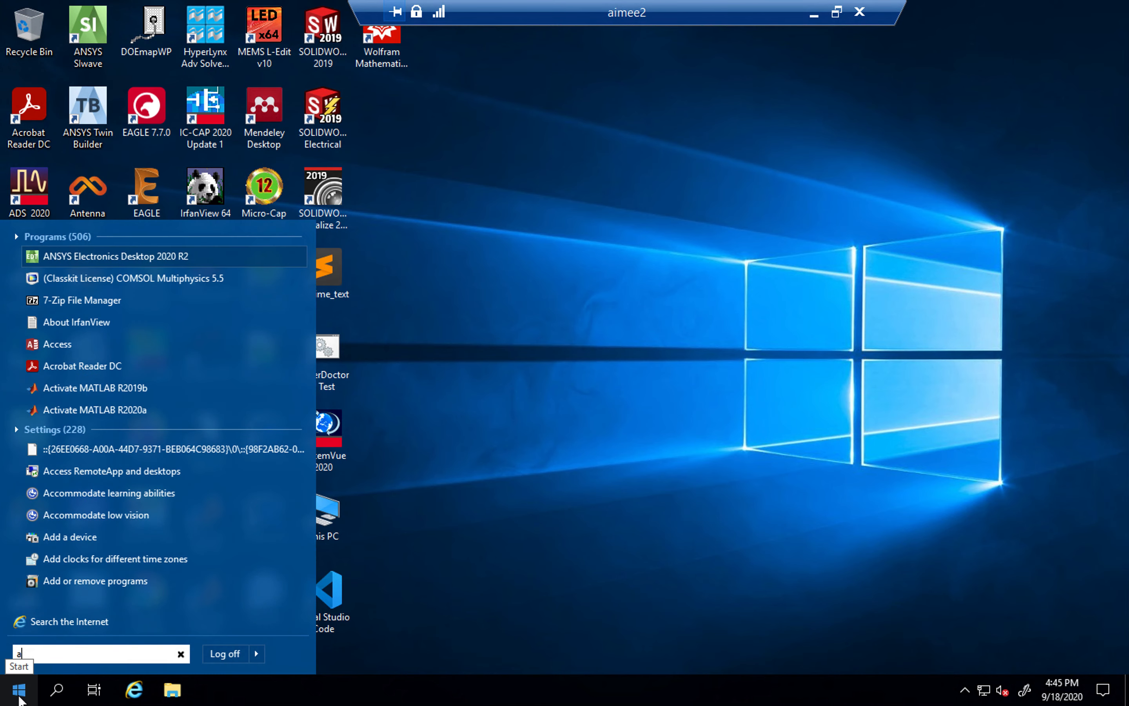
text(dva)
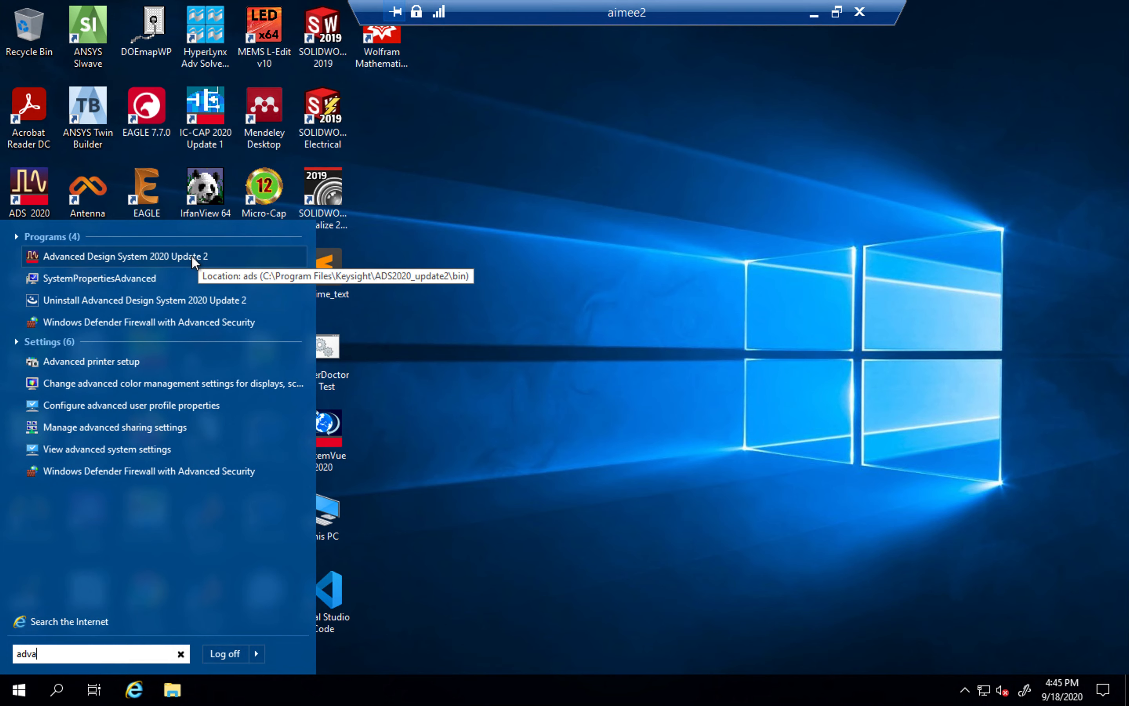
click(95, 256)
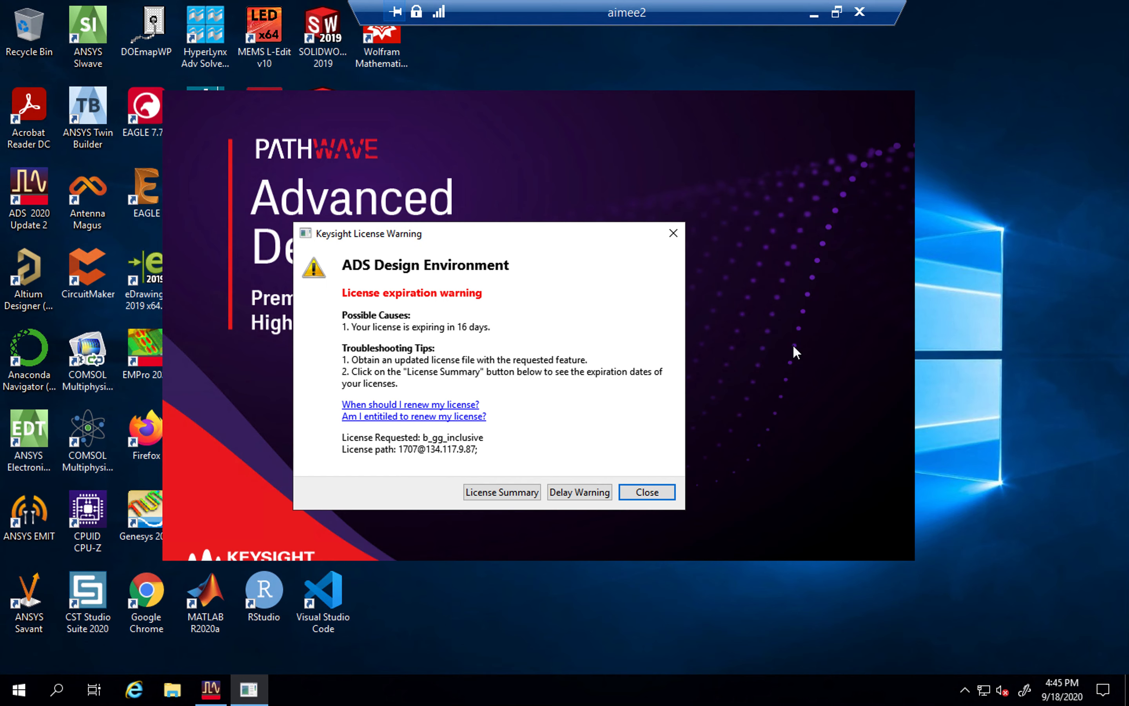
click(641, 496)
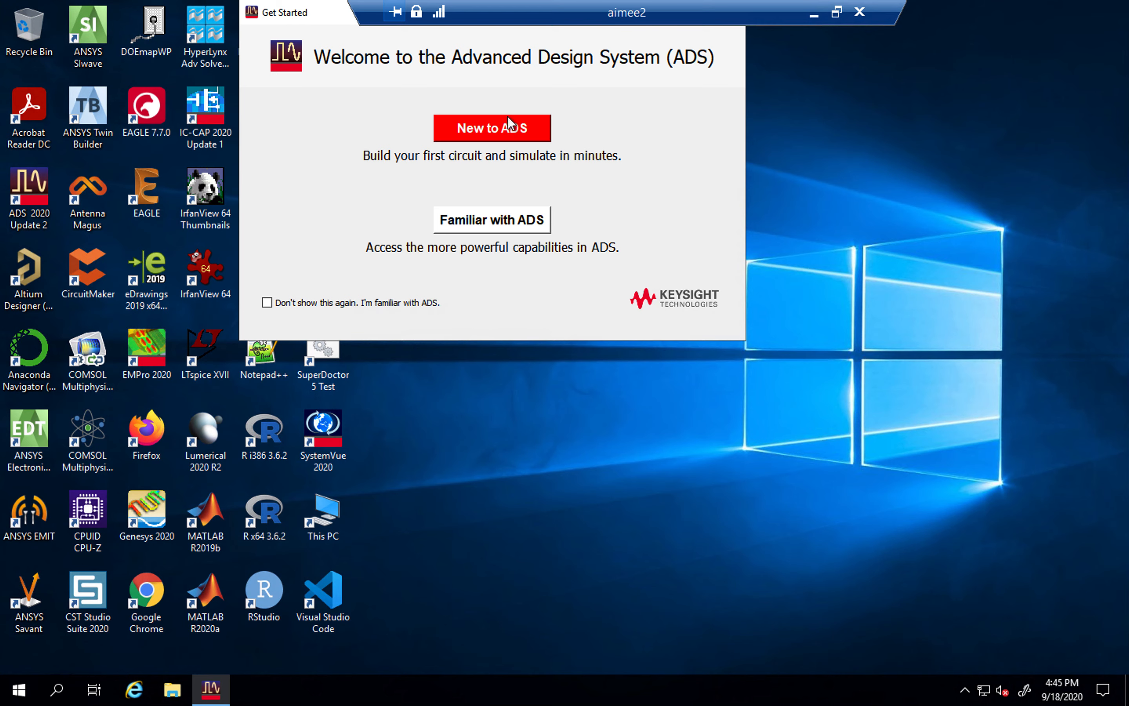
click(498, 135)
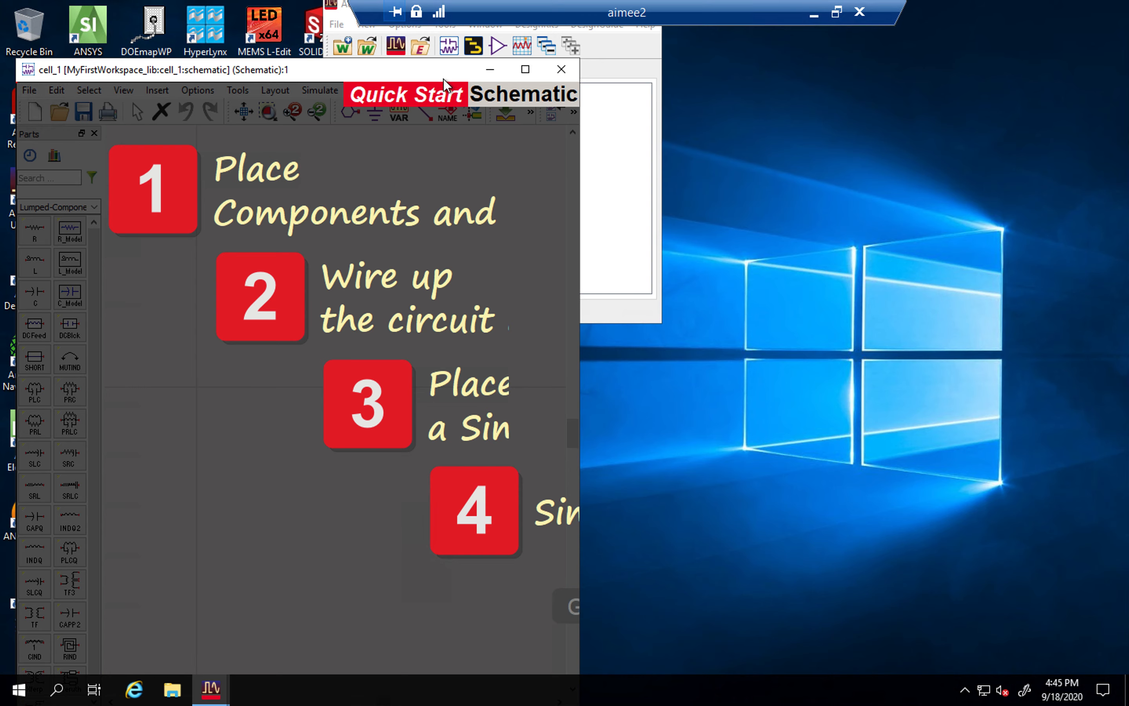
Step: Maximize the cell_1 schematic window, review the four Quick Start steps and dismiss the guide
double_click(442, 70)
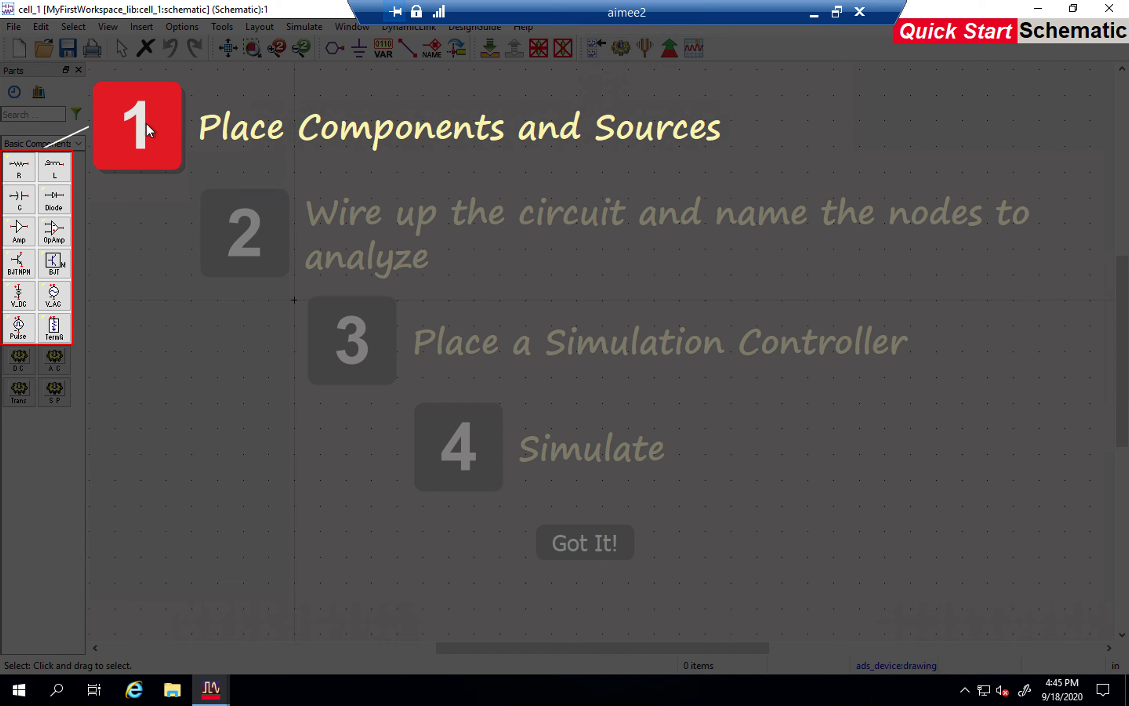
mouse_move(249, 225)
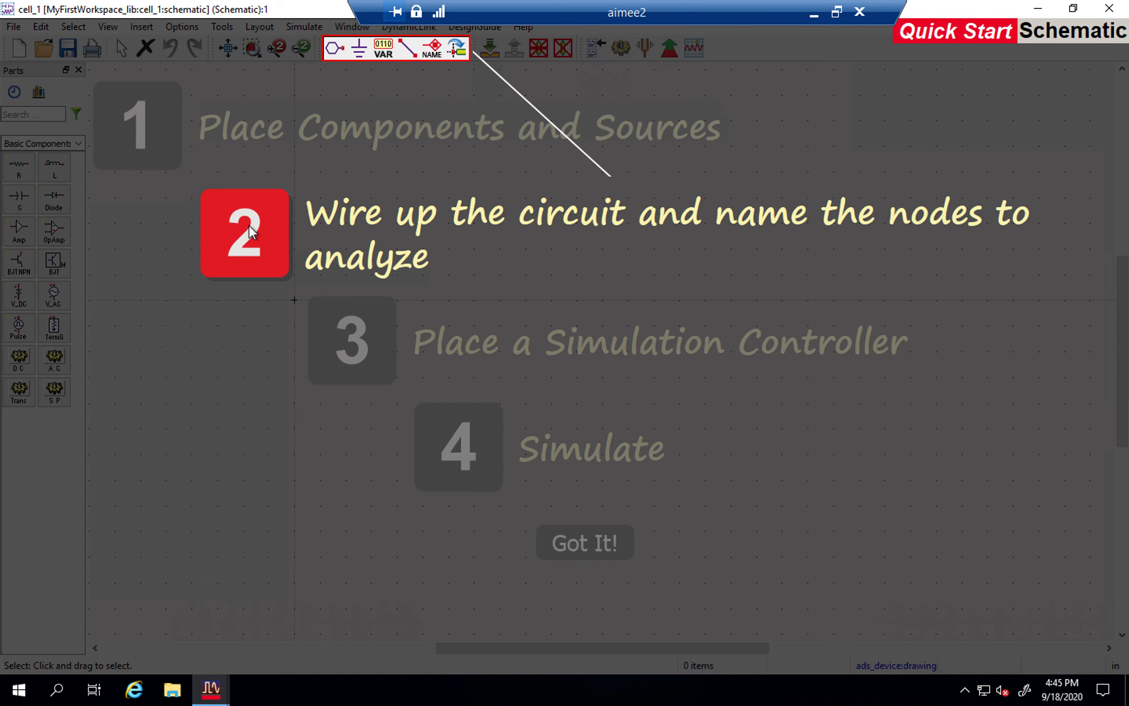
mouse_move(355, 328)
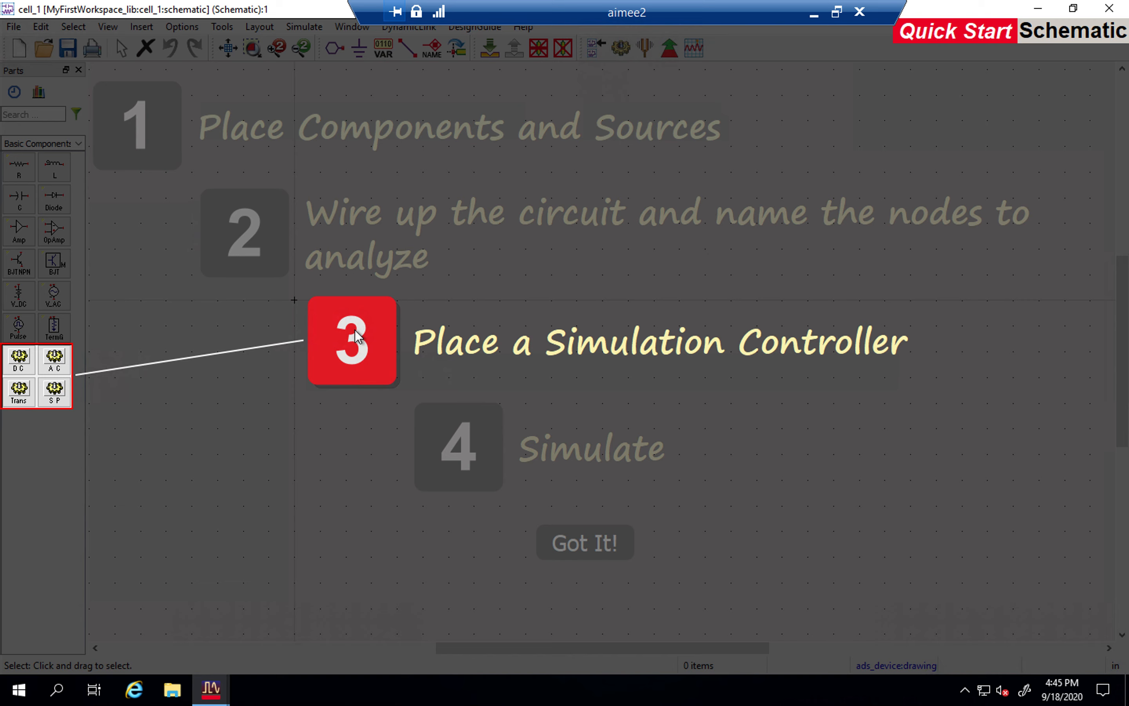
mouse_move(479, 453)
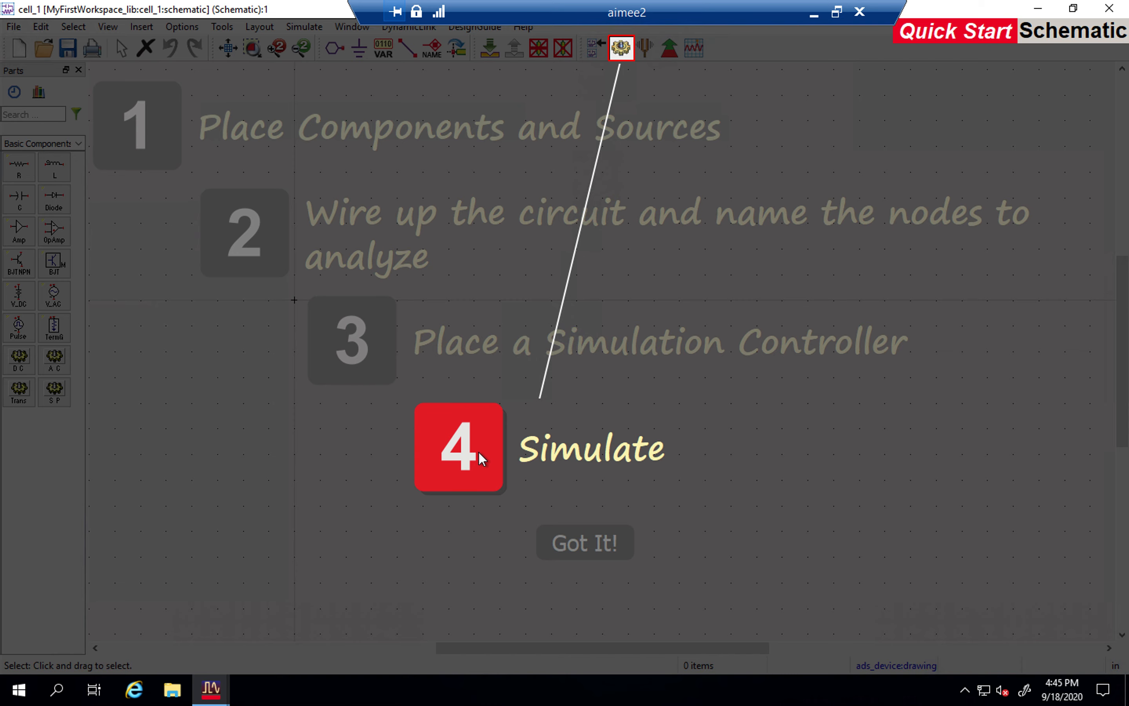
click(568, 537)
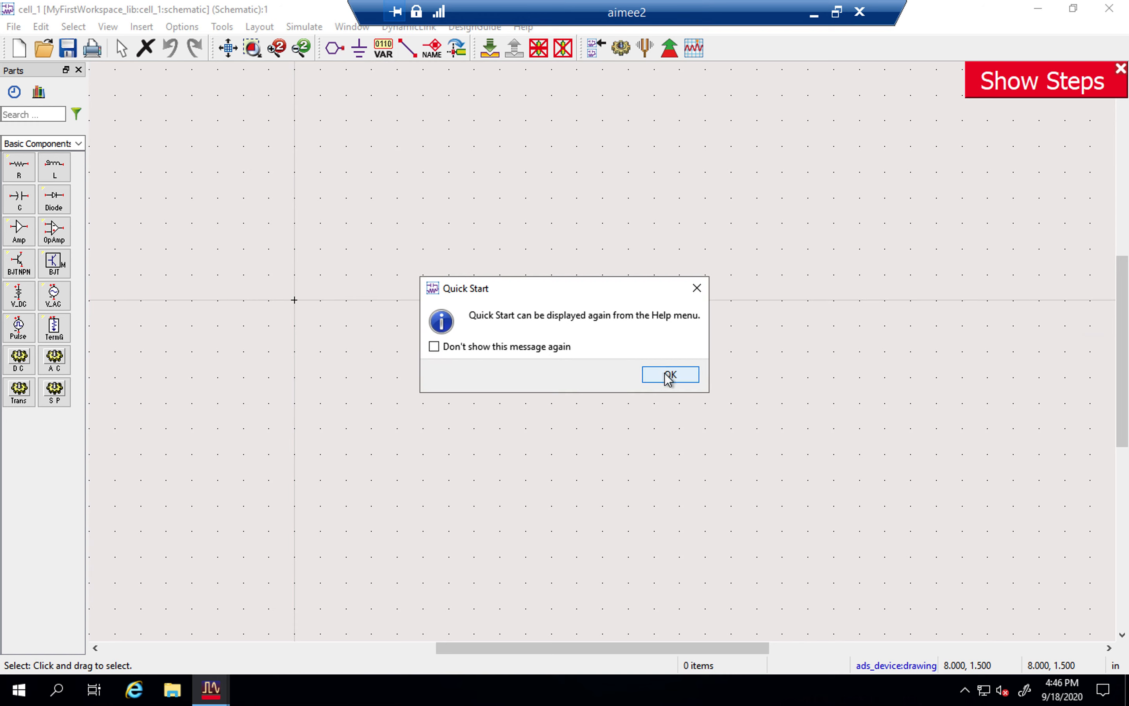
click(671, 380)
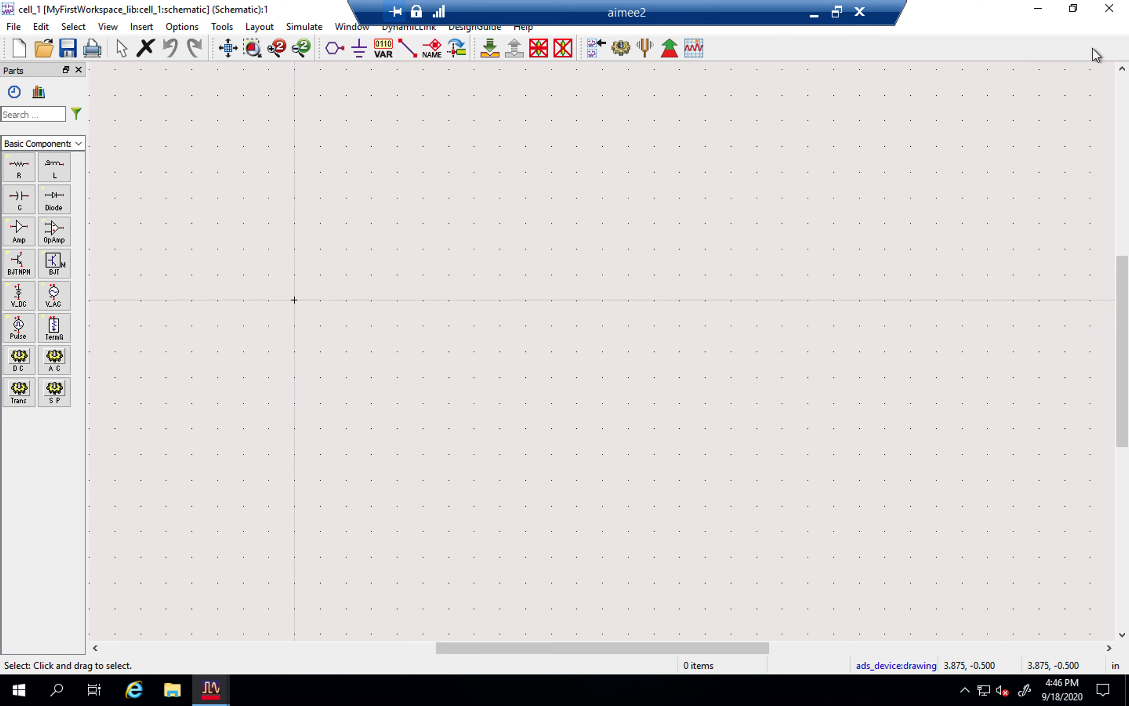
Step: Close the cell_1 schematic window, maximize the main window and check what the cell_1 folder contains
click(1109, 8)
drag(344, 10, 345, 171)
click(486, 160)
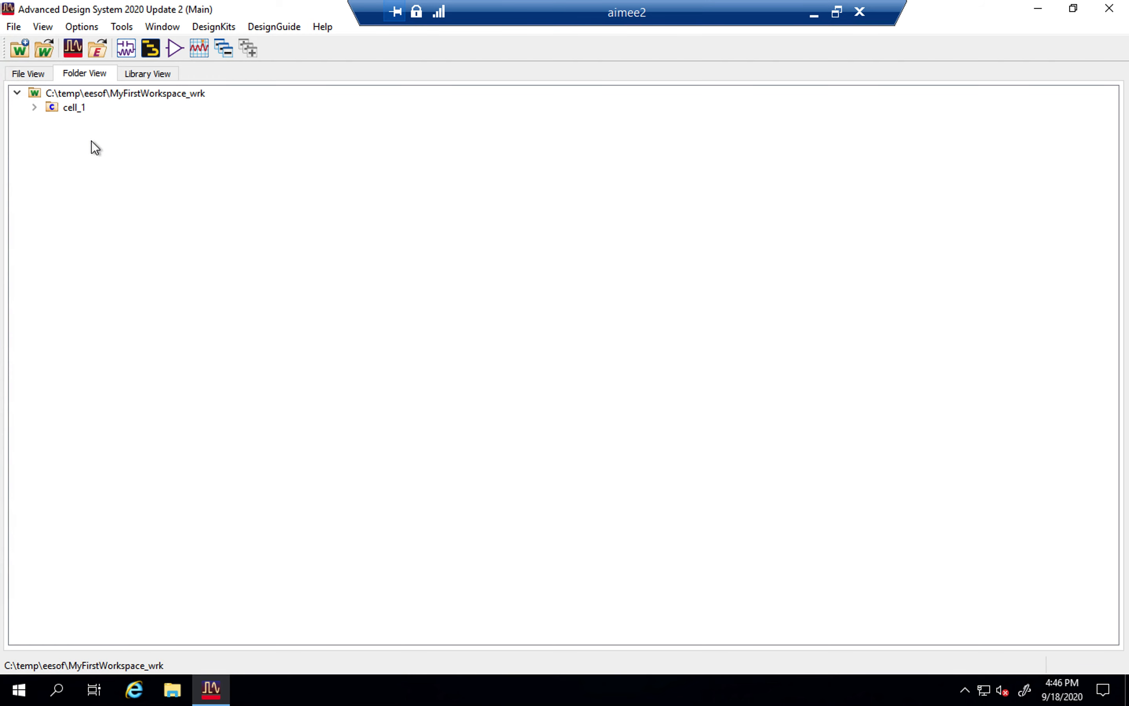
click(34, 107)
click(34, 107)
Step: Create a new schematic in a cell named Attenuator in the MyFirstWorkspace_lib library
click(20, 28)
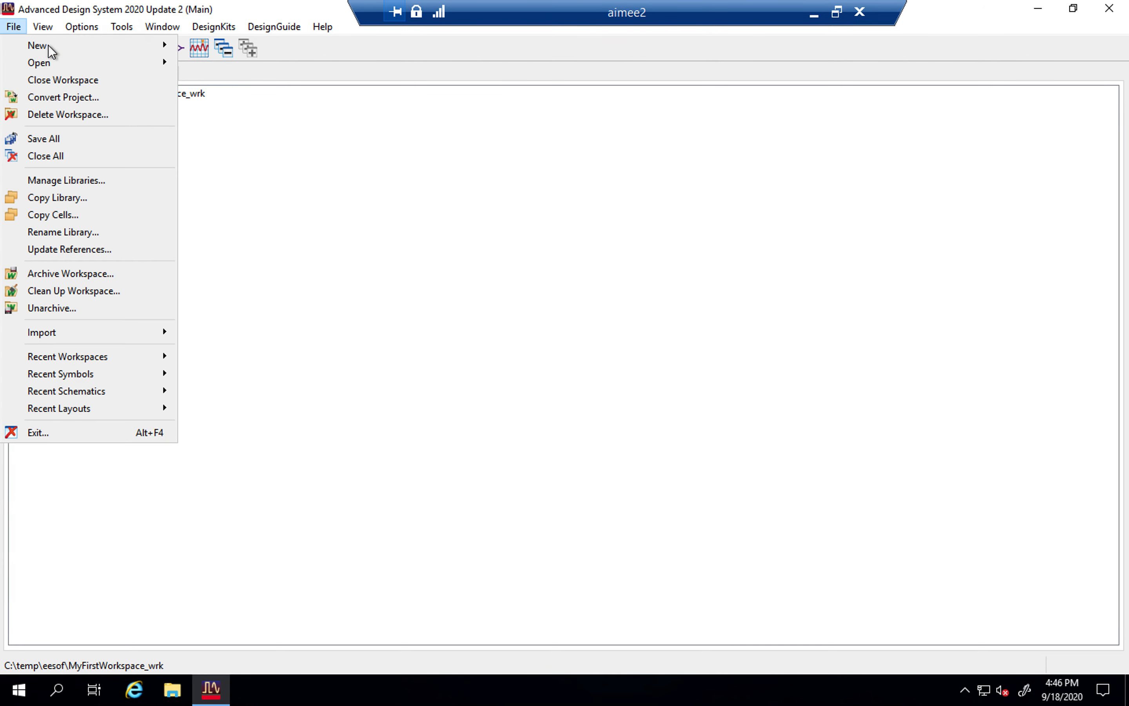
mouse_move(65, 53)
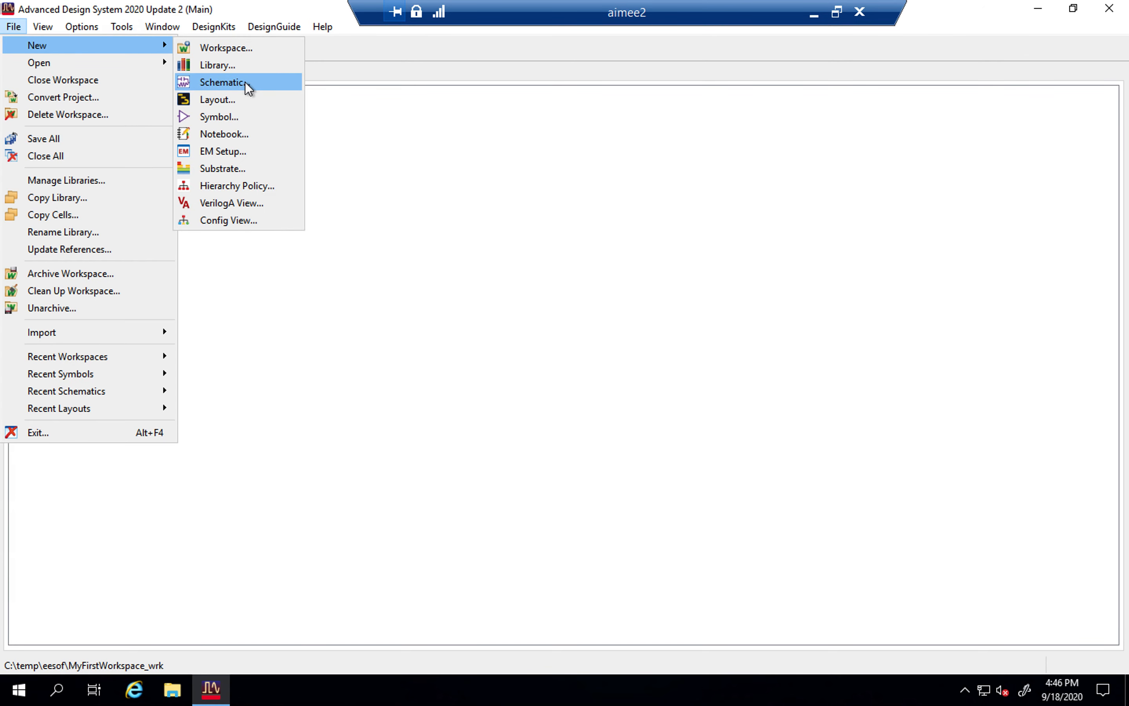
click(222, 82)
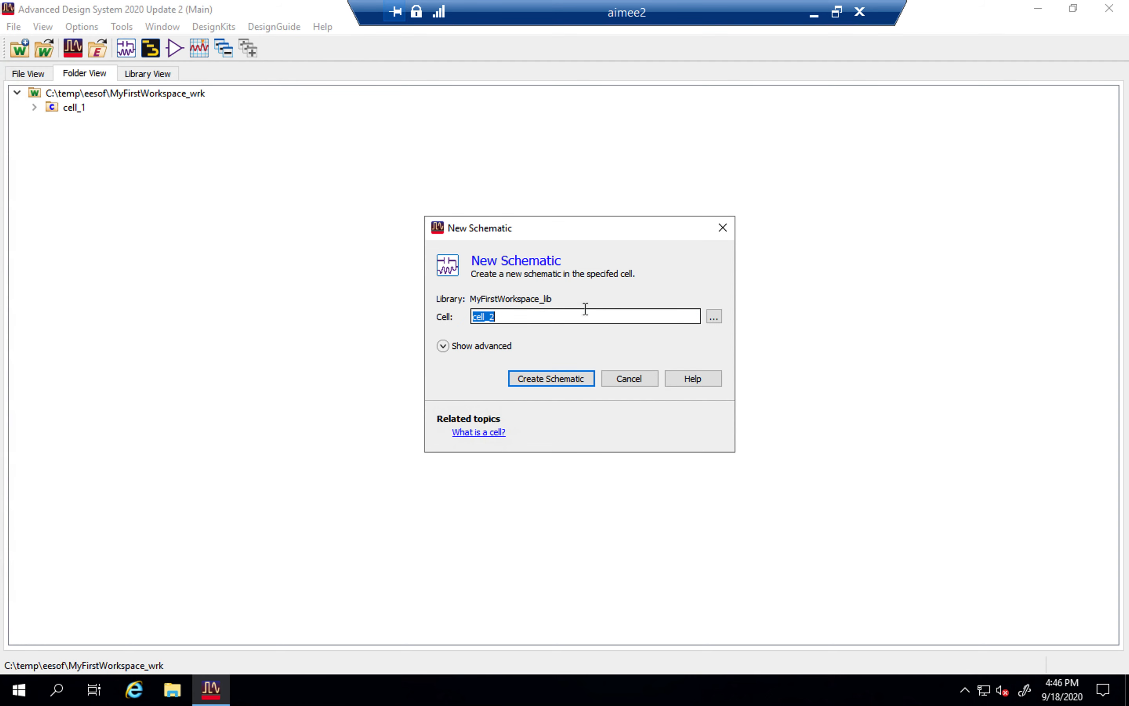
text(Attenuto)
key(BackSpace)
key(BackSpace)
text(ator)
click(561, 379)
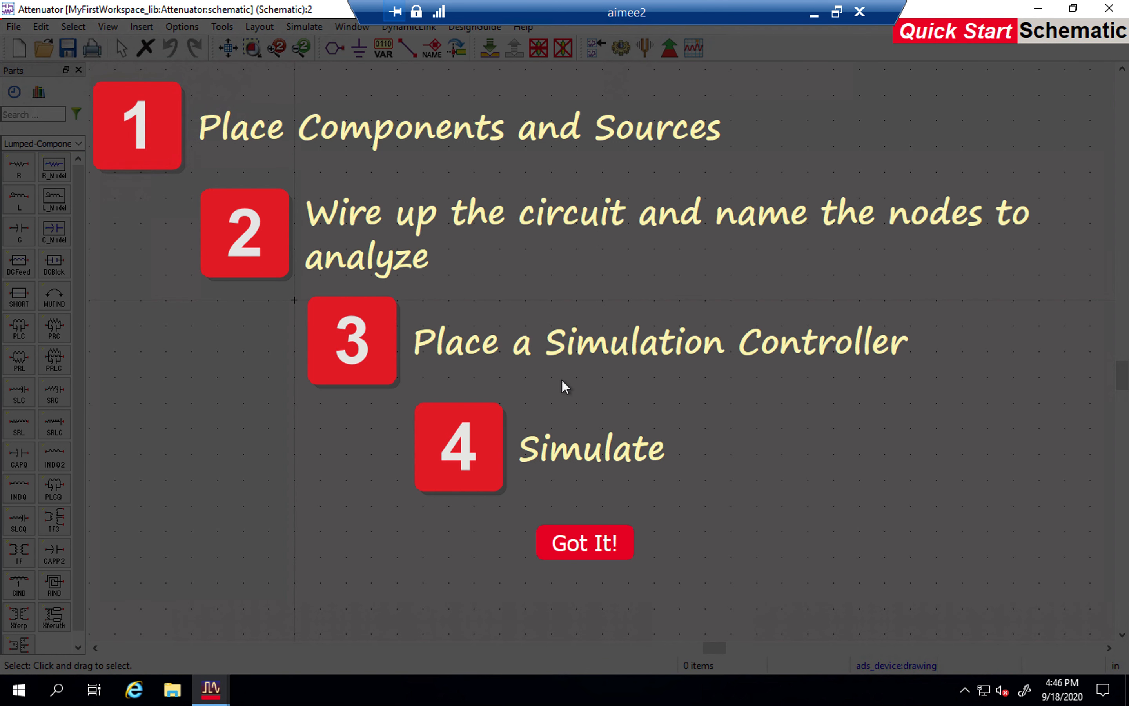
Step: Dismiss the Quick Start guide and widen the parts palette with Lumped-Components as the chosen category
click(601, 541)
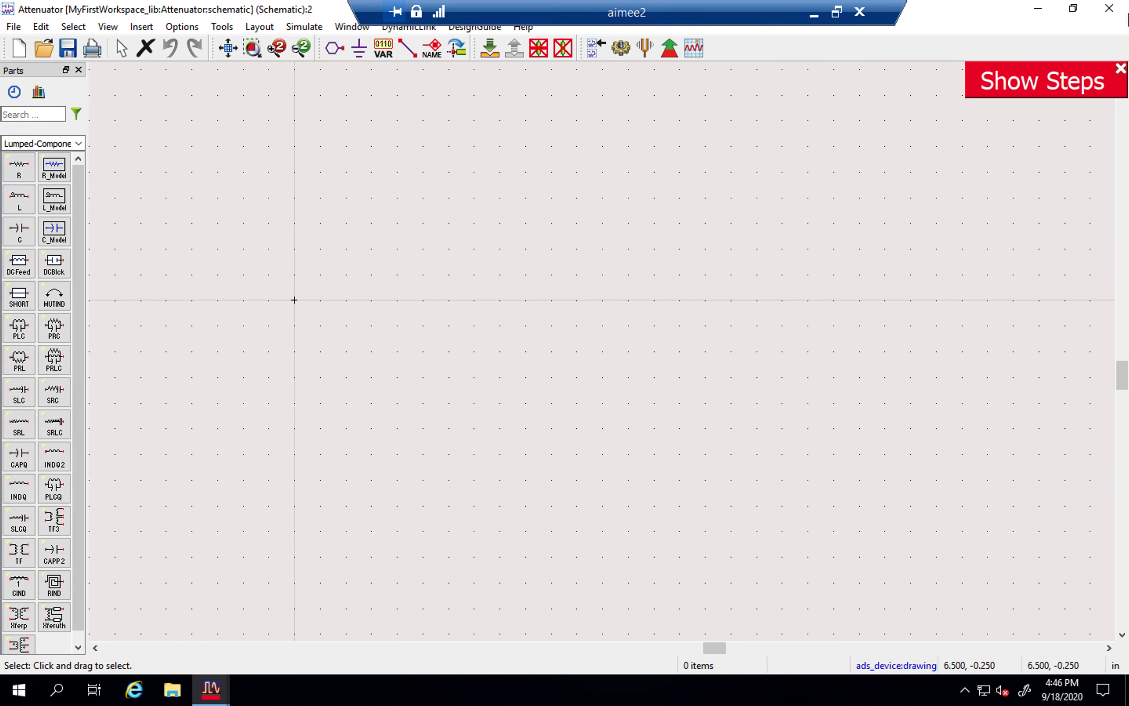
click(1121, 69)
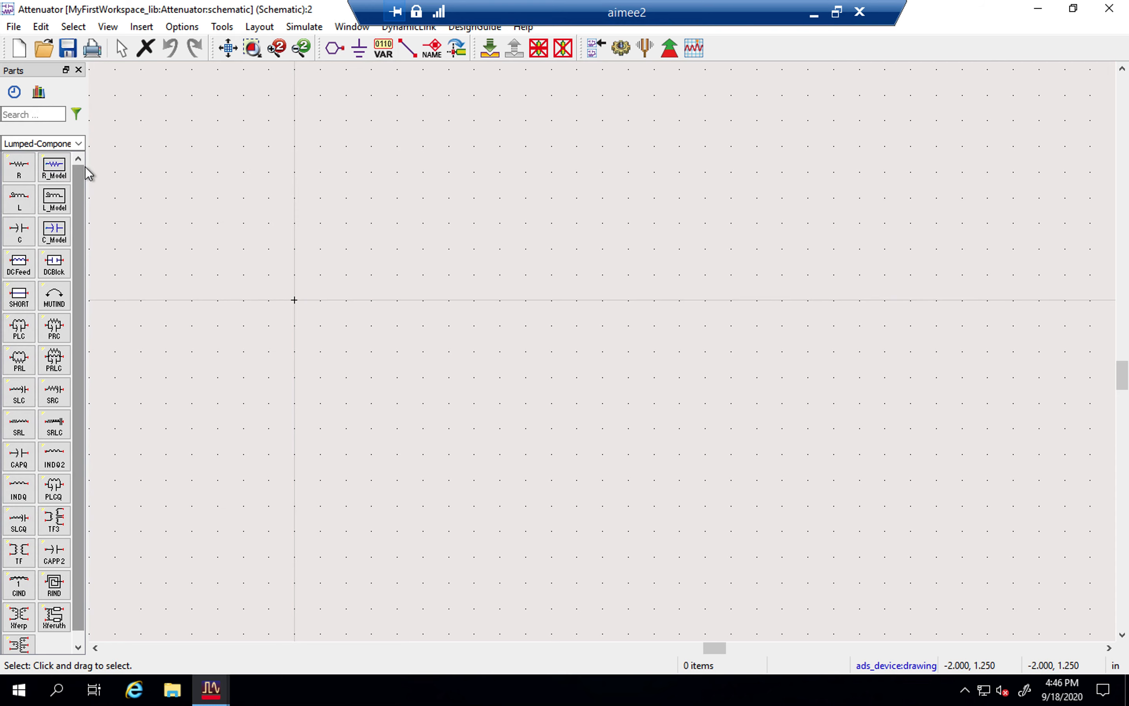
drag(86, 164, 182, 166)
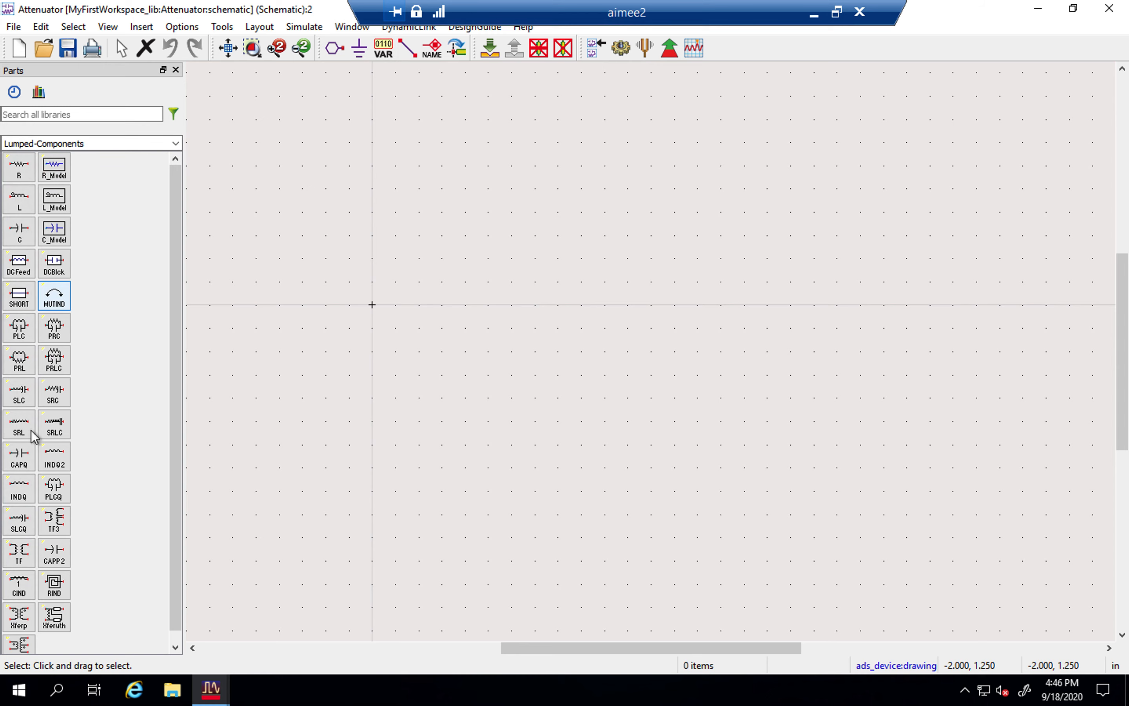
click(180, 144)
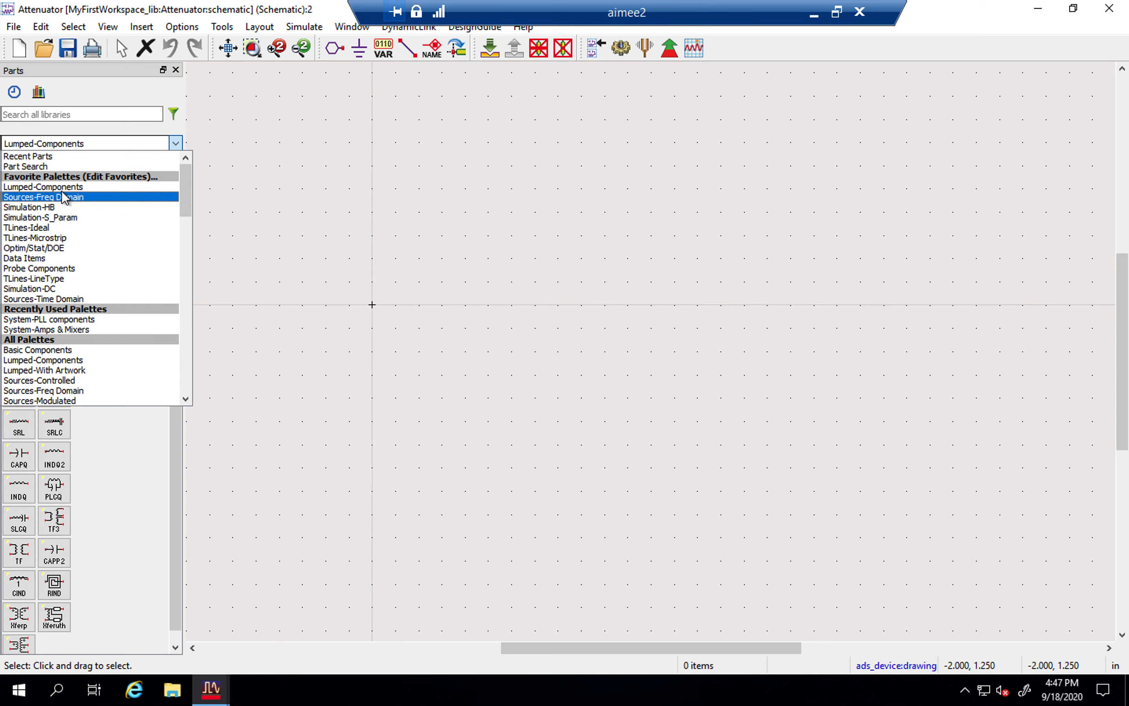
click(64, 188)
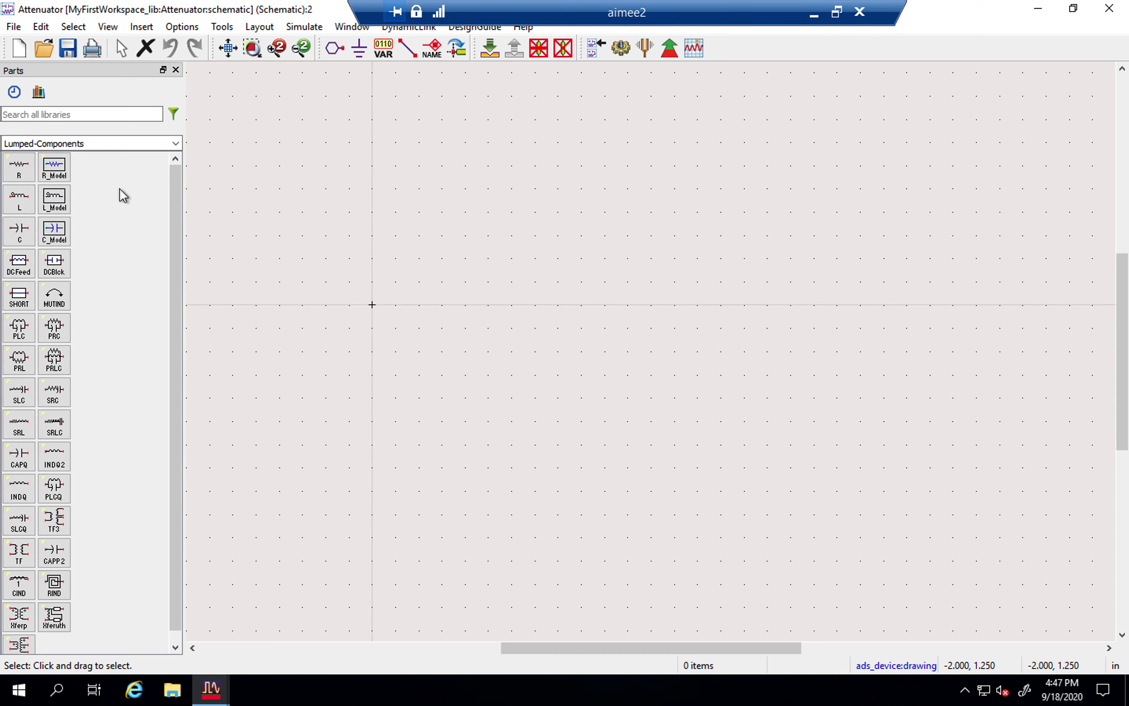
Step: Place a horizontal resistor R from Lumped-Components on the Attenuator schematic, above and to the right of the origin
click(80, 117)
click(22, 176)
click(522, 257)
key(Escape)
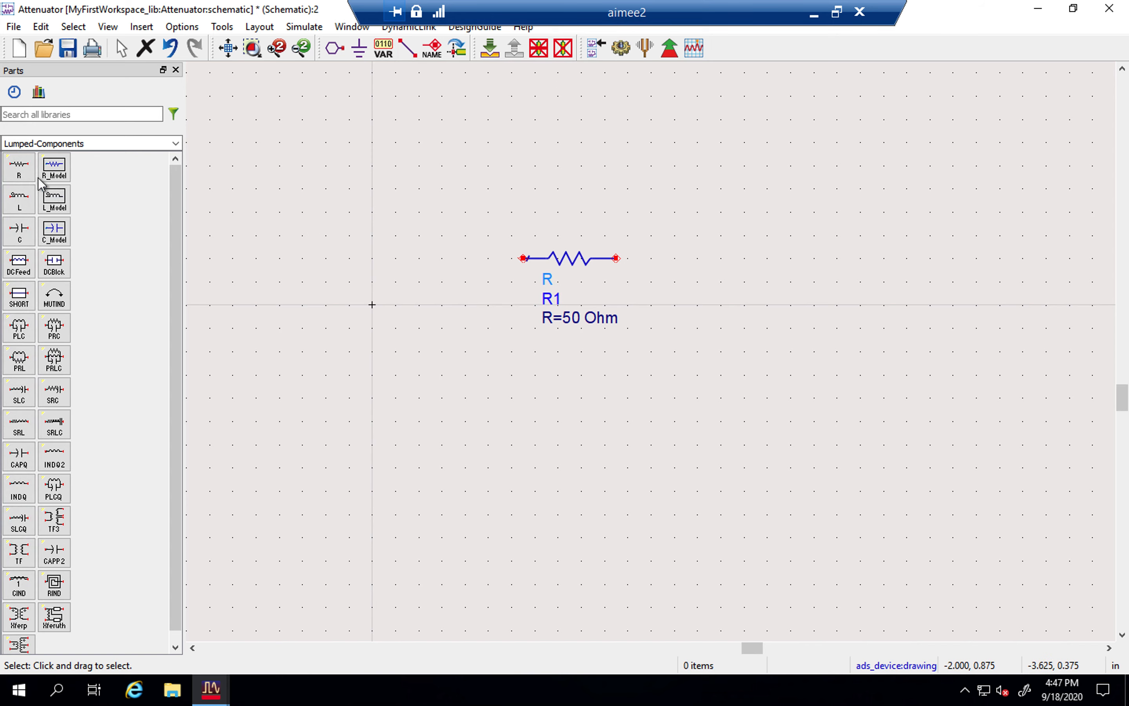
Step: Place a second resistor, rotated to vertical, left of the horizontal one with its upper pin at the same height
click(19, 167)
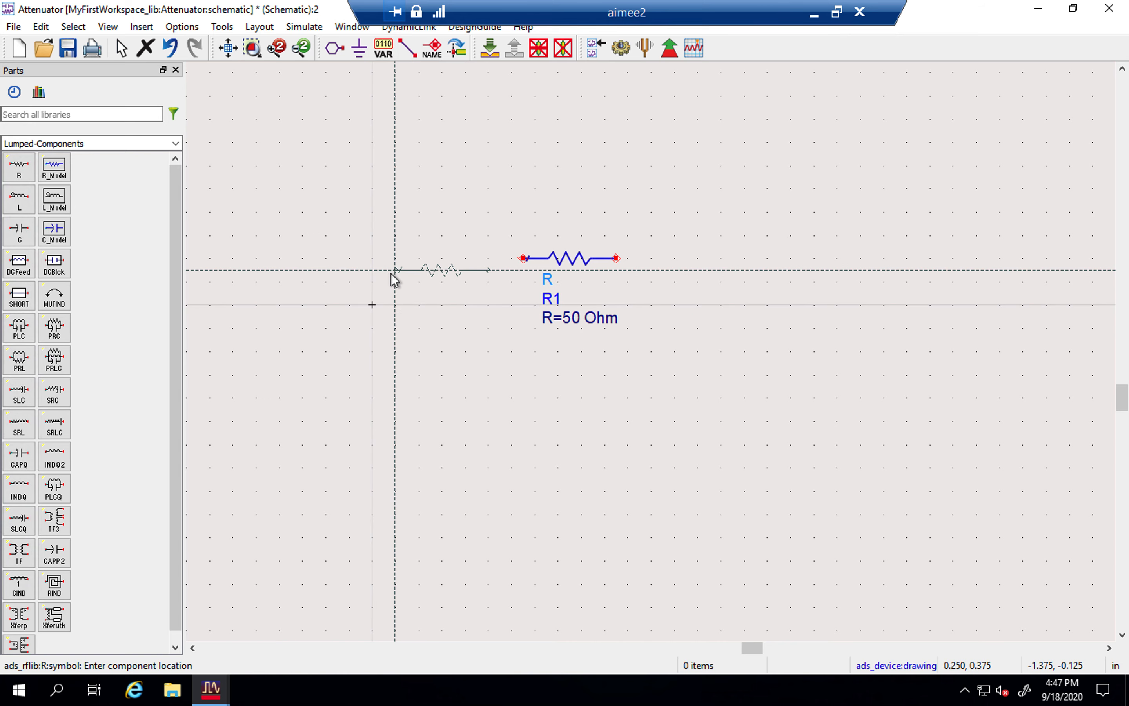
key(ctrl+r)
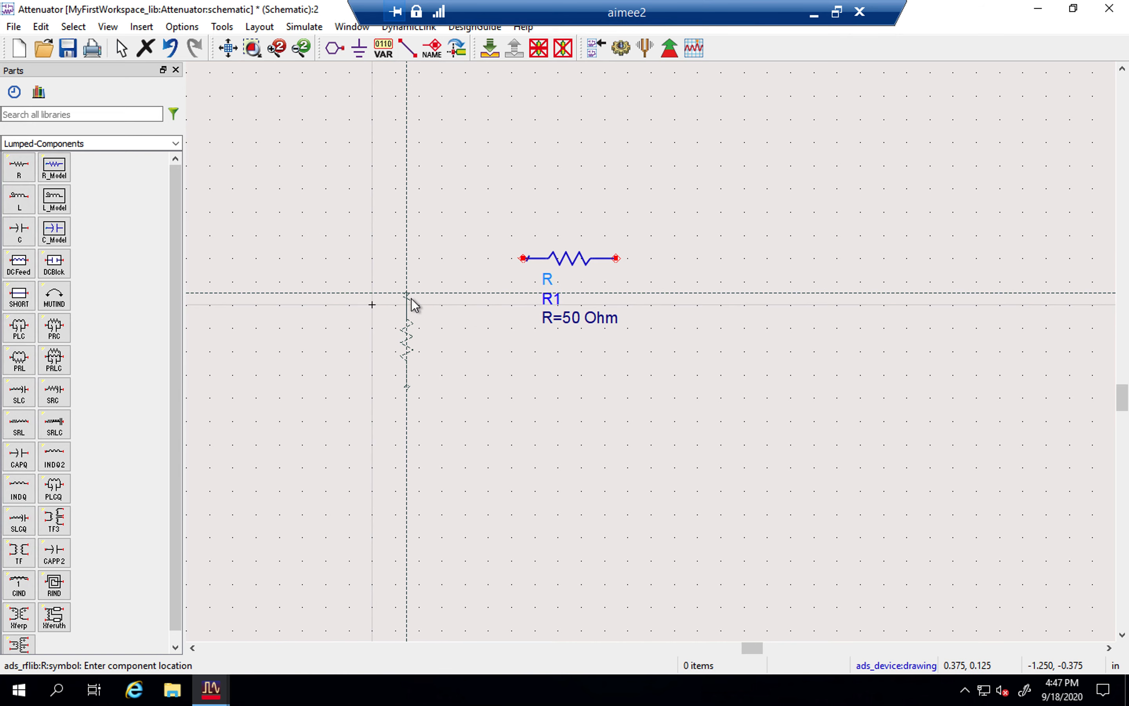
key(ctrl+r)
key(ctrl+r)
key(ctrl+r)
key(ctrl+r)
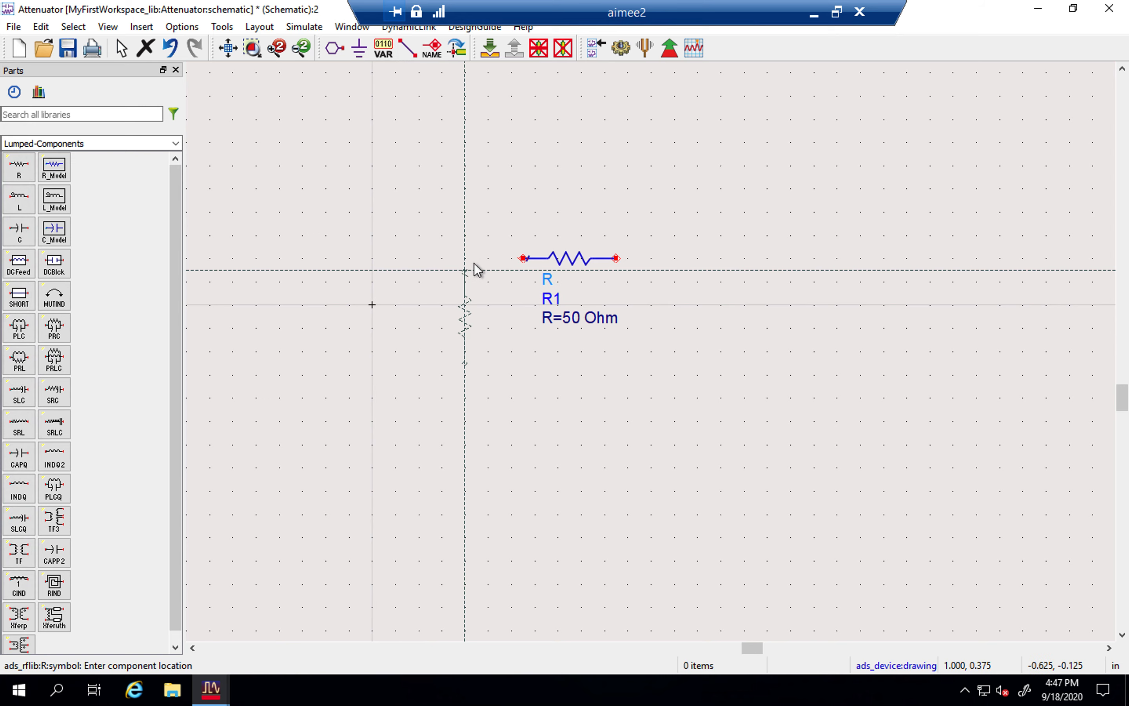
click(442, 258)
key(Escape)
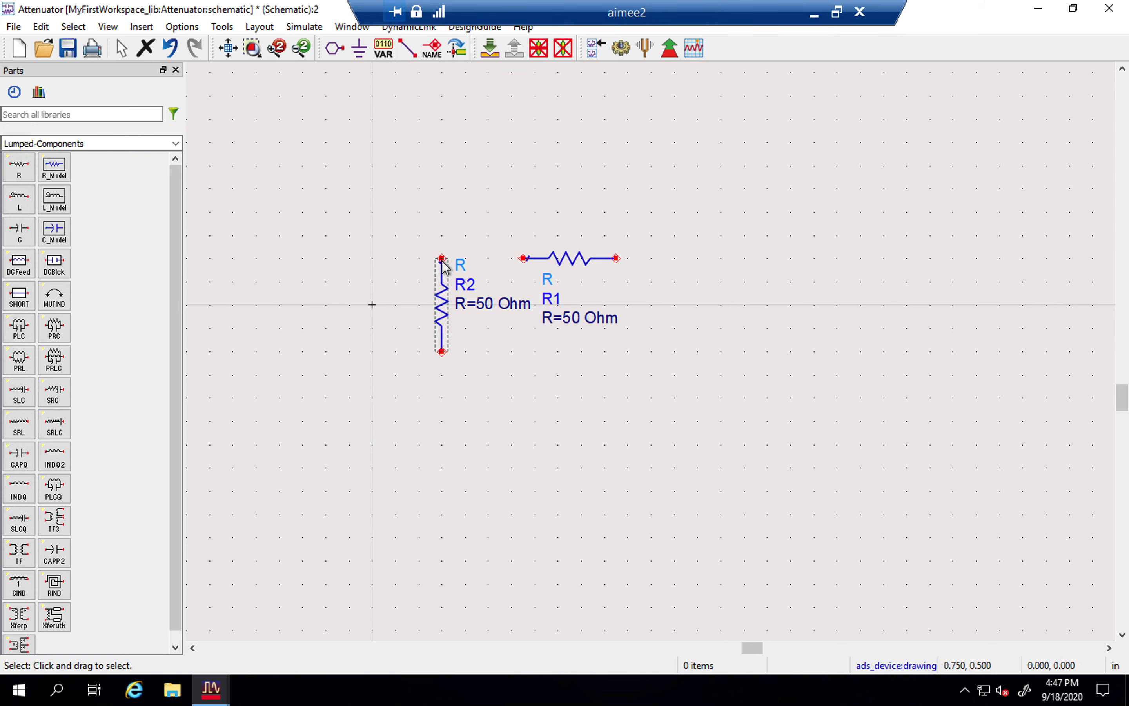
Step: Place a third resistor, rotated to vertical, to the right of the horizontal resistor
click(19, 167)
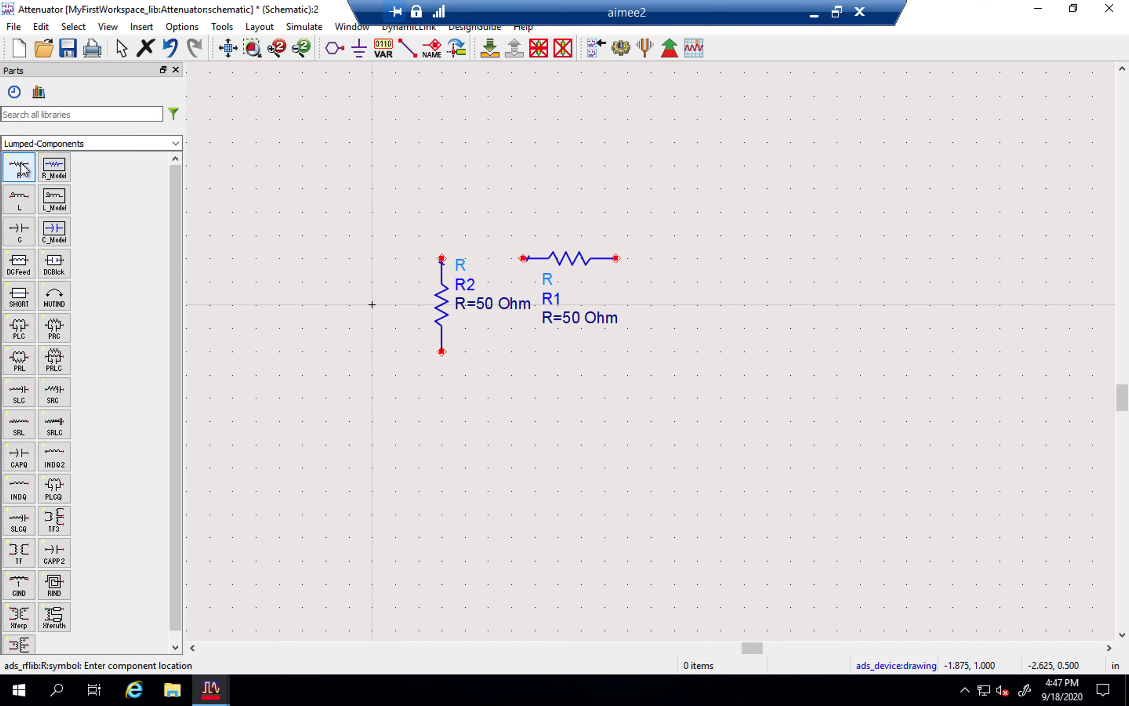
key(ctrl+r)
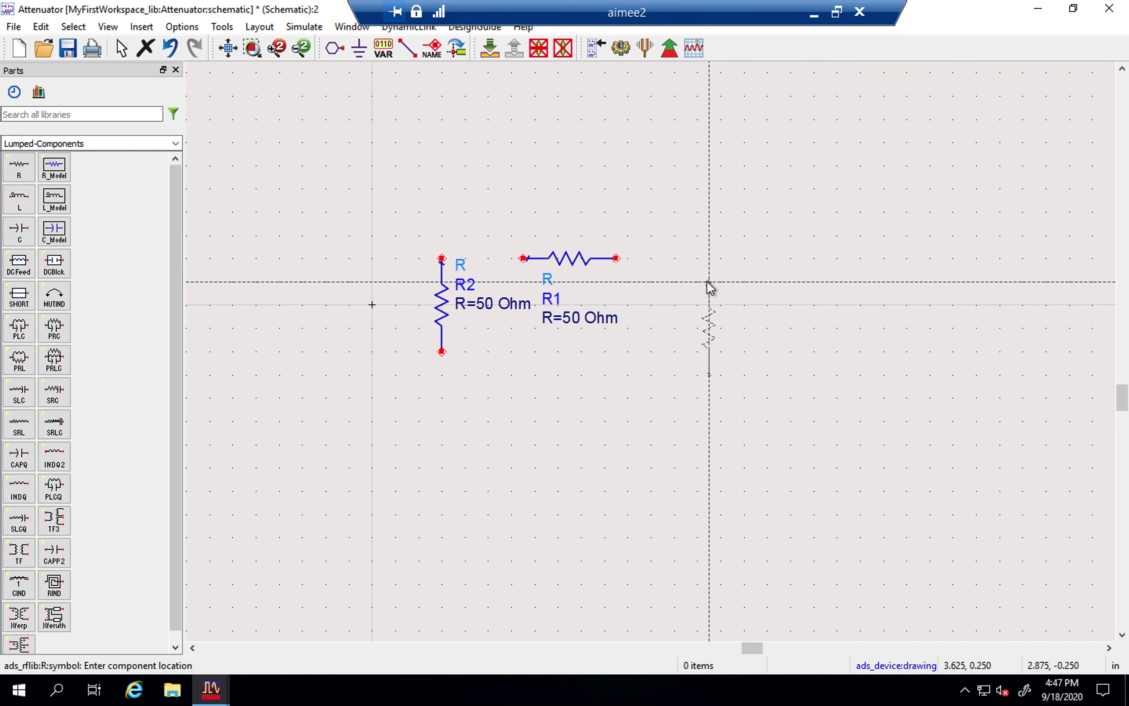
click(699, 270)
key(Escape)
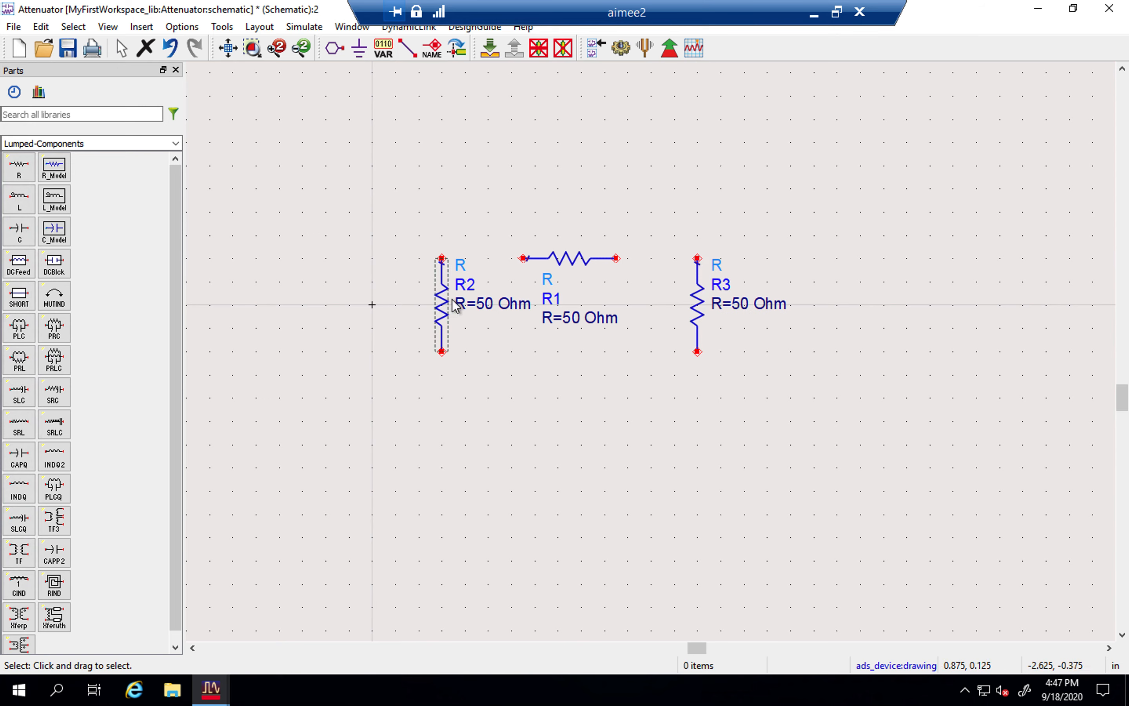
Step: Move both vertical resistors down about 0.375 in so their upper pins line up below the horizontal resistor
drag(451, 304, 451, 339)
drag(695, 294, 707, 329)
click(547, 378)
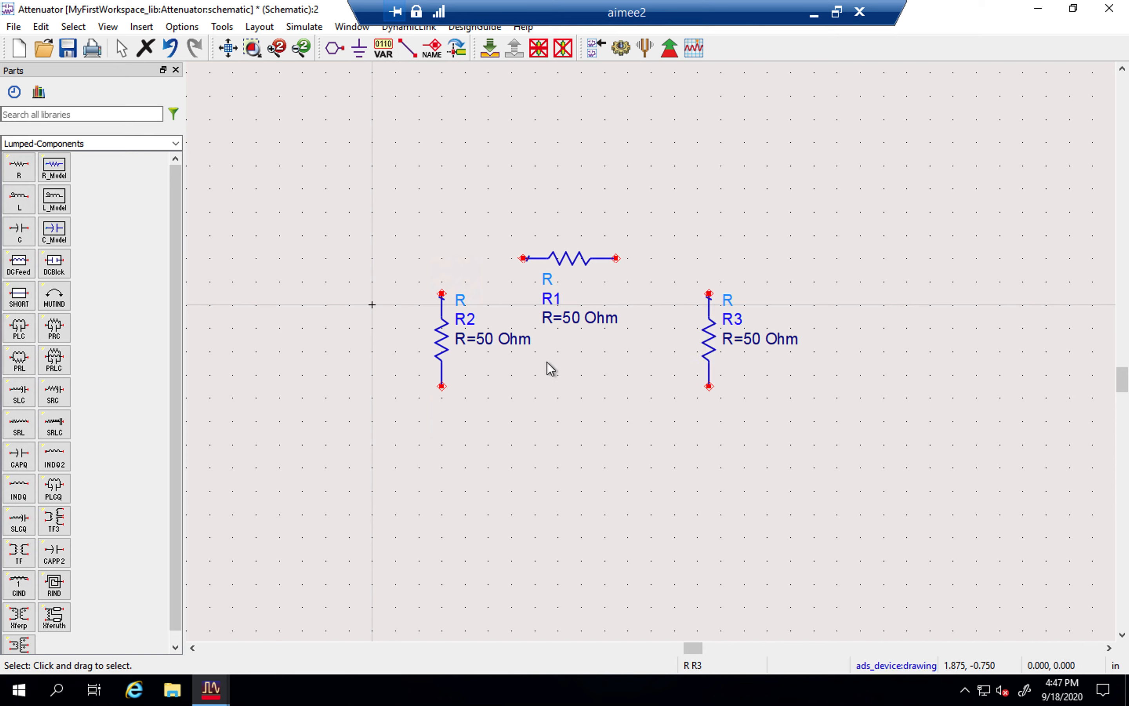
Step: Wire each end of the horizontal resistor to the upper pin of the vertical resistor on that side, with right-angle corners
click(410, 47)
click(523, 257)
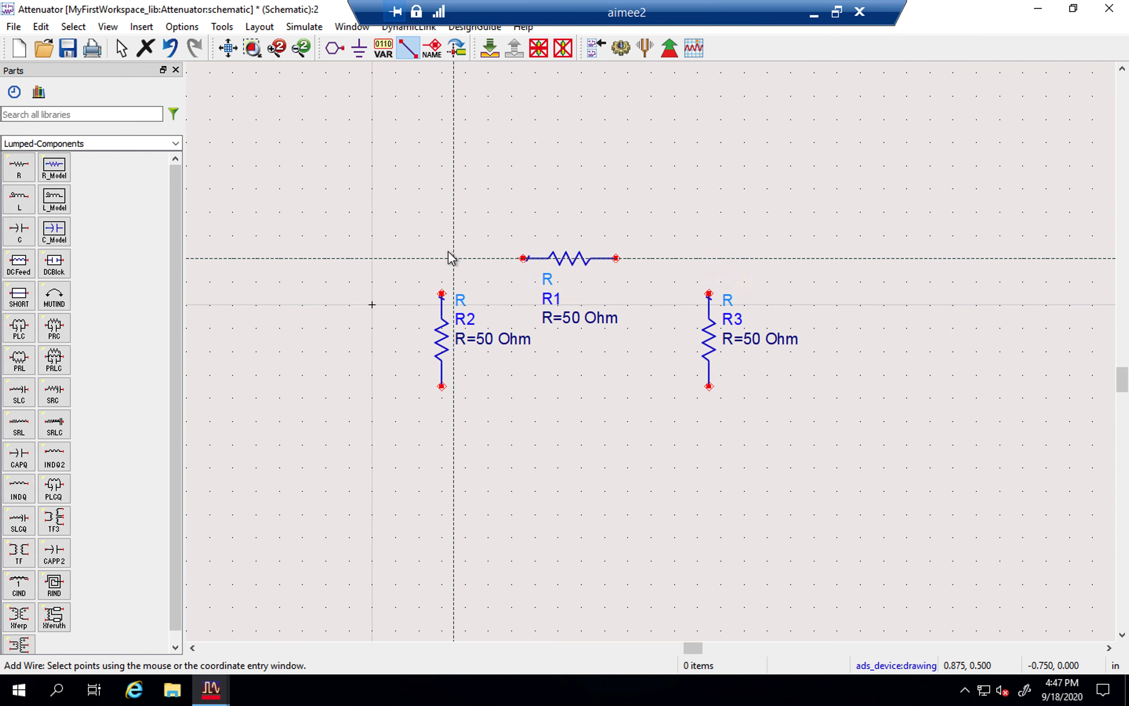
click(442, 258)
click(442, 293)
click(616, 258)
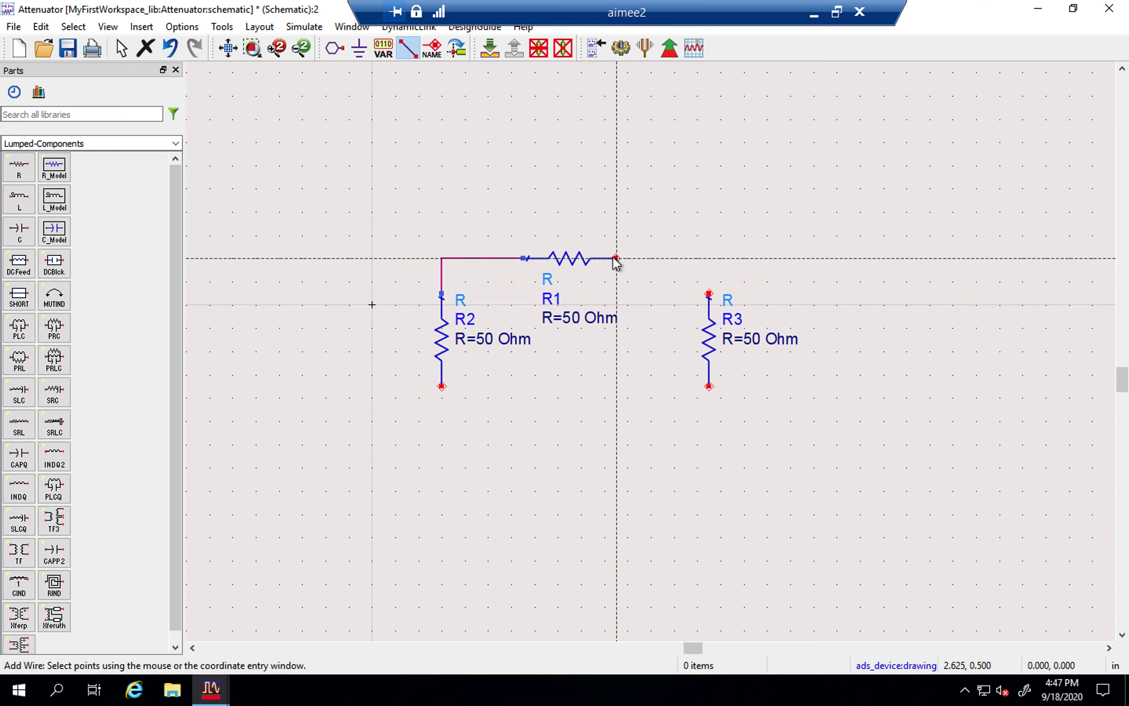
click(710, 258)
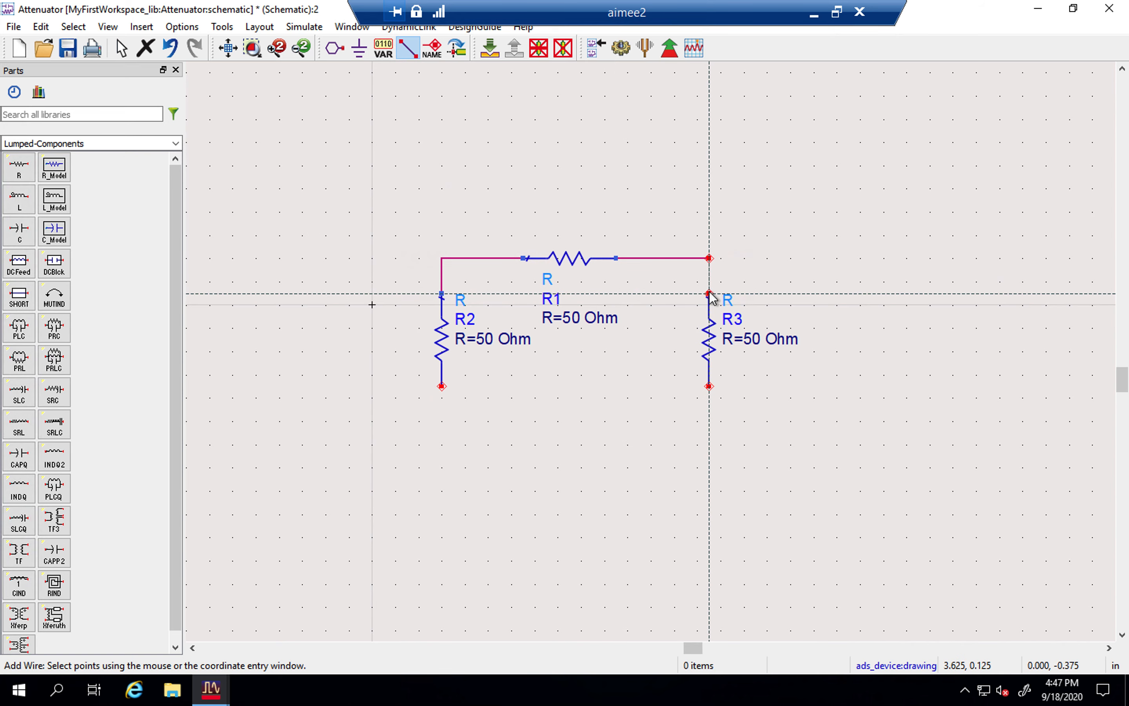
click(709, 293)
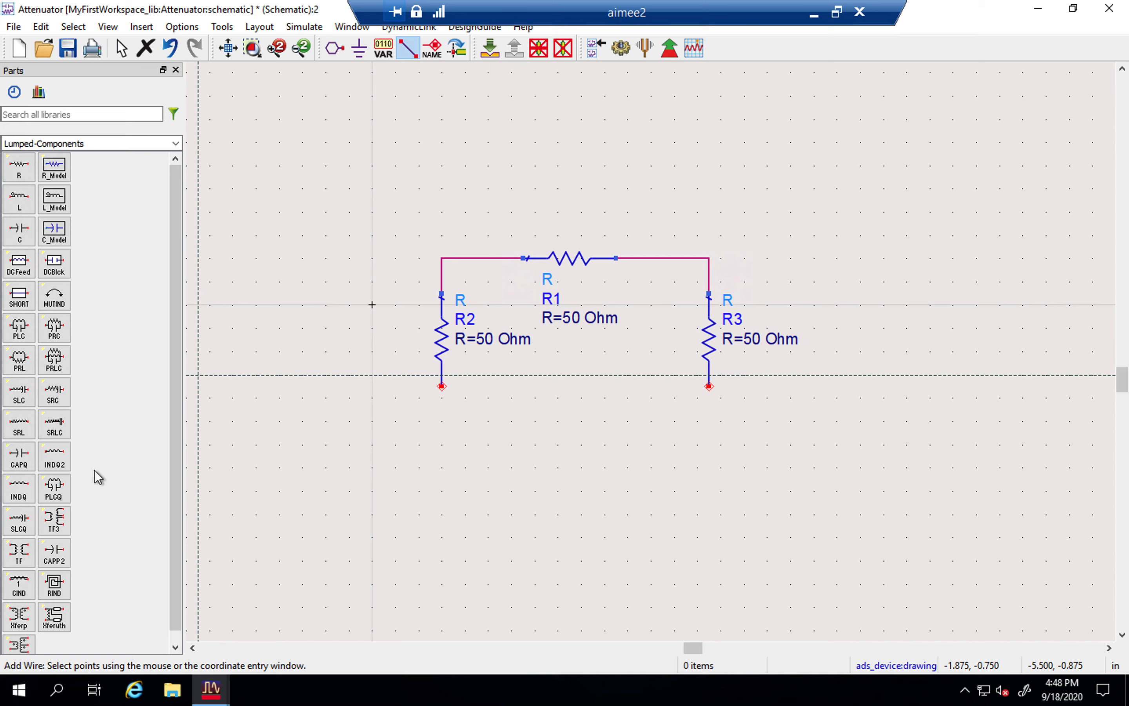
Step: Search the part libraries for ground and place a GROUND symbol on the lower pin of the left vertical resistor
drag(178, 547, 182, 499)
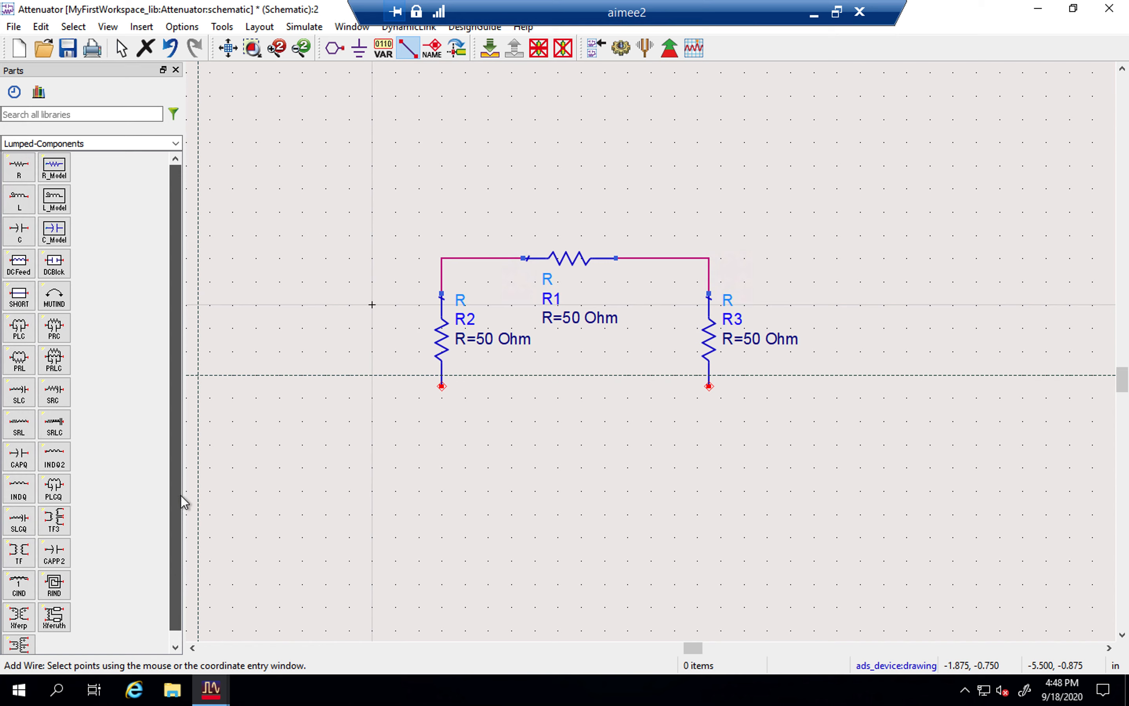
click(75, 118)
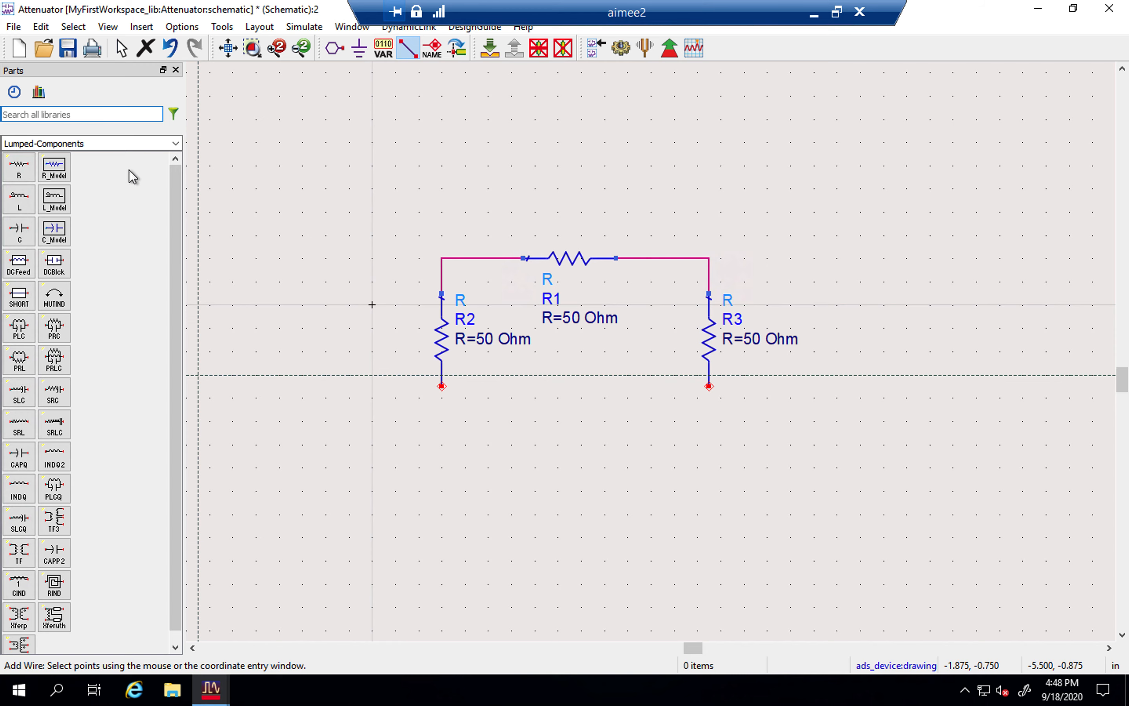
text(ground)
click(74, 166)
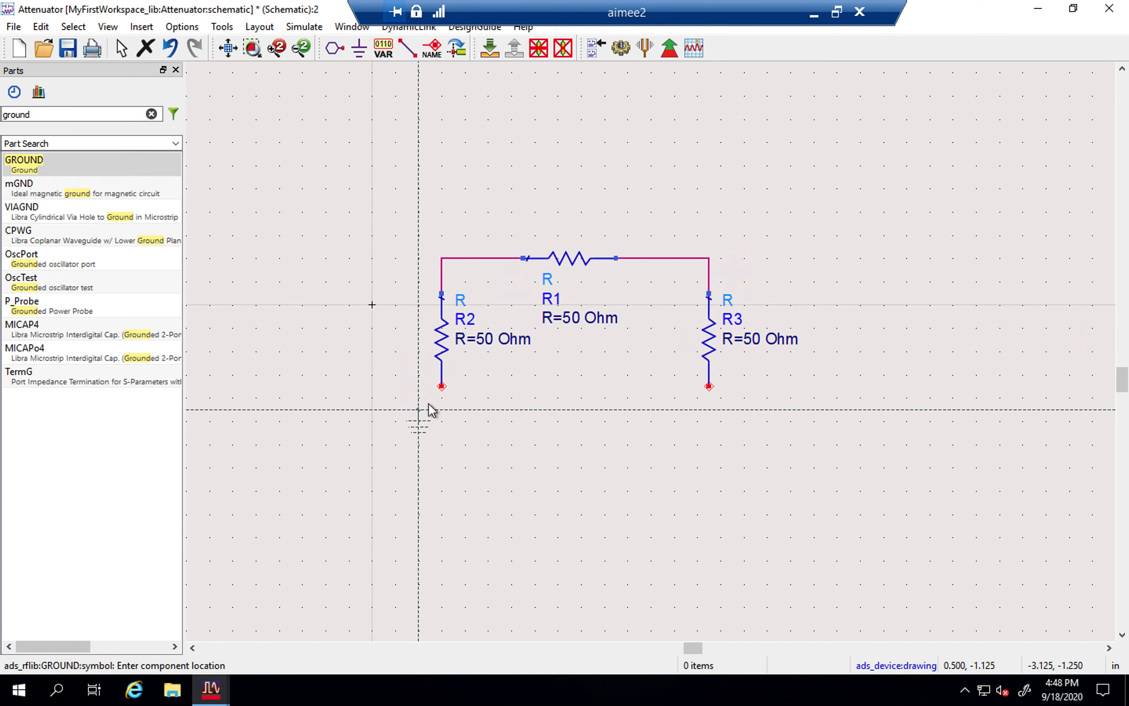
click(442, 389)
key(Escape)
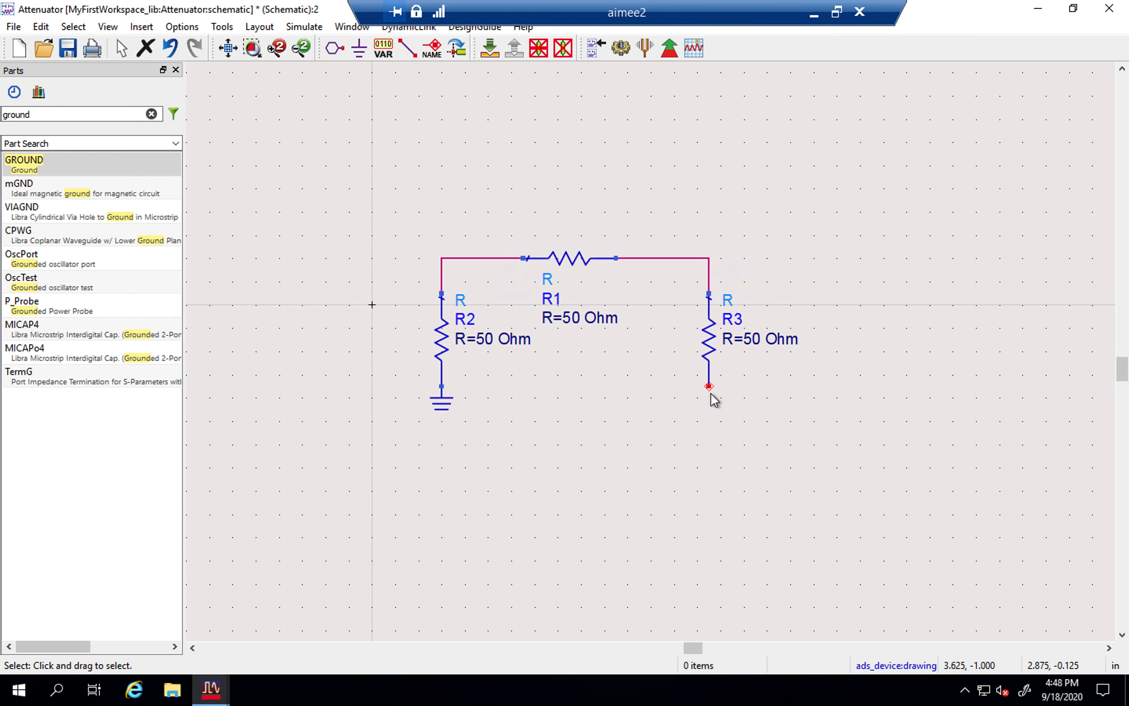
Step: Place another GROUND symbol on the lower pin of the right vertical resistor
click(102, 171)
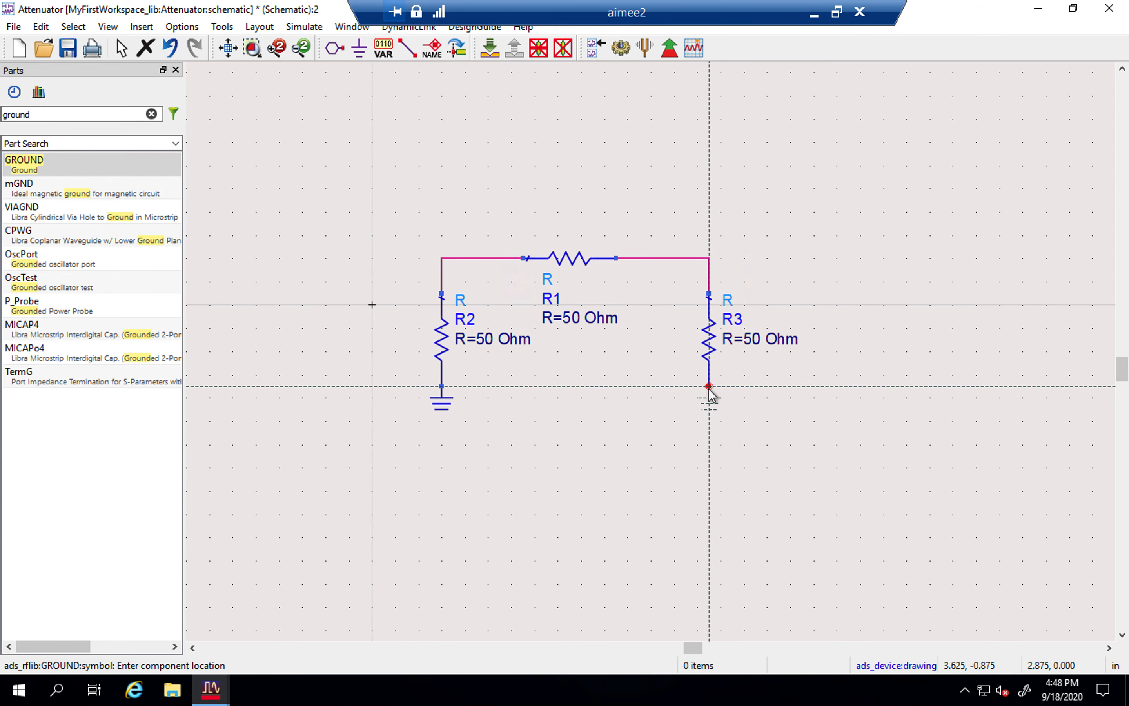
click(709, 387)
key(Escape)
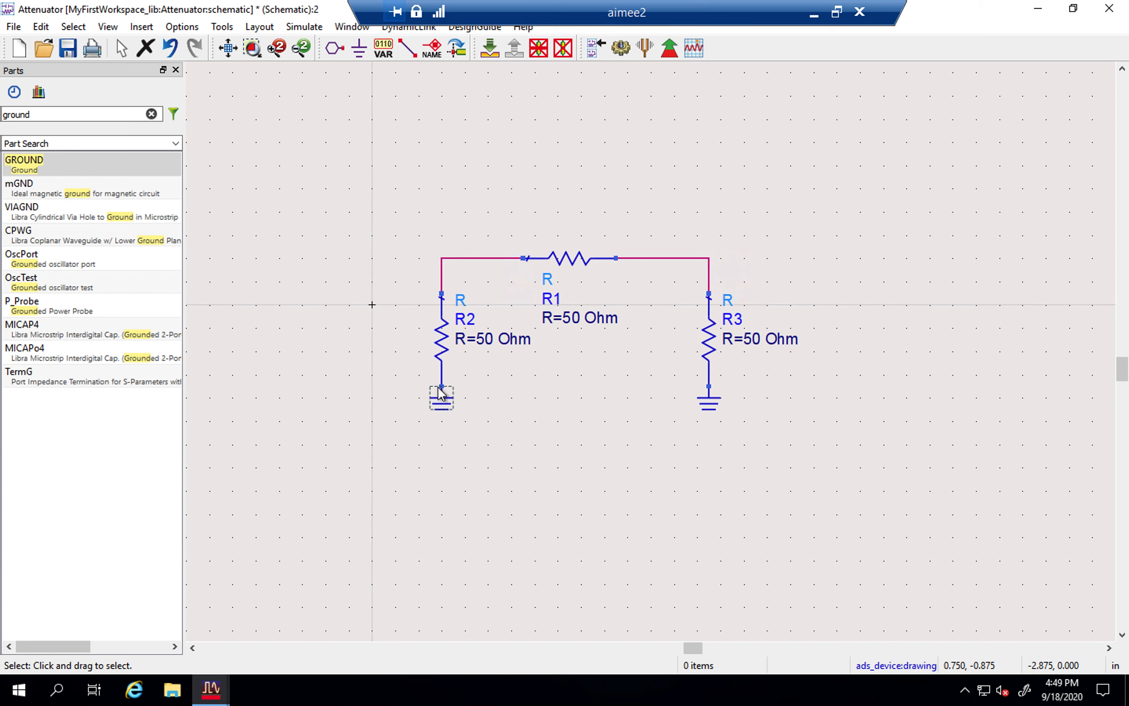
Step: Set the horizontal resistor's resistance to 18 Ohm
double_click(490, 344)
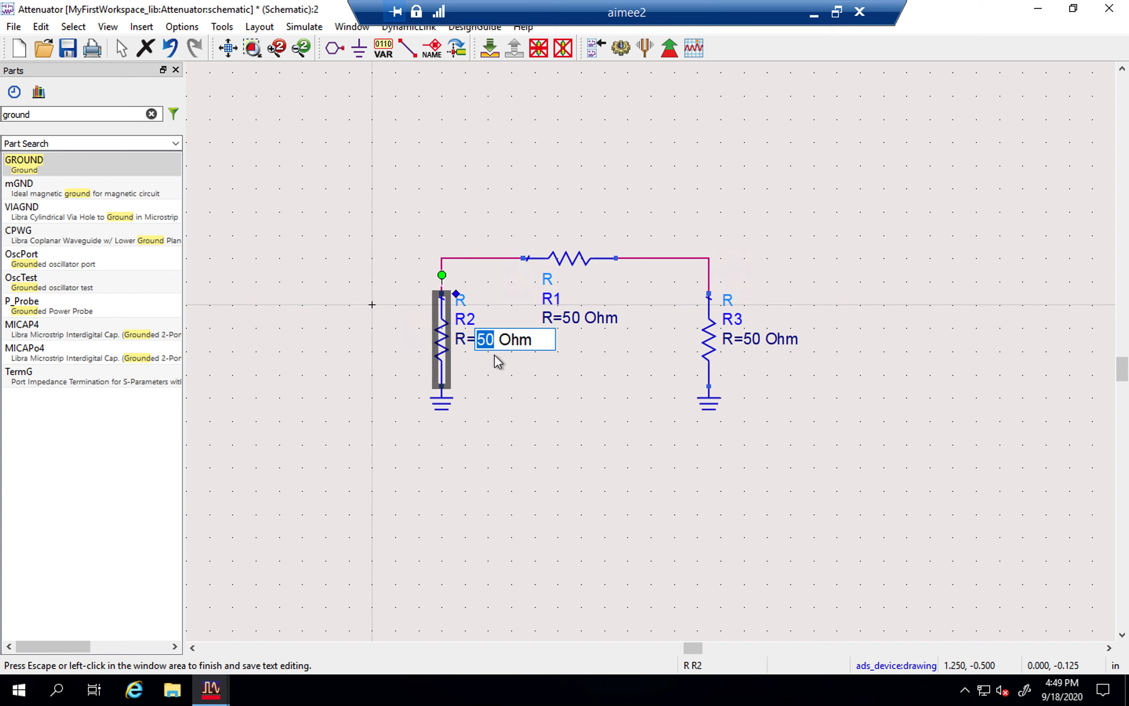
click(494, 355)
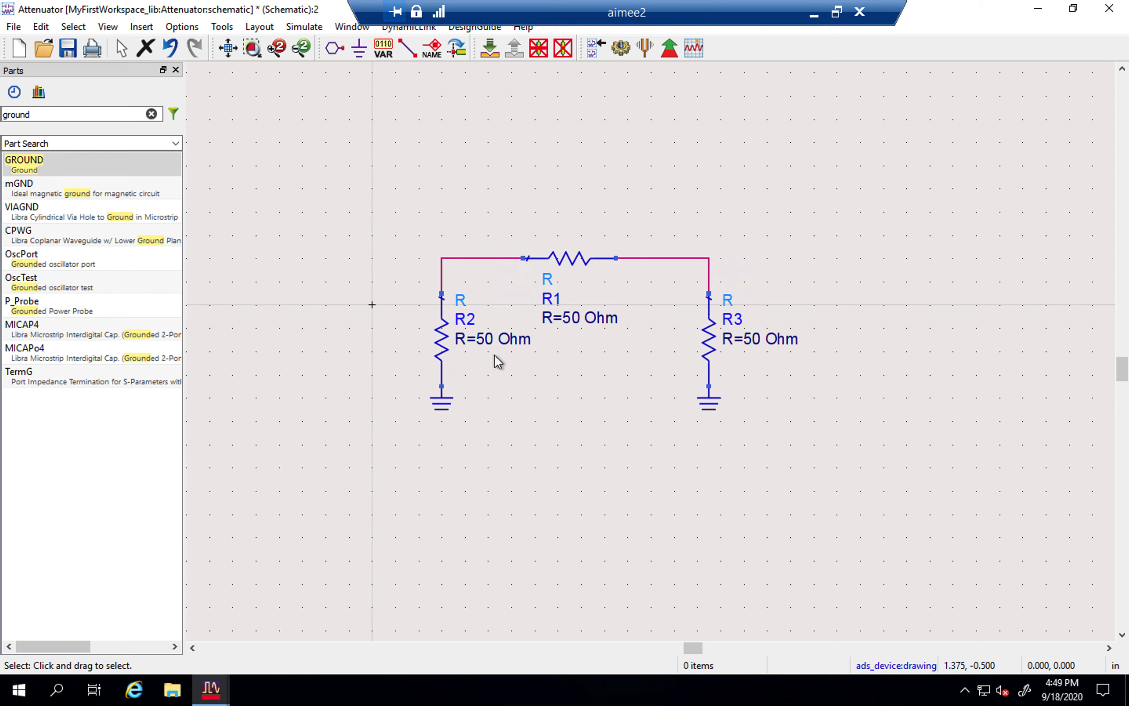
double_click(572, 317)
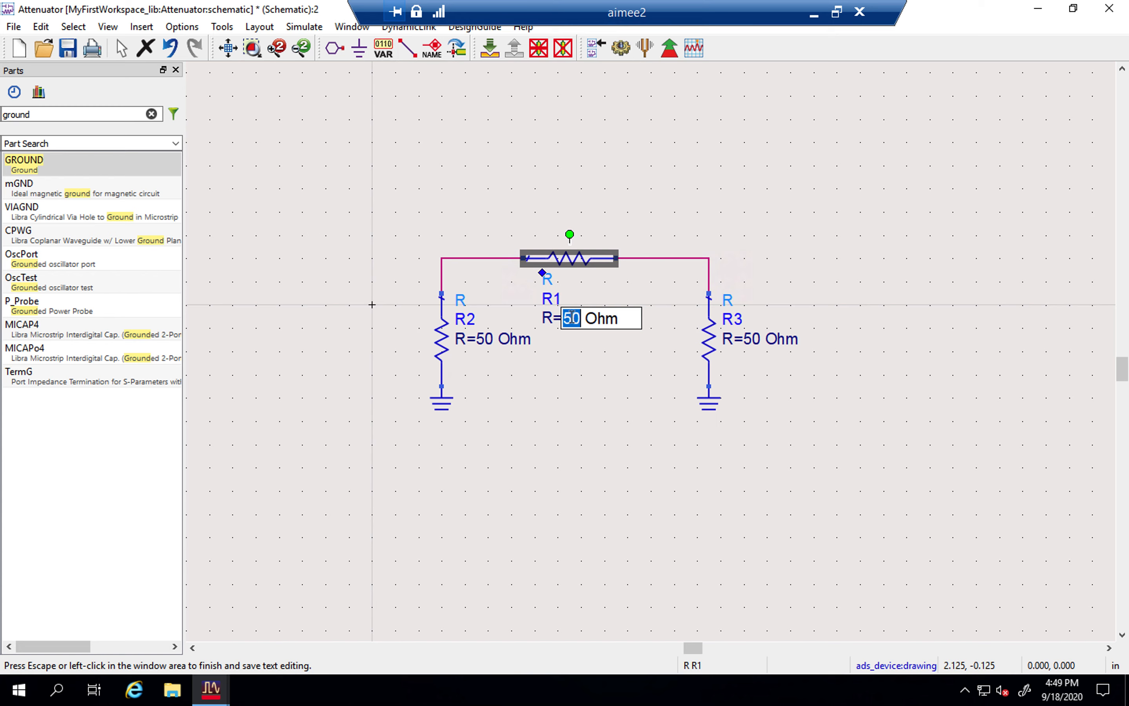
text(18)
click(610, 331)
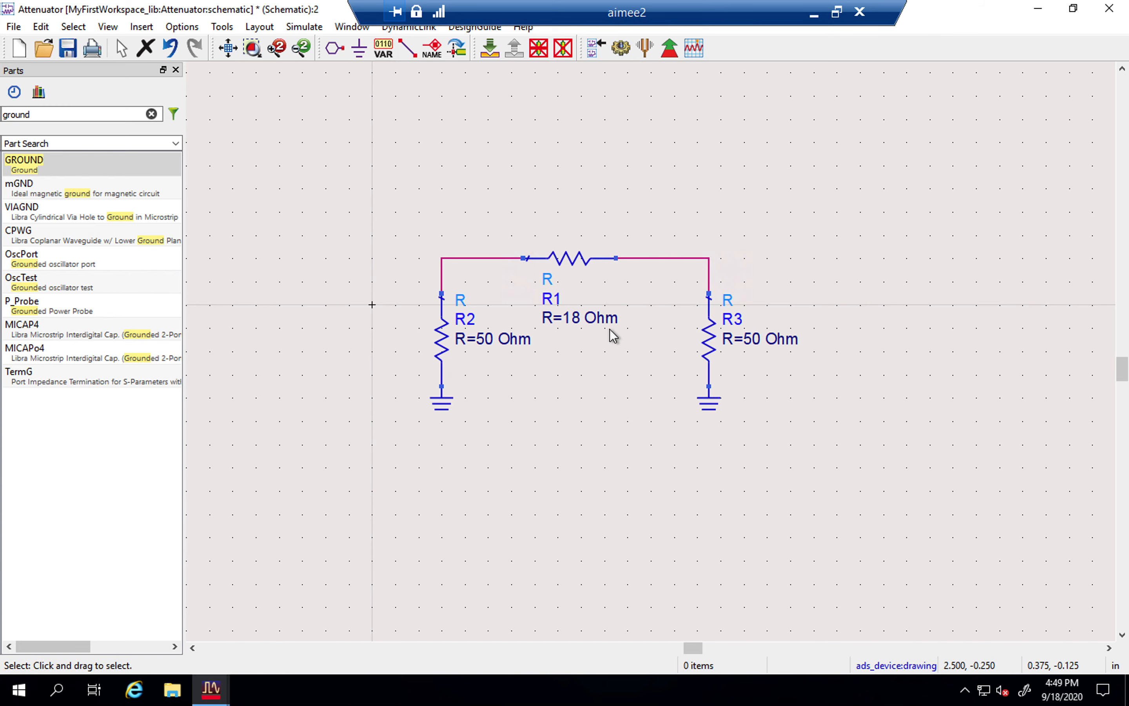
Step: Set the resistance of both vertical resistors to 300 Ohm
double_click(482, 341)
text(30)
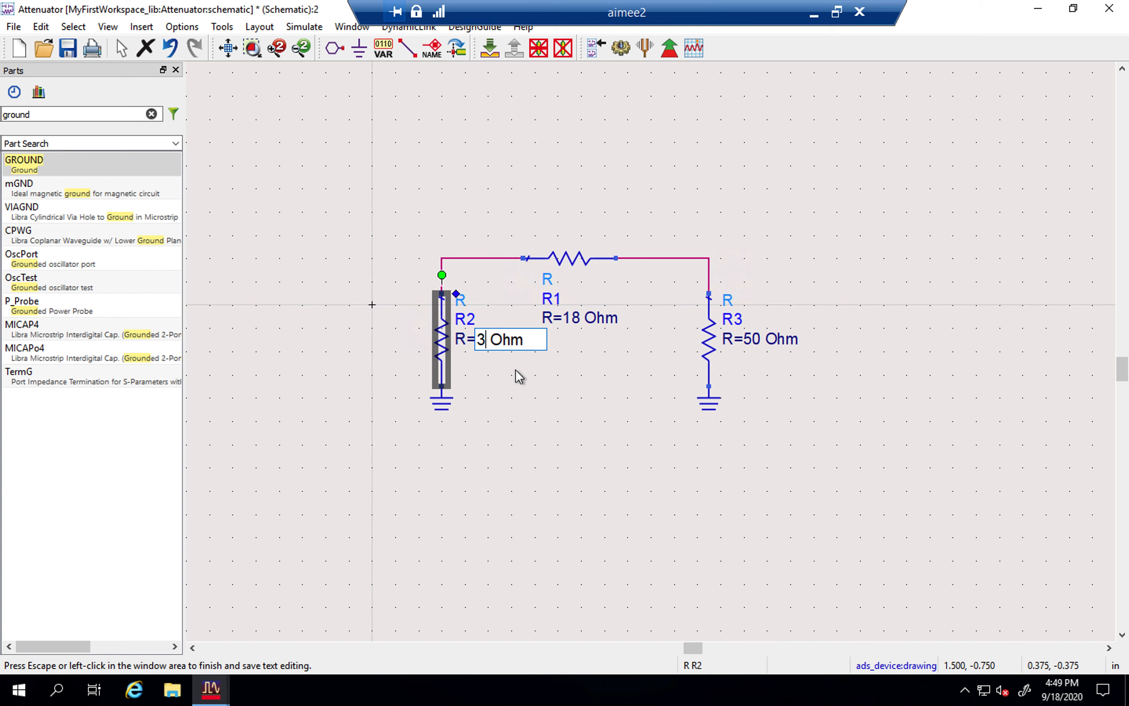
text(0)
click(516, 373)
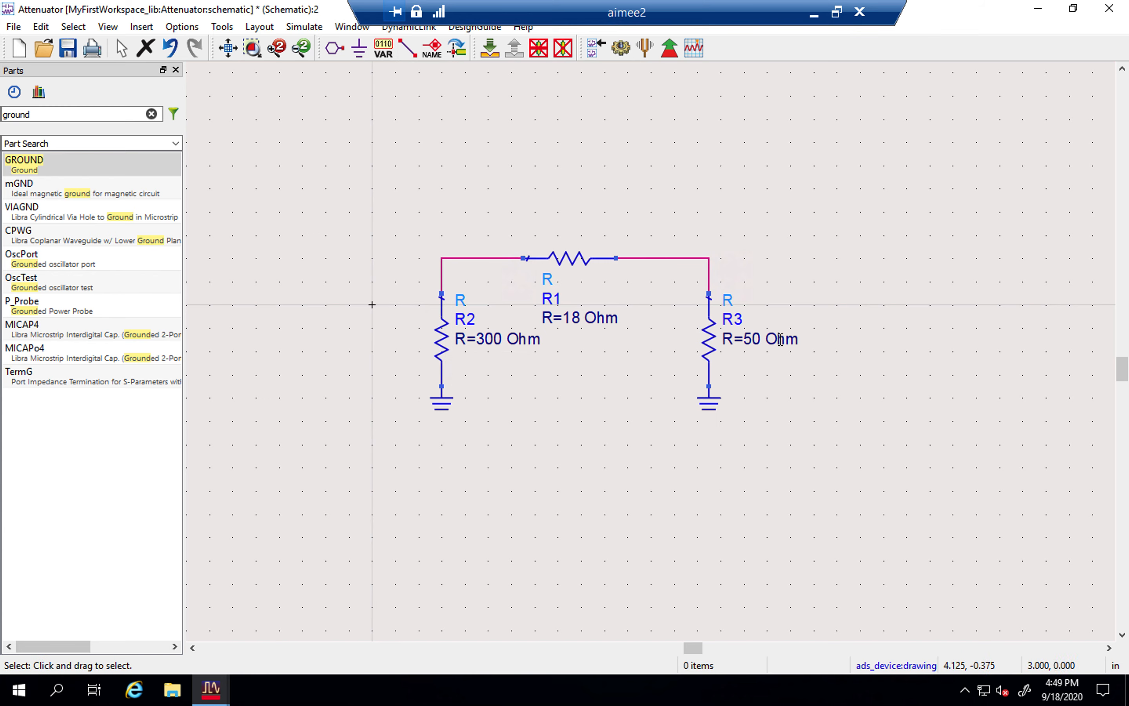
double_click(752, 339)
text(300)
click(807, 412)
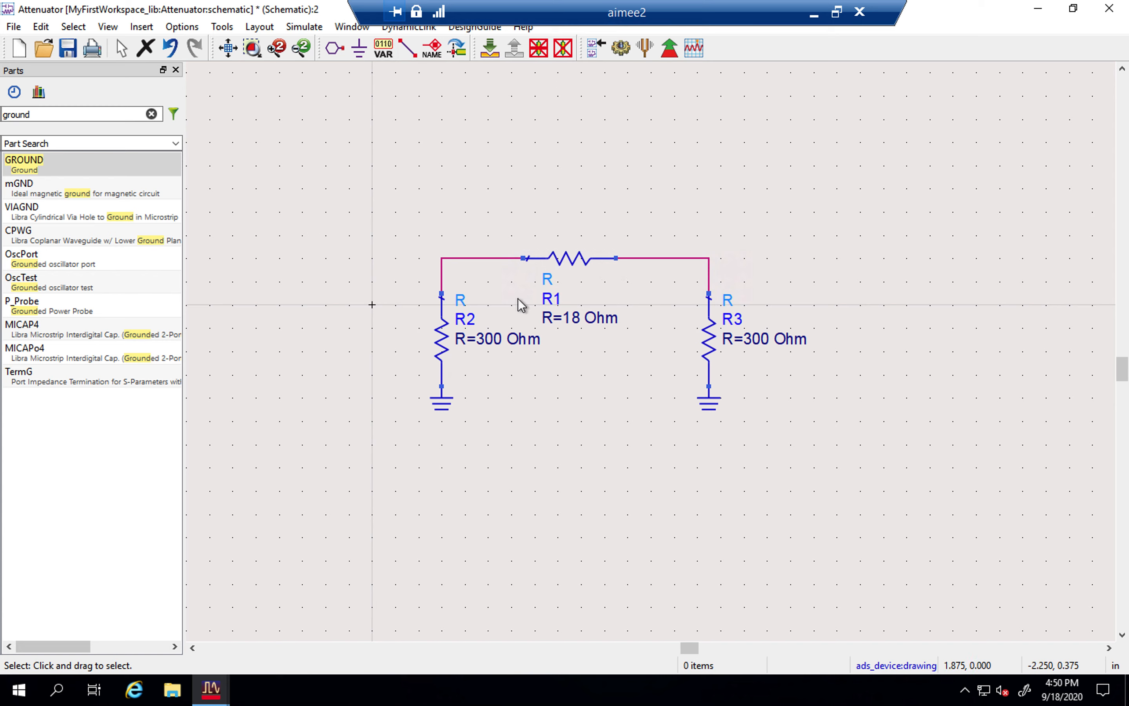
Step: Search the part libraries for s-param and place an S_Param simulation controller above and to the left of the attenuator circuit
drag(96, 114, 2, 114)
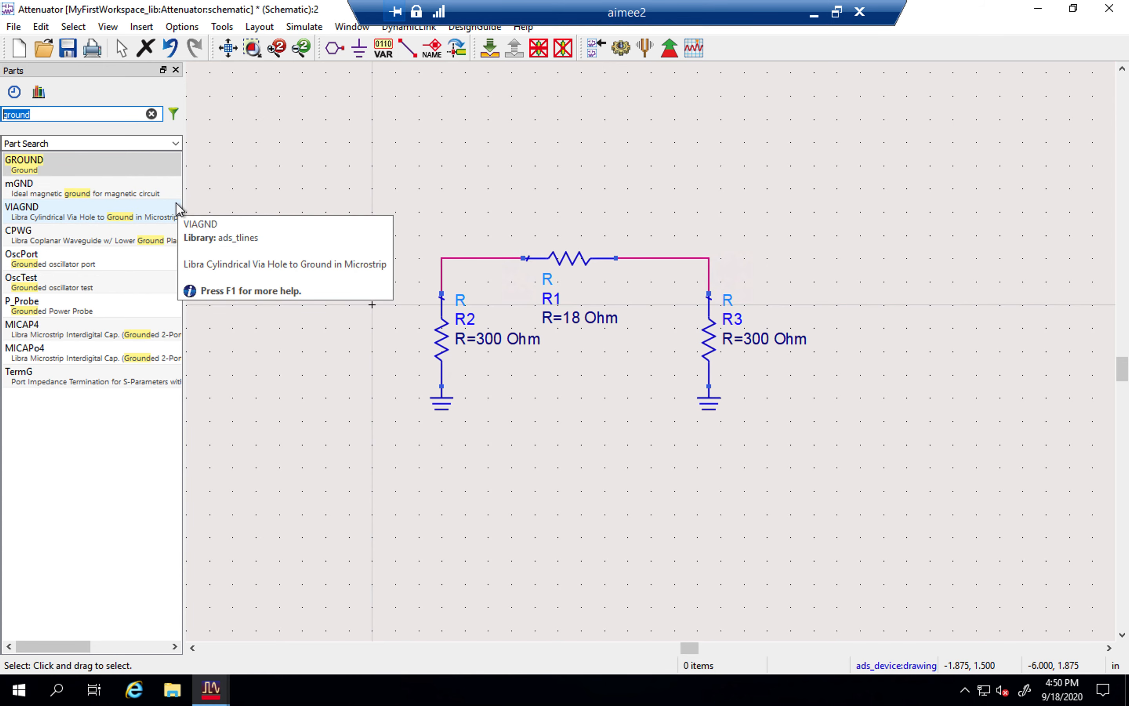
text(s-param)
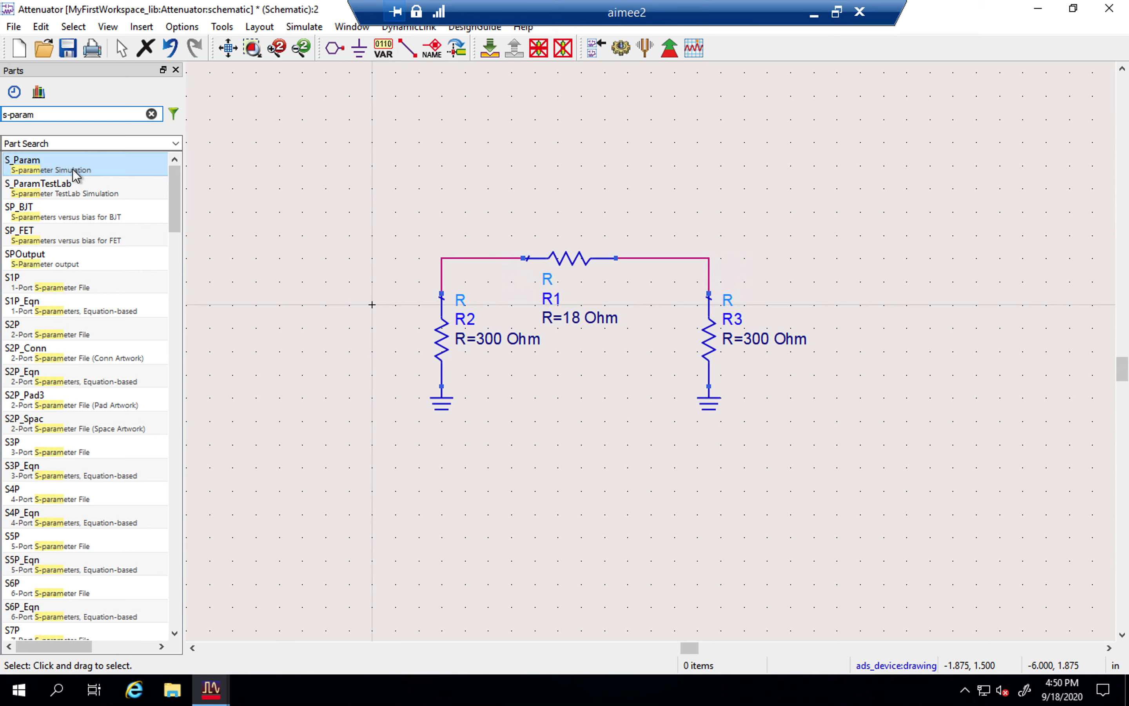
click(75, 169)
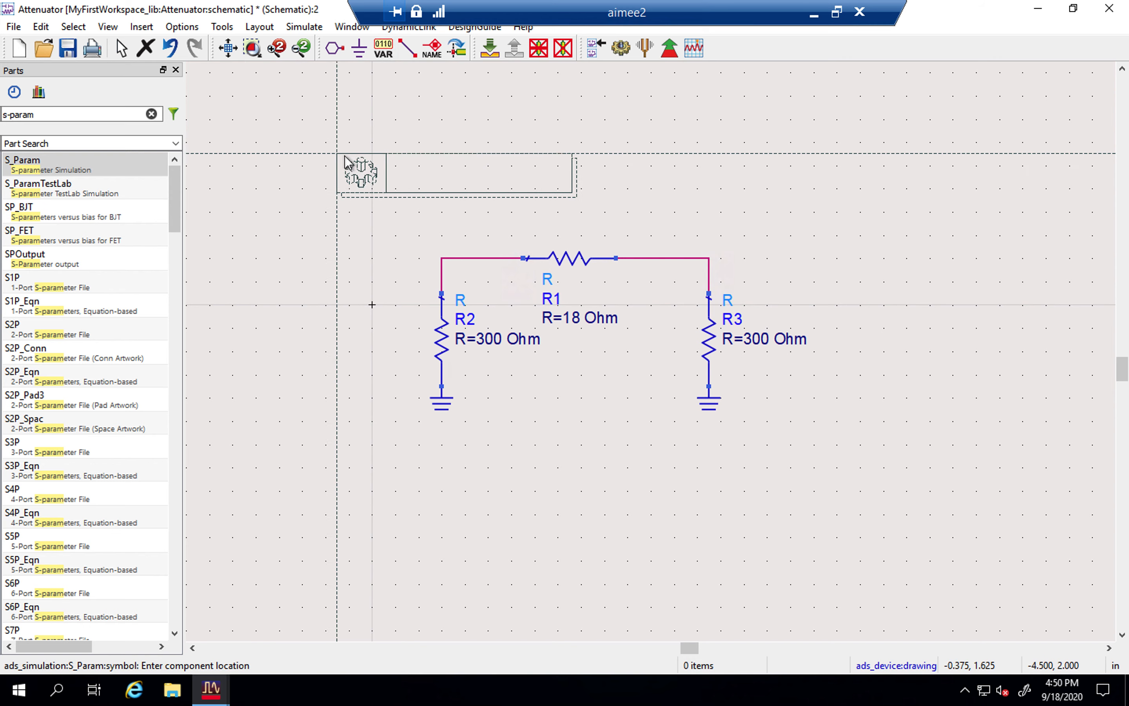
click(242, 95)
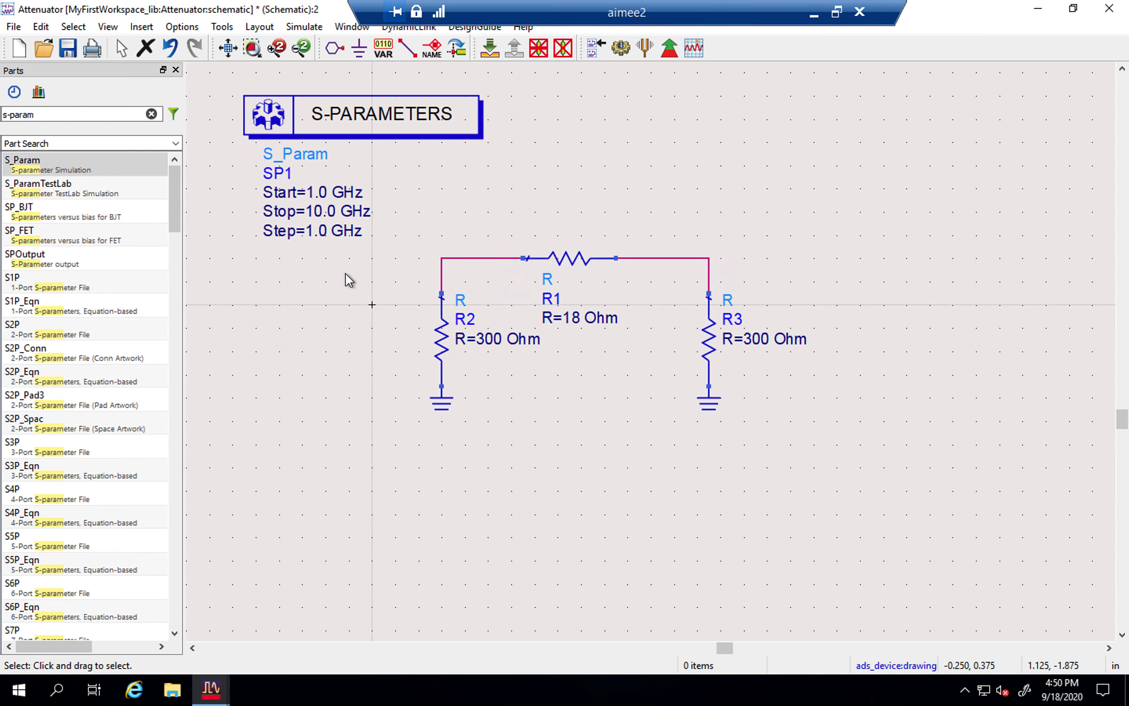
key(ctrl+Left)
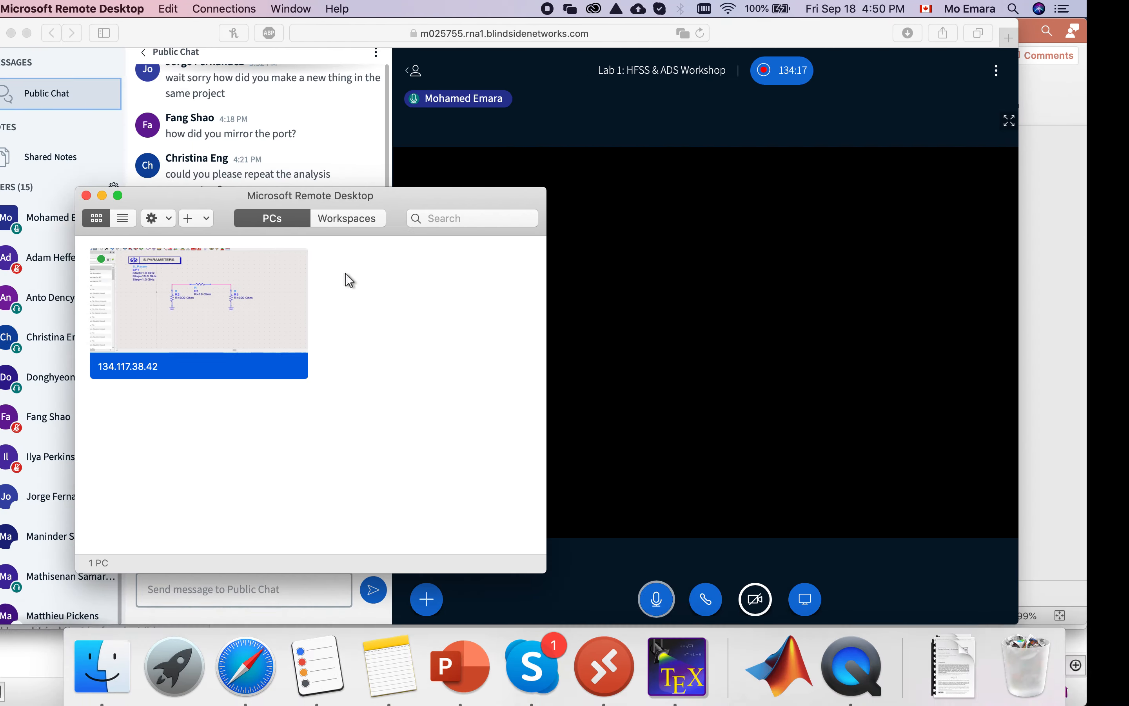
click(378, 144)
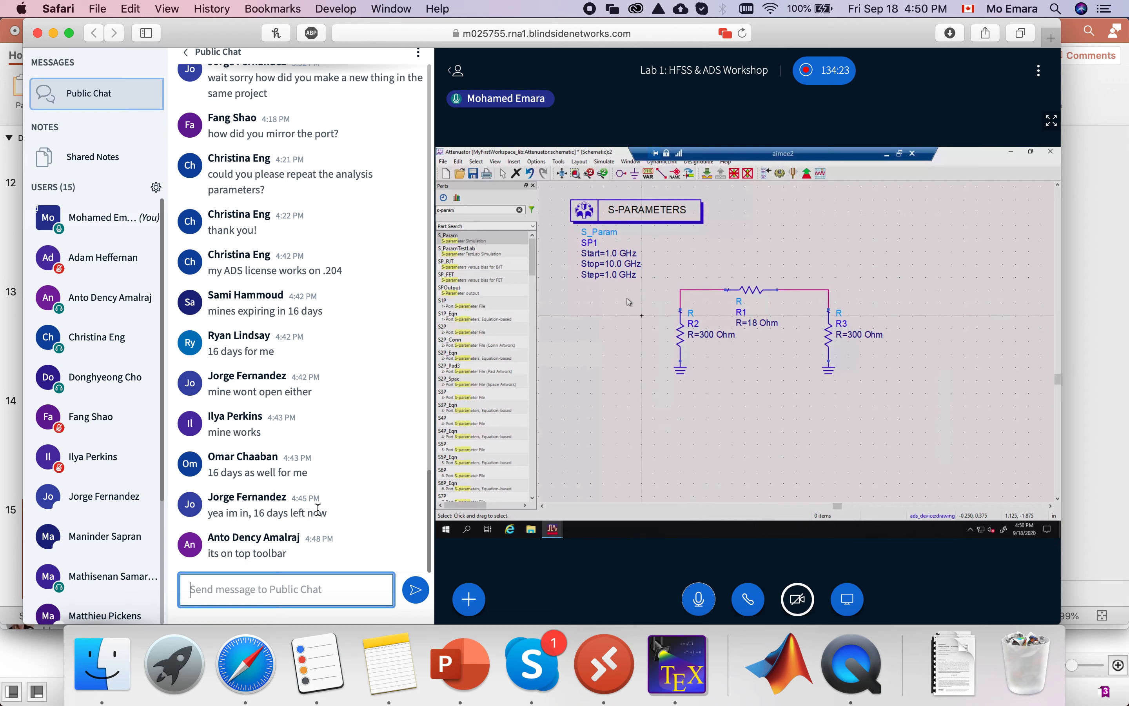
key(ctrl+Right)
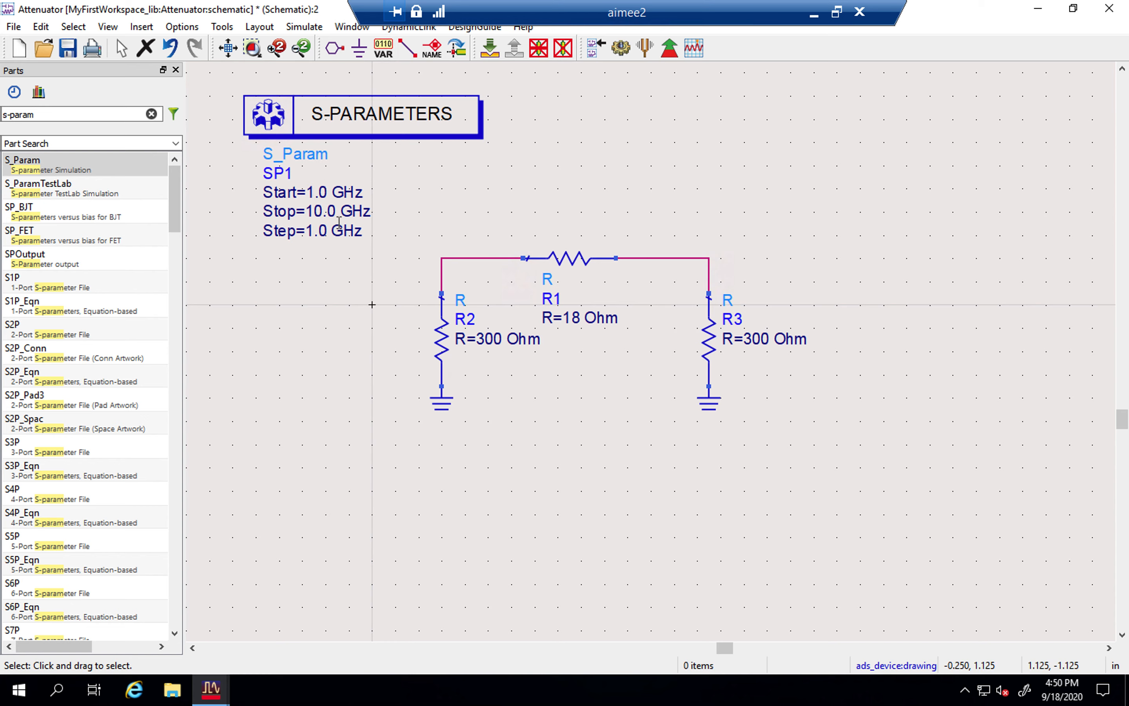
Step: Set the S-parameter sweep's stop frequency to 3 GHz and its step to 0.001 GHz
double_click(324, 211)
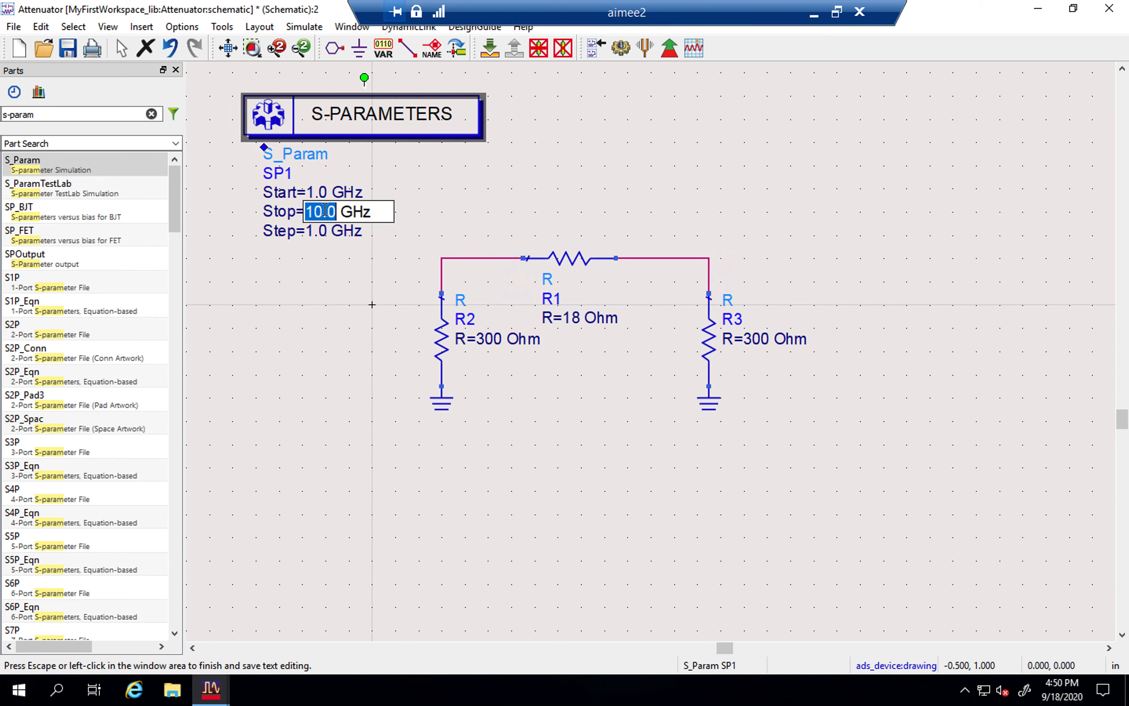
text(3)
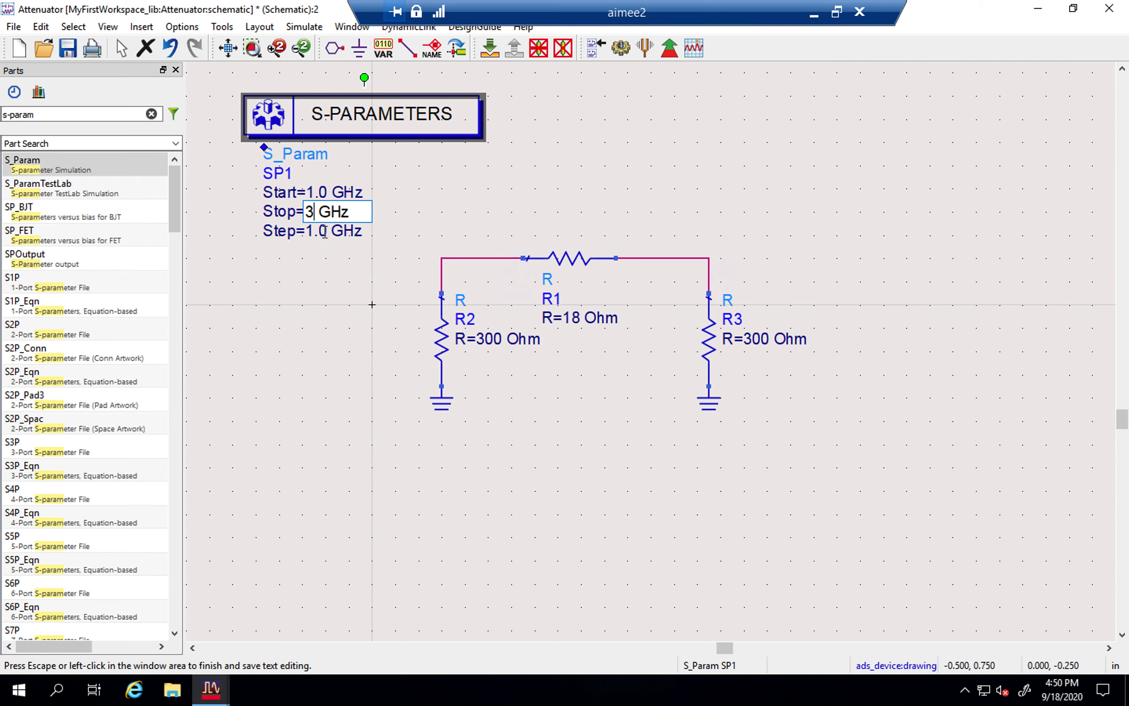
click(325, 231)
double_click(325, 231)
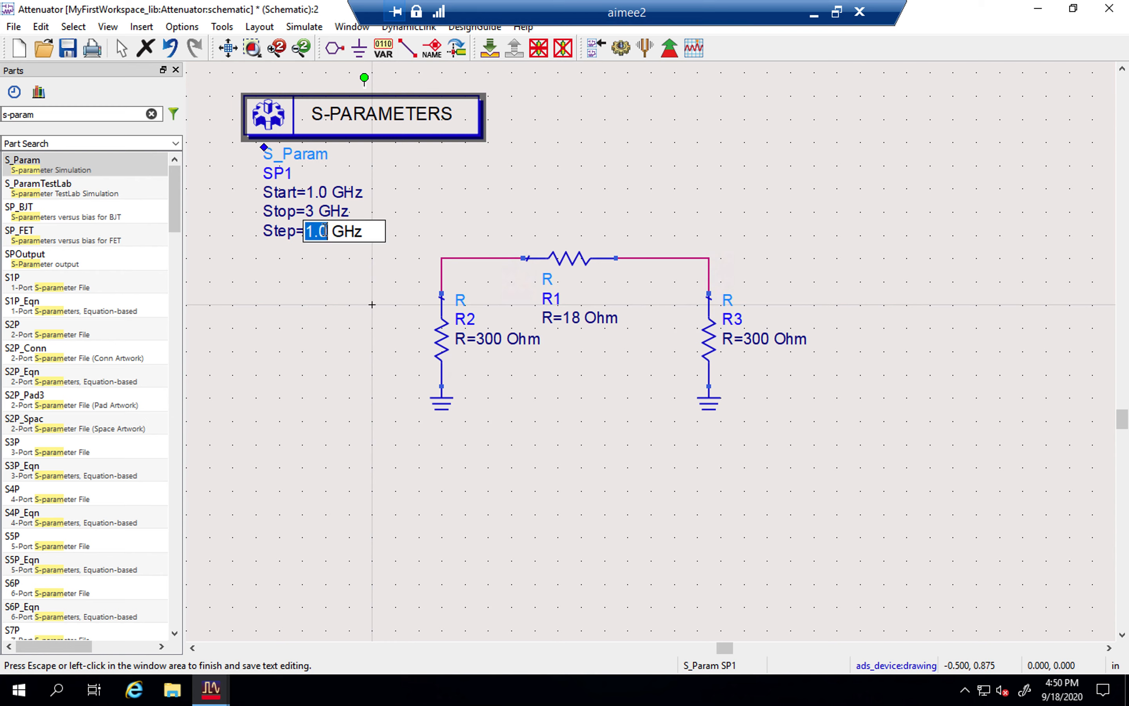
click(318, 214)
double_click(319, 230)
text(0.001)
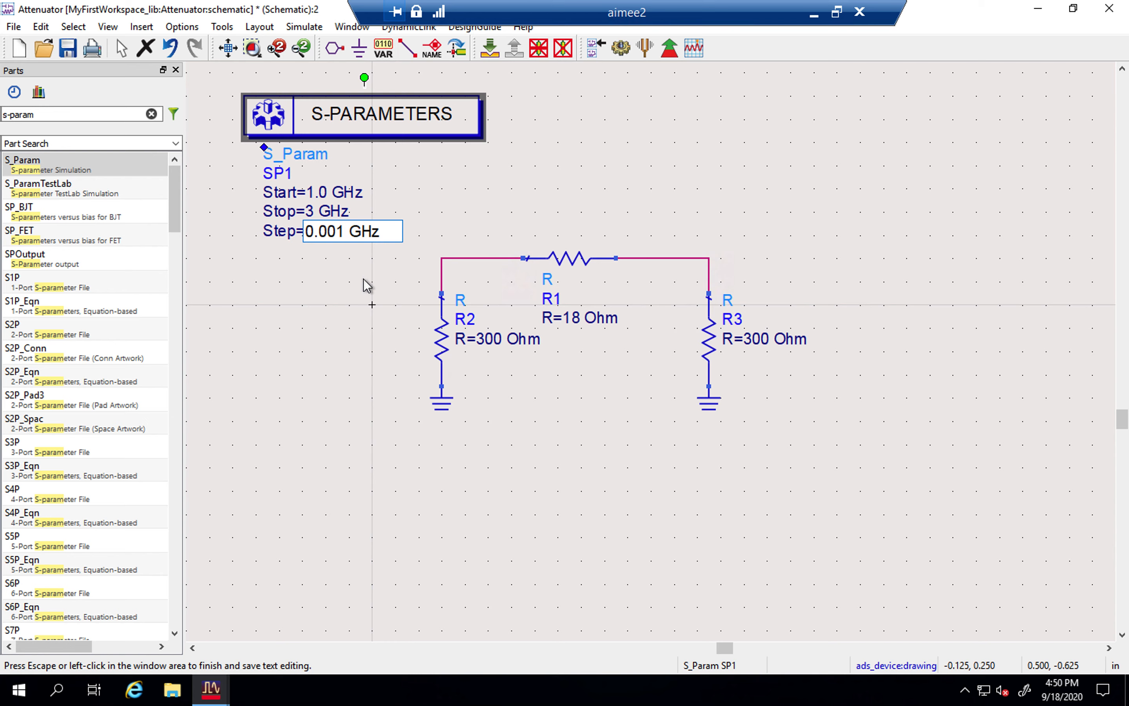
click(364, 279)
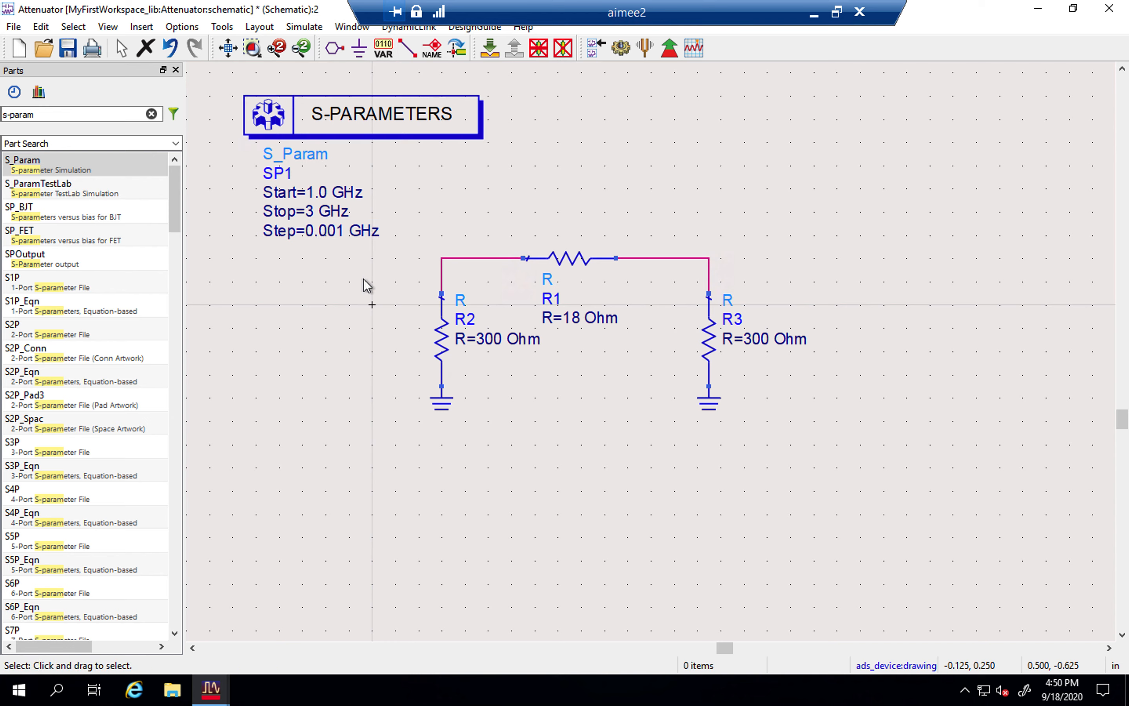
Step: Move the S-parameter controller about 0.125 in left and 0.25 in up, farther from the circuit
drag(374, 122, 361, 120)
click(364, 343)
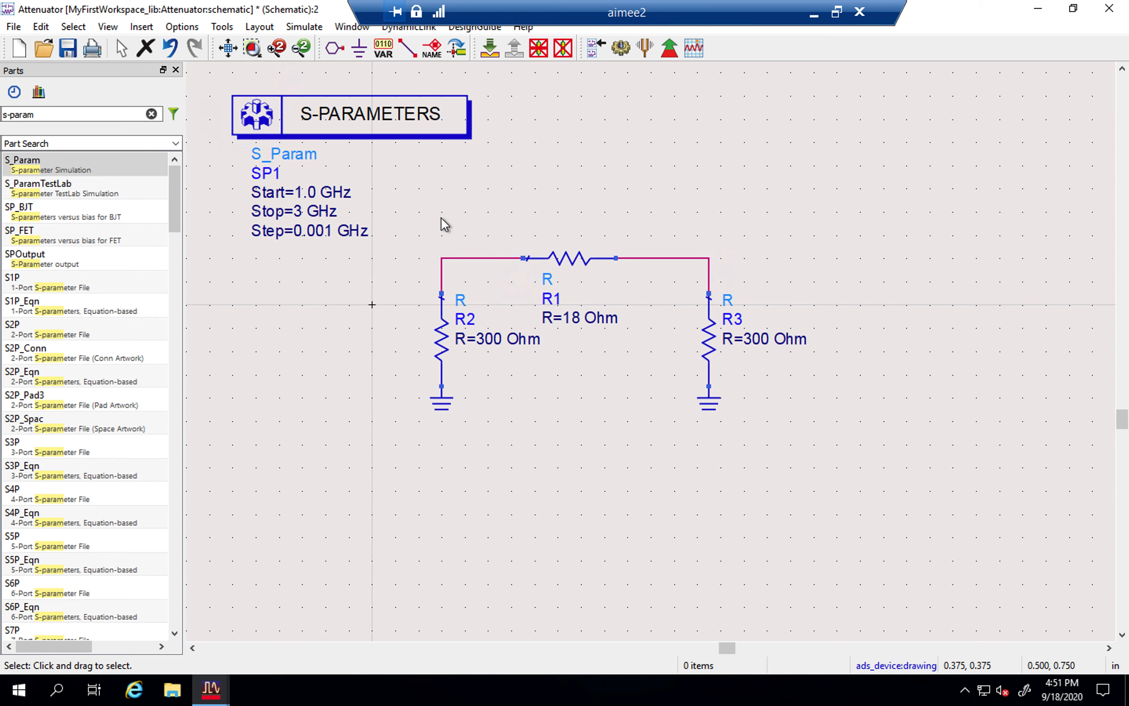
drag(299, 120, 299, 96)
click(294, 317)
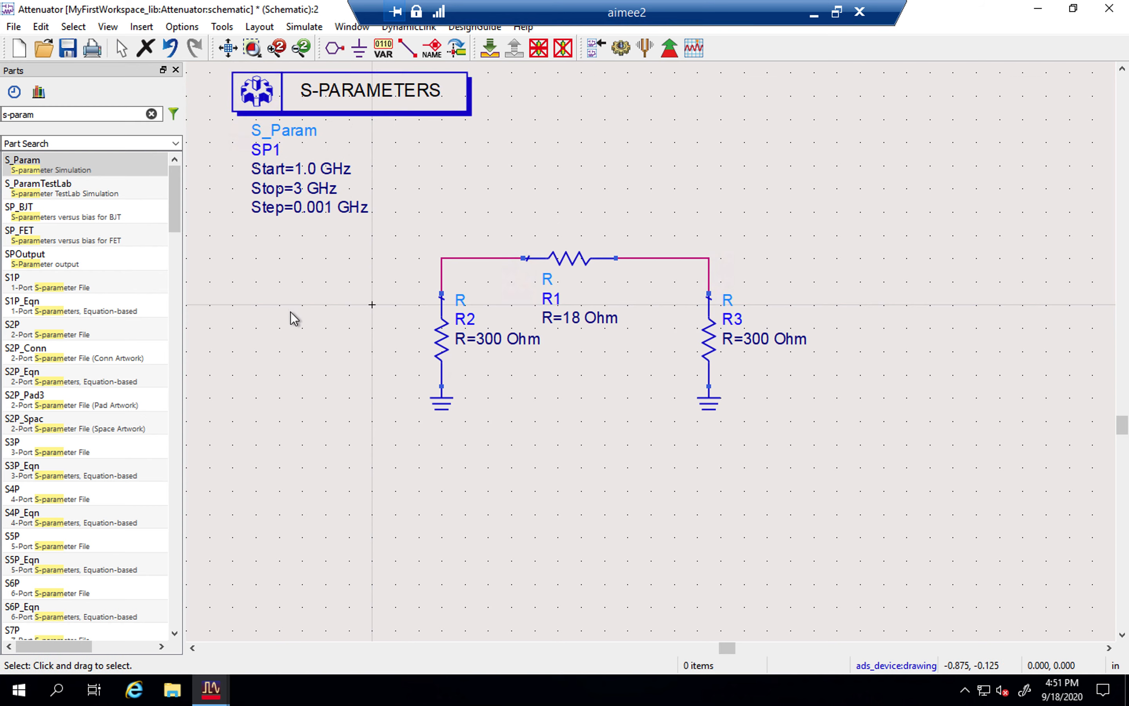
Step: Search the part libraries for port and place a Term port impedance termination to the left of the attenuator circuit
click(67, 116)
drag(32, 117, 4, 121)
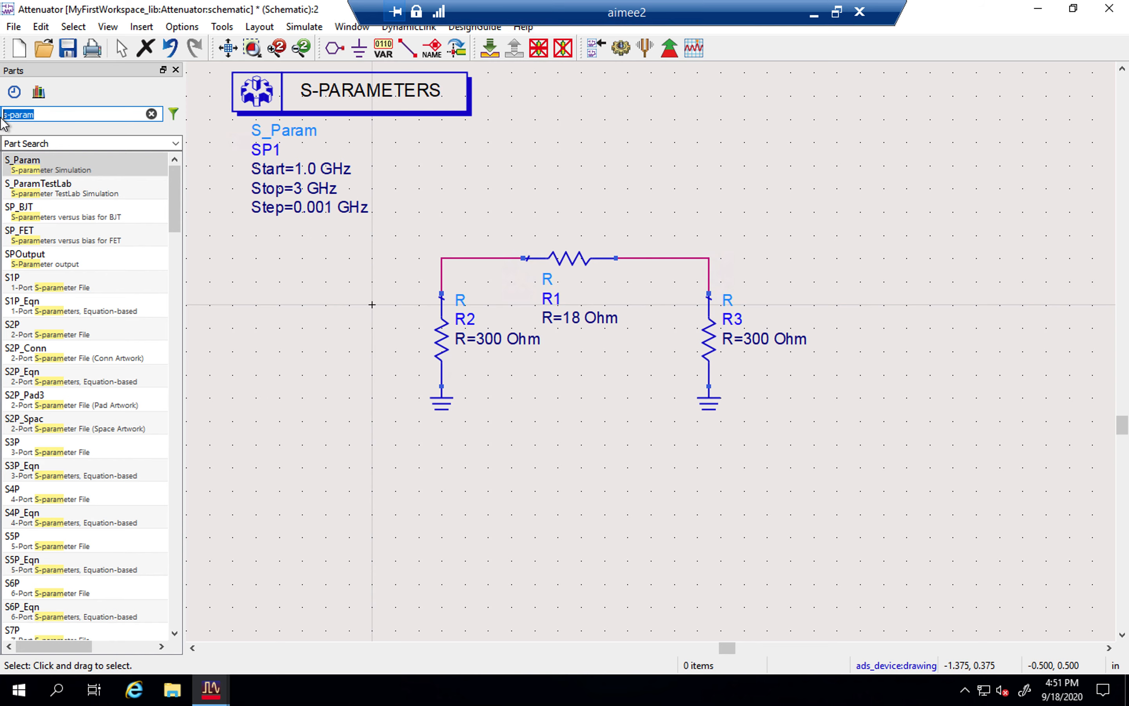
text(port)
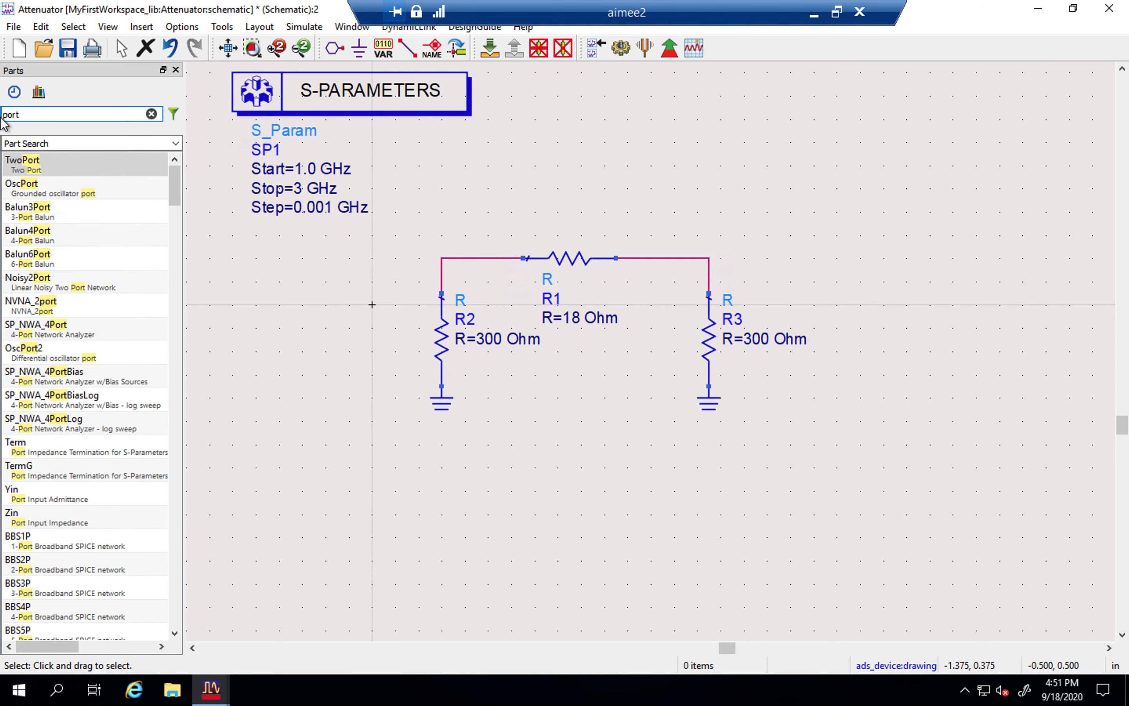
click(54, 164)
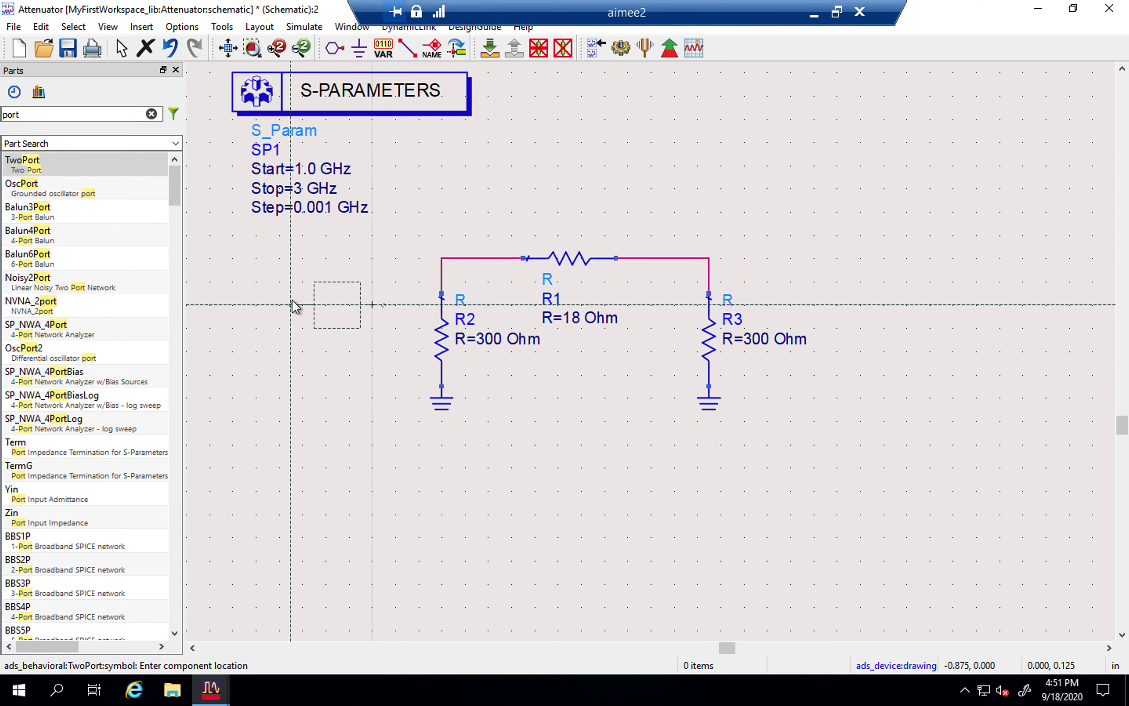
key(Escape)
click(72, 117)
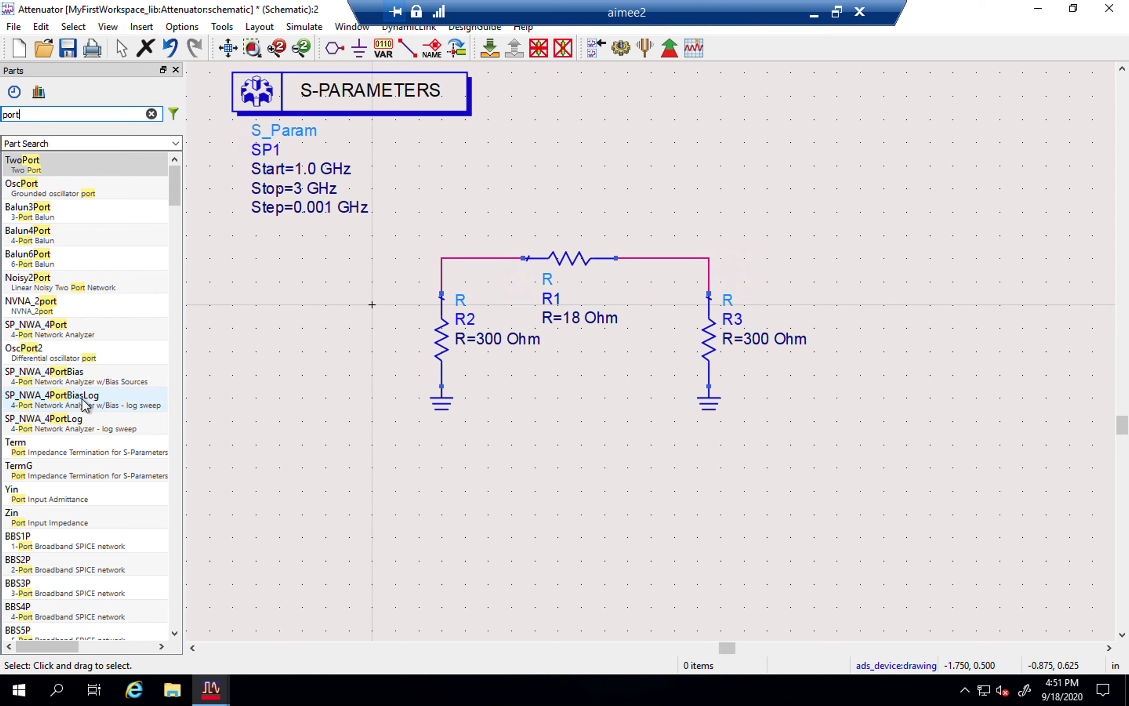
click(66, 455)
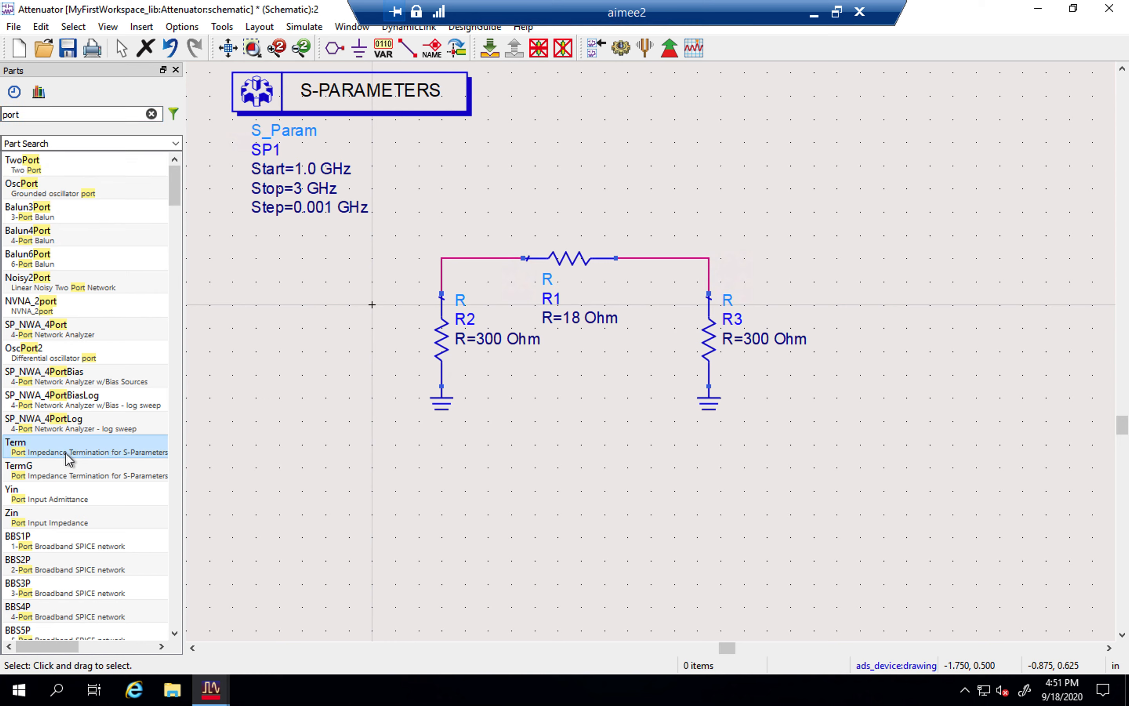
click(269, 287)
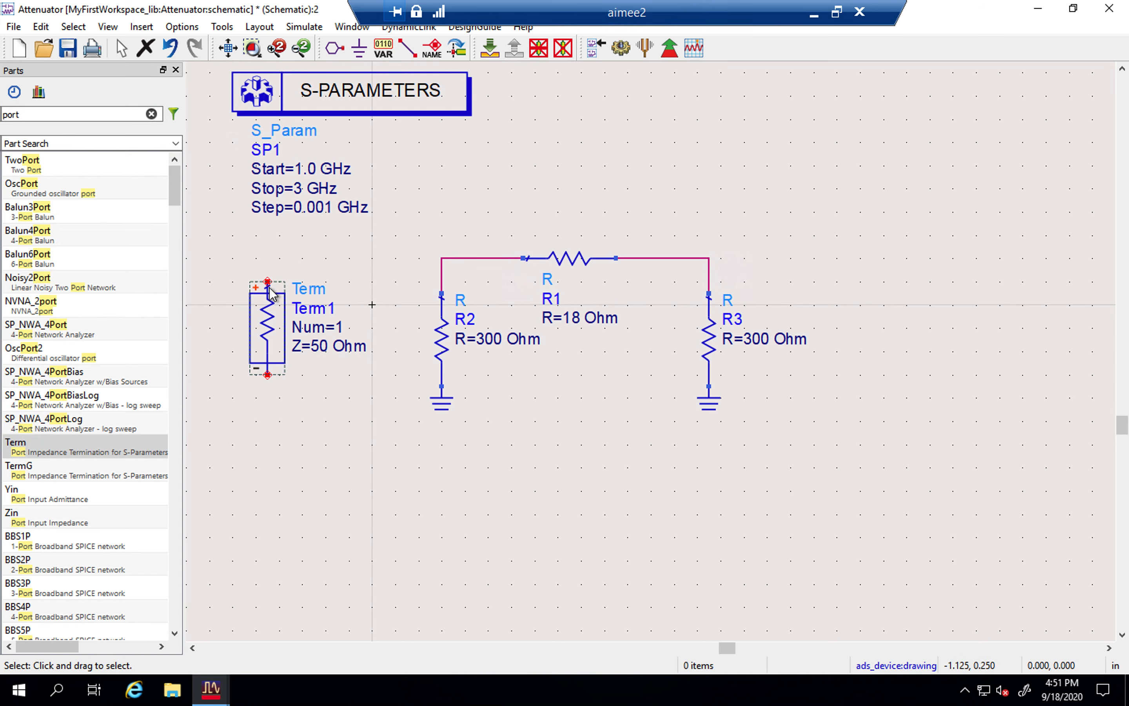
Step: Search the part libraries for term and place a second Term to the right of the circuit, level with the first
click(151, 113)
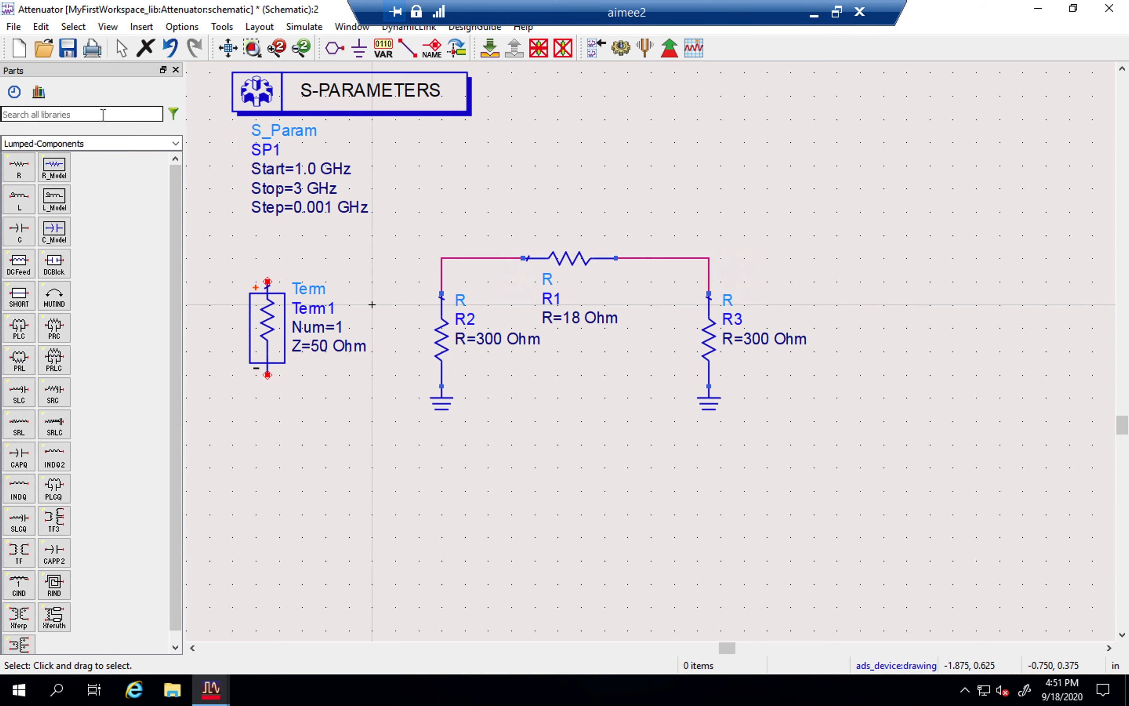
text(term)
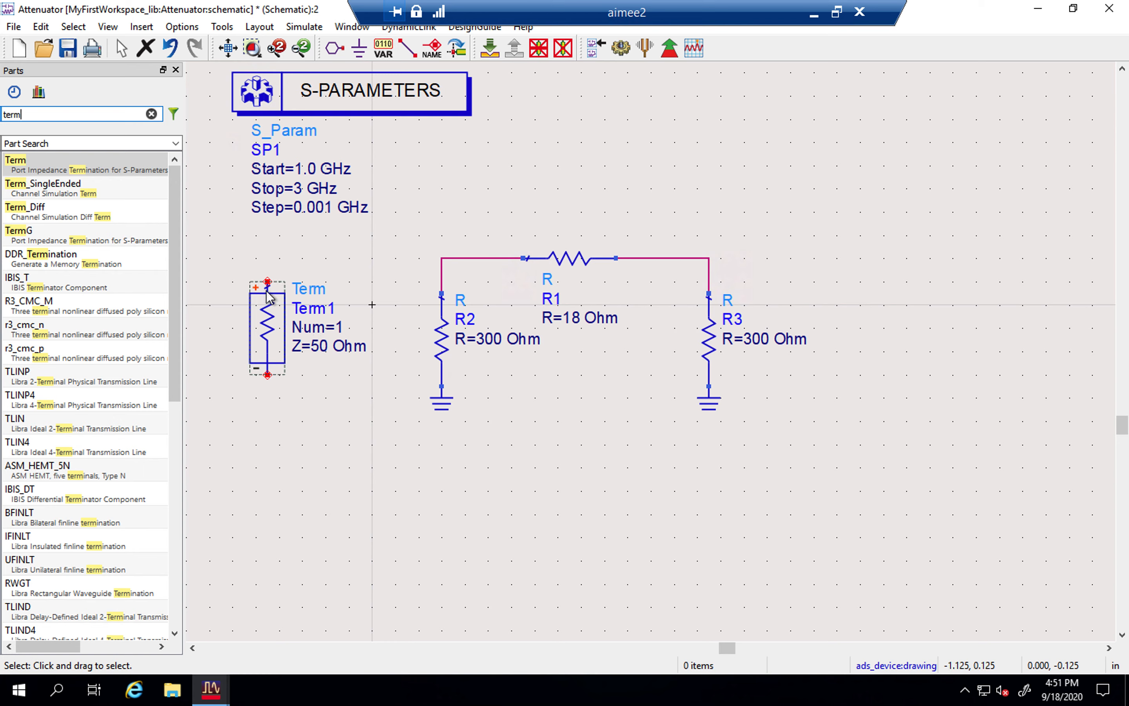
click(267, 329)
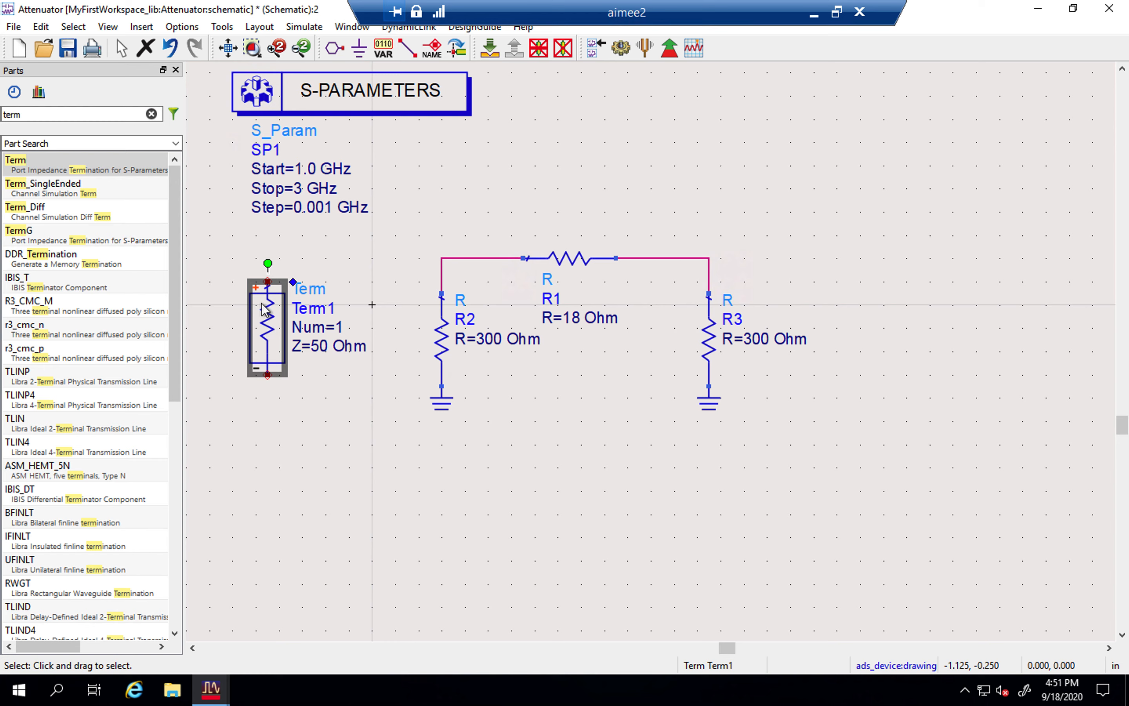
click(28, 164)
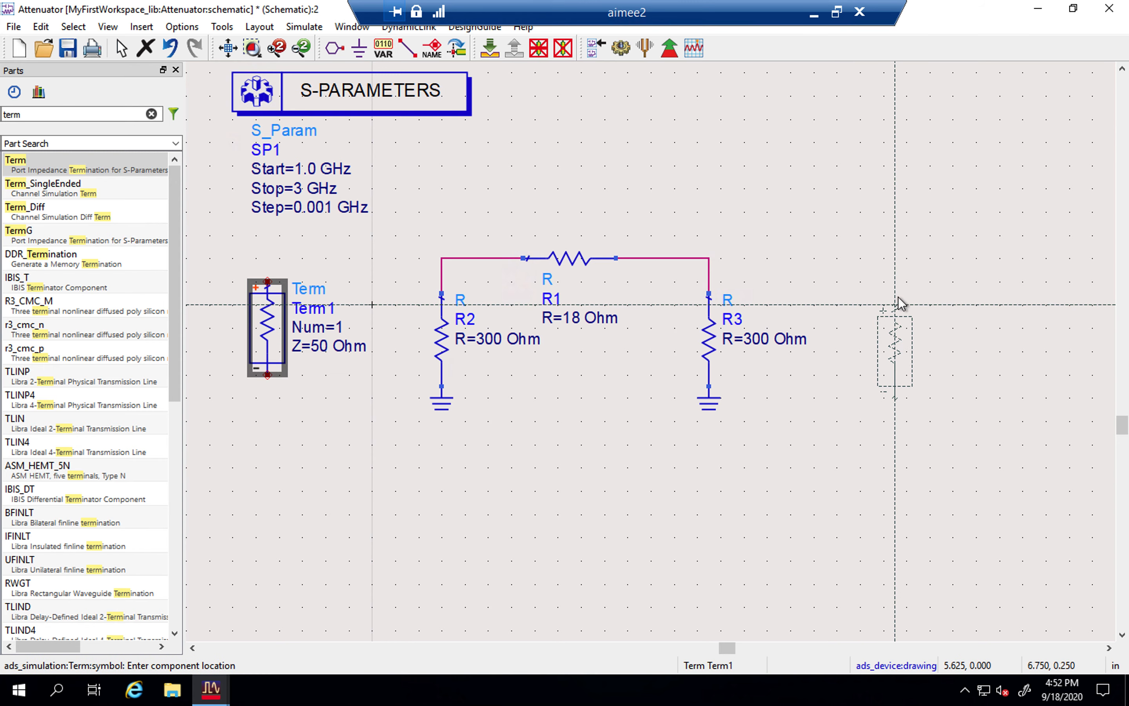
click(906, 282)
key(Escape)
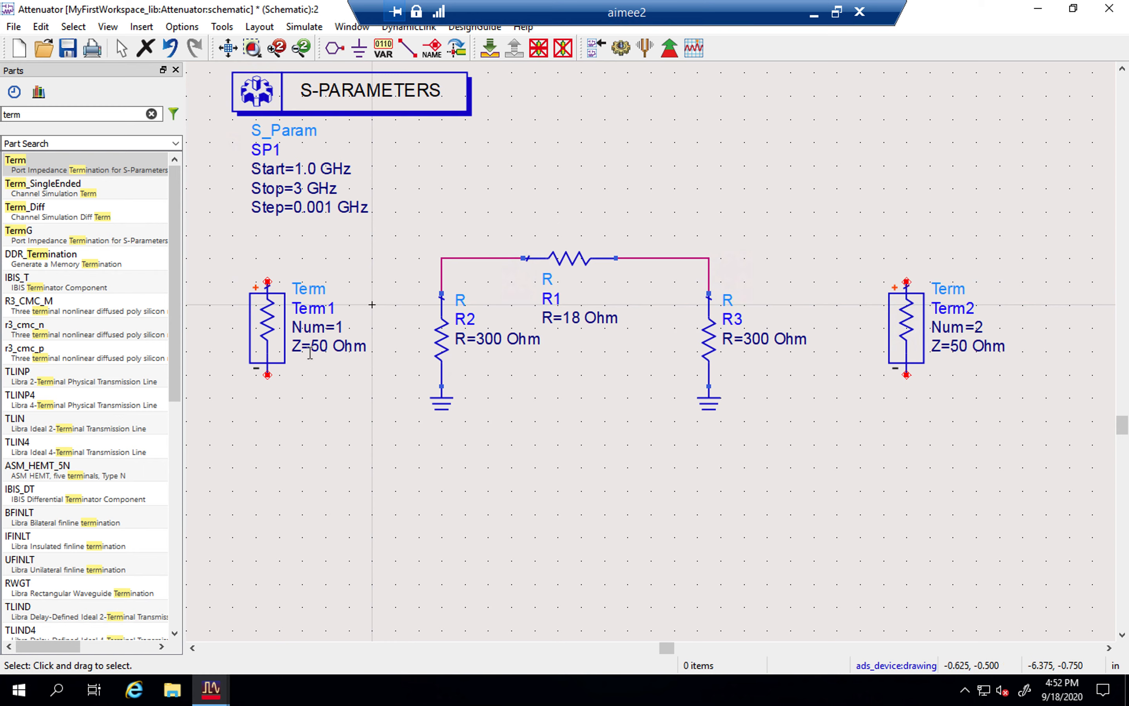
Step: Copy the ground symbol under the left 300 Ohm resistor to the lower terminals of Term1 and Term2
click(447, 402)
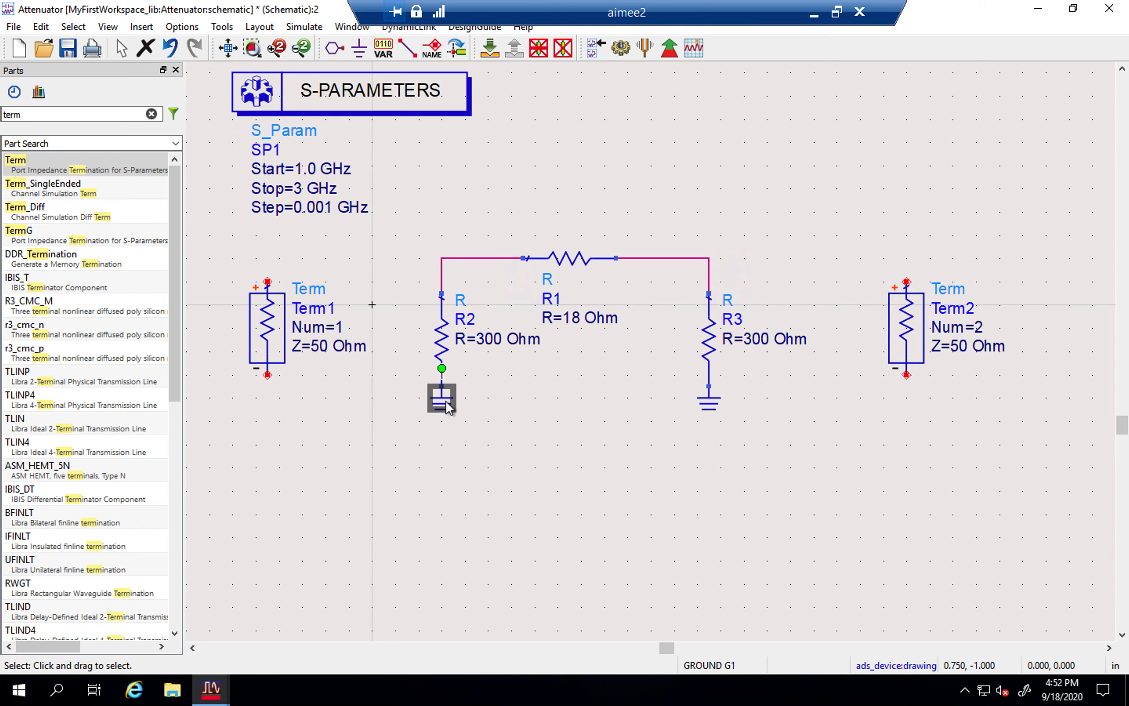
key(ctrl+c)
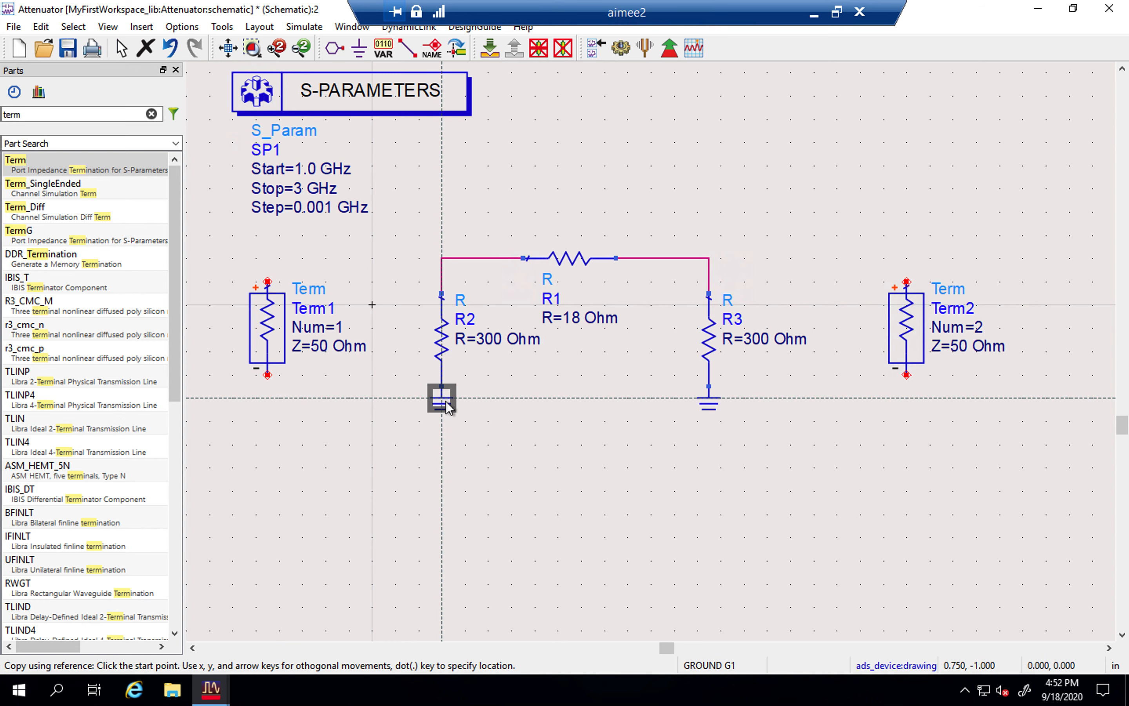
click(364, 441)
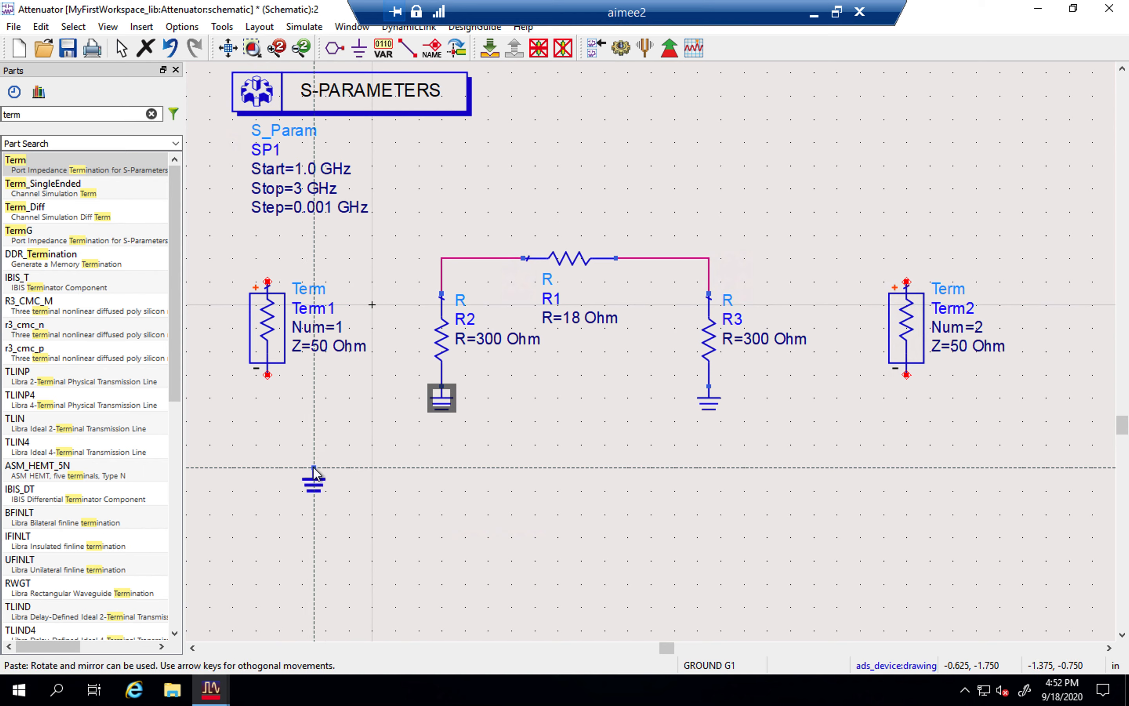
click(268, 375)
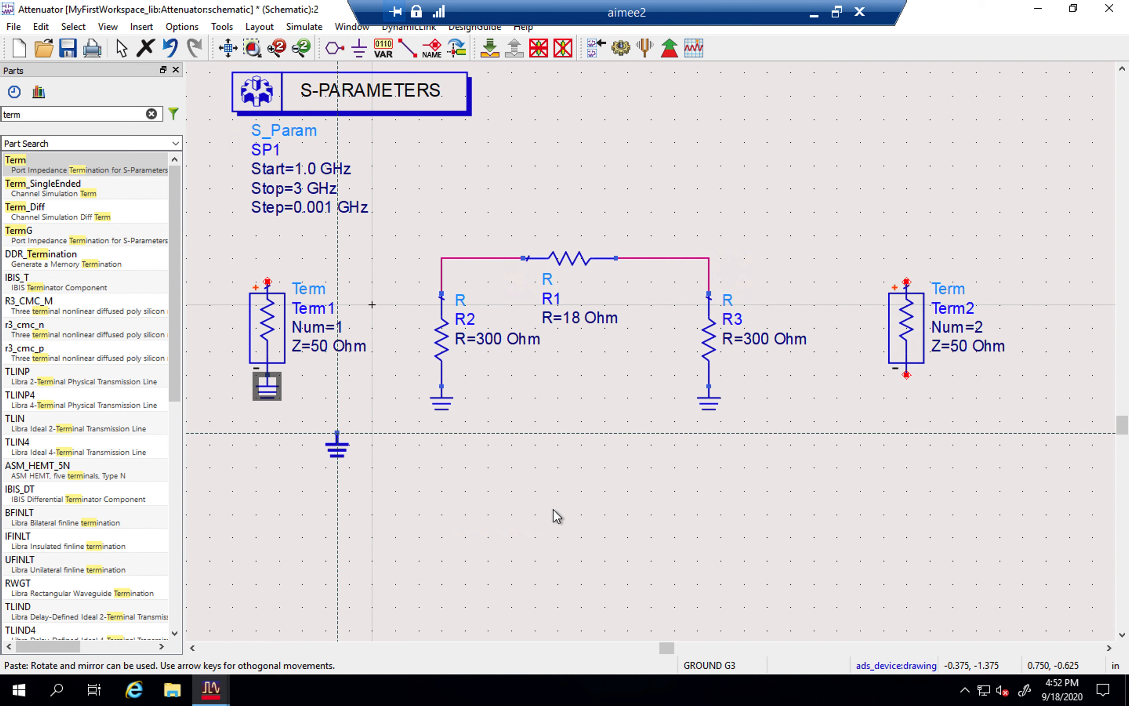
click(906, 378)
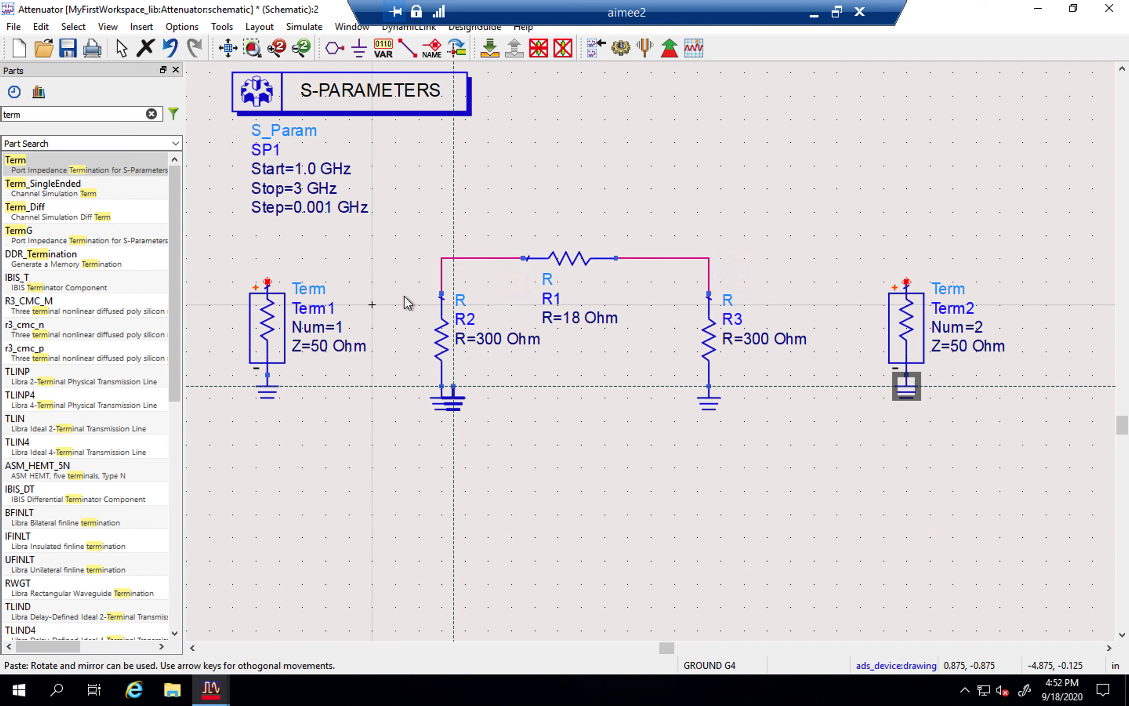
key(Escape)
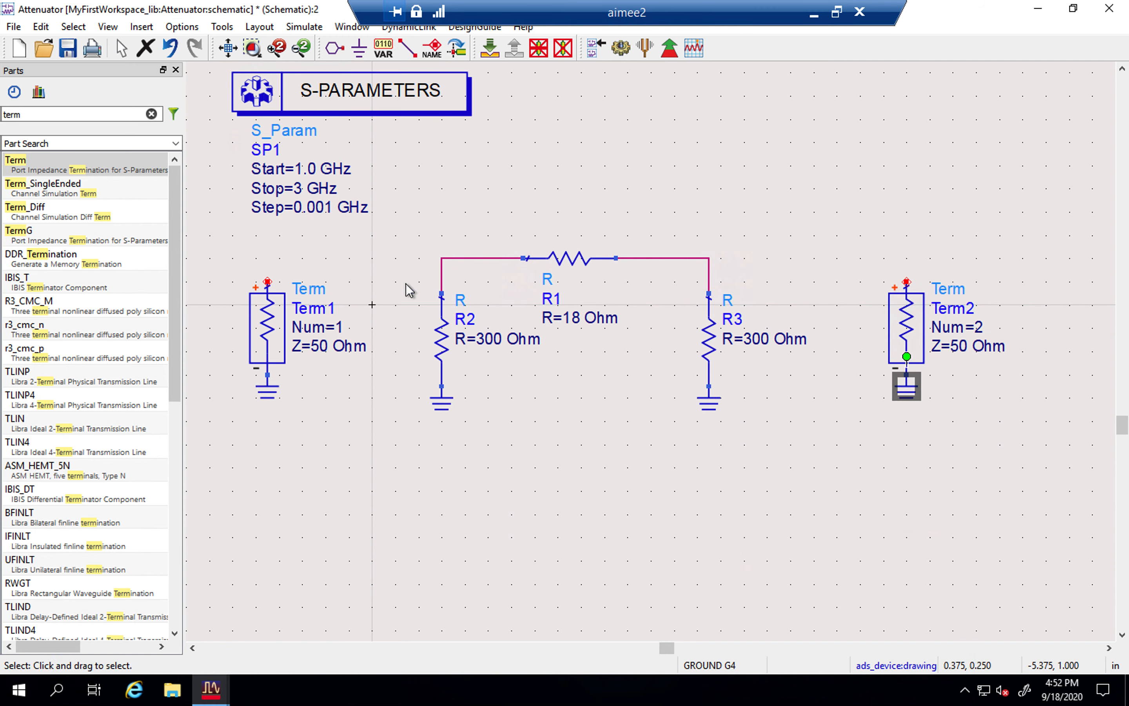
Step: Wire the upper terminals of Term1 and Term2 to the corresponding ends of the attenuator circuit
click(408, 47)
click(267, 258)
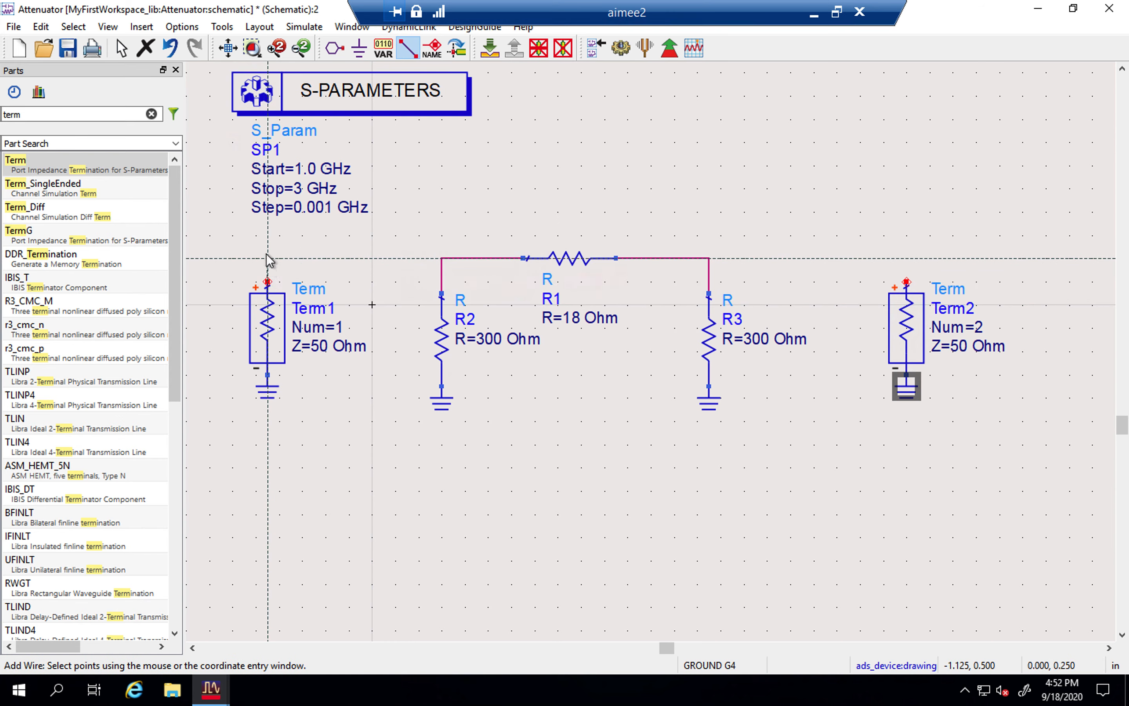
click(442, 258)
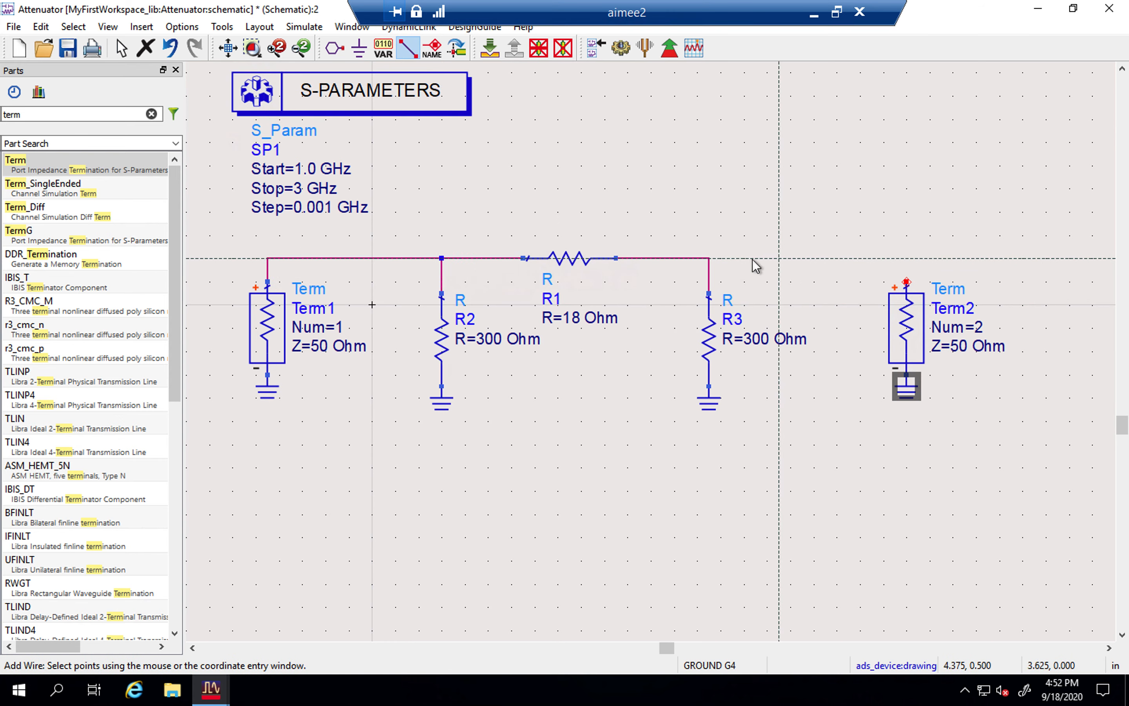
click(906, 257)
click(906, 282)
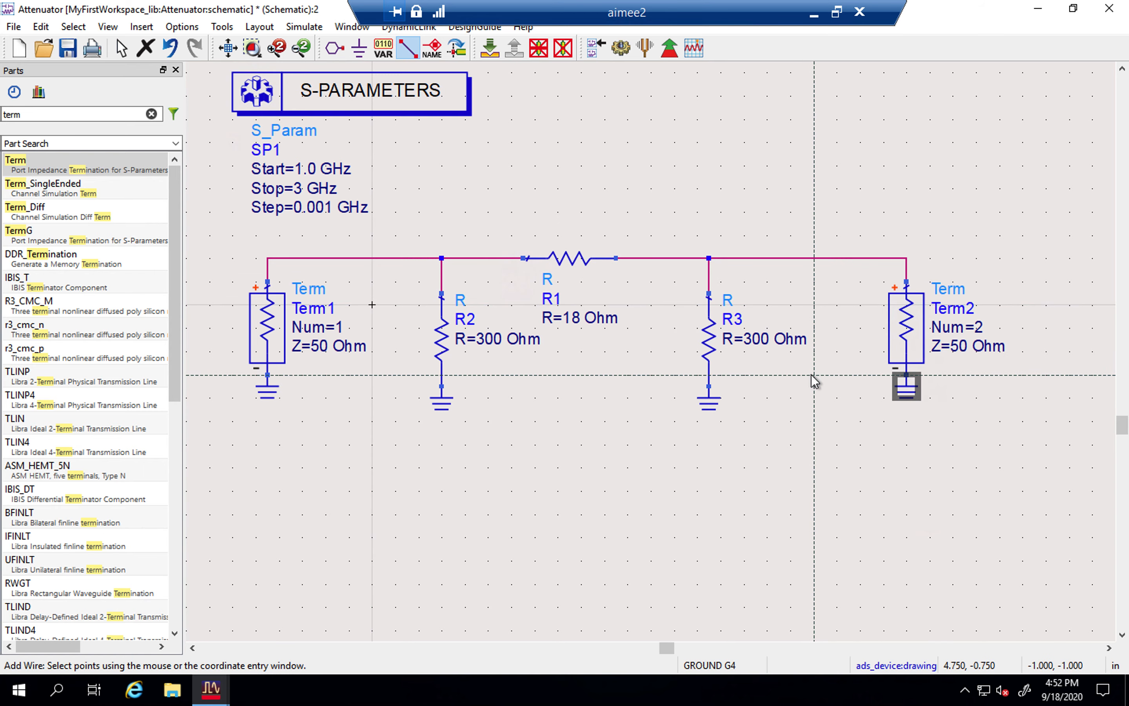
key(Escape)
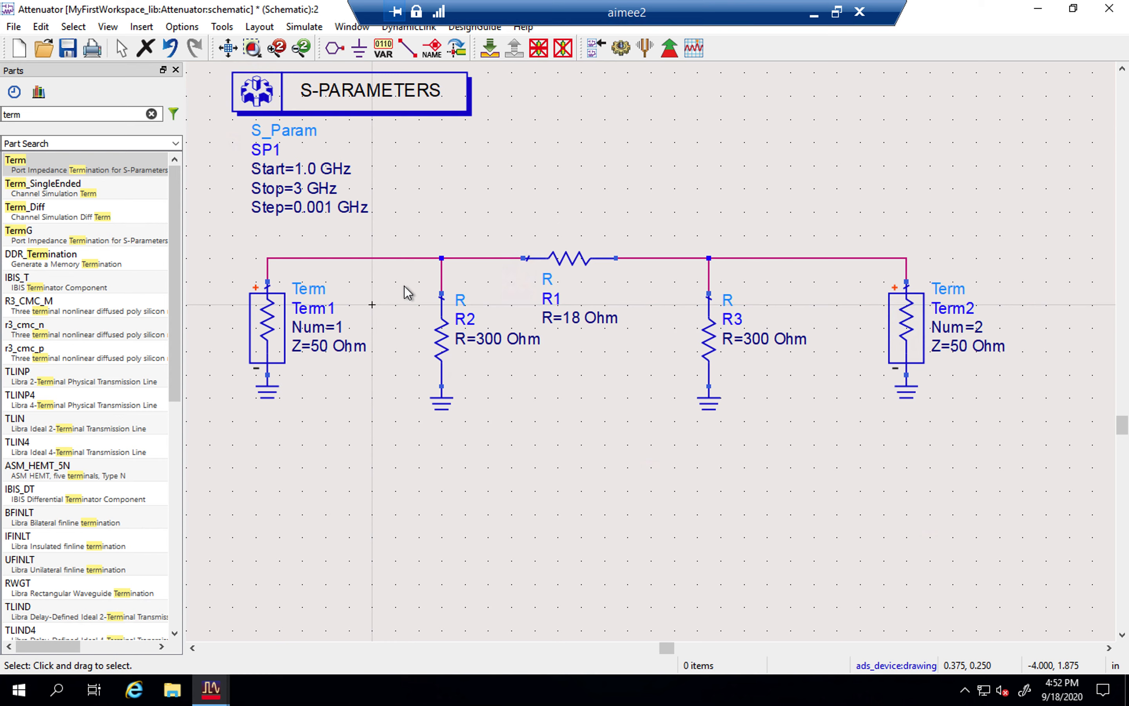
Step: Run the S-parameter simulation, dismiss the data display's Quick Start overlay, and reposition the data display window
click(623, 51)
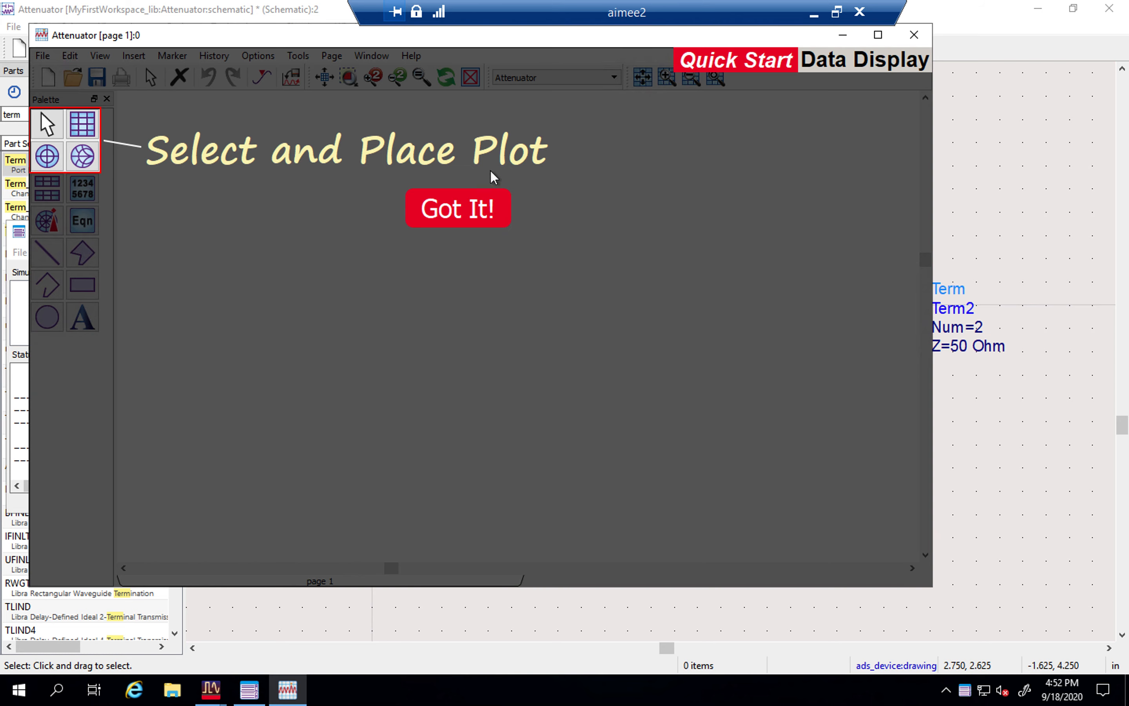
click(474, 214)
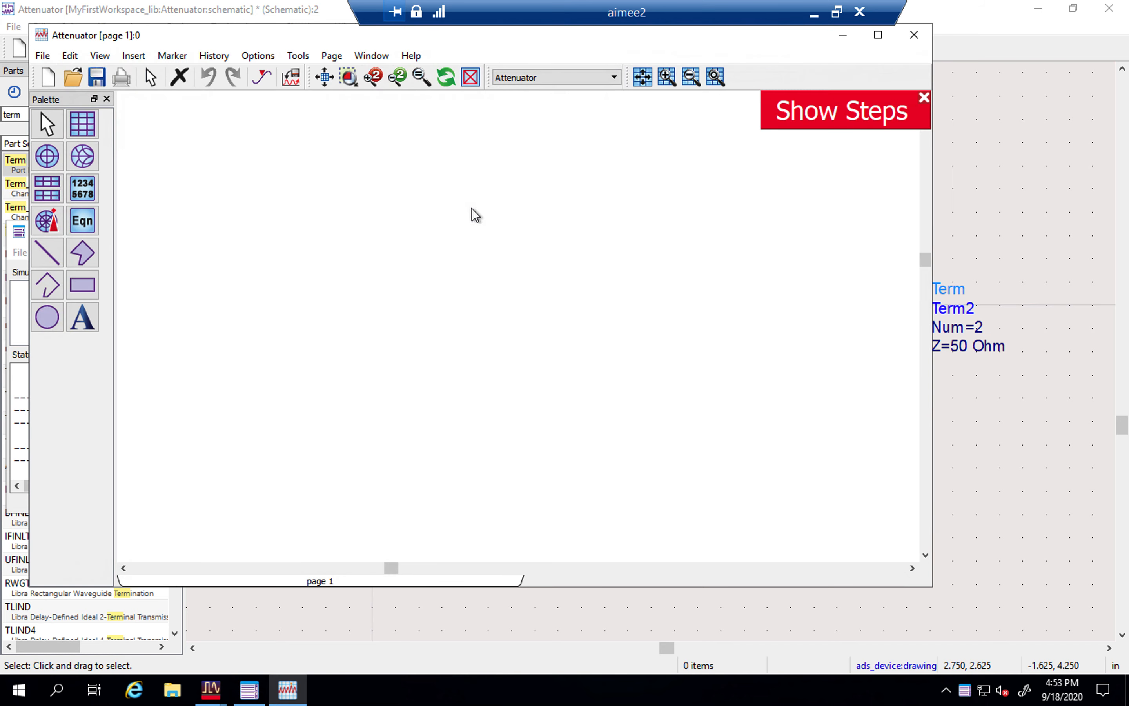
drag(483, 41, 573, 84)
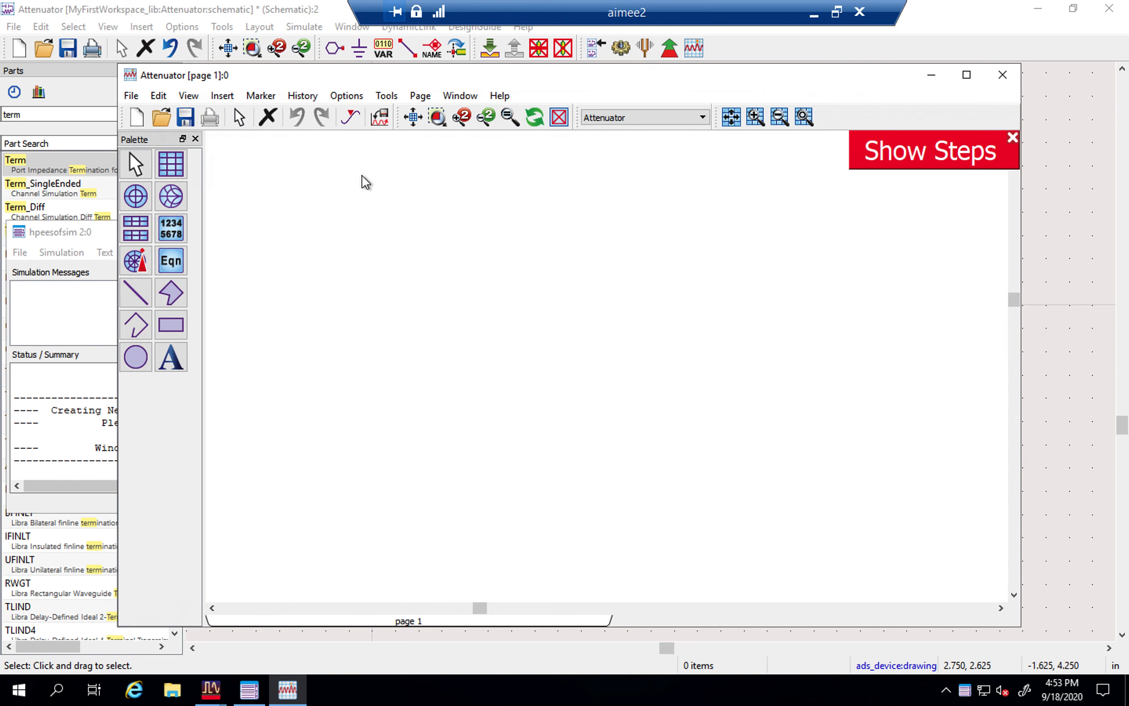
Step: Check the workshop's public chat in Safari, then shift the schematic's S-parameter controller about 0.375 in to the right
key(ctrl+Left)
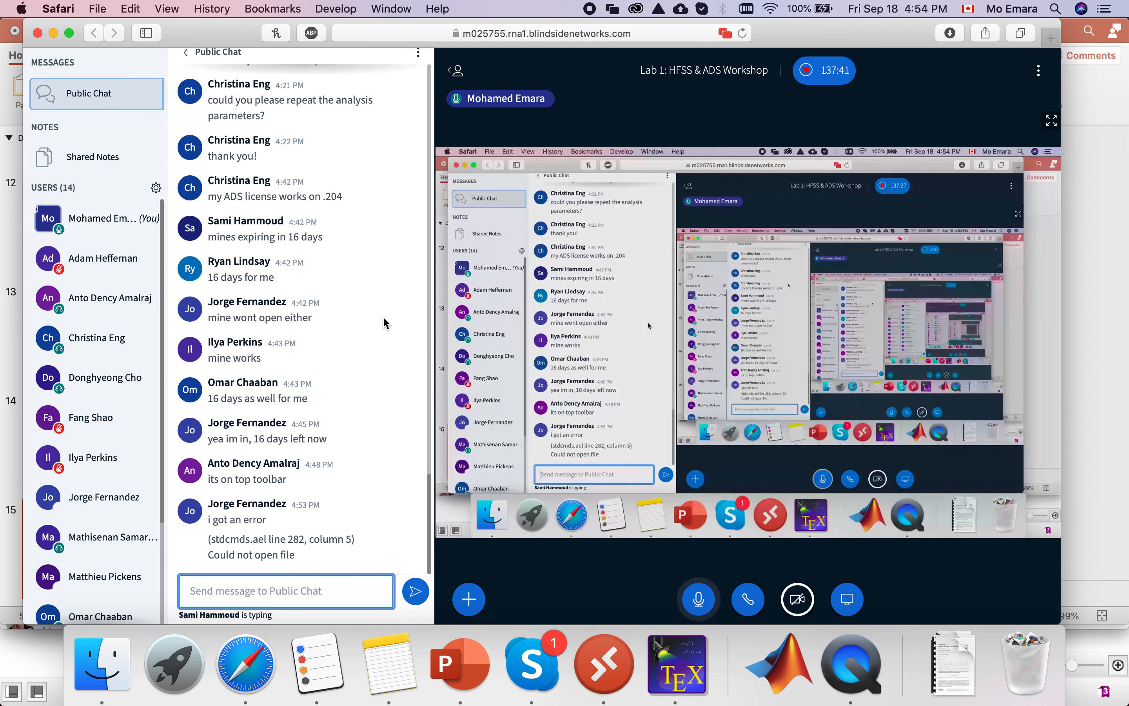
key(ctrl+Right)
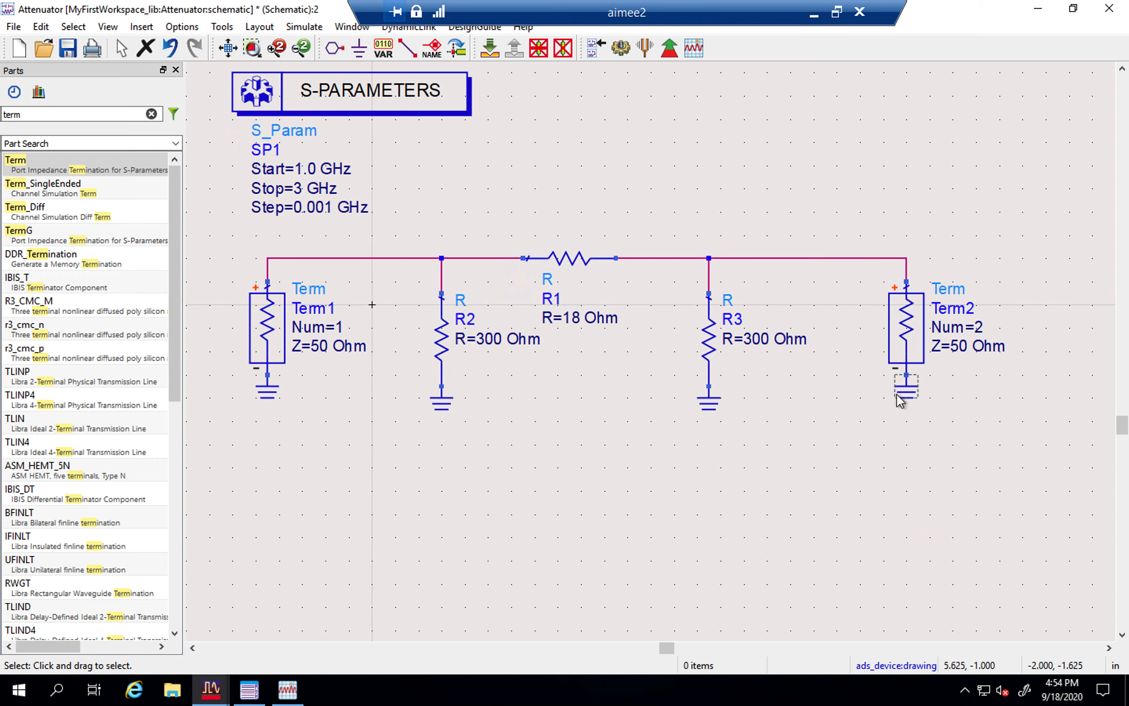
drag(383, 108, 418, 108)
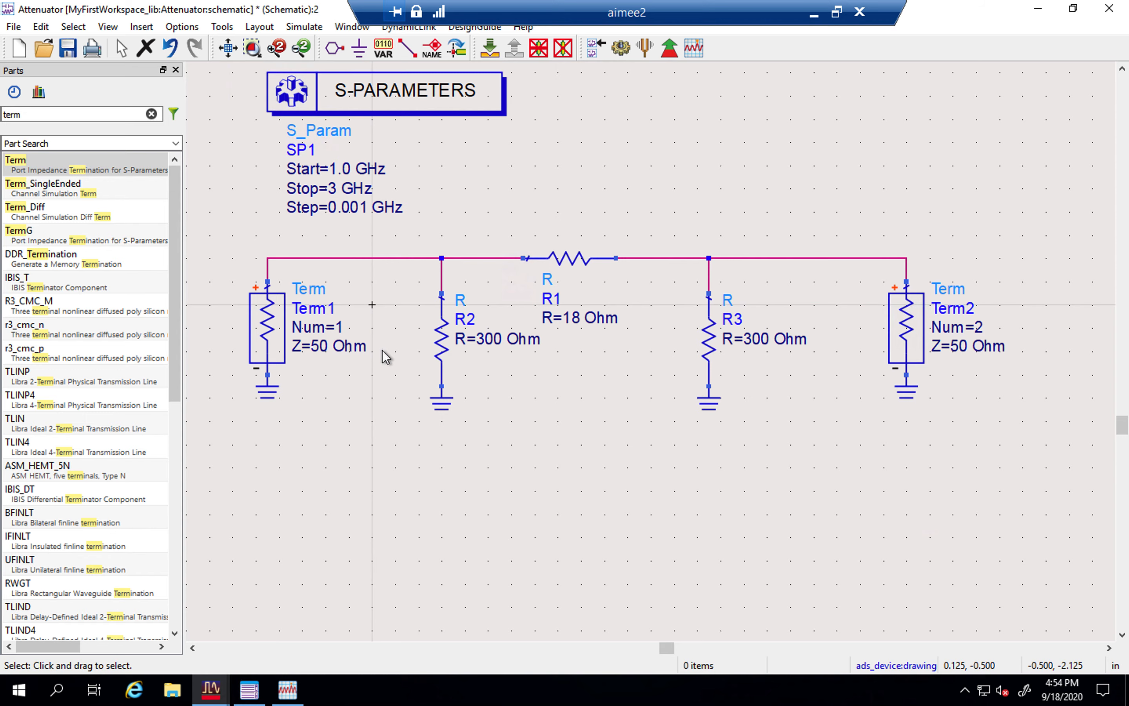
Step: Review the chat replies in Safari, then examine the simulator's status summary and return to the empty data display
key(ctrl+Left)
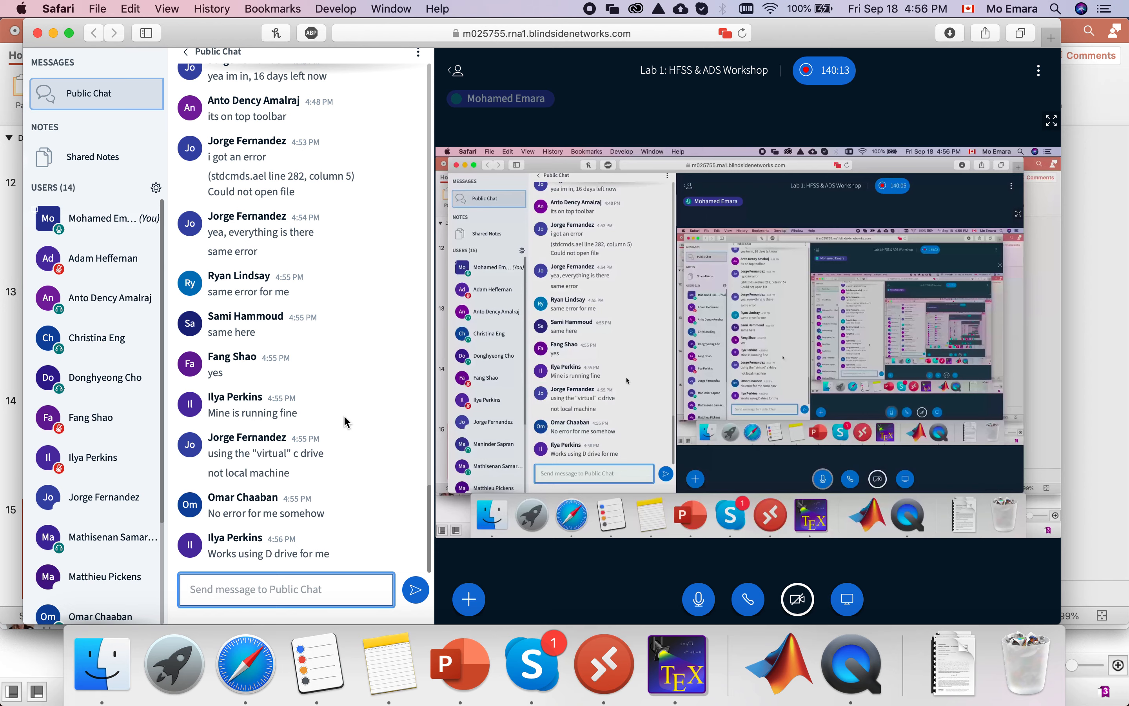
key(ctrl+Right)
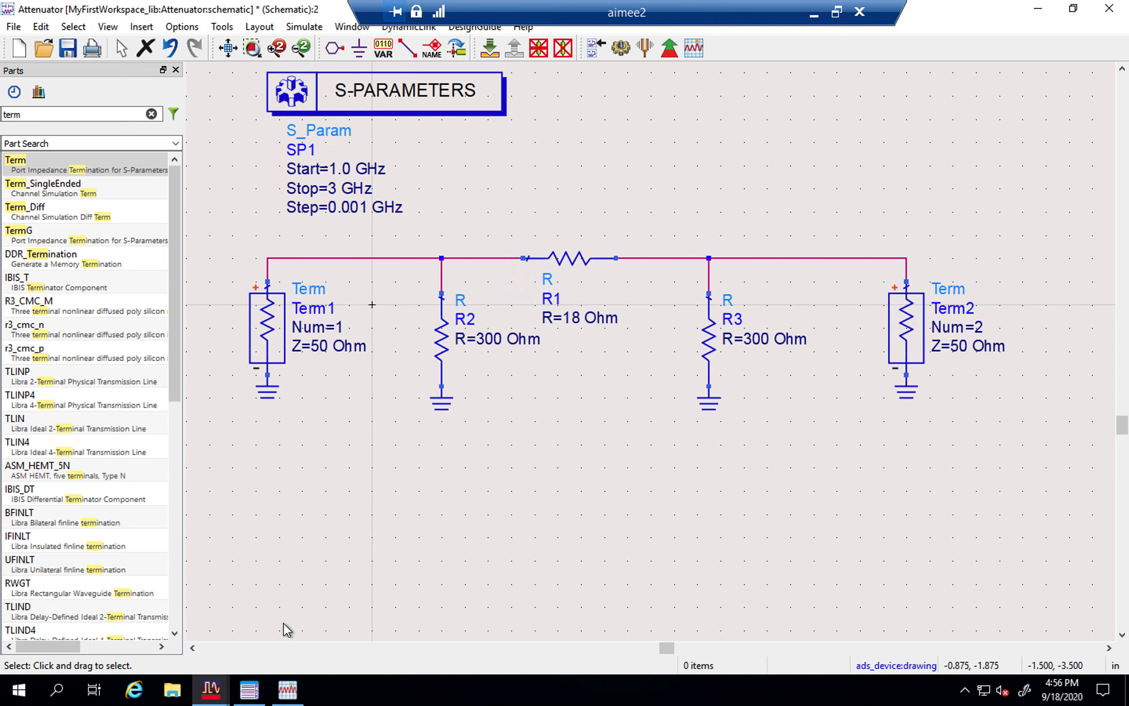
click(287, 693)
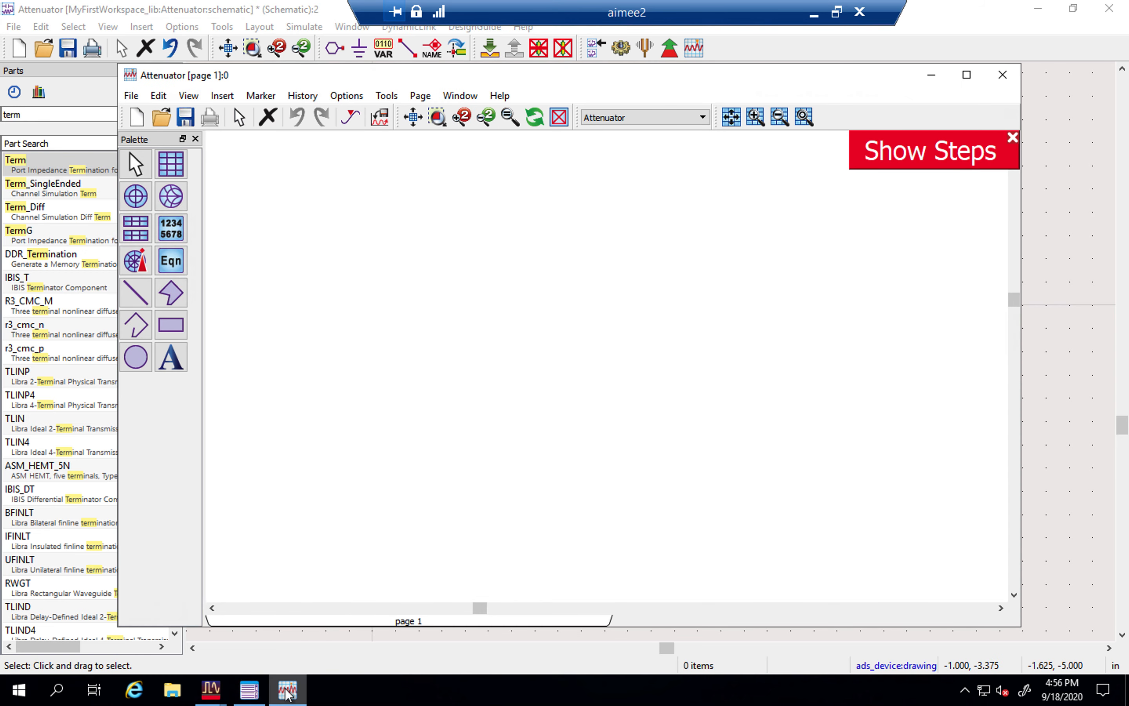
click(258, 695)
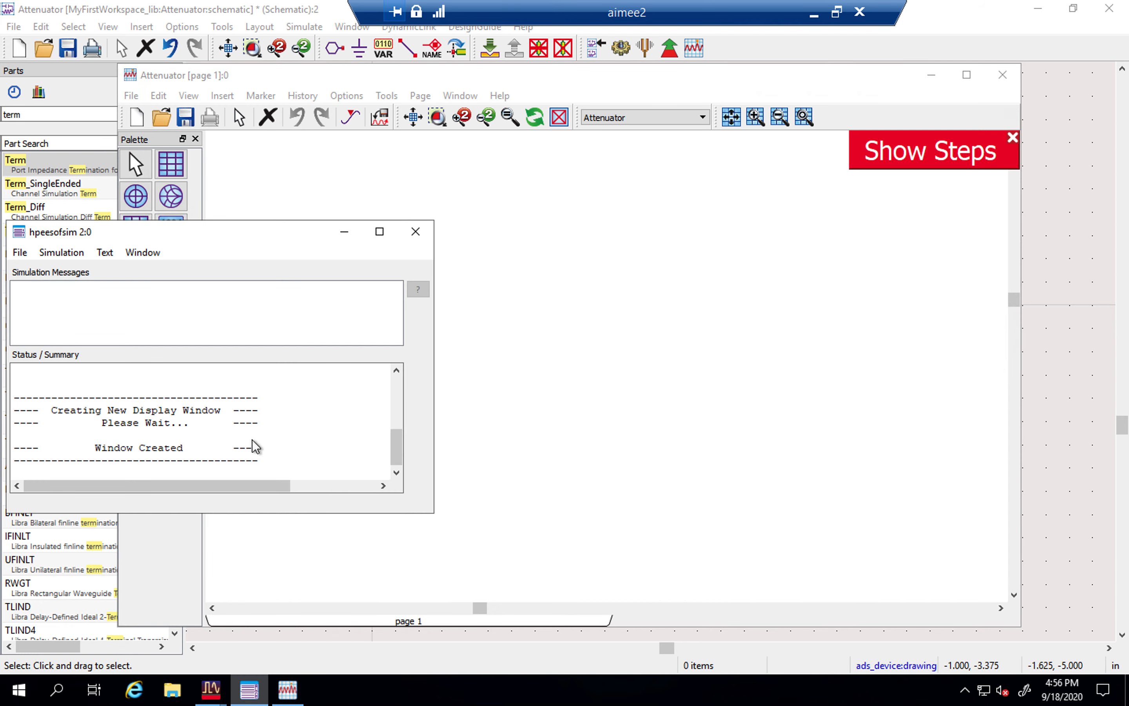
scroll(250, 429, up, 5)
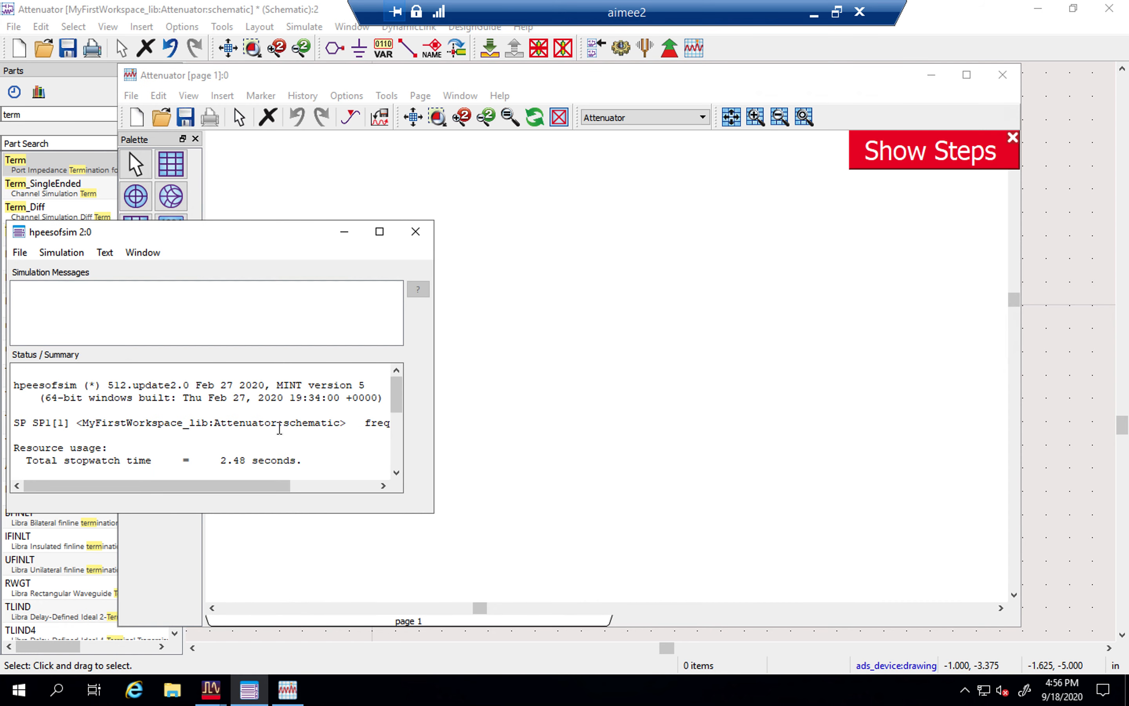
click(550, 400)
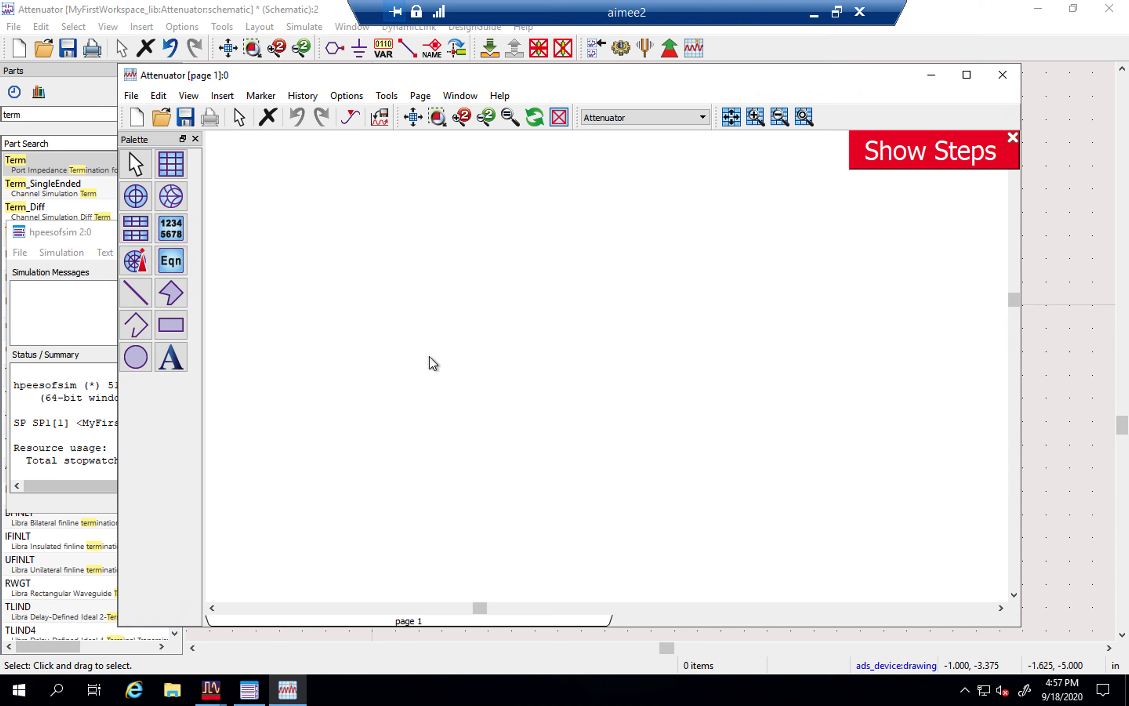
mouse_move(395, 80)
mouse_down()
mouse_move(403, 130)
mouse_move(446, 126)
mouse_move(412, 83)
mouse_move(434, 74)
mouse_move(403, 103)
mouse_move(397, 77)
mouse_up()
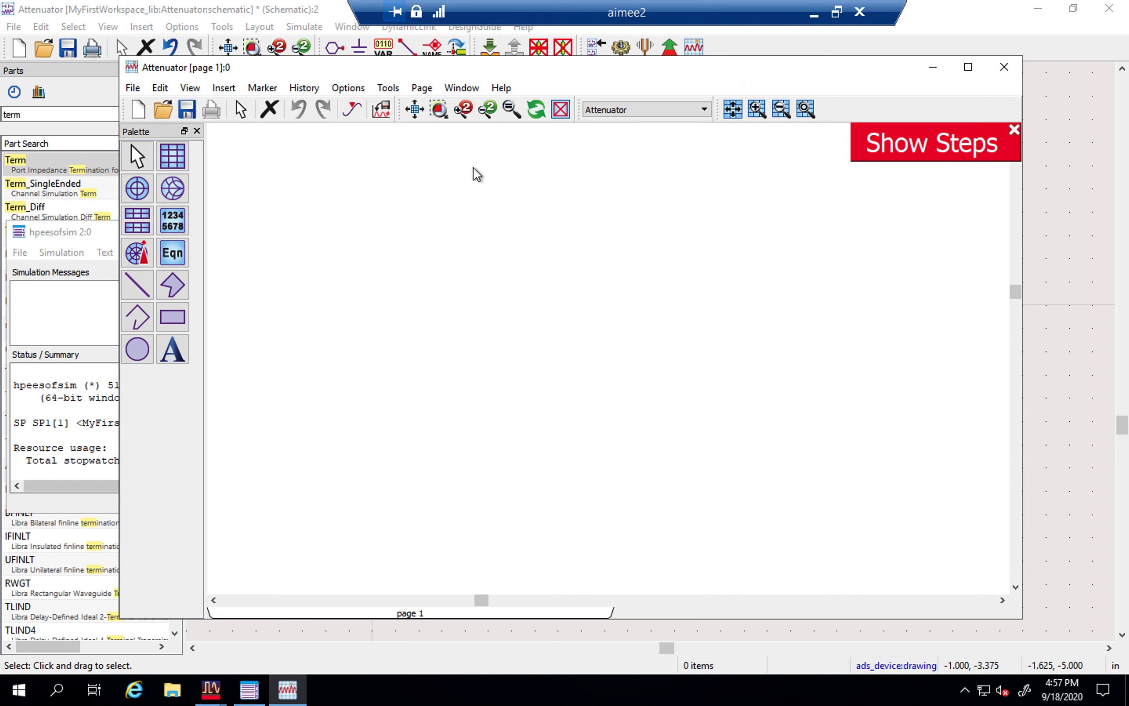
Step: Switch to the BigBlueButton meeting in Safari and try to restart screen sharing, allowing the site to observe the screen
key(ctrl+Left)
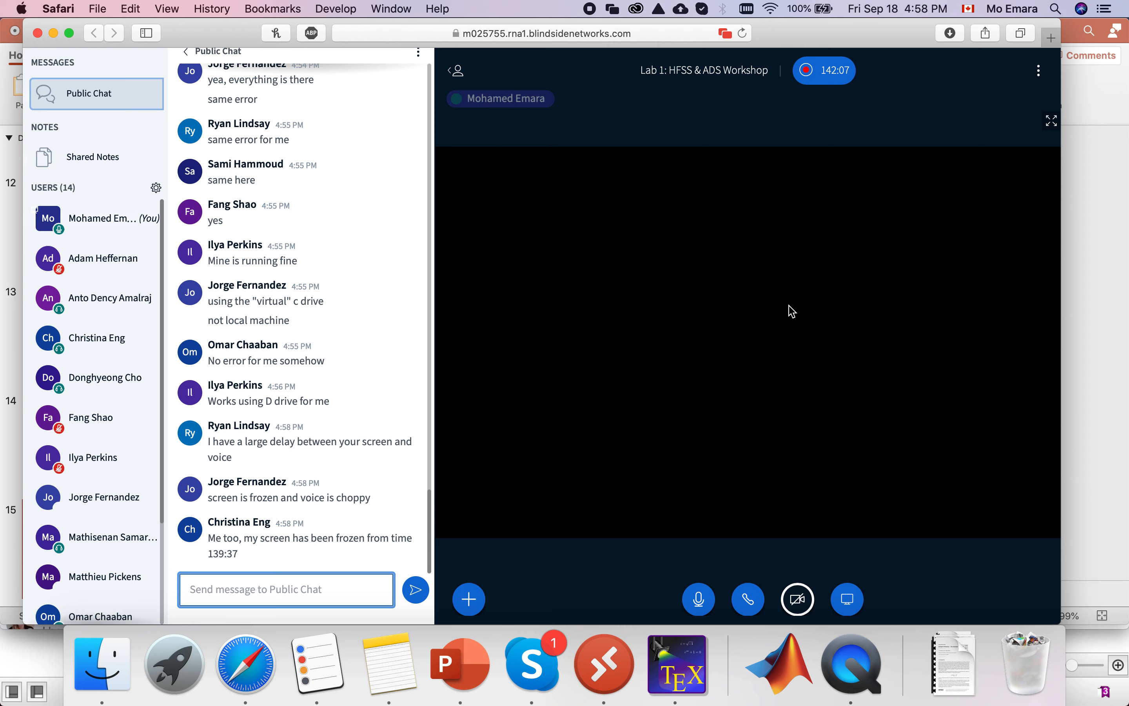
click(846, 602)
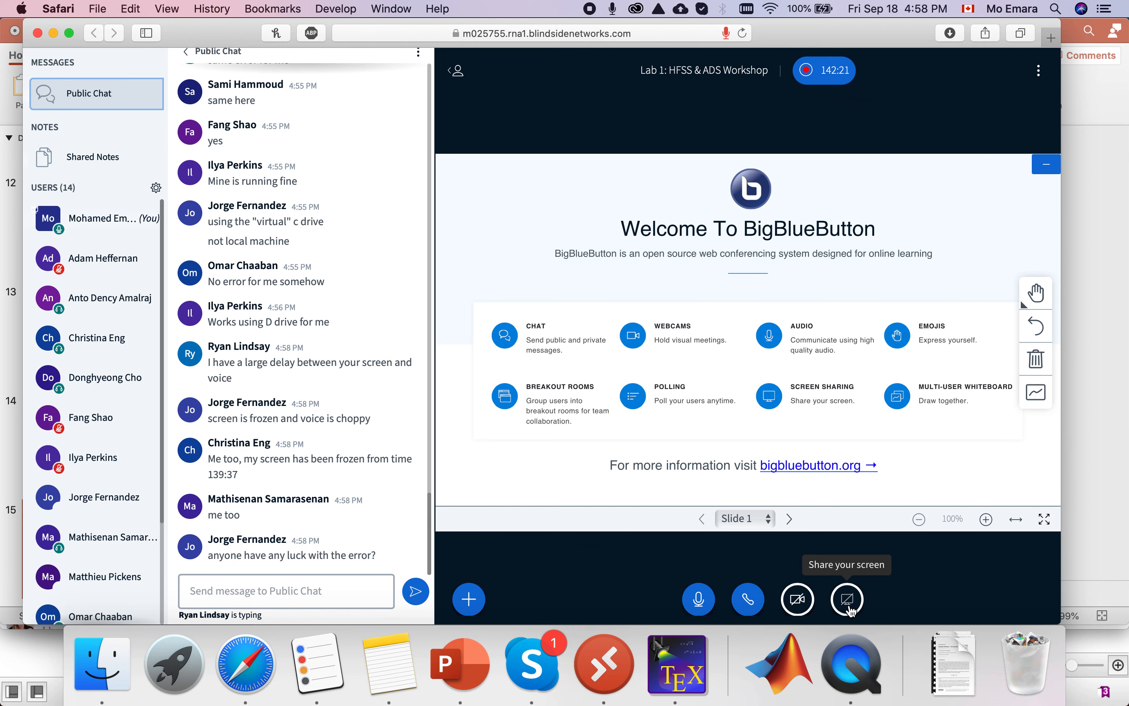
click(850, 611)
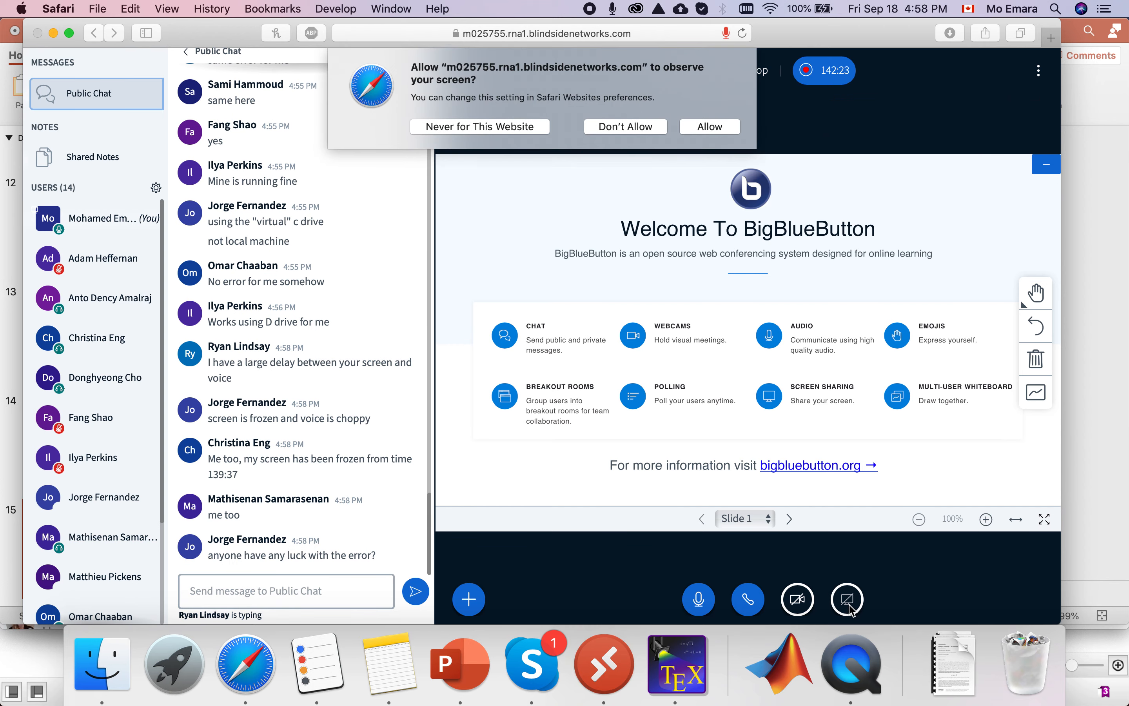
click(702, 125)
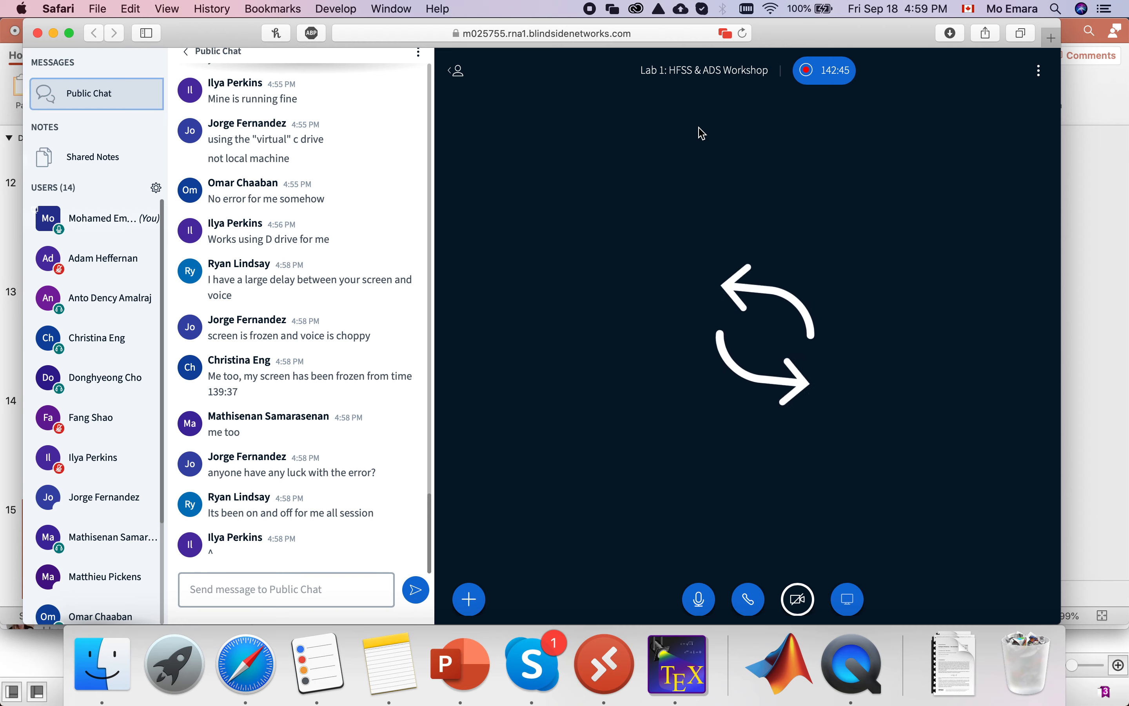
Step: Switch the computer's Wi-Fi connection to the Psy-Phi-5G network and check the selected network
click(771, 8)
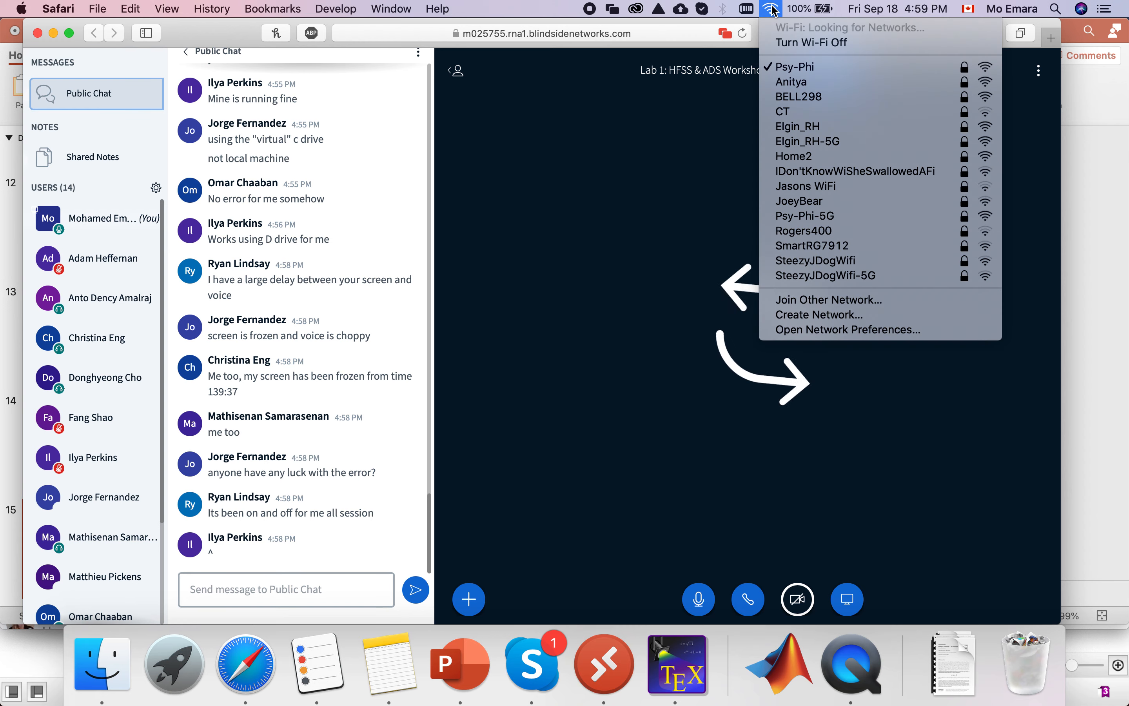
click(830, 219)
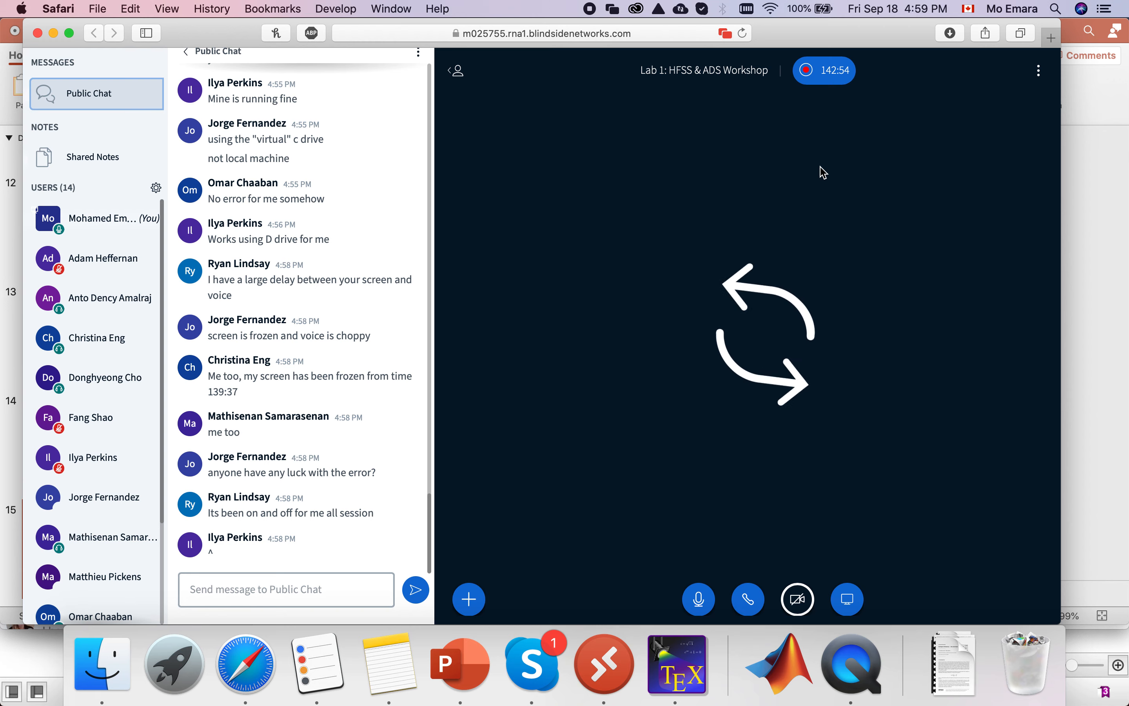
click(772, 9)
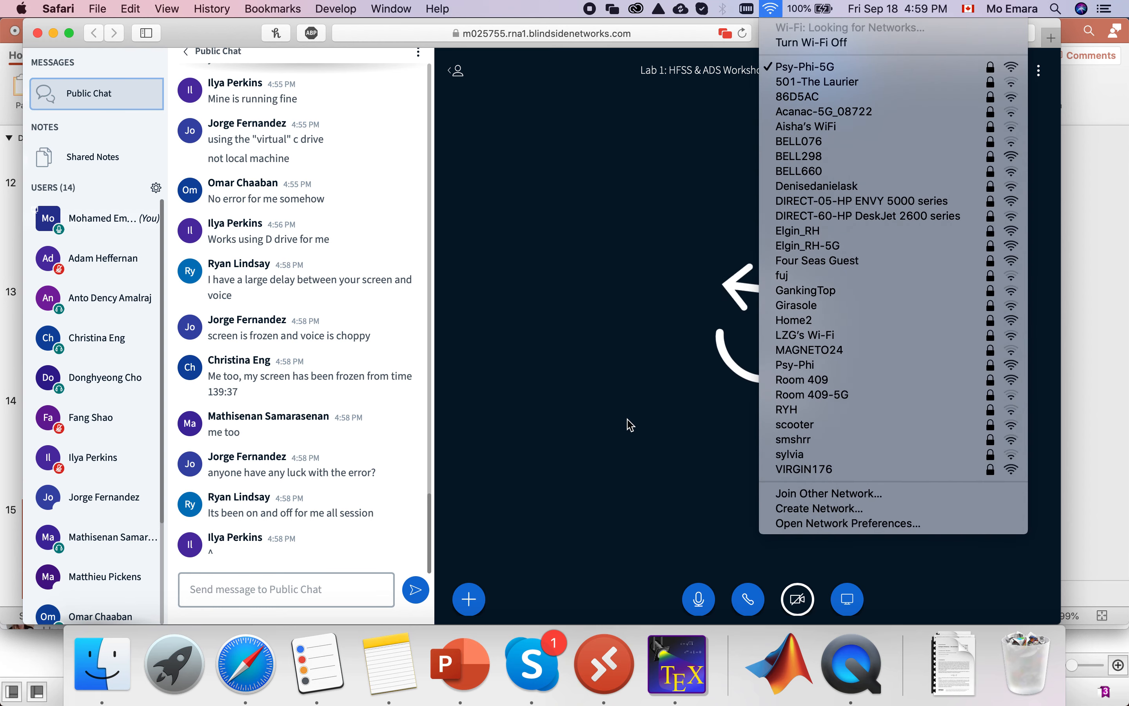
click(628, 423)
Step: End the stalled screen share, share the screen with the meeting again, and recheck the Wi-Fi connection
click(849, 602)
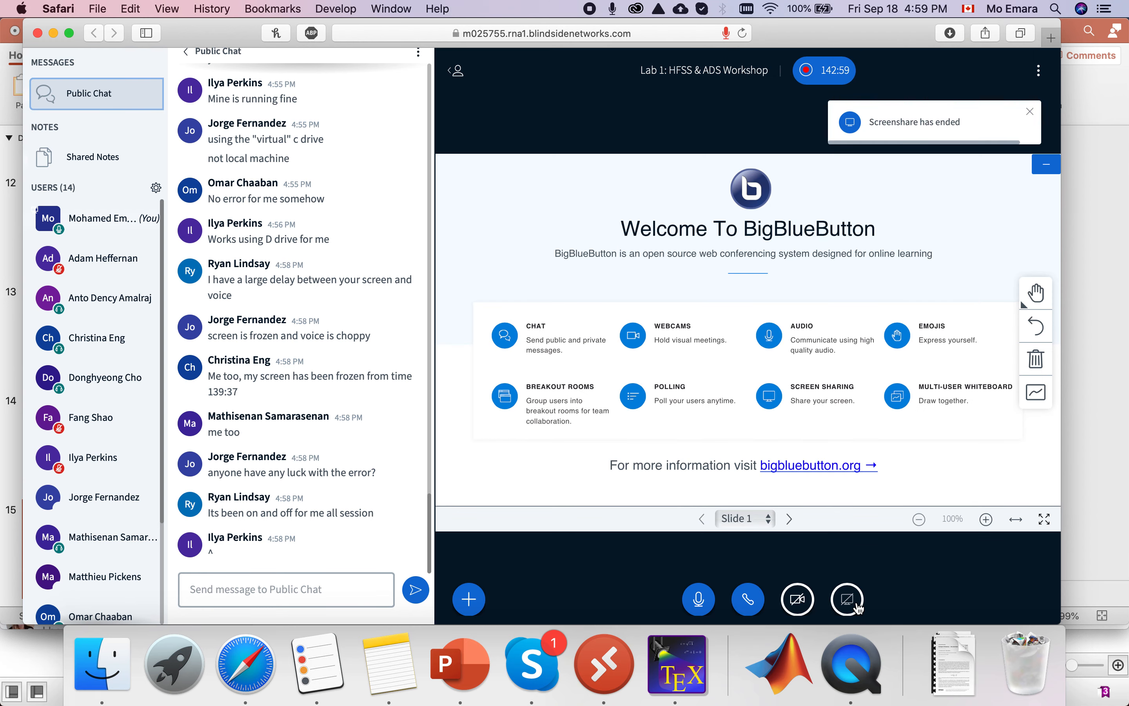
click(856, 606)
click(709, 122)
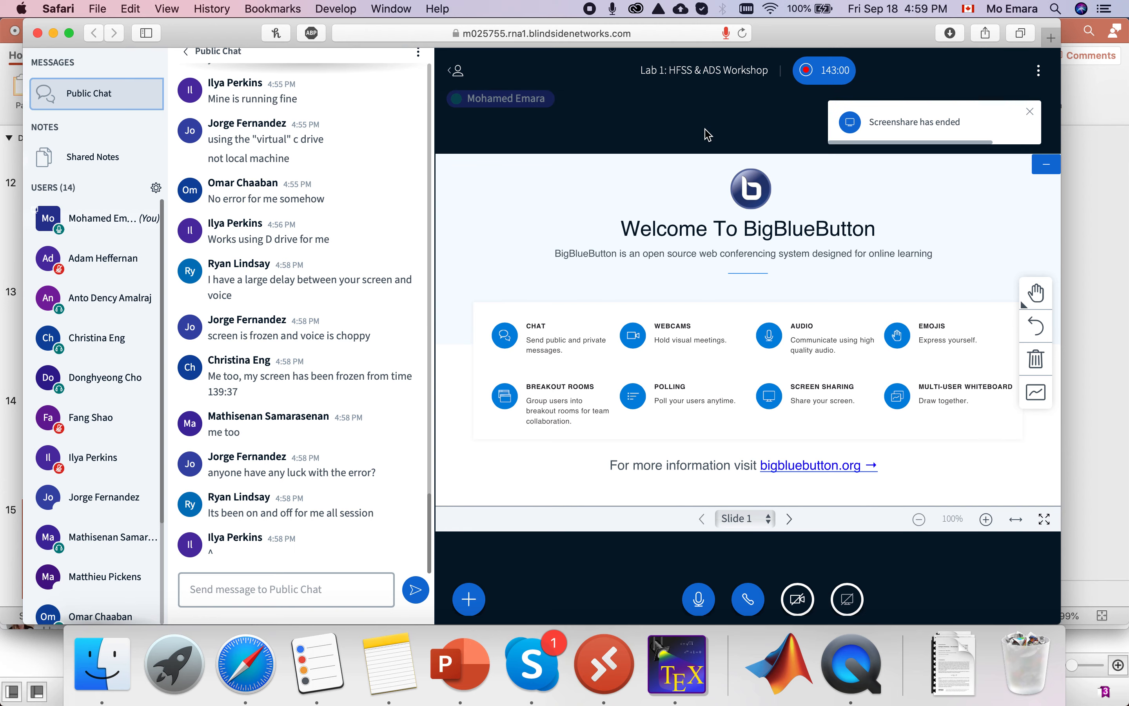
click(262, 589)
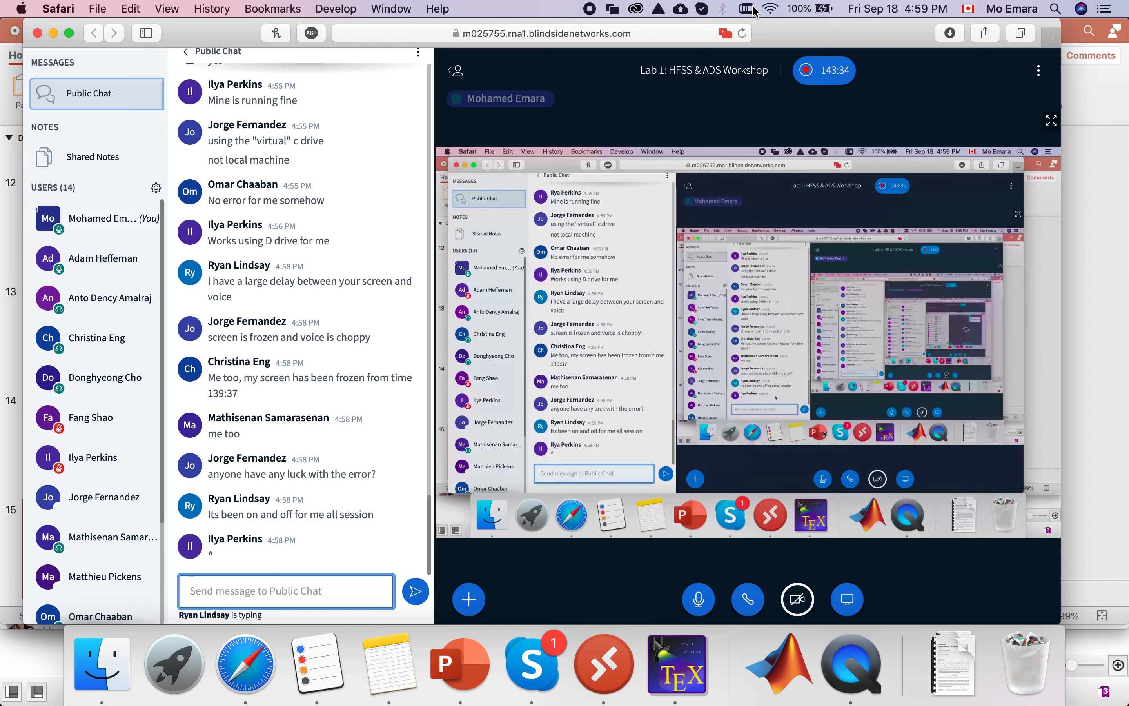
click(770, 10)
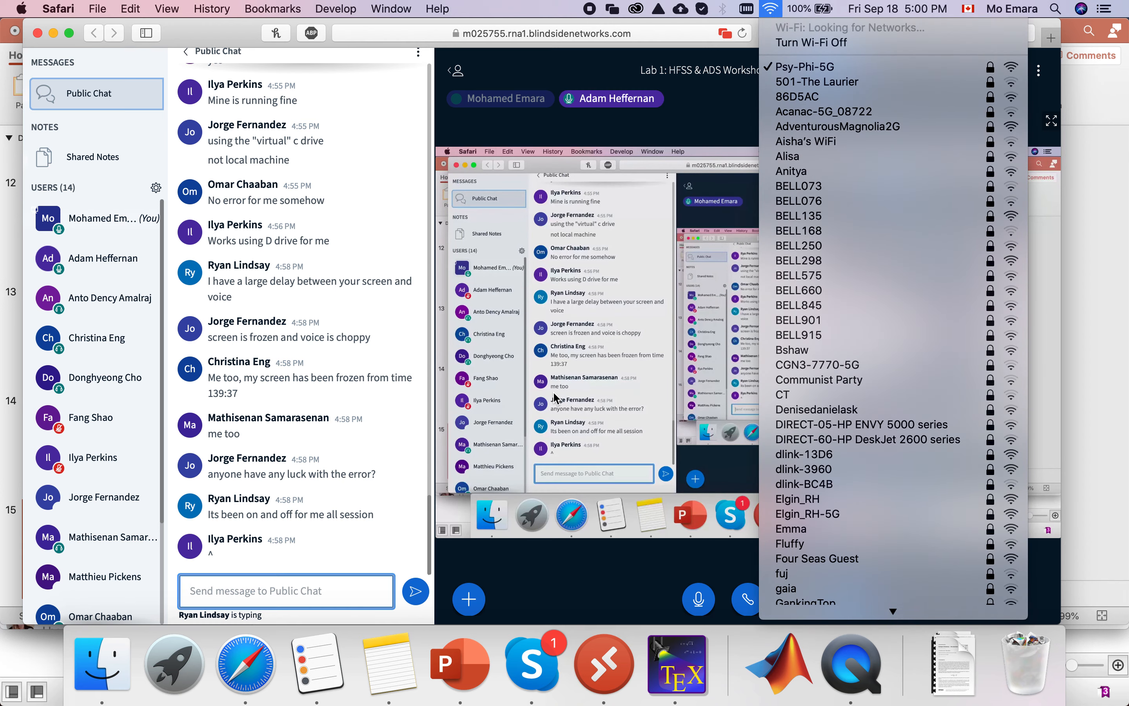
click(528, 588)
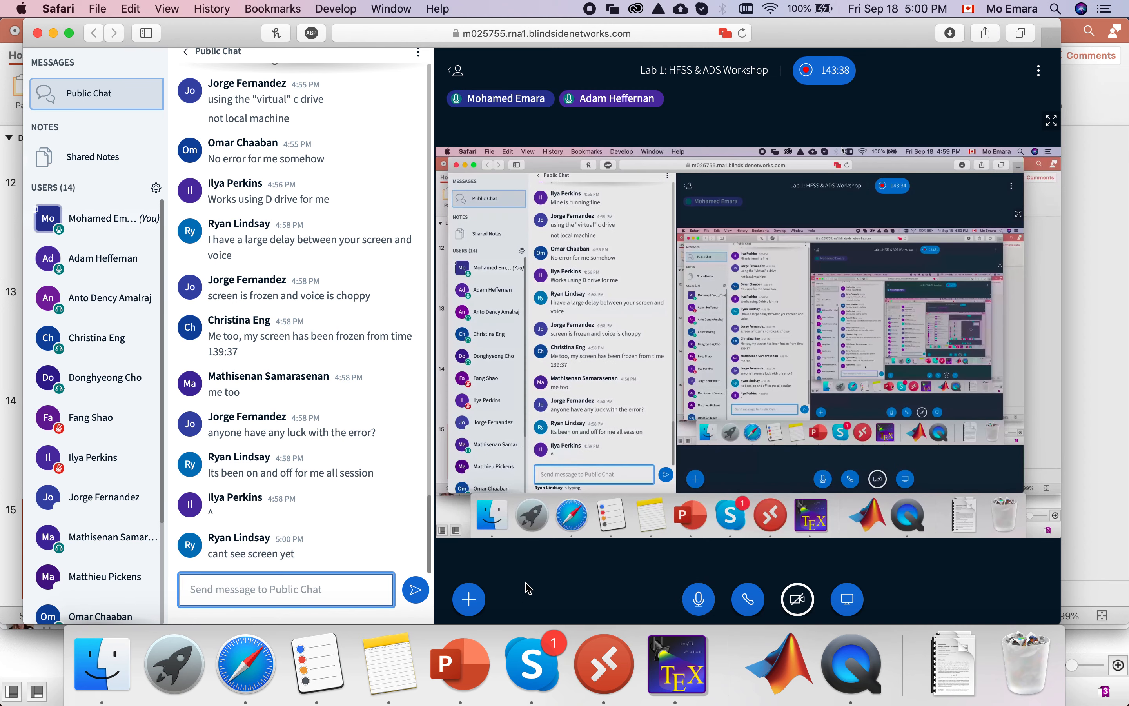
Step: Switch to the remote ADS data display, check in the meeting that it is being shared, and return to it
key(ctrl+Right)
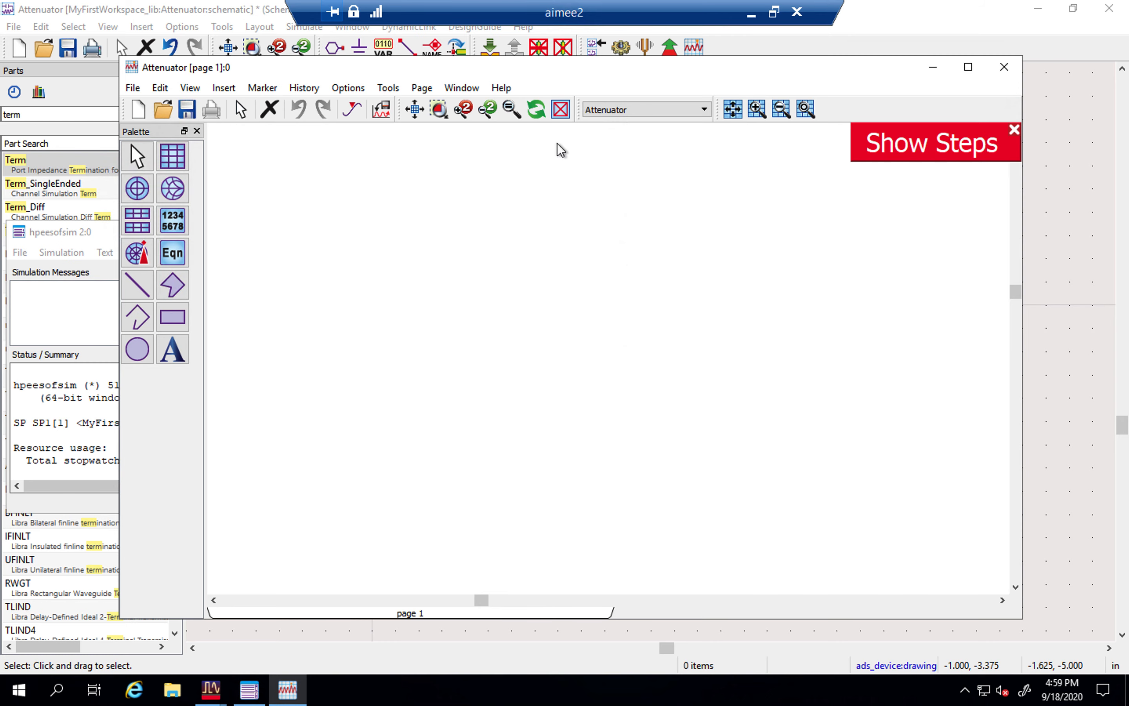
mouse_move(483, 78)
mouse_down()
mouse_move(487, 134)
mouse_move(486, 75)
mouse_move(504, 84)
mouse_move(489, 74)
mouse_up()
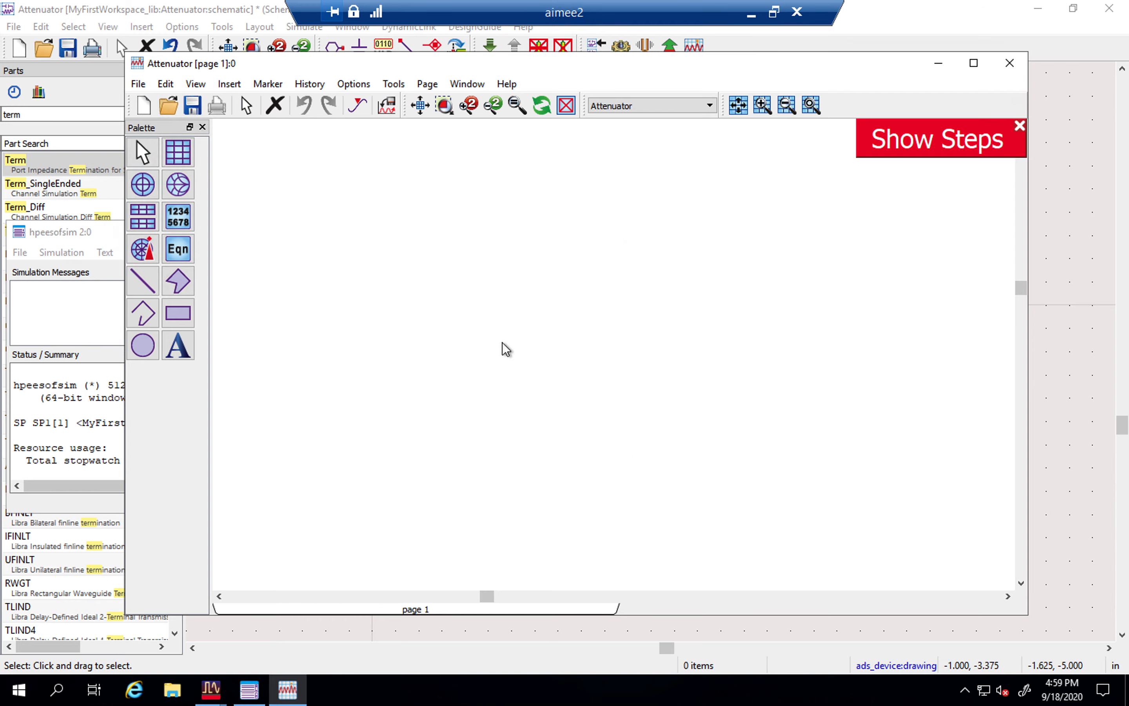
key(ctrl+Left)
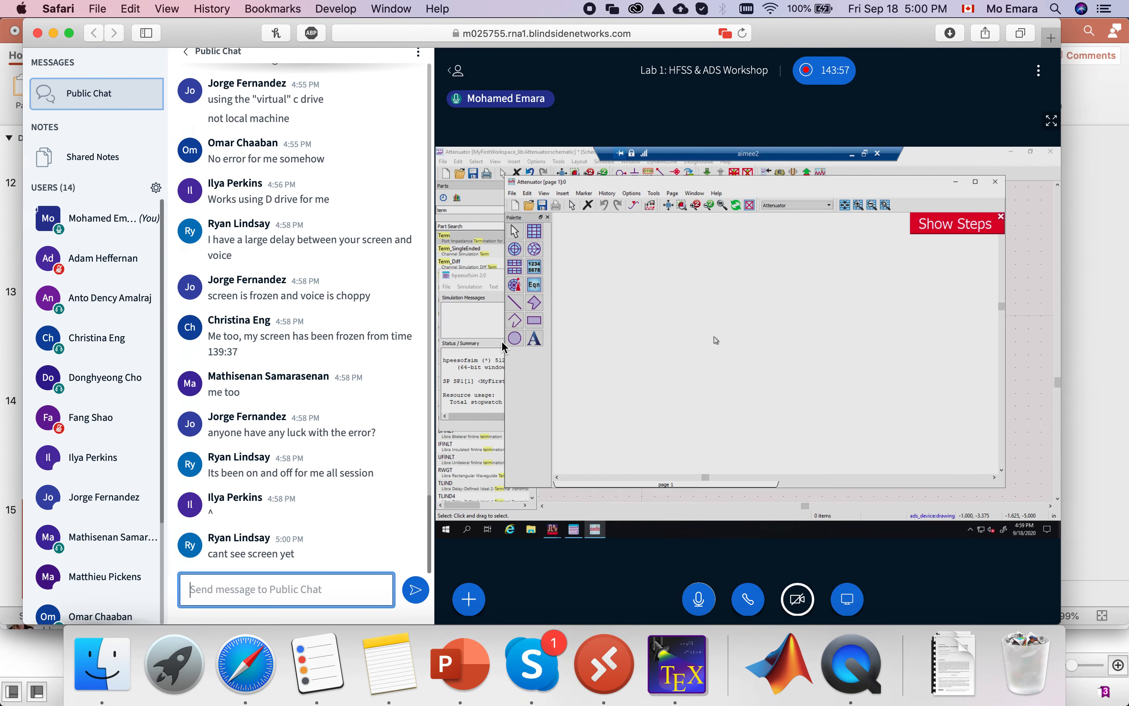
key(ctrl+Right)
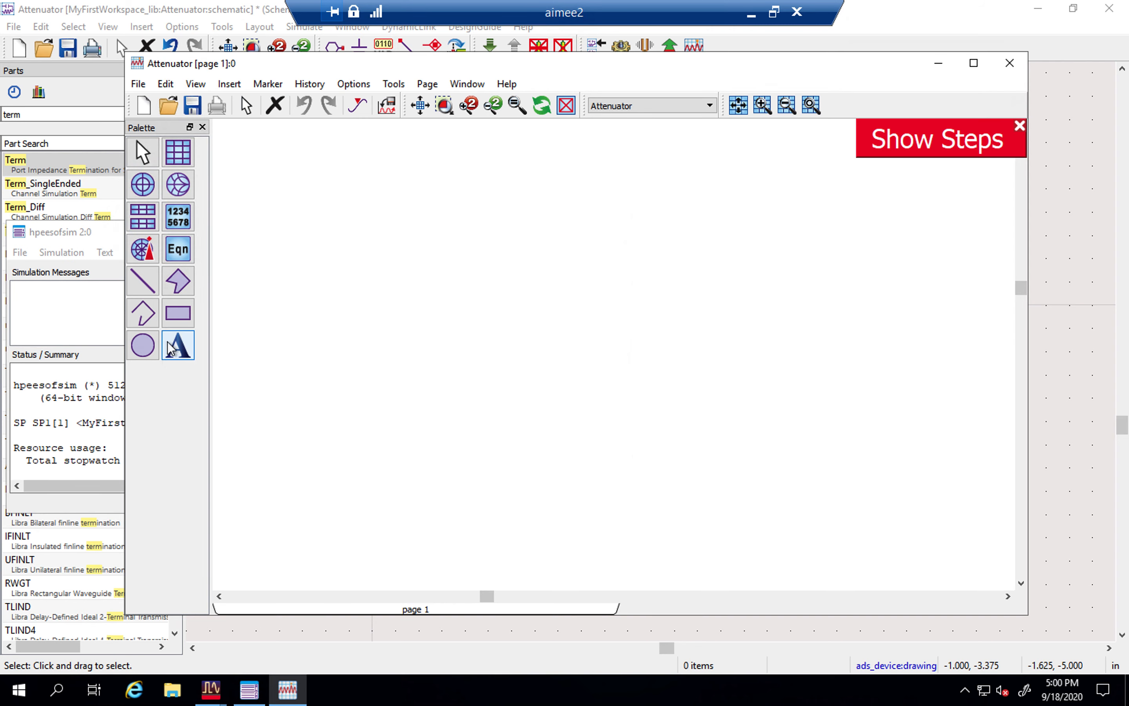
Step: Insert a rectangular plot in the upper part of the data display page and dismiss the guided hints
click(177, 154)
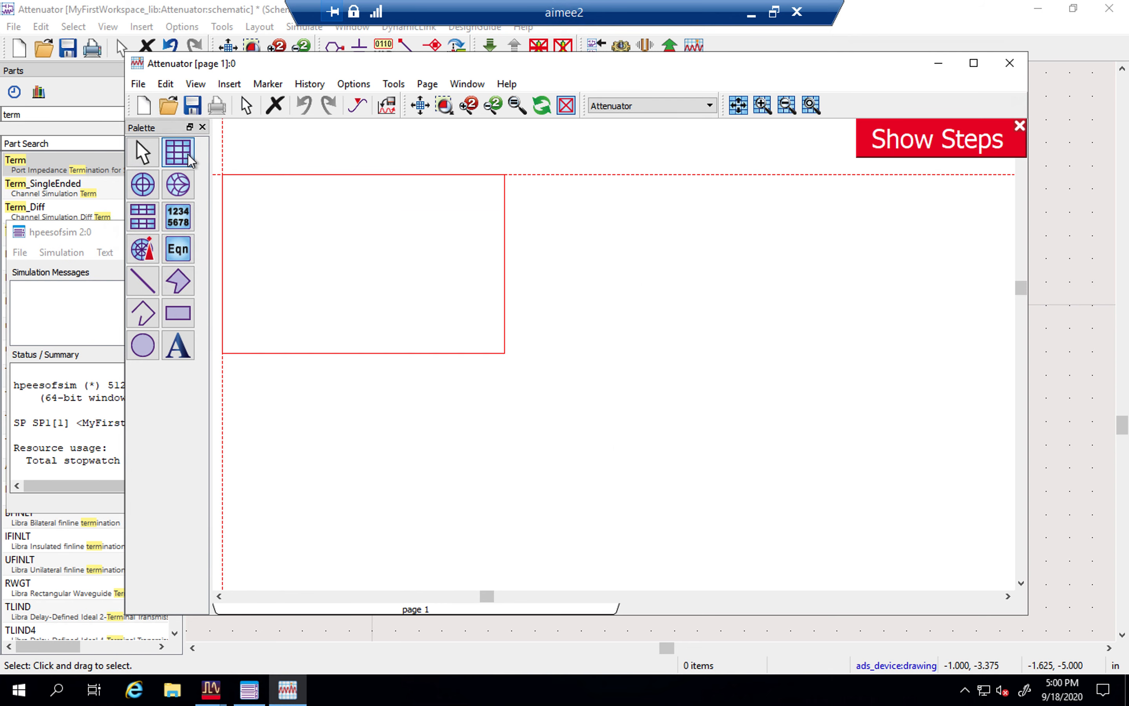
click(316, 213)
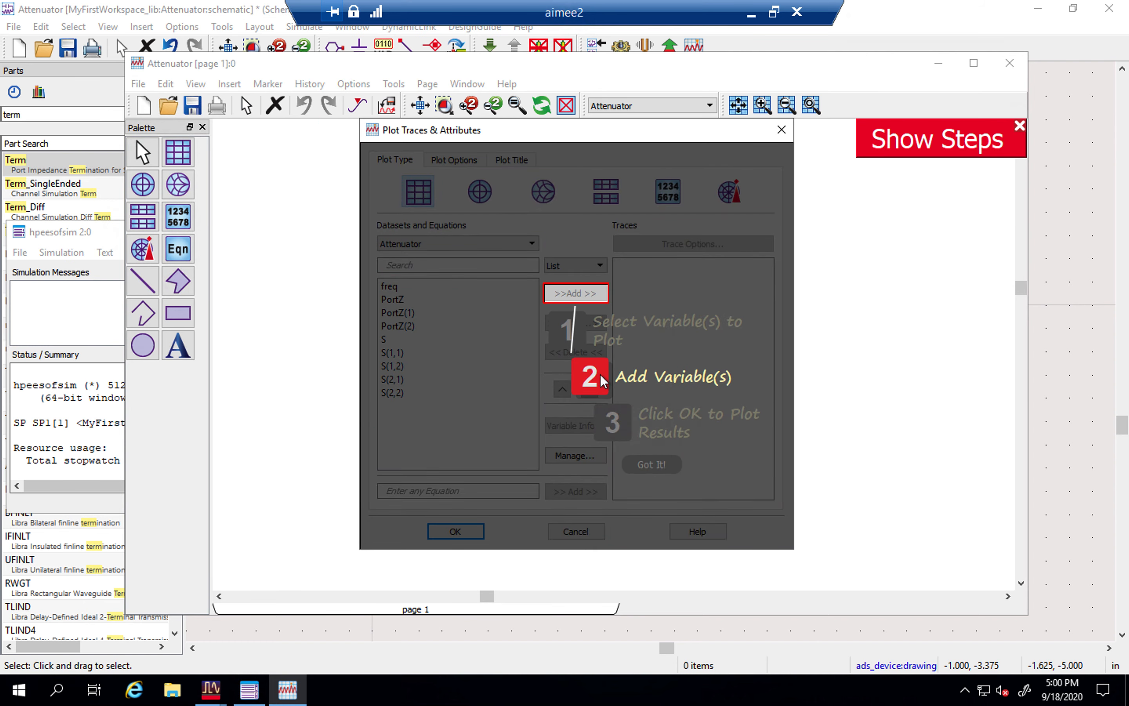
click(650, 465)
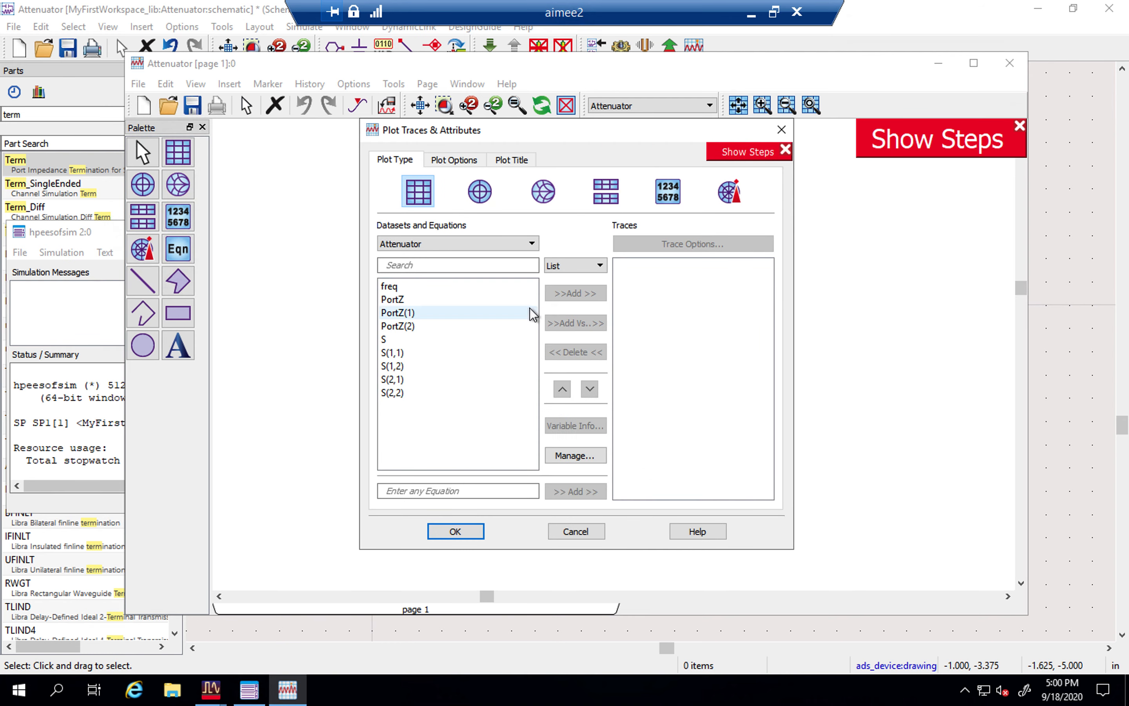
Step: Add S(1,1) from the Attenuator dataset to the plot's traces in dB
click(428, 355)
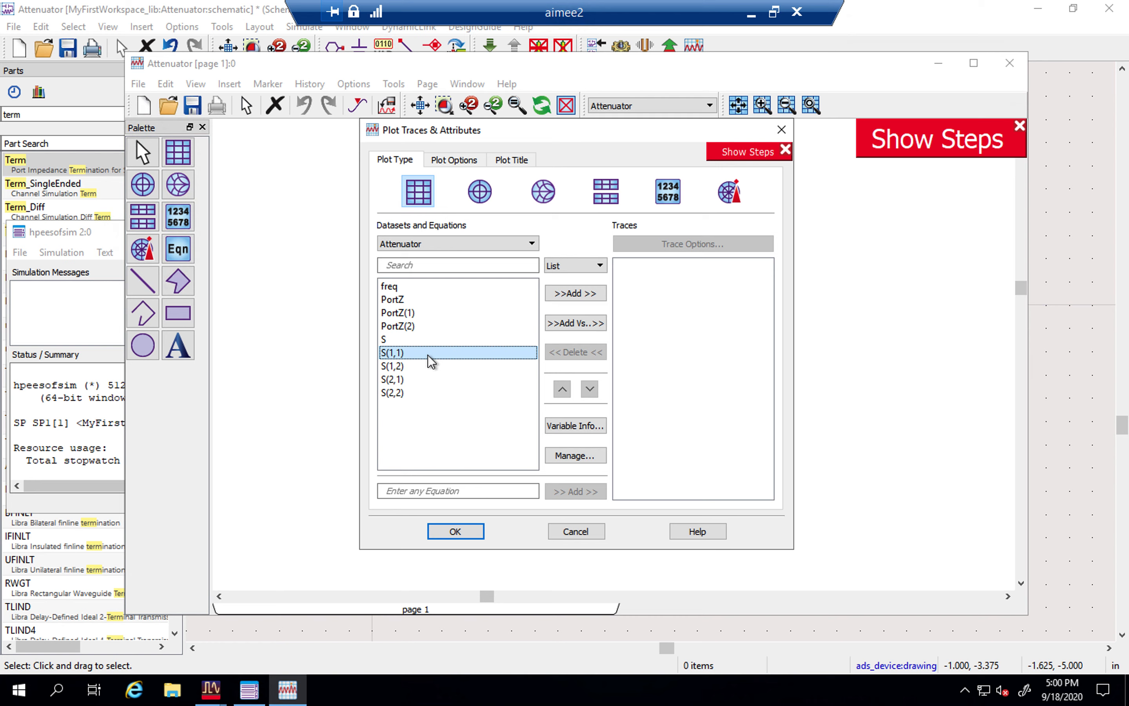
mouse_move(428, 355)
mouse_down()
mouse_move(429, 377)
mouse_move(418, 350)
mouse_up()
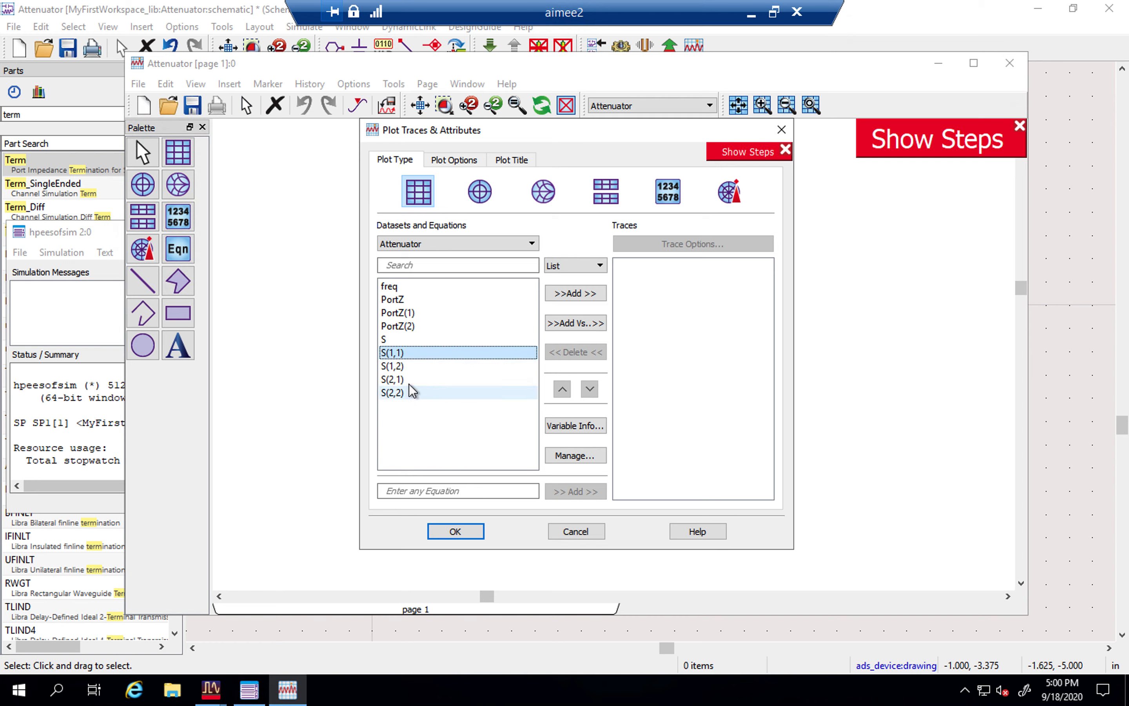
key(super)
click(402, 351)
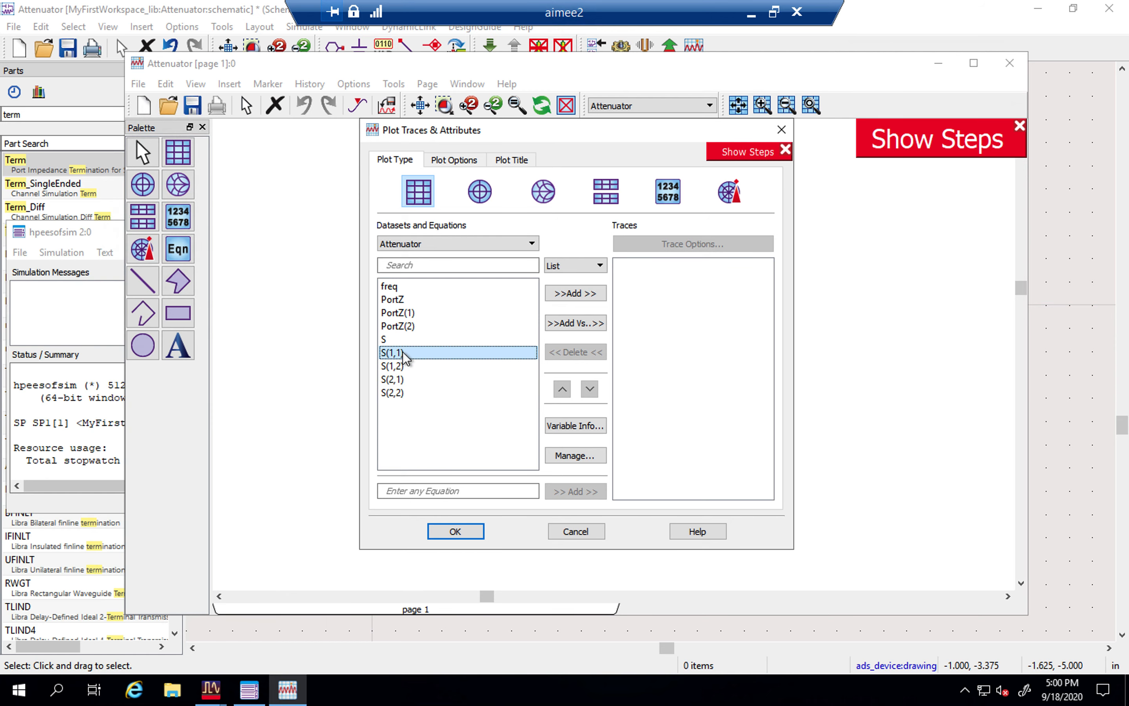
shift+click(405, 378)
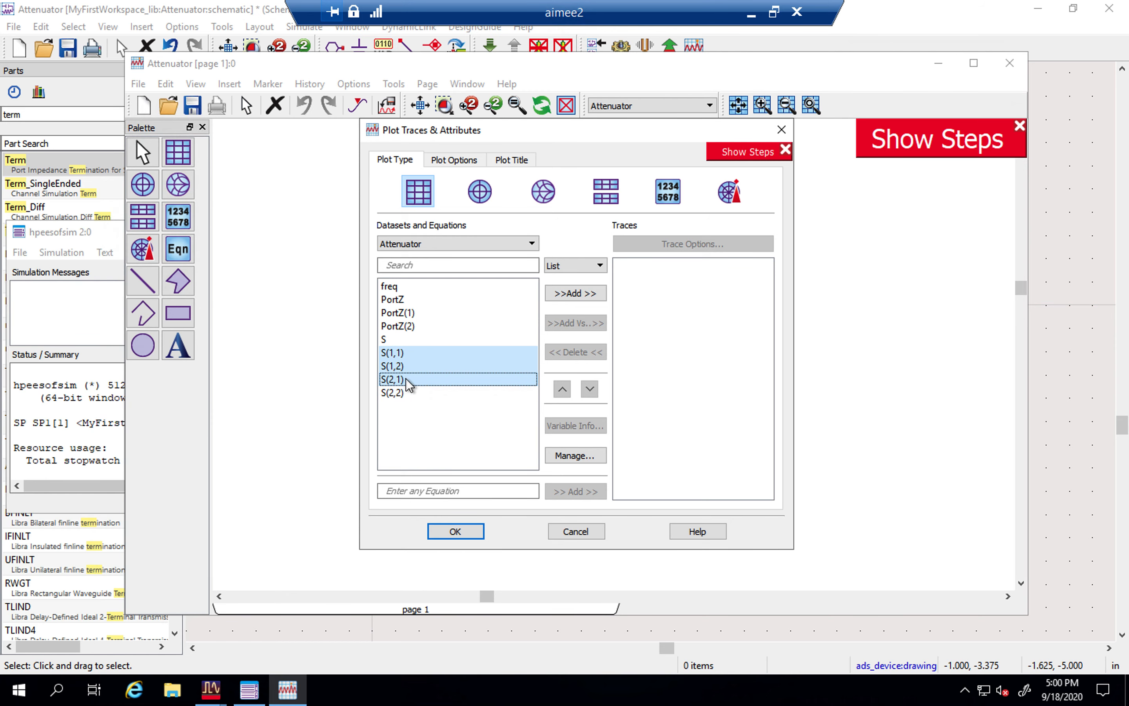
click(406, 353)
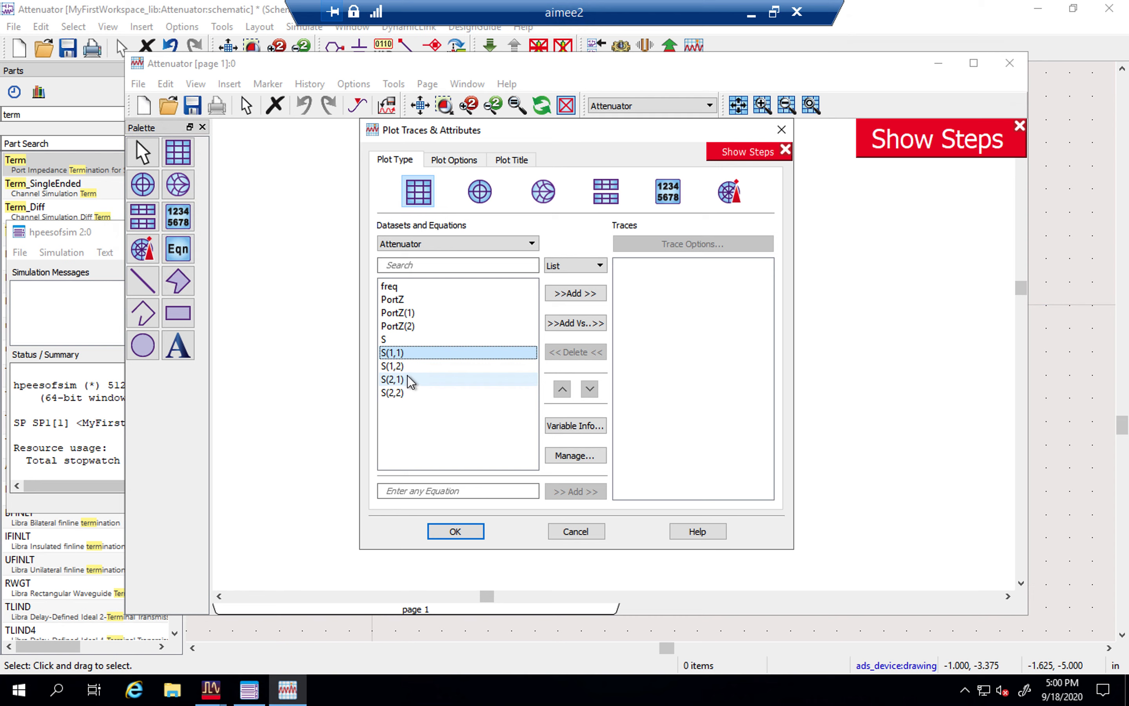
shift+click(407, 375)
click(404, 352)
click(575, 293)
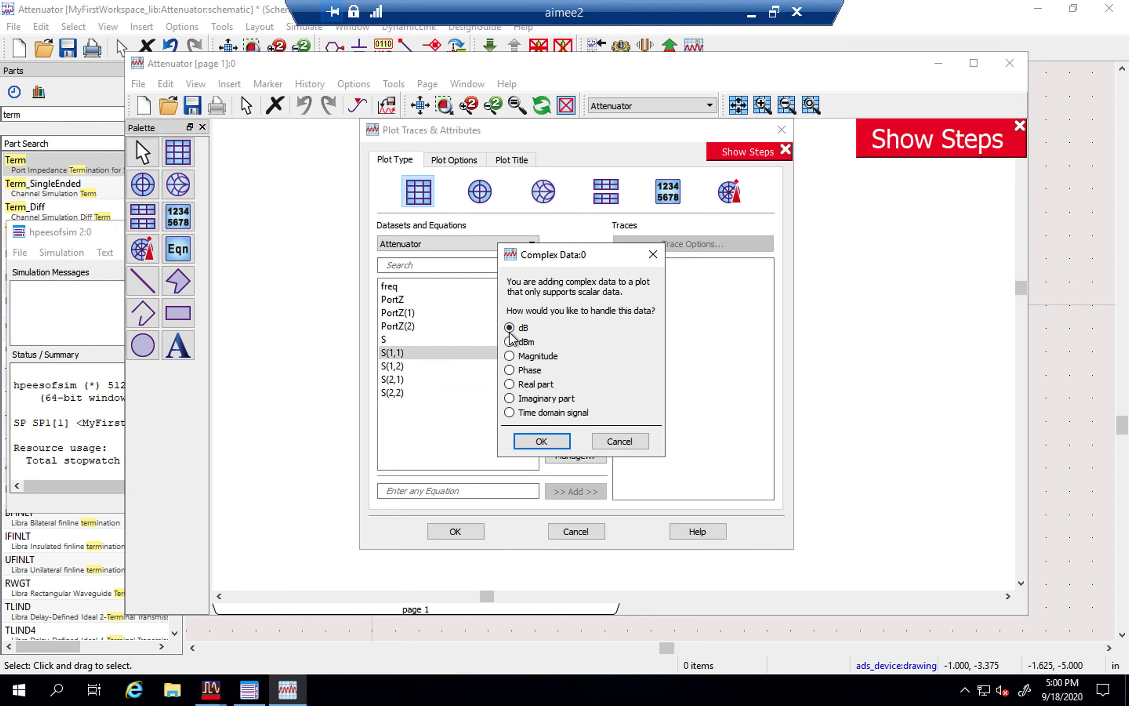
click(540, 441)
Step: Add S(2,1) to the plot's traces in dB and create the plot
click(409, 379)
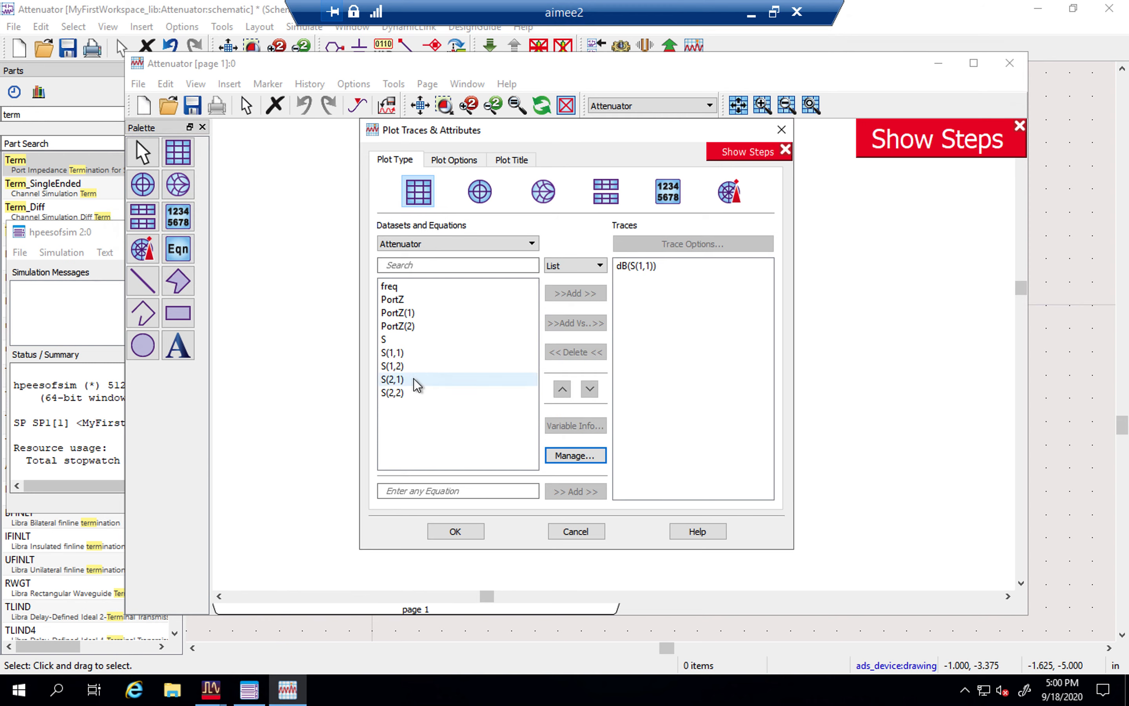
click(574, 293)
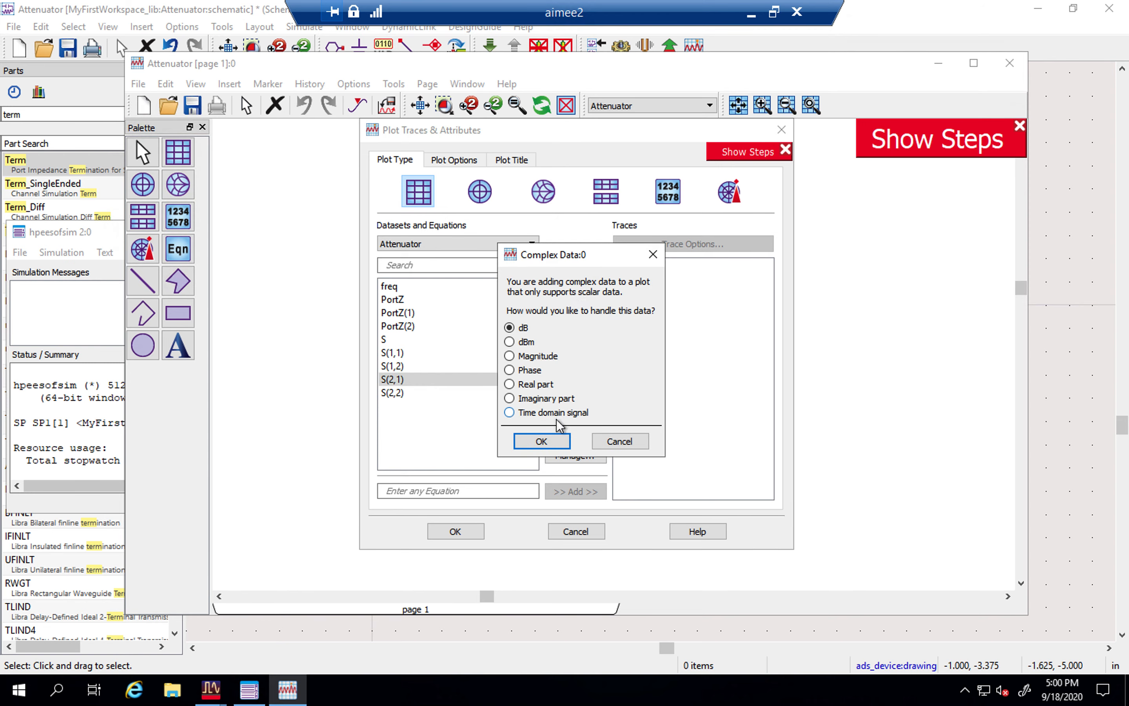
click(559, 445)
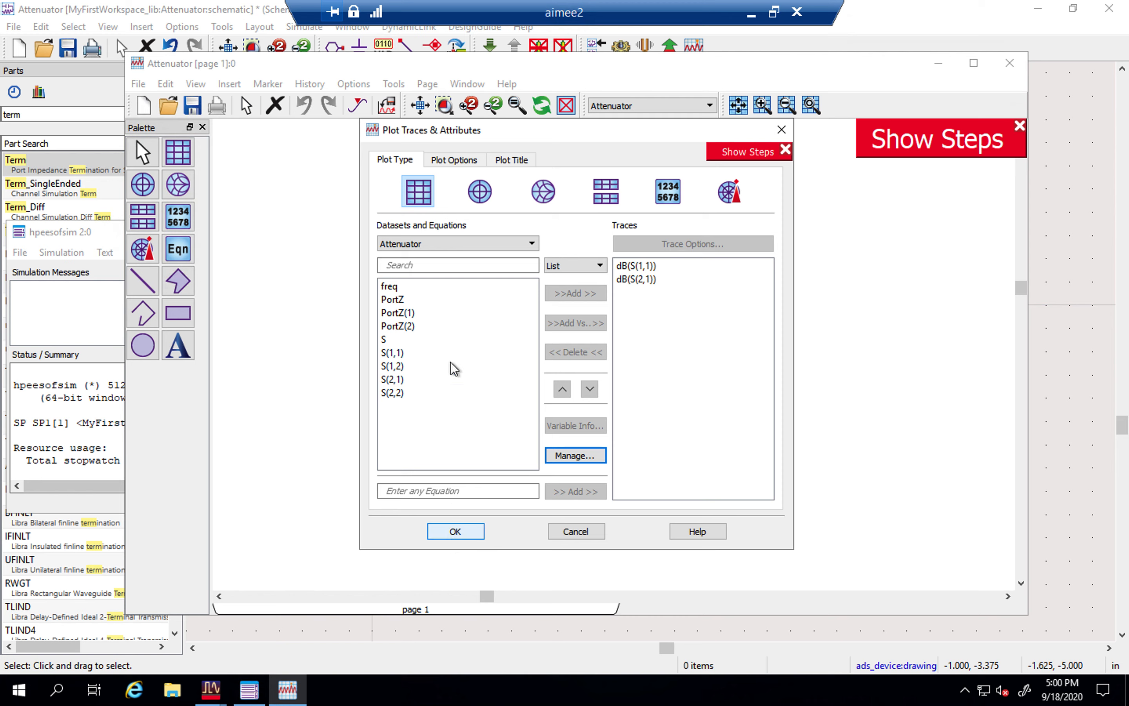
click(449, 531)
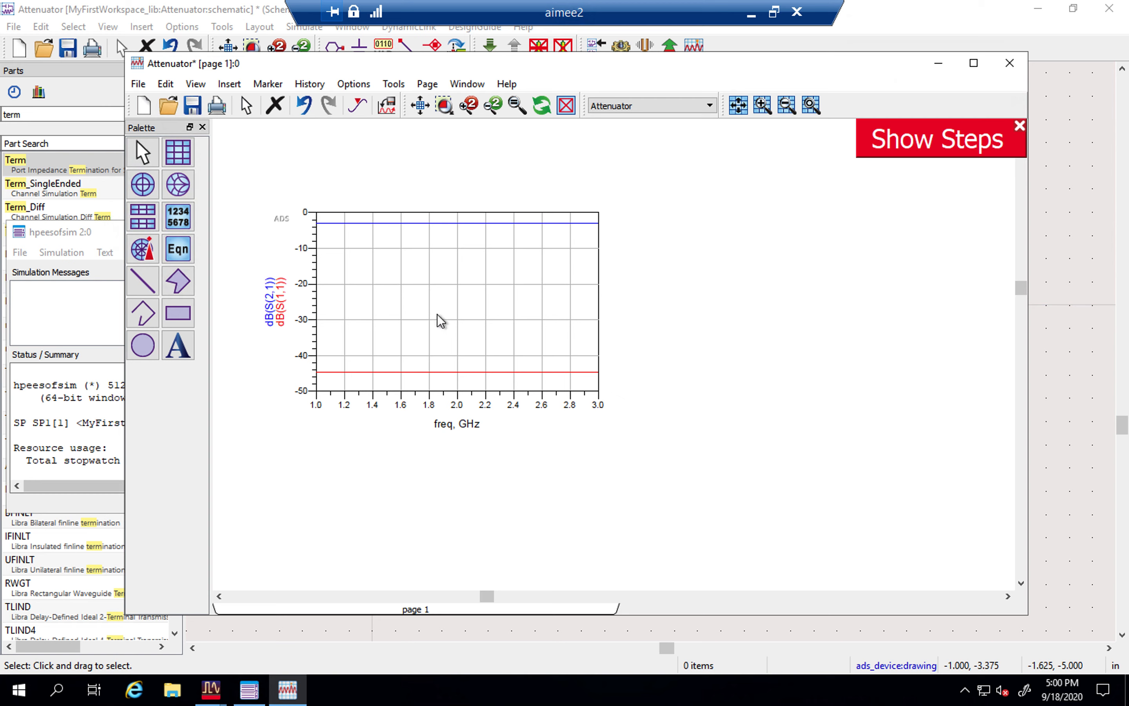
Step: Reposition the plot slightly and place a marker on the dB(S(2,1)) trace at about 1.761 GHz
drag(437, 321, 474, 340)
click(295, 377)
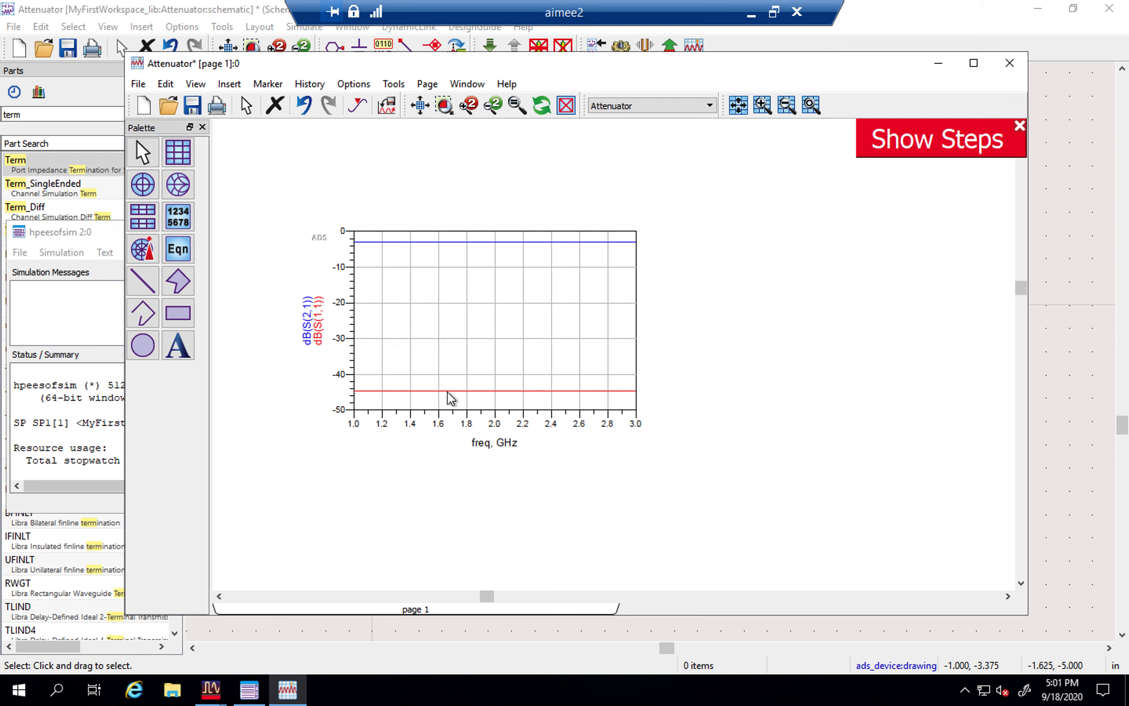
mouse_move(447, 392)
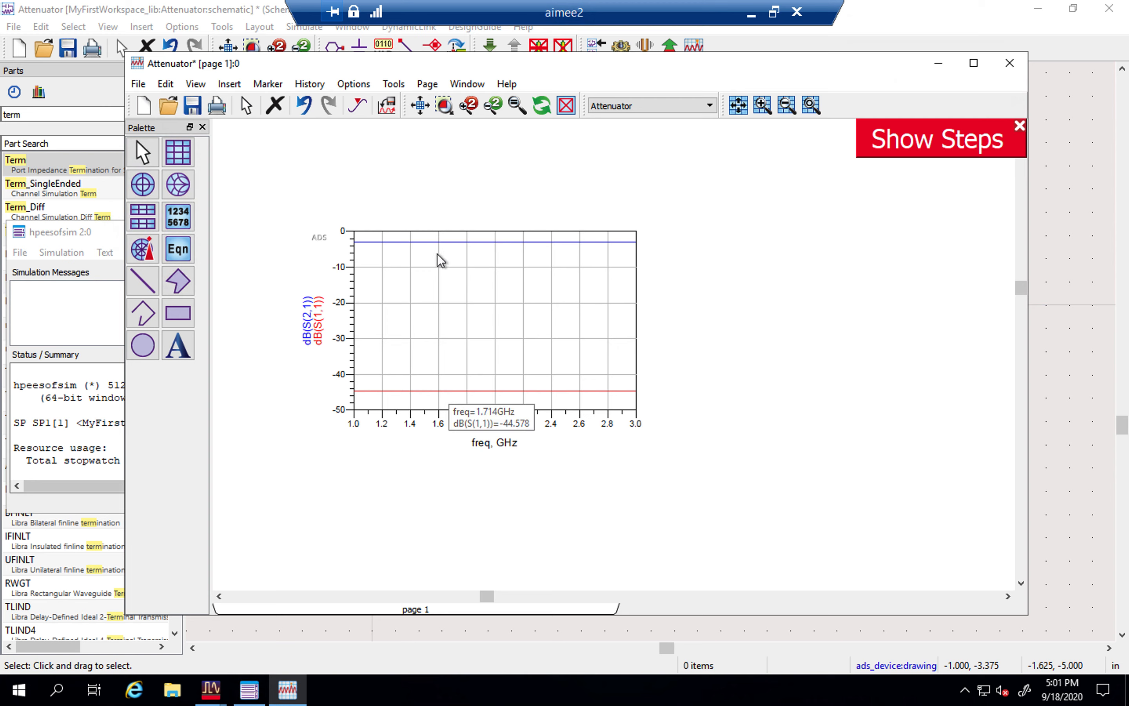
mouse_move(422, 245)
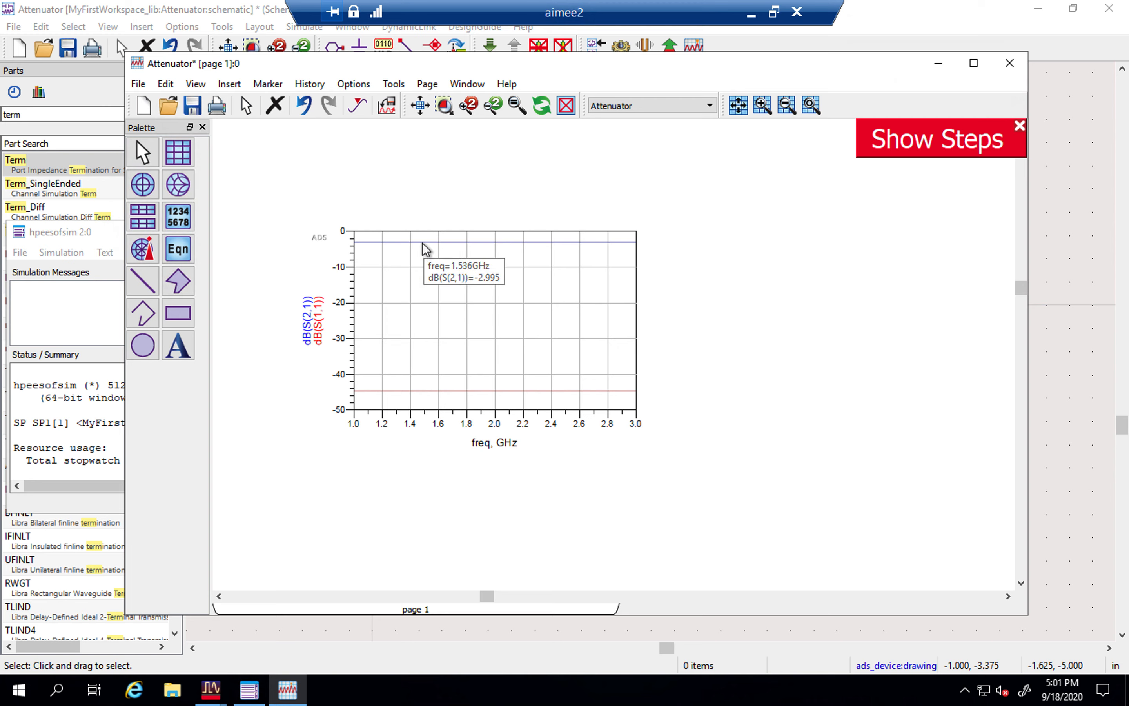
click(358, 106)
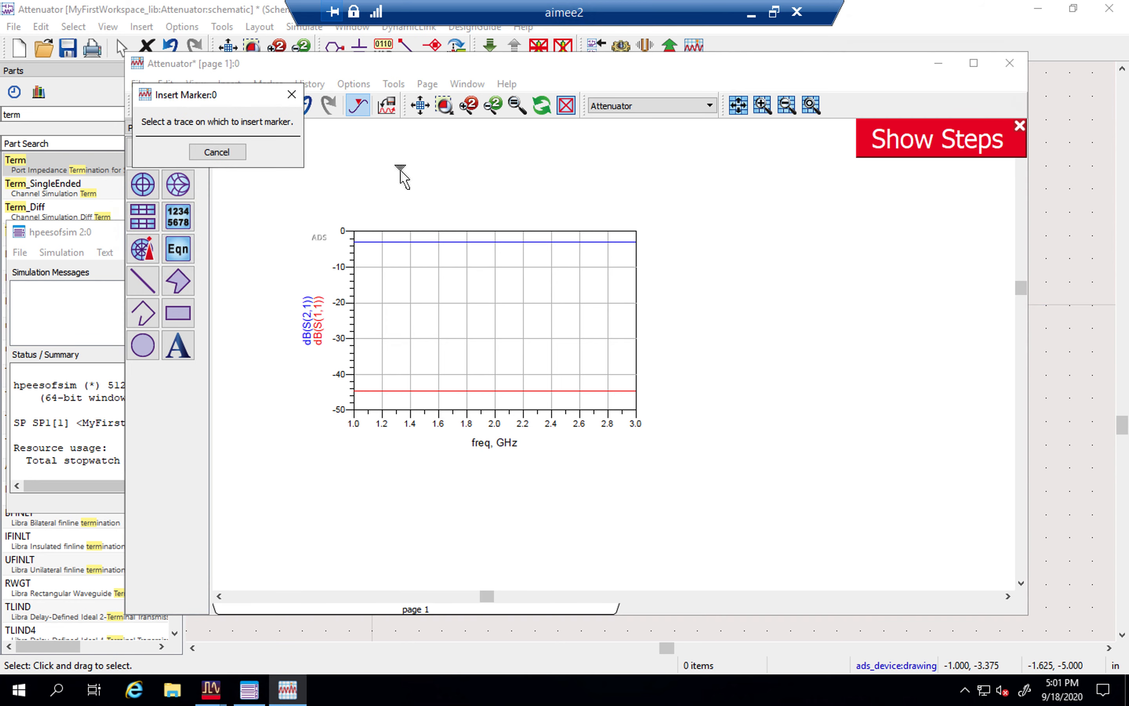
click(461, 242)
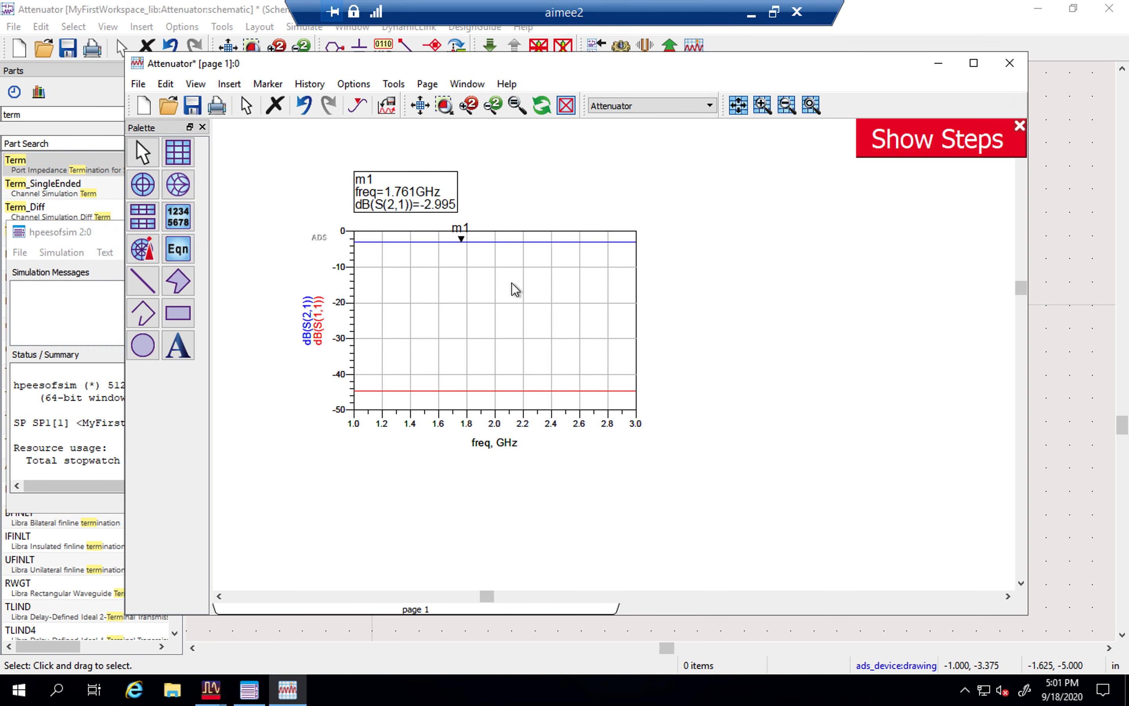
Step: Minimize the data display and close the hpeesofsim simulation window to return to the Attenuator schematic
drag(538, 74, 523, 71)
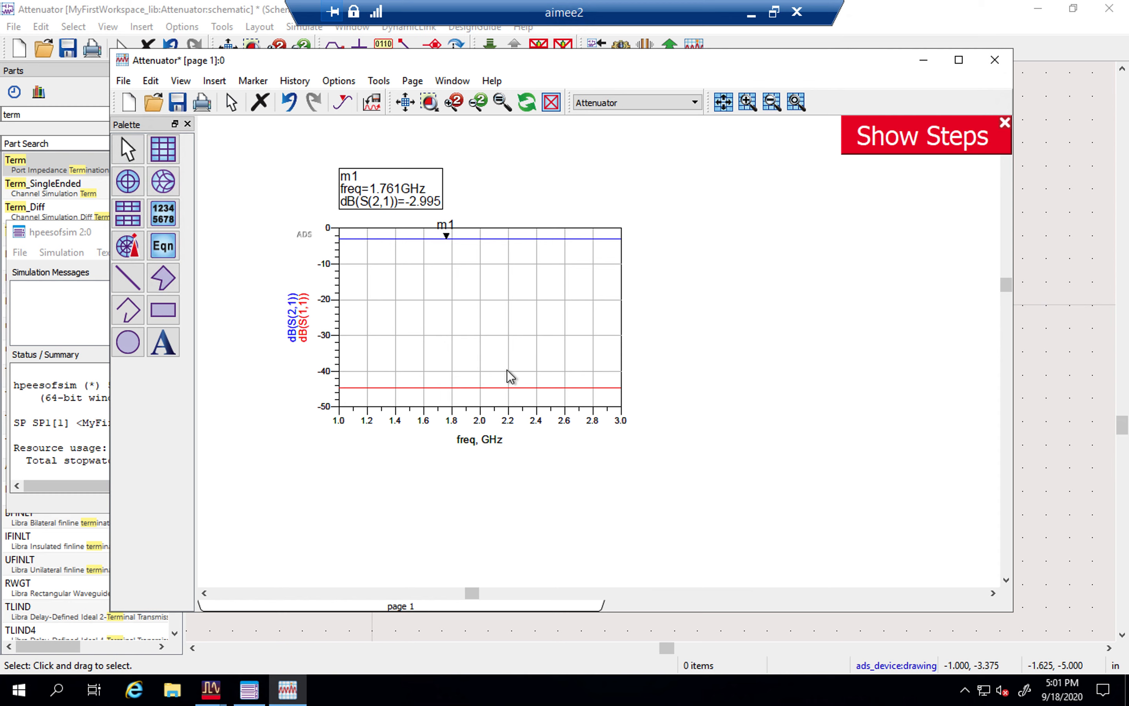
click(924, 63)
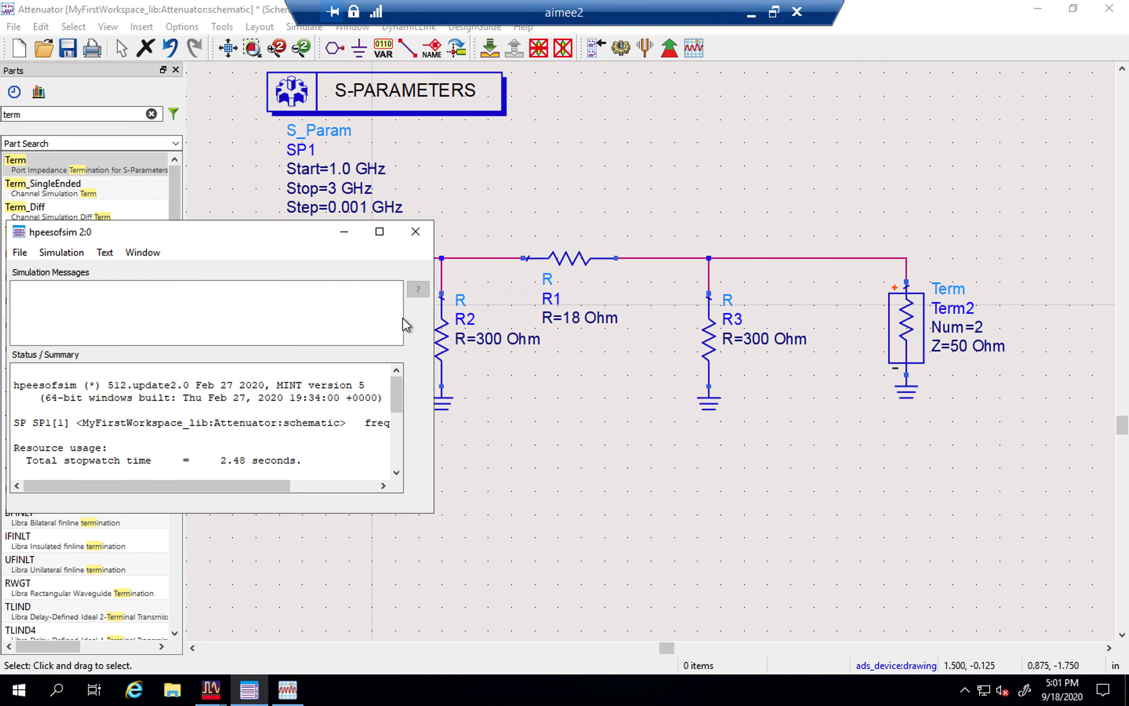
click(415, 231)
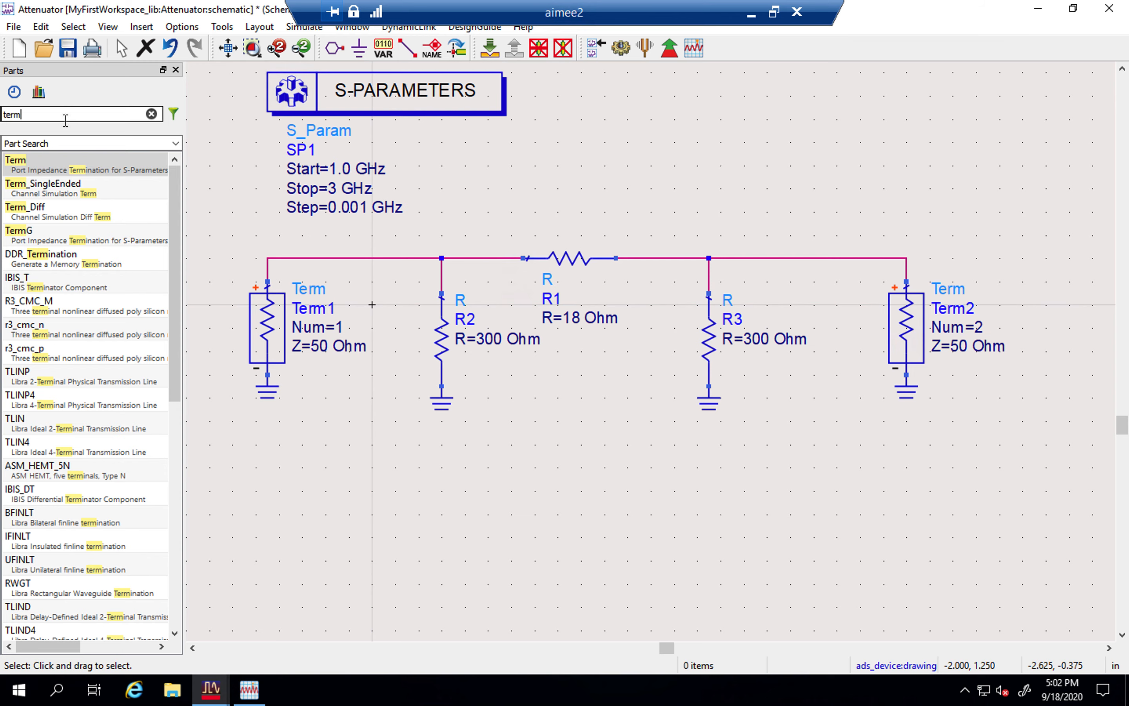
Step: Search the parts for "var" and place a VAR component above R1, beside the S-Parameters controller
key(BackSpace)
key(BackSpace)
key(BackSpace)
key(BackSpace)
text(var)
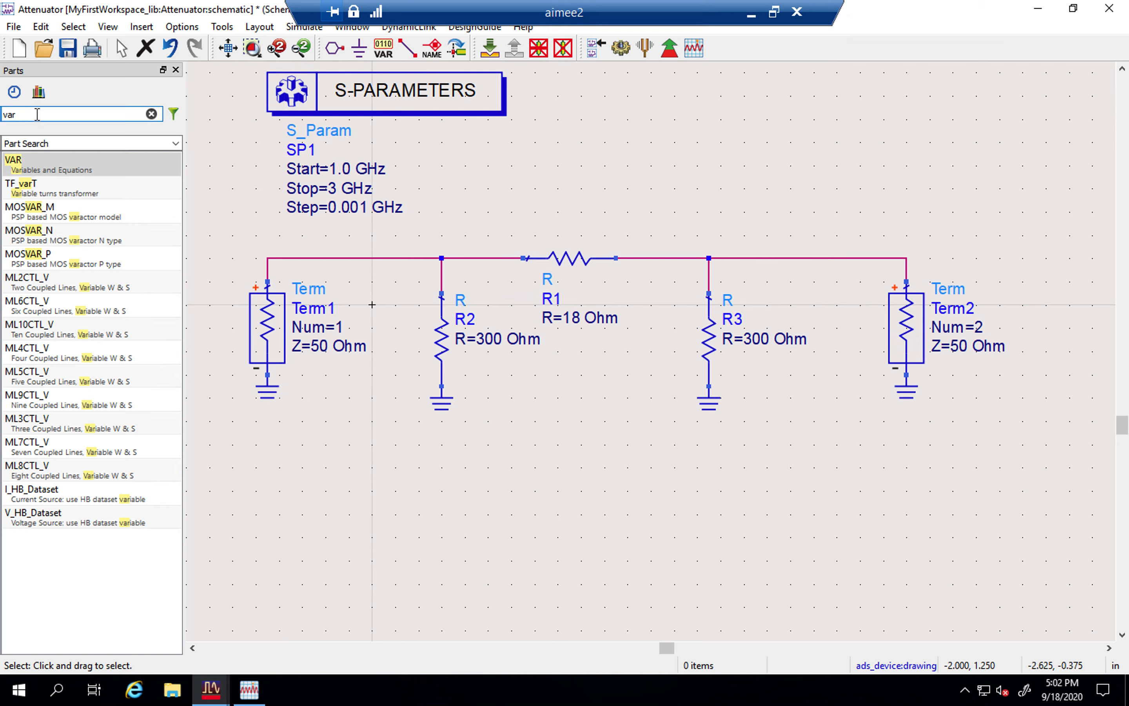
click(41, 169)
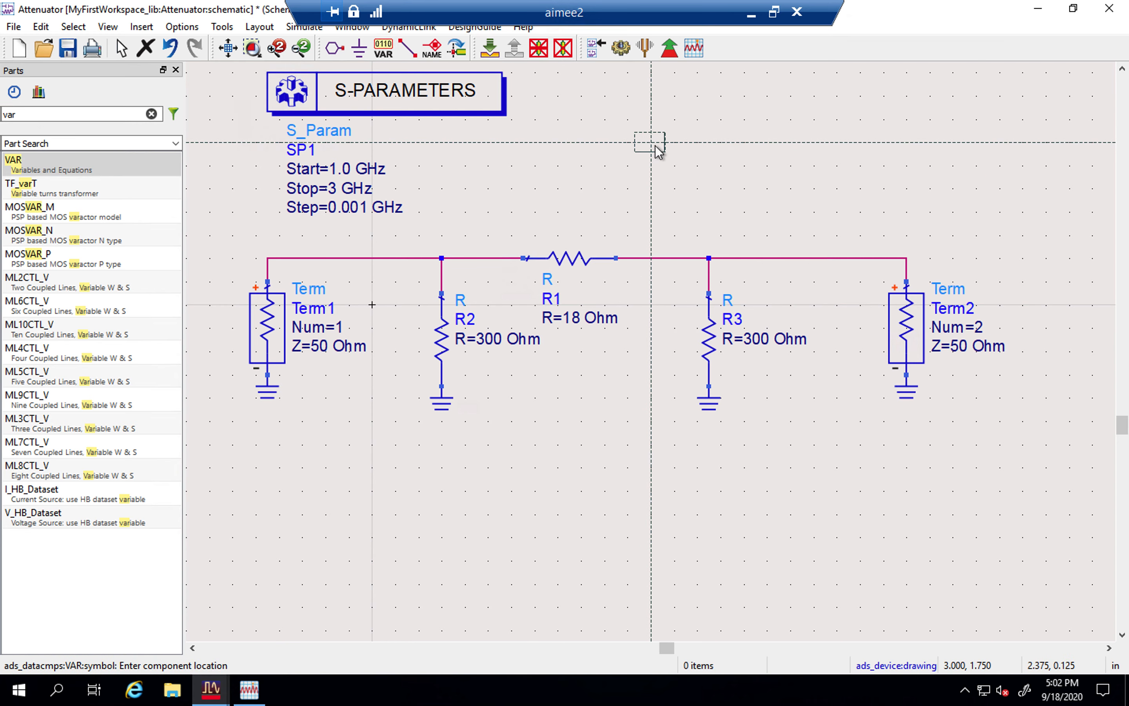
click(629, 116)
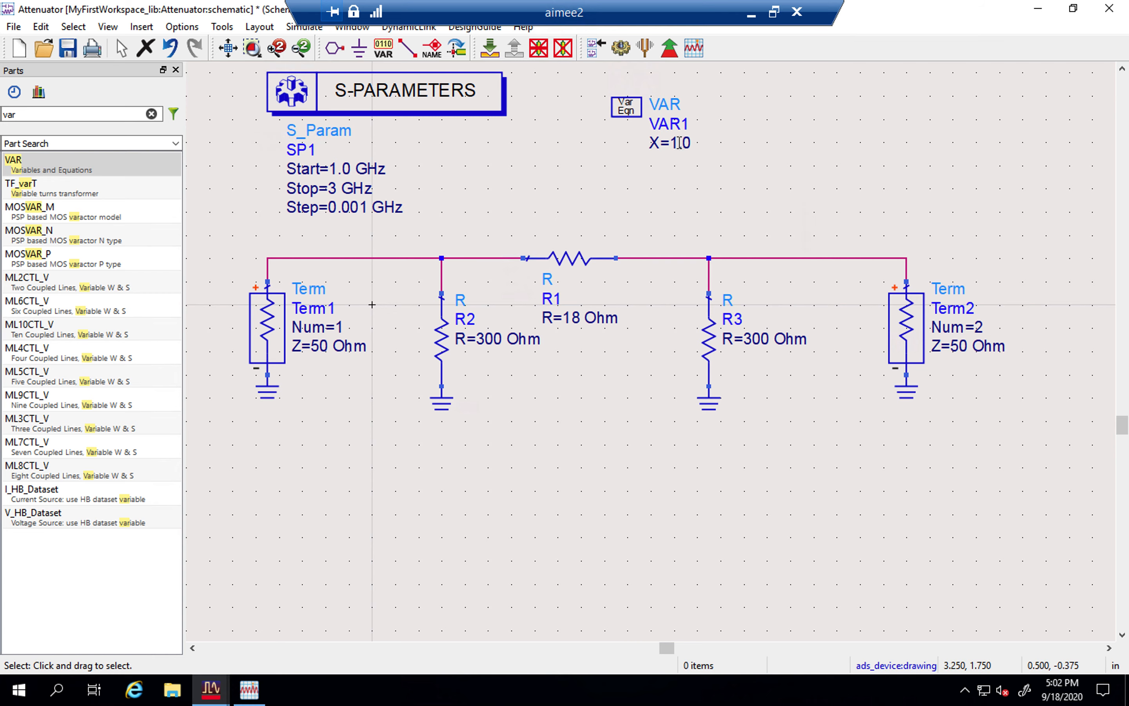
Step: Rename VAR1's variable X as SeriesR, set its value to 18, and apply the change
click(638, 112)
double_click(638, 112)
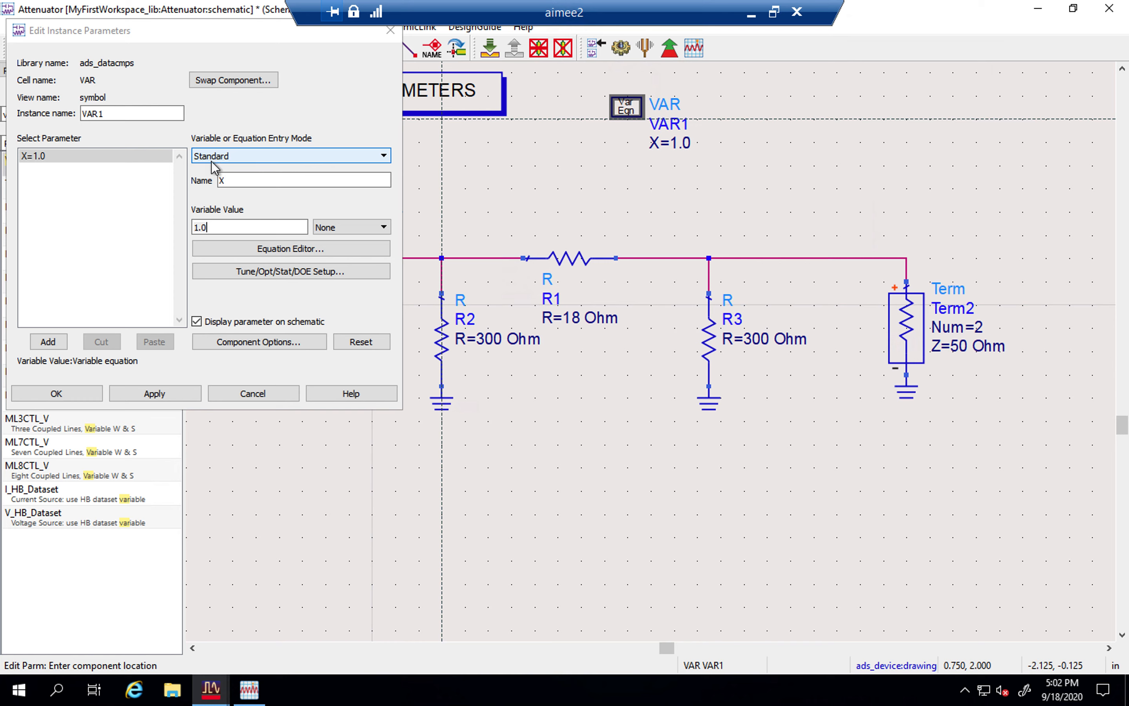
click(262, 182)
key(BackSpace)
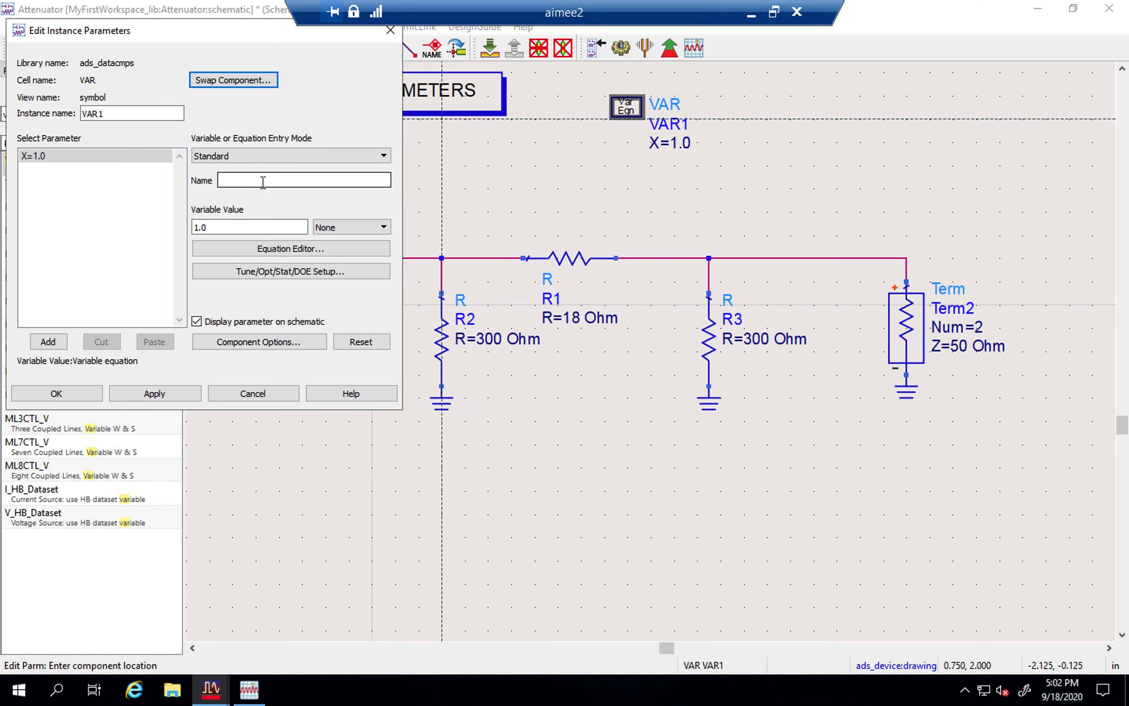
text(SeriesR)
key(Tab)
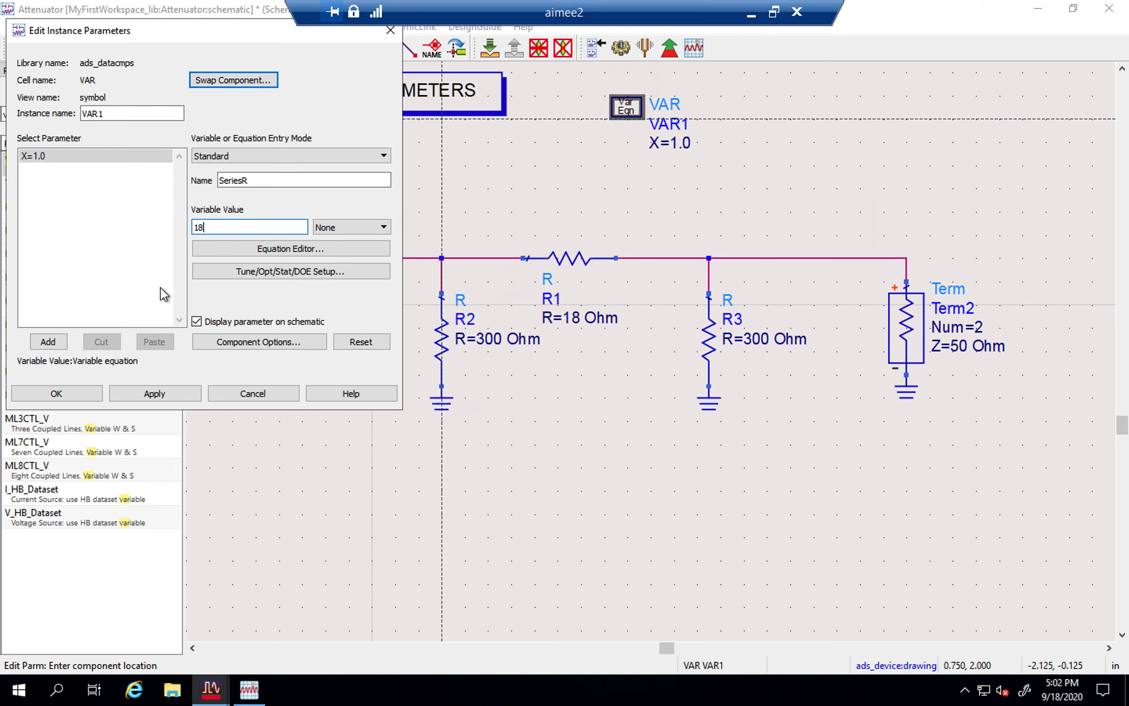
click(144, 395)
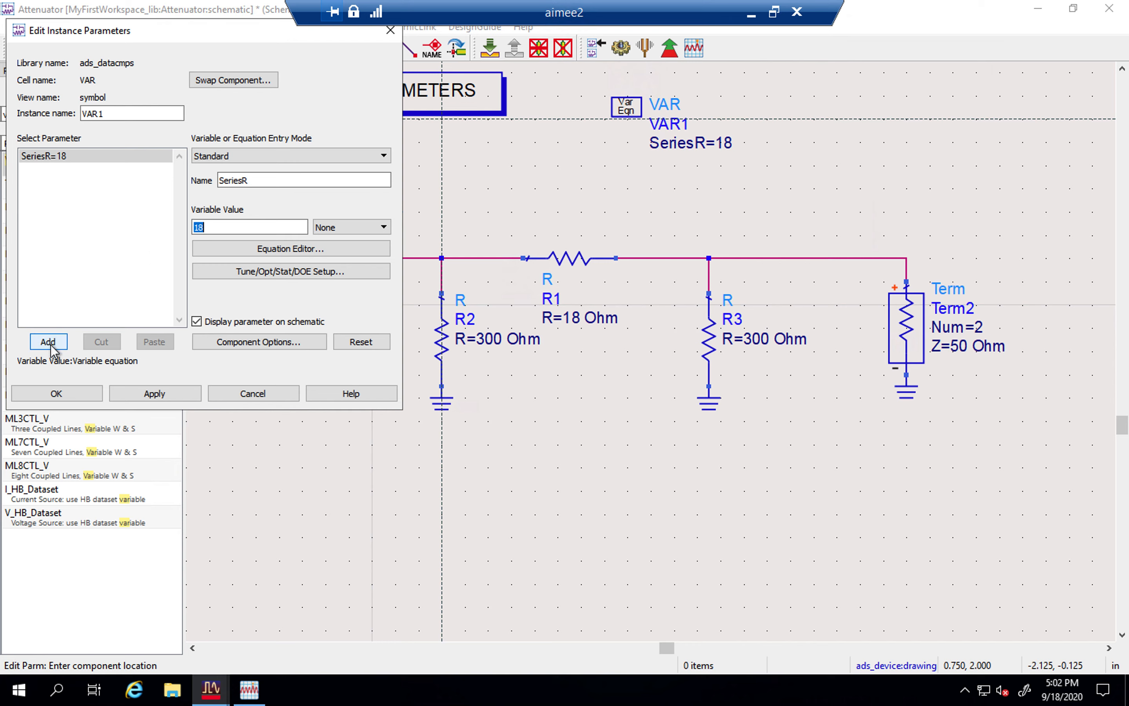
Step: Add a second variable named ShuntR with a value of 300 to VAR1
drag(272, 182, 205, 184)
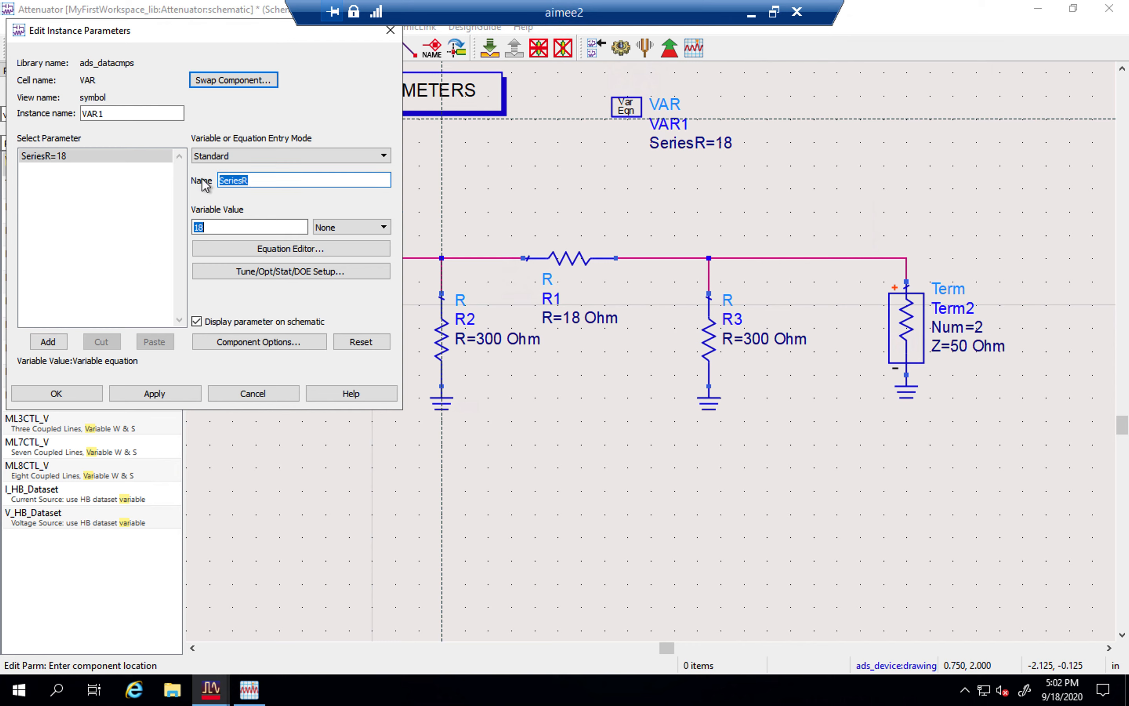
text(ShuntR300)
key(BackSpace)
key(BackSpace)
key(BackSpace)
click(240, 228)
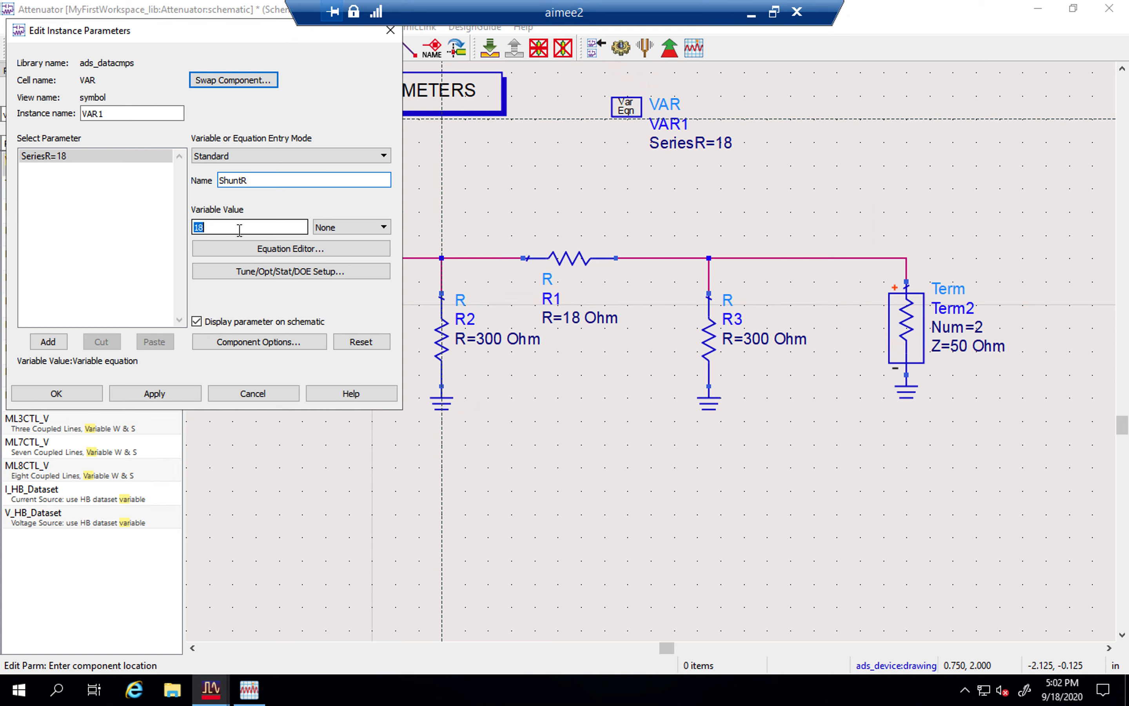
key(BackSpace)
key(BackSpace)
text(300)
click(52, 345)
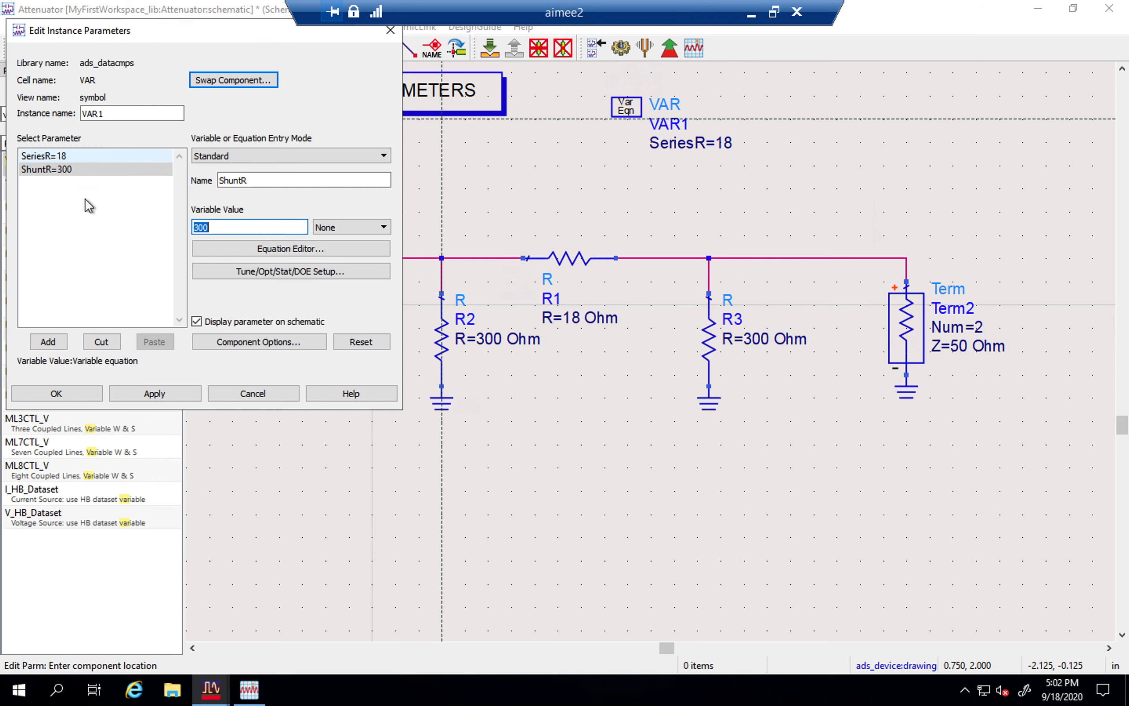
Step: Confirm VAR1's variables and set R1's resistance to the variable SeriesR
click(56, 393)
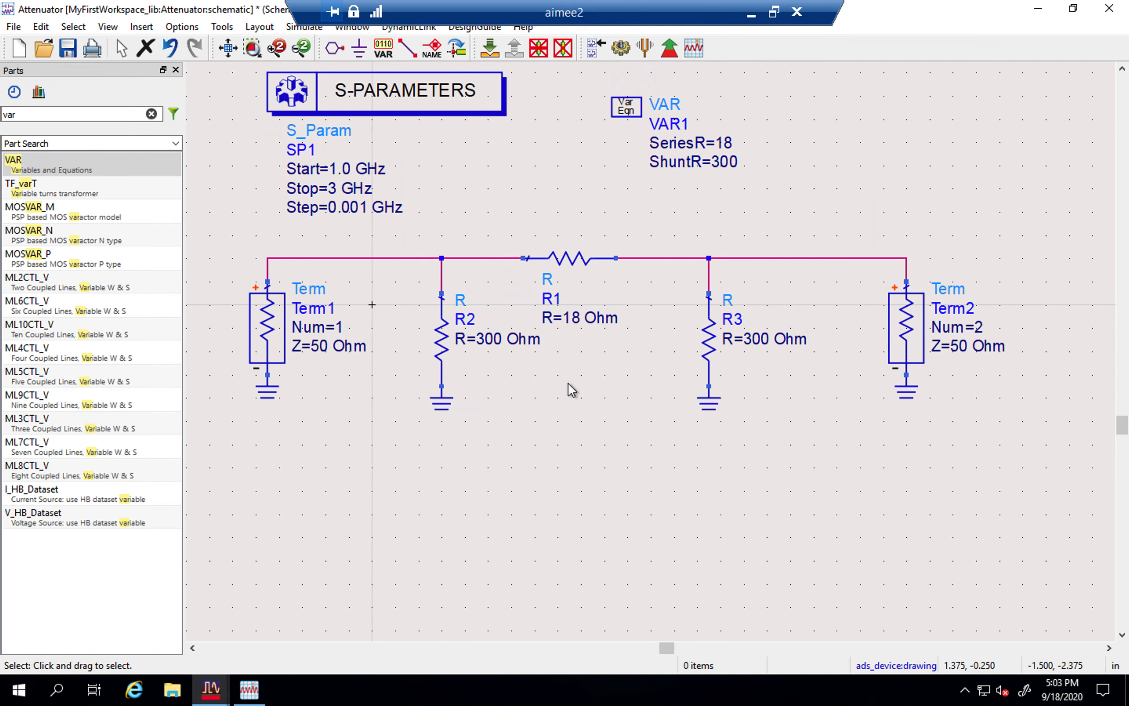
double_click(572, 318)
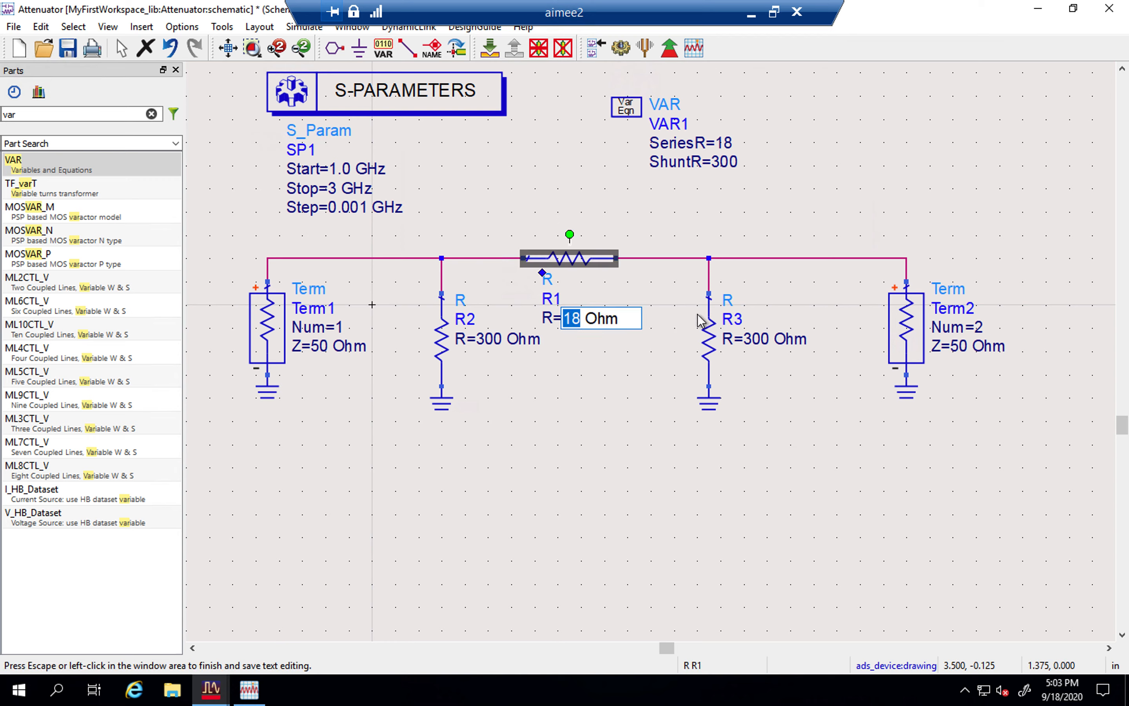
text(Serie)
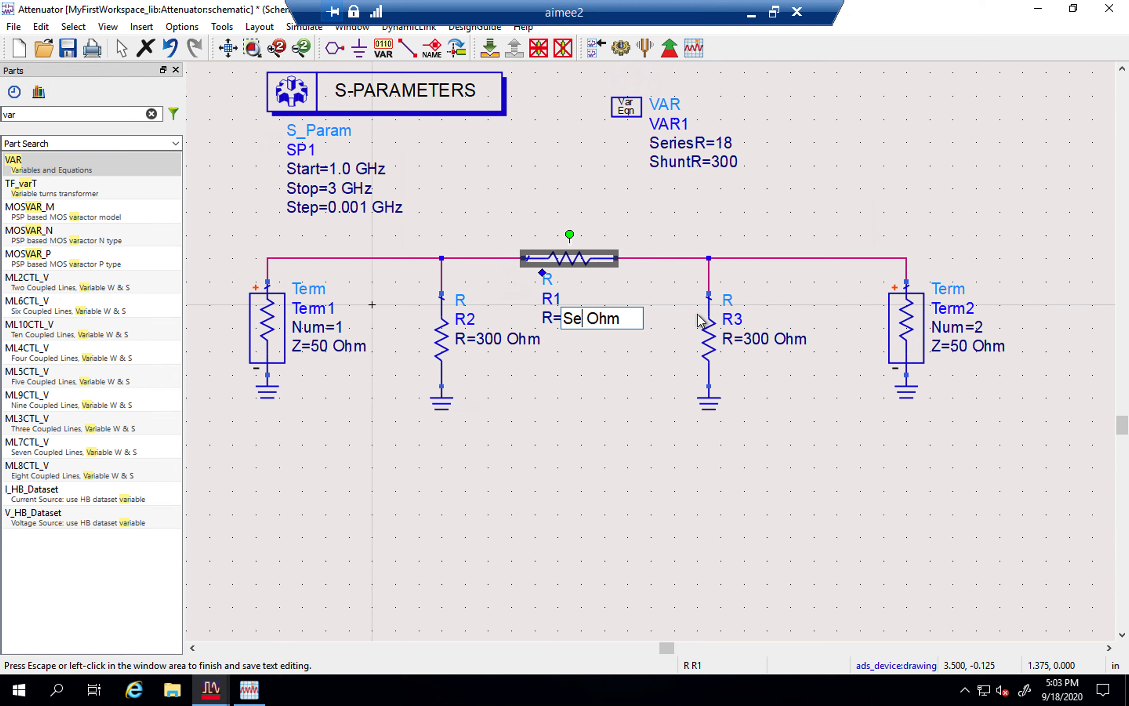
text(sR)
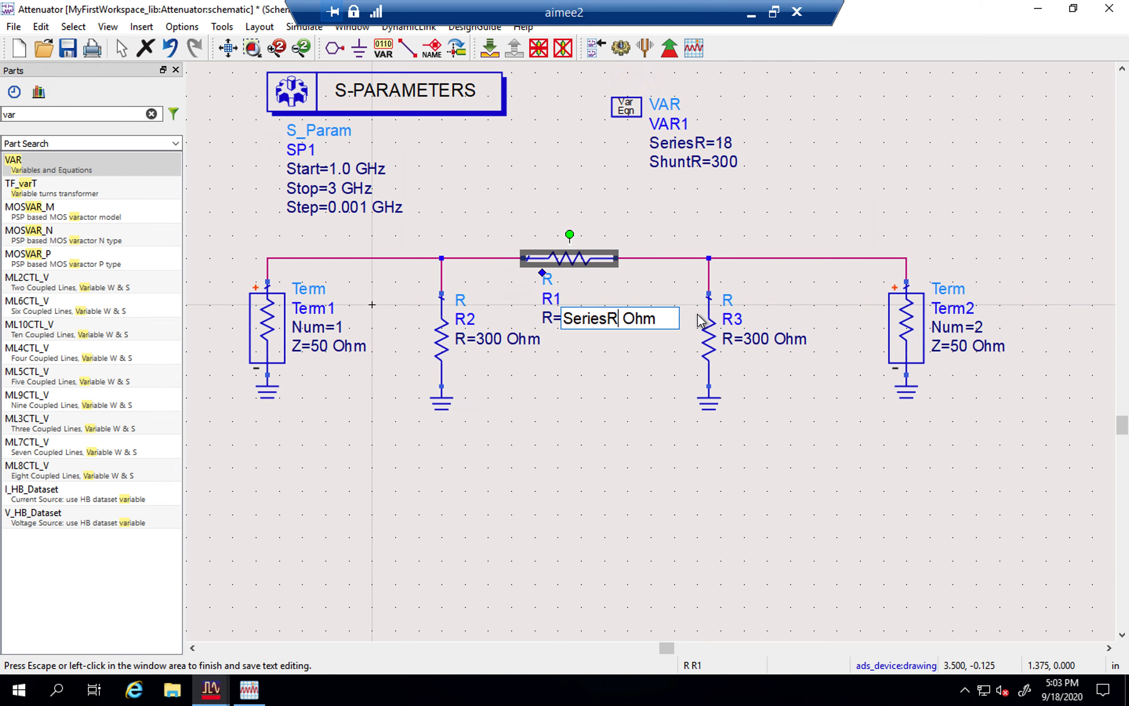
click(699, 321)
Step: Set the resistances of R2 and R3 to the variable ShuntR and rerun the simulation
double_click(503, 339)
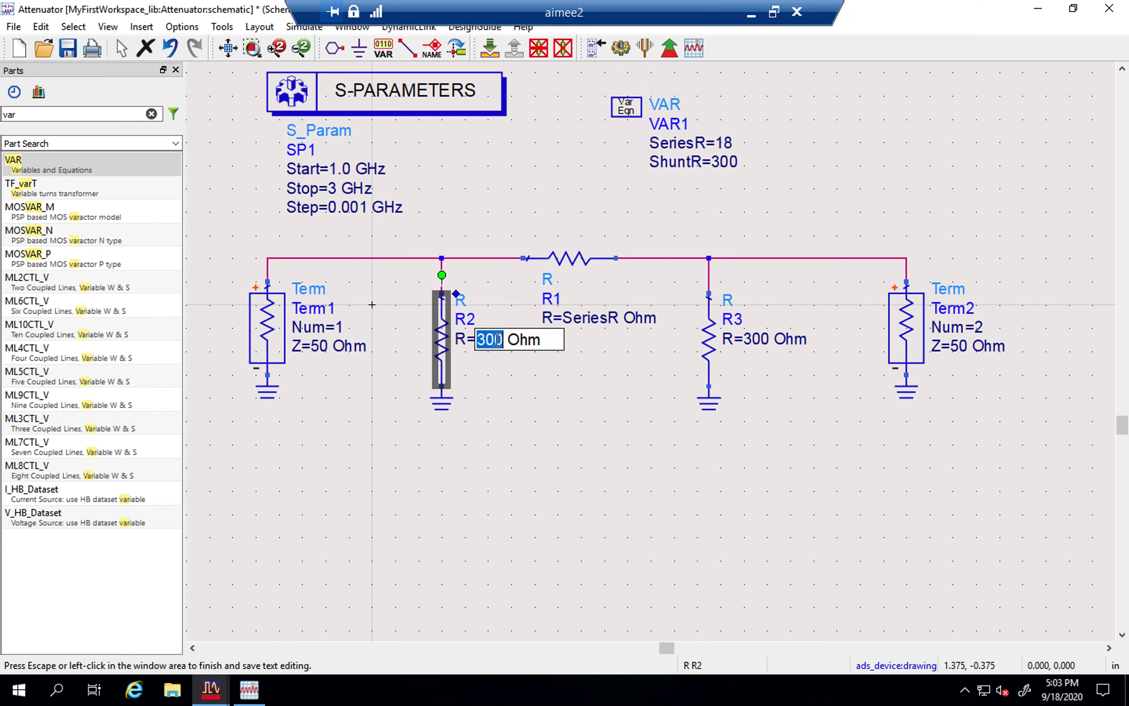
text(ShuntR)
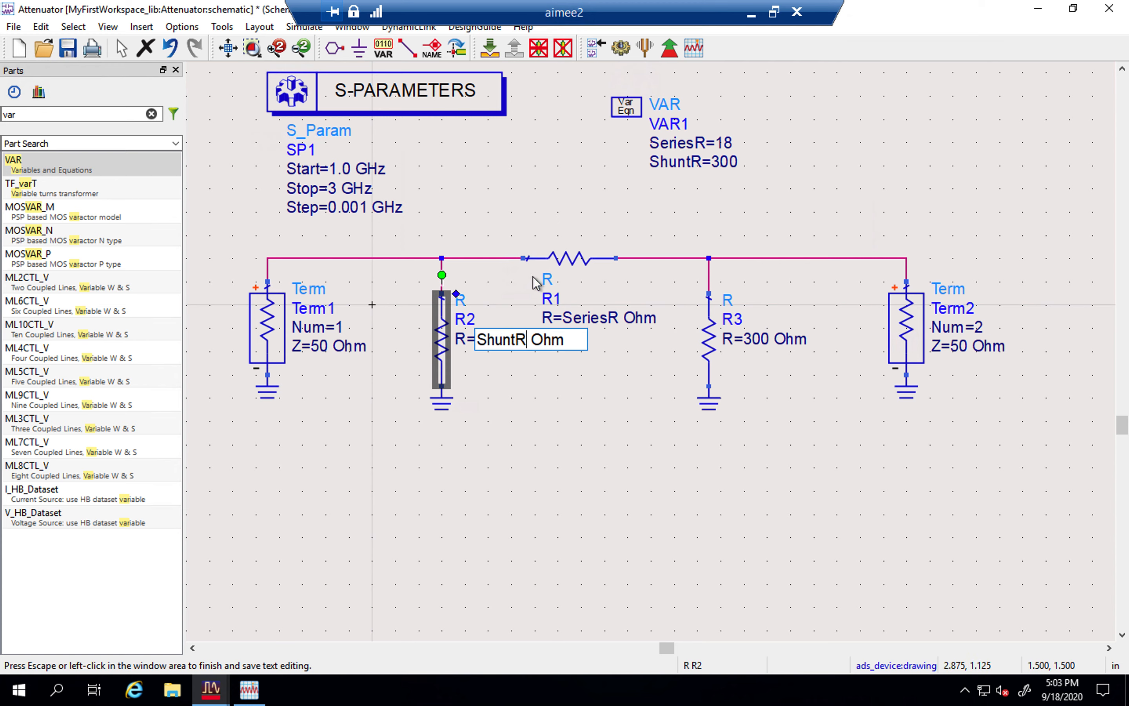
click(552, 356)
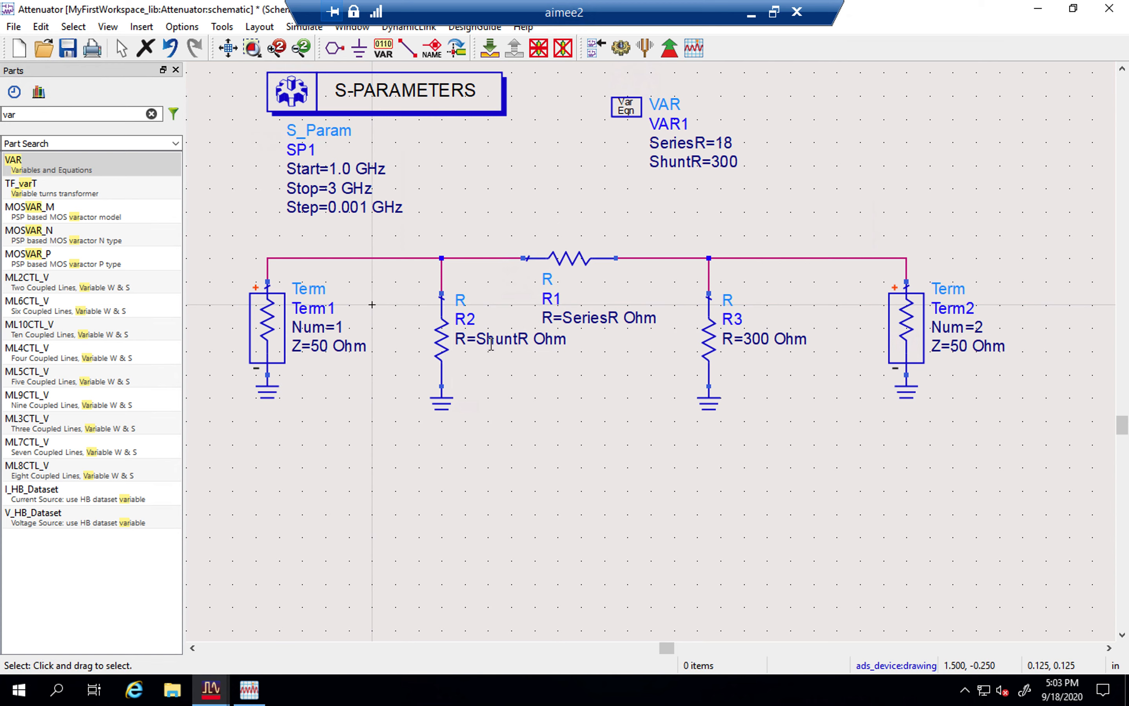
double_click(758, 339)
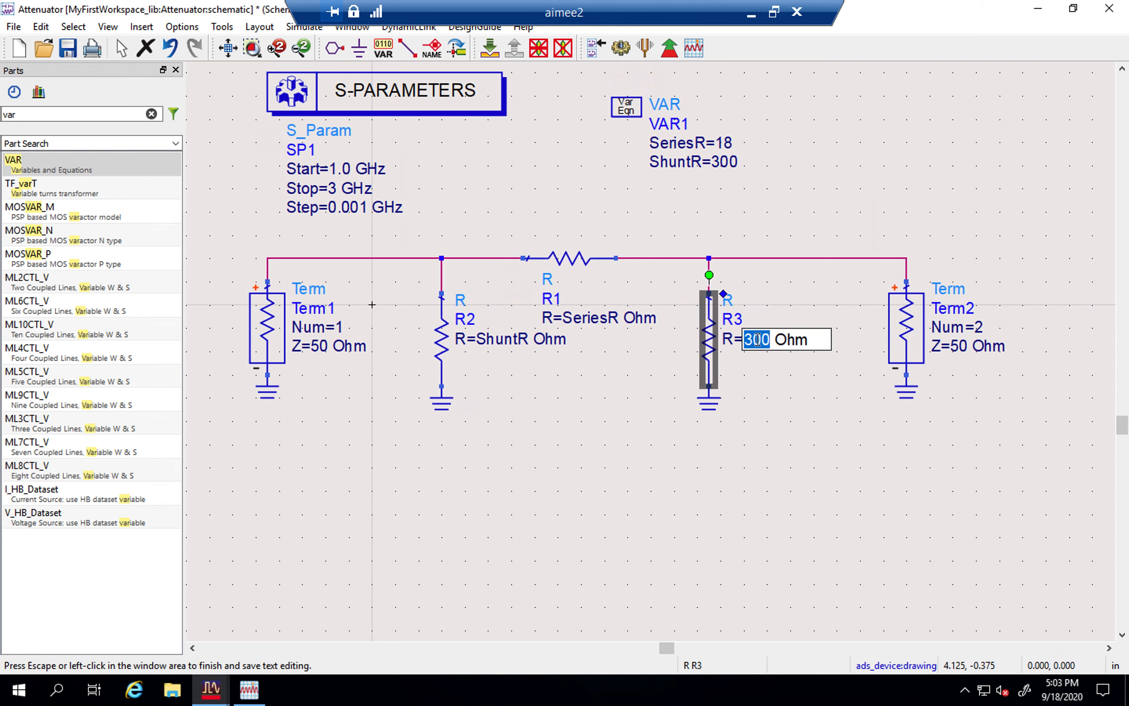
text(ShuntR)
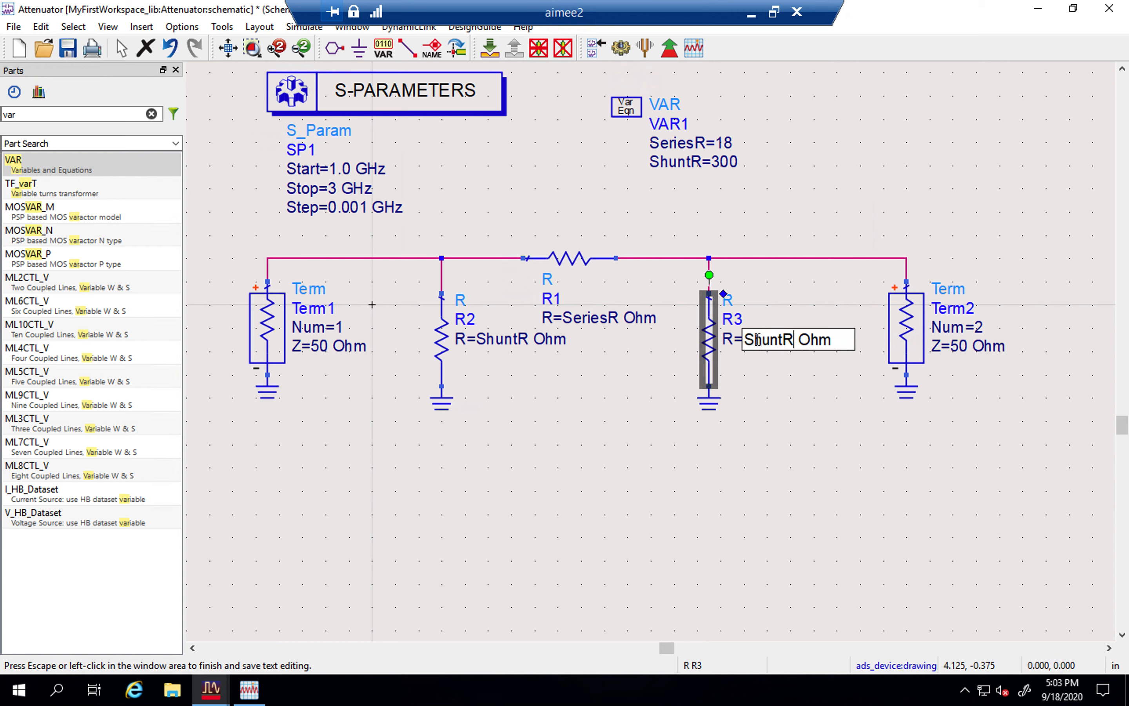
key(Escape)
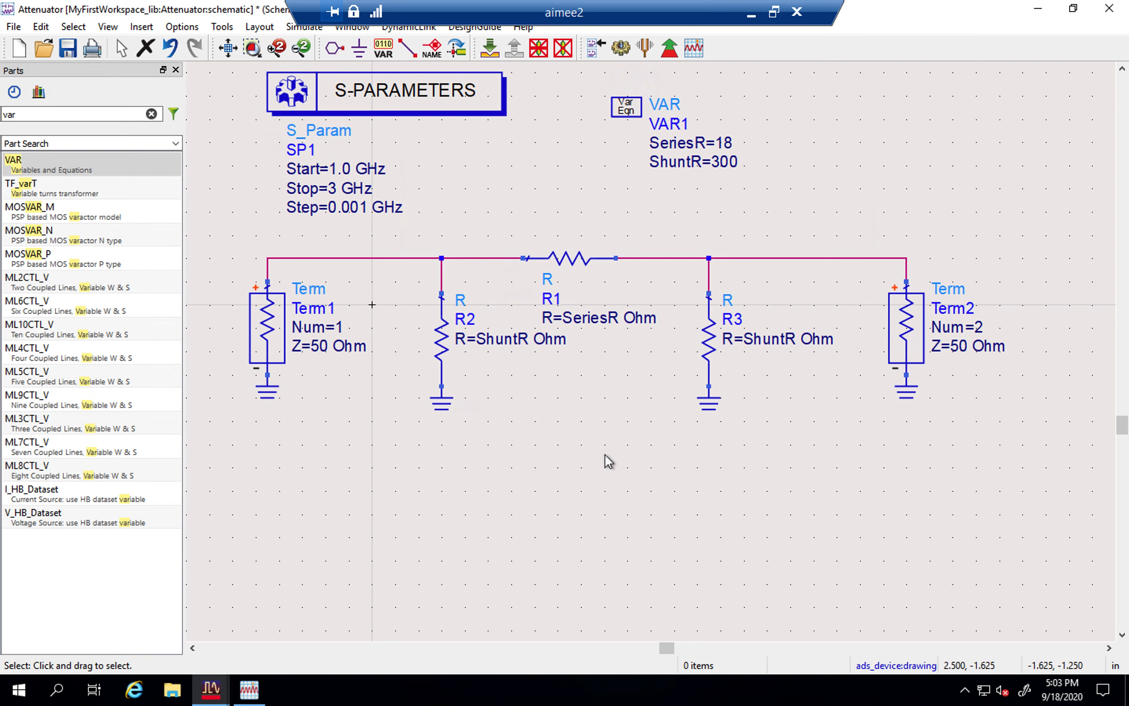
click(621, 48)
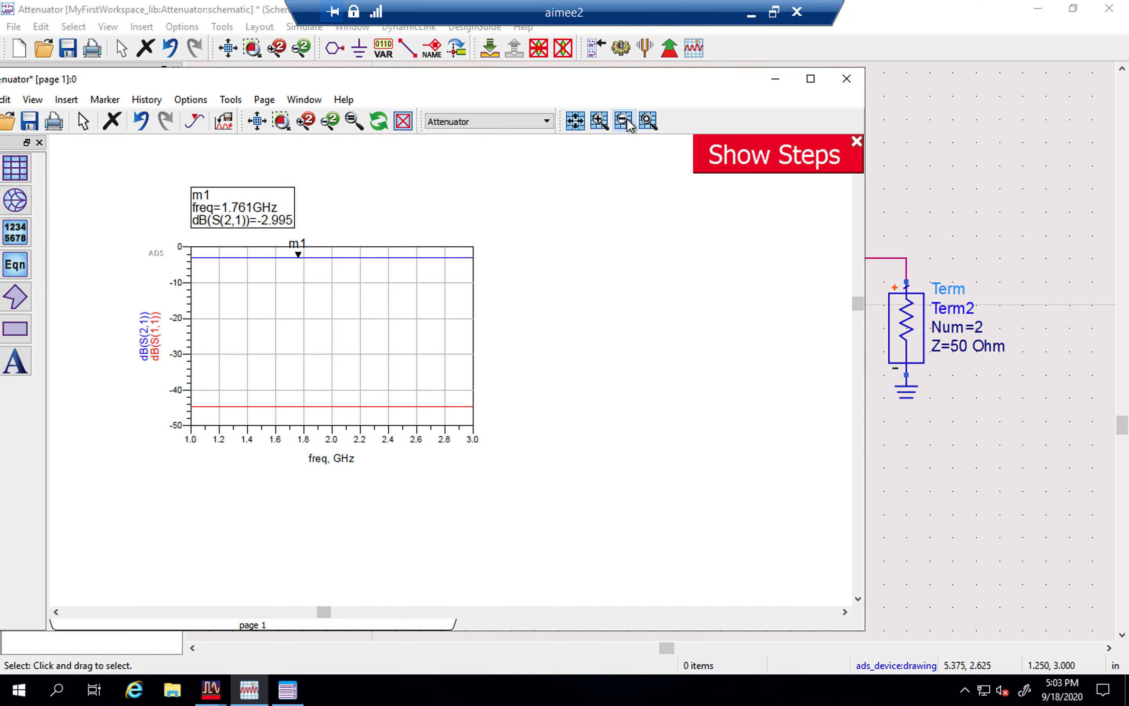
click(647, 50)
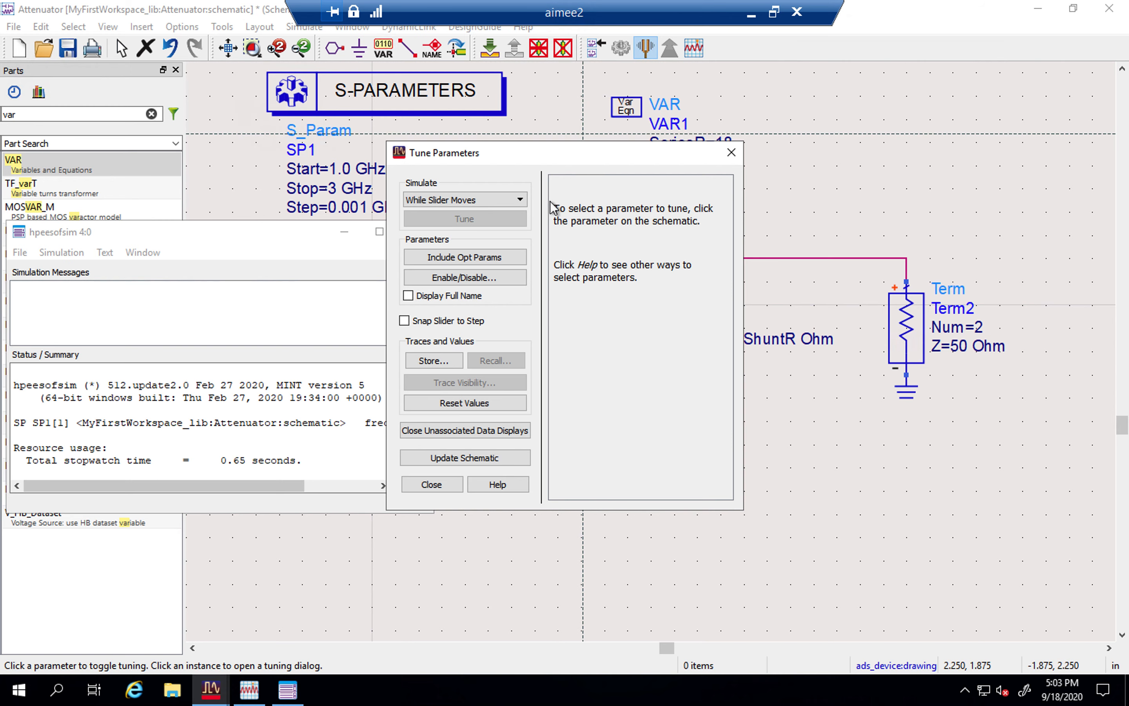
drag(509, 159, 598, 160)
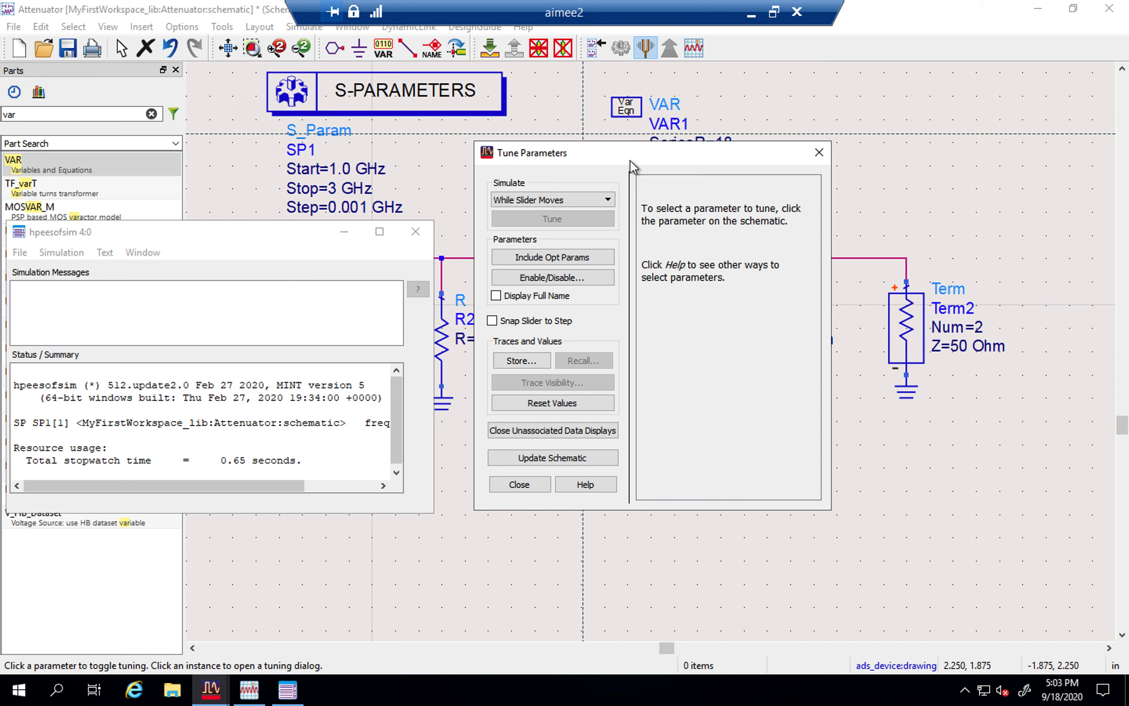
click(822, 152)
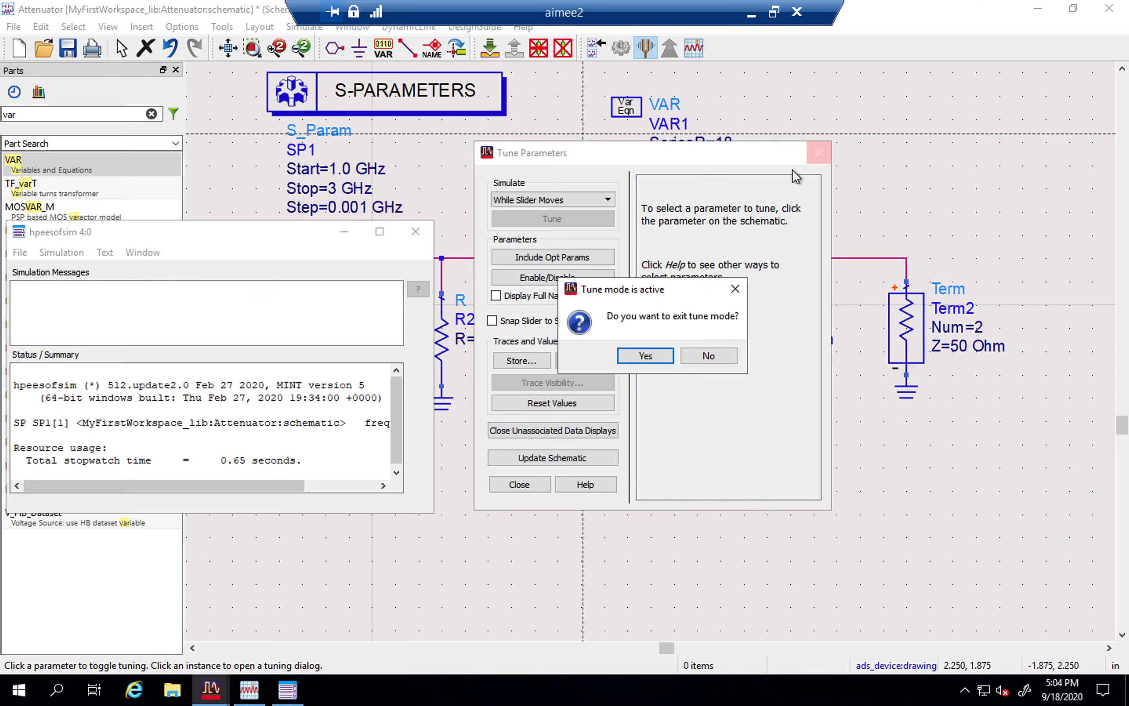
click(646, 356)
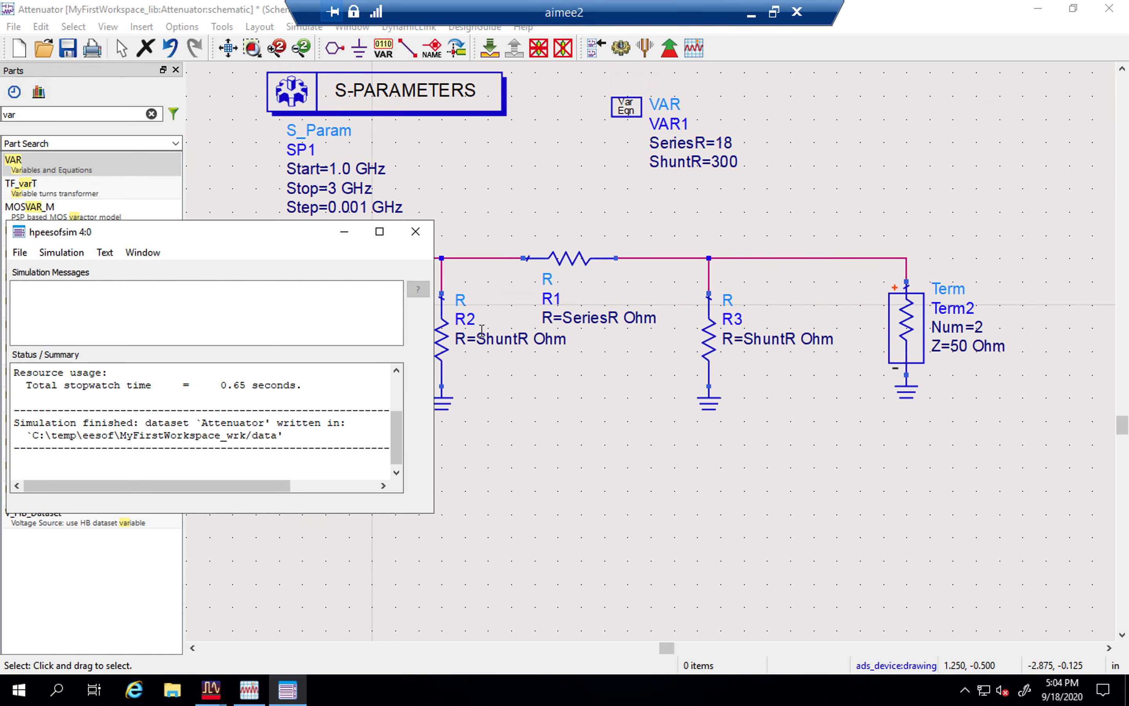
Step: Enable tuning for VAR1's SeriesR variable, with a minimum of 10, a maximum of 30 and a step of 2
double_click(617, 102)
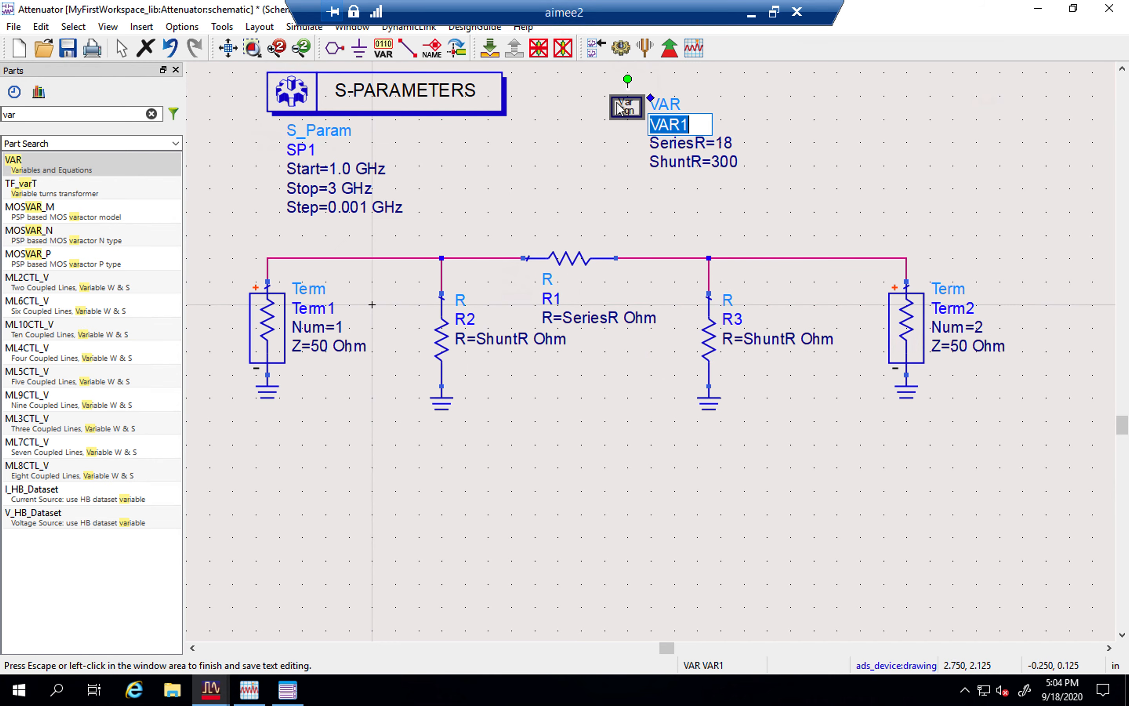
click(620, 103)
double_click(627, 106)
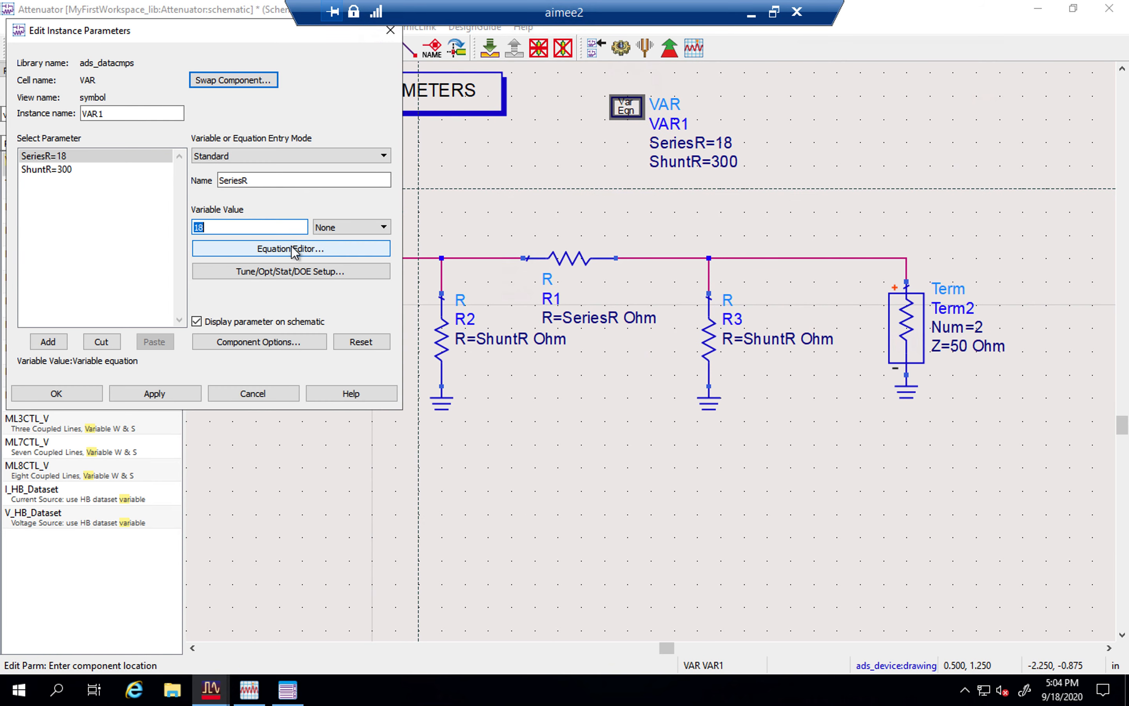
click(278, 271)
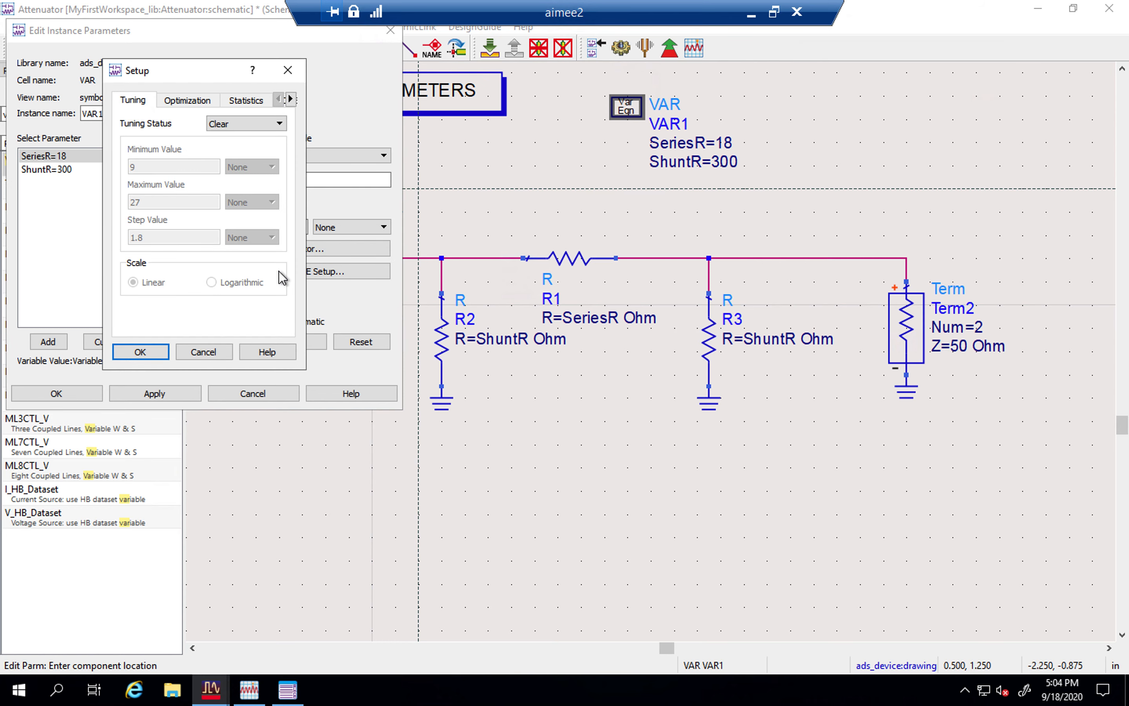
click(244, 124)
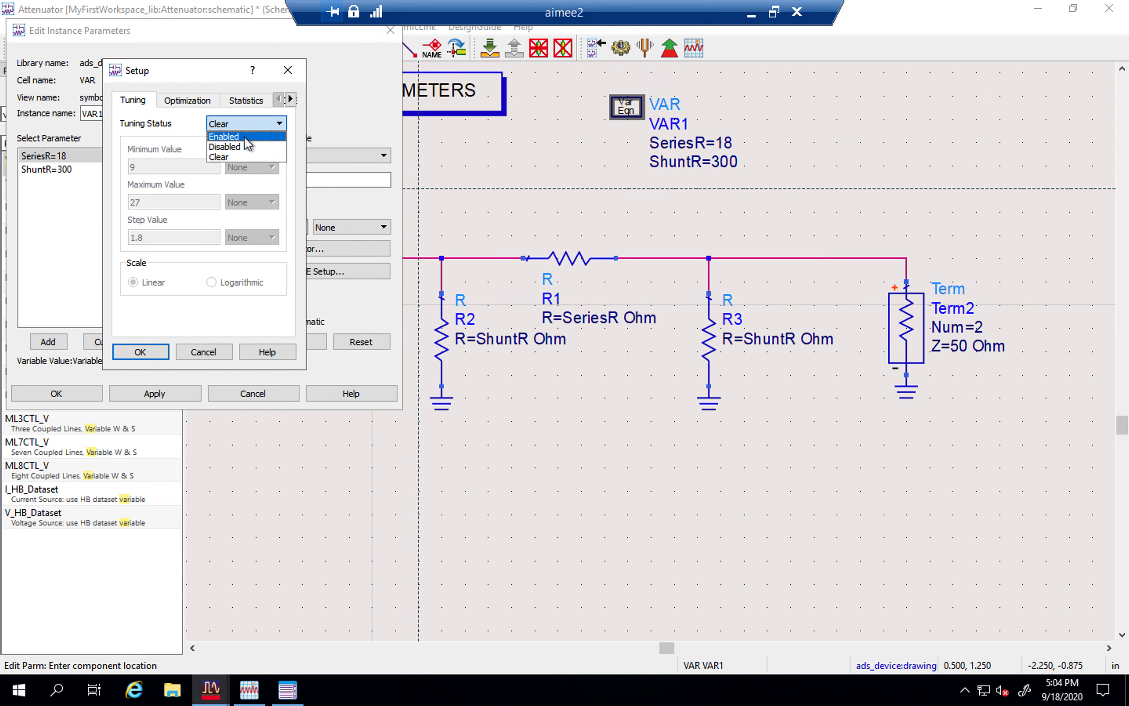
click(244, 135)
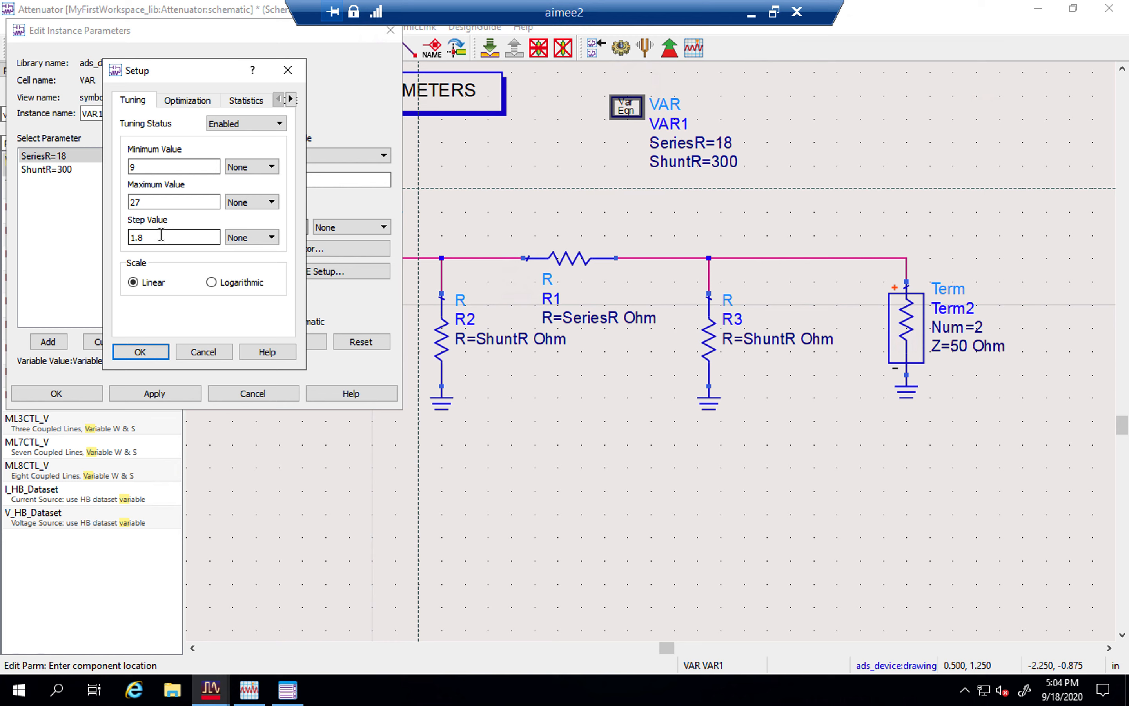
double_click(172, 172)
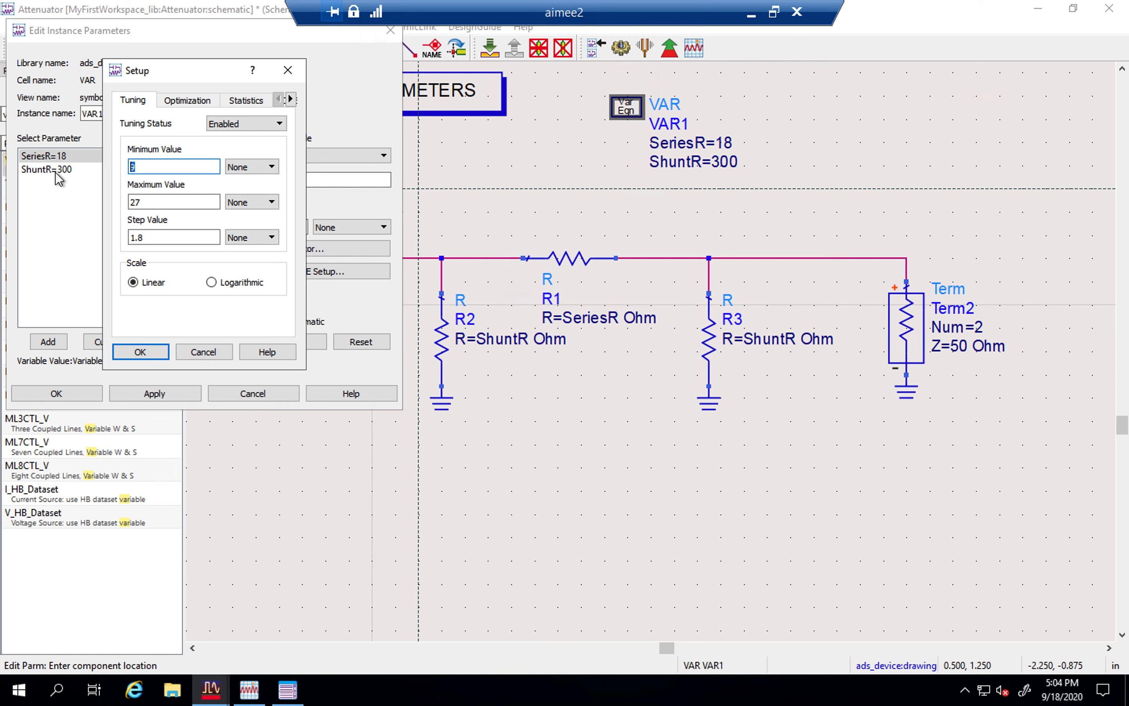
text(10)
double_click(175, 202)
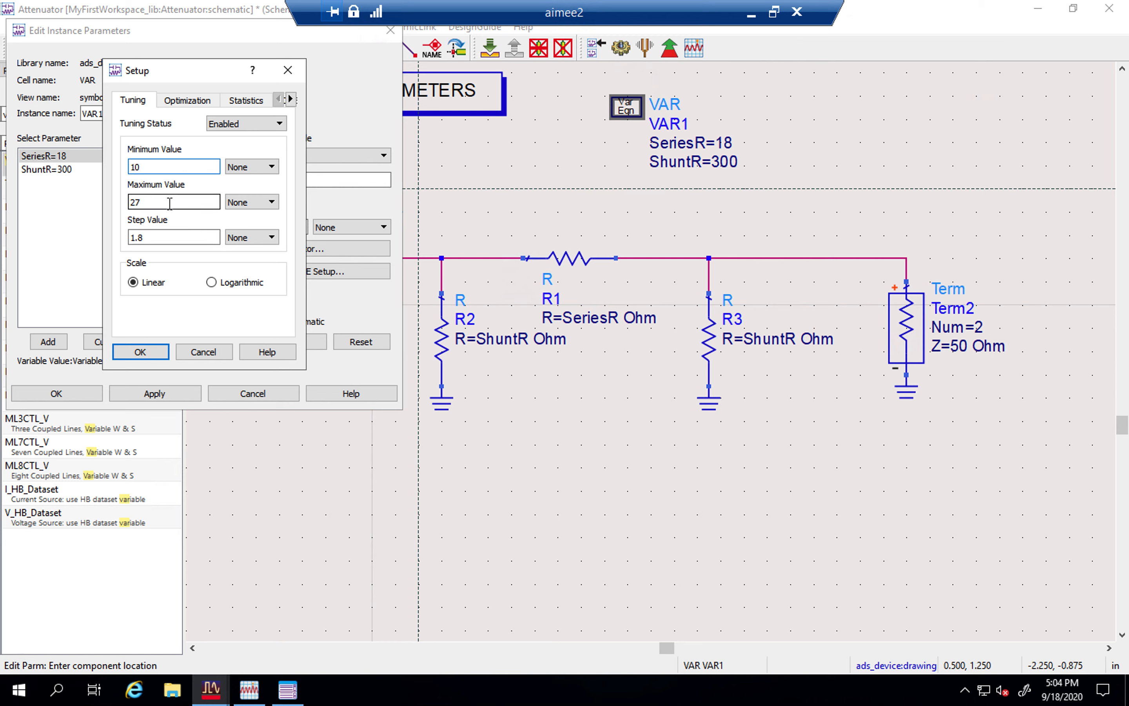
text(30)
double_click(150, 239)
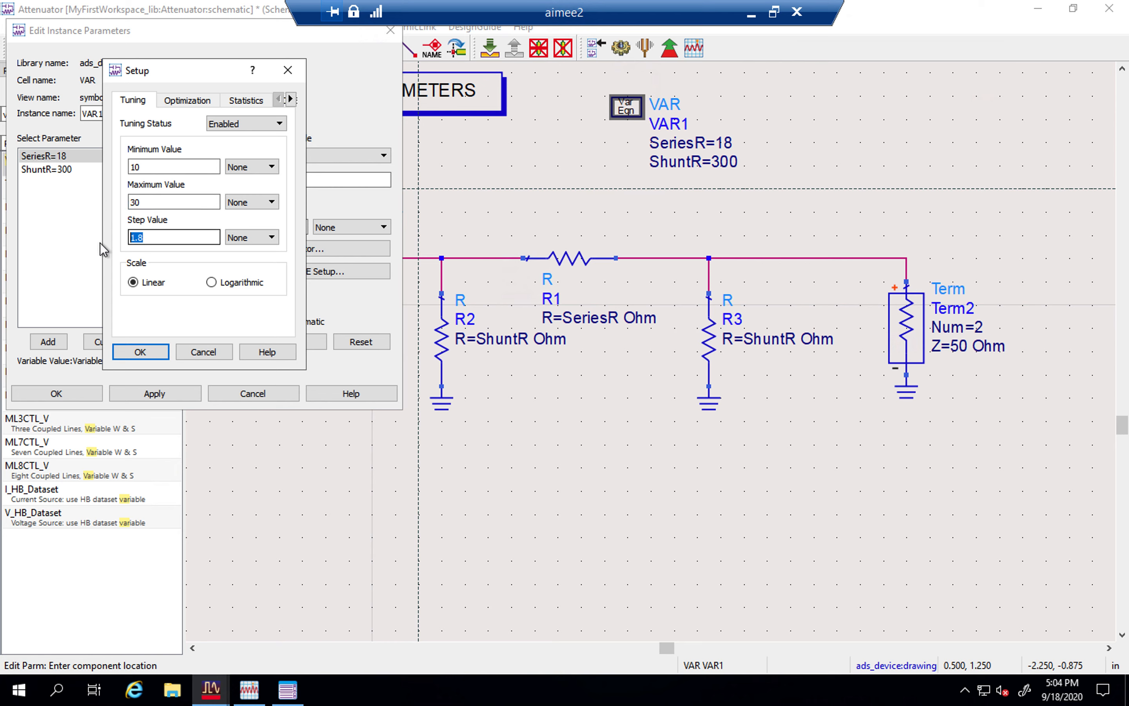
text(2)
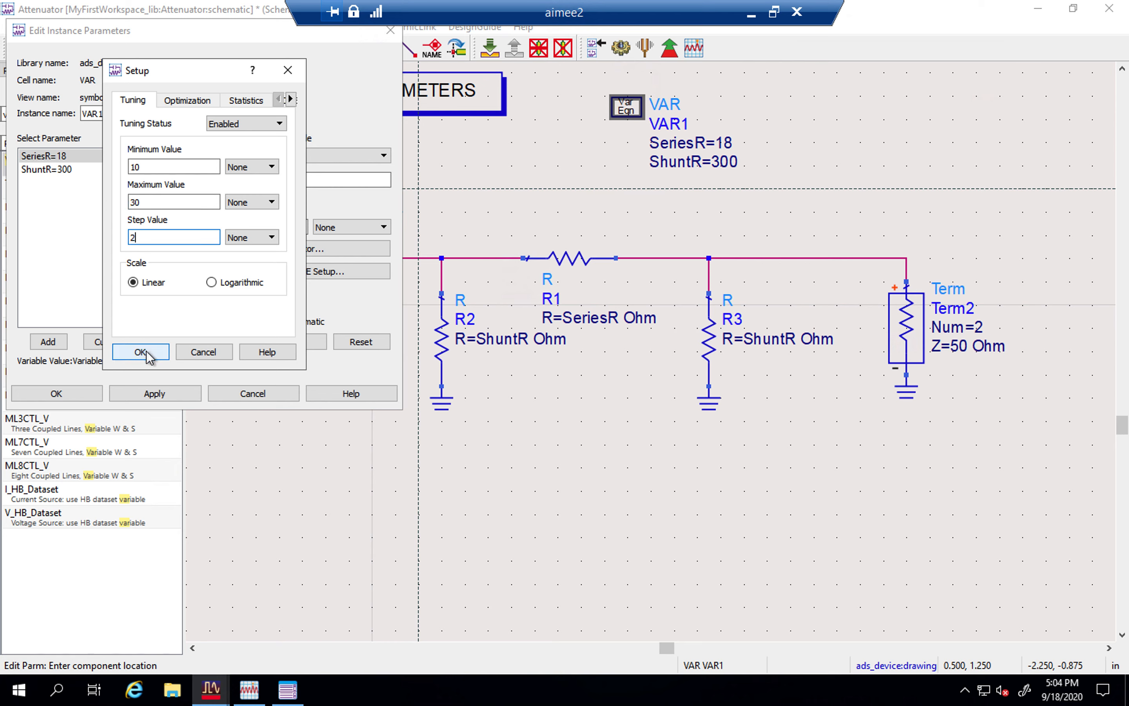
click(141, 352)
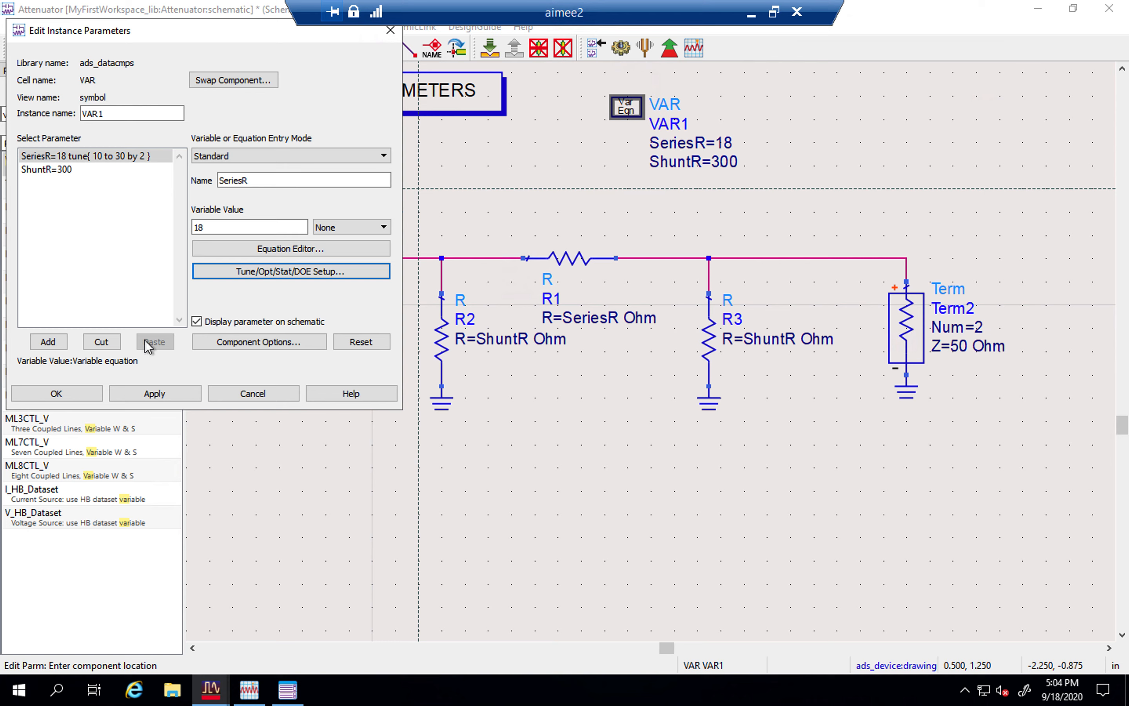
Step: Enable tuning for ShuntR with the default range of 150 to 450 in steps of 30, and confirm VAR1's parameters
click(64, 171)
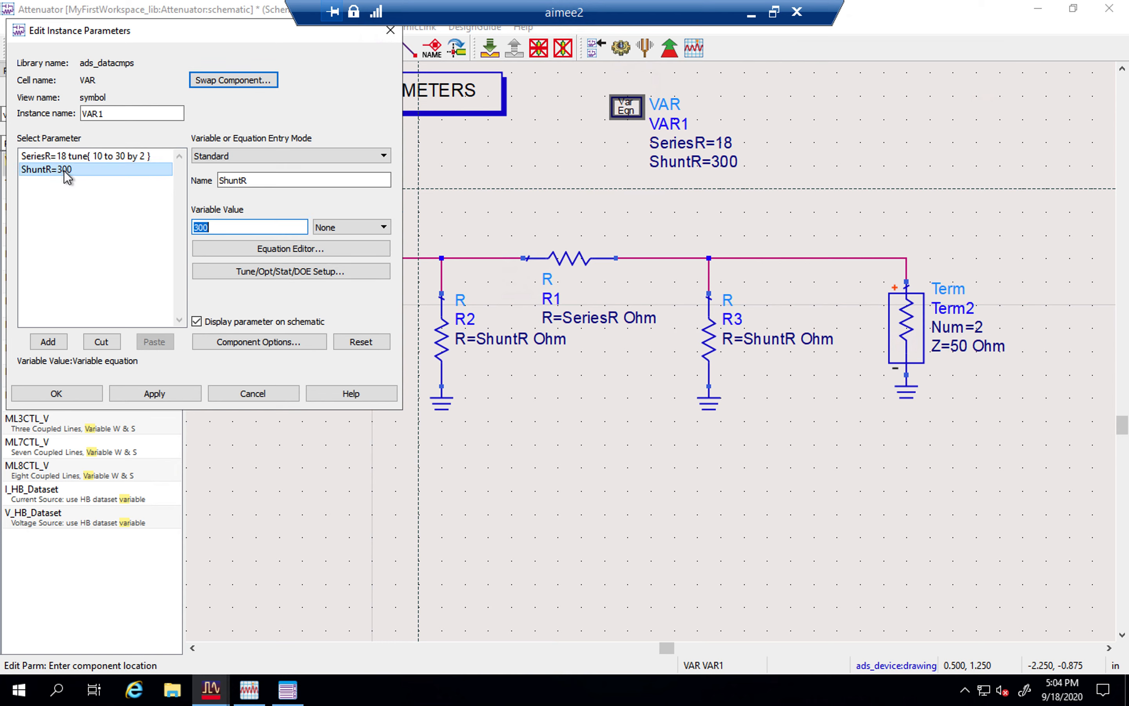
click(250, 270)
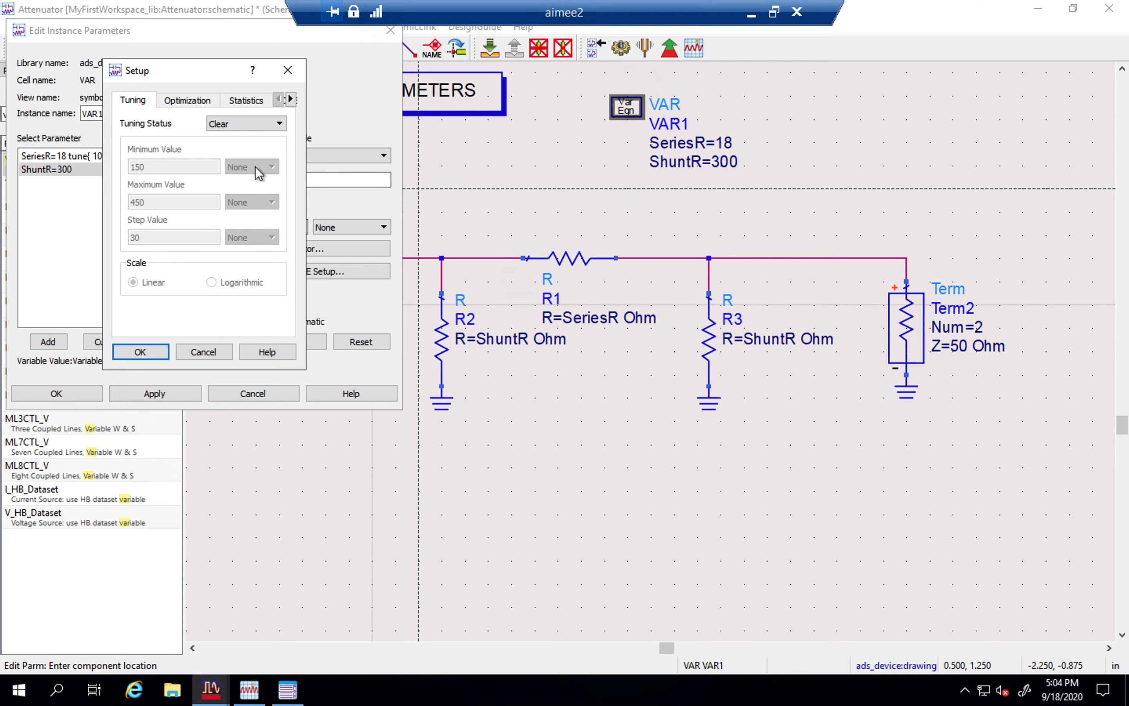
click(233, 124)
click(230, 137)
click(201, 162)
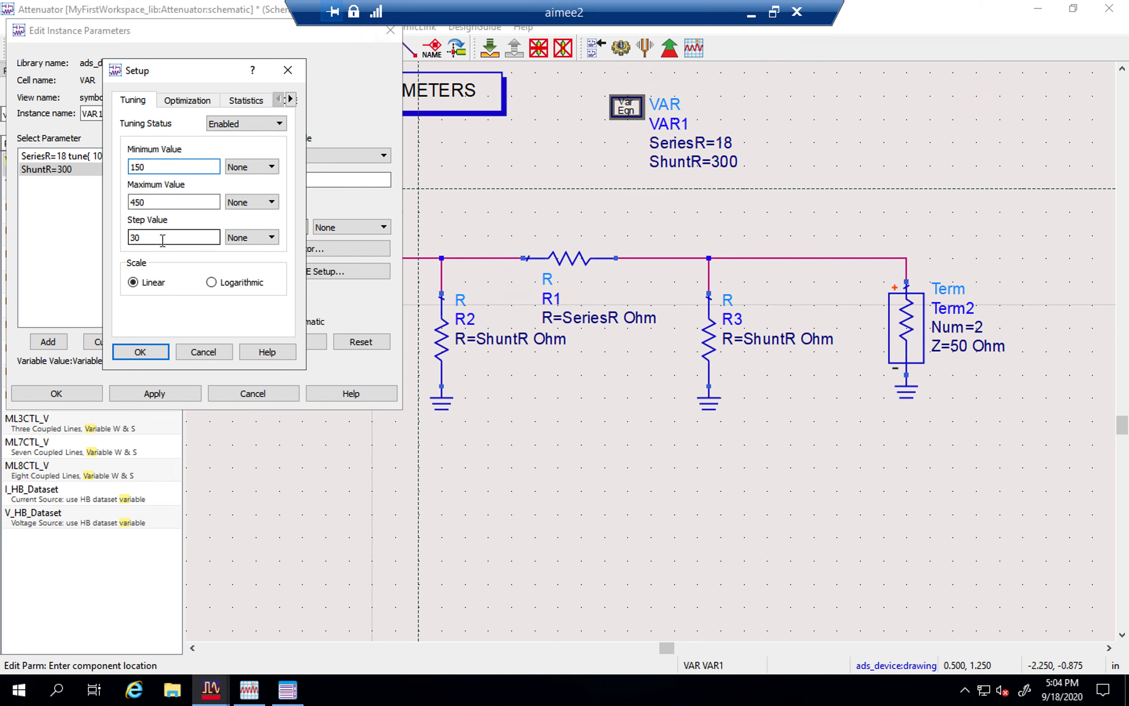
click(140, 347)
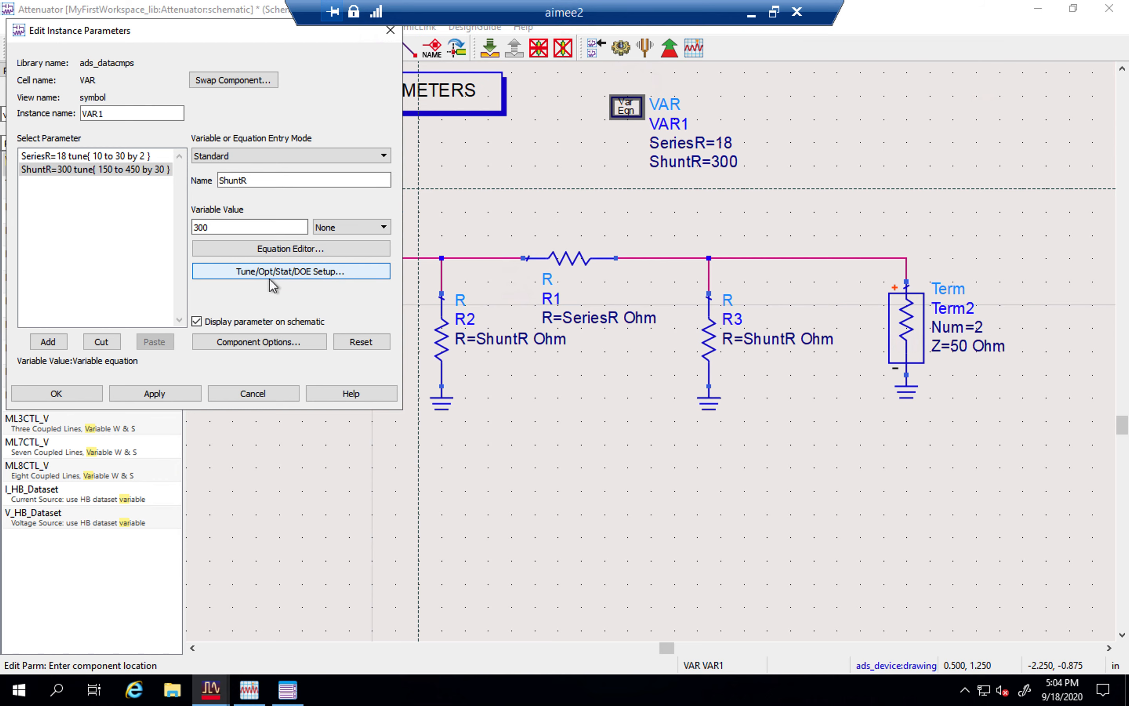
click(79, 396)
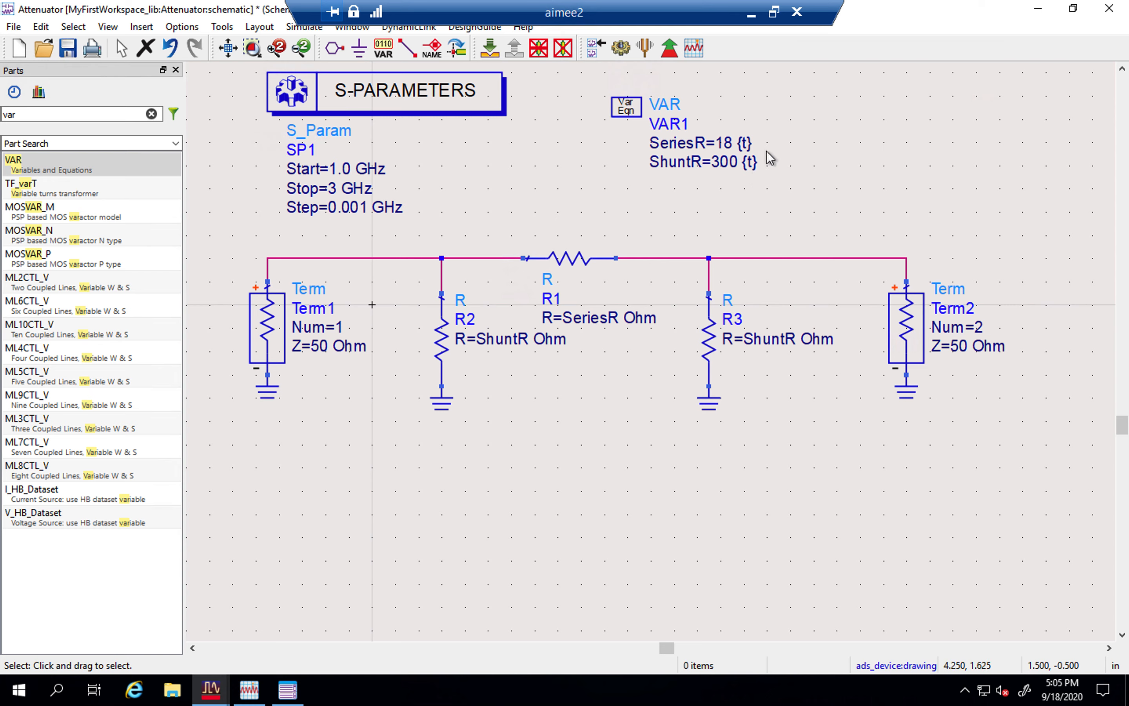
Step: Start tuning and bring up the data display, narrowed to fit beside the Tune Parameters dialog
click(647, 53)
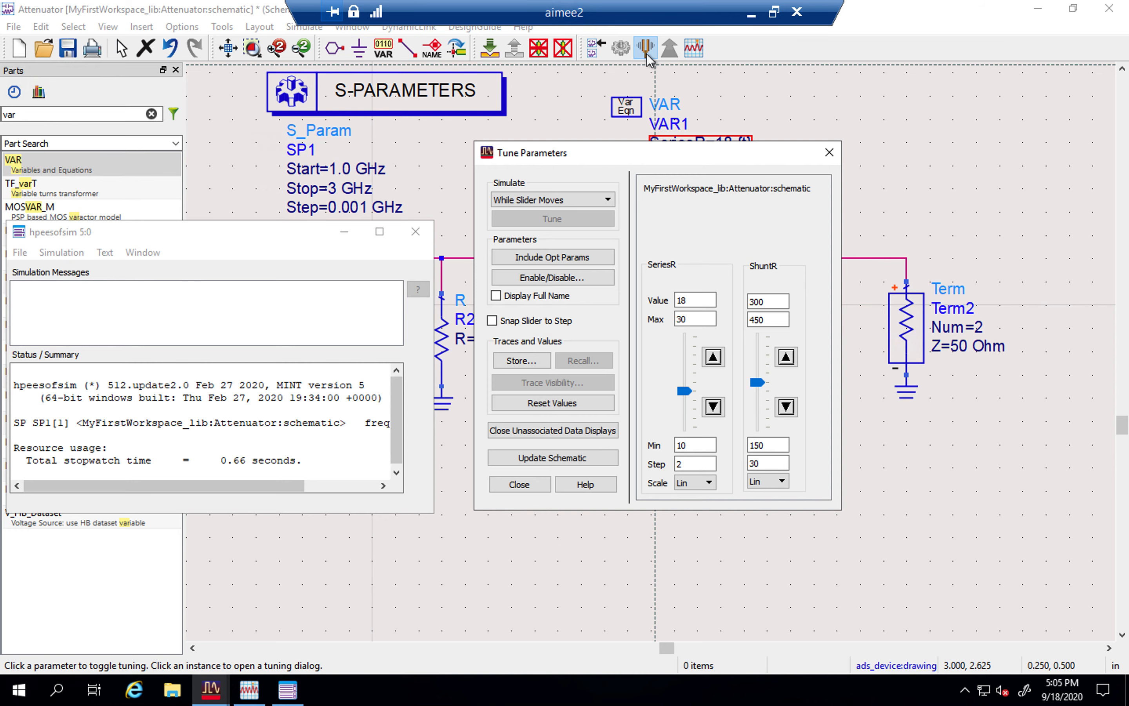
drag(599, 155, 912, 95)
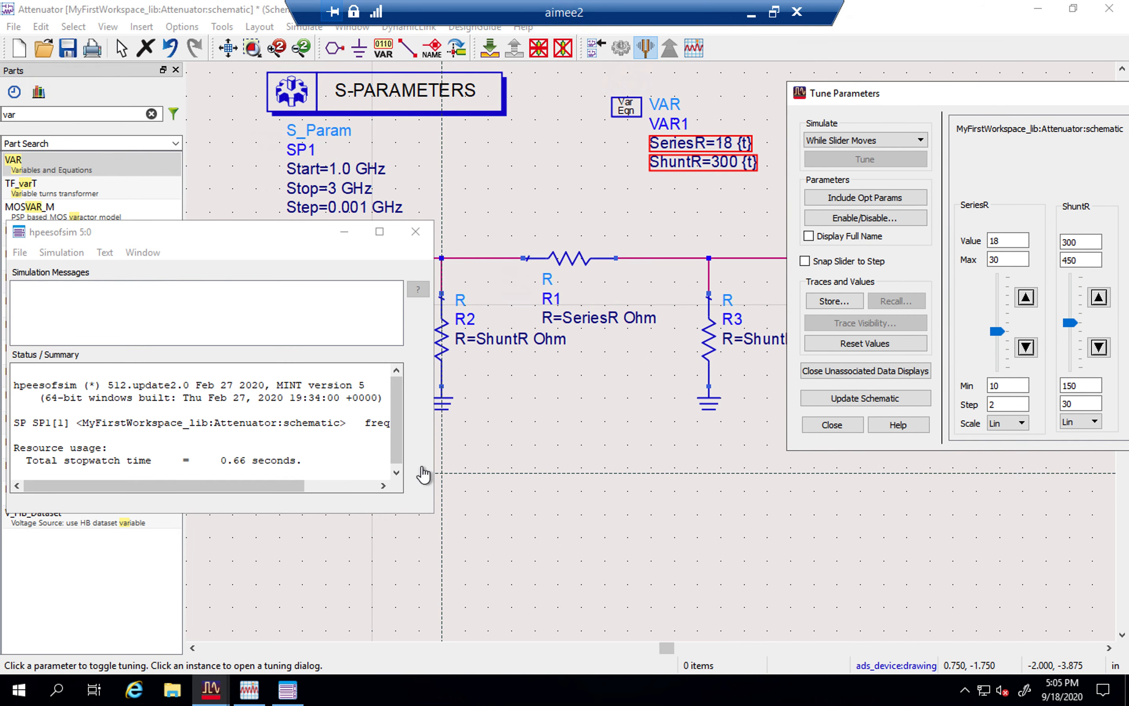
click(258, 693)
drag(868, 170, 605, 191)
Step: Enlarge the S-parameter plot to fill most of the data display and move the Tune Parameters dialog next to it
click(229, 325)
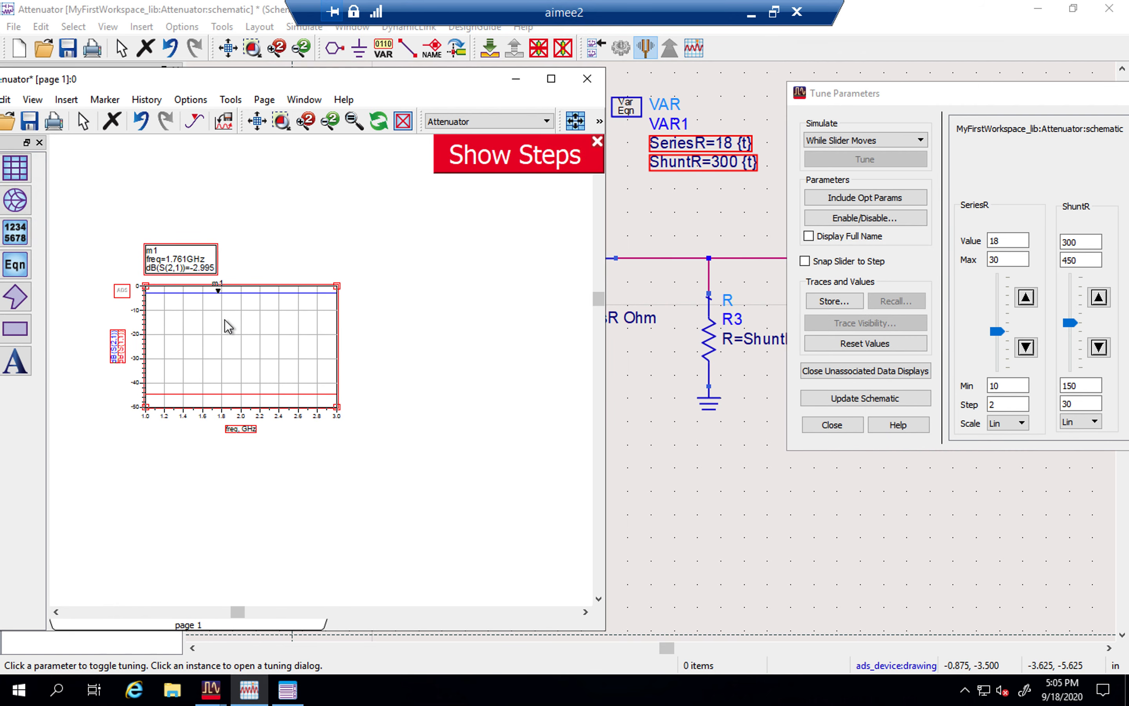
drag(341, 407, 527, 534)
drag(429, 443, 423, 402)
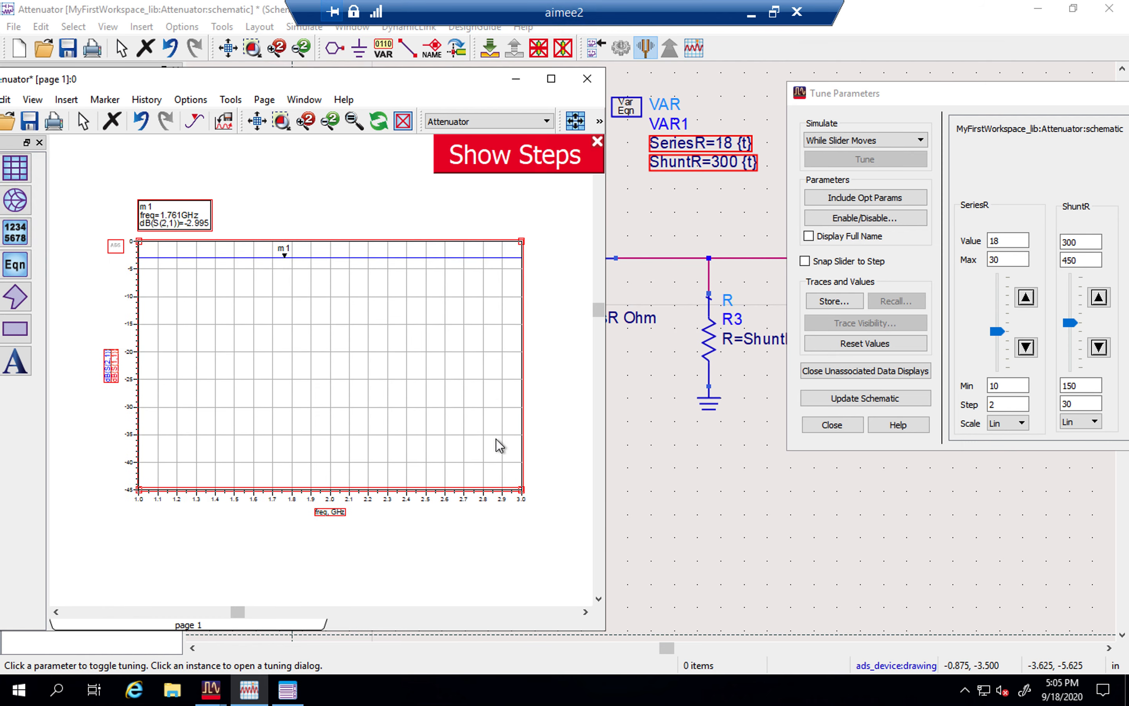
drag(889, 100, 731, 137)
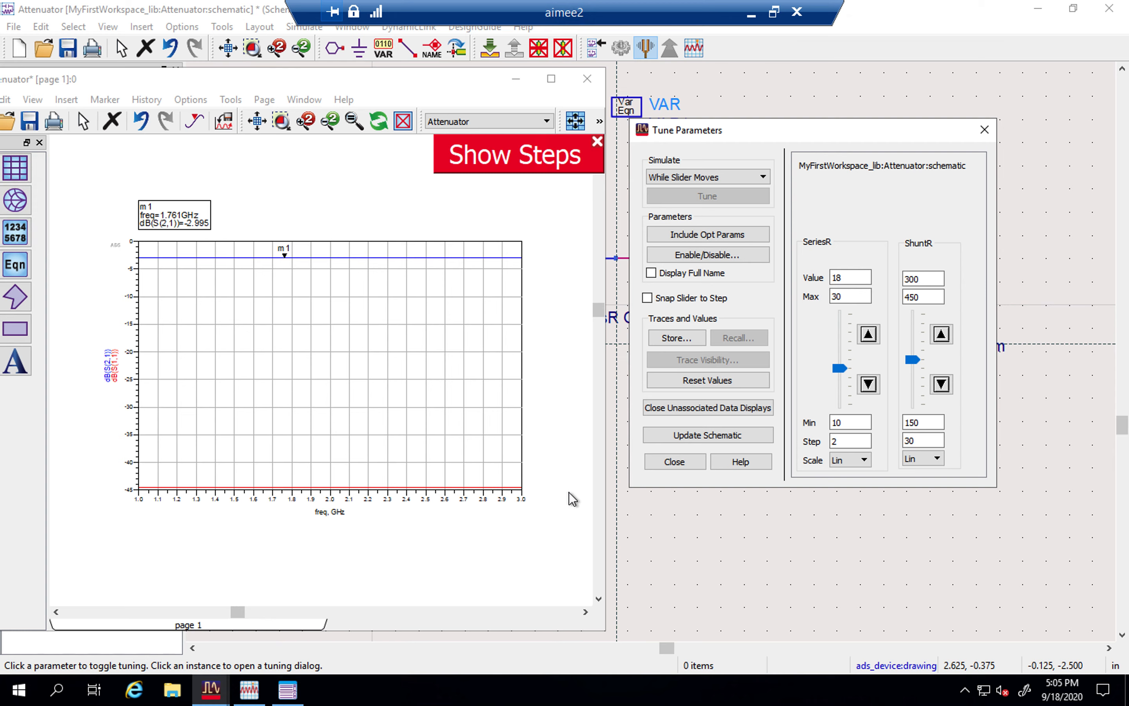
Step: Step SeriesR up to 28 and back down to 20 while watching the S-parameter traces
click(867, 334)
click(867, 334)
click(868, 334)
click(868, 334)
click(868, 334)
click(868, 384)
click(868, 384)
click(867, 384)
click(868, 383)
Step: Tune ShuntR up in steps of 30 to 420 while watching the S-parameter traces
click(940, 334)
click(941, 333)
click(941, 333)
click(940, 333)
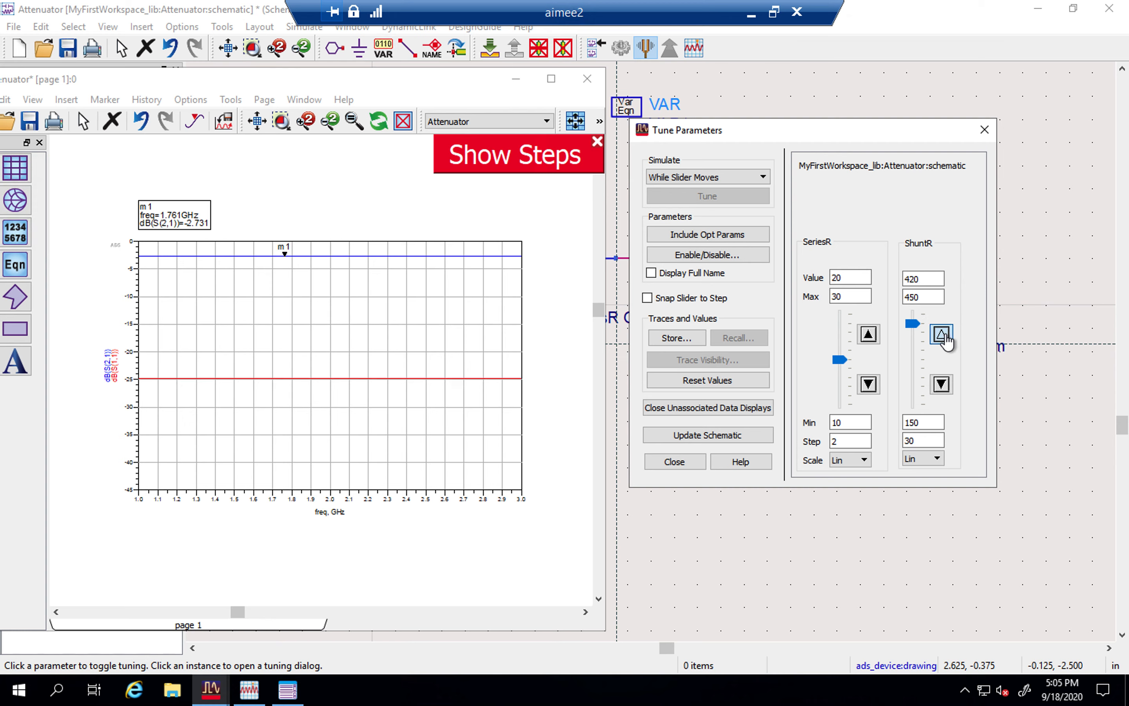
Step: Tune ShuntR down in steps of 30 to its minimum of 150
click(942, 384)
click(942, 385)
click(941, 384)
click(942, 384)
click(941, 385)
click(941, 384)
click(941, 384)
click(942, 384)
click(941, 385)
click(948, 390)
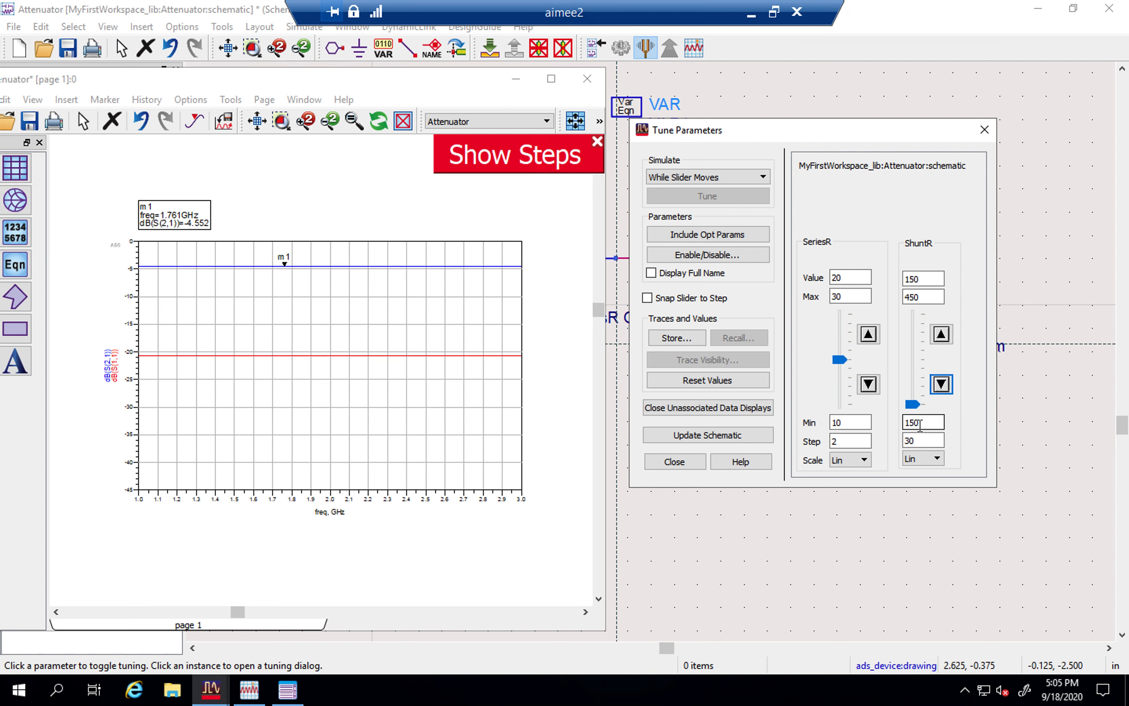
Step: Lower ShuntR's tuning minimum to 100, then tune its value down to 120 and back up to 180
drag(925, 424, 871, 424)
text(100)
key(Tab)
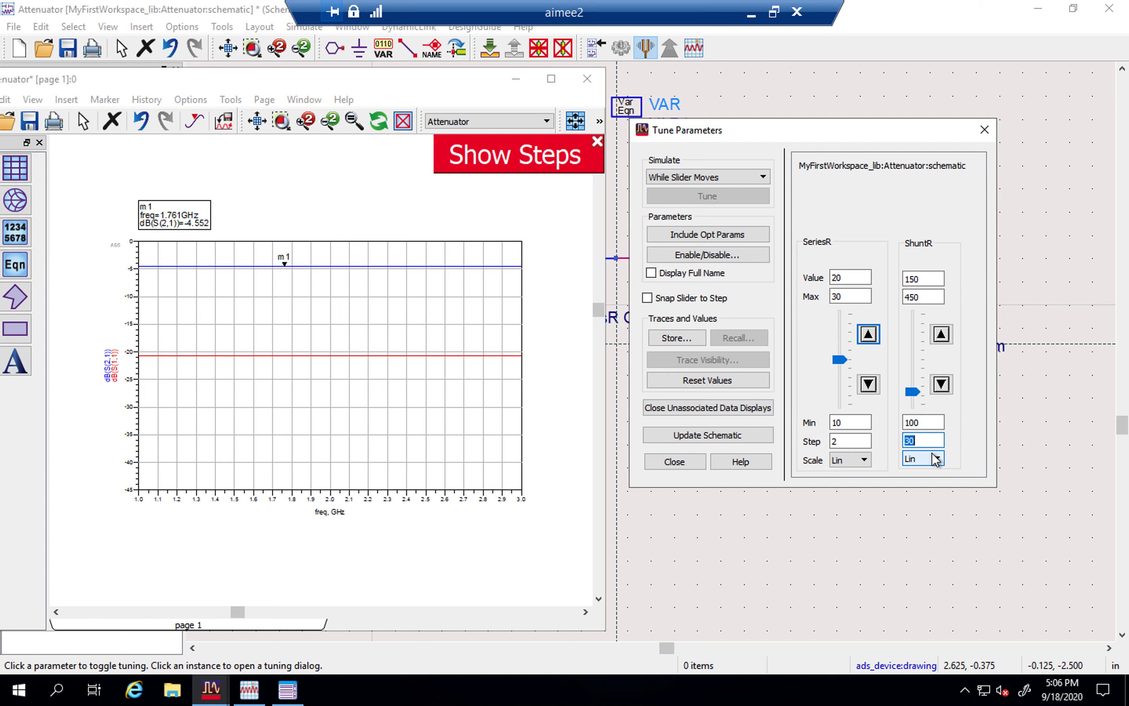
click(945, 388)
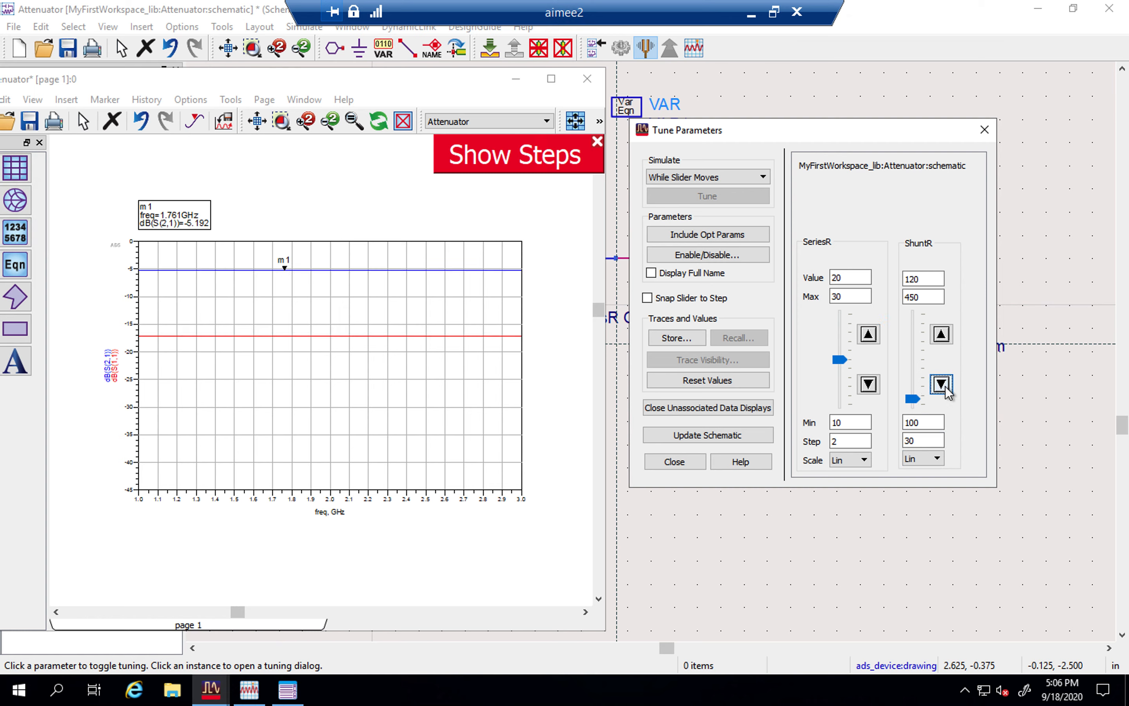
click(947, 334)
click(947, 334)
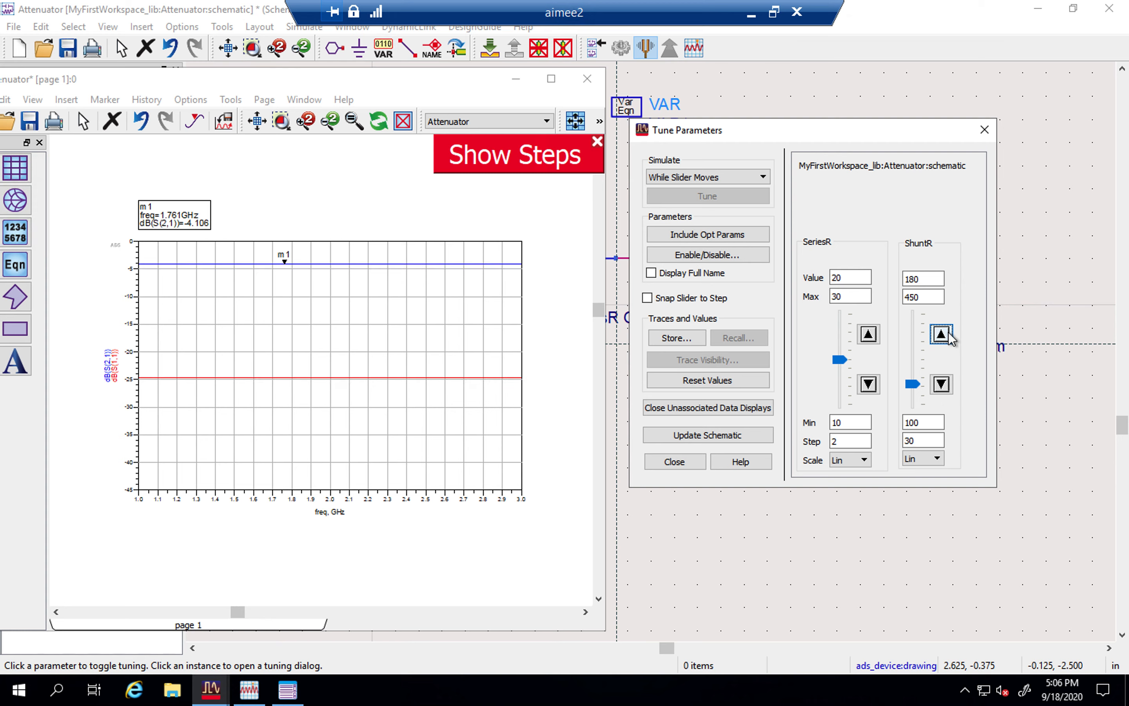
Step: Close the Tune Parameters dialog without saving the tuned values back to the schematic
drag(715, 137, 708, 108)
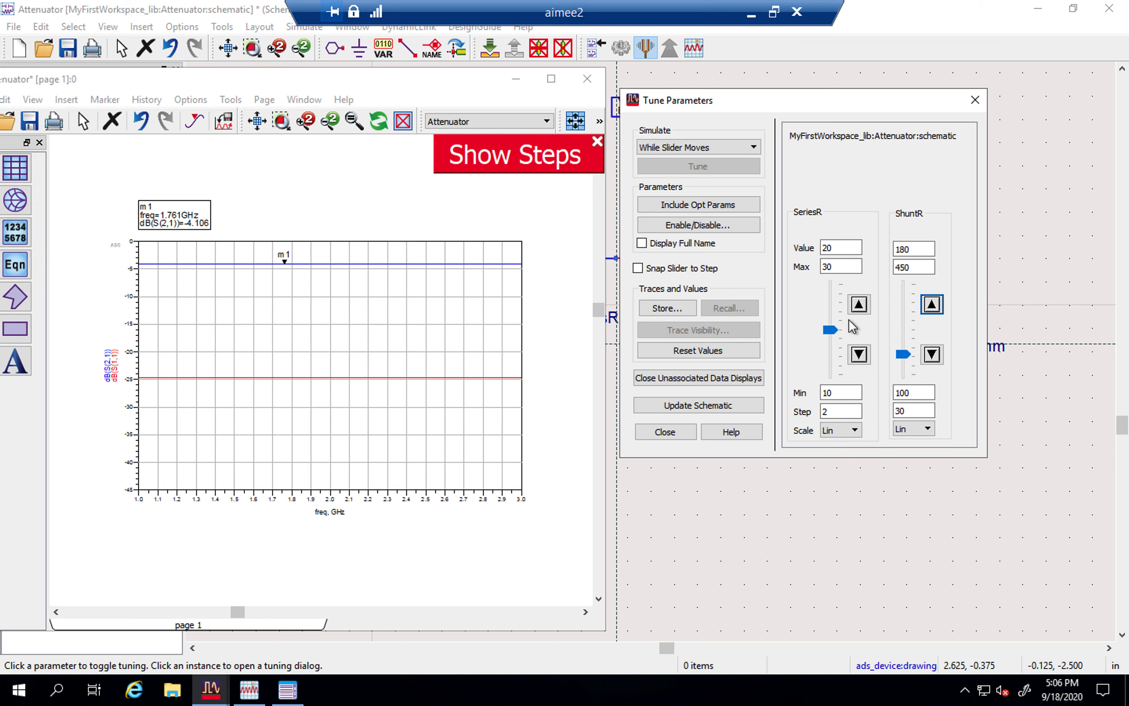
click(660, 433)
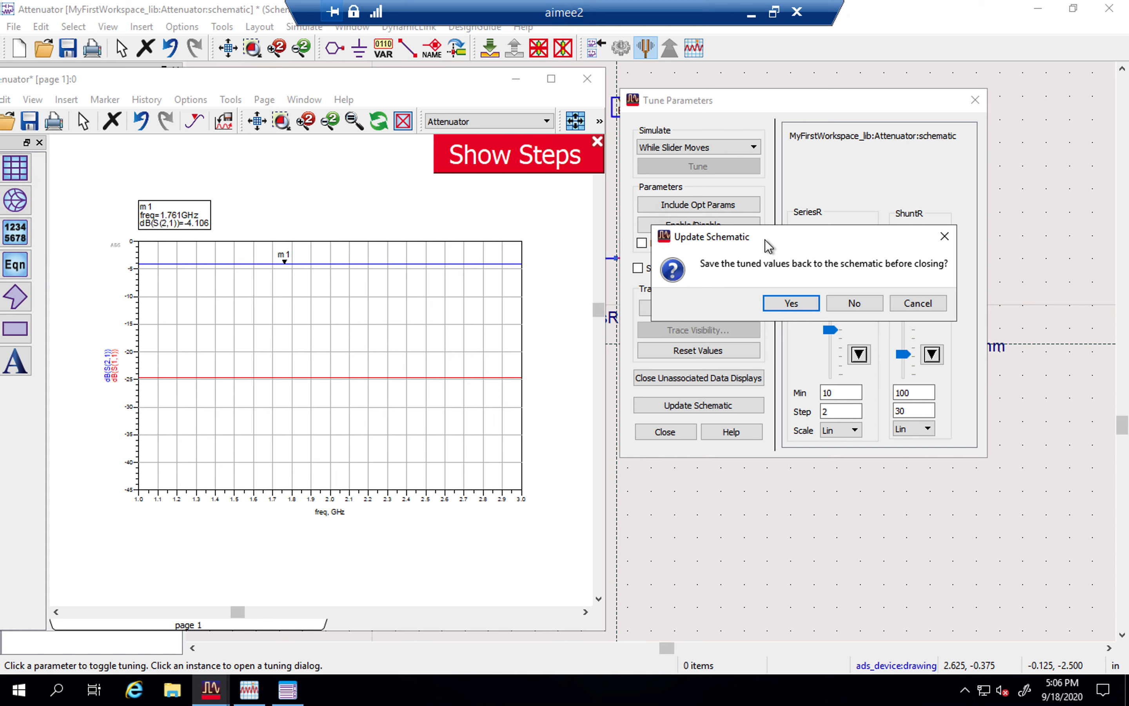
drag(886, 236, 884, 133)
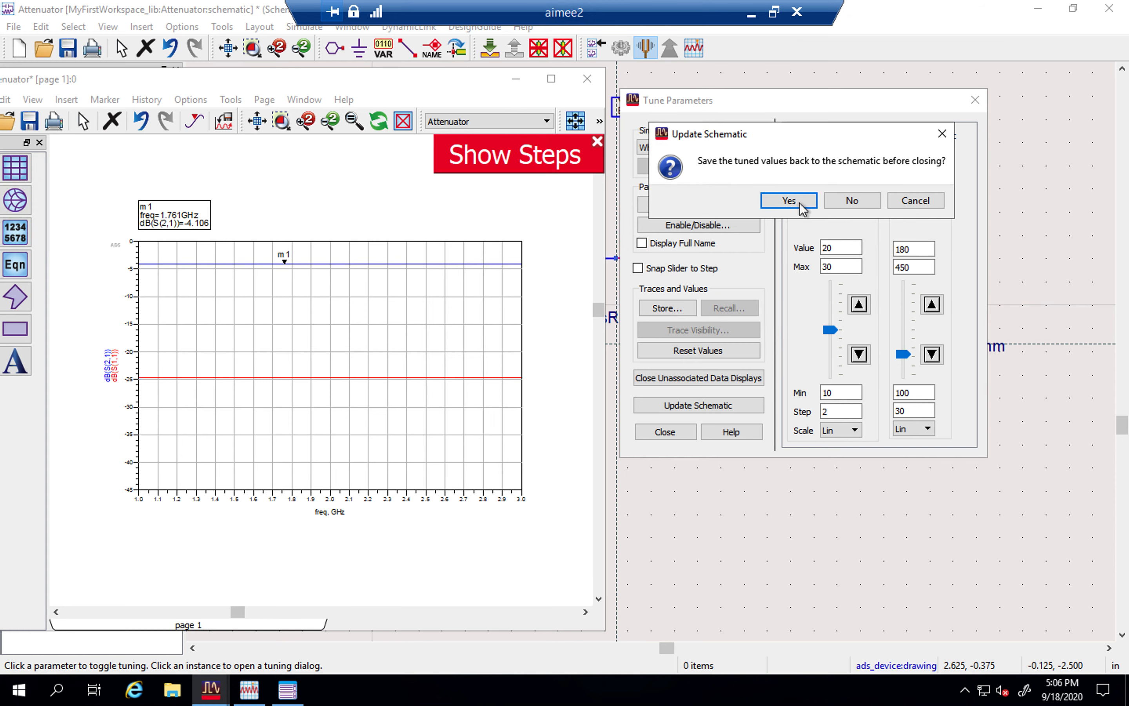
click(856, 201)
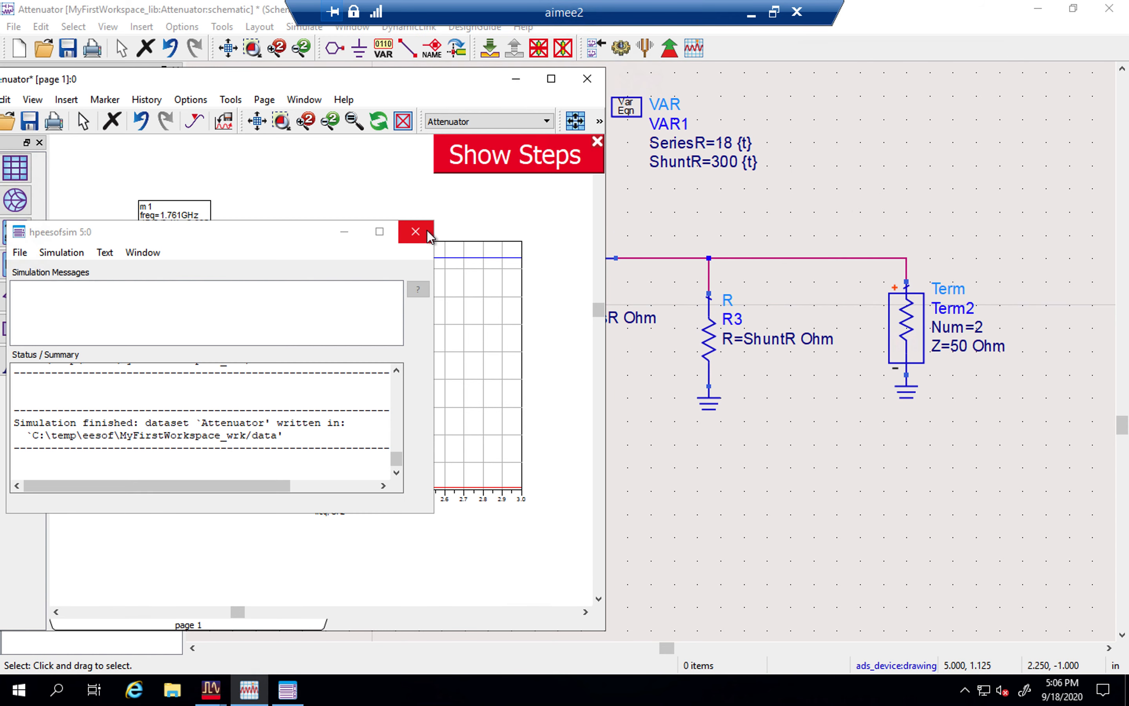
Step: Close the simulation status window, and save and close the Attenuator data display
click(415, 231)
drag(338, 84, 602, 89)
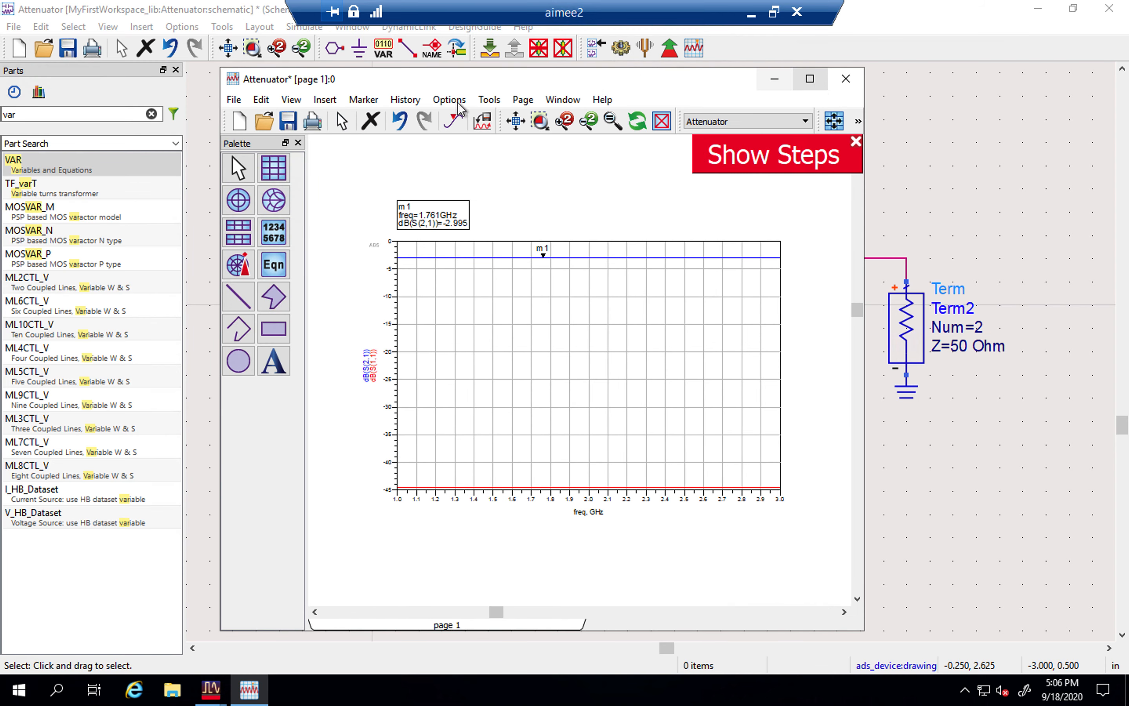
click(290, 124)
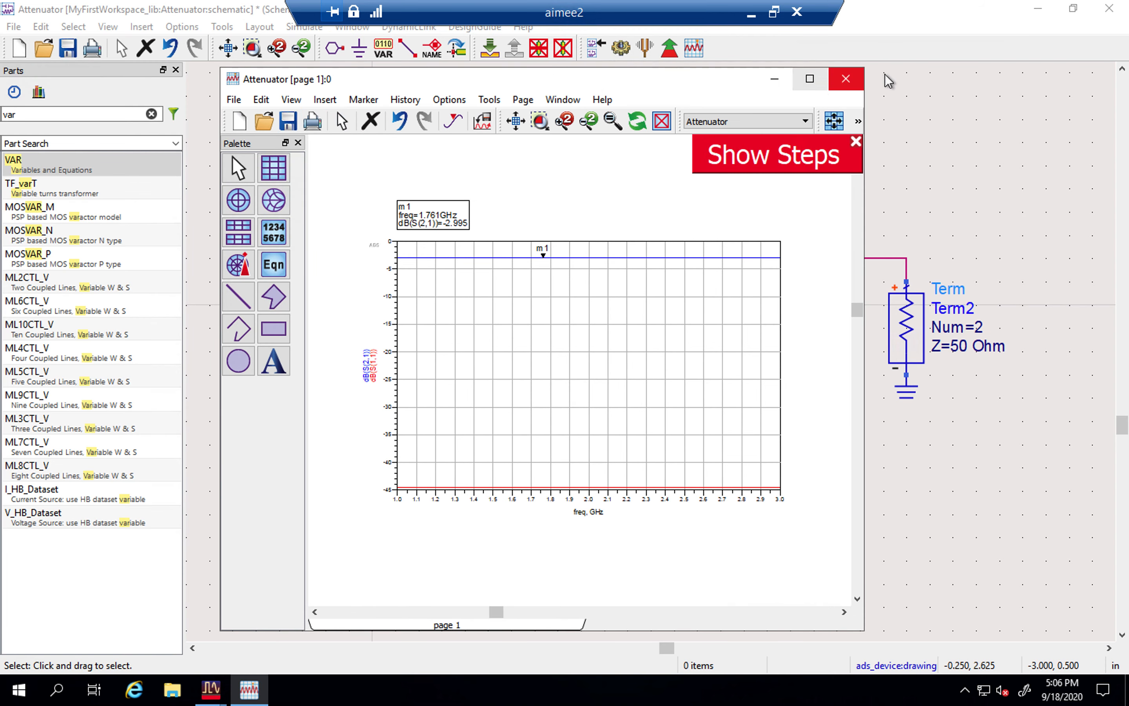
click(845, 78)
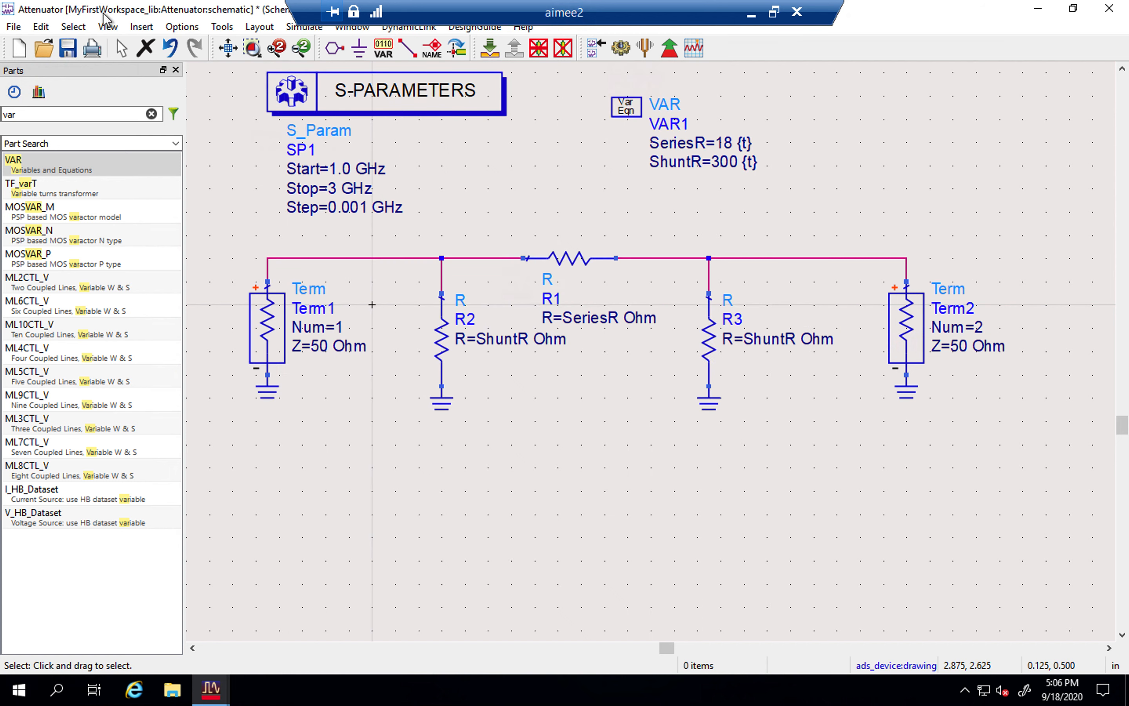
Step: Examine the Save Design As file path and the Save a Copy As library choices for the Attenuator schematic, leaving both without saving
click(13, 27)
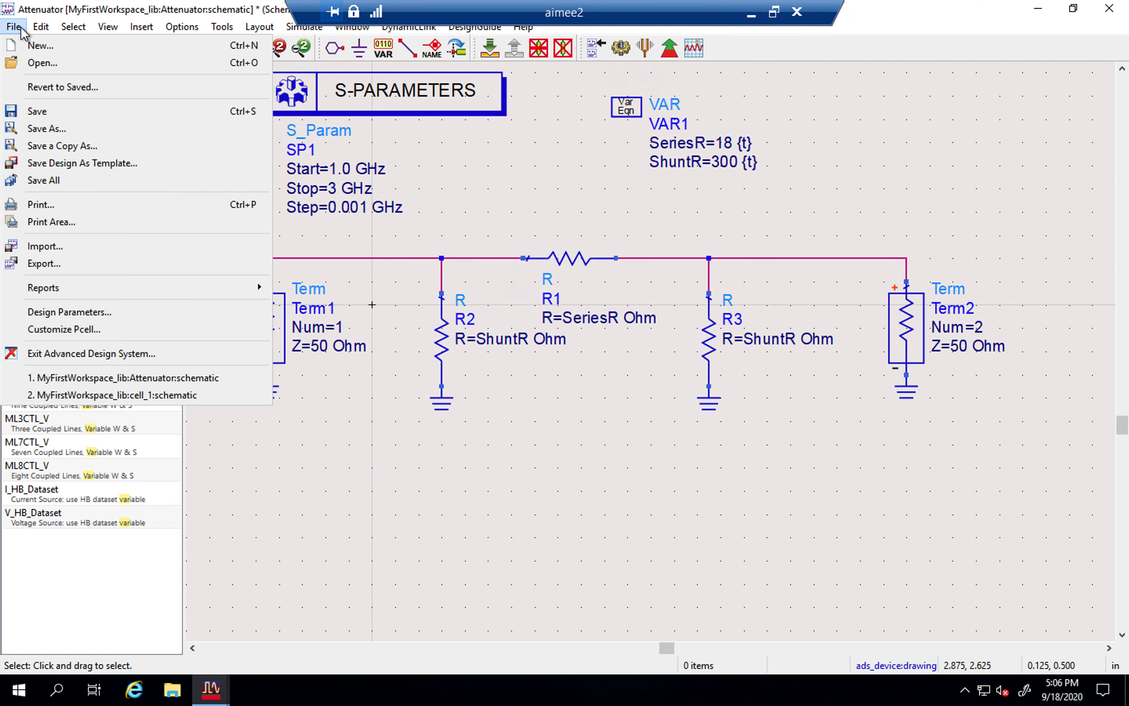
click(93, 135)
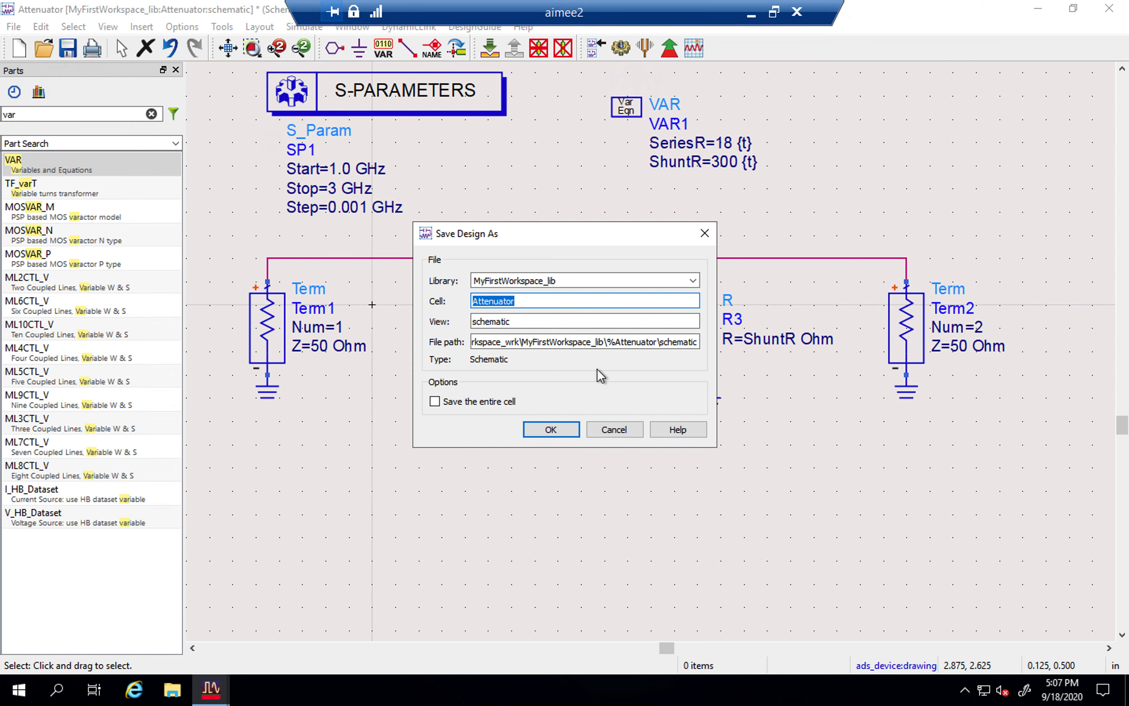
drag(569, 345, 445, 343)
click(522, 344)
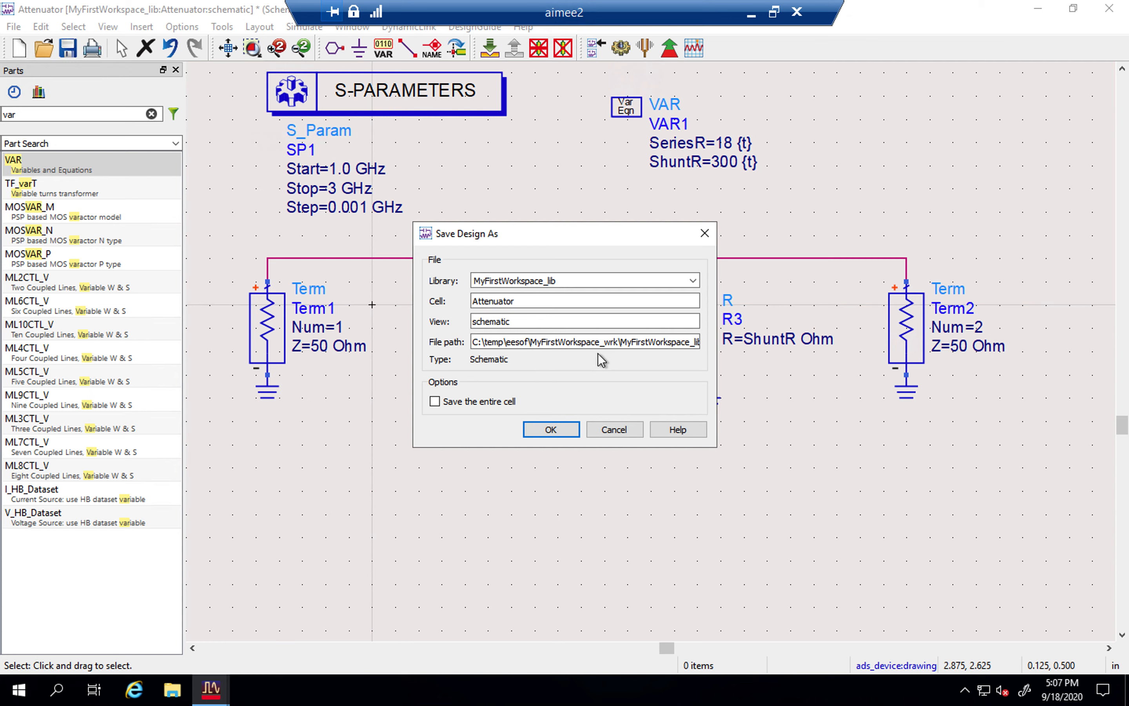
drag(606, 344, 754, 350)
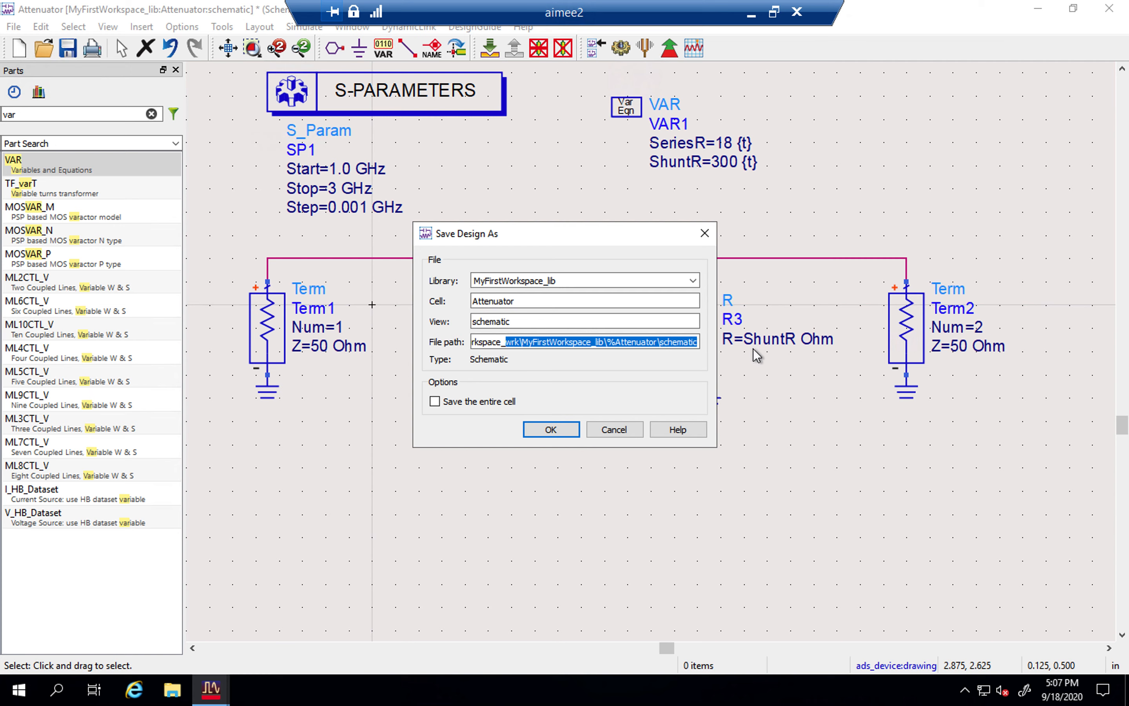
click(659, 345)
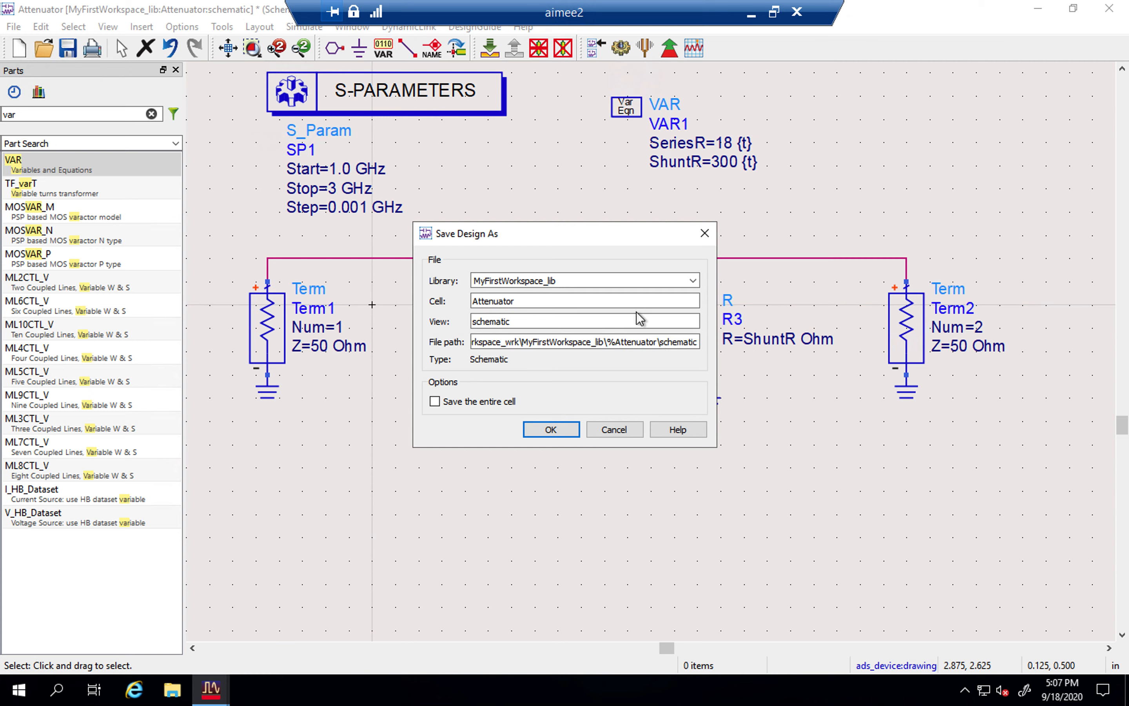
click(615, 429)
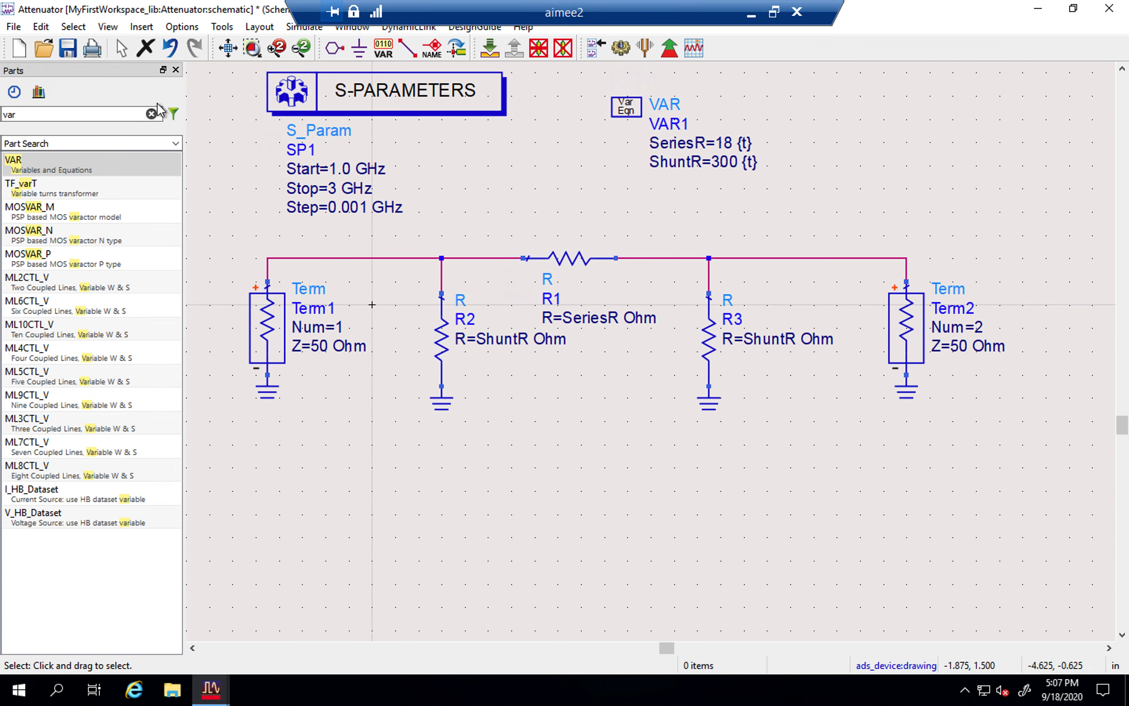
click(13, 26)
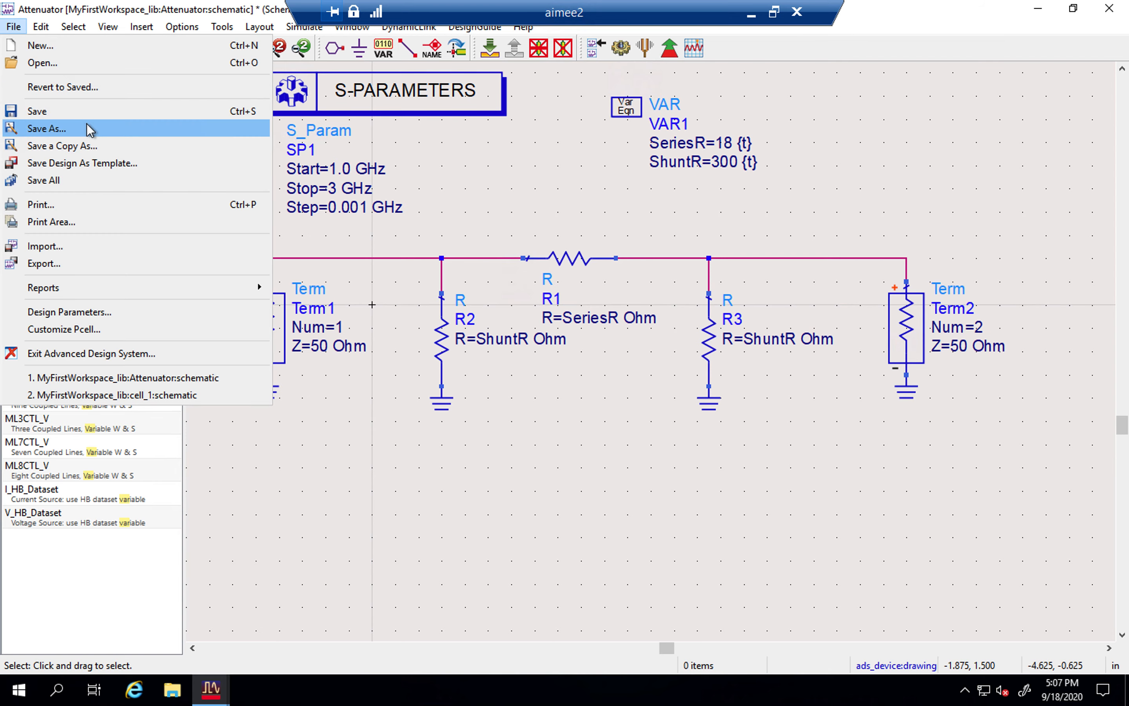
click(96, 145)
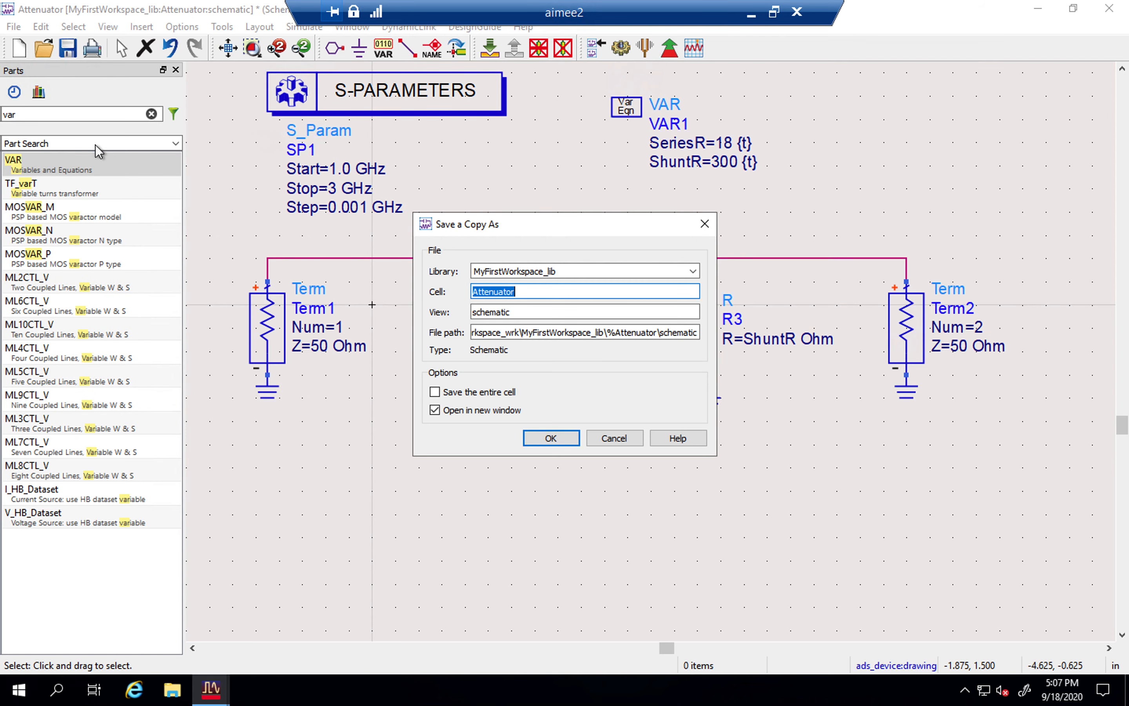
click(692, 272)
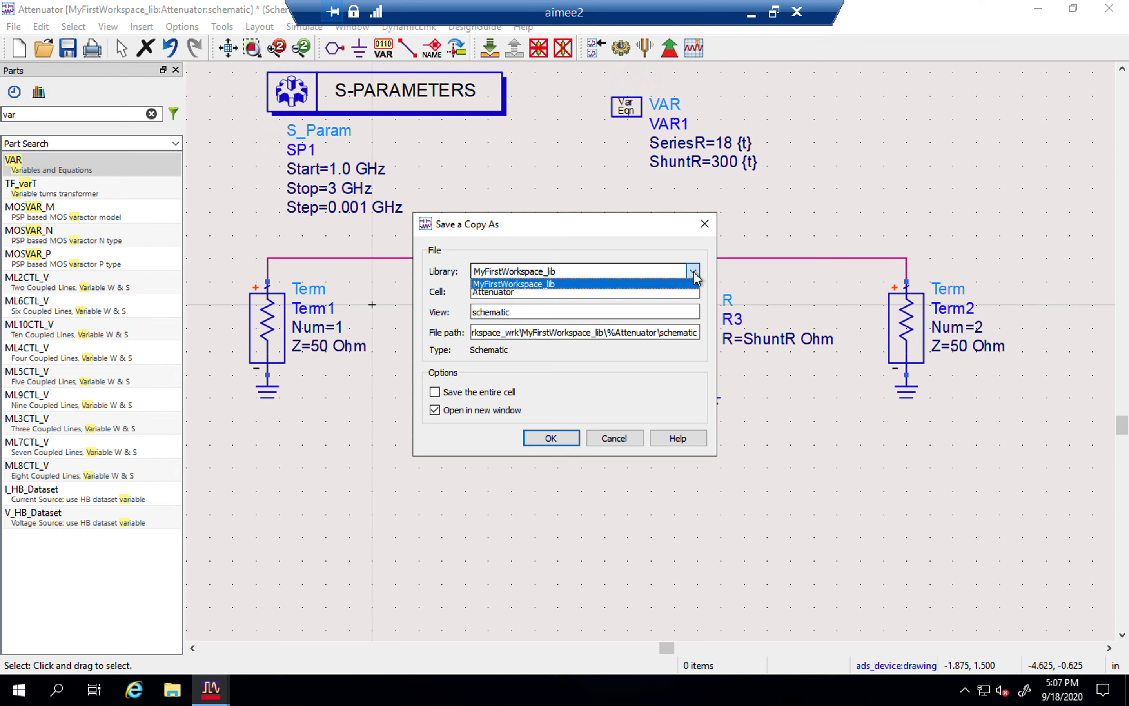
click(686, 284)
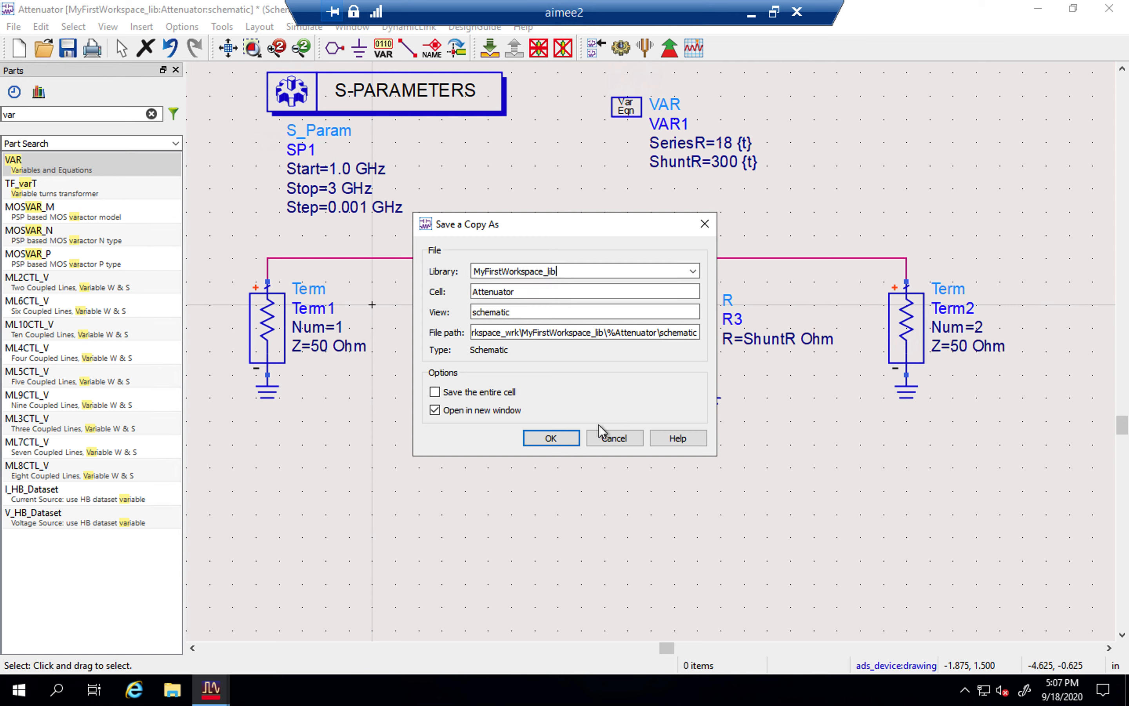
click(607, 438)
Step: Save the Attenuator schematic under its current name
click(63, 49)
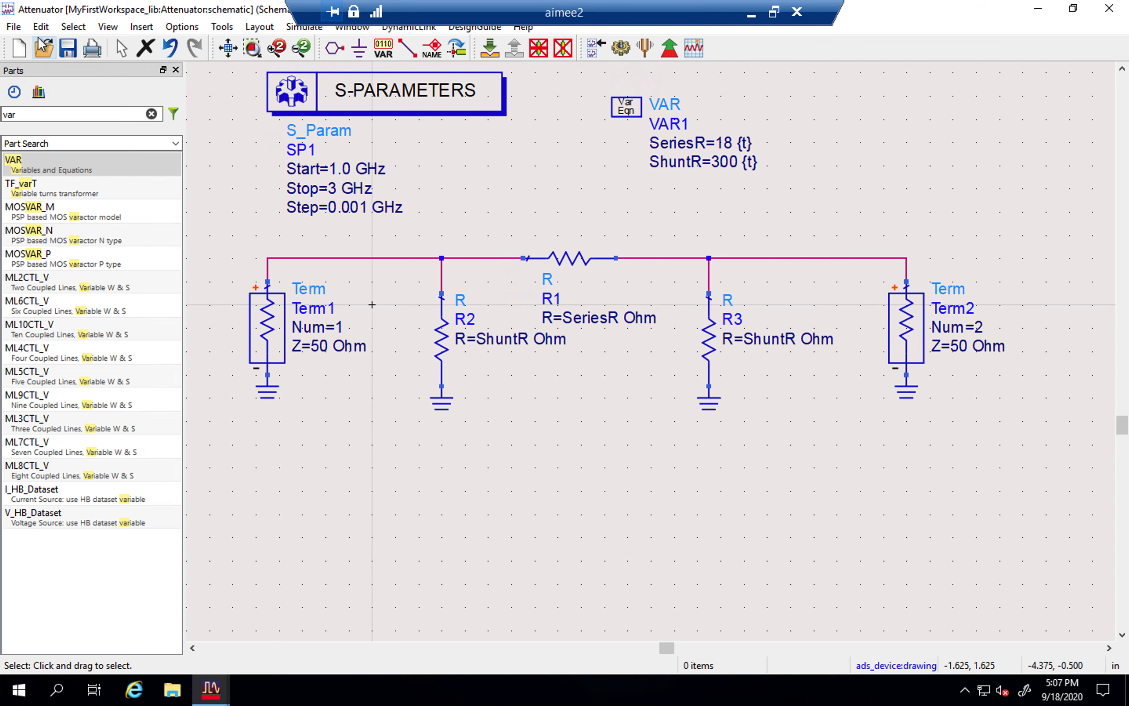
Step: Examine the workspace file path and the option to save the entire cell in Save Design As, and leave without saving
click(17, 28)
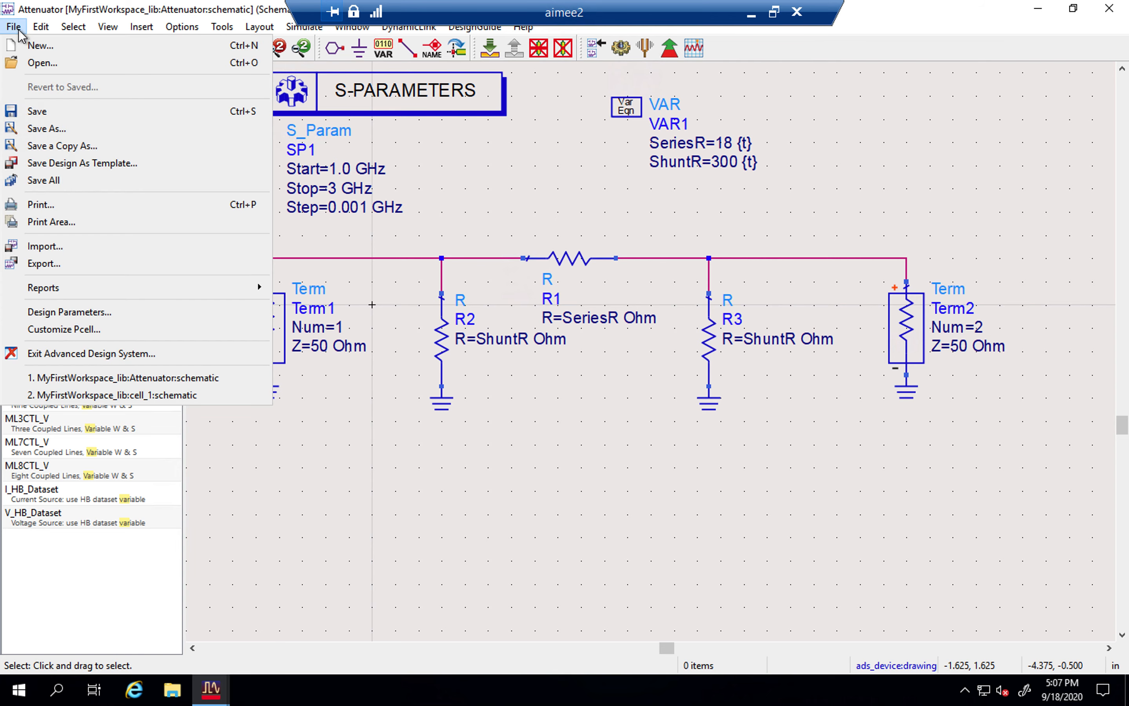
click(65, 127)
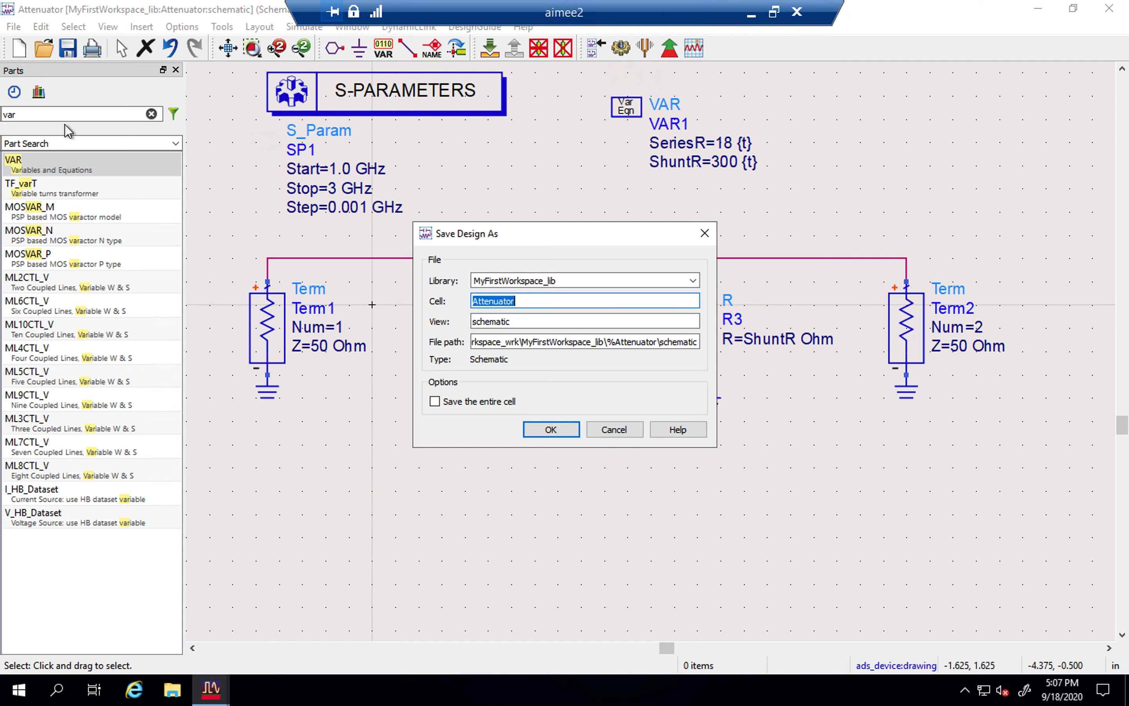
drag(505, 341, 586, 342)
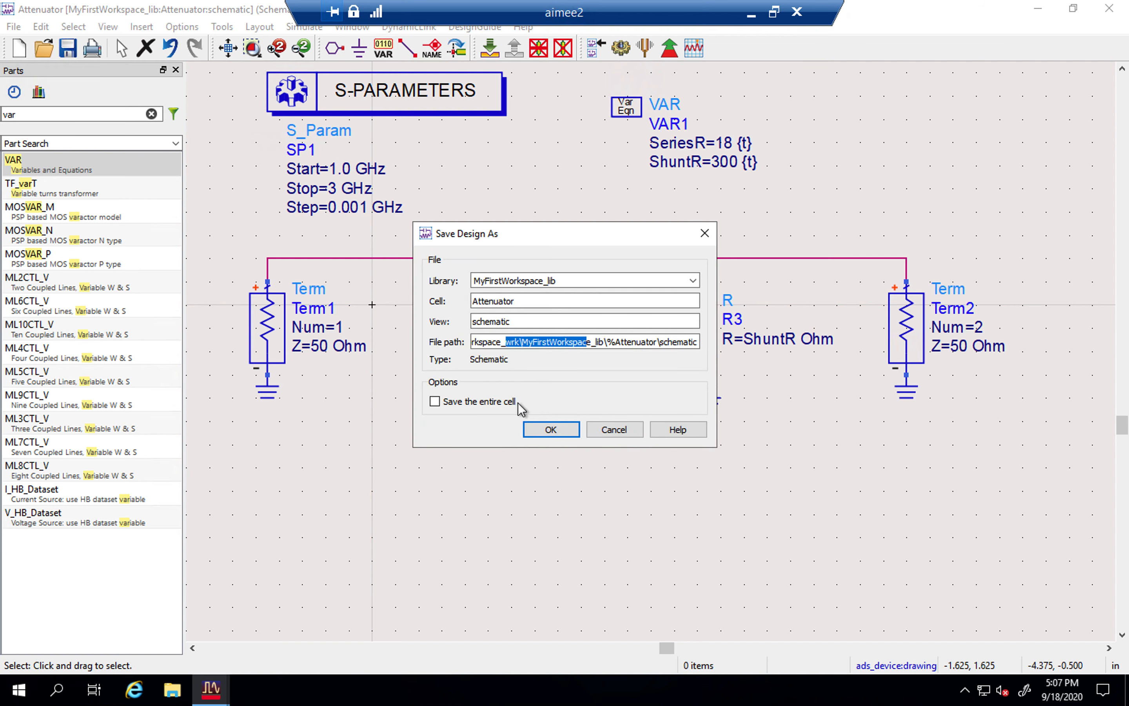
click(500, 405)
click(500, 404)
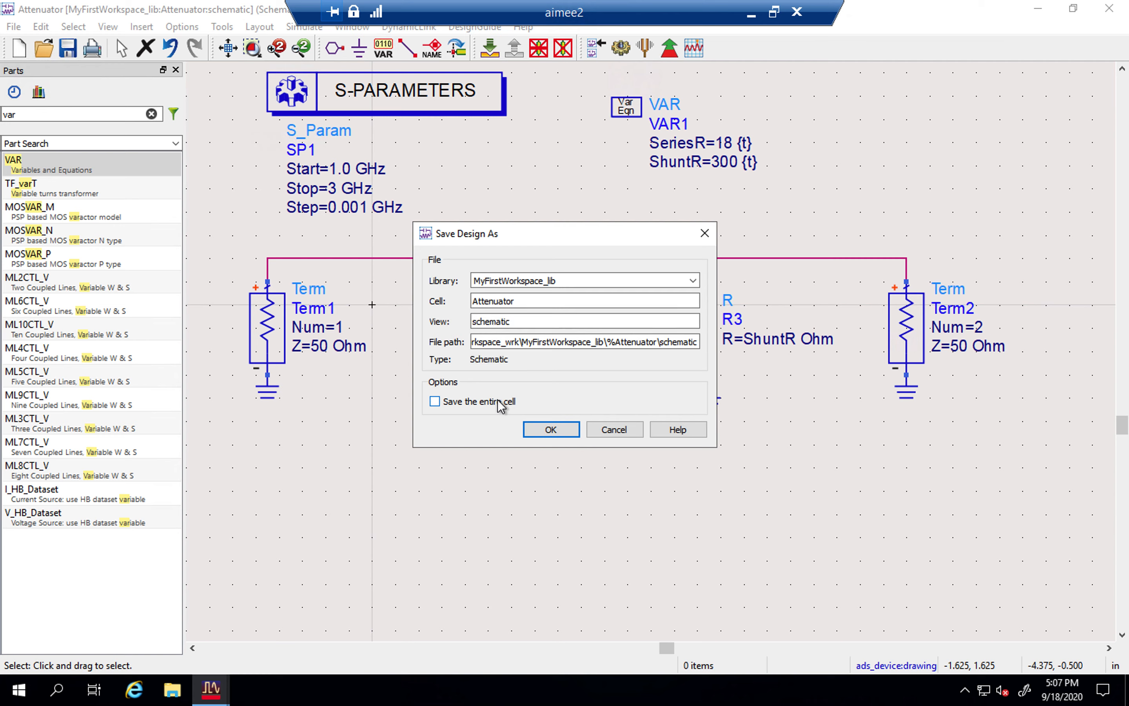
click(601, 432)
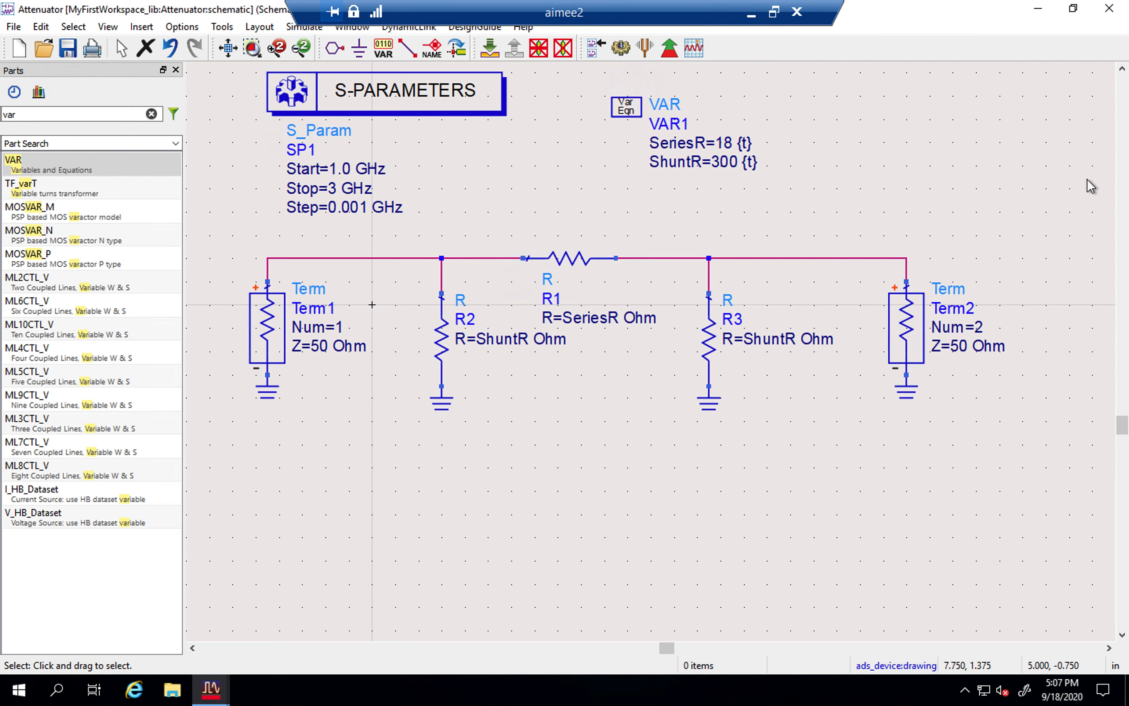
Step: Close the Attenuator schematic and create a new schematic in a cell named Microstrip_Line in MyFirstWorkspace_lib
click(1109, 9)
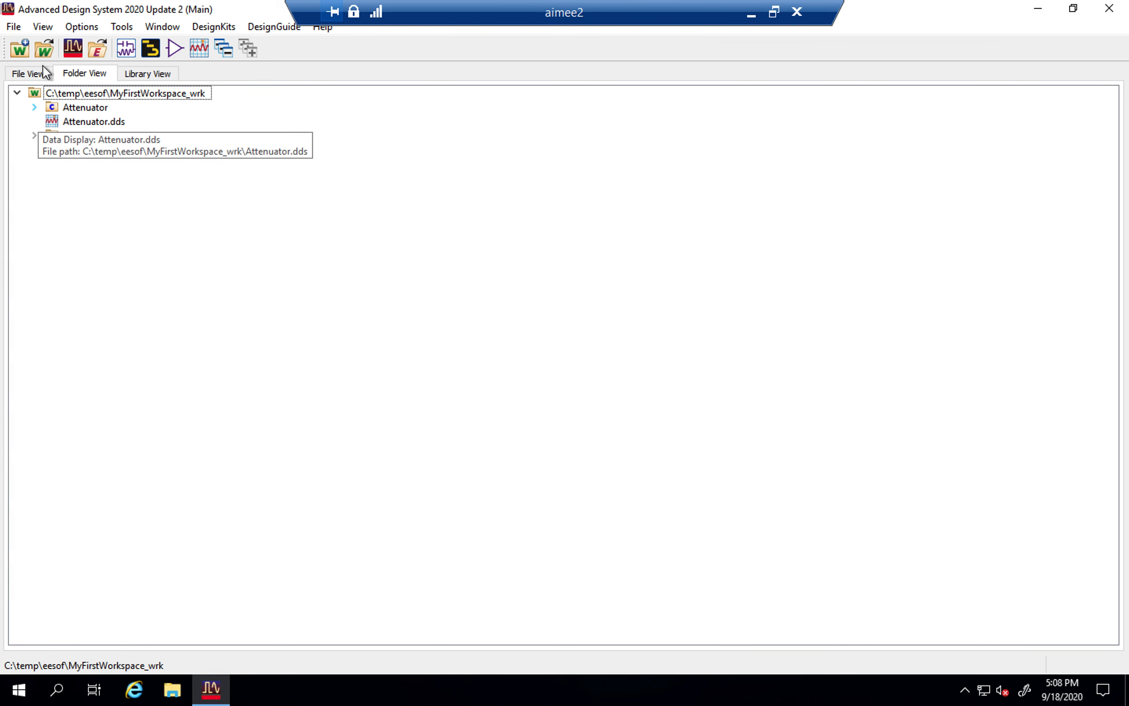
click(17, 26)
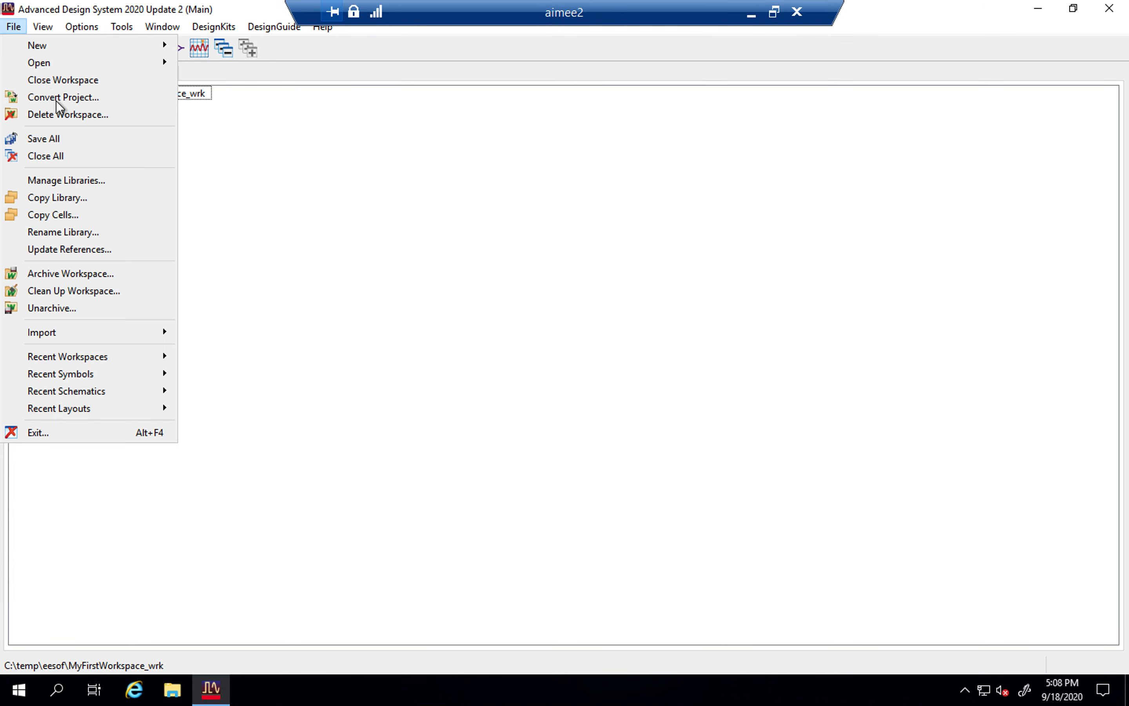
mouse_move(72, 54)
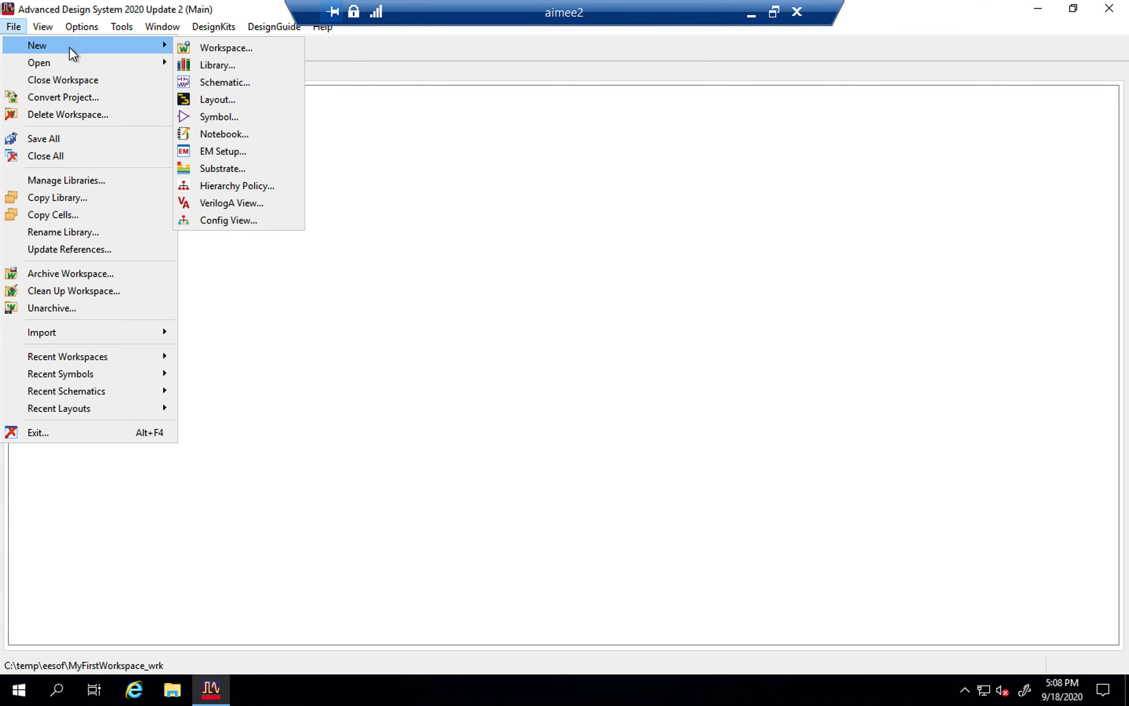
click(216, 81)
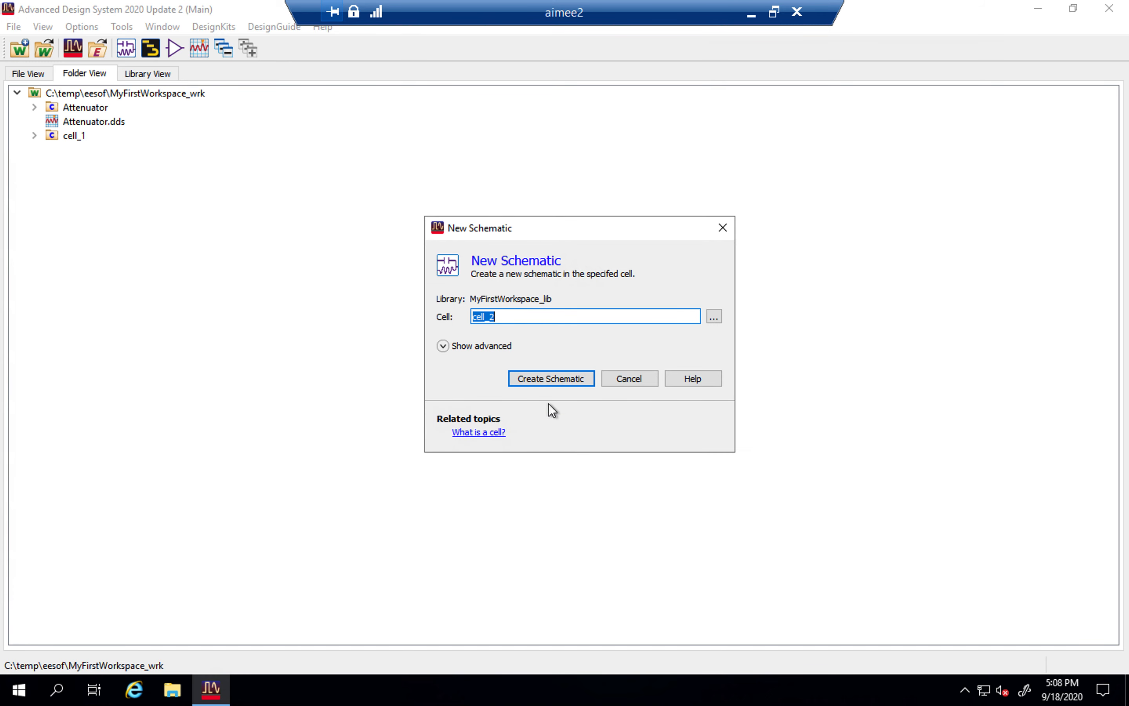
text(Microstrip_Line)
click(538, 378)
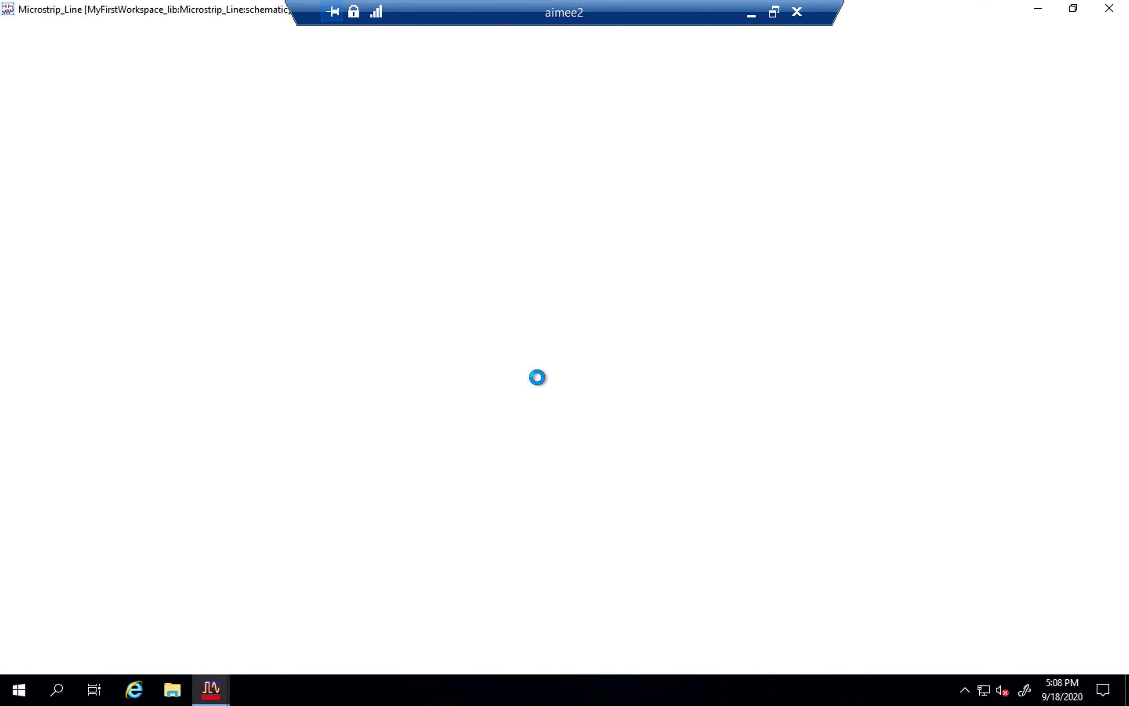
click(611, 548)
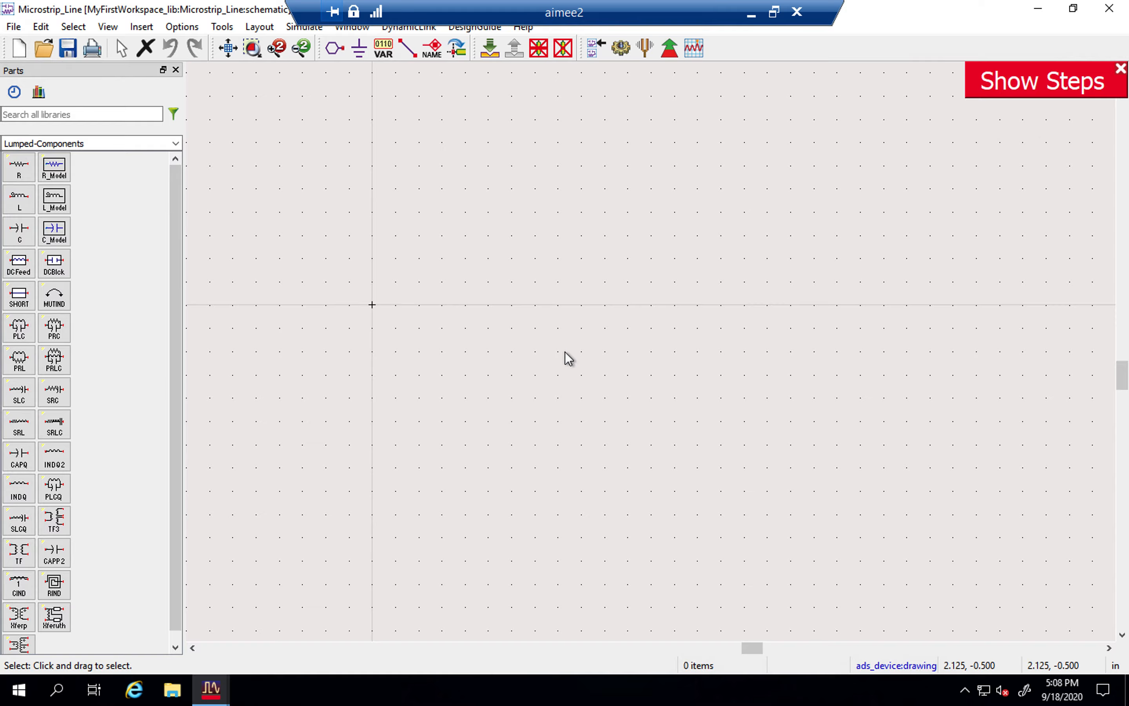
Step: Search the parts libraries with the terms MS, trace and micros for a microstrip component
key(ctrl+Left)
key(ctrl+Right)
click(86, 114)
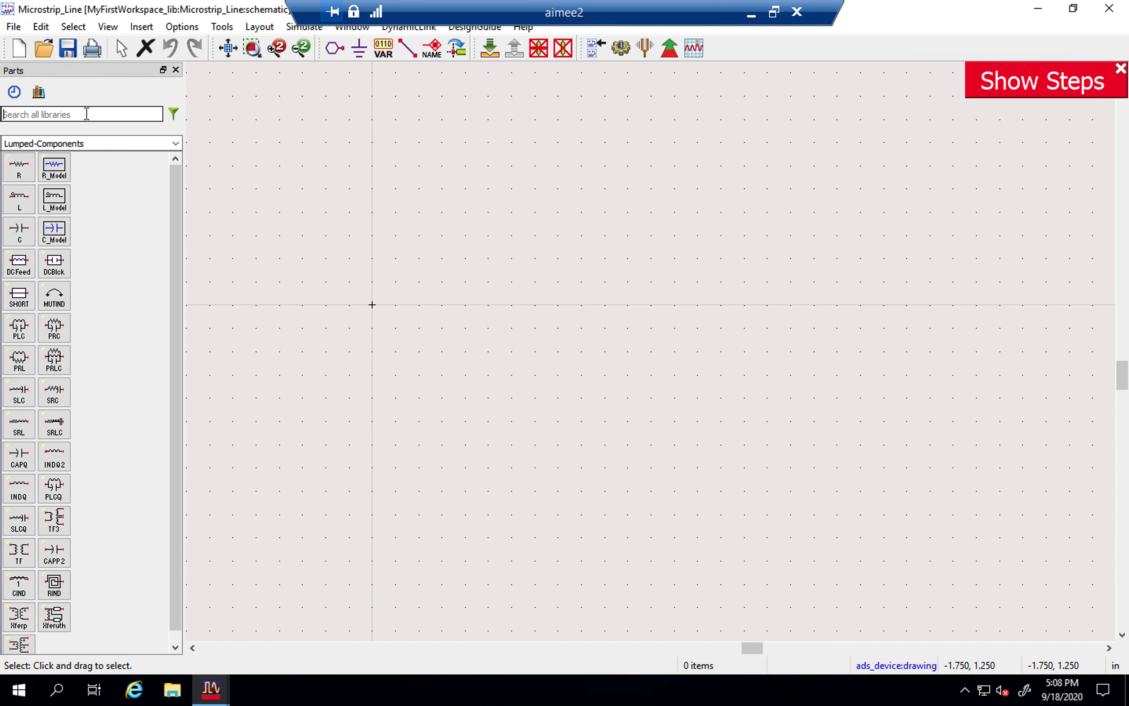
text(MS)
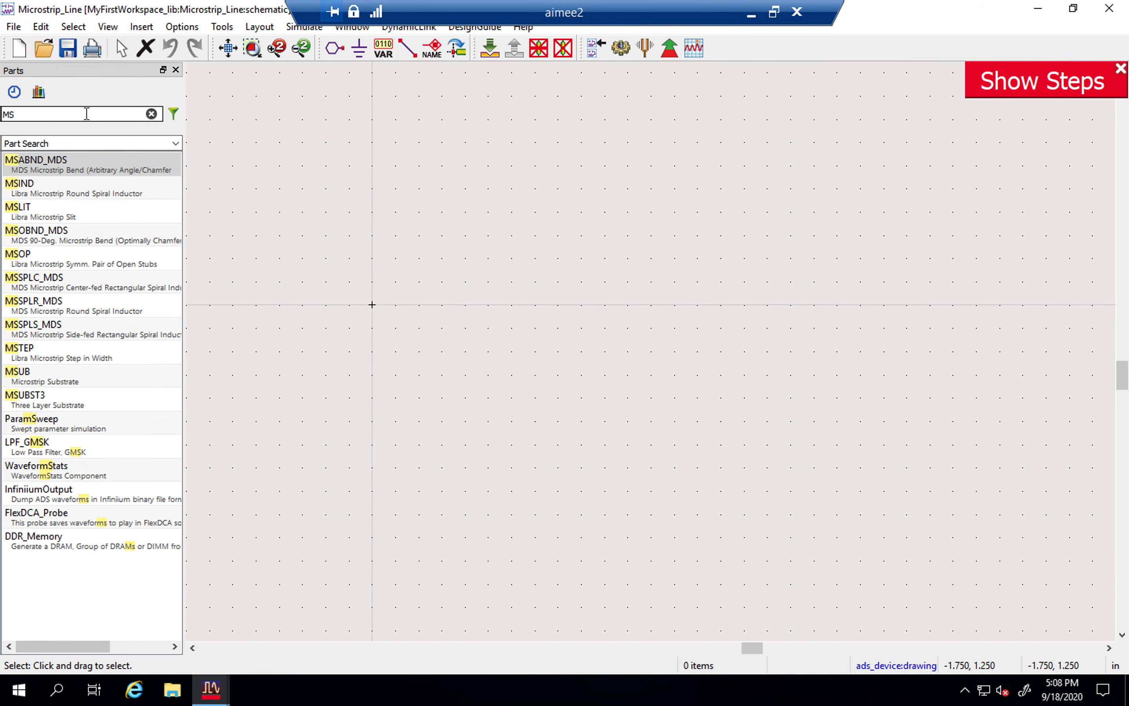
key(BackSpace)
key(BackSpace)
text(tr)
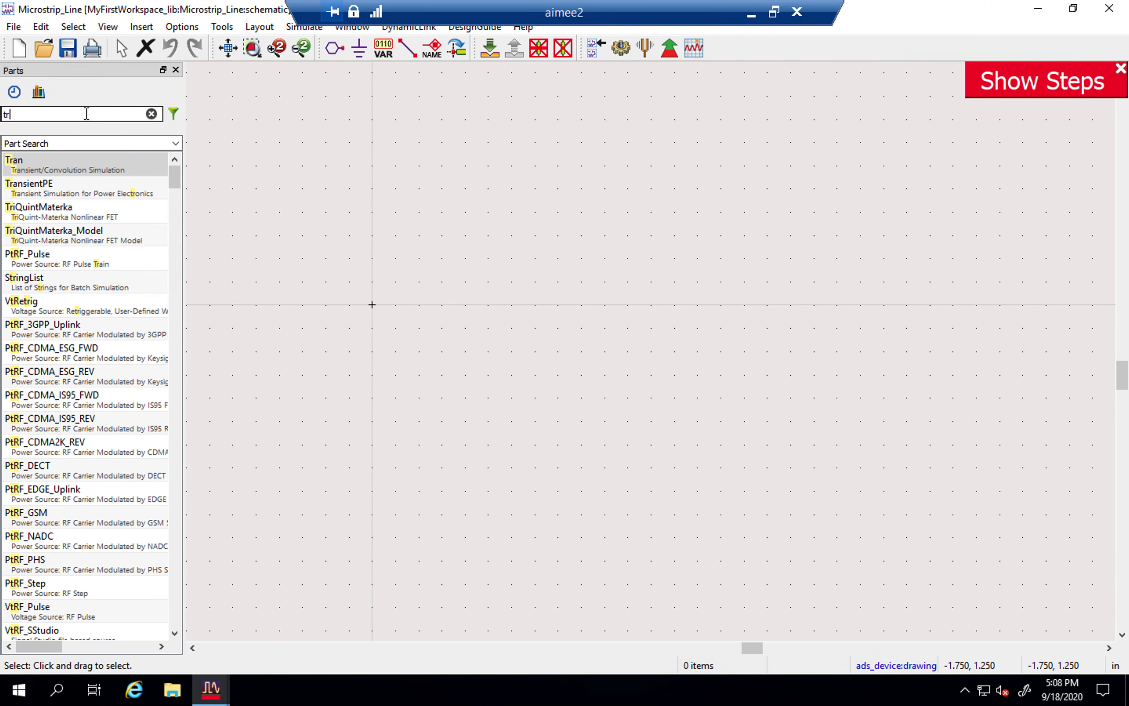
text(ace)
key(BackSpace)
key(BackSpace)
key(BackSpace)
key(BackSpace)
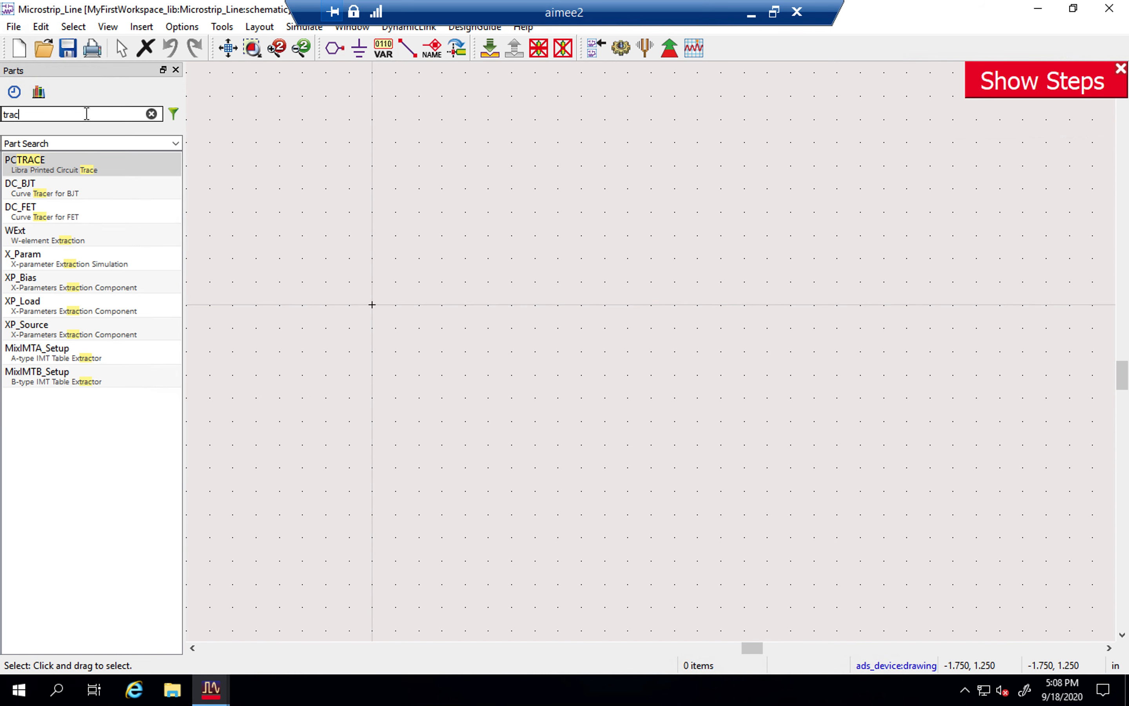
key(BackSpace)
text(micros)
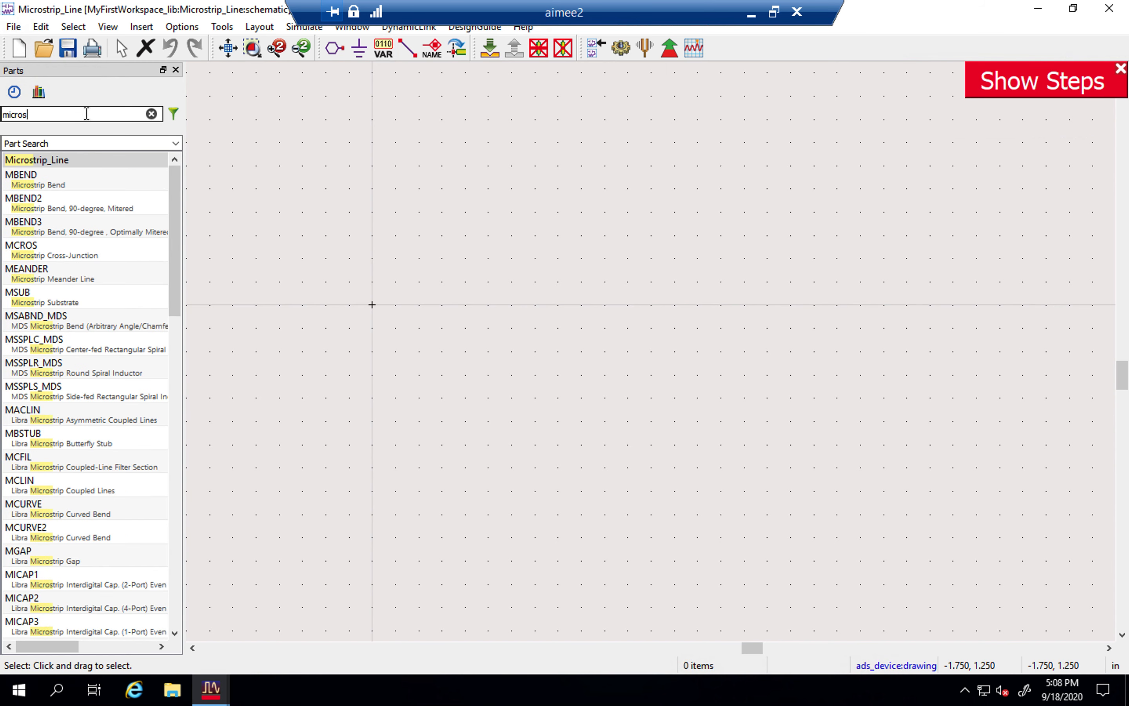
click(72, 159)
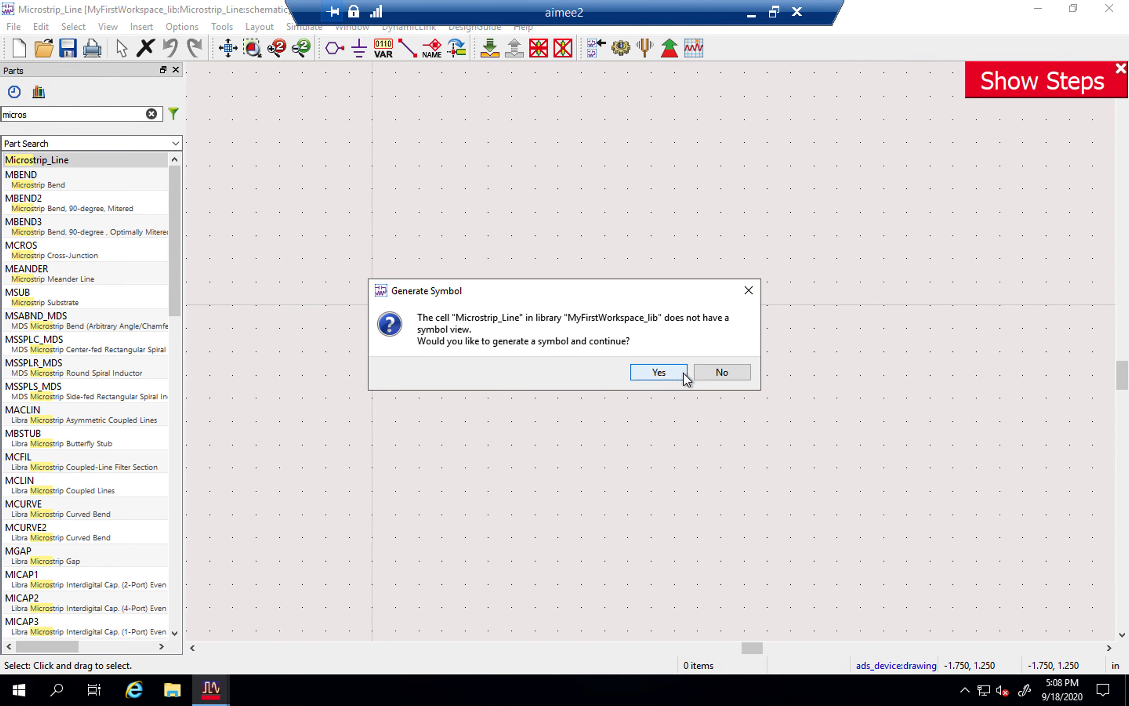
click(720, 371)
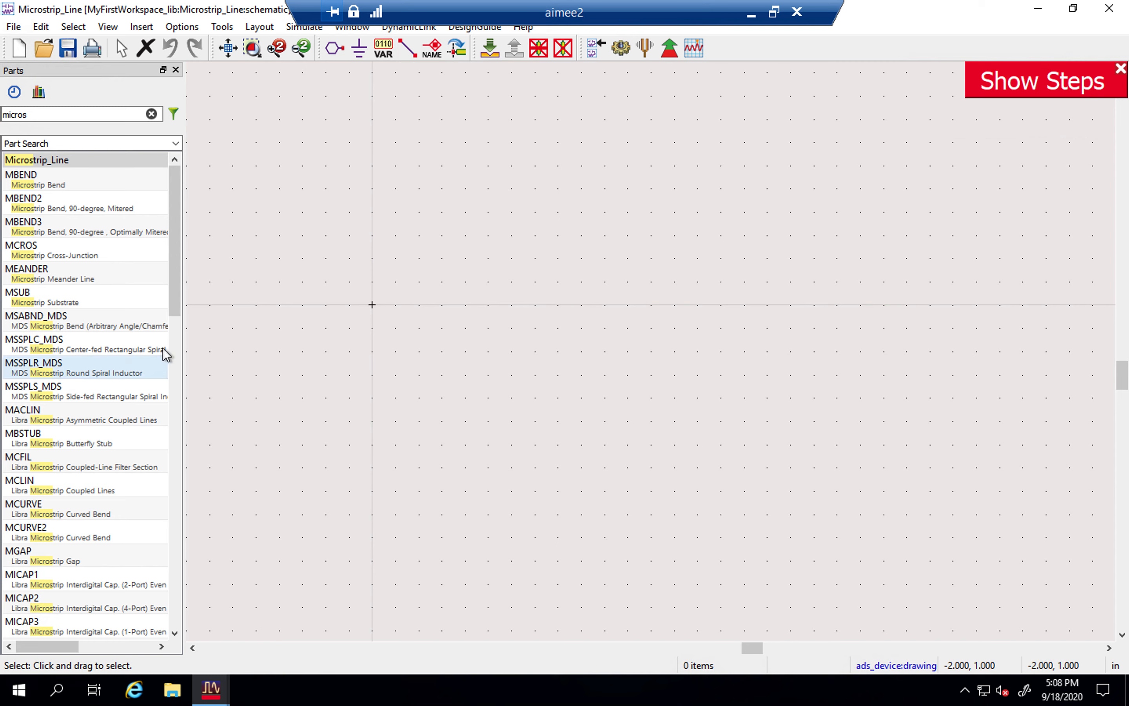
drag(175, 308, 177, 328)
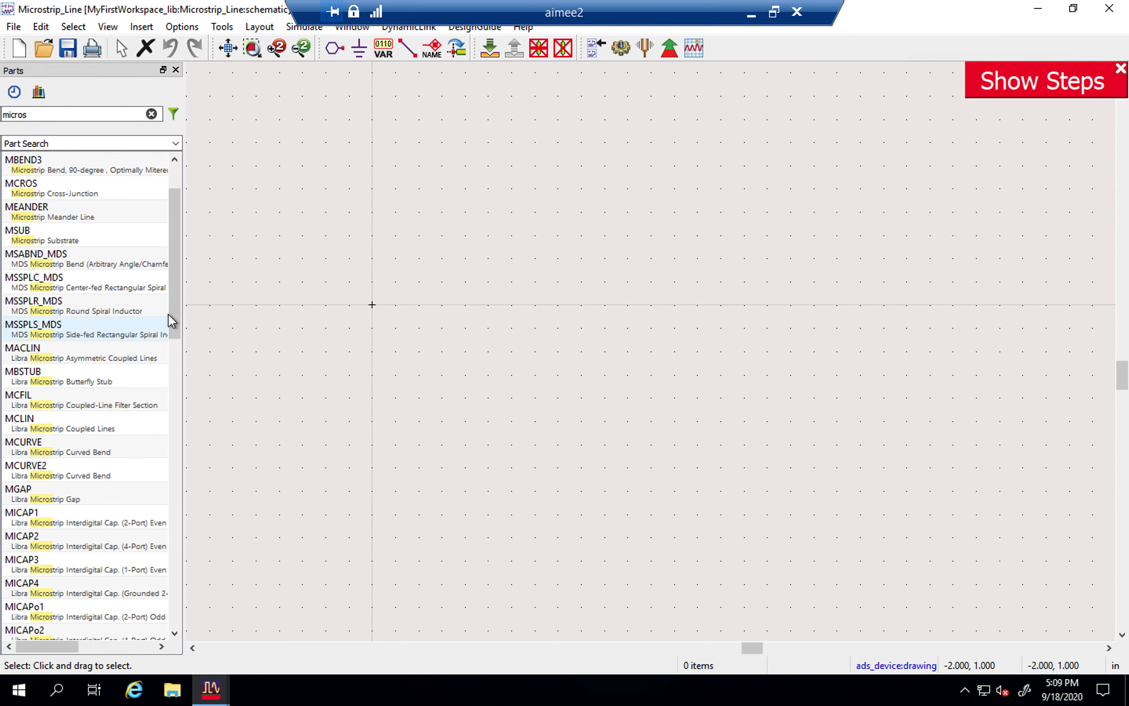
Step: Search the parts libraries for ms to find the microstrip substrate part
click(42, 113)
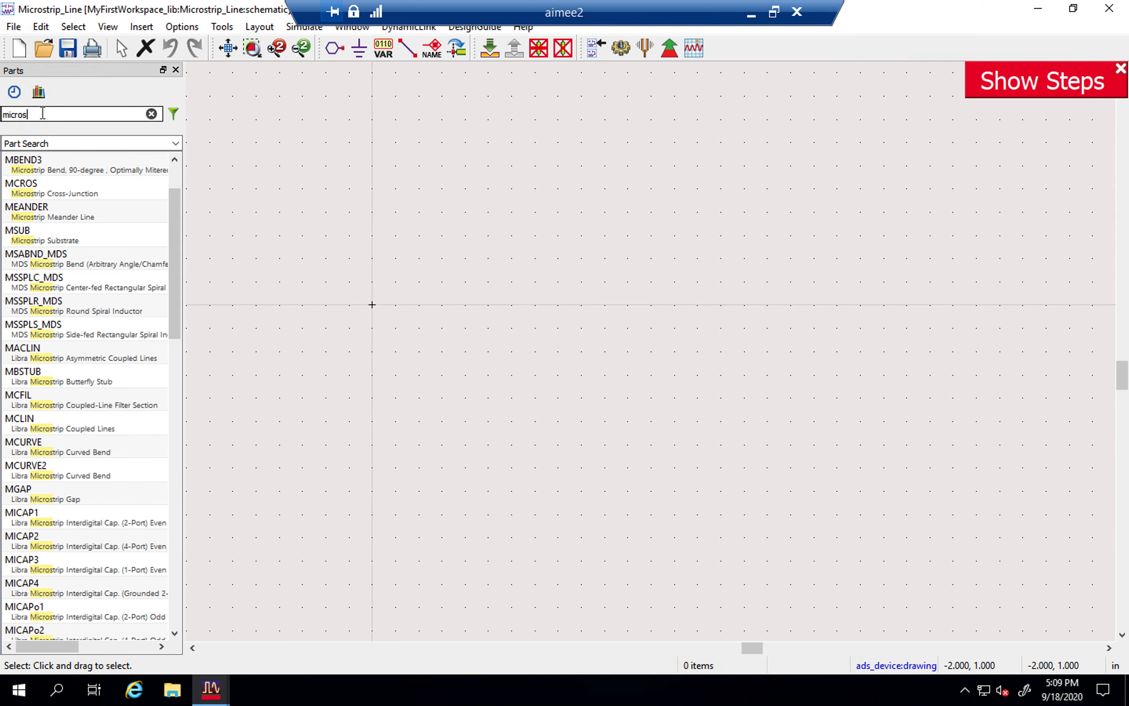
key(BackSpace)
key(BackSpace)
key(BackSpace)
key(BackSpace)
key(BackSpace)
text(c)
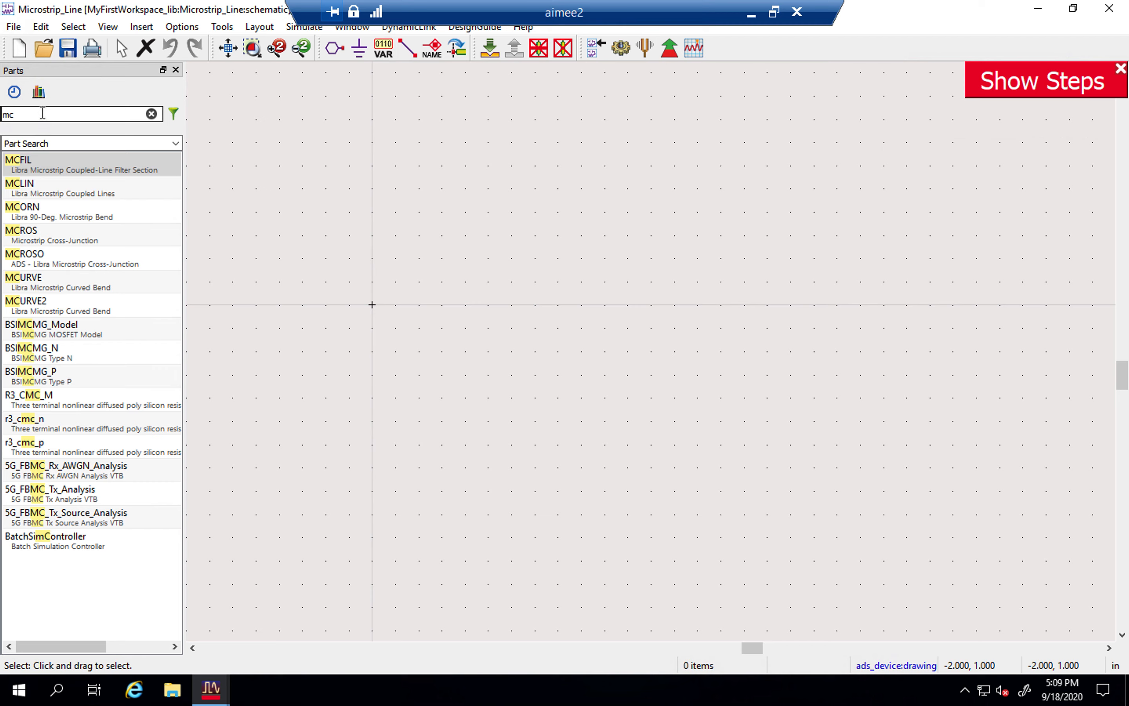
text(s)
key(BackSpace)
key(BackSpace)
key(BackSpace)
text(s)
key(BackSpace)
text(msl)
key(BackSpace)
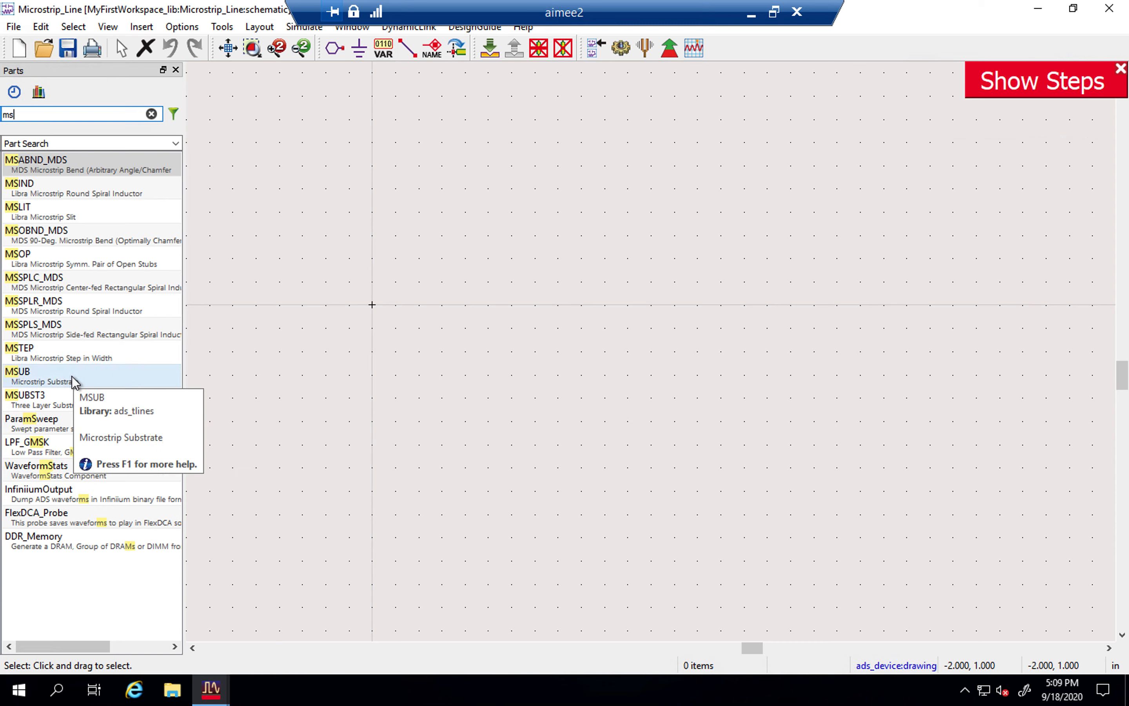
Step: Place an MSUB substrate near the schematic's origin, choosing Standard ADS Layers, 0.0001 millimeter layout resolution as the library's layout technology
click(56, 372)
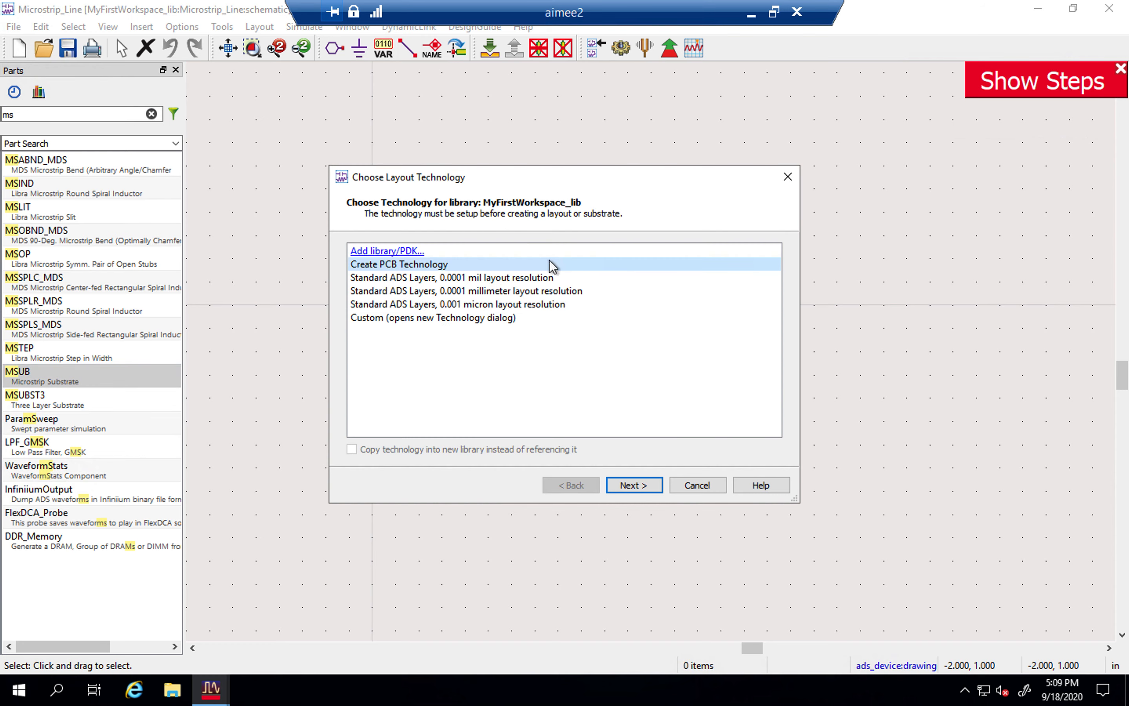
click(559, 291)
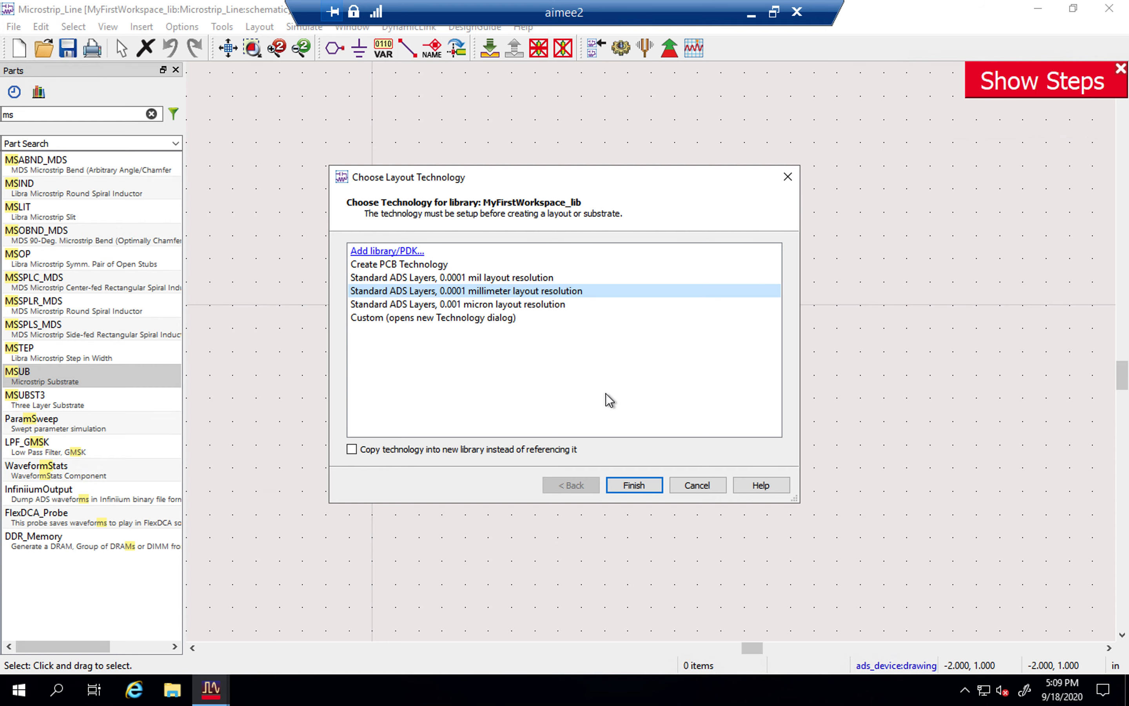
click(653, 485)
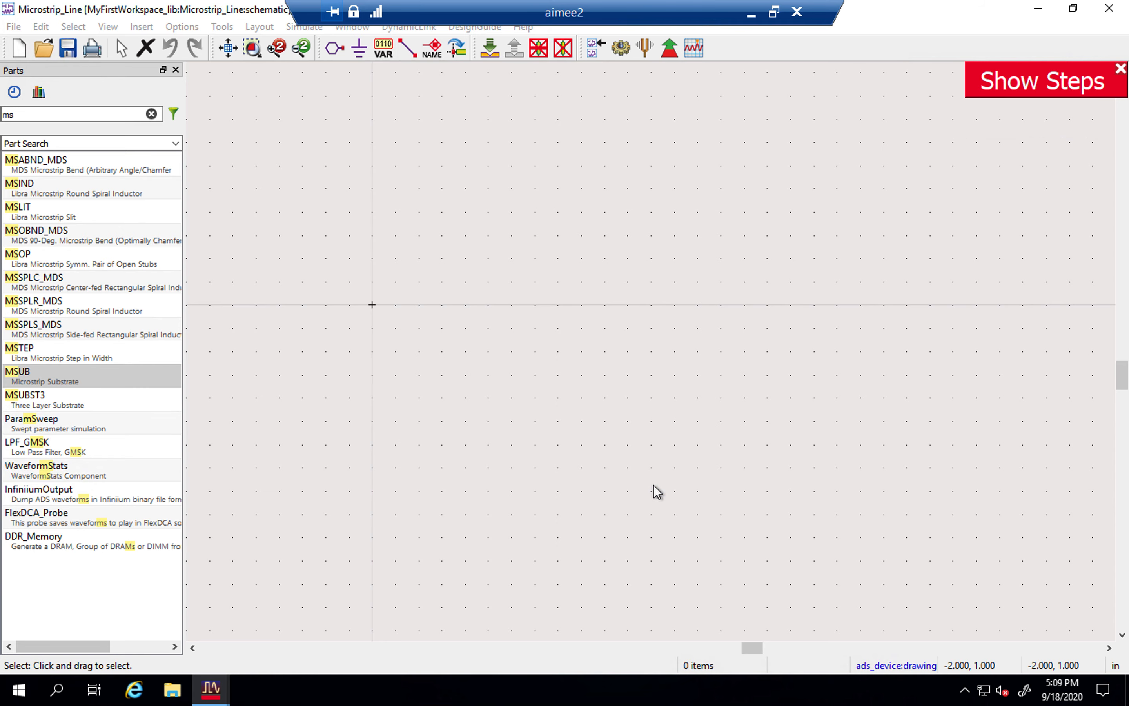
click(439, 173)
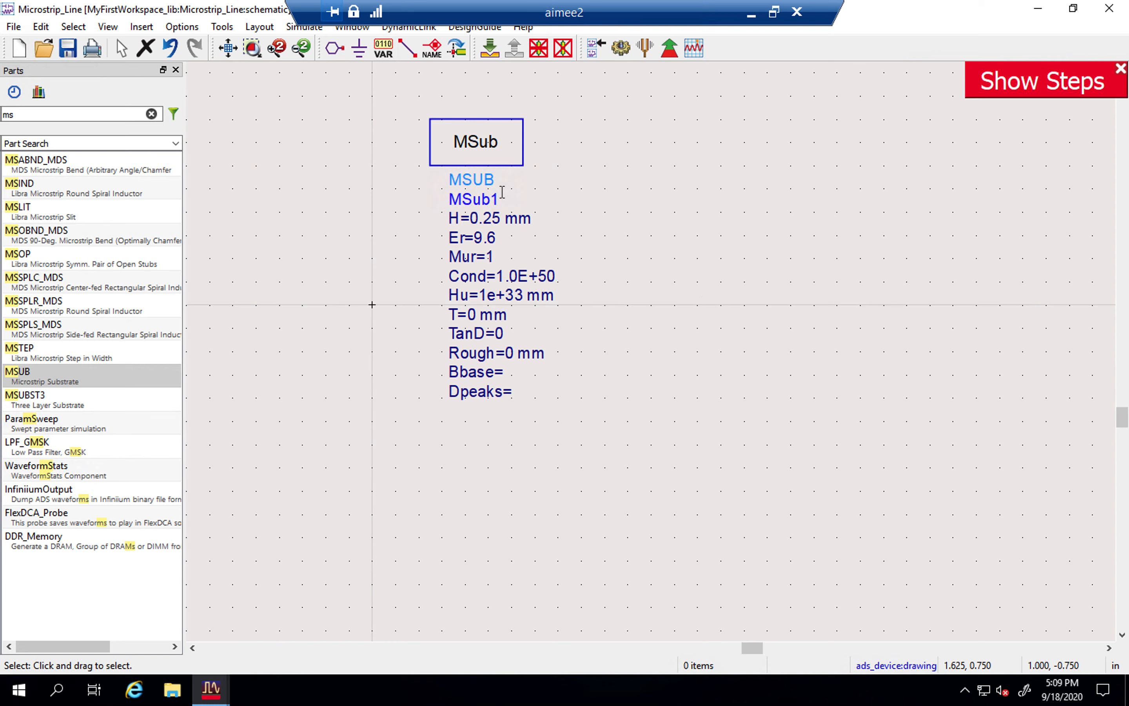
drag(479, 144, 399, 142)
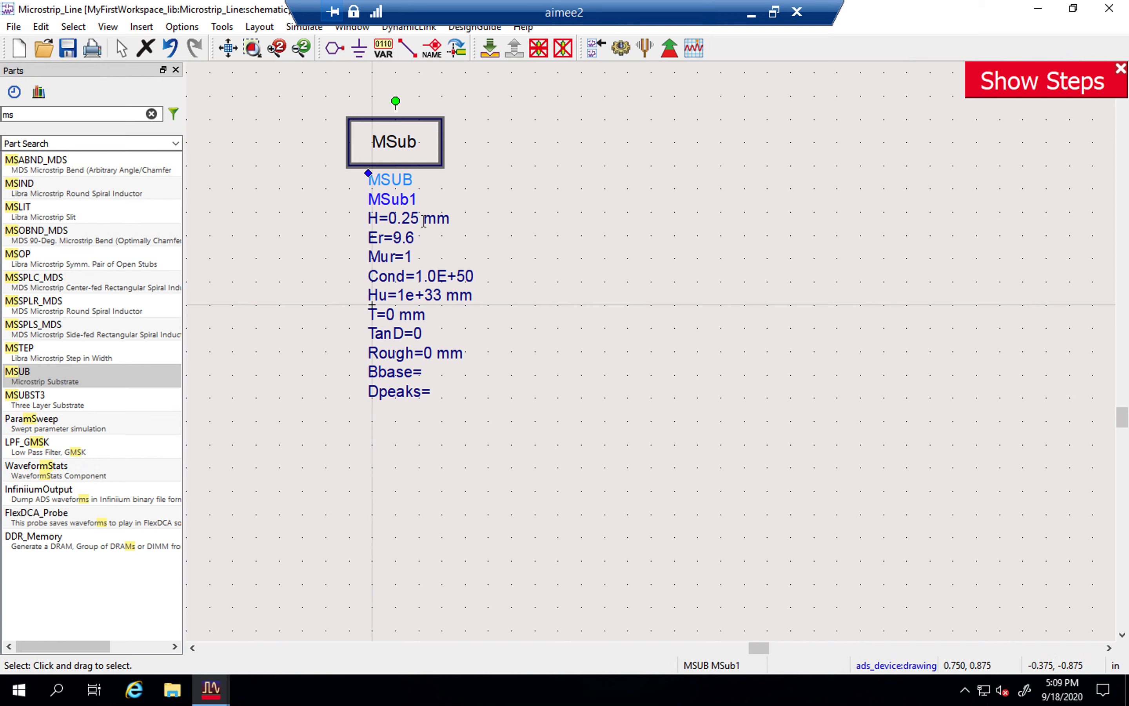
Step: Set the MSub substrate's height H to 1.27 mm and its relative permittivity Er to 4.4
double_click(410, 221)
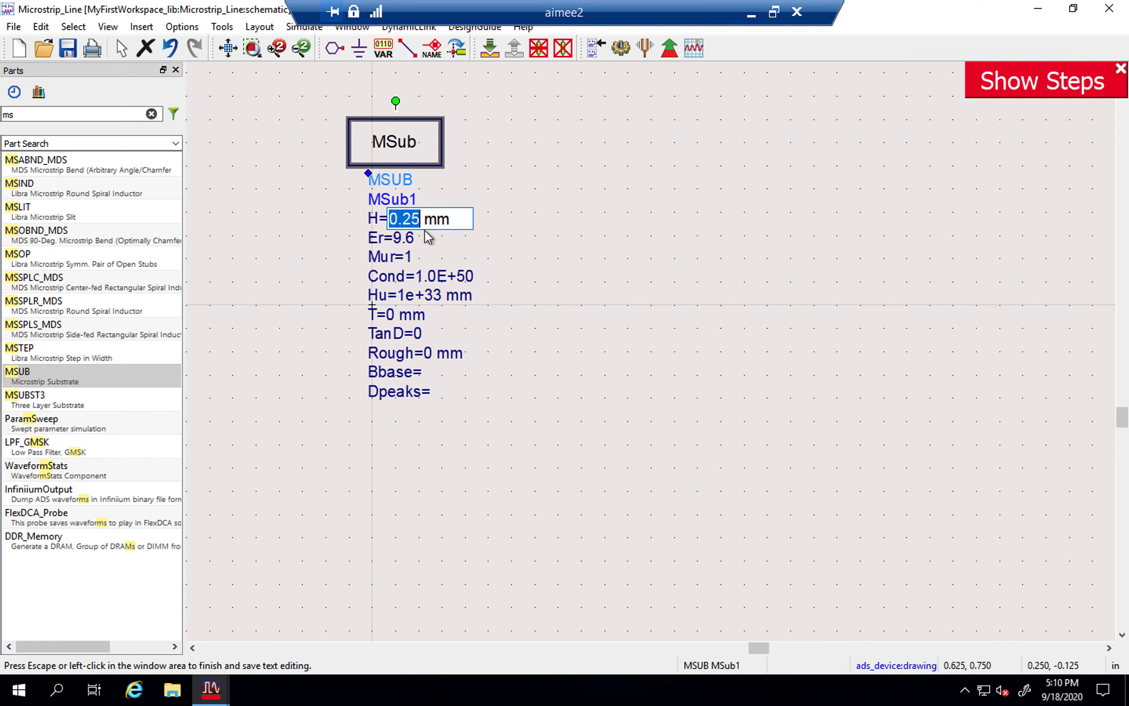
text(1.27)
key(Return)
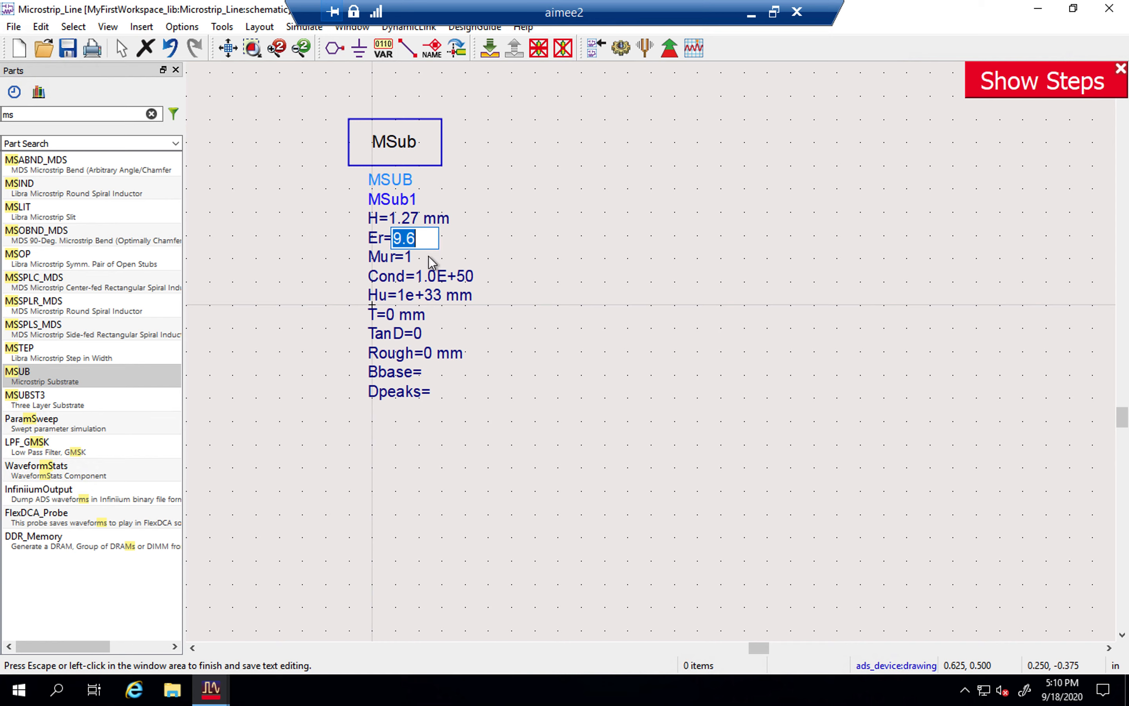
key(Return)
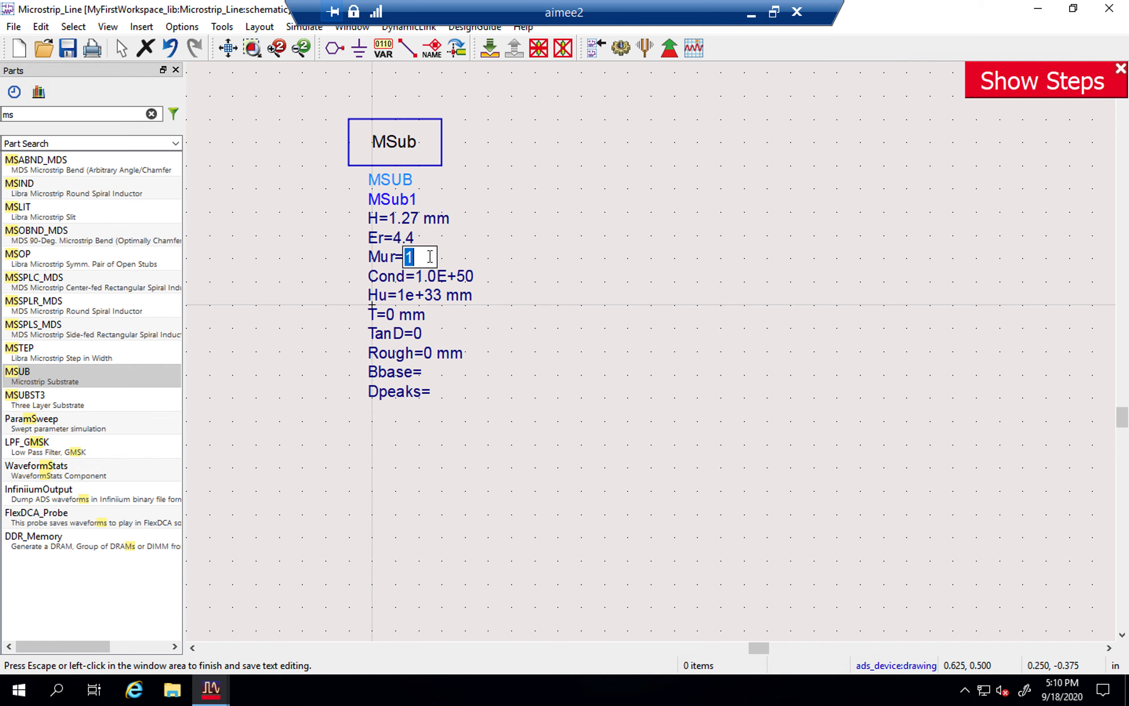
click(452, 283)
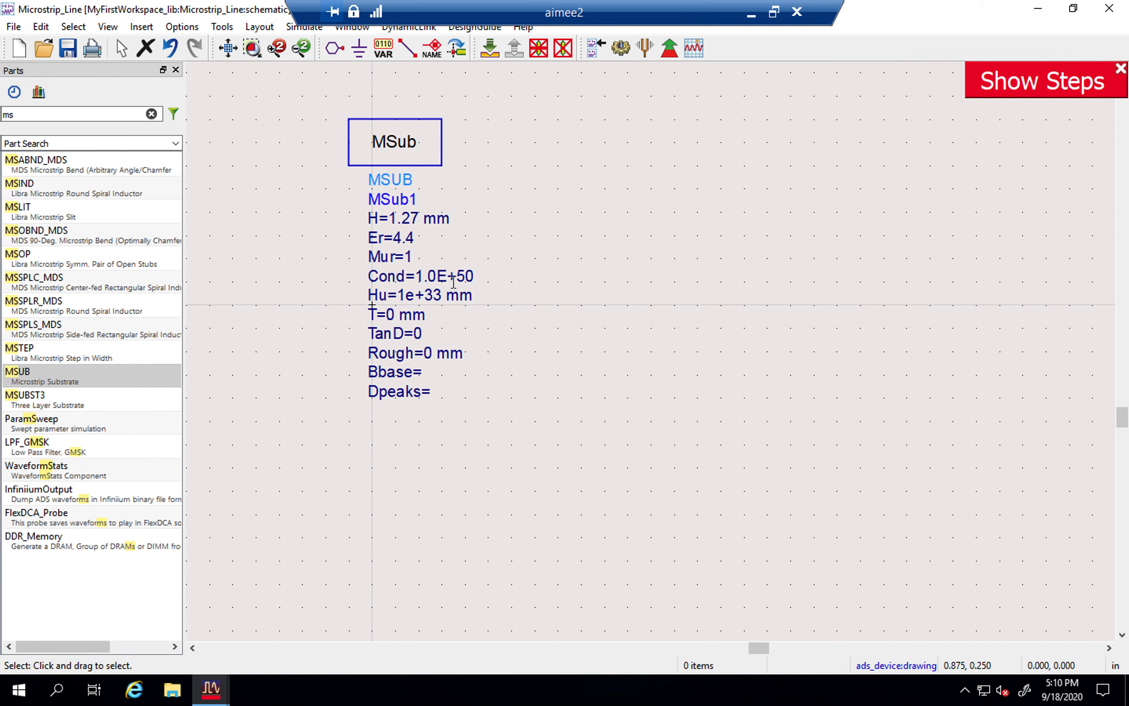
Step: Set the MSub substrate's loss tangent TanD to 0.02 and shift its block slightly up and to the left in the schematic
double_click(450, 279)
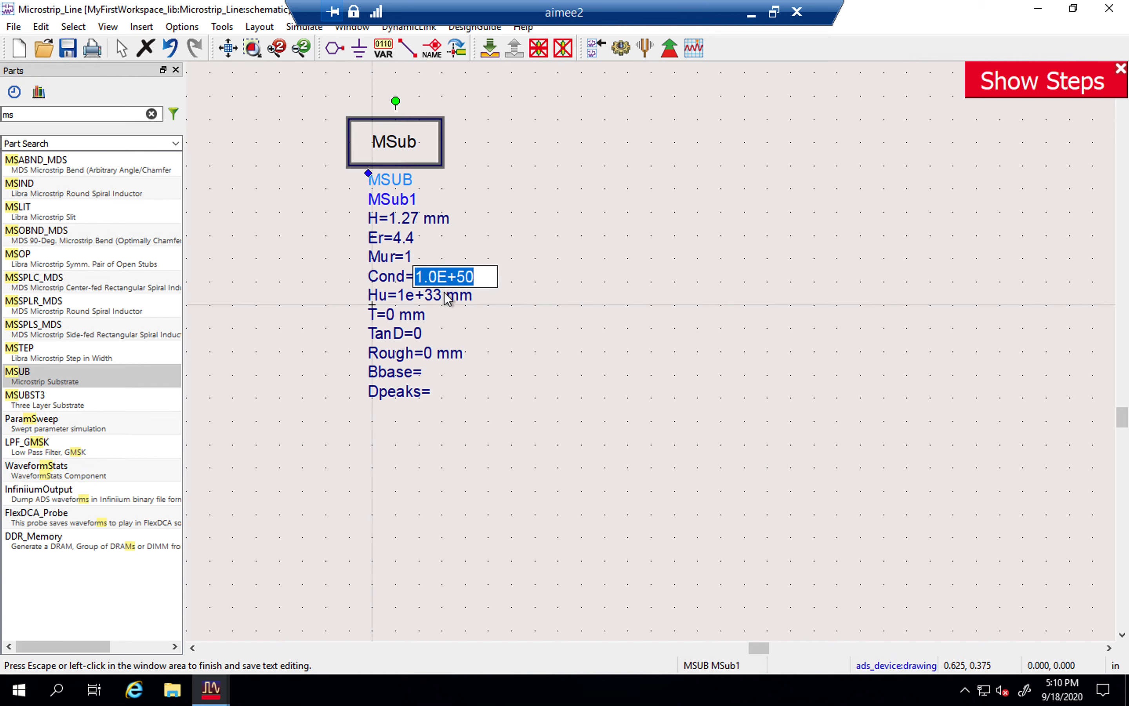
click(425, 296)
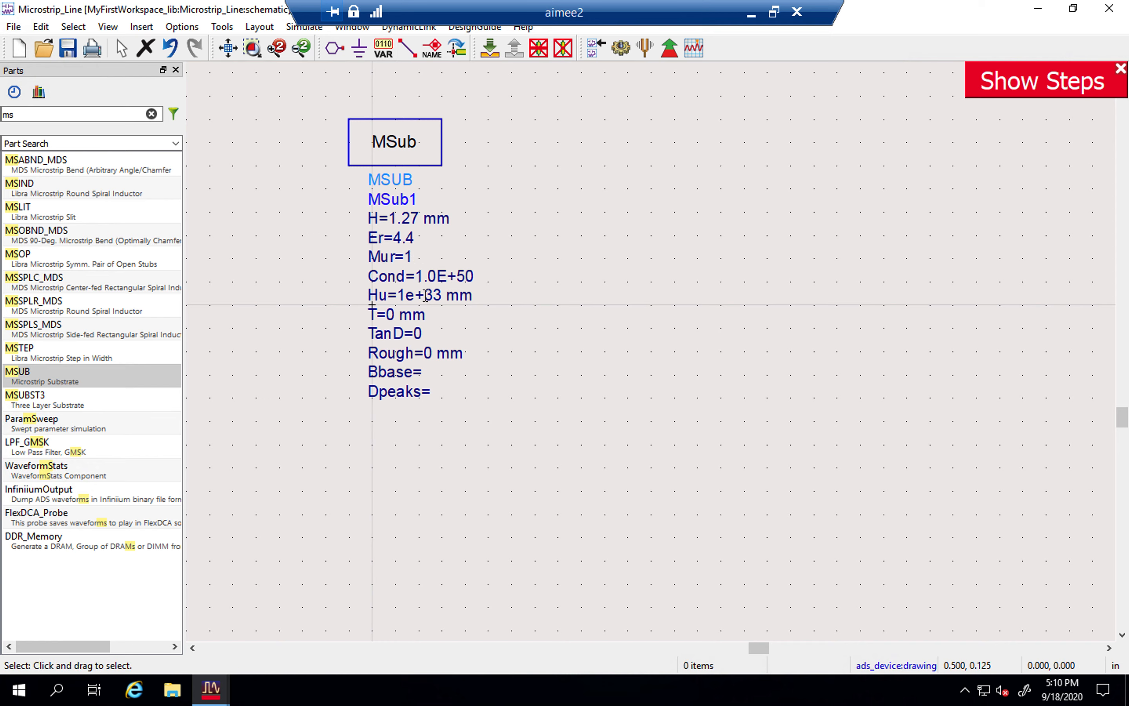
double_click(419, 334)
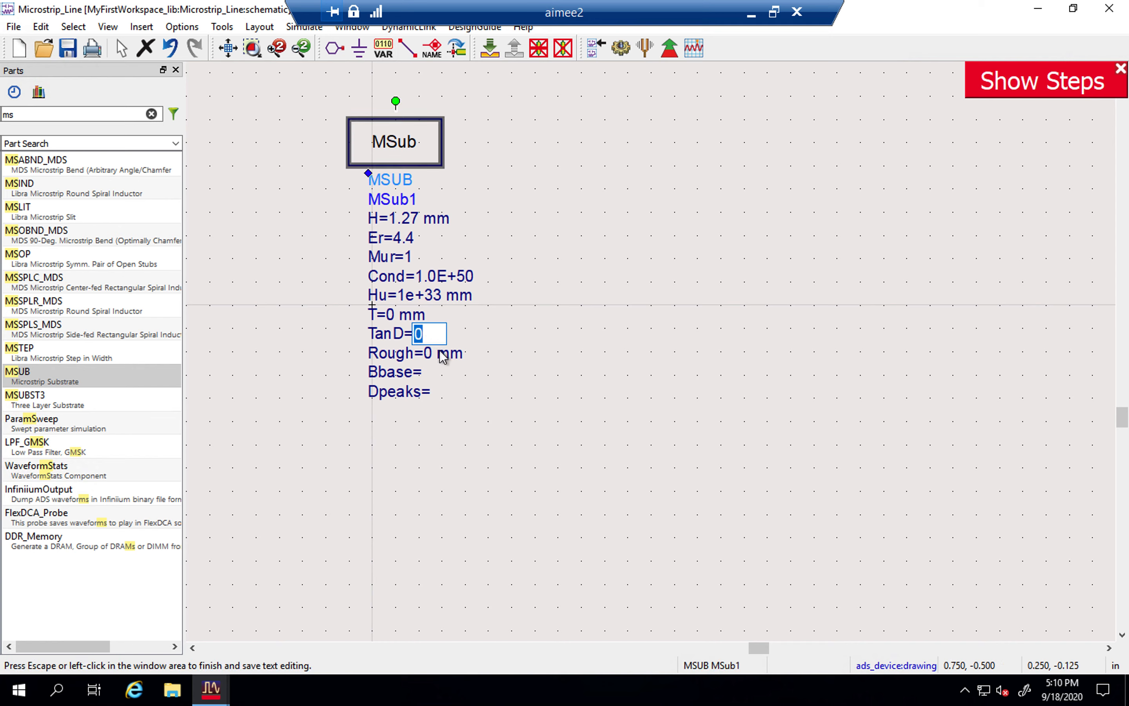
text(0.02)
key(Return)
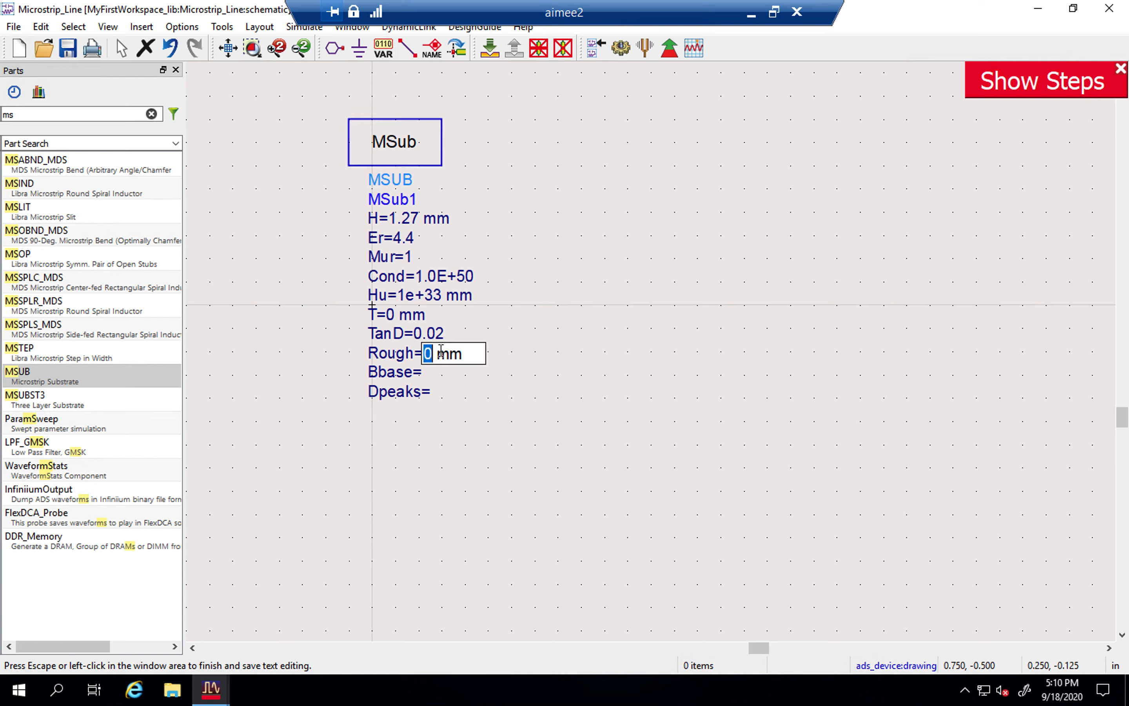
click(415, 144)
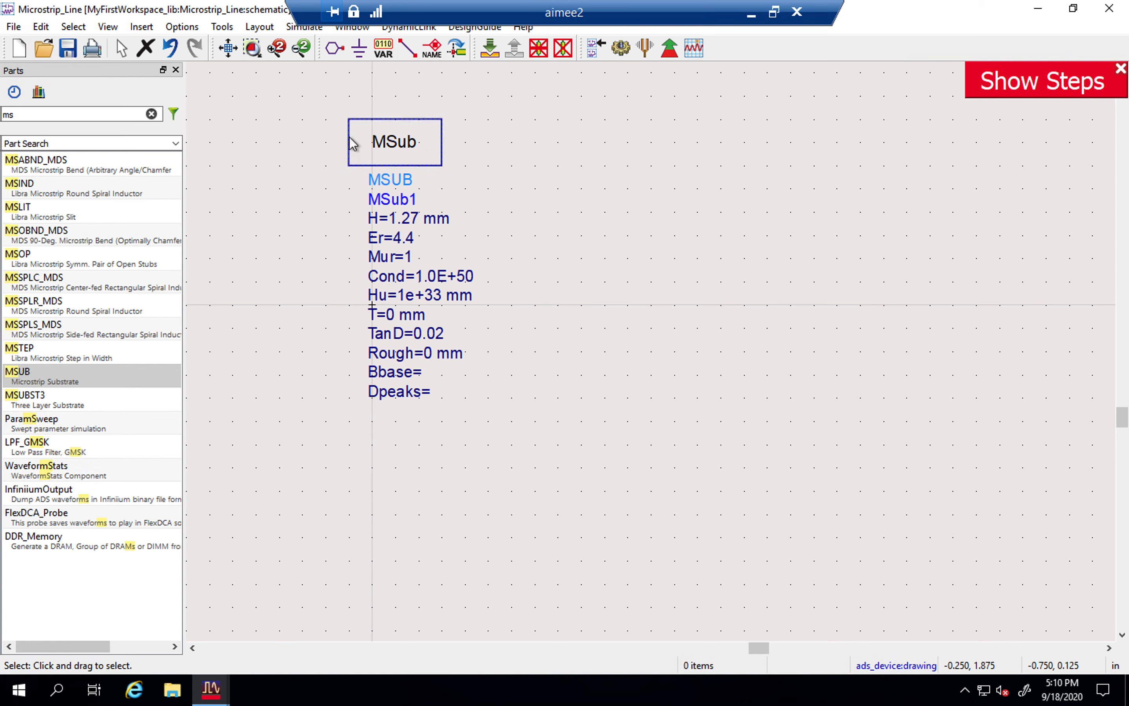
drag(393, 149, 365, 150)
click(592, 244)
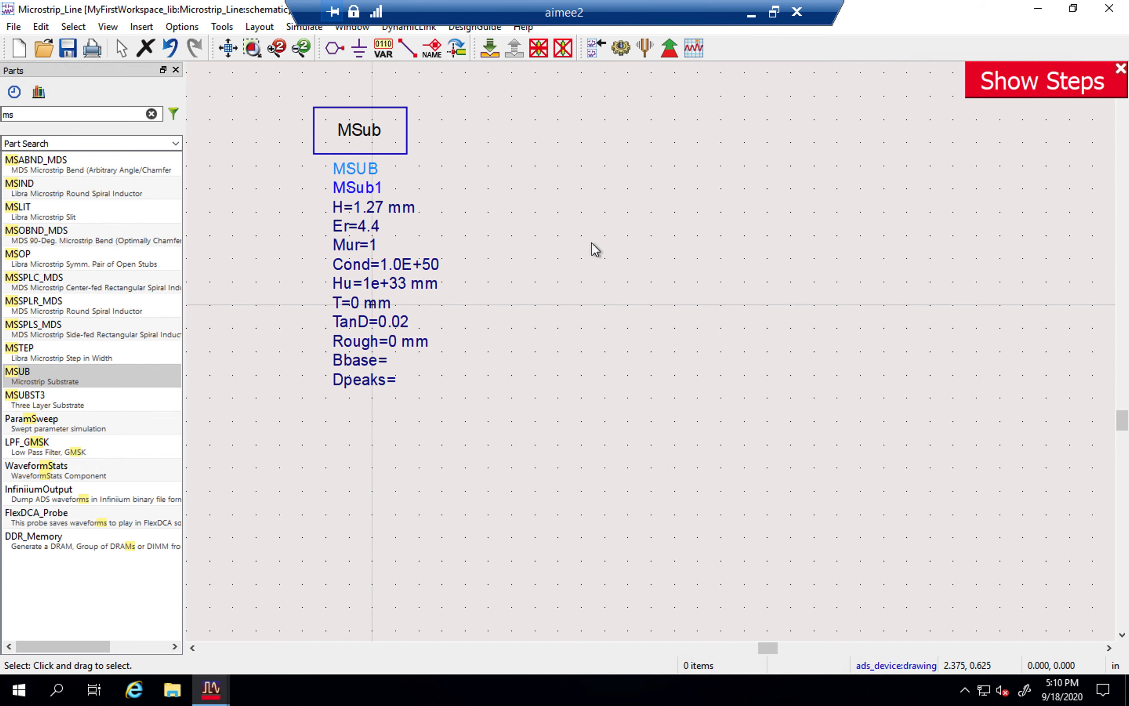
Step: Place one MLIN microstrip line from the TLines-Microstrip palette below and to the right of the MSub substrate
click(55, 114)
key(BackSpace)
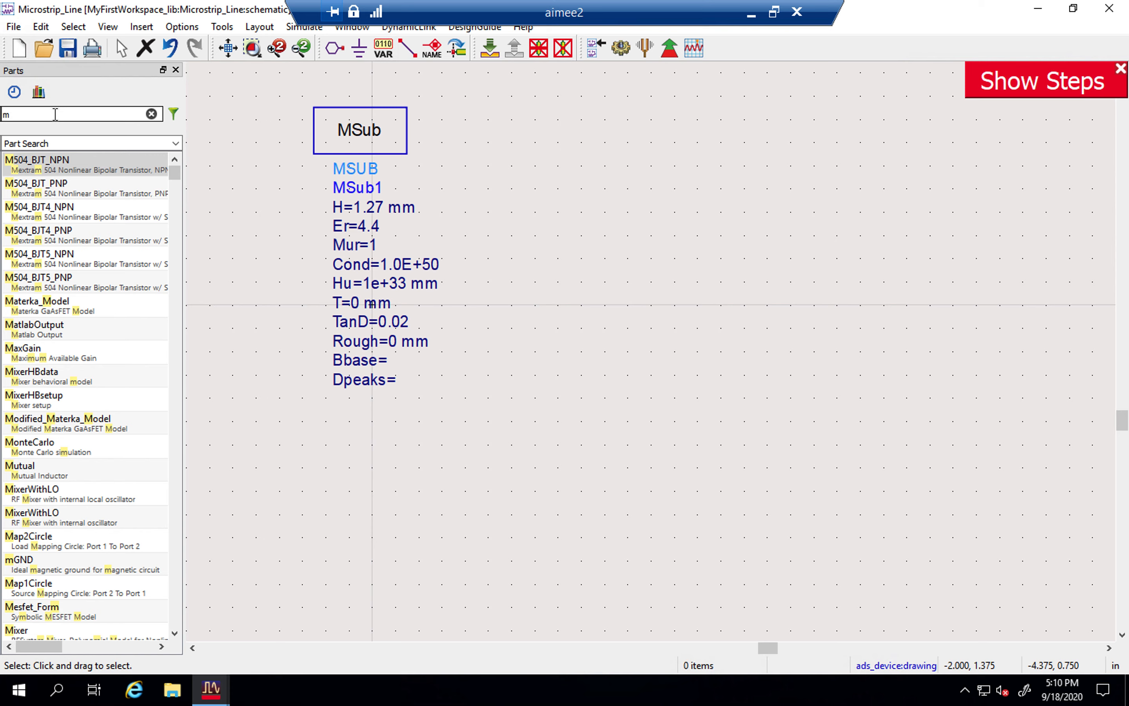
key(BackSpace)
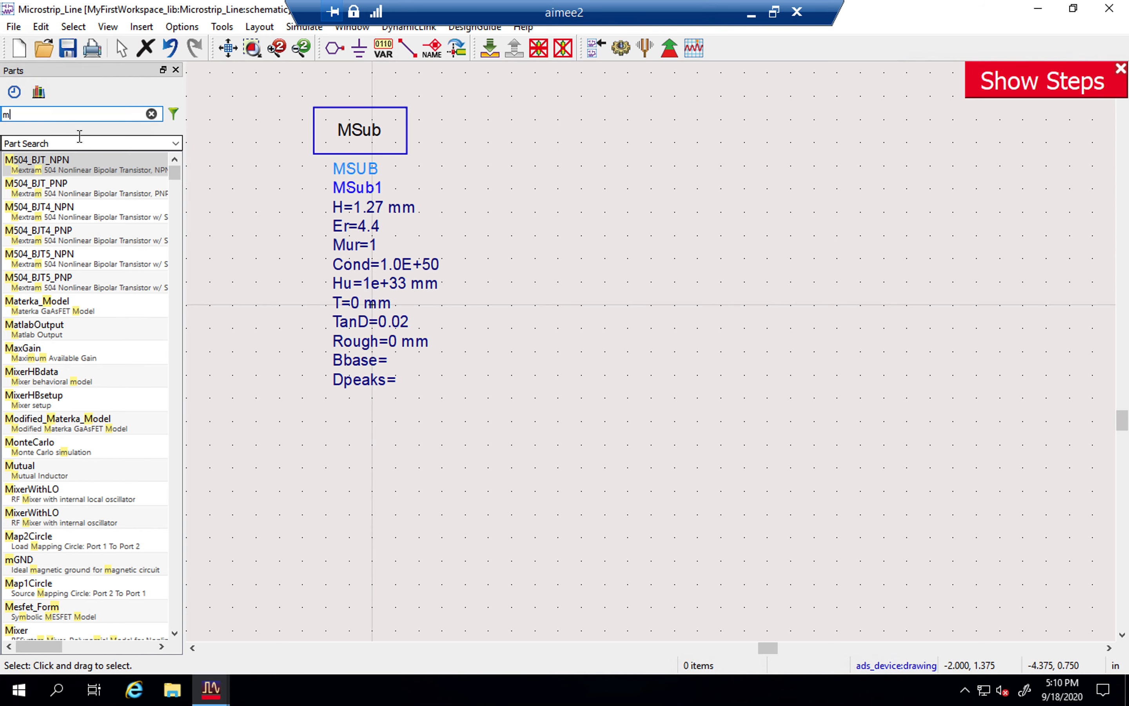
click(176, 145)
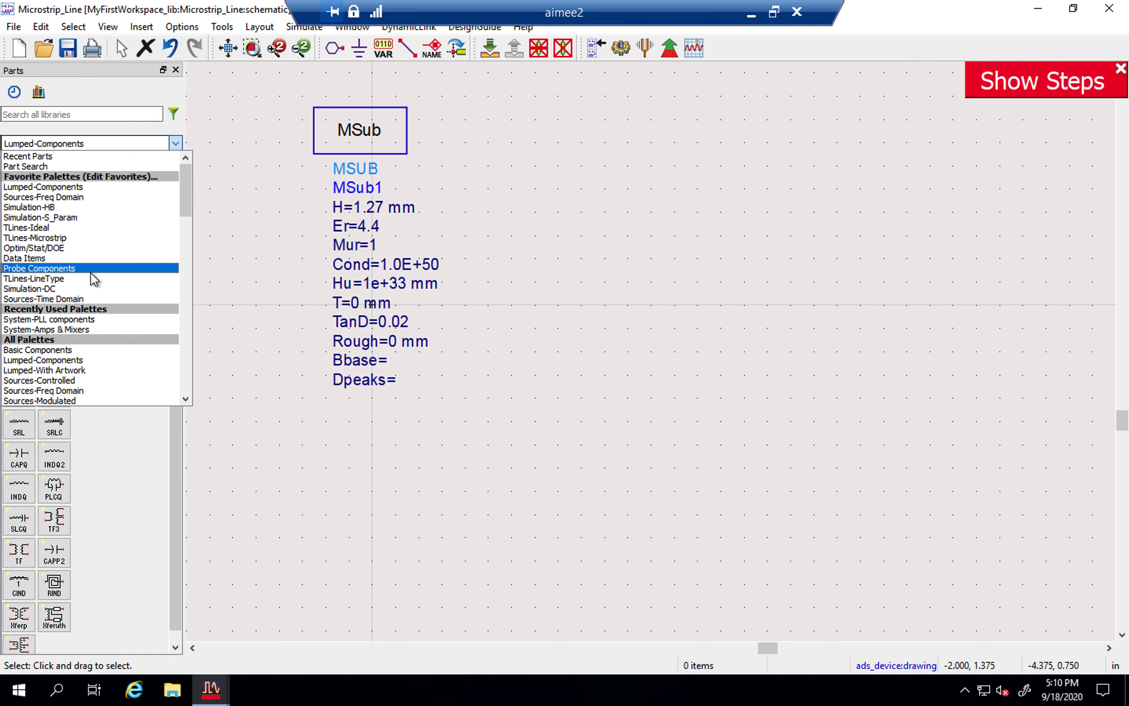
click(65, 238)
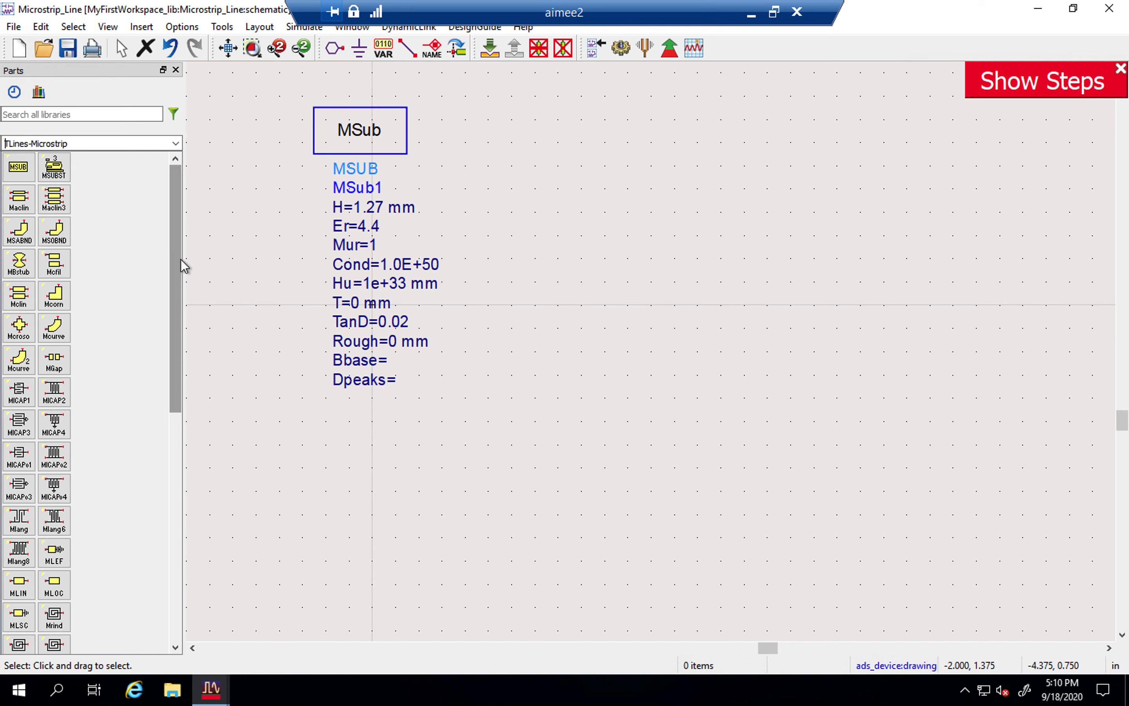
drag(176, 249, 182, 309)
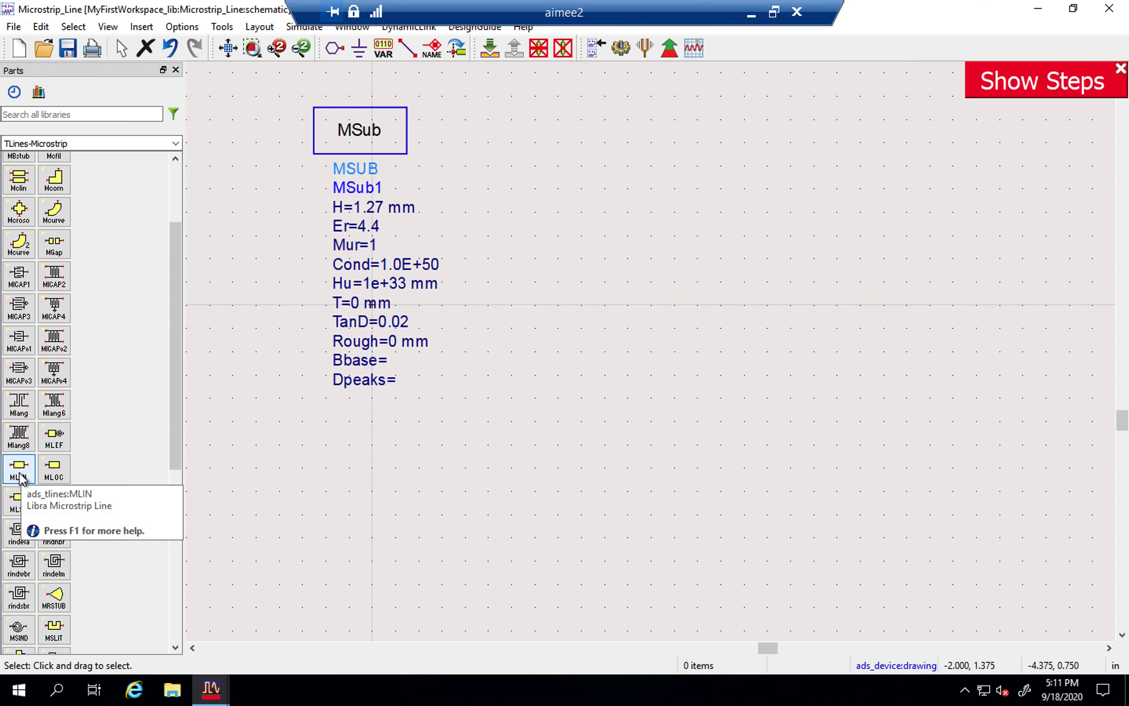
click(19, 468)
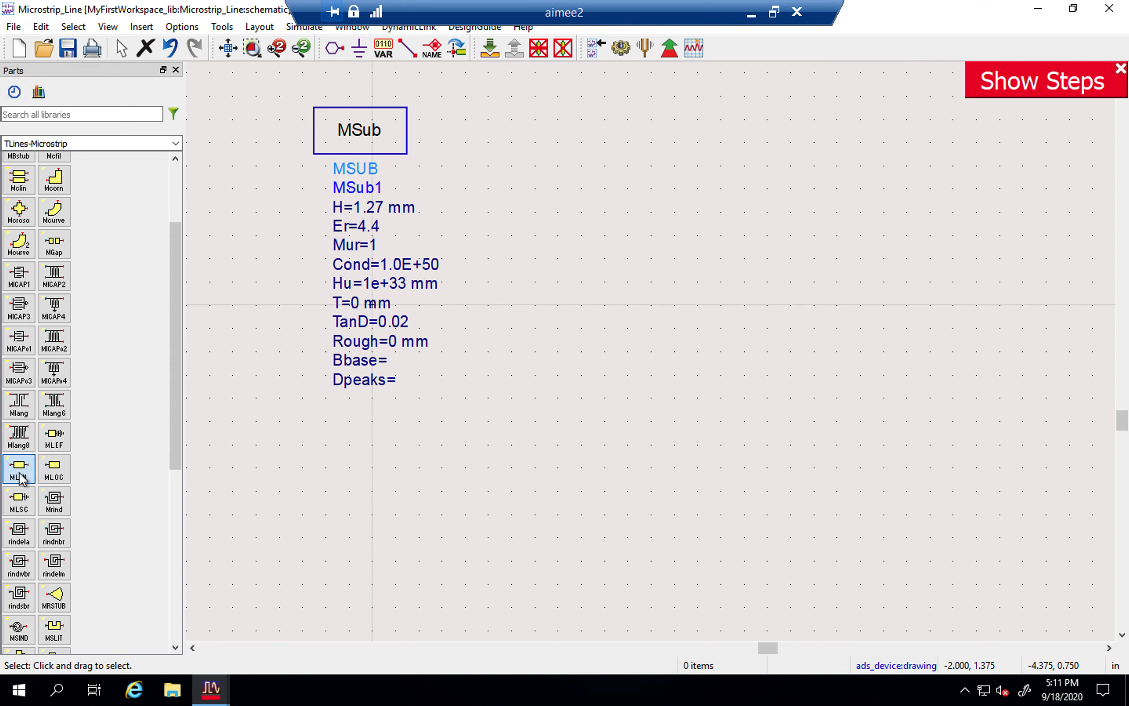
click(606, 393)
key(Escape)
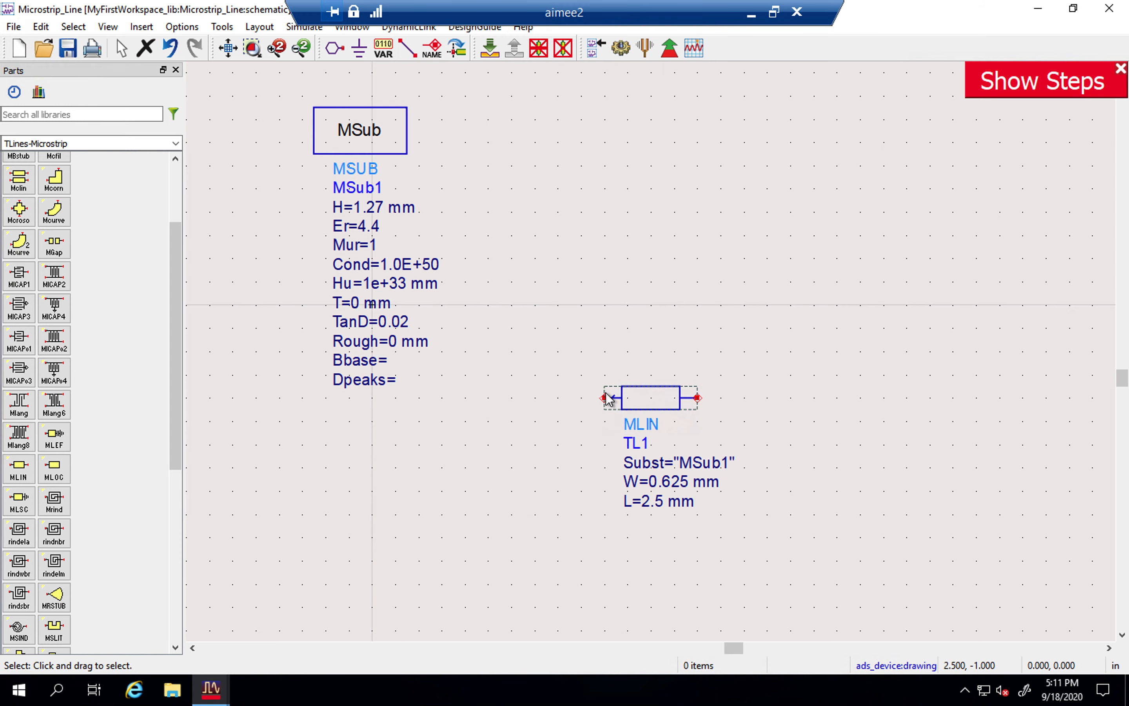
Step: Move the MLIN microstrip line up so it sits to the right of the MSub substrate's parameter list
scroll(659, 470, down, 5)
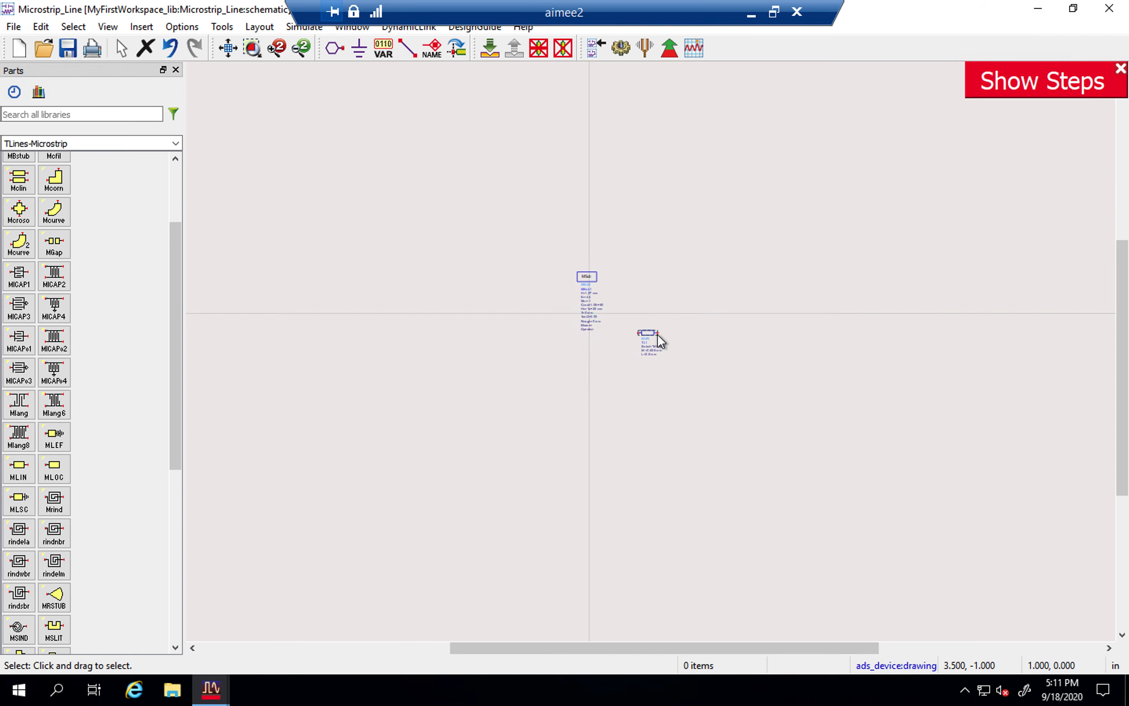
click(248, 51)
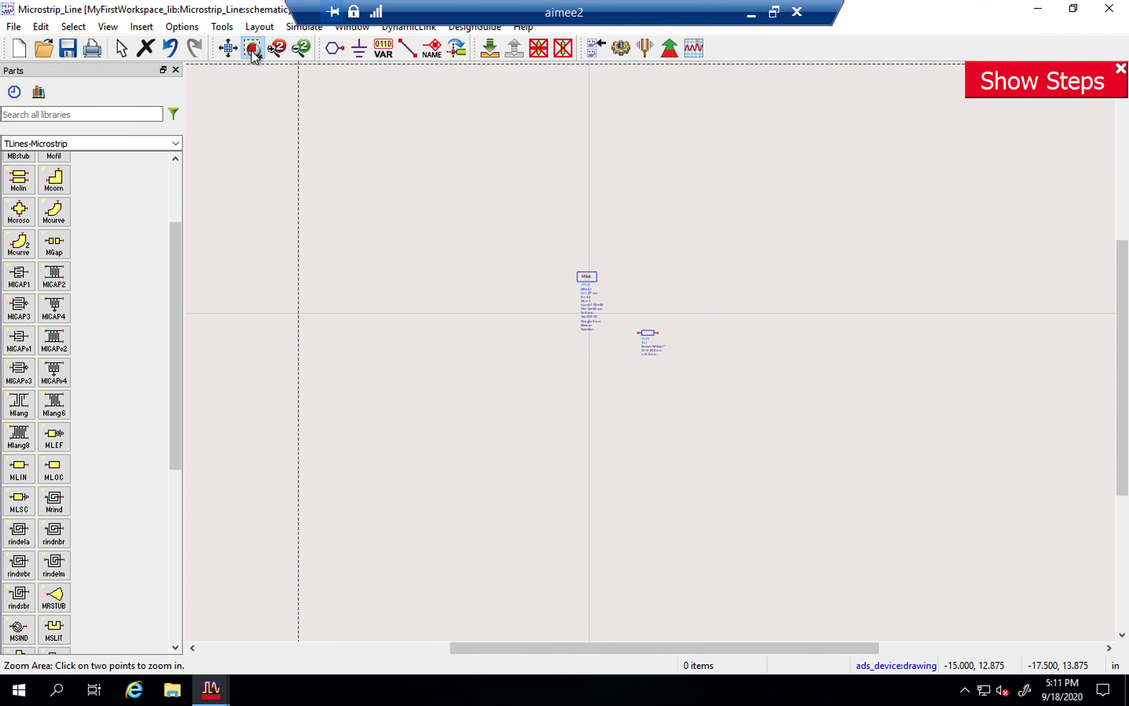
click(229, 51)
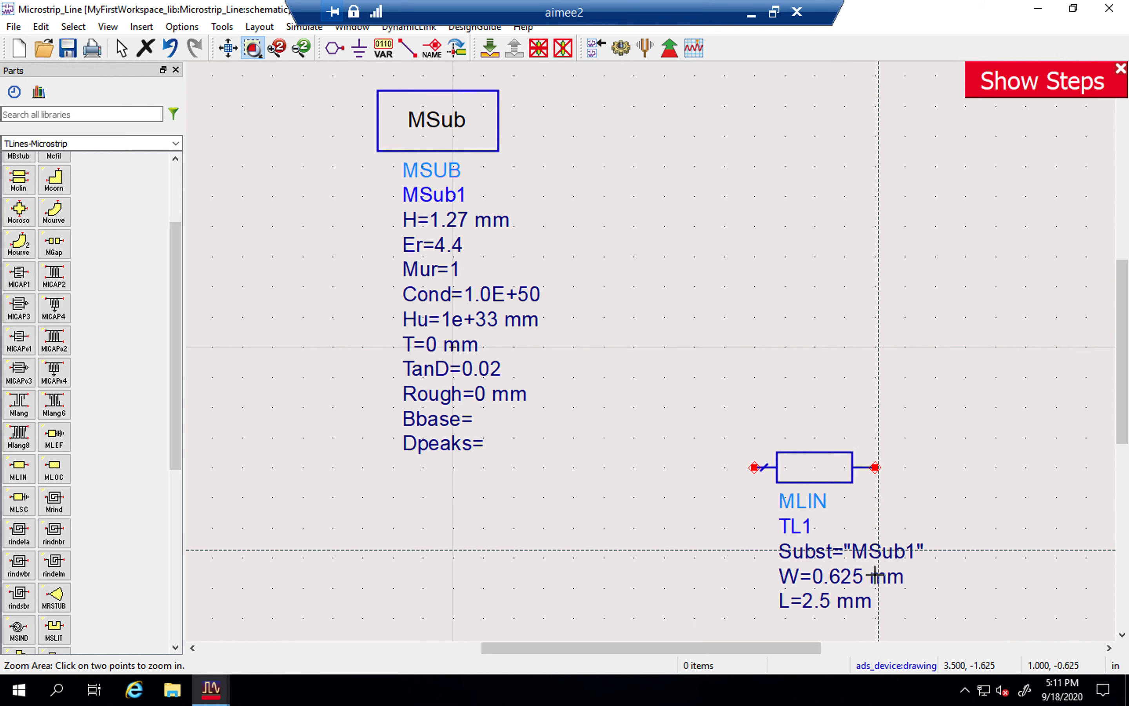
key(Escape)
drag(815, 466, 799, 229)
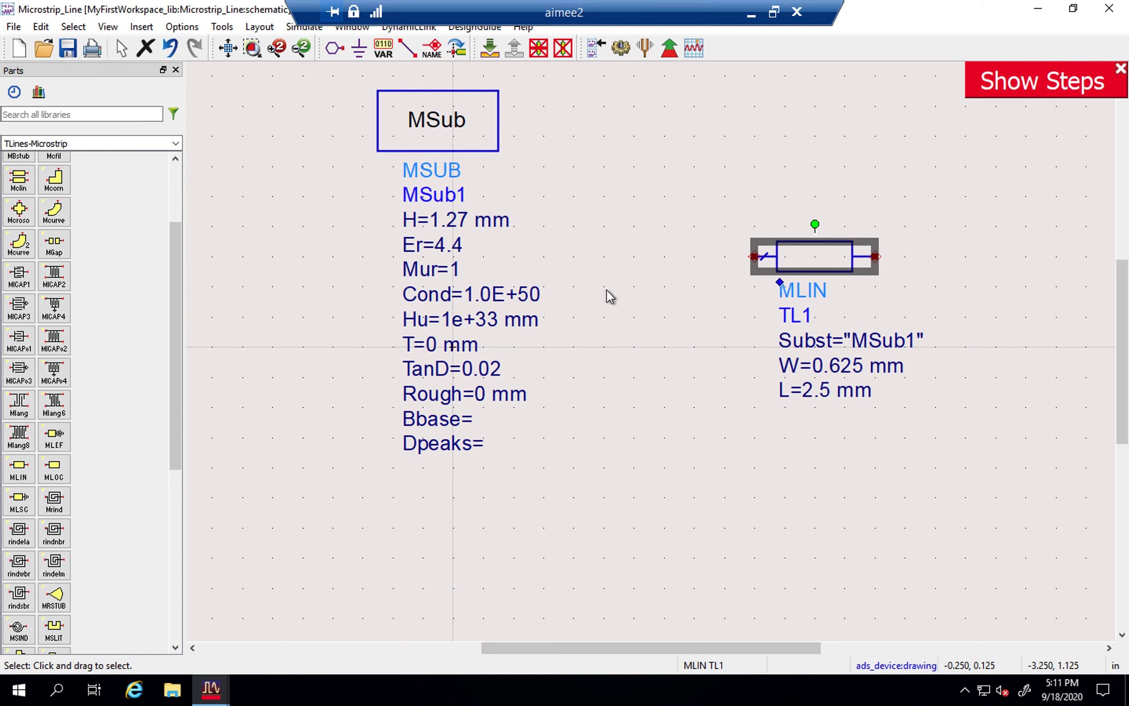
Step: Set the MLIN microstrip line's width W to 2.43 mm and its length L to 50 mm
double_click(849, 364)
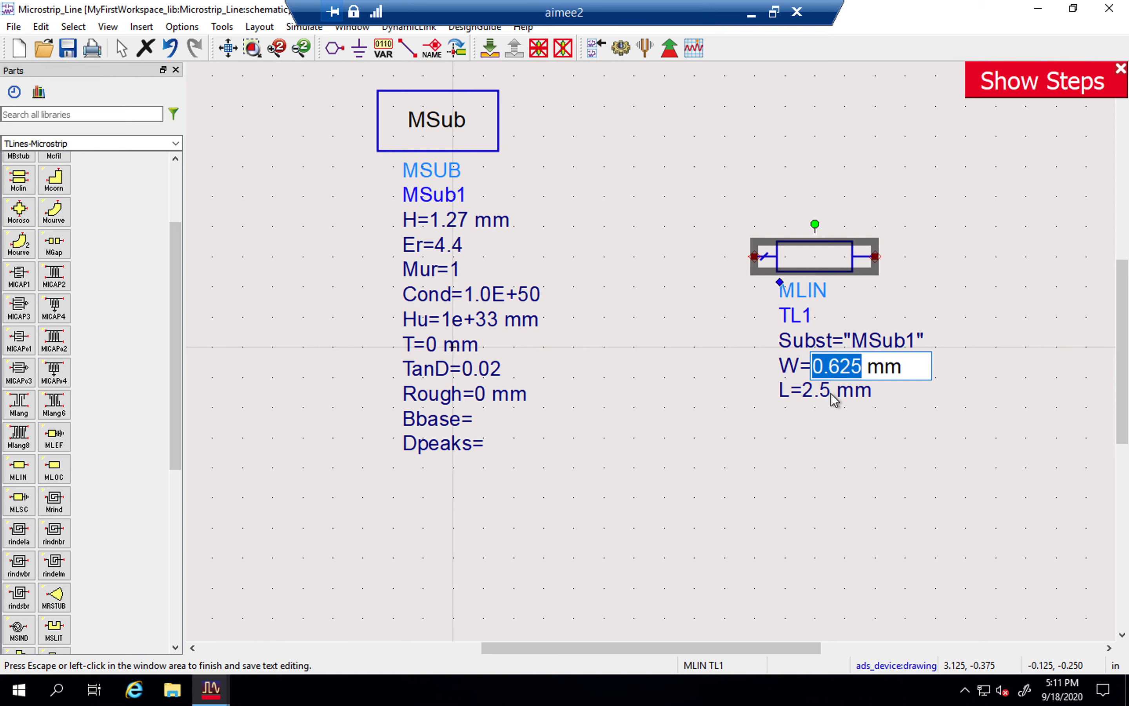
text(1.2)
key(BackSpace)
key(BackSpace)
key(BackSpace)
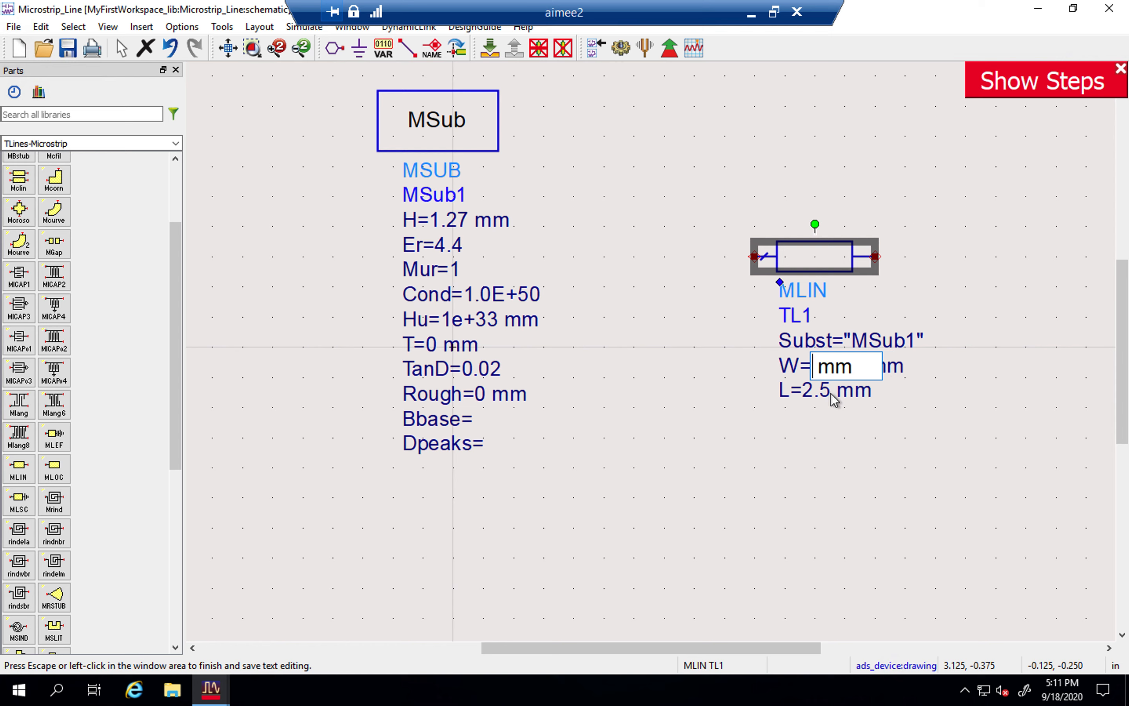
text(2.43)
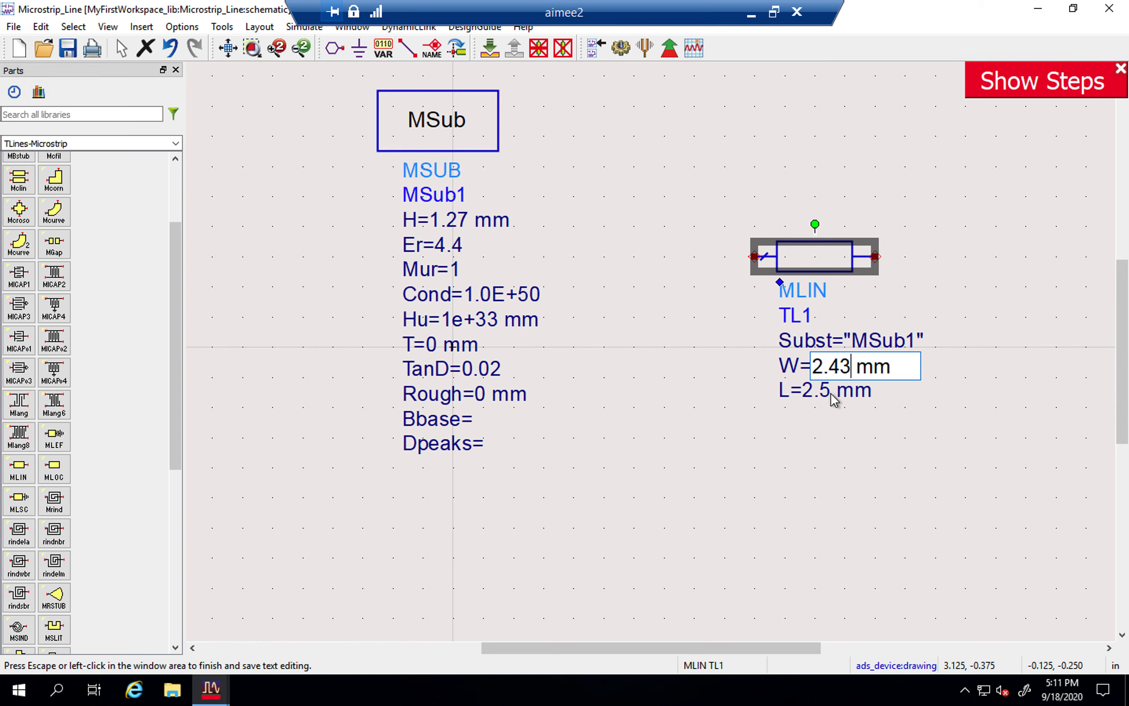
click(823, 398)
double_click(824, 392)
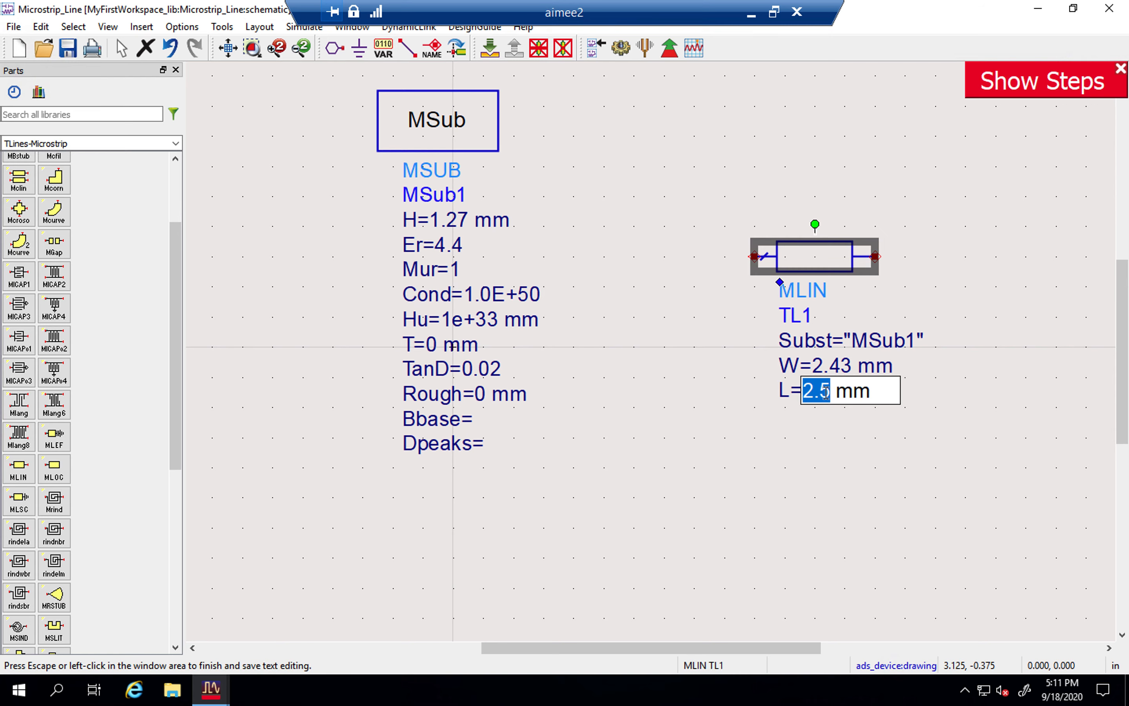
text(50)
click(825, 396)
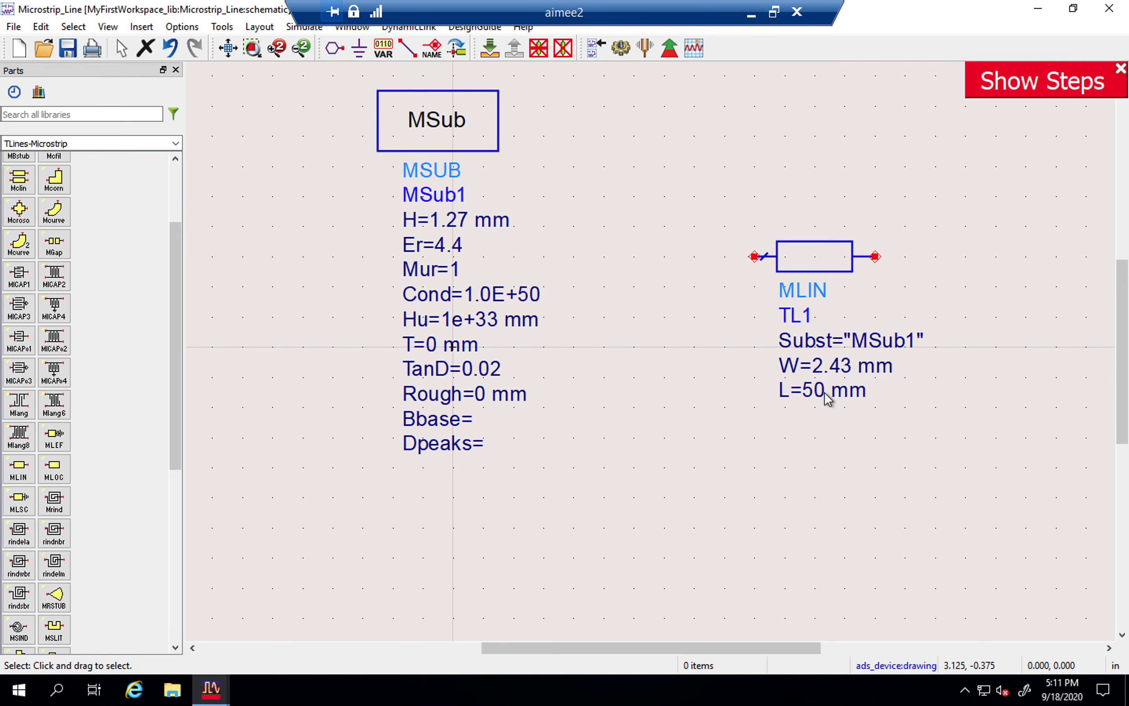
Step: Shift the MSub block to the left and move the MLIN line up and left, level with the MSub block
drag(826, 263, 825, 174)
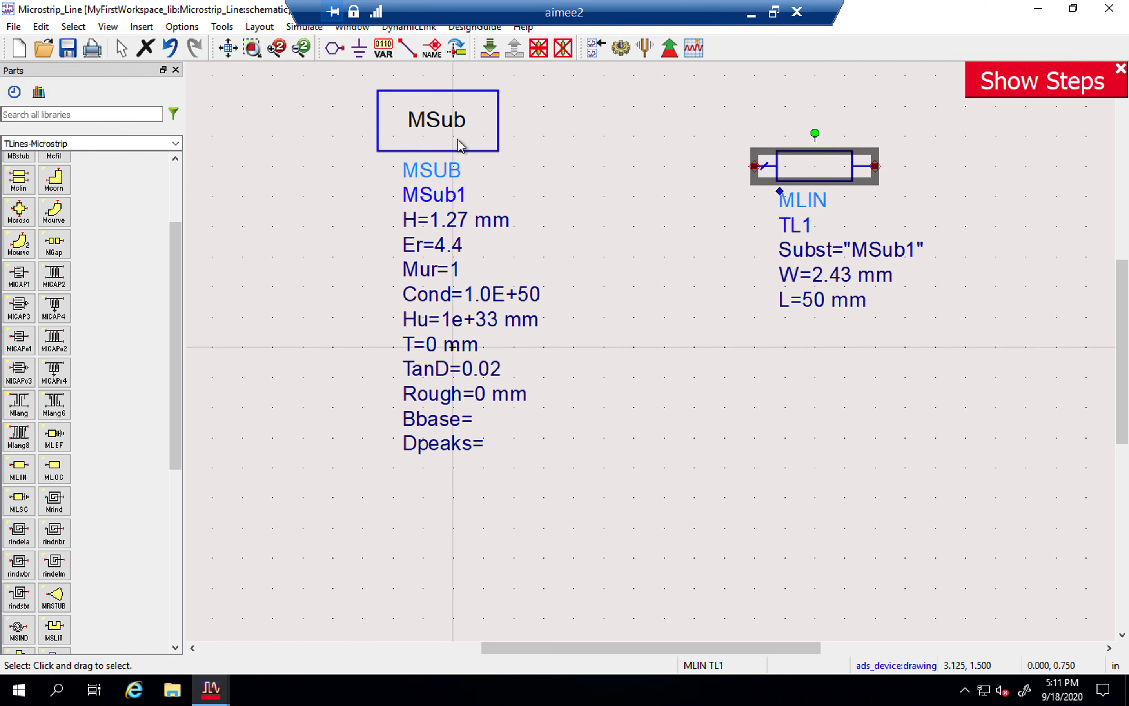
drag(421, 140, 331, 140)
drag(811, 168, 721, 136)
click(601, 227)
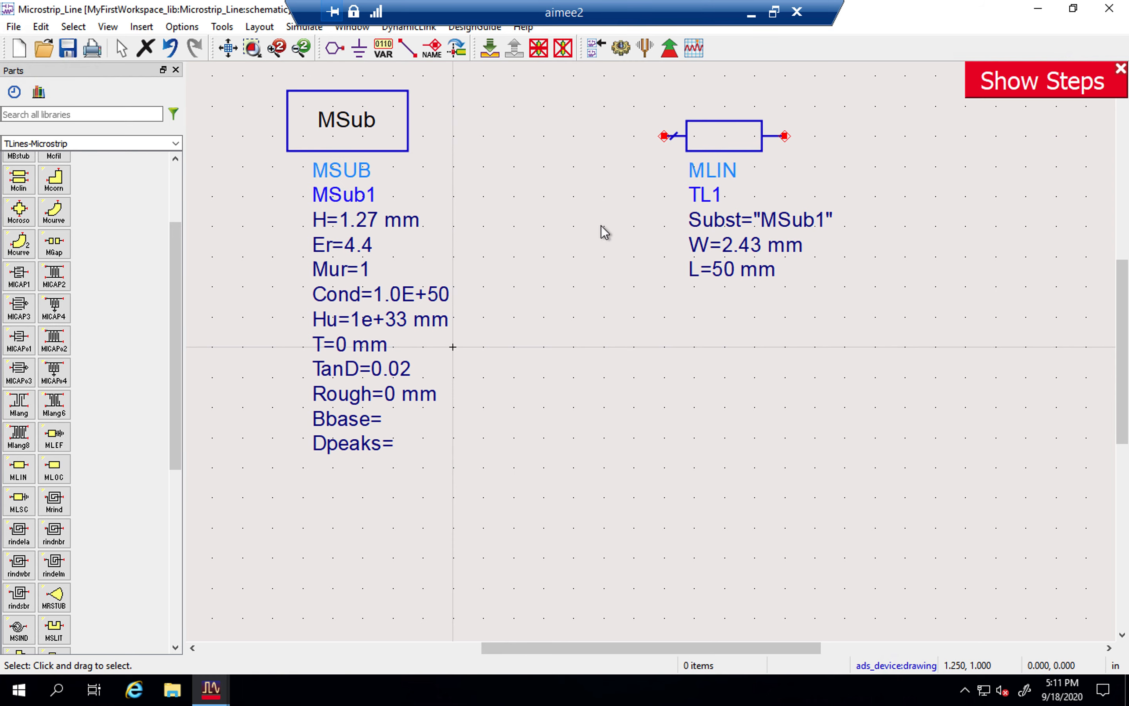
Step: Find the Term port termination in the parts library and place one between the MSub block and the MLIN line, clear of its labels
click(60, 112)
text(temr)
key(BackSpace)
key(BackSpace)
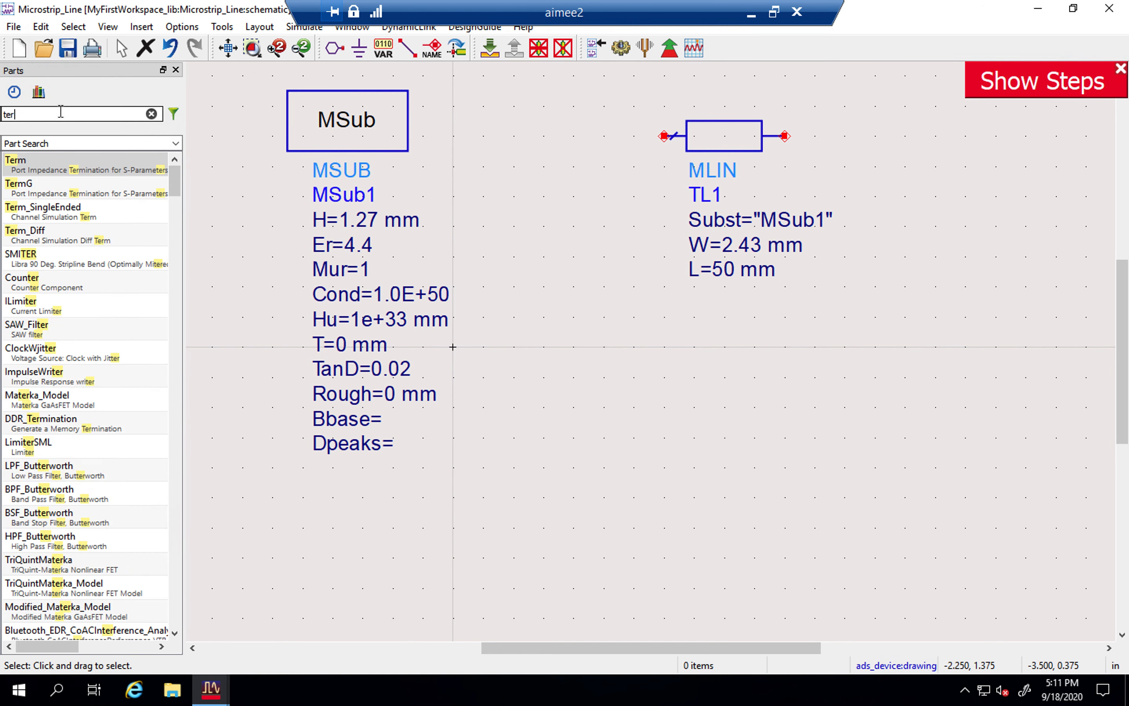
text(rm)
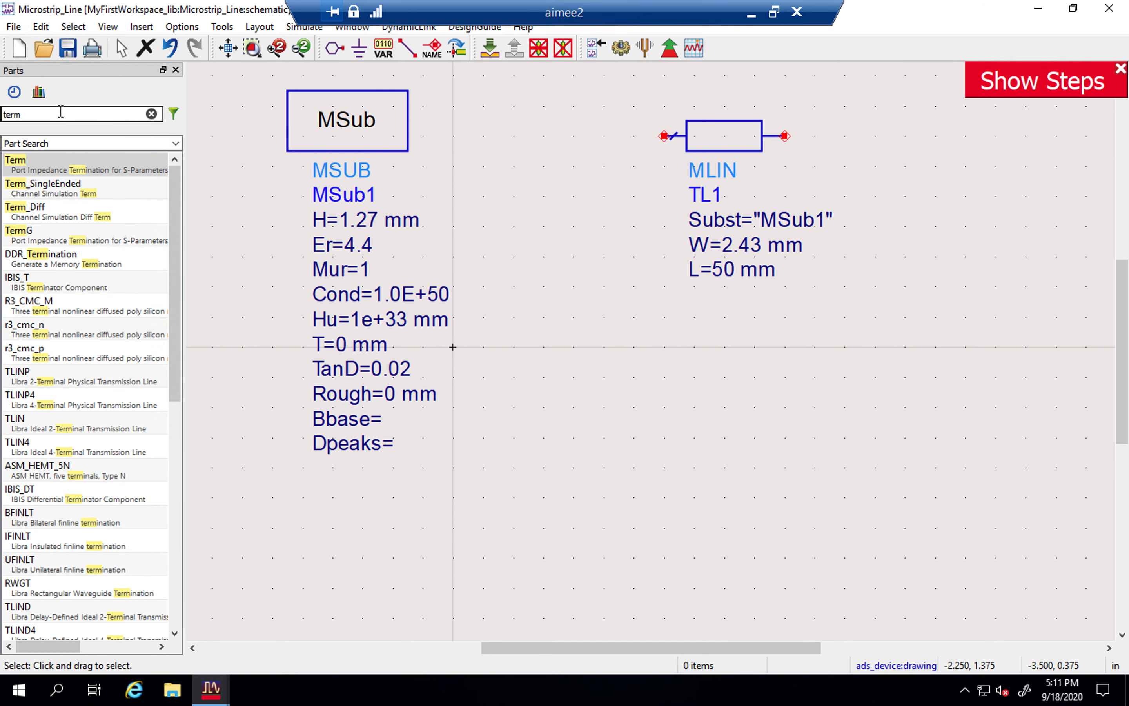
click(58, 168)
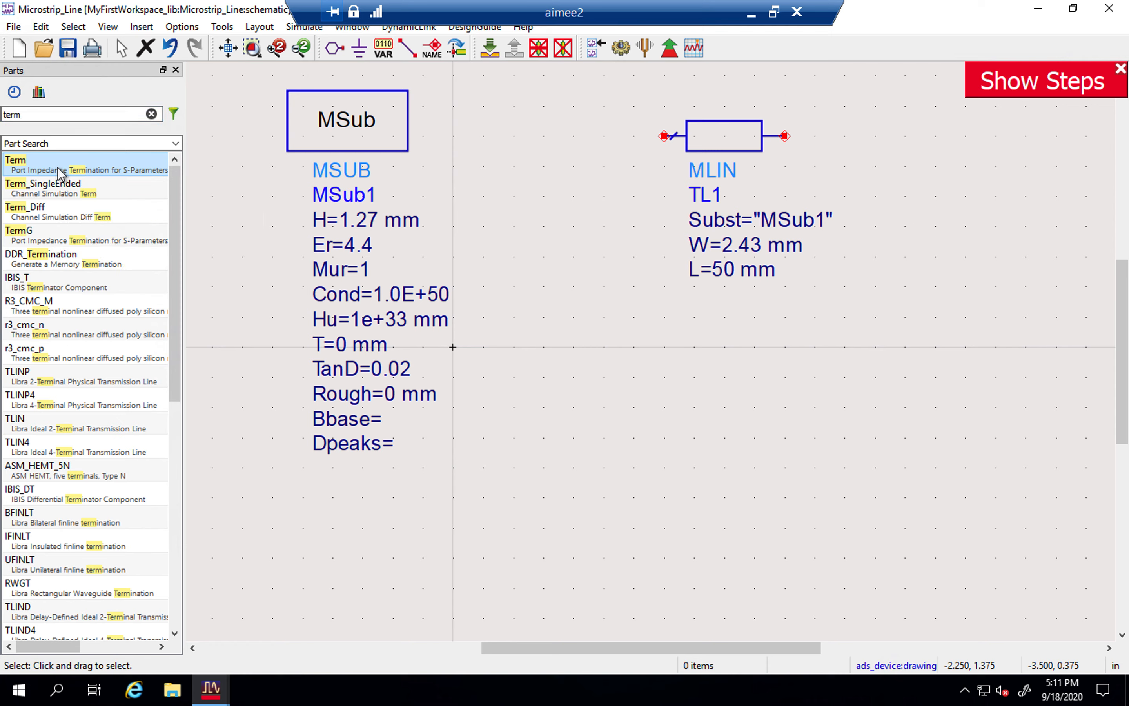
click(595, 139)
key(Escape)
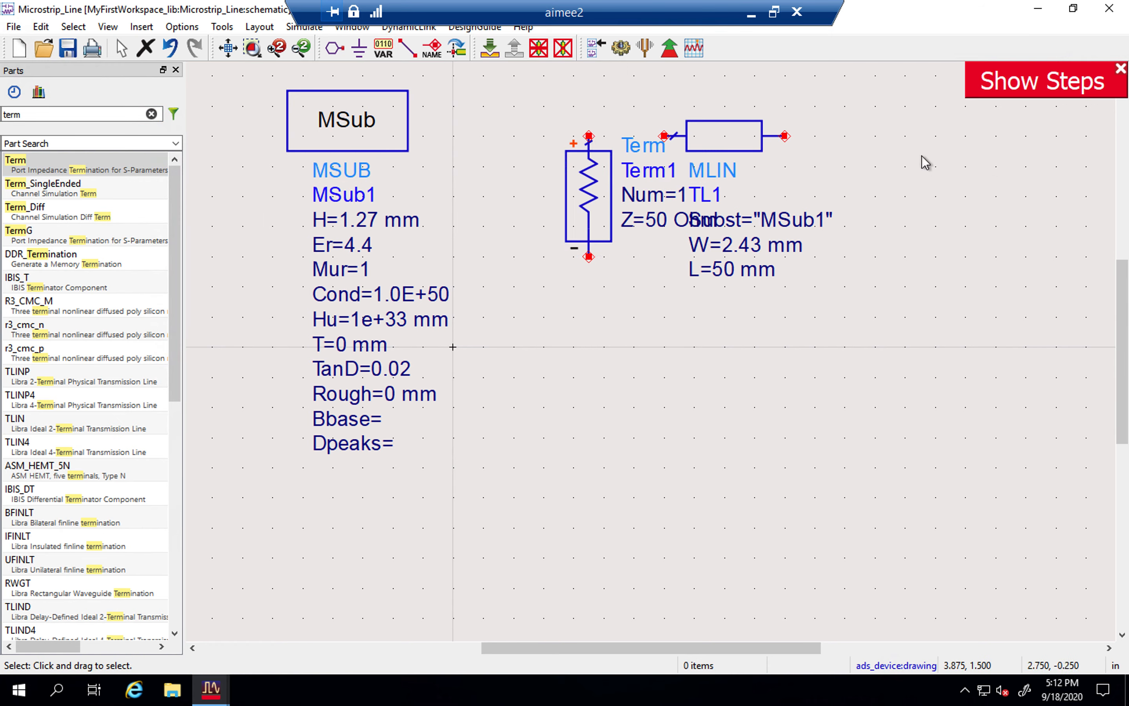
drag(574, 163, 529, 175)
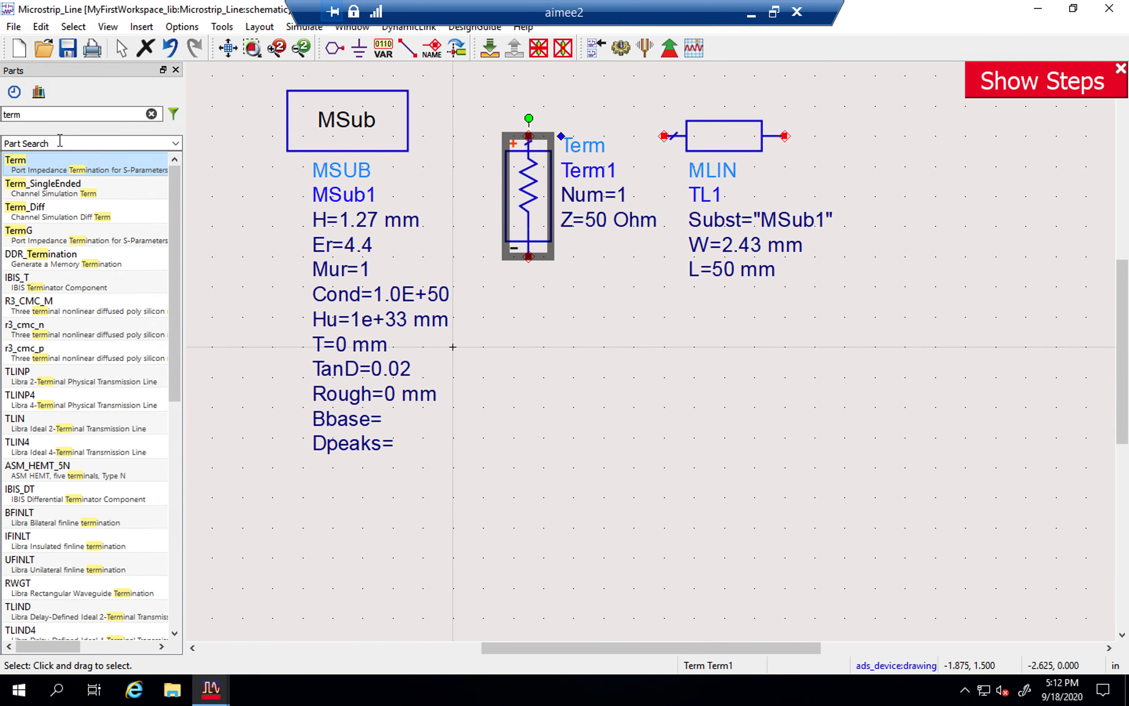
Step: Place a second Term port termination to the right of the MLIN line, level with the first one
click(63, 163)
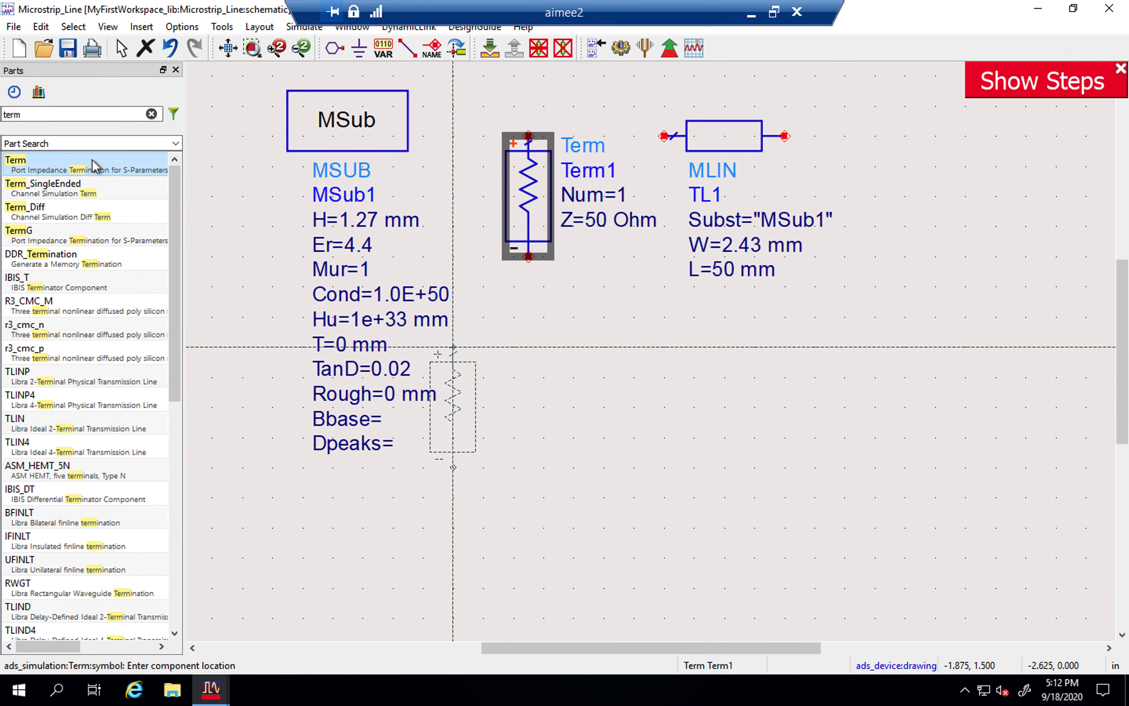
click(939, 140)
key(Escape)
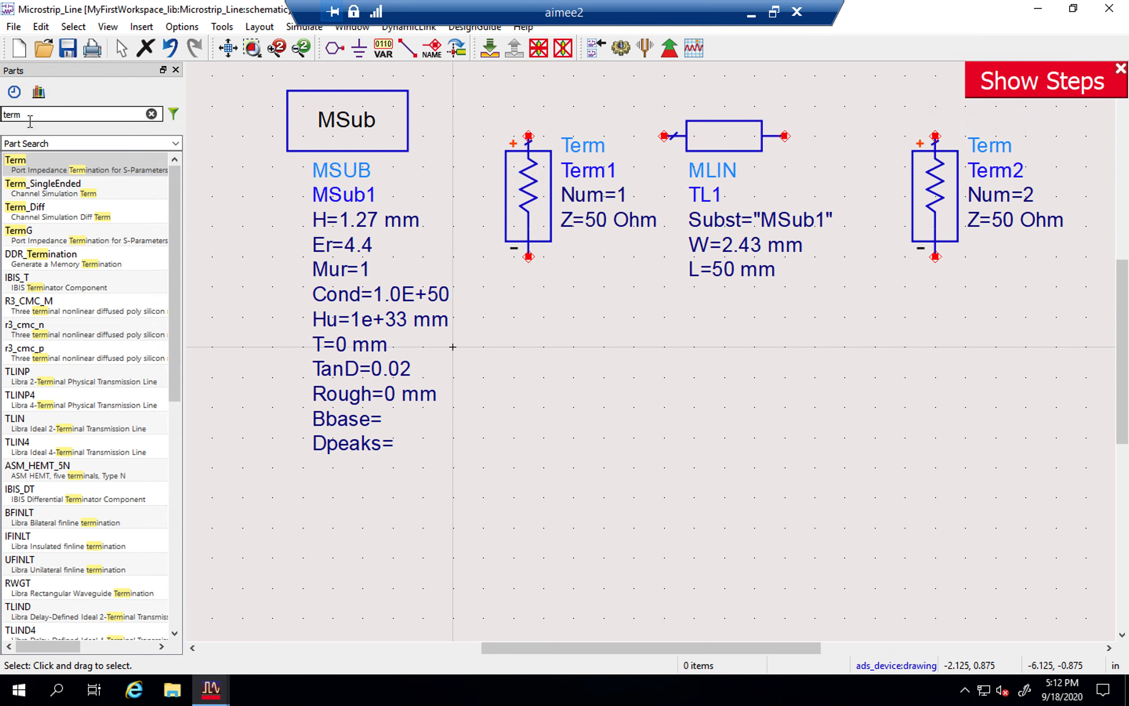
Step: Find the GROUND part in the library and attach one to the negative terminal of each of the two Term ports
key(BackSpace)
key(BackSpace)
key(BackSpace)
key(BackSpace)
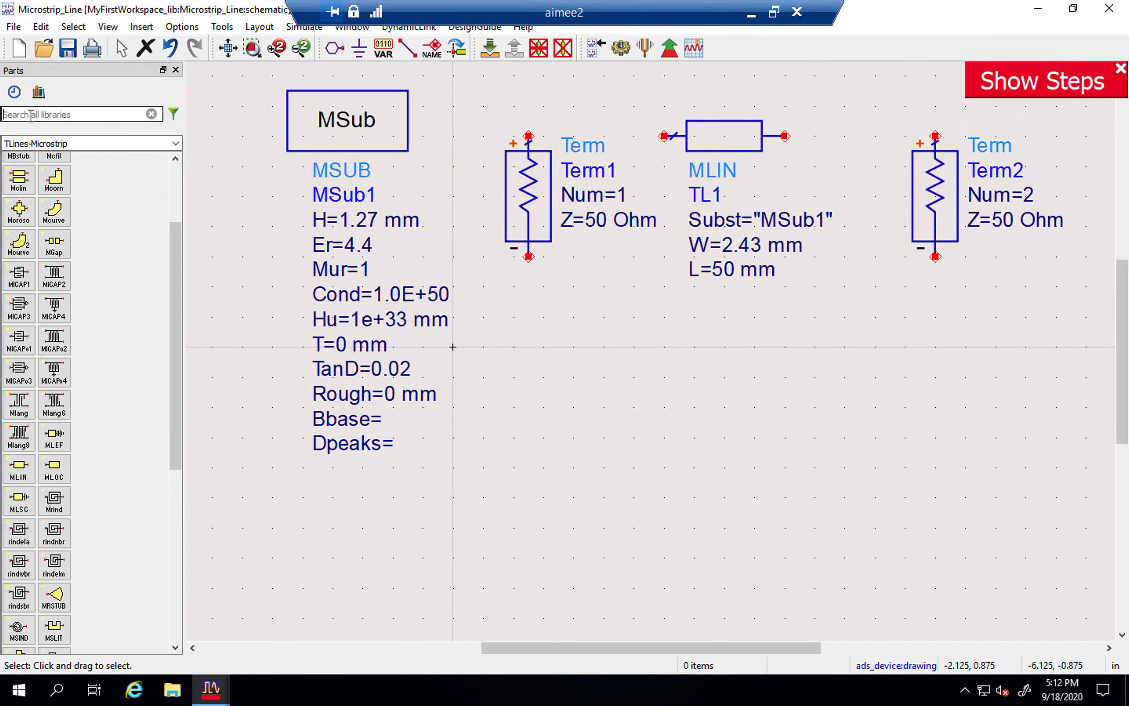
text(ground)
click(44, 165)
click(528, 257)
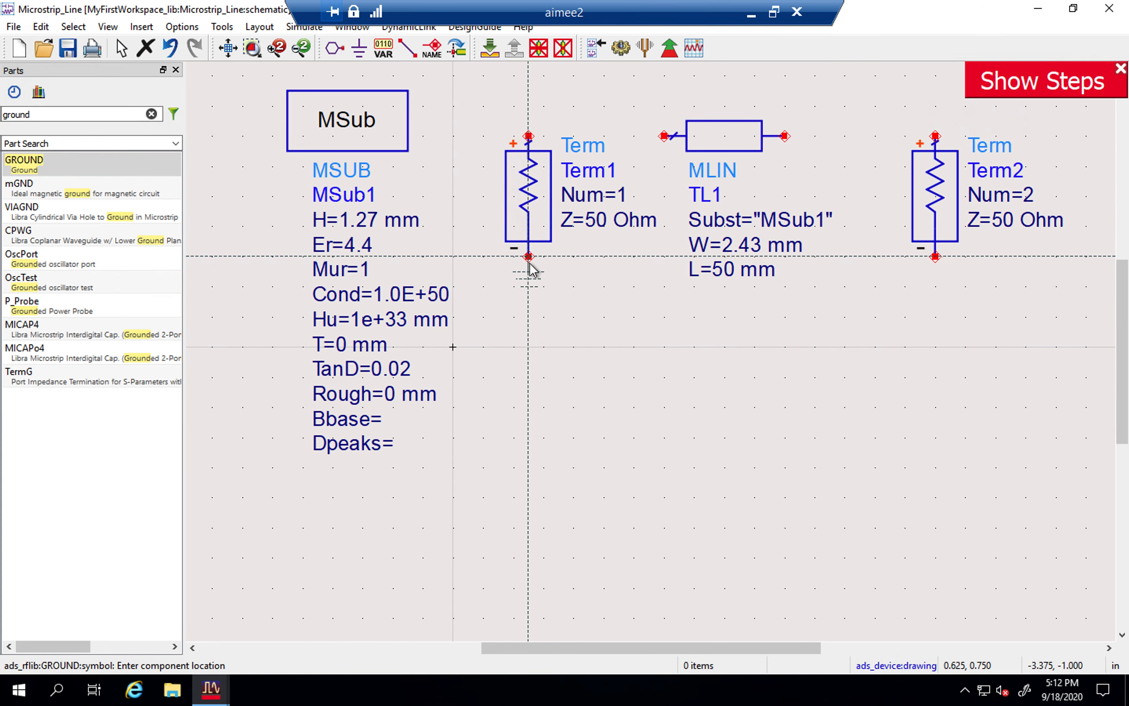
key(Escape)
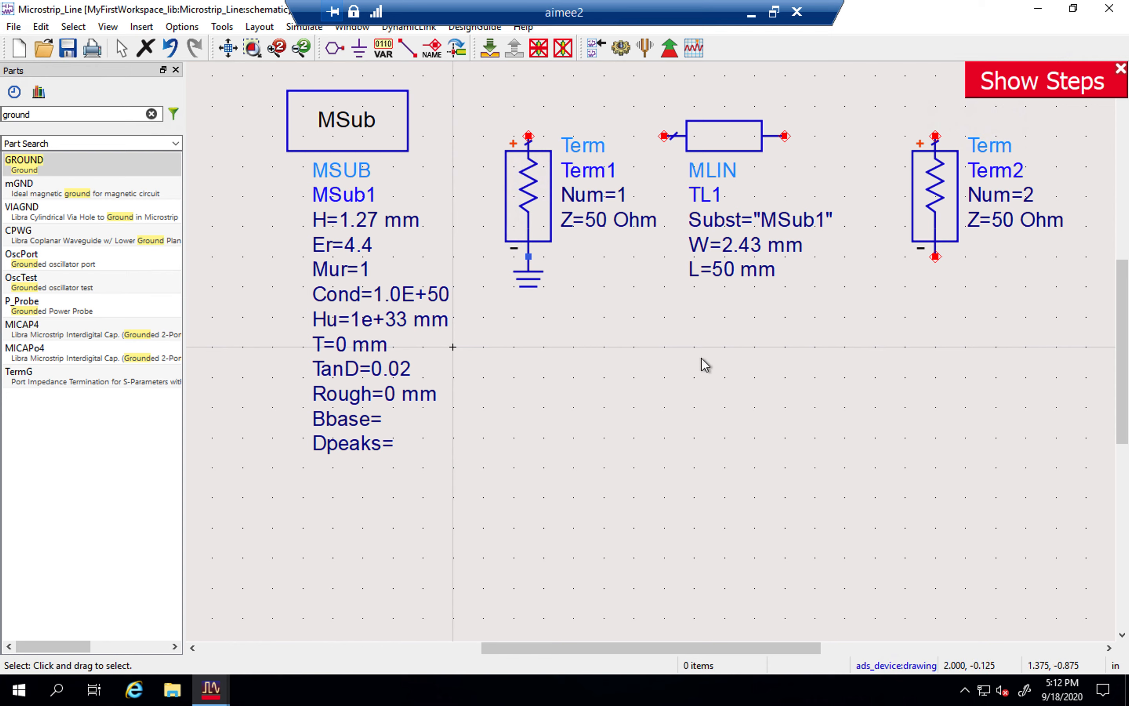
click(106, 166)
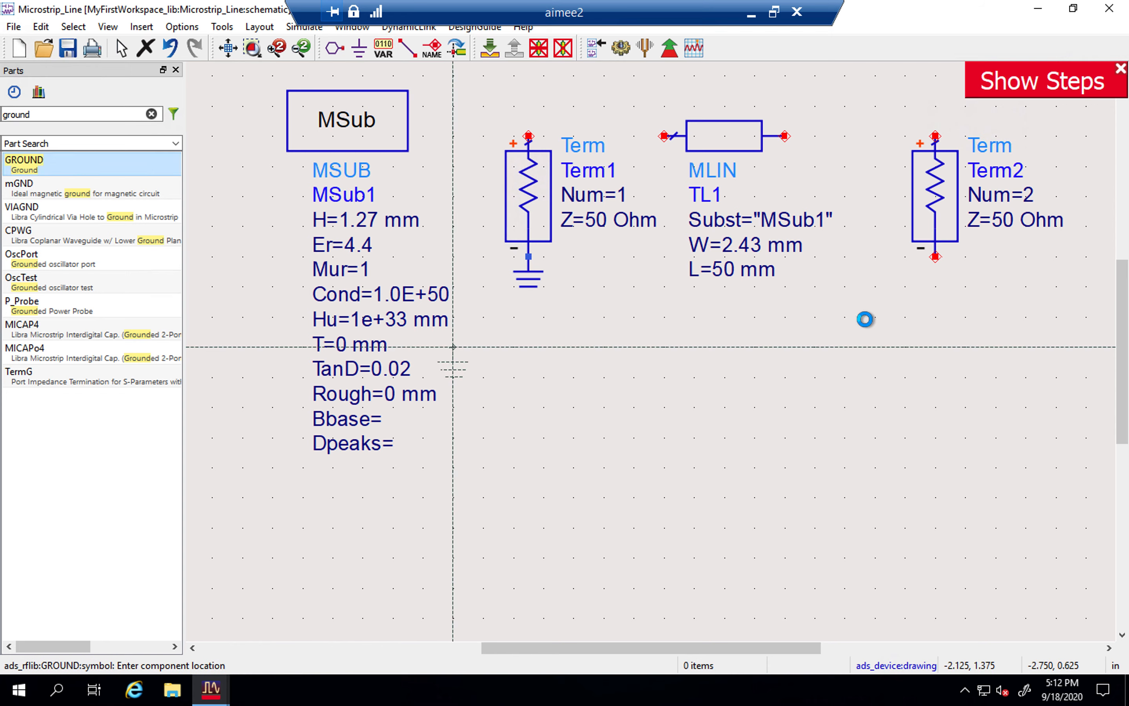
click(938, 257)
key(Escape)
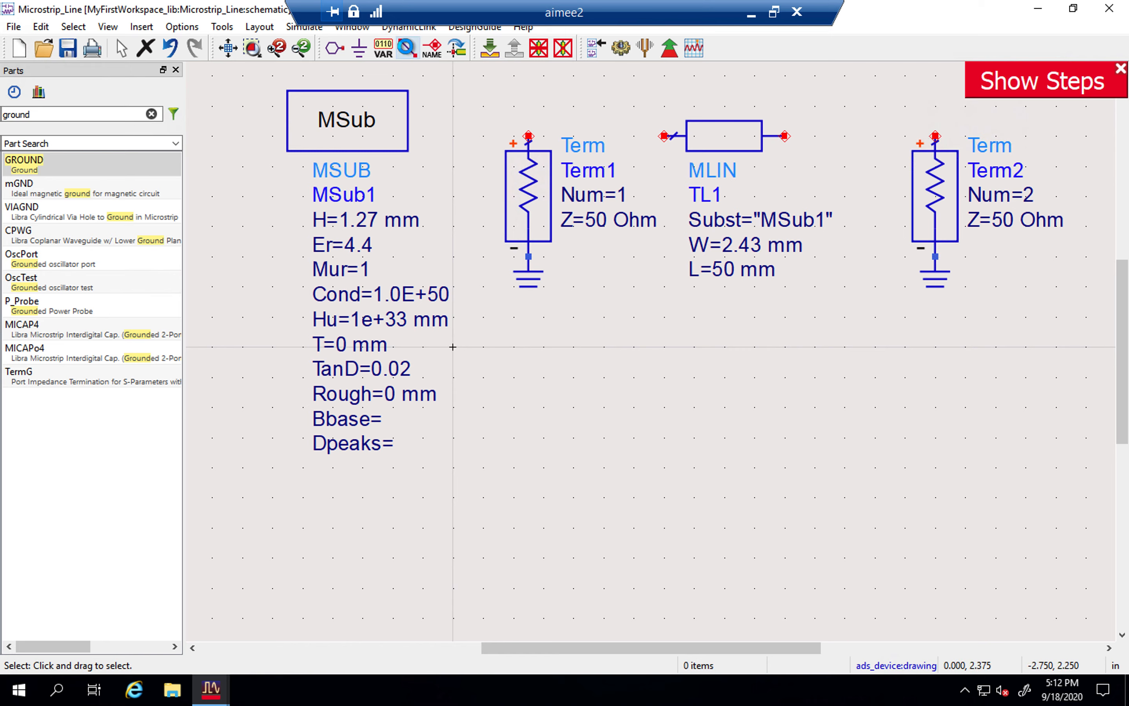
Step: Wire the positive terminals of the two Term ports to the two ends of the MLIN line
click(407, 47)
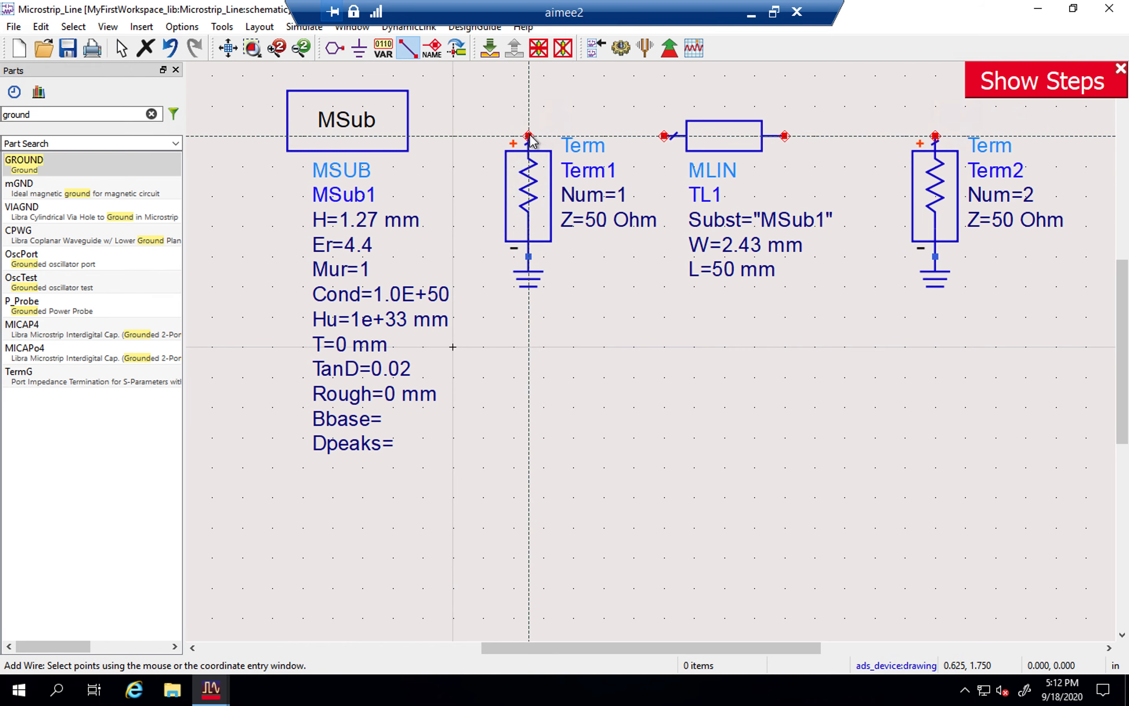
click(528, 136)
click(664, 135)
click(784, 135)
click(934, 136)
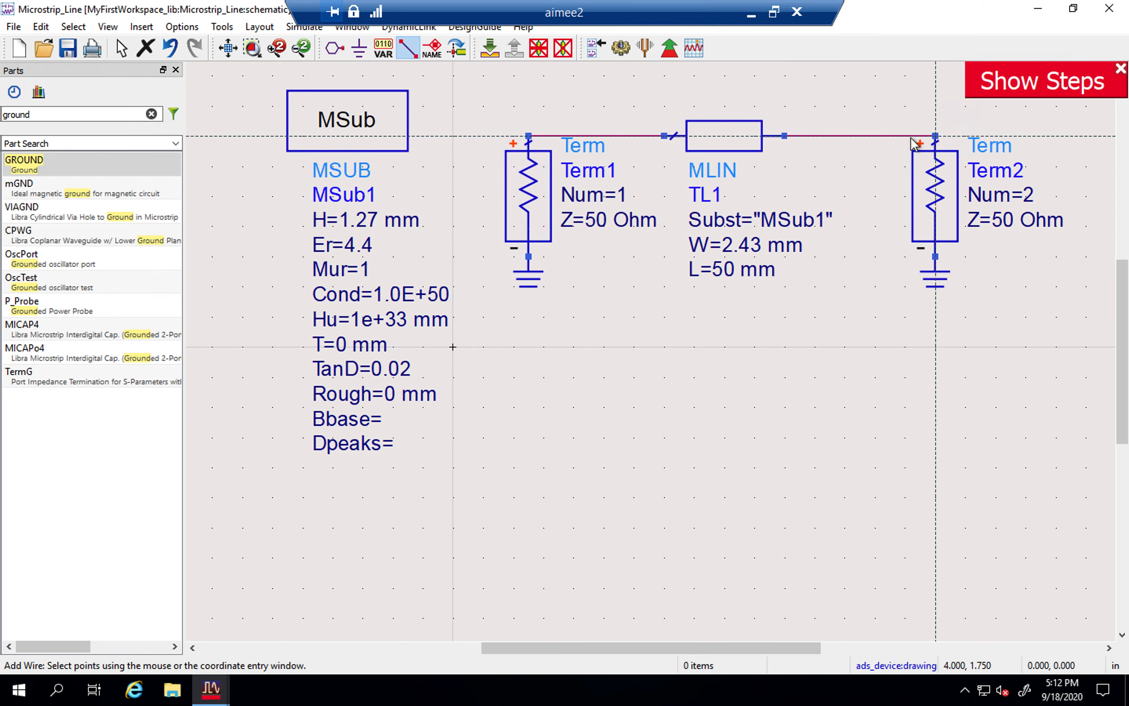
key(Escape)
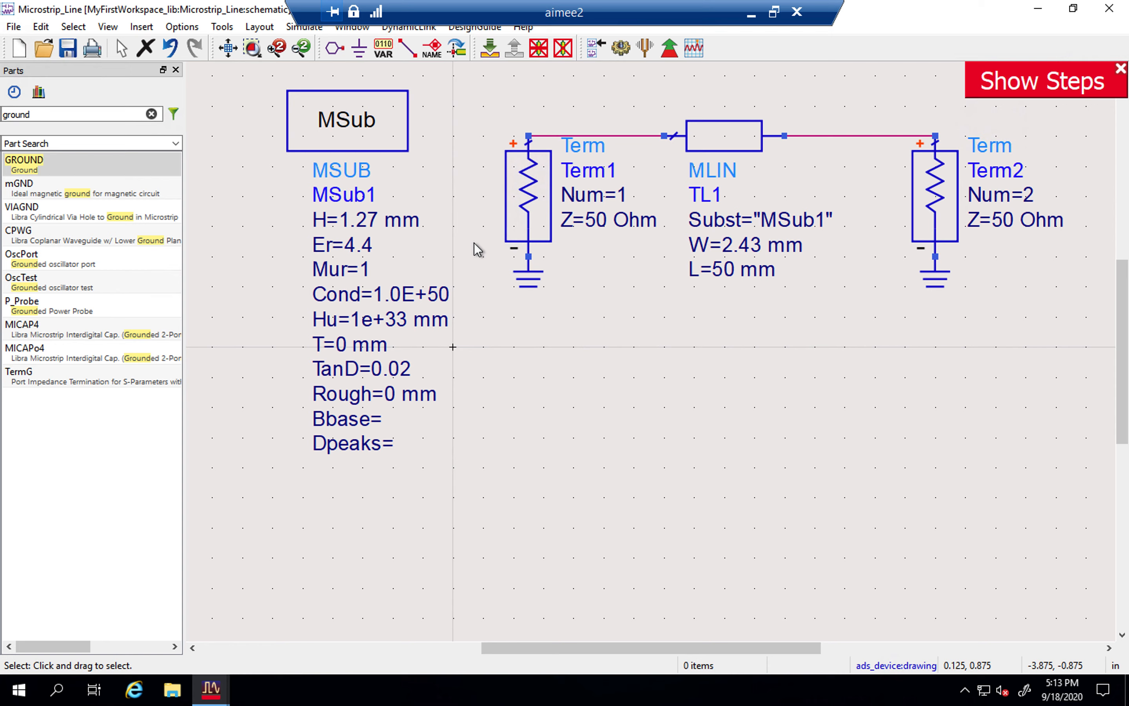
Step: Find the S_Param simulation controller in the parts library and place it above and to the left of the MSub block
ctrl+scroll(473, 242, down, 2)
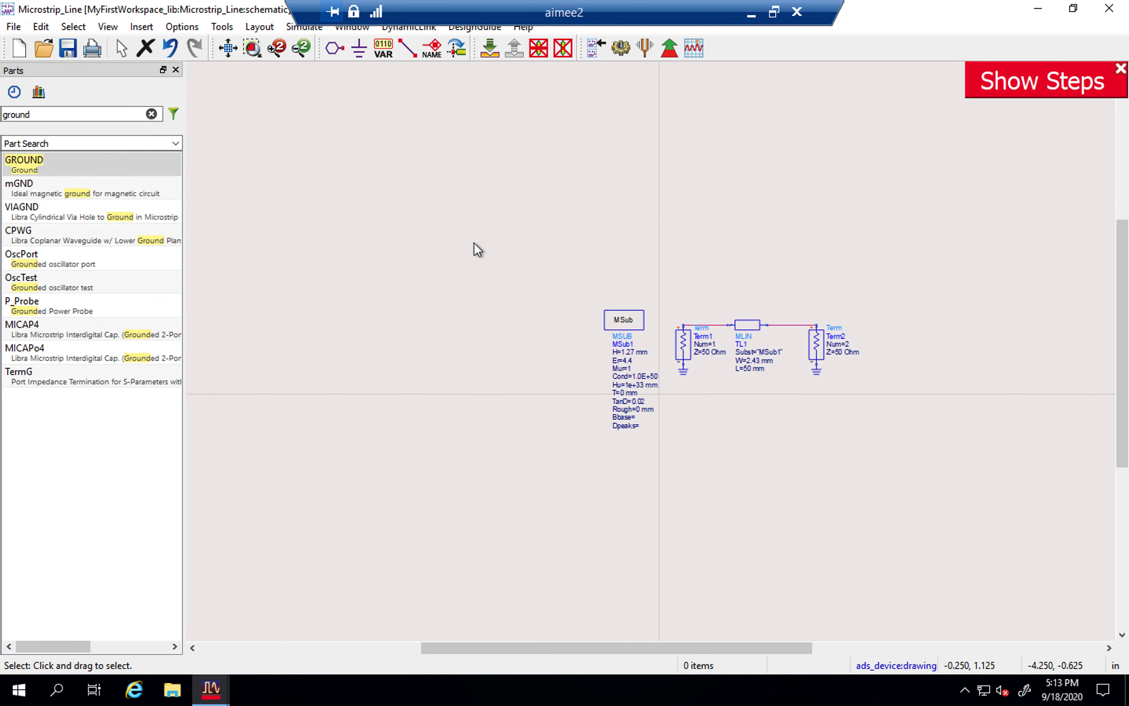
ctrl+scroll(474, 242, up, 3)
scroll(474, 242, down, 15)
scroll(474, 243, up, 8)
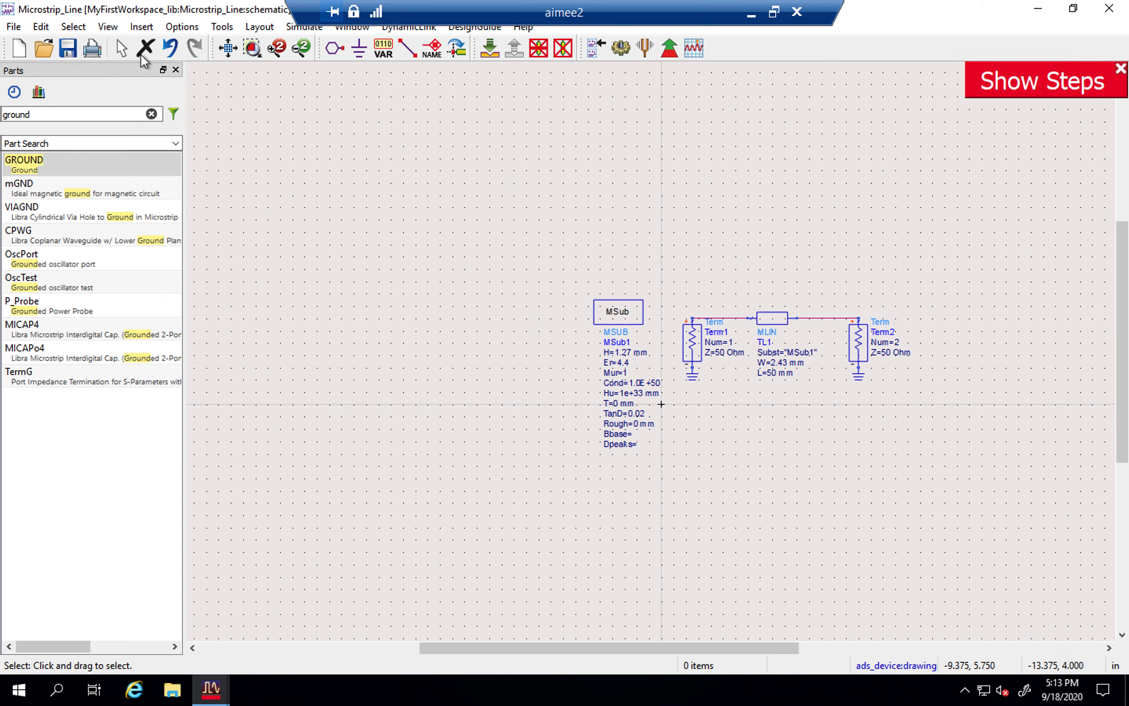
click(151, 114)
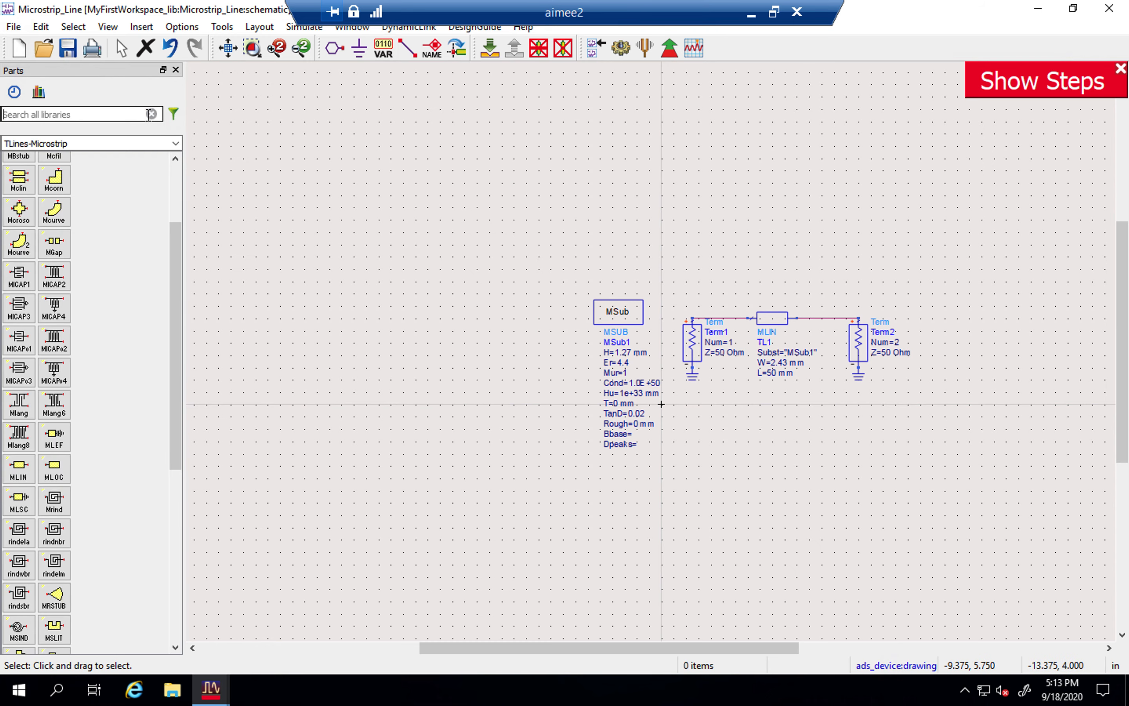
text(s-pa)
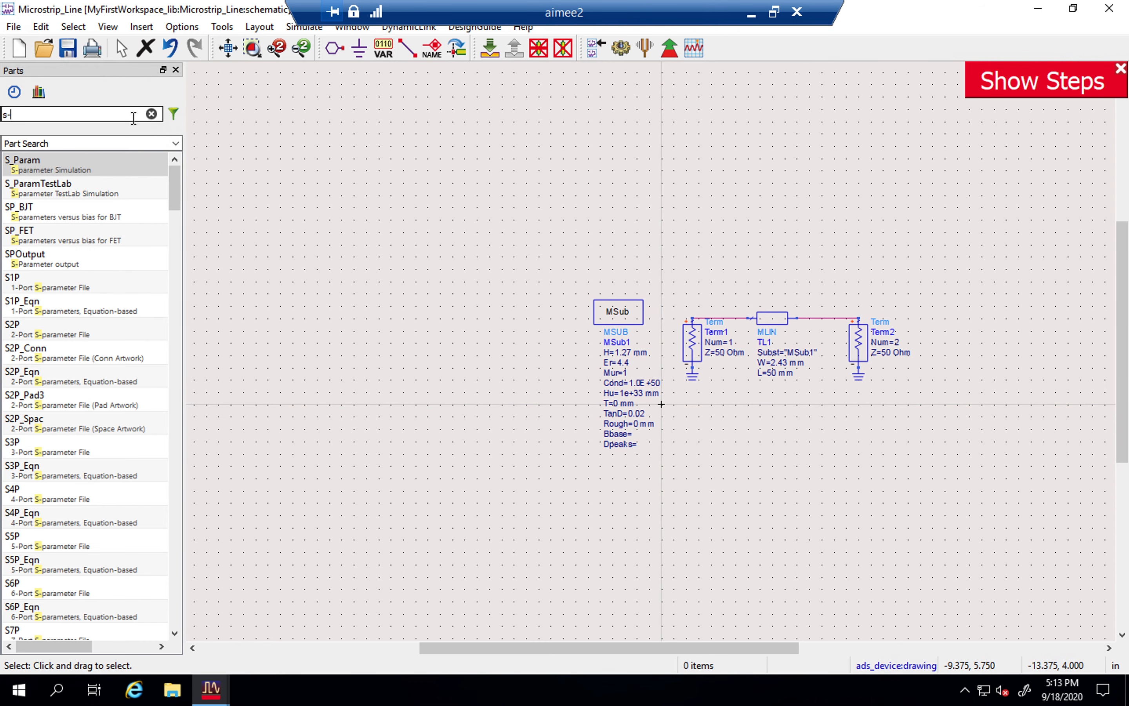
click(81, 173)
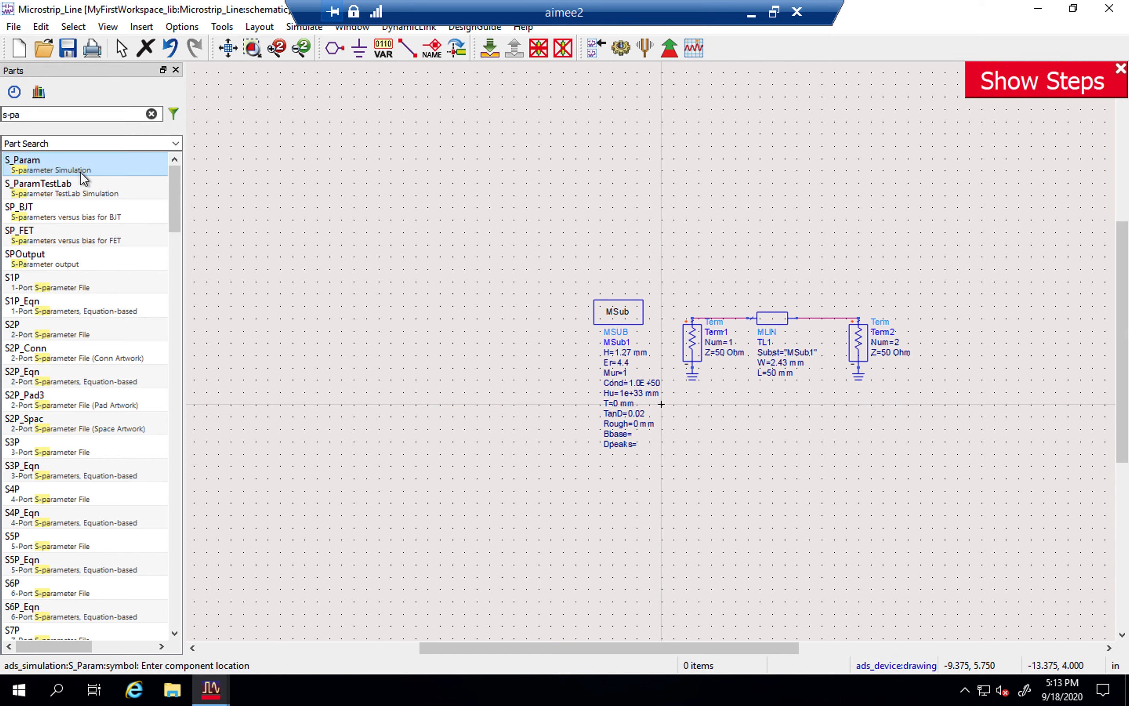
click(419, 194)
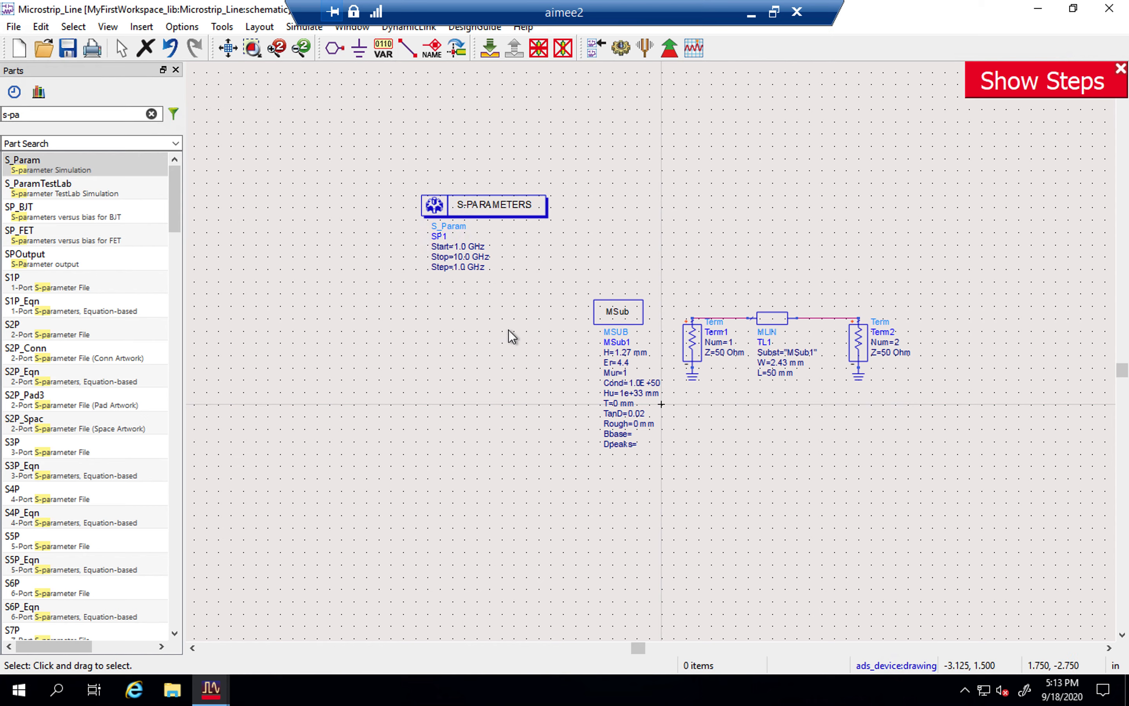
Step: Set the S-parameter simulation's stop frequency to 3 GHz and its step to 0.001 GHz
double_click(464, 255)
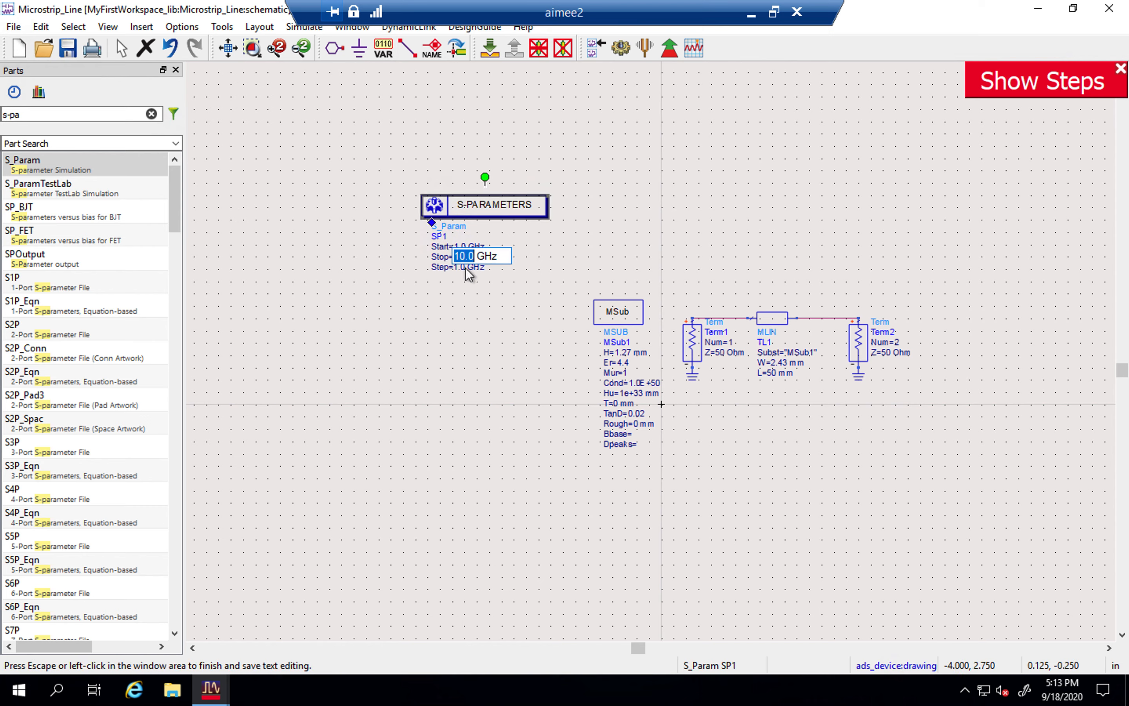
text(3)
key(Tab)
text(0.001)
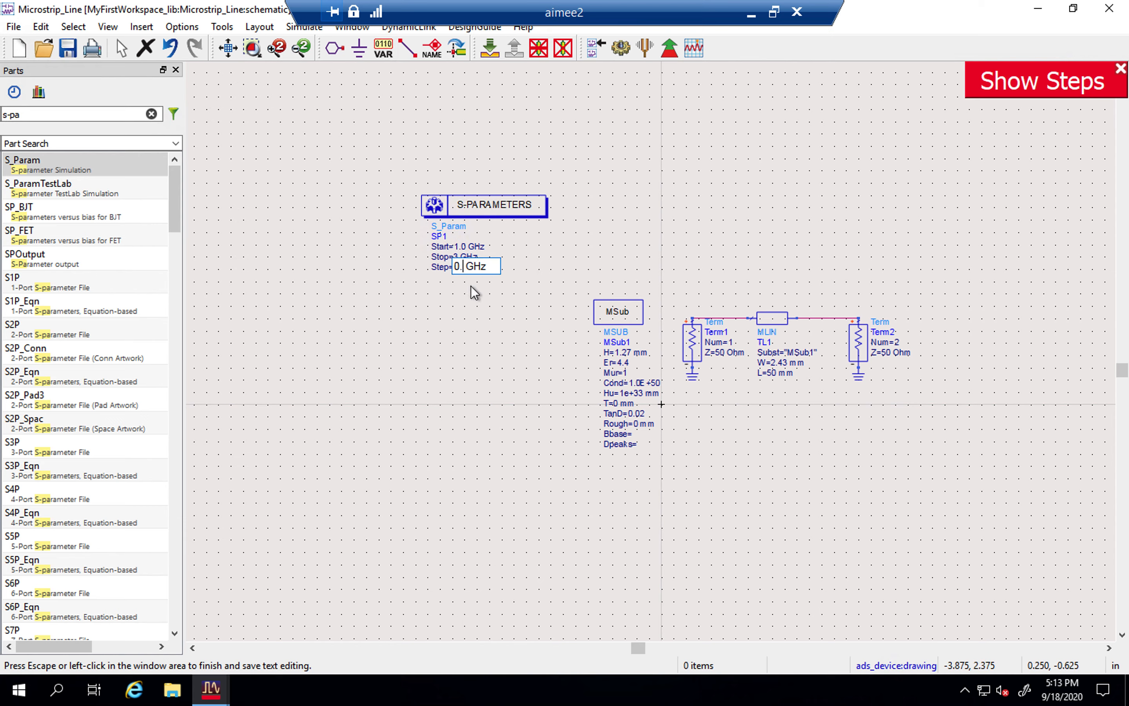
click(470, 285)
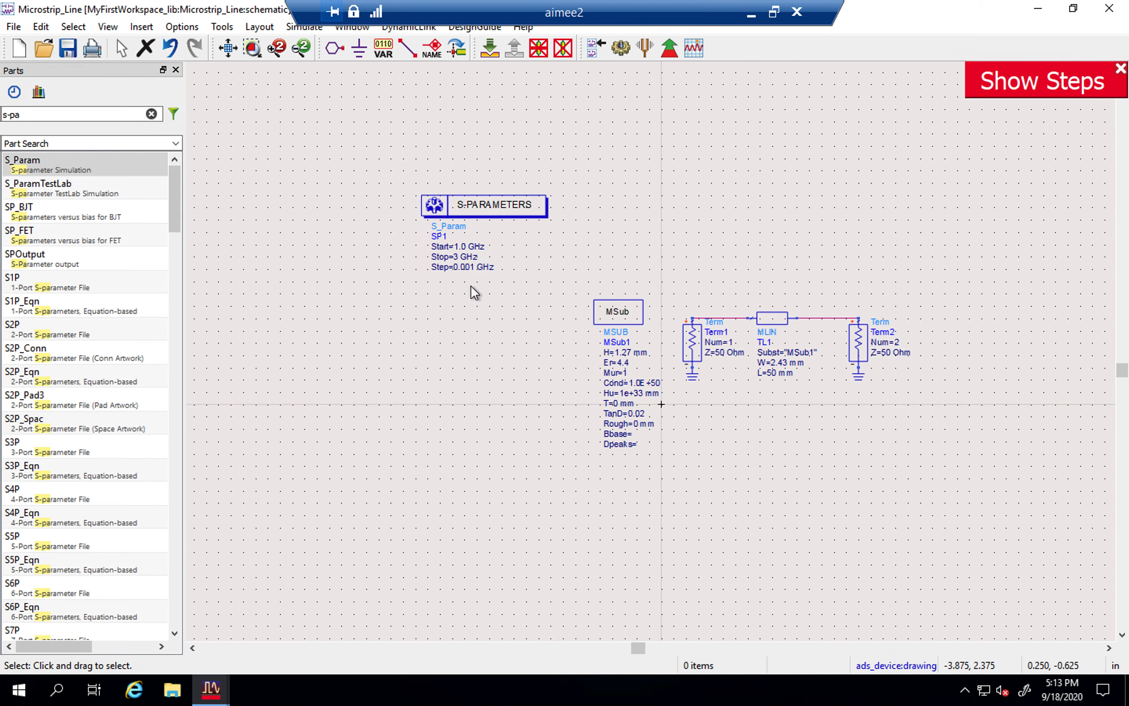
Step: Set the S-parameter simulation's step size to 2 MHz, with 1001 frequency points
click(469, 209)
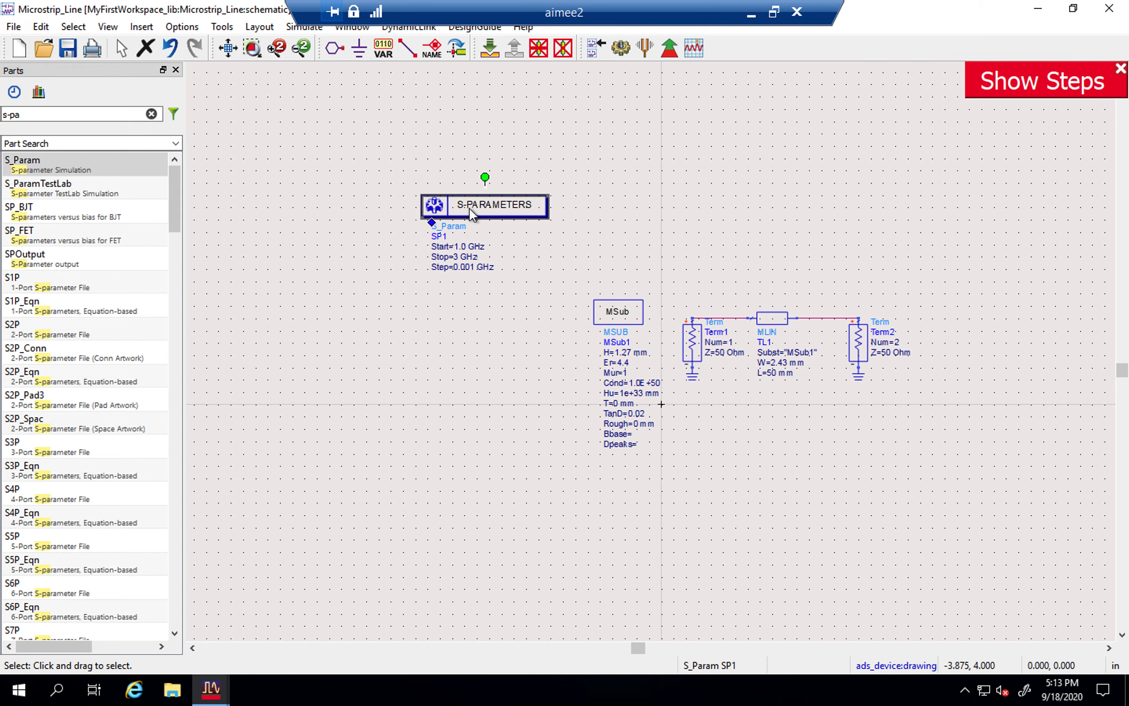
double_click(469, 208)
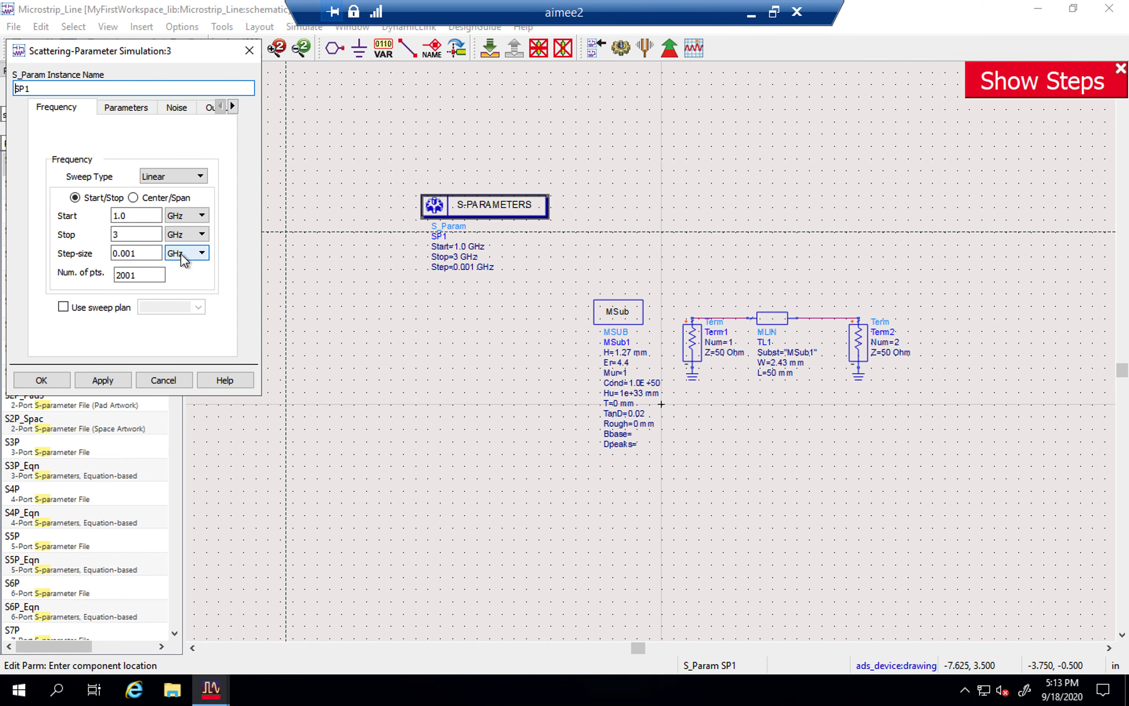
click(186, 252)
click(184, 286)
double_click(147, 252)
text(2)
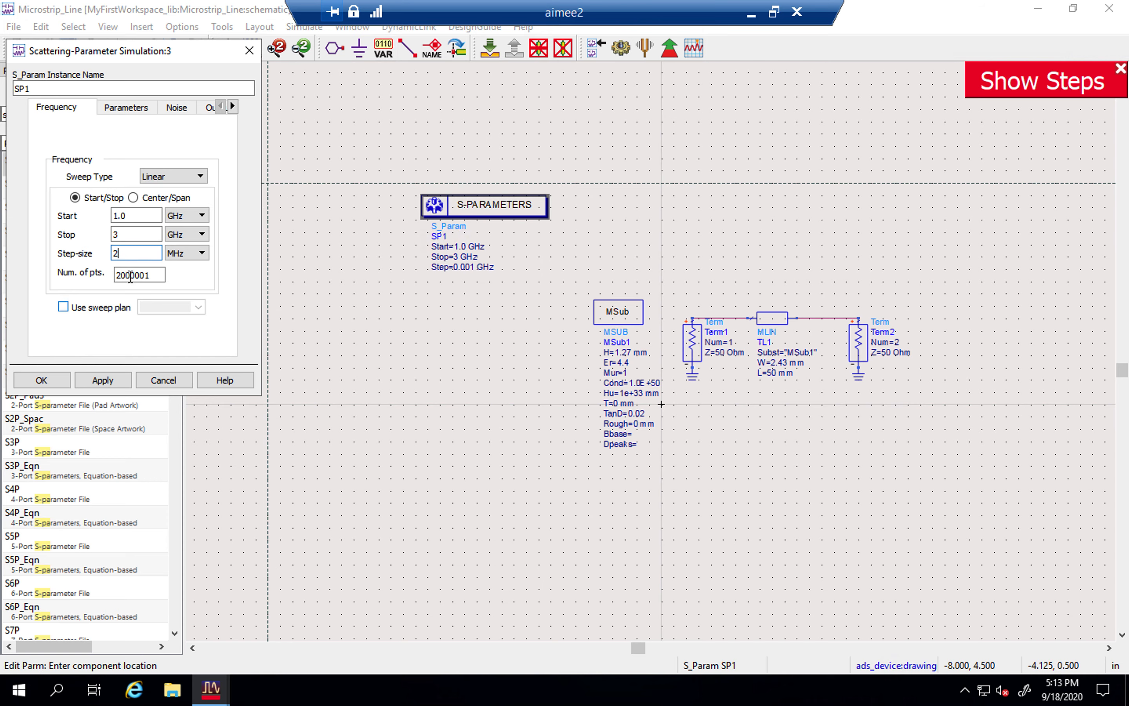
click(154, 275)
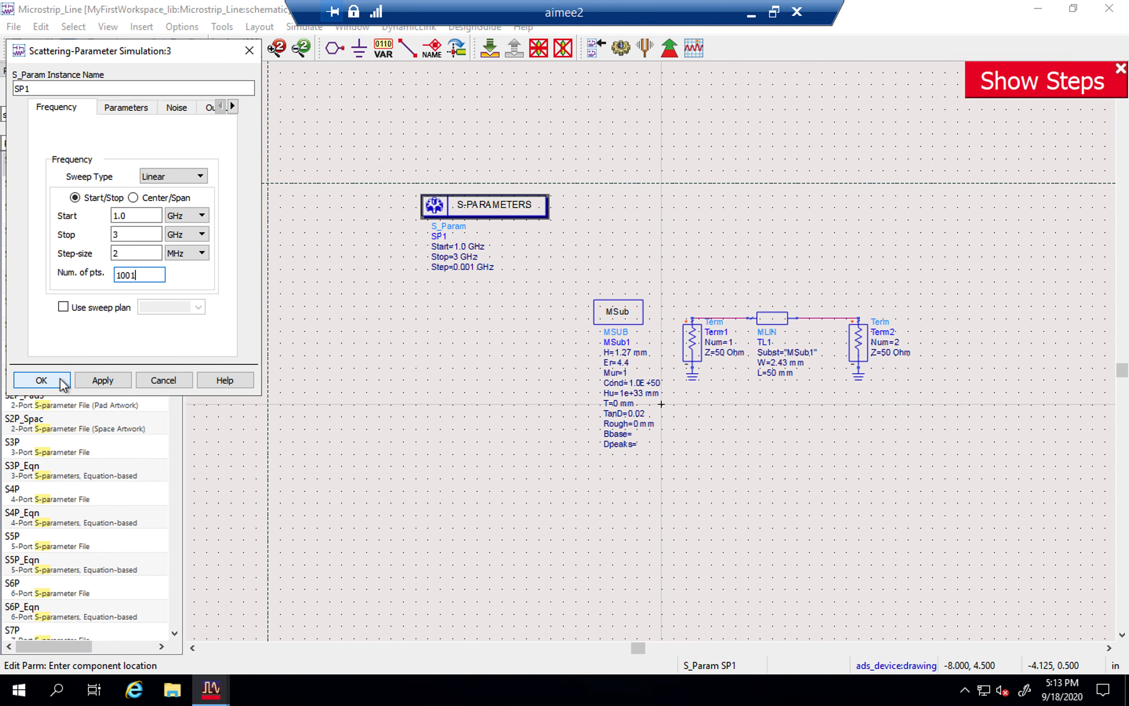
click(41, 380)
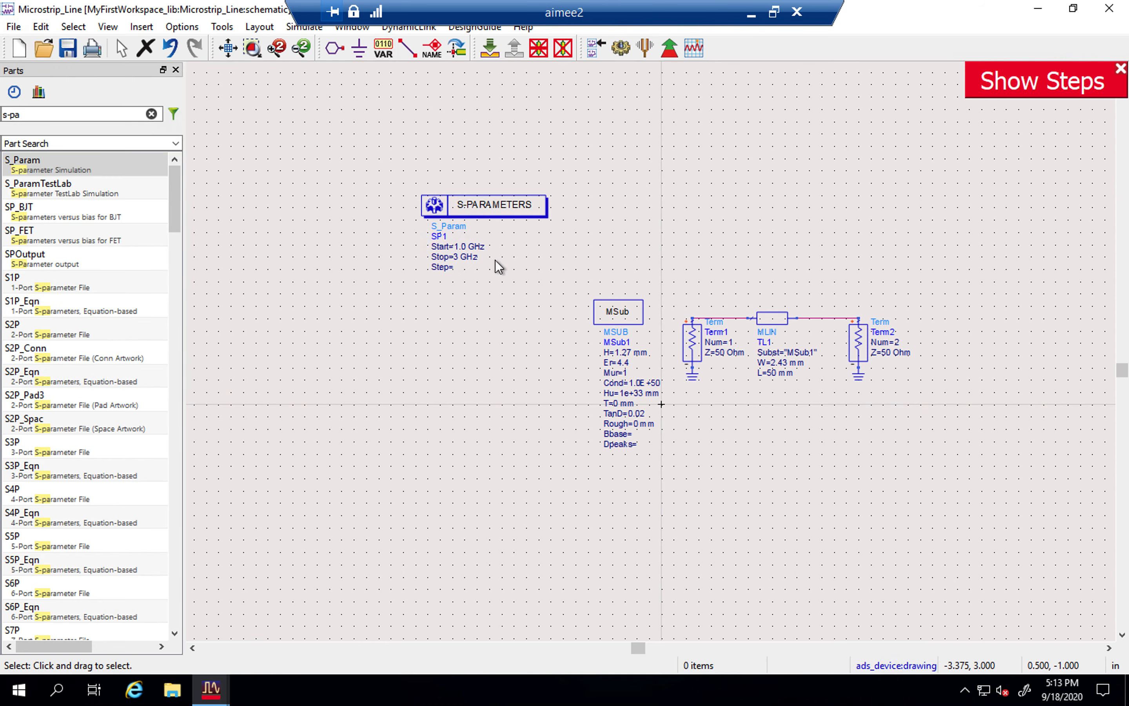
Step: Re-enter and reapply the 2 MHz step size of the S-parameter controller, and shift the controller slightly left on the schematic
click(453, 267)
key(Escape)
double_click(469, 202)
click(140, 252)
text(2)
click(110, 379)
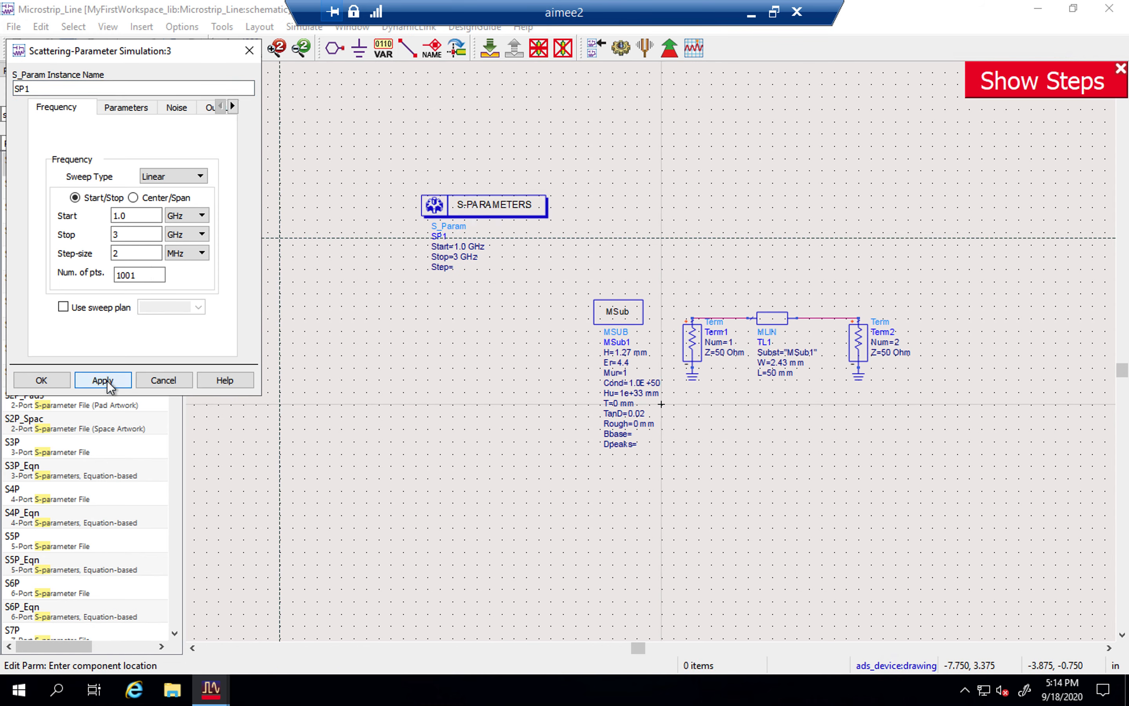
click(41, 380)
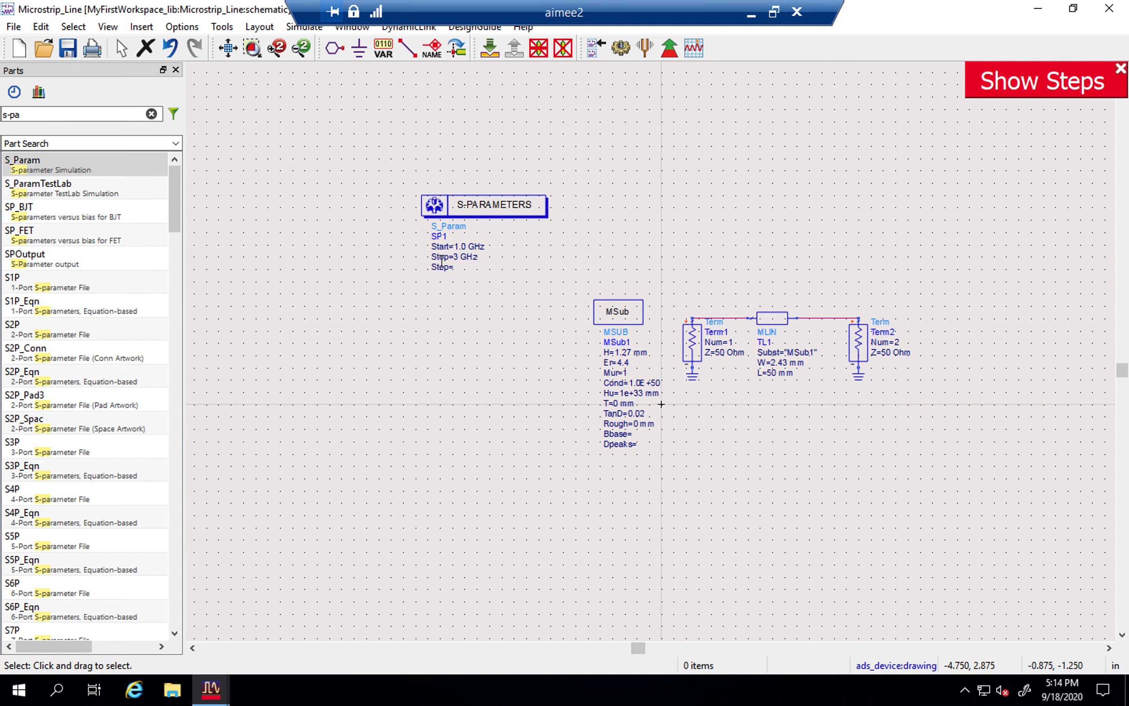
double_click(452, 201)
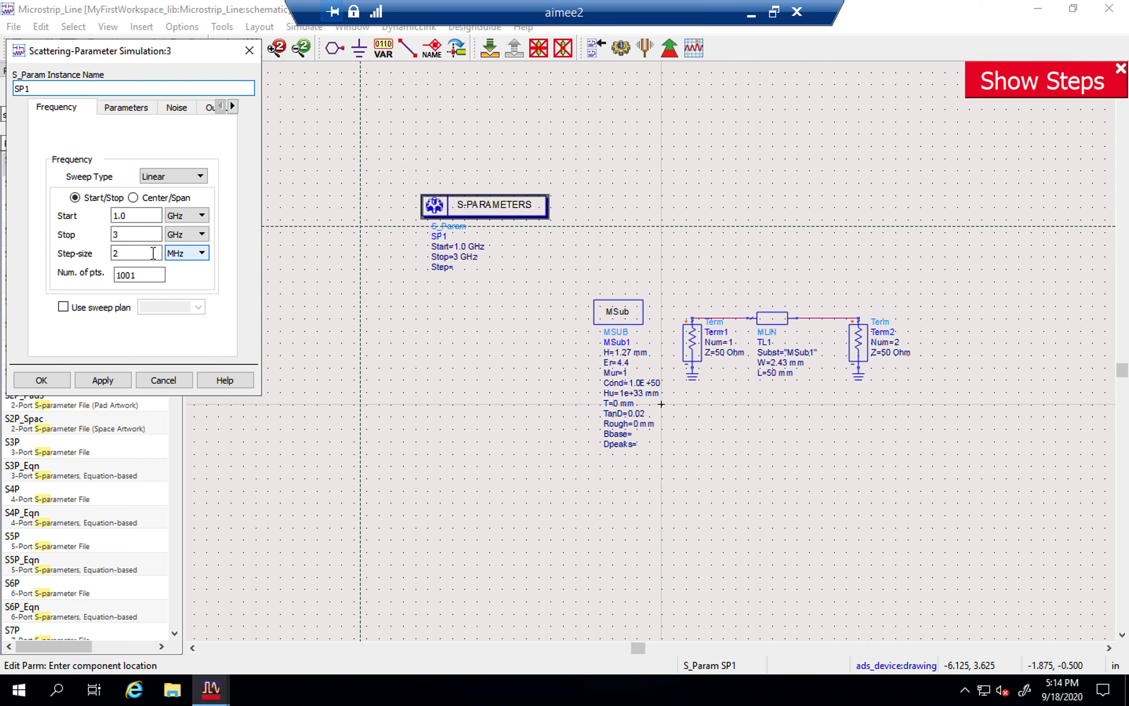
click(101, 379)
click(62, 379)
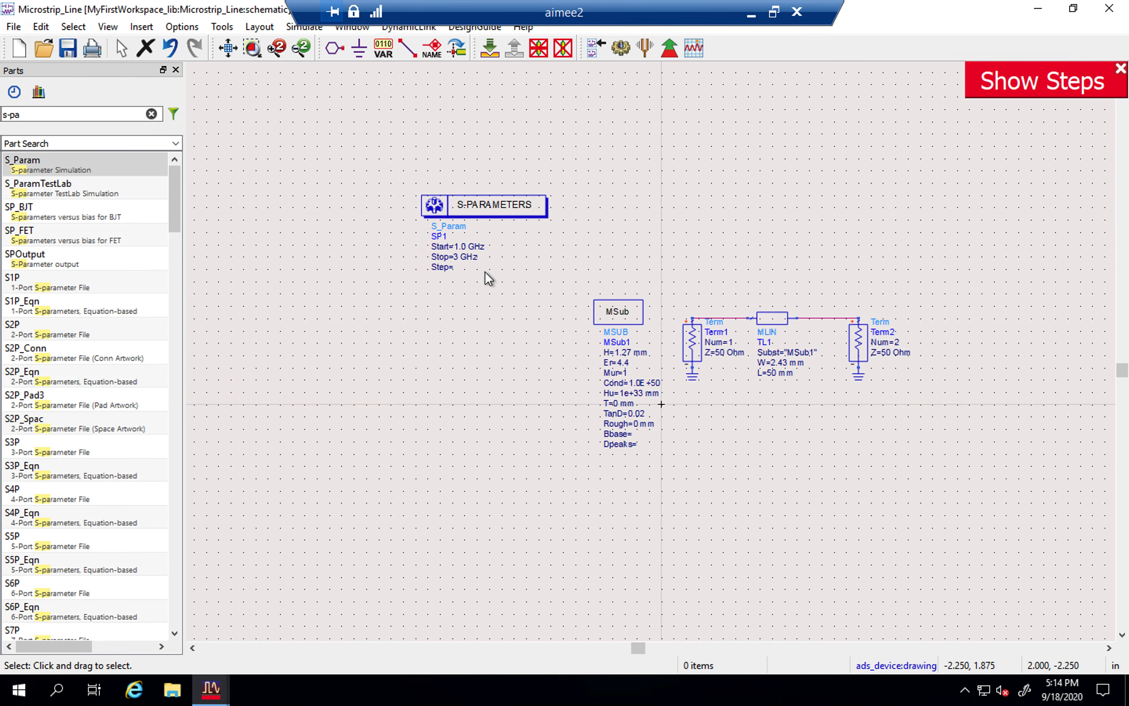
drag(477, 216, 459, 220)
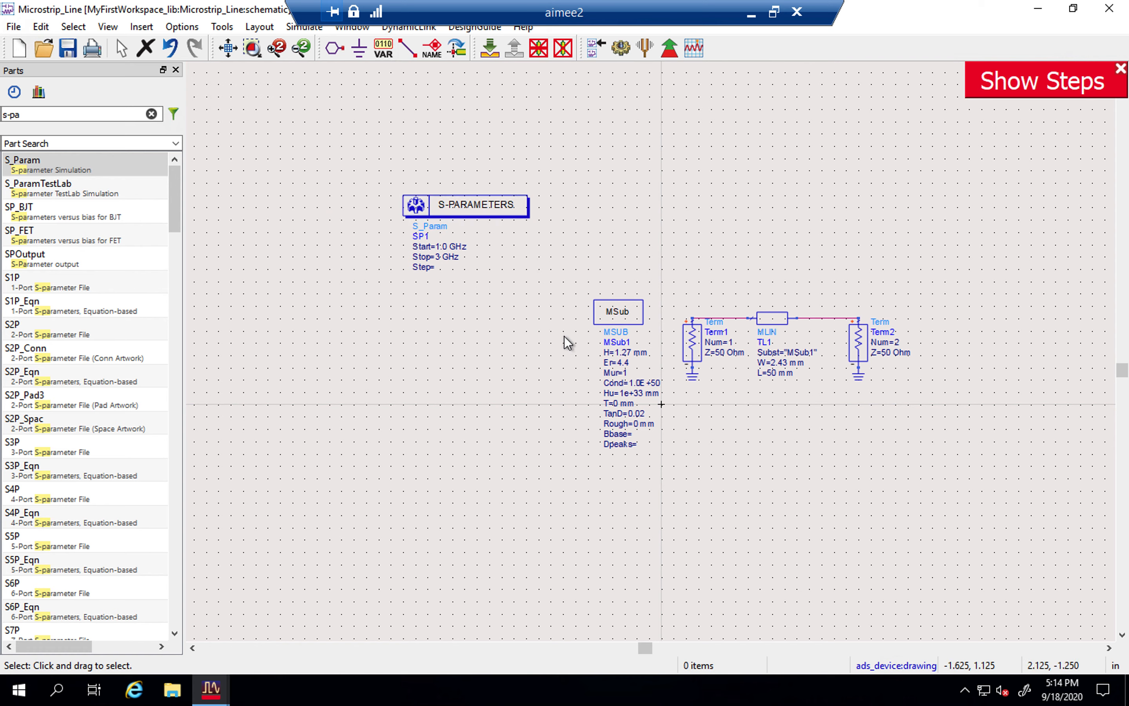
Step: Run the S-parameter simulation of the schematic and place a Smith chart on the data display page
click(621, 48)
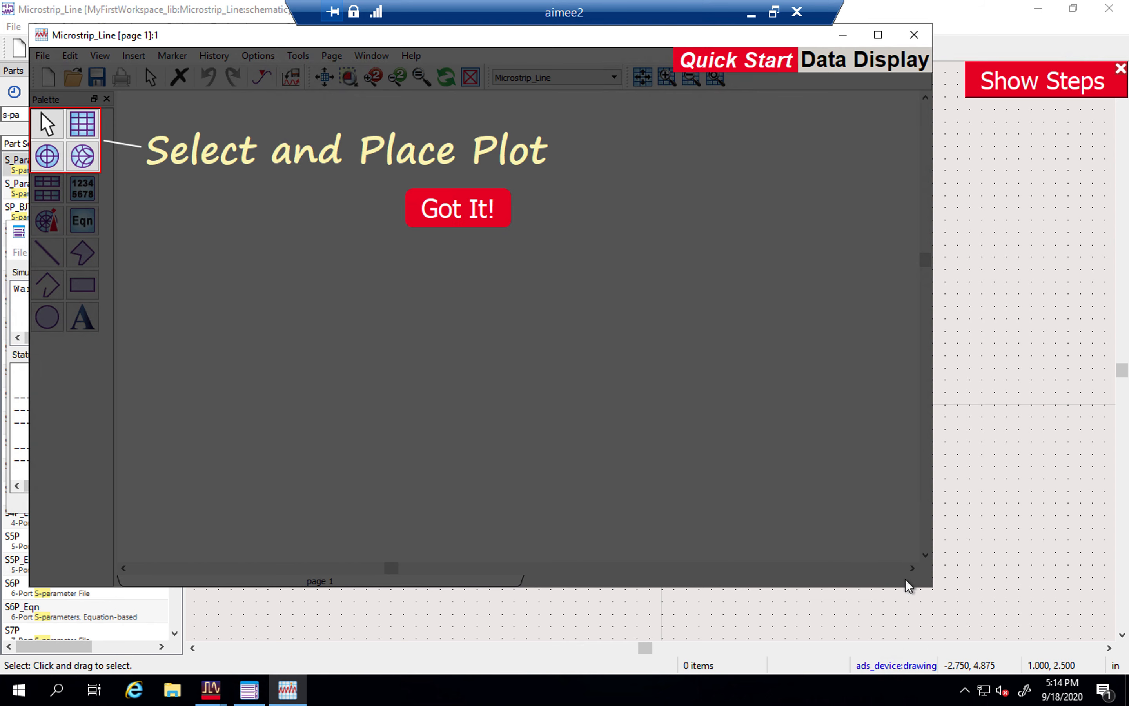
click(421, 211)
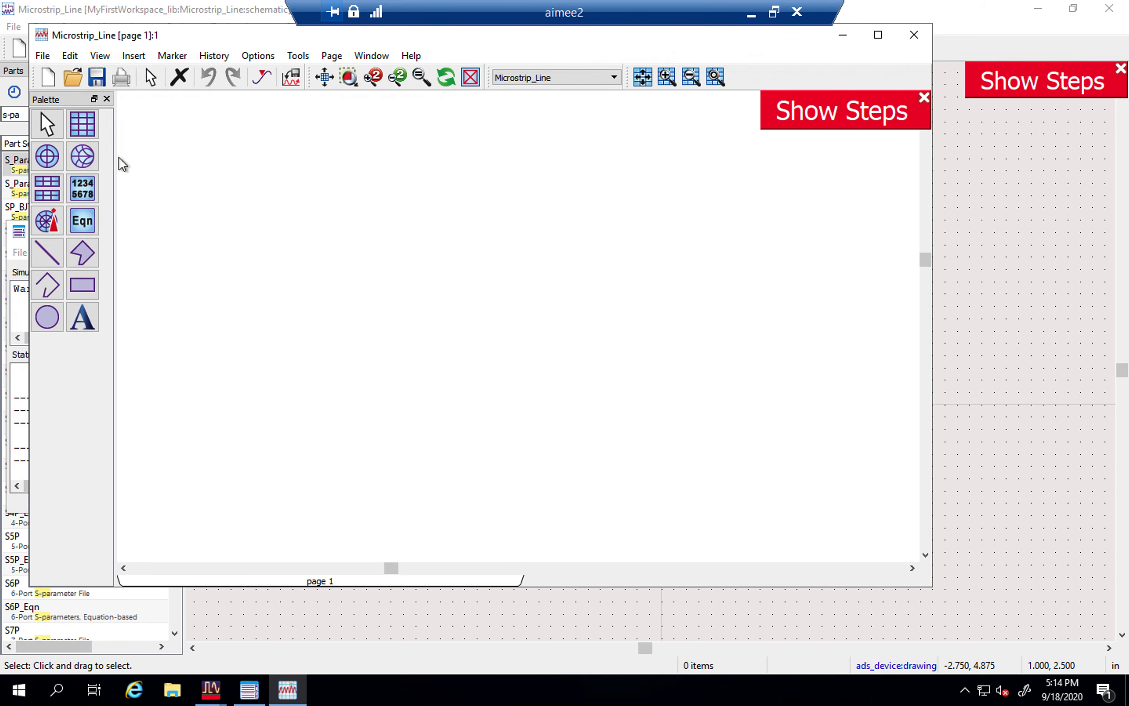
click(82, 133)
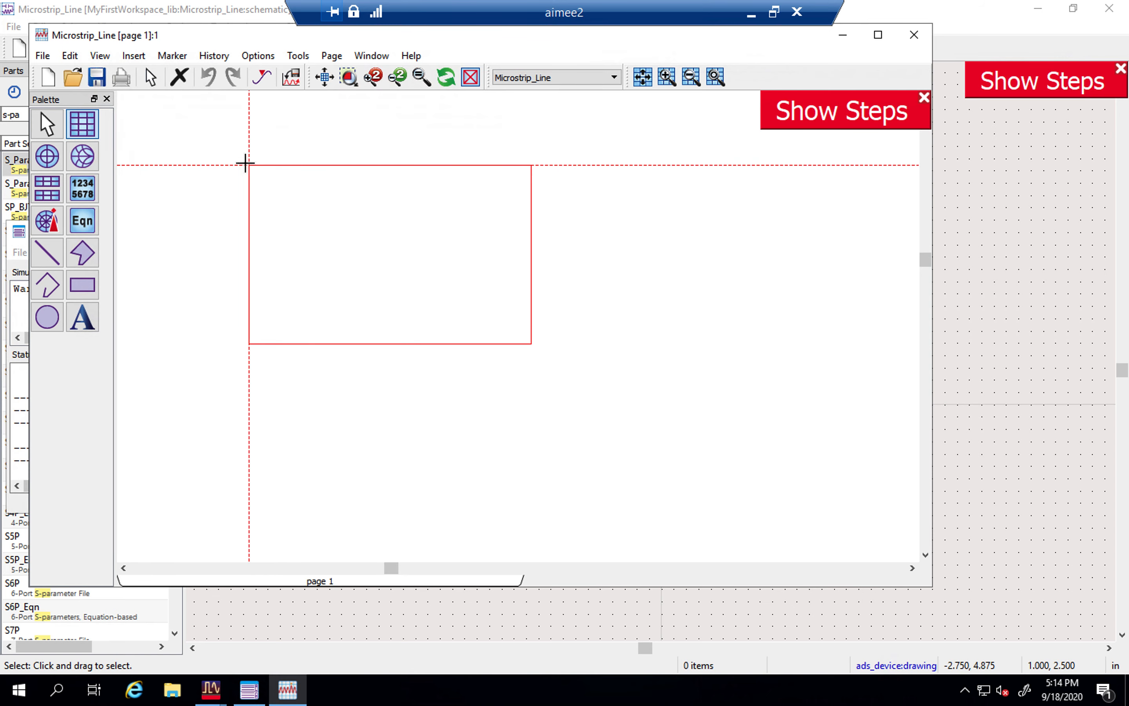
key(Escape)
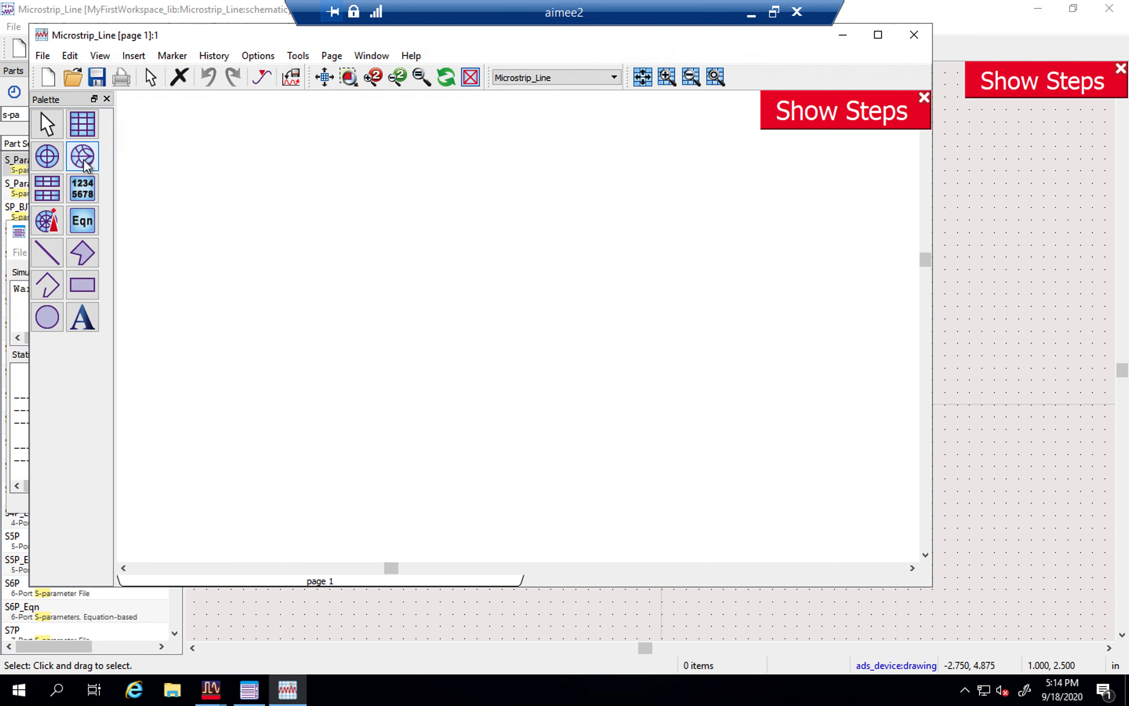
click(82, 159)
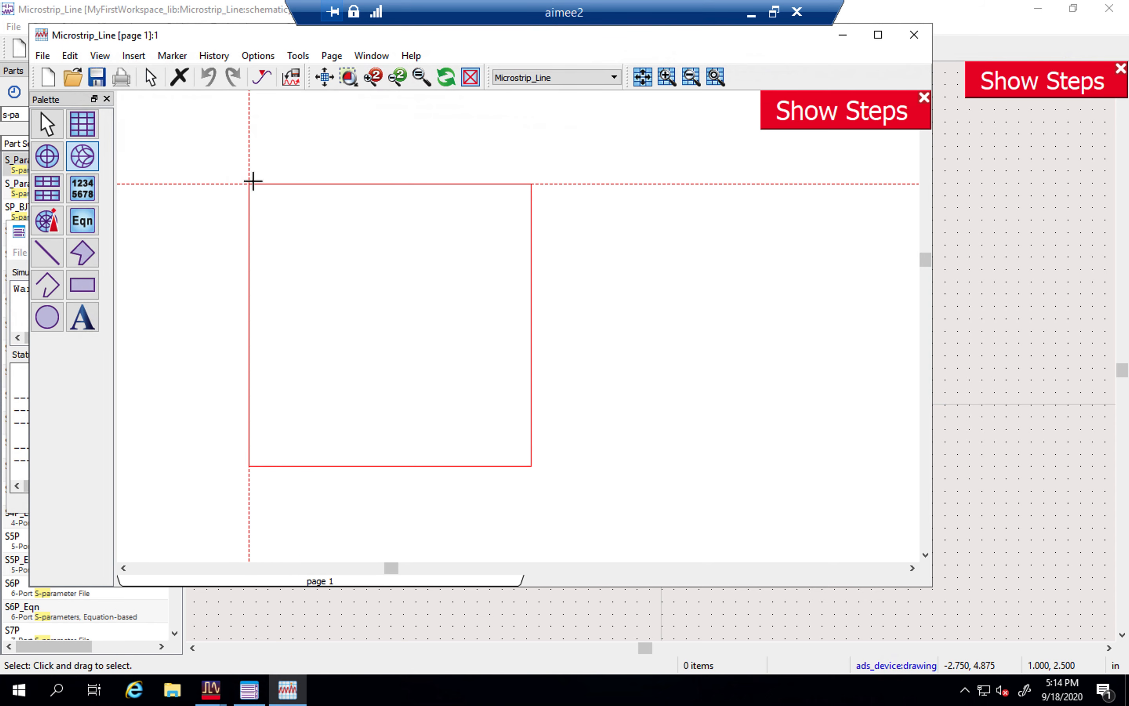
click(253, 182)
mouse_move(598, 332)
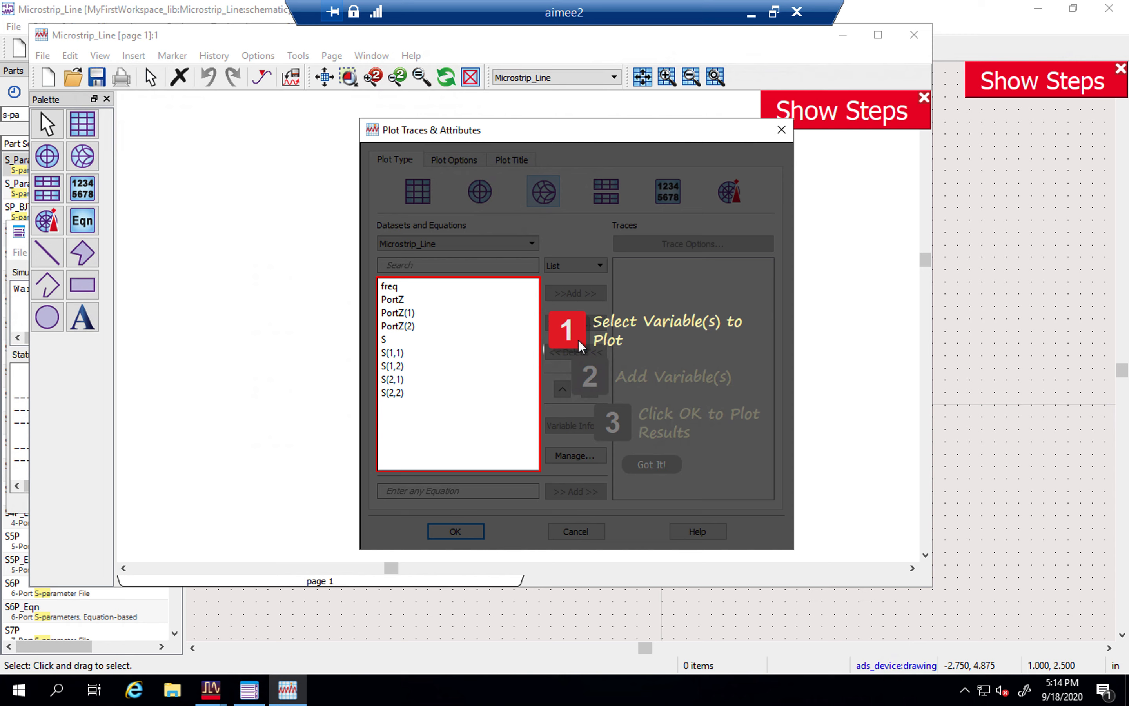
click(652, 464)
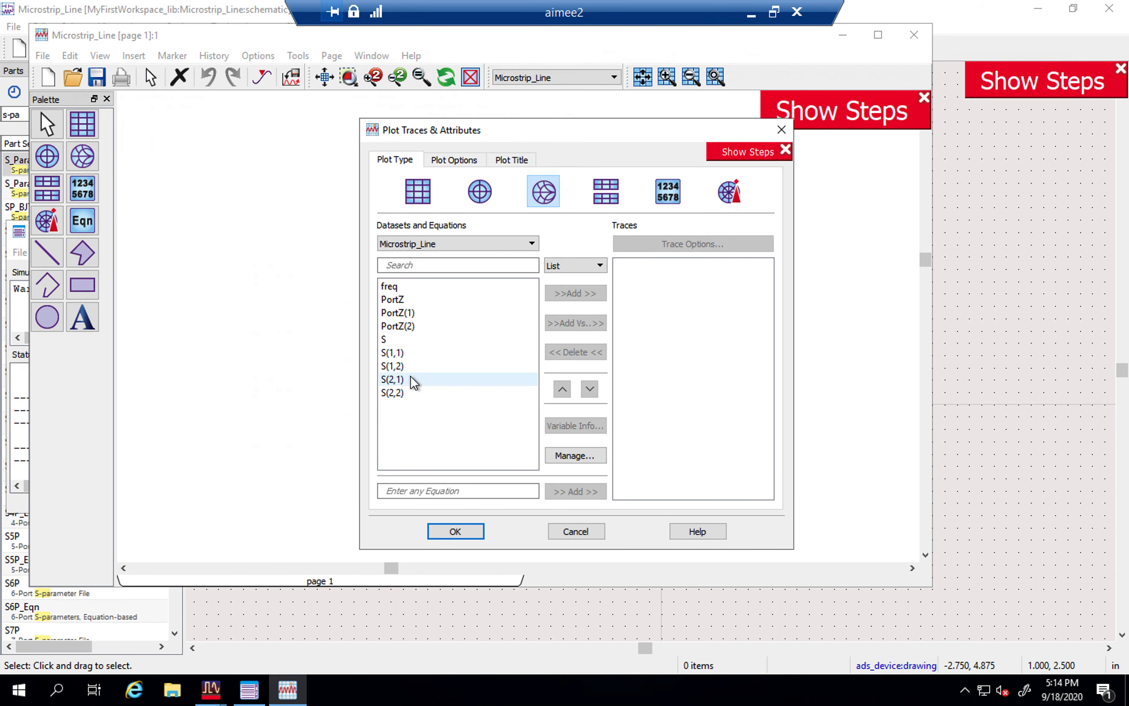
Step: Plot S(1,1) from the Microstrip_Line dataset on the Smith chart
click(399, 354)
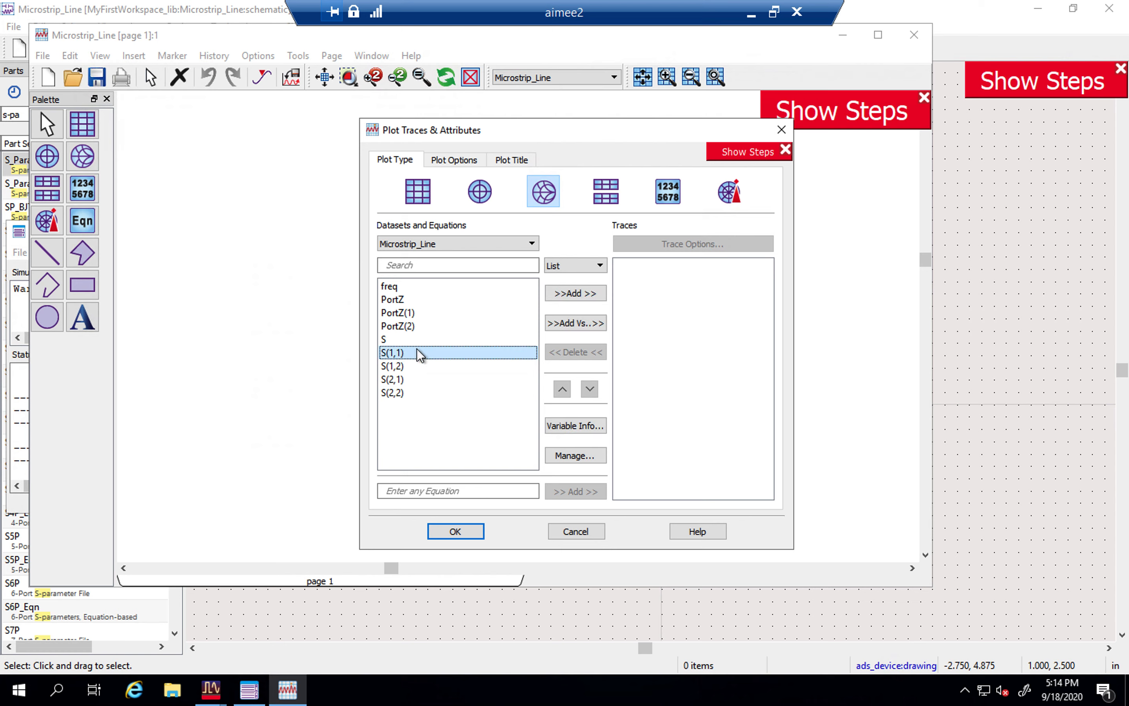
click(576, 294)
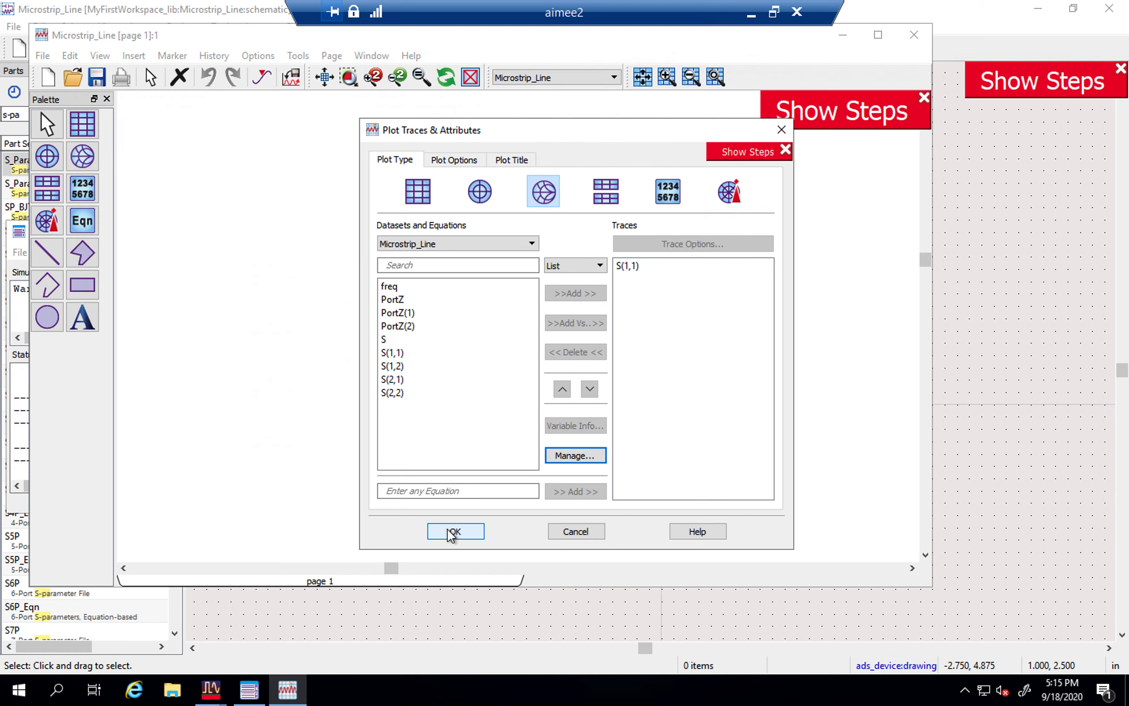
click(452, 532)
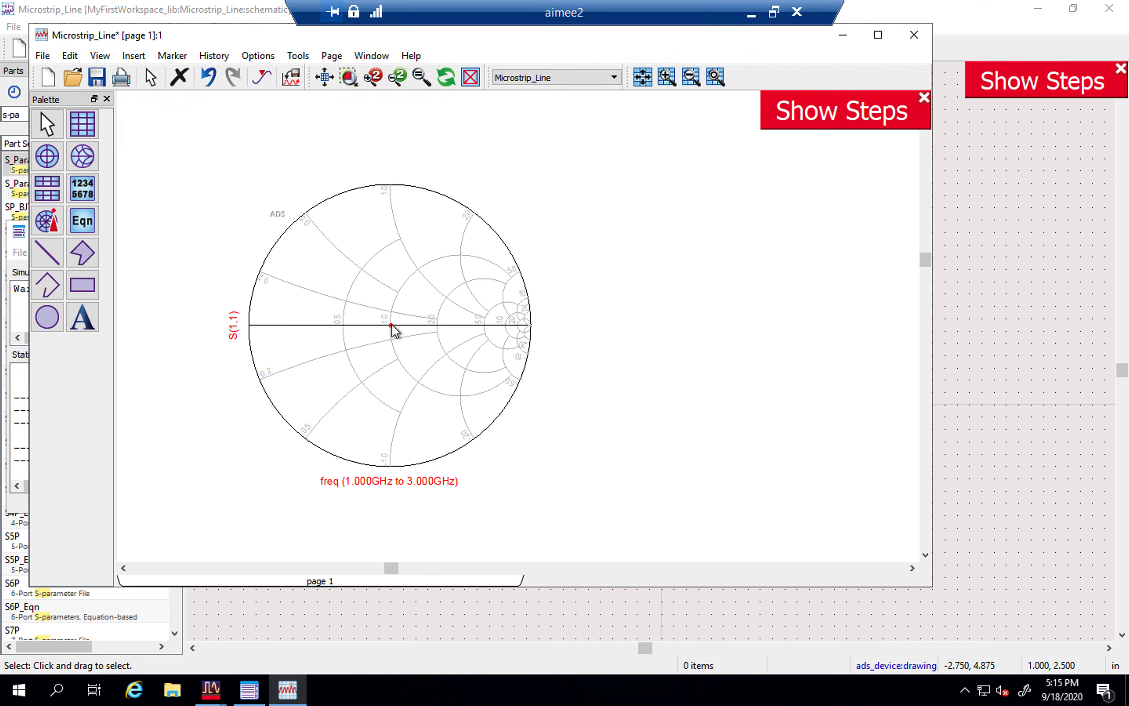
Step: Return to the schematic, find the VAR variables block in the parts library and place it above the MLIN circuit
mouse_move(391, 326)
click(1021, 294)
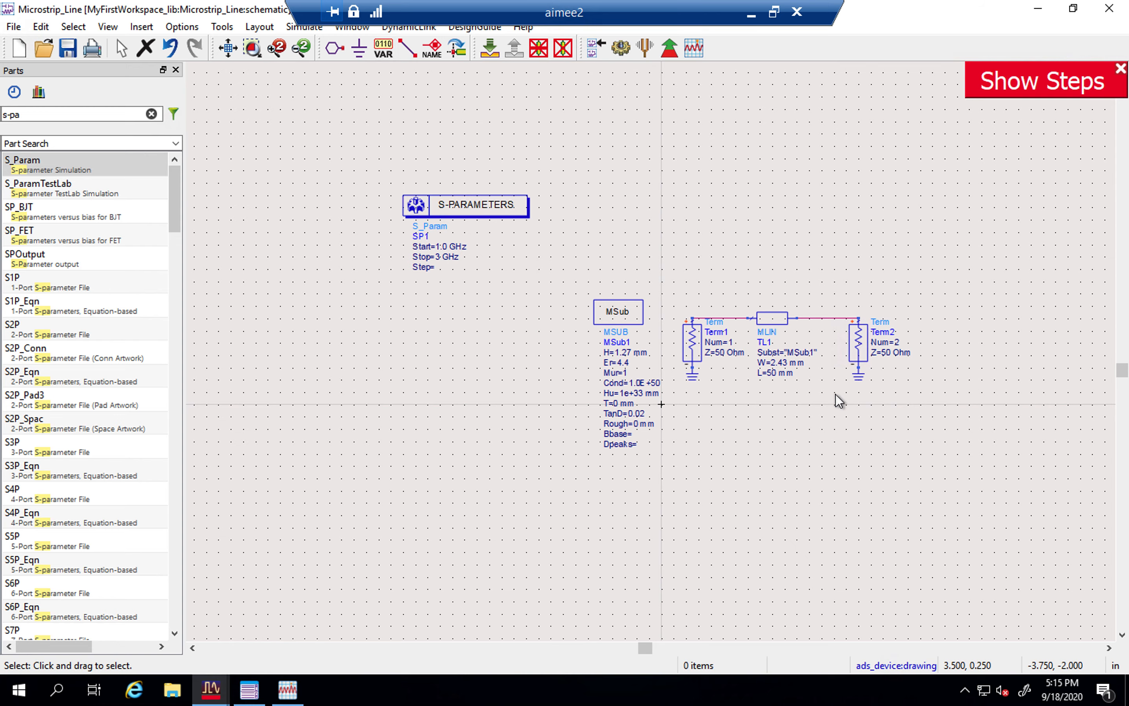
scroll(835, 394, down, 4)
scroll(835, 394, up, 5)
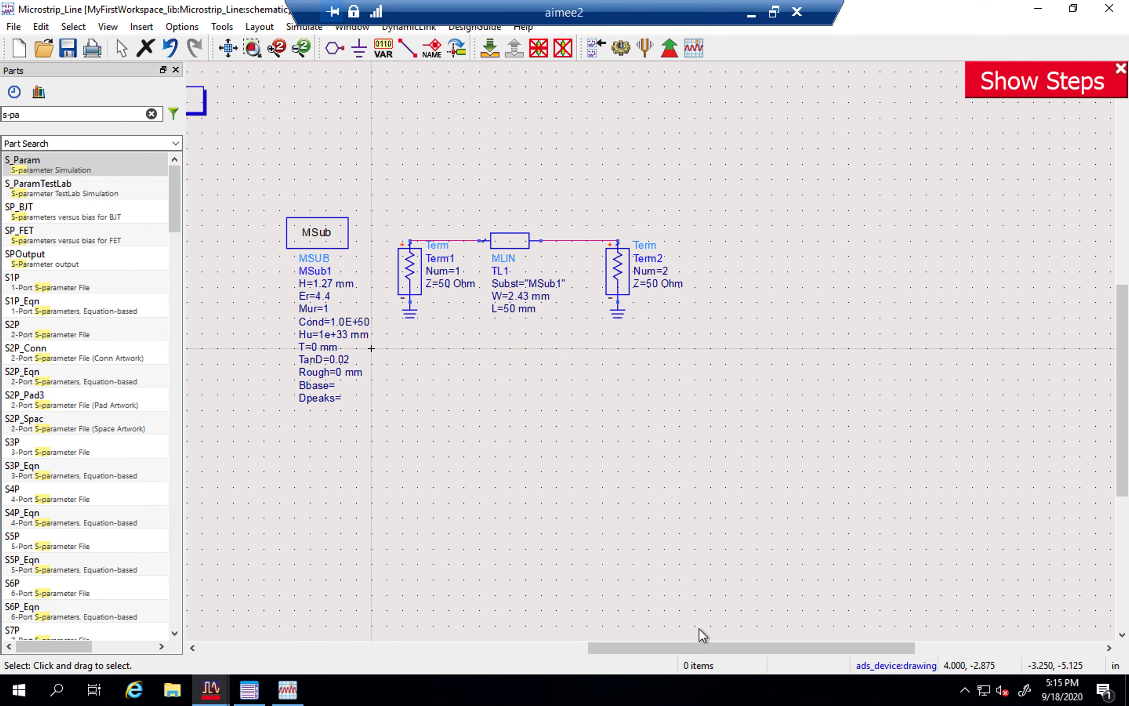
drag(709, 647, 631, 646)
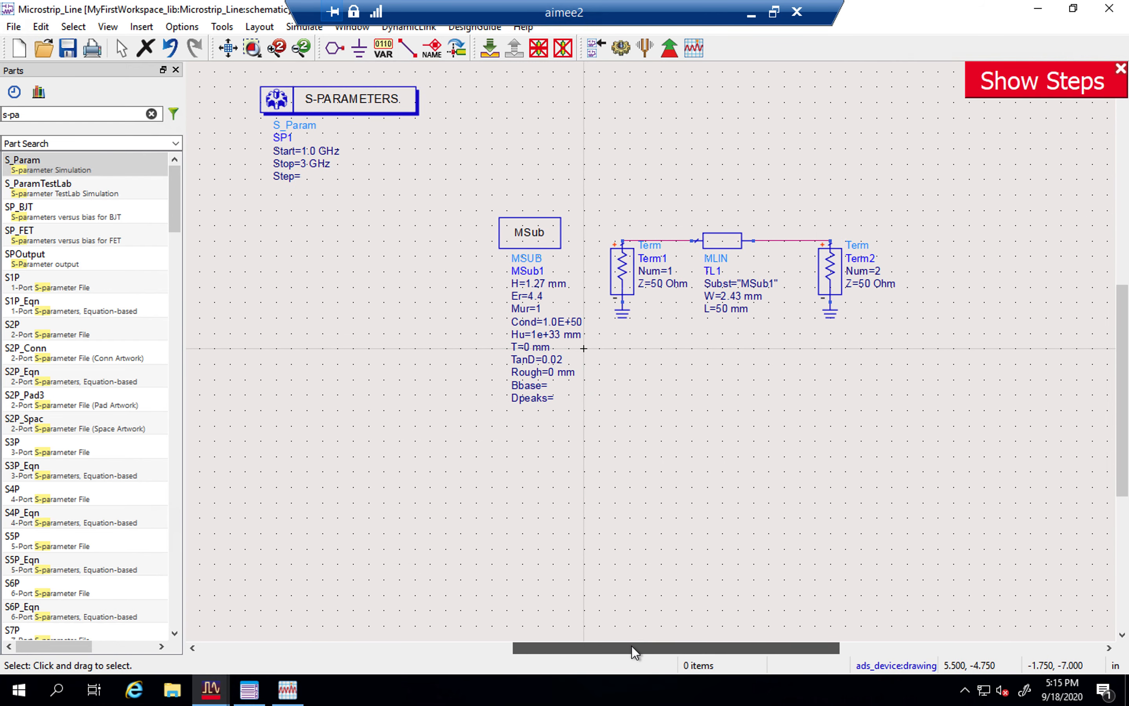
key(BackSpace)
key(BackSpace)
key(BackSpace)
key(BackSpace)
text(var)
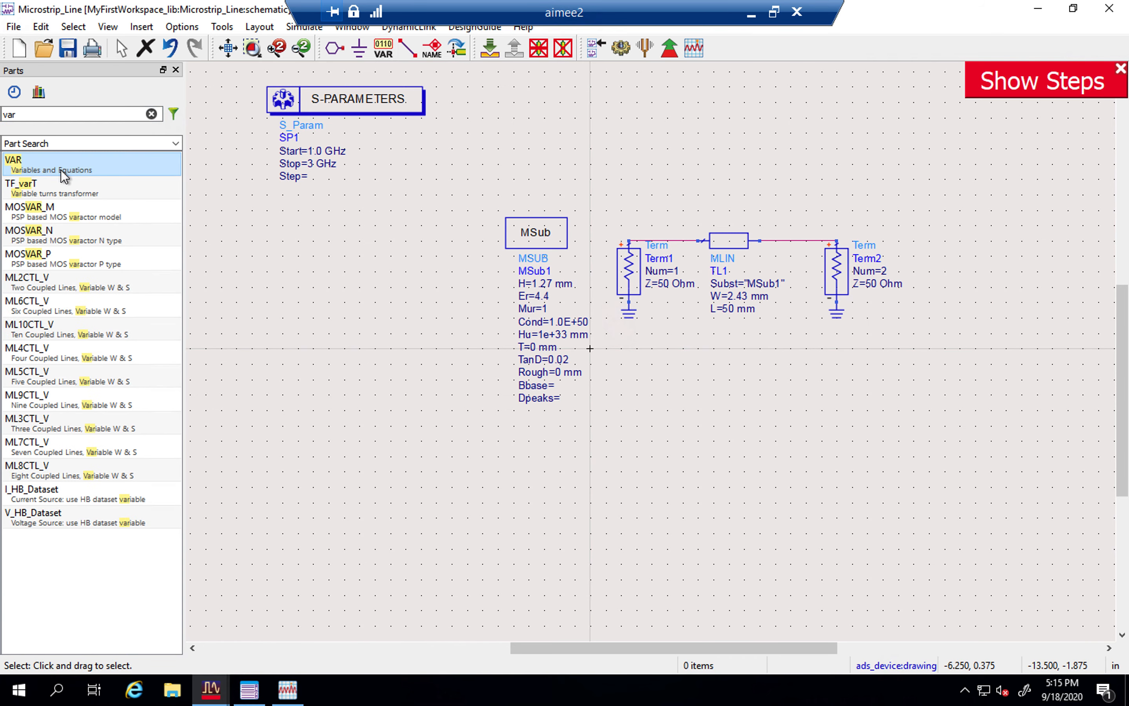
click(61, 170)
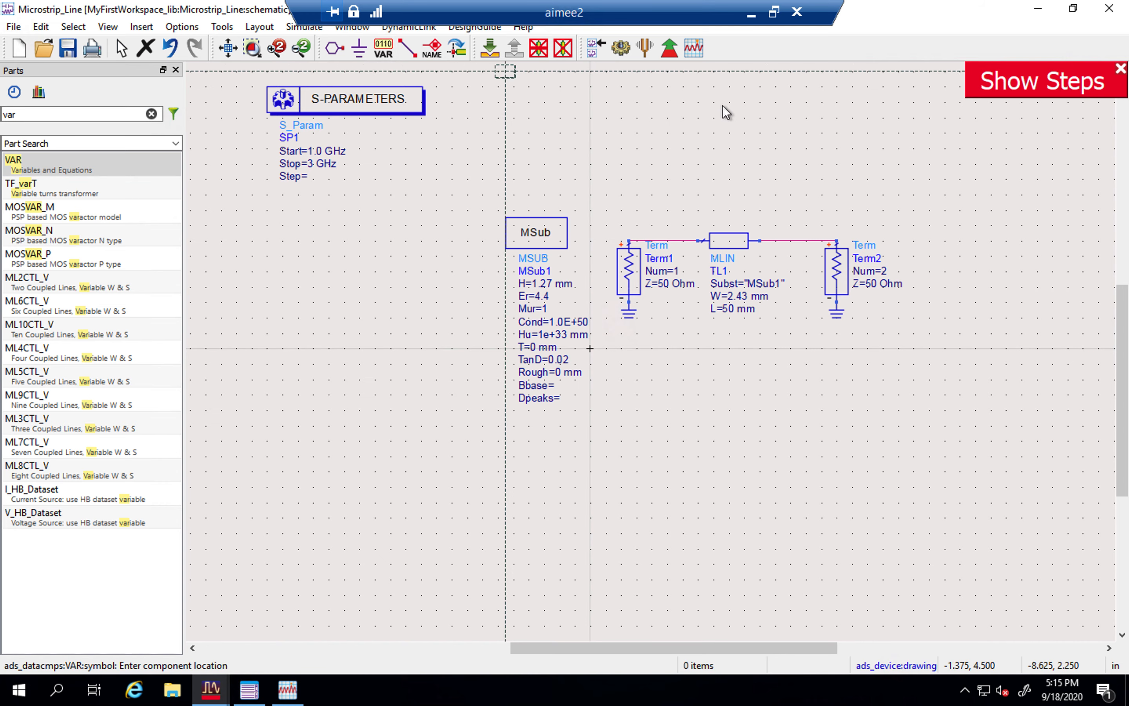
click(670, 109)
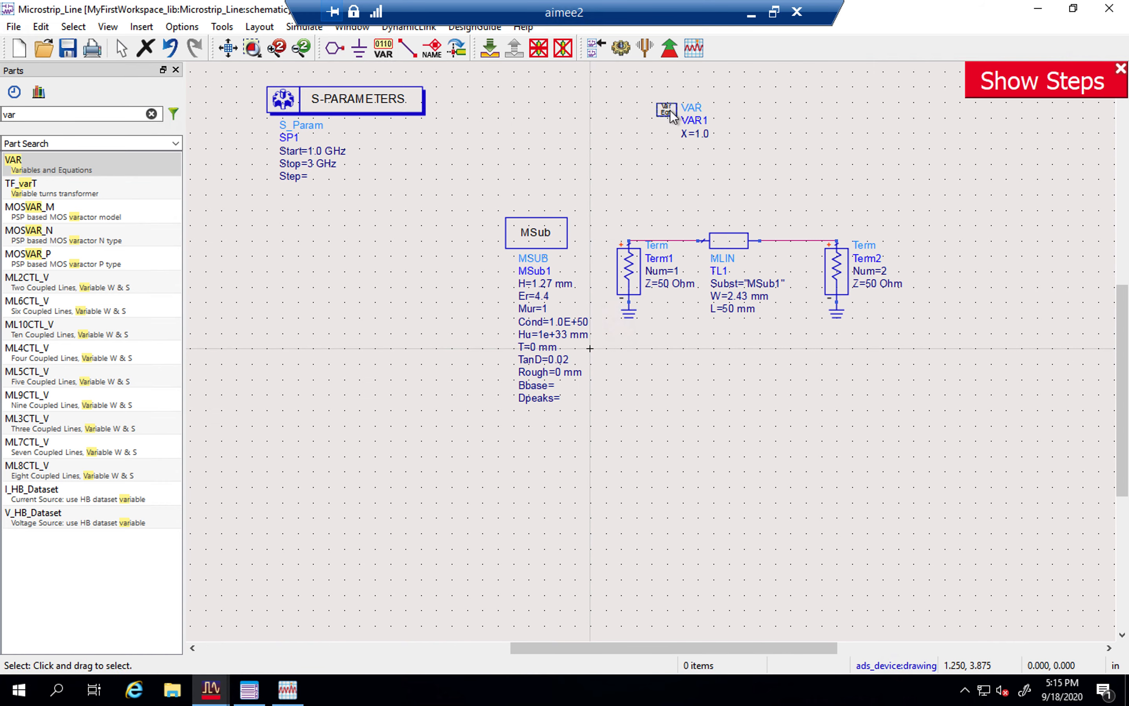
Step: Name the variable in the VAR block MS_W and set its value to 2.43
double_click(700, 134)
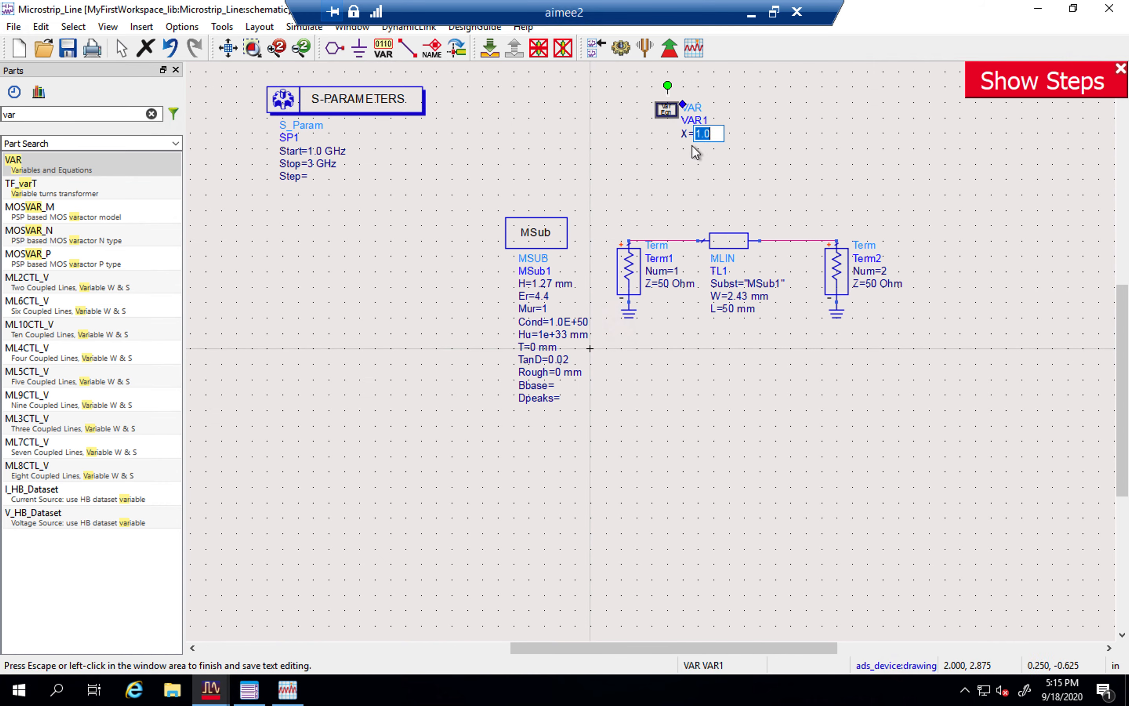
double_click(664, 108)
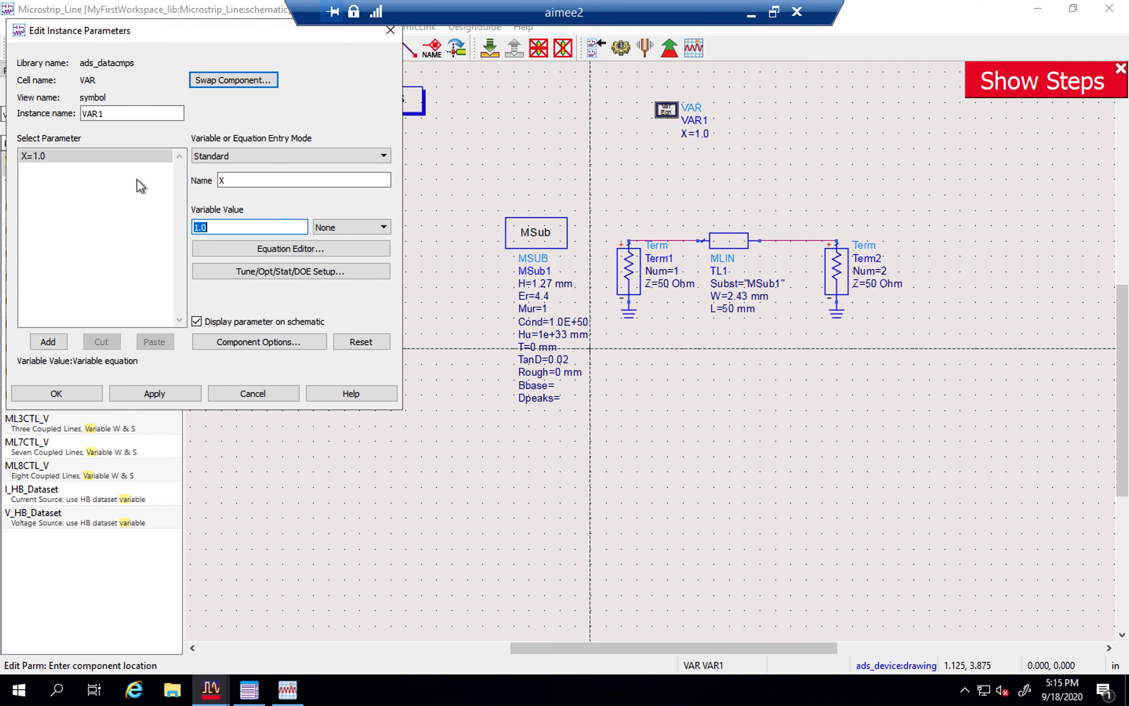
click(258, 182)
key(BackSpace)
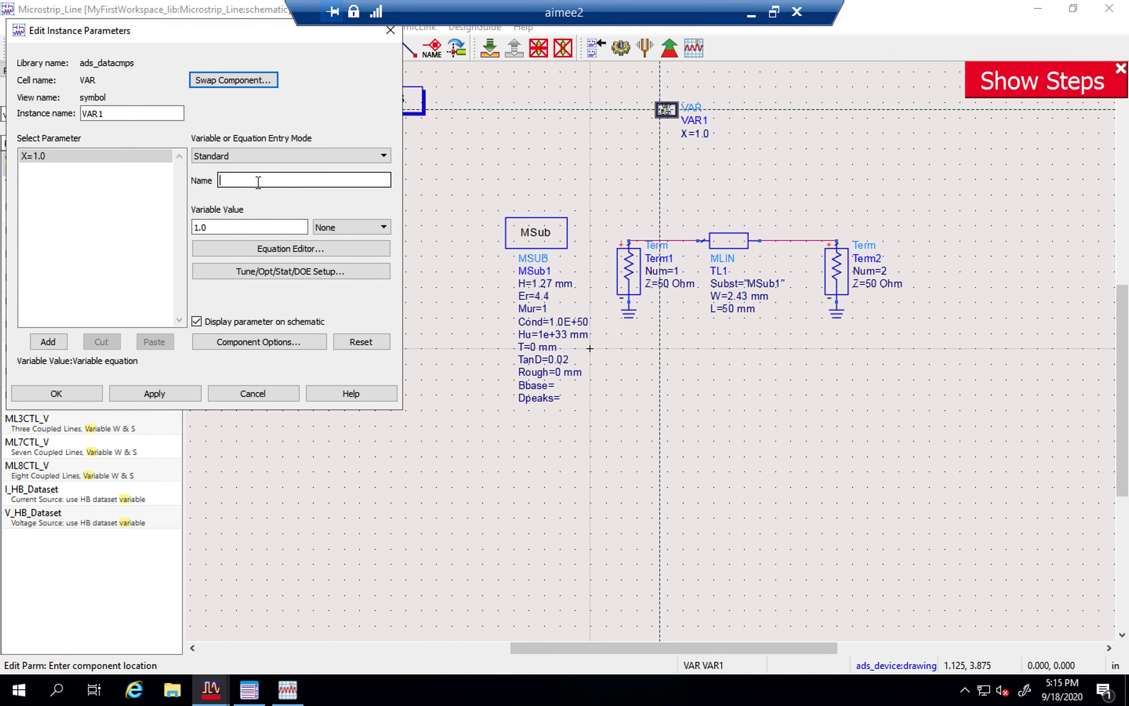
text(MS_W)
click(223, 225)
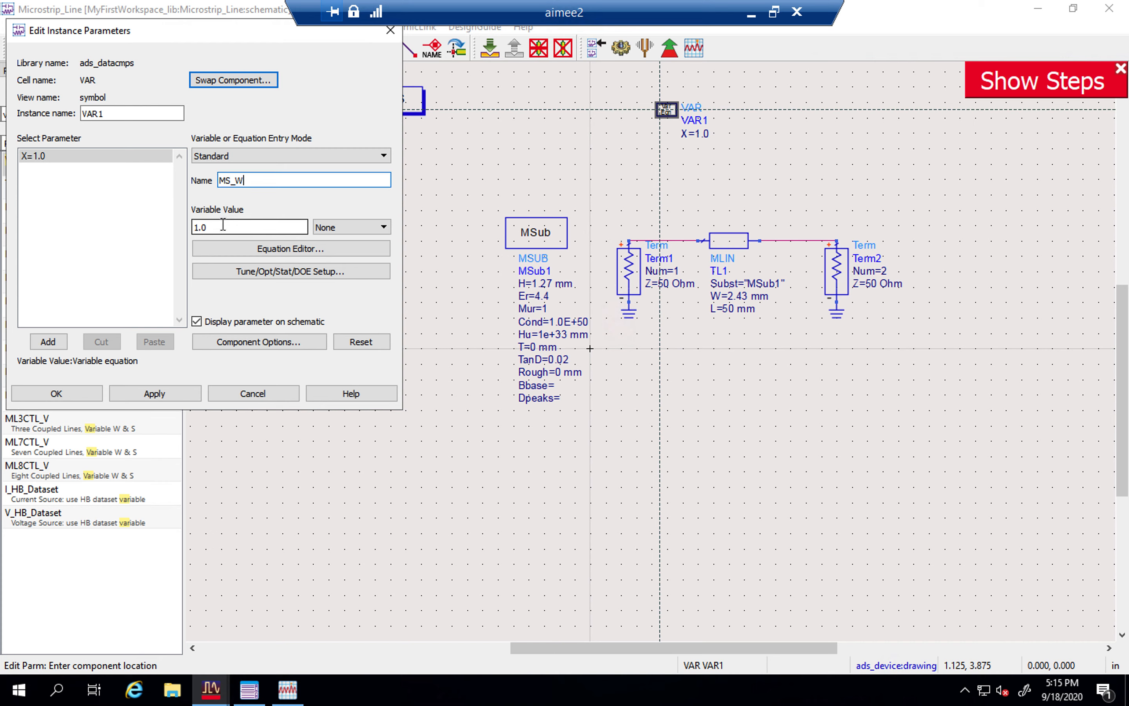
key(BackSpace)
key(BackSpace)
key(BackSpace)
text(2.43)
Step: Enable tuning for MS_W with a minimum of 1, a maximum of 5 and a step of 0.5
click(262, 271)
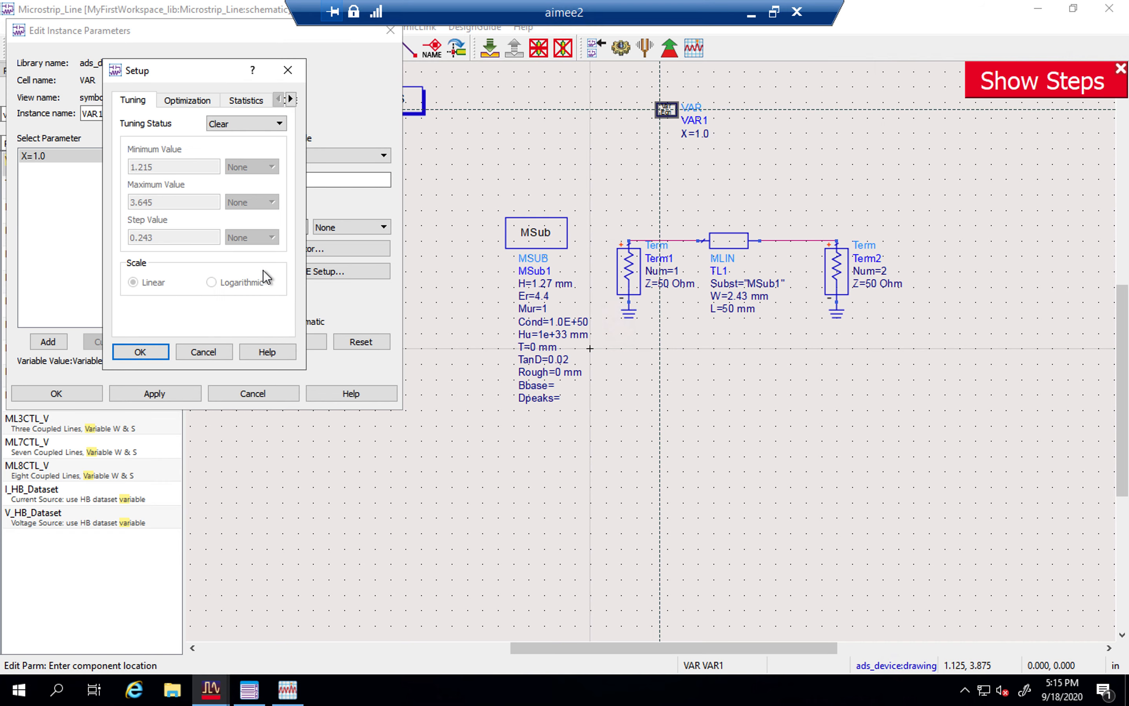
click(250, 125)
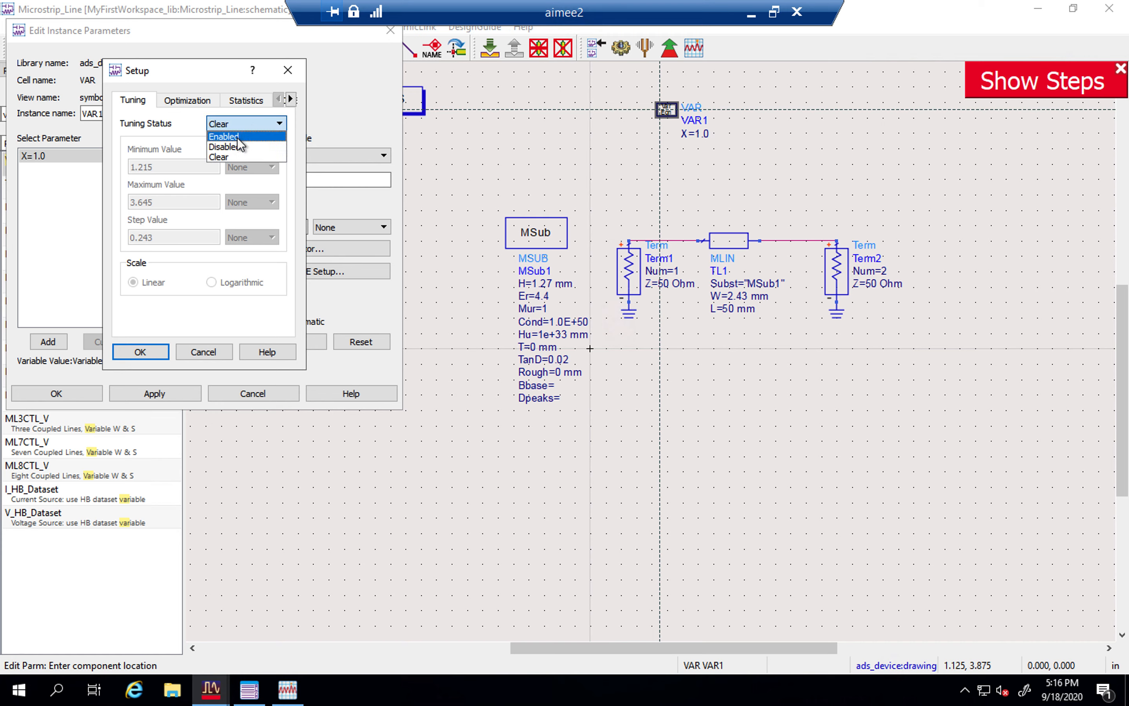
click(238, 137)
drag(163, 170, 113, 206)
text(1)
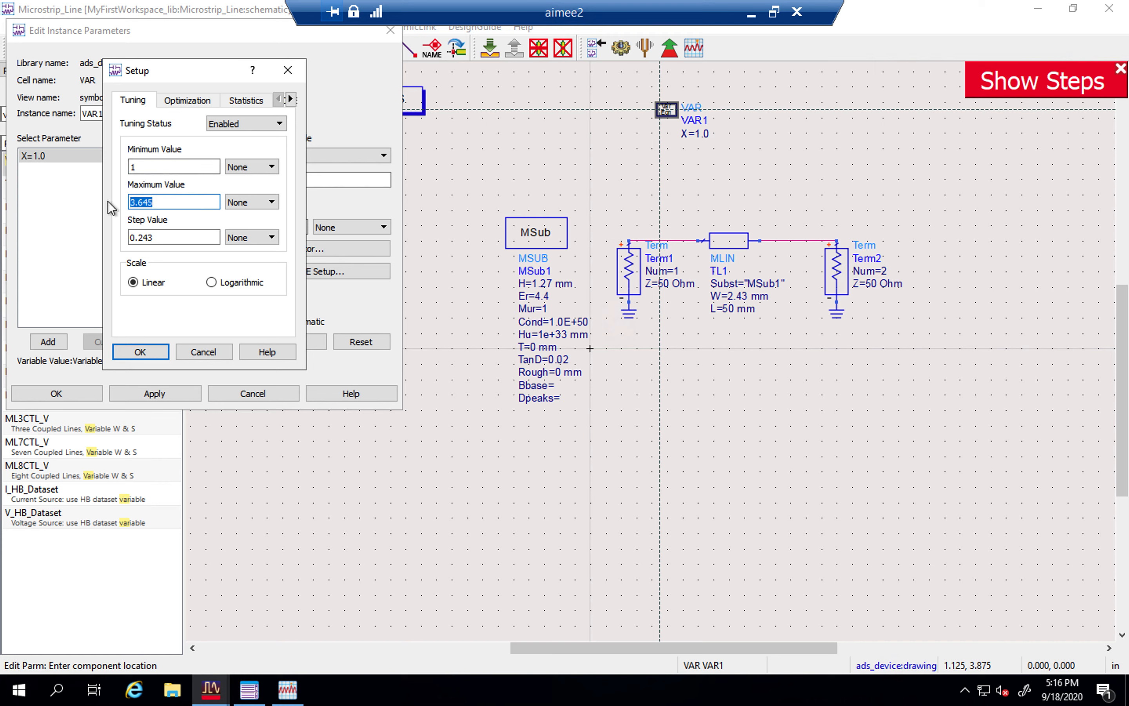
text(5)
drag(167, 238, 106, 237)
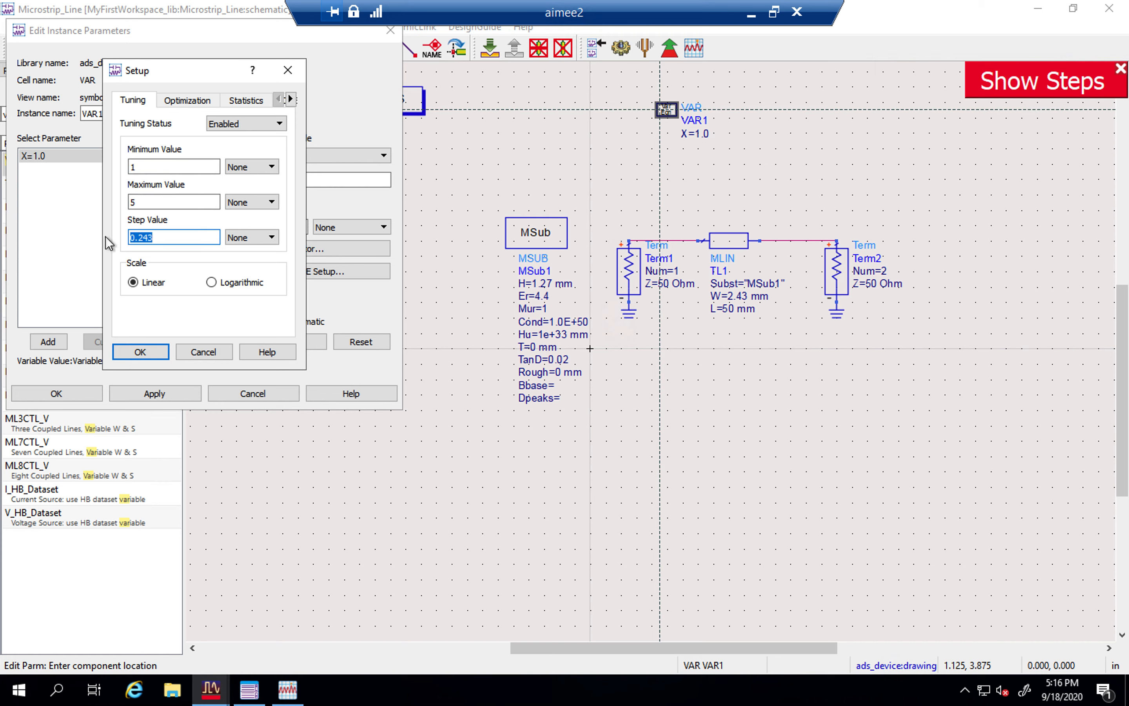
text(0.5)
click(141, 353)
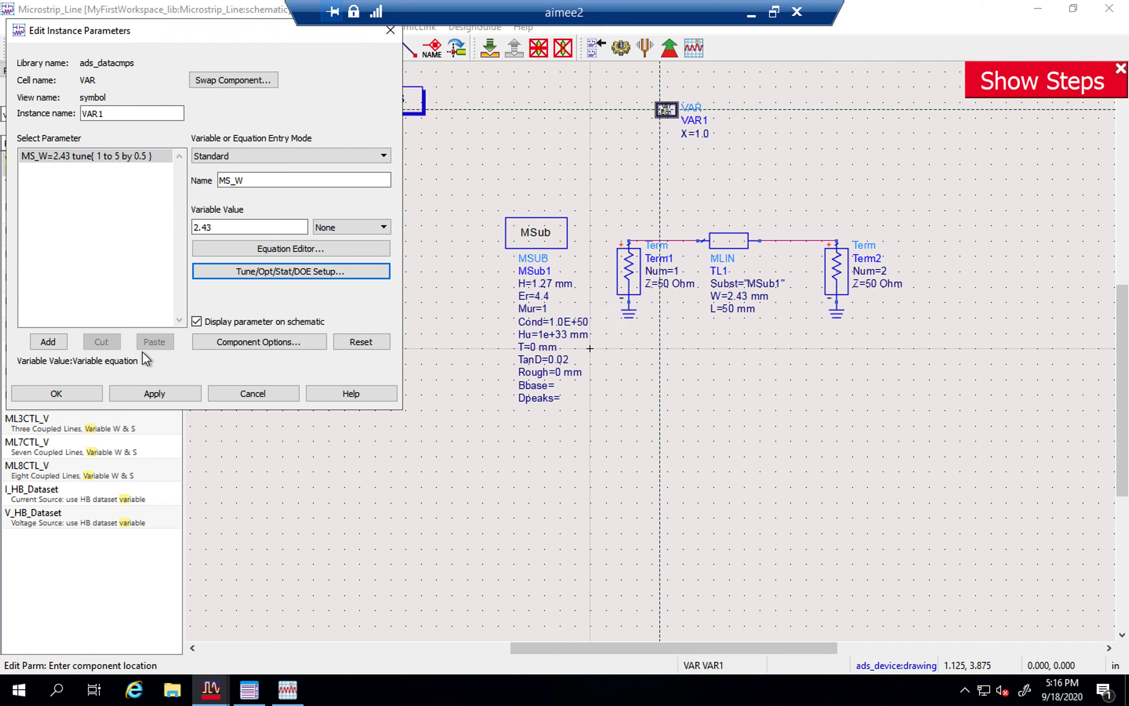
Step: Apply the MS_W variable settings and set the MLIN line width W to MS_W mm
click(126, 397)
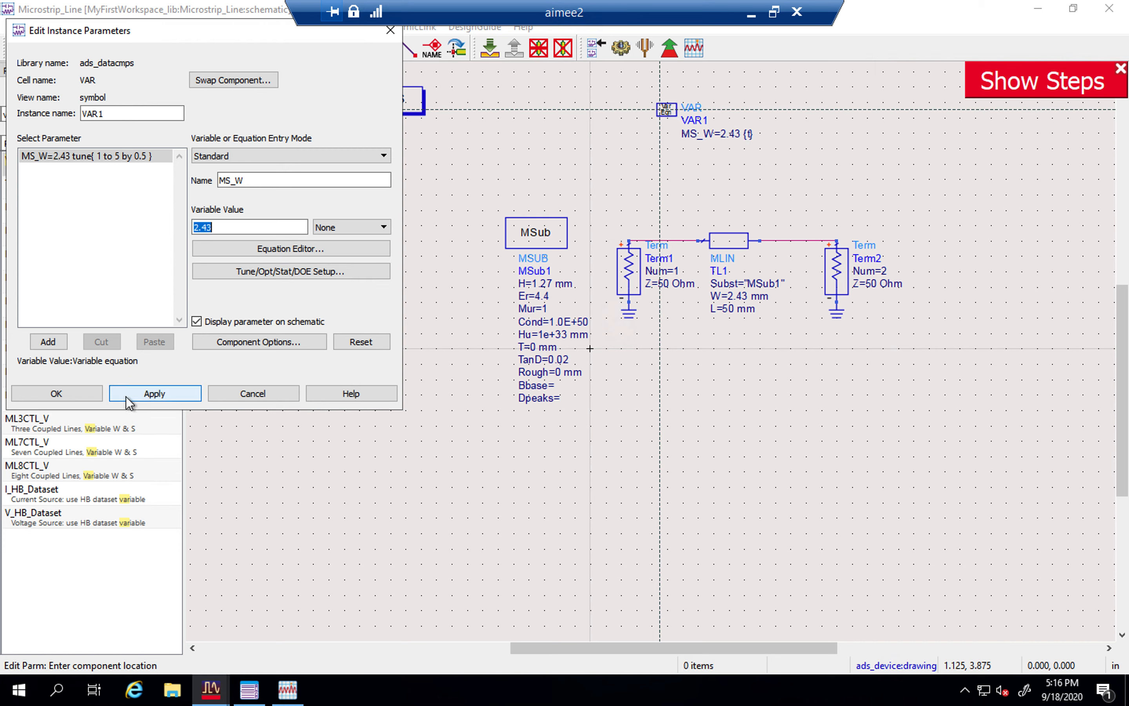
click(77, 395)
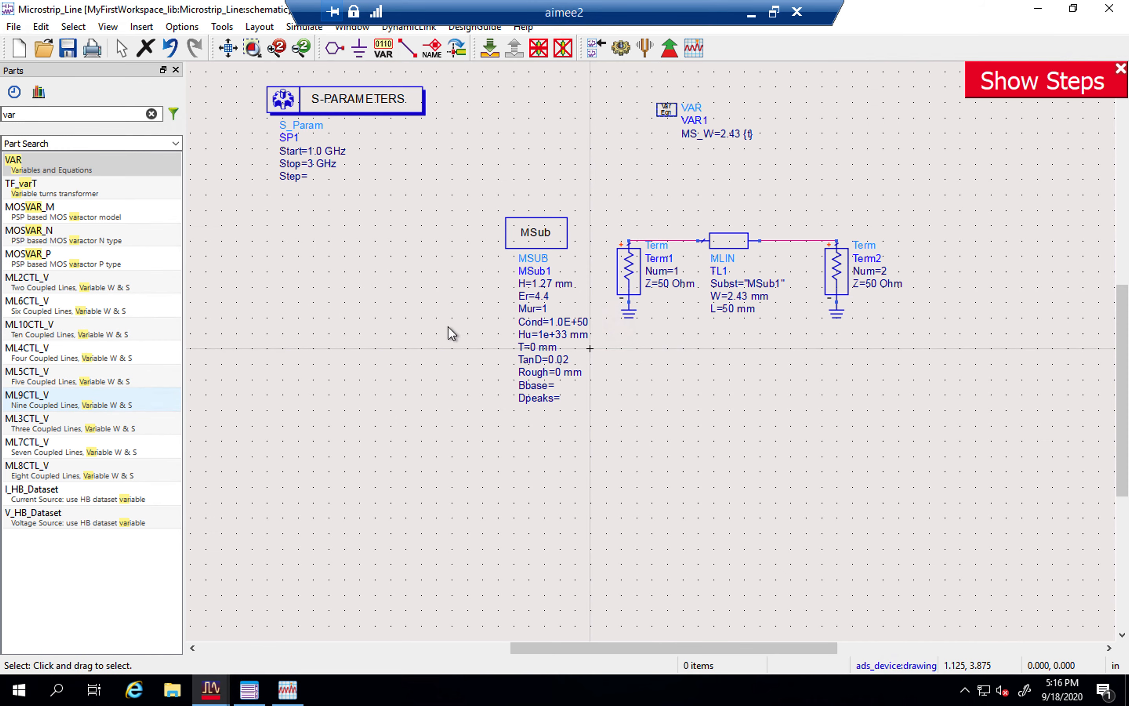
double_click(740, 296)
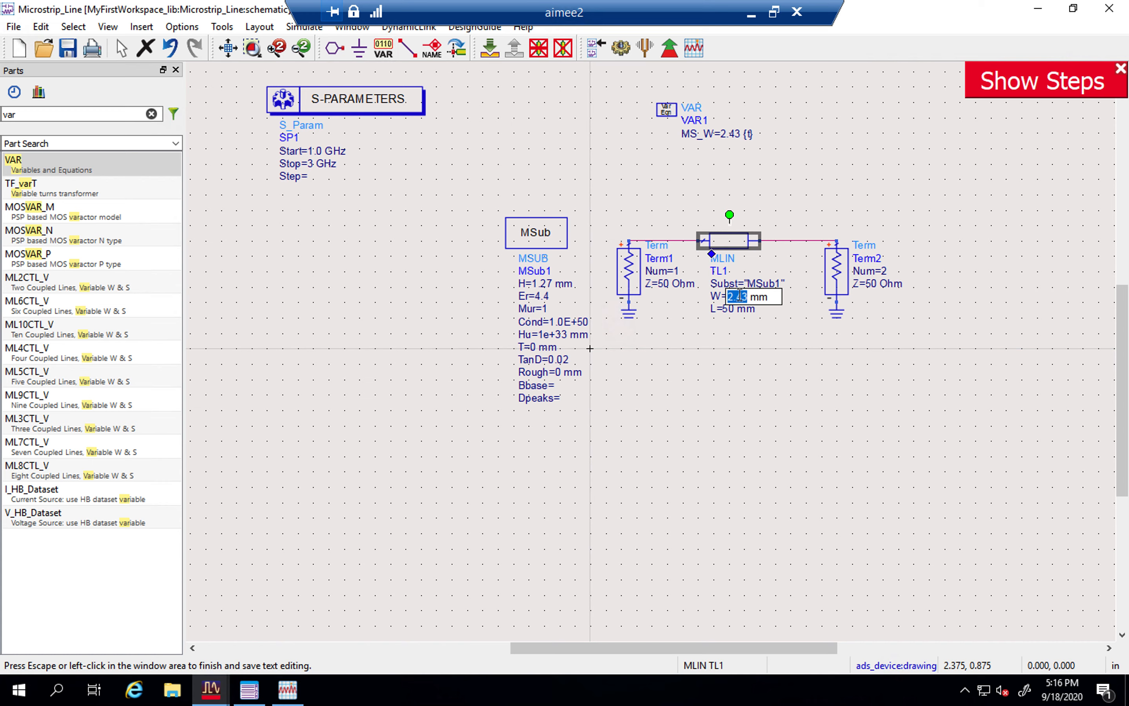
text(MS_W)
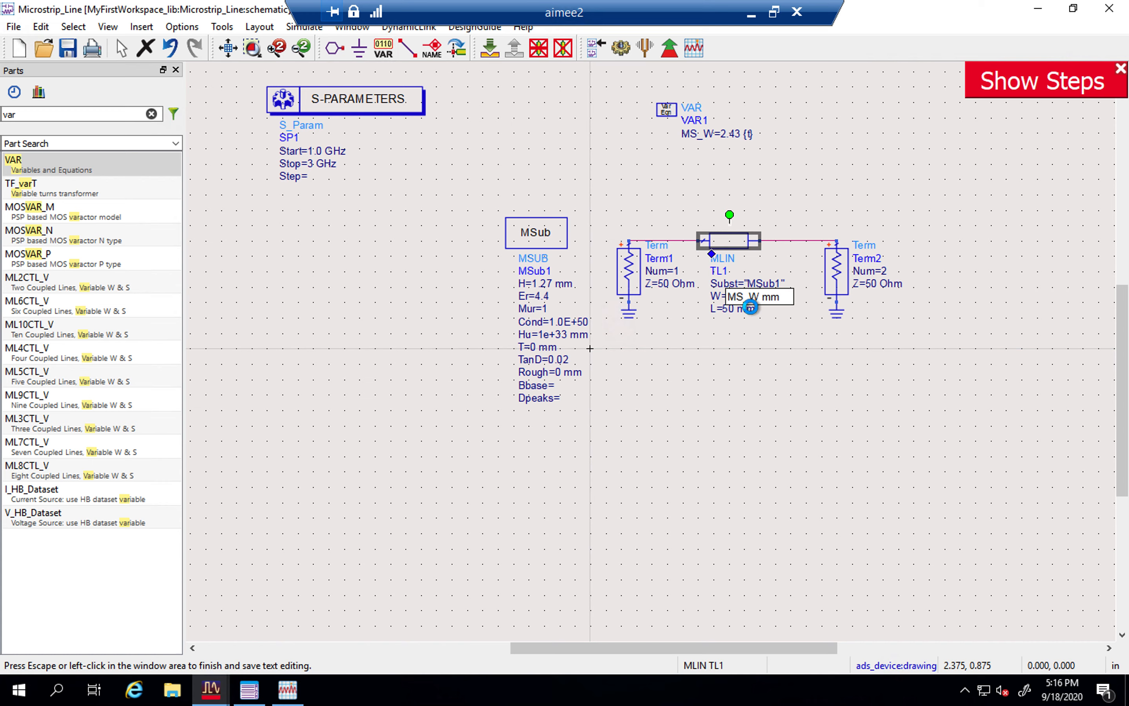
click(604, 109)
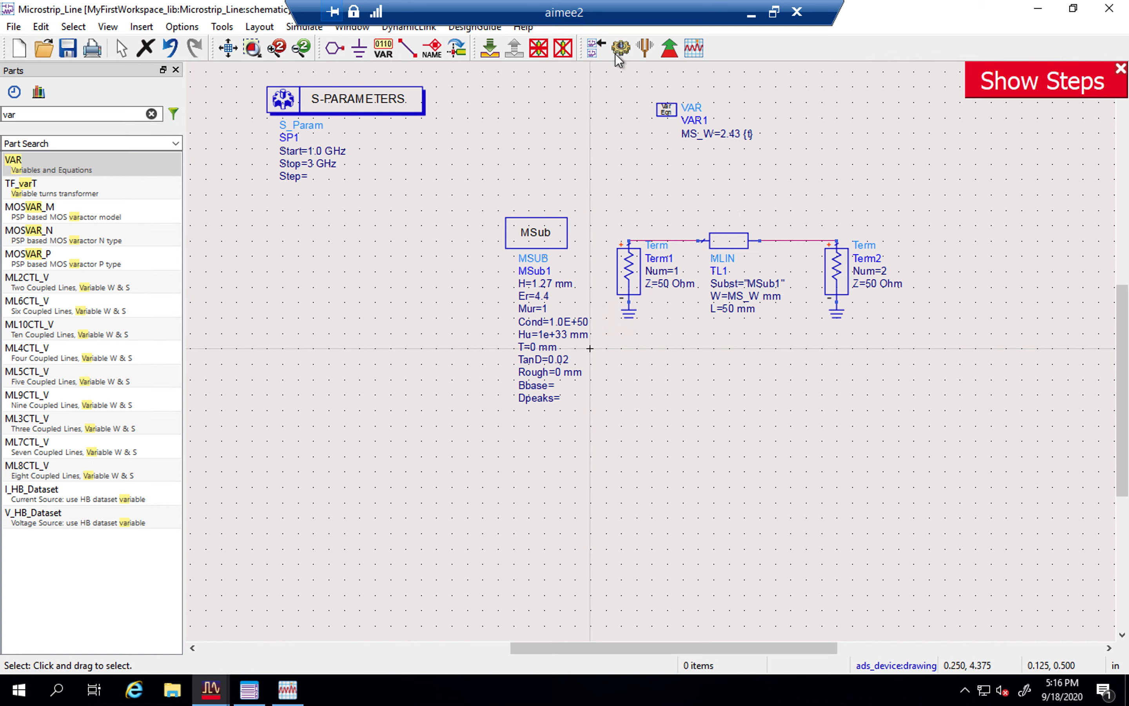
Step: Start tuning and place the Smith chart display beside the Tune Parameters dialog, with the chart fitted to its window
click(648, 49)
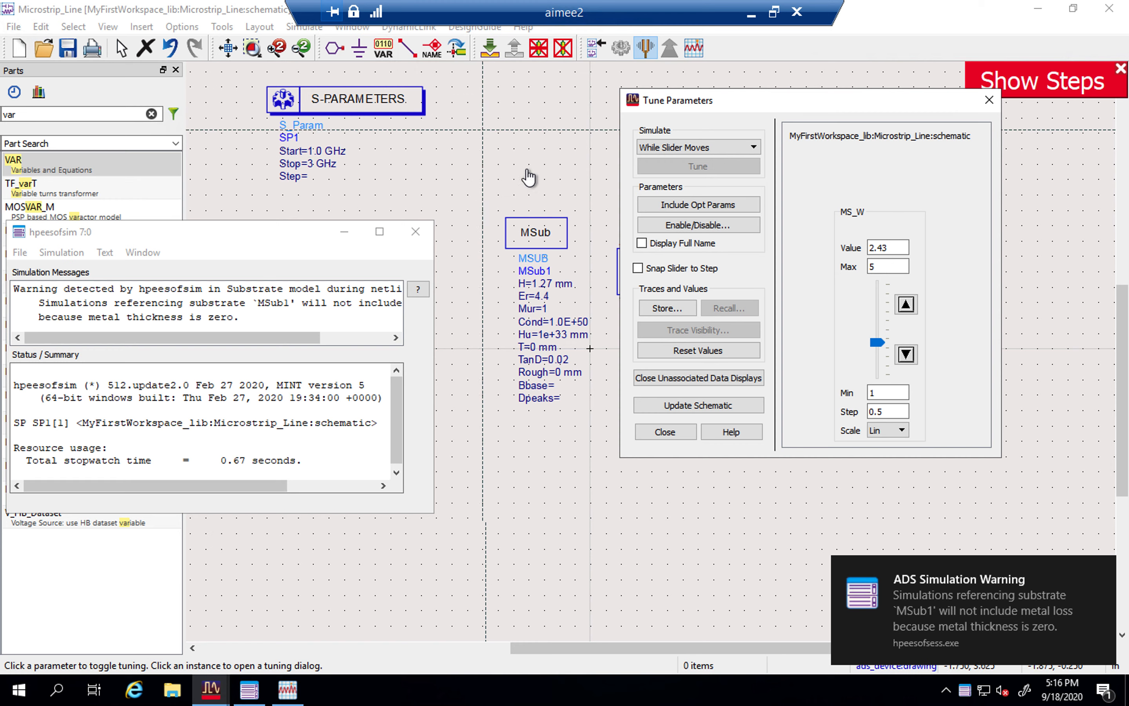
click(250, 690)
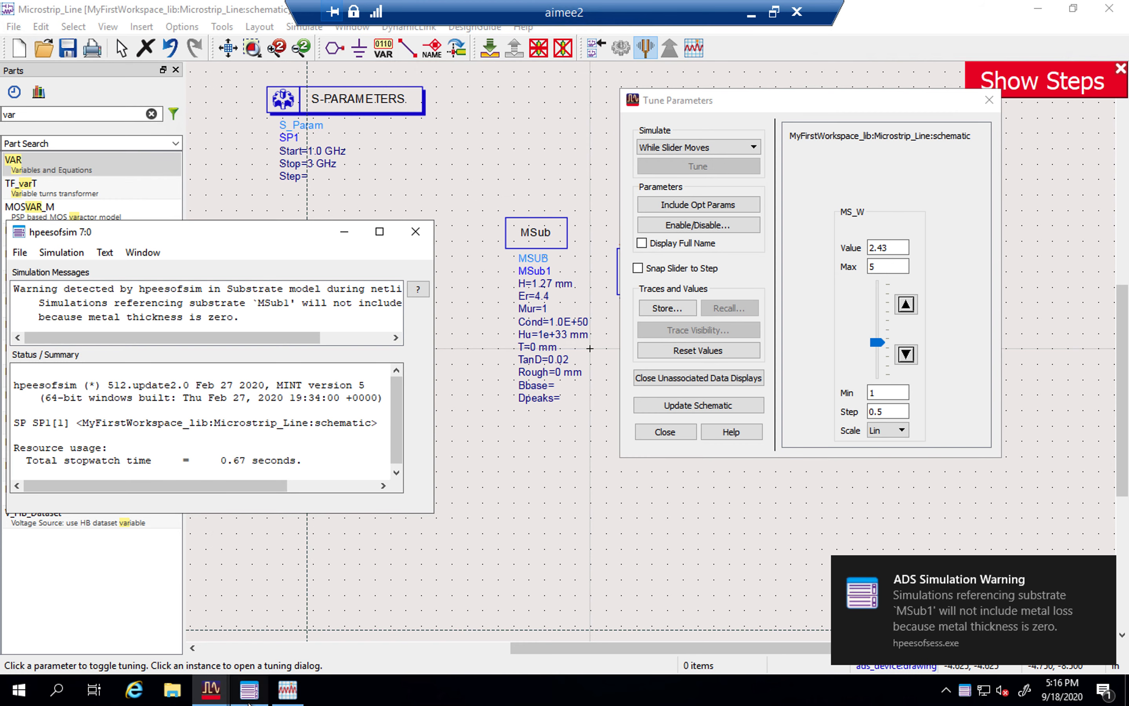
click(284, 696)
drag(934, 36, 692, 36)
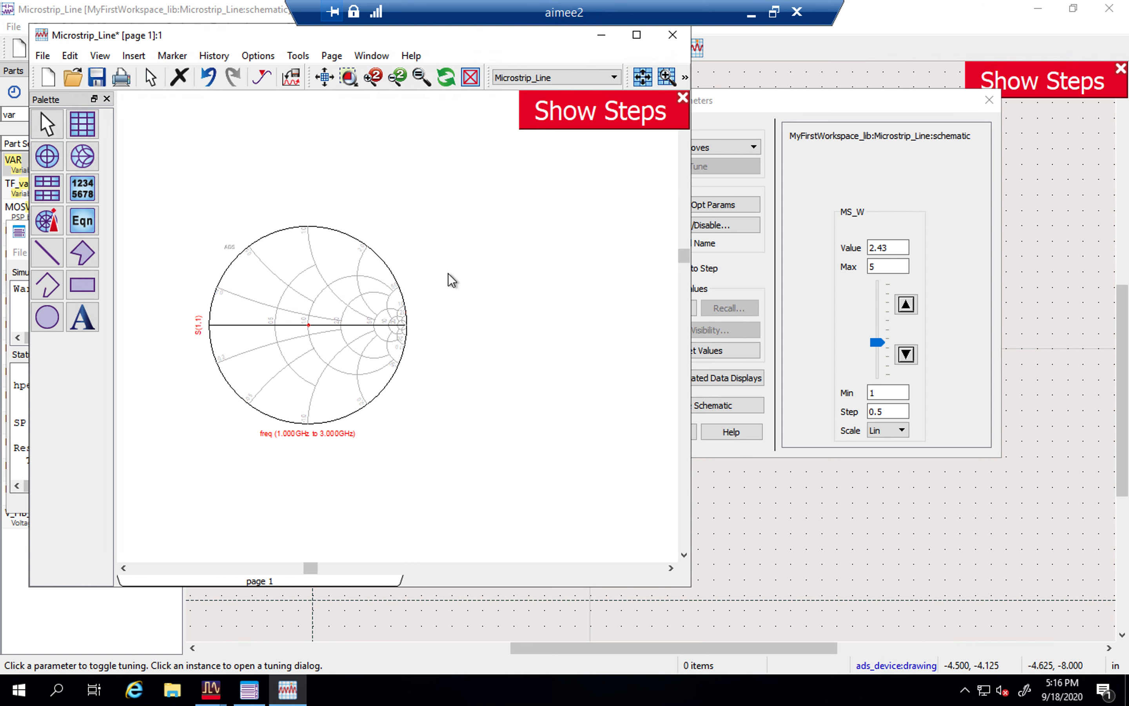
click(324, 77)
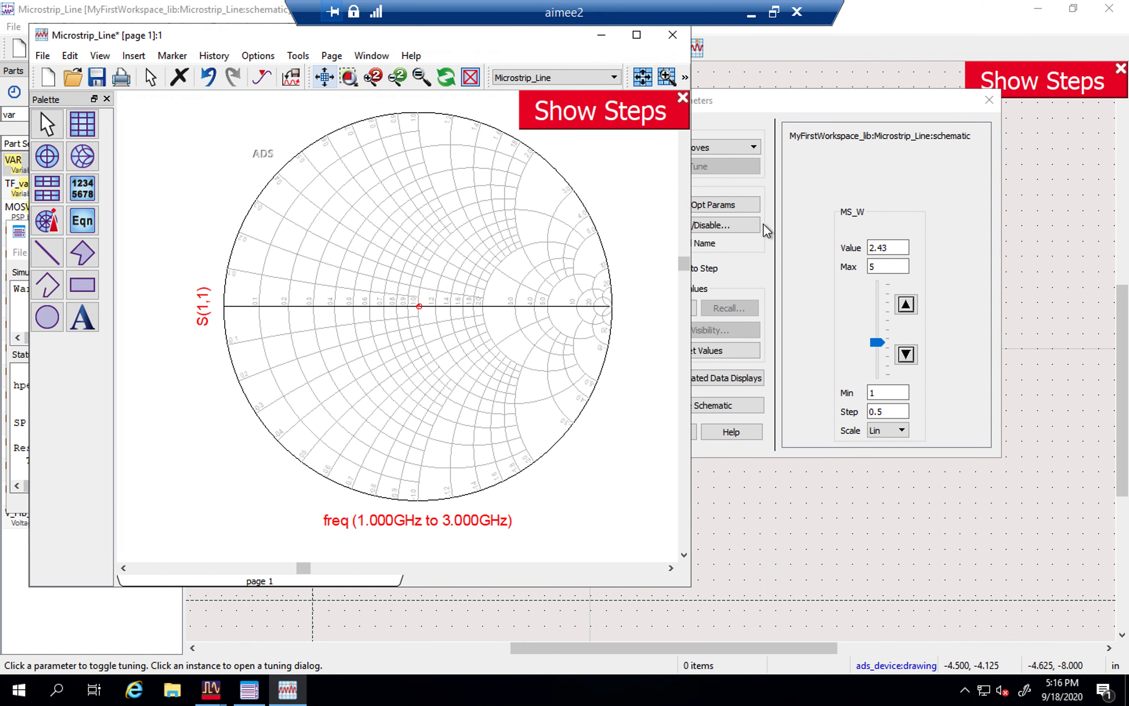
drag(803, 97, 882, 95)
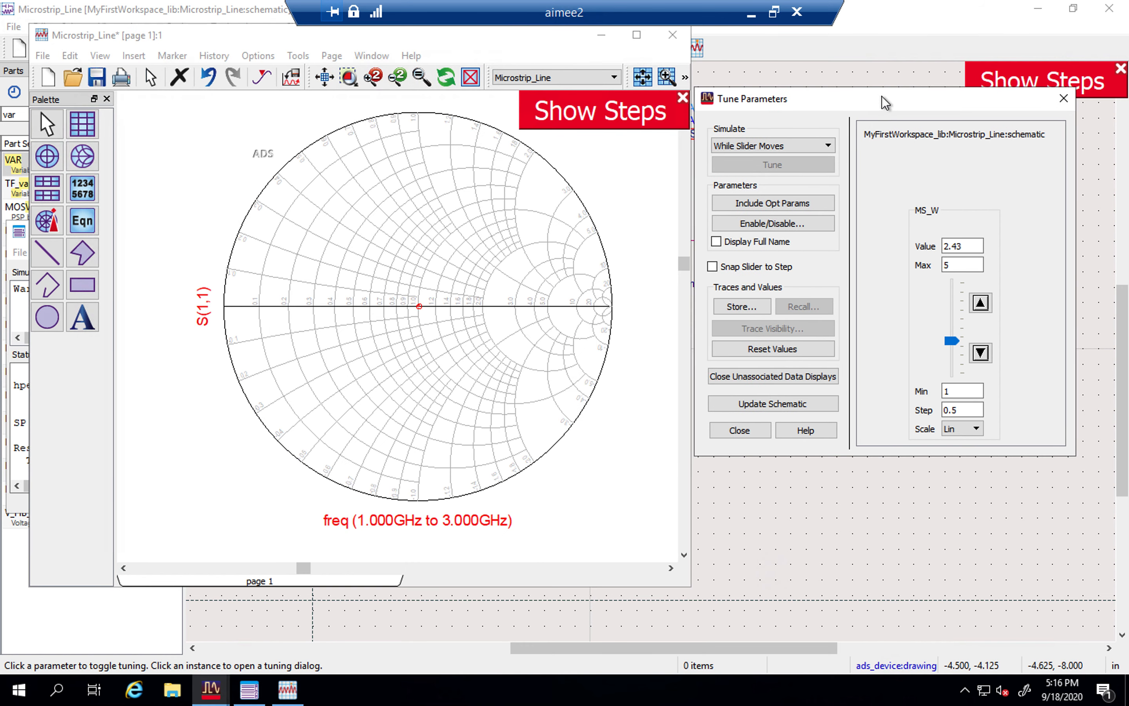
click(974, 251)
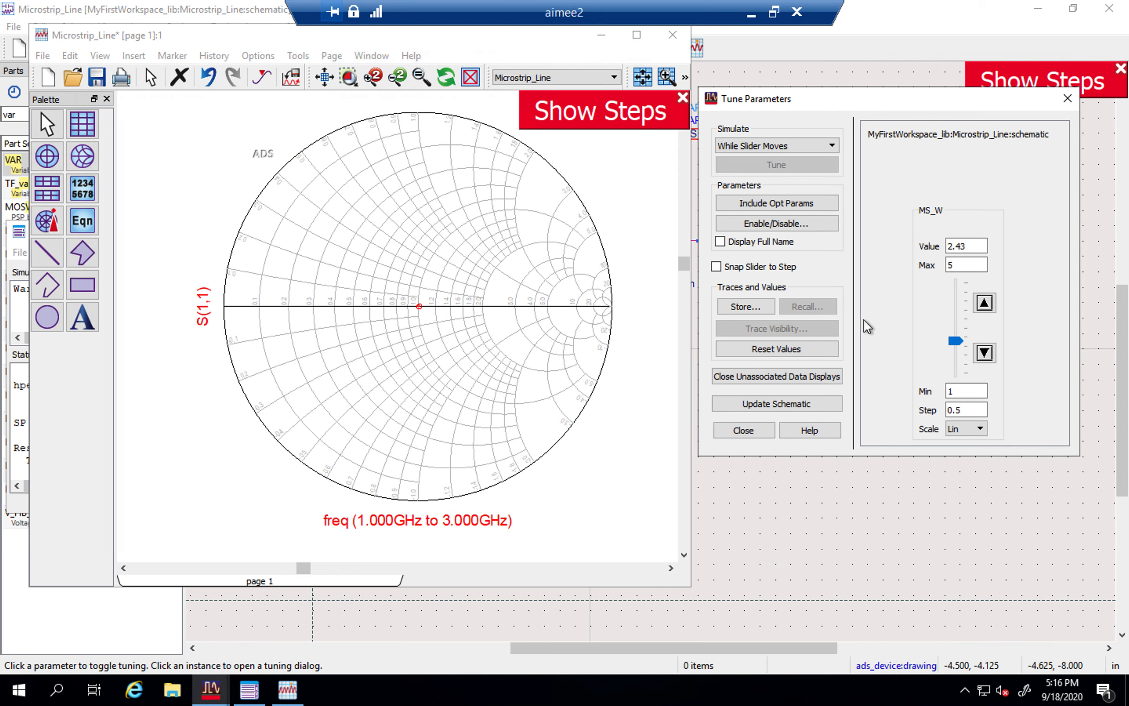
Step: Tune MS_W up in 0.5 steps to 4.43 while watching S(1,1) on the Smith chart
click(984, 304)
click(985, 304)
click(984, 304)
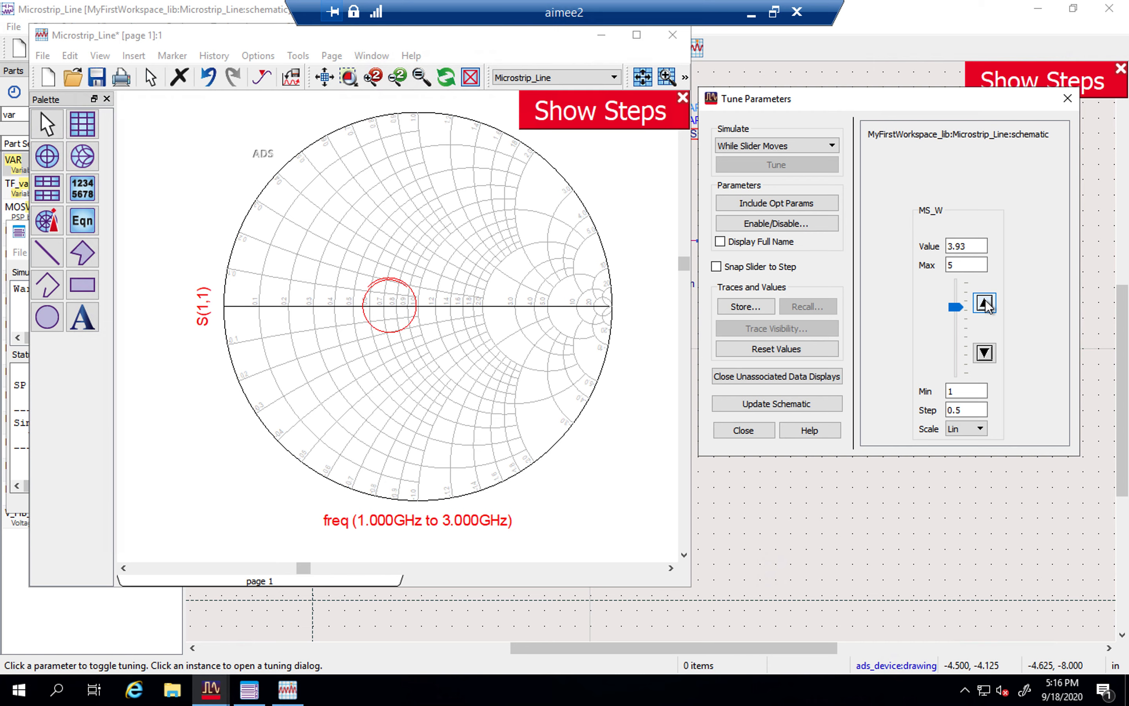
click(985, 303)
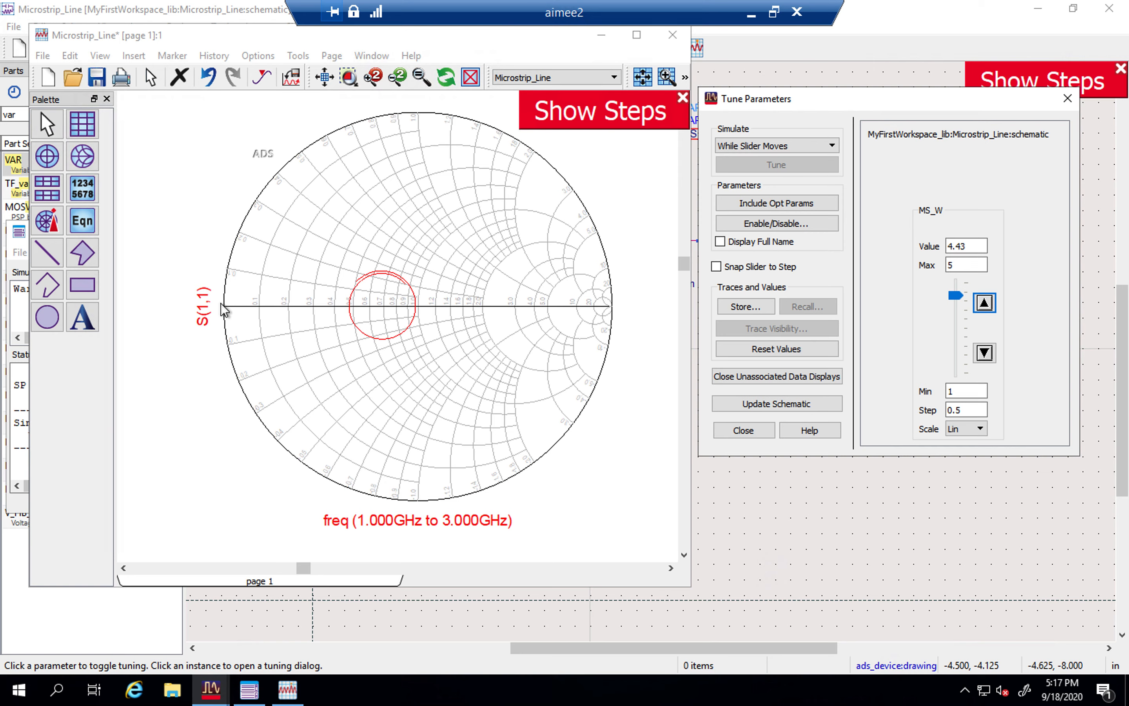
Step: Tune MS_W down in 0.5 steps to its minimum of 1
click(984, 353)
click(985, 353)
click(985, 353)
click(985, 353)
click(986, 354)
click(985, 353)
click(985, 353)
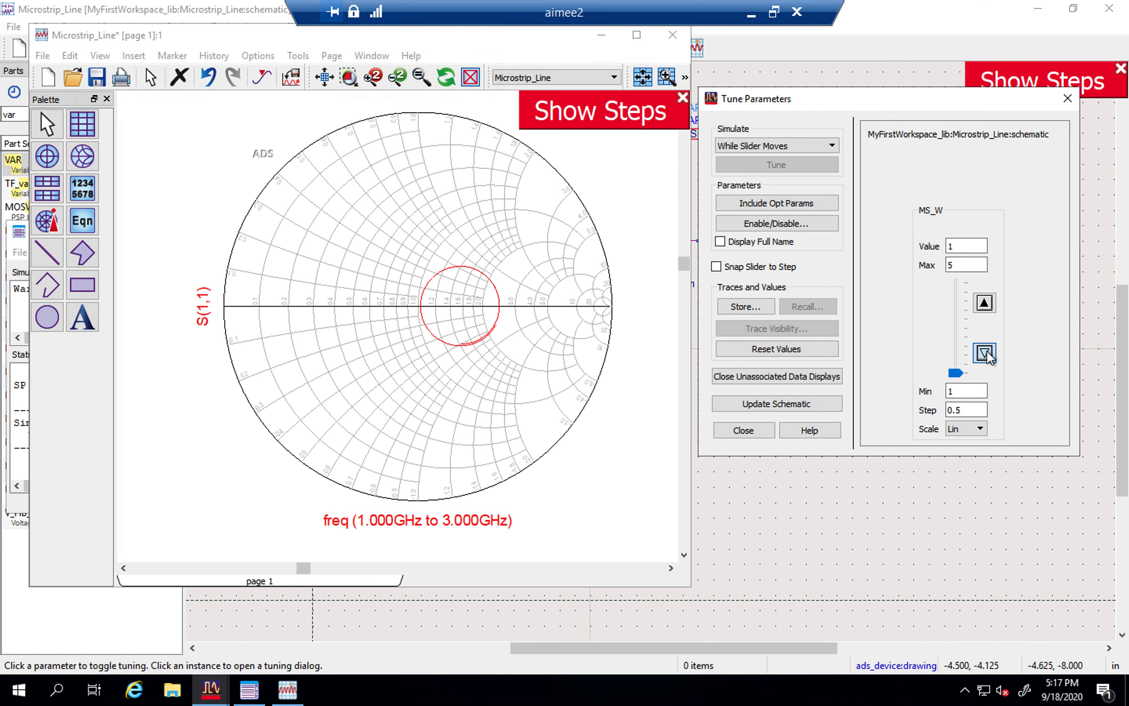
Step: Lower the MS_W tuning minimum to 0.5 and step the value down to 0.5
double_click(968, 409)
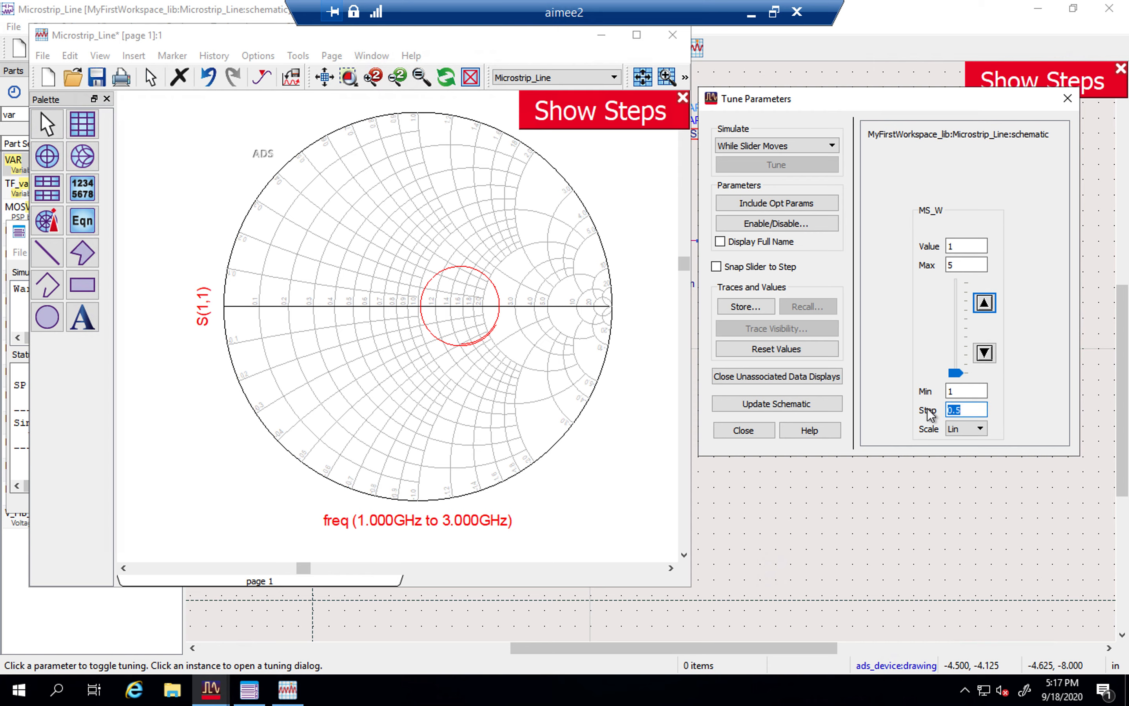
double_click(968, 391)
text(0.5)
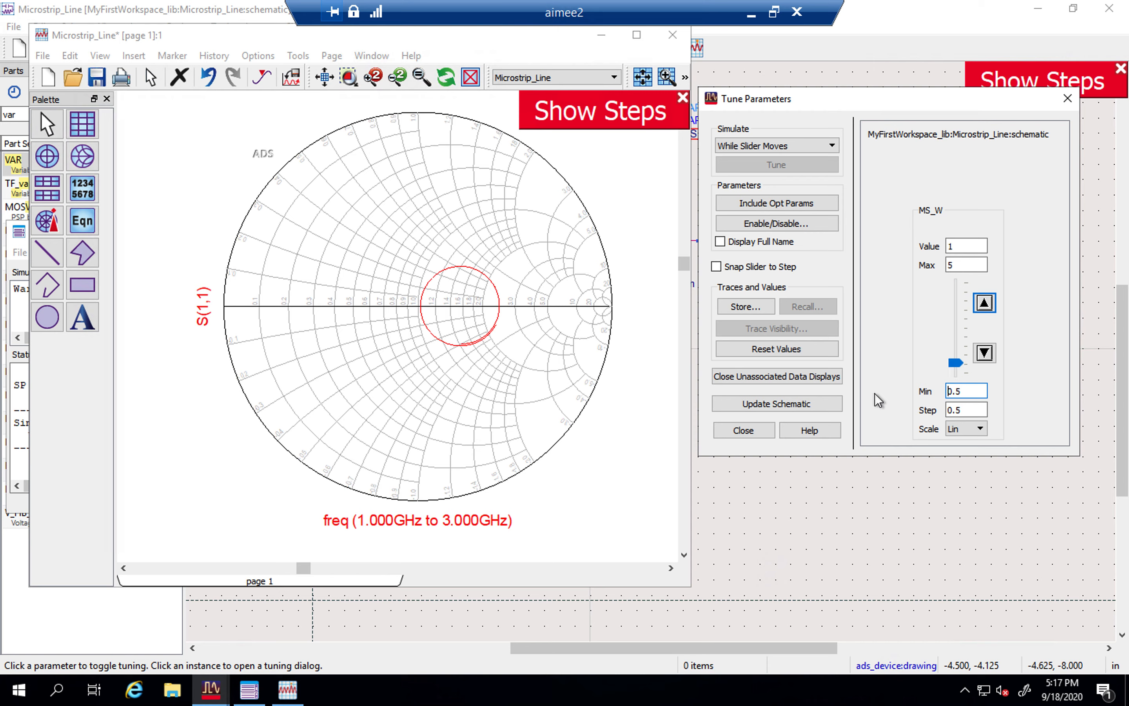
click(985, 354)
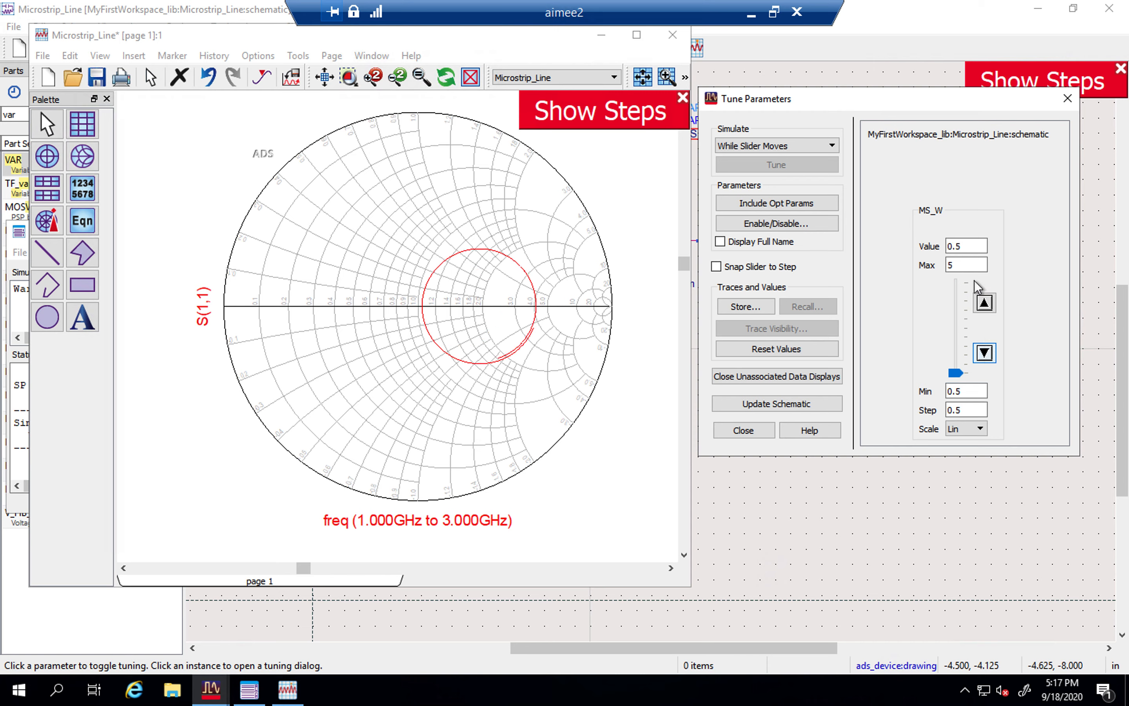
Step: Tune MS_W up in 0.5 steps to 4.5
click(984, 303)
click(984, 304)
click(984, 303)
click(984, 303)
click(984, 304)
click(984, 304)
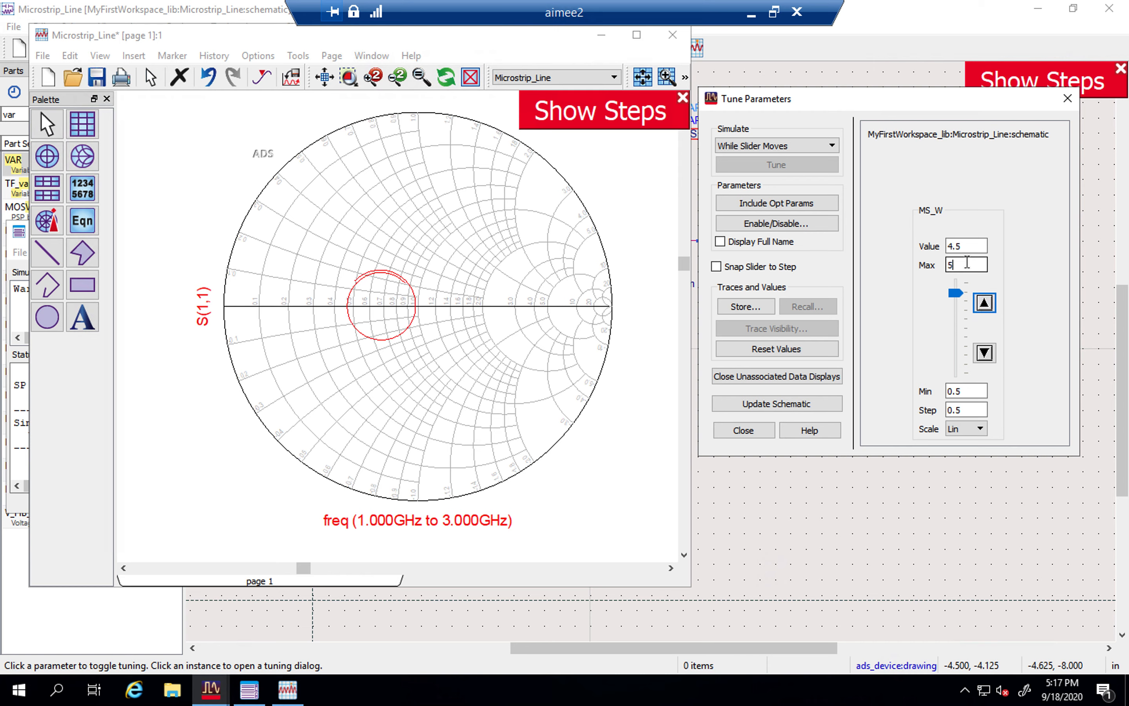
Step: Raise the MS_W tuning maximum to 10 and step the value up to 7
key(BackSpace)
text(10)
click(985, 304)
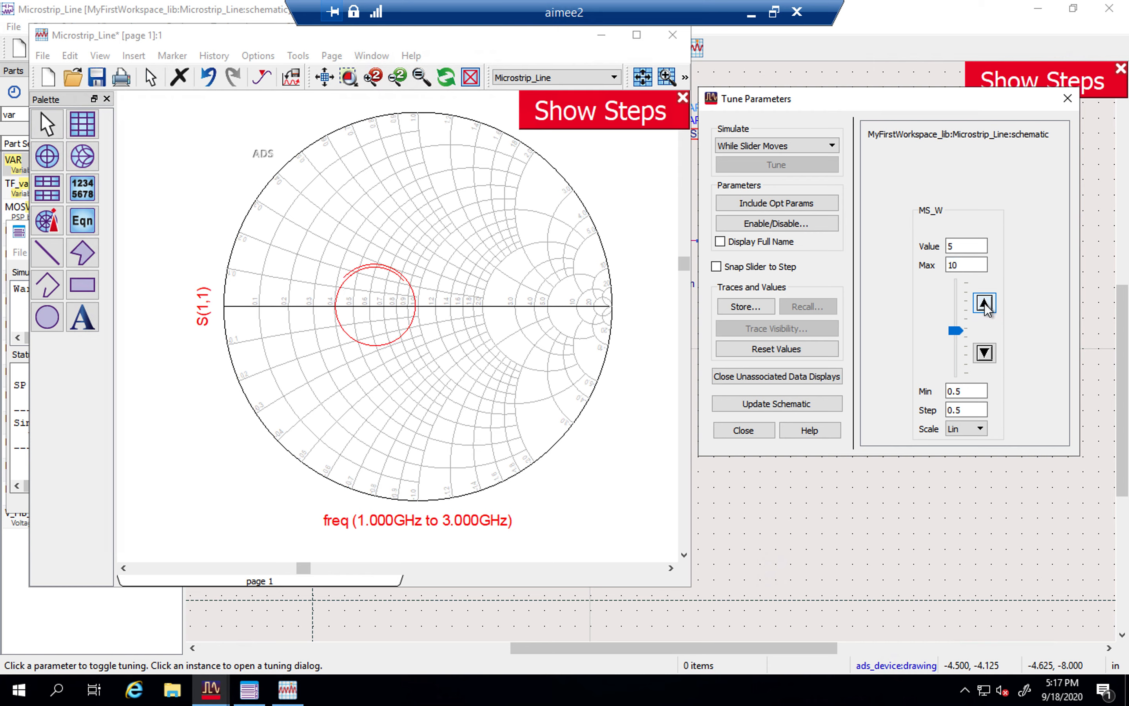
click(985, 303)
click(984, 303)
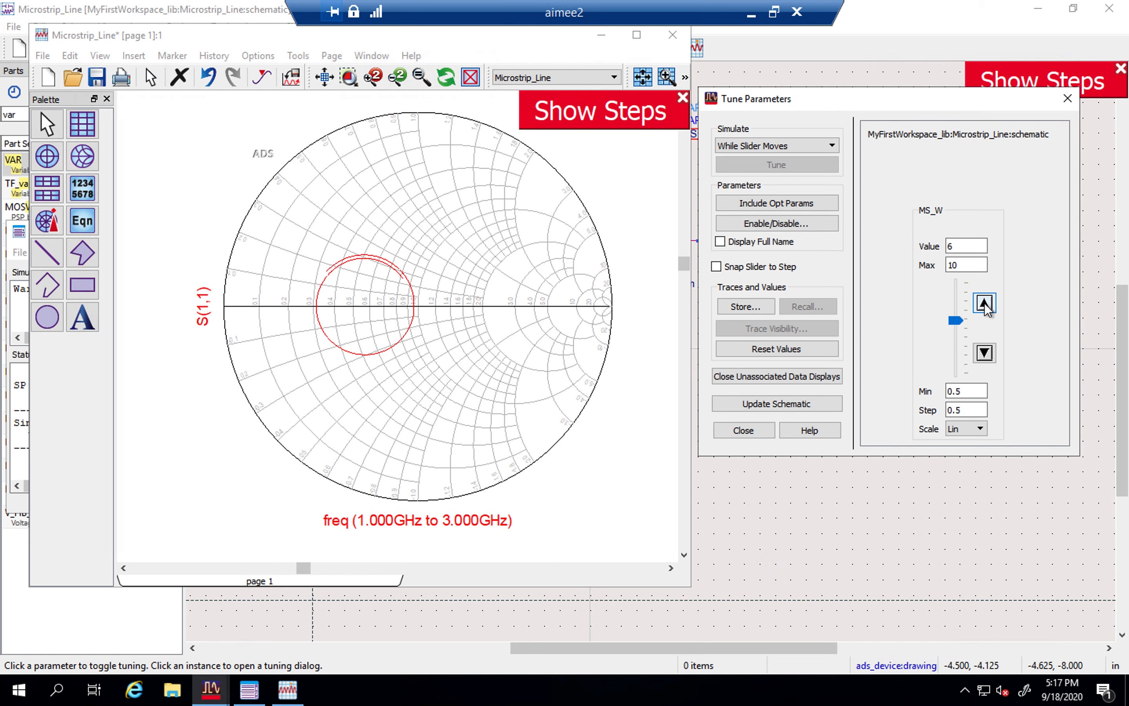
click(984, 303)
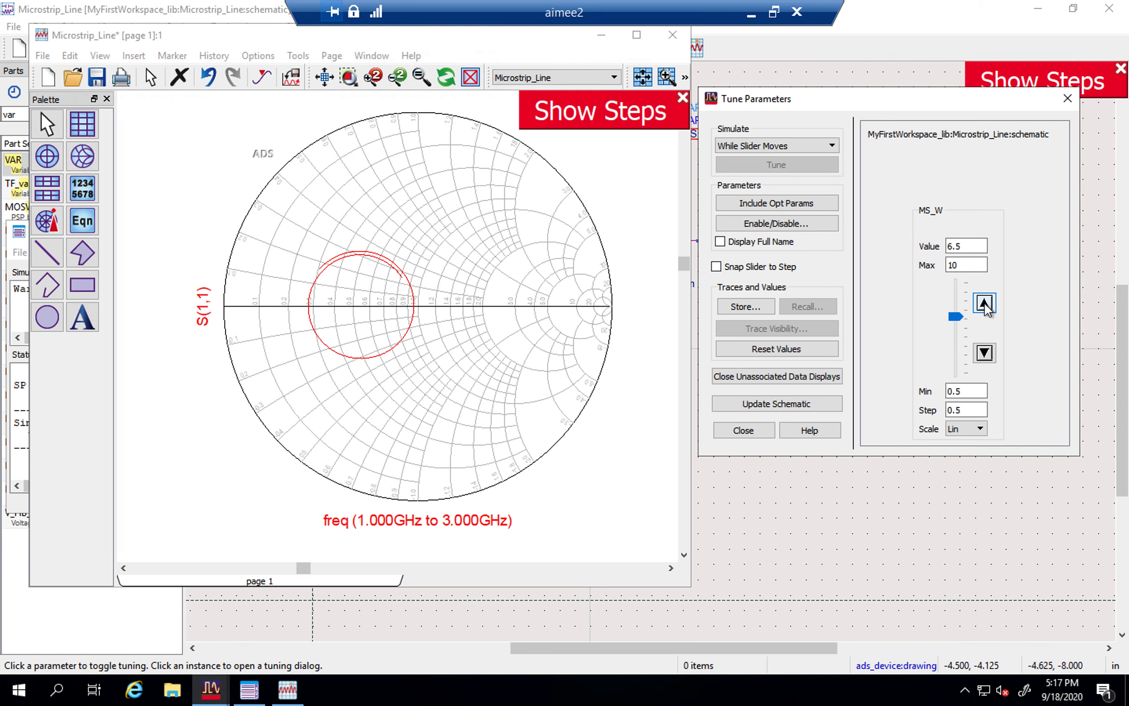
click(984, 304)
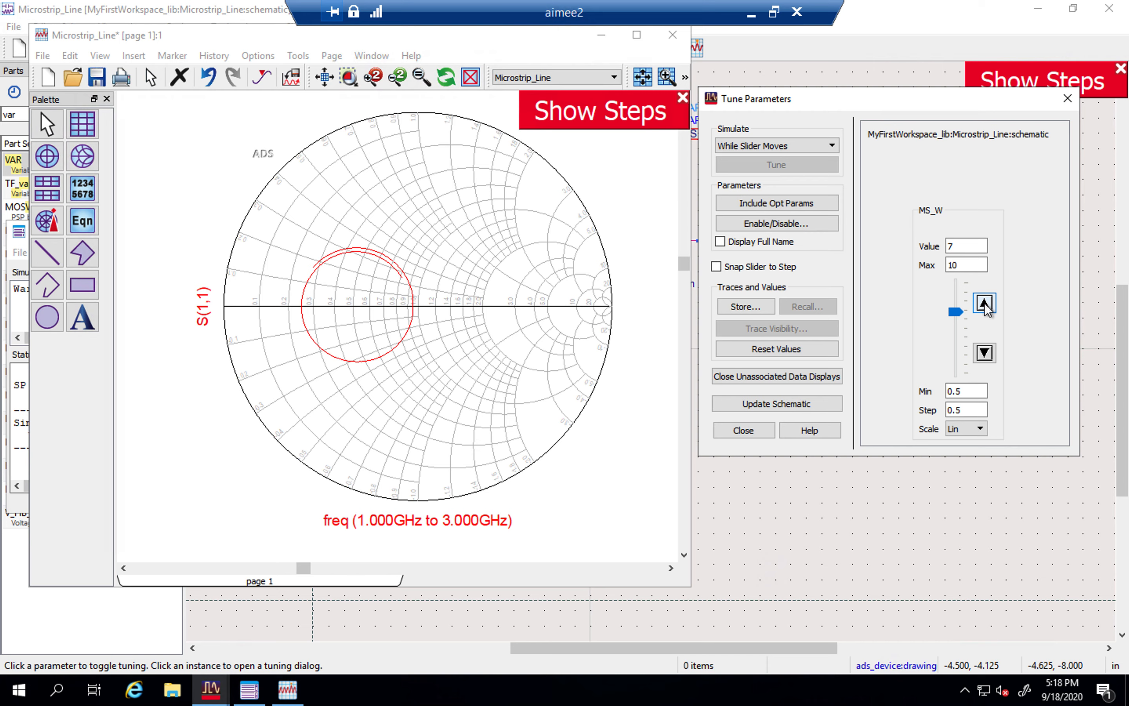
Step: End tuning with the tuned value saved back to the schematic, and save and close the Microstrip_Line data display
click(1067, 98)
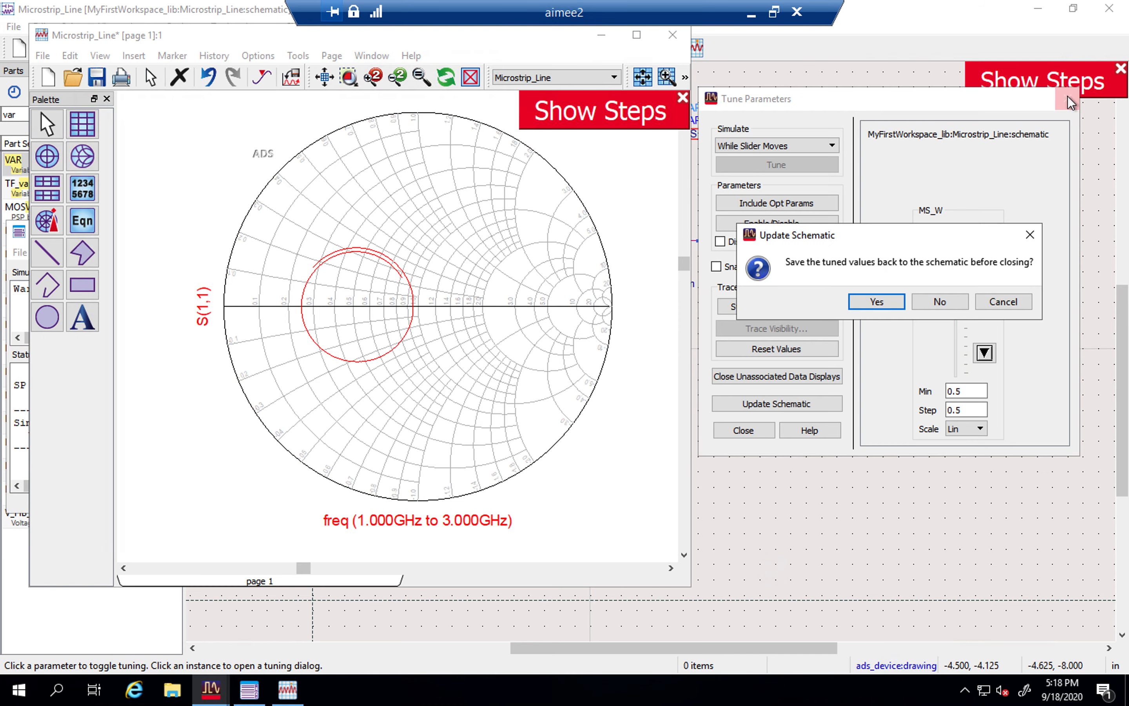
click(876, 301)
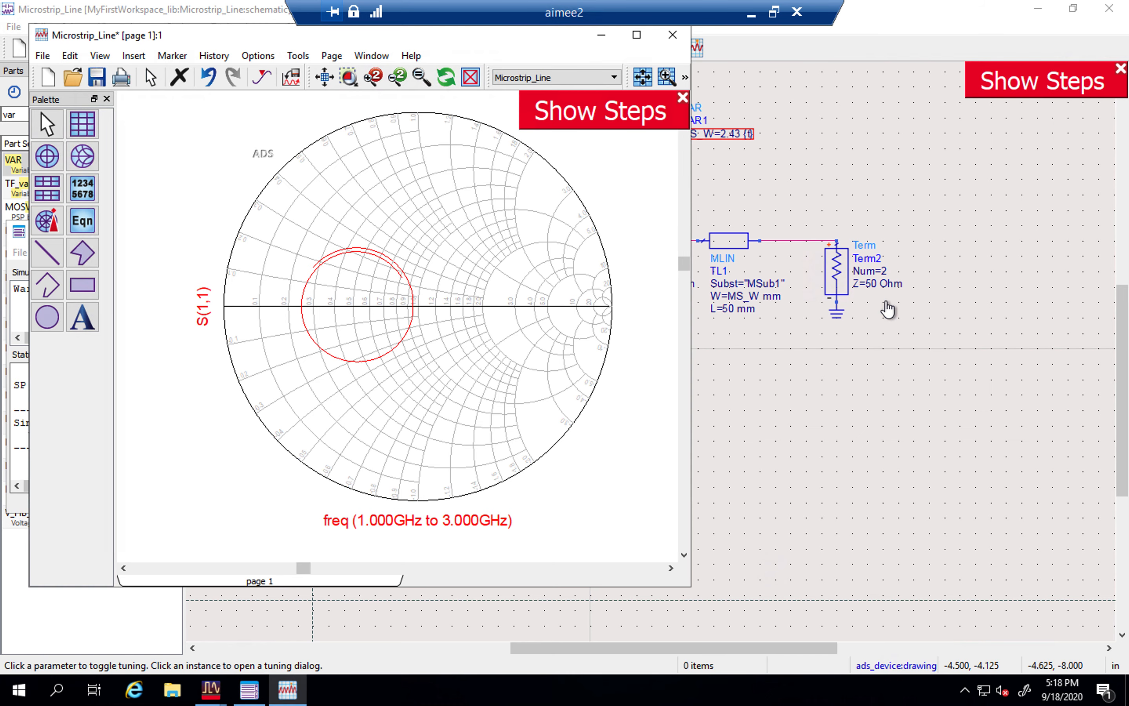
click(675, 44)
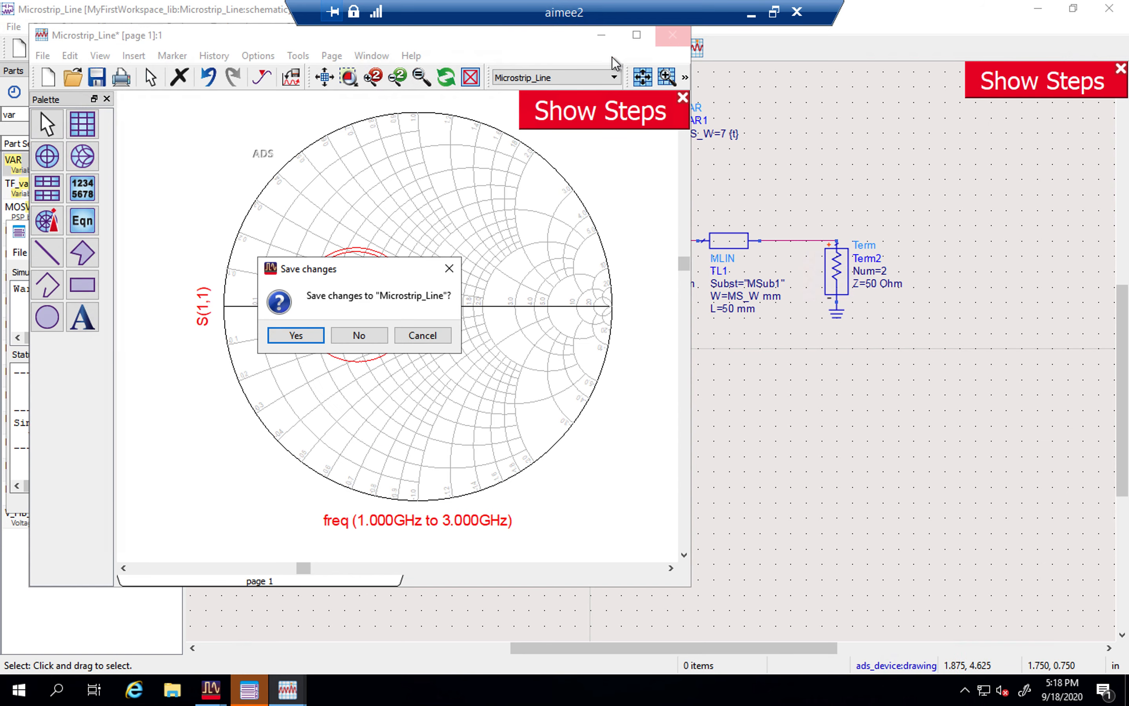
click(308, 336)
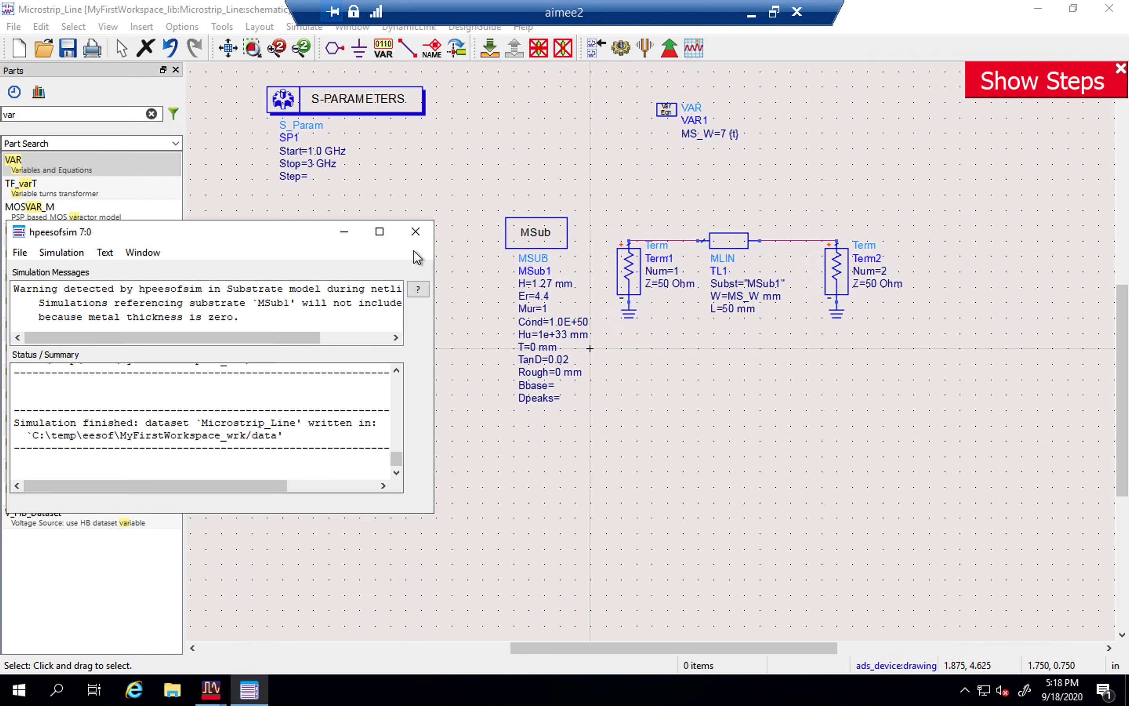
Step: Close the simulation status window, and save and close the Microstrip_Line schematic
click(413, 237)
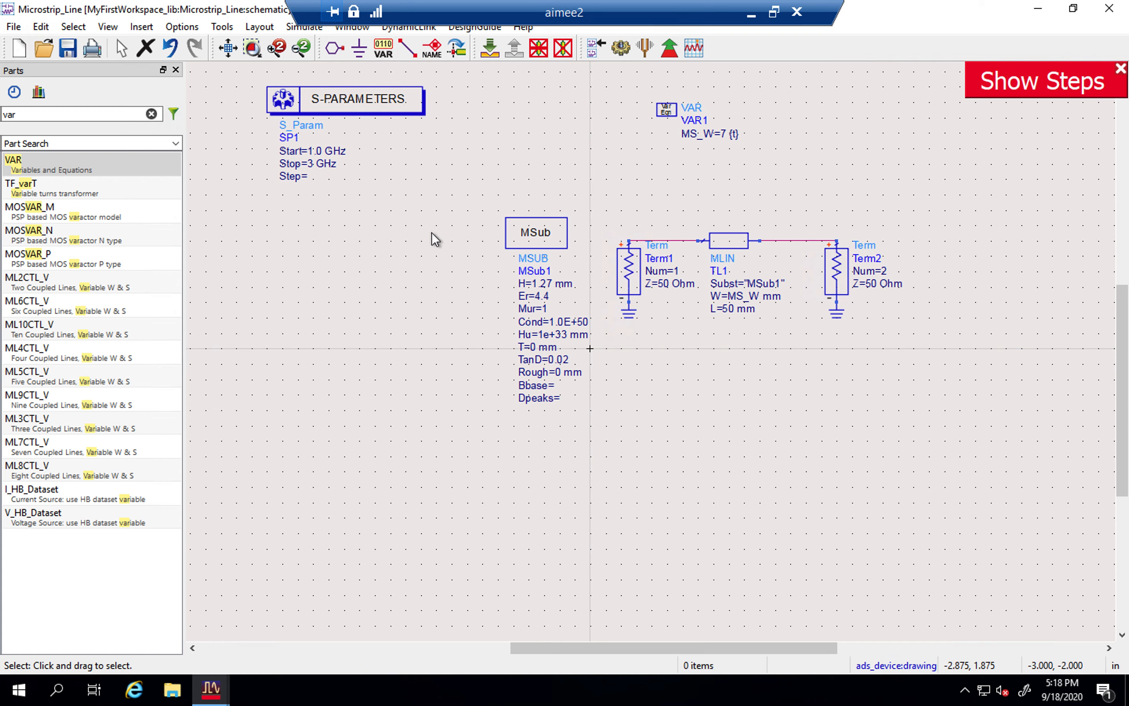
click(1107, 10)
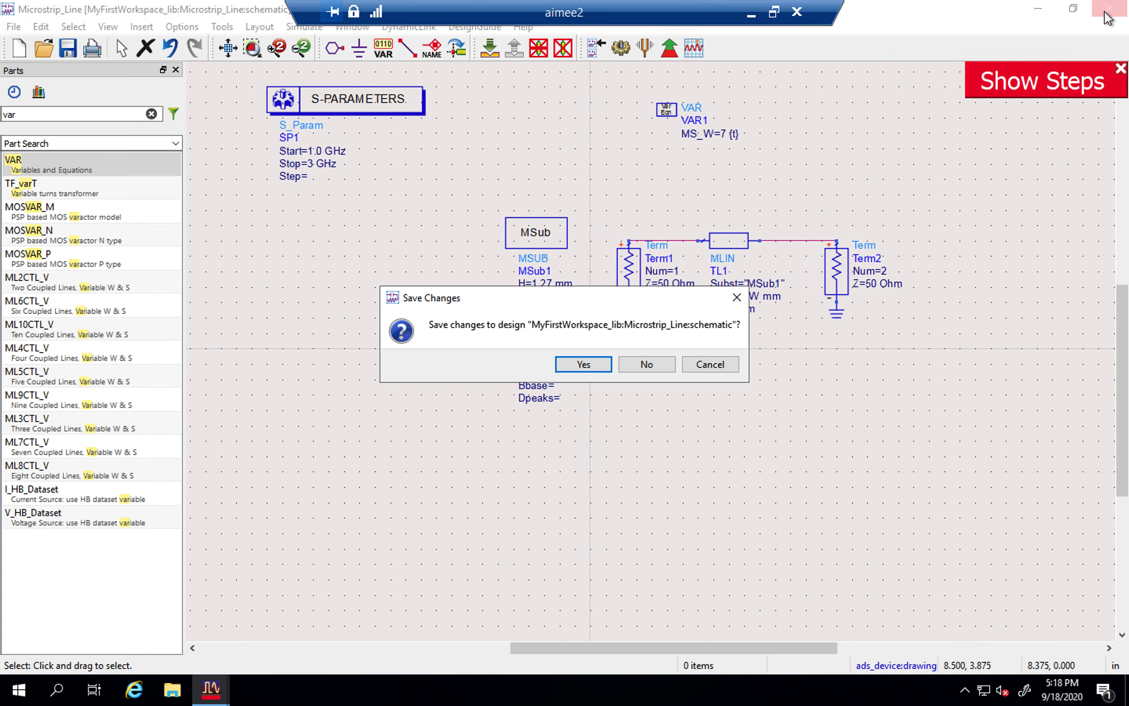
click(569, 369)
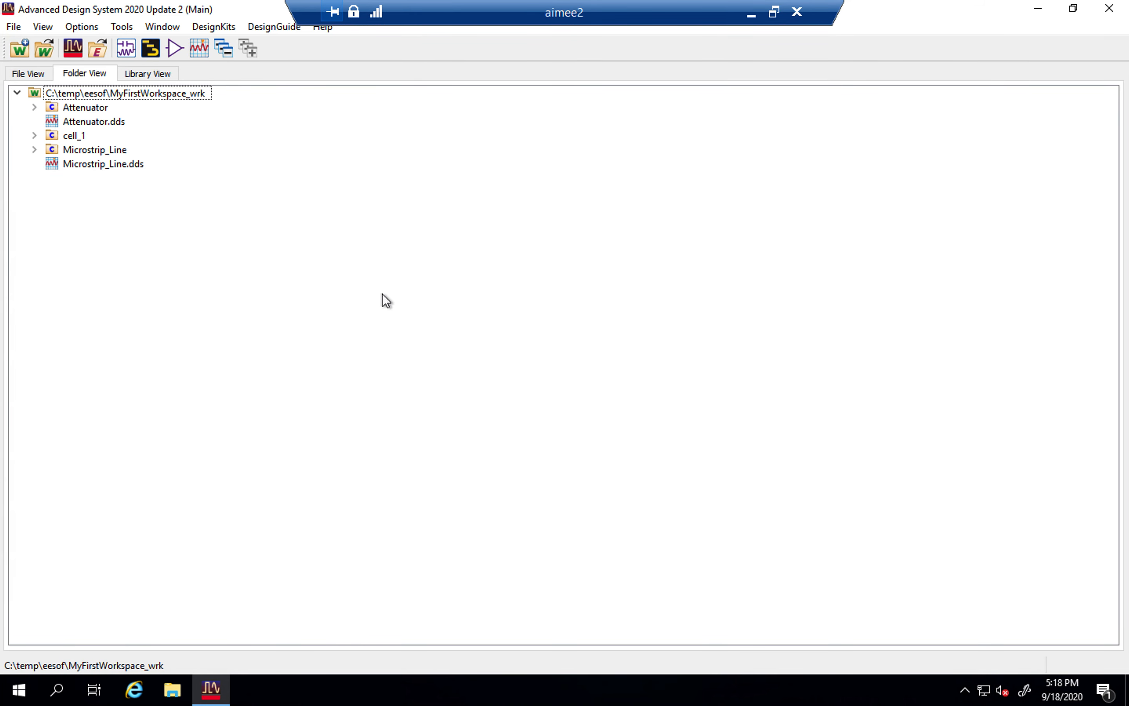
Step: Expand cell_1 and Microstrip_Line in the workspace, reopen the Microstrip_Line schematic and dismiss its quick-start hints
click(88, 168)
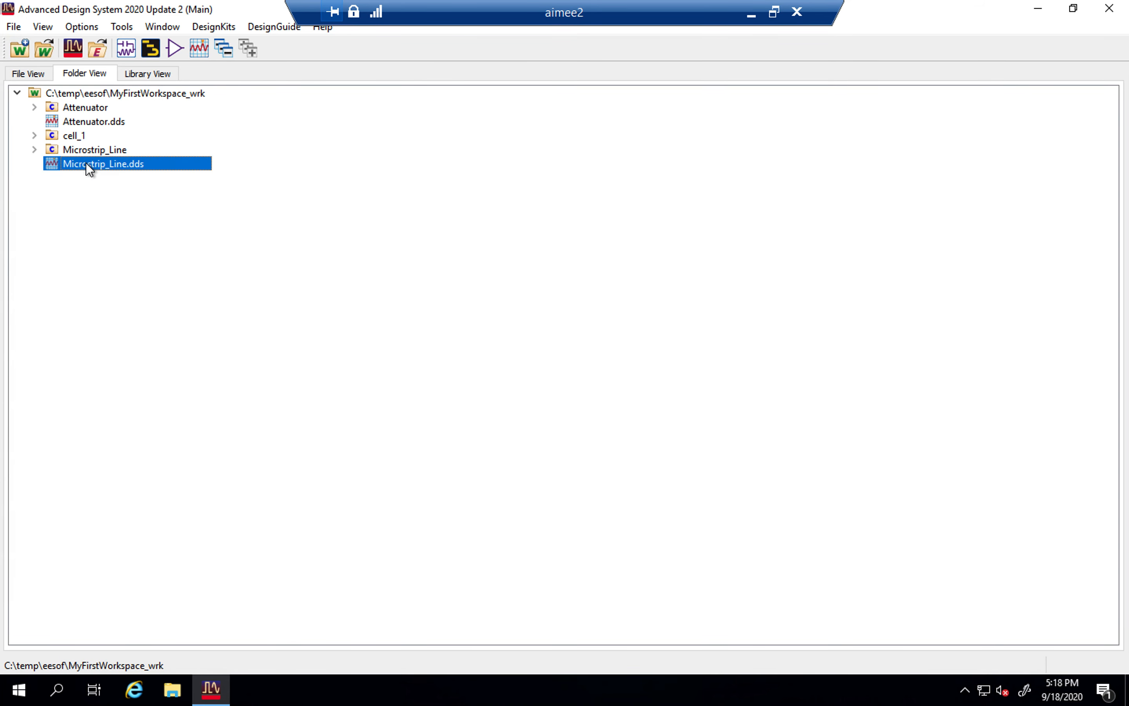
click(35, 150)
click(34, 136)
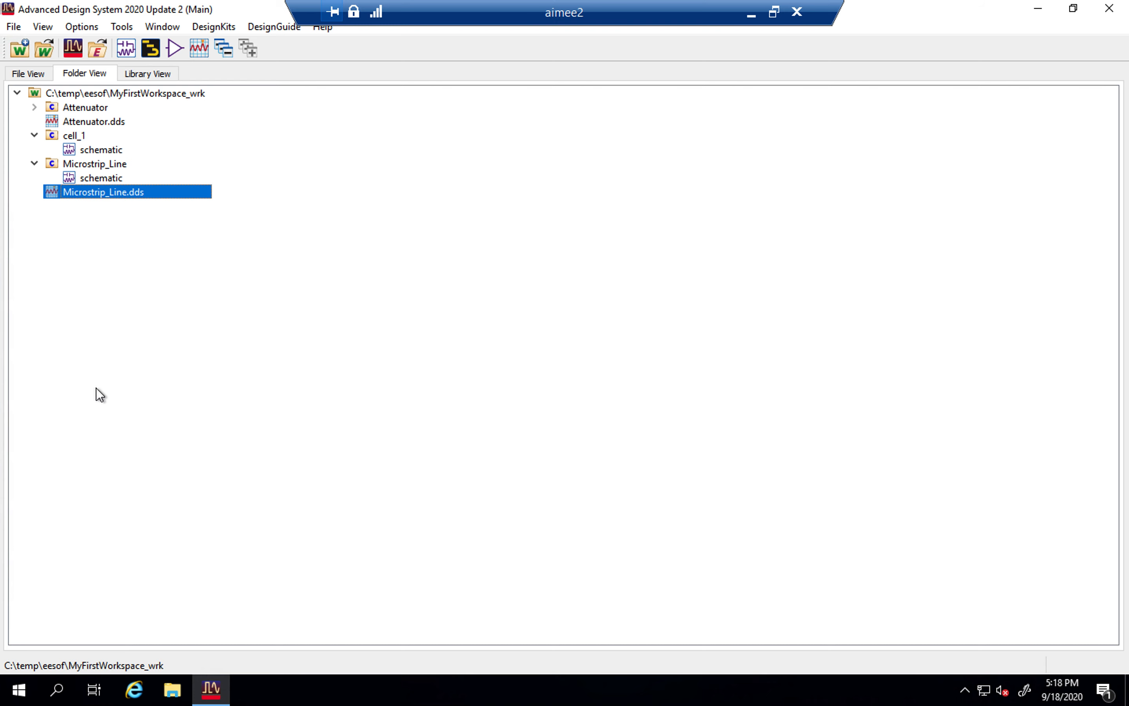
click(87, 178)
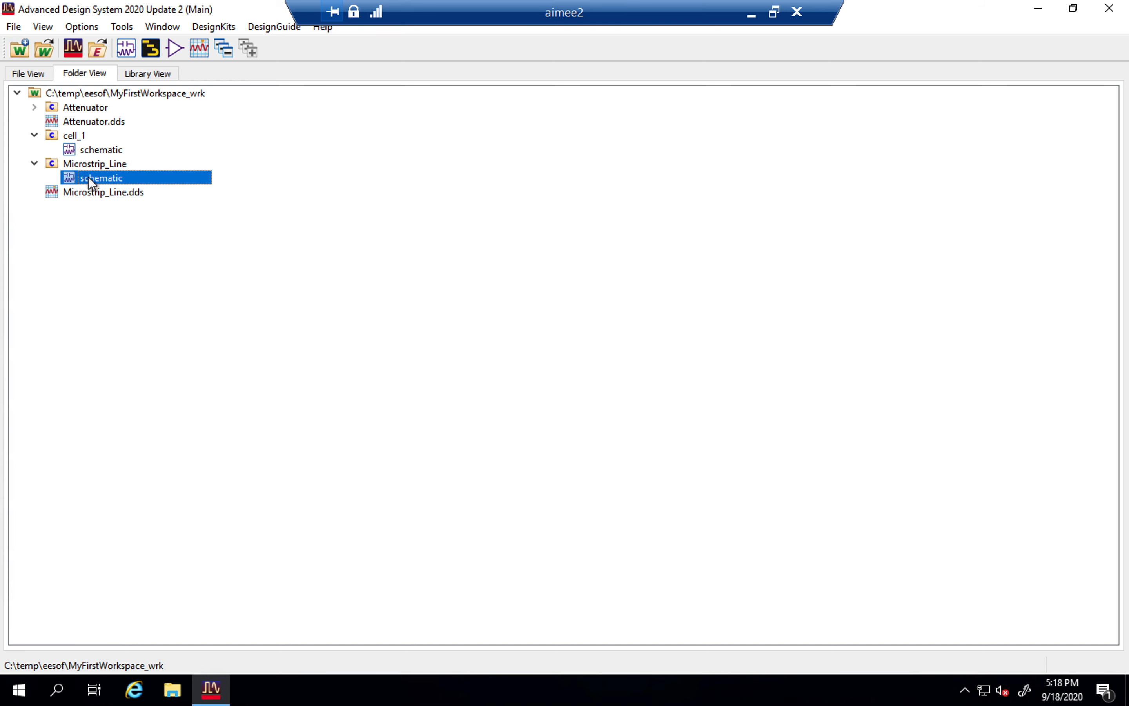
double_click(89, 176)
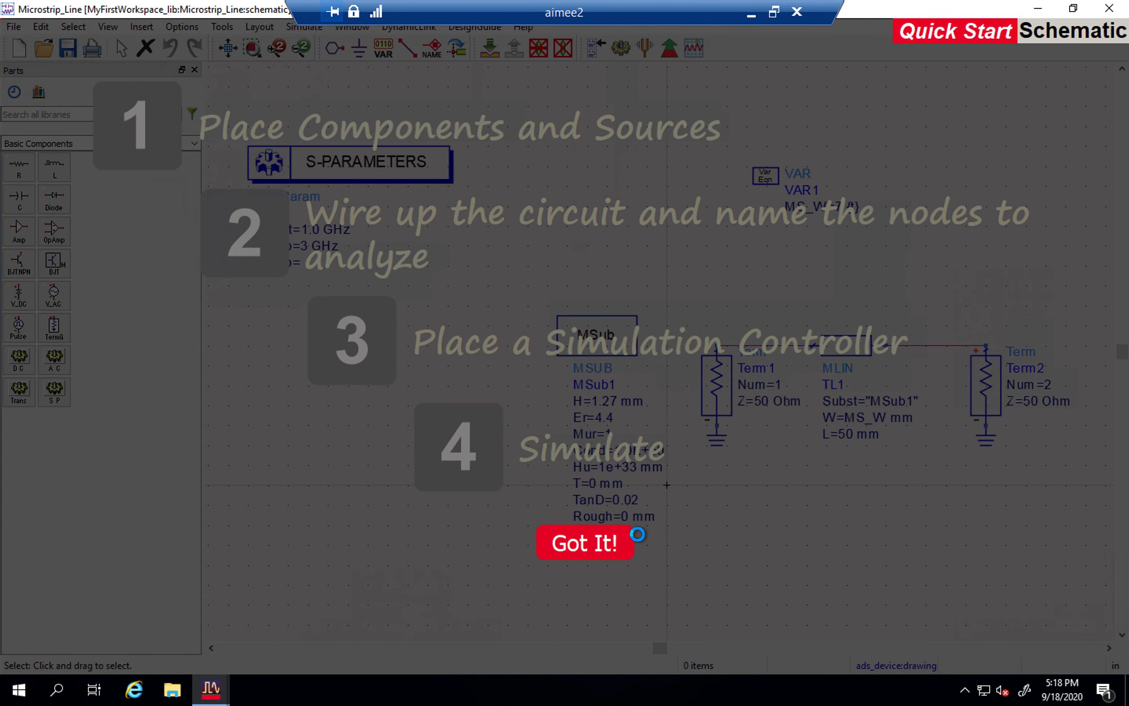
click(607, 542)
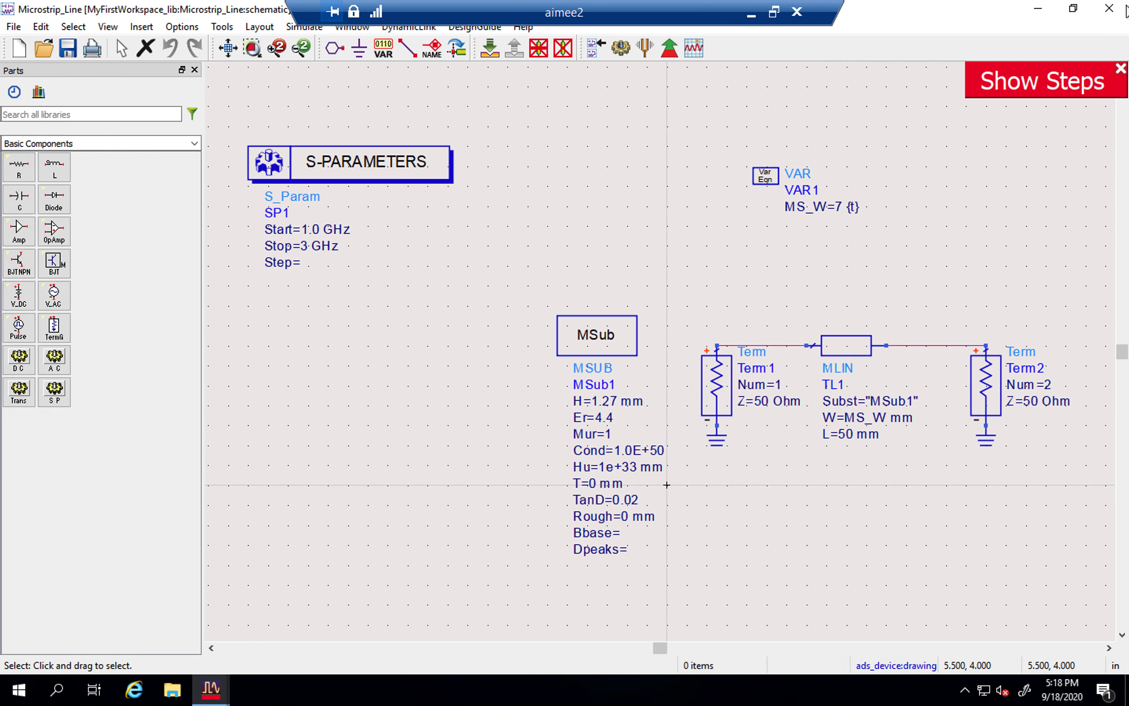
click(1121, 69)
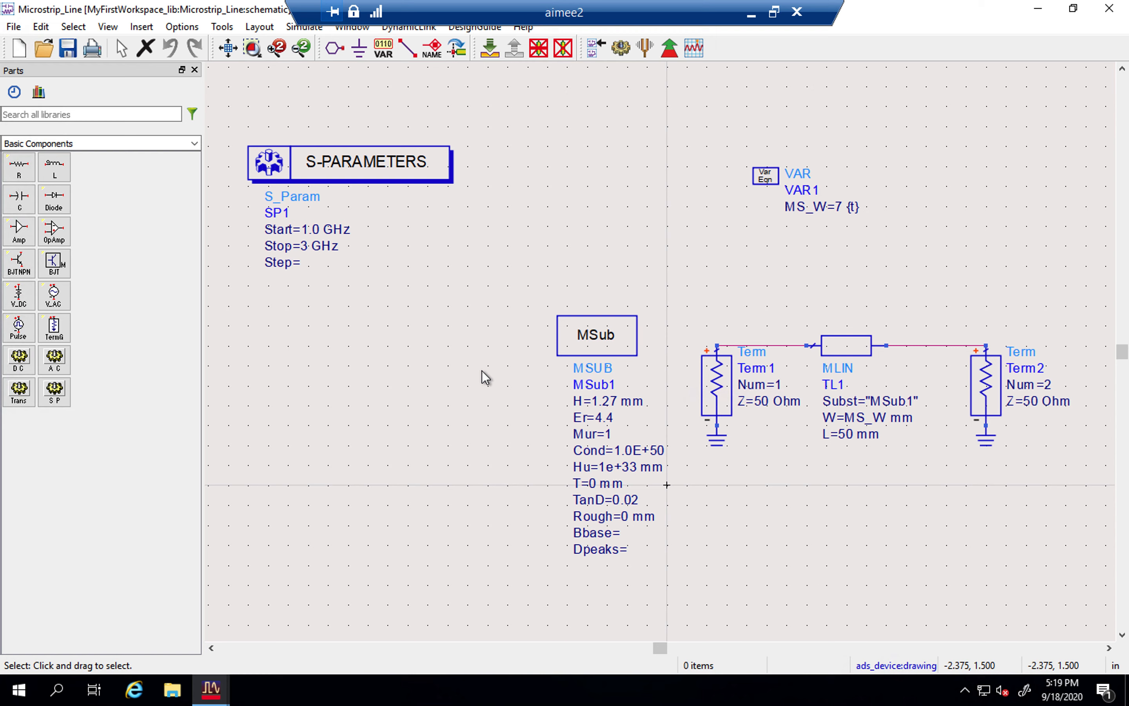
Step: Move the VAR1 block slightly away from its place above the microstrip line and review the tuning setup of MS_W, accepting its settings
drag(764, 186, 744, 166)
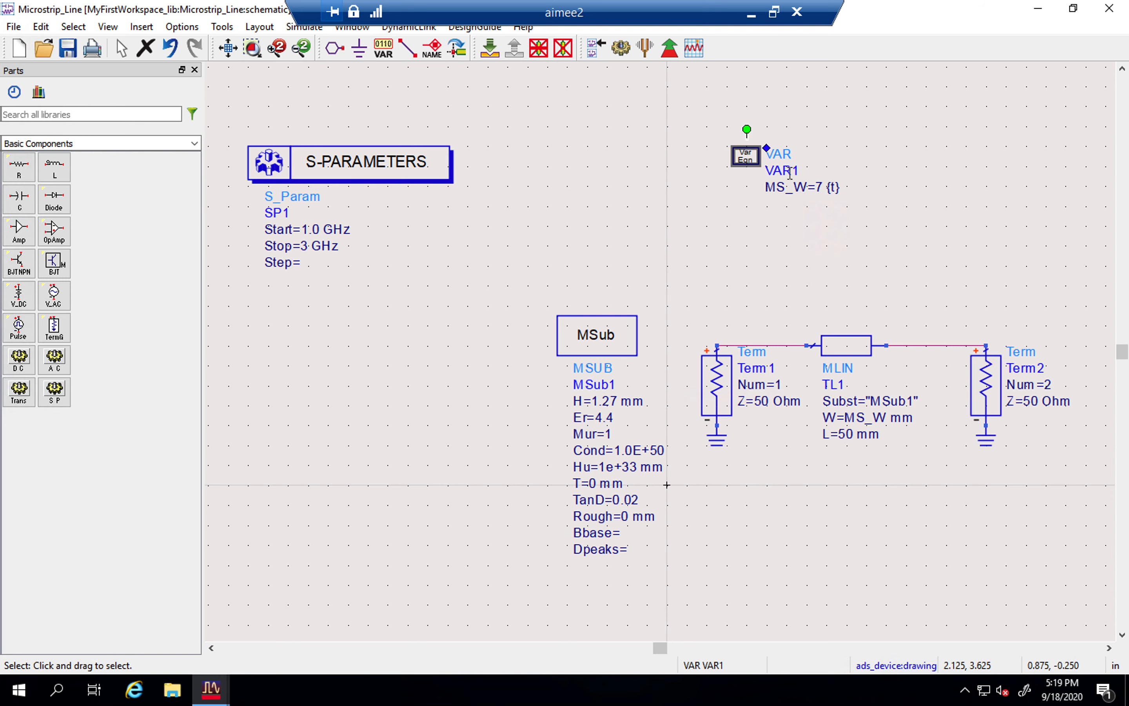
double_click(748, 162)
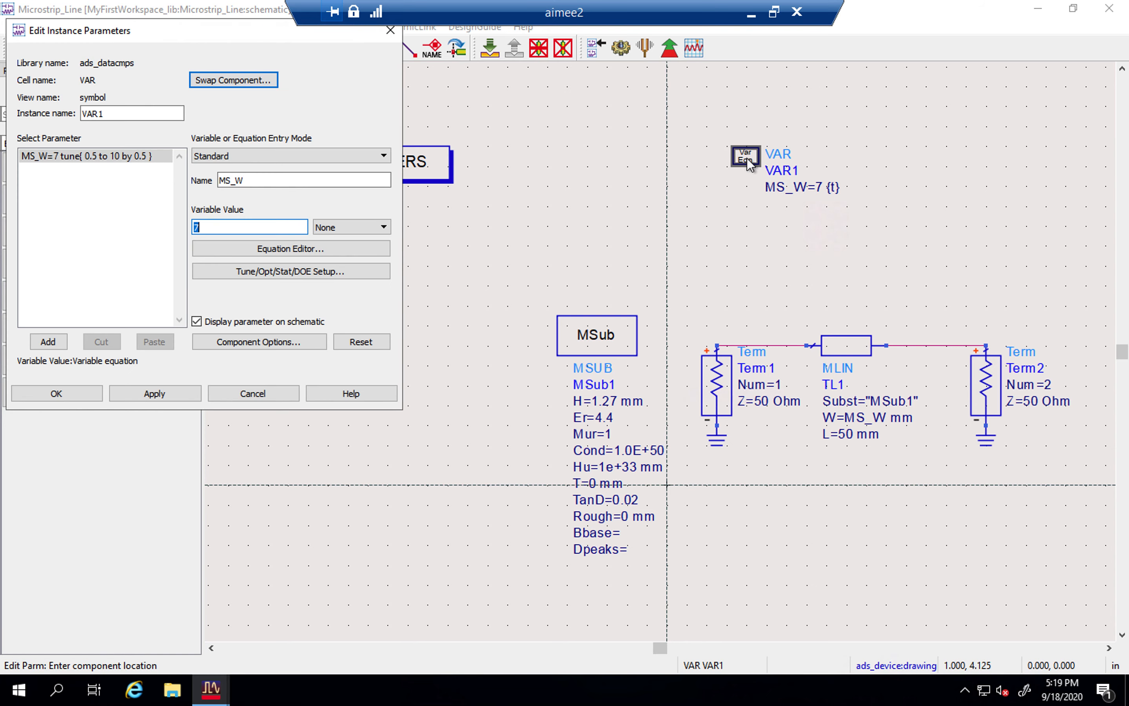
click(273, 274)
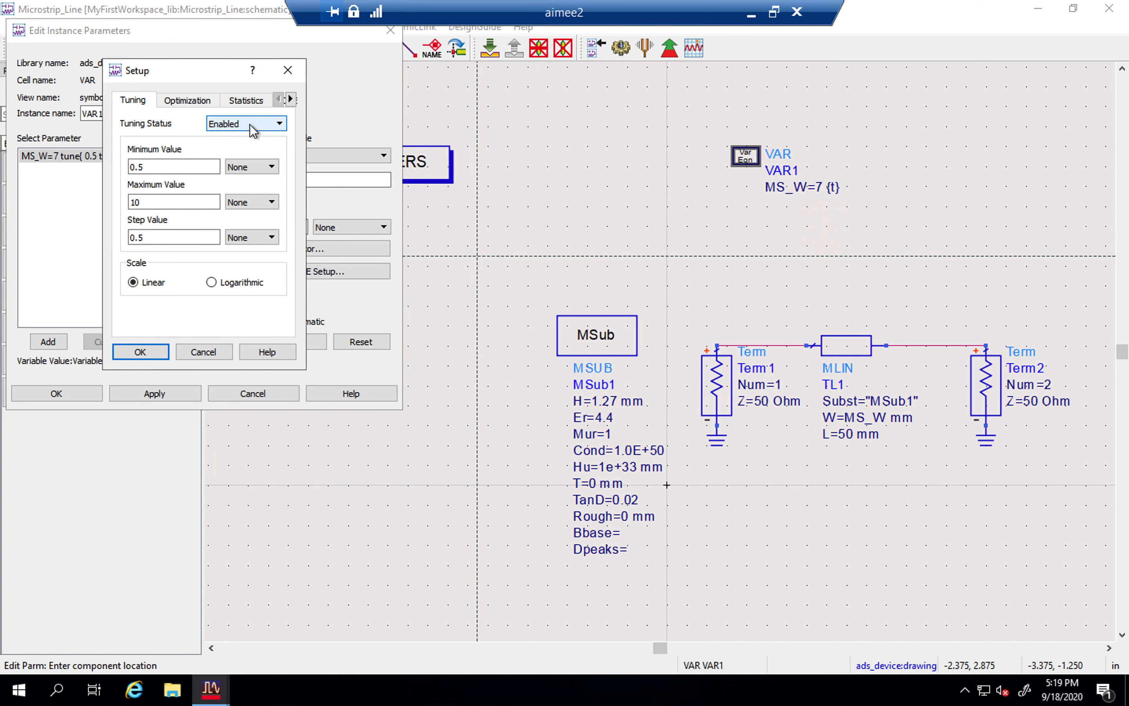
click(158, 167)
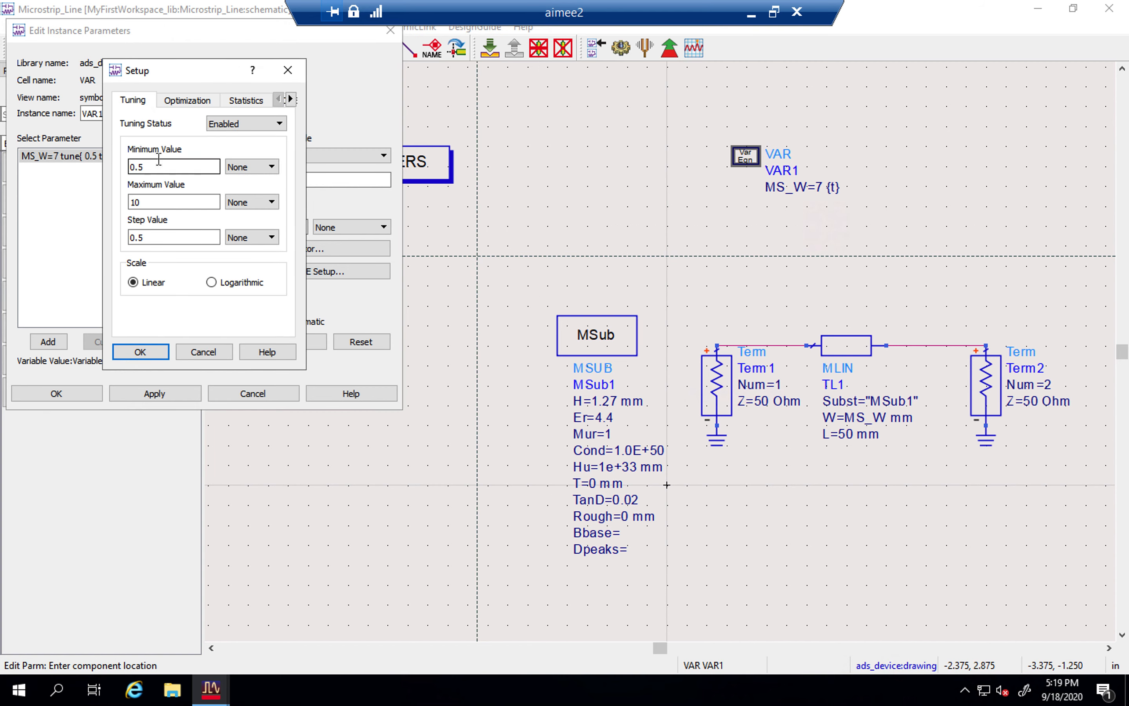
click(143, 354)
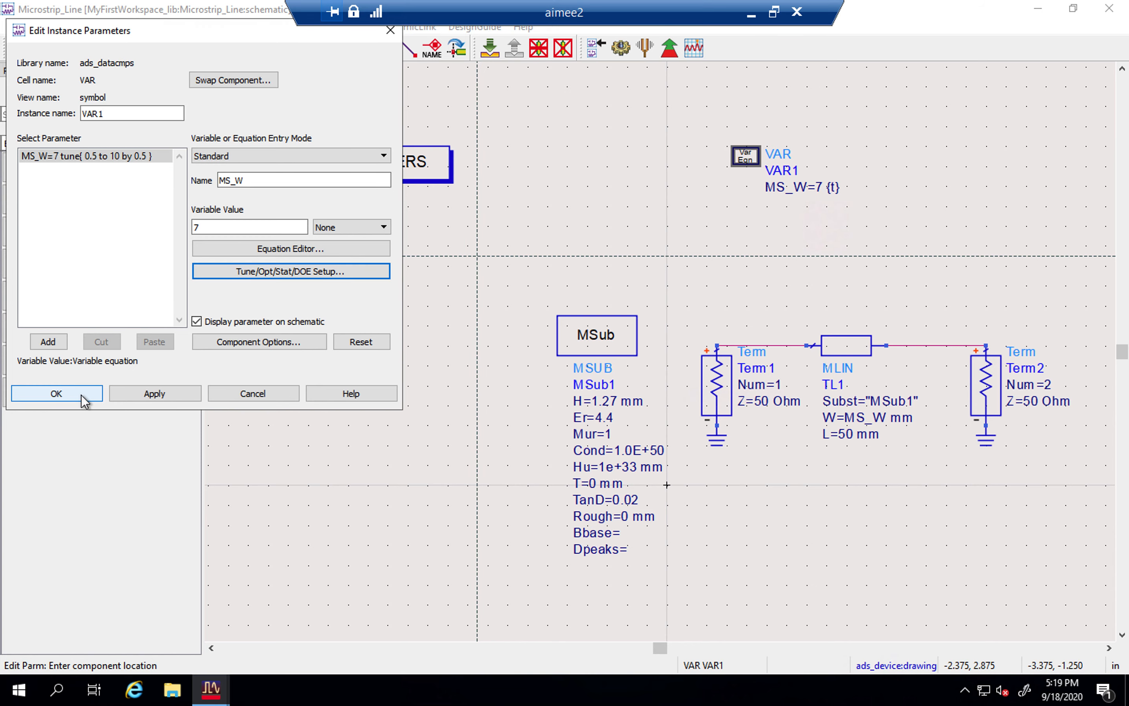
click(86, 395)
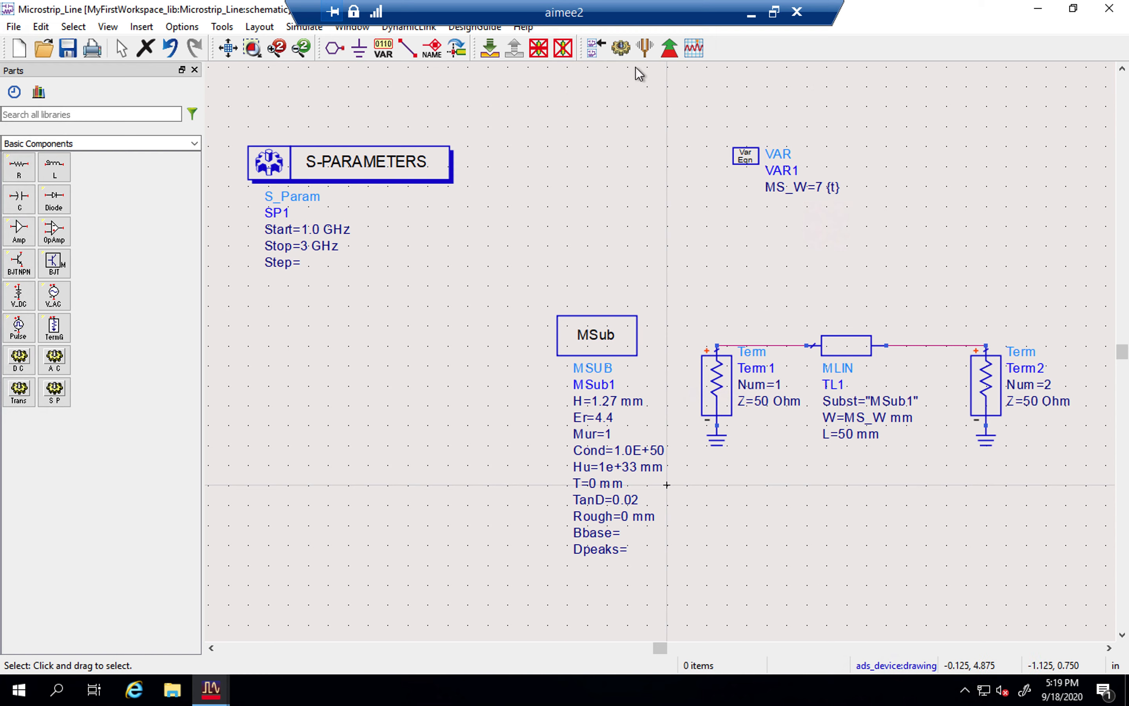
Step: Simulate the Microstrip_Line schematic, dismiss the data display's quick-start hints, and start tuning from the schematic
click(621, 48)
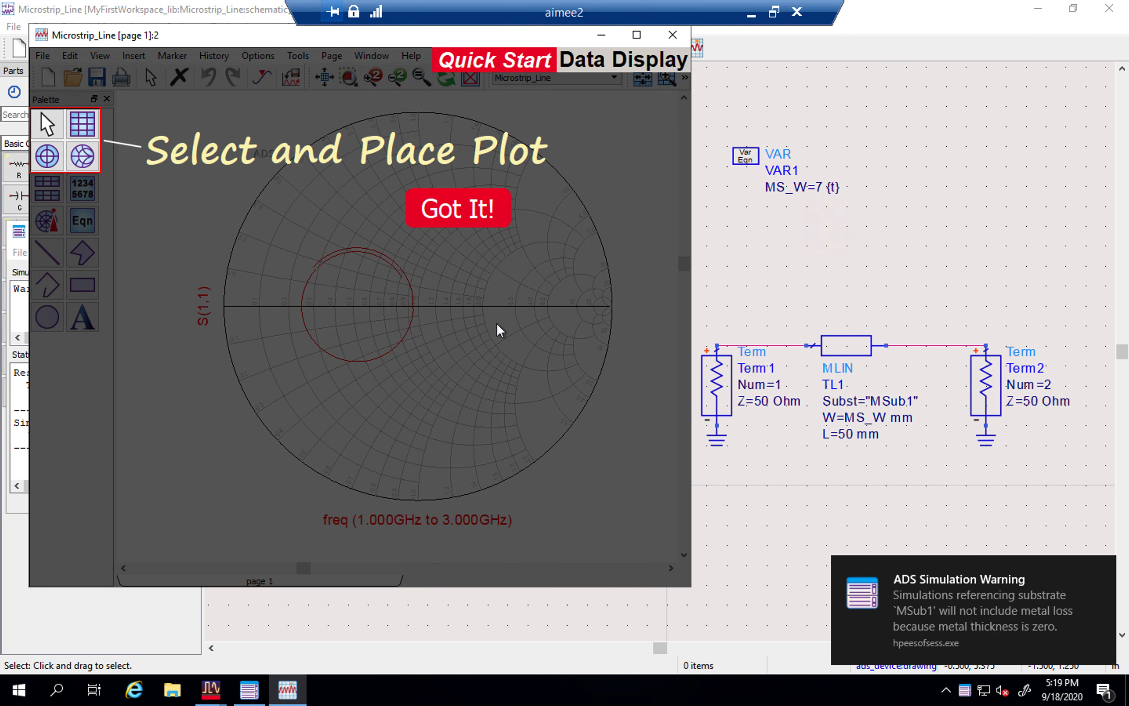
click(473, 212)
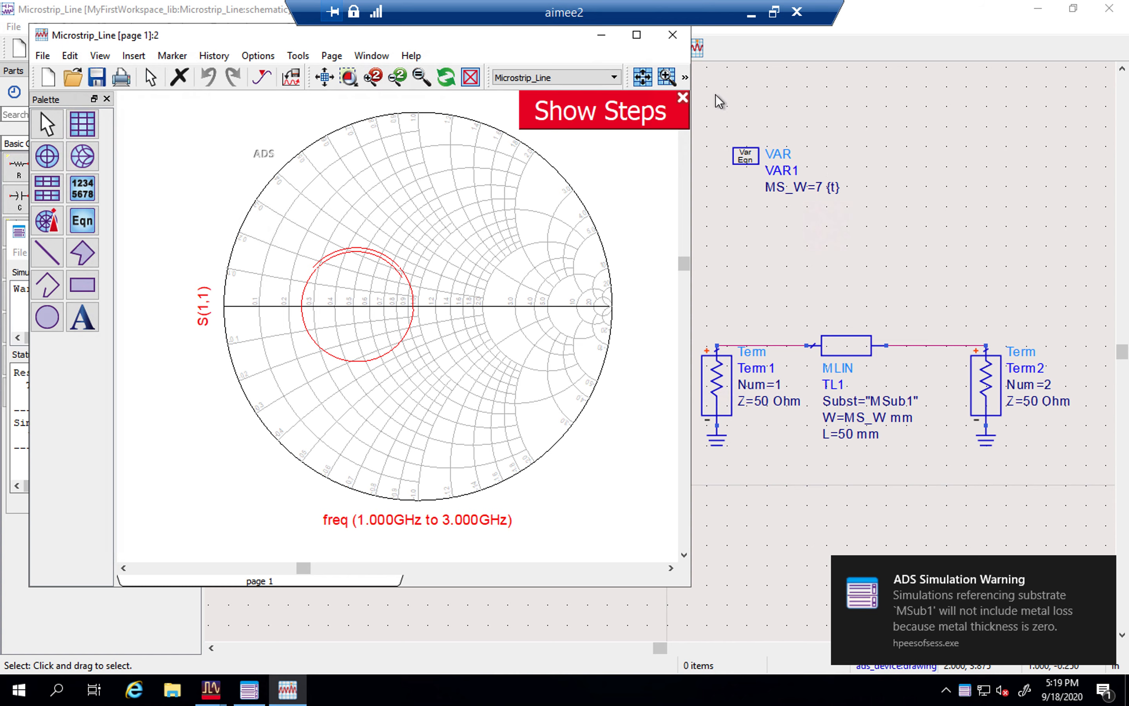
click(746, 49)
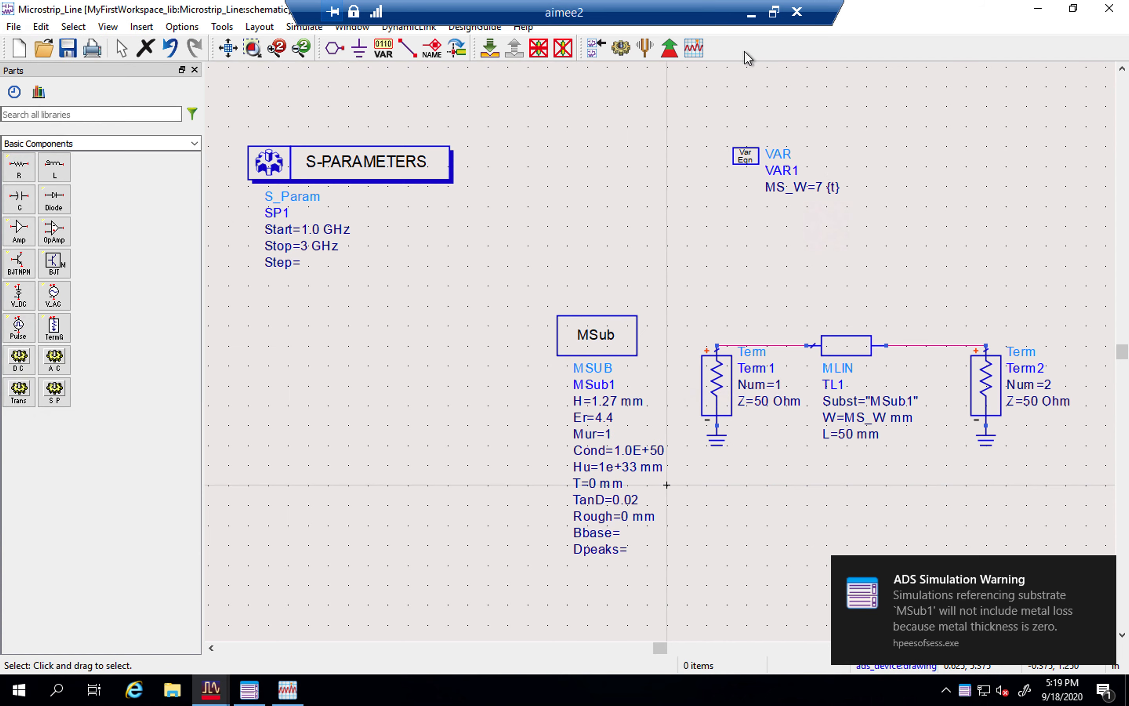
click(644, 47)
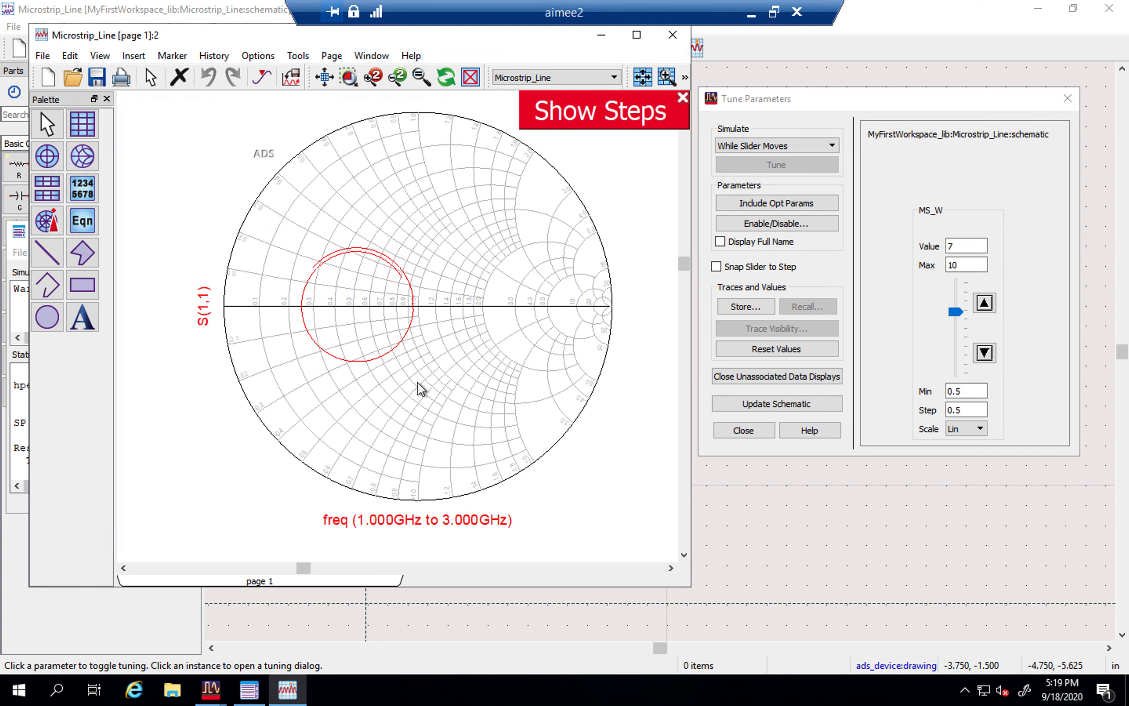
Step: Switch to the BigBlueButton meeting in Safari and stop sharing the screen
key(ctrl+Left)
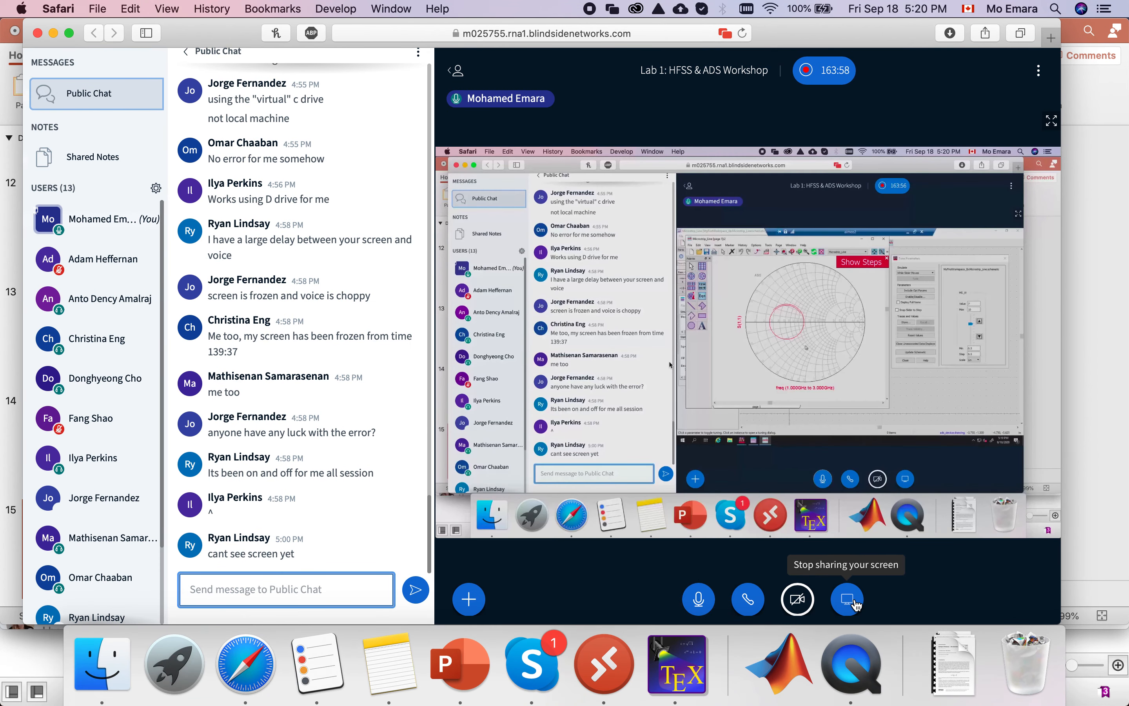
click(856, 603)
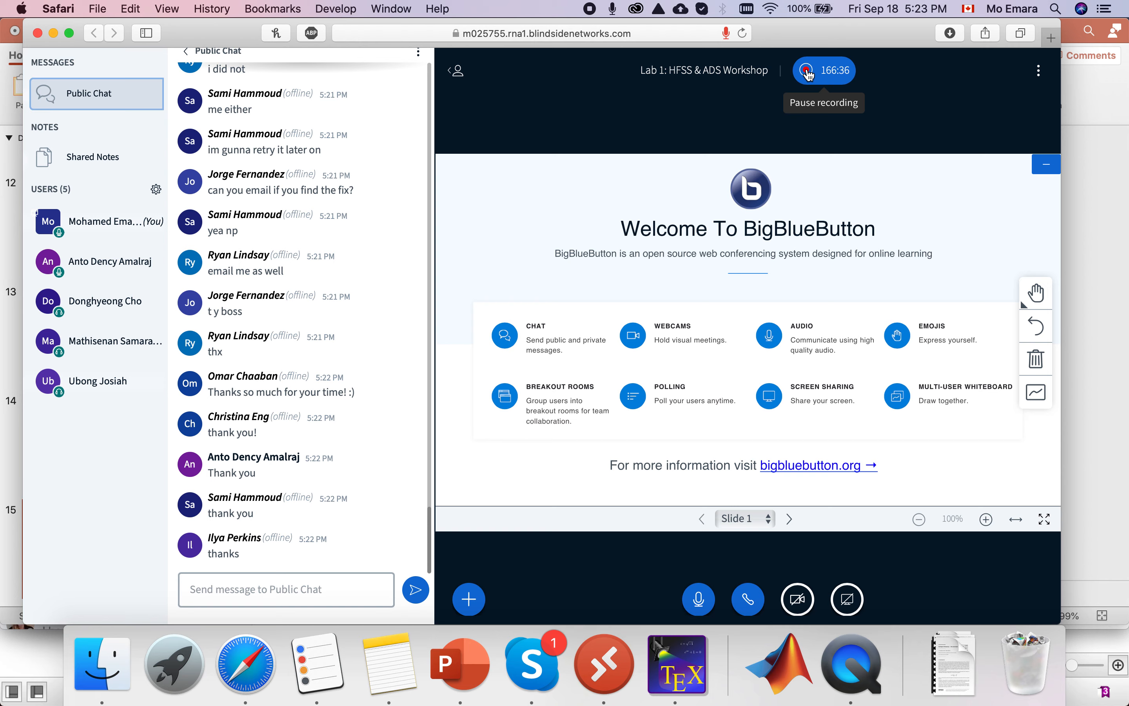
click(808, 74)
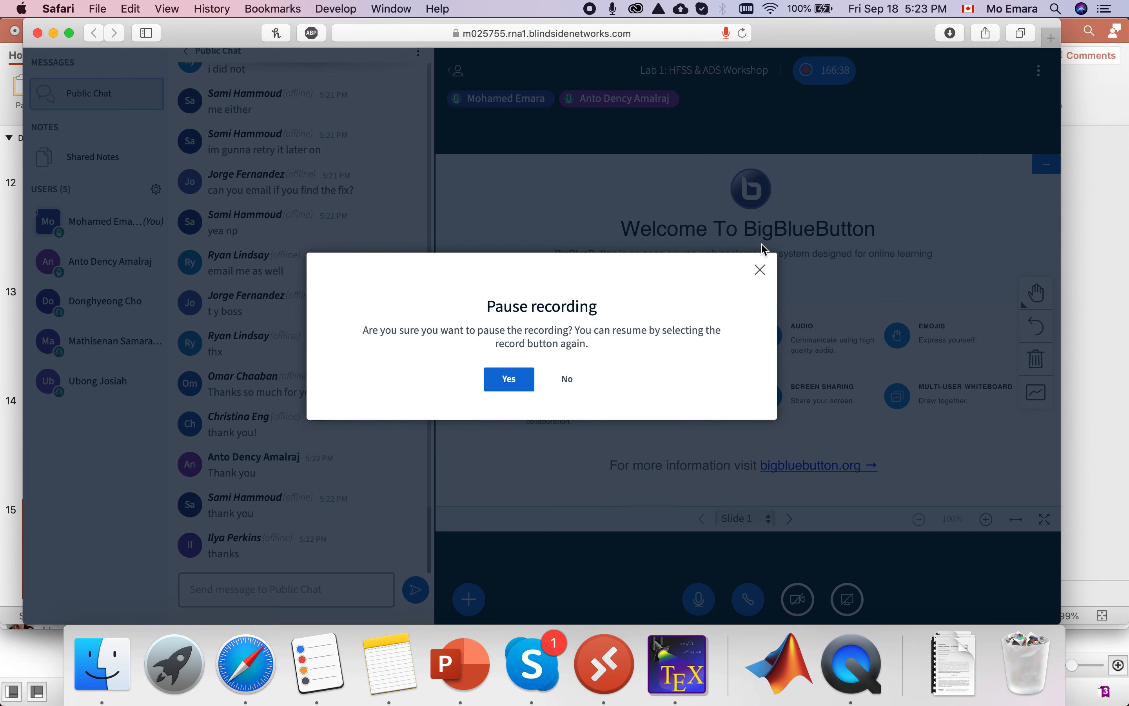
click(760, 270)
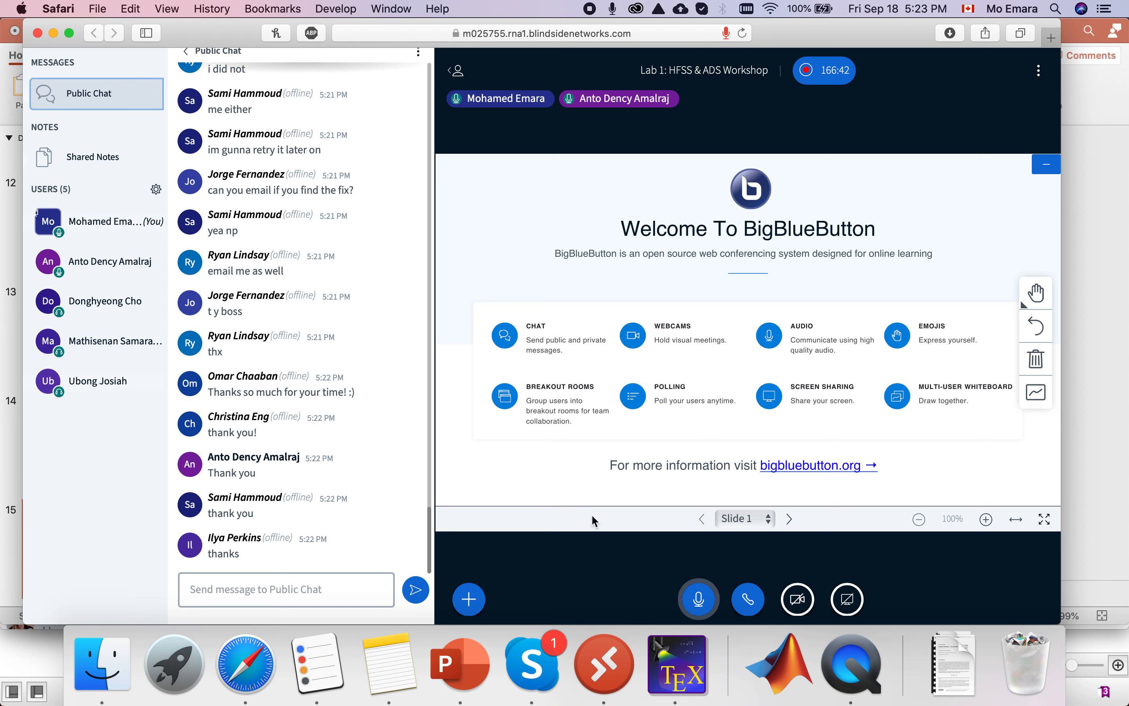
key(XF86AudioRaiseVolume)
key(XF86AudioLowerVolume)
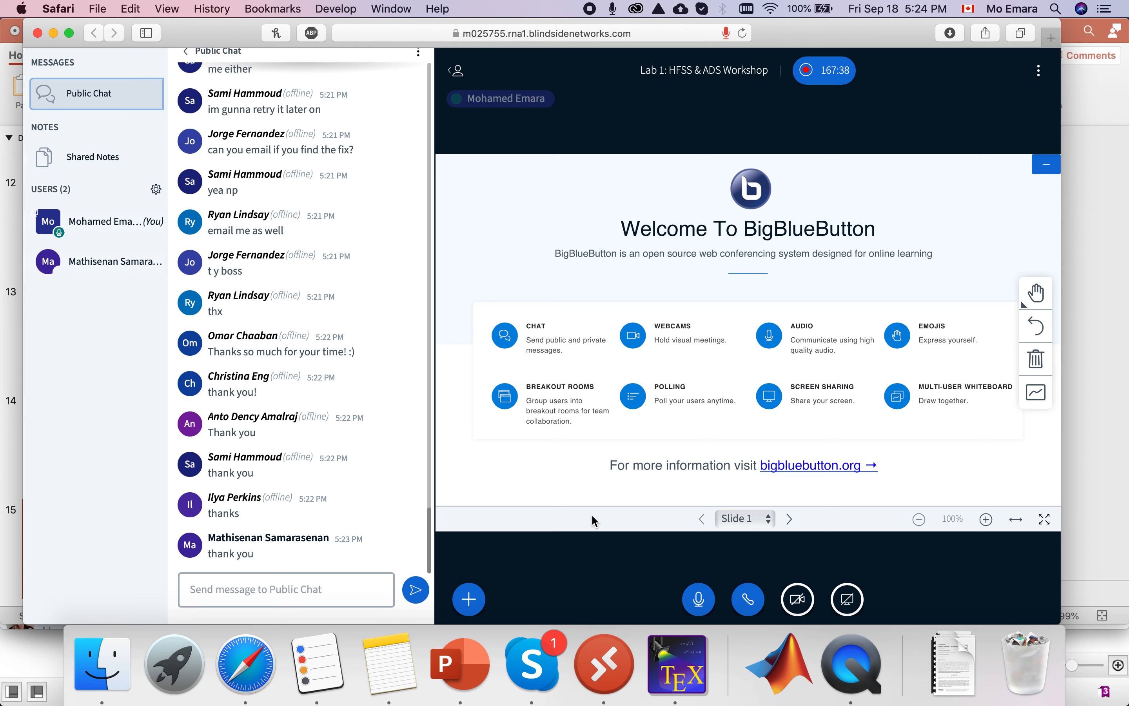
Step: Pause the recording of the meeting and confirm the pause
click(808, 76)
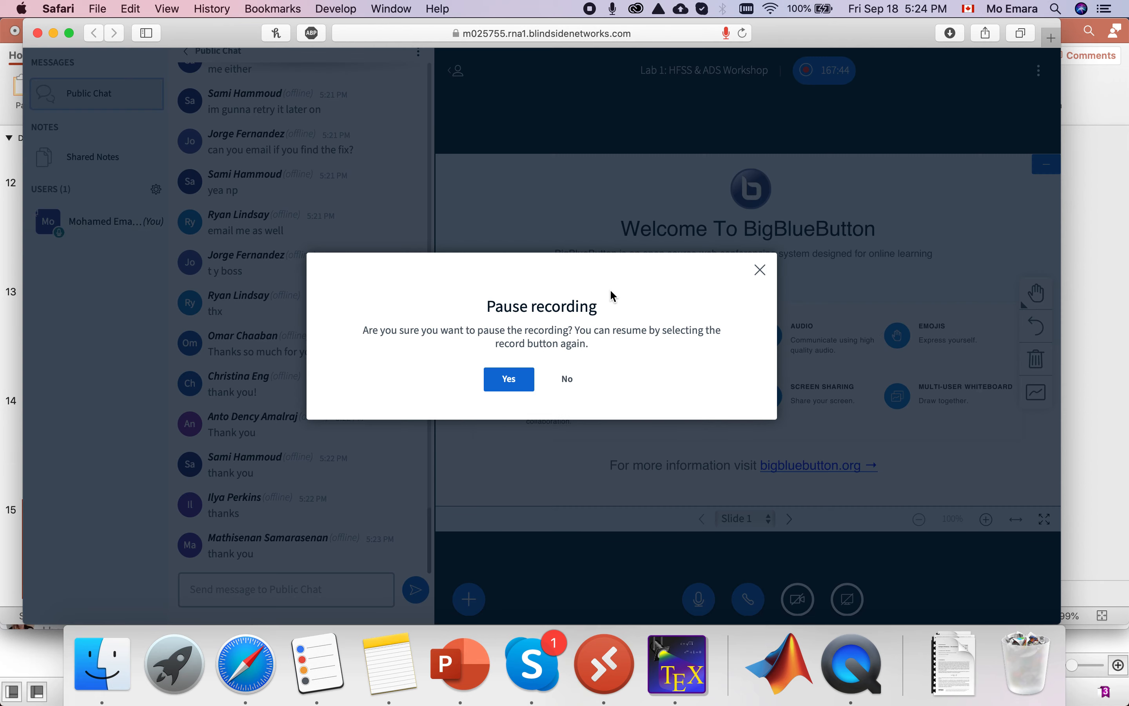
click(508, 379)
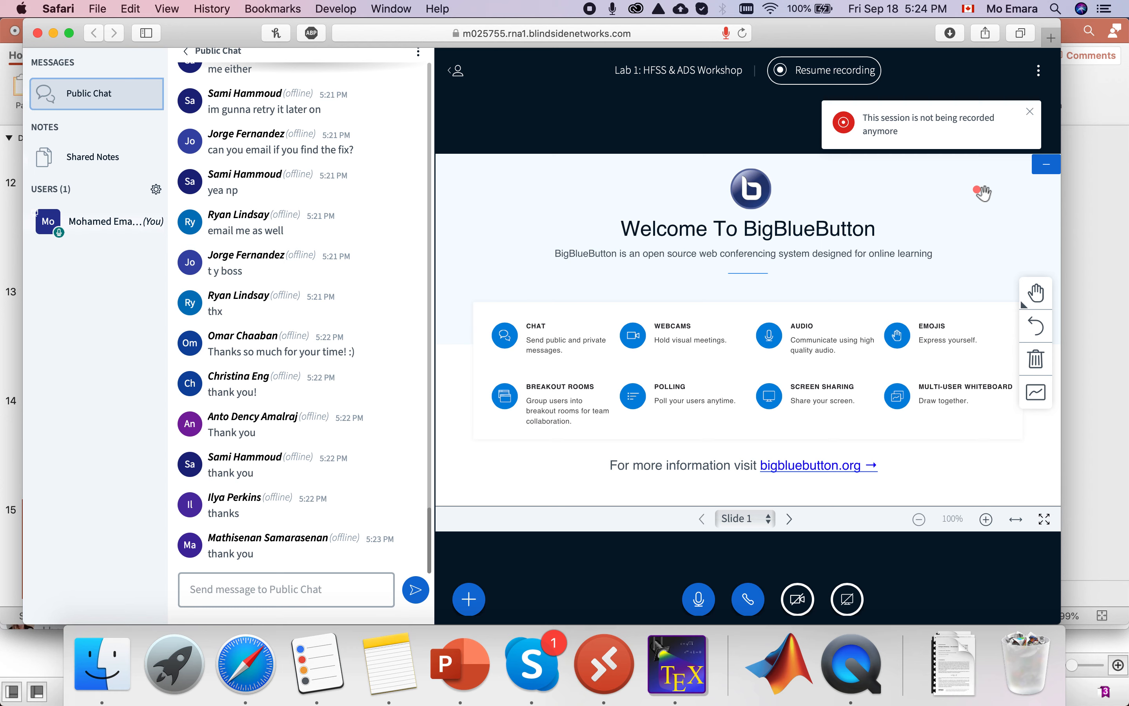
Step: Open the application settings of the meeting
click(1038, 71)
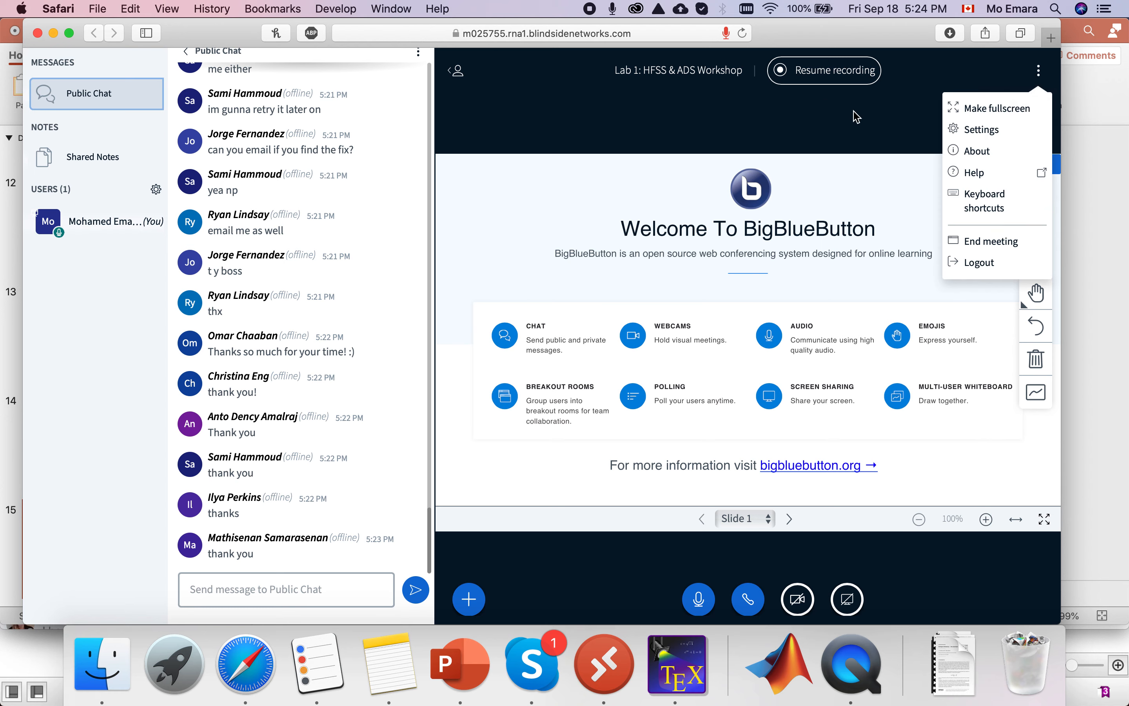
click(857, 120)
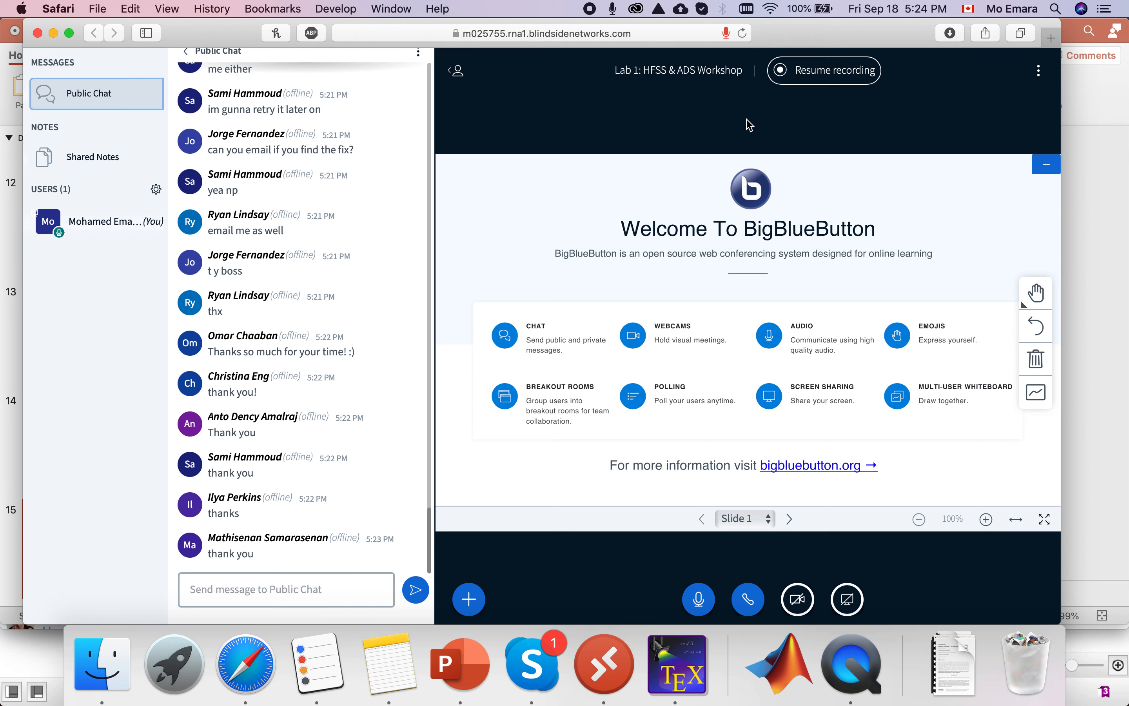
click(1040, 71)
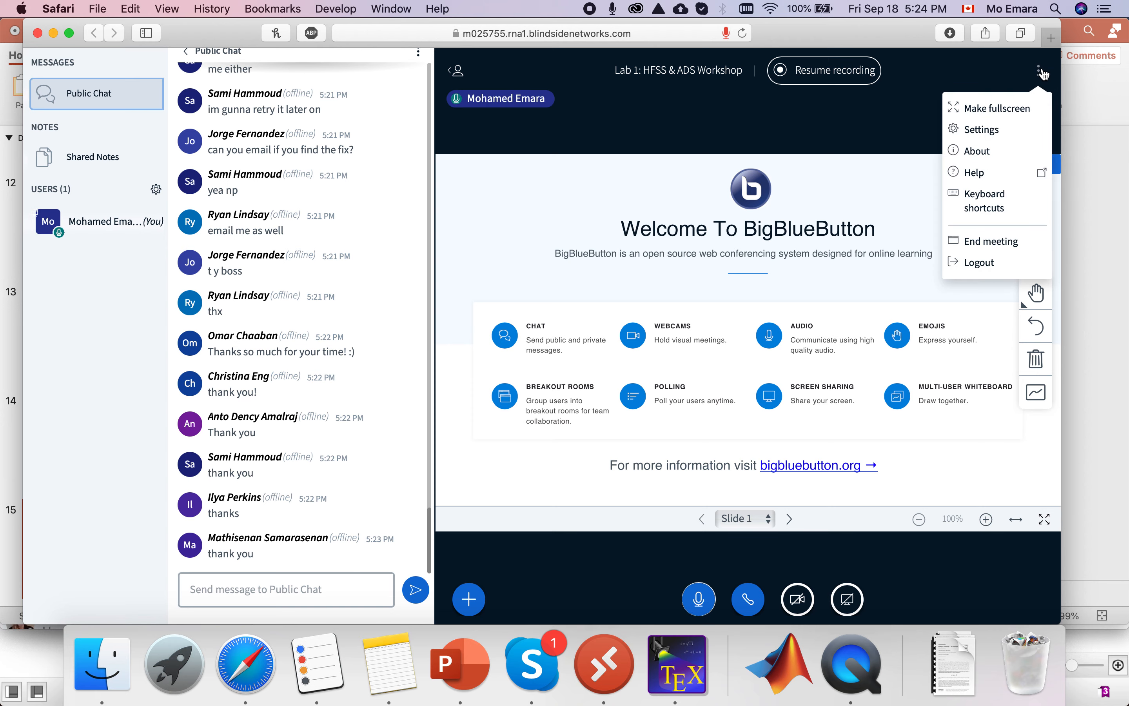
click(1016, 131)
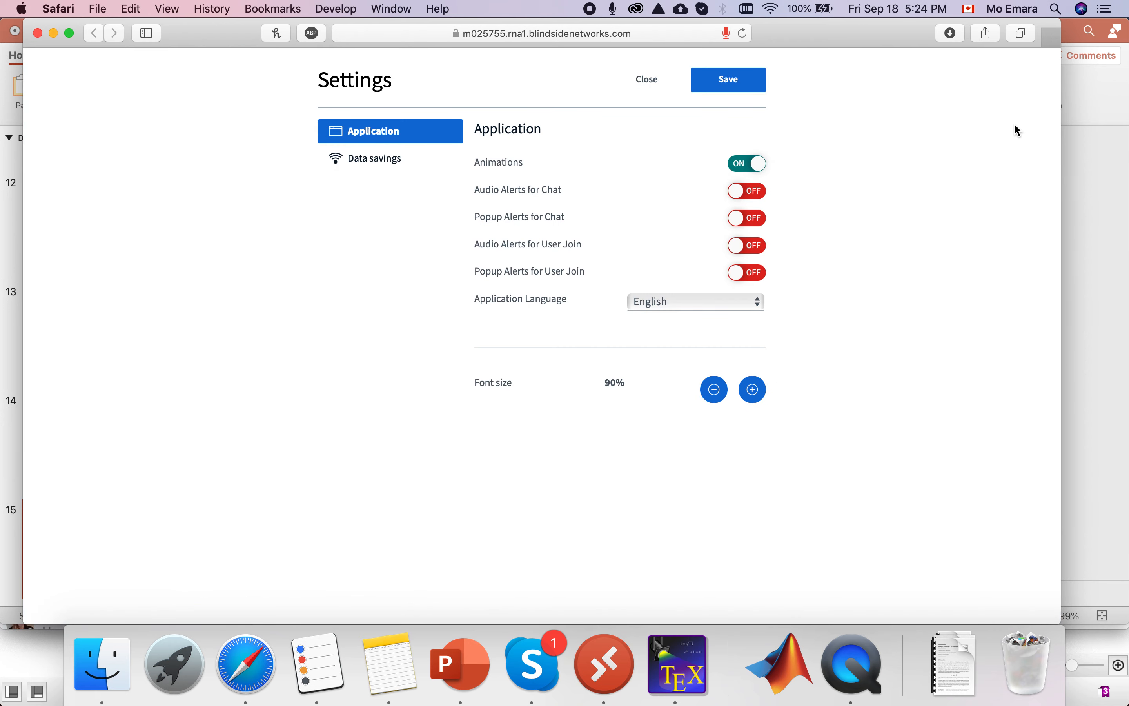